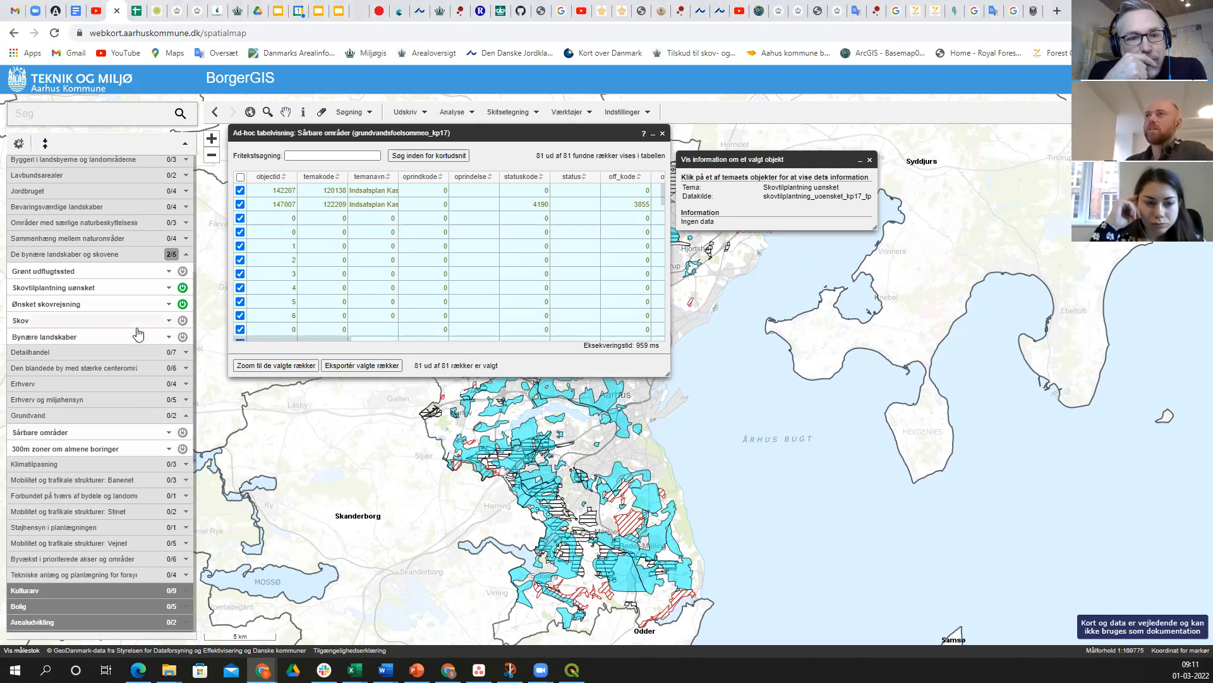
# - Examine the rows and columns of the Sårbare områder attribute table, including the shape_area and saarbarhed fields, and close both open map windows
pyautogui.click(173, 430)
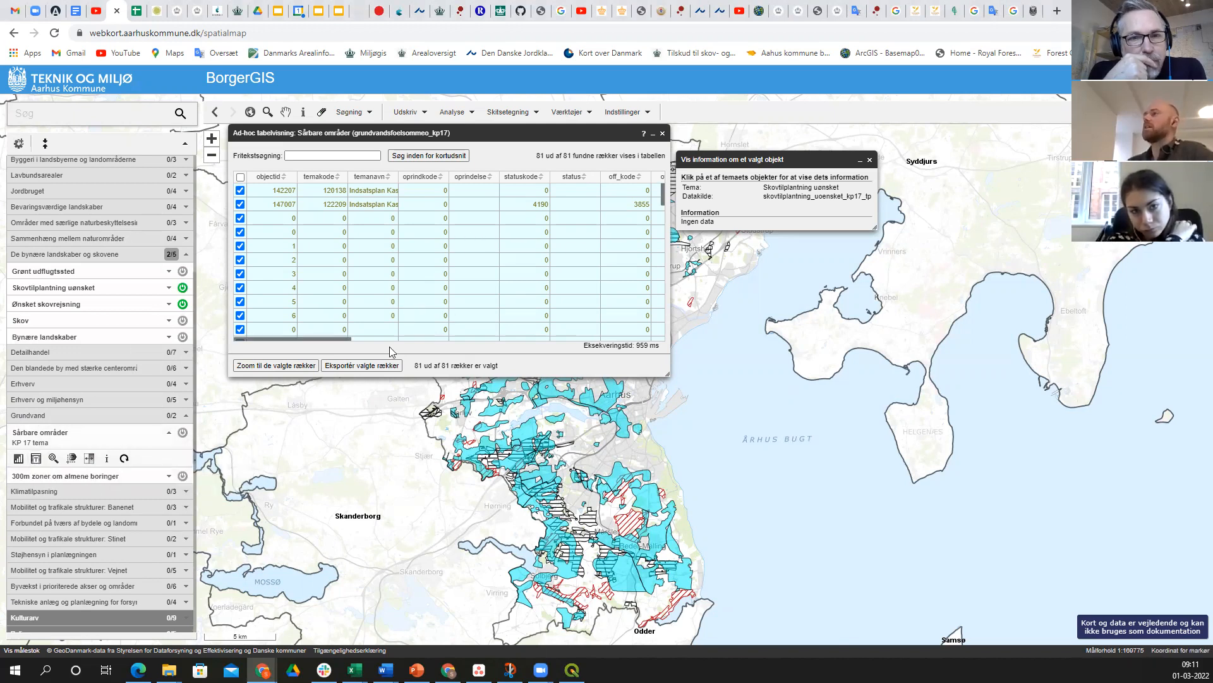
pyautogui.scroll(-5, 359, 243)
pyautogui.scroll(4, 359, 243)
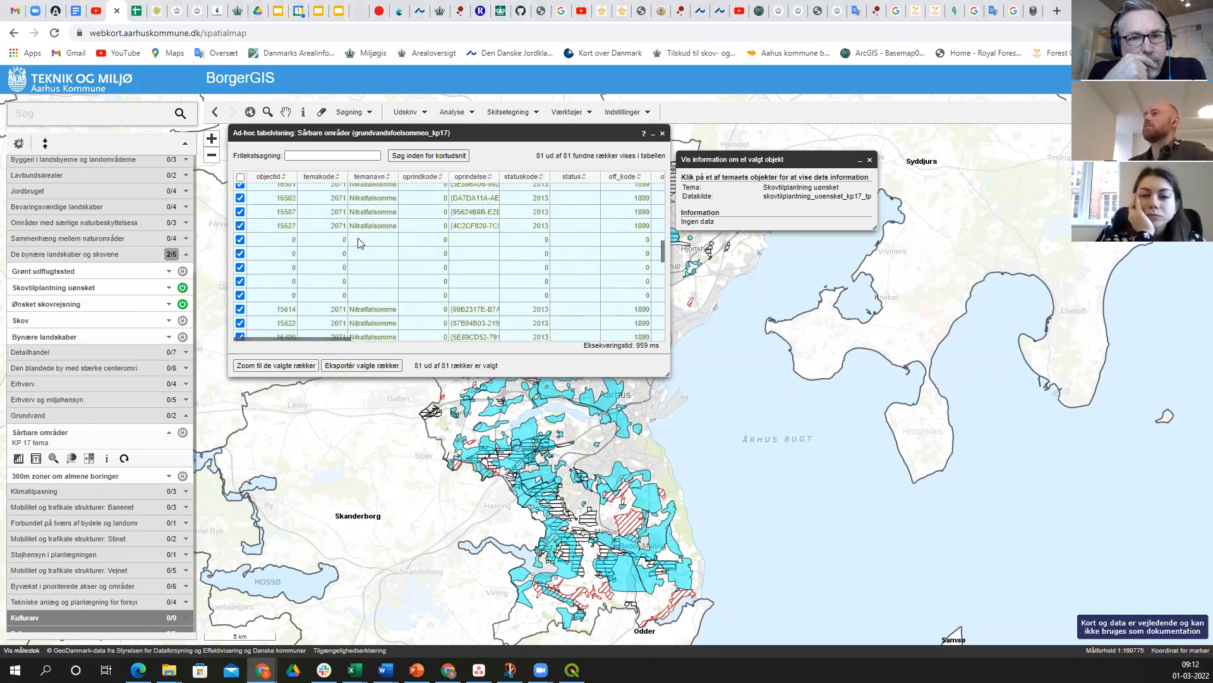
pyautogui.scroll(2, 359, 243)
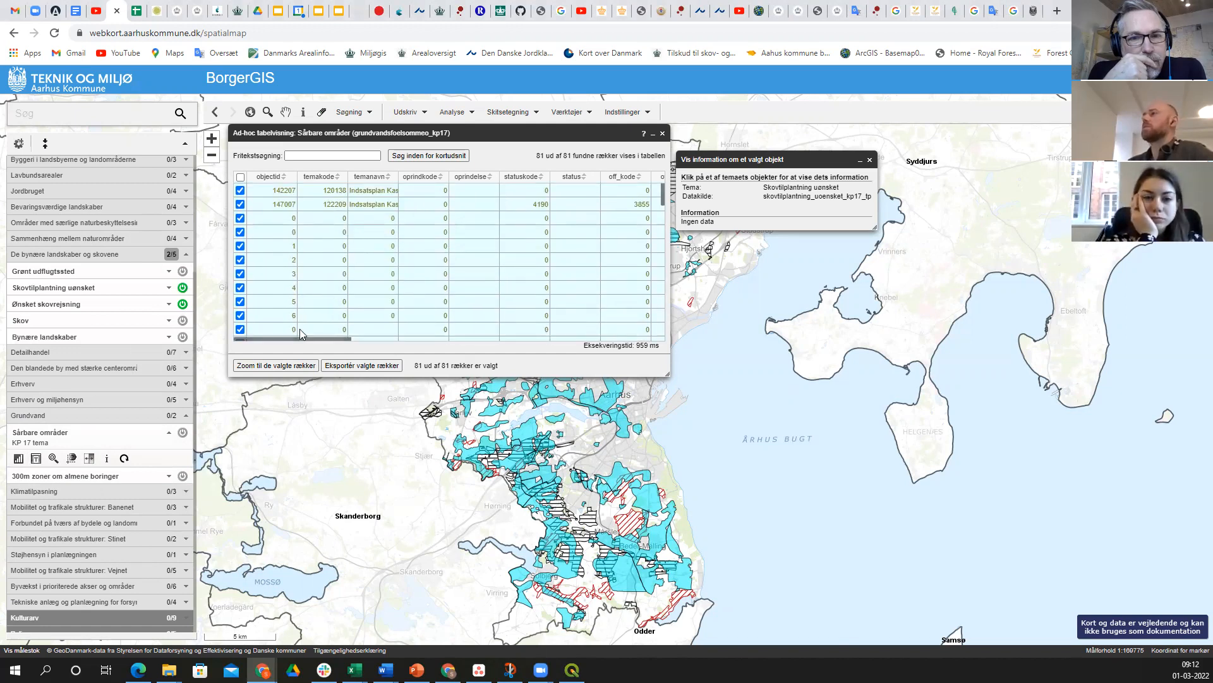
pyautogui.moveTo(299, 337); pyautogui.dragTo(567, 335)
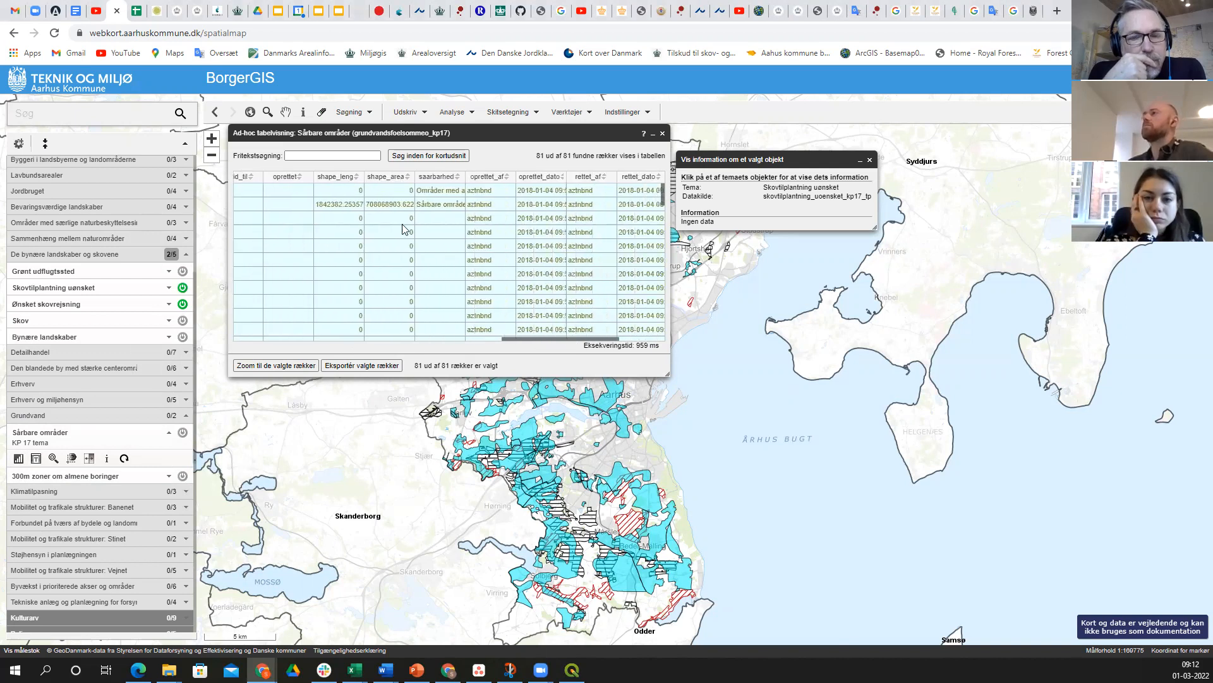
pyautogui.scroll(-5, 393, 192)
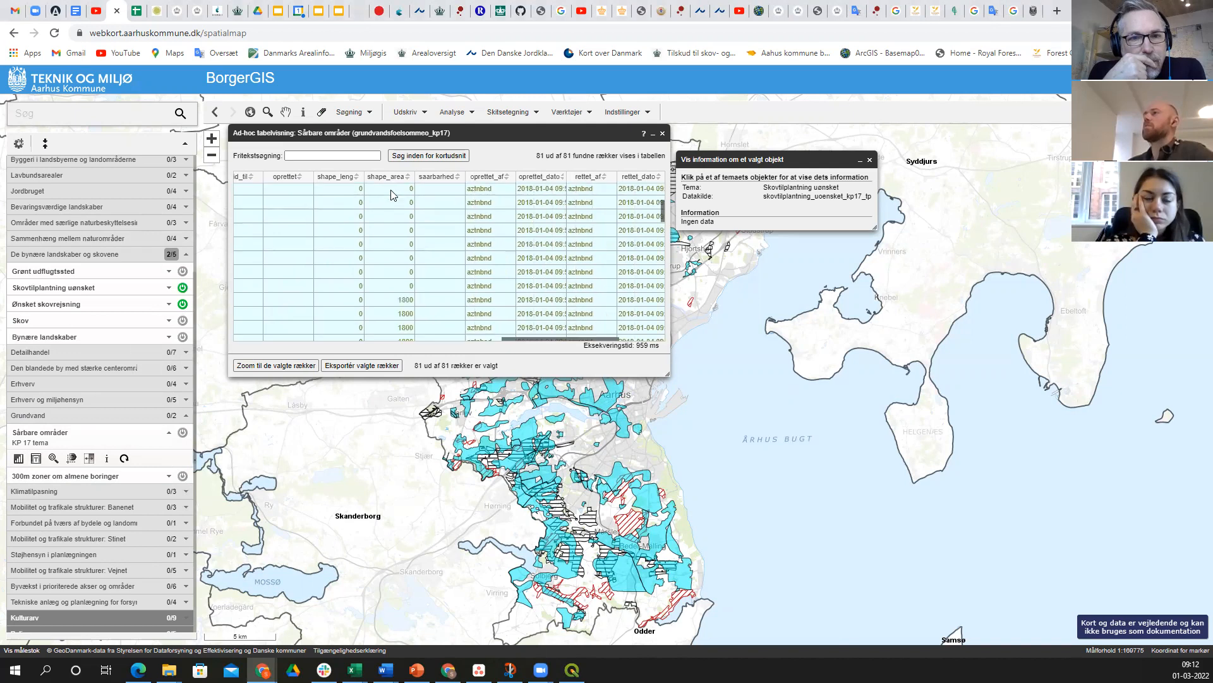
pyautogui.scroll(-10, 387, 284)
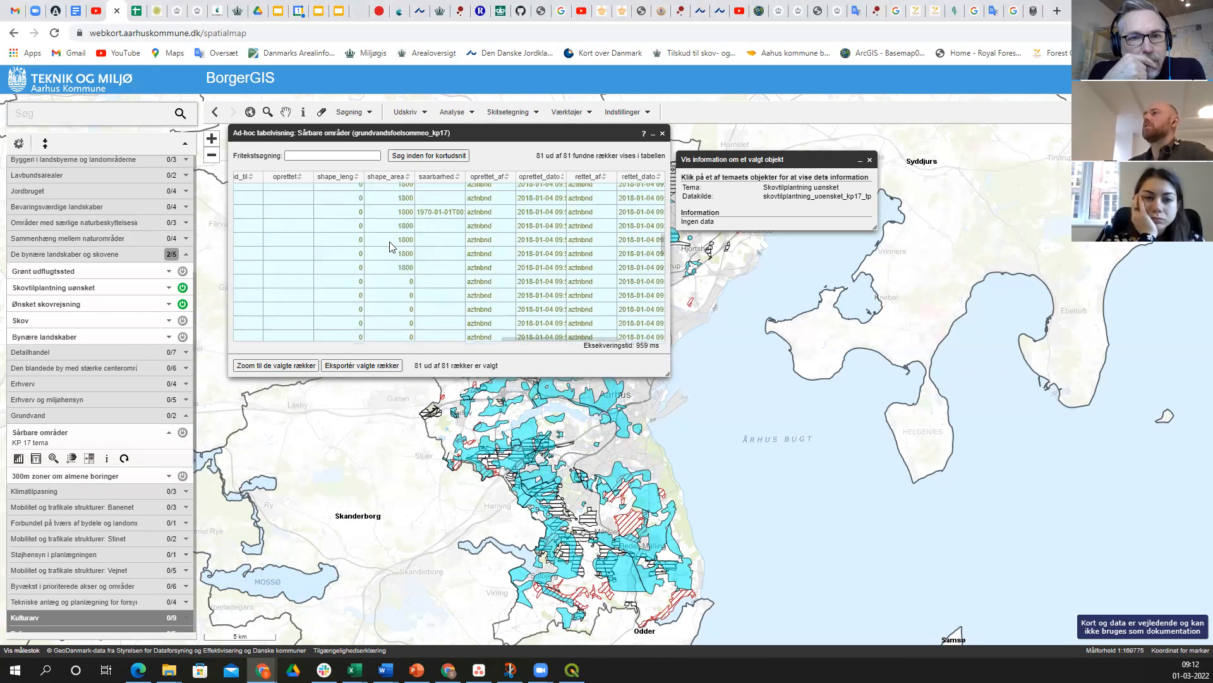
pyautogui.scroll(15, 388, 289)
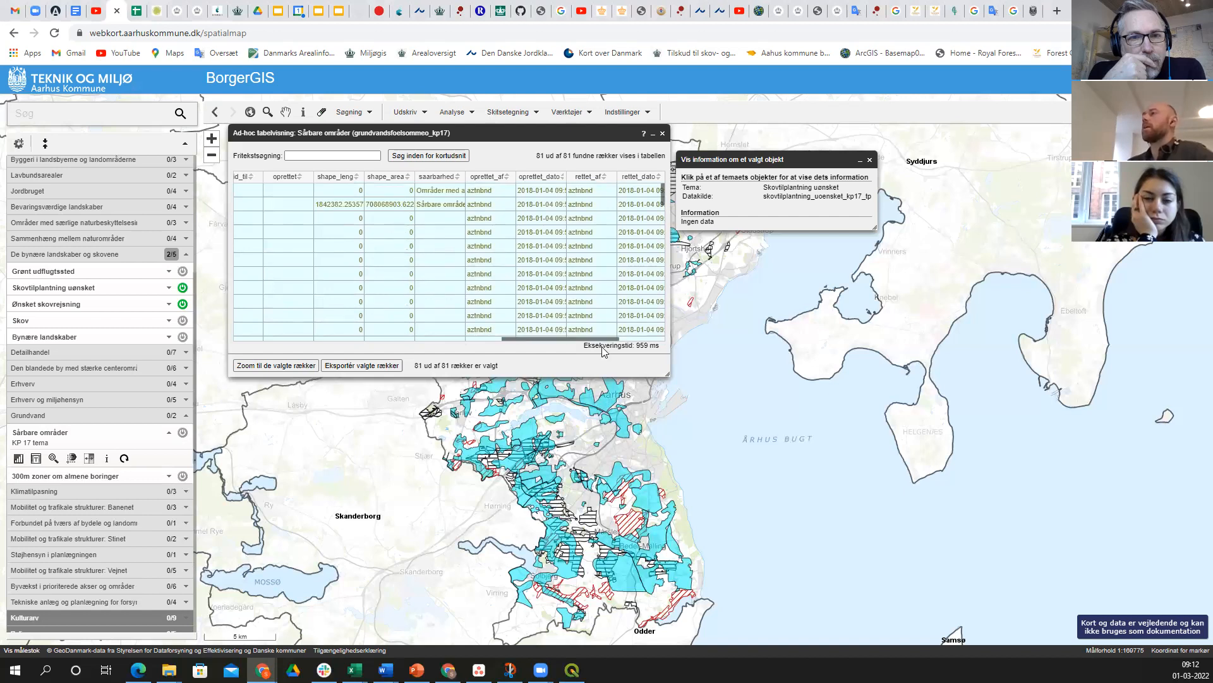
pyautogui.hscroll(-10, 472, 340)
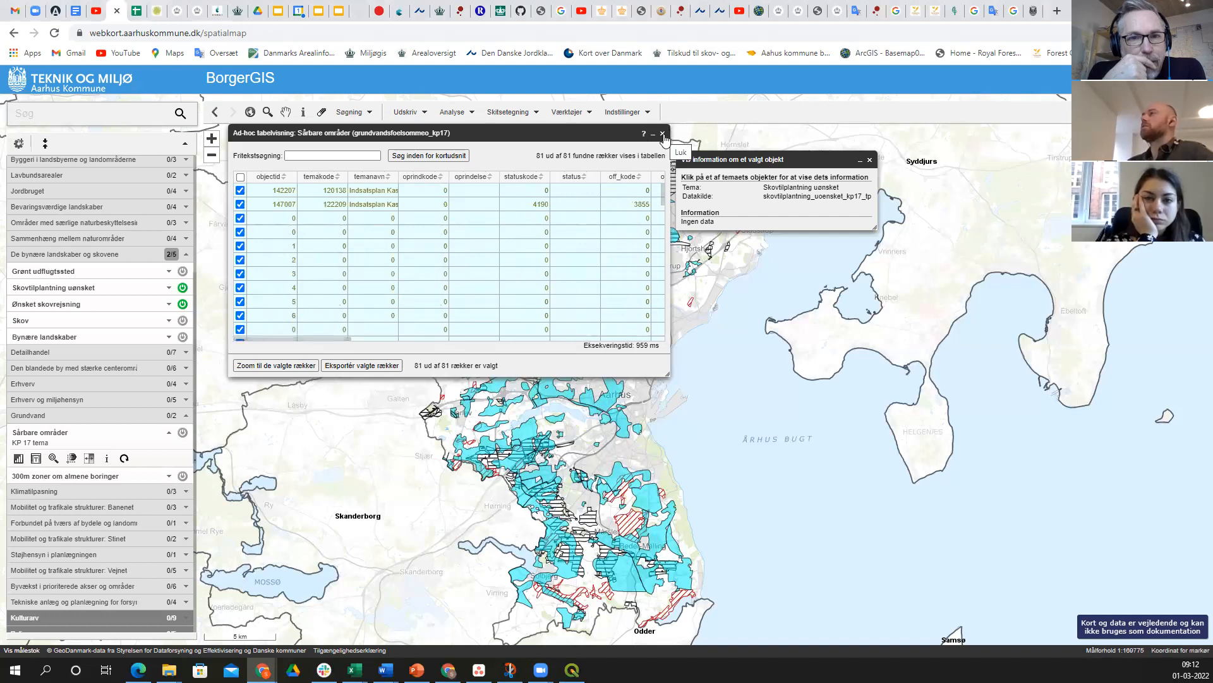
pyautogui.click(870, 162)
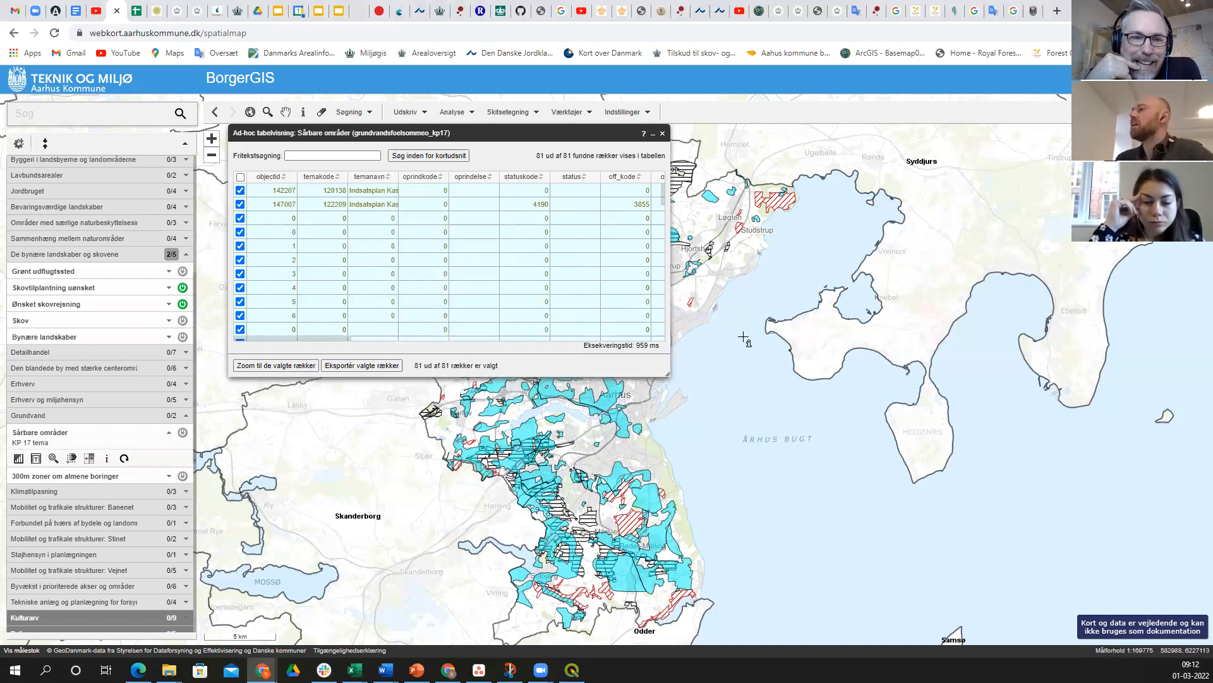
pyautogui.click(663, 134)
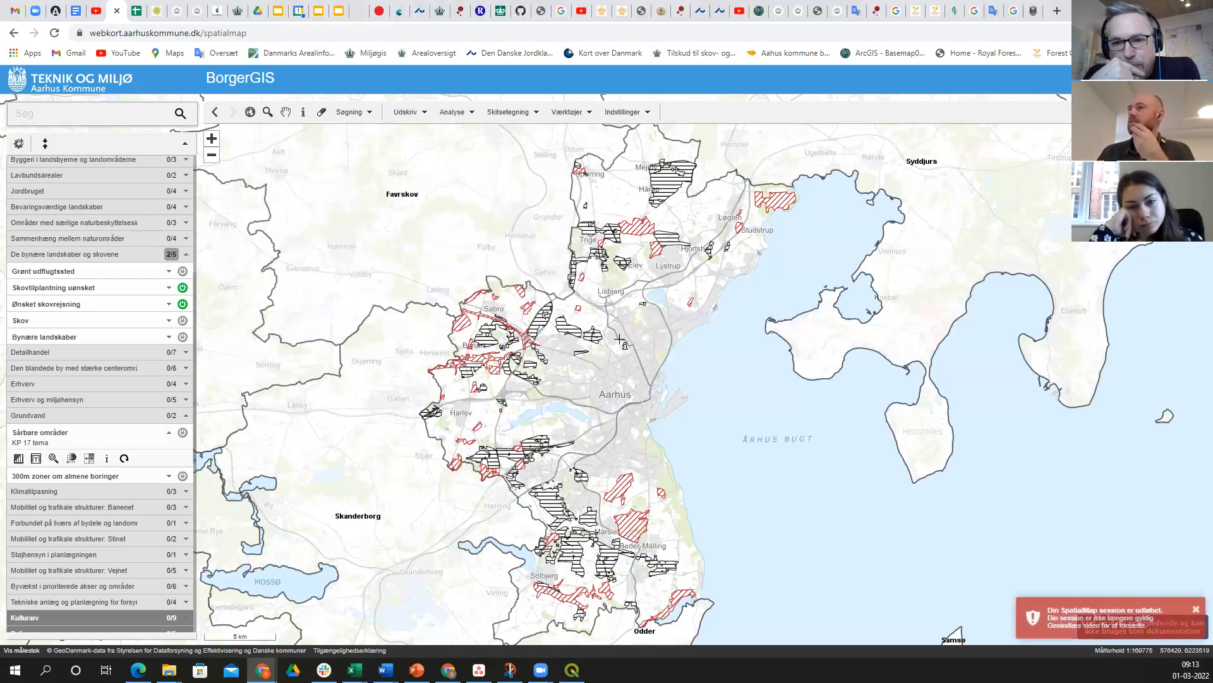
# - Try to display the Sårbare områder theme under Grundvand, and reload the BorgerGIS map page
pyautogui.click(183, 433)
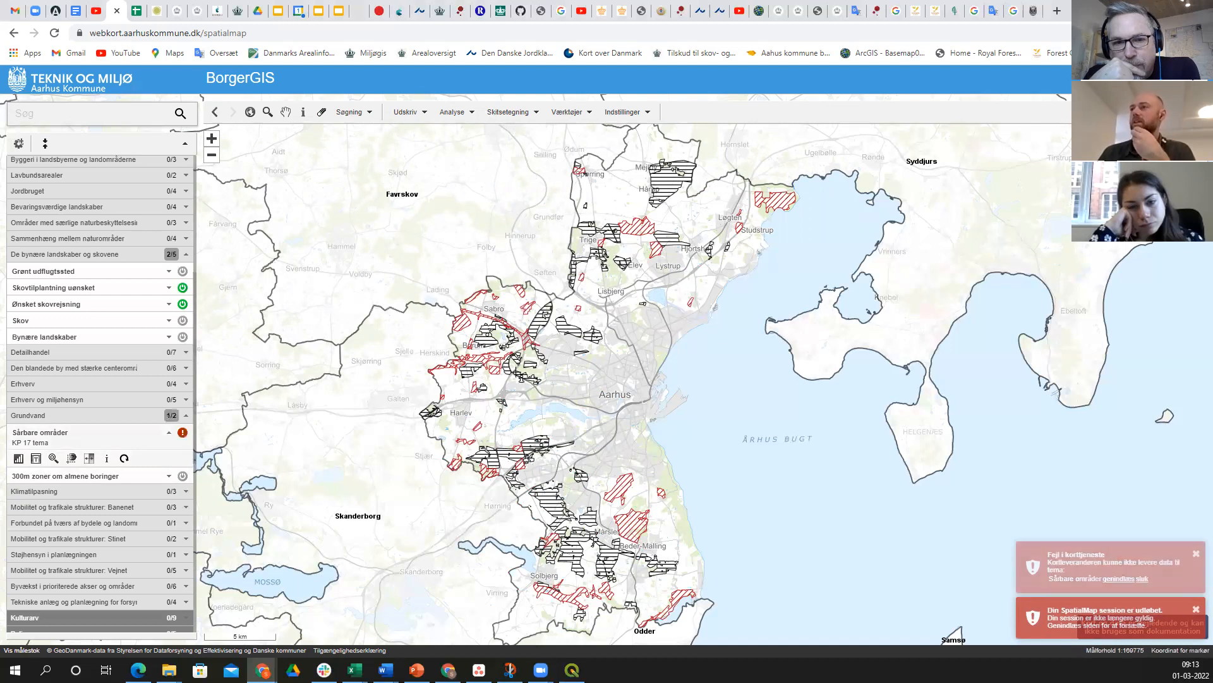
pyautogui.click(54, 33)
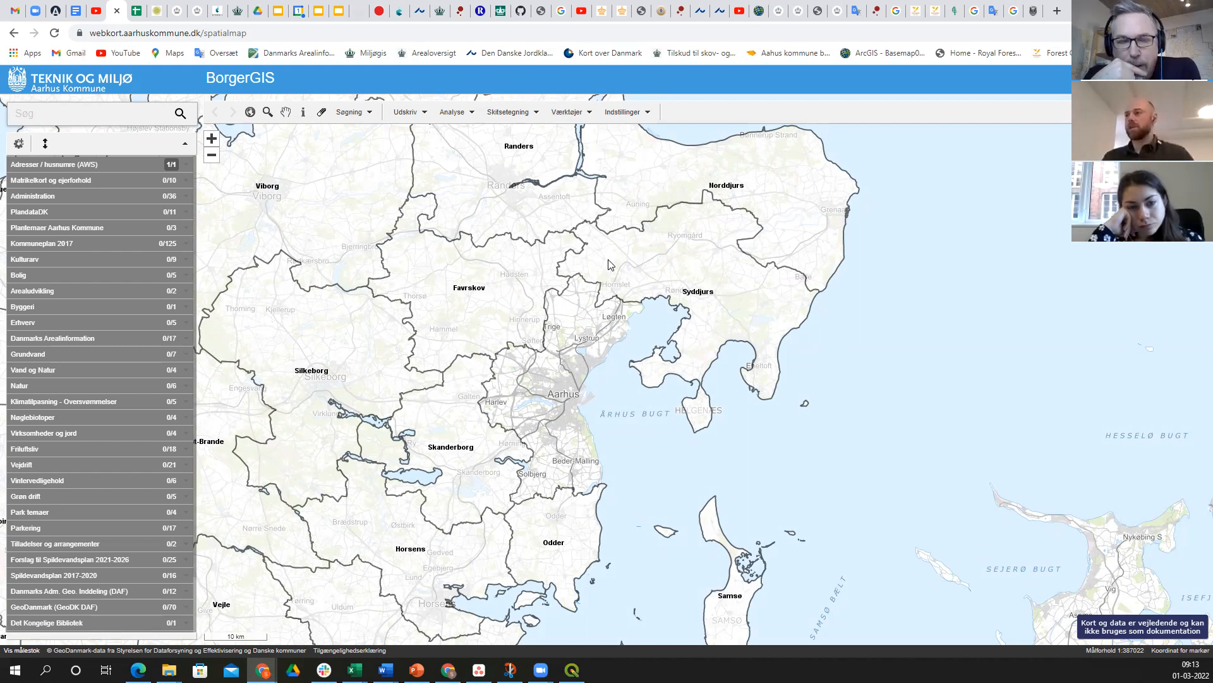
# - Switch to the Århus vand GIS2 project in QGIS and inspect the coloured areas around Aarhus more closely
pyautogui.click(571, 670)
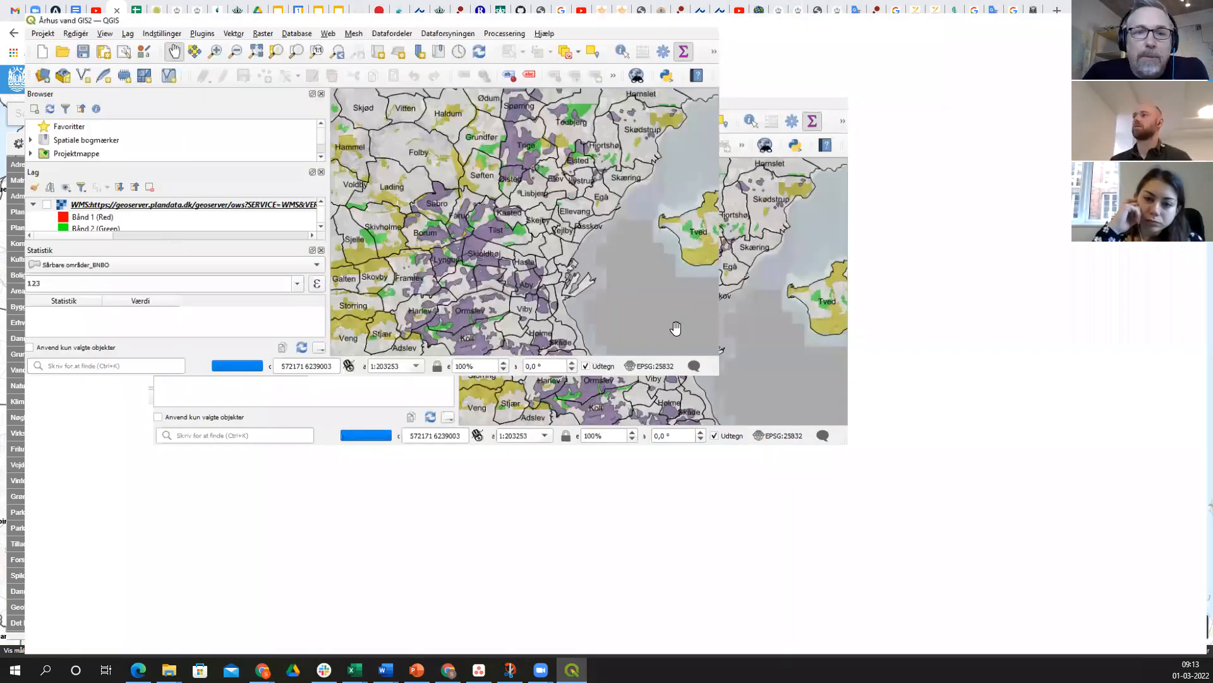
pyautogui.scroll(2, 675, 327)
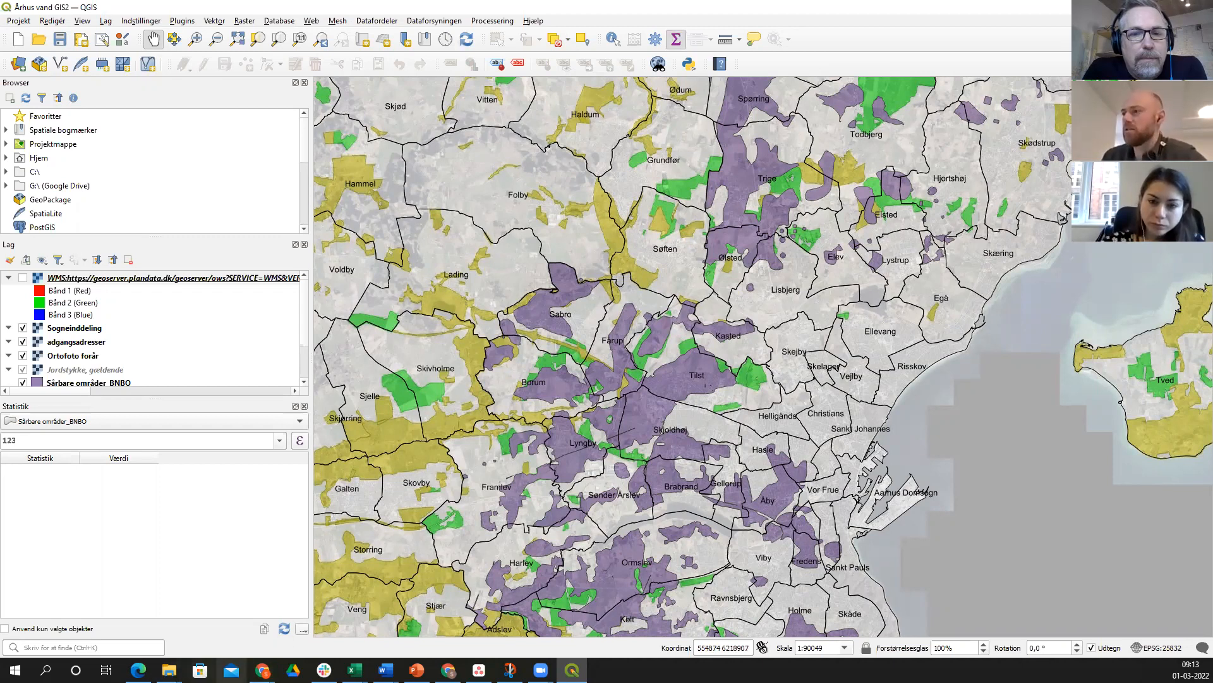
# - Switch back to the SpatialMap browser window and bring up the Arealdata page of Danmarks Miljøportal
pyautogui.click(263, 670)
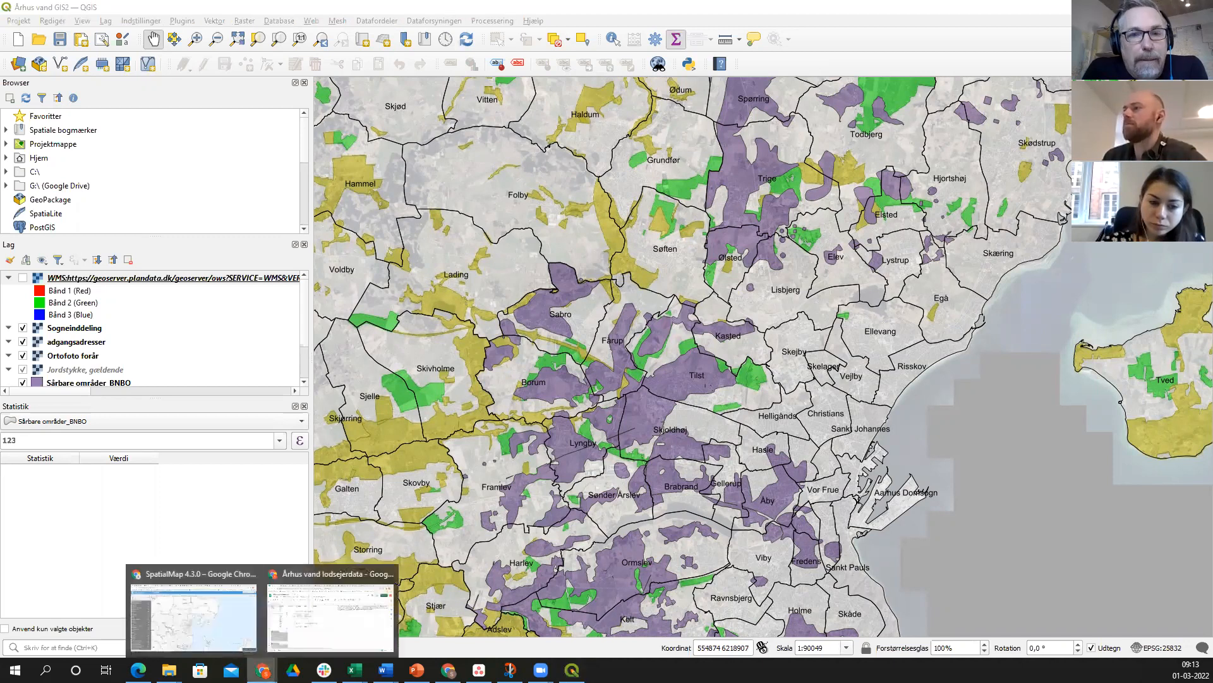
pyautogui.click(219, 617)
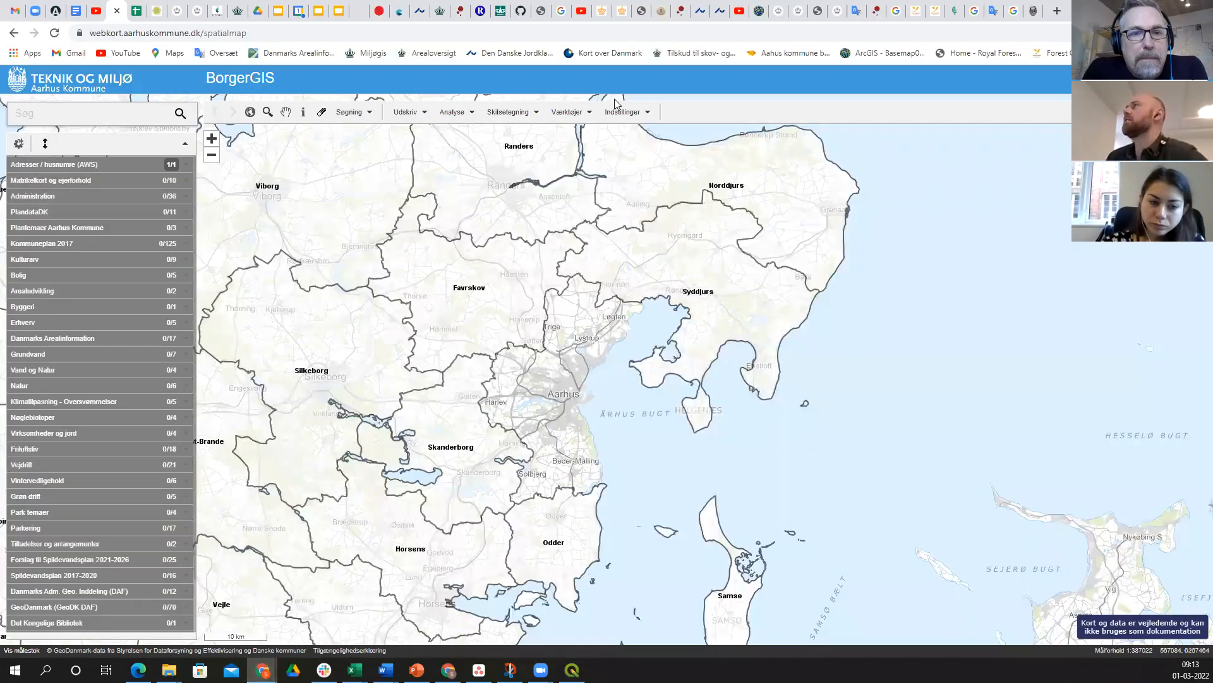
pyautogui.click(1033, 13)
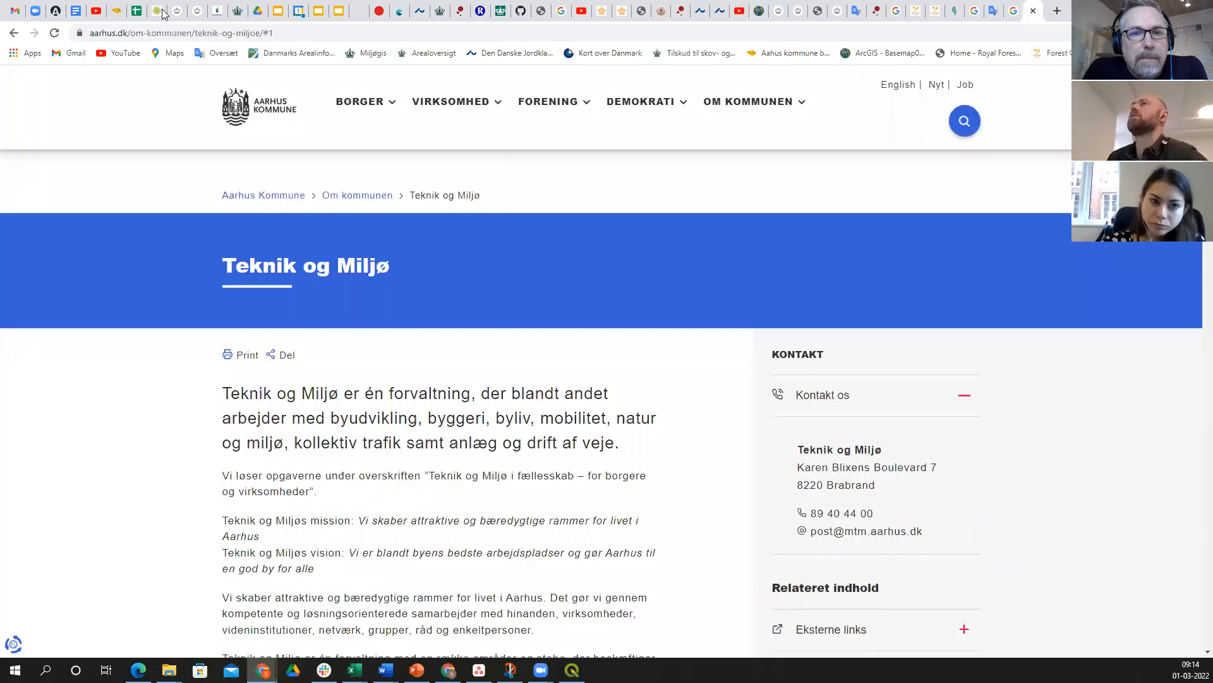
pyautogui.click(55, 13)
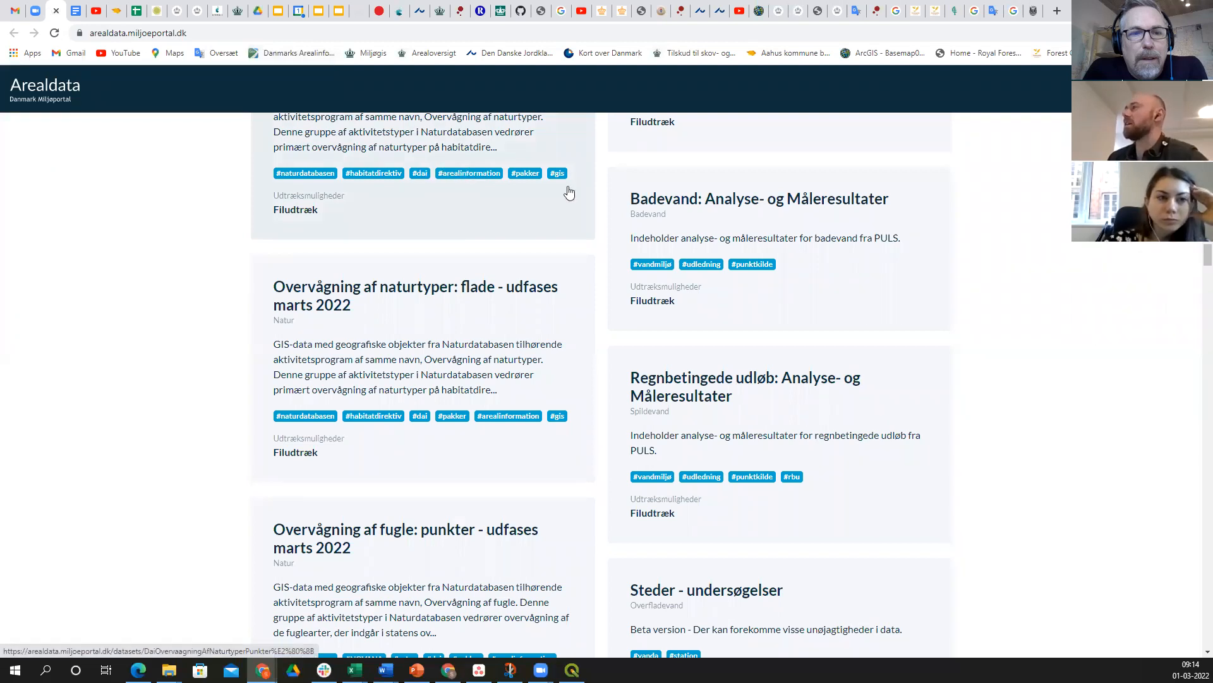
# - Bookmark the Arealdata page under the name Arealdata in the Bogmærkelinje folder
pyautogui.scroll(15, 948, 242)
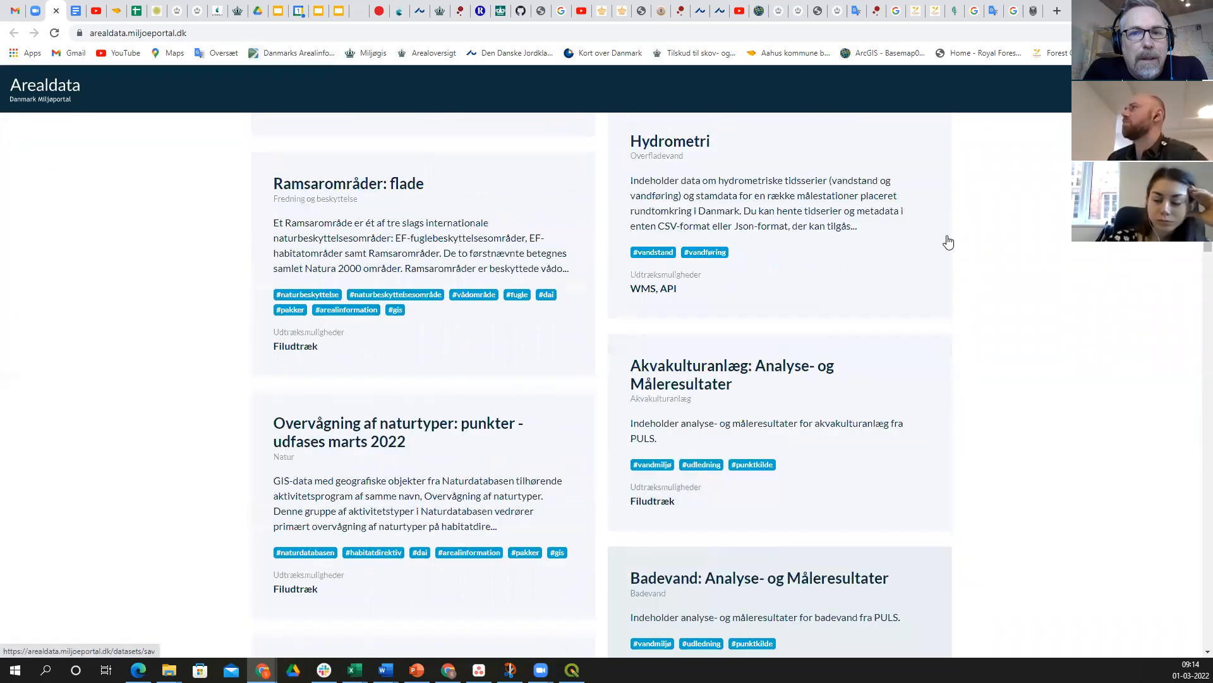
pyautogui.scroll(15, 948, 242)
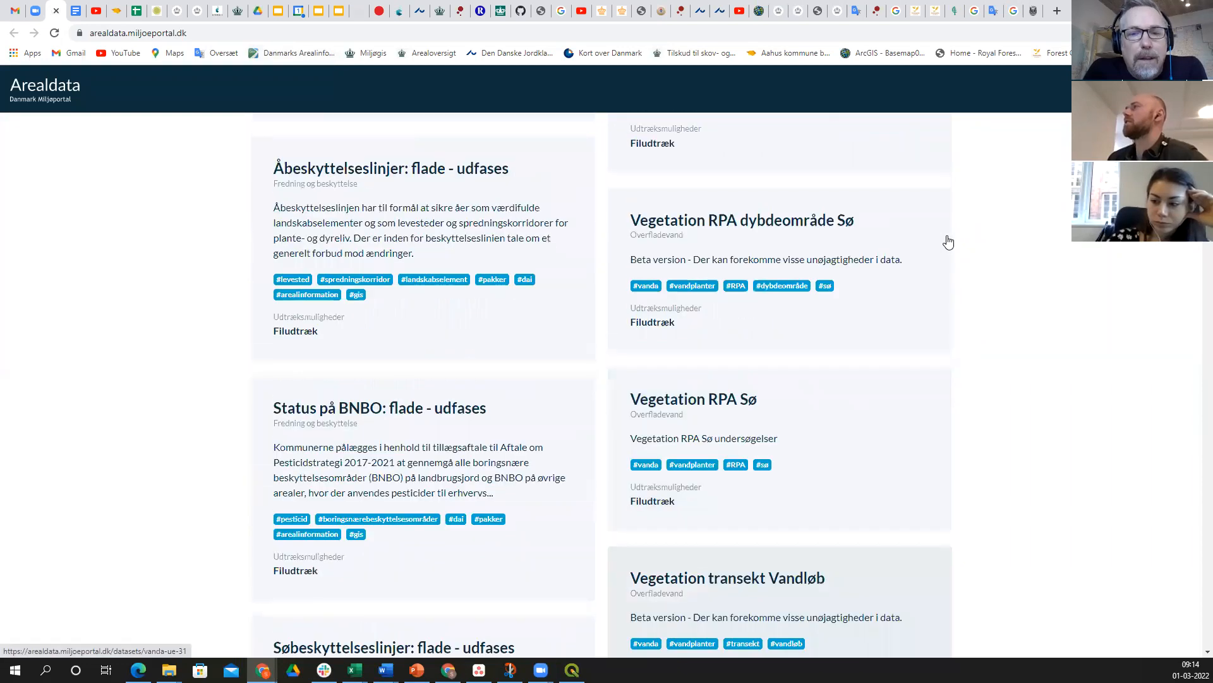
pyautogui.scroll(10, 948, 242)
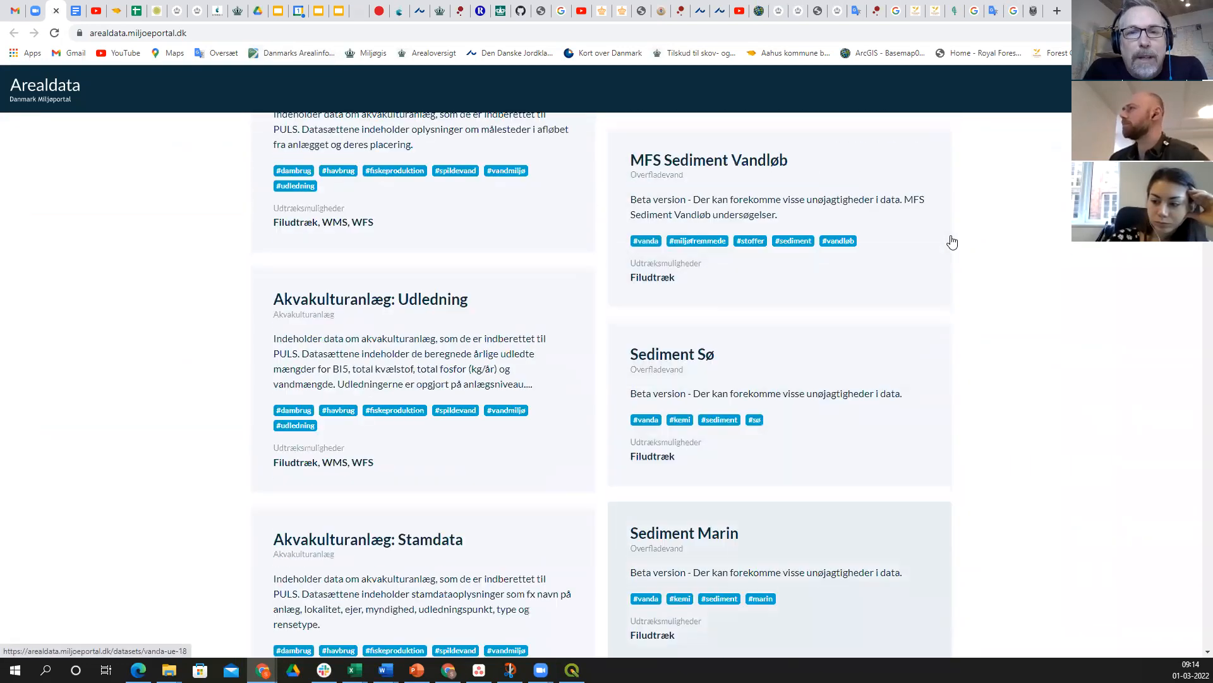
pyautogui.scroll(5, 953, 242)
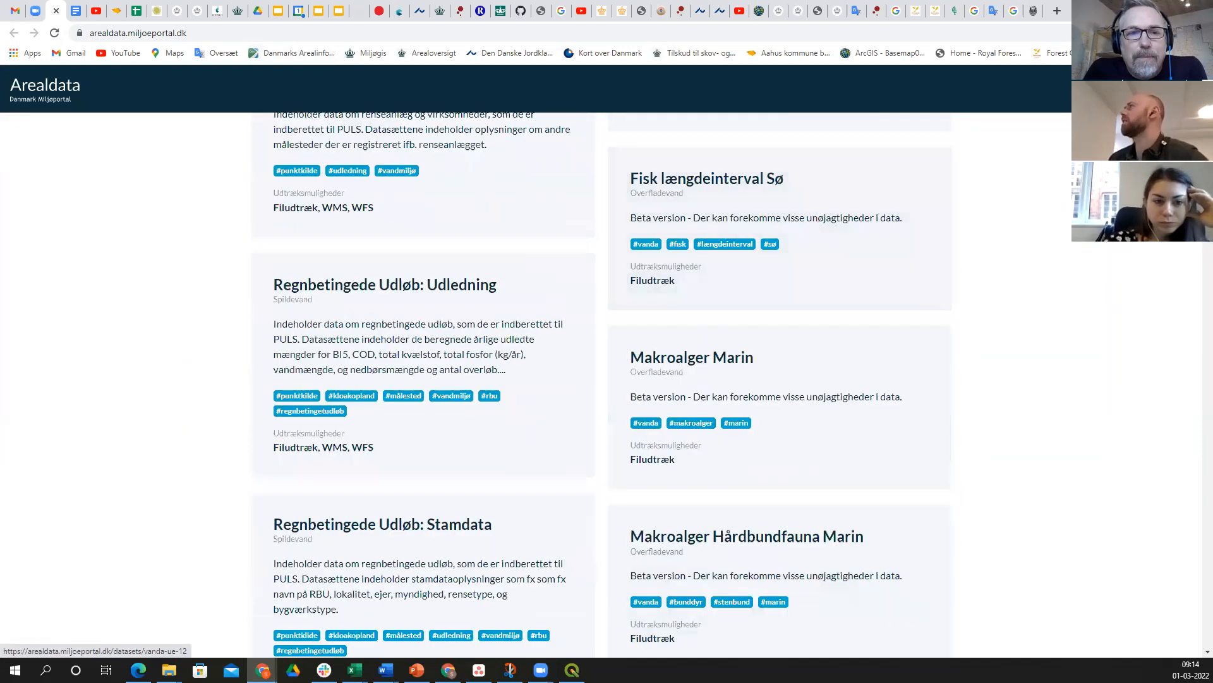
pyautogui.hotkey('ctrl', 'd')
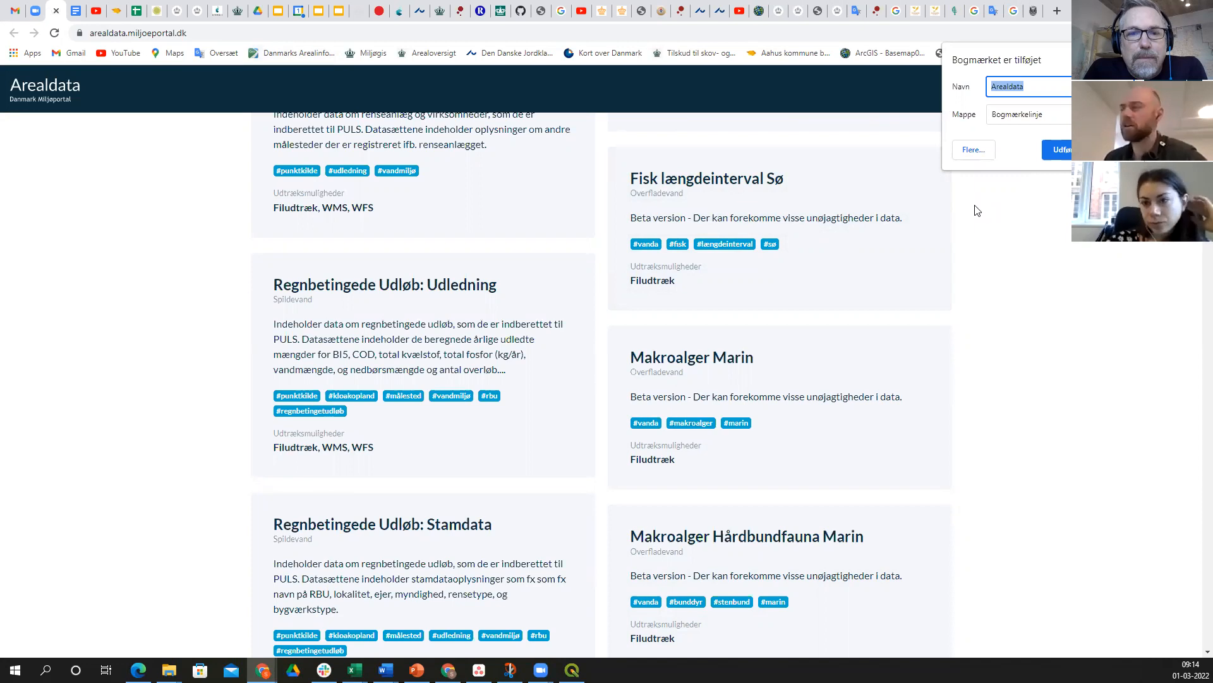
pyautogui.click(1058, 152)
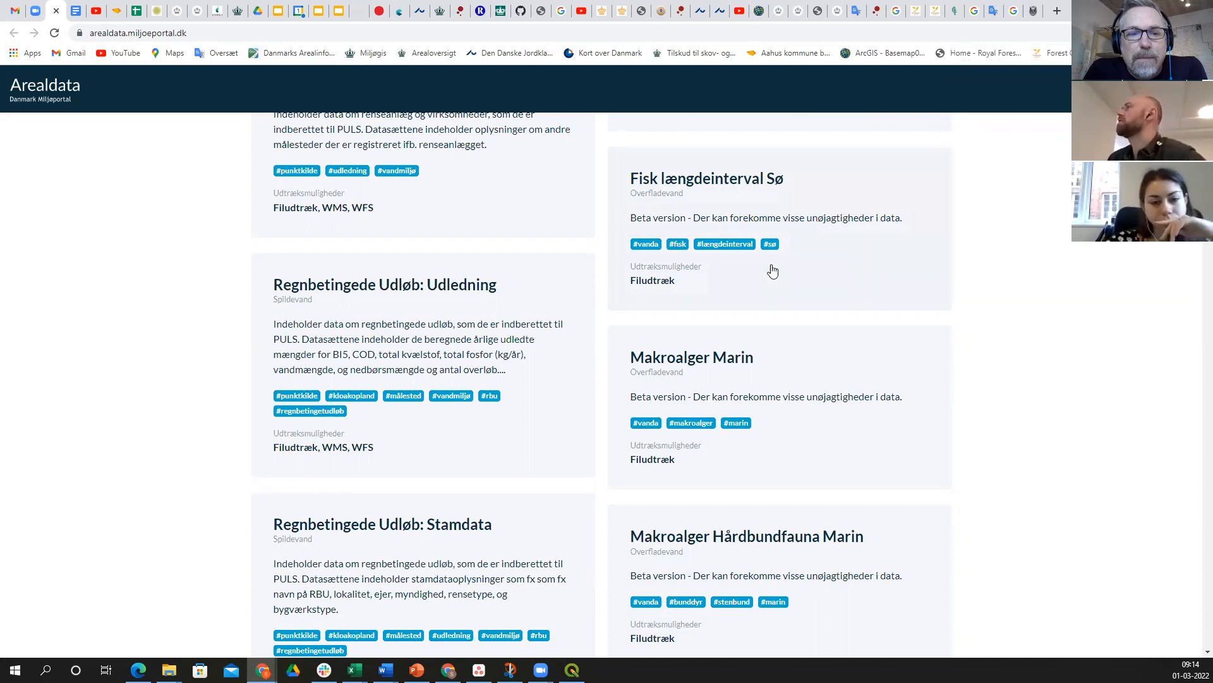
# - Look through the Arealdata dataset list, examining the available datasets and their extraction options
pyautogui.scroll(6, 772, 268)
pyautogui.scroll(4, 738, 278)
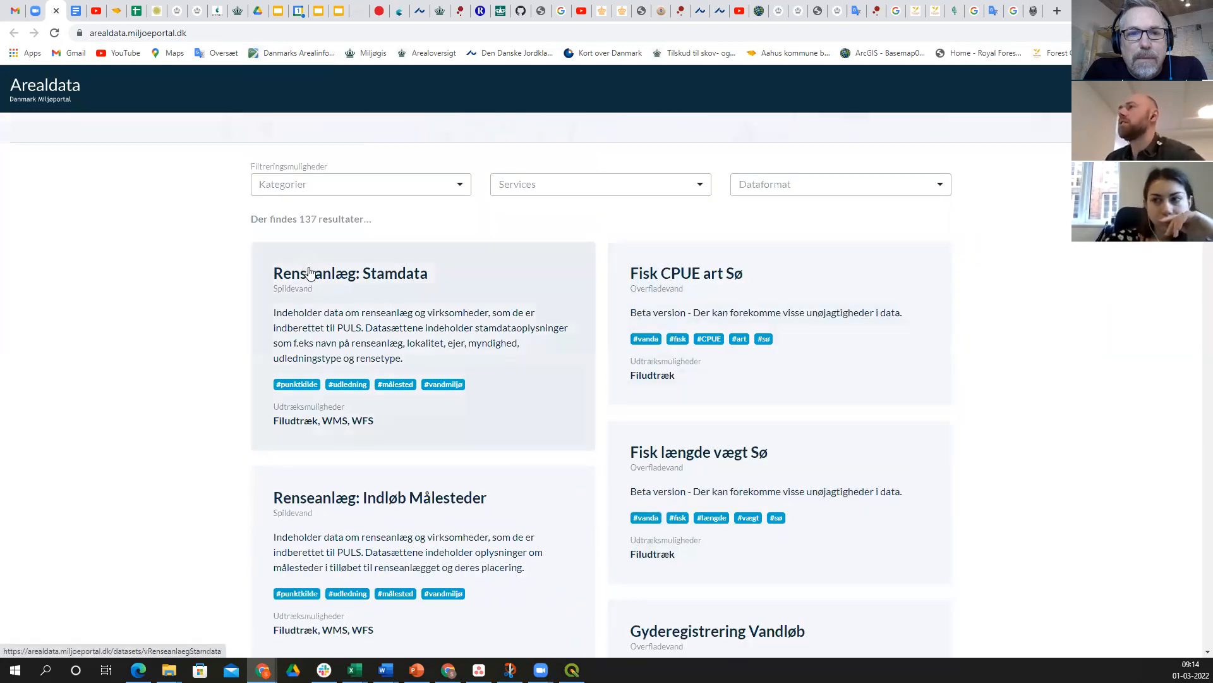
pyautogui.scroll(-6, 342, 287)
pyautogui.scroll(-15, 342, 288)
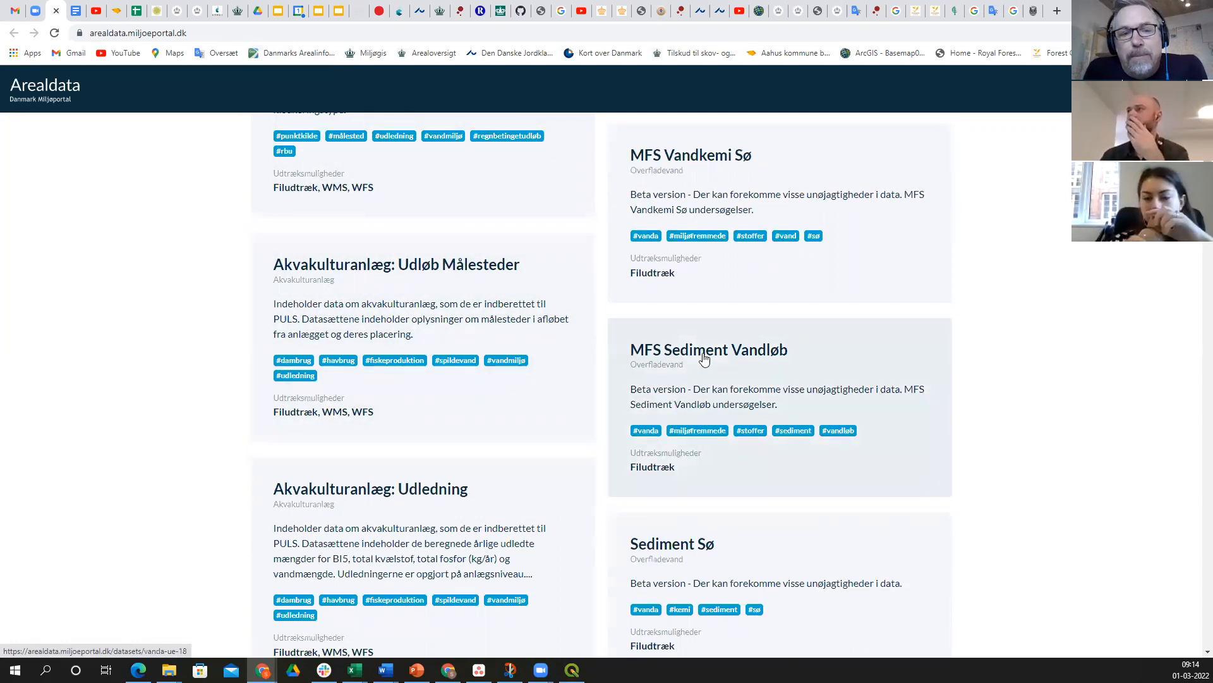
pyautogui.scroll(-10, 699, 357)
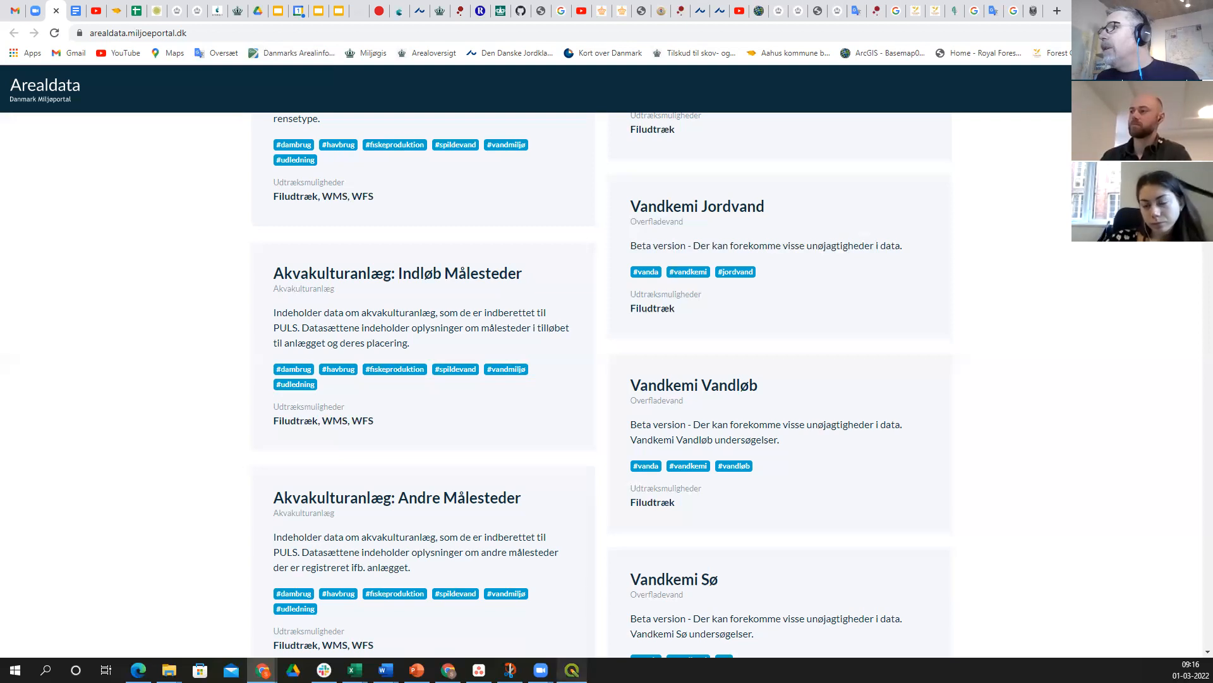
# - Switch to QGIS and start a new empty project, dismissing the dialog for creating a GeoPackage layer
pyautogui.click(572, 669)
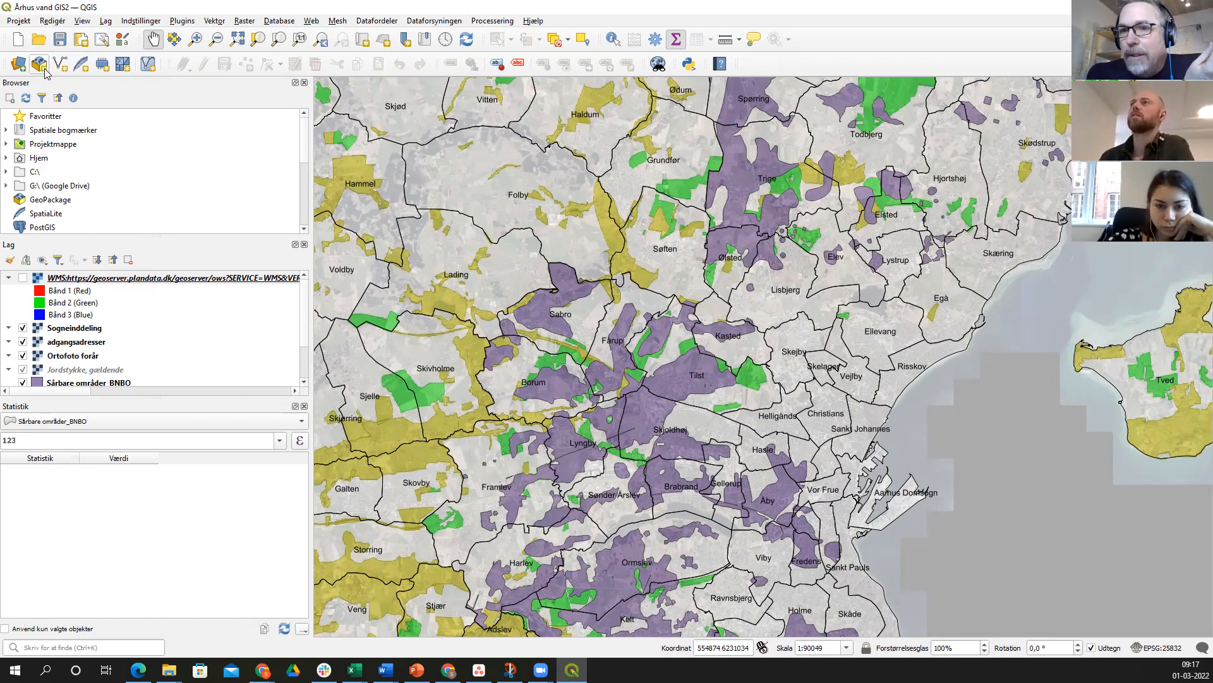
pyautogui.click(18, 40)
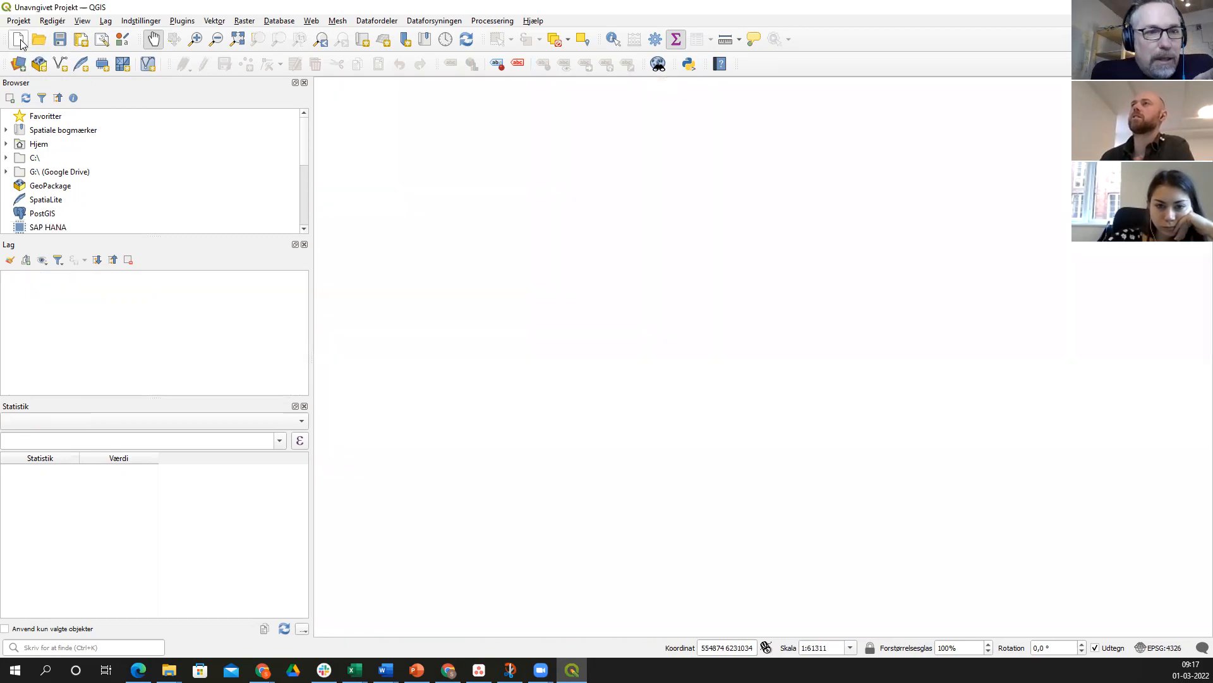
pyautogui.click(45, 66)
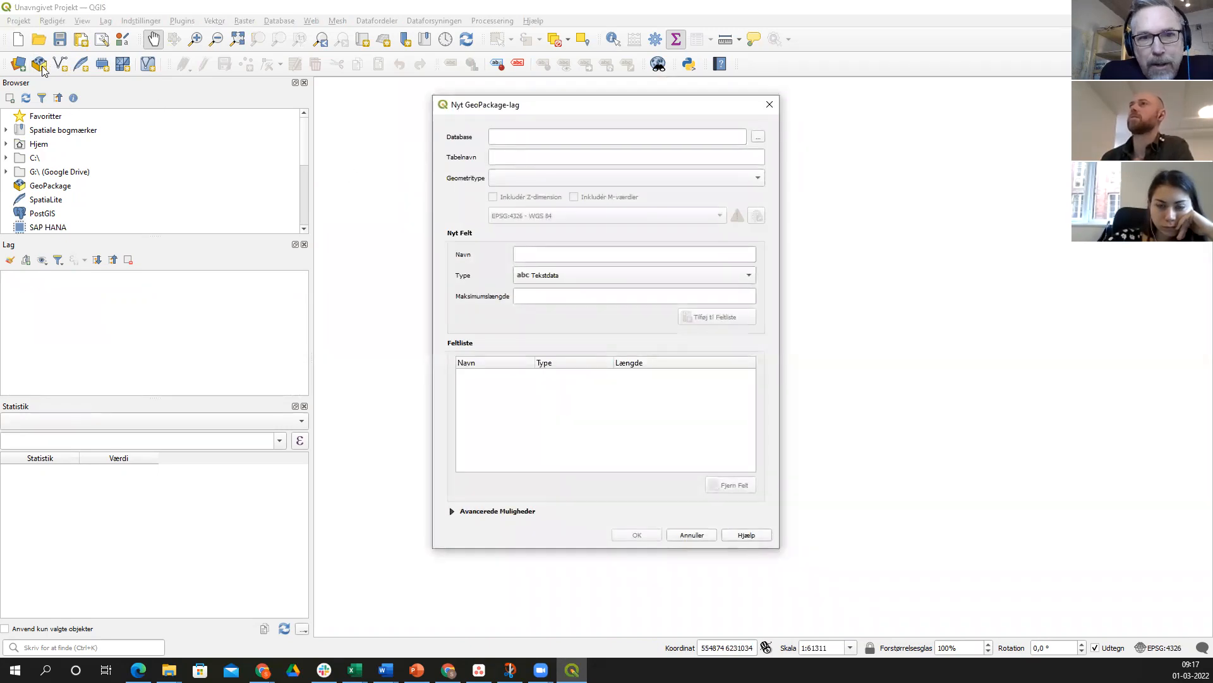
pyautogui.click(771, 105)
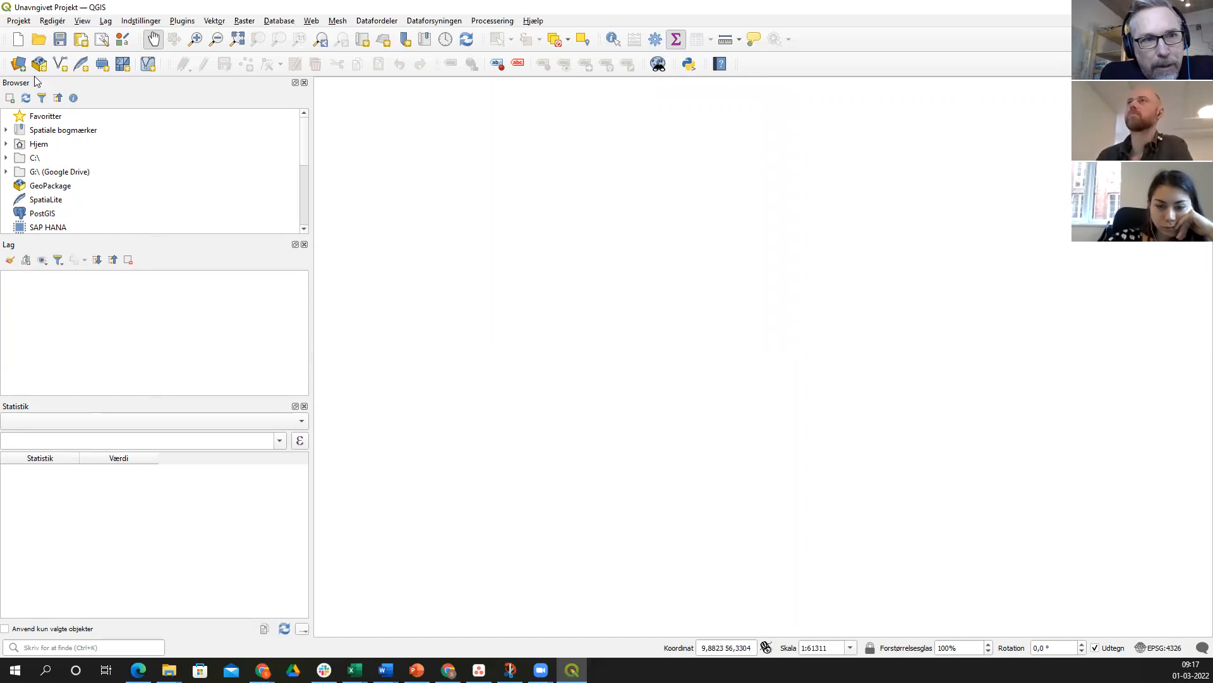
# - Open the EcoTree project stored in the GeoPackage Aarhus.gpkg from the 2_DataSet folder
pyautogui.click(25, 23)
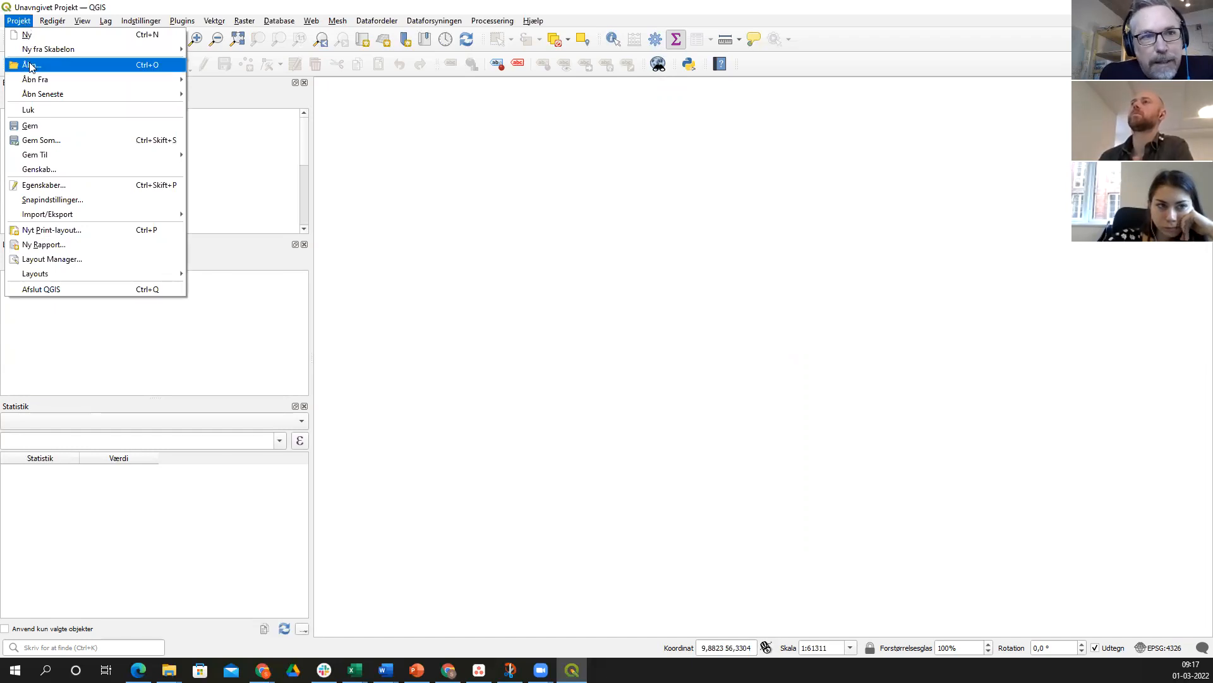
pyautogui.moveTo(40, 81)
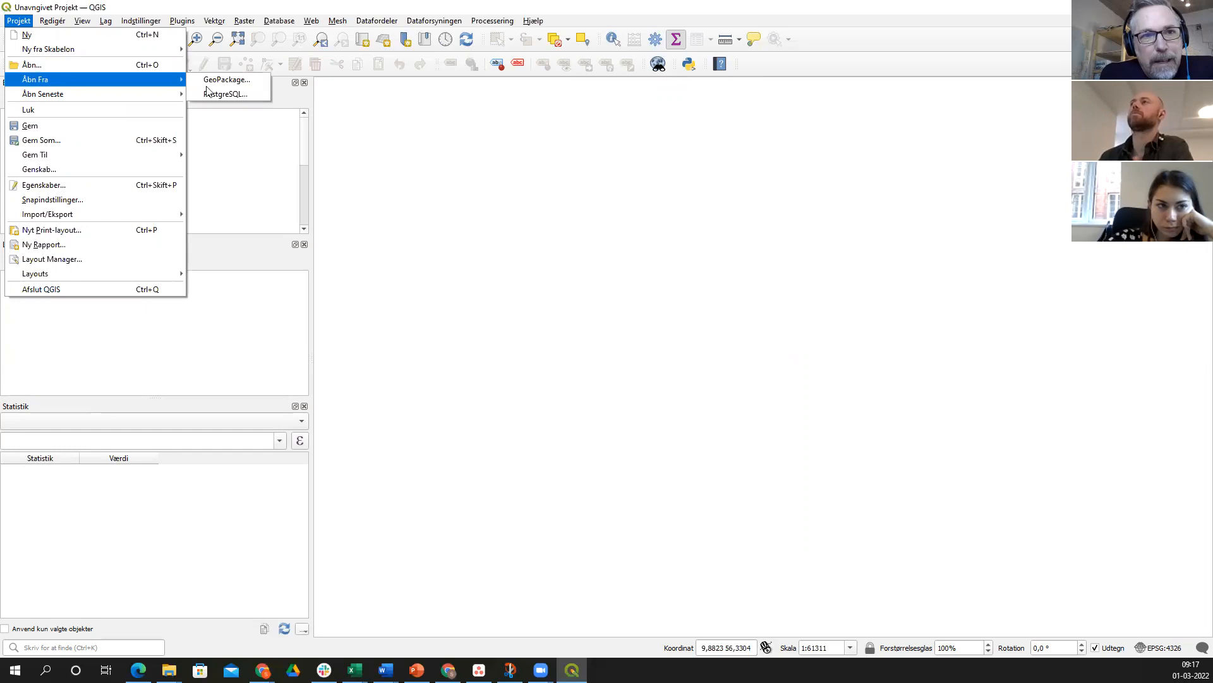
pyautogui.click(252, 85)
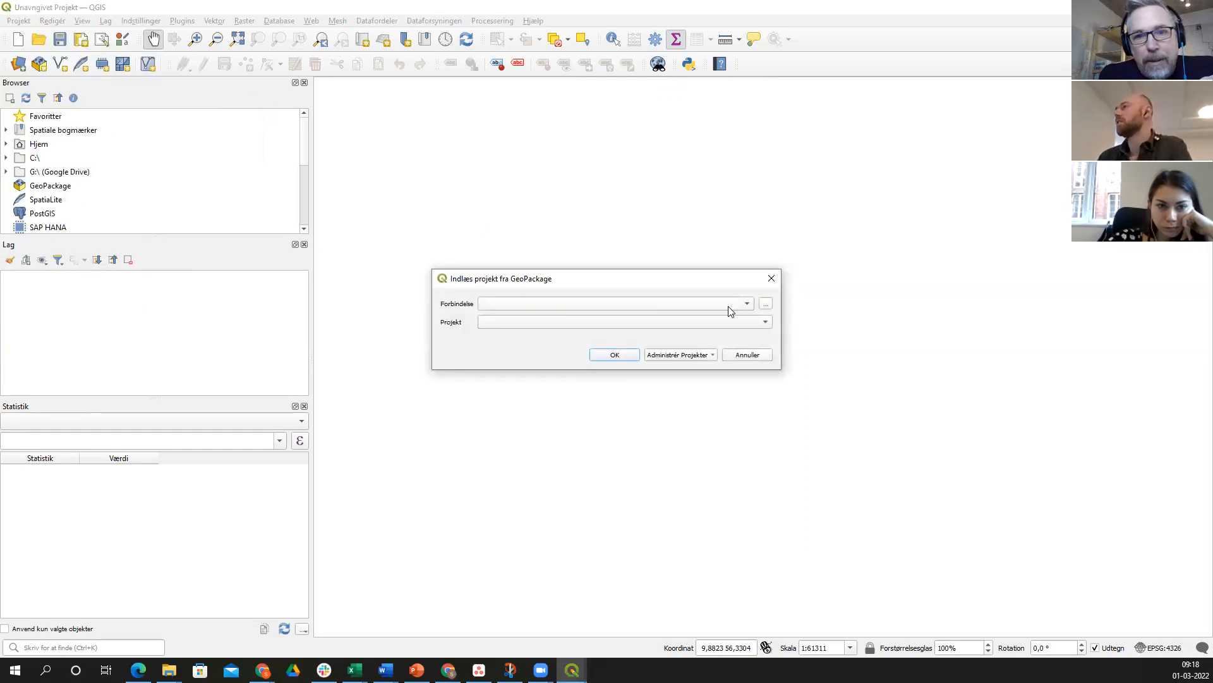
pyautogui.click(766, 308)
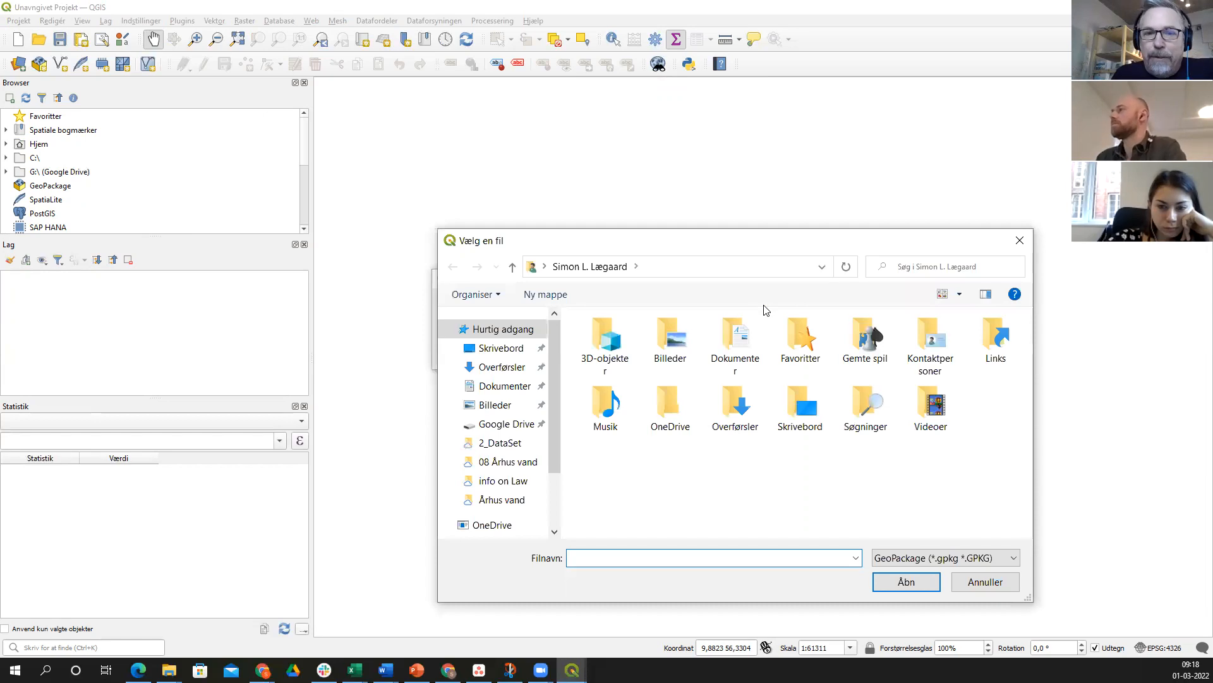
pyautogui.click(509, 463)
pyautogui.click(502, 444)
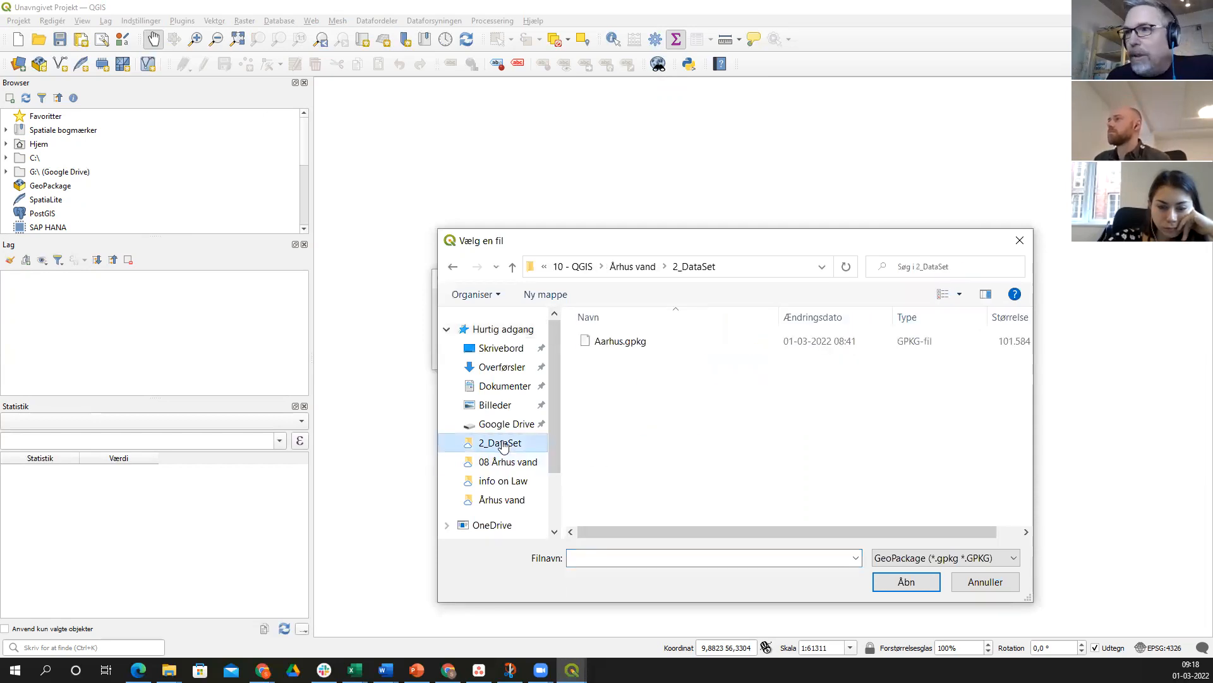
pyautogui.click(619, 347)
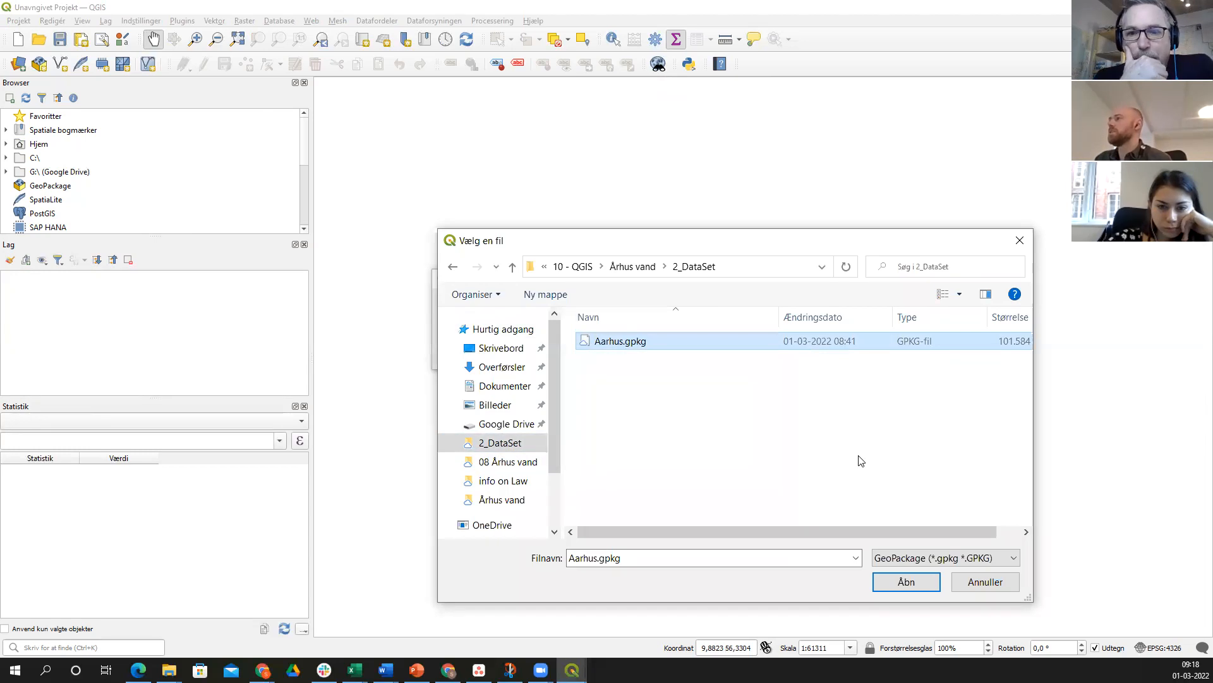
pyautogui.click(908, 582)
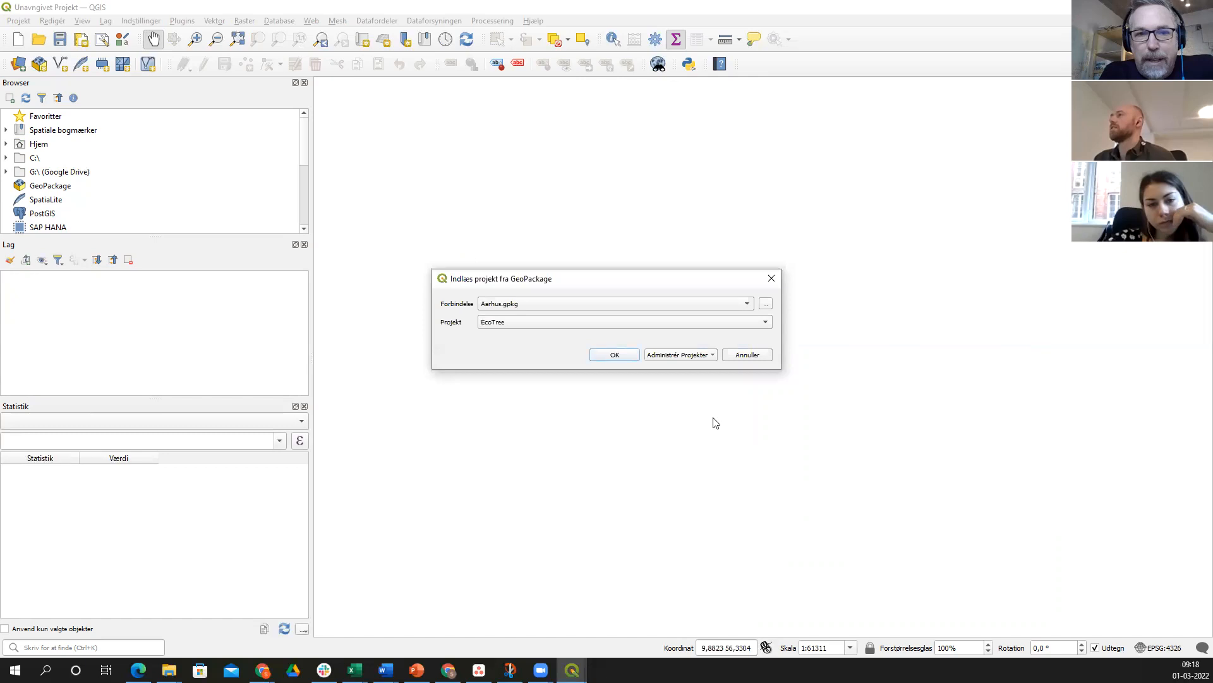
pyautogui.click(615, 355)
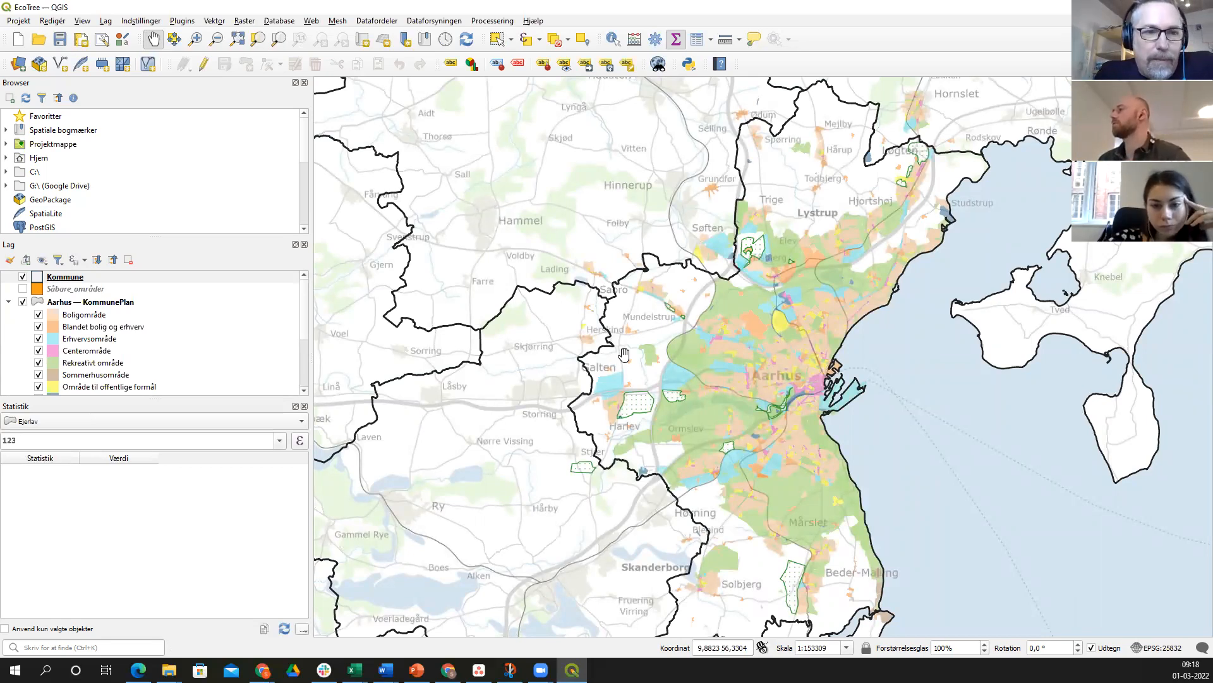
# - Shift the map to show more of the area east of Aarhus and narrow the side panels to enlarge the map canvas
pyautogui.moveTo(635, 352); pyautogui.dragTo(495, 354)
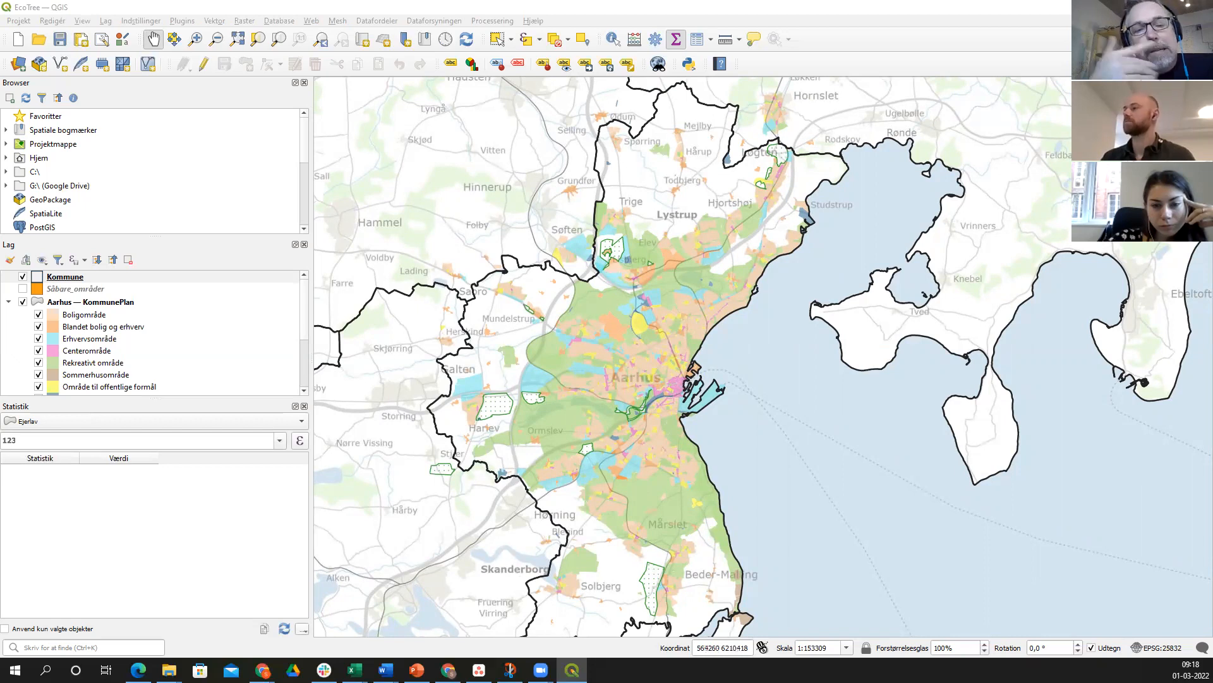
pyautogui.moveTo(386, 670)
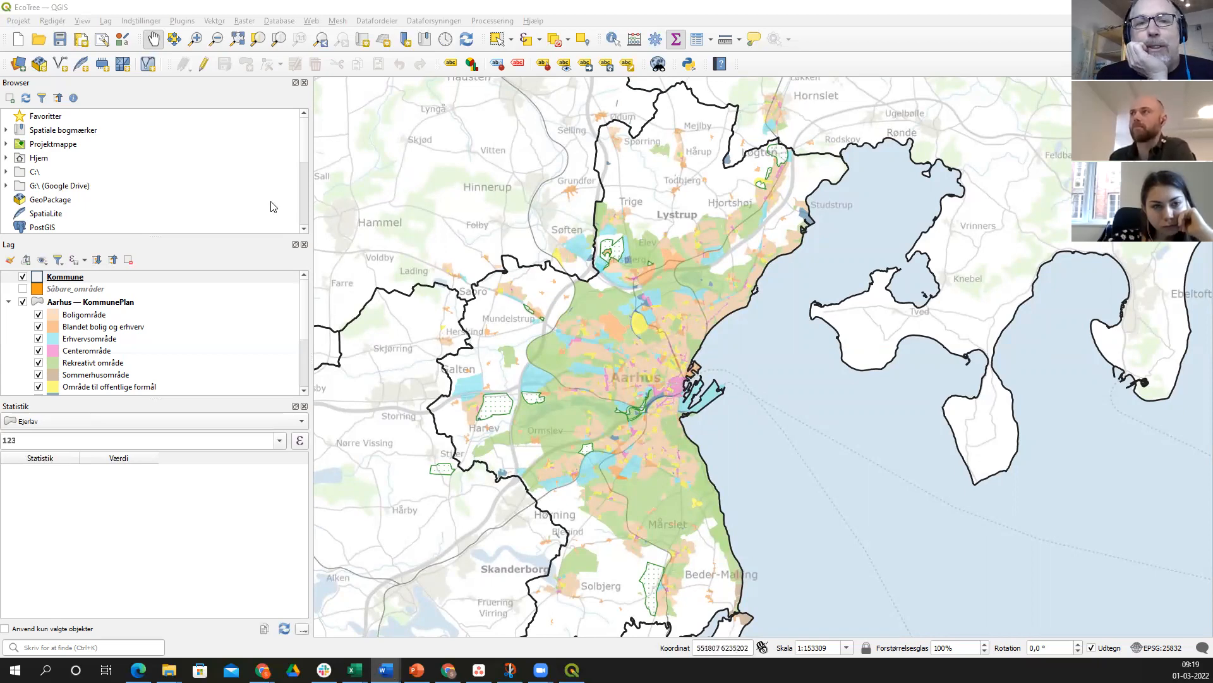
pyautogui.moveTo(314, 202); pyautogui.dragTo(188, 202)
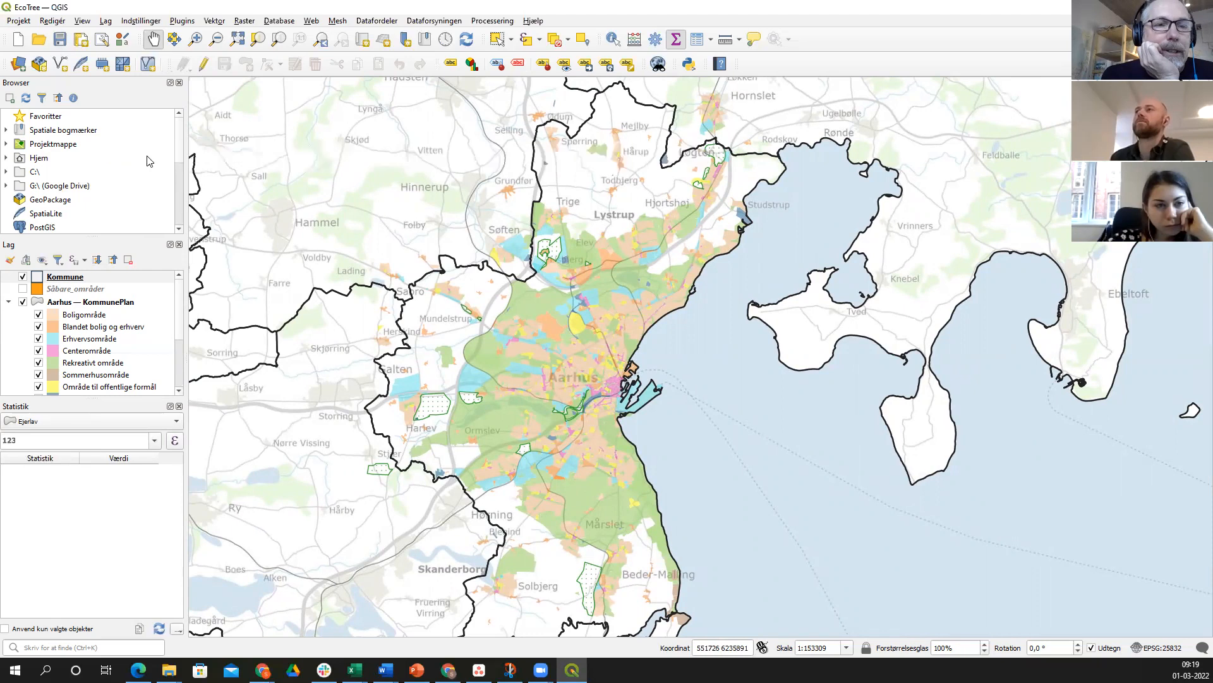
pyautogui.moveTo(185, 142); pyautogui.dragTo(169, 194)
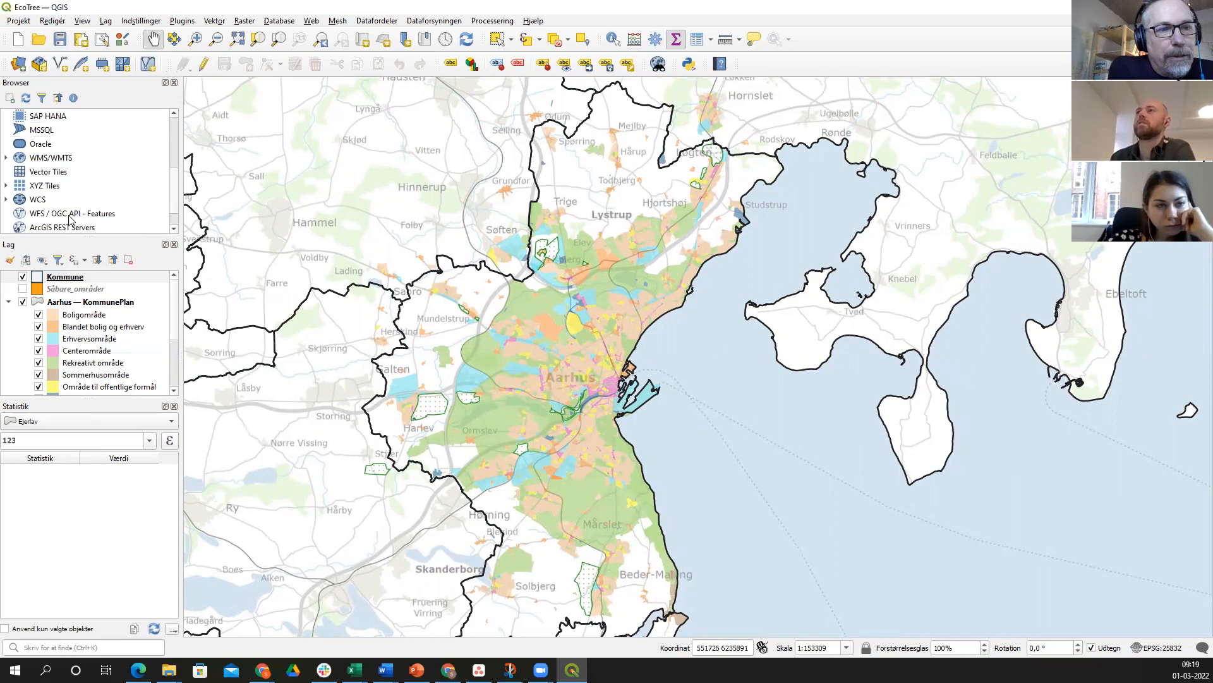
pyautogui.click(69, 215)
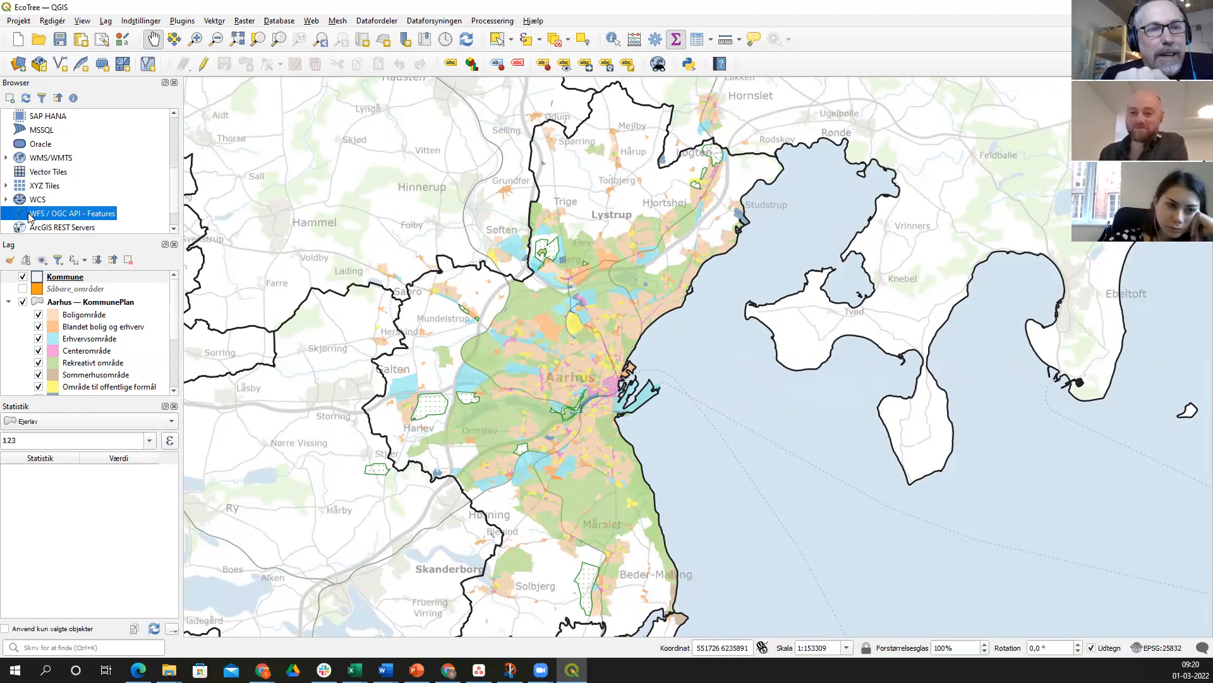
pyautogui.rightClick(30, 218)
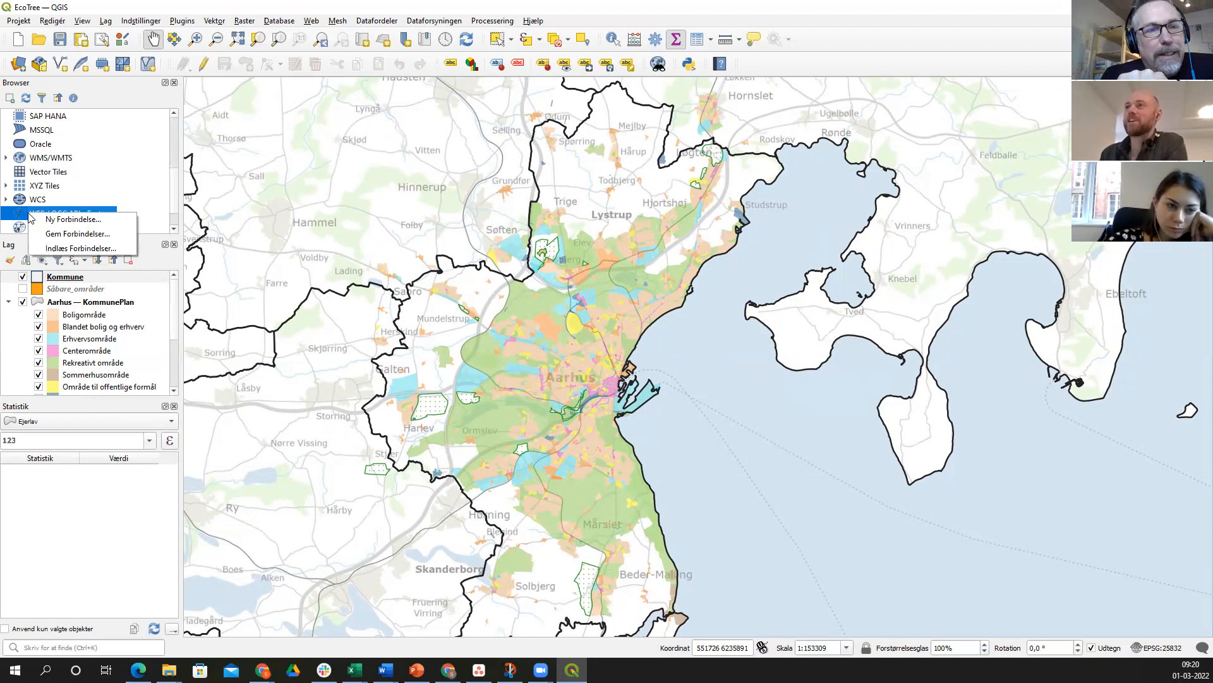
pyautogui.click(76, 219)
pyautogui.click(402, 150)
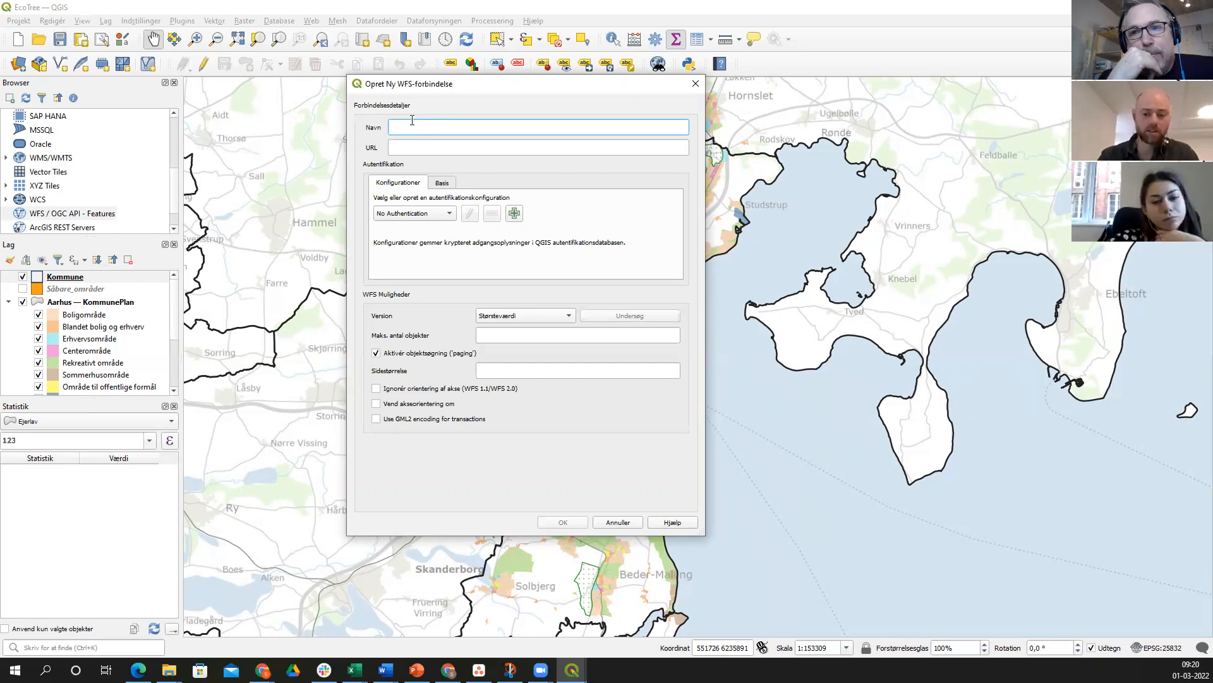
pyautogui.write('Koumn')
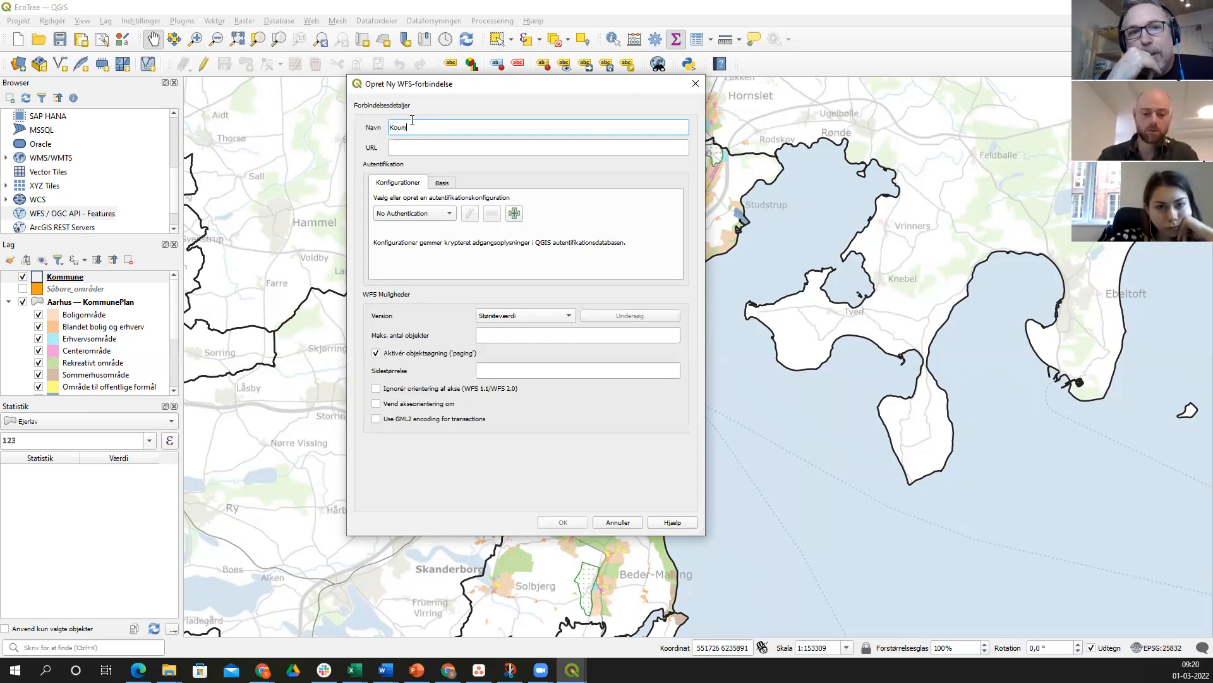
pyautogui.write('alplan 17 n')
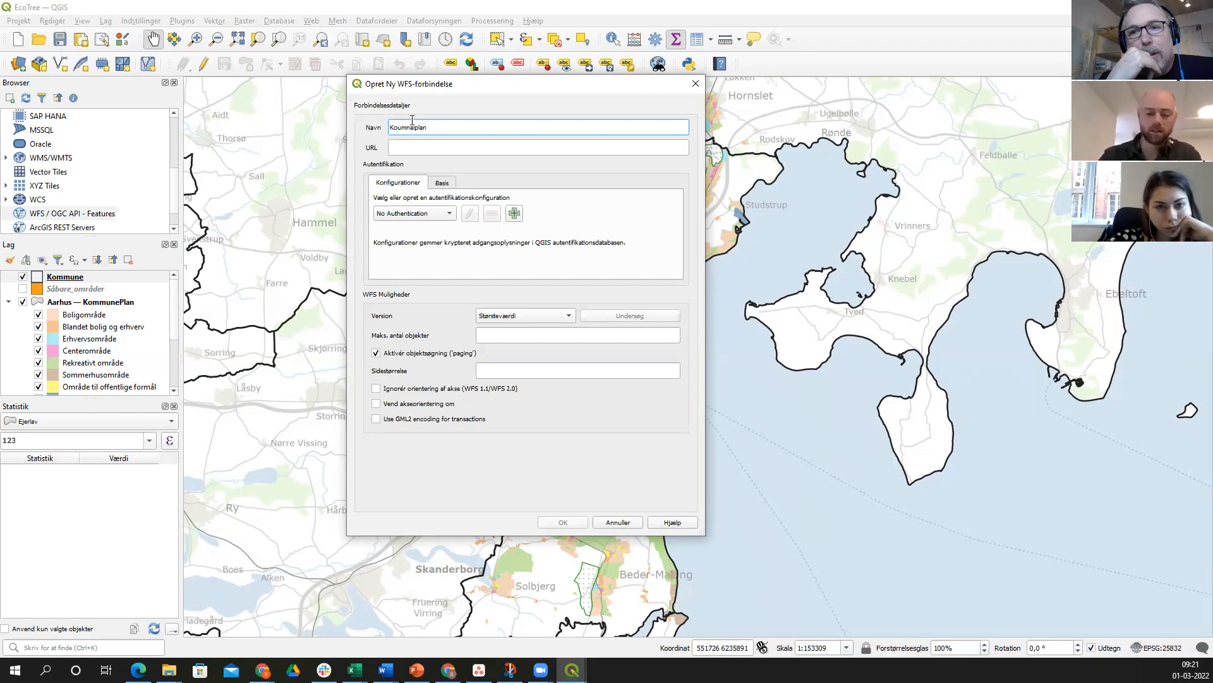
pyautogui.write('_17_Aahus')
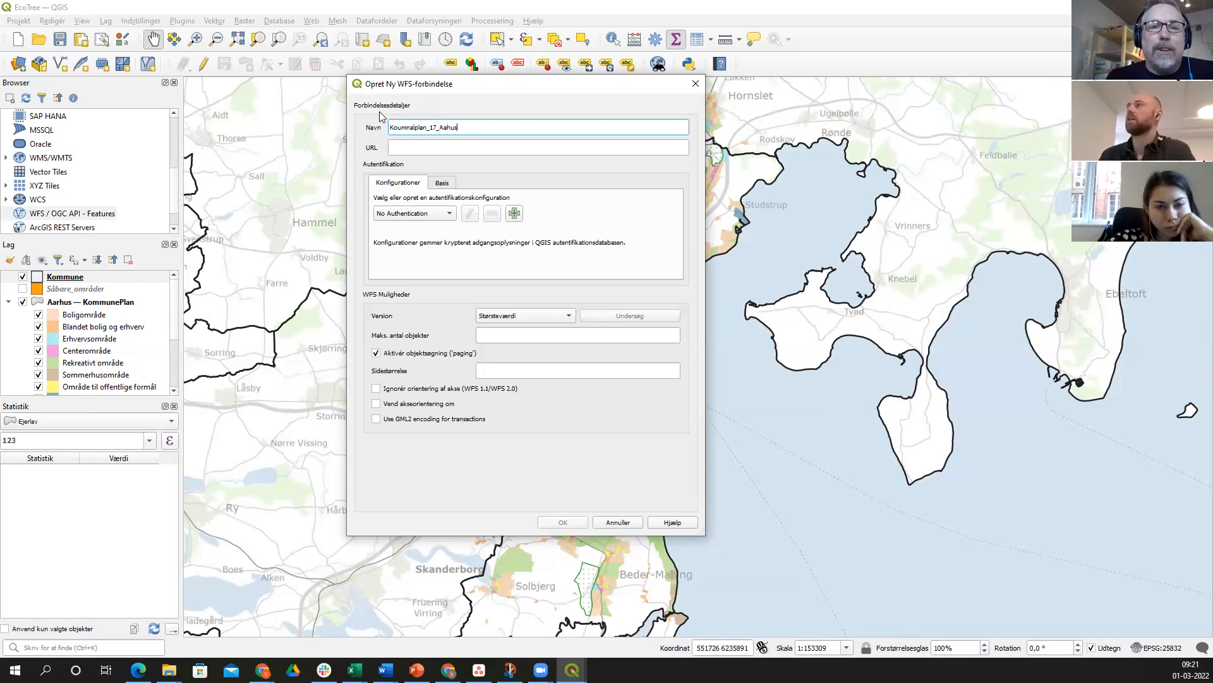
pyautogui.click(406, 146)
pyautogui.write('https://geoserver.plandata.dk/geoserver/wfs?servicename=wfs')
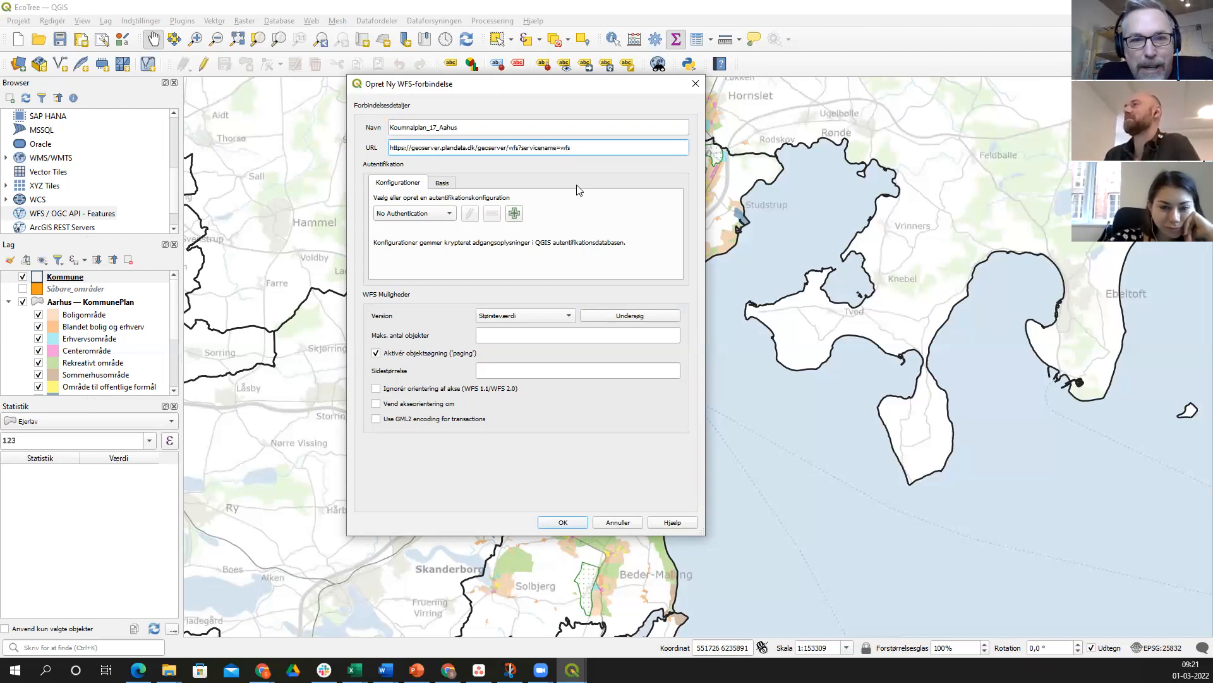
pyautogui.click(563, 523)
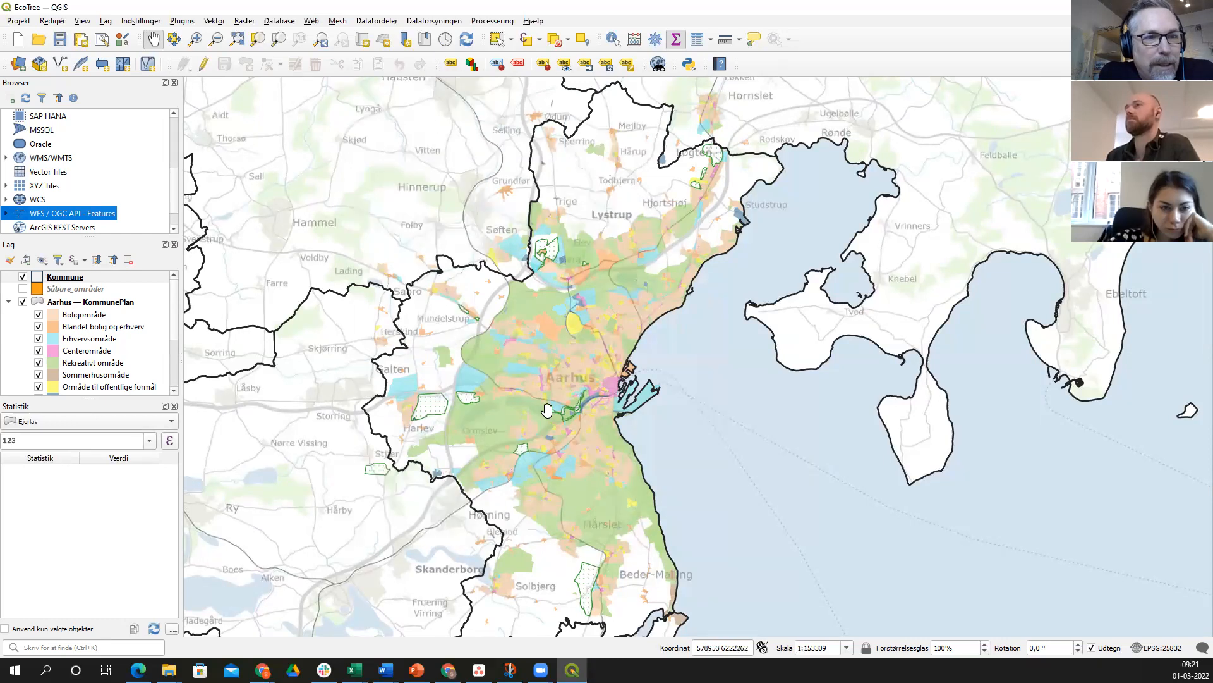
# - Expand the Koumnalplan_17_Aahus connection and look through its available layers, widening the side panels to read the full layer names
pyautogui.click(5, 213)
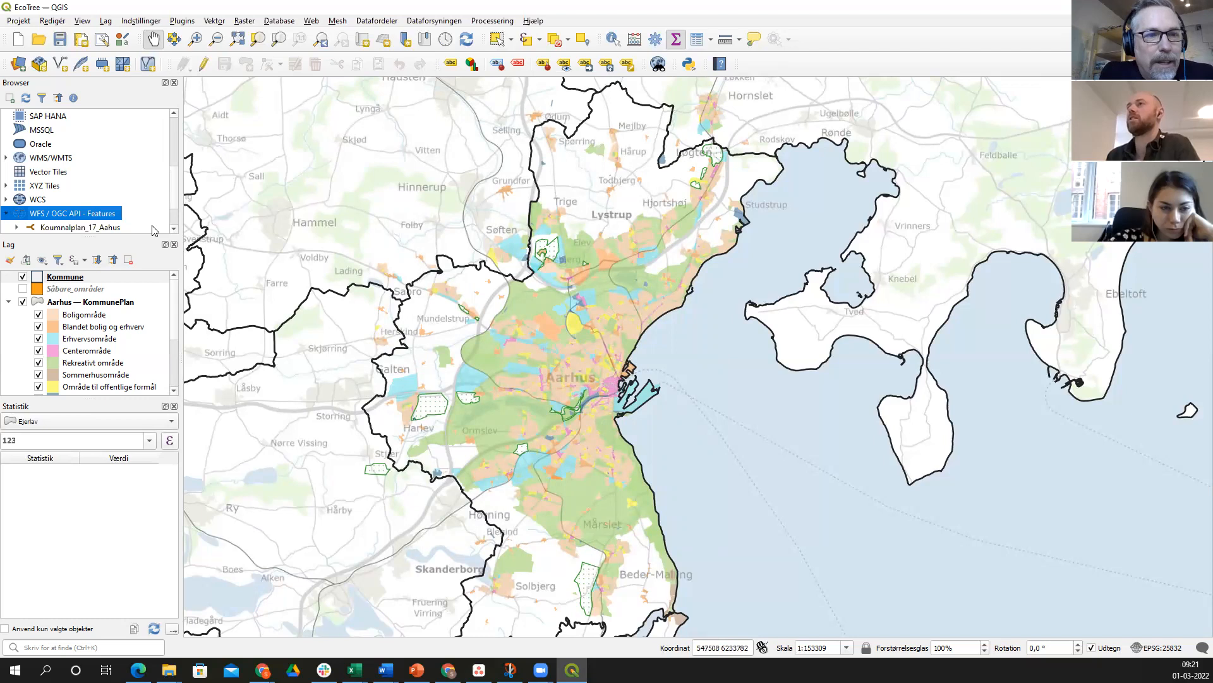
pyautogui.scroll(-1, 149, 225)
pyautogui.click(17, 186)
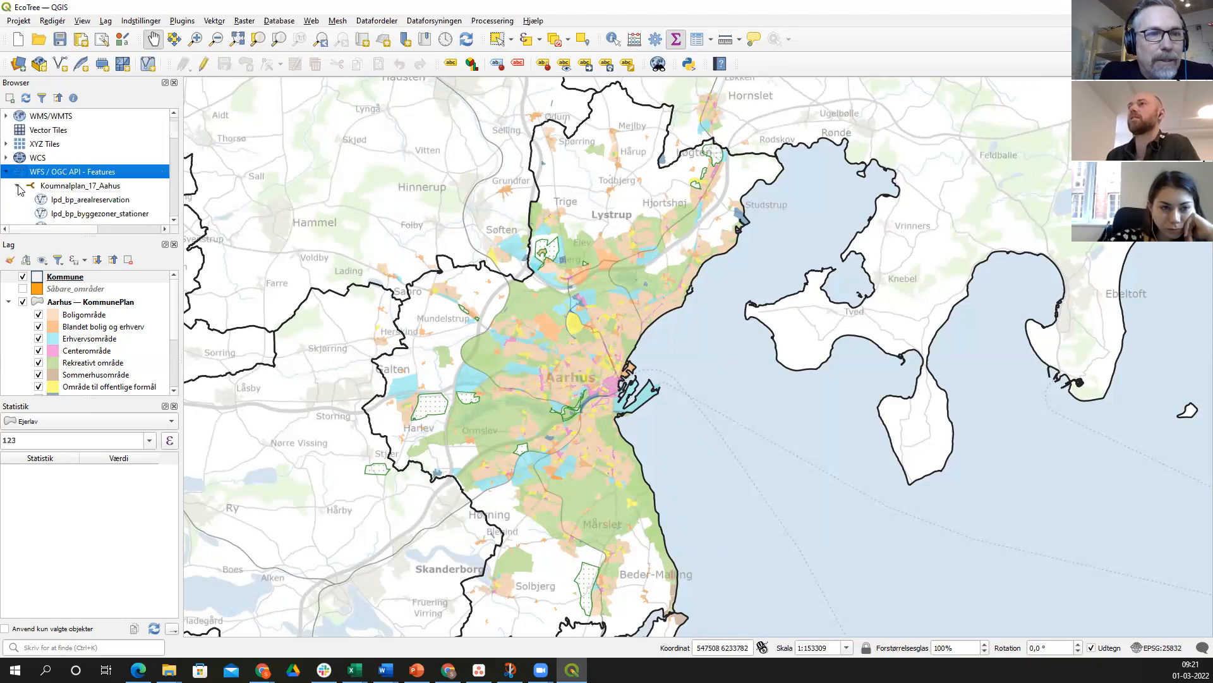
pyautogui.scroll(-1, 144, 197)
pyautogui.scroll(-1, 144, 197)
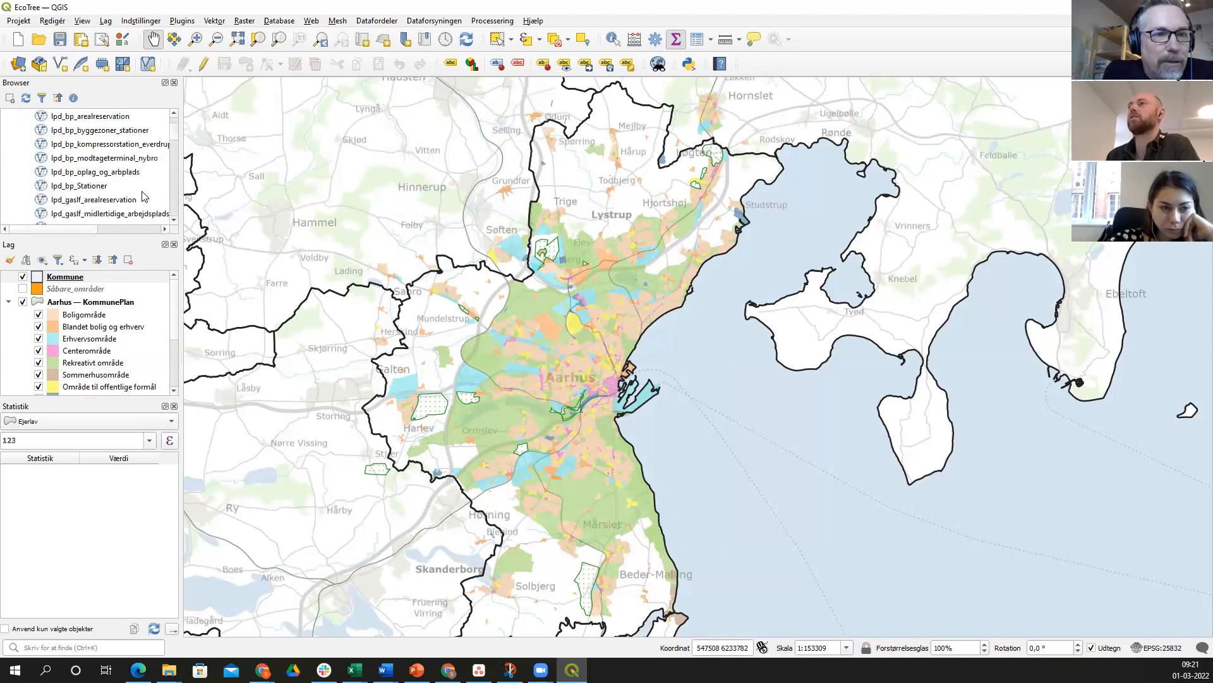
pyautogui.moveTo(180, 191); pyautogui.dragTo(214, 190)
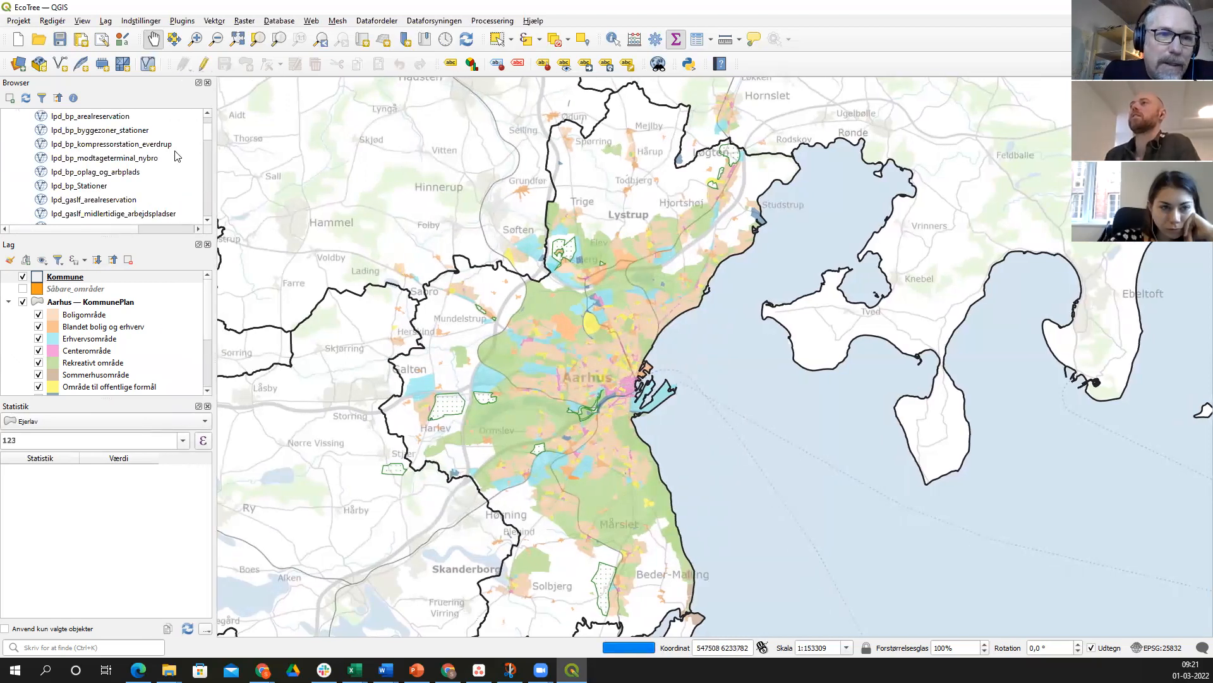
pyautogui.scroll(-2, 177, 156)
pyautogui.scroll(-1, 178, 156)
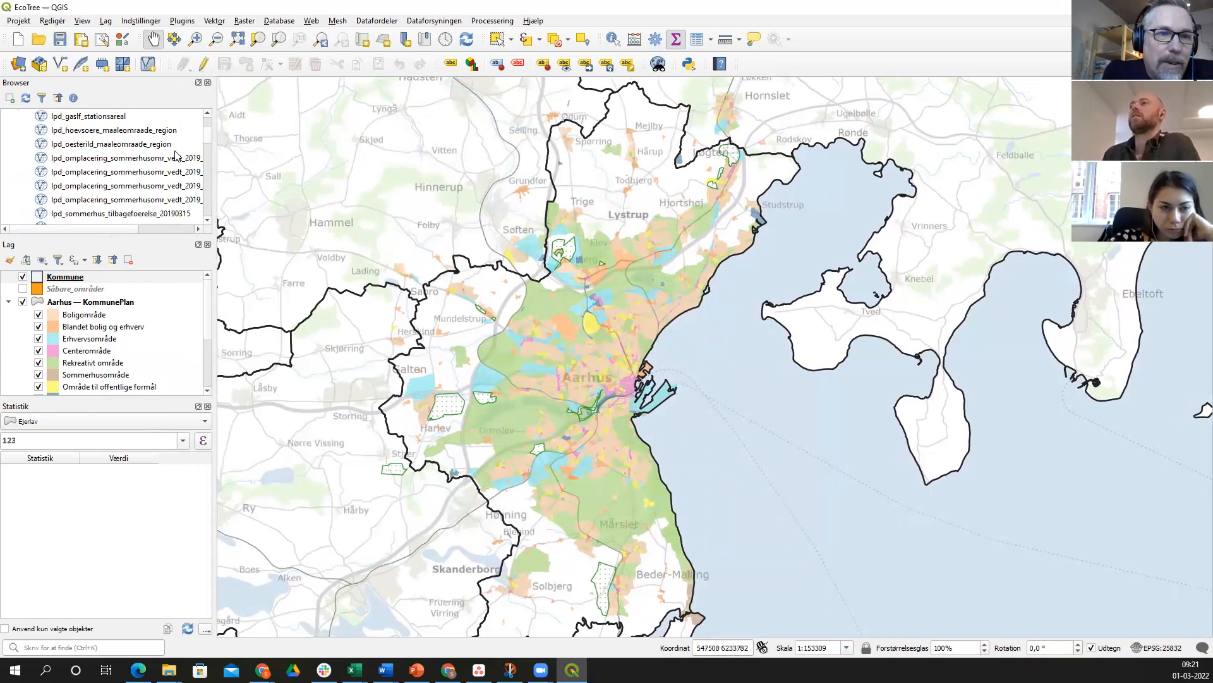
pyautogui.moveTo(215, 180); pyautogui.dragTo(288, 187)
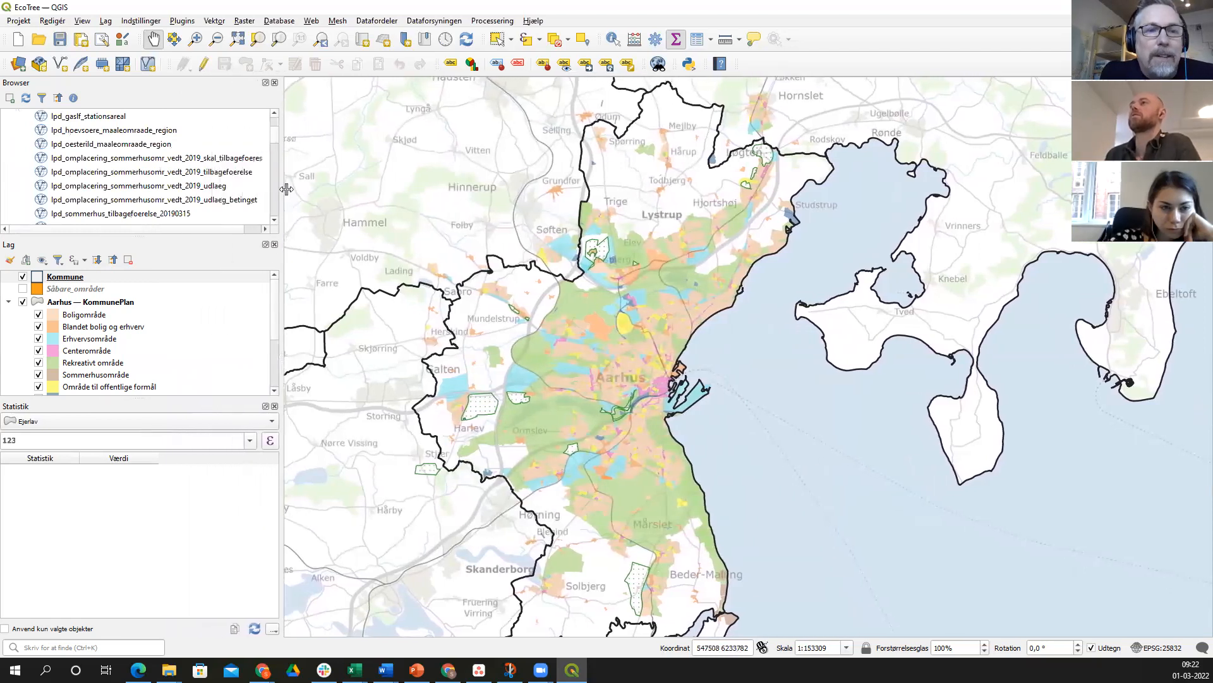
pyautogui.scroll(-2, 208, 183)
pyautogui.scroll(-1, 209, 183)
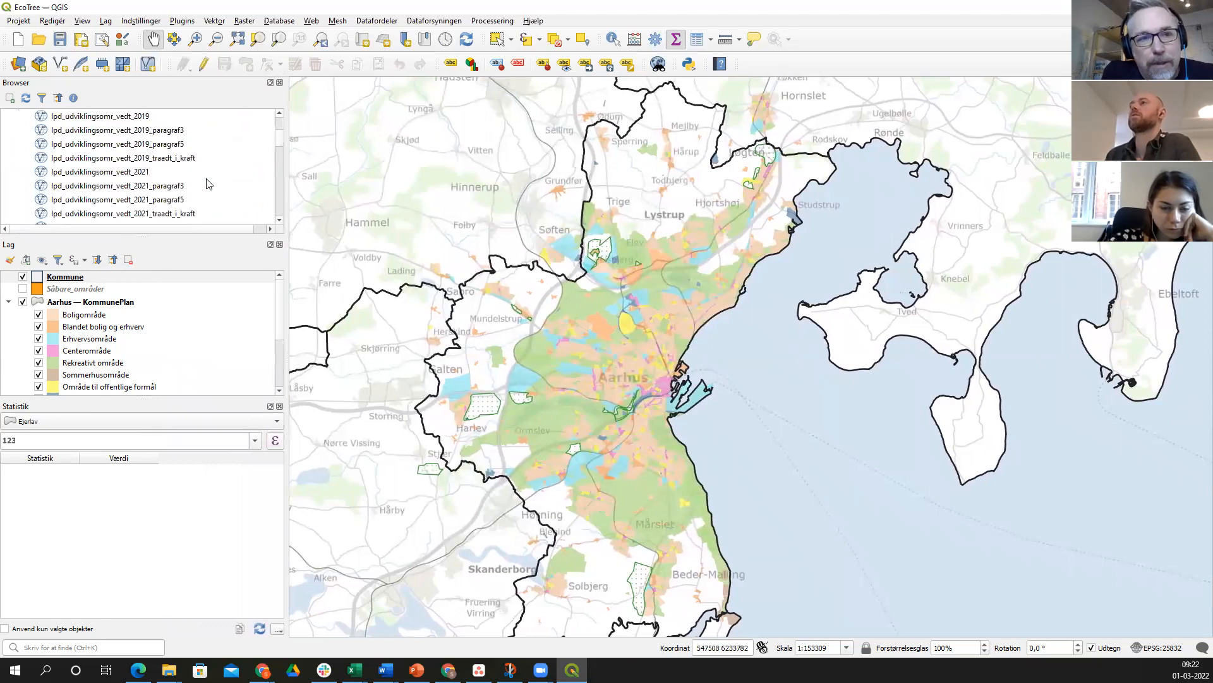
pyautogui.scroll(-5, 209, 183)
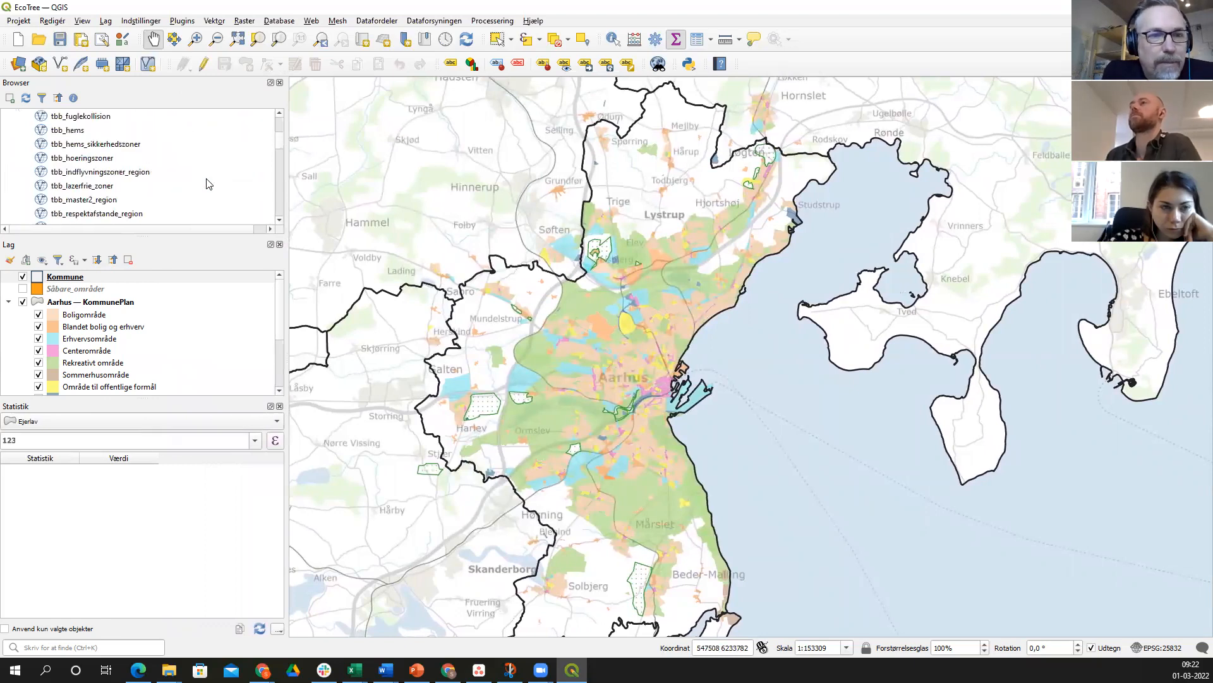
pyautogui.scroll(-3, 209, 183)
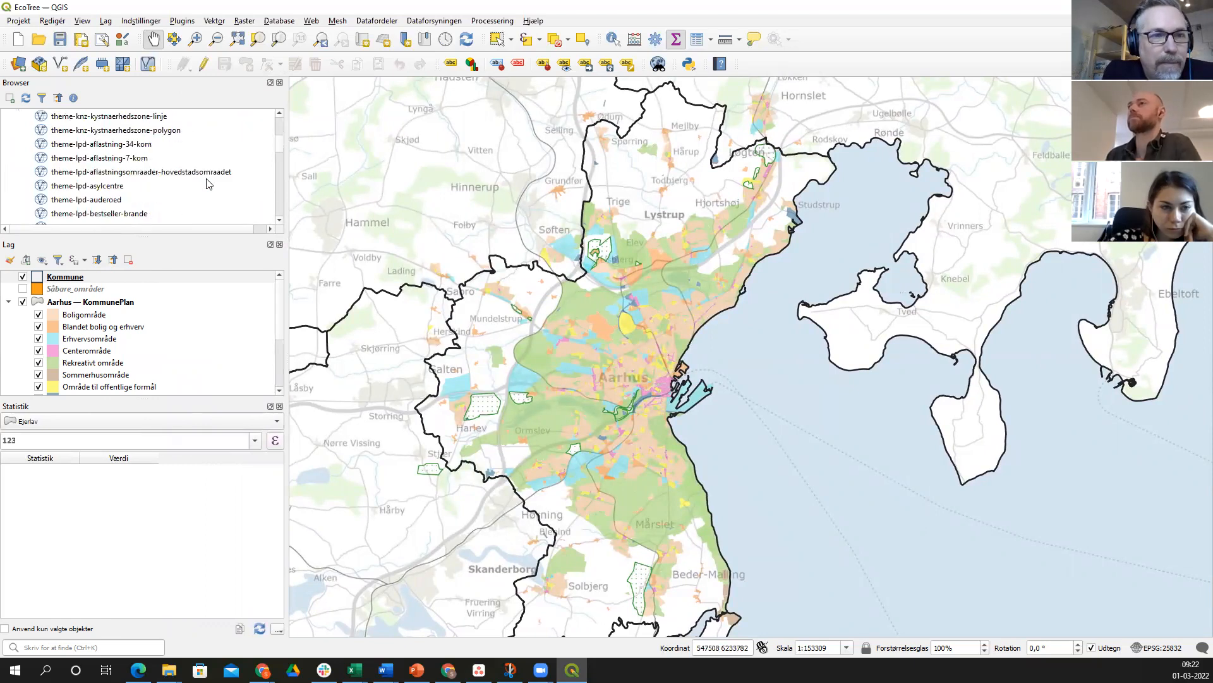
pyautogui.scroll(-8, 209, 184)
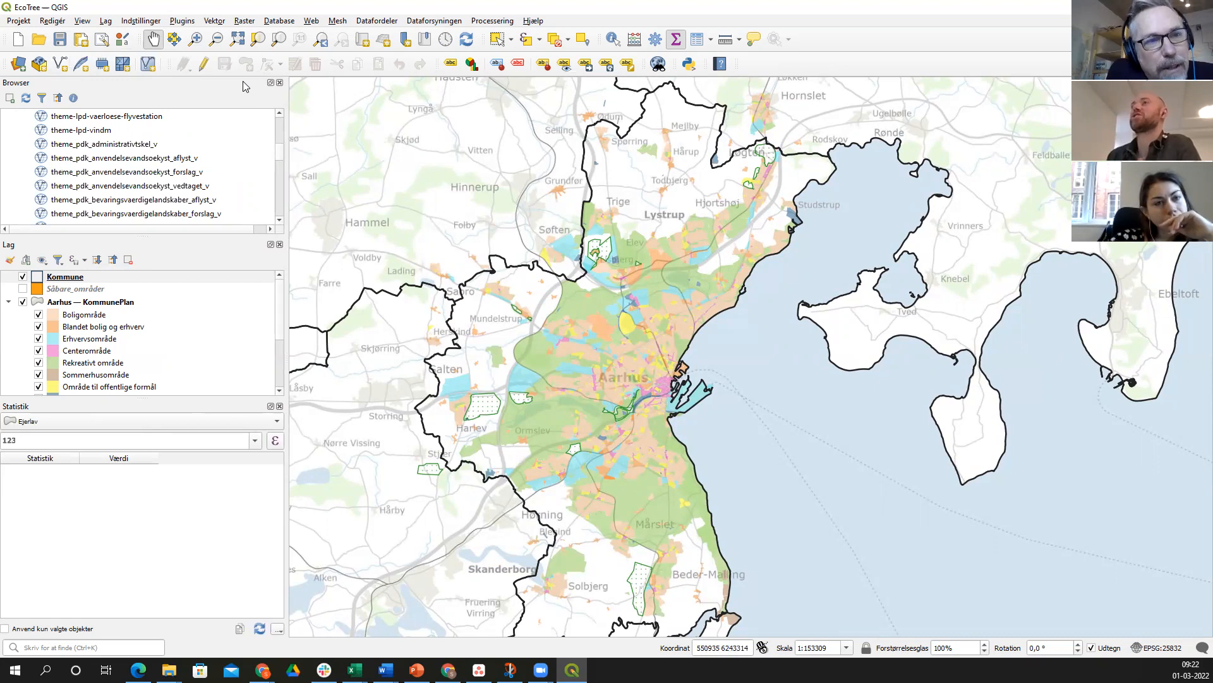
# - Connect to the Koumnalplan_17_Aahus WFS server in the data source manager to list its layers
pyautogui.click(20, 65)
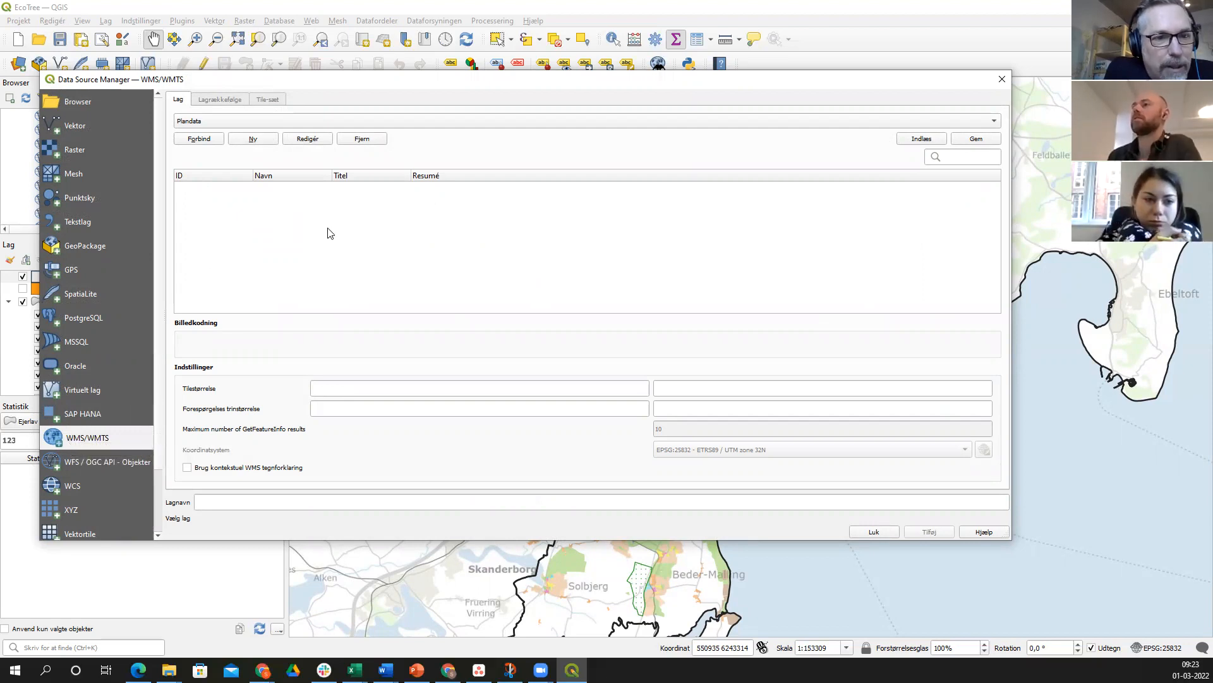
pyautogui.click(48, 474)
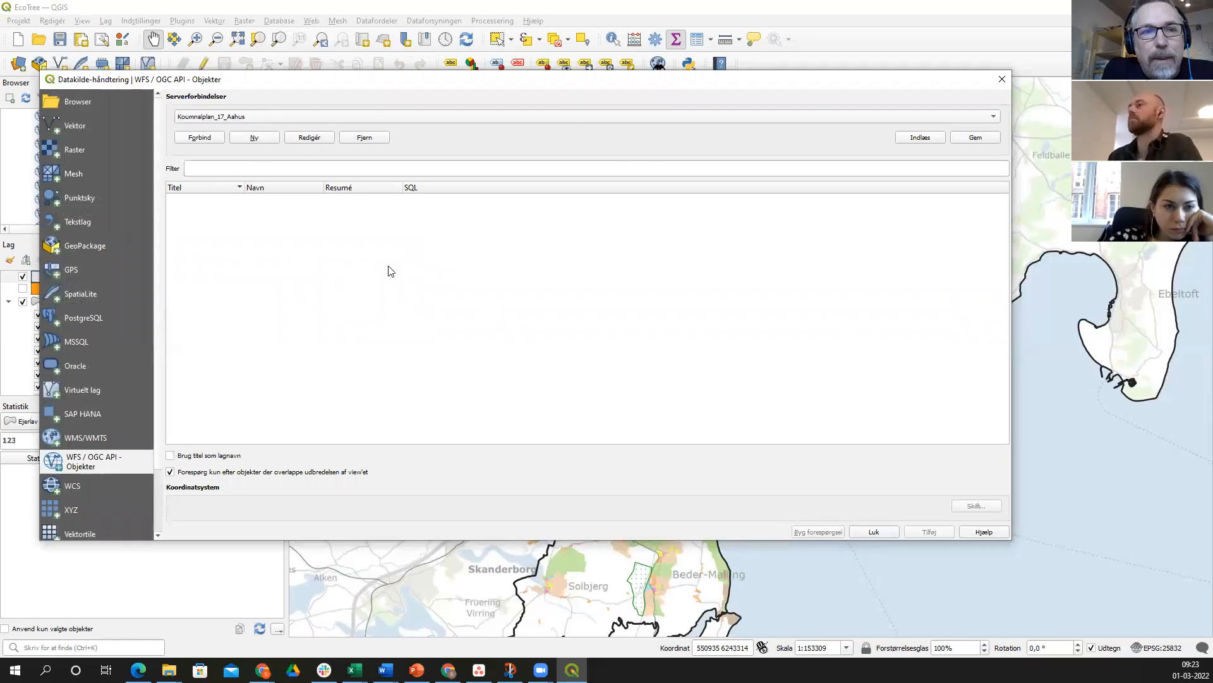
pyautogui.click(208, 140)
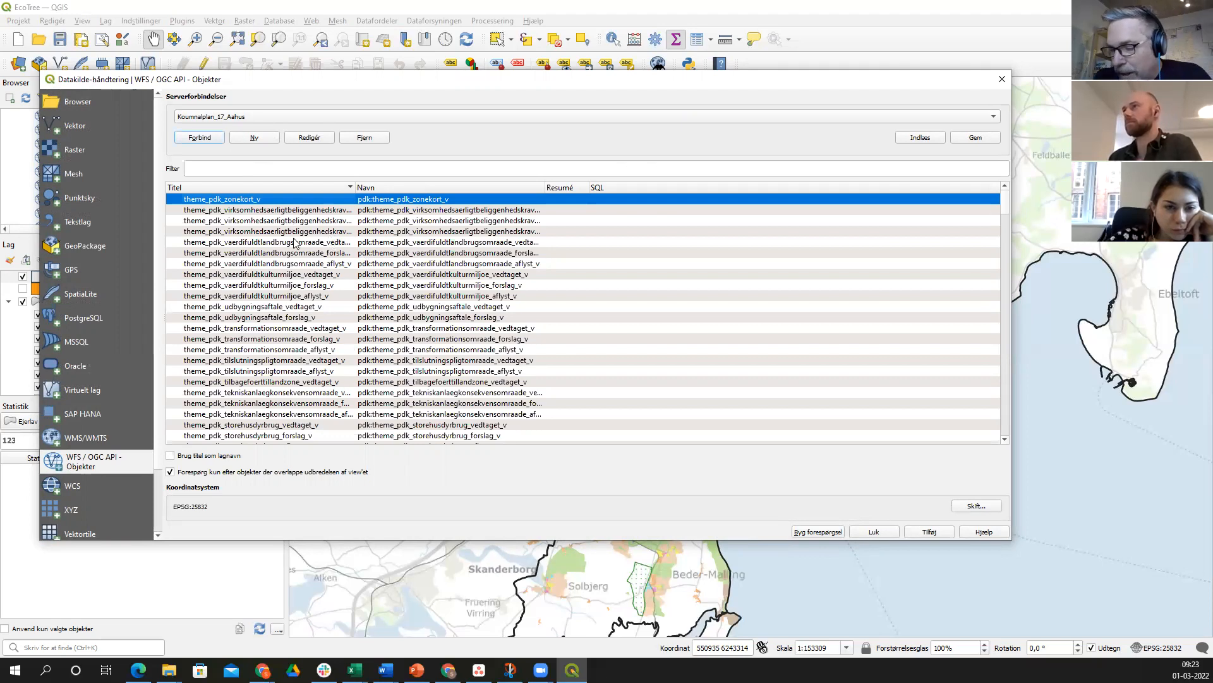
# - Try to filter the WFS layer list by "såba" and clear the filter again
pyautogui.click(224, 169)
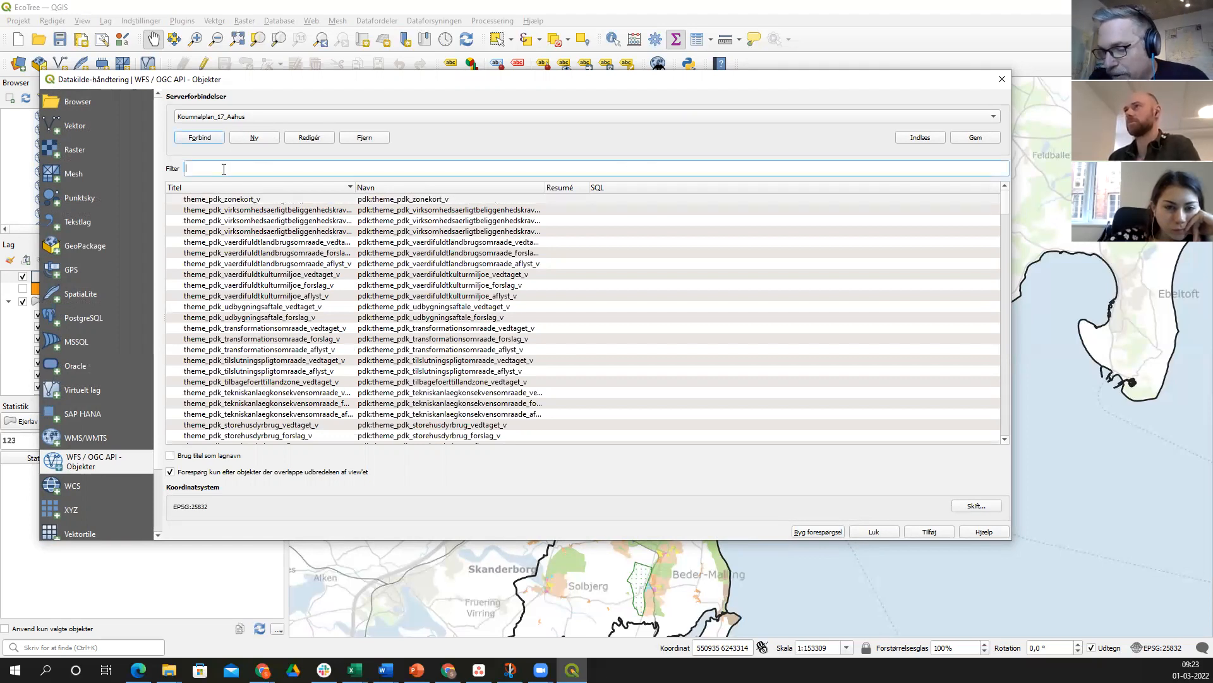
pyautogui.write('s')
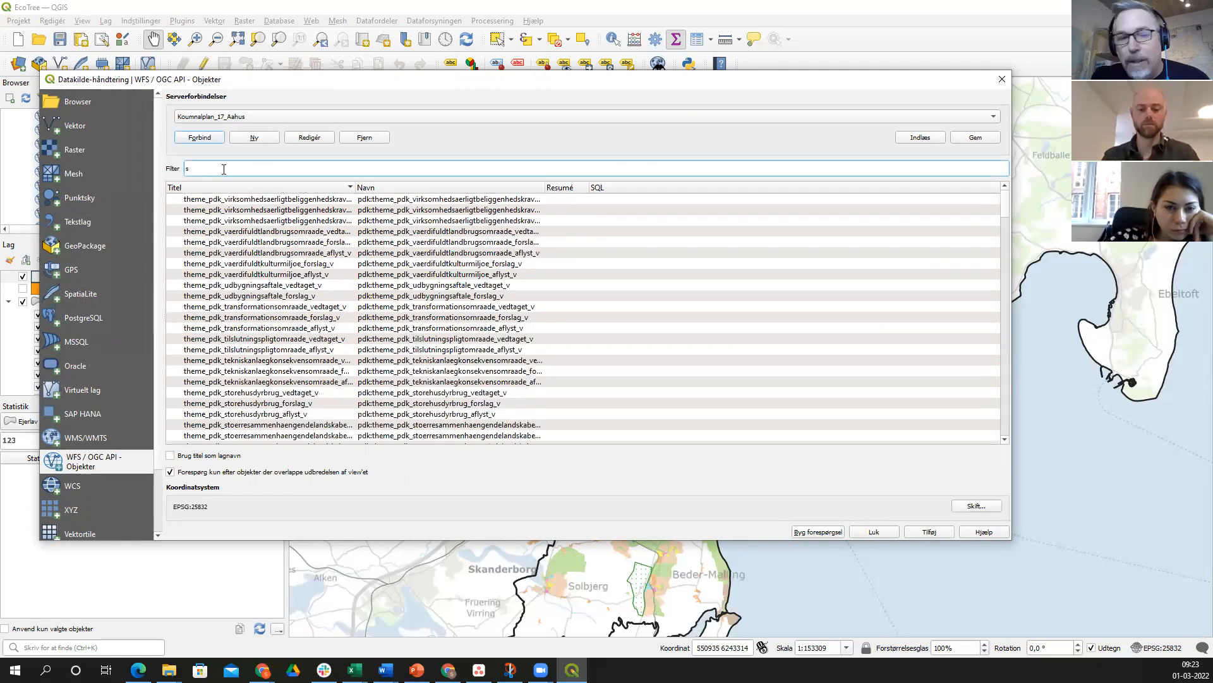
pyautogui.write('lbare')
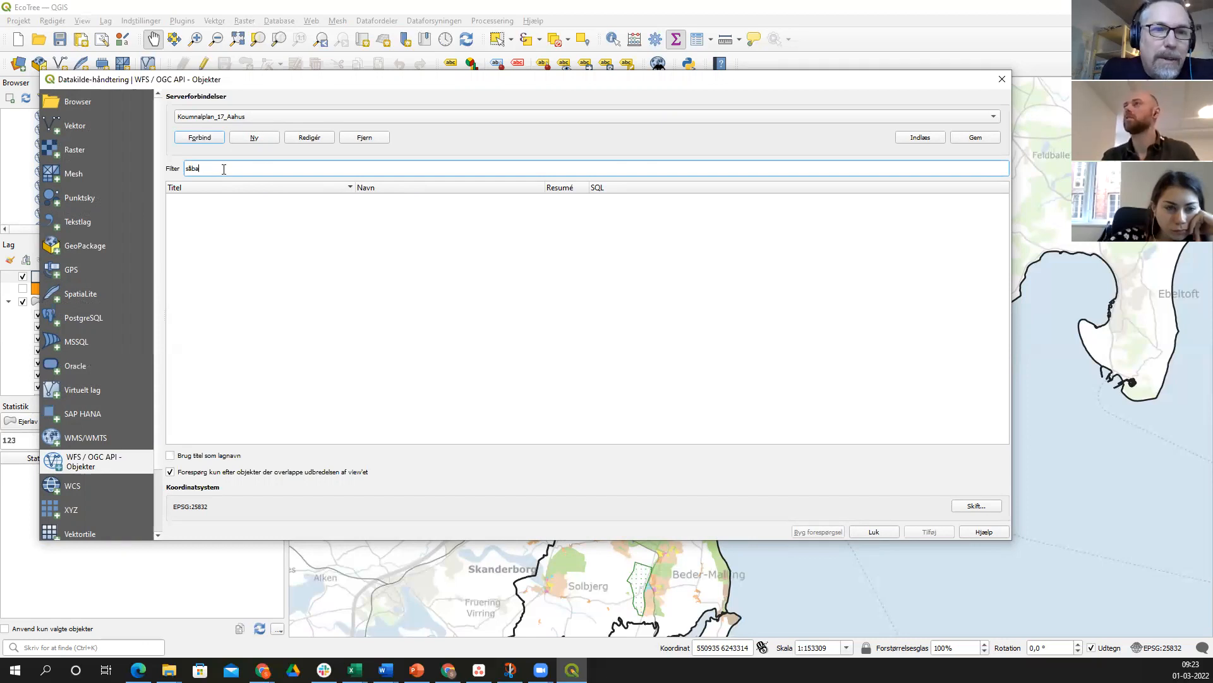
pyautogui.press('BackSpace')
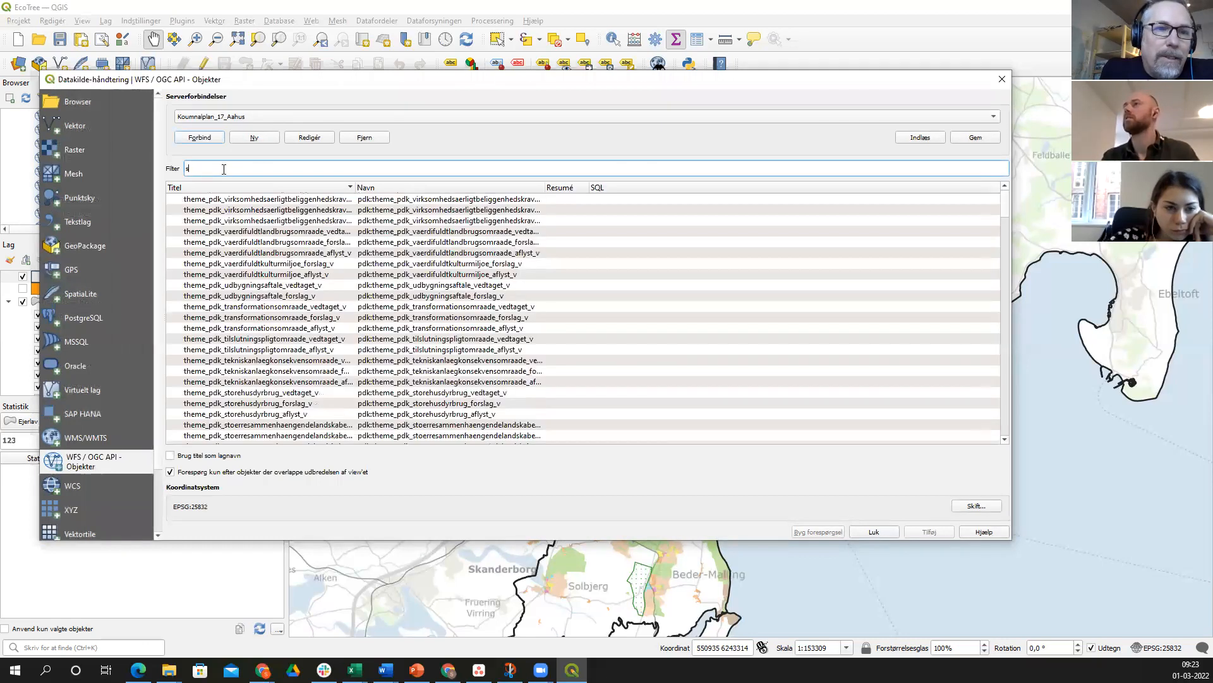
pyautogui.press('BackSpace')
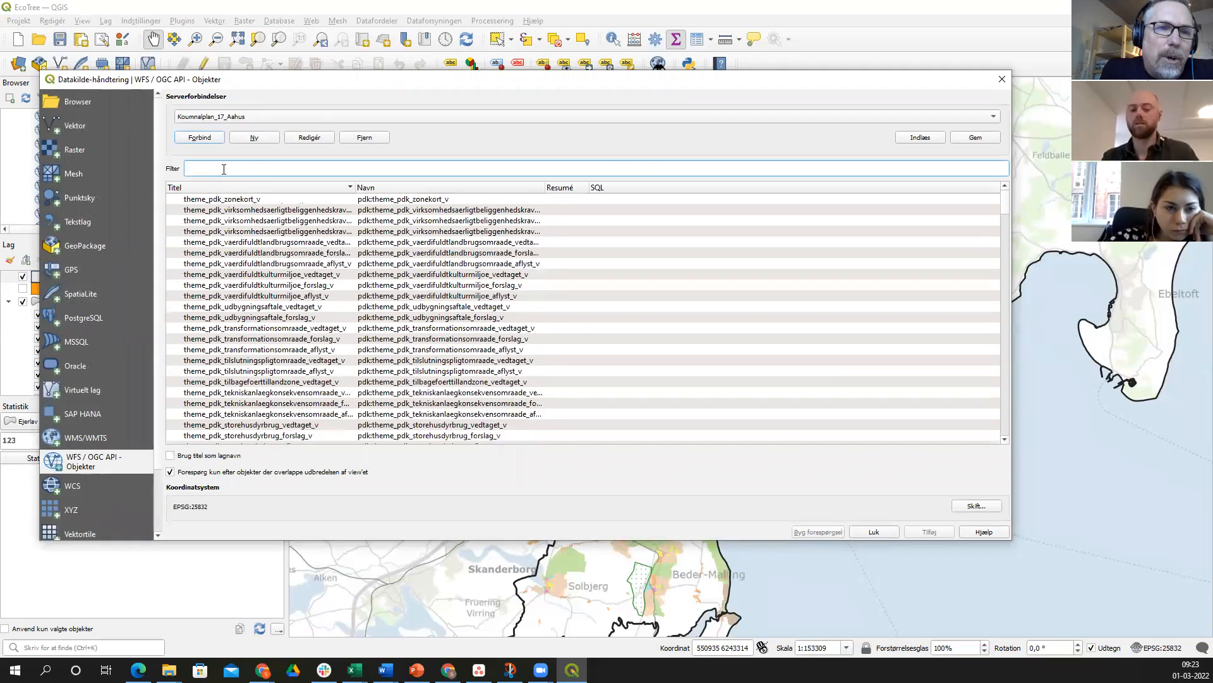
# - Filter the WFS layer list by "skov" and review the default SQL query of theme_pdk_skovrejsningsomraade_vedtaget_v
pyautogui.write('skov')
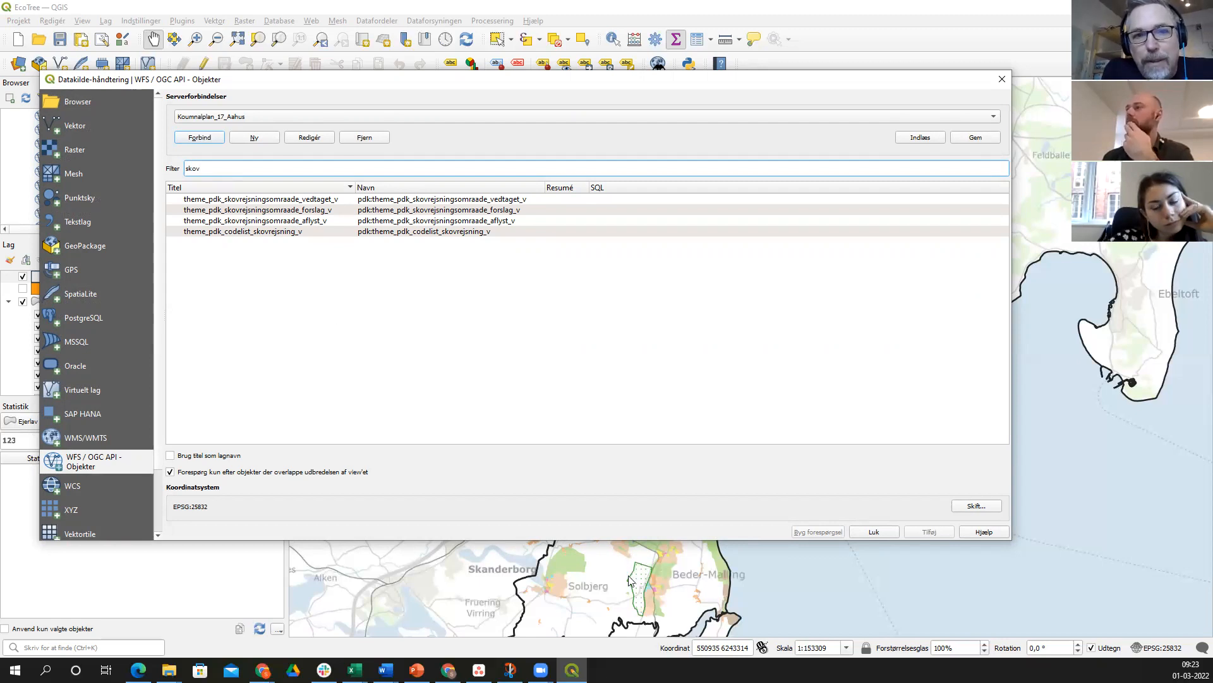
pyautogui.click(298, 200)
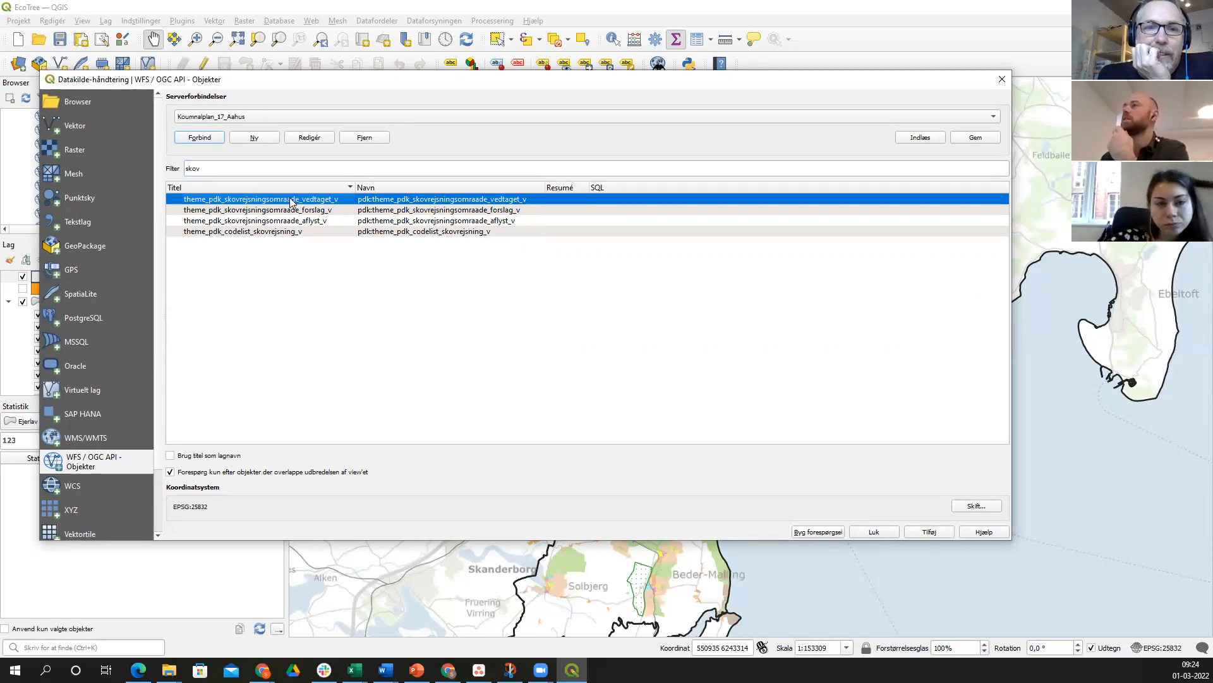
pyautogui.doubleClick(291, 200)
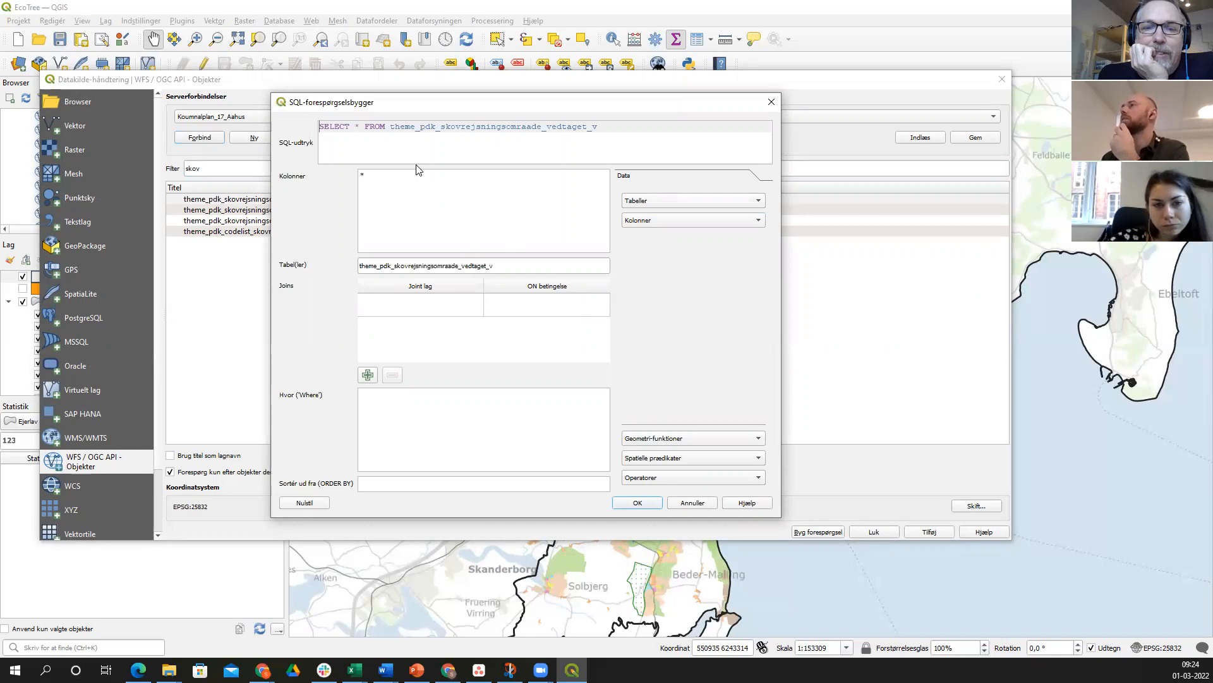
pyautogui.click(654, 505)
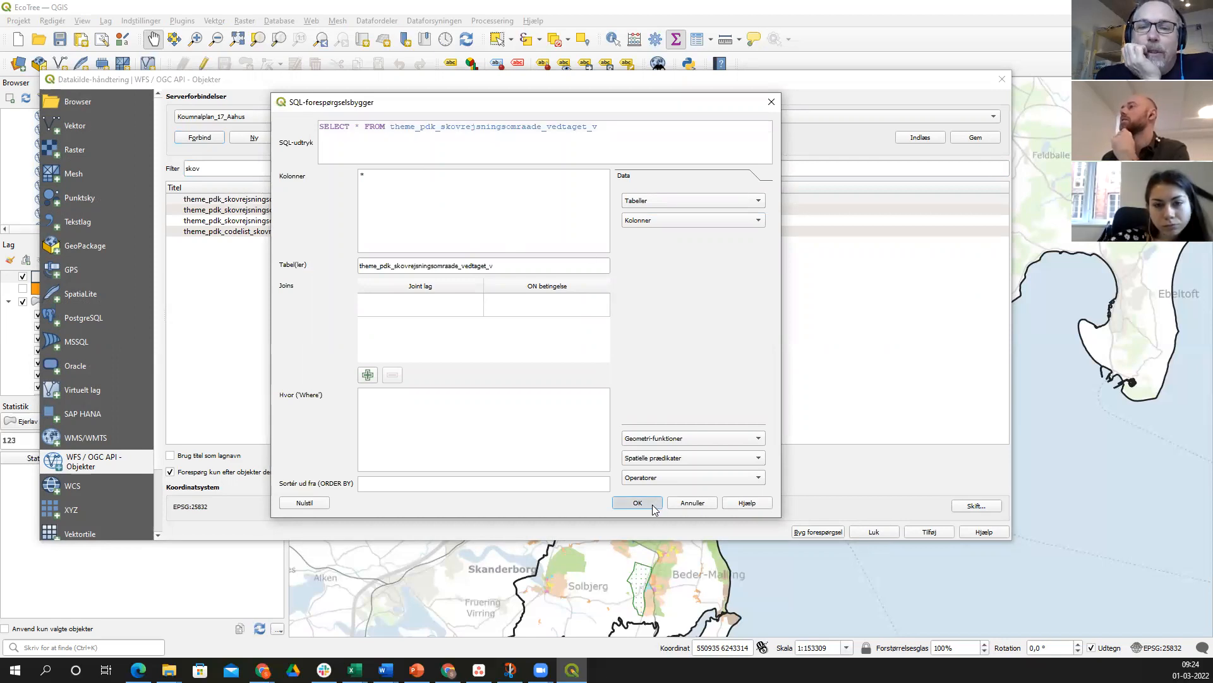
pyautogui.click(822, 533)
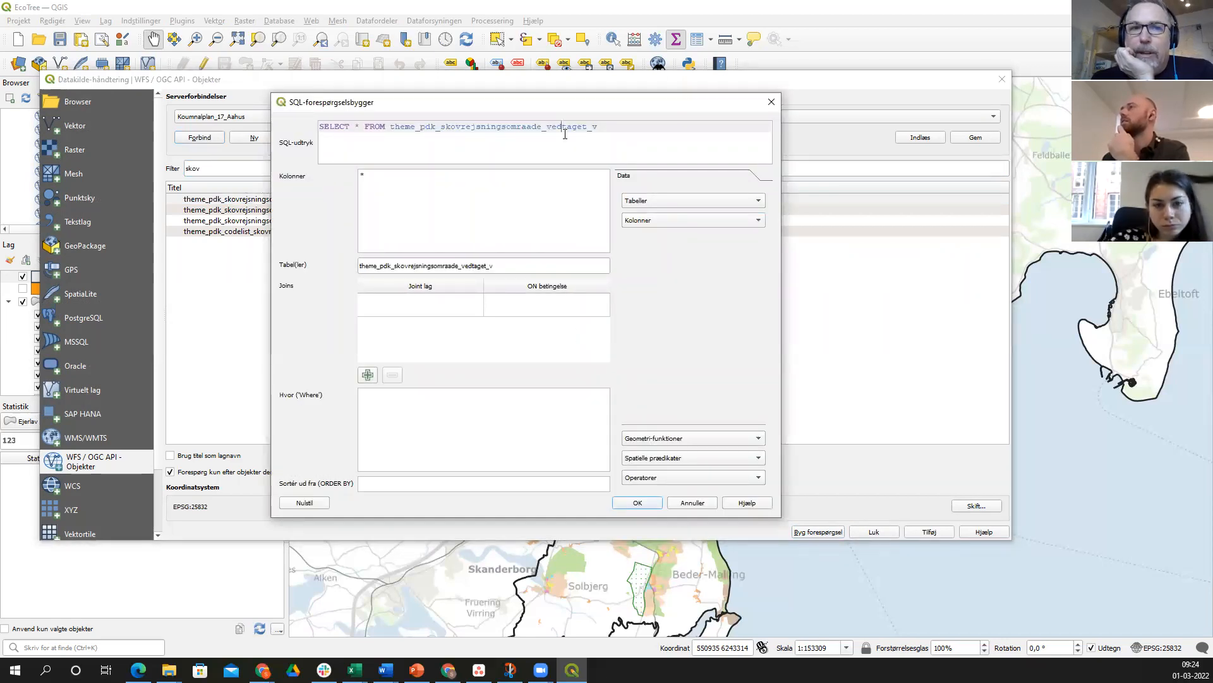
pyautogui.click(637, 506)
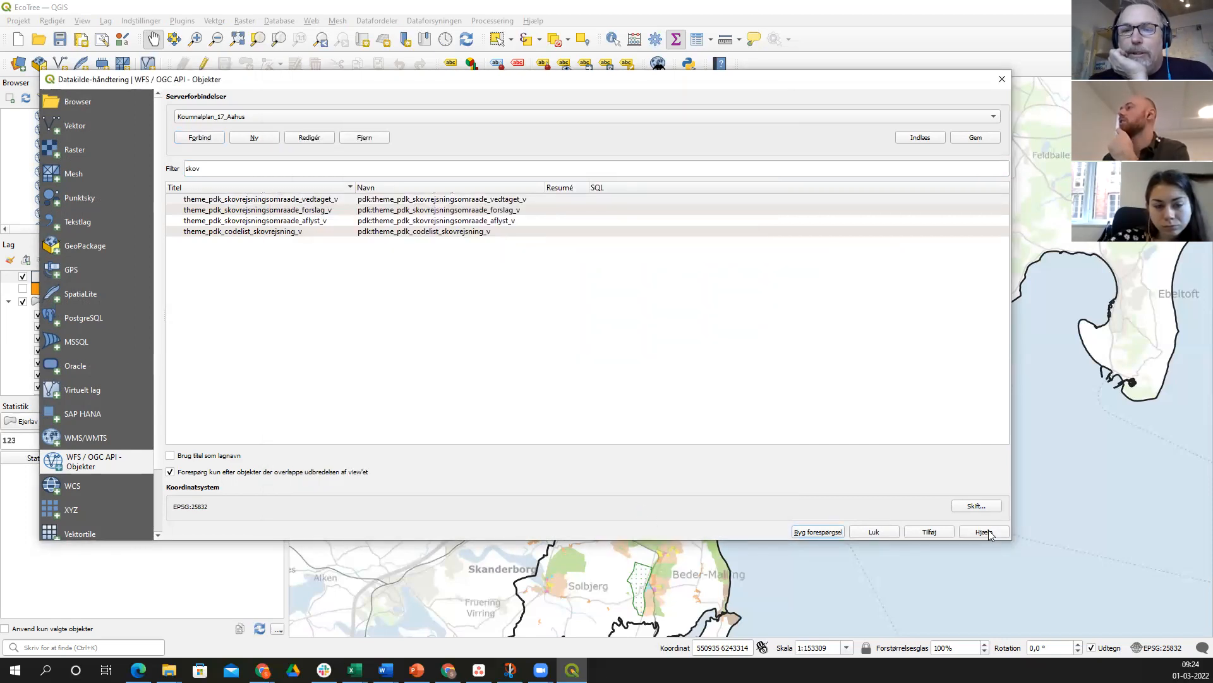
# - Add the layer theme_pdk_skovrejsningsomraade_vedtaget_v to the project and close the data source manager
pyautogui.click(462, 199)
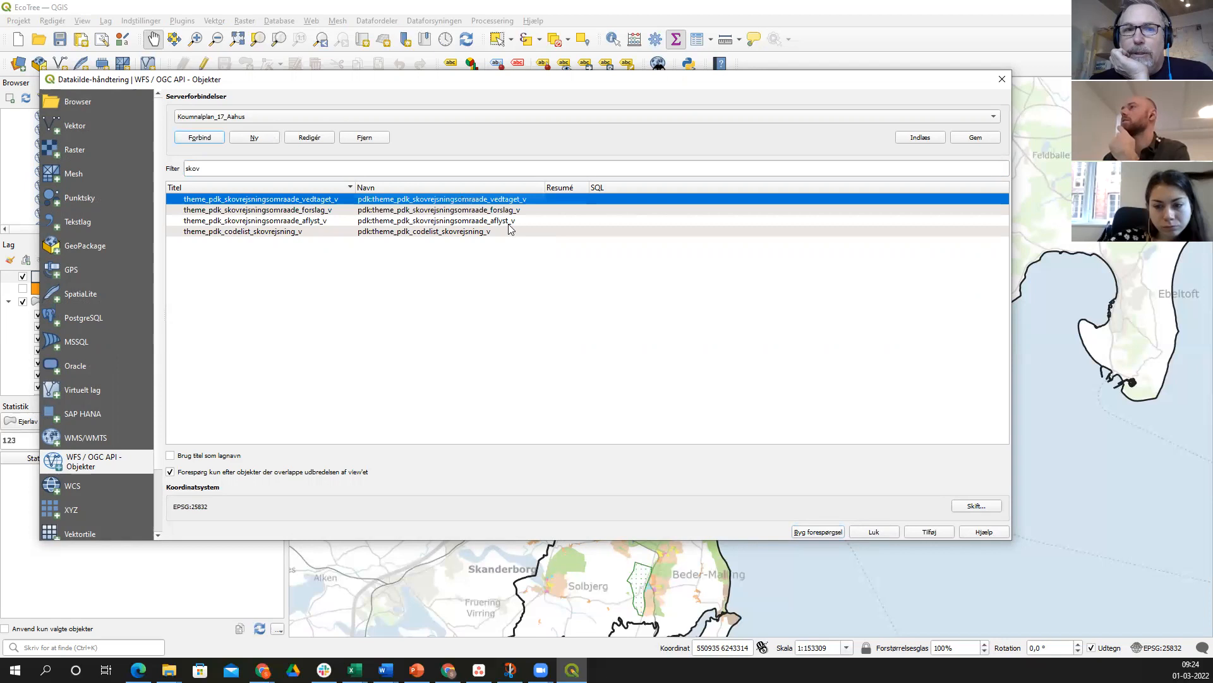
pyautogui.click(921, 535)
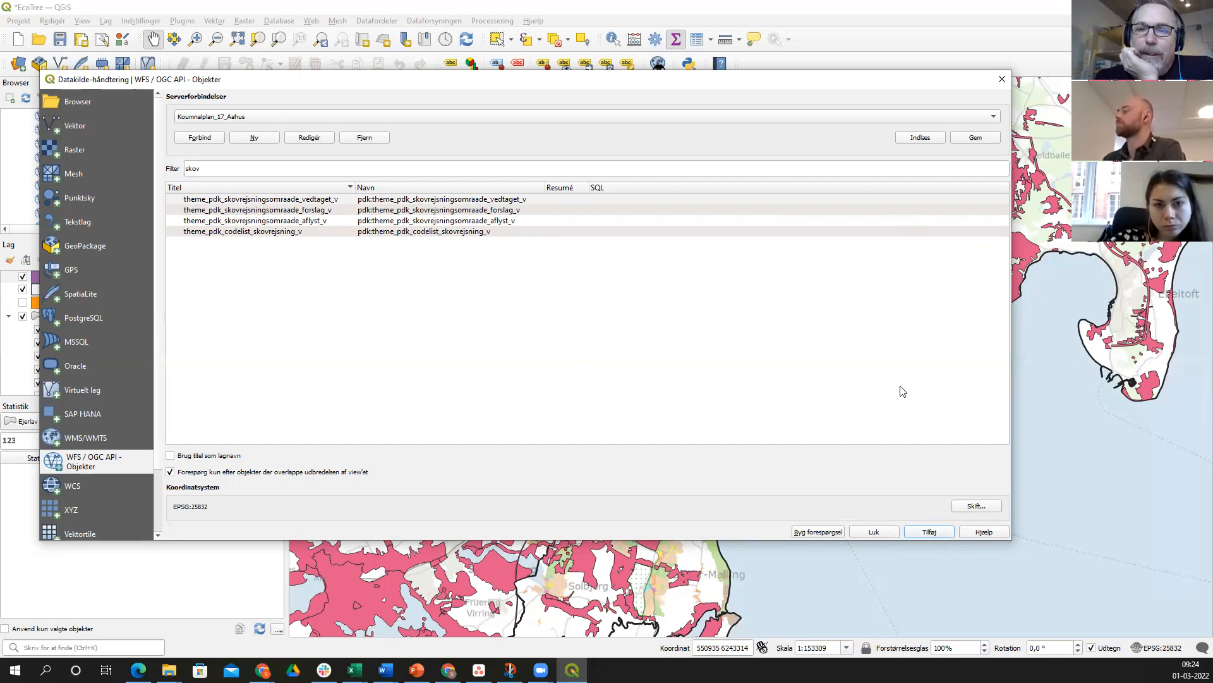
pyautogui.click(872, 532)
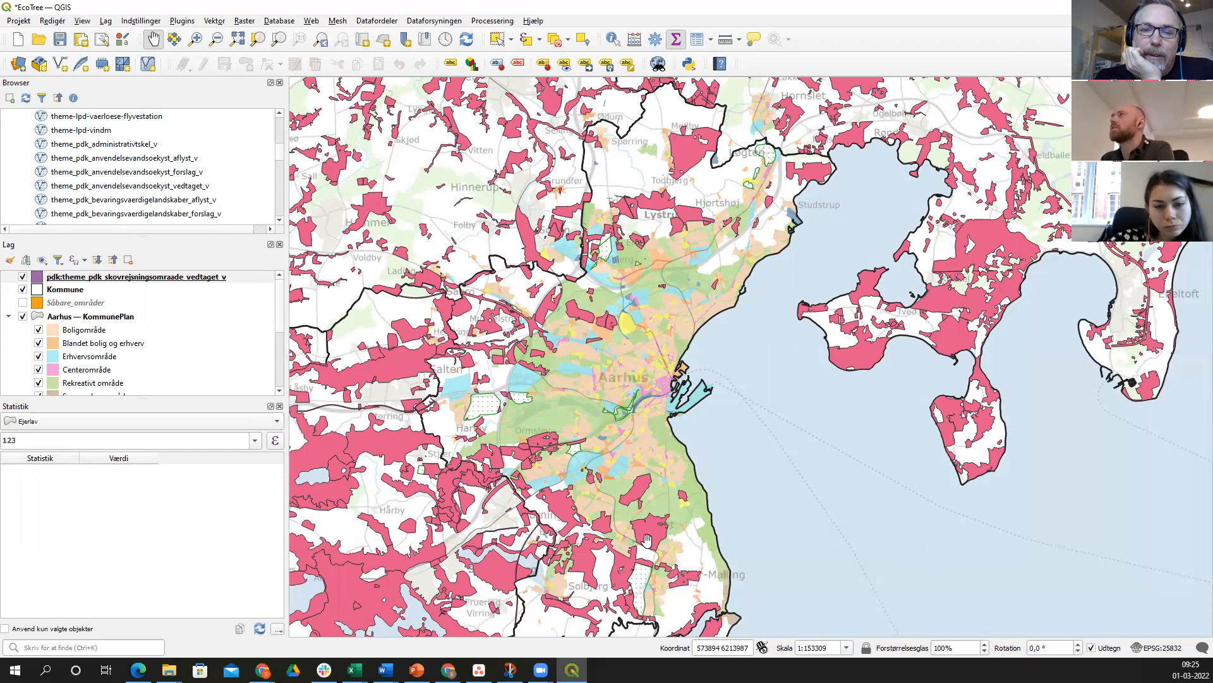
# - Examine the adopted afforestation areas around Aarhus and the surrounding region at several map scales
pyautogui.scroll(3, 646, 538)
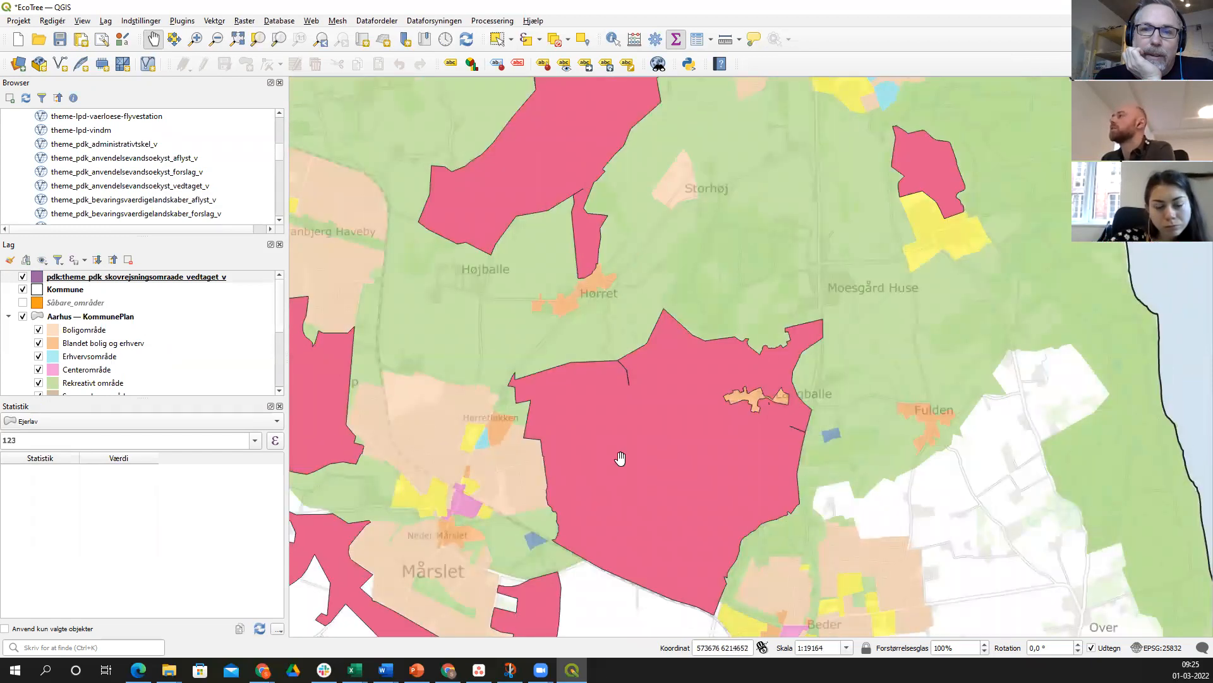
pyautogui.scroll(-2, 620, 458)
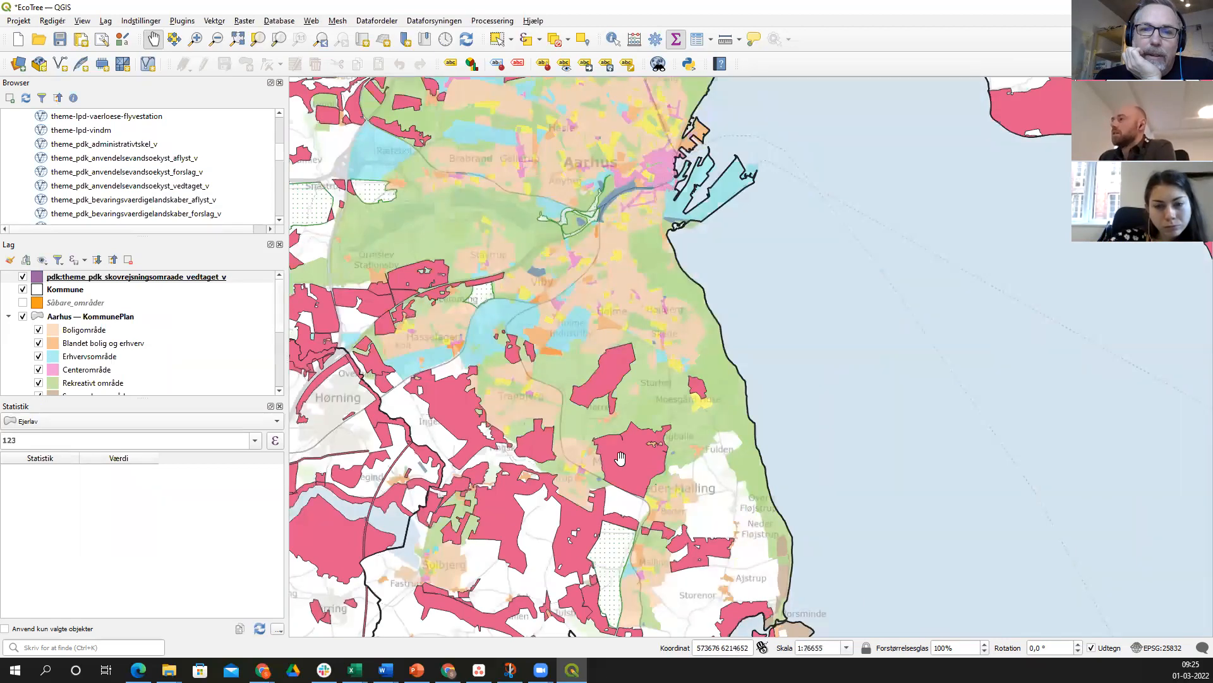
pyautogui.scroll(-1, 620, 458)
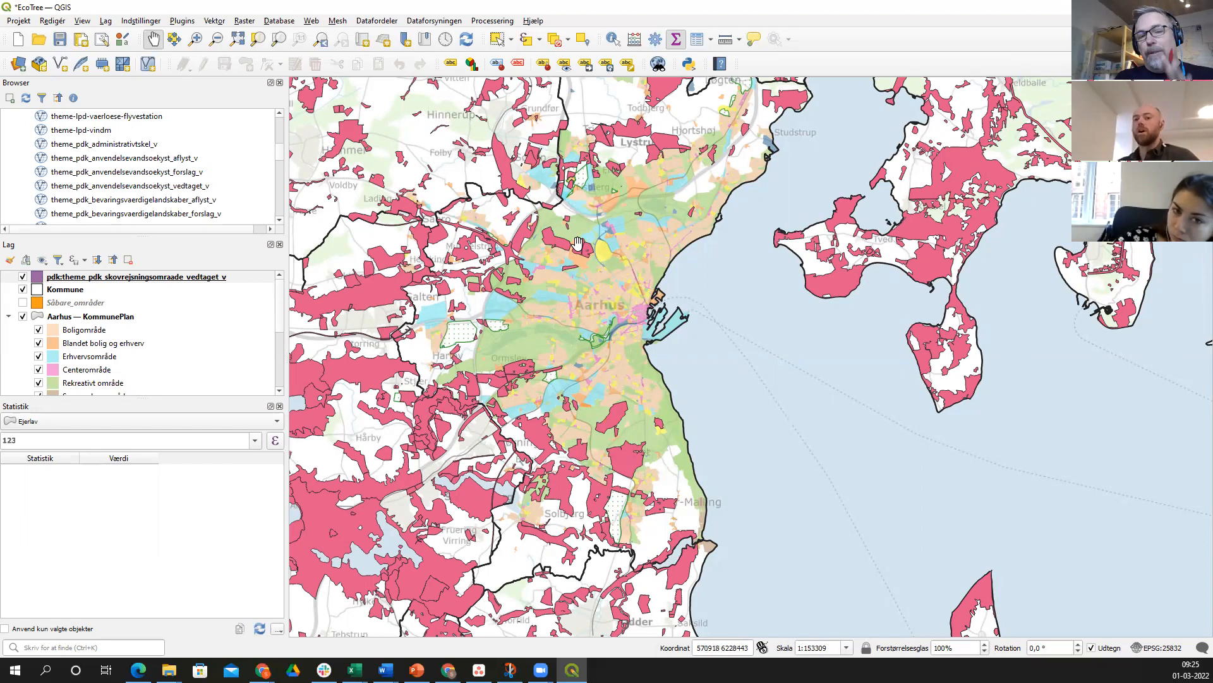
pyautogui.moveTo(577, 243); pyautogui.dragTo(548, 312)
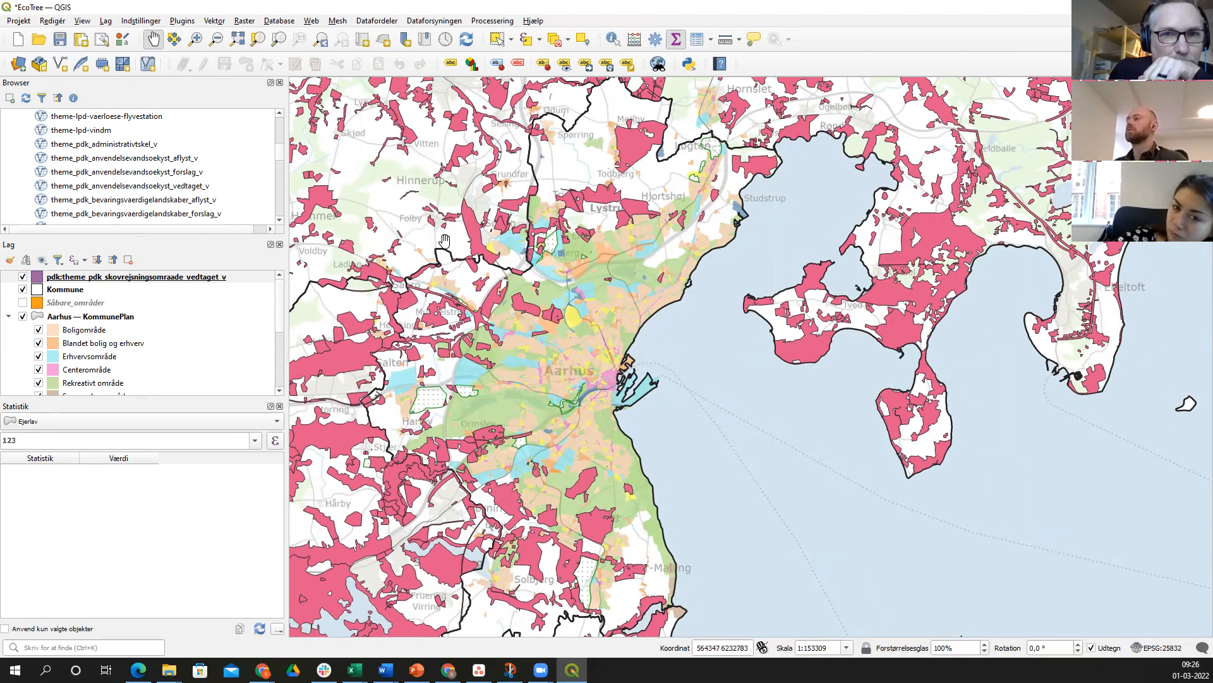
pyautogui.scroll(-1, 443, 238)
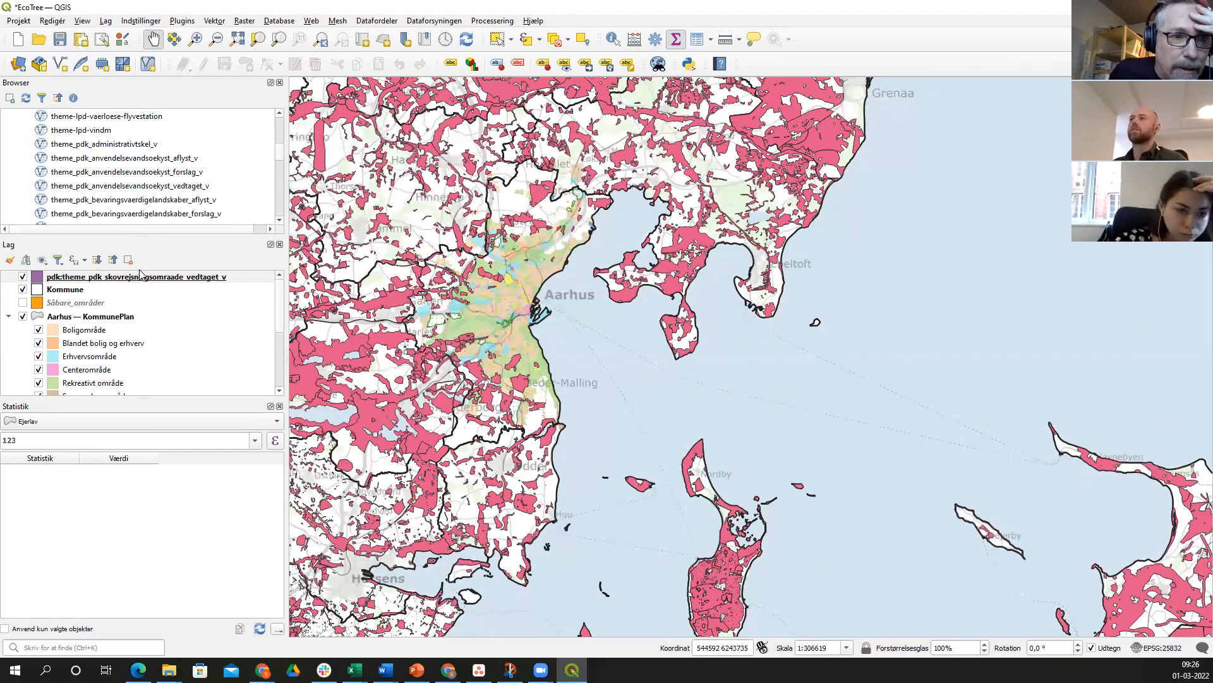
# - Select the Aarhus municipality polygon in the Kommune layer
pyautogui.click(76, 278)
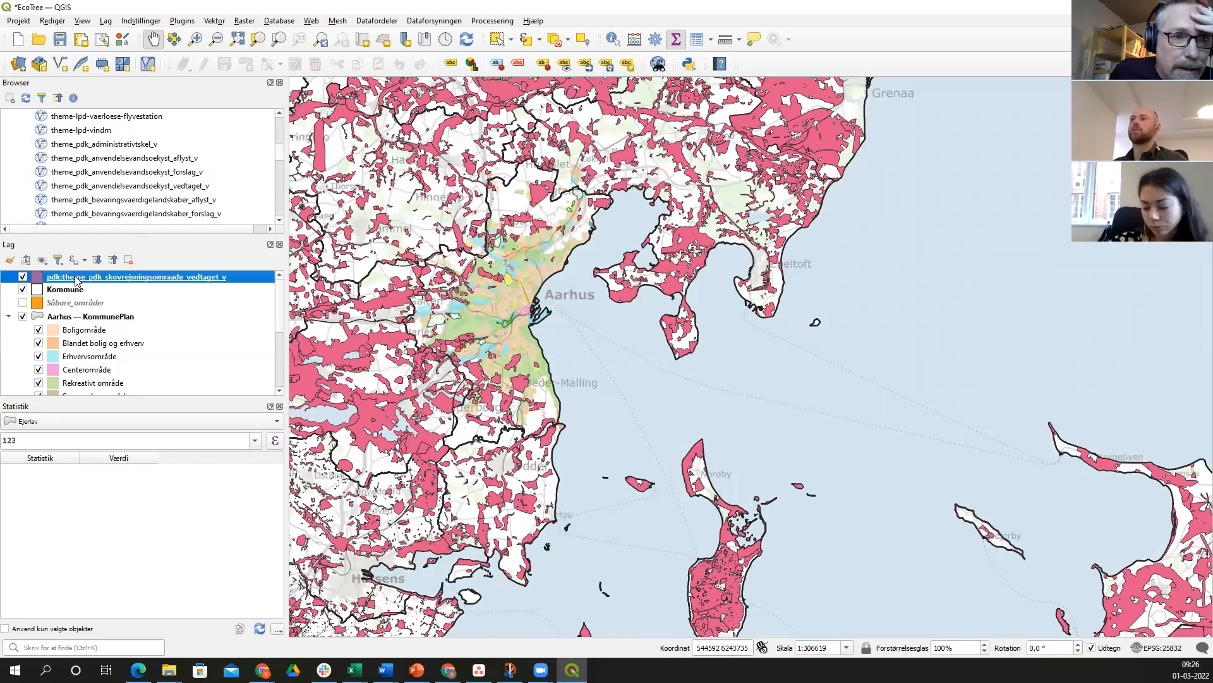
pyautogui.click(65, 293)
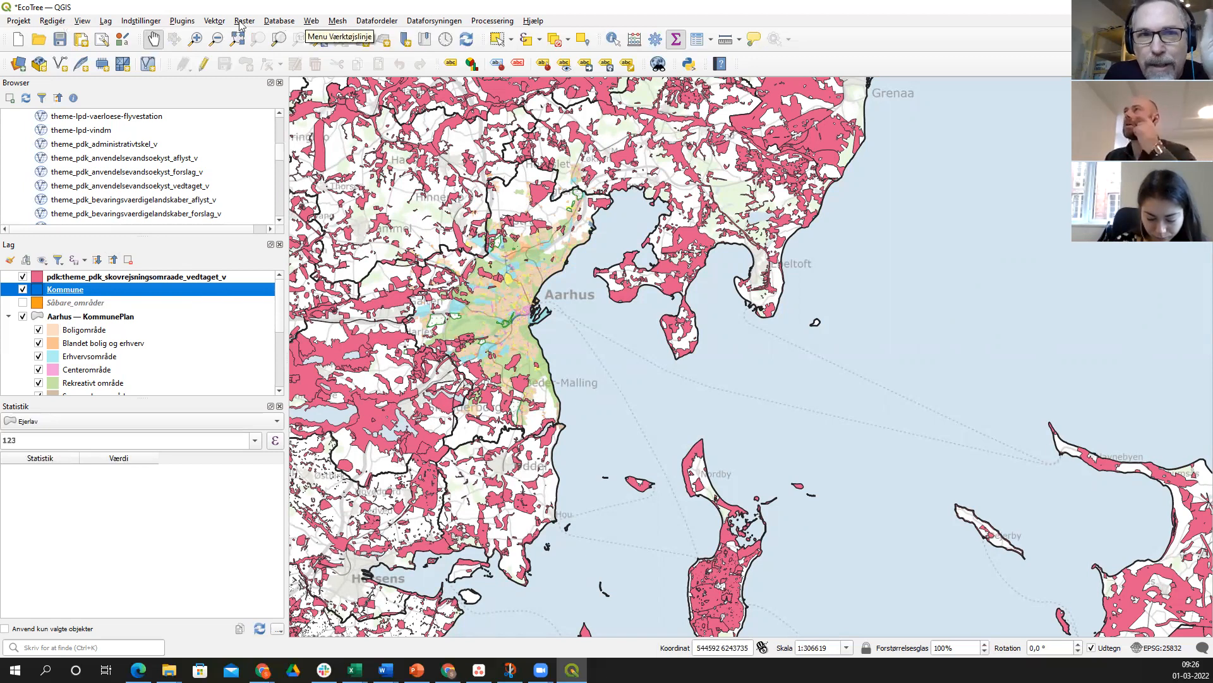
pyautogui.click(496, 21)
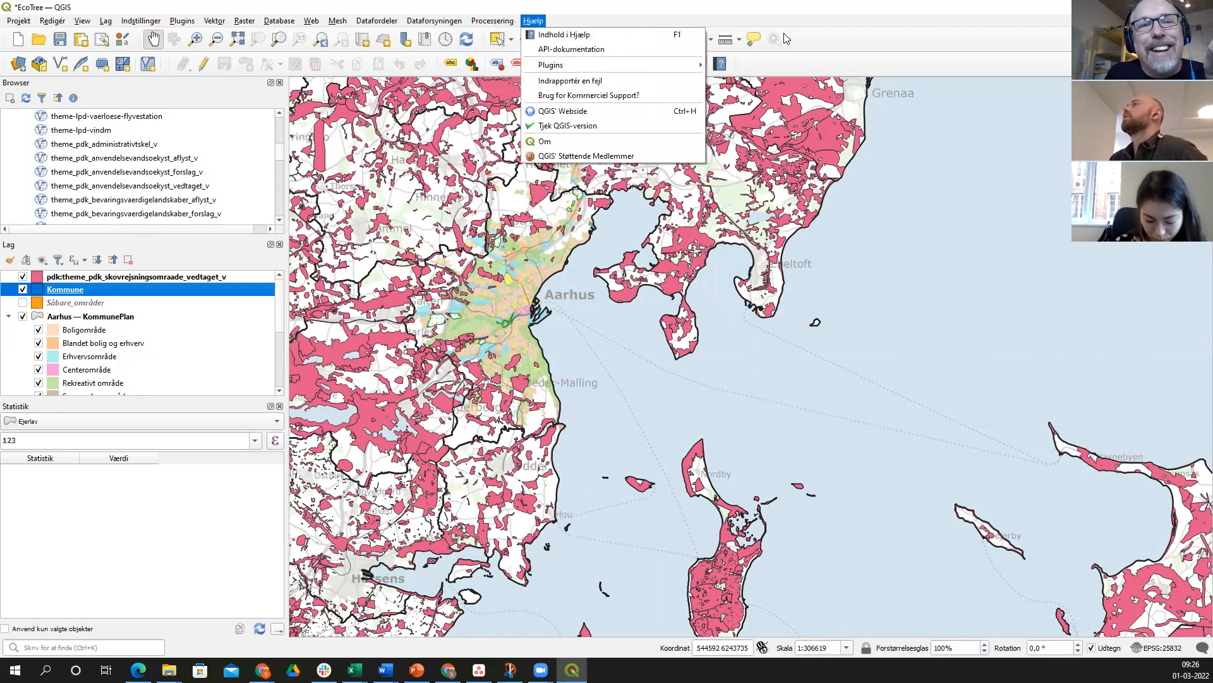
pyautogui.click(813, 9)
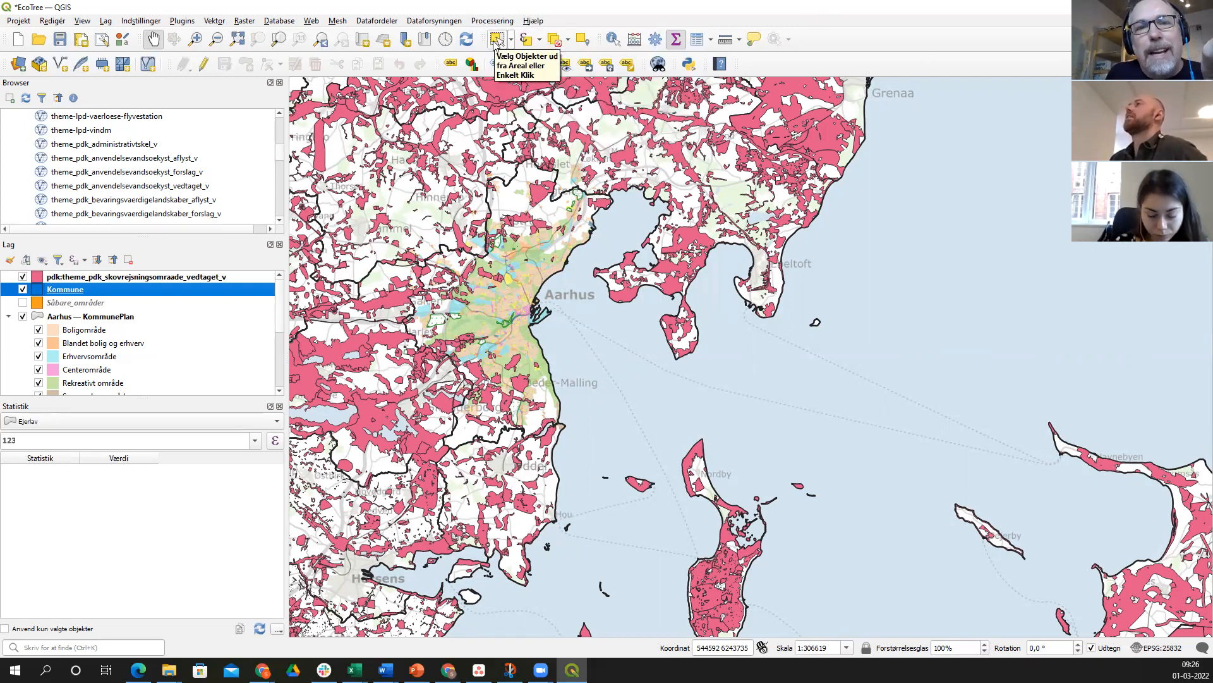
pyautogui.click(496, 40)
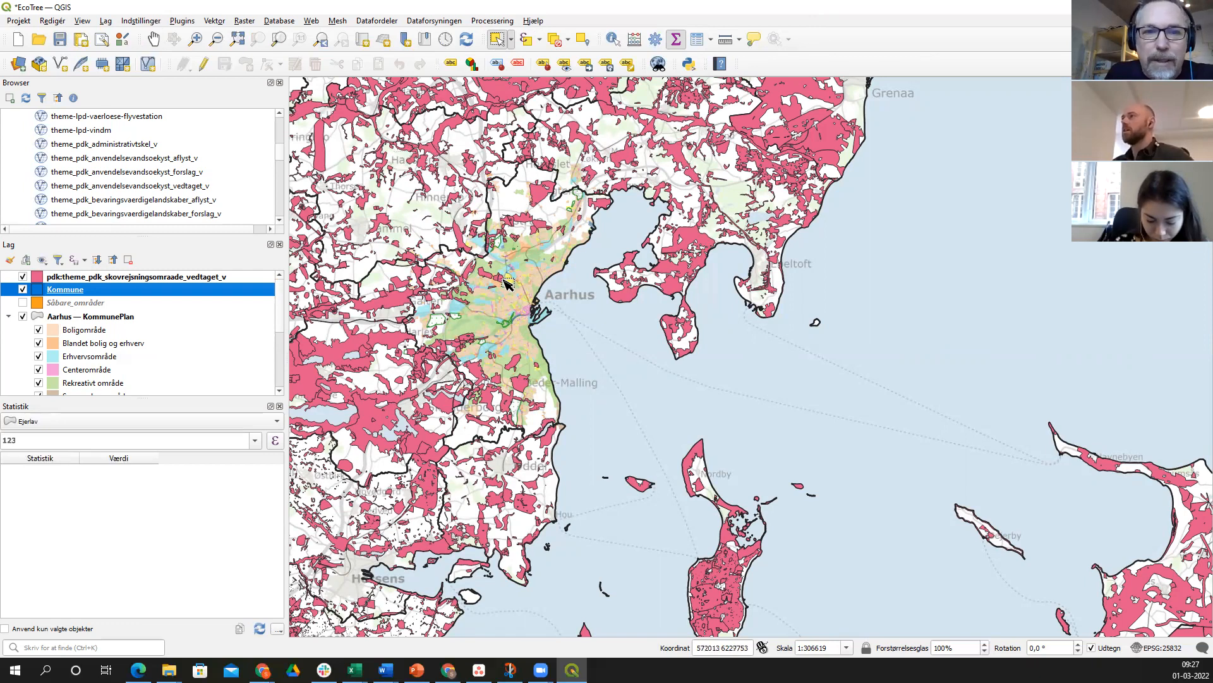
pyautogui.click(522, 287)
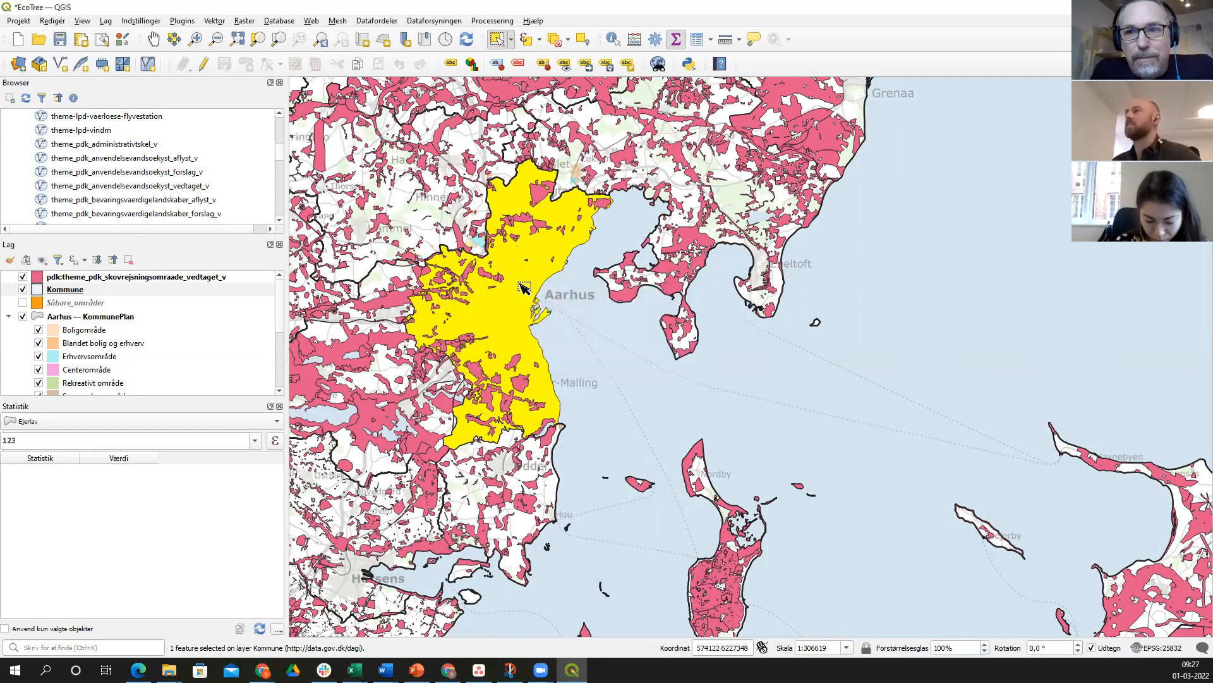
pyautogui.click(524, 289)
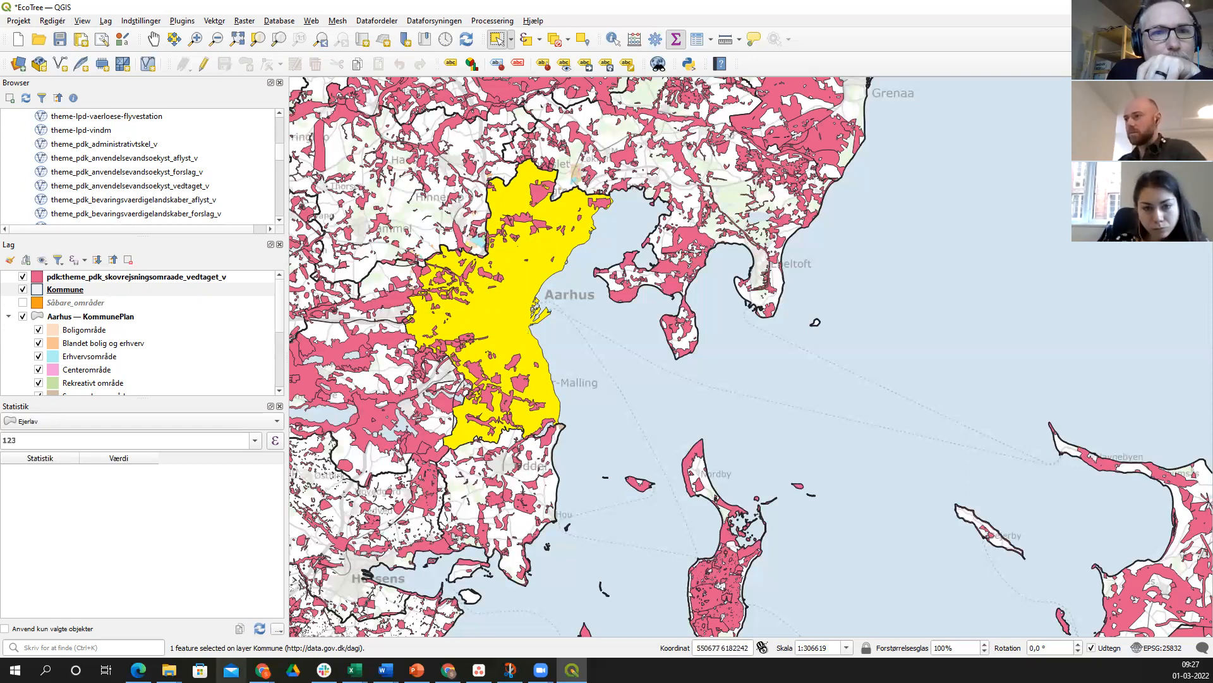
# - Use Select by location to select the pdk:theme_pdk_skovrejsningsomraade_vedtaget_v features that intersect (skærer) only the selected Kommune object, as a new selection
pyautogui.click(168, 669)
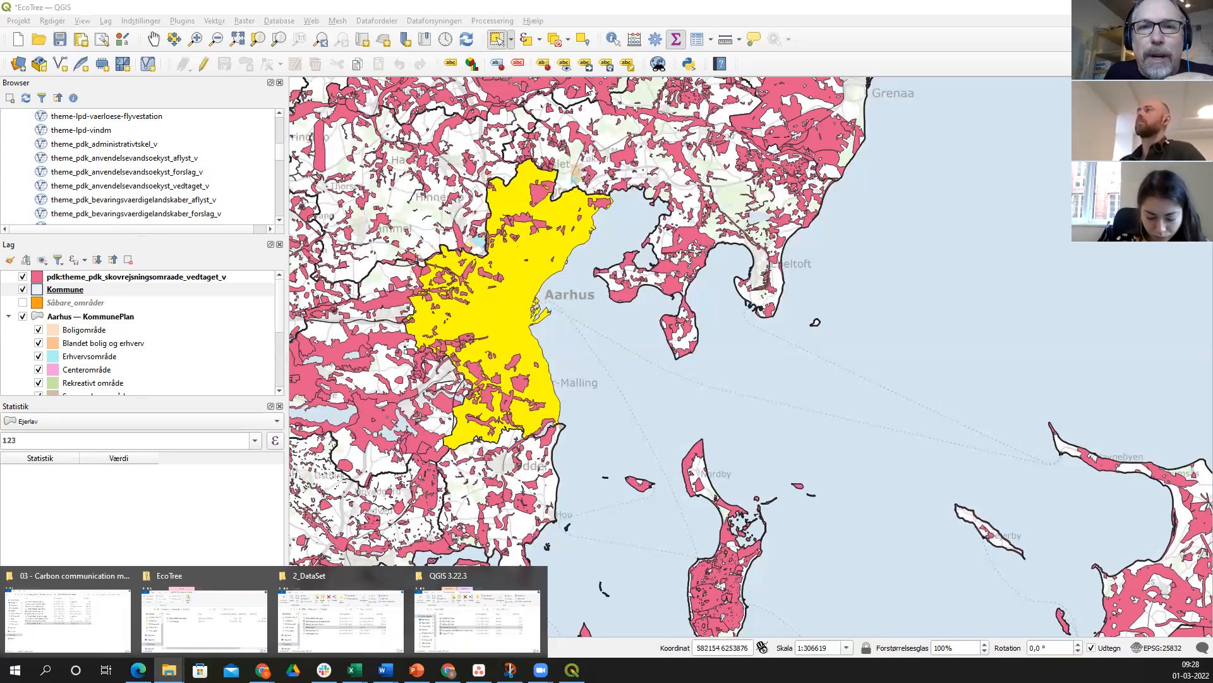
pyautogui.click(583, 40)
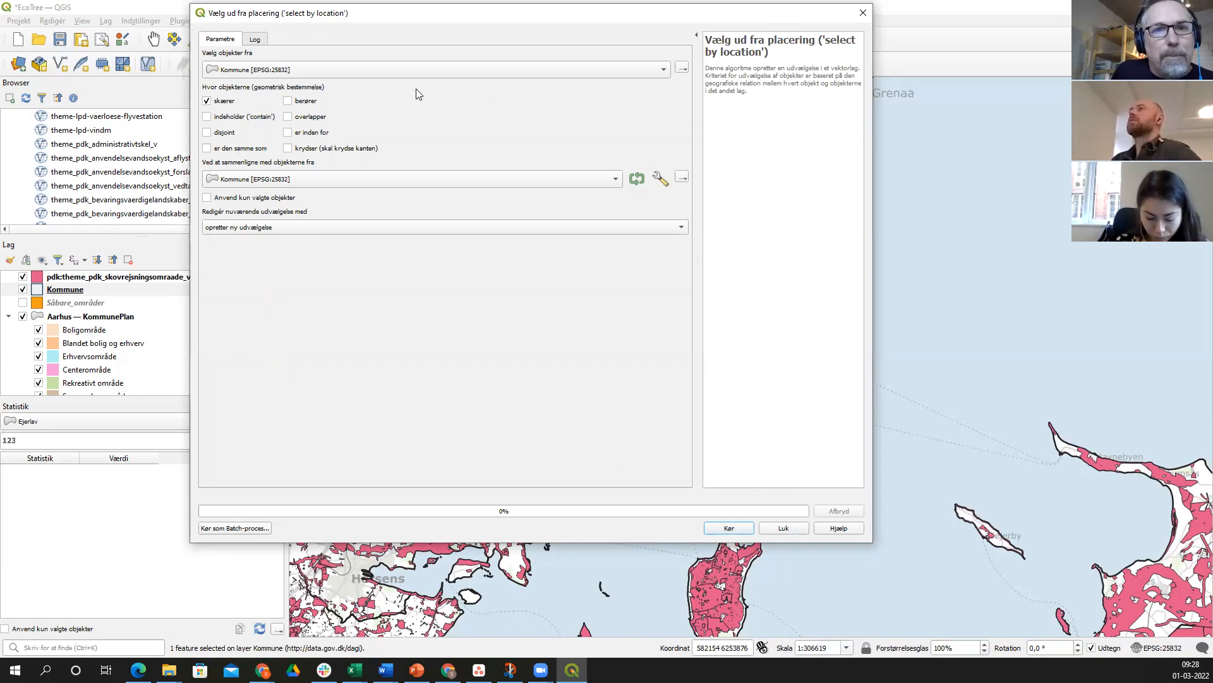
pyautogui.click(664, 71)
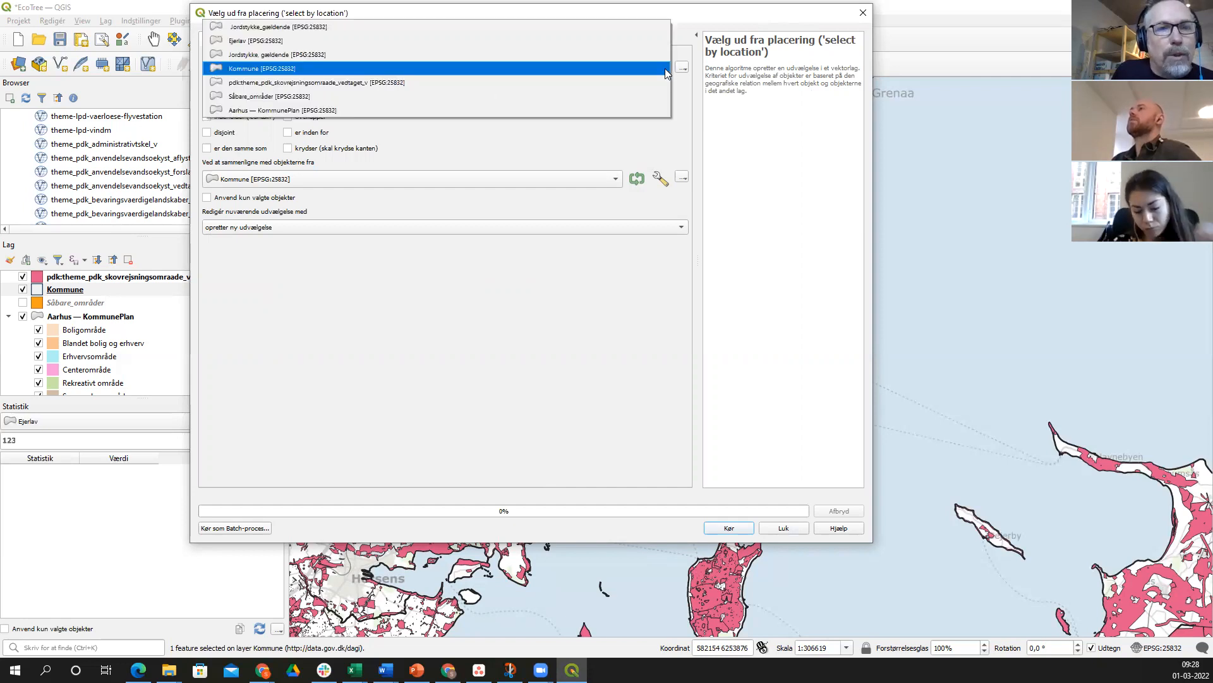
pyautogui.click(607, 82)
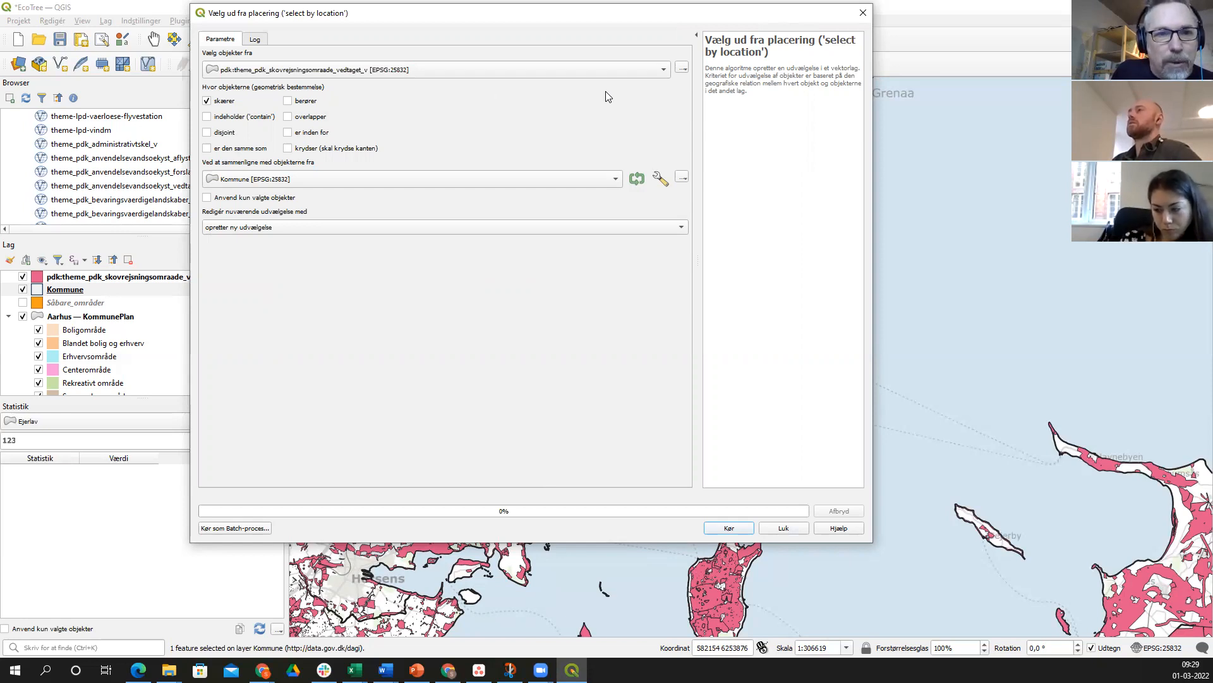
pyautogui.click(663, 70)
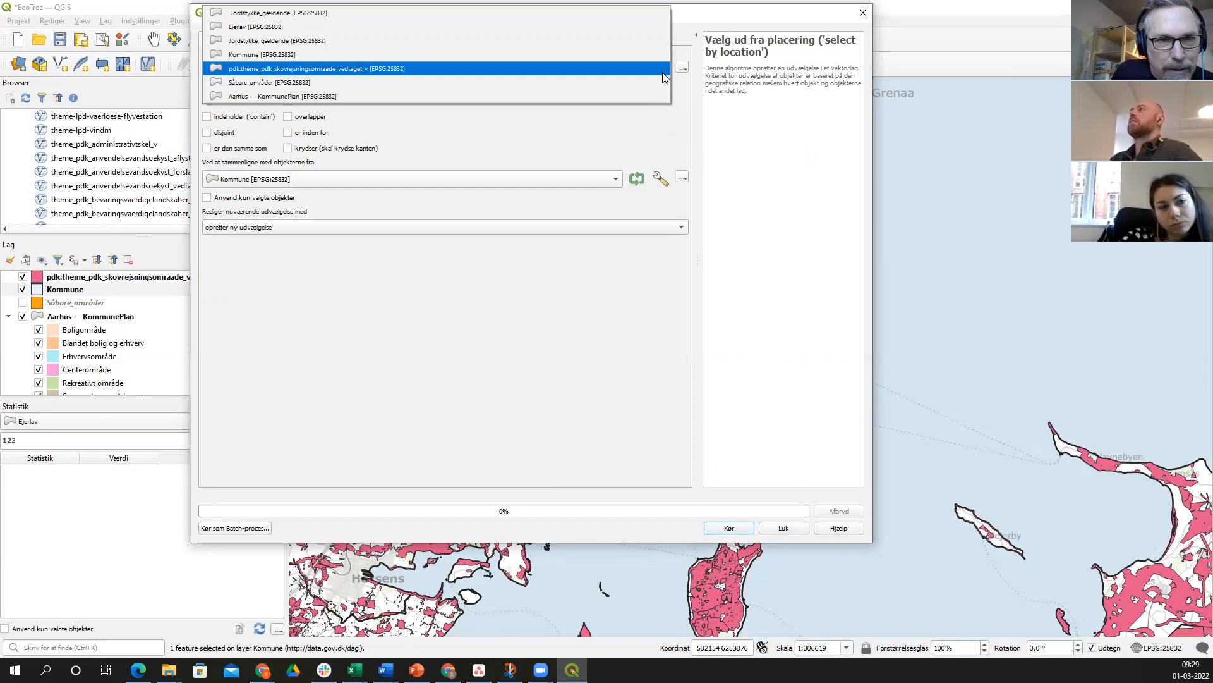
pyautogui.click(663, 72)
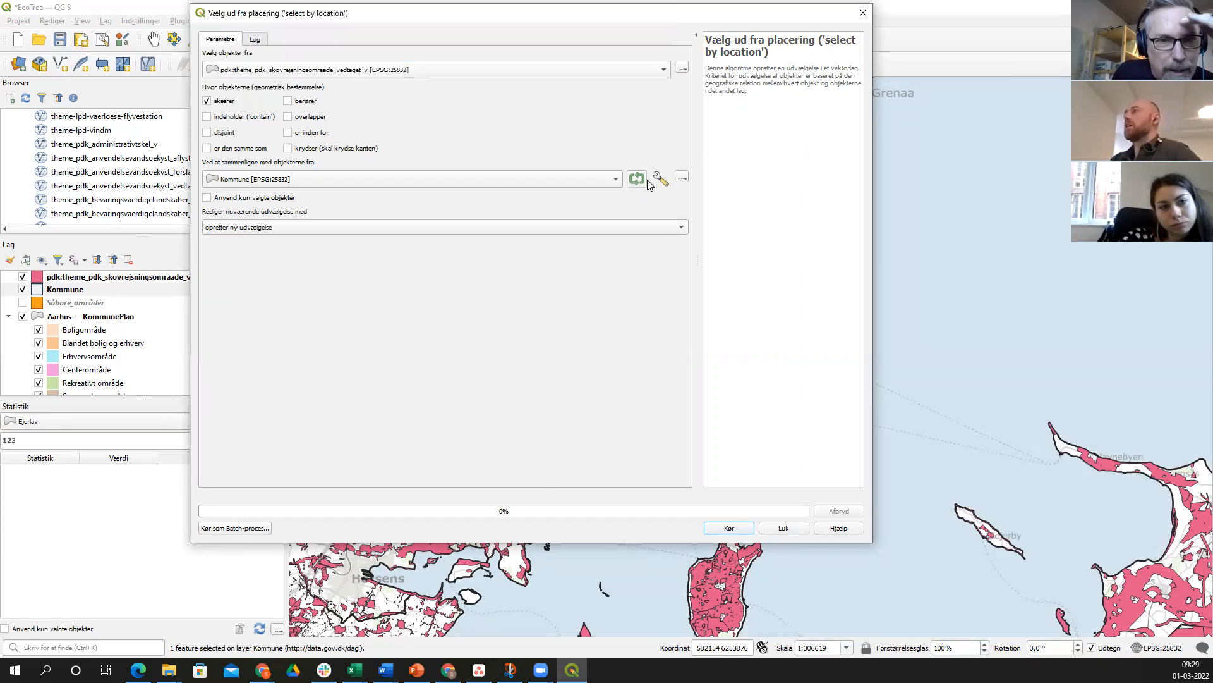
pyautogui.click(616, 180)
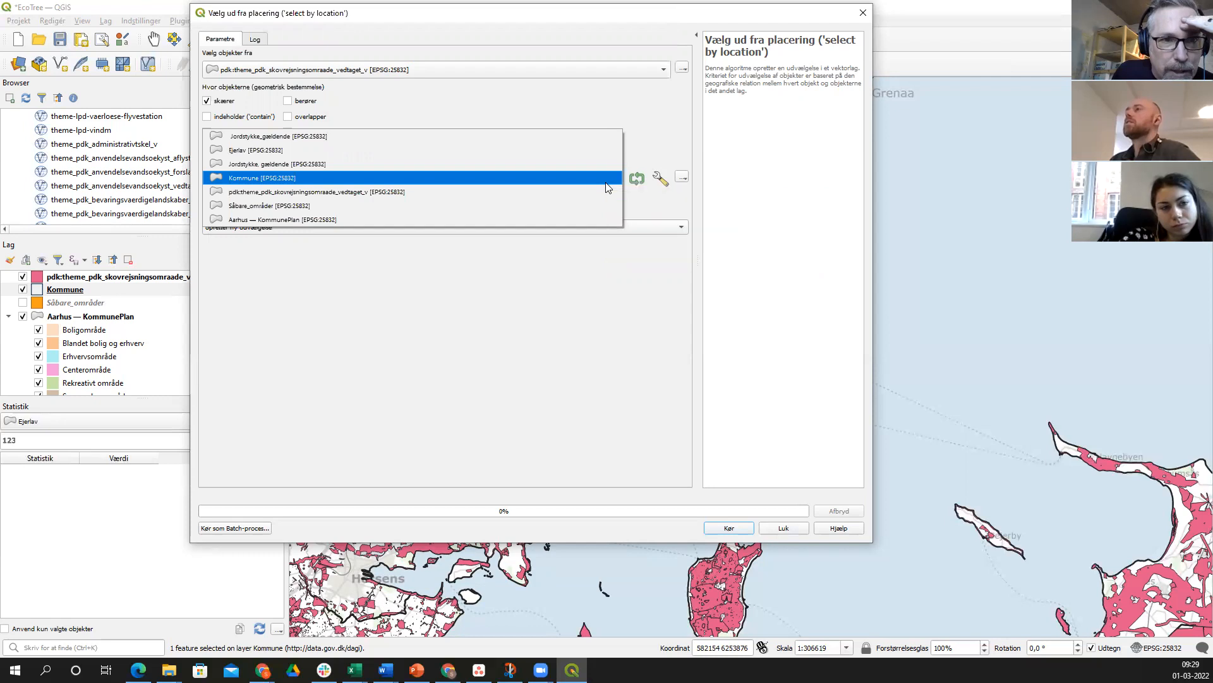
pyautogui.click(607, 182)
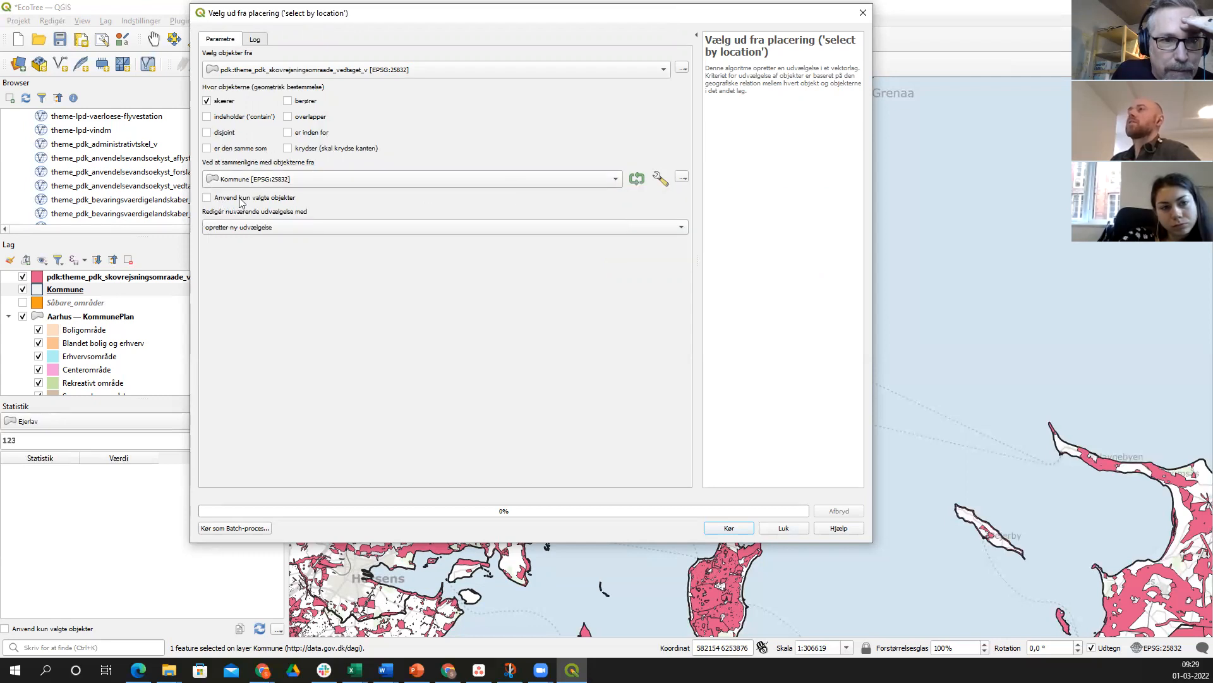
pyautogui.click(209, 198)
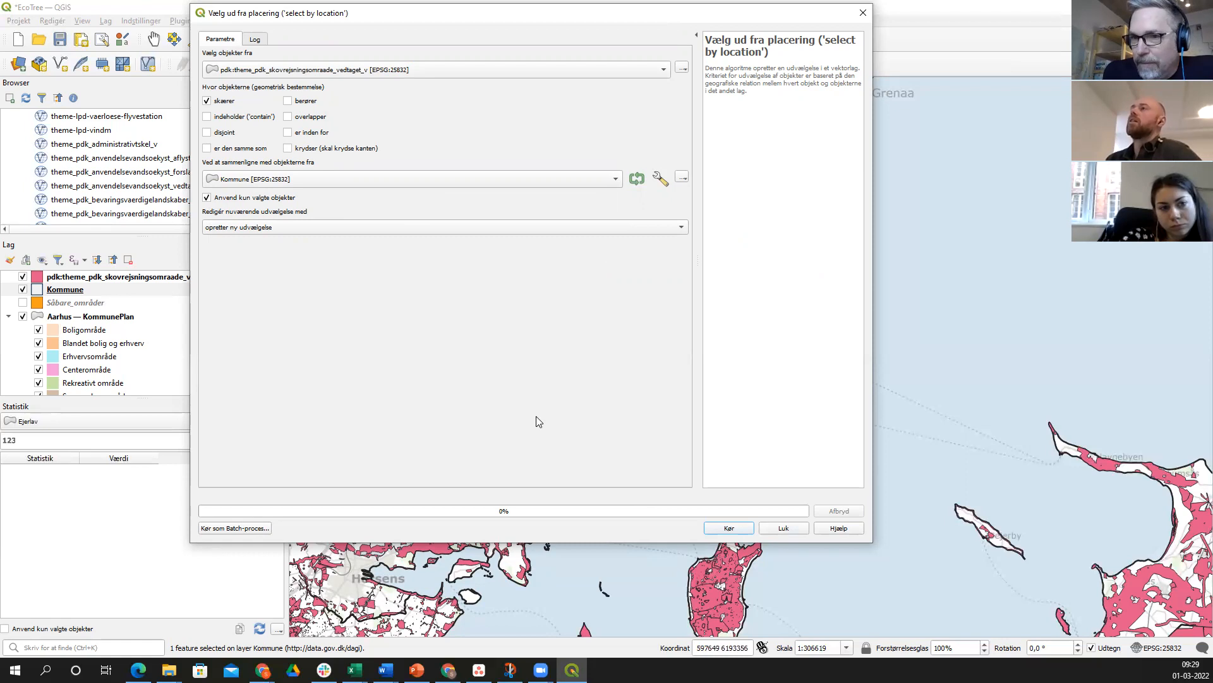
pyautogui.click(728, 527)
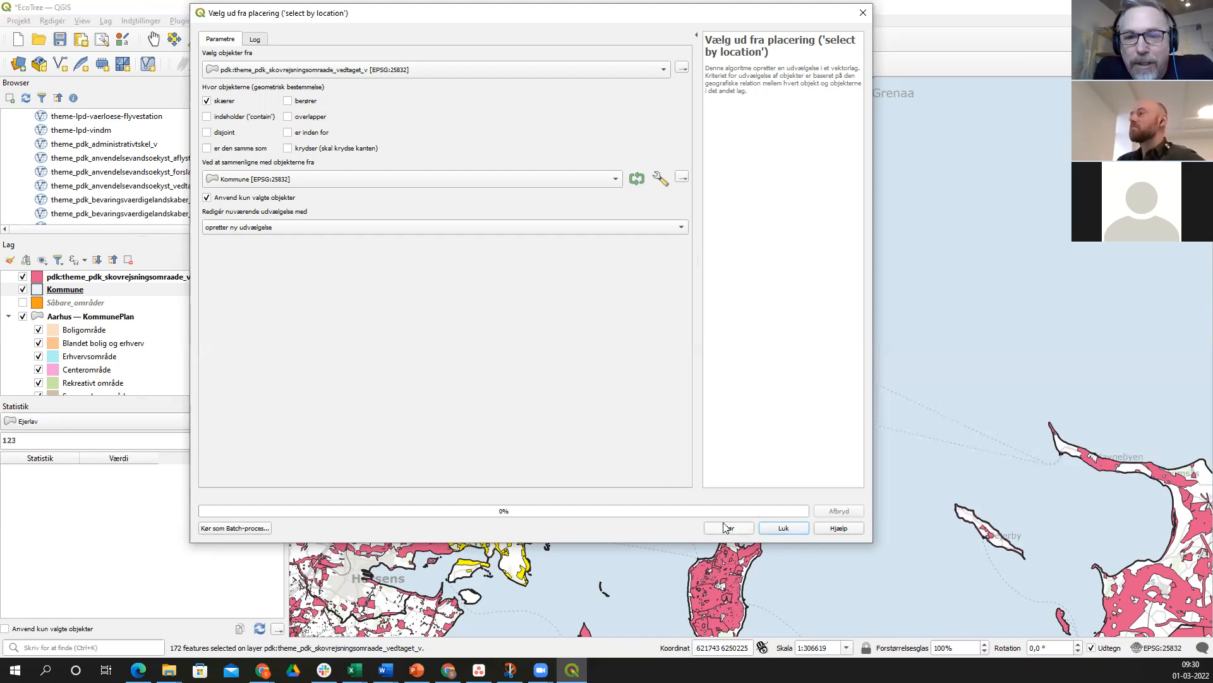
pyautogui.press('Escape')
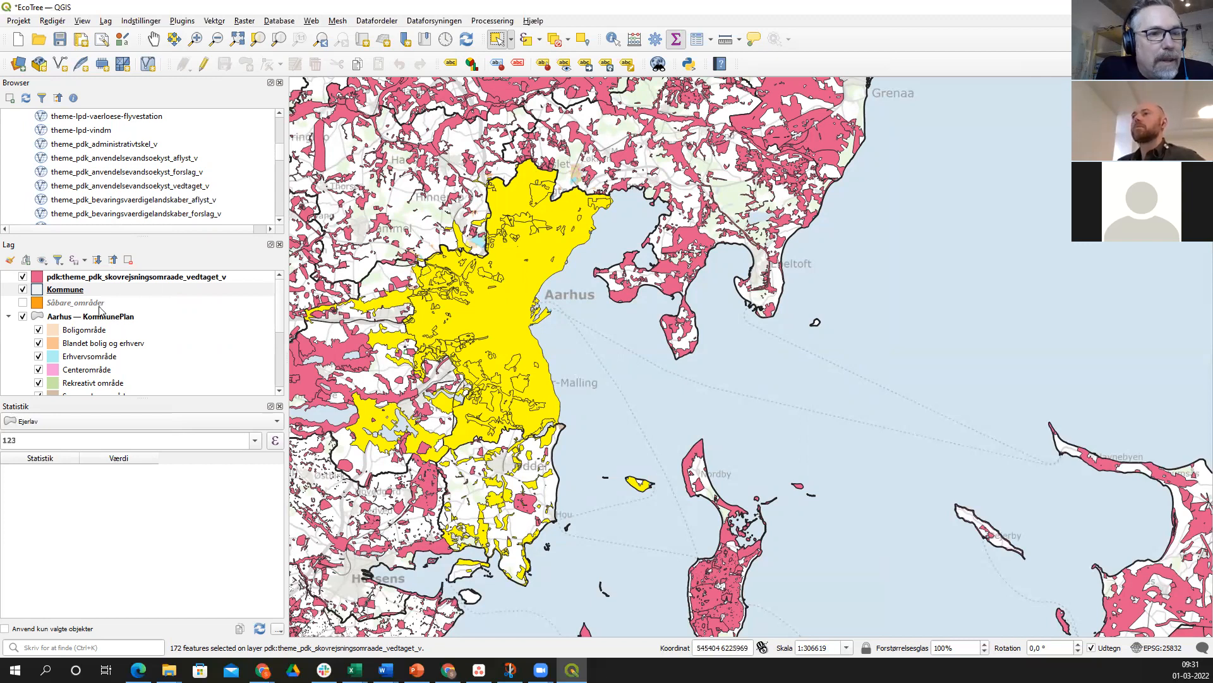
# - Start exporting the selected afforestation features as a GeoPackage, with Aarhus.gpkg in Århus vand's 2_DataSet folder as the target file
pyautogui.moveTo(70, 297)
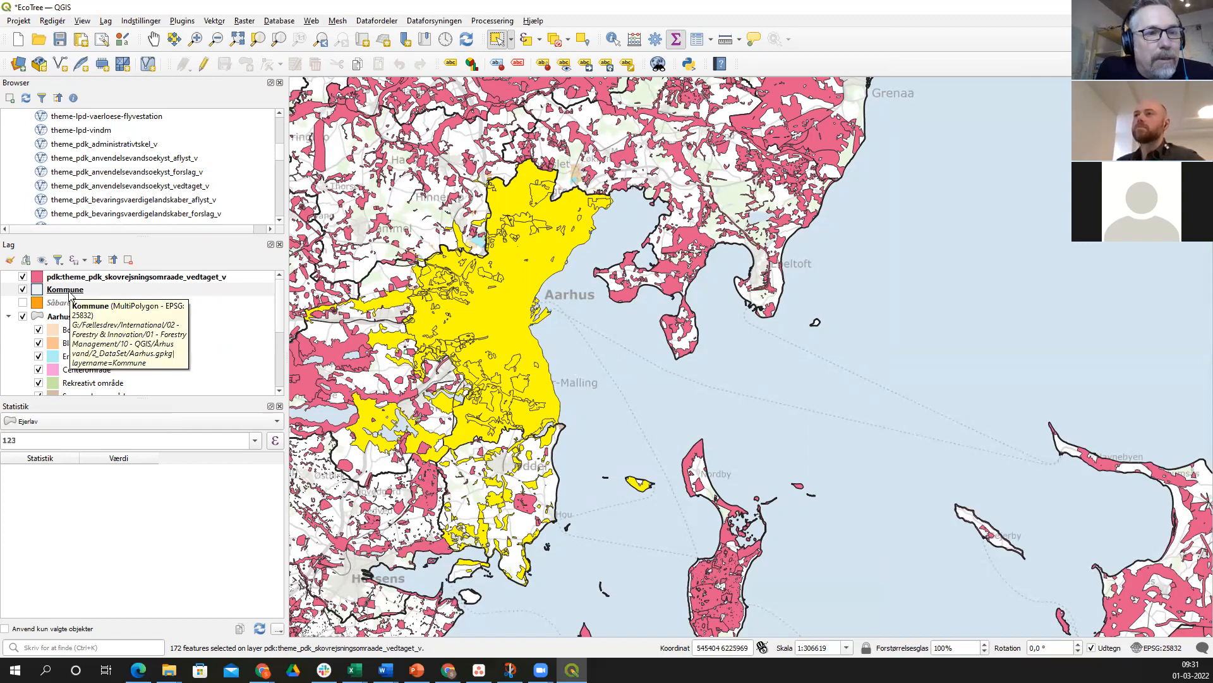
pyautogui.click(68, 279)
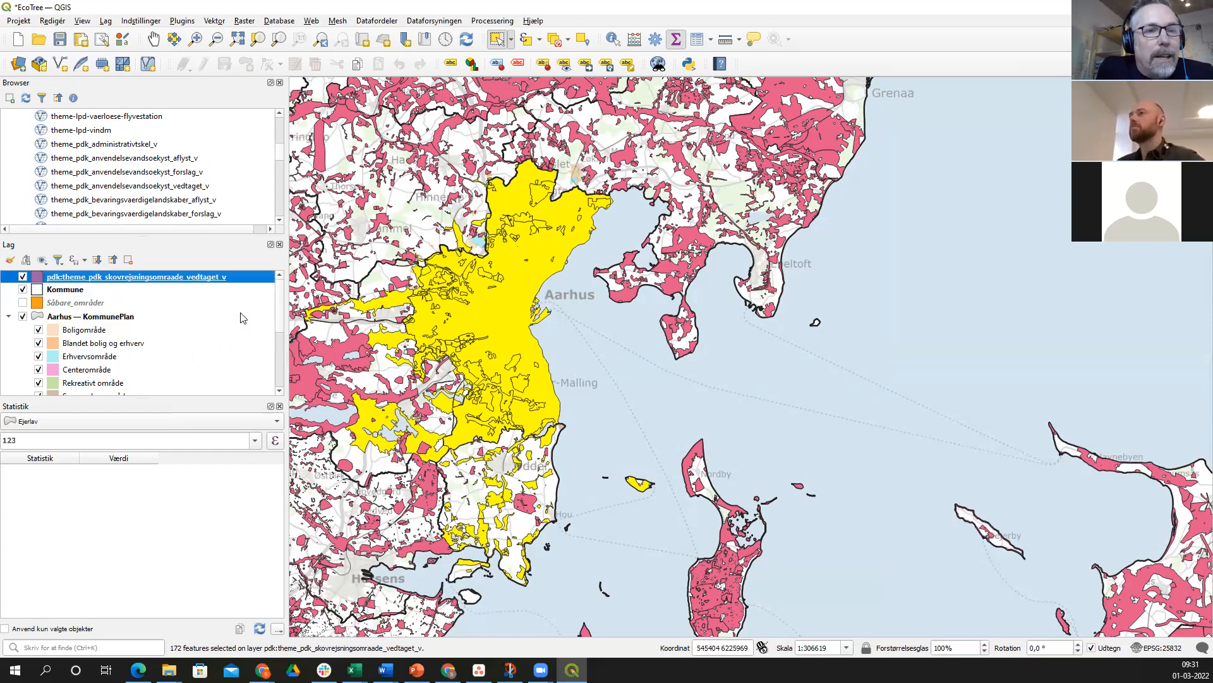
pyautogui.moveTo(177, 278)
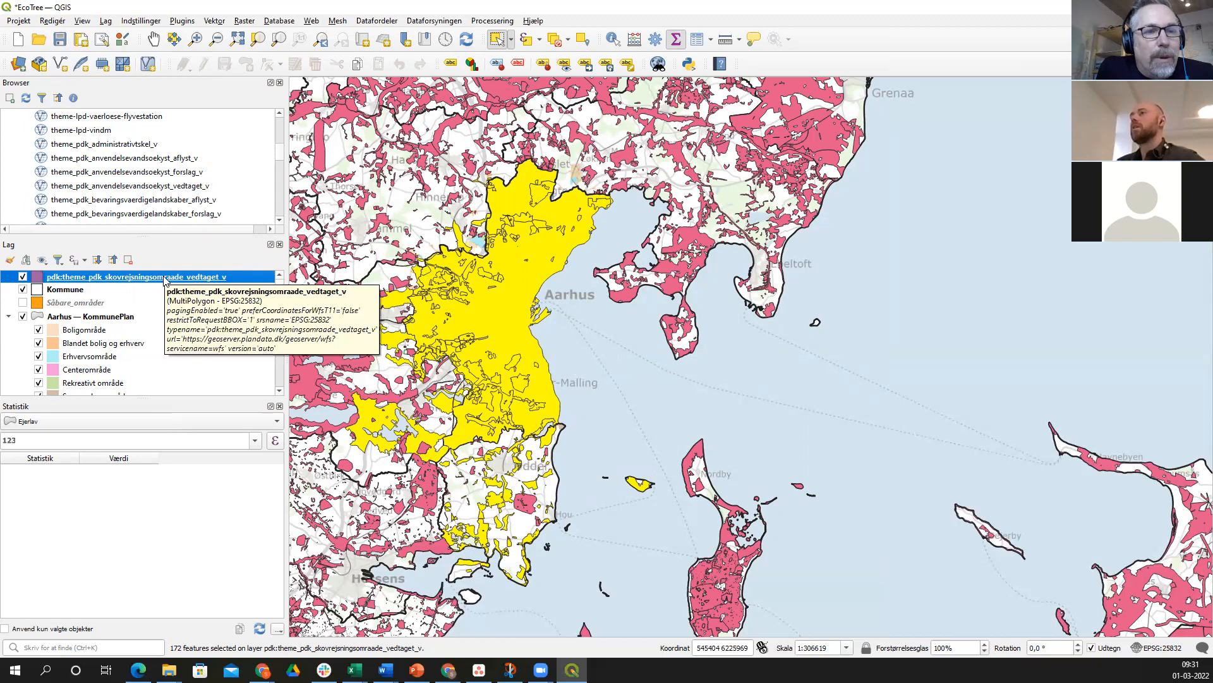
pyautogui.rightClick(165, 281)
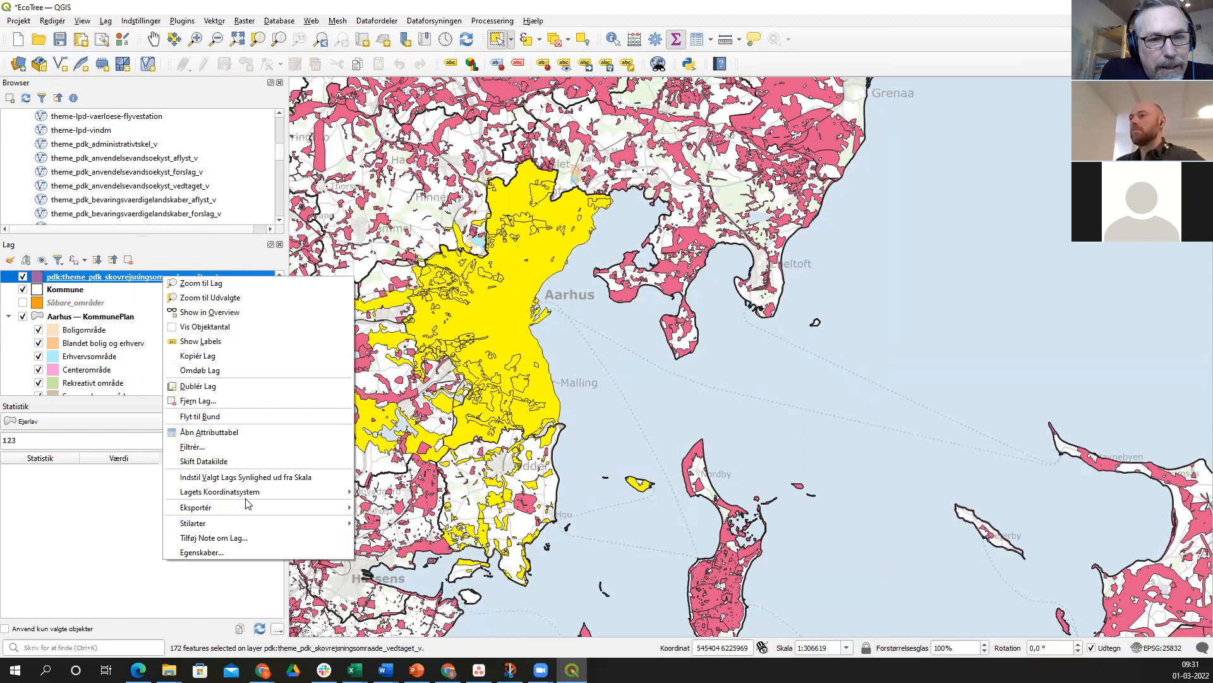
pyautogui.moveTo(247, 511)
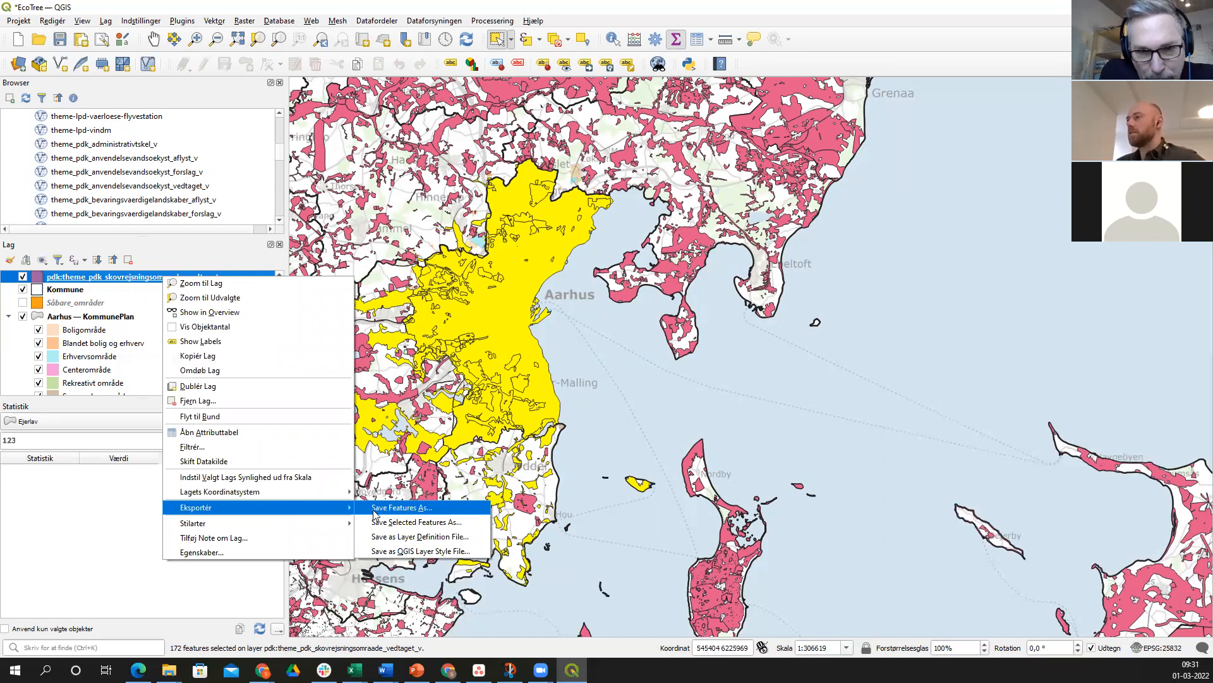
pyautogui.click(390, 524)
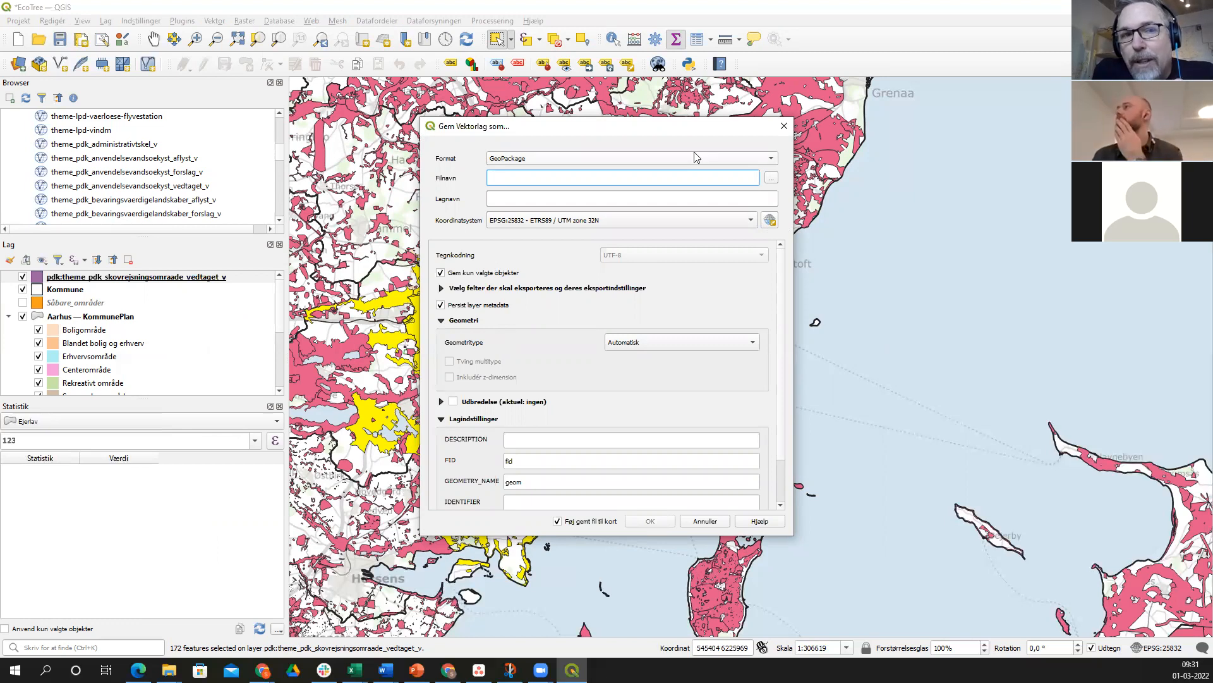
pyautogui.click(771, 178)
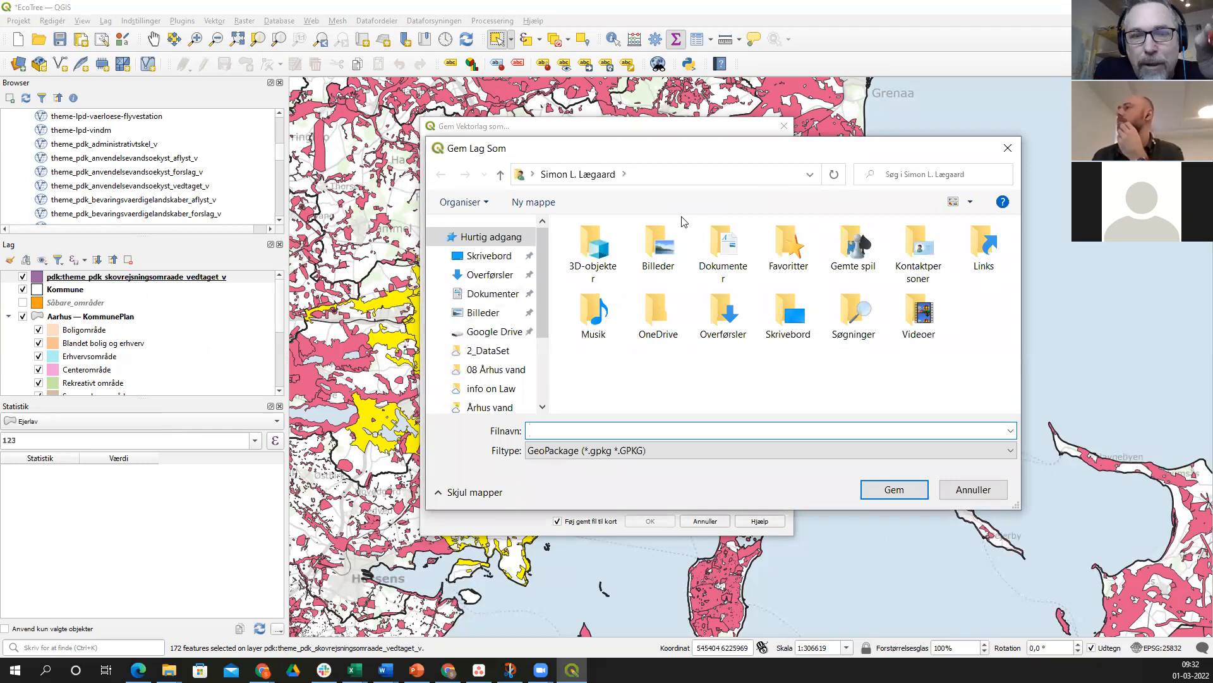
pyautogui.click(491, 371)
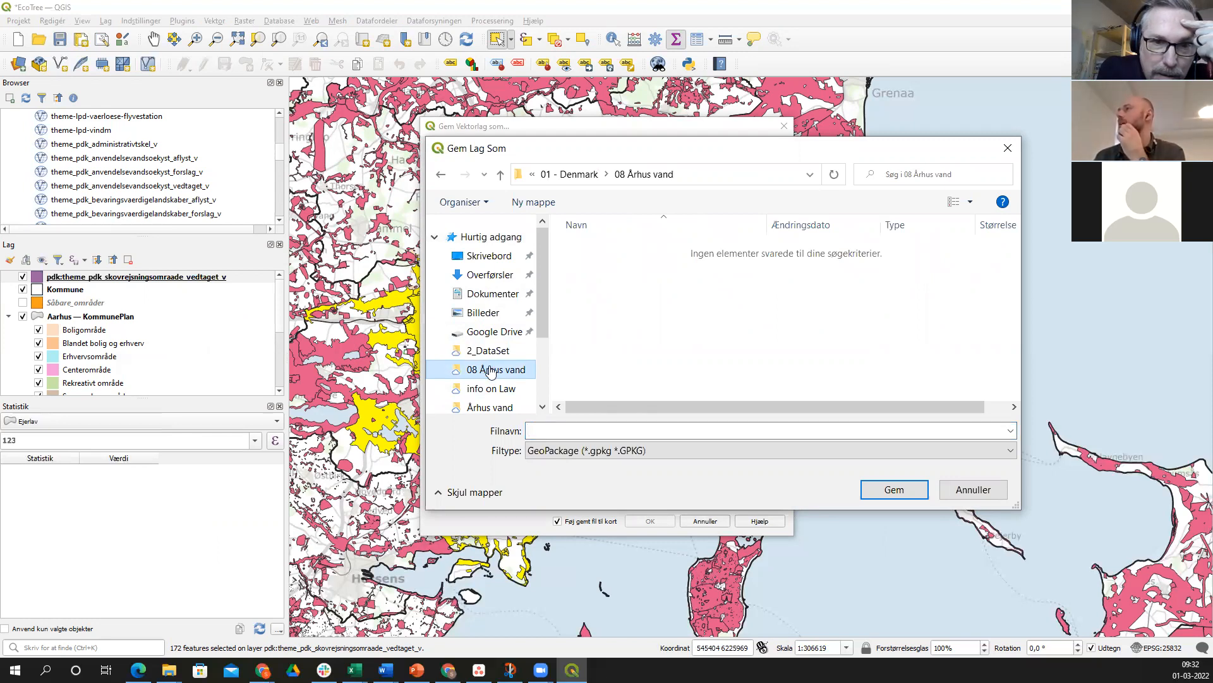
pyautogui.click(485, 407)
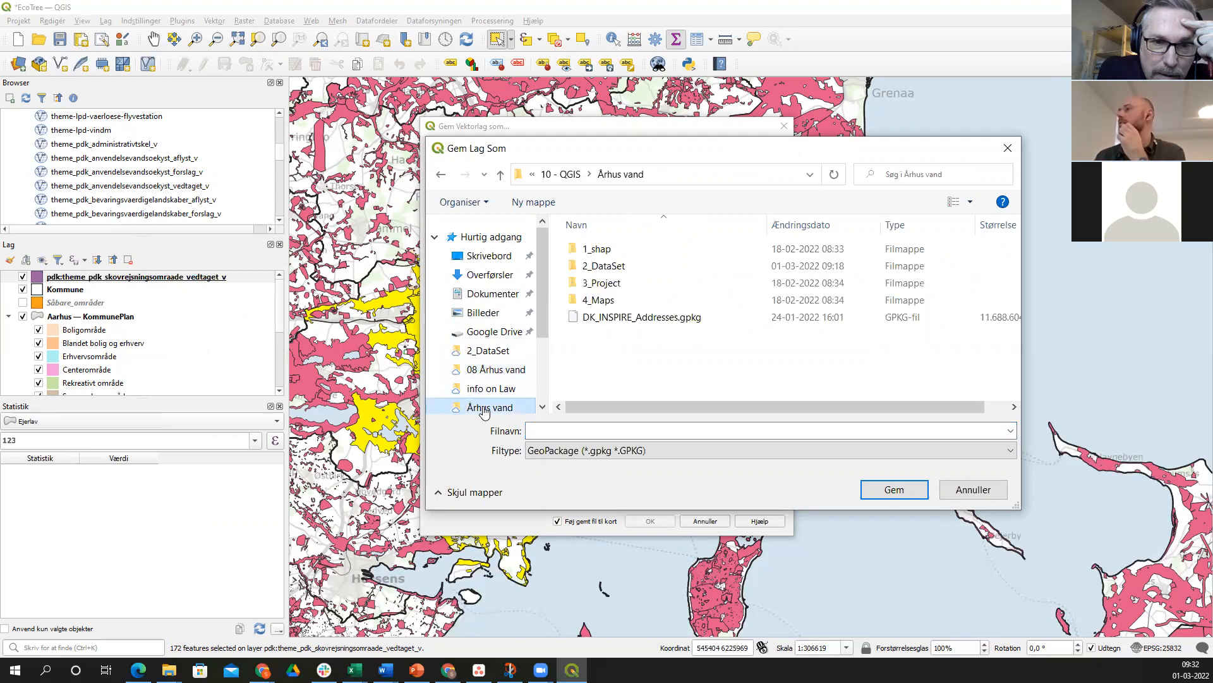
pyautogui.doubleClick(597, 266)
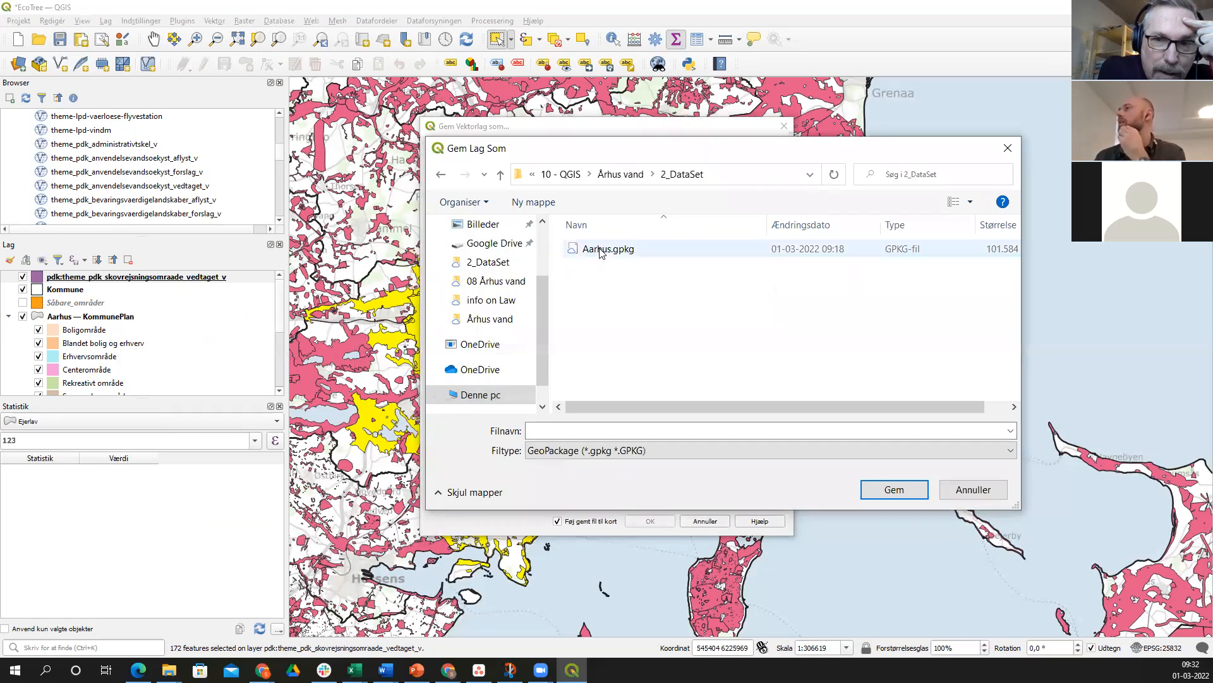
pyautogui.doubleClick(601, 250)
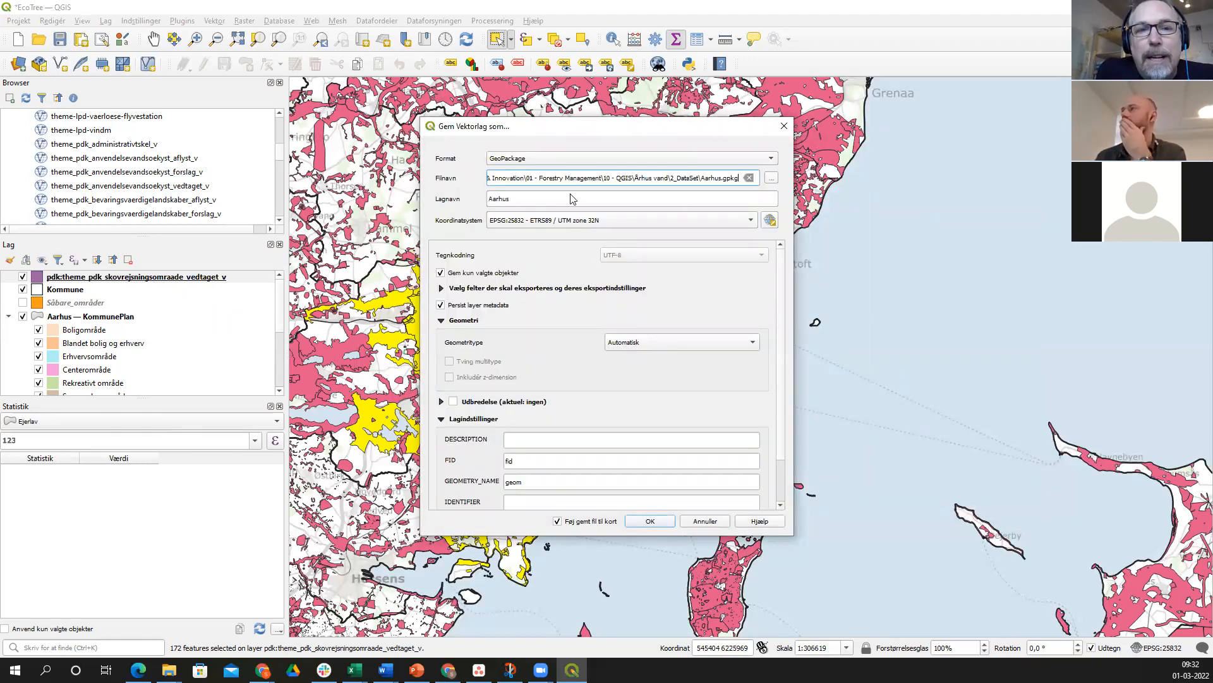
# - Name the exported layer skovrejsning_aarhus, save it into the GeoPackage, and inspect the new layer on the map
pyautogui.click(522, 200)
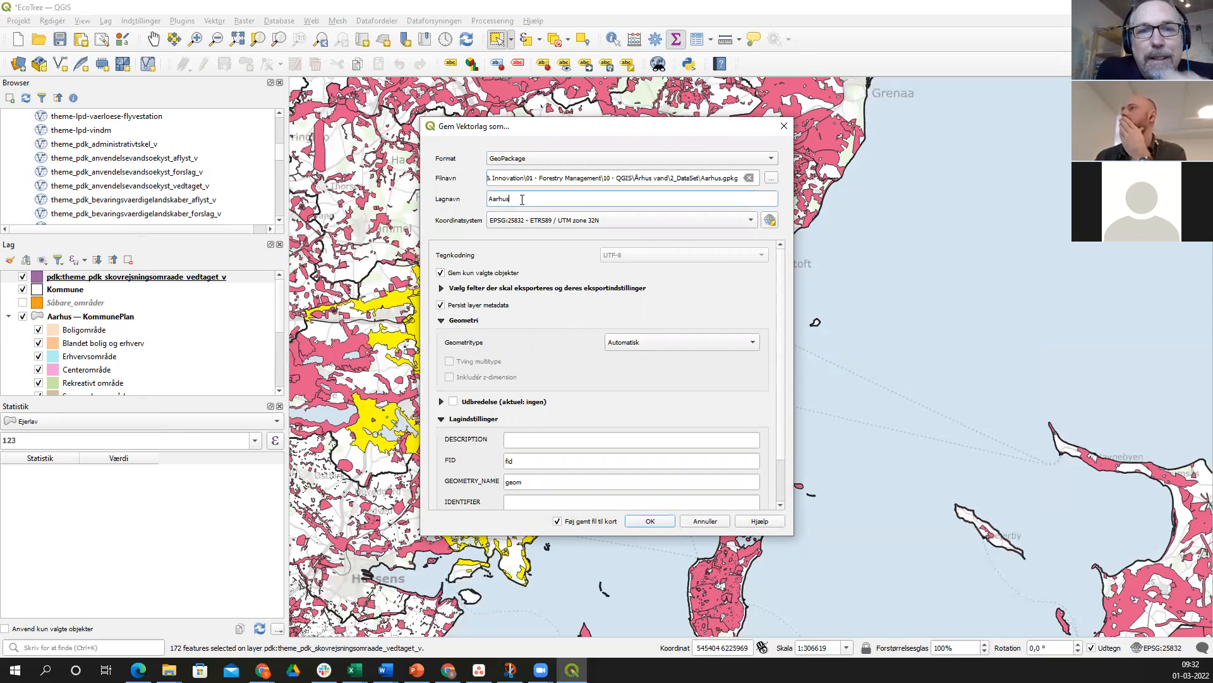
pyautogui.doubleClick(505, 200)
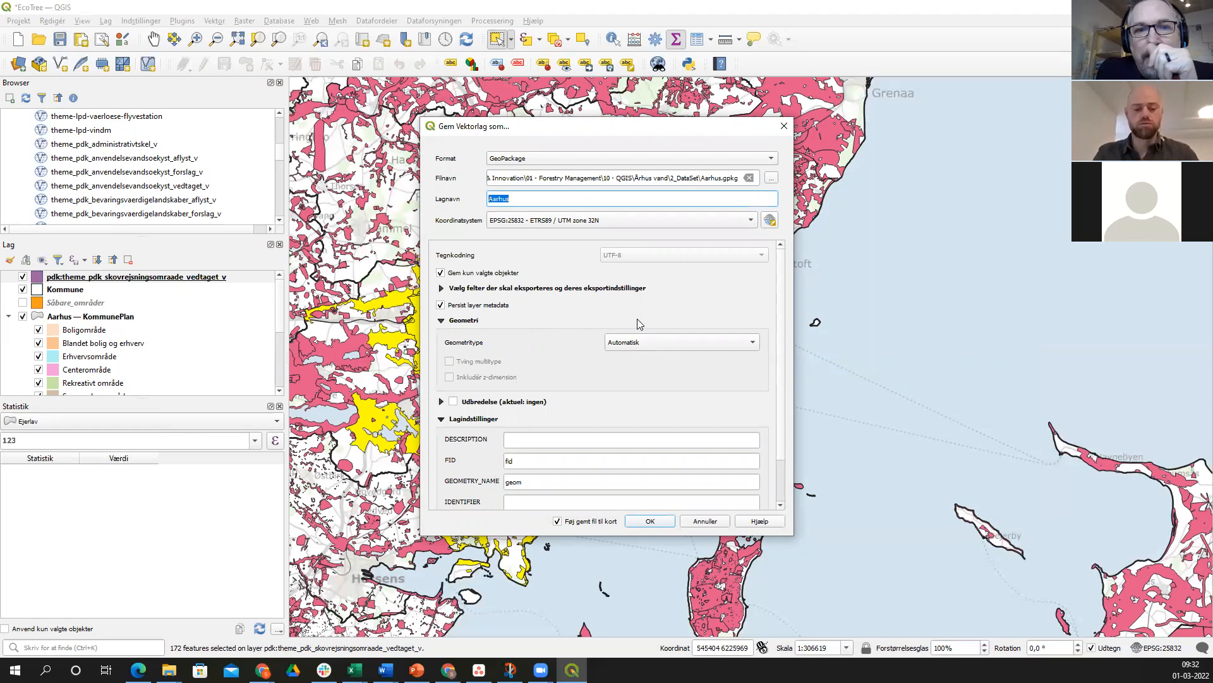
pyautogui.write('skovrejsning')
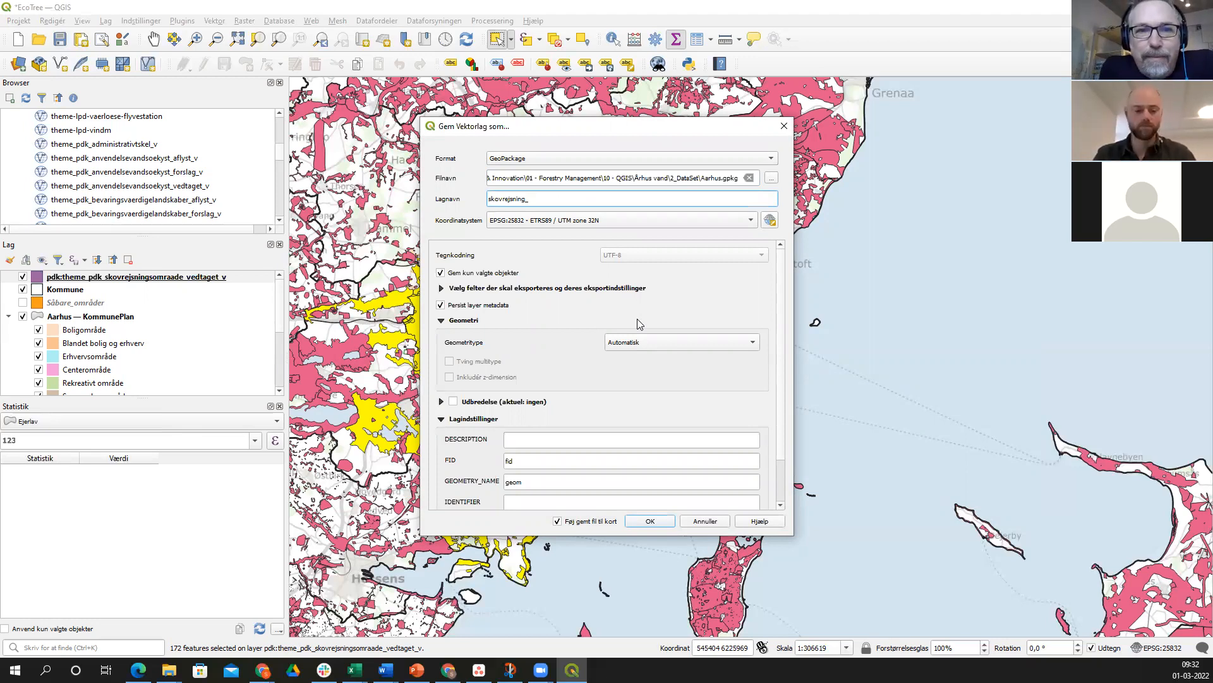
pyautogui.write('_aarhus')
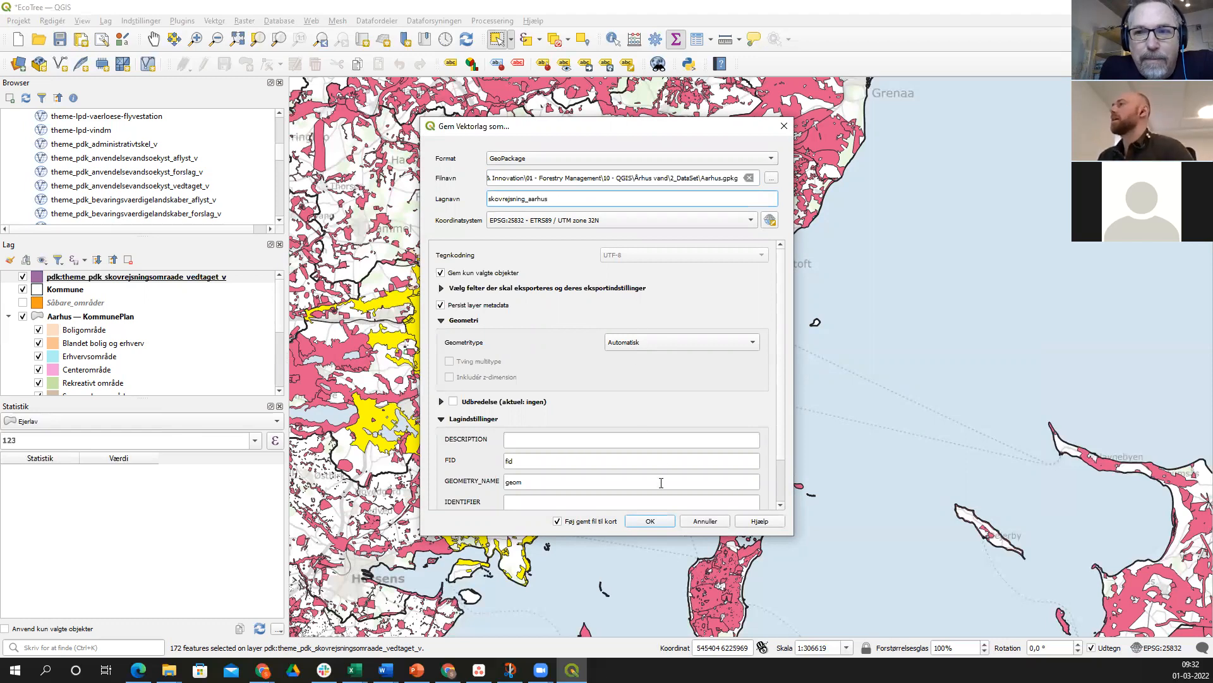
pyautogui.click(650, 521)
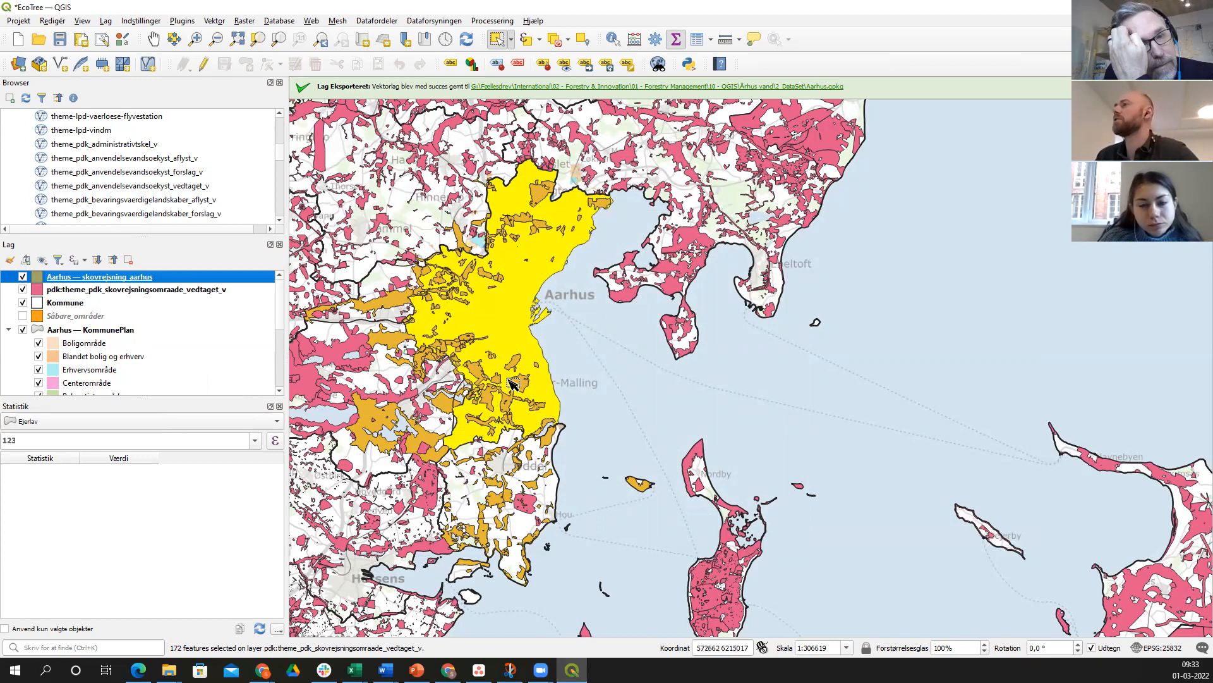
pyautogui.scroll(2, 512, 382)
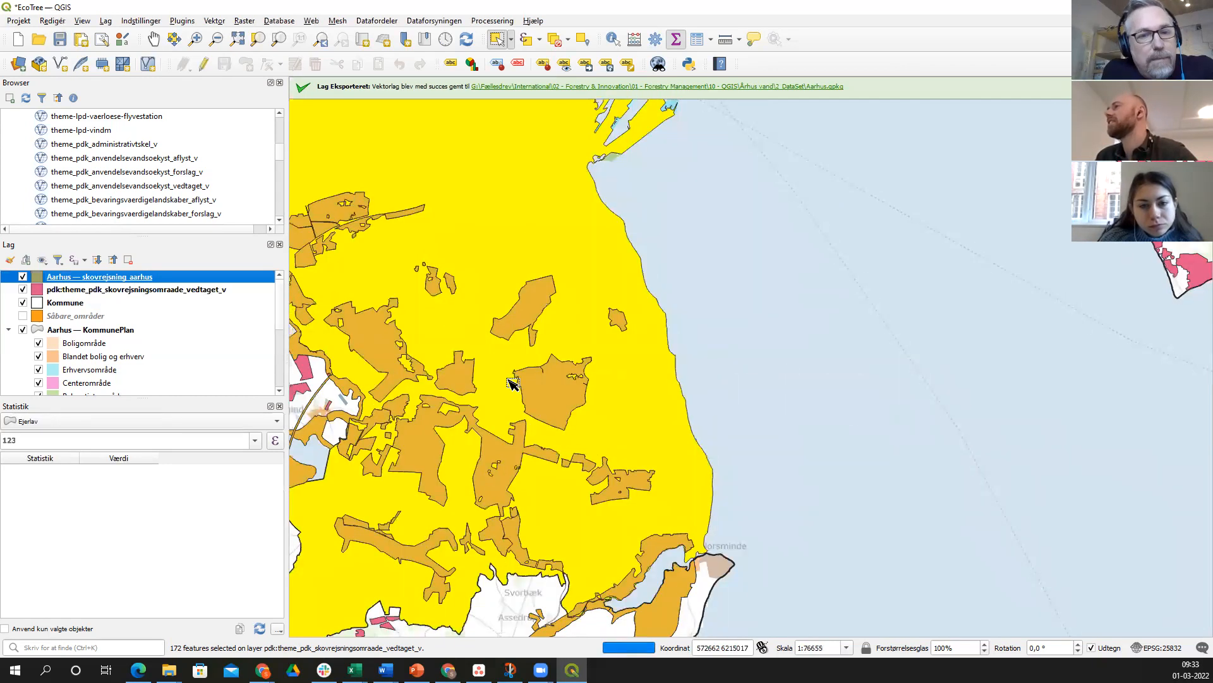
pyautogui.scroll(-1, 512, 382)
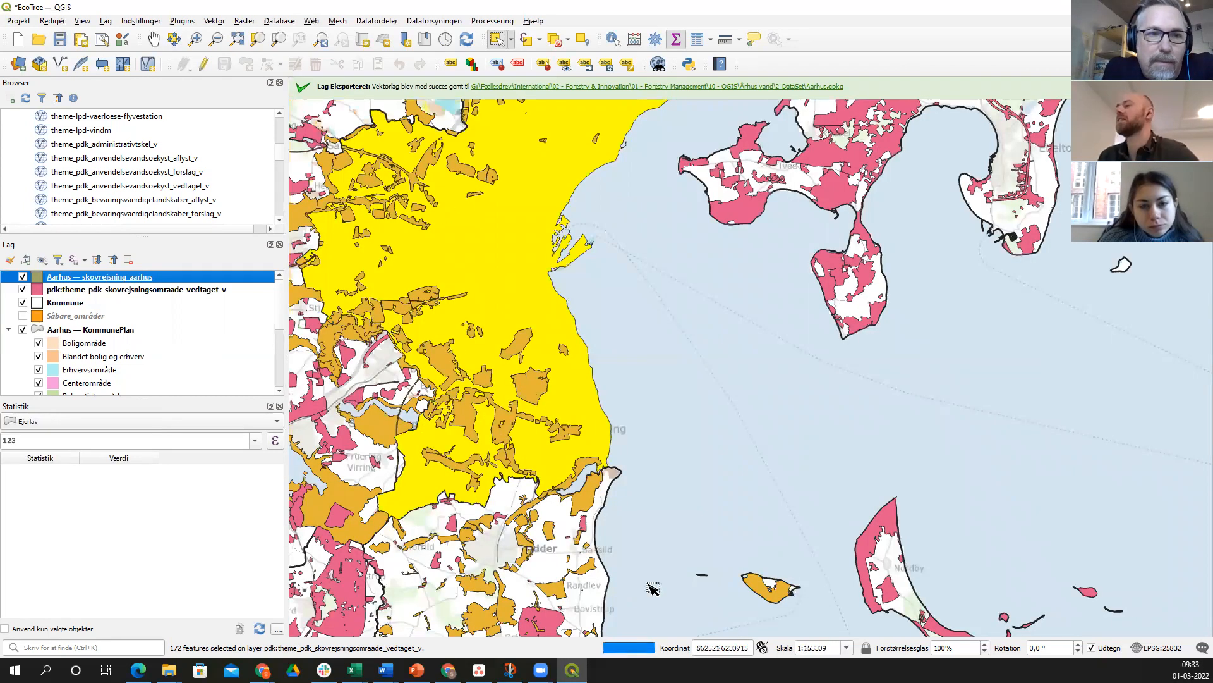
# - Switch to Aarhus Kommune's BorgerGIS map in Chrome and expand the adopted municipal plan entry (Kommuneplan, vedtaget) under PlandataDK
pyautogui.moveTo(262, 670)
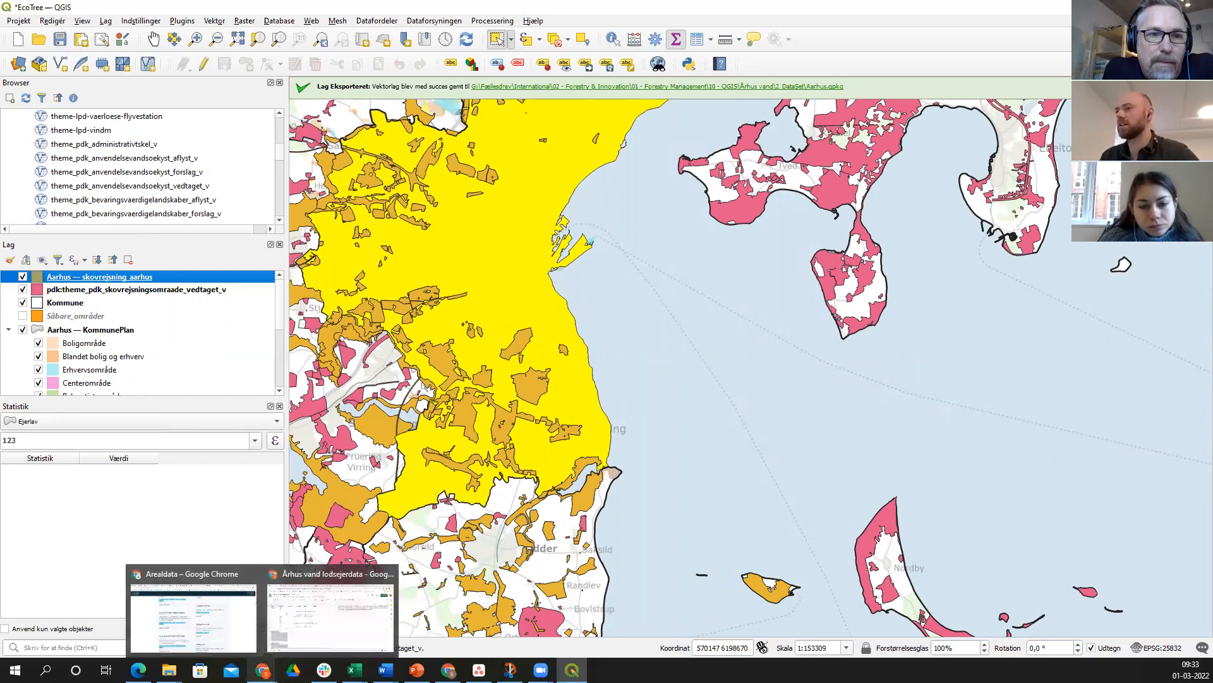
pyautogui.click(215, 633)
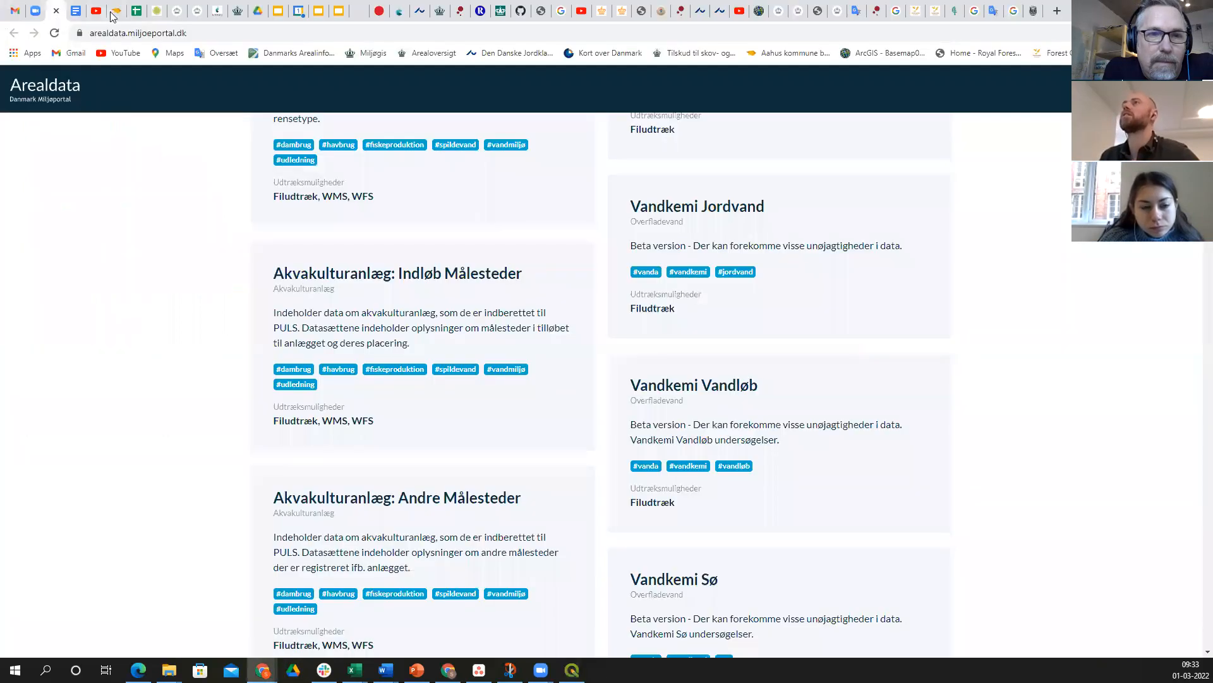
pyautogui.click(117, 13)
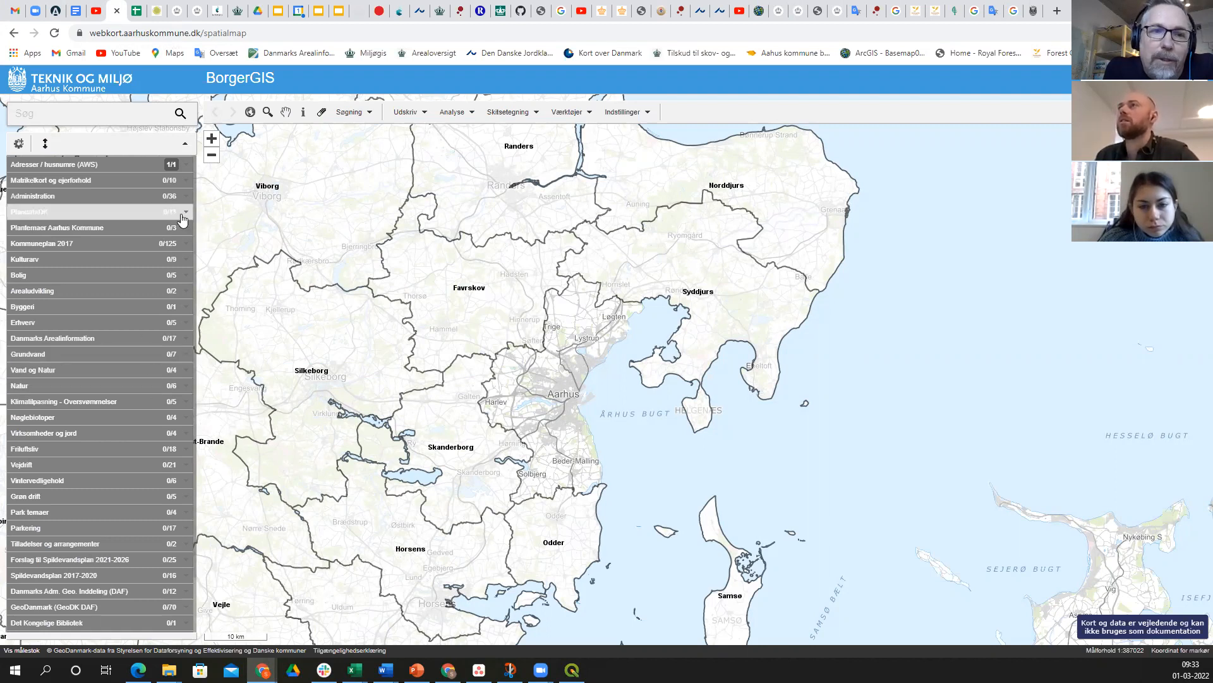
pyautogui.click(187, 213)
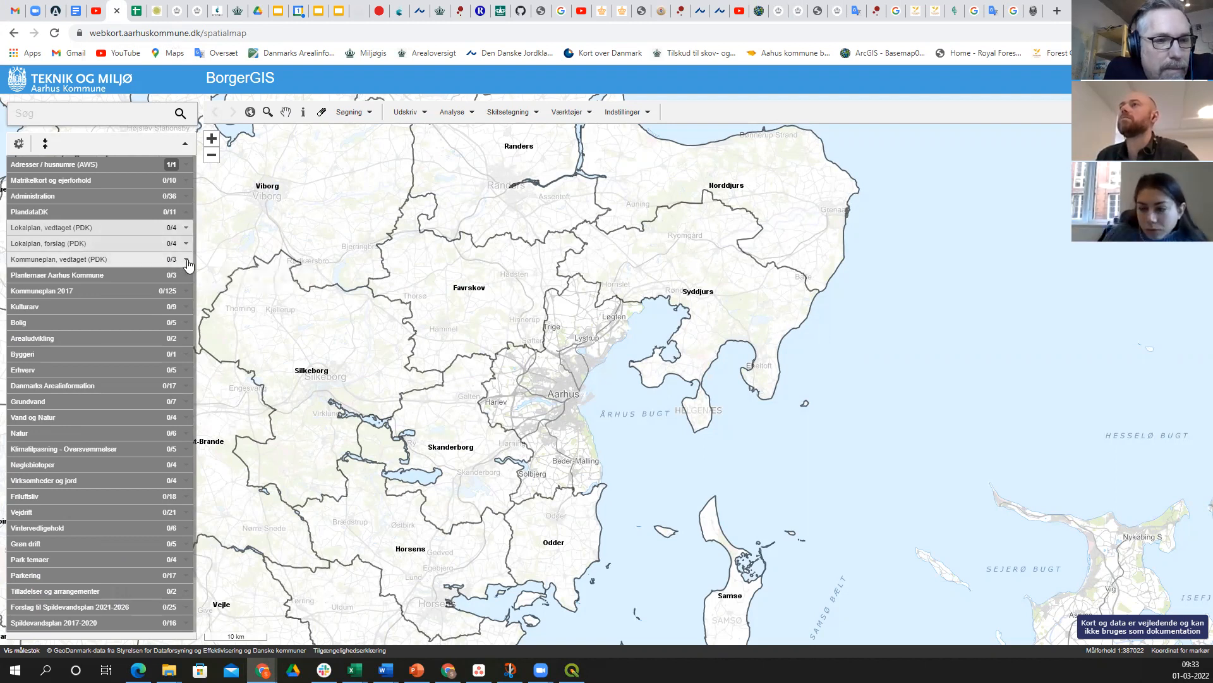
pyautogui.click(186, 261)
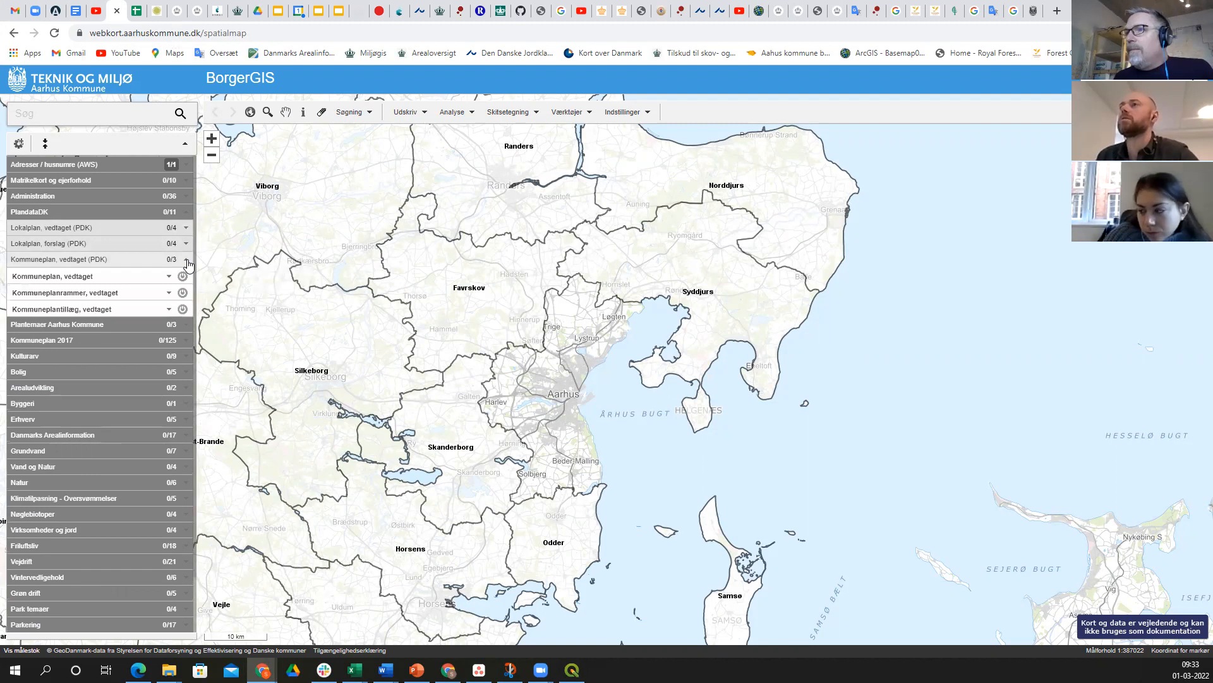
pyautogui.click(170, 278)
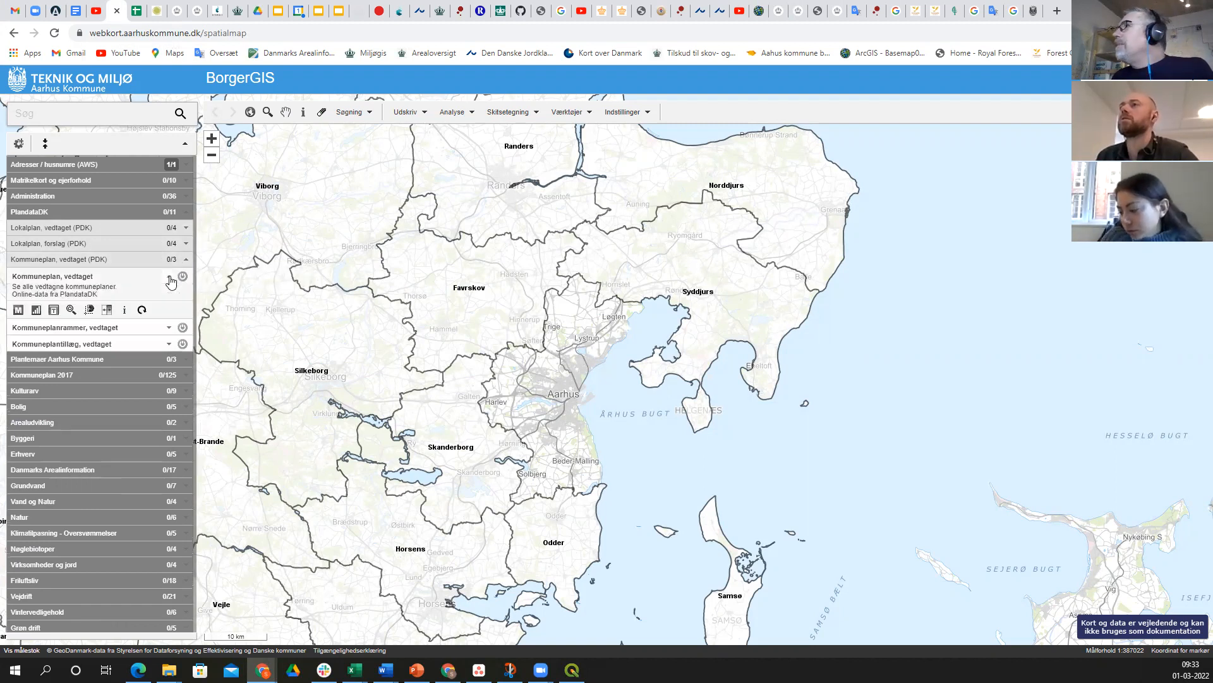
# - Collapse the Kommuneplan, vedtaget details and check which themes the Lokalplan, vedtaget (PDK) group contains
pyautogui.click(169, 278)
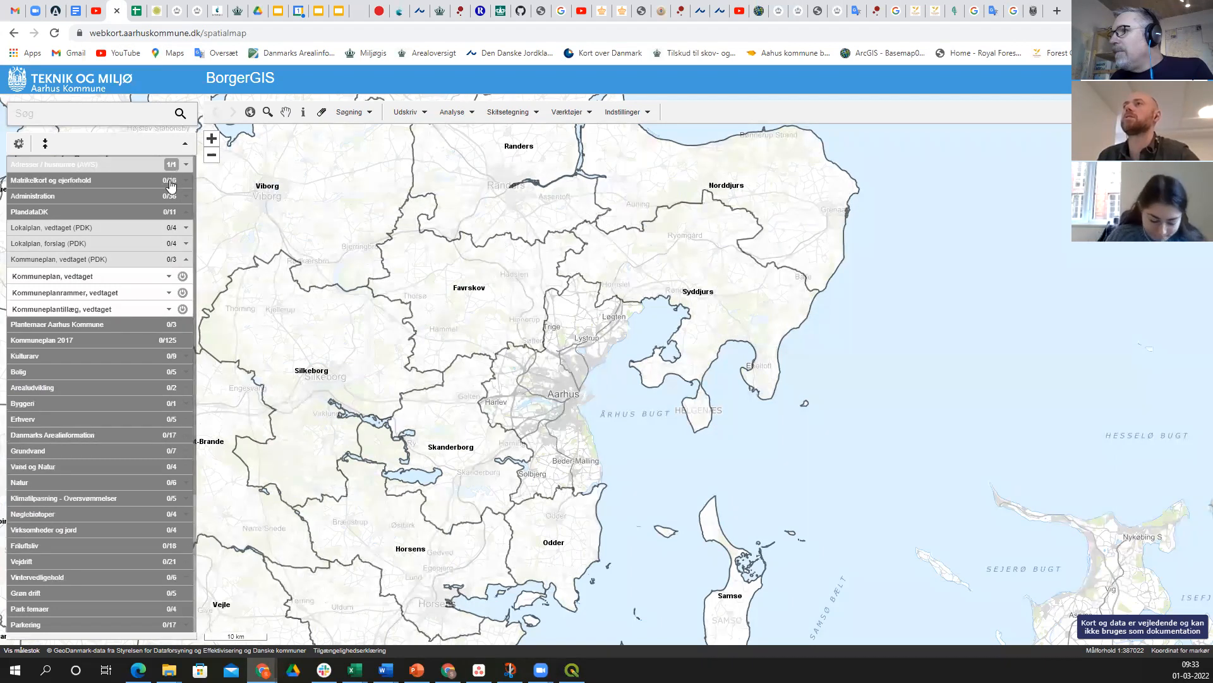
pyautogui.click(187, 228)
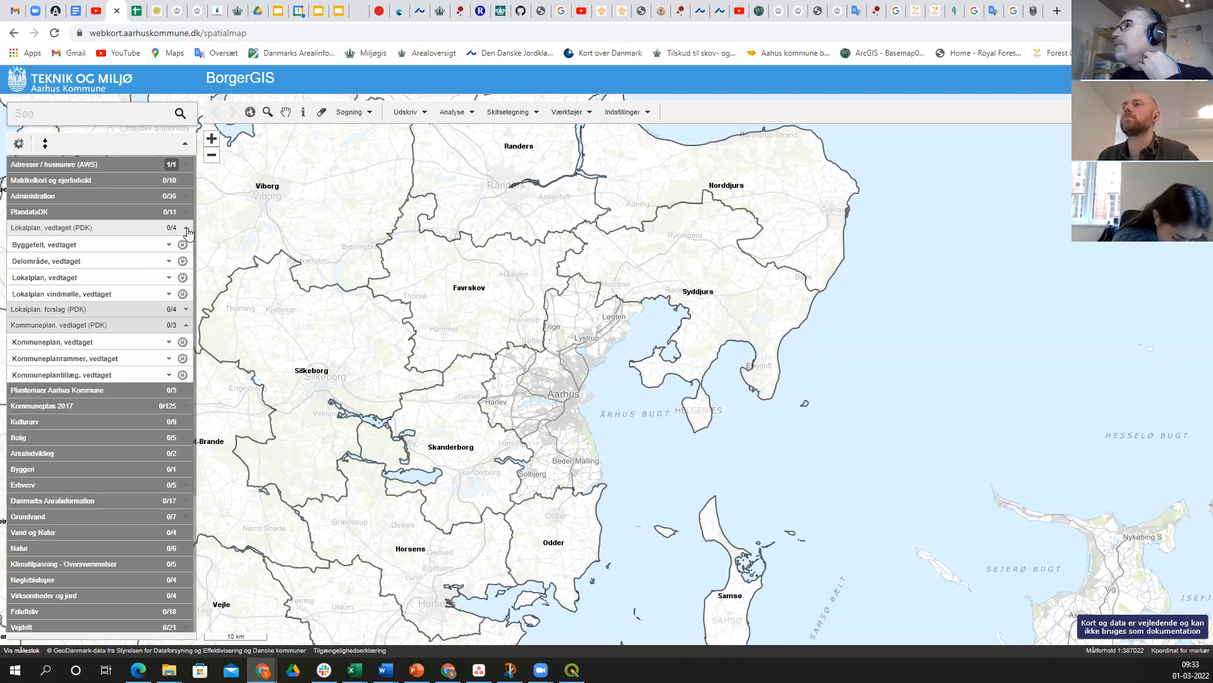
pyautogui.click(186, 229)
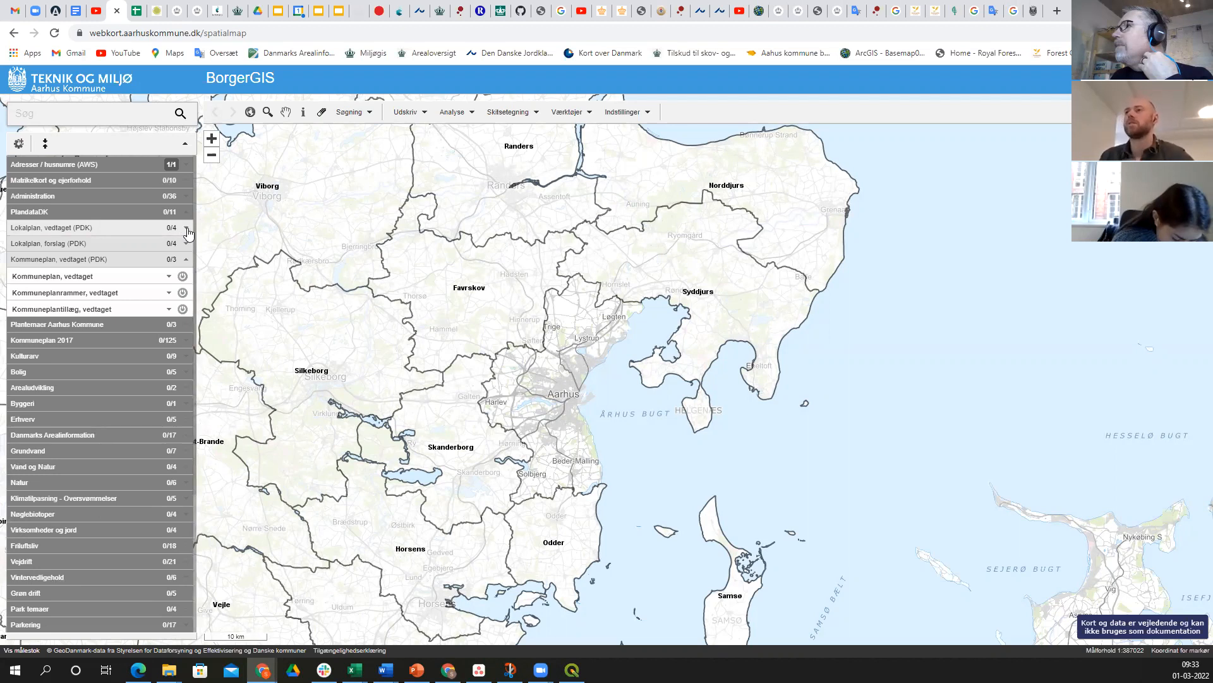
# - Expand the Kommuneplan 2017 group and check the themes under its mixed-city subgroup, Den blandede by med stærke centerområder
pyautogui.click(187, 342)
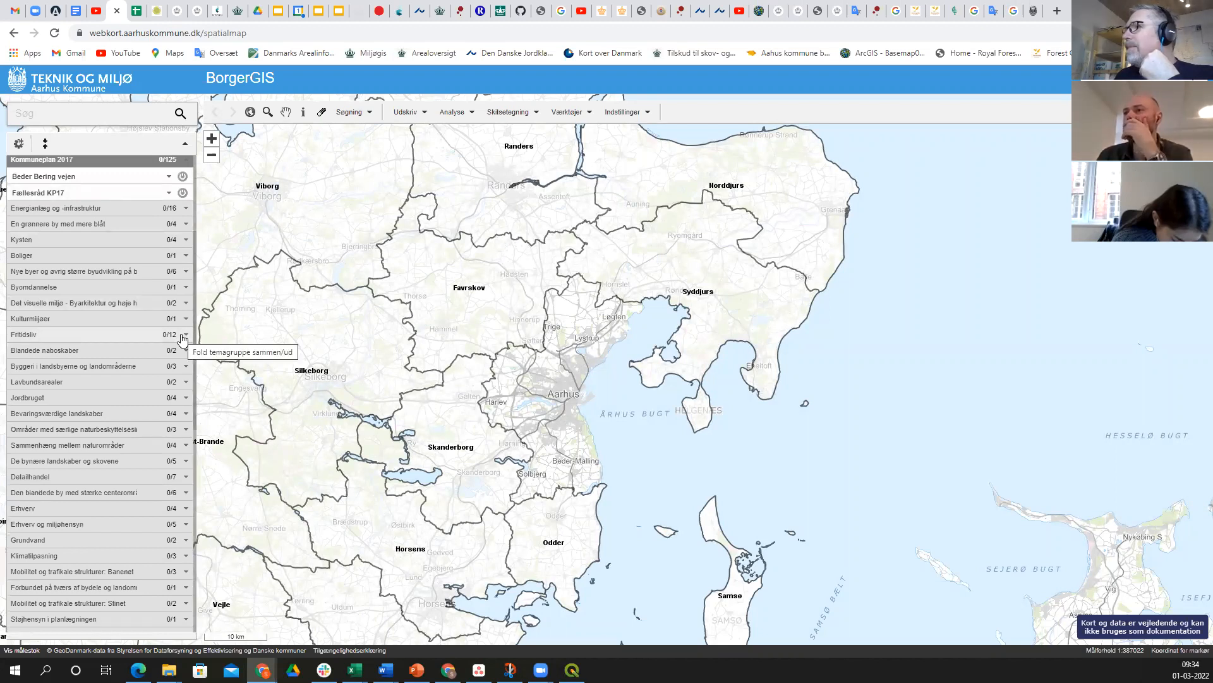
pyautogui.click(186, 492)
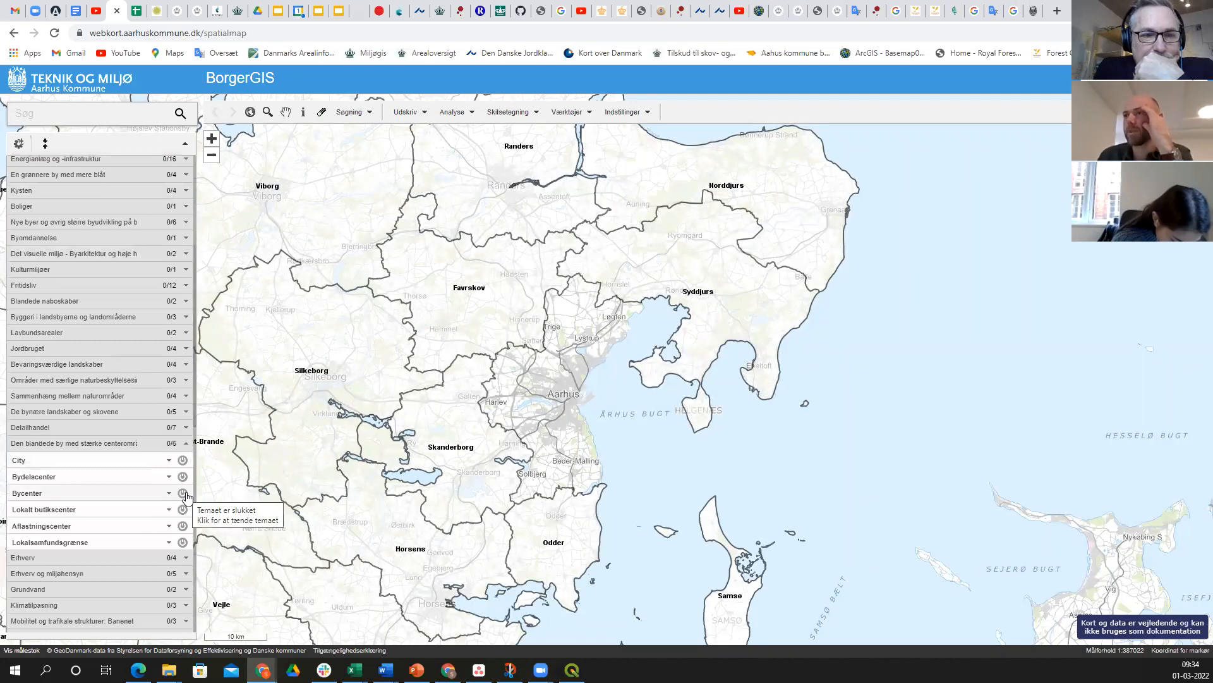
pyautogui.click(185, 494)
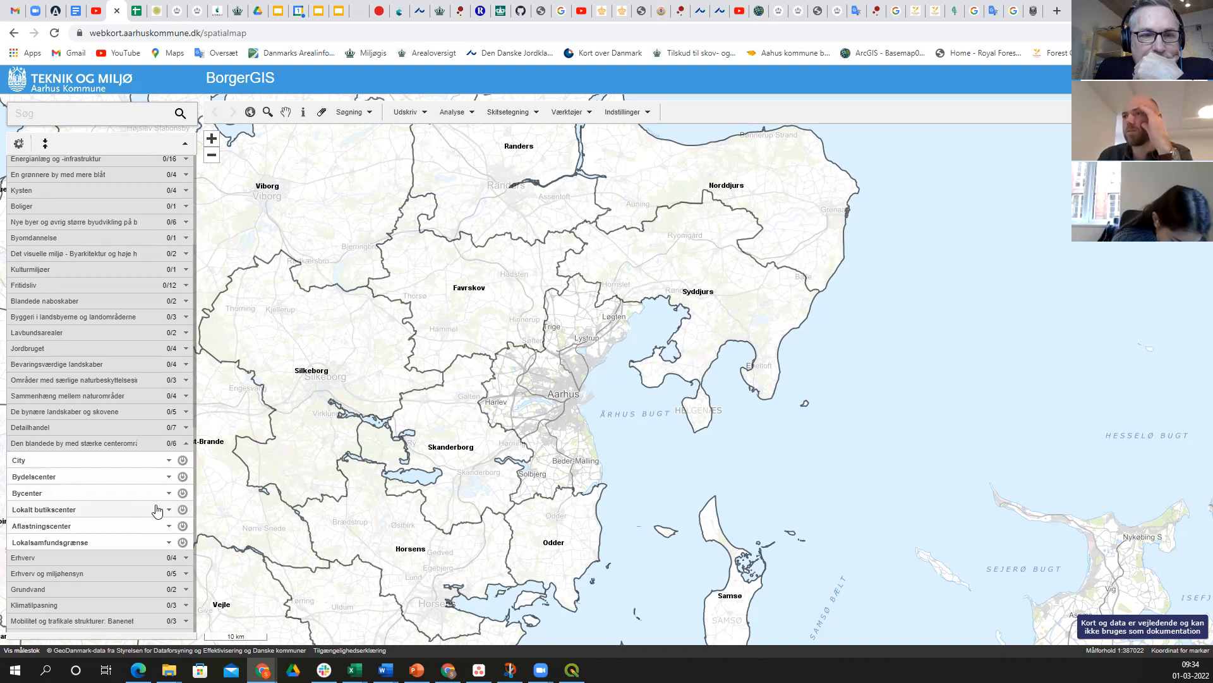
pyautogui.click(169, 543)
pyautogui.click(167, 544)
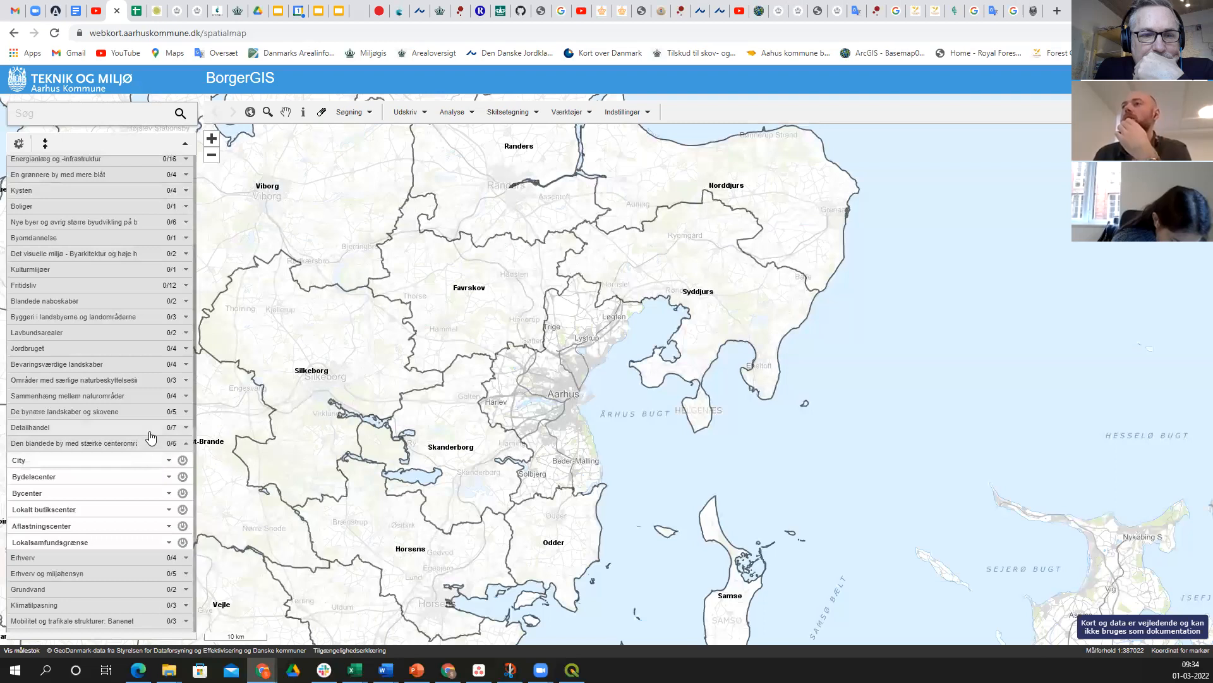
pyautogui.click(186, 443)
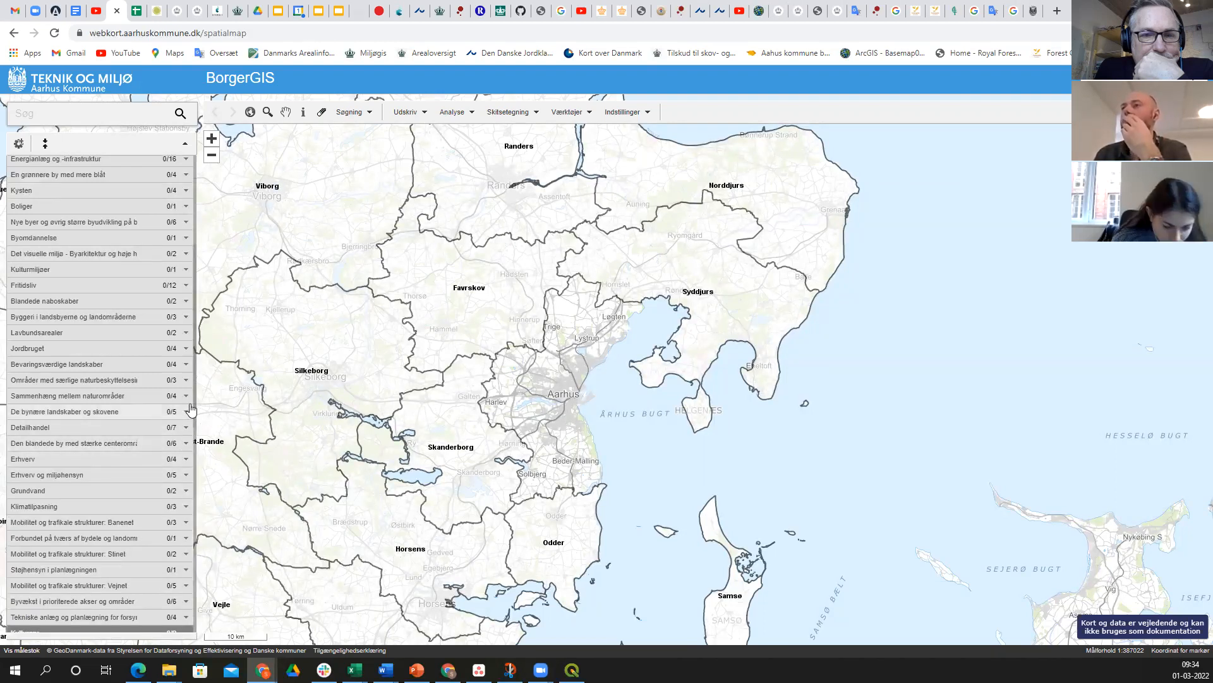
# - Show the Skovtilplantning uønsket and Ønsket skovrejsning themes from De bynære landskaber og skovene on the map around Aarhus
pyautogui.scroll(-2, 187, 416)
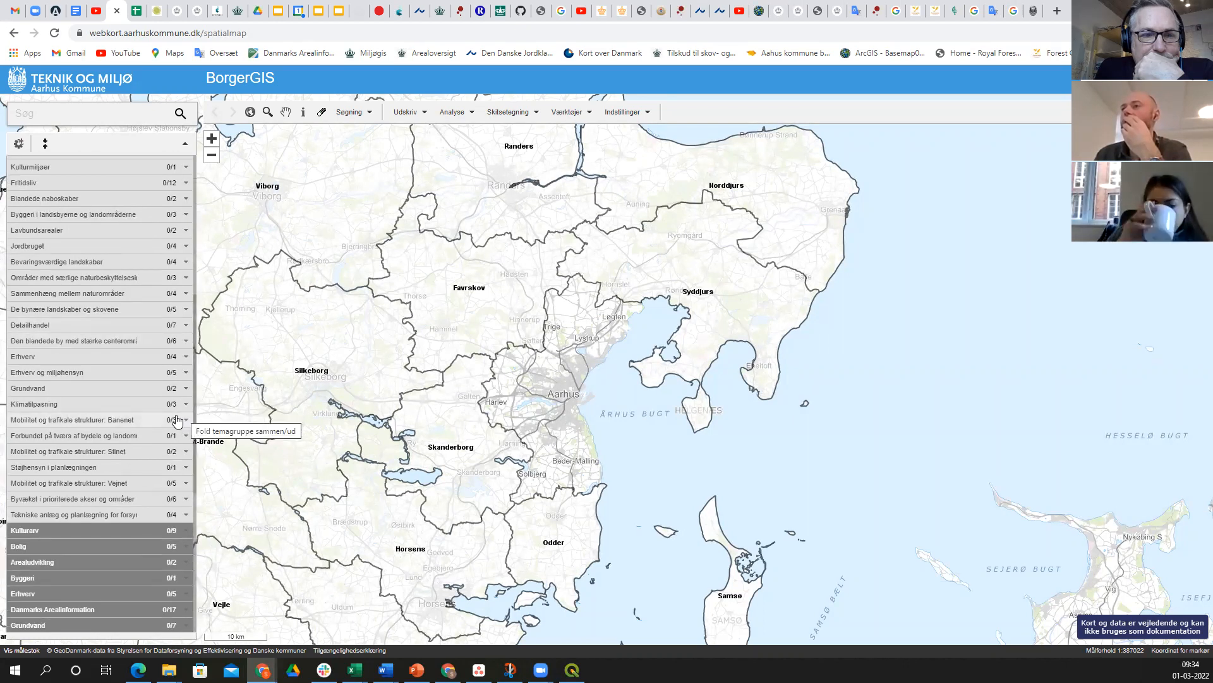
pyautogui.scroll(2, 176, 422)
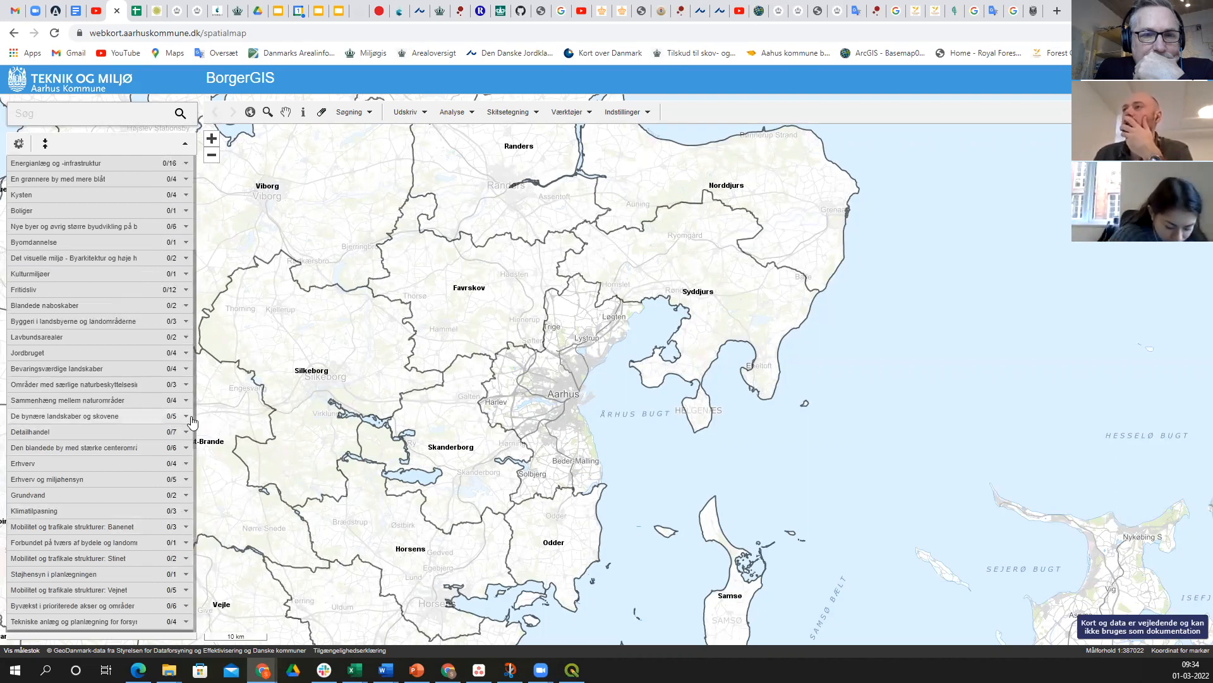
pyautogui.click(190, 417)
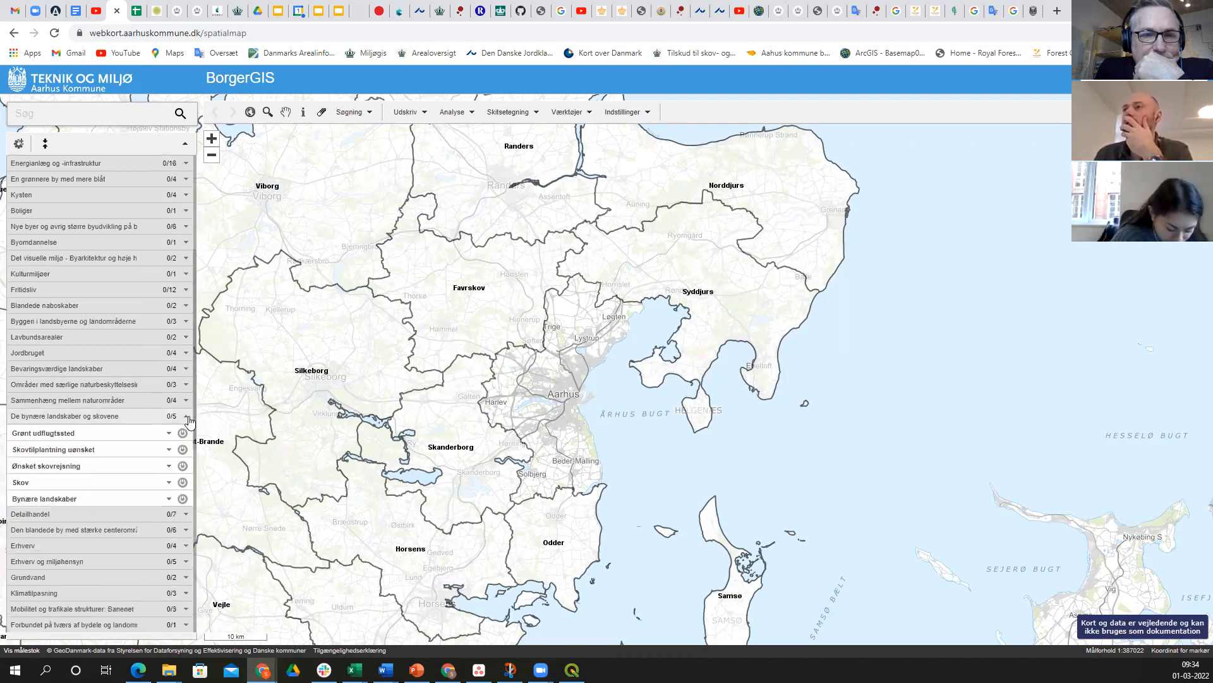
pyautogui.click(183, 450)
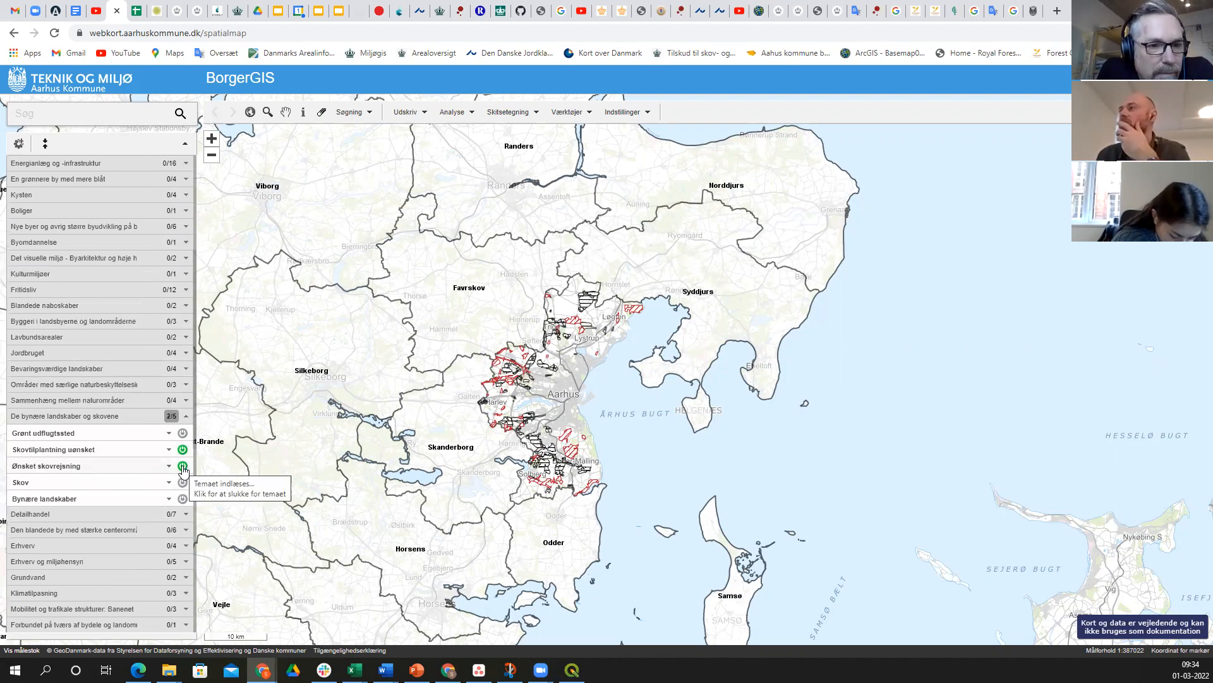
pyautogui.scroll(1, 576, 425)
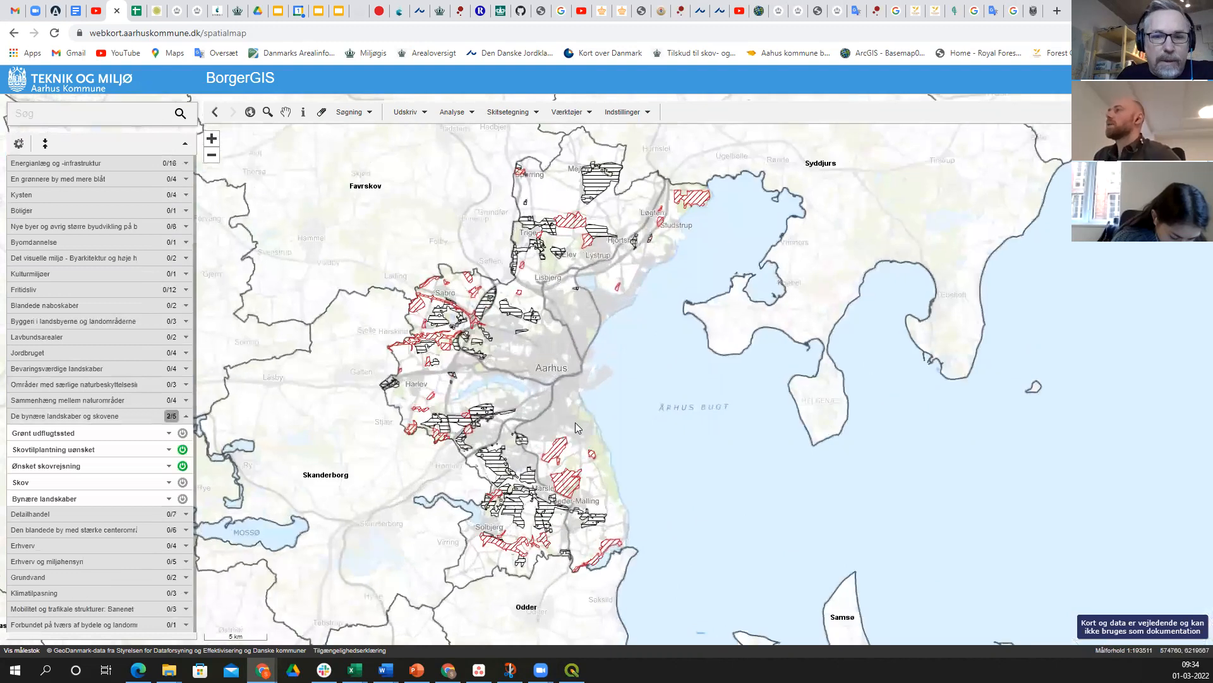
pyautogui.scroll(1, 575, 419)
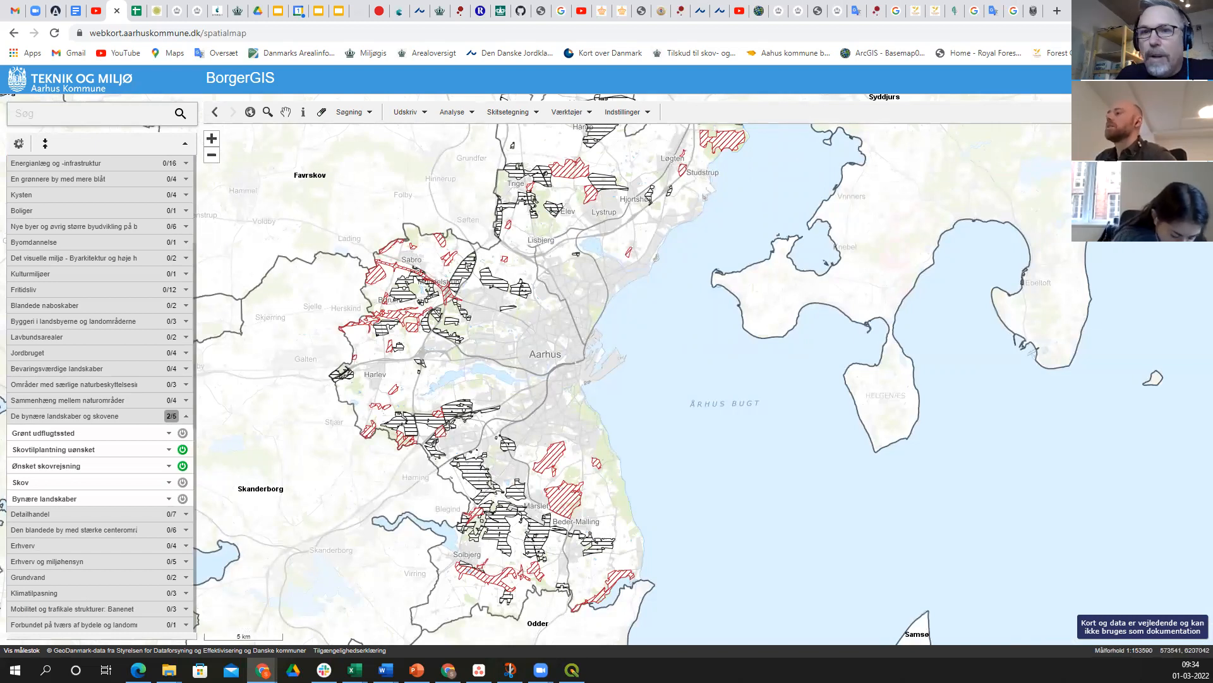
# - Compare the BorgerGIS afforestation themes with the exported skovrejsning_aarhus layer in QGIS, ending in QGIS
pyautogui.click(572, 669)
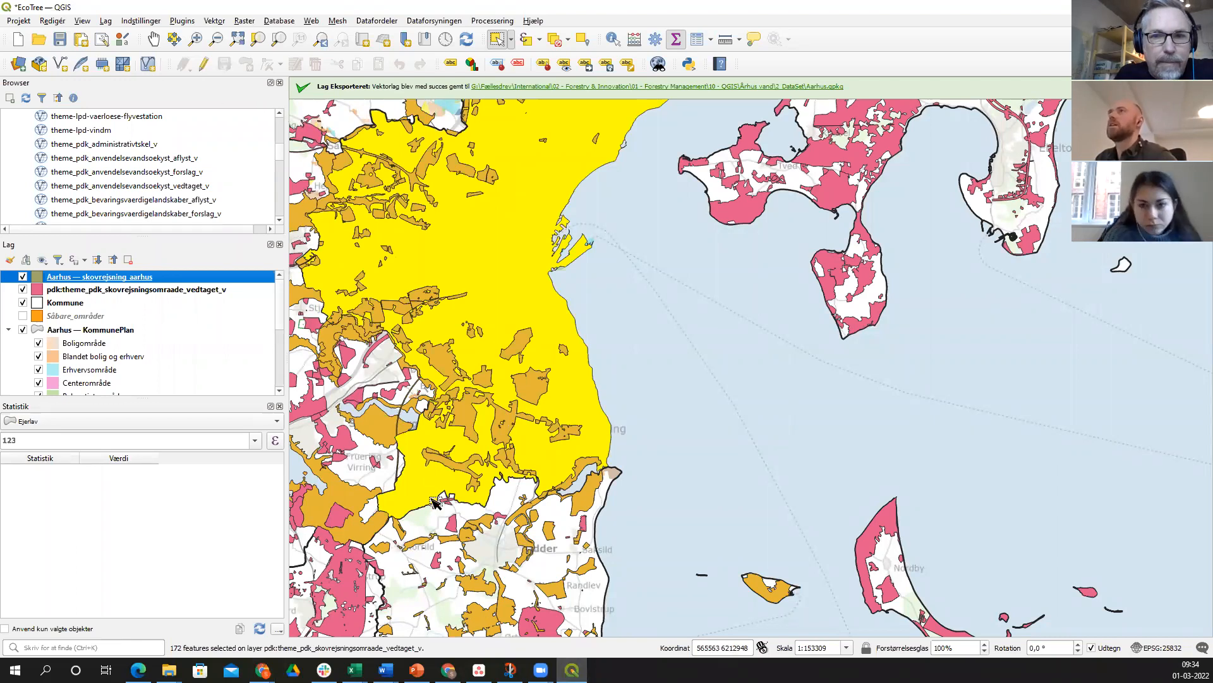
pyautogui.moveTo(262, 670)
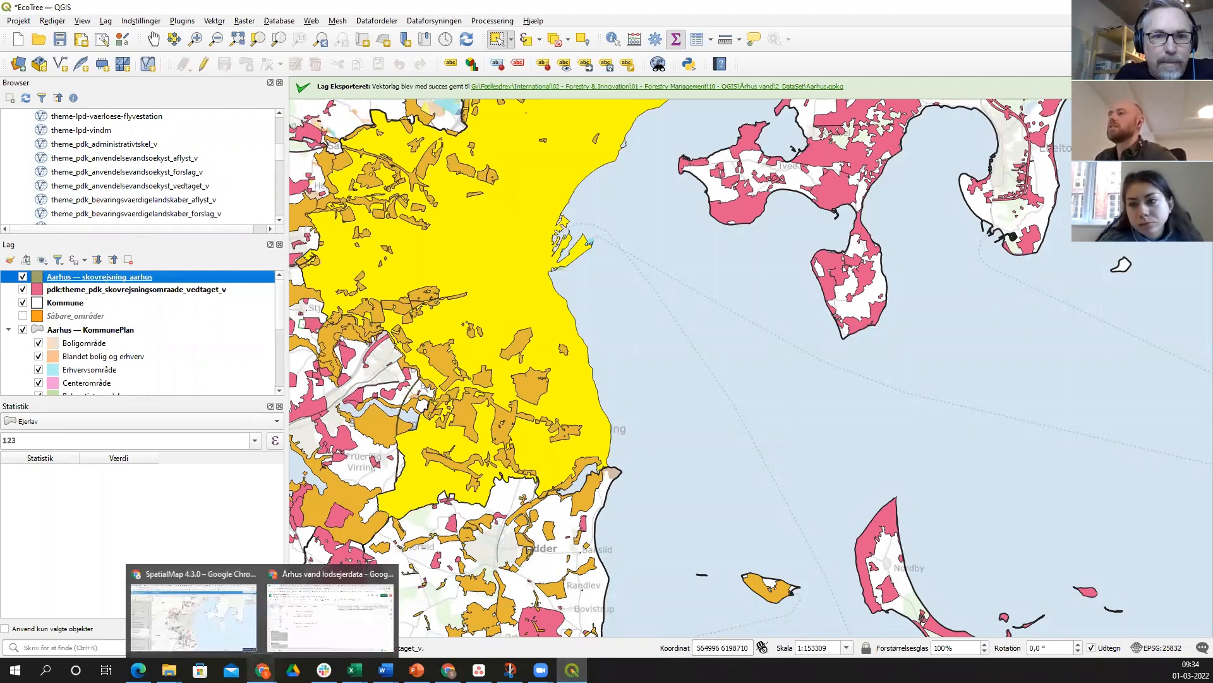
pyautogui.click(217, 624)
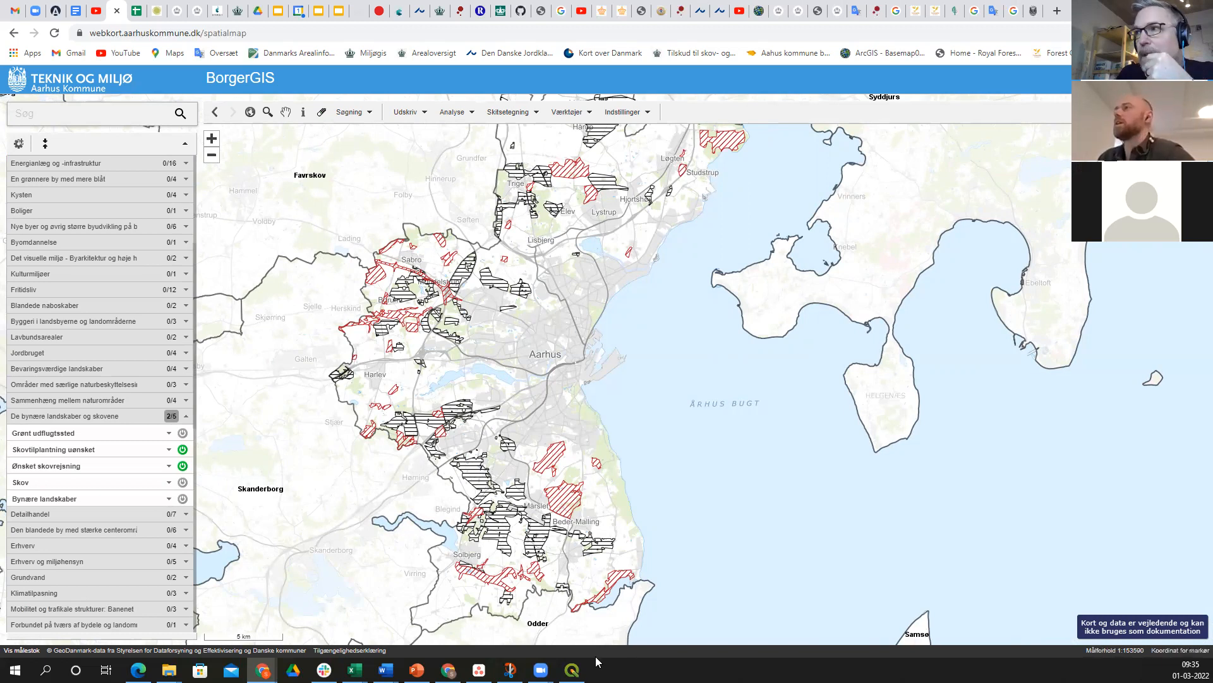
pyautogui.moveTo(572, 669)
pyautogui.click(572, 613)
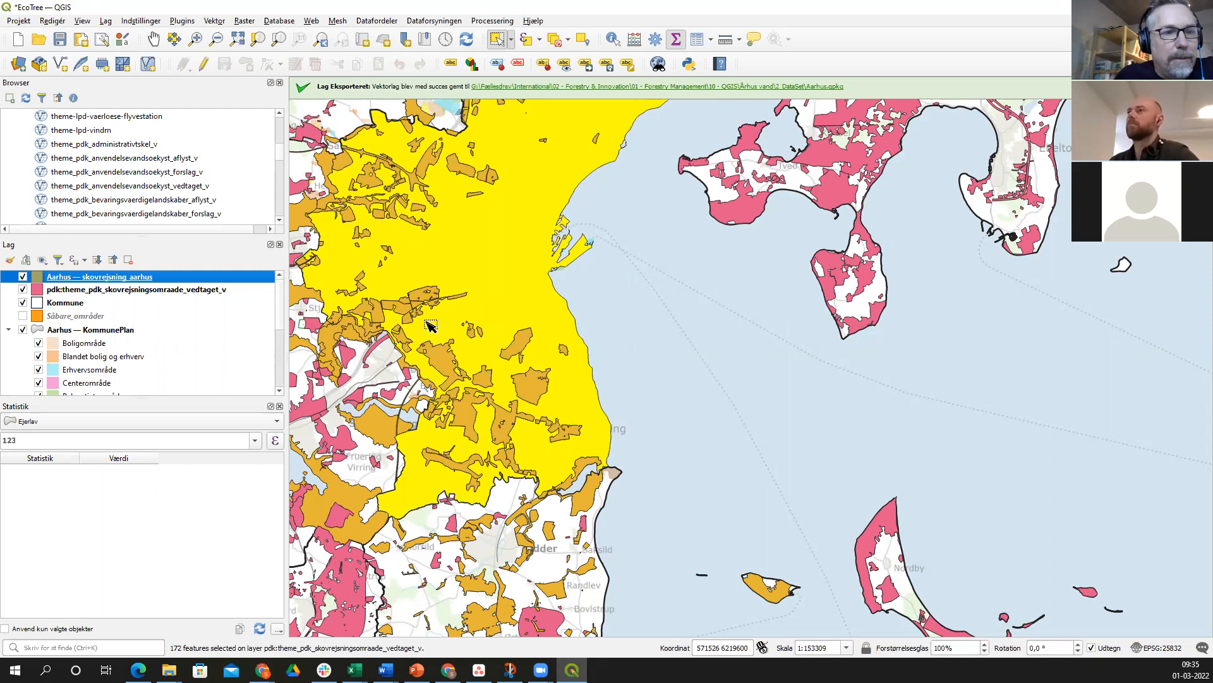
# - Hide the pdk:theme_pdk_skovrejsningsomraade_vedtaget_v layer, open the skovrejsning_aarhus attribute table and look through its columns
pyautogui.click(23, 290)
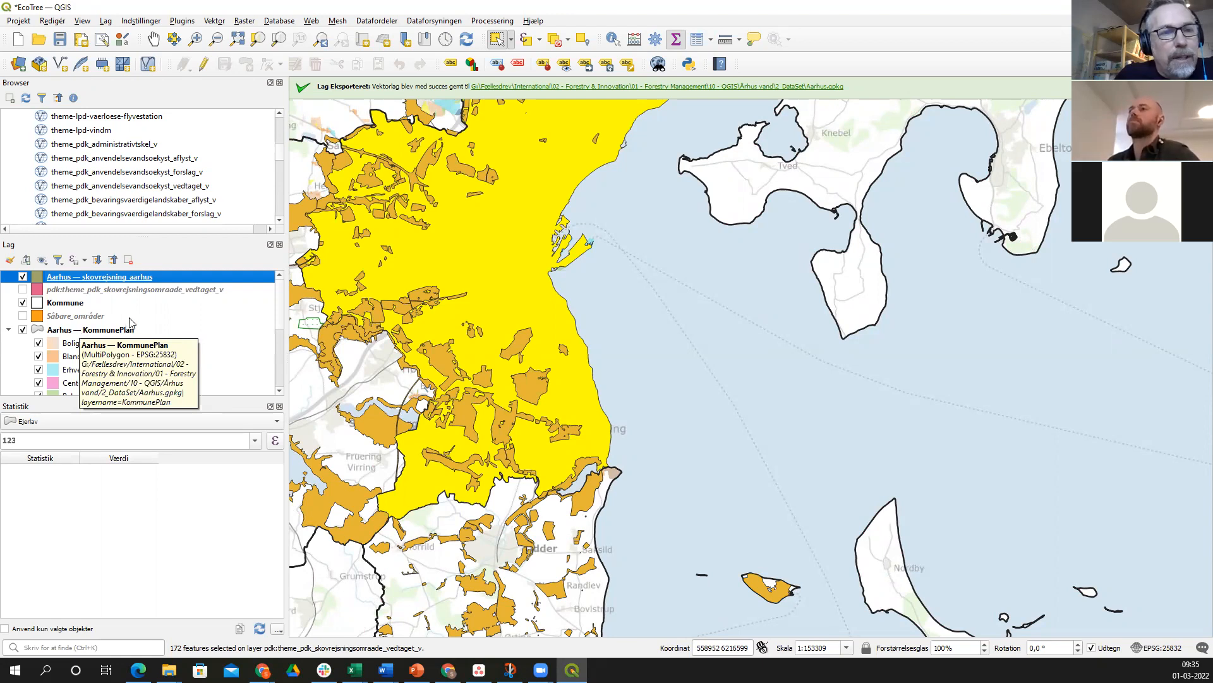
pyautogui.rightClick(66, 290)
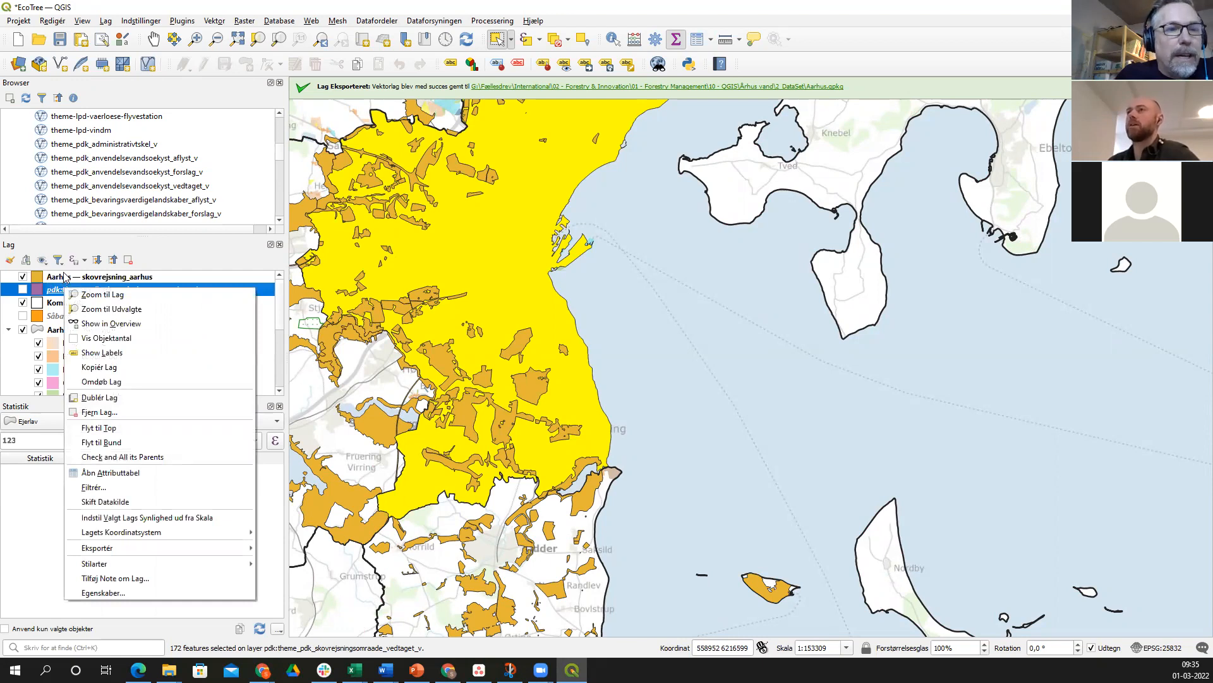
pyautogui.click(67, 279)
pyautogui.click(71, 279)
pyautogui.rightClick(74, 281)
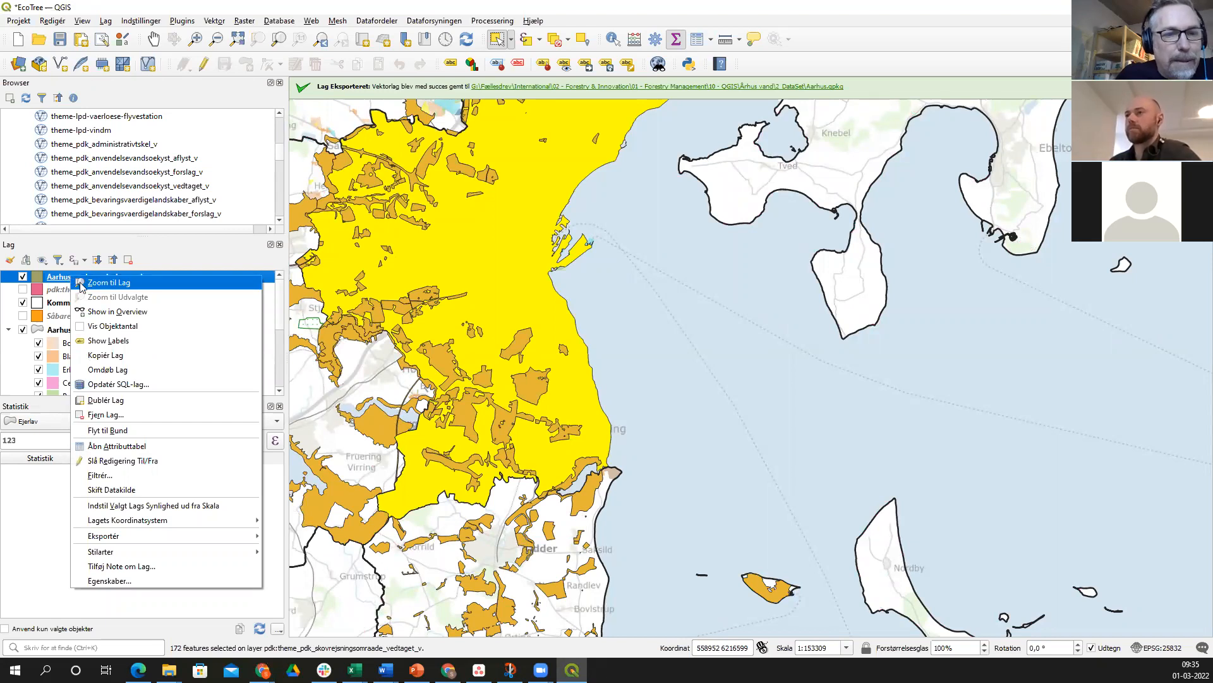
pyautogui.click(156, 446)
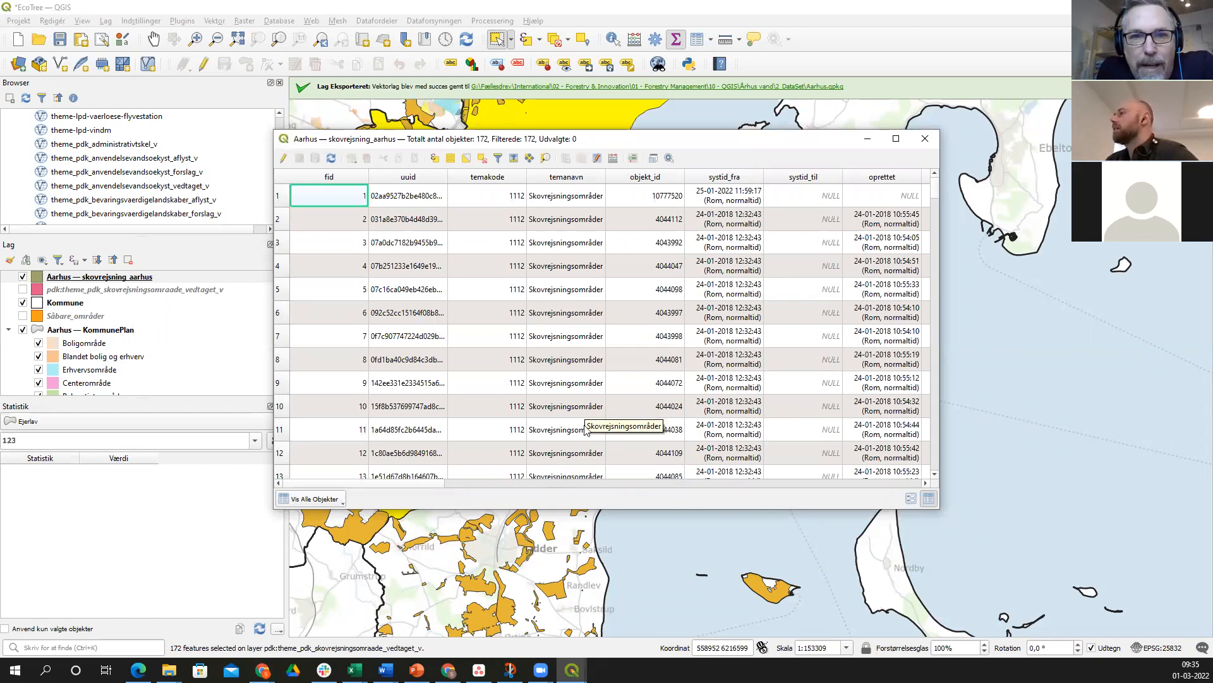
pyautogui.click(529, 485)
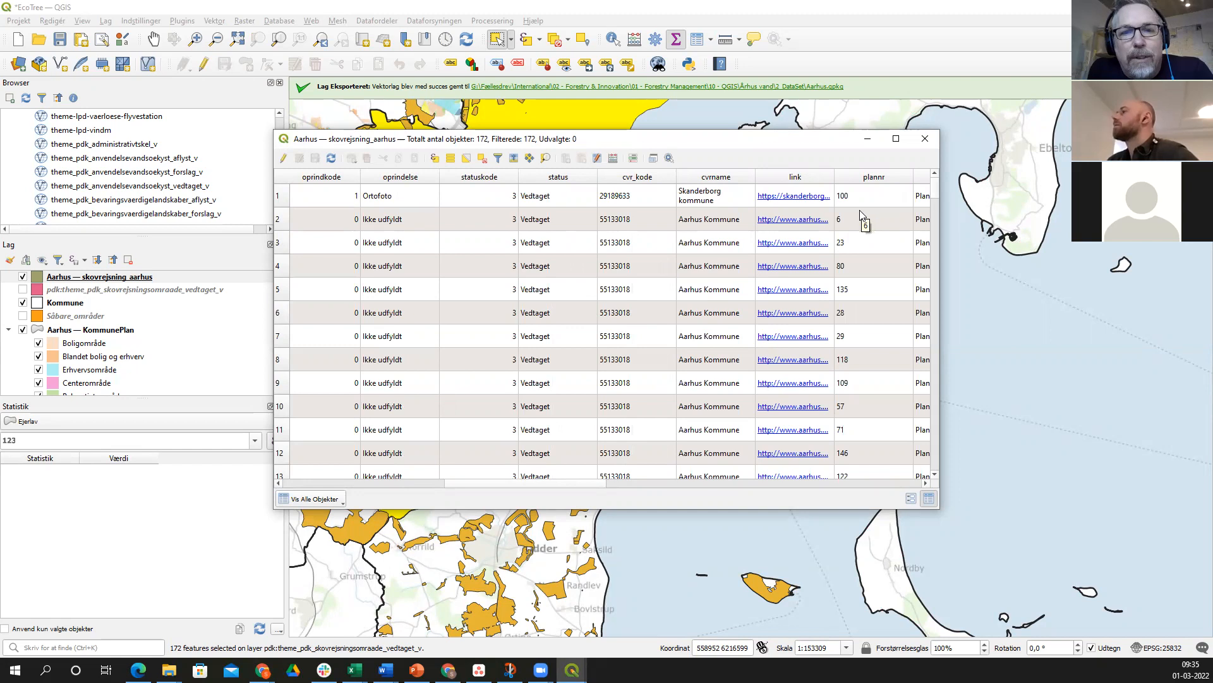
pyautogui.moveTo(596, 483); pyautogui.dragTo(400, 171)
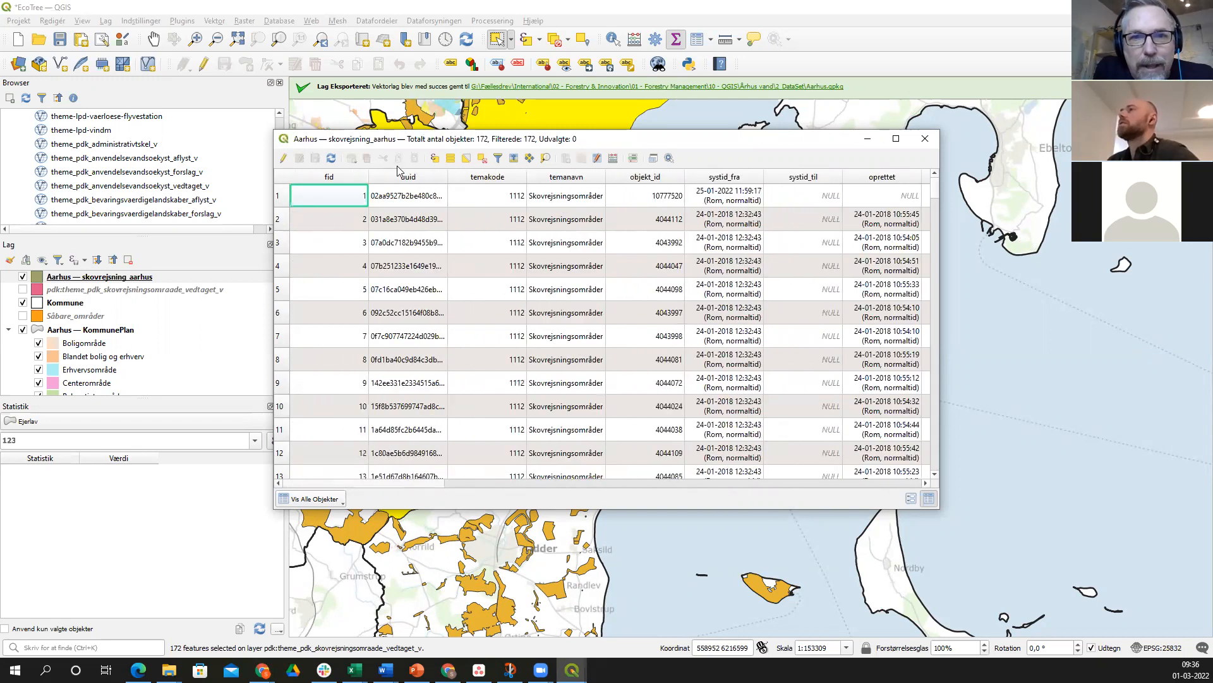
# - Select the record with fid 1 in the attribute table and sort the records by fid in ascending order
pyautogui.click(282, 201)
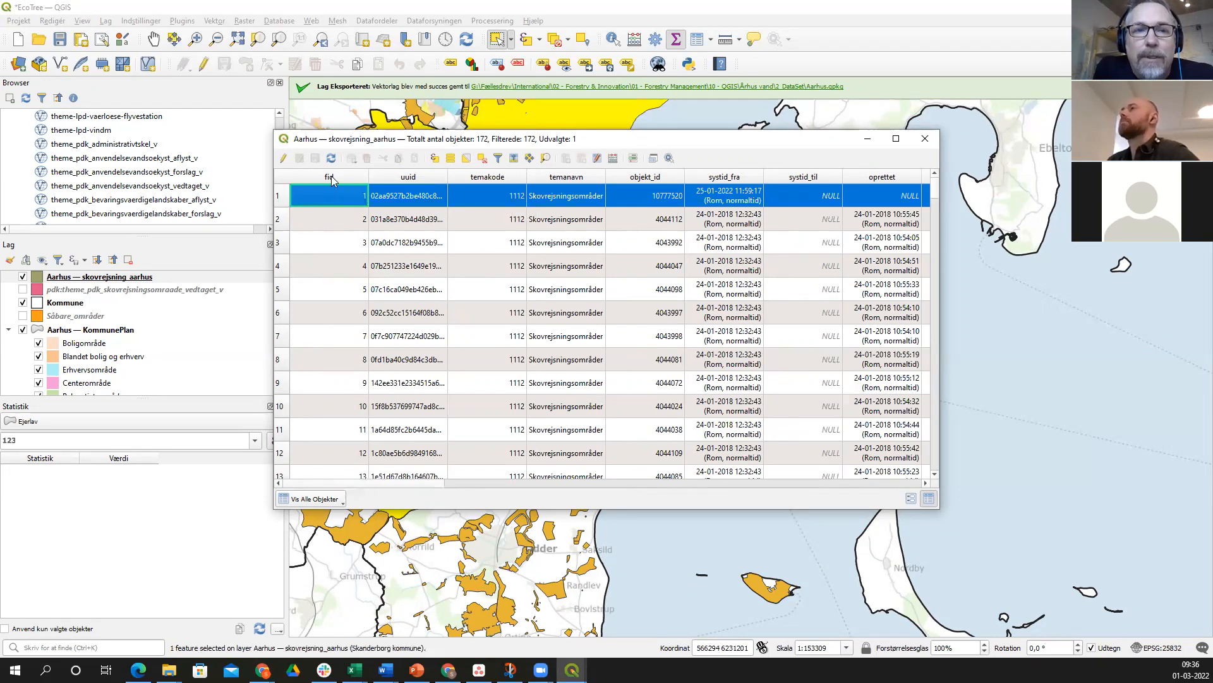
pyautogui.click(364, 179)
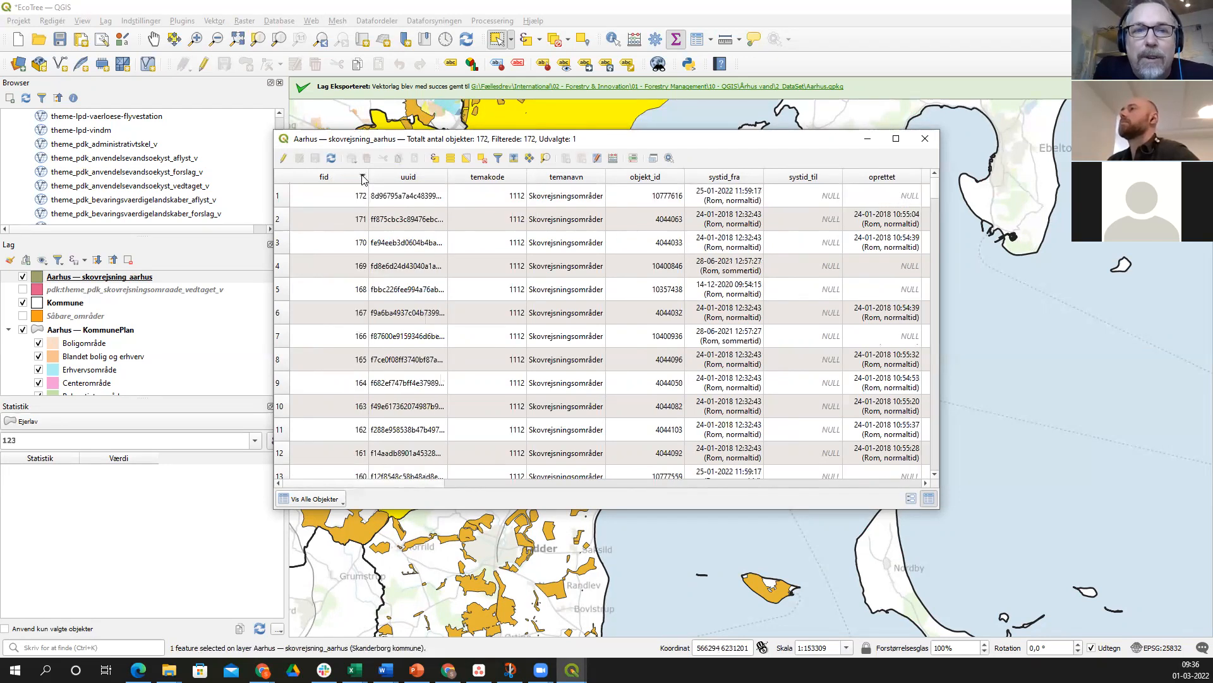
pyautogui.click(363, 180)
pyautogui.click(364, 180)
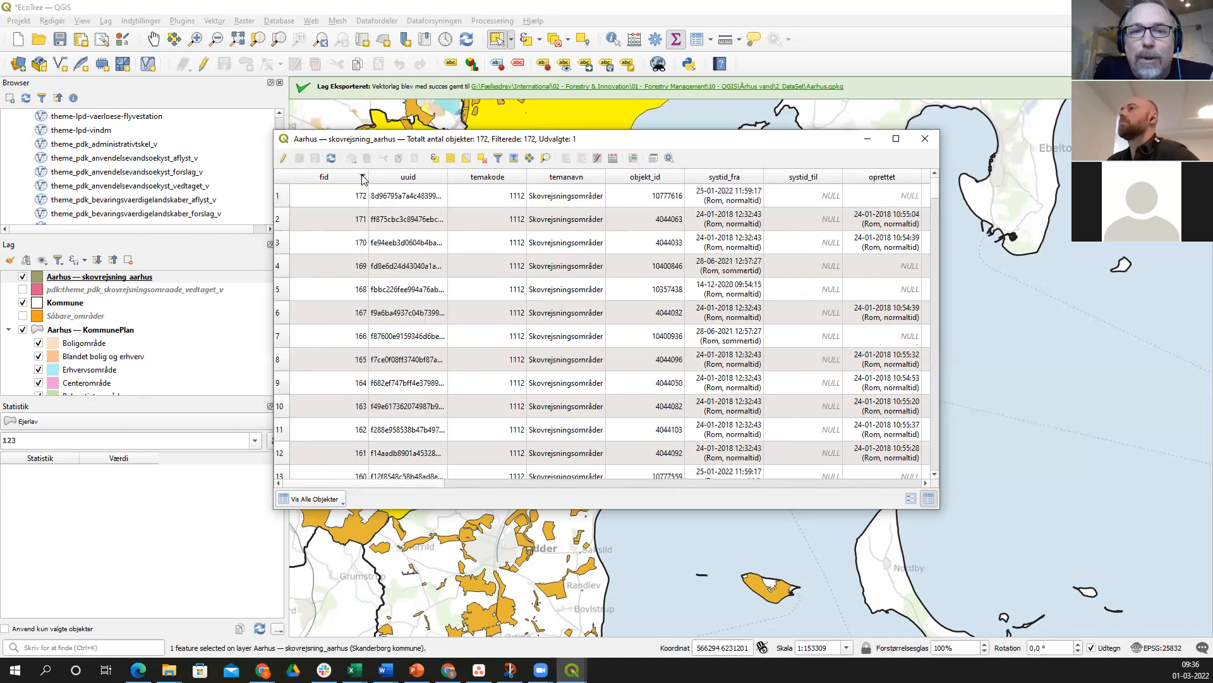
pyautogui.click(364, 179)
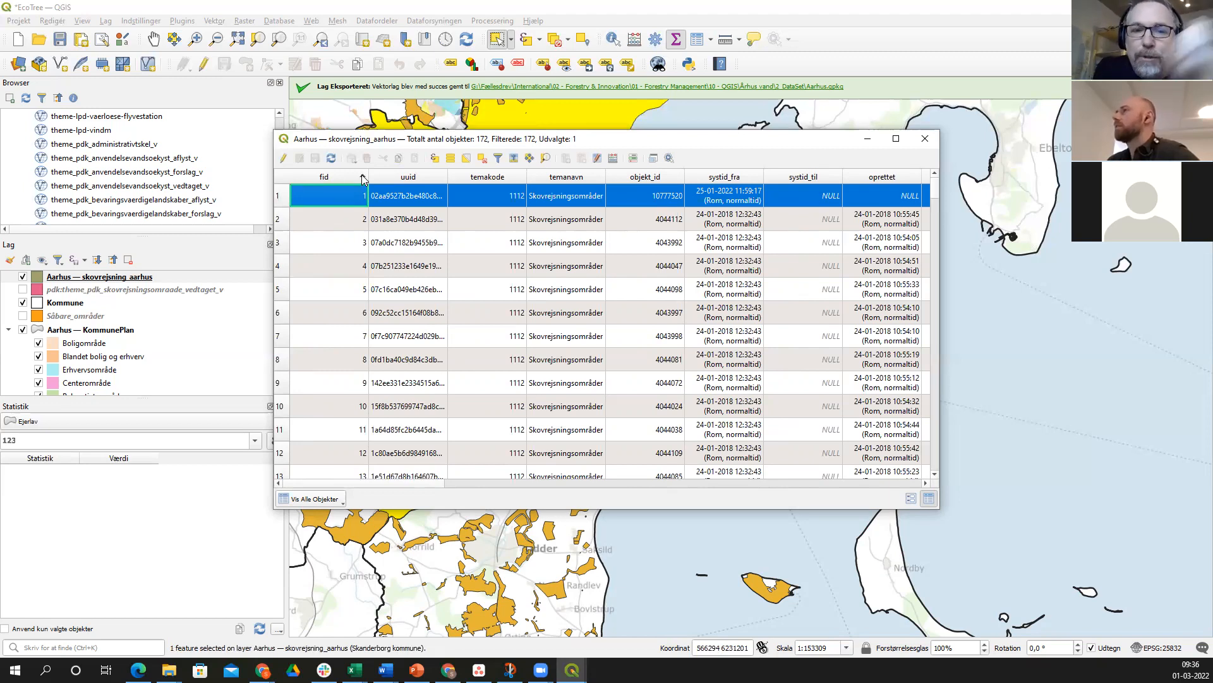
pyautogui.click(363, 179)
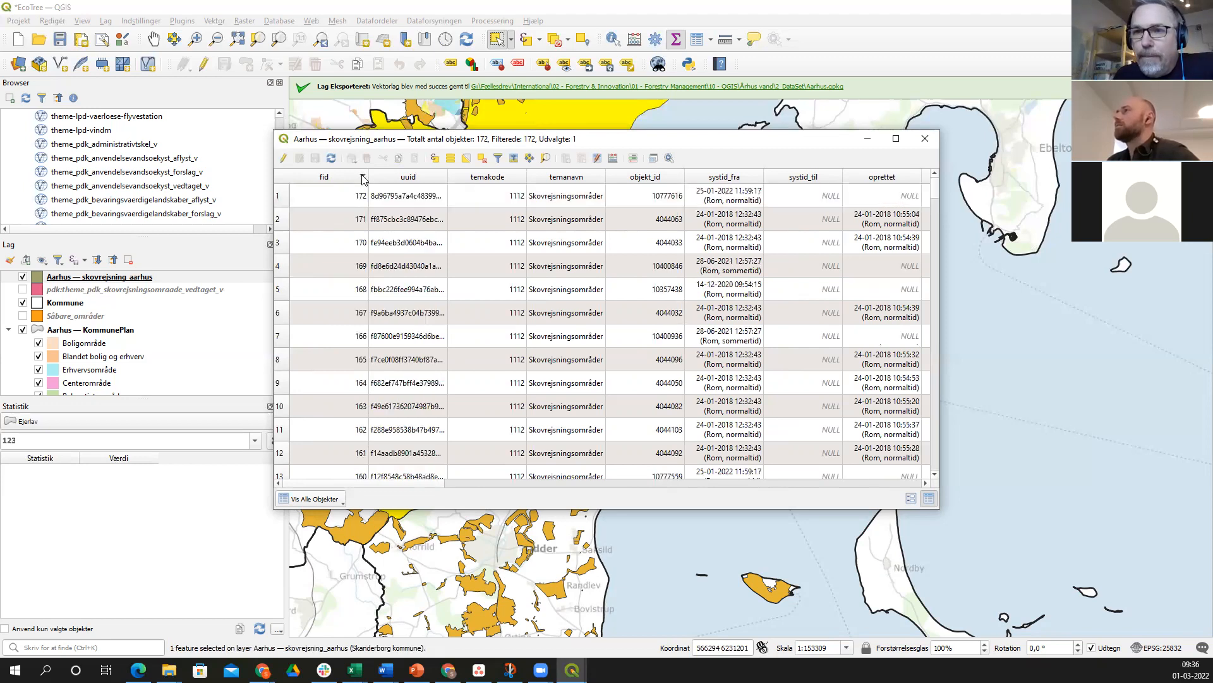
pyautogui.click(363, 179)
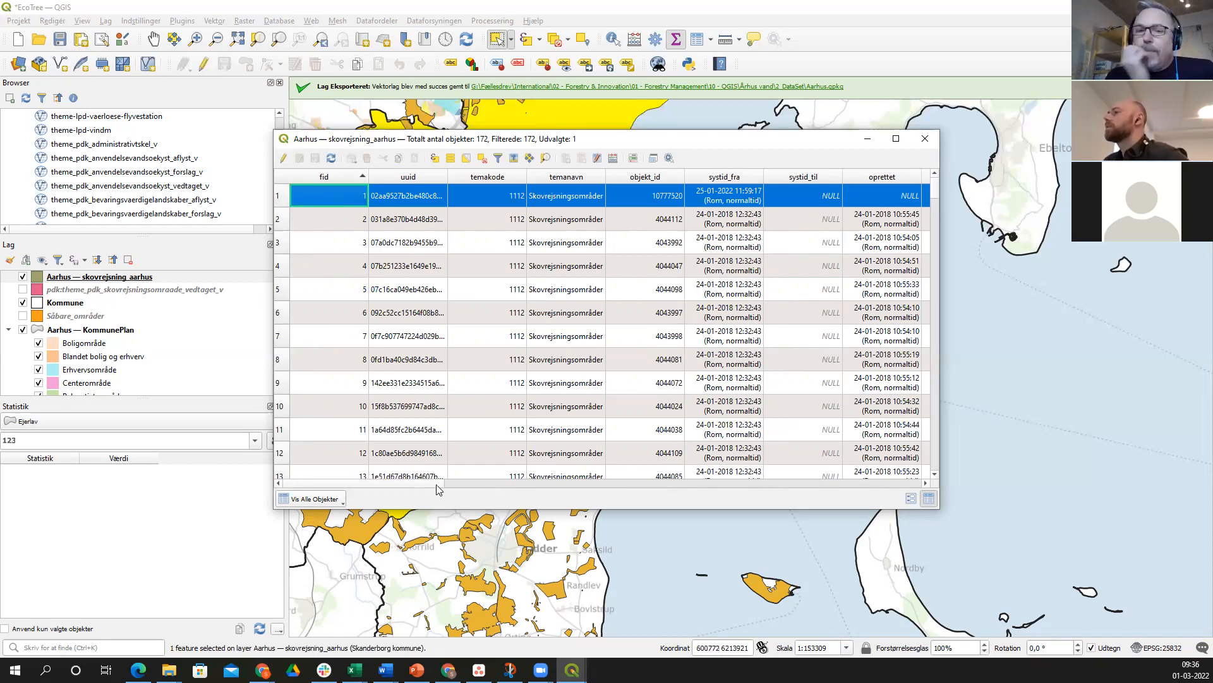
# - Examine the attribute columns through værdi1112 and check the municipality names in cvrname down the records
pyautogui.moveTo(439, 484); pyautogui.dragTo(927, 487)
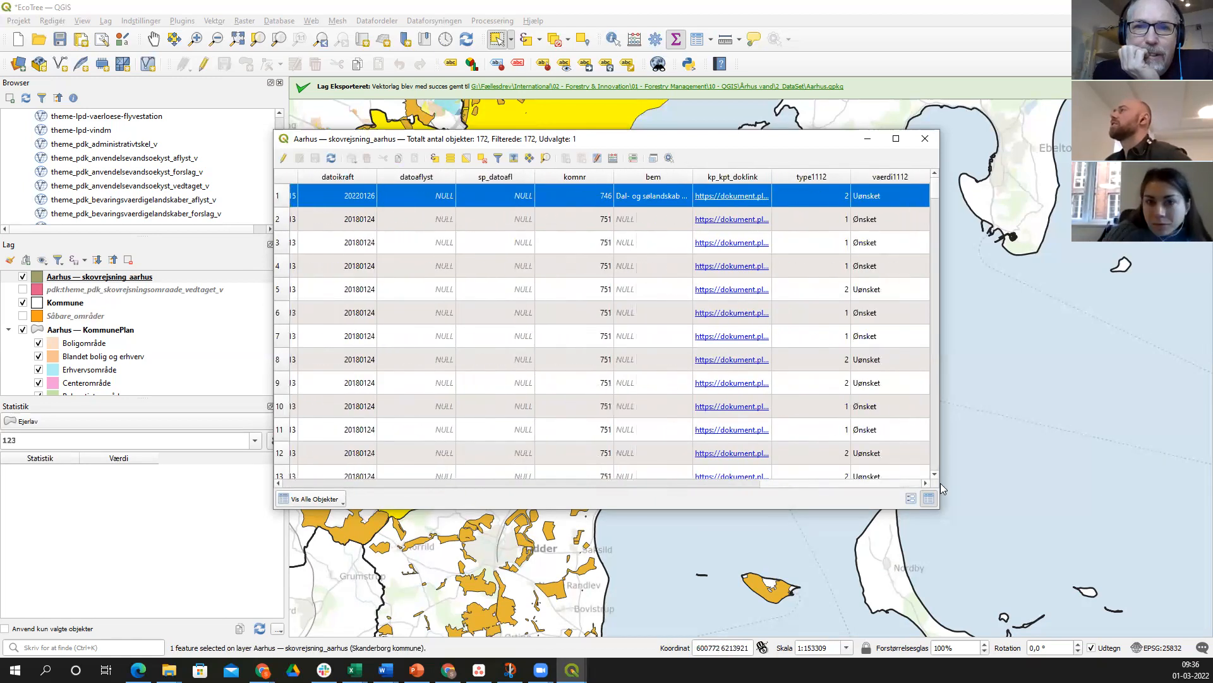
pyautogui.moveTo(940, 483); pyautogui.dragTo(379, 464)
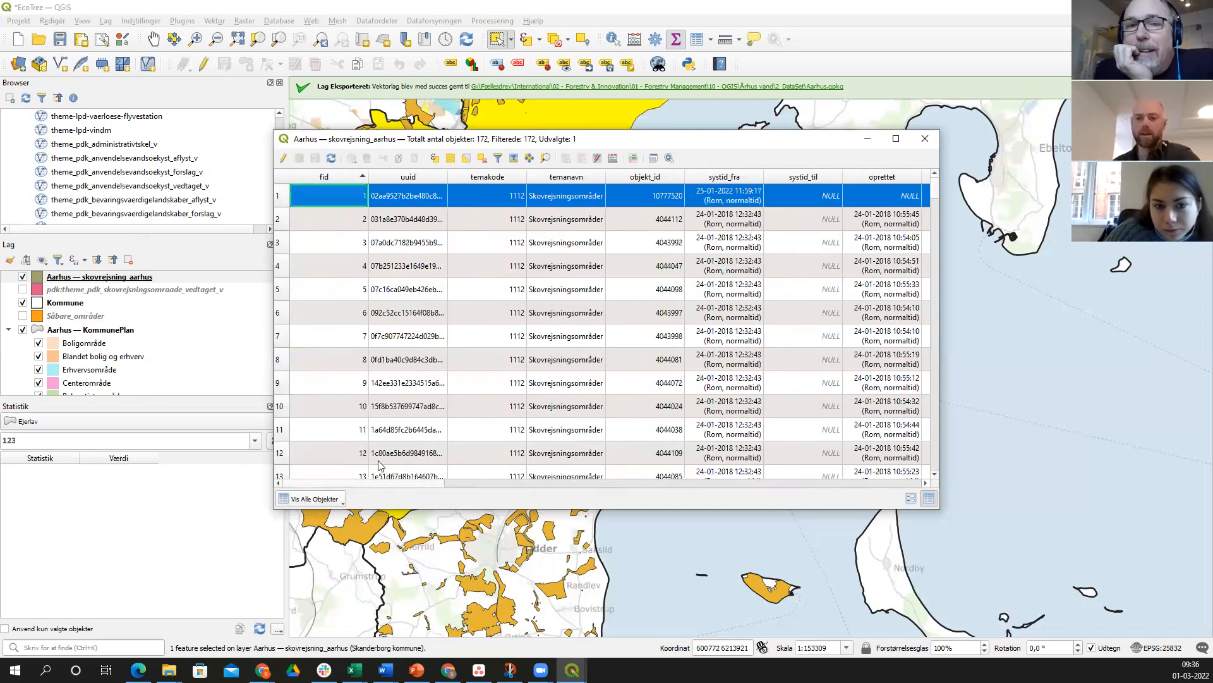
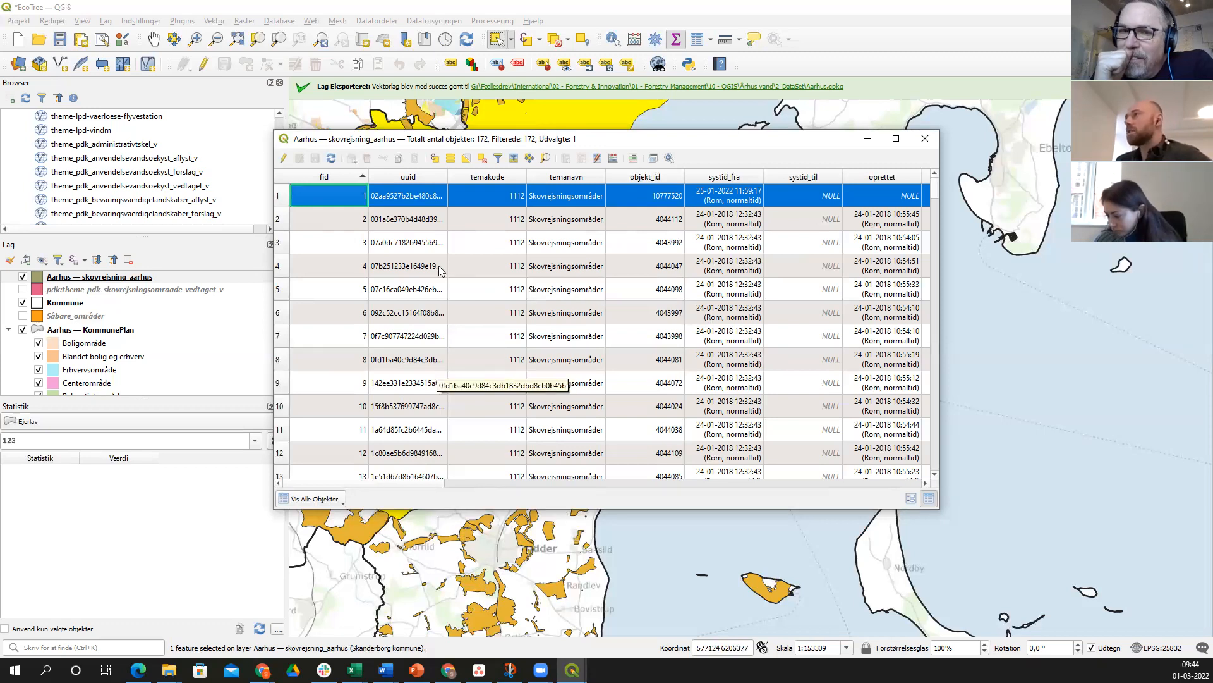
pyautogui.moveTo(420, 484); pyautogui.dragTo(565, 489)
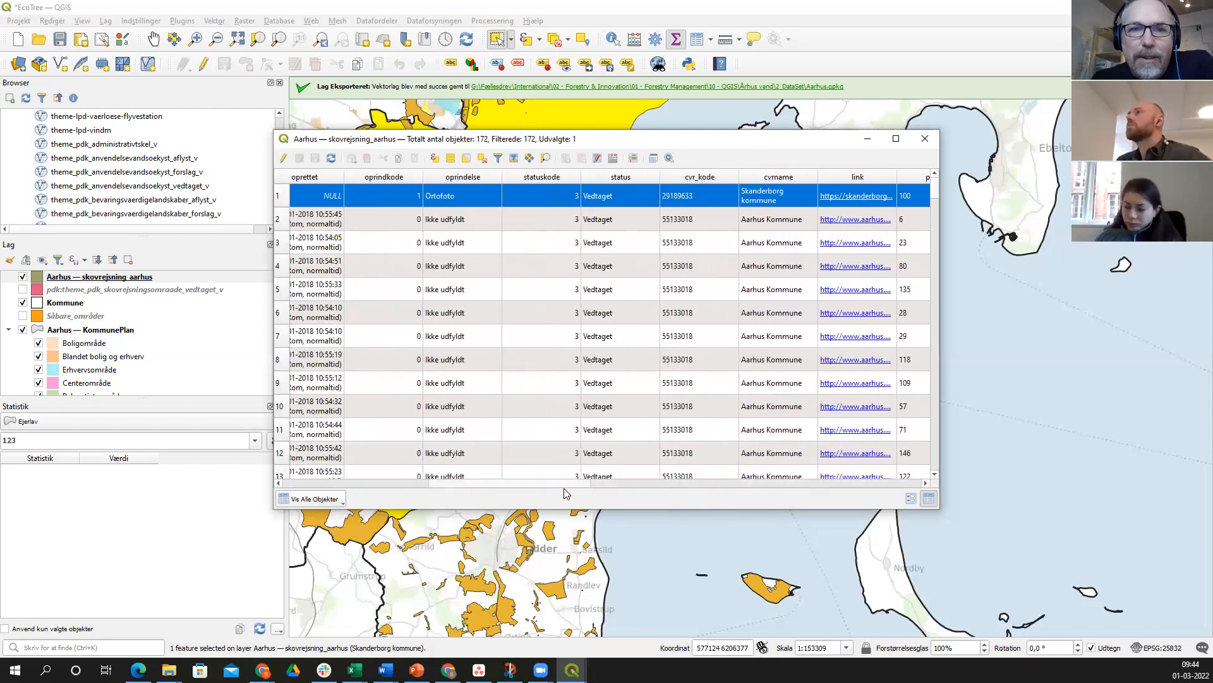
pyautogui.scroll(-7, 536, 323)
pyautogui.scroll(-20, 535, 323)
pyautogui.scroll(-15, 536, 325)
pyautogui.scroll(3, 534, 325)
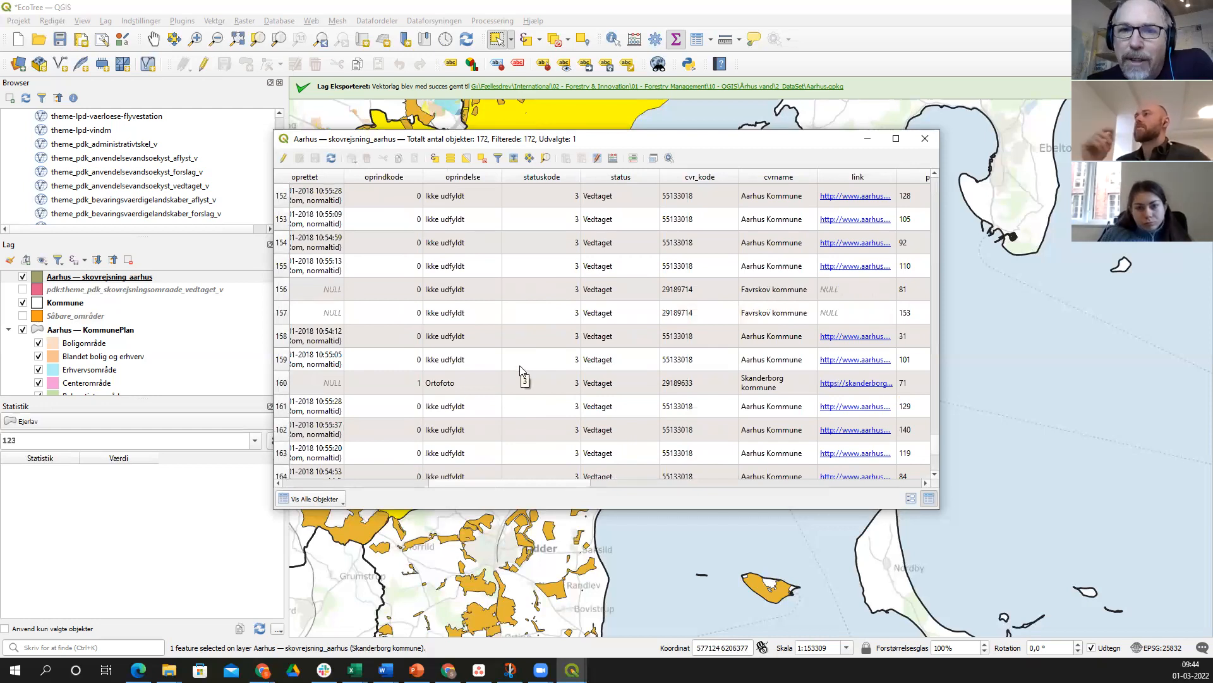
# - Sort the skovrejsning_aarhus attribute table by statuskode and close the table
pyautogui.click(554, 196)
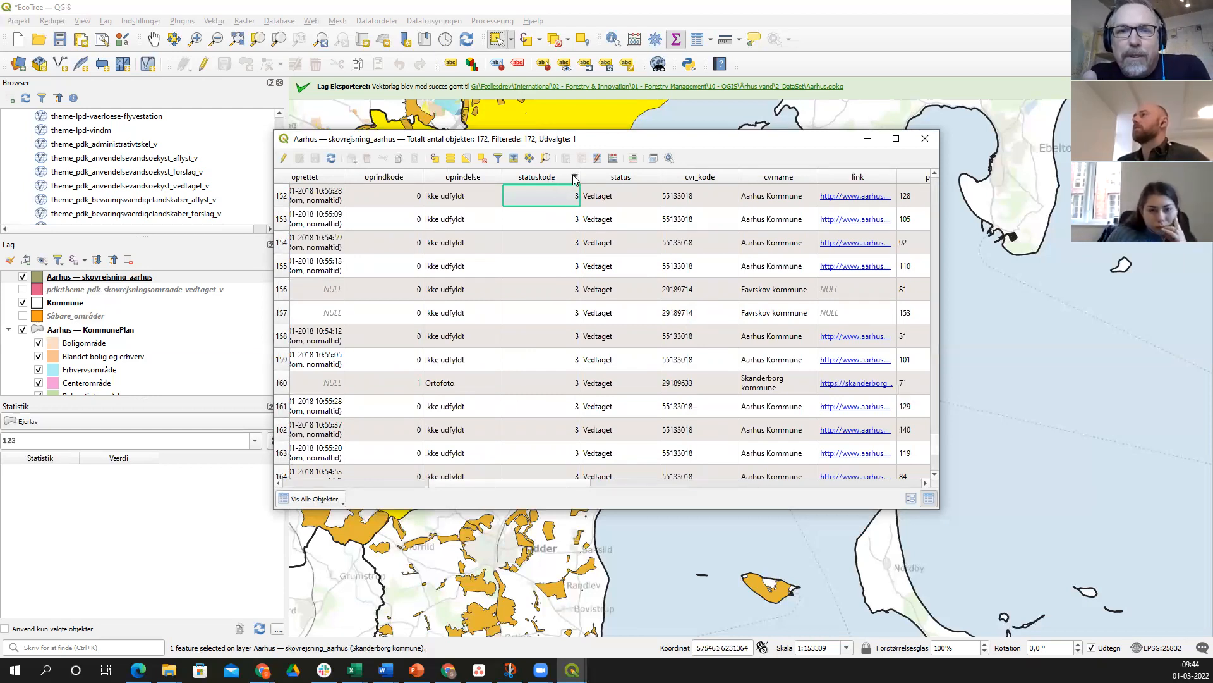
pyautogui.click(574, 180)
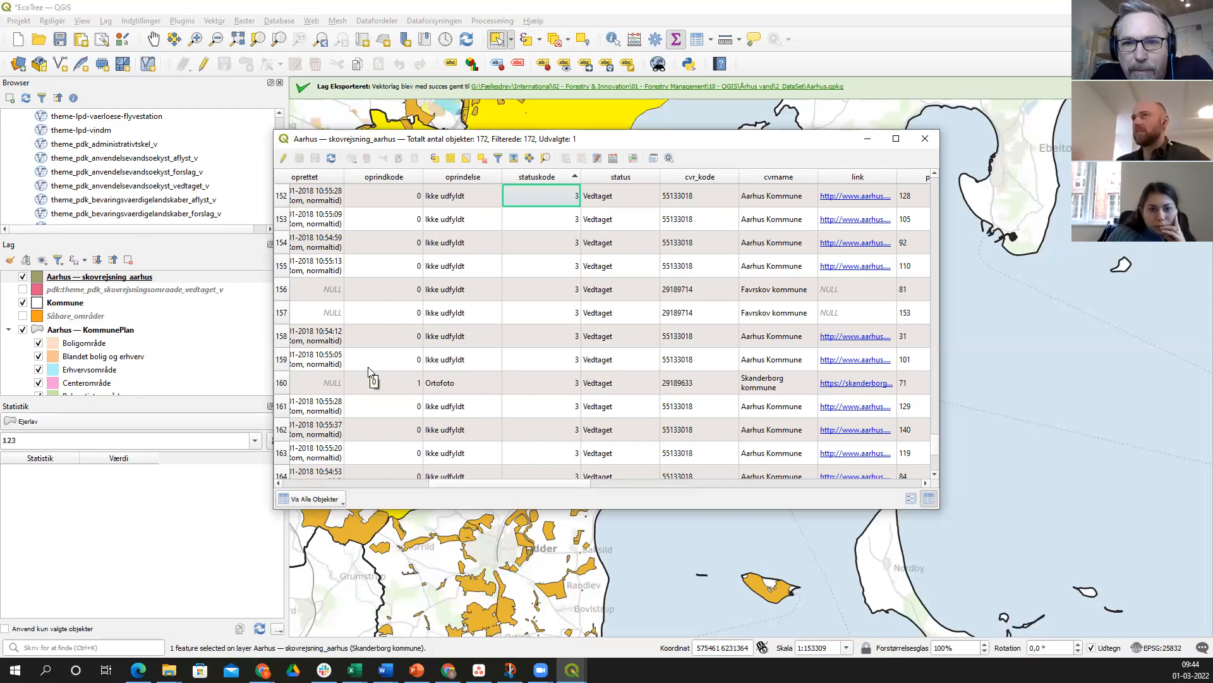
pyautogui.click(925, 139)
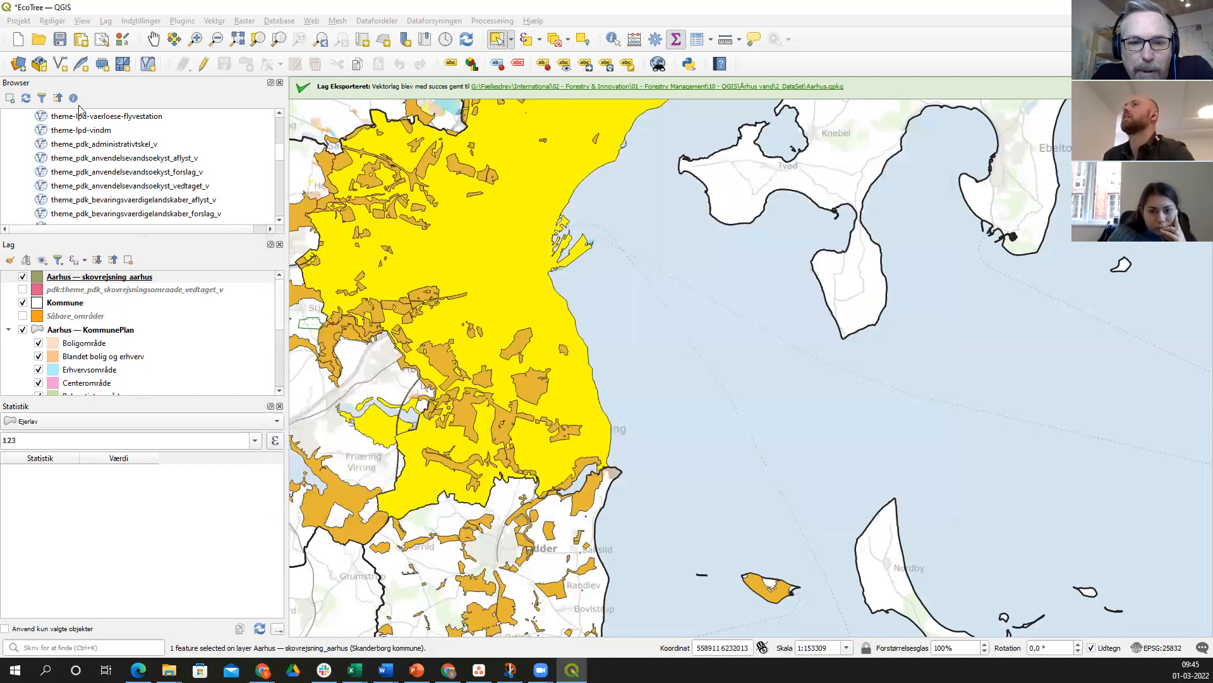
# - Open the Århus vand GIS2 project in a separate QGIS window, keeping EcoTree open, and maximize the new window
pyautogui.click(38, 42)
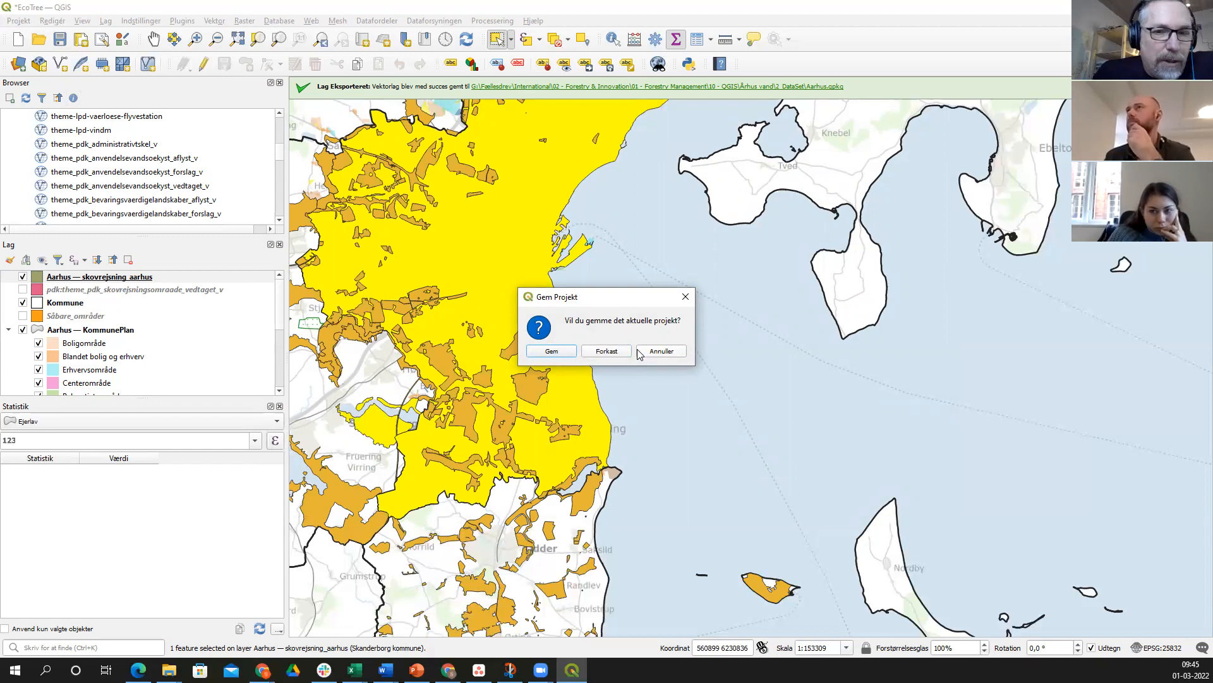
pyautogui.click(686, 297)
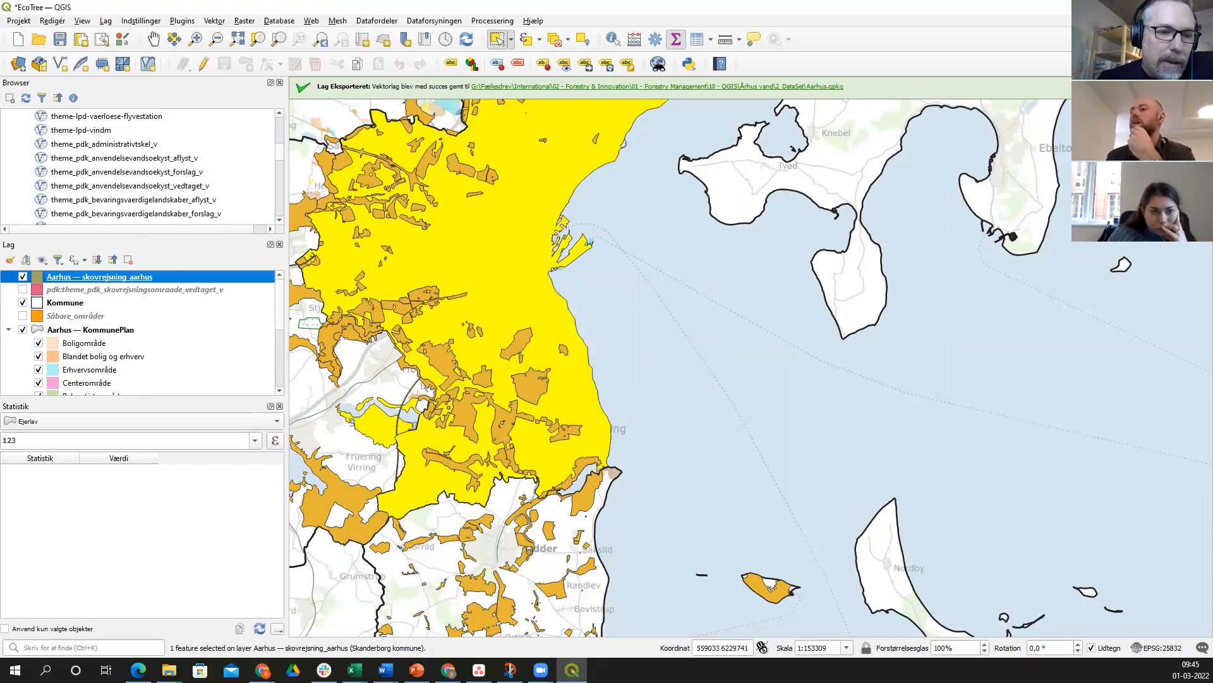
pyautogui.click(169, 670)
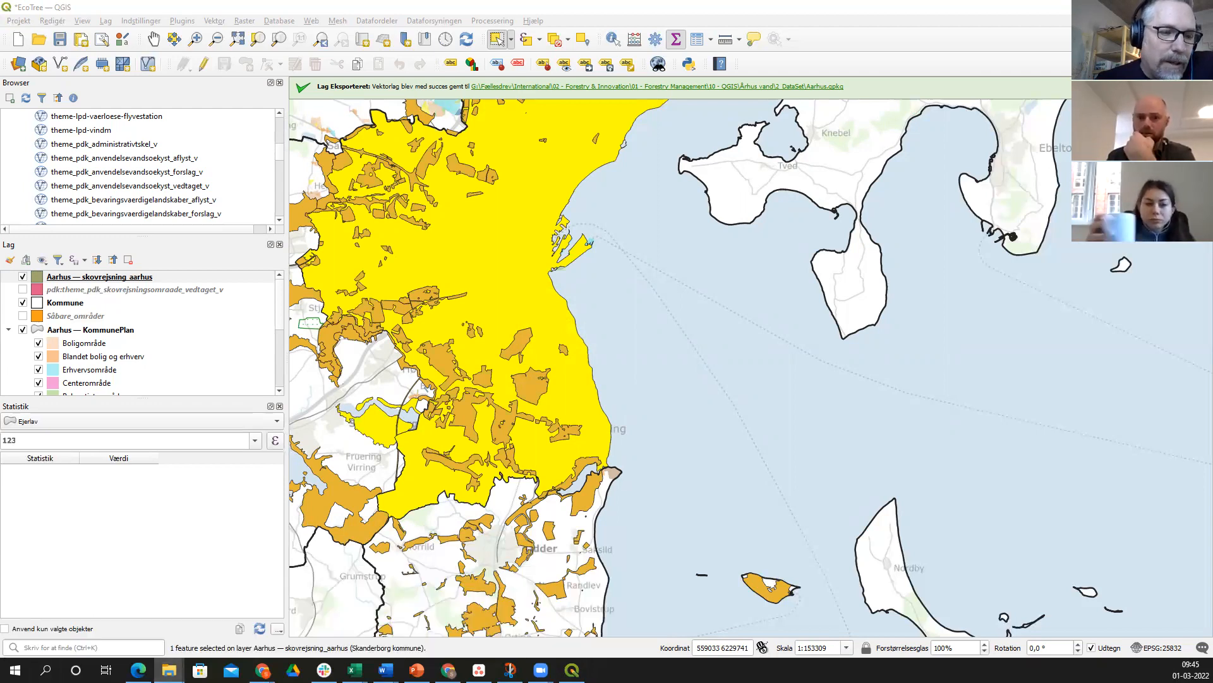
pyautogui.press('super+Down')
pyautogui.press('super+Down')
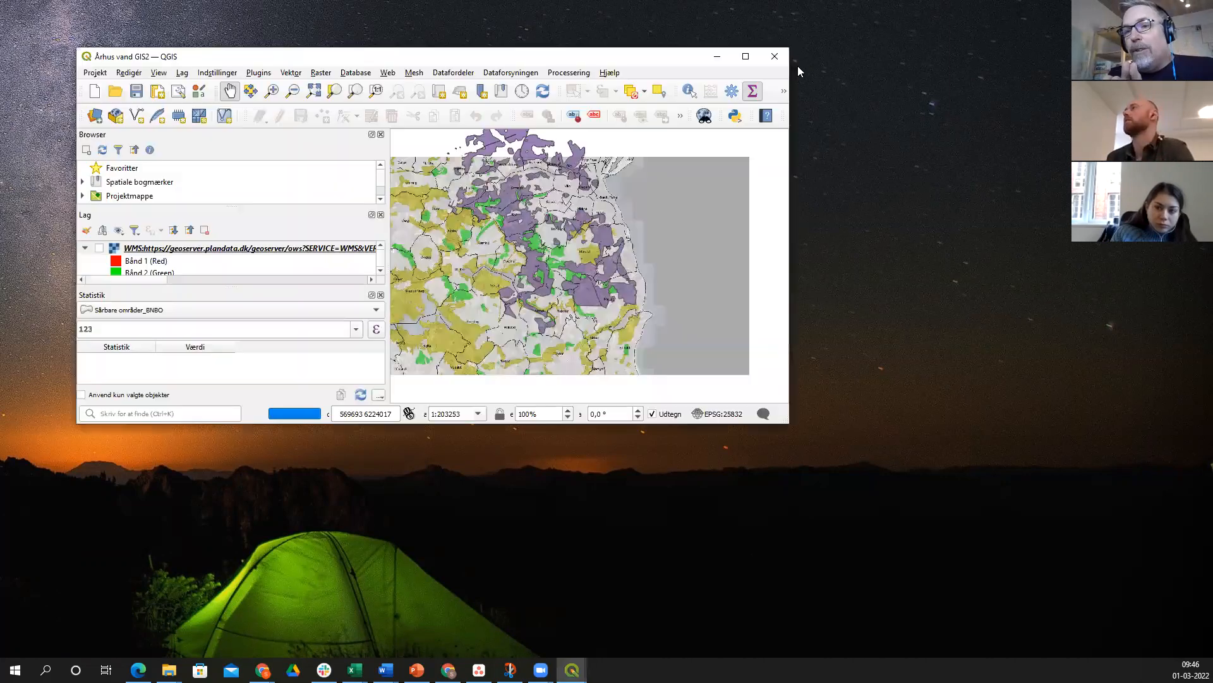
pyautogui.click(748, 57)
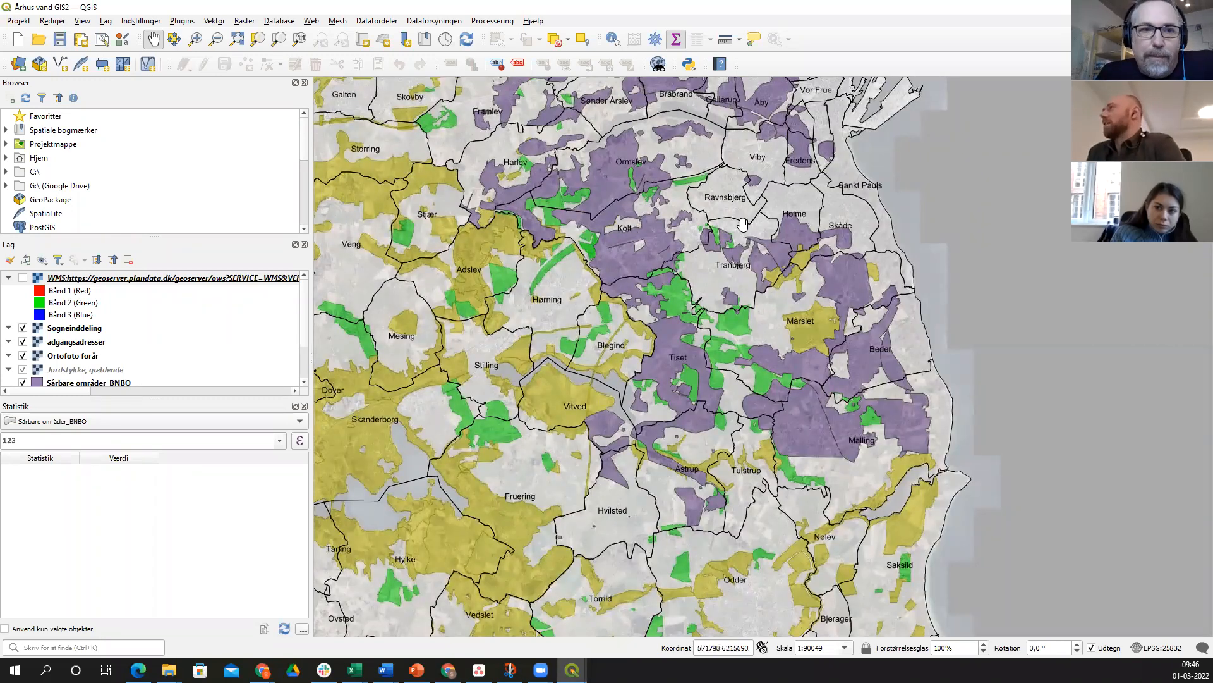
# - Hide the Sogneinddeling layer and look over the remaining layers around Aarhus
pyautogui.scroll(-1, 689, 321)
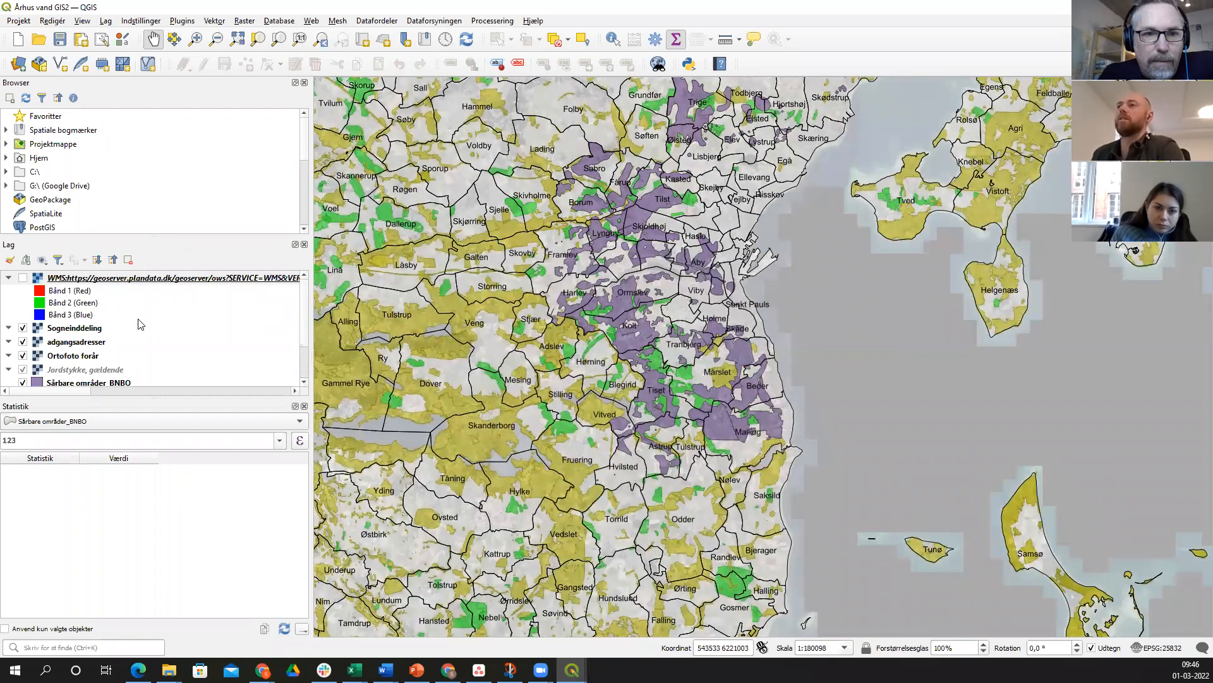
pyautogui.click(23, 328)
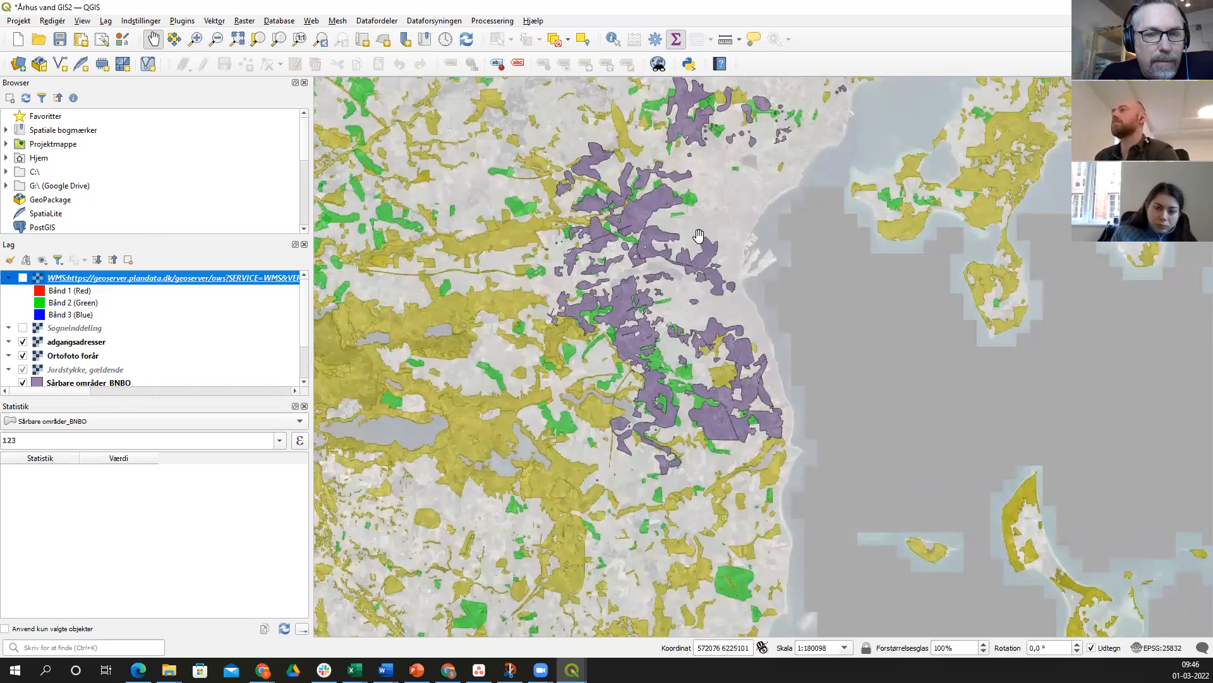
pyautogui.moveTo(690, 310); pyautogui.dragTo(677, 402)
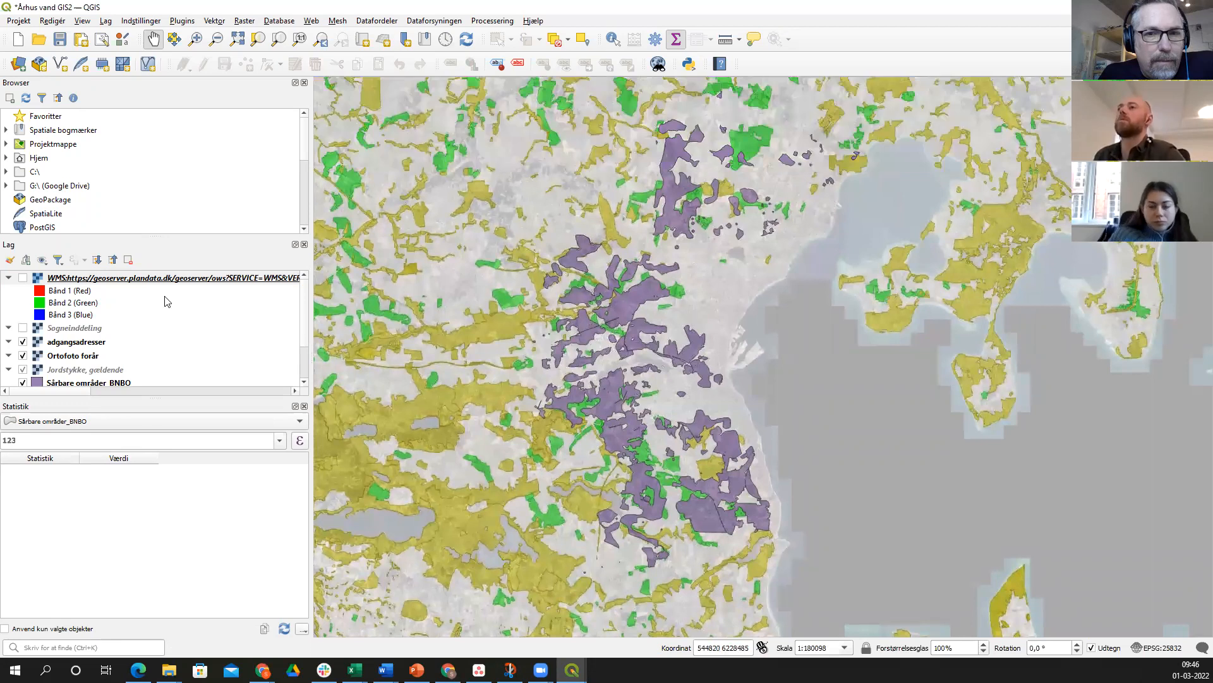
pyautogui.scroll(-1, 168, 301)
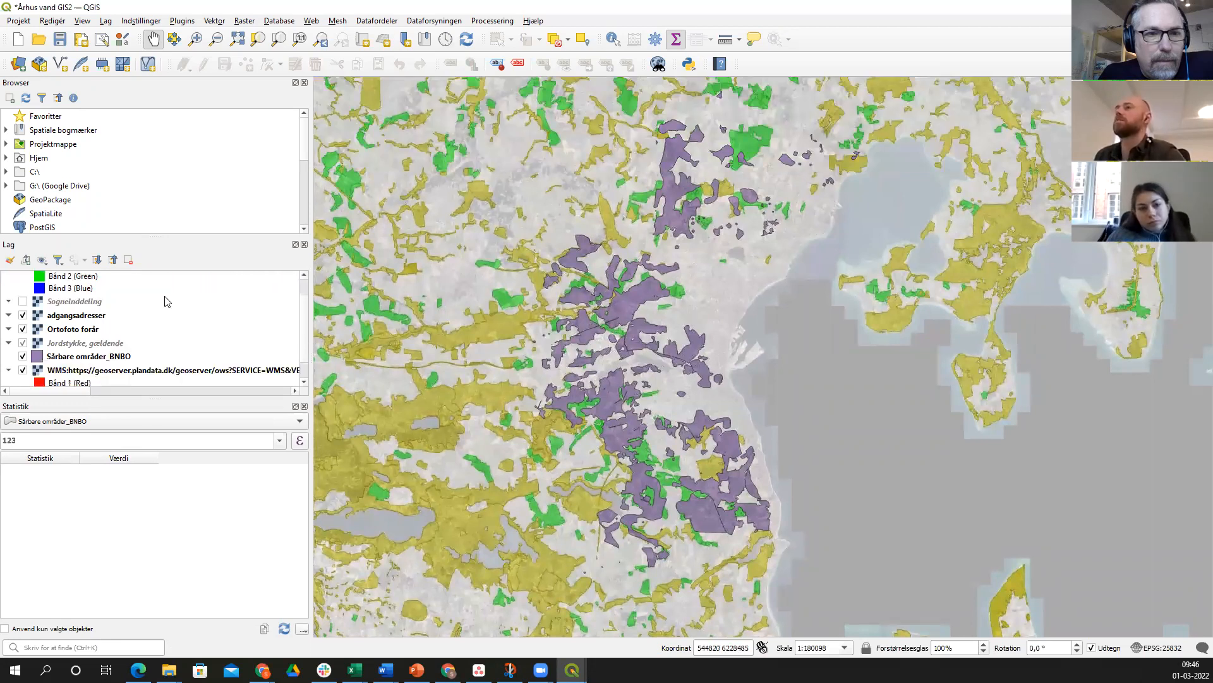
pyautogui.scroll(1, 167, 301)
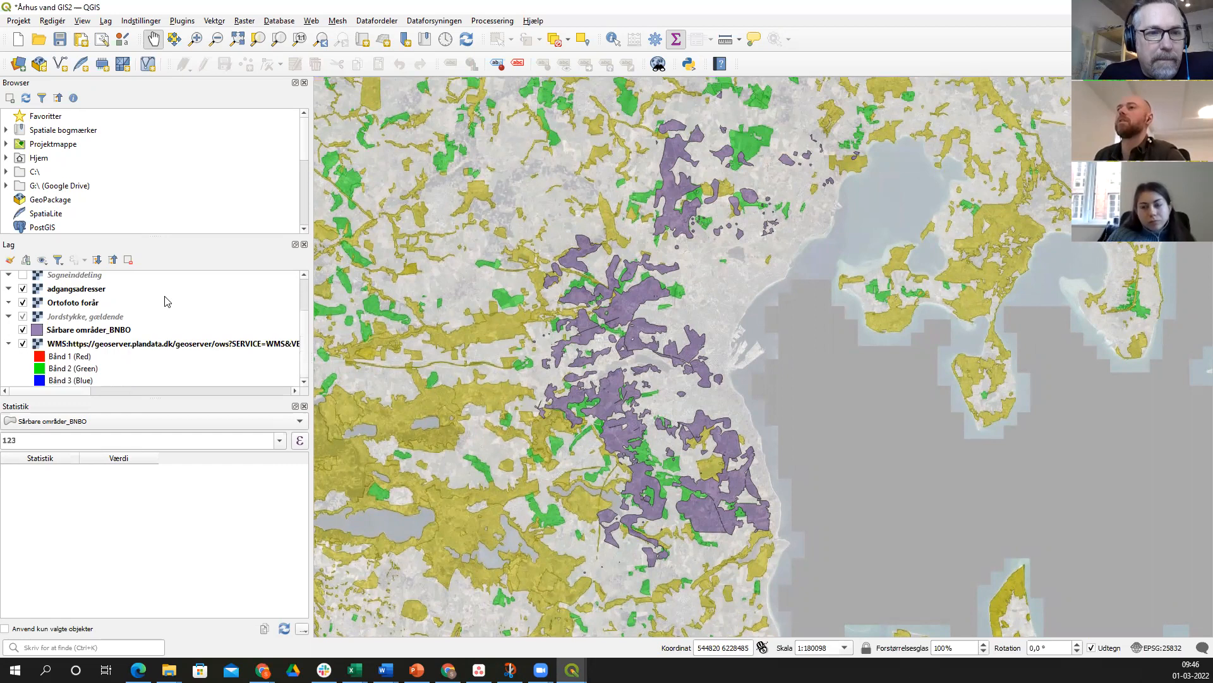
# - Add the Kommuneinddeling administrative boundaries from Dataforsyningen to the map
pyautogui.click(434, 22)
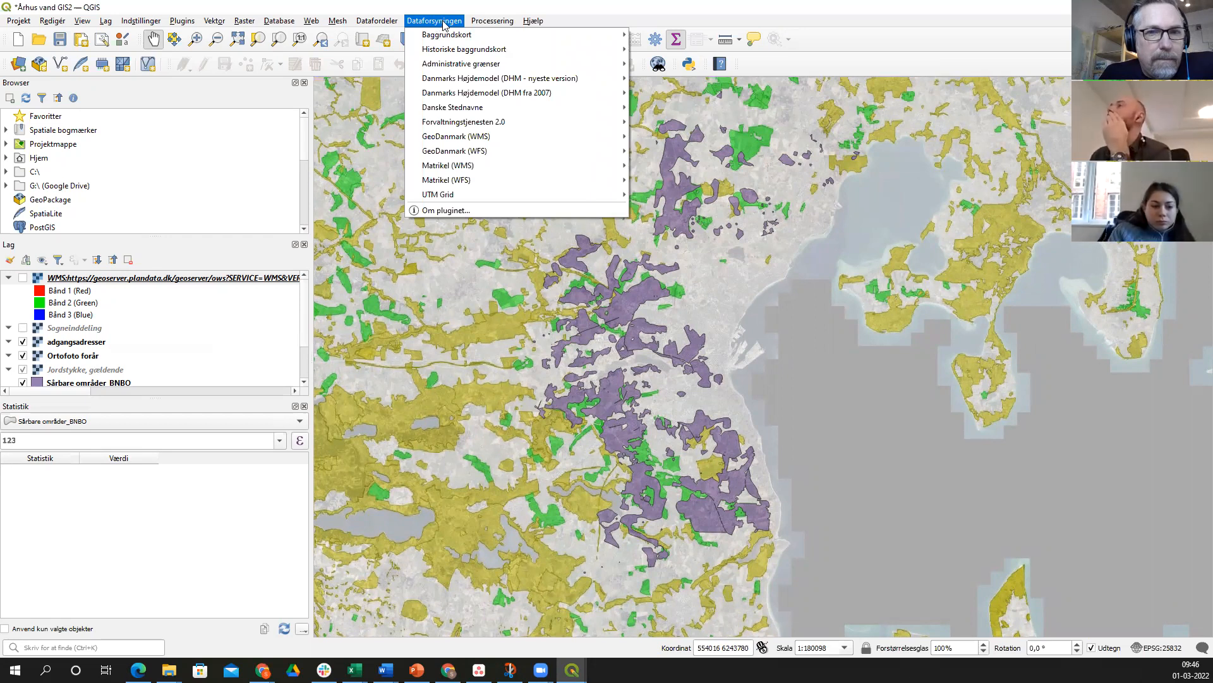
pyautogui.moveTo(541, 63)
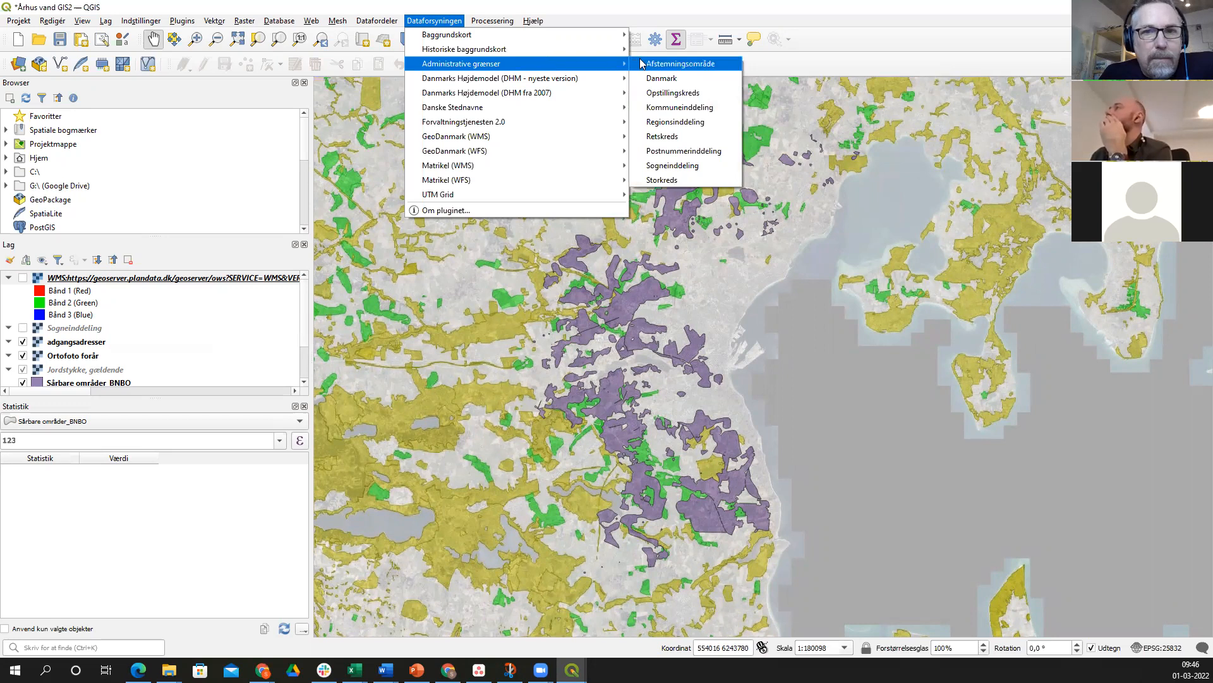
pyautogui.click(709, 108)
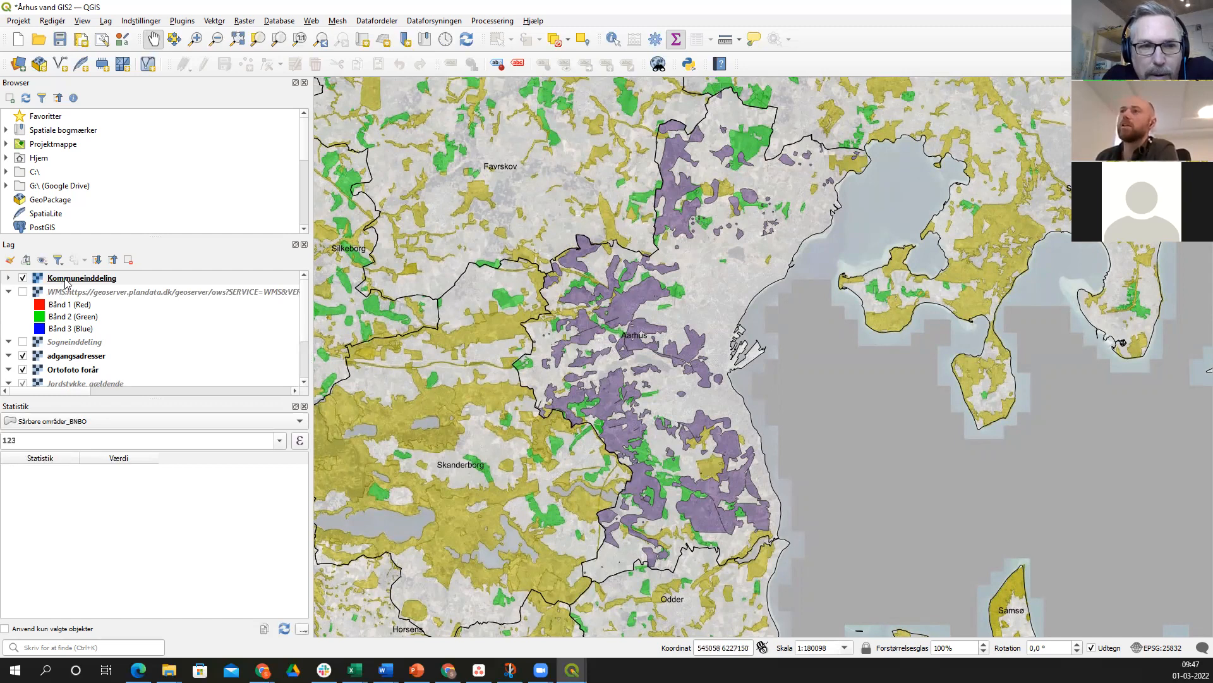
# - Examine the Kommuneinddeling, adgangsadresser and Plandata WMS layers, checking the coloured areas against the Aarhus municipal boundary
pyautogui.click(72, 359)
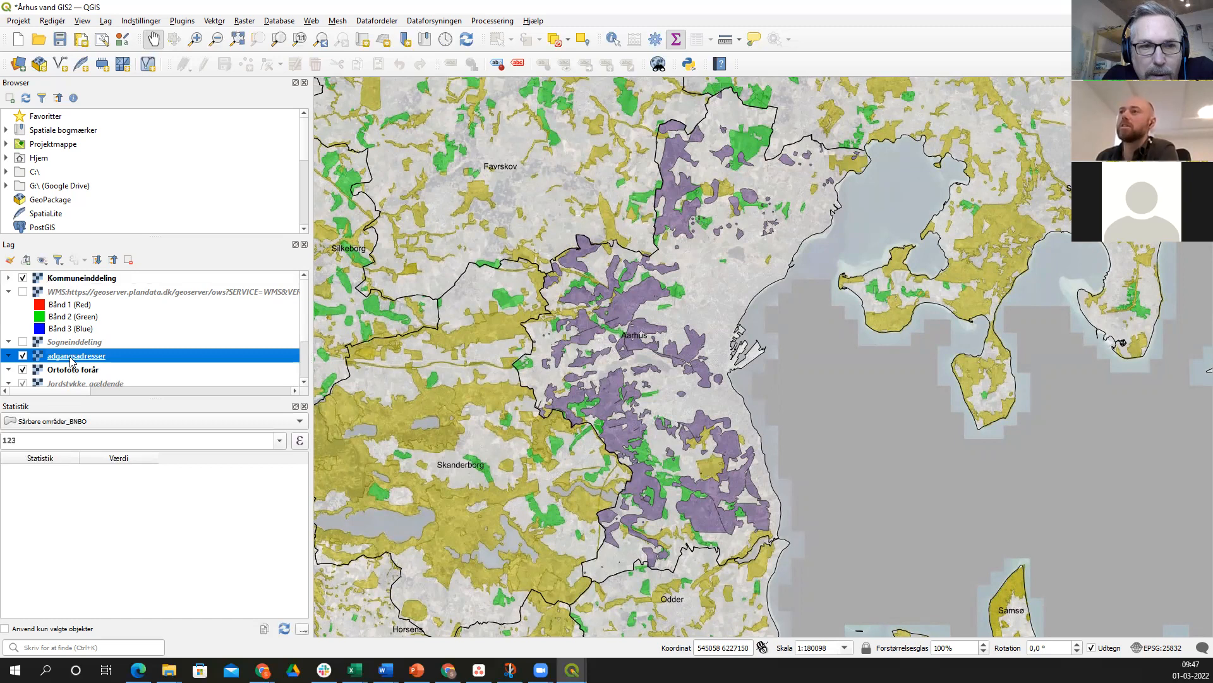
pyautogui.click(89, 282)
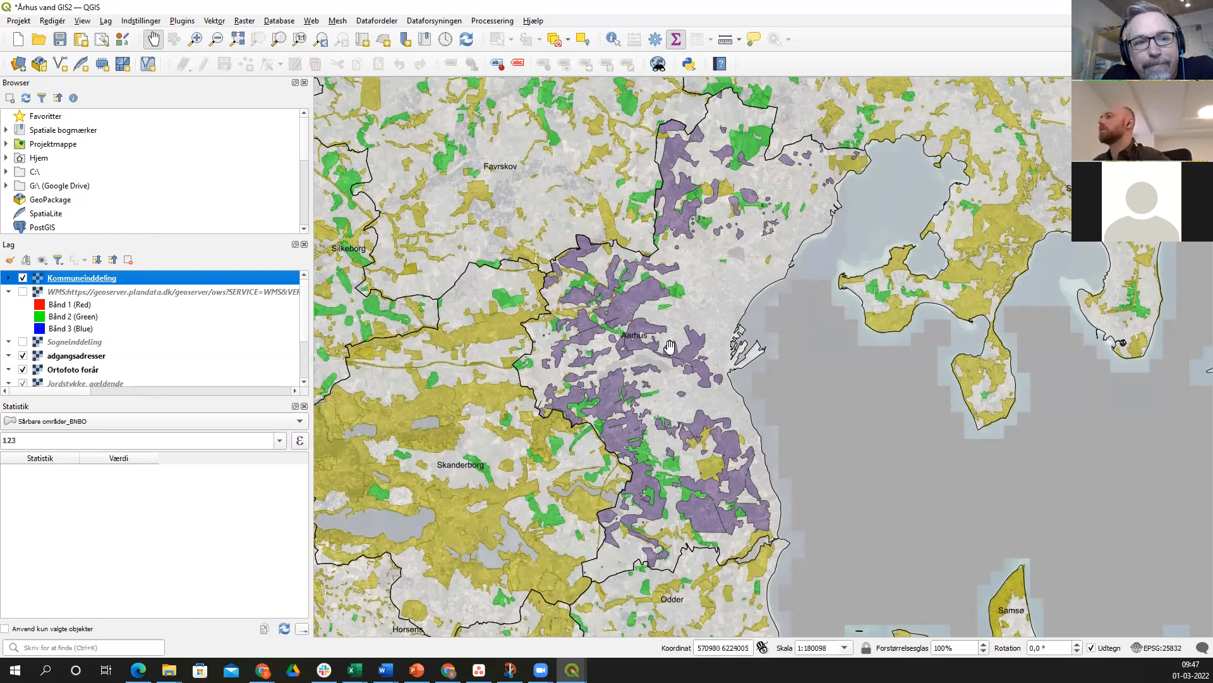
pyautogui.scroll(1, 687, 392)
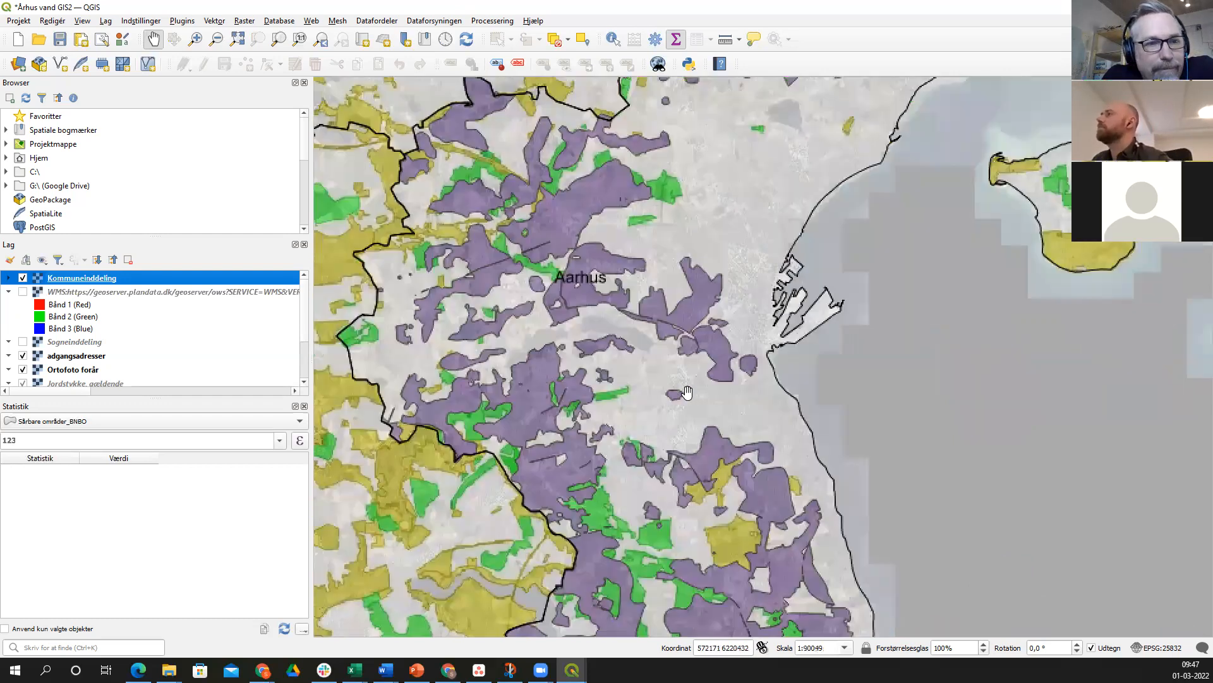
pyautogui.scroll(-1, 686, 392)
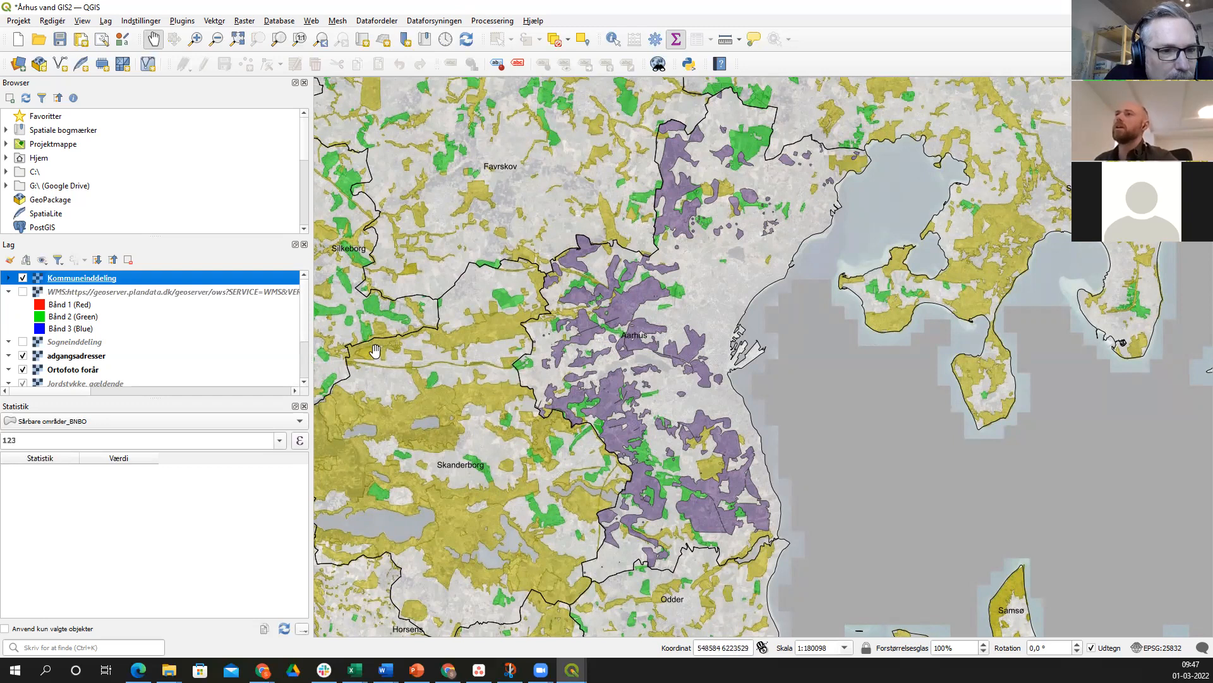
pyautogui.click(93, 294)
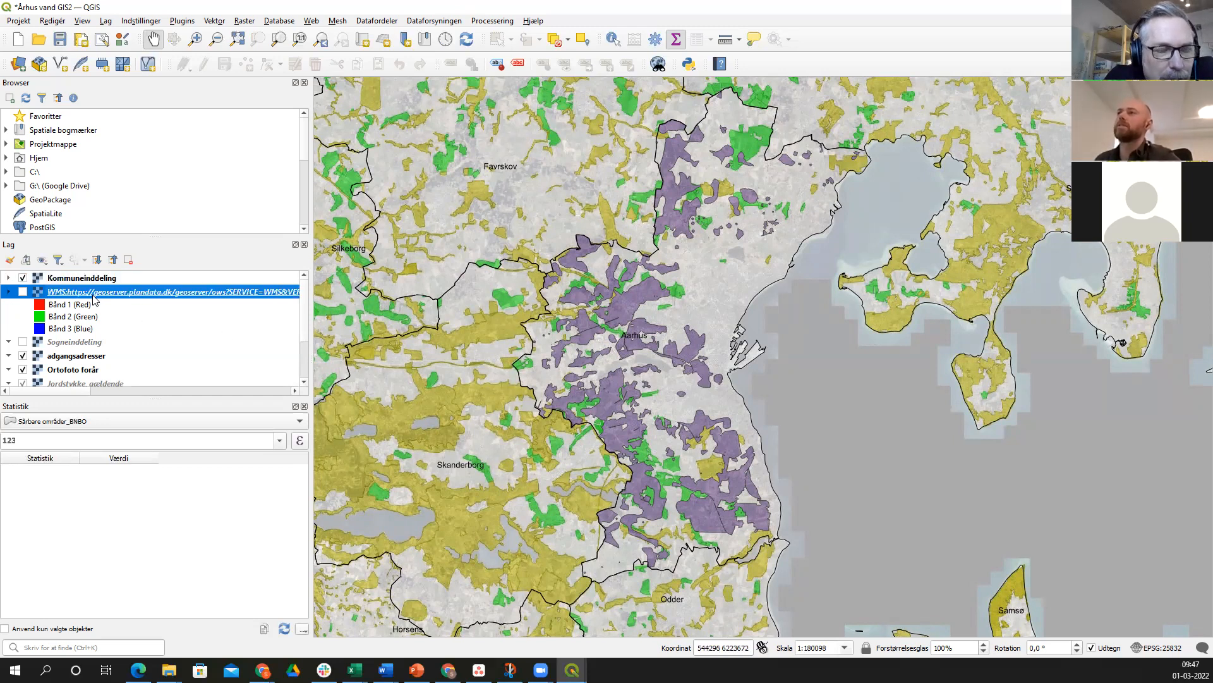
pyautogui.moveTo(94, 299); pyautogui.dragTo(93, 349)
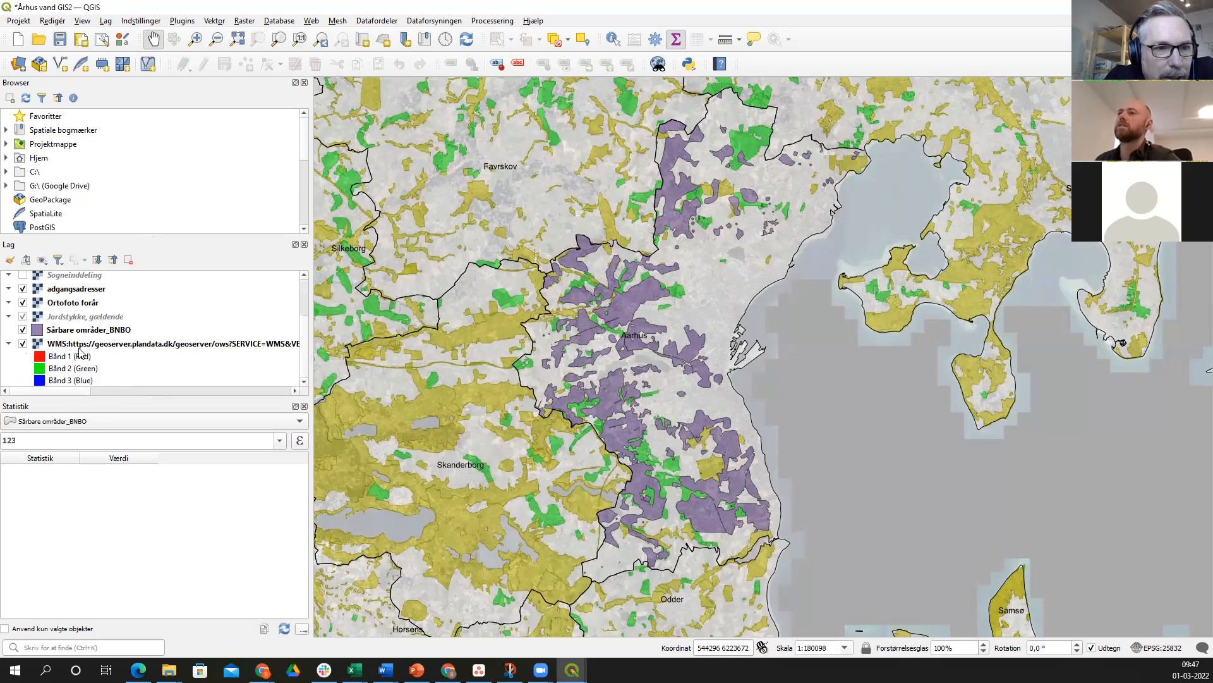
pyautogui.click(117, 349)
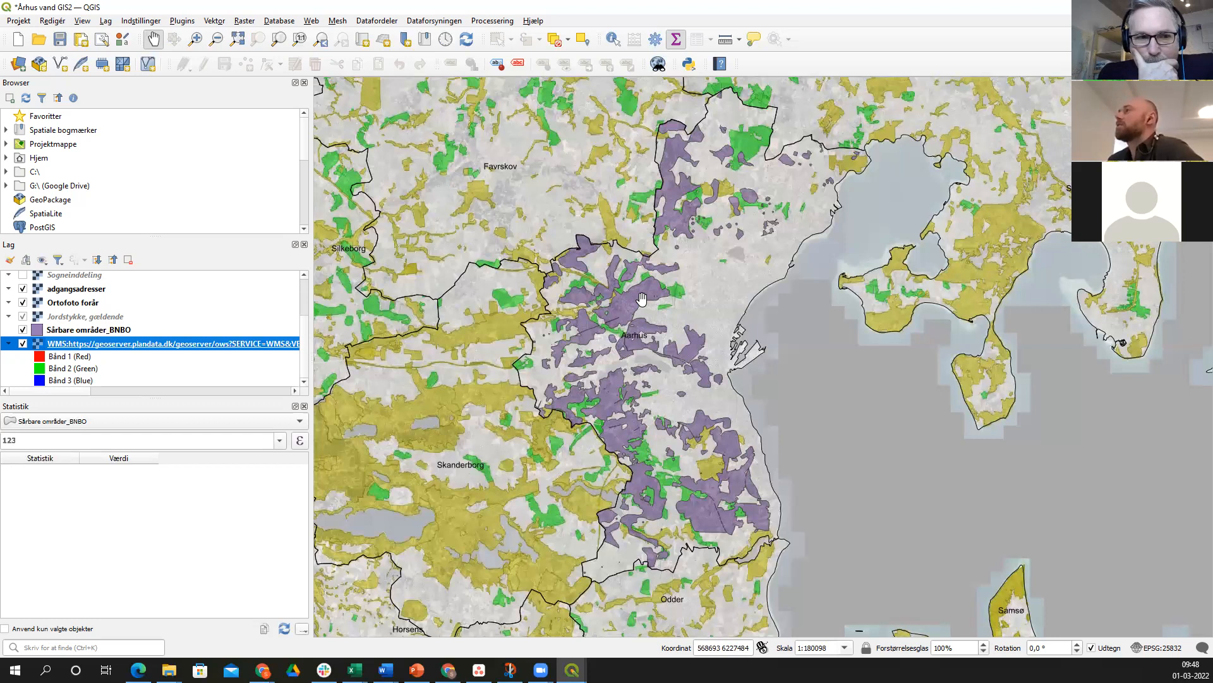
pyautogui.scroll(1, 642, 297)
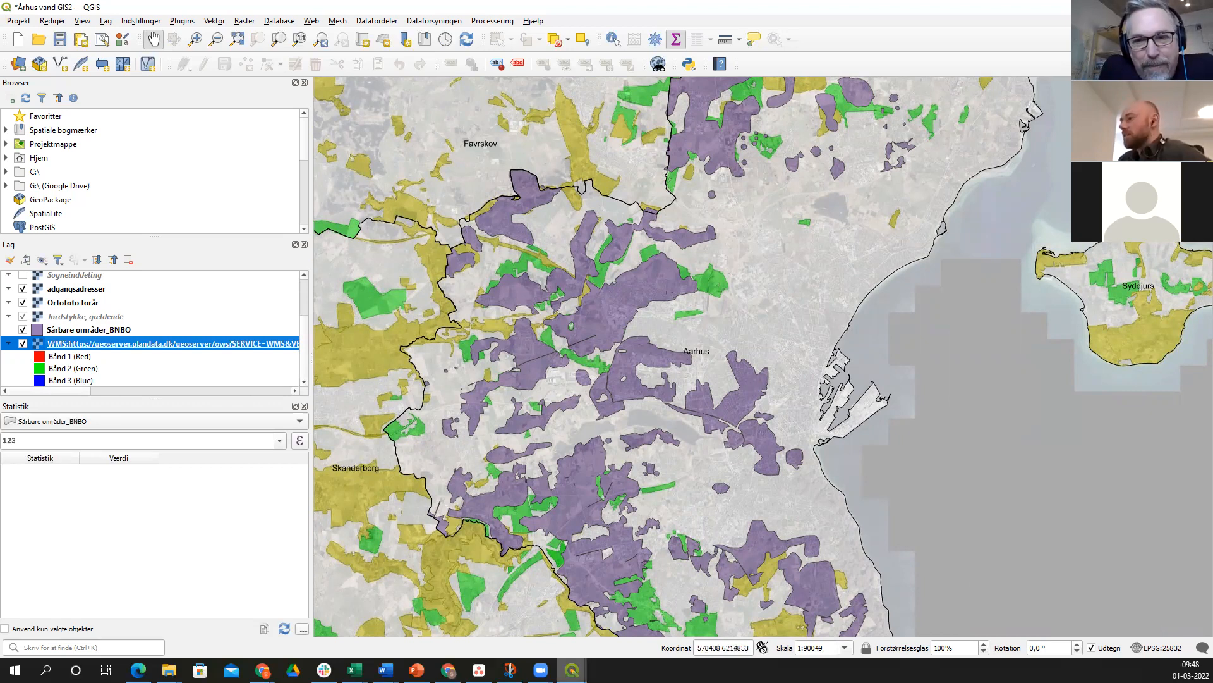
# - Compare the map with the afforestation areas in the EcoTree project, ending in Århus vand GIS2
pyautogui.moveTo(572, 670)
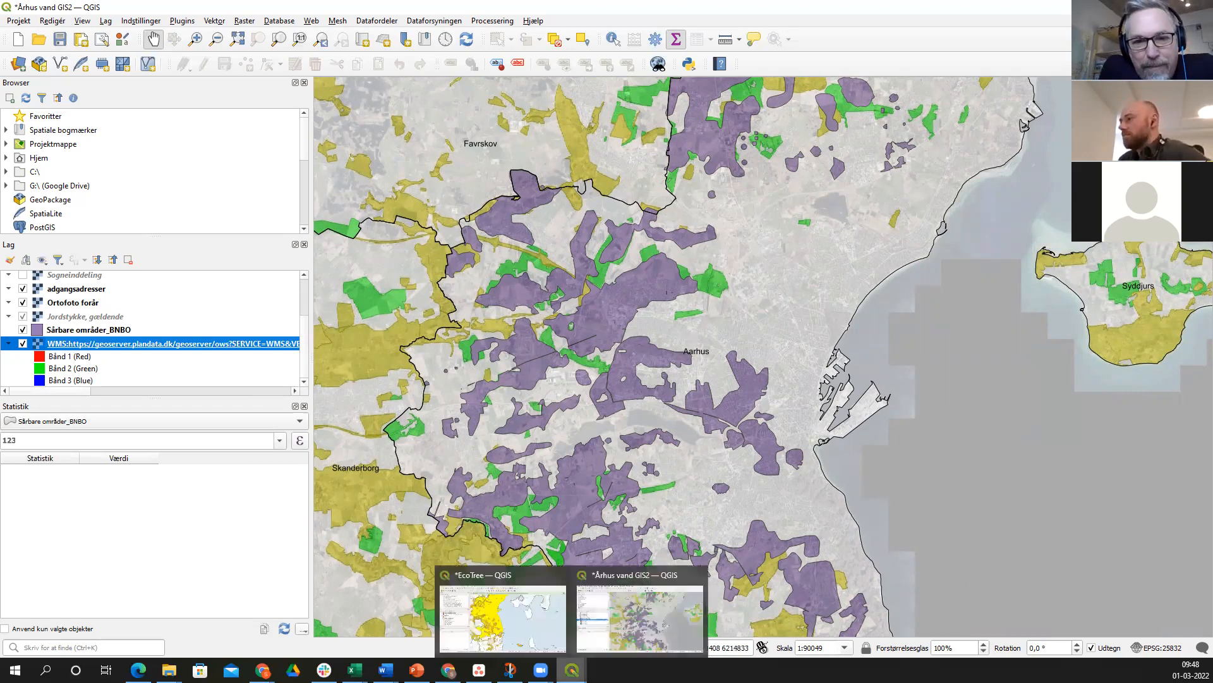
pyautogui.click(534, 620)
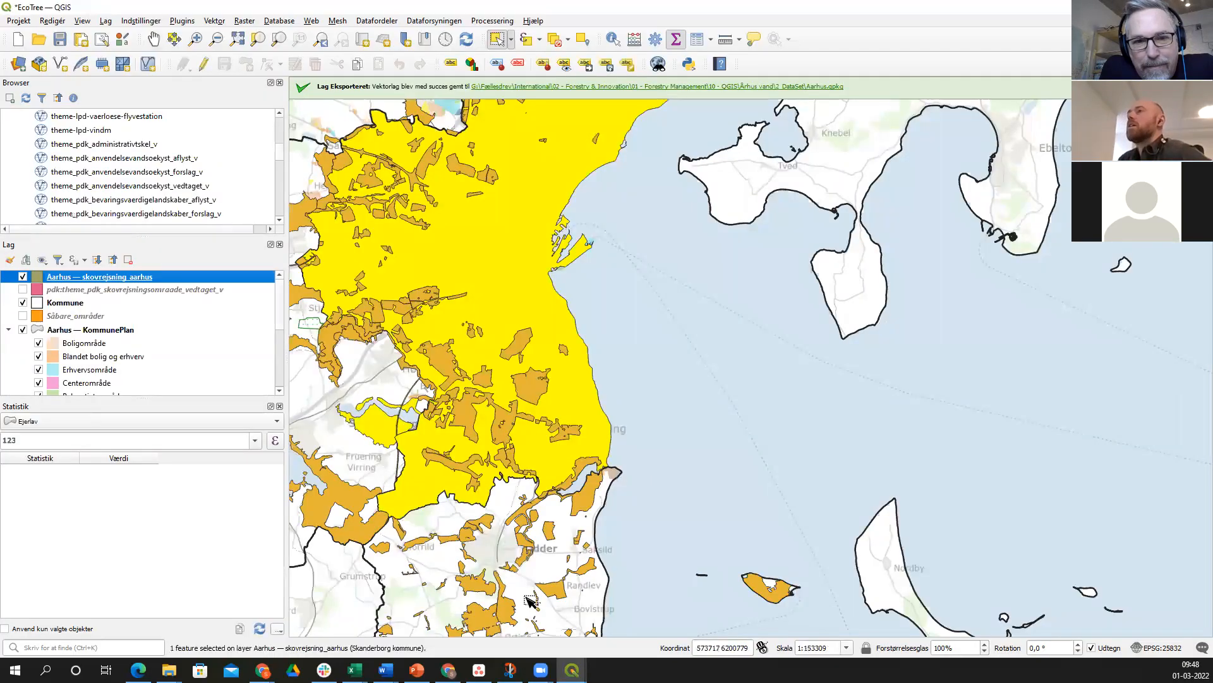
pyautogui.moveTo(572, 669)
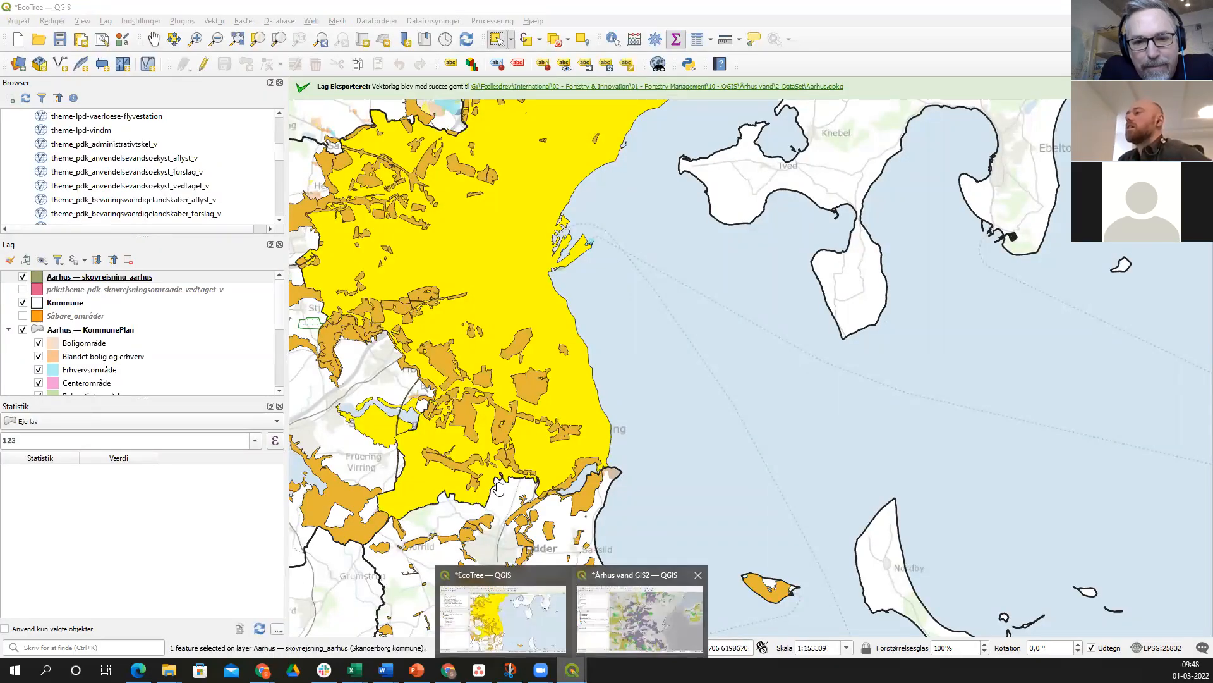
pyautogui.click(638, 620)
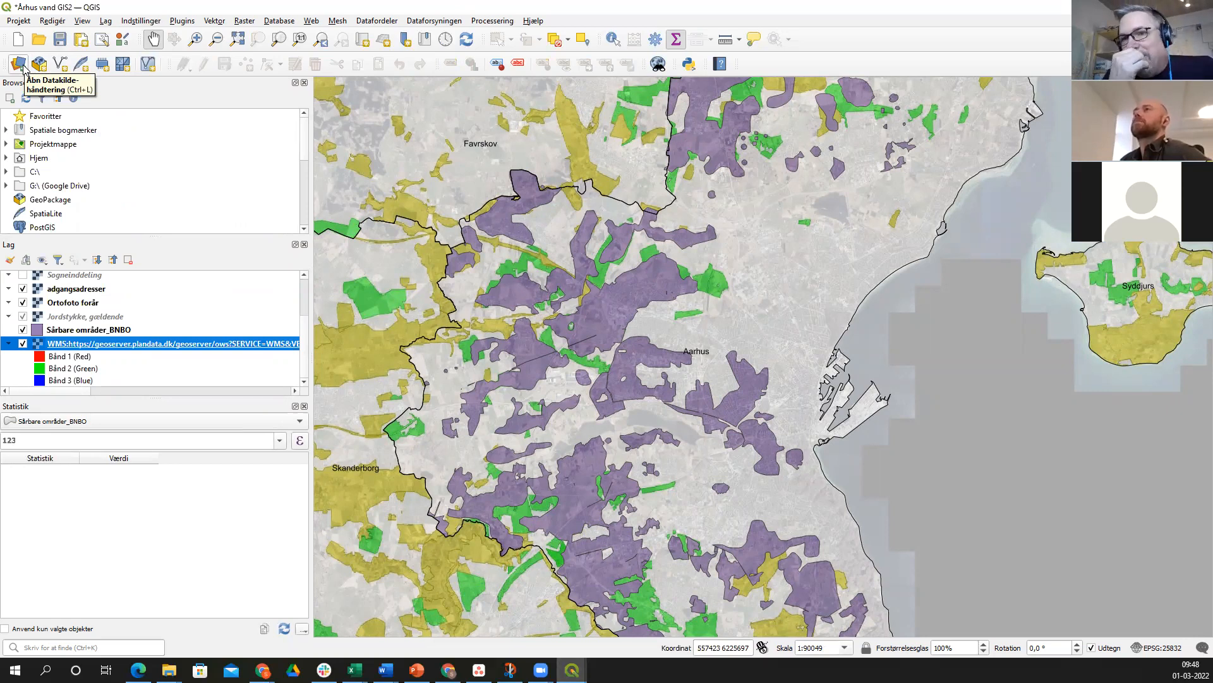
pyautogui.click(106, 22)
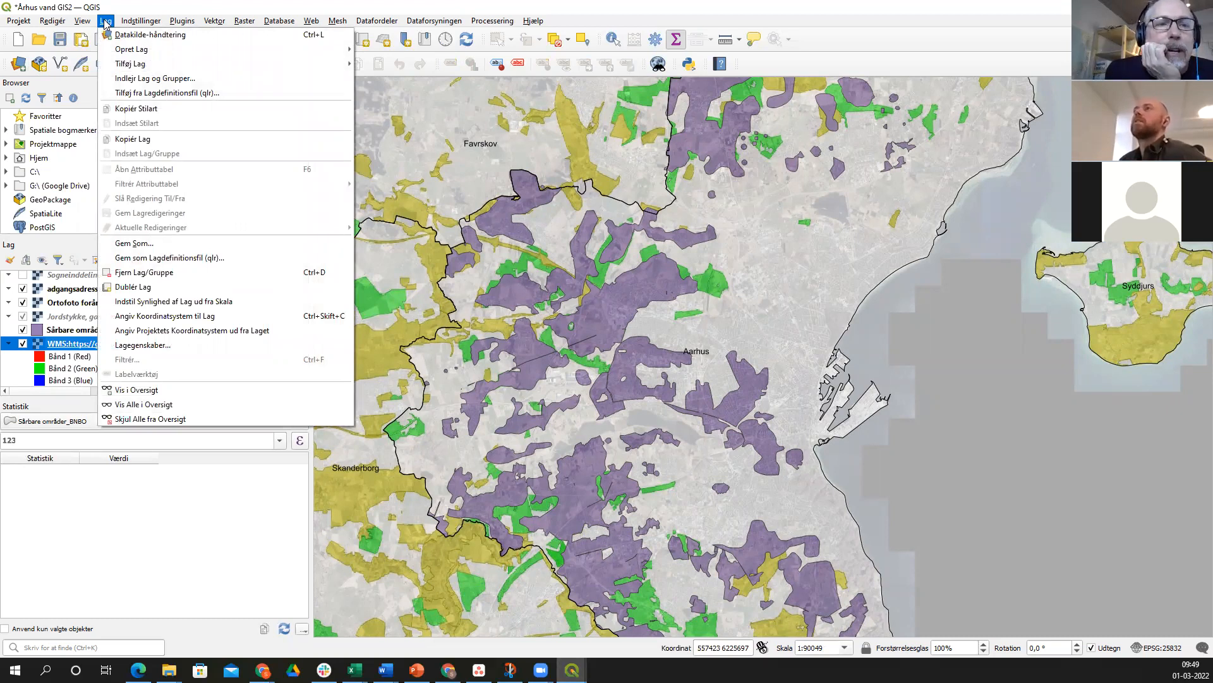
pyautogui.moveTo(133, 66)
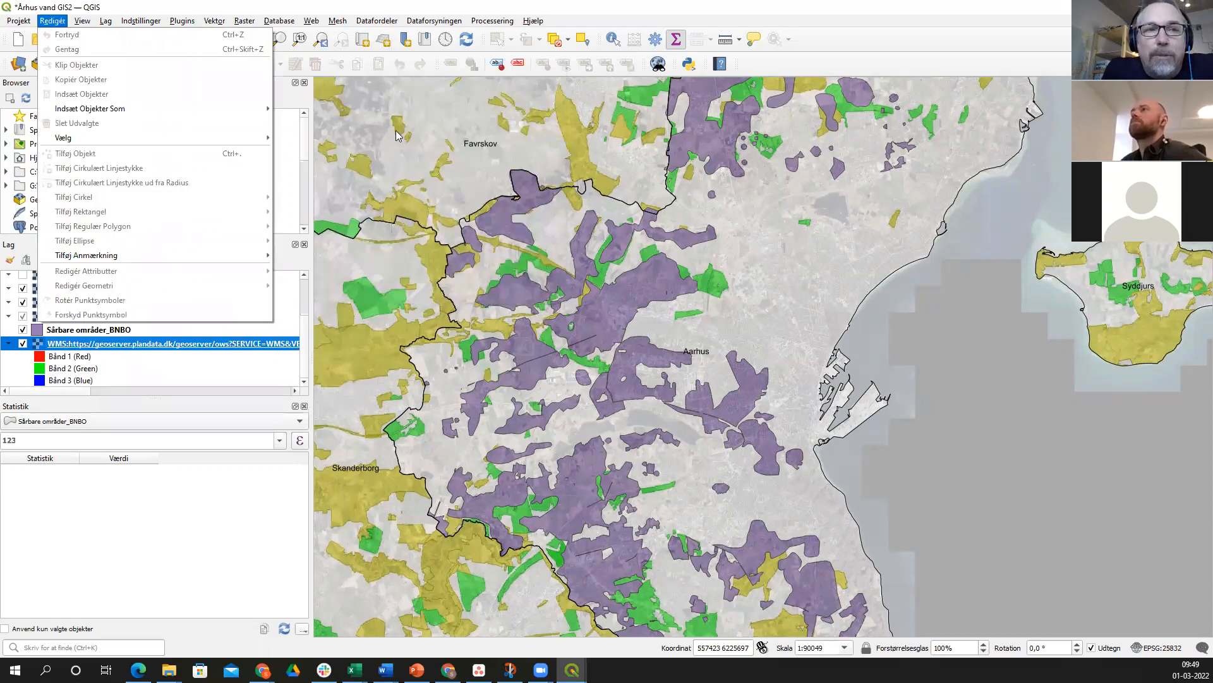
pyautogui.click(815, 11)
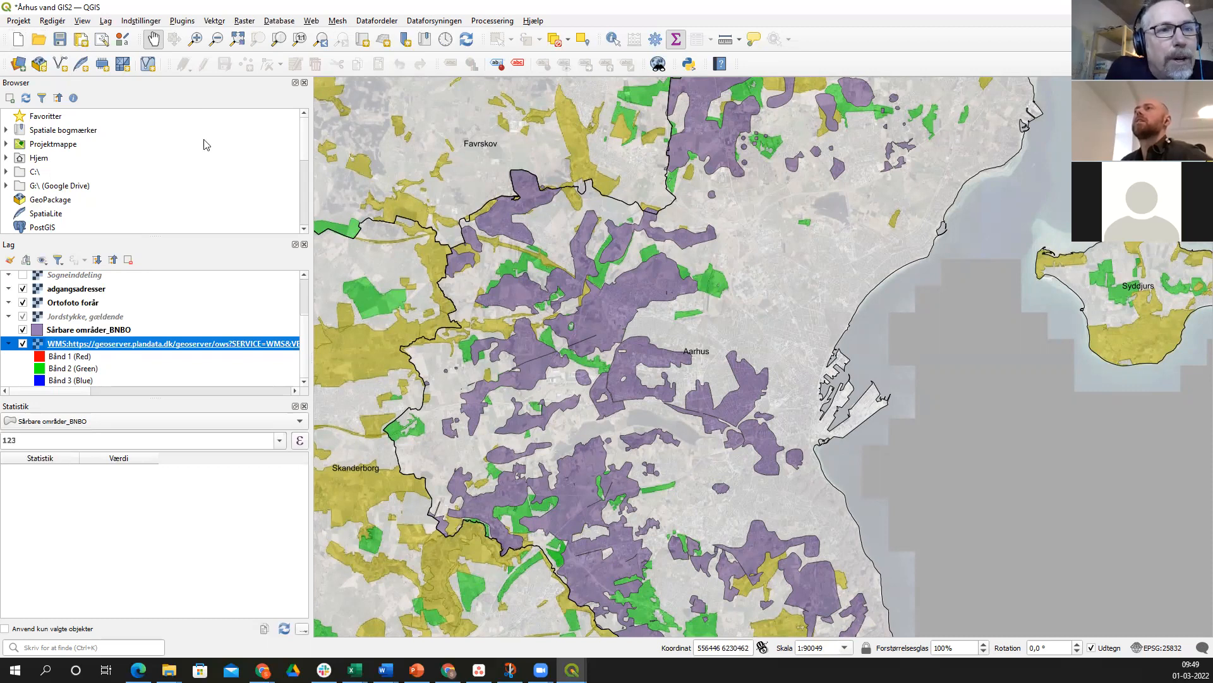
# - In the data source browser, open G:\Fællesdrev\International\02 - Forestry & Innovation\01 - Forestry Management\10 - QGIS
pyautogui.click(17, 70)
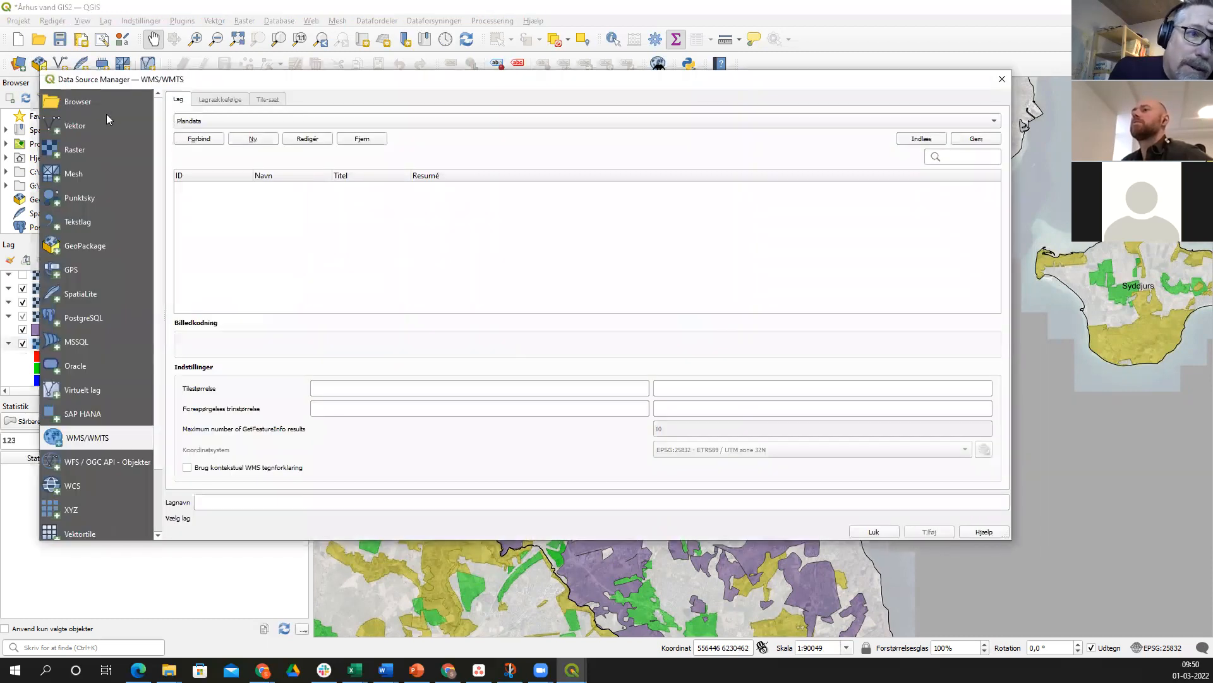
pyautogui.click(101, 101)
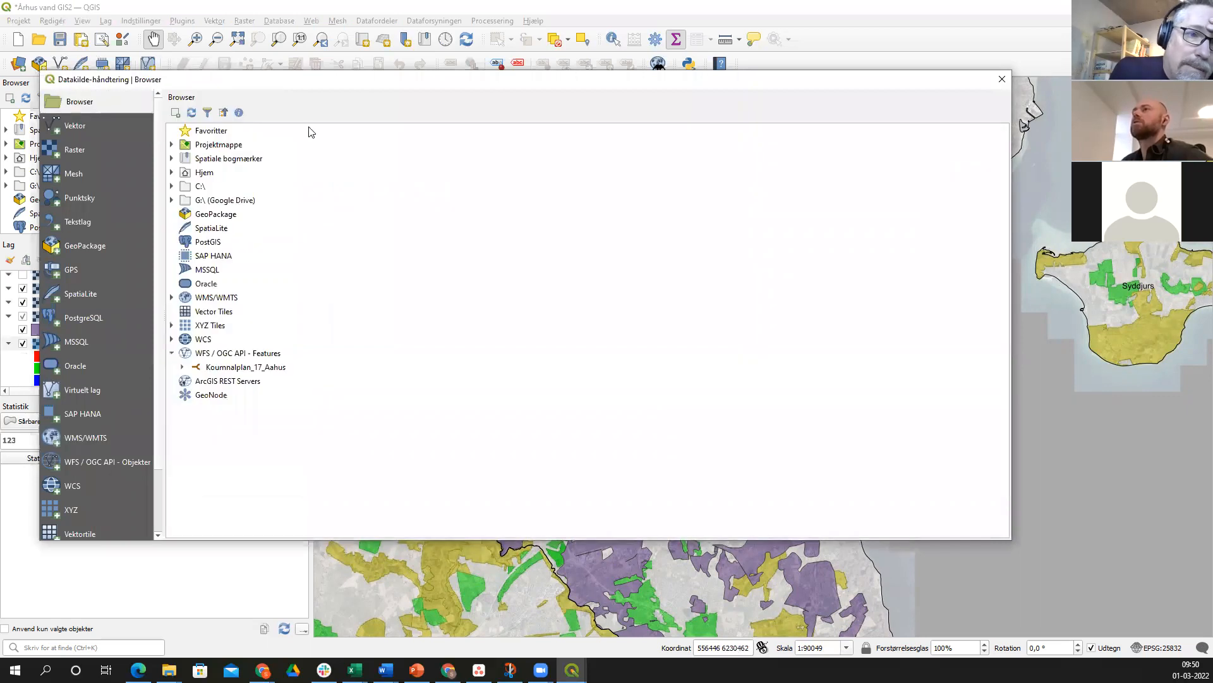
pyautogui.doubleClick(227, 200)
pyautogui.press('Down')
pyautogui.press('Right')
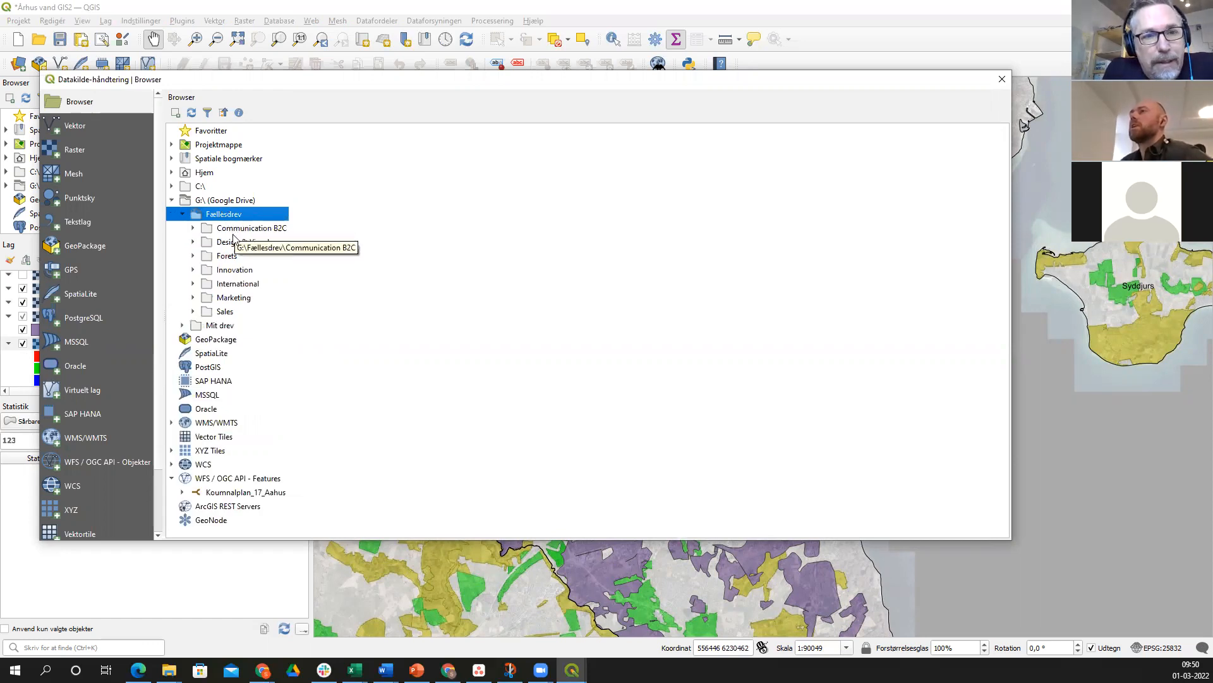
pyautogui.doubleClick(221, 284)
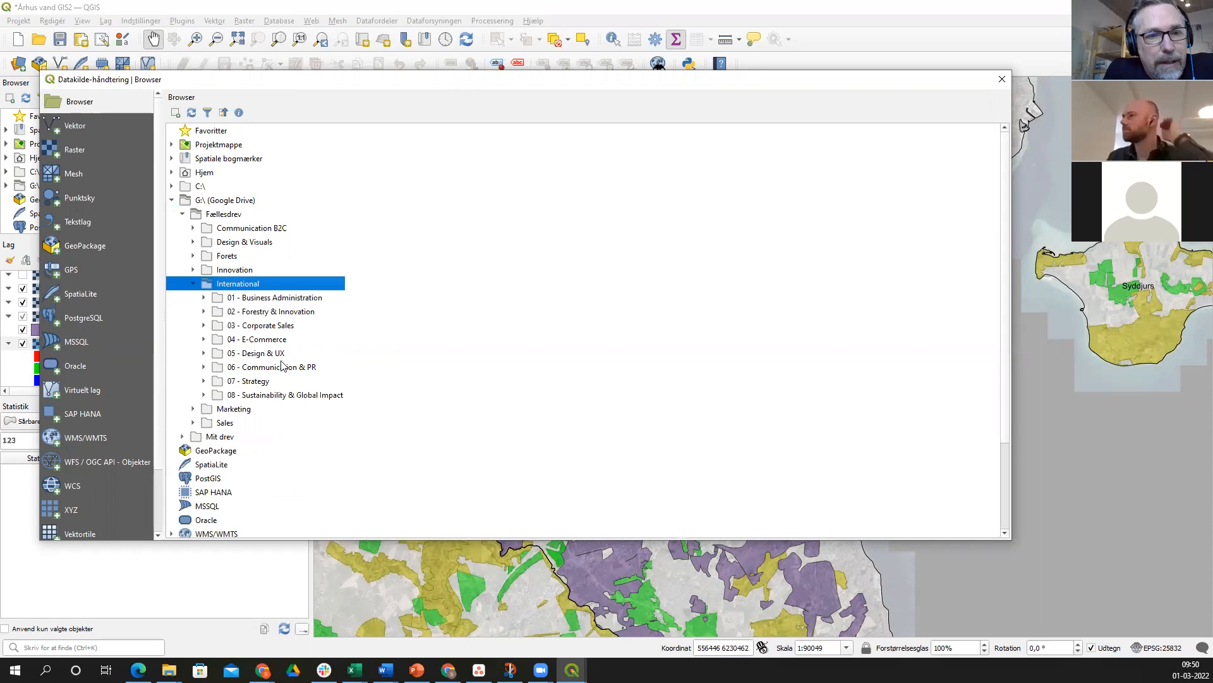
pyautogui.doubleClick(287, 312)
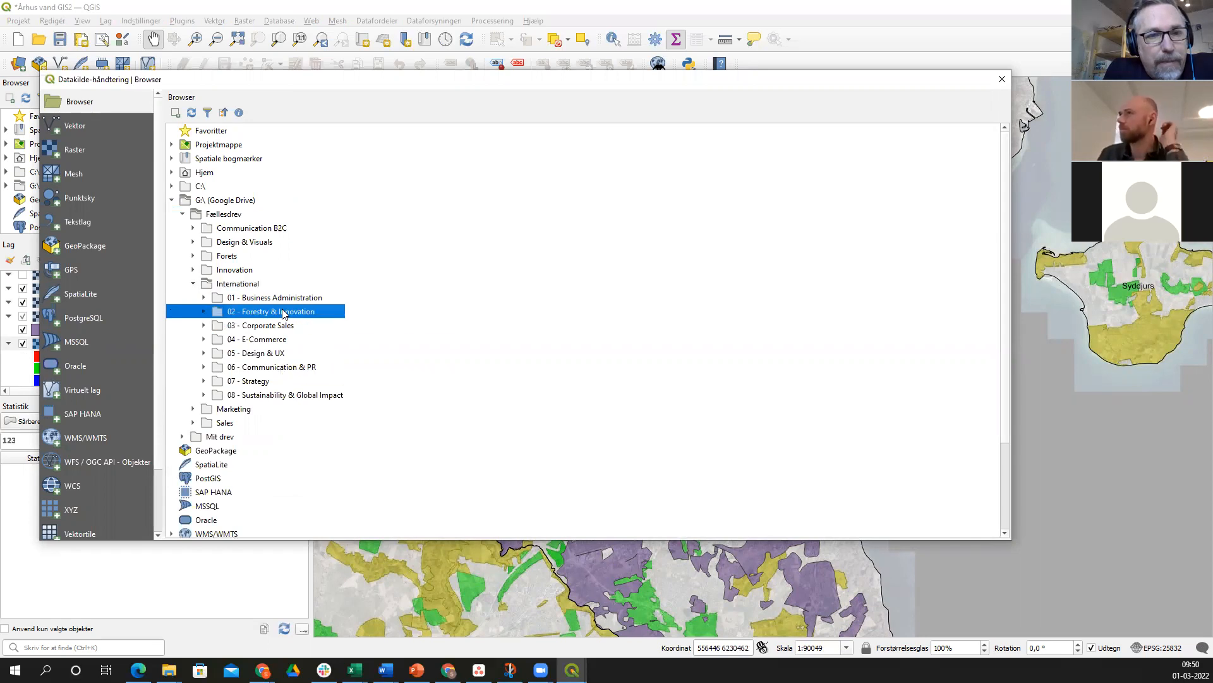
pyautogui.doubleClick(284, 326)
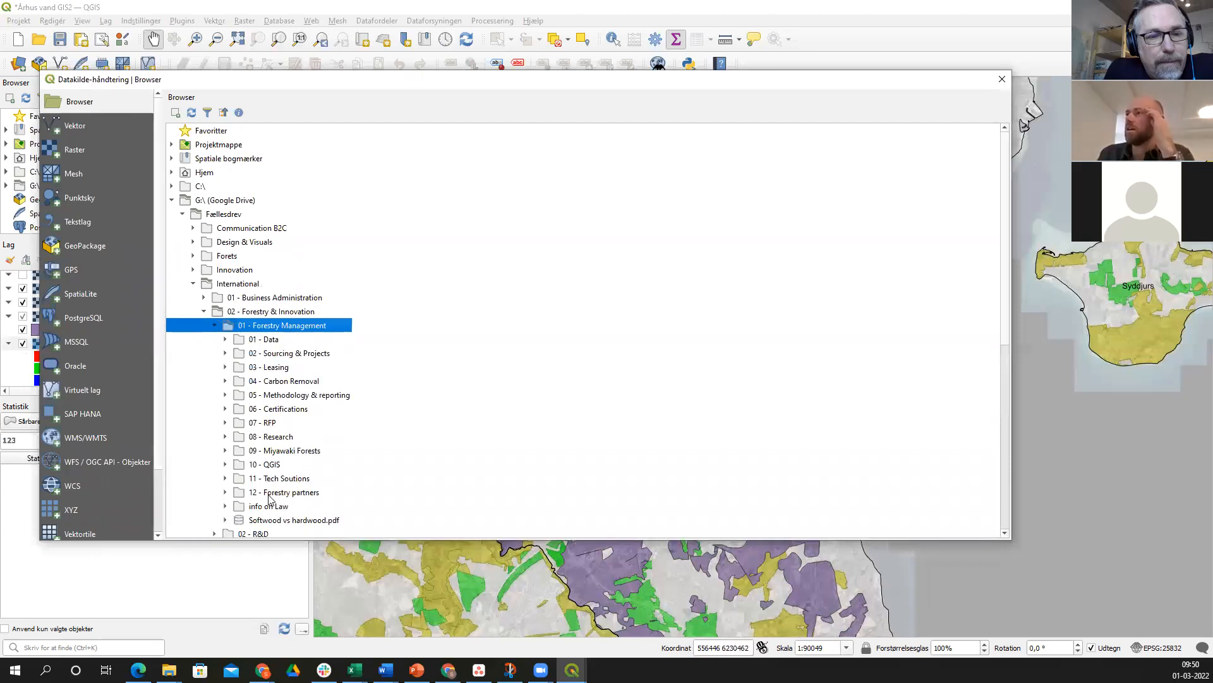
pyautogui.click(275, 467)
pyautogui.doubleClick(275, 466)
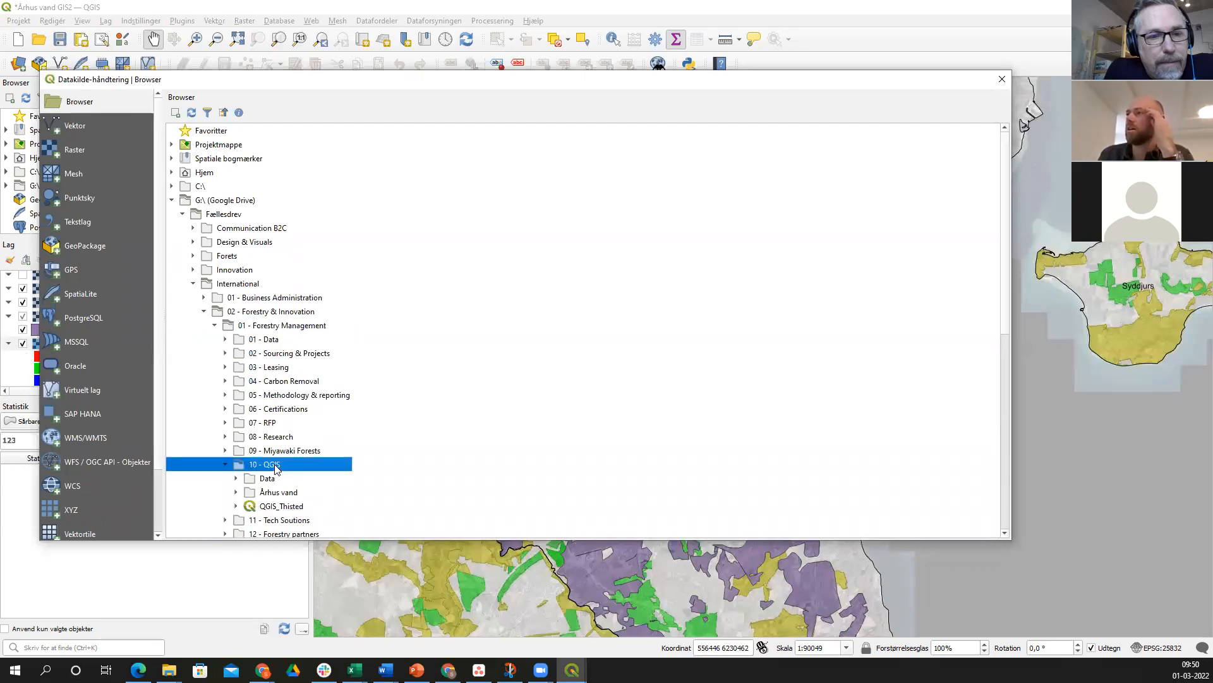
# - Add the Århus vand folder inside 10 - QGIS to the browser favourites
pyautogui.scroll(-1, 275, 467)
pyautogui.doubleClick(278, 451)
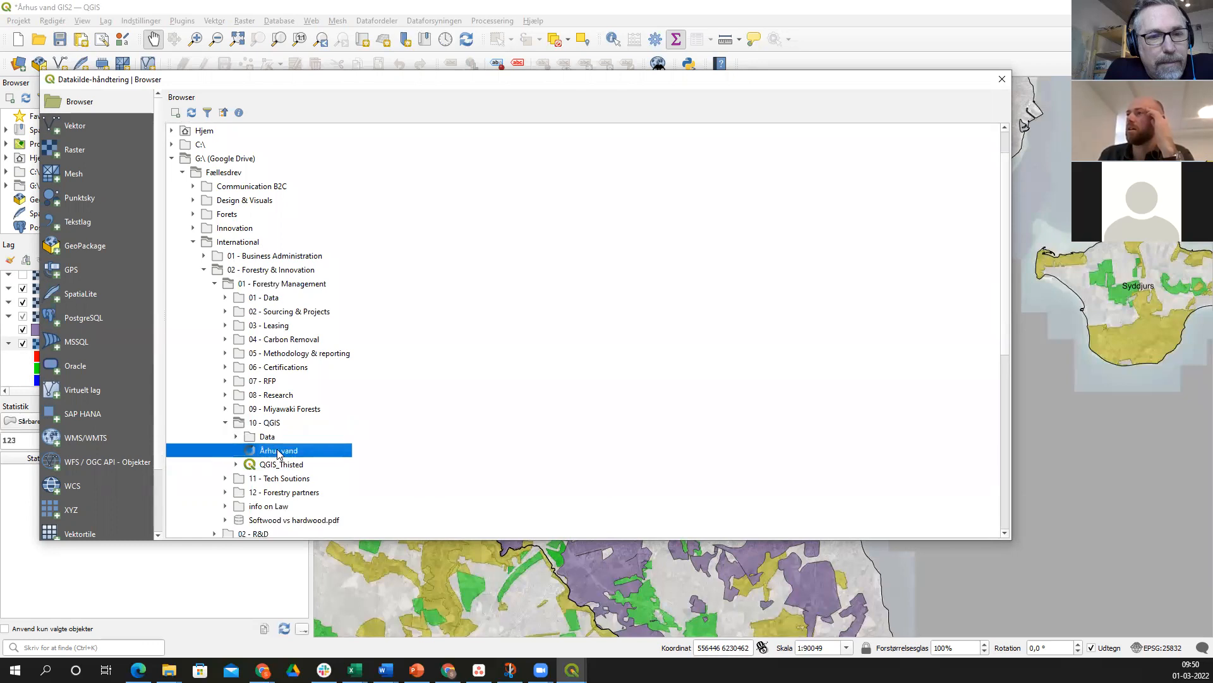
pyautogui.scroll(-2, 333, 405)
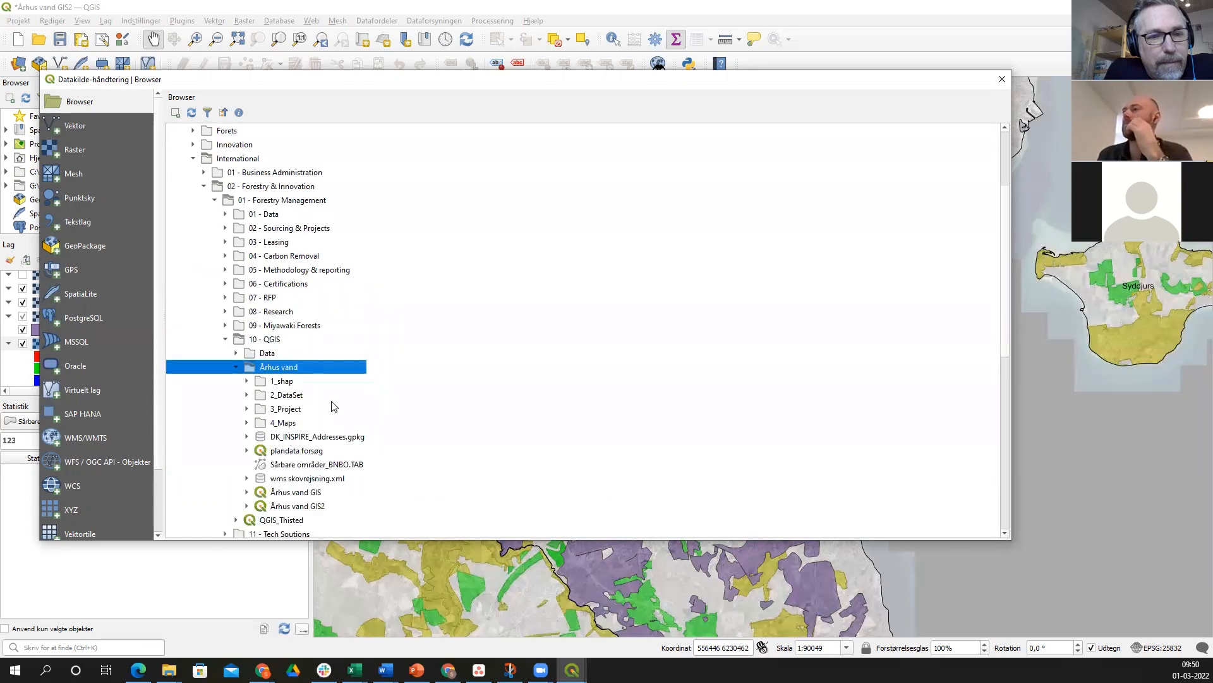
pyautogui.scroll(-1, 324, 400)
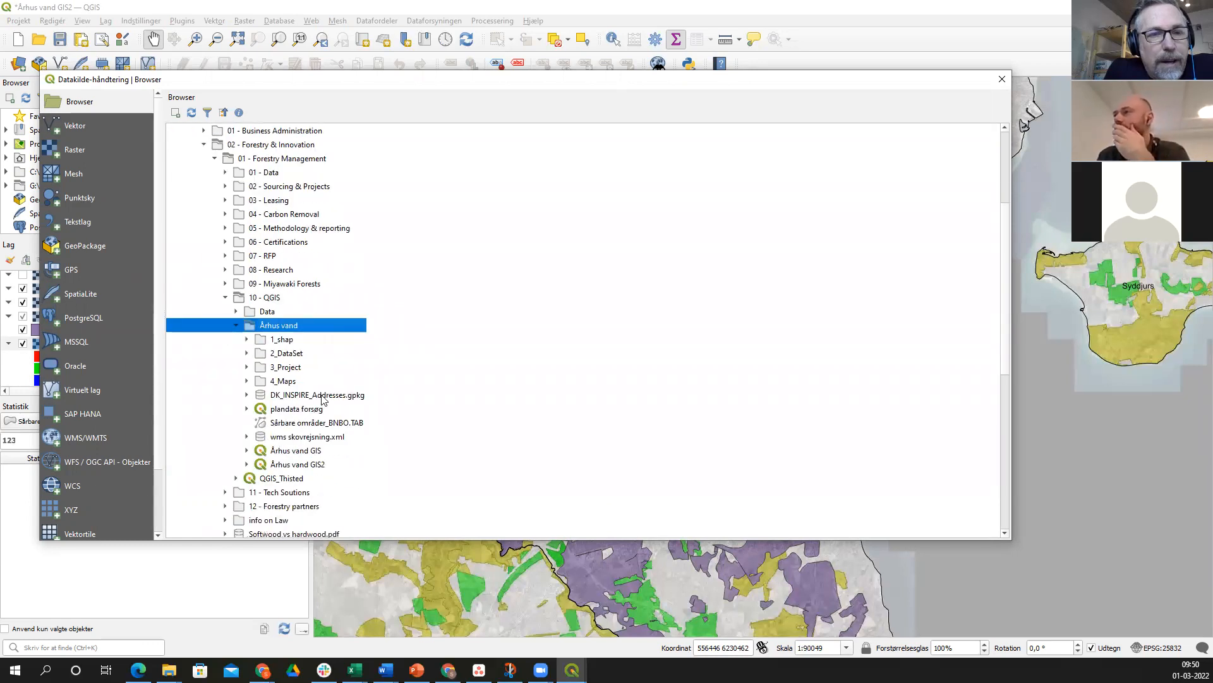
pyautogui.scroll(-1, 322, 399)
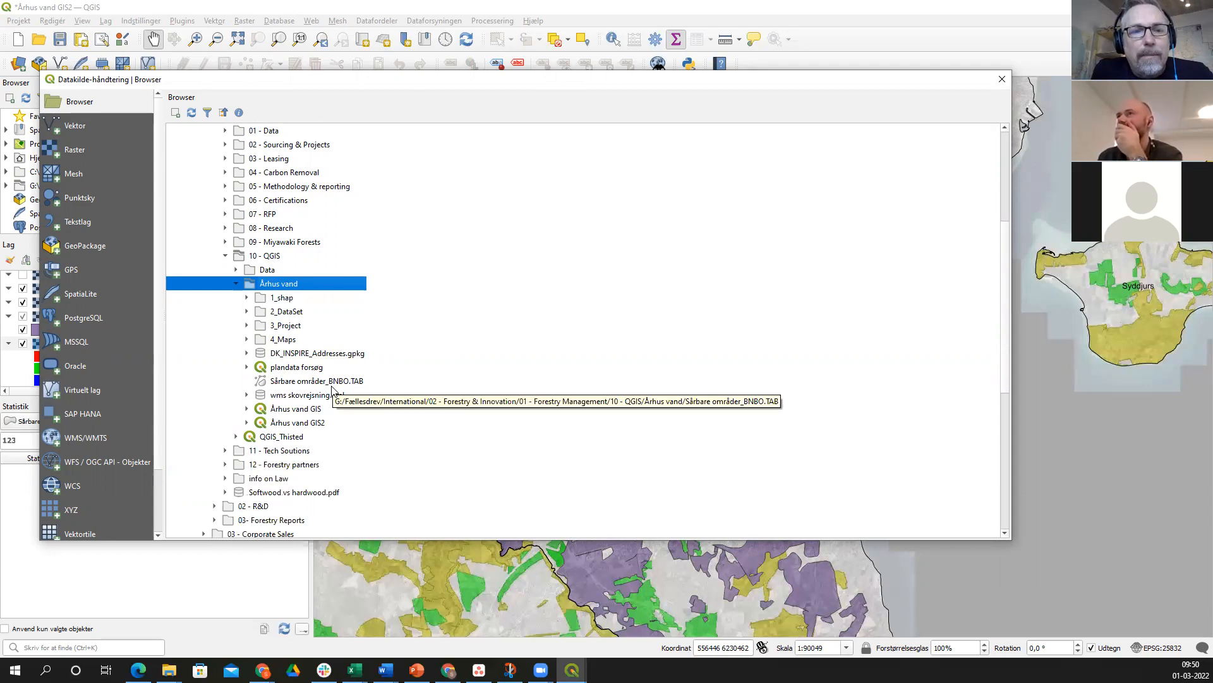
pyautogui.rightClick(278, 286)
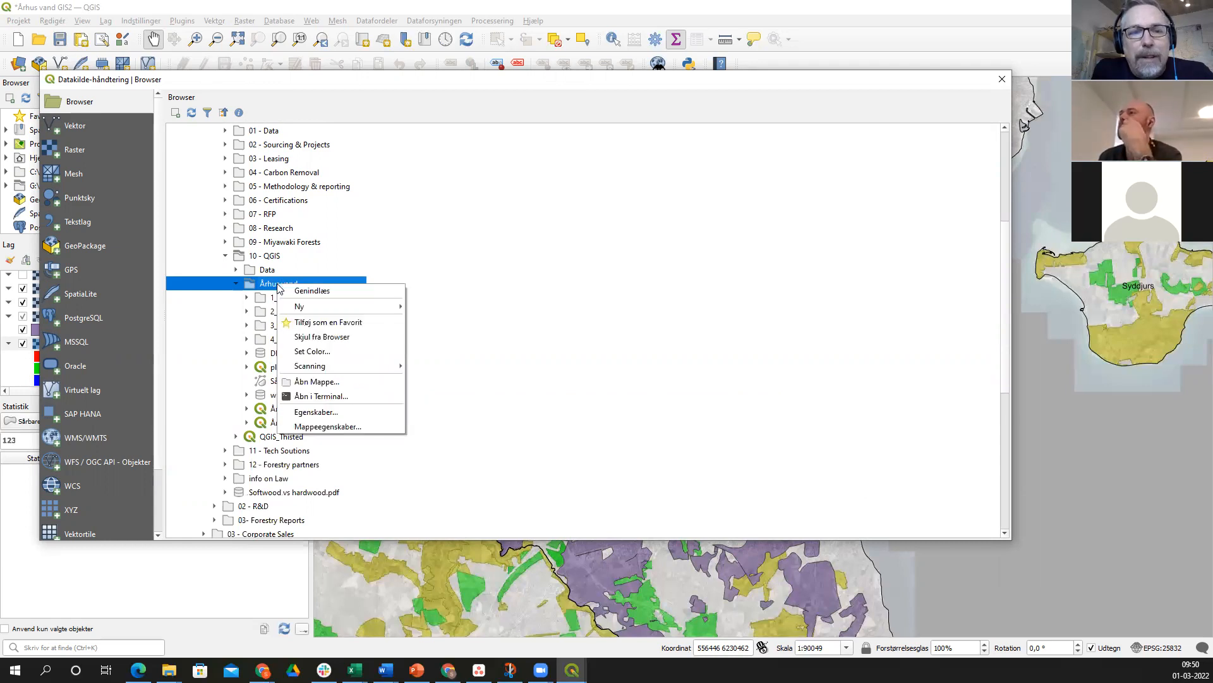
pyautogui.click(320, 324)
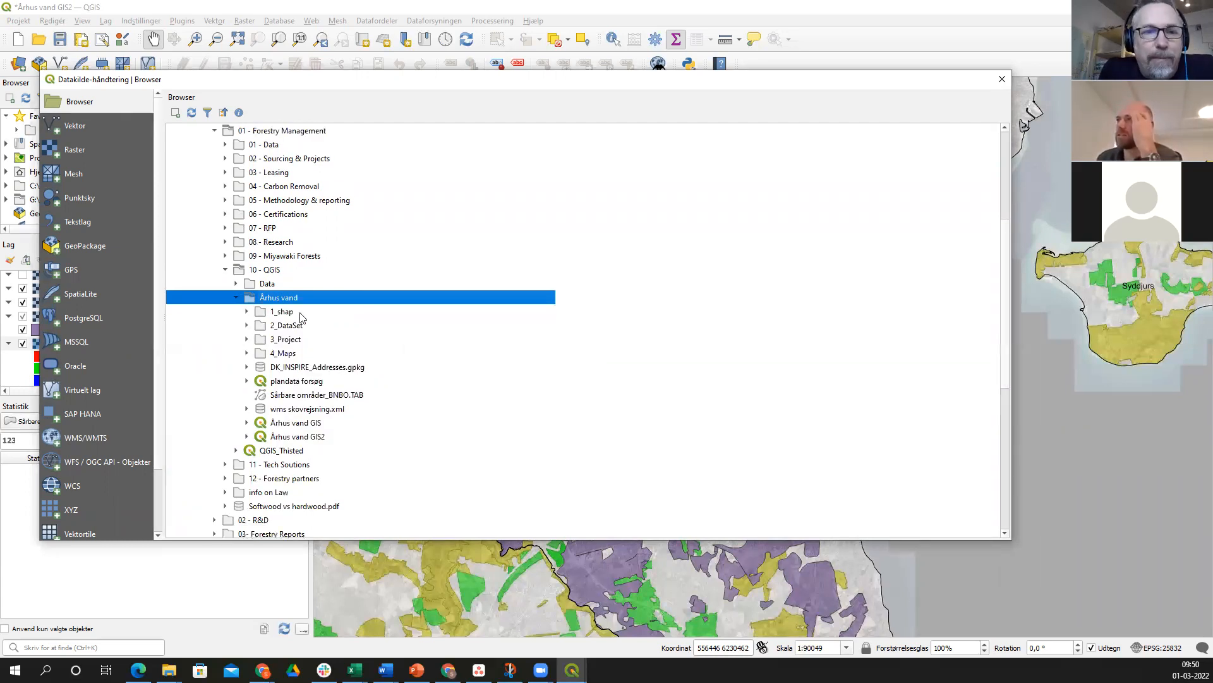
# - Look through the 1_shap and 2_DataSet folders and the plandata forsøg project's layers, then close the data source manager
pyautogui.click(301, 316)
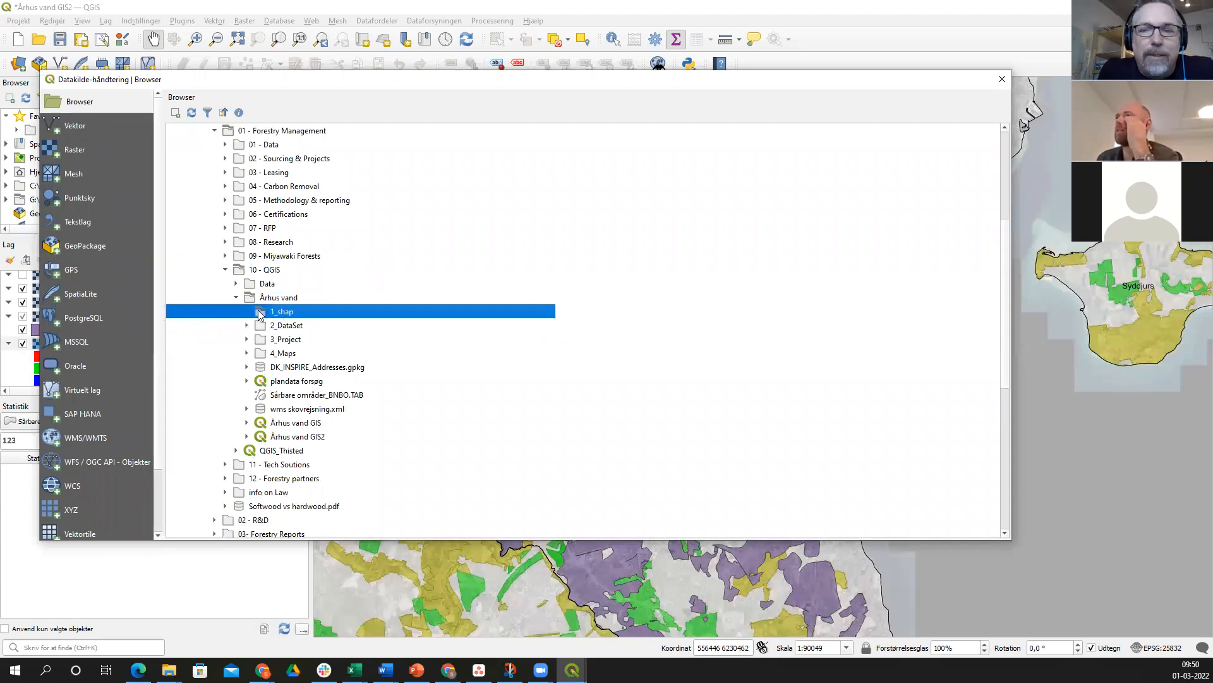
pyautogui.doubleClick(273, 327)
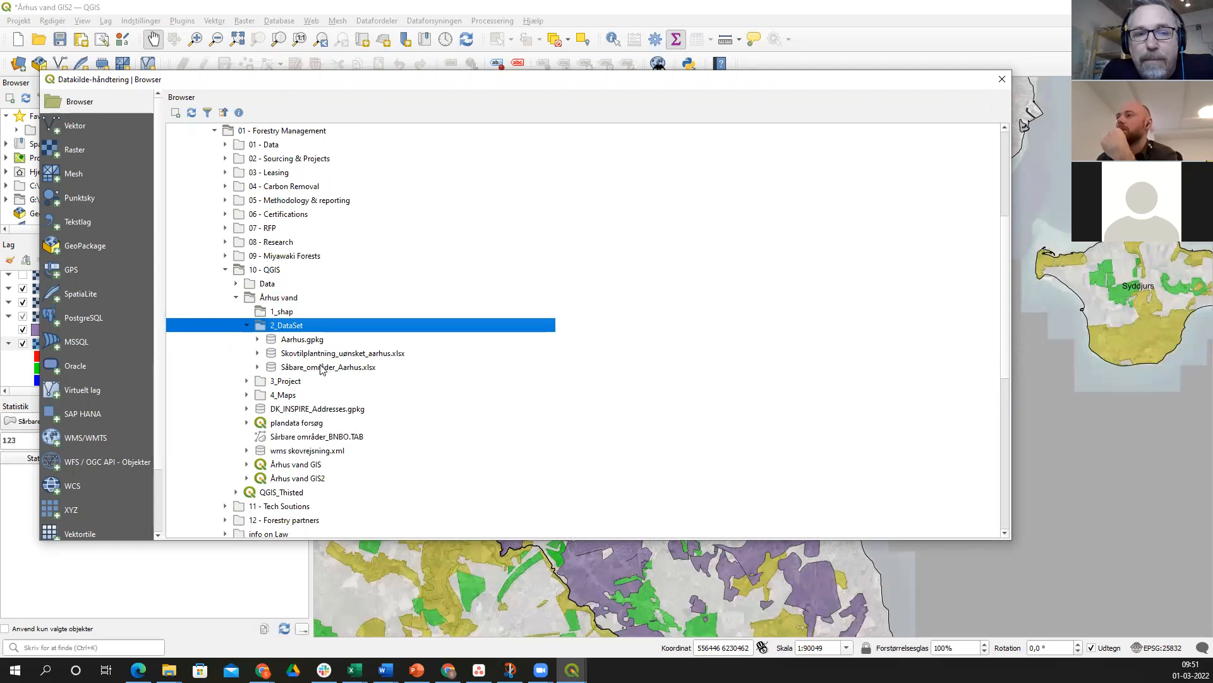
pyautogui.keyDown('shift'); pyautogui.click(251, 427); pyautogui.keyUp('shift')
pyautogui.click(248, 423)
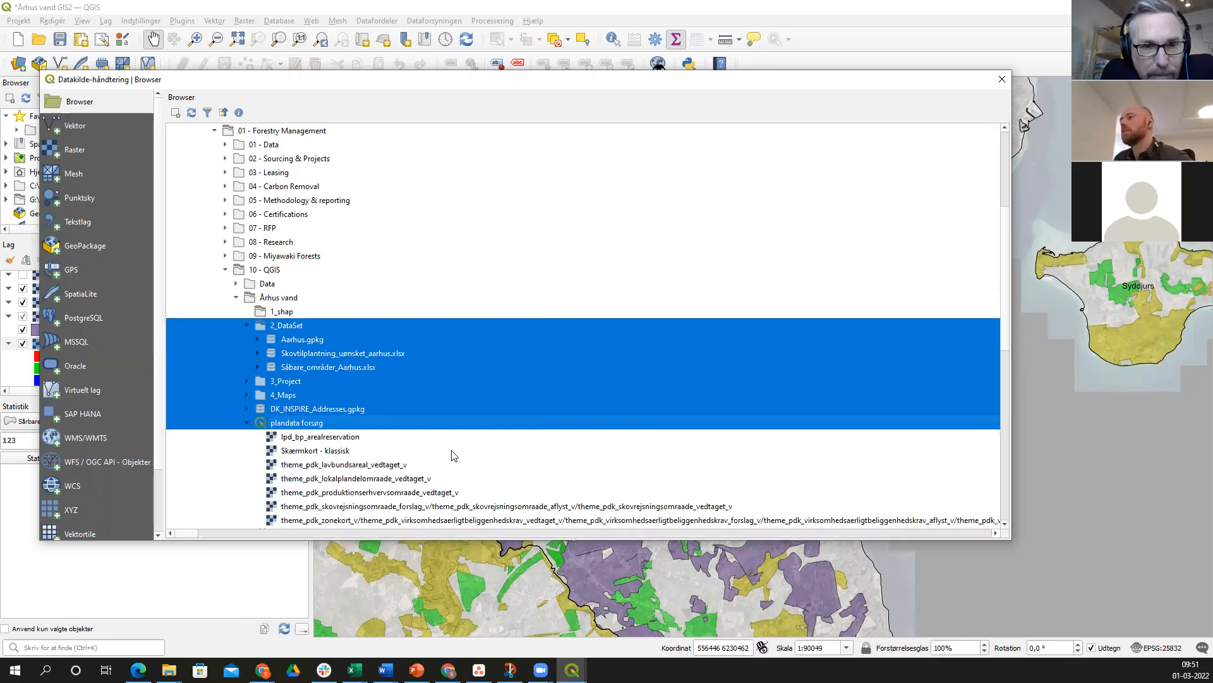
pyautogui.scroll(-2, 457, 450)
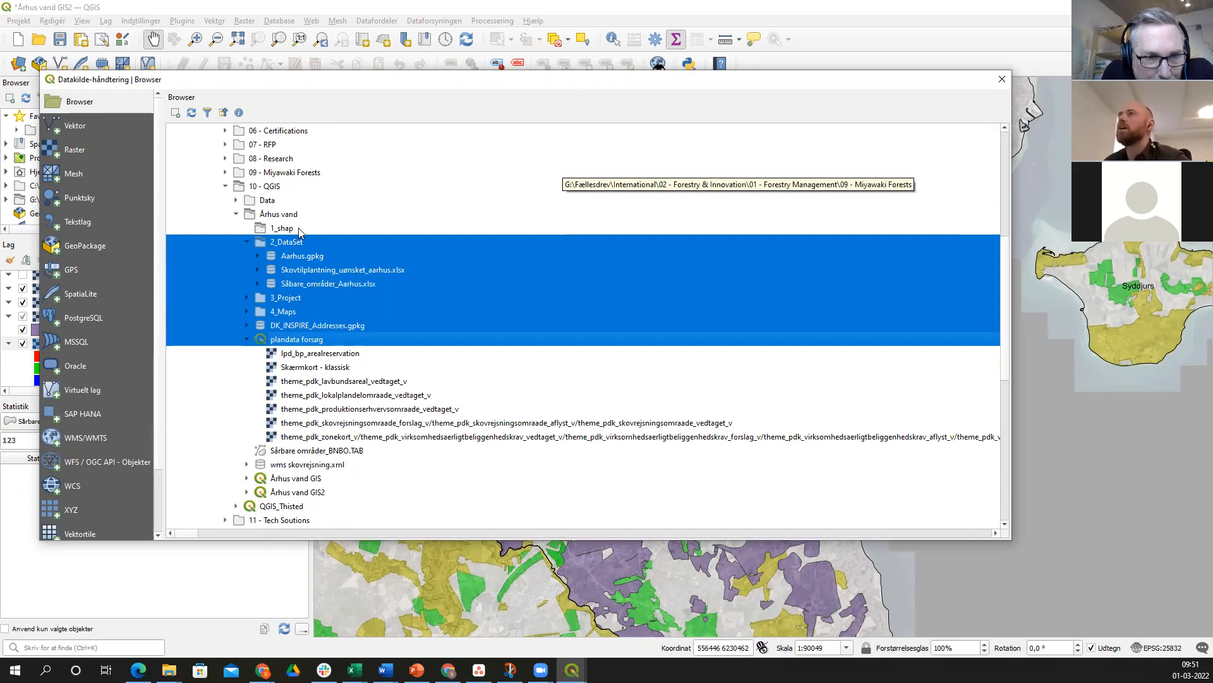
pyautogui.click(1001, 81)
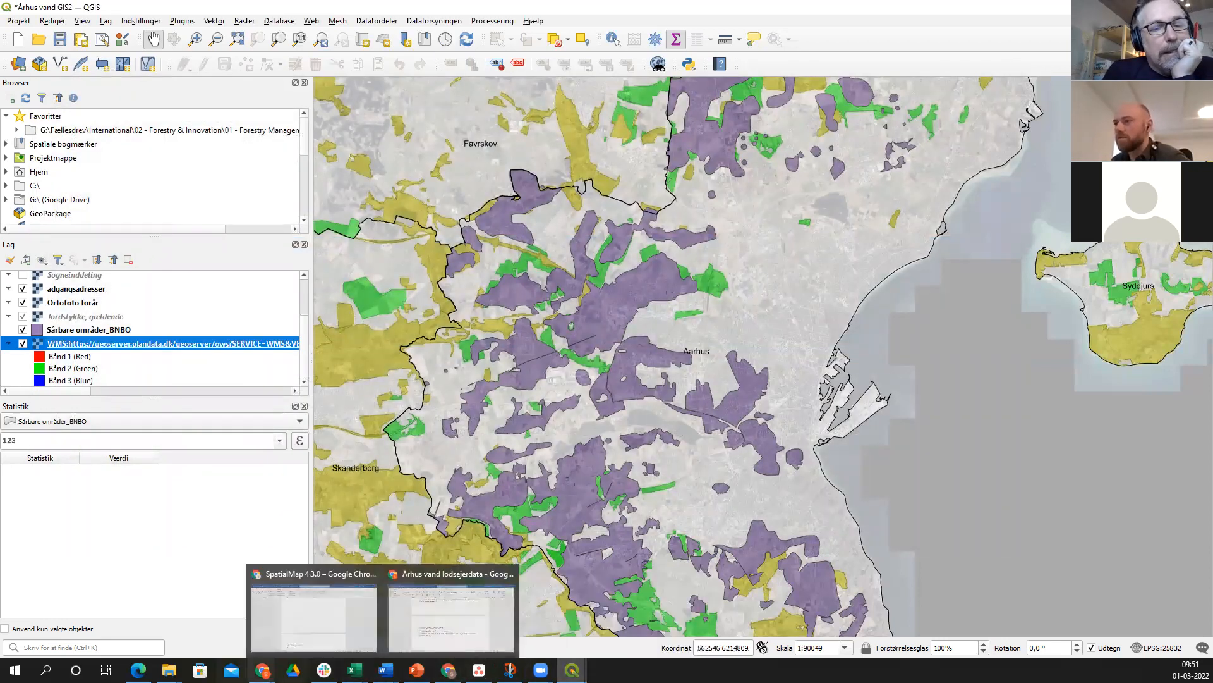
# - Switch to the BorgerGIS map in Chrome and view the data table of the Skovtilplantning uønsket layer
pyautogui.moveTo(262, 670)
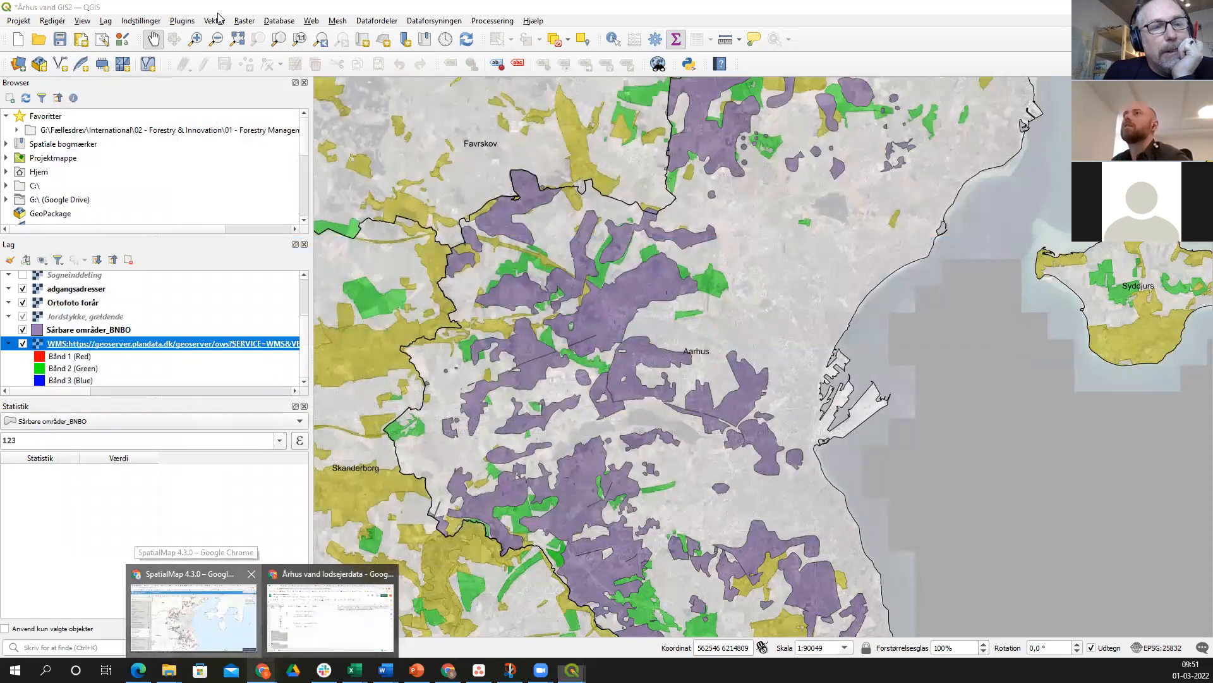
pyautogui.click(193, 616)
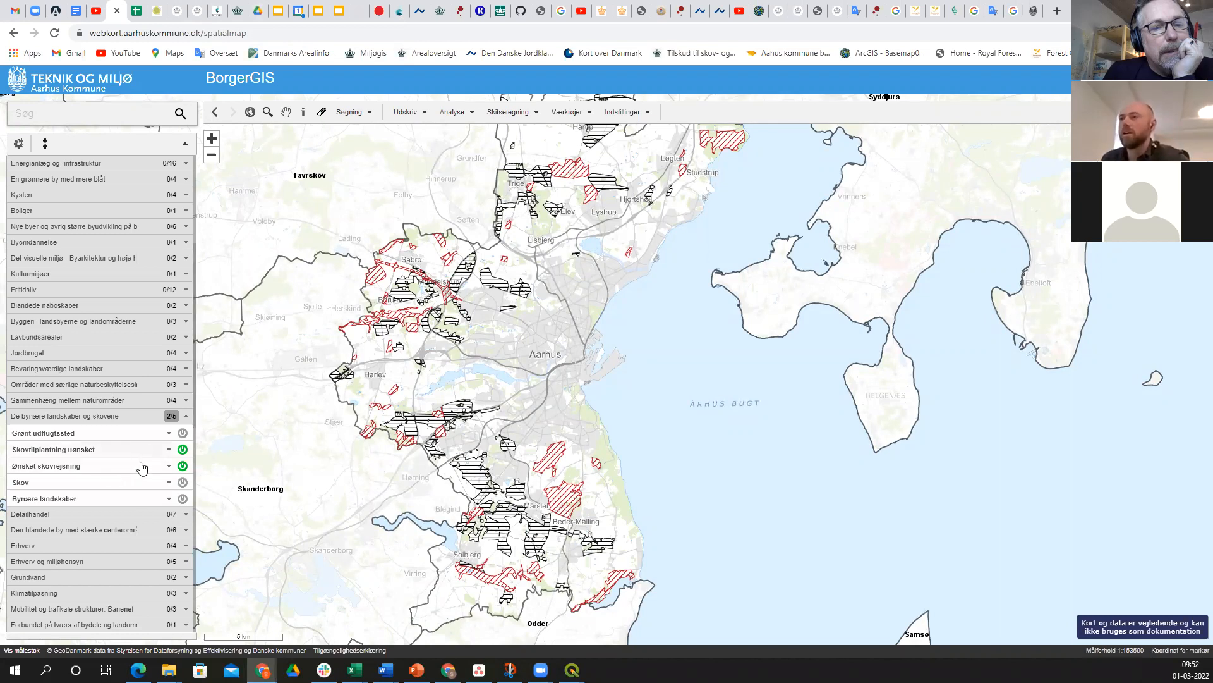
pyautogui.click(169, 450)
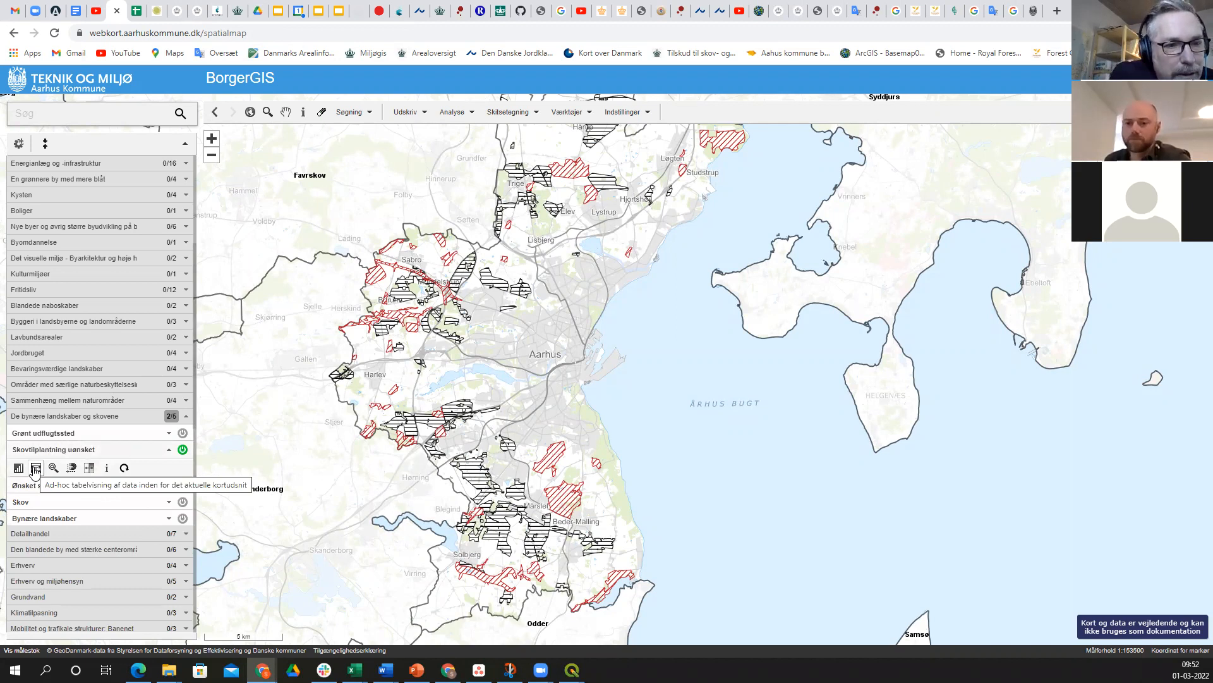
pyautogui.click(35, 468)
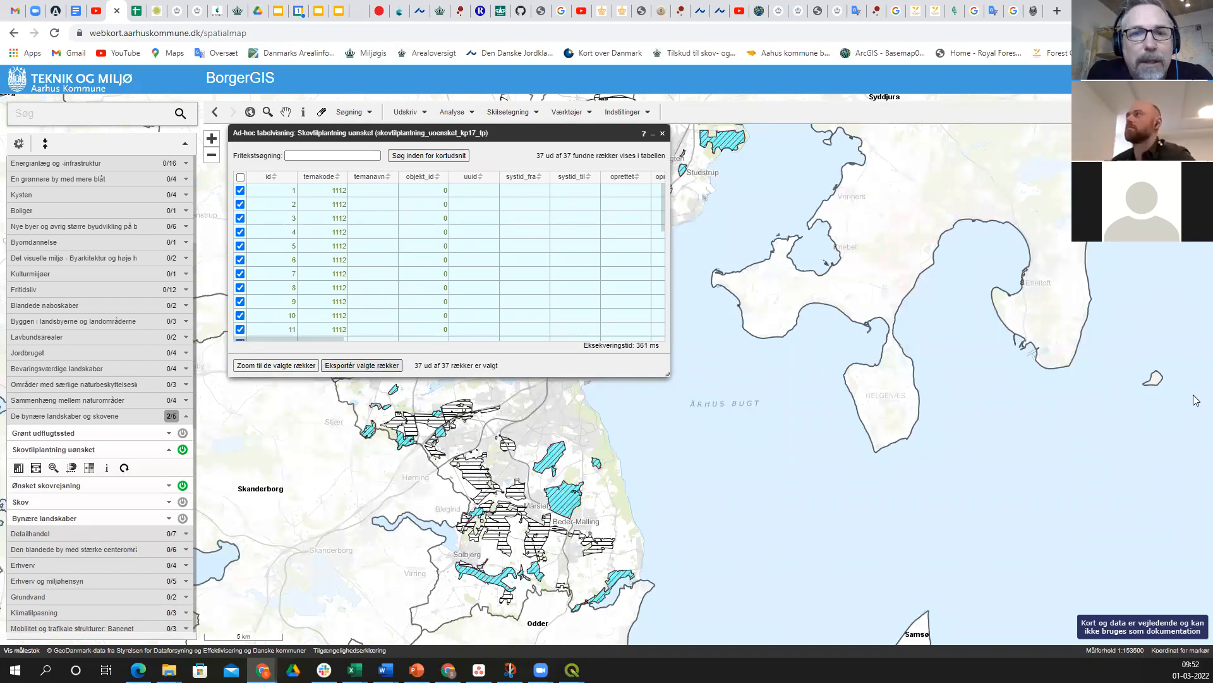
pyautogui.click(662, 134)
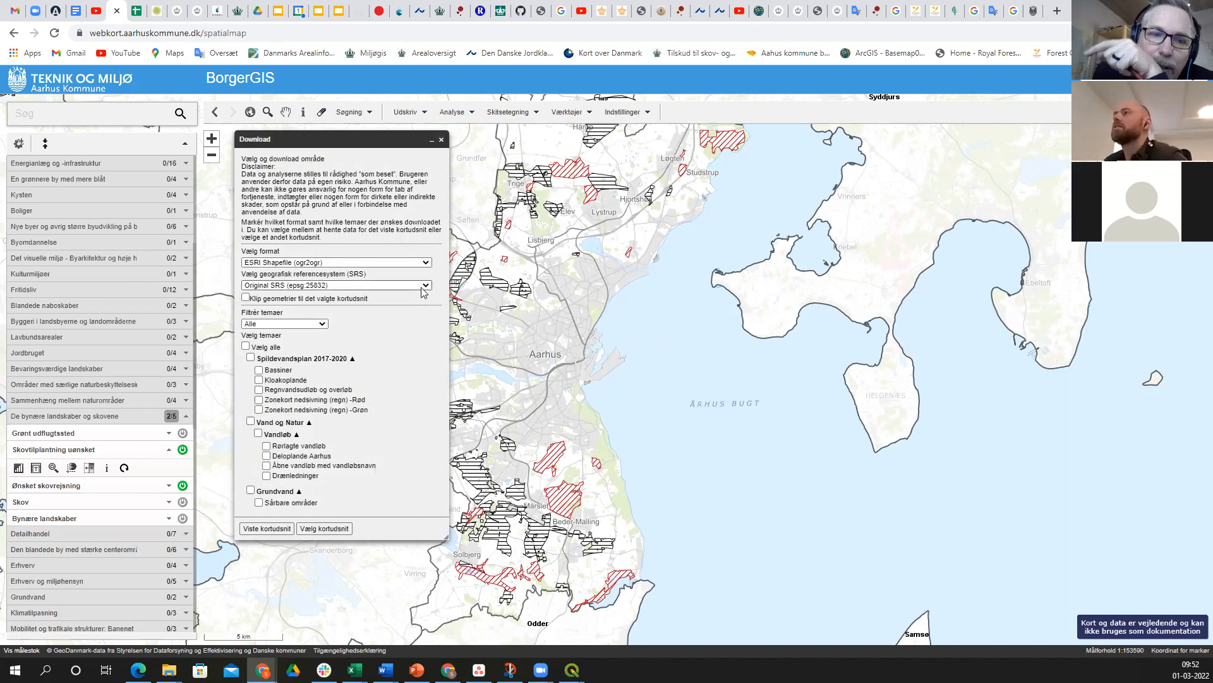
# - Check the formats and themes offered for download in BorgerGIS, keep ESRI Shapefile (ogr2ogr), and minimise the dialog
pyautogui.click(425, 262)
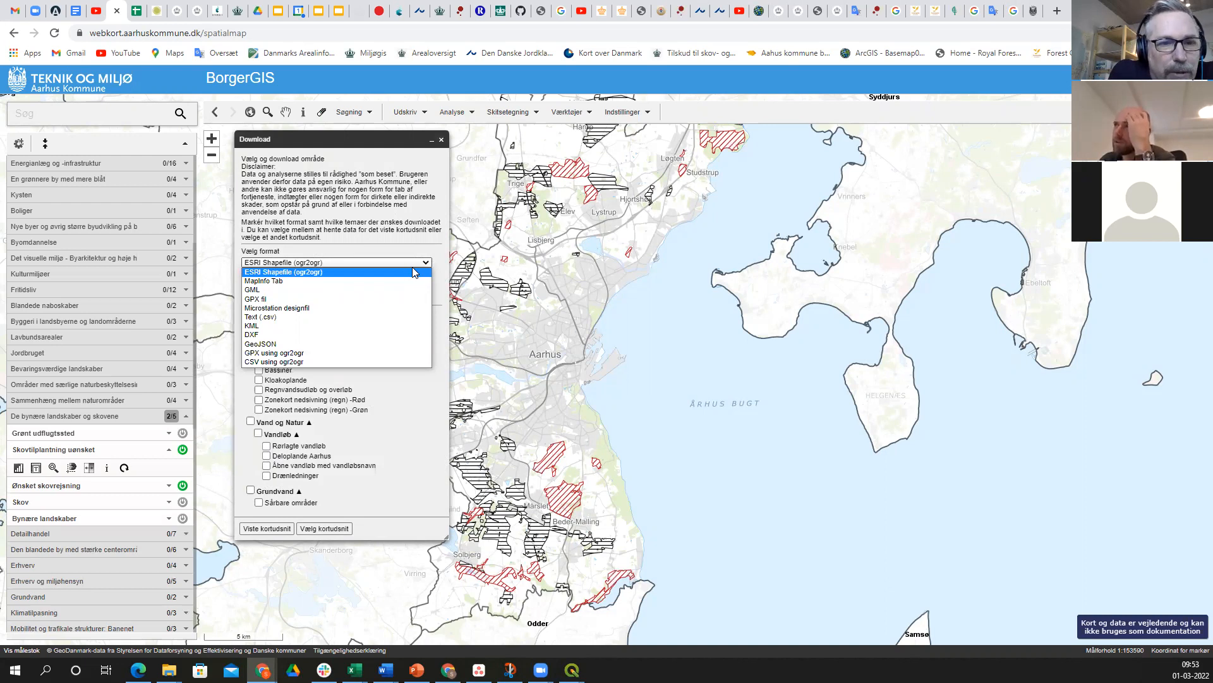
pyautogui.click(406, 273)
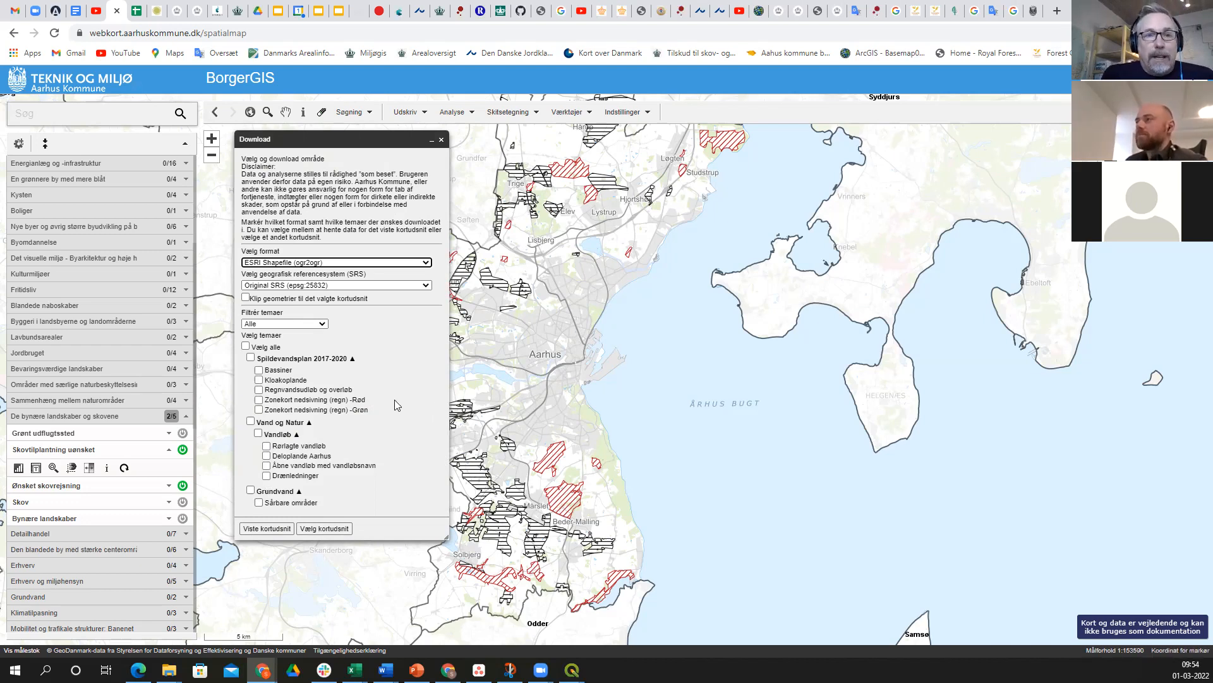
pyautogui.click(431, 140)
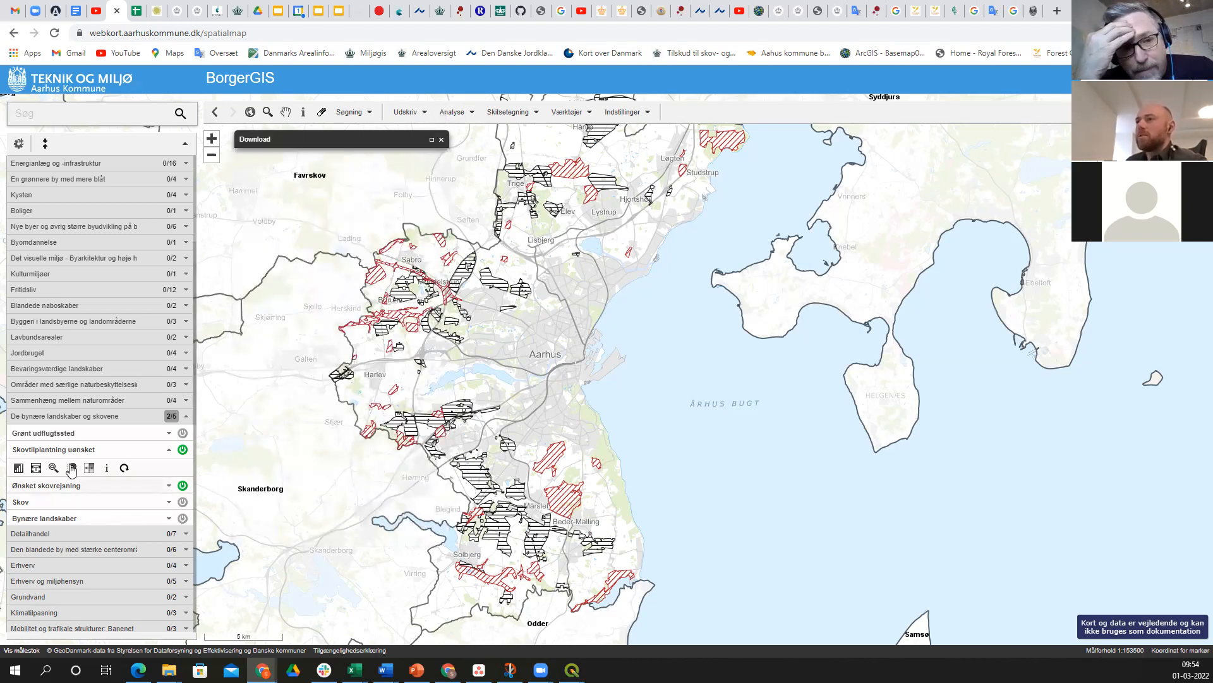
# - Export all selected rows of the Skovtilplantning uønsket table as an ESRI Shapefile
pyautogui.click(35, 468)
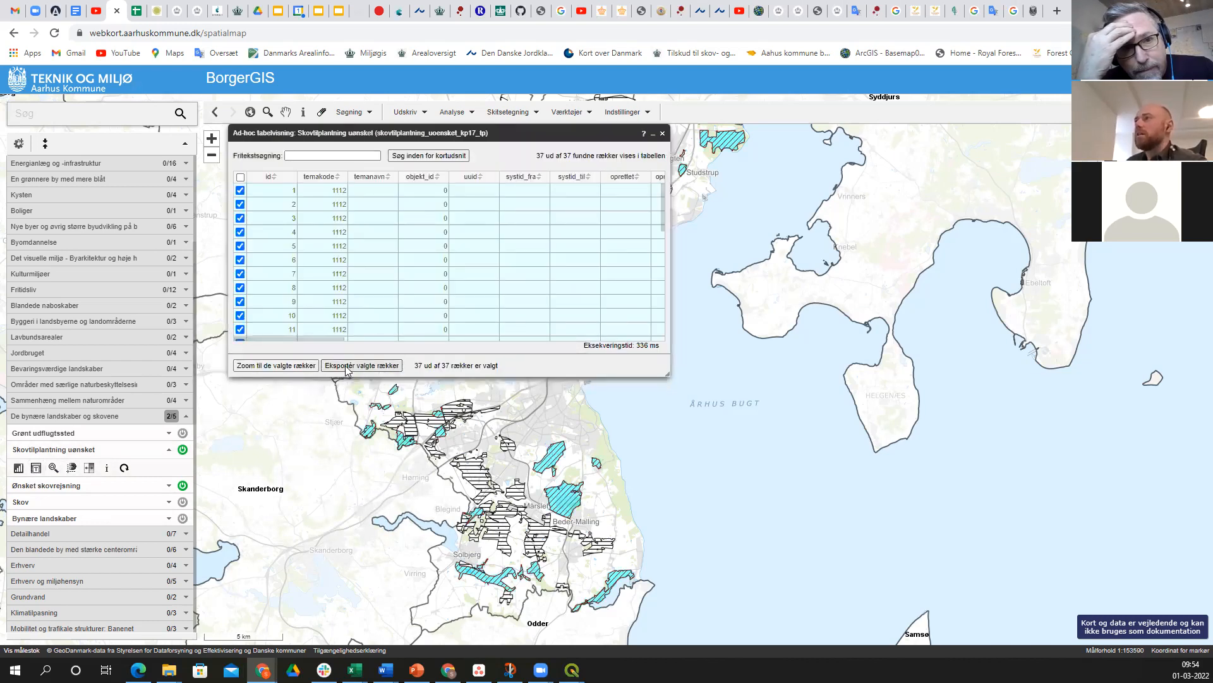
pyautogui.click(346, 366)
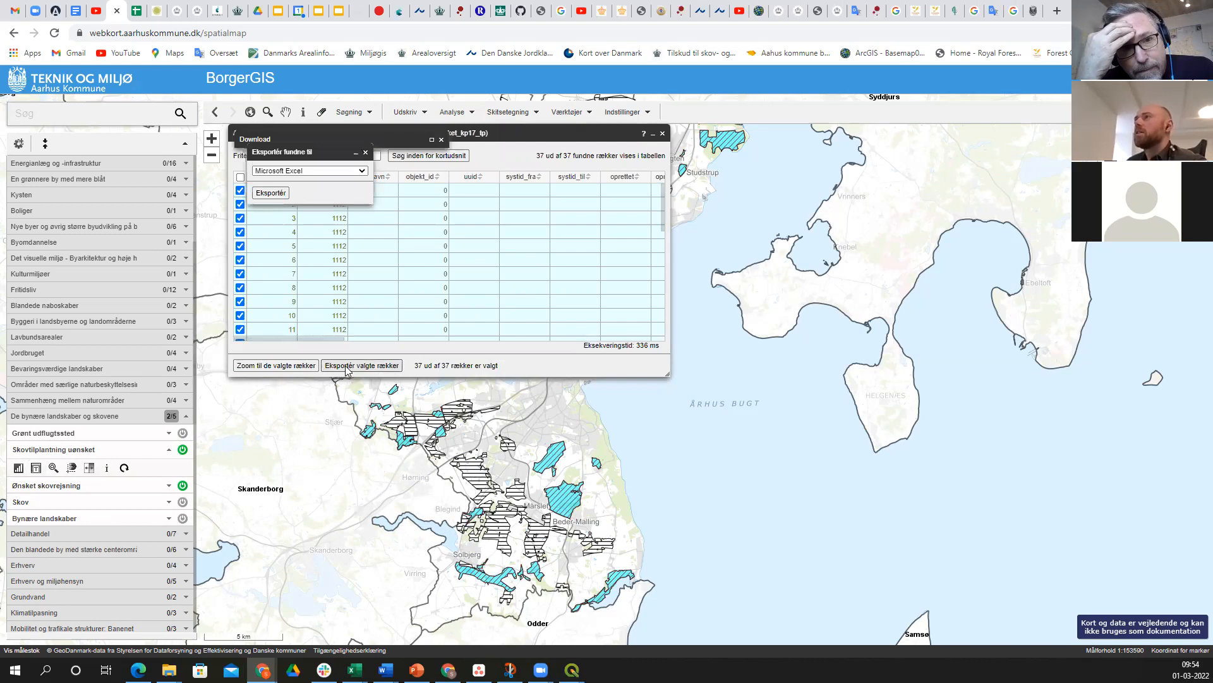
pyautogui.click(363, 172)
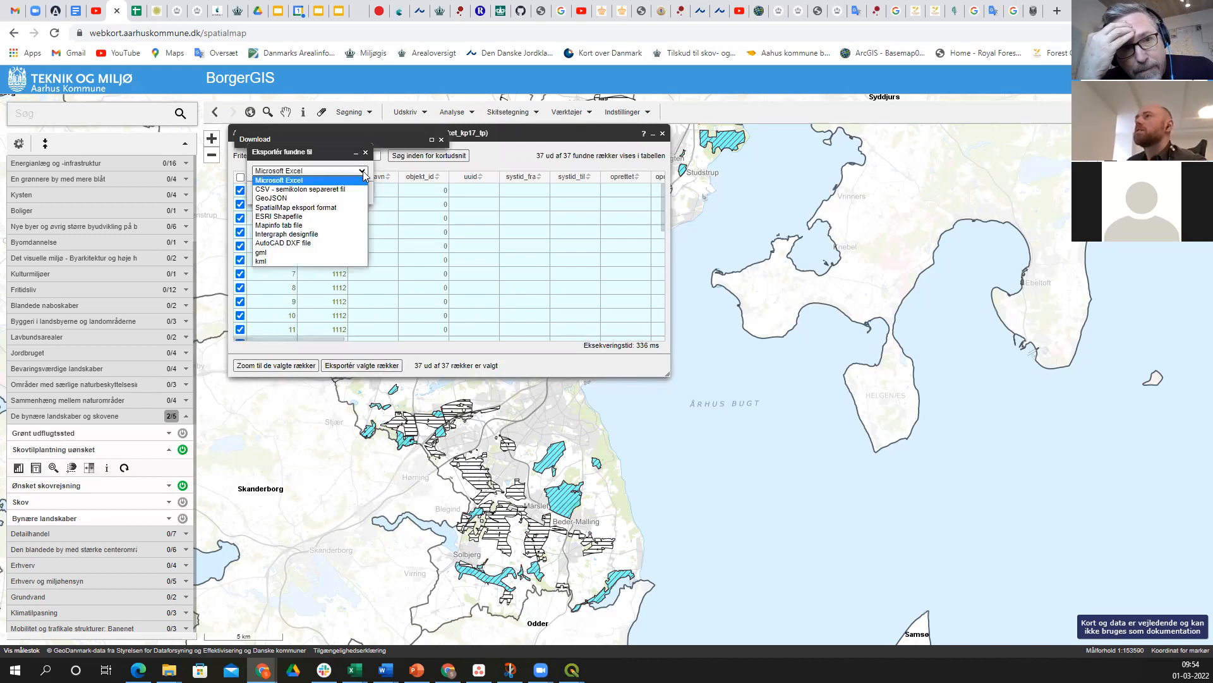
pyautogui.click(325, 218)
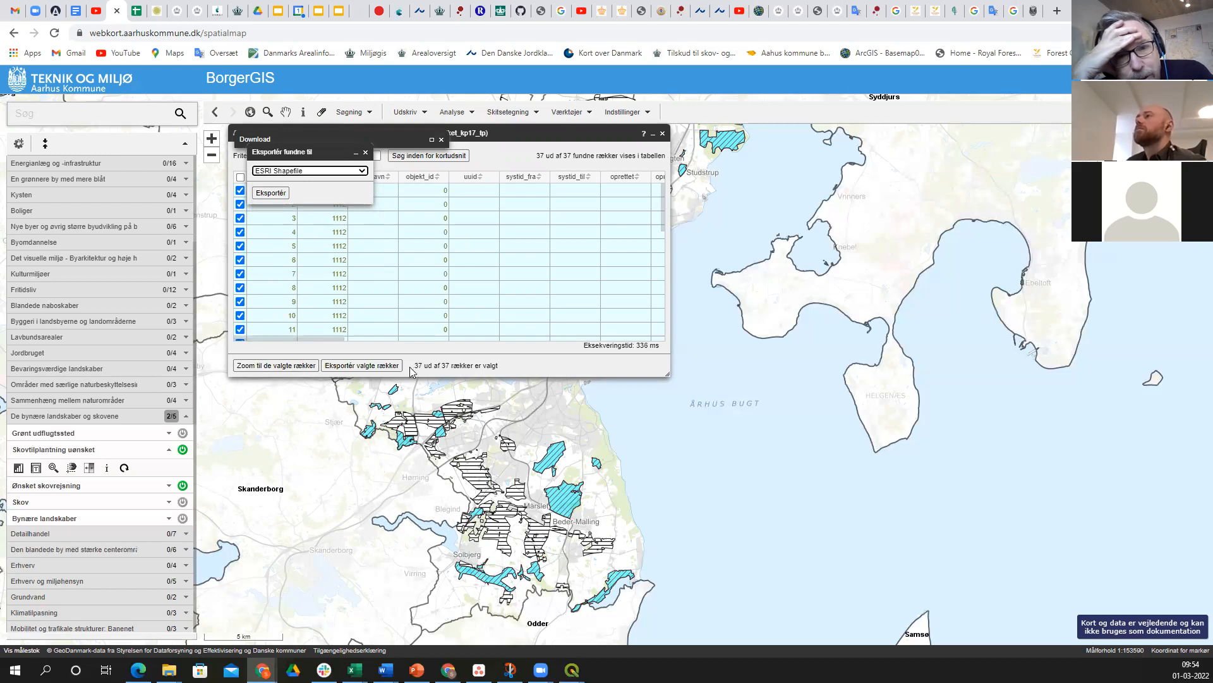
pyautogui.click(274, 193)
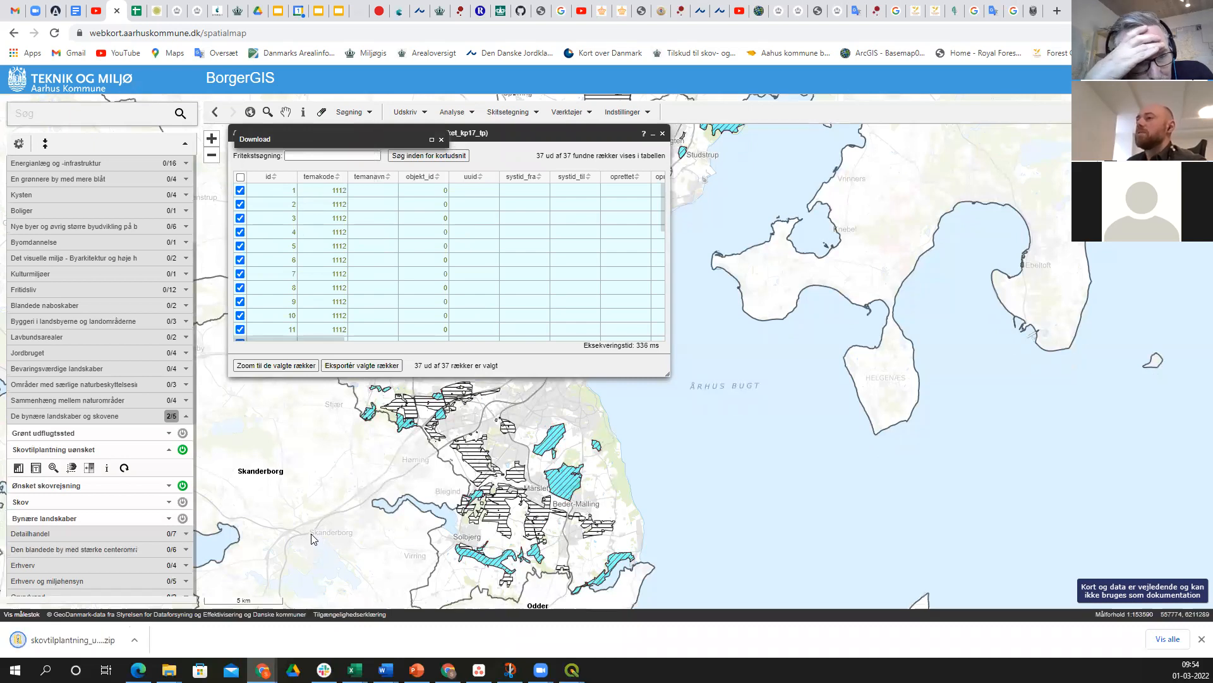
# - Extract the downloaded skovtilplantning zip archive into the 2_DataSet folder and open the extracted folder
pyautogui.click(74, 643)
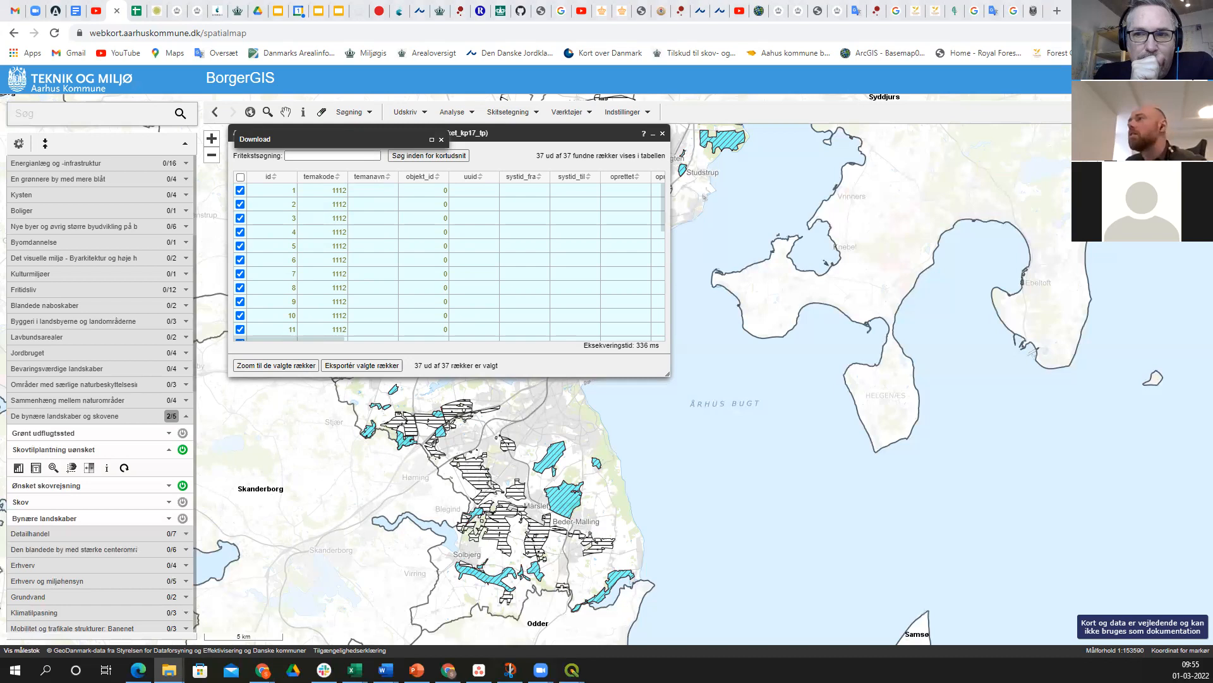
pyautogui.moveTo(1212, 171); pyautogui.dragTo(598, 179)
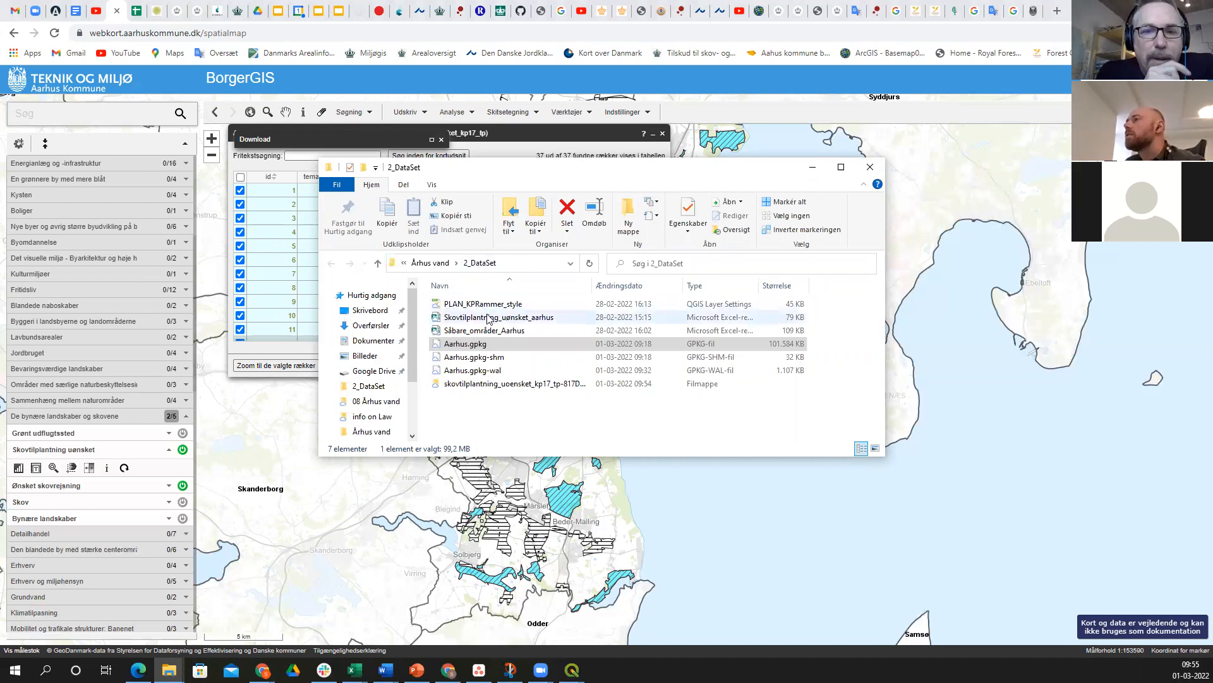
pyautogui.doubleClick(471, 385)
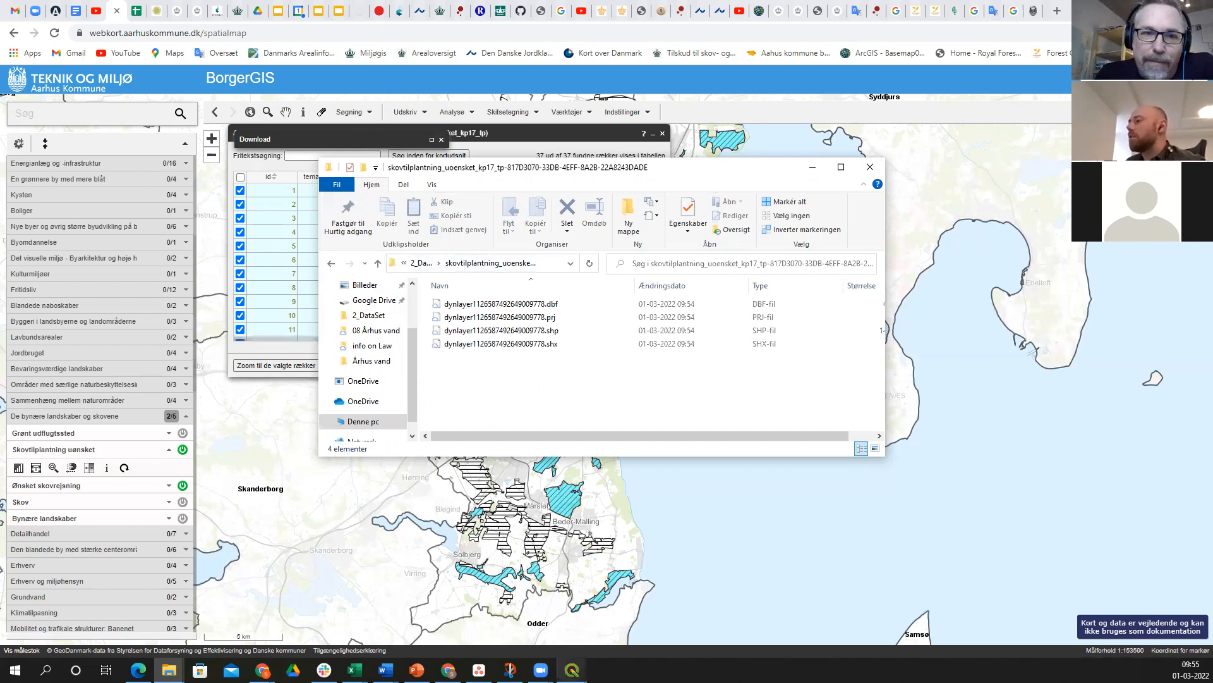
# - Switch to the Århus vand GIS2 project in QGIS and add dynlayer1126587492649009778.shp from the skovtilplantning folder in 2_DataSet
pyautogui.click(572, 670)
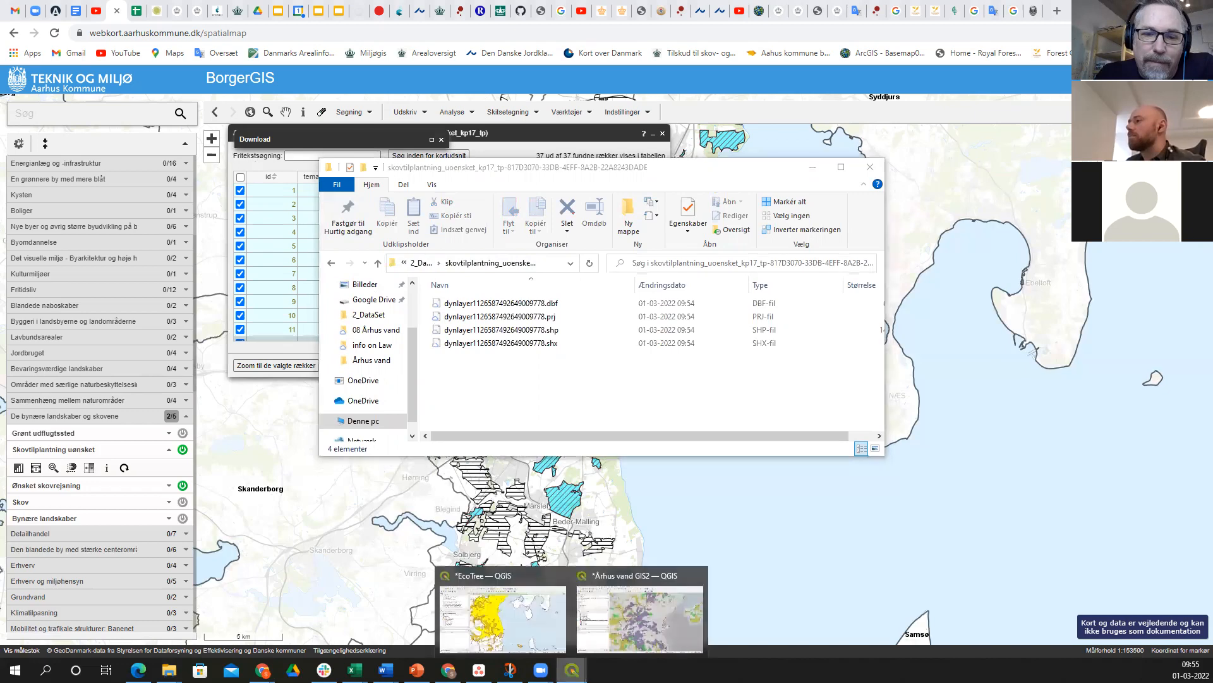
pyautogui.click(521, 620)
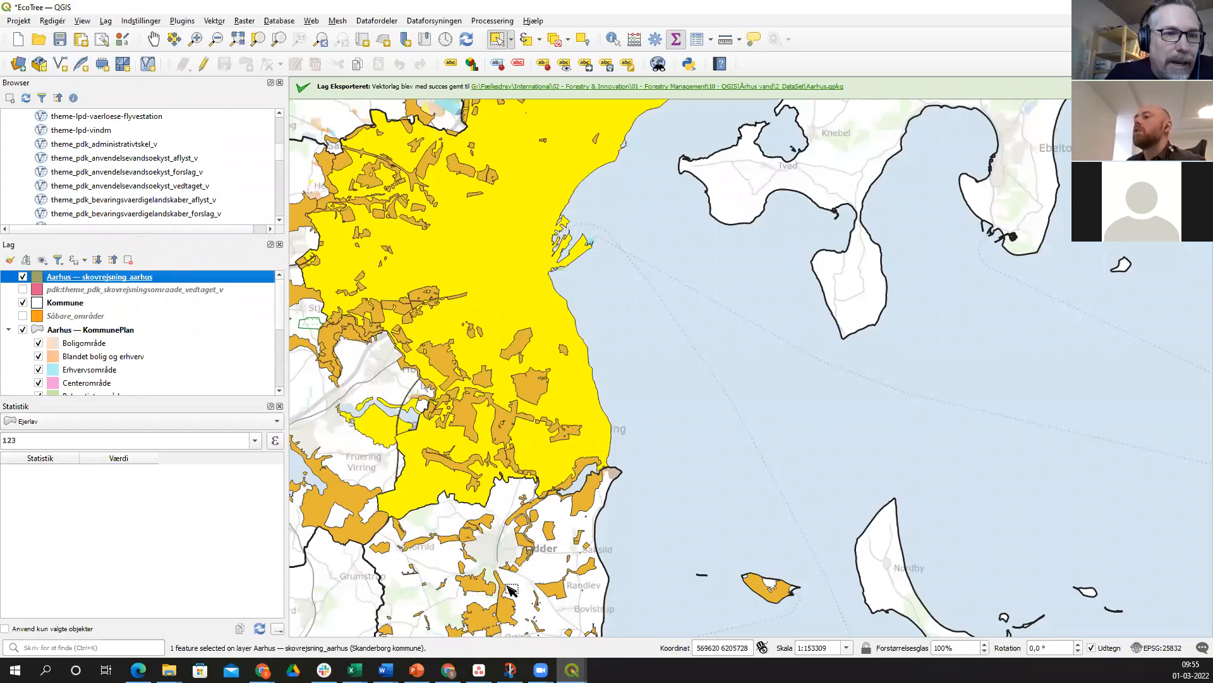
pyautogui.moveTo(572, 670)
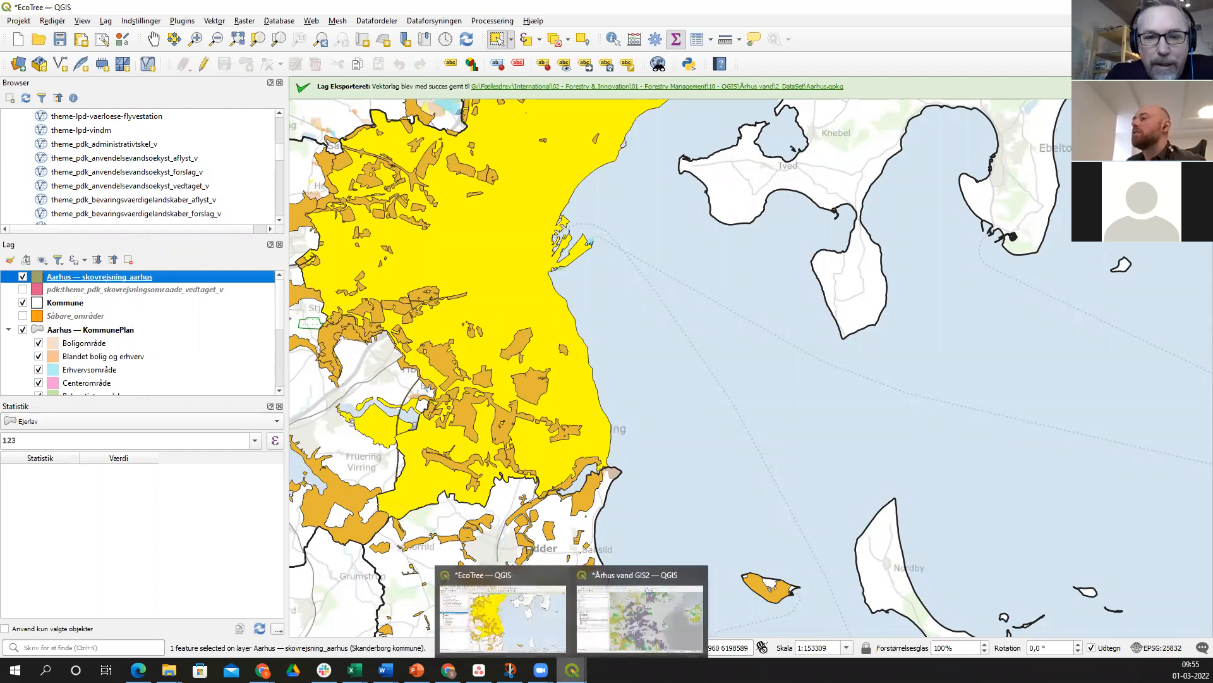
pyautogui.click(623, 616)
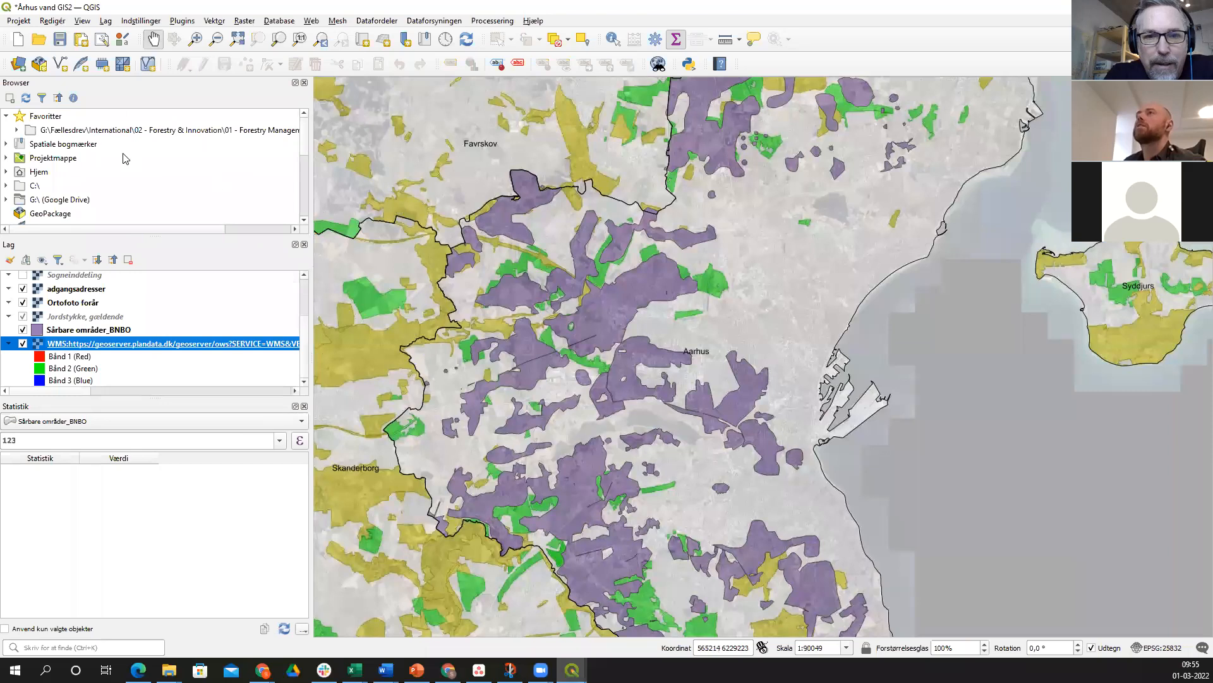
pyautogui.click(22, 67)
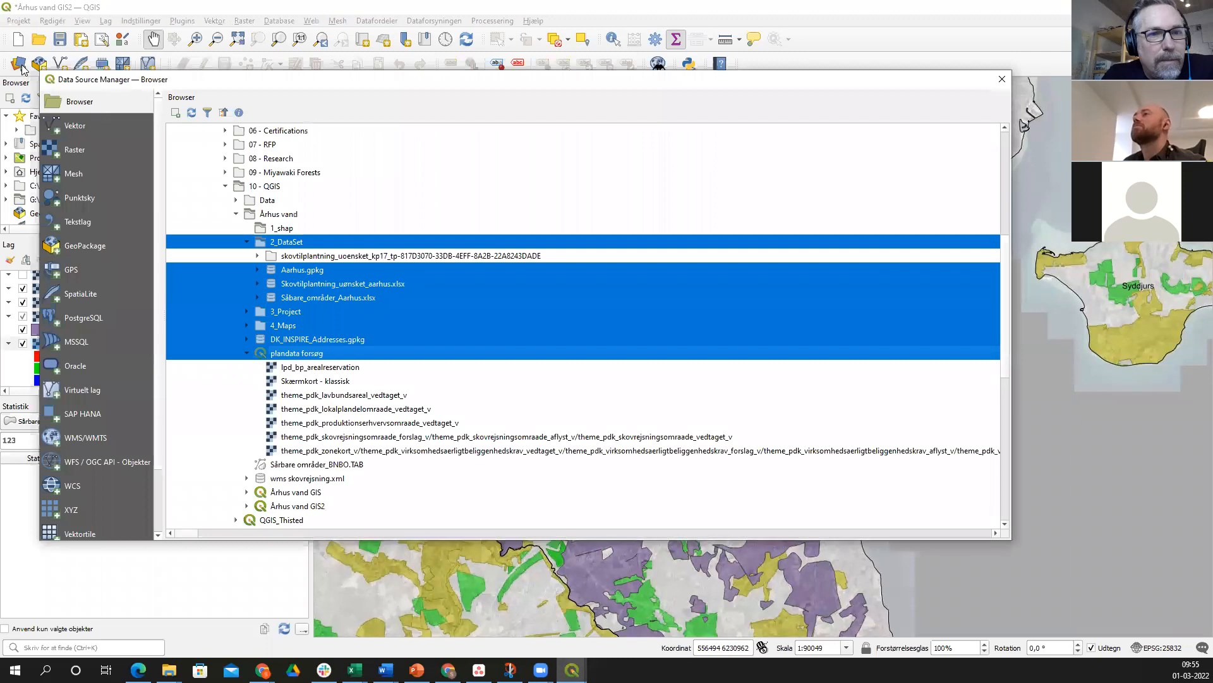
pyautogui.doubleClick(309, 259)
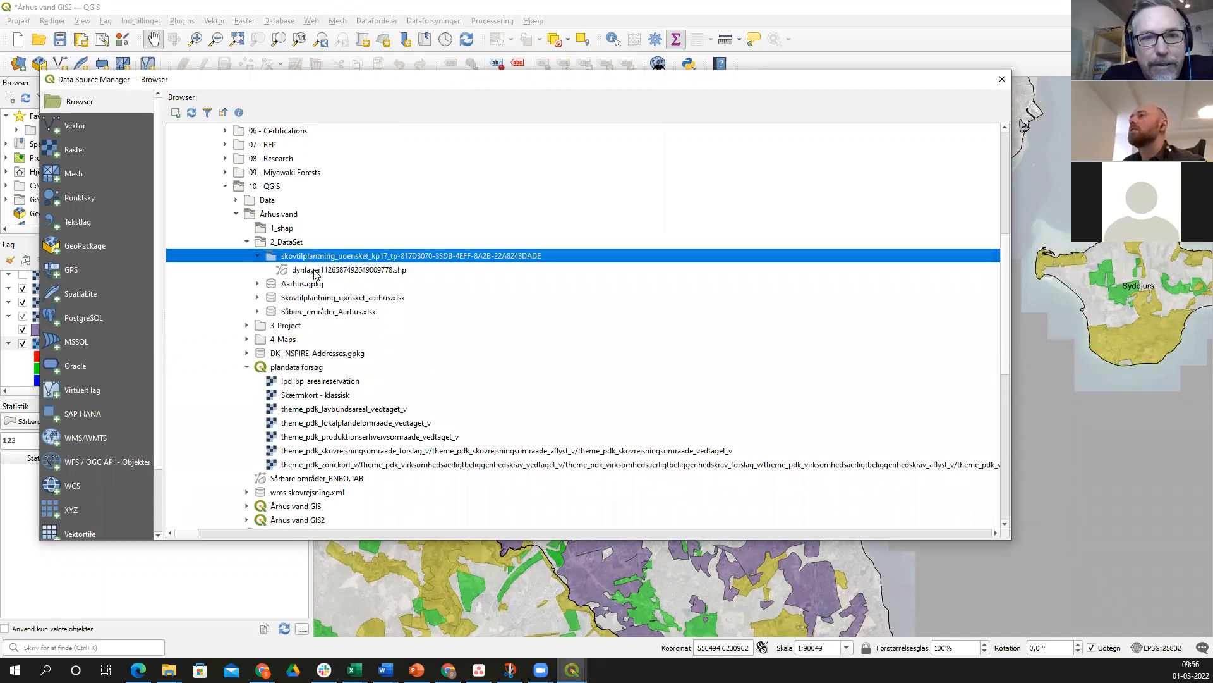
pyautogui.click(314, 273)
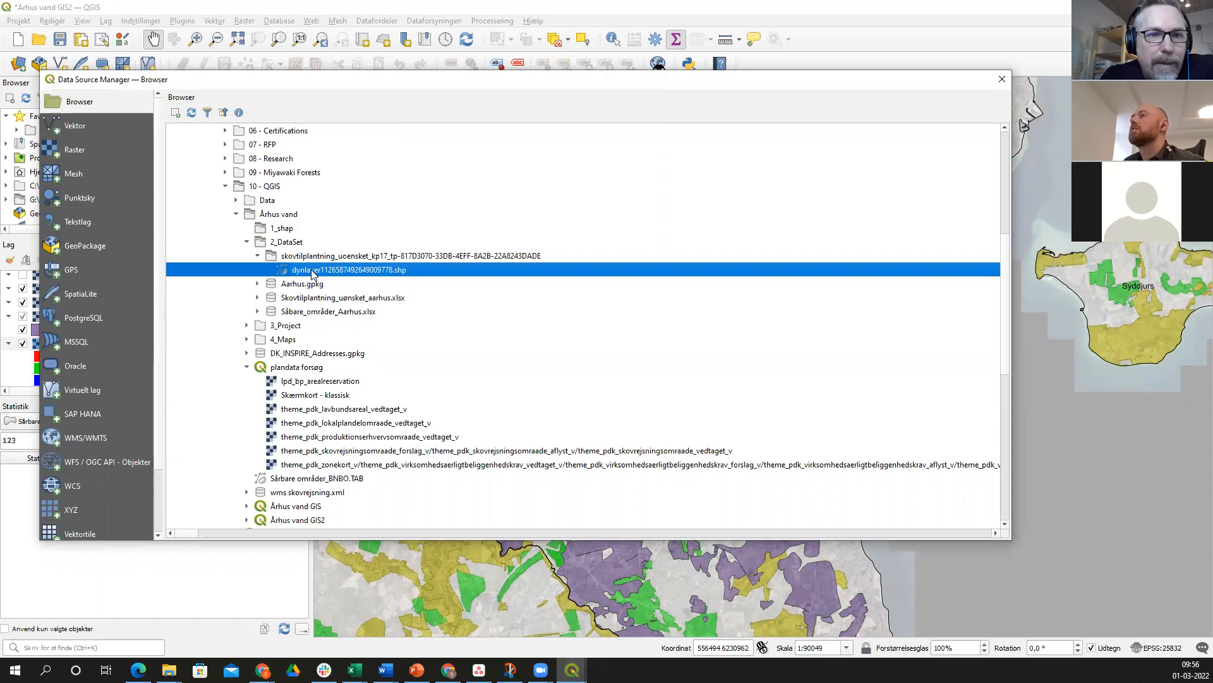
pyautogui.doubleClick(314, 272)
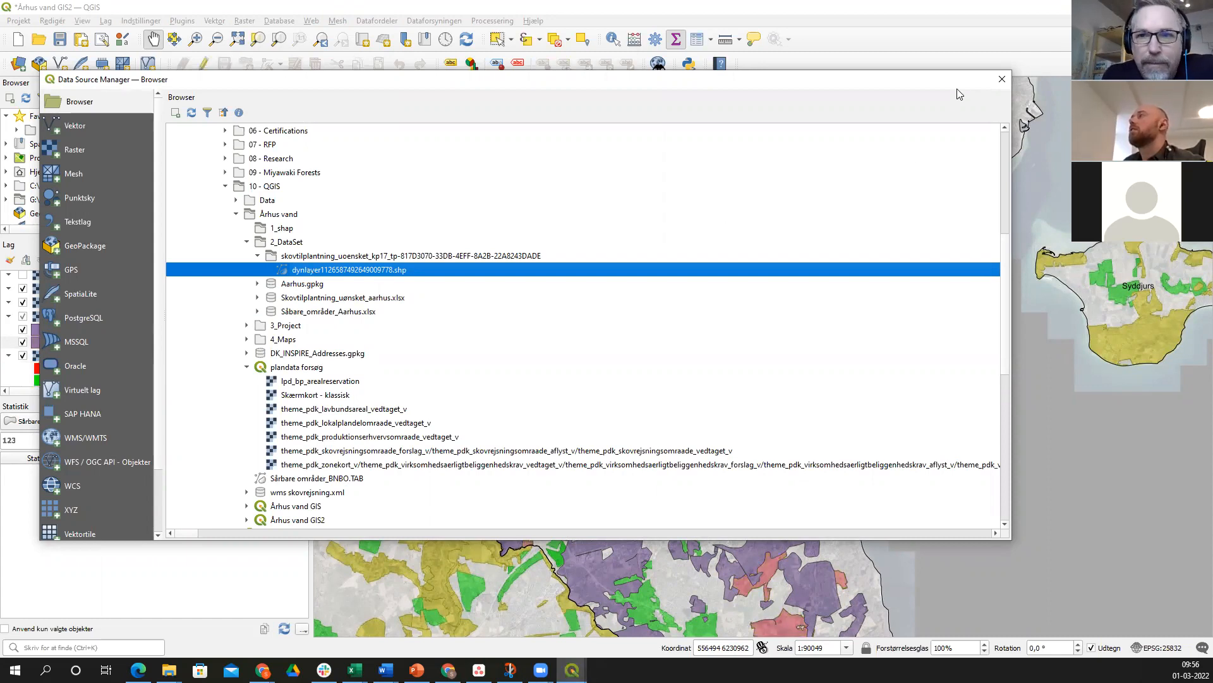
pyautogui.click(1001, 79)
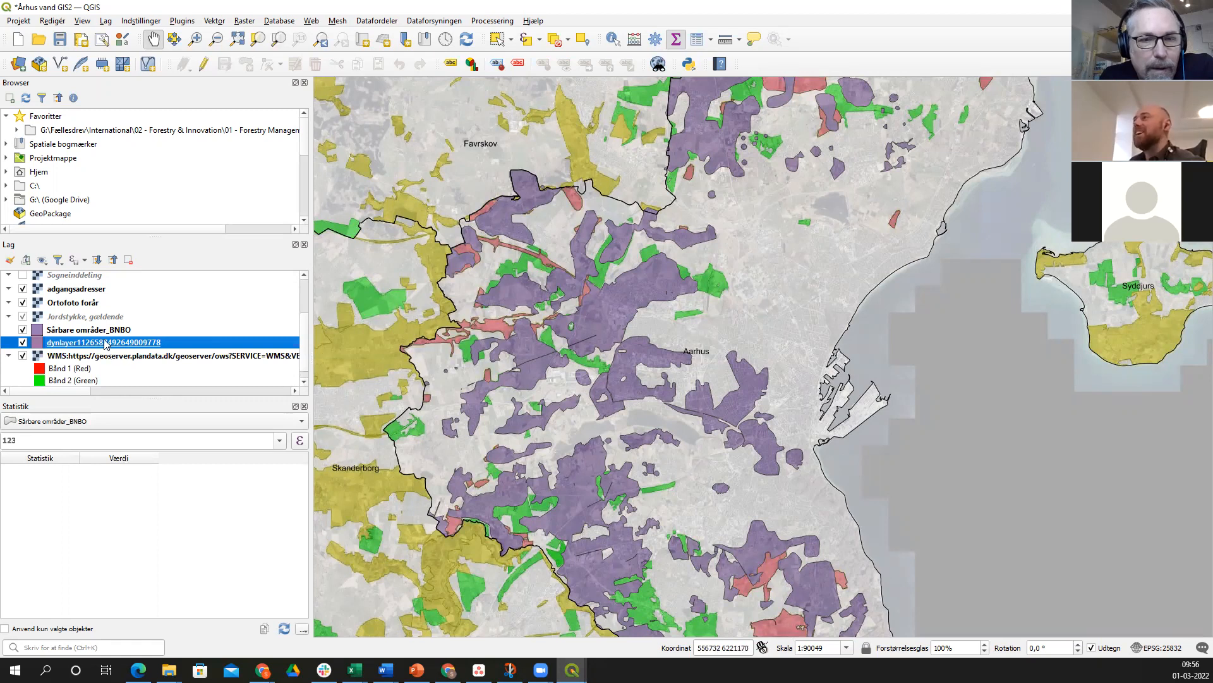
pyautogui.moveTo(125, 349)
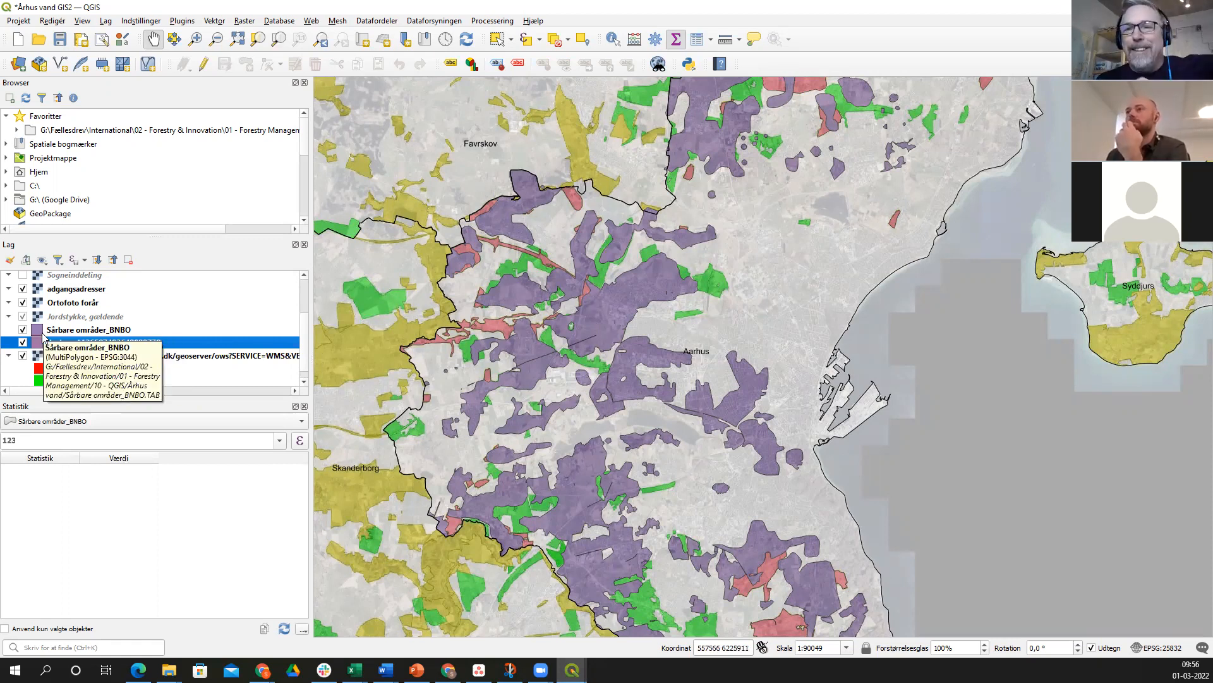
pyautogui.moveTo(60, 290); pyautogui.dragTo(63, 283)
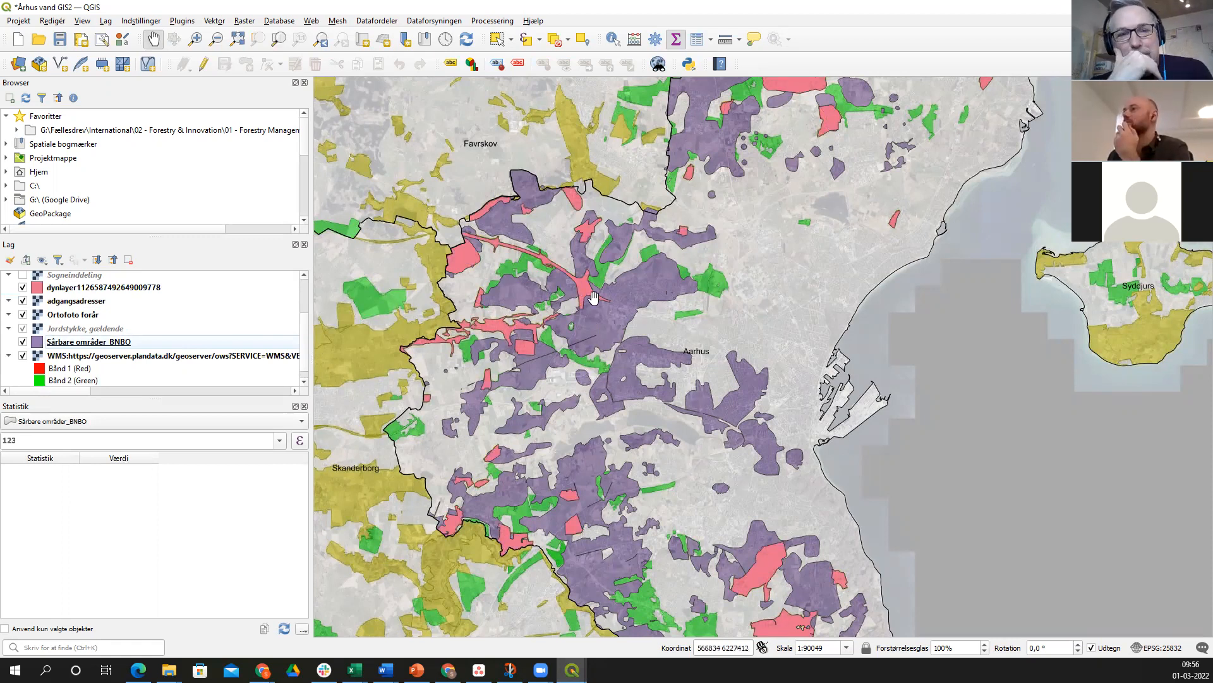
pyautogui.click(65, 291)
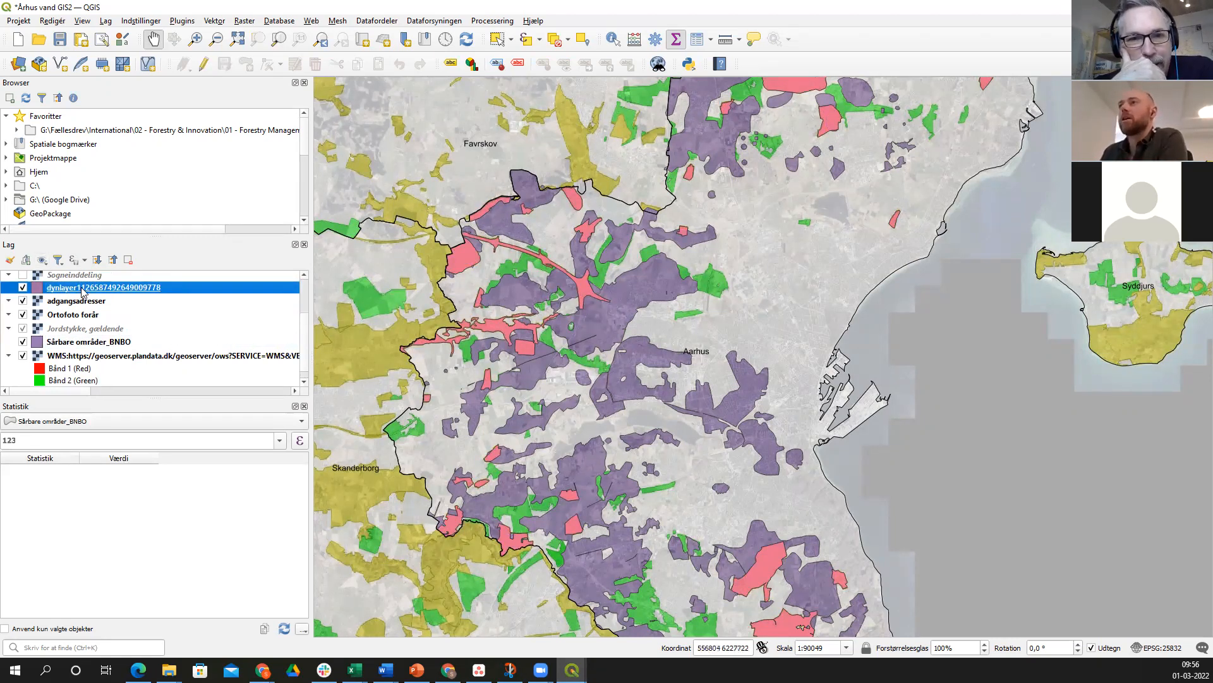
pyautogui.scroll(2, 82, 292)
pyautogui.scroll(1, 82, 332)
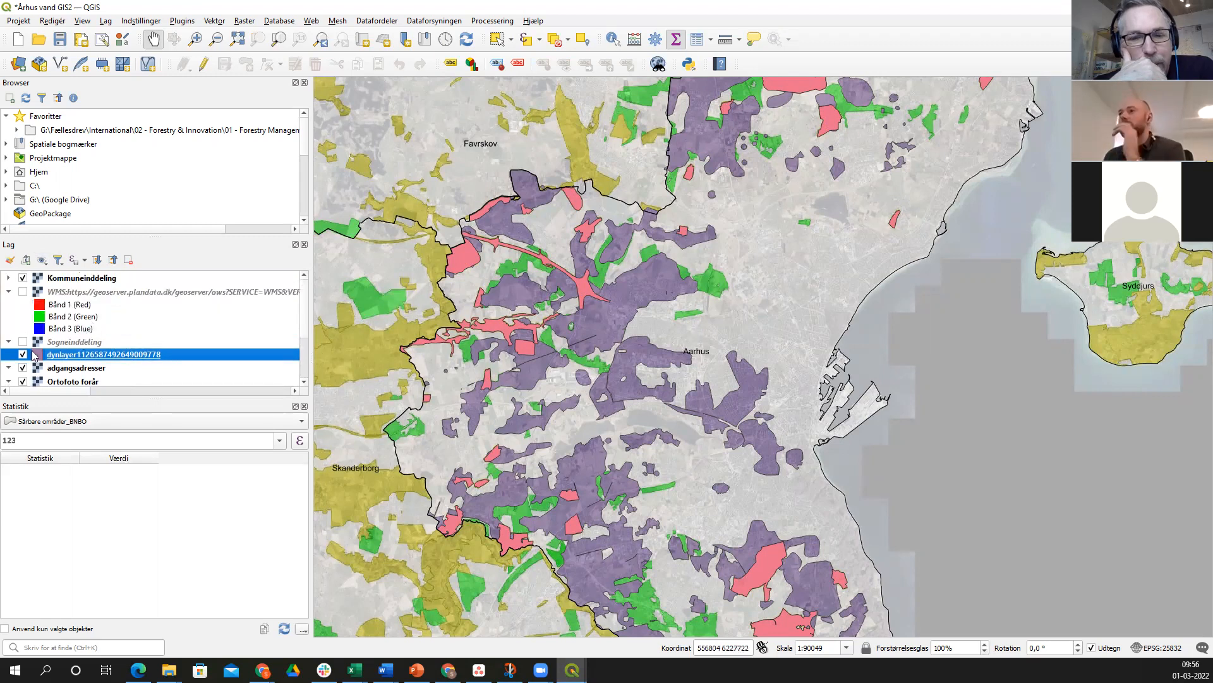
pyautogui.moveTo(53, 358); pyautogui.dragTo(53, 276)
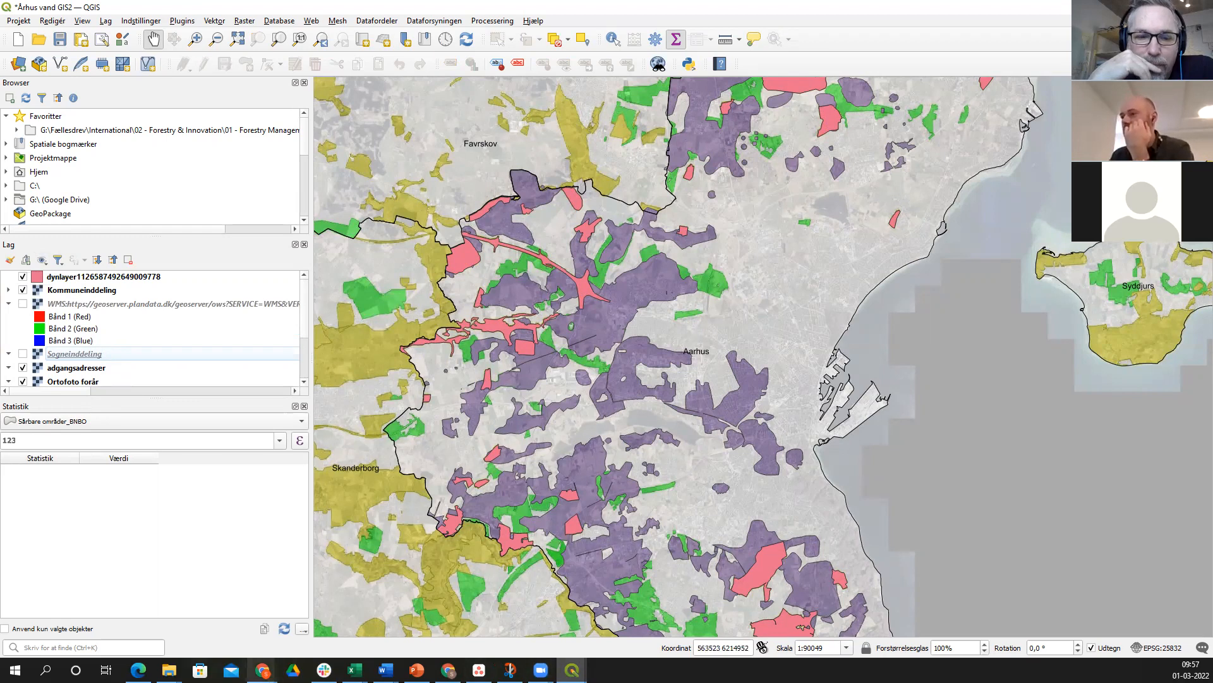
# - Switch to BorgerGIS in Chrome and export all selected rows of the Ønsket skovrejsning table as an ESRI Shapefile
pyautogui.moveTo(262, 670)
pyautogui.click(214, 611)
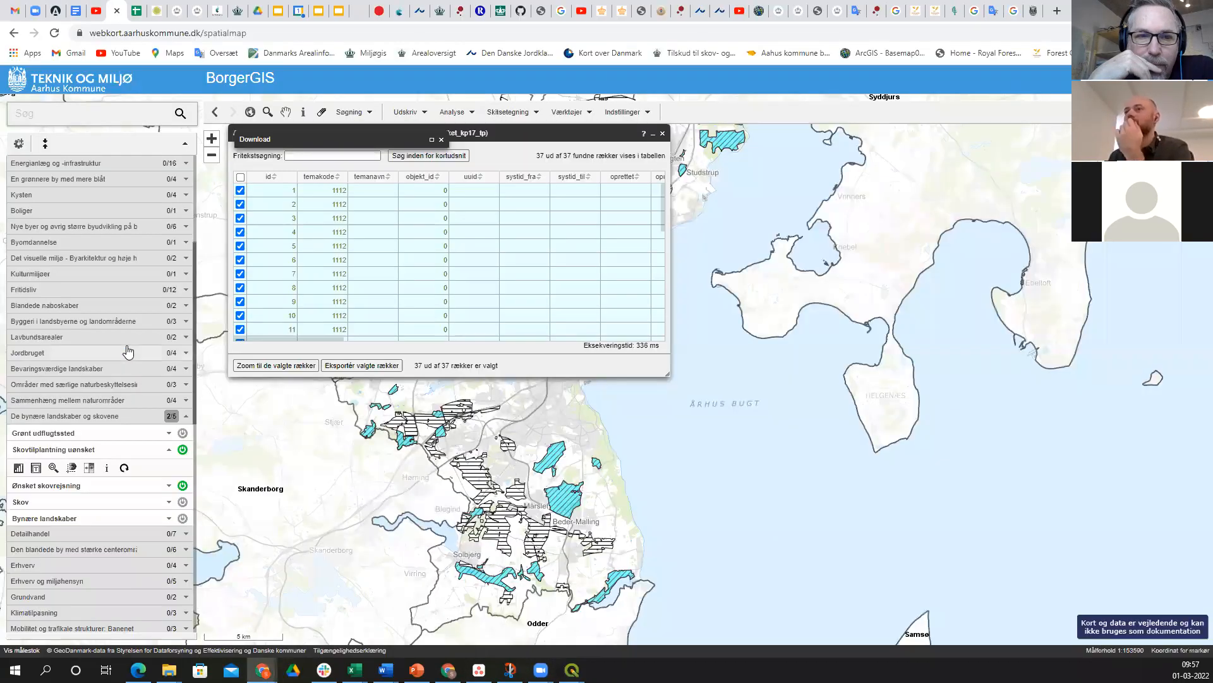
pyautogui.click(168, 485)
pyautogui.click(18, 485)
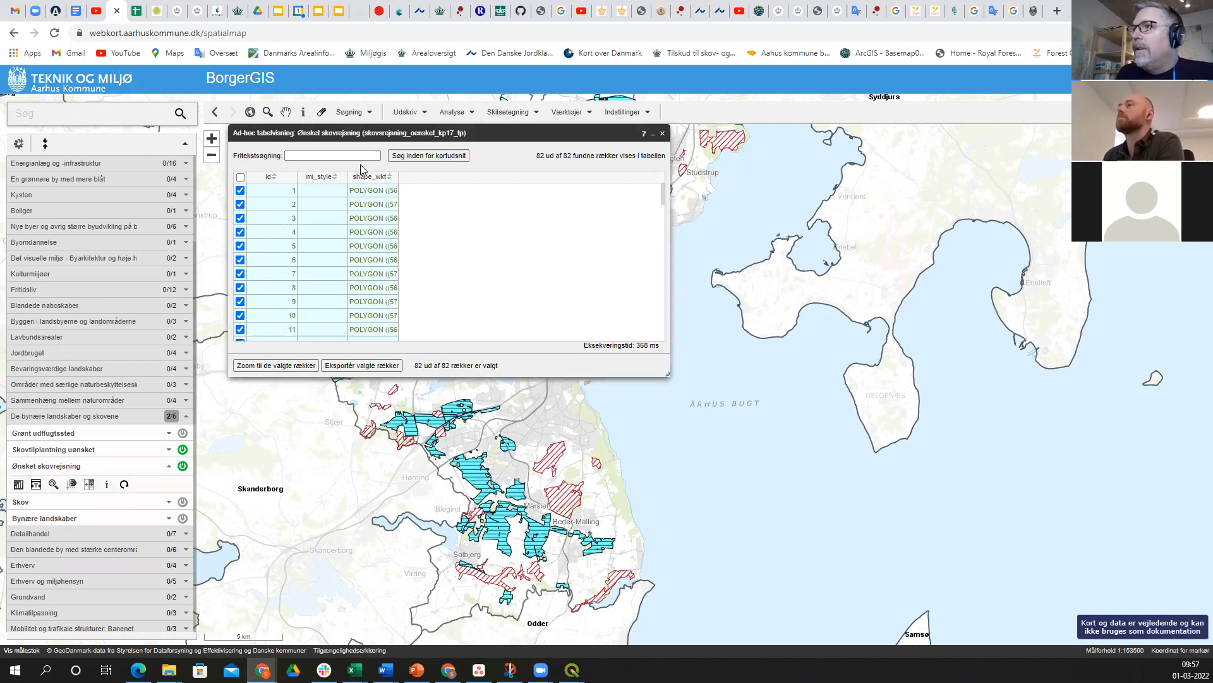
pyautogui.click(361, 366)
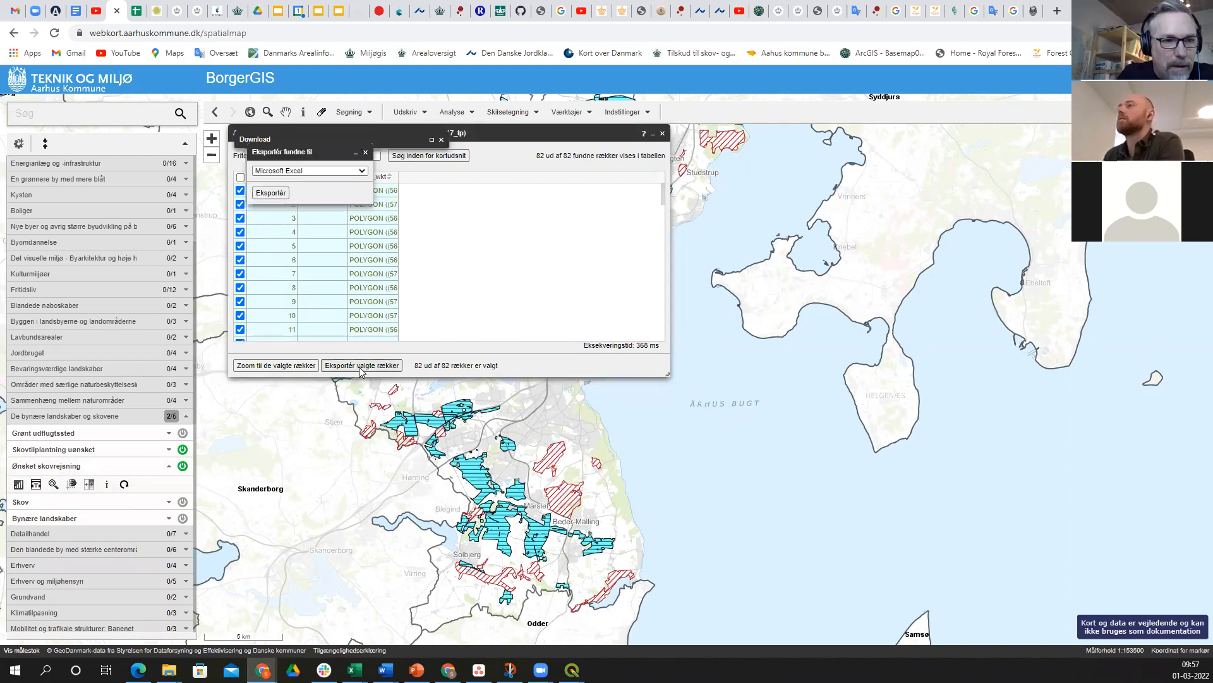
pyautogui.click(362, 170)
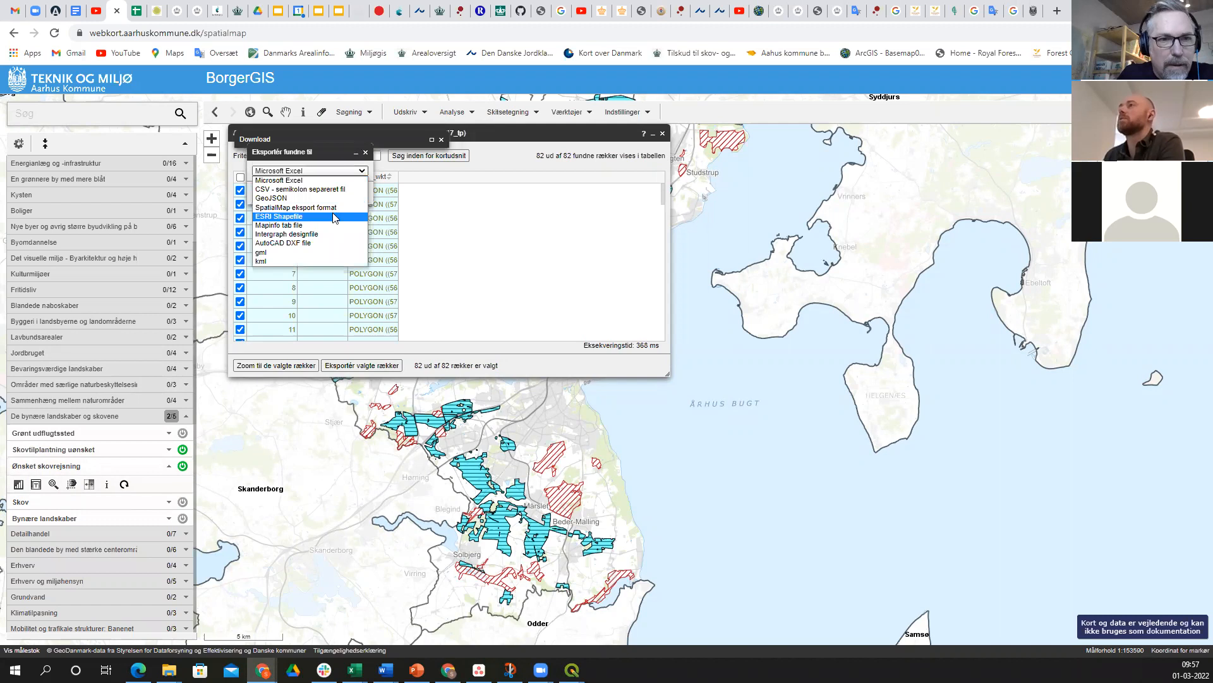
pyautogui.click(335, 217)
pyautogui.click(275, 196)
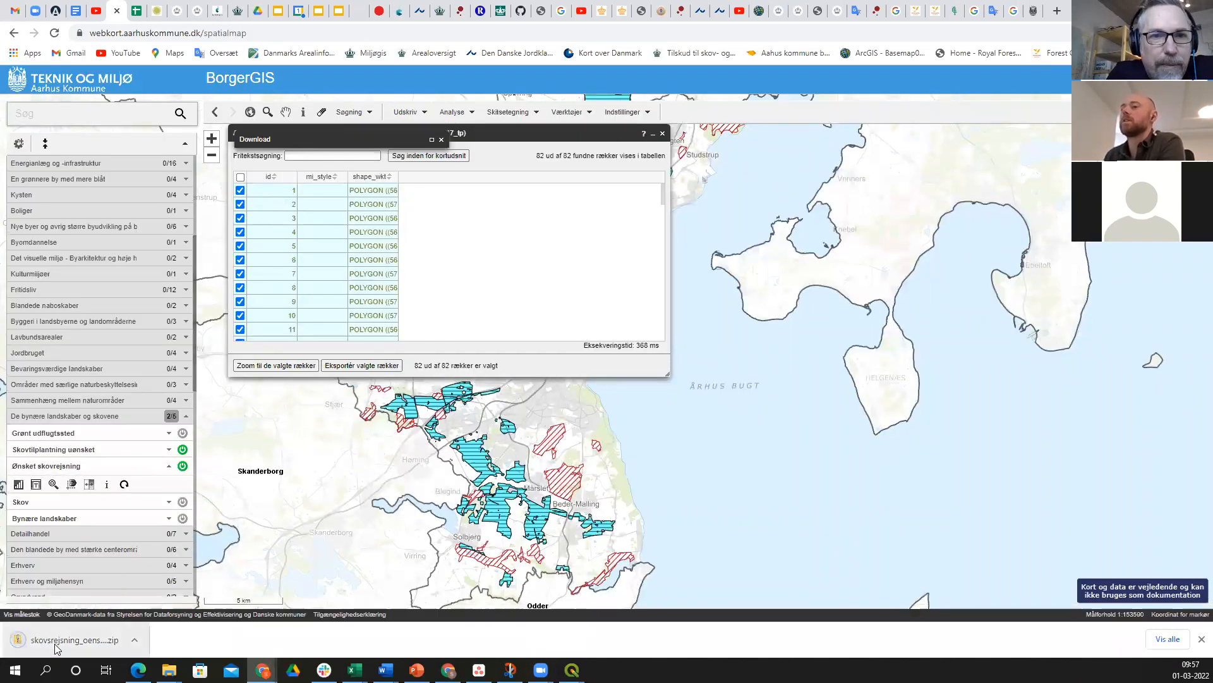
# - Open the downloaded skovrejsning zip archive and extract its folder into 2_DataSet
pyautogui.click(56, 648)
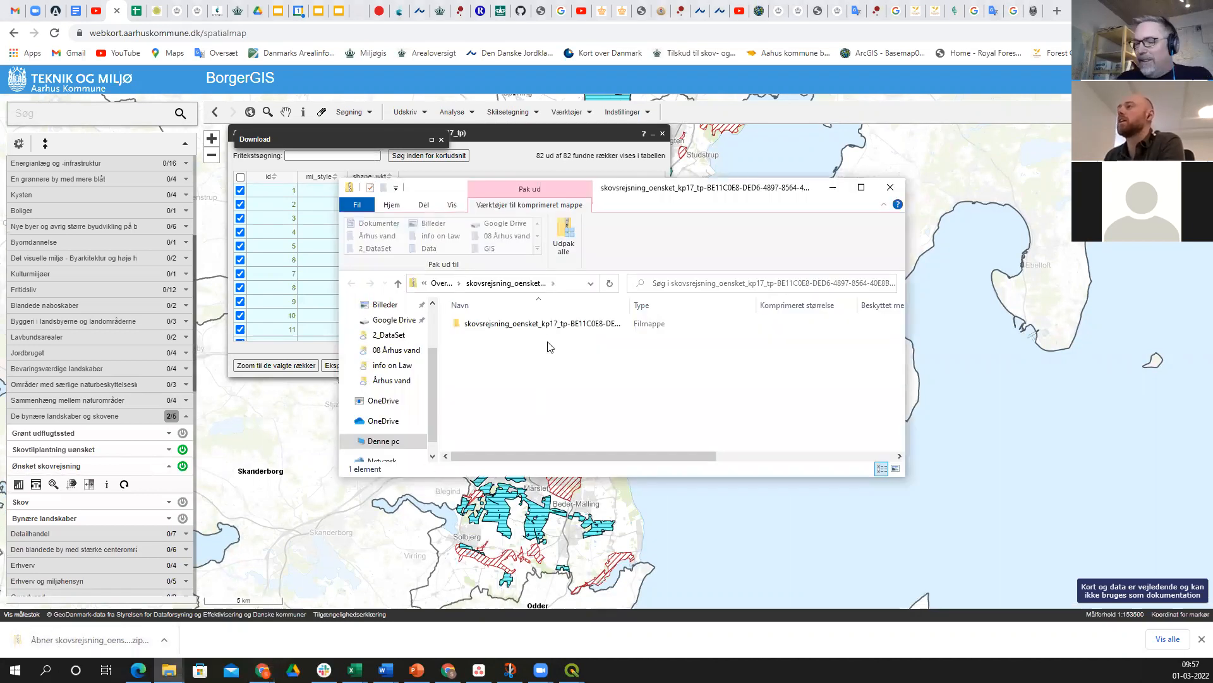
pyautogui.click(522, 323)
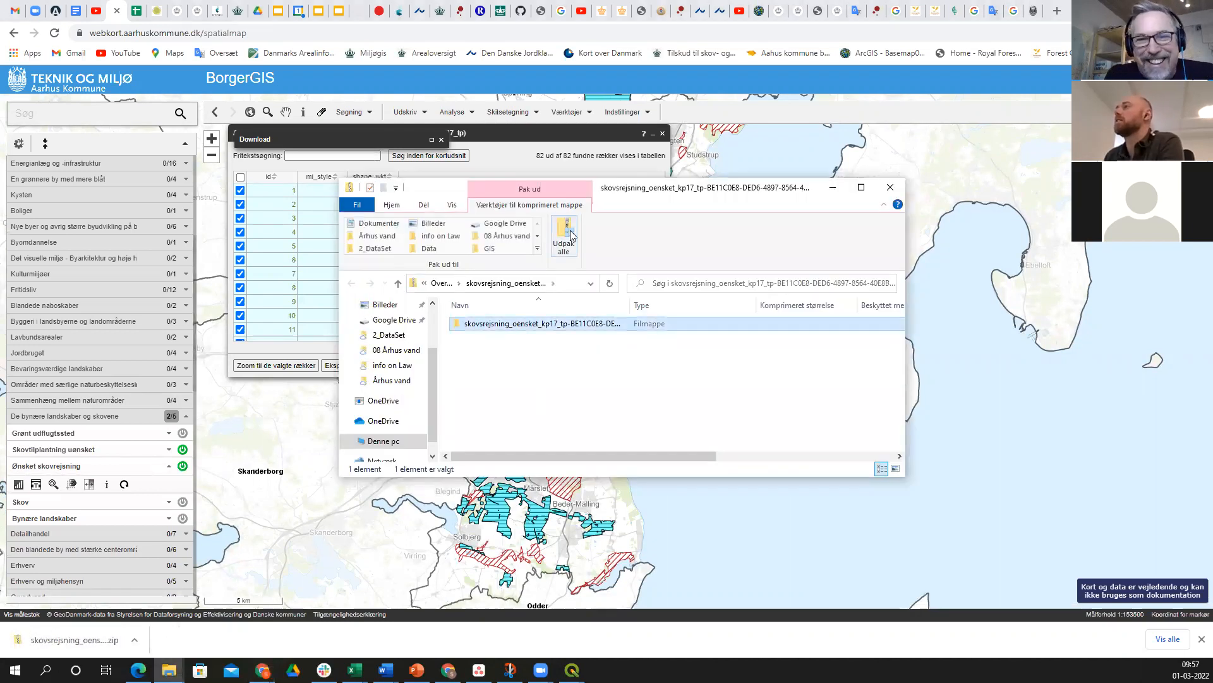
pyautogui.click(570, 233)
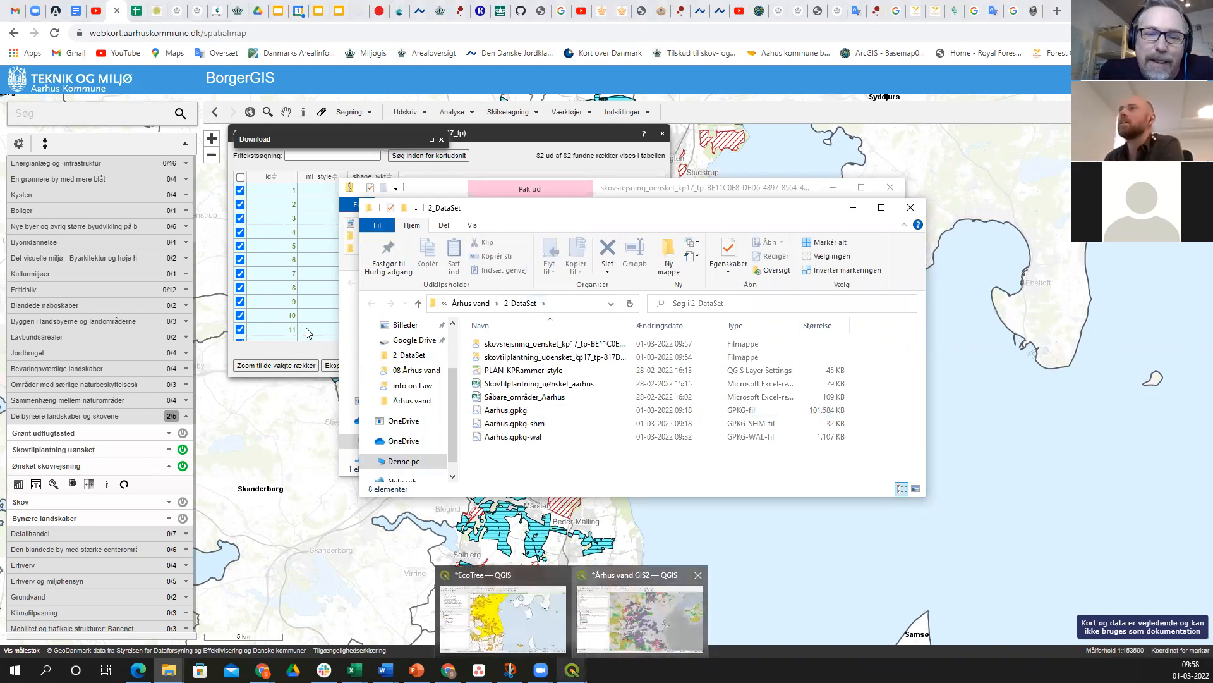
# - Return to the Århus vand GIS2 project, add dynlayer1232481857813674795.shp from the skovrejsning folder in 2_DataSet, and inspect its areas around Aarhus
pyautogui.hotkey('alt', 'Tab')
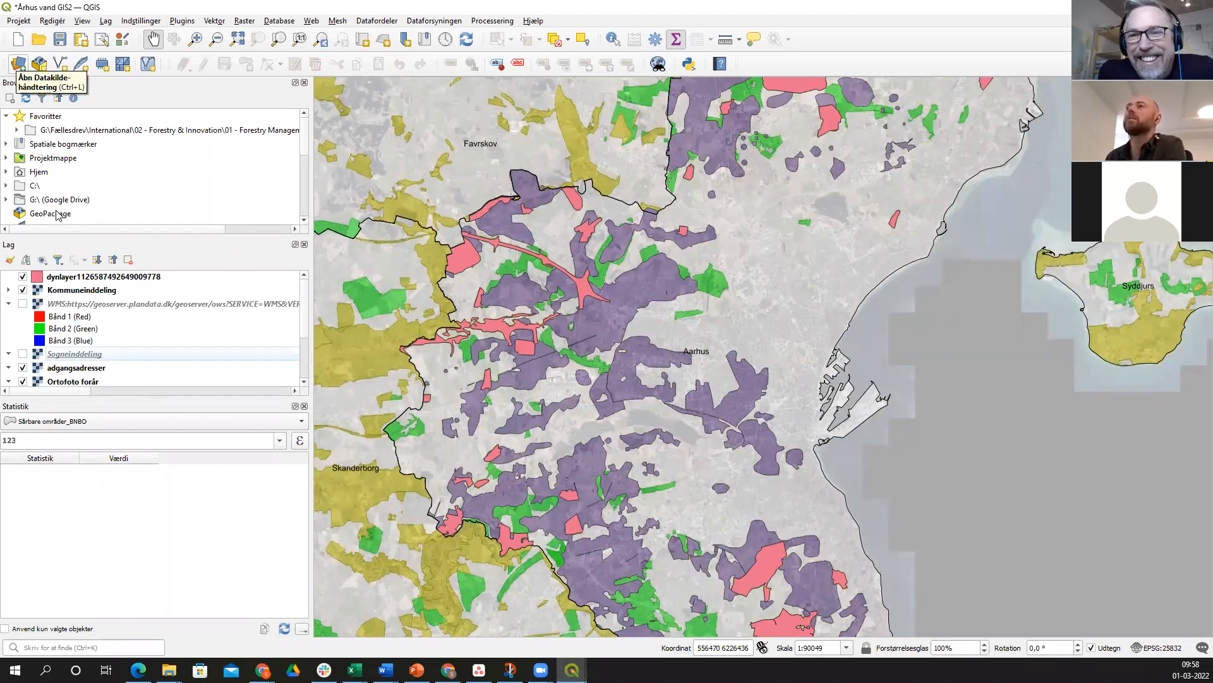
pyautogui.doubleClick(79, 131)
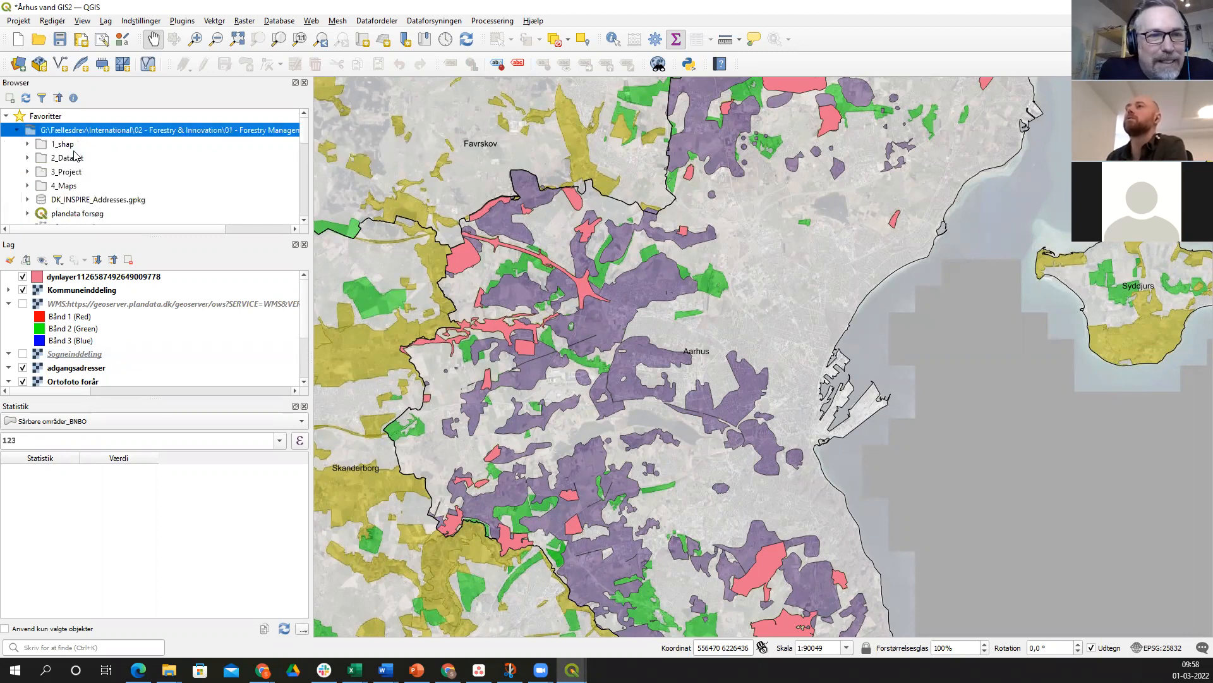
pyautogui.doubleClick(77, 158)
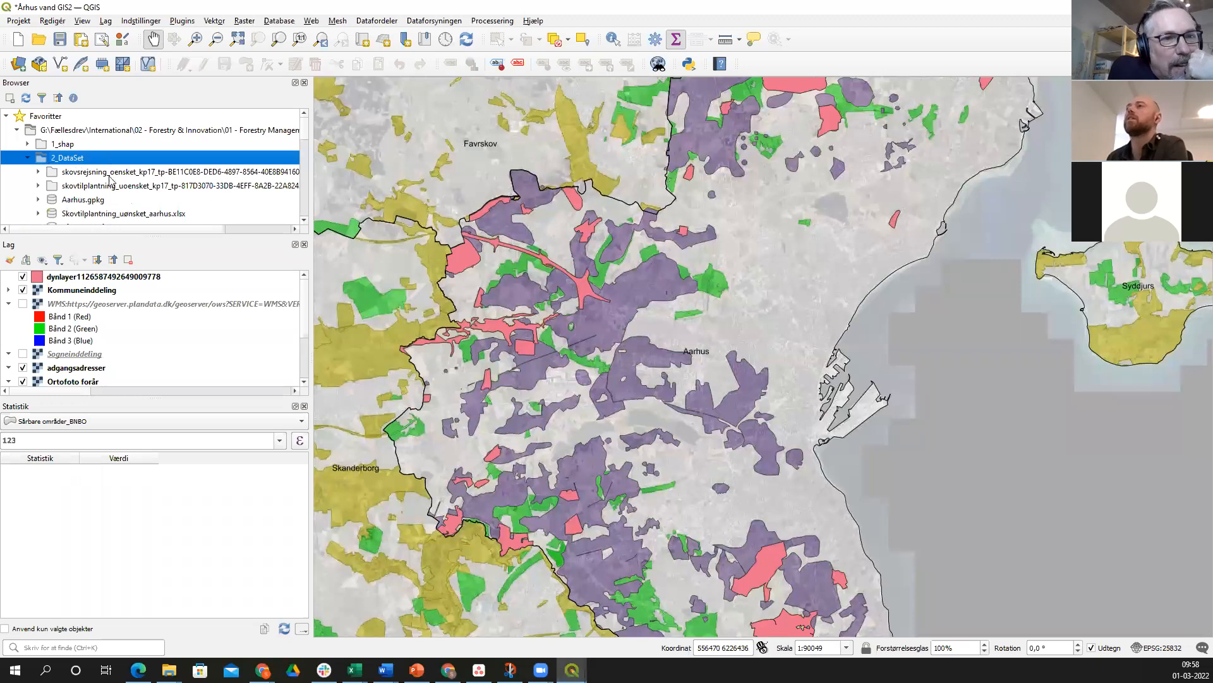
pyautogui.click(117, 175)
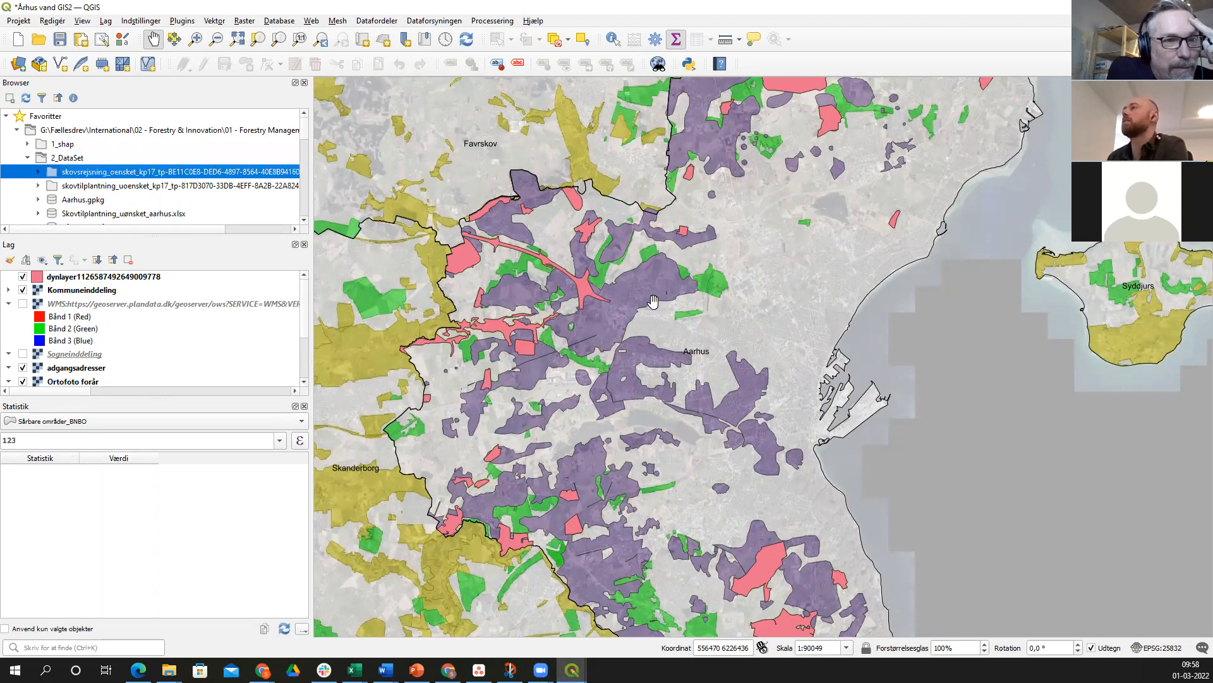
pyautogui.click(37, 172)
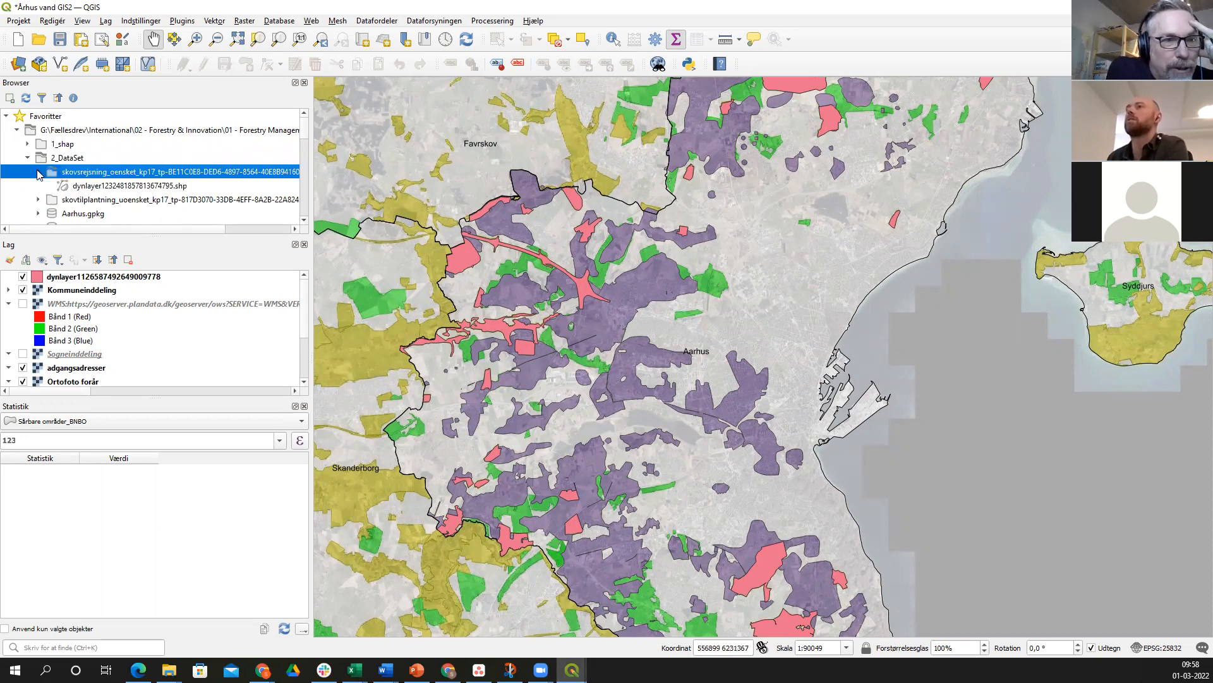
pyautogui.click(87, 187)
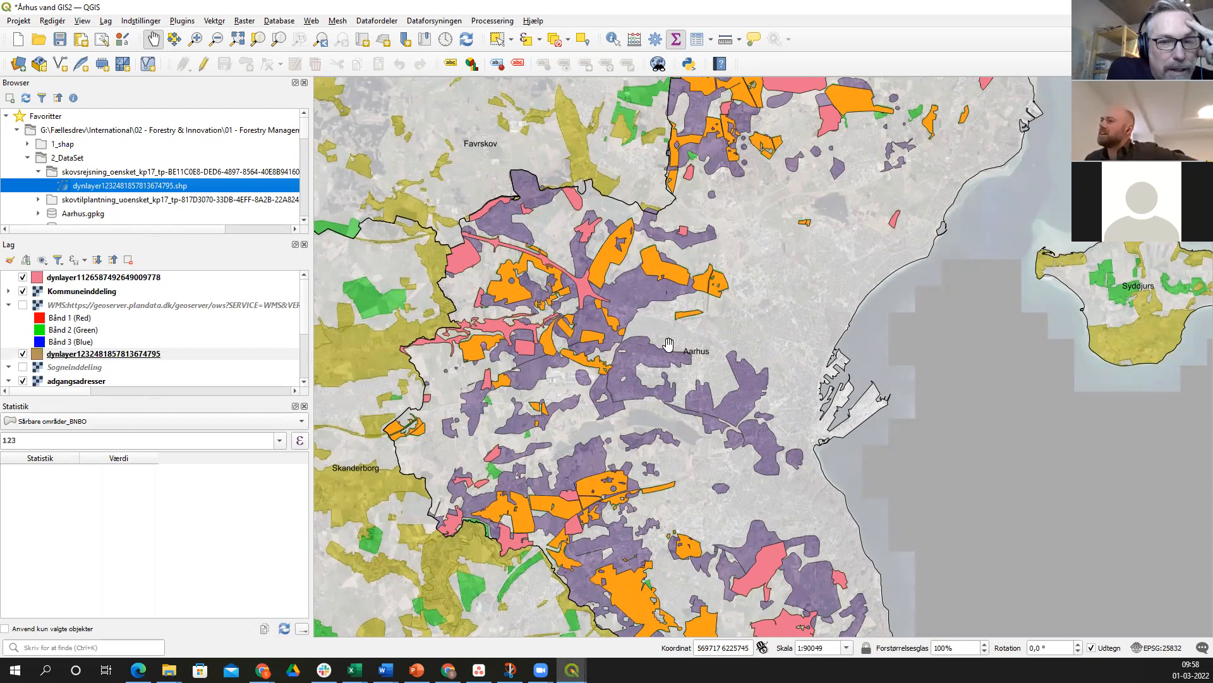
pyautogui.moveTo(754, 248); pyautogui.dragTo(696, 365)
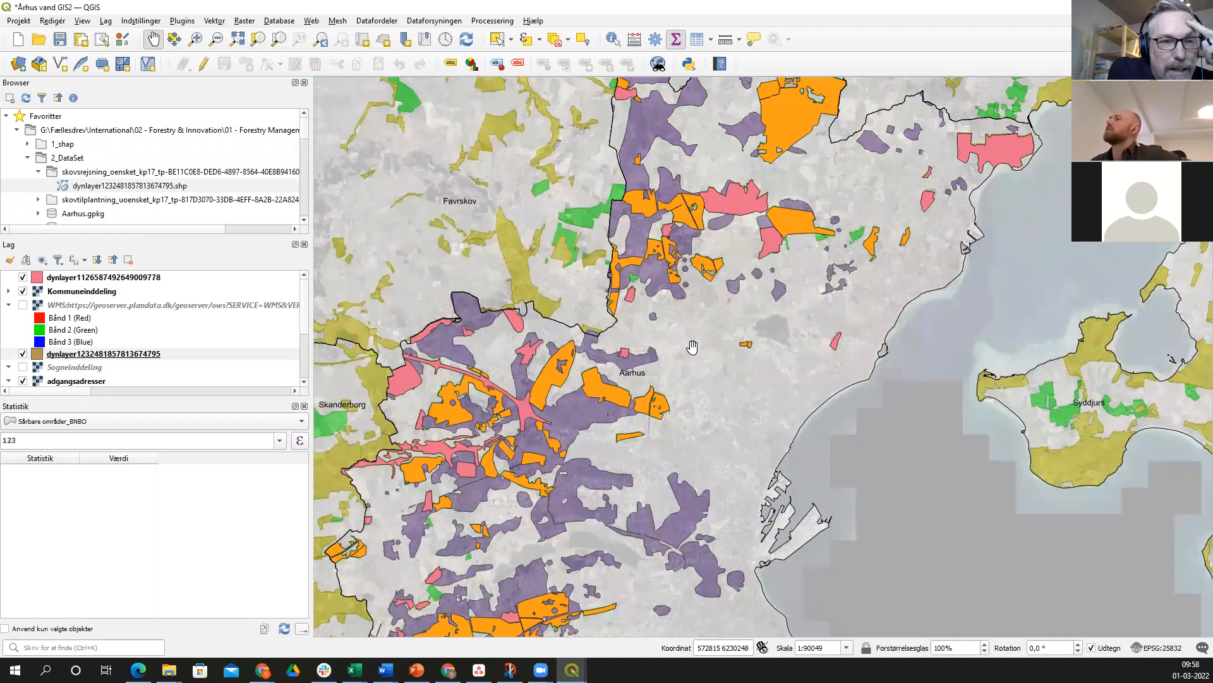
pyautogui.scroll(-1, 692, 346)
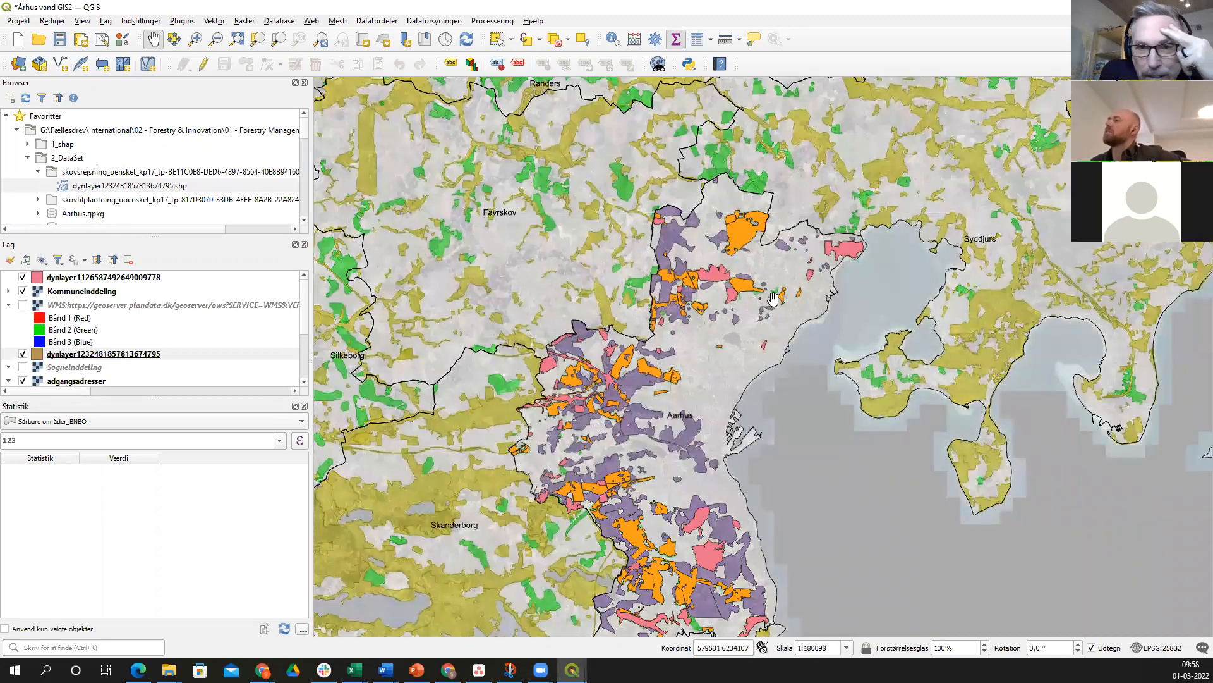
pyautogui.scroll(1, 776, 290)
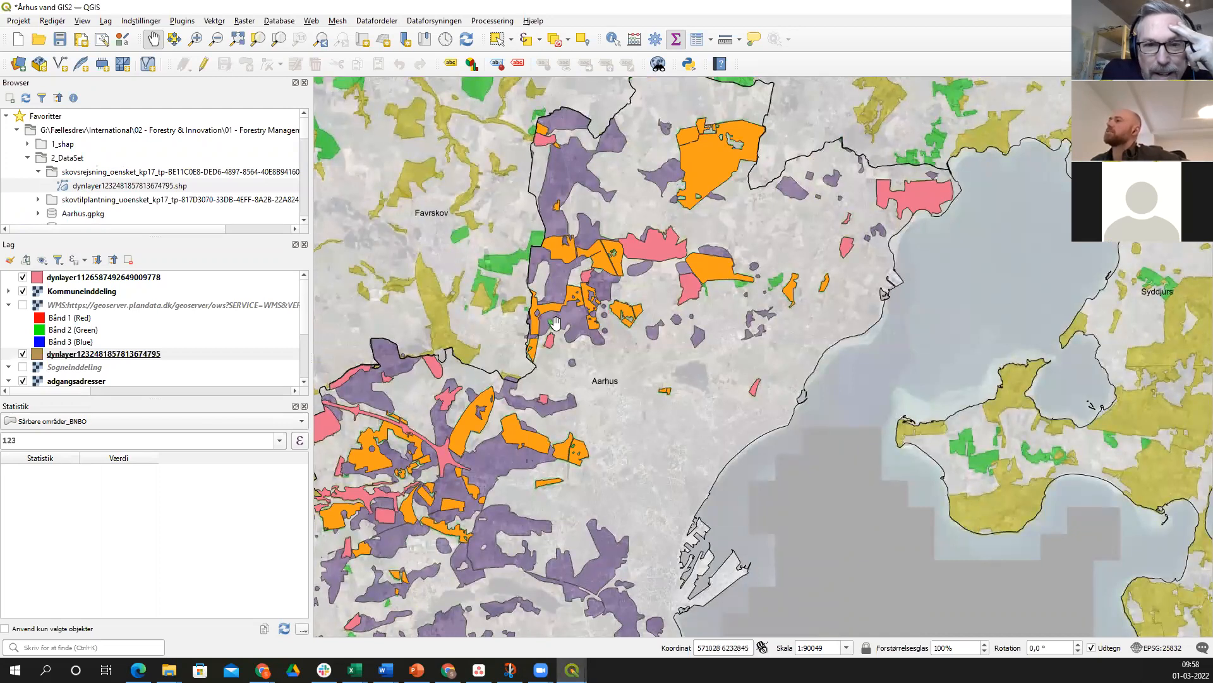
pyautogui.moveTo(738, 320); pyautogui.dragTo(817, 239)
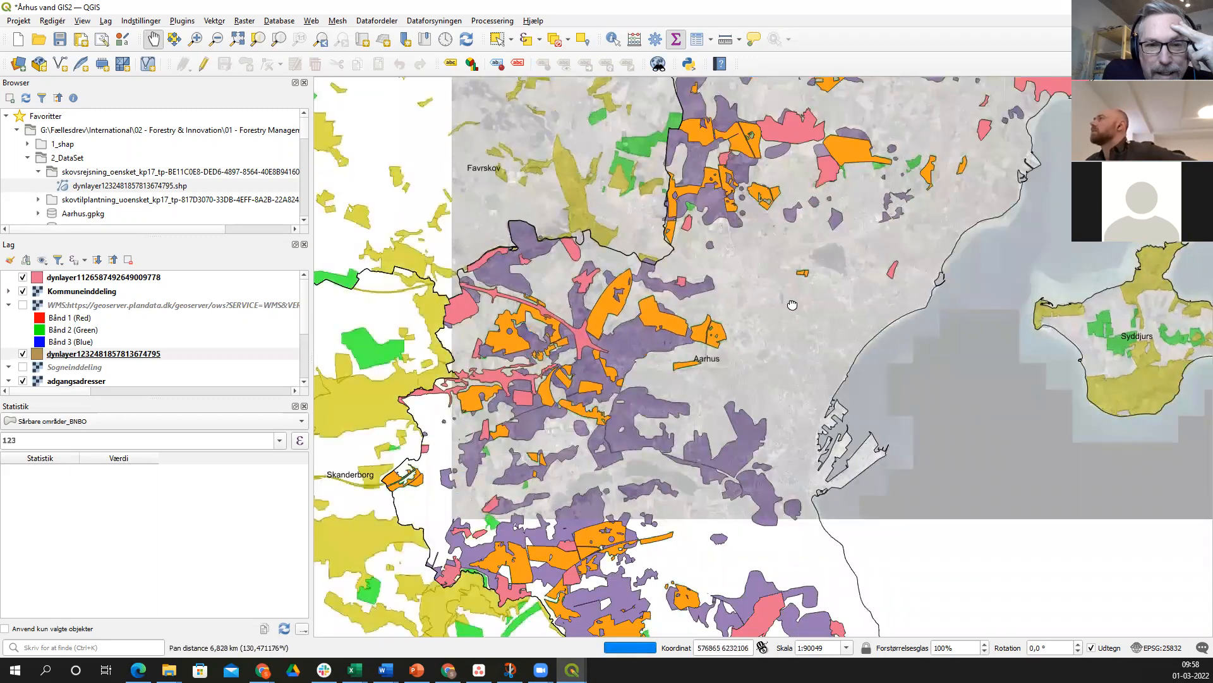
pyautogui.moveTo(824, 139); pyautogui.dragTo(817, 182)
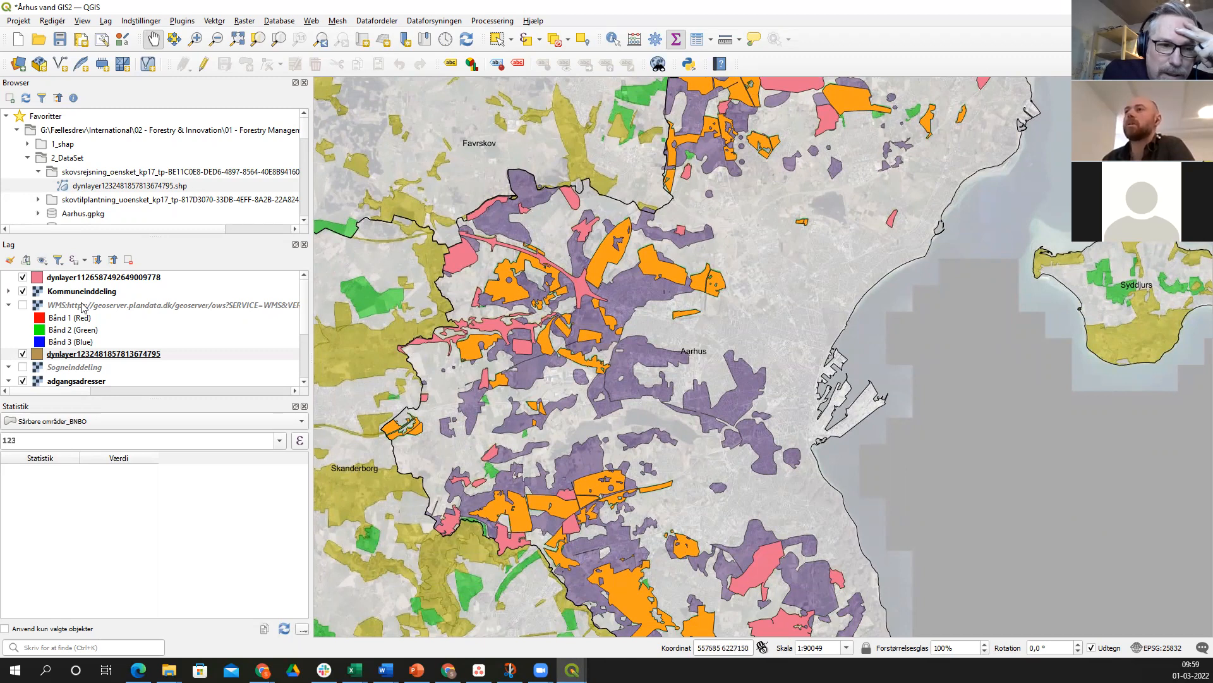
pyautogui.scroll(-2, 82, 307)
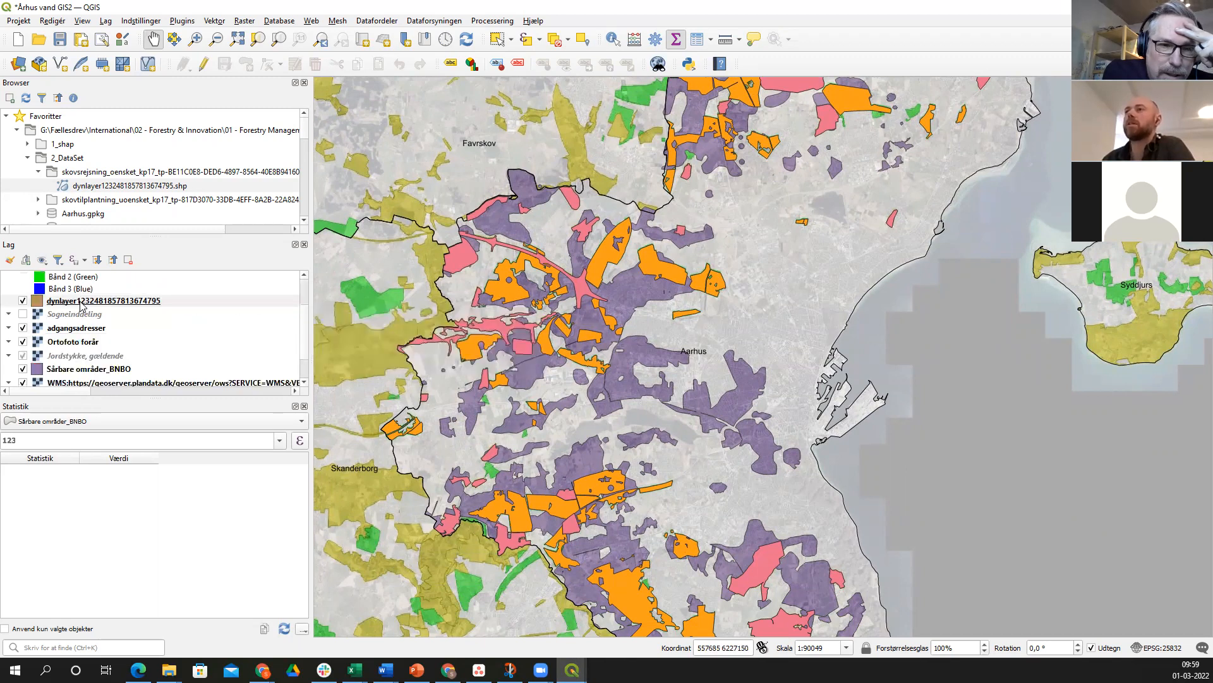
pyautogui.click(59, 371)
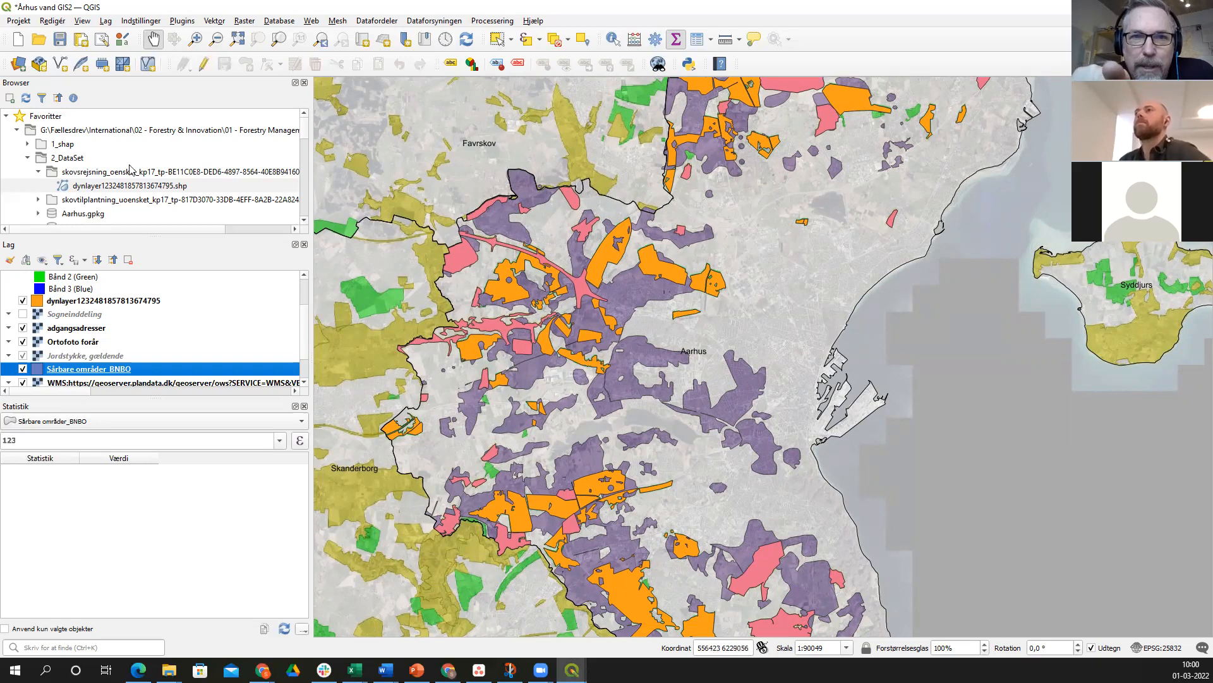
pyautogui.click(478, 24)
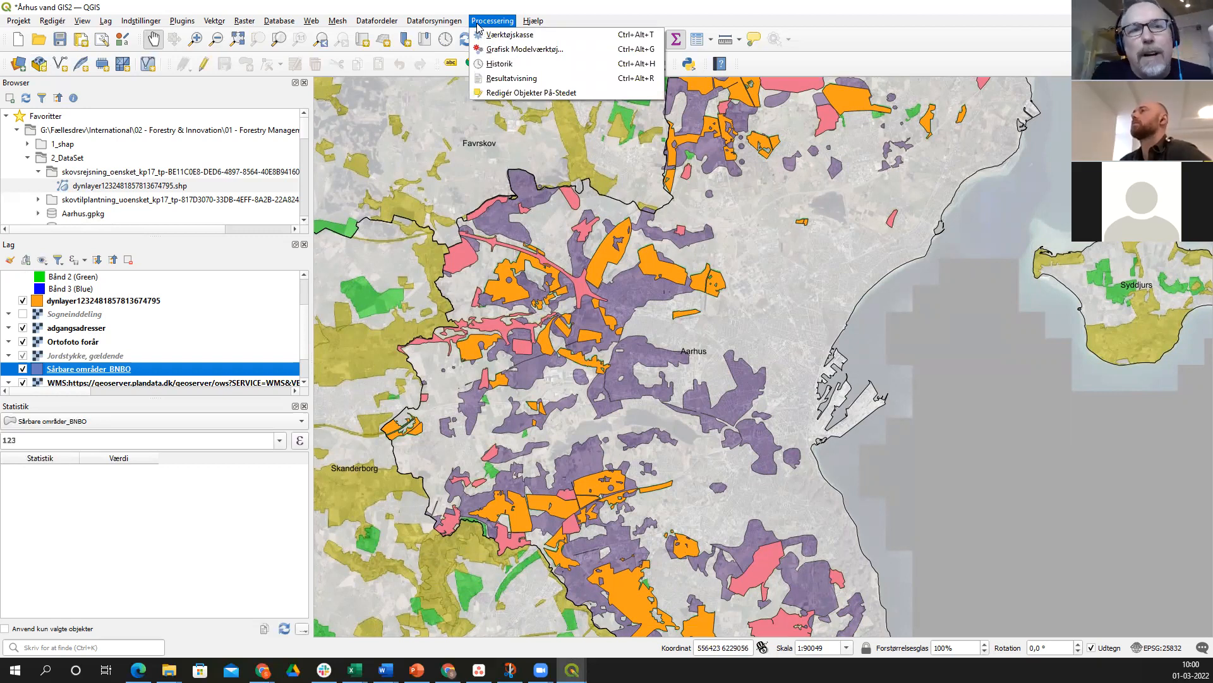
pyautogui.click(832, 26)
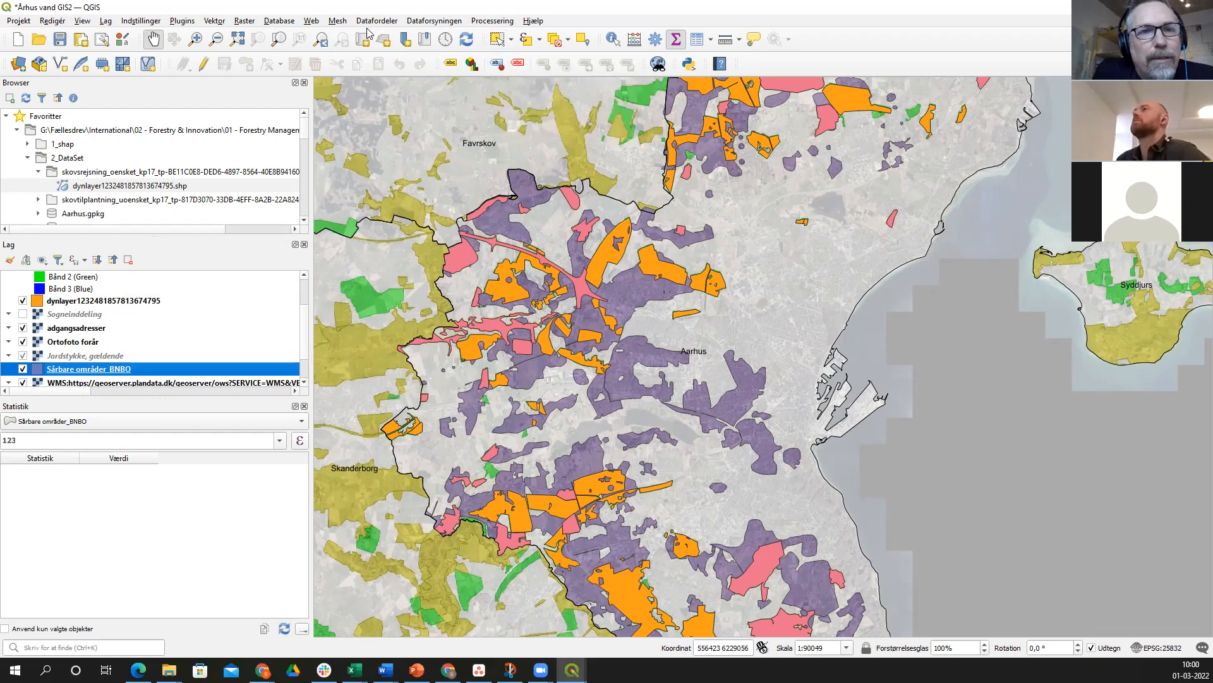
pyautogui.click(215, 23)
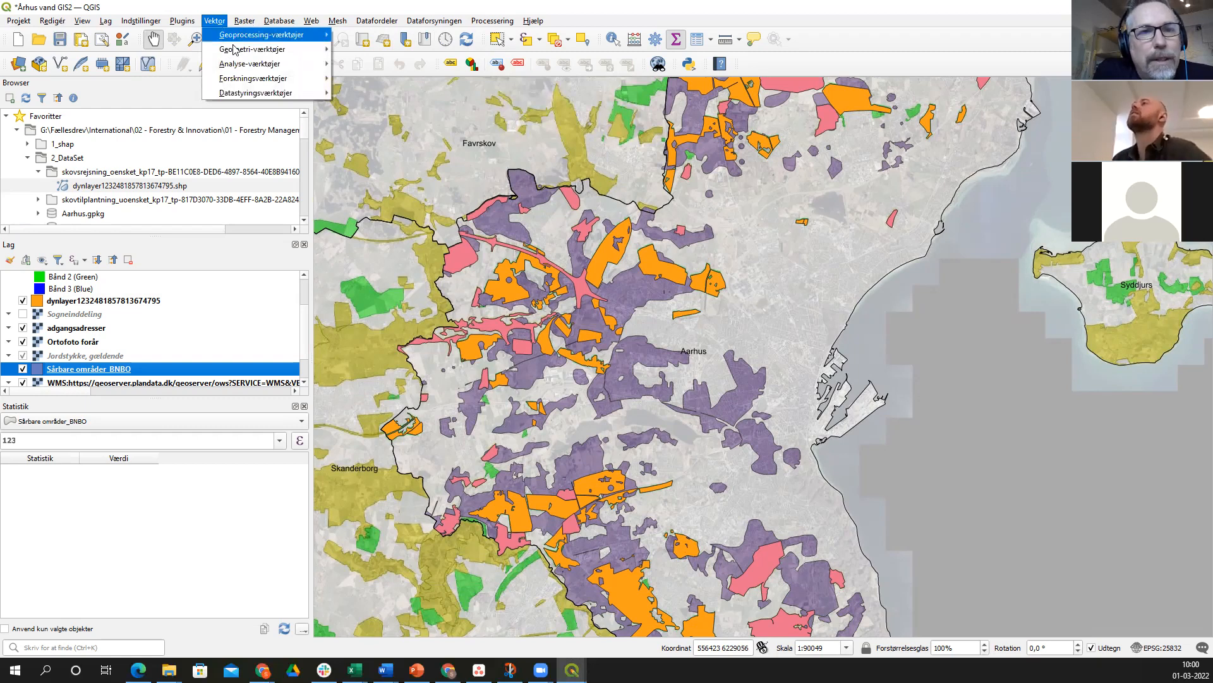
pyautogui.moveTo(244, 50)
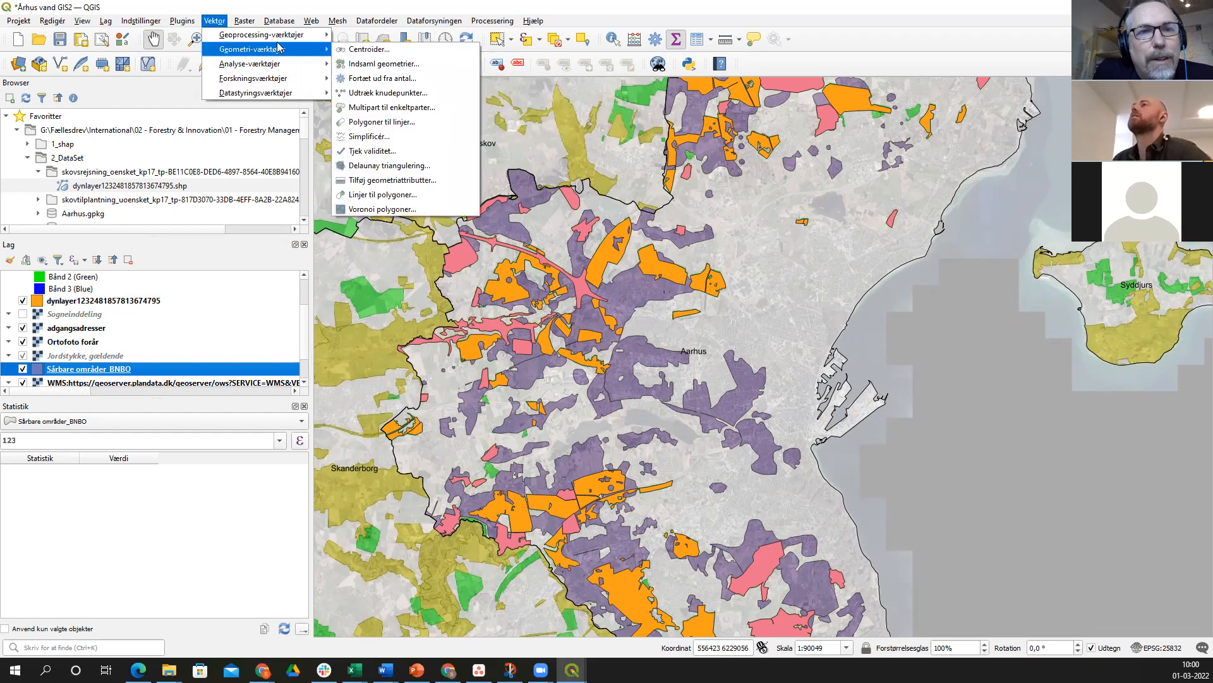
pyautogui.moveTo(306, 35)
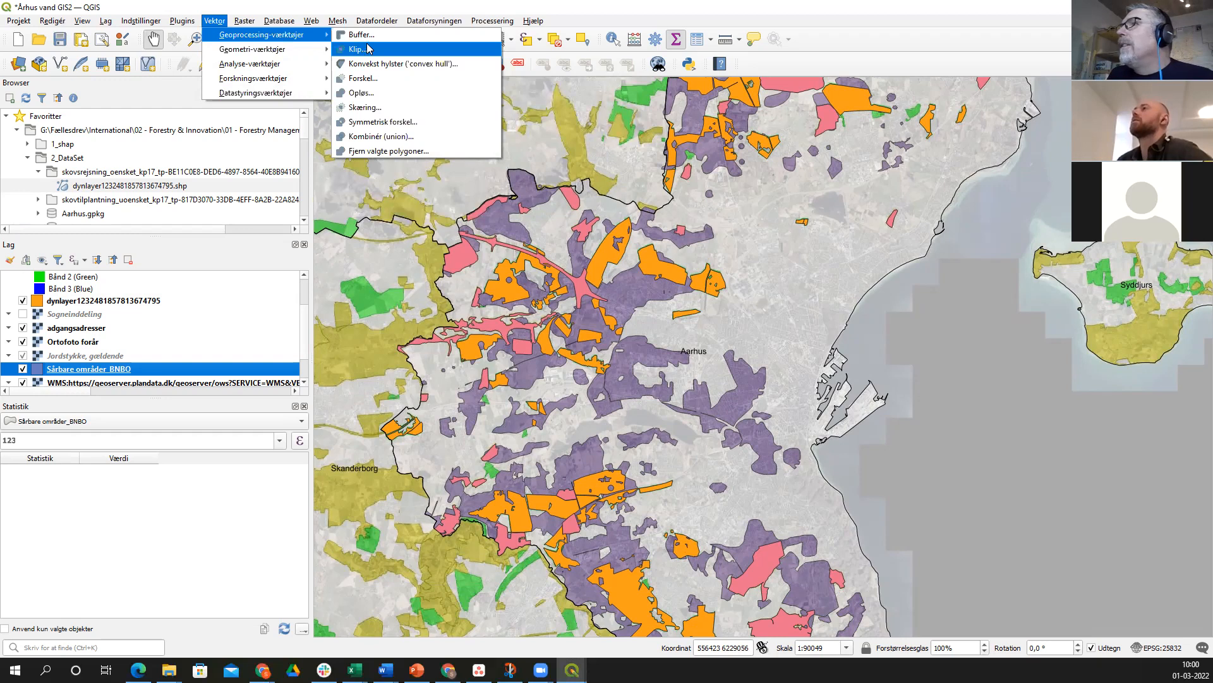
pyautogui.click(373, 81)
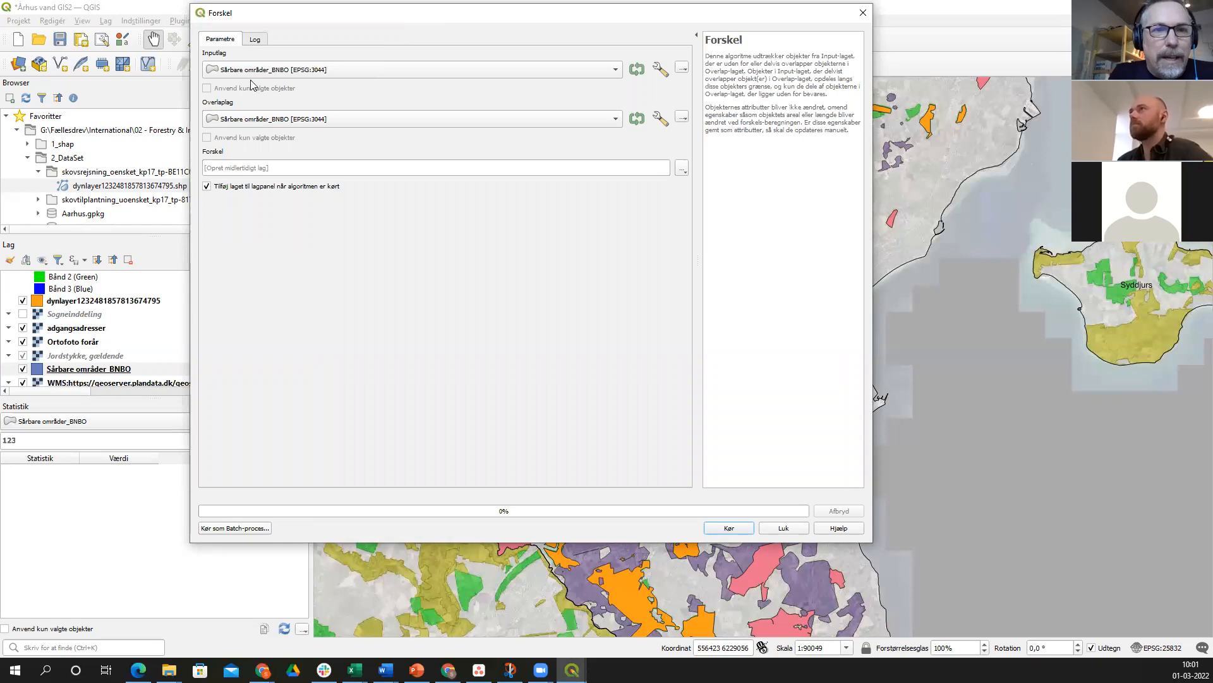
pyautogui.click(615, 119)
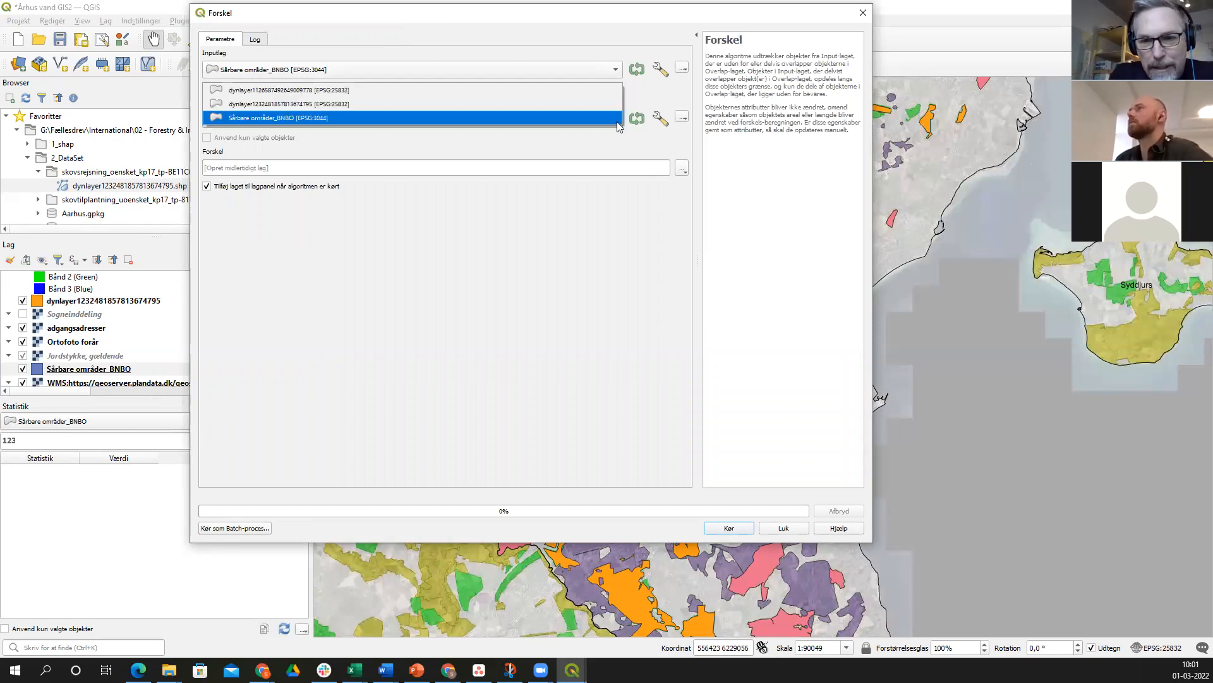
pyautogui.click(591, 92)
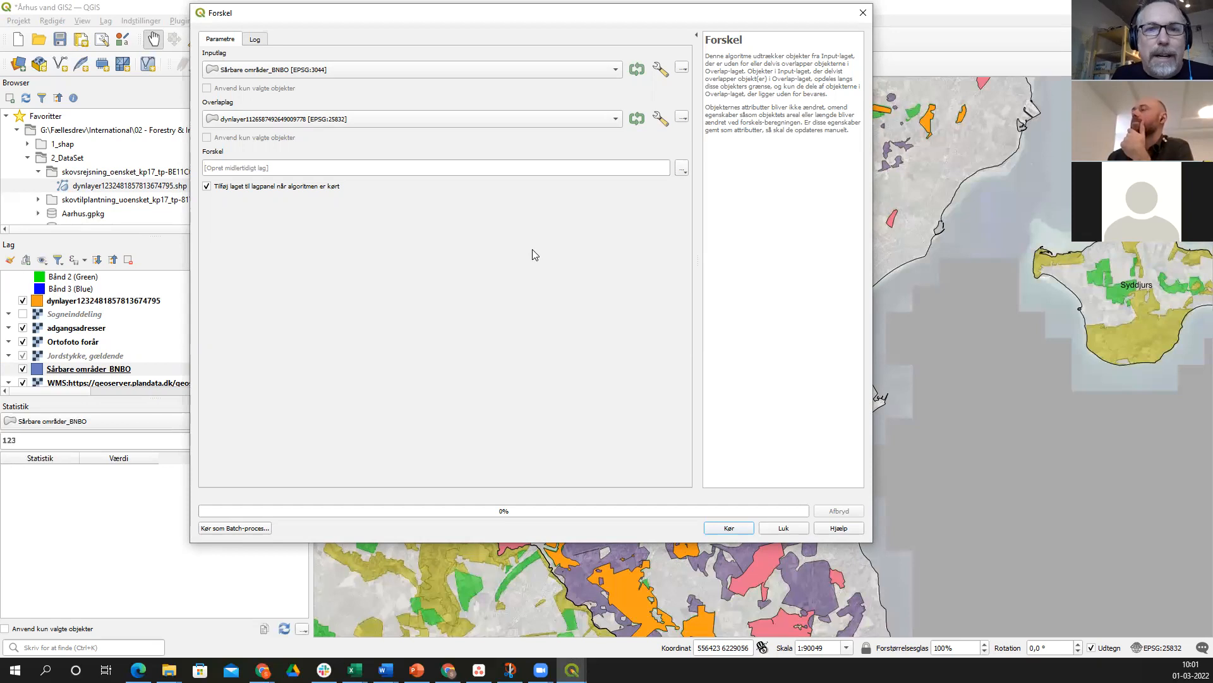
# - Choose to save the Forskel output to a file in SHP format instead of a temporary layer
pyautogui.click(212, 168)
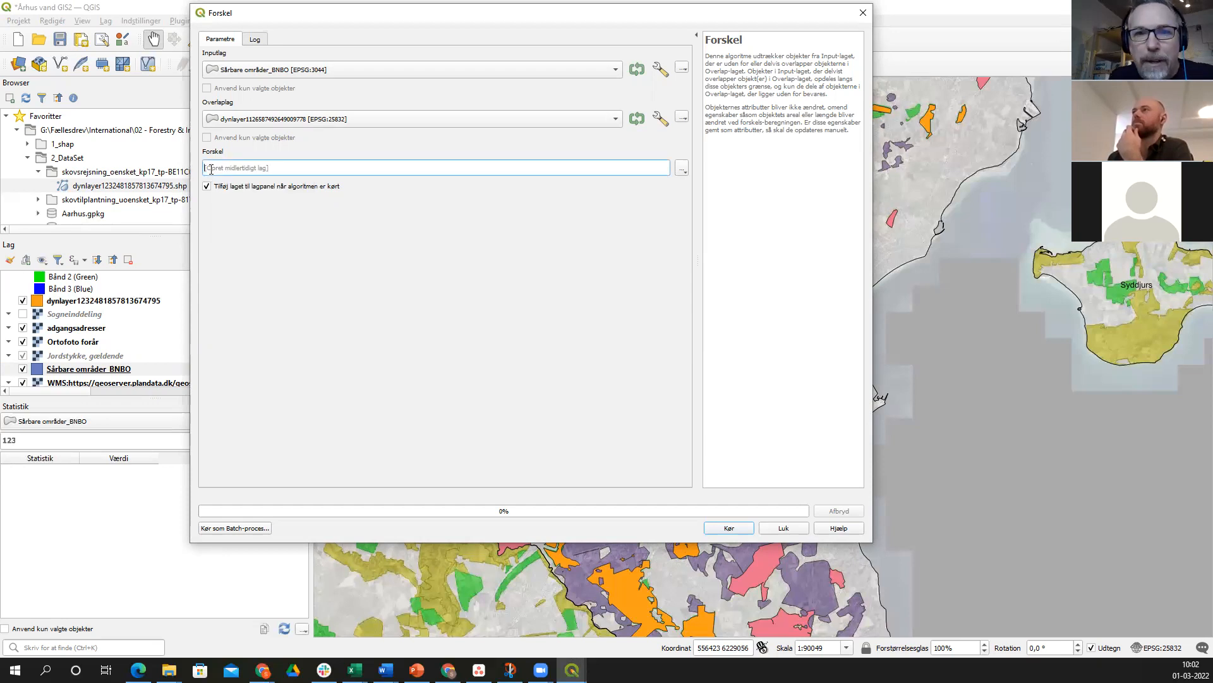
pyautogui.click(681, 171)
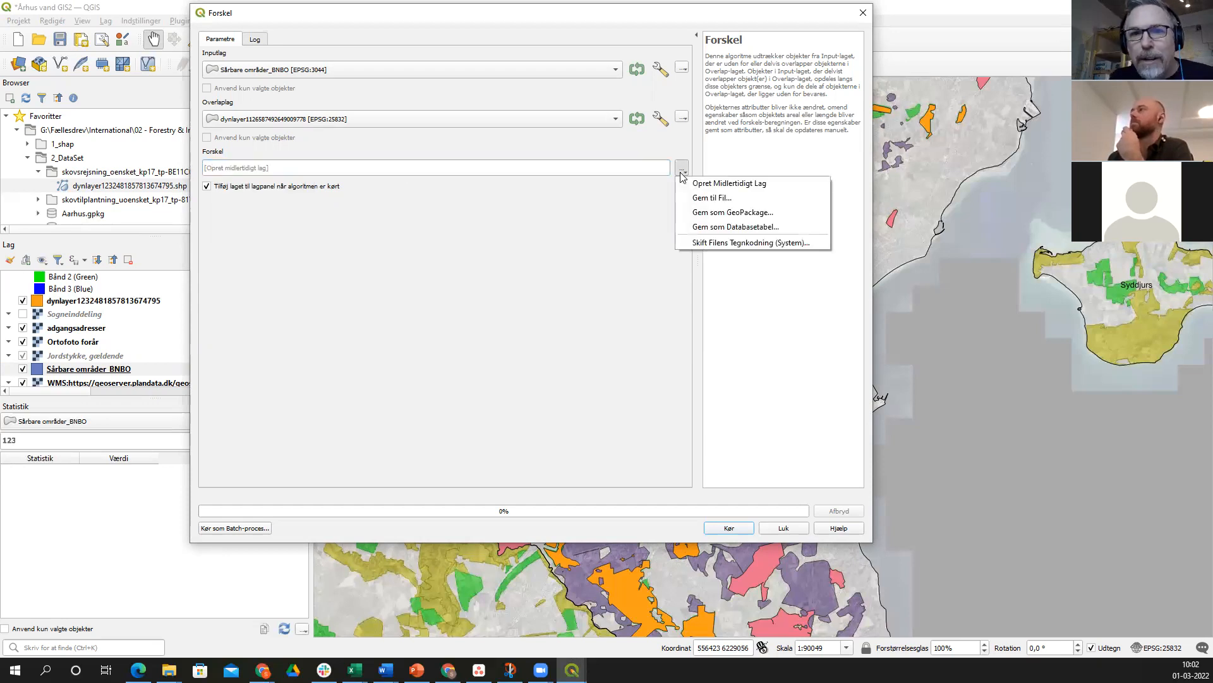
pyautogui.click(718, 198)
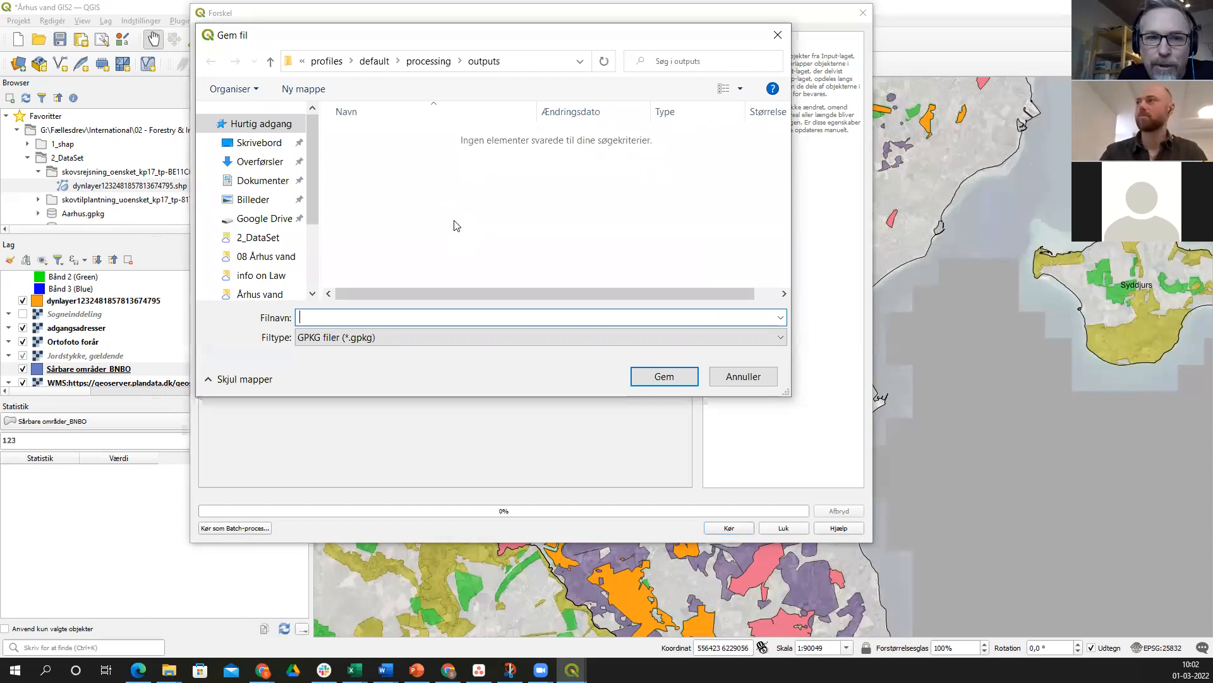
pyautogui.click(781, 340)
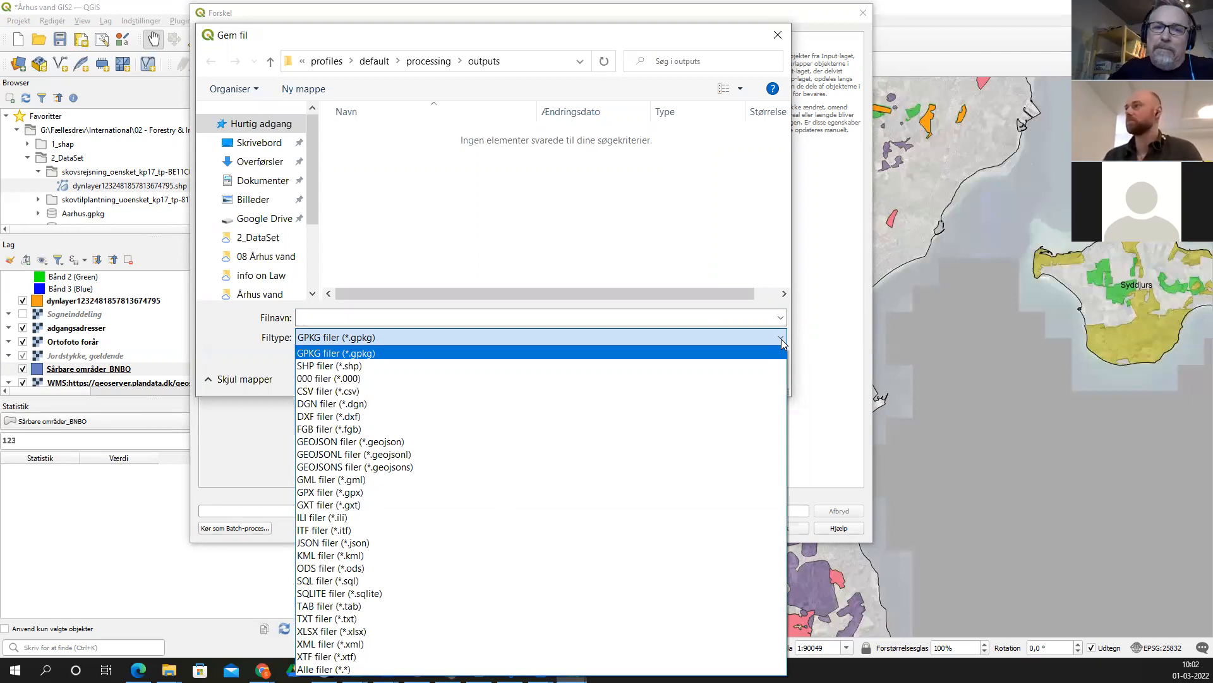
pyautogui.click(761, 367)
# - Save the output as Såbareområder_-_skovrejsning_uønsket in the 2_DataSet folder and run the Forskel algorithm
pyautogui.click(326, 319)
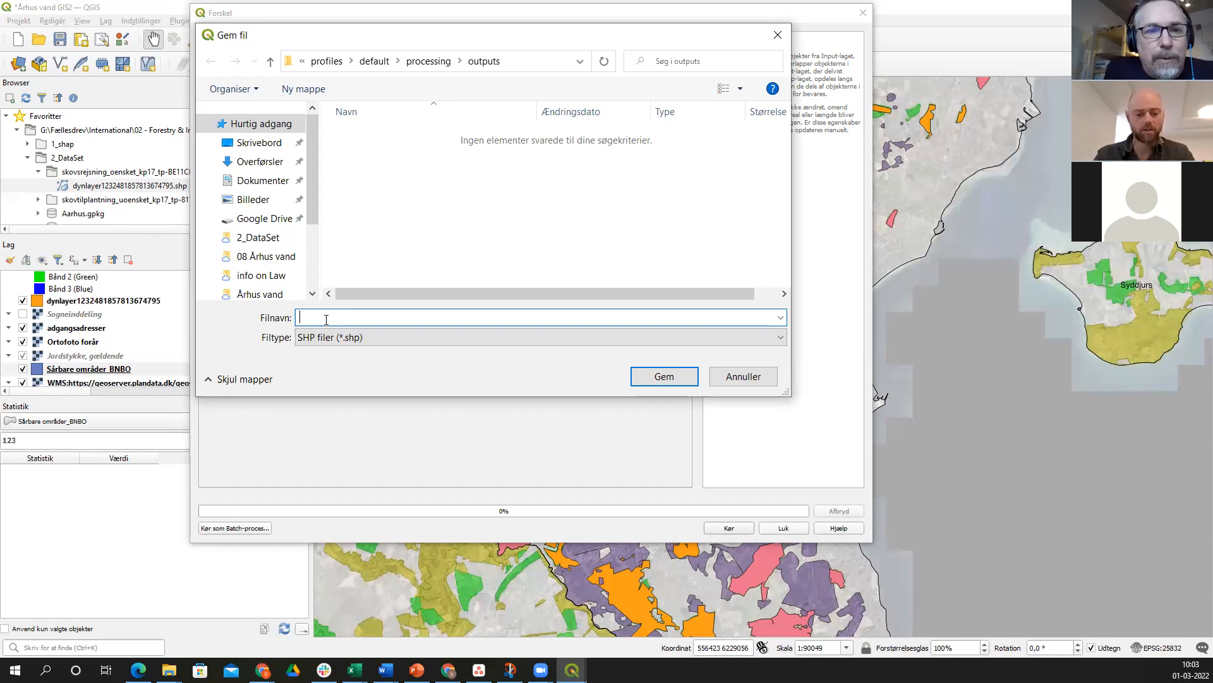
pyautogui.write('Såbag')
pyautogui.press('BackSpace')
pyautogui.write('reom')
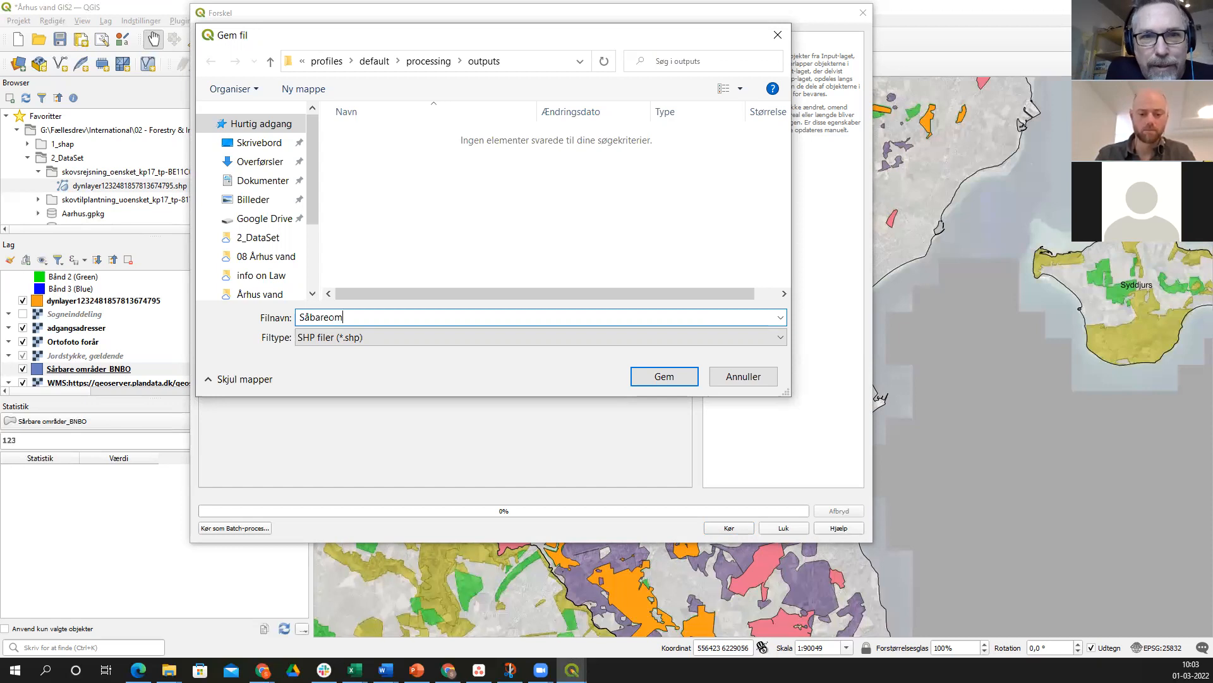
pyautogui.write('råd')
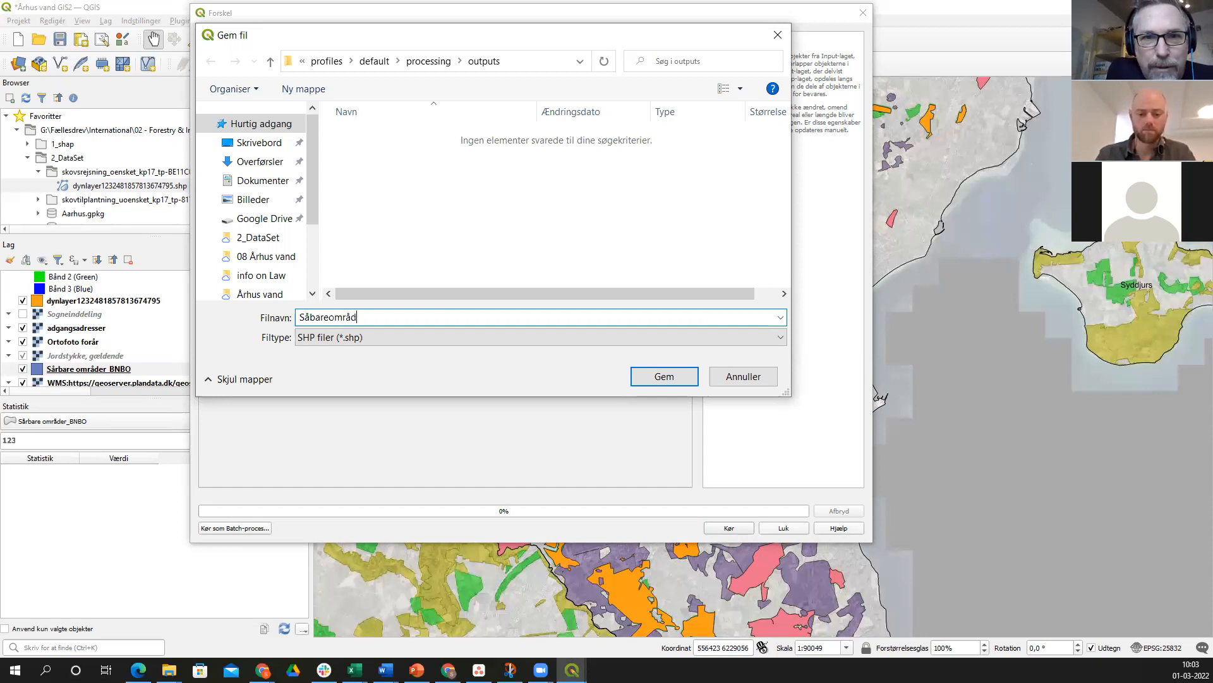
pyautogui.write('er_-')
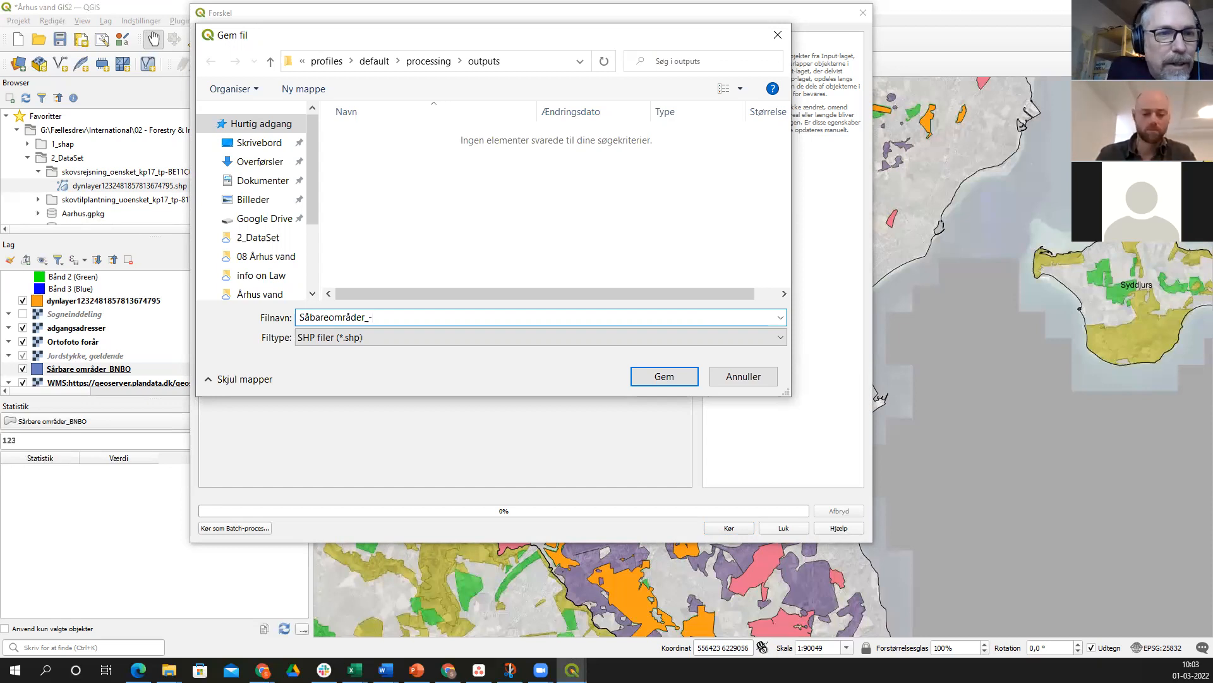
pyautogui.write('_')
pyautogui.write('sko')
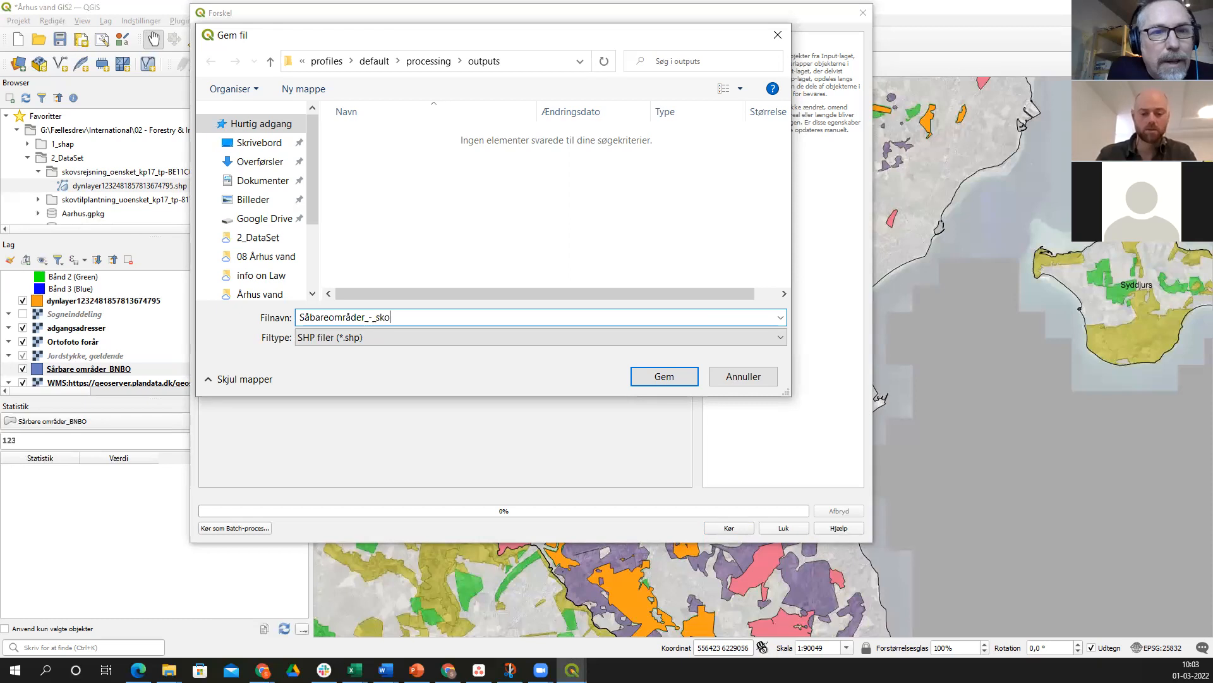
pyautogui.write('vrejsning')
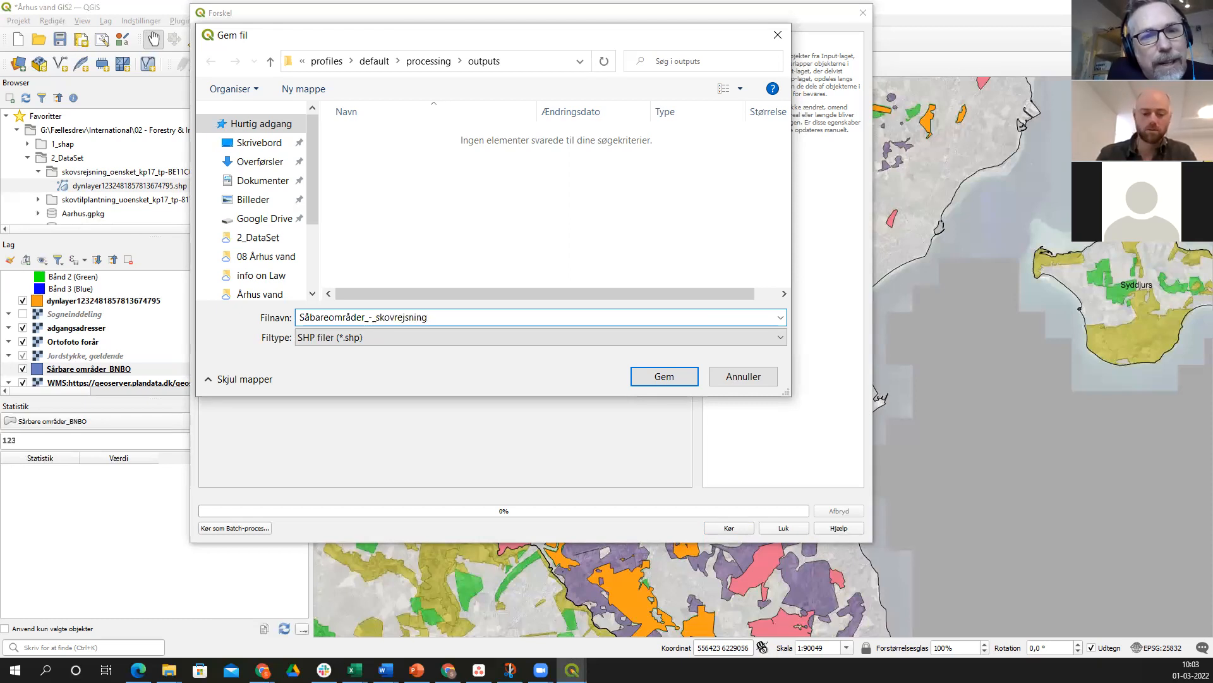
pyautogui.write('_u')
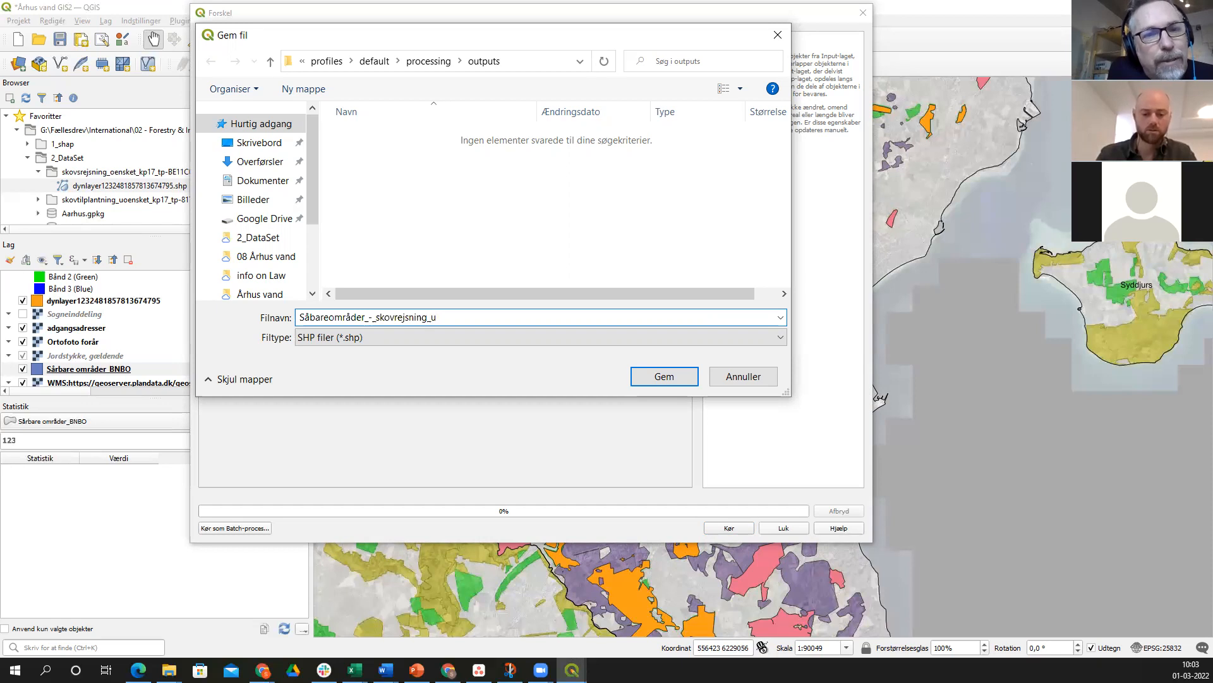
pyautogui.write('ønsket')
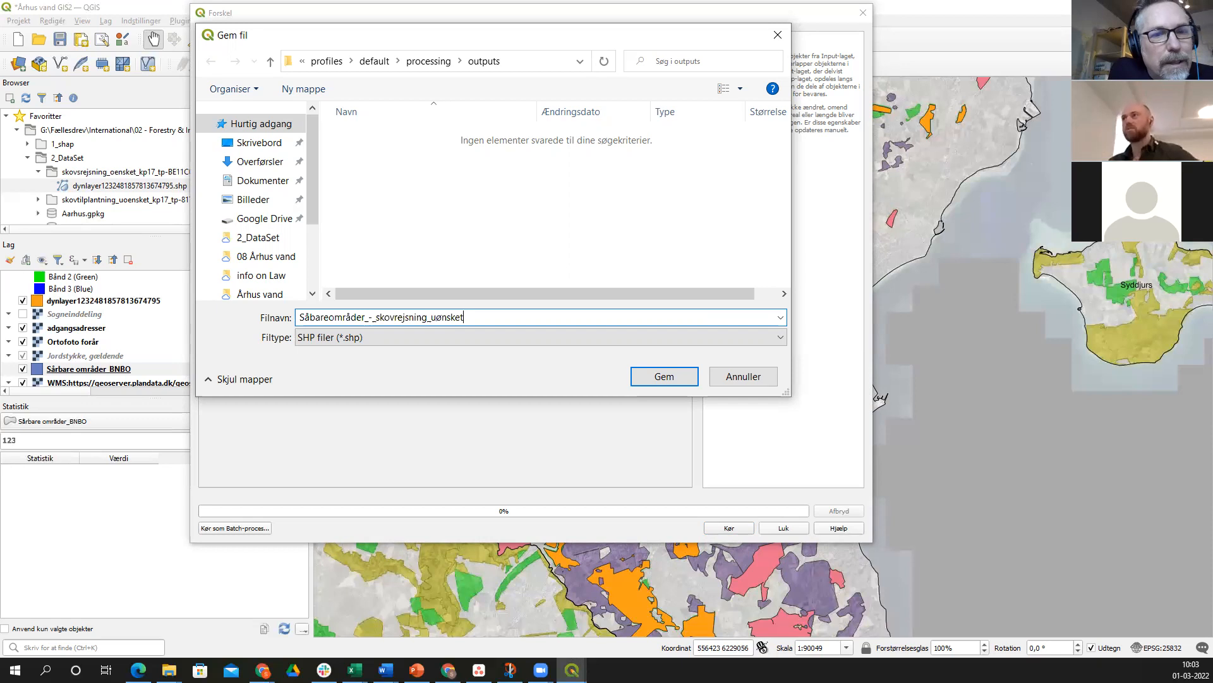
pyautogui.click(272, 259)
pyautogui.click(266, 240)
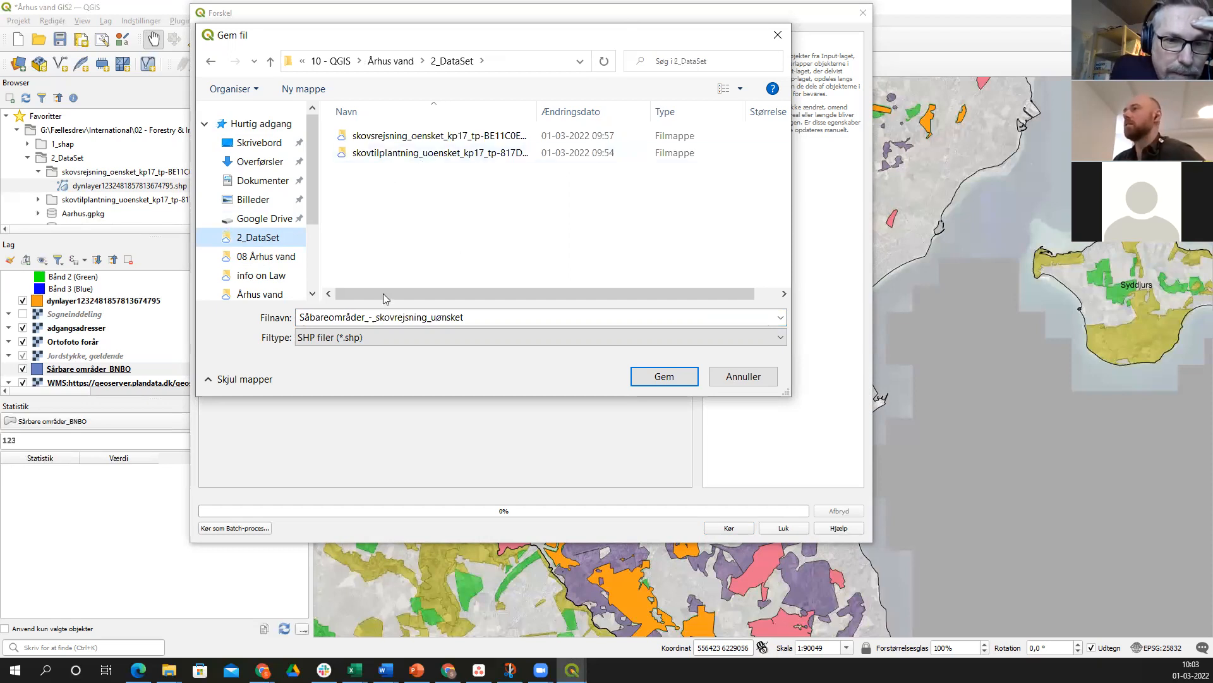
pyautogui.click(665, 378)
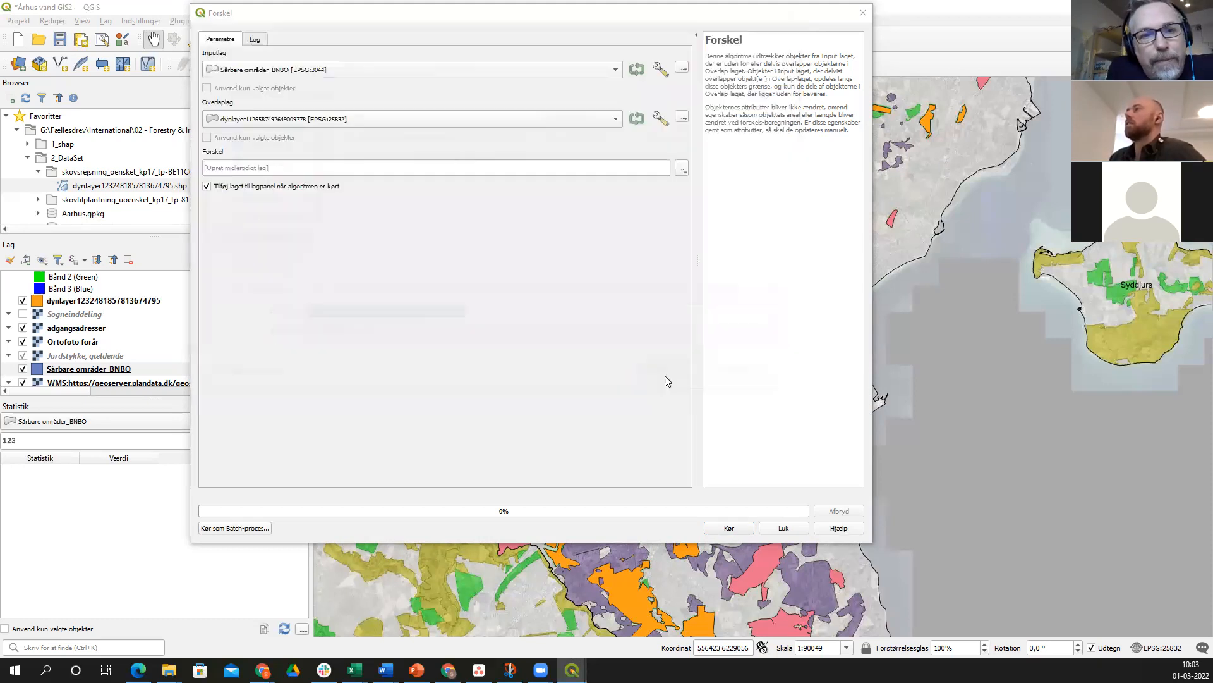
pyautogui.click(737, 532)
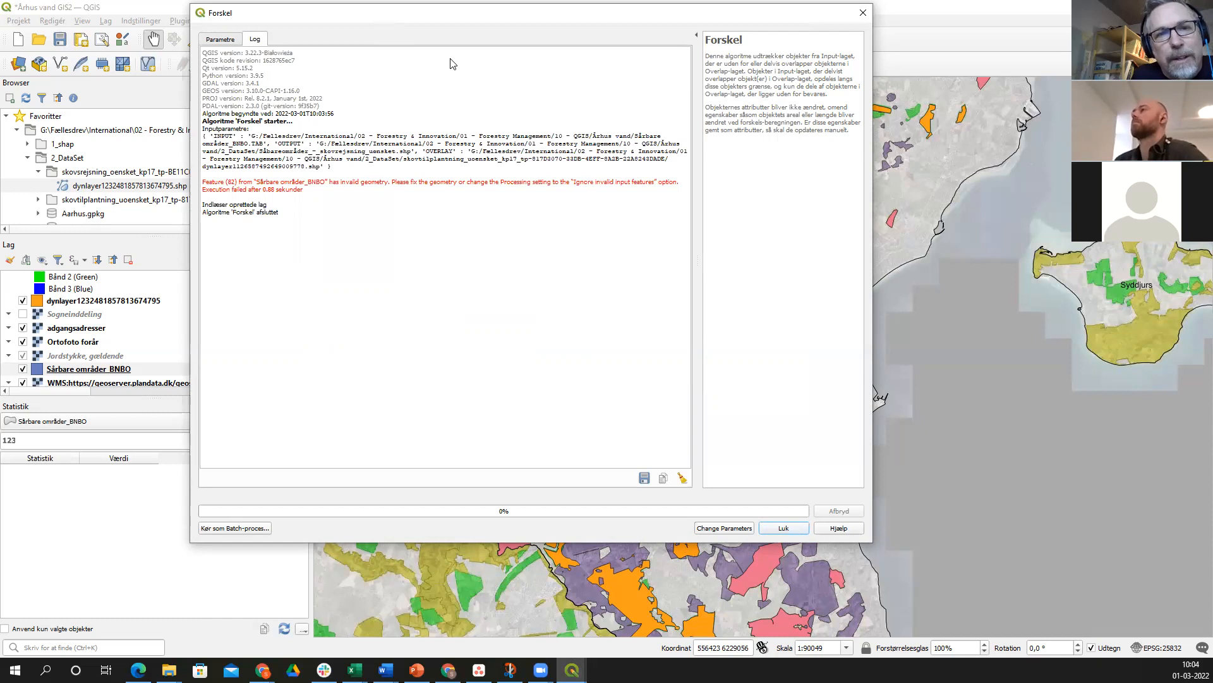
# - Open the Processing toolbox, keep it docked in a narrow column beside the map, and move the Forskel dialog clear of it
pyautogui.moveTo(389, 18); pyautogui.dragTo(945, 160)
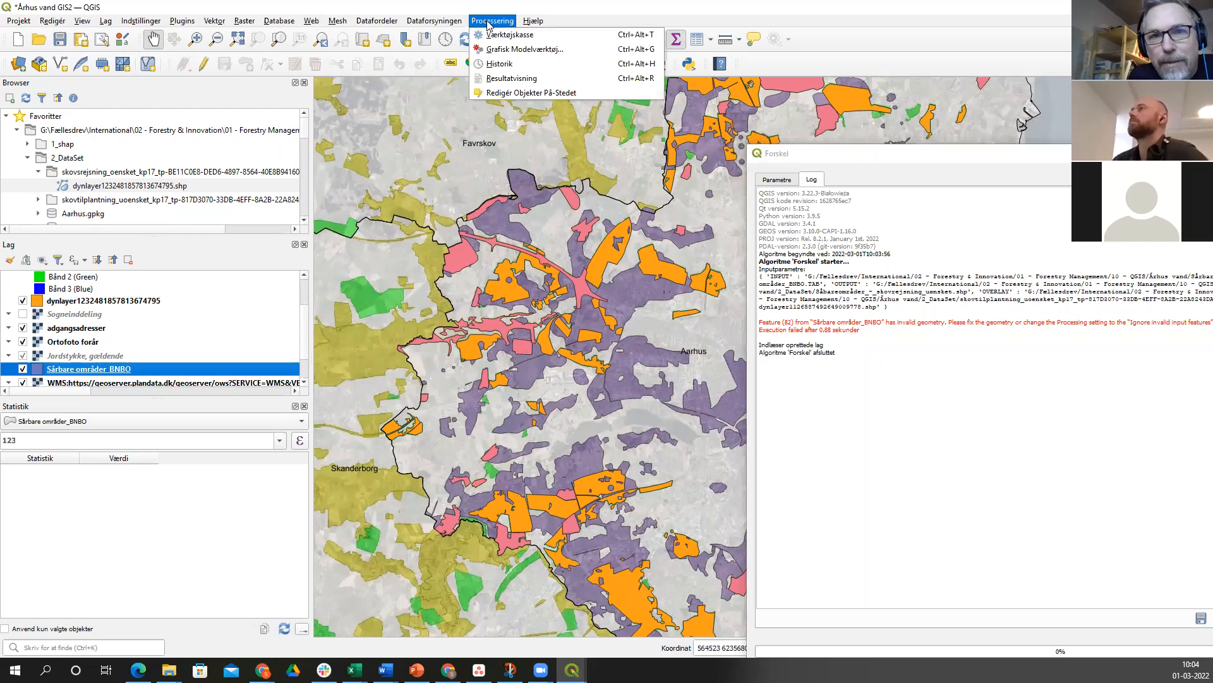
pyautogui.click(531, 35)
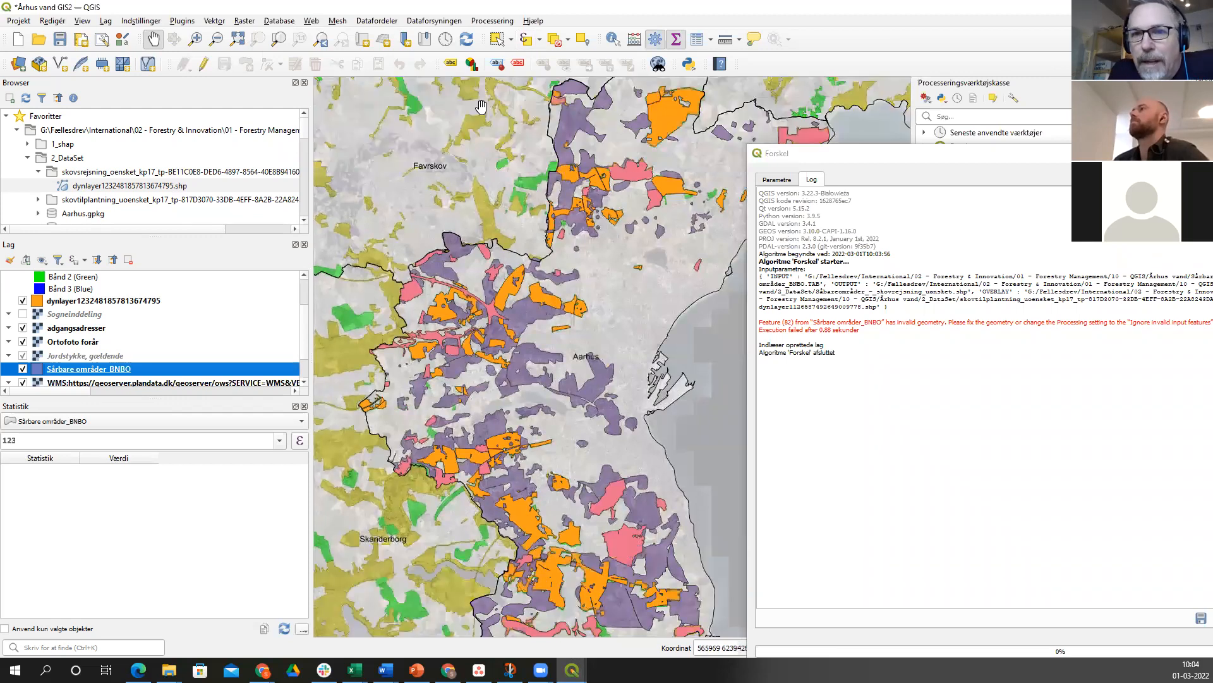
pyautogui.moveTo(1022, 92); pyautogui.dragTo(482, 92)
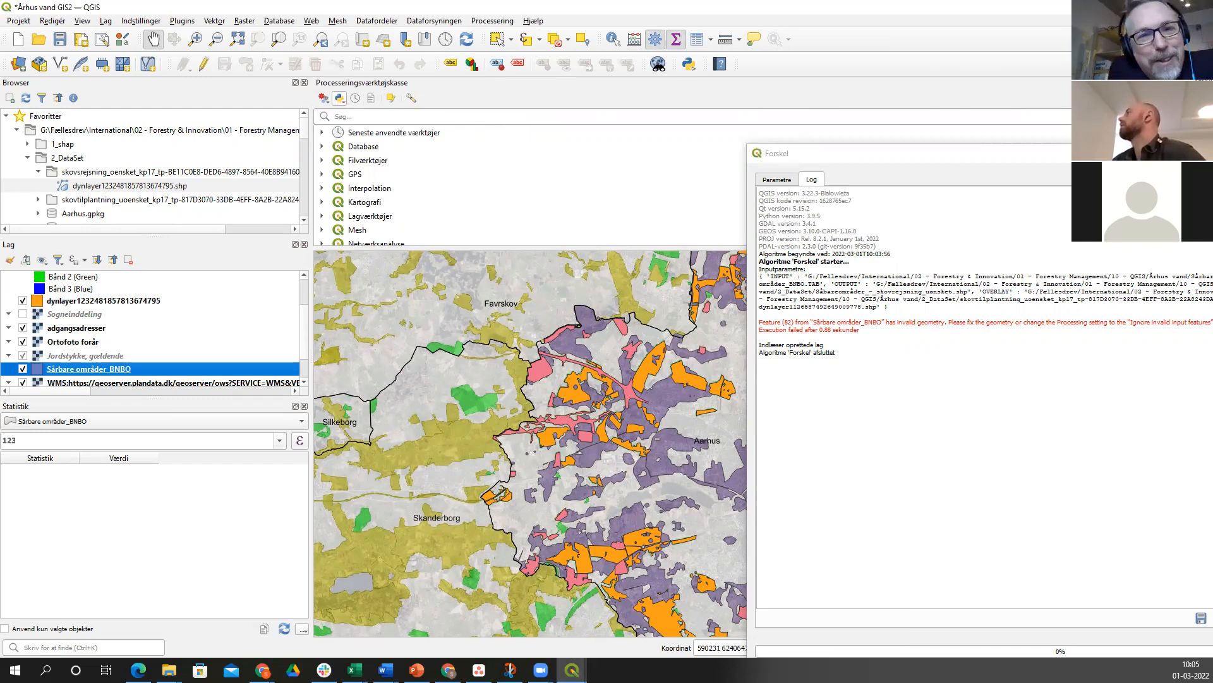
pyautogui.moveTo(563, 83); pyautogui.dragTo(559, 242)
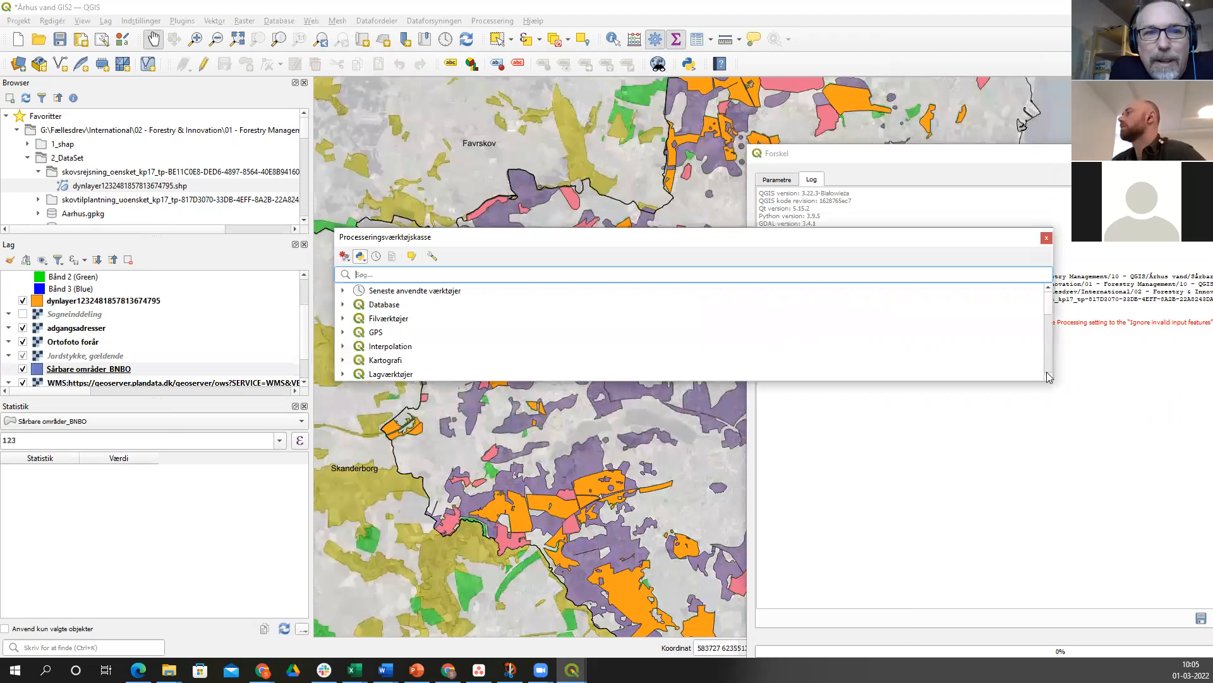
pyautogui.moveTo(1054, 369); pyautogui.dragTo(556, 555)
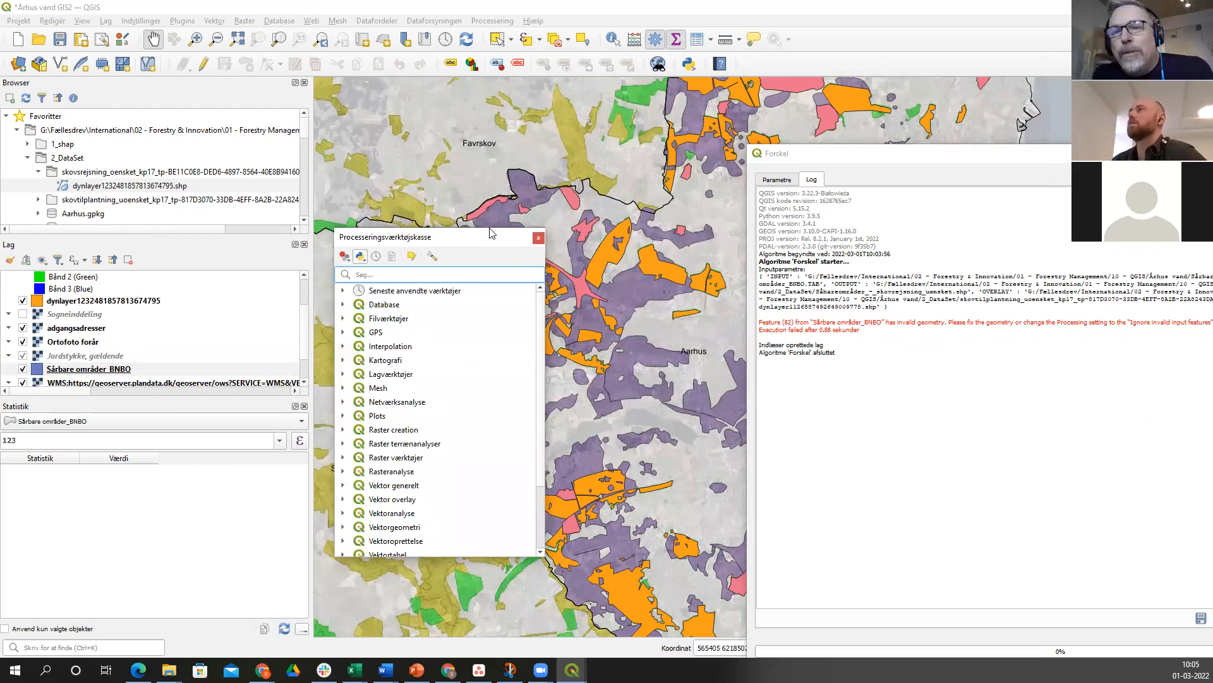
pyautogui.moveTo(491, 233); pyautogui.dragTo(1128, 91)
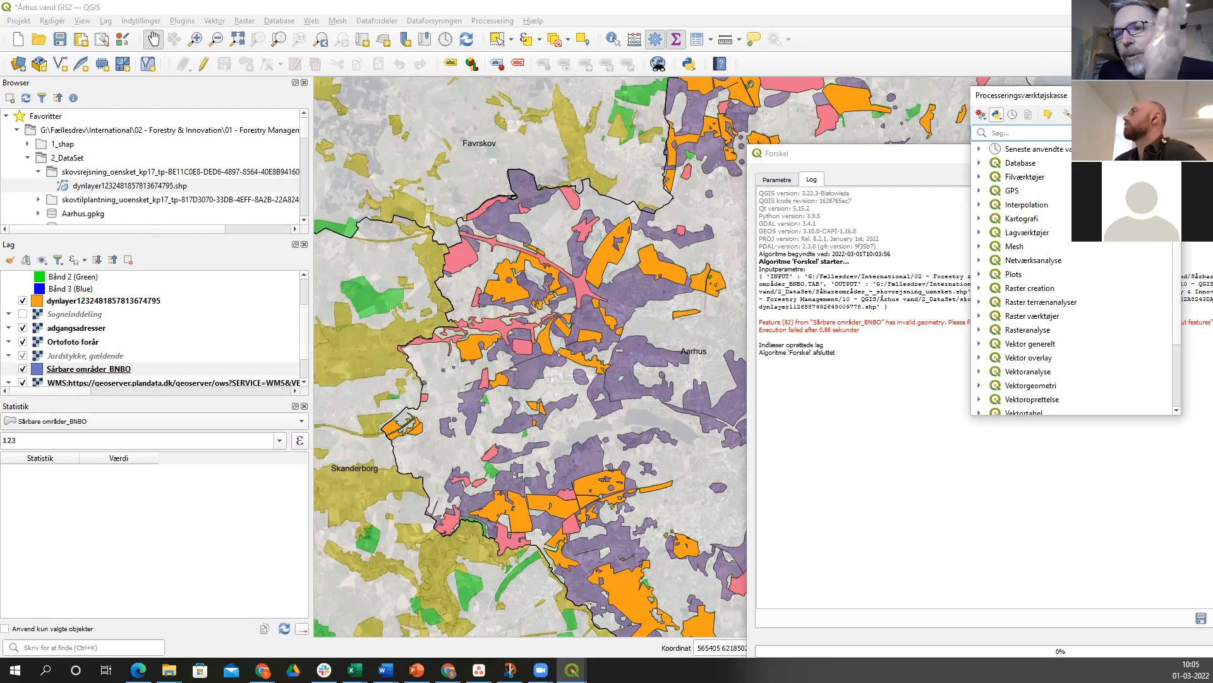
pyautogui.moveTo(1128, 94); pyautogui.dragTo(1153, 88)
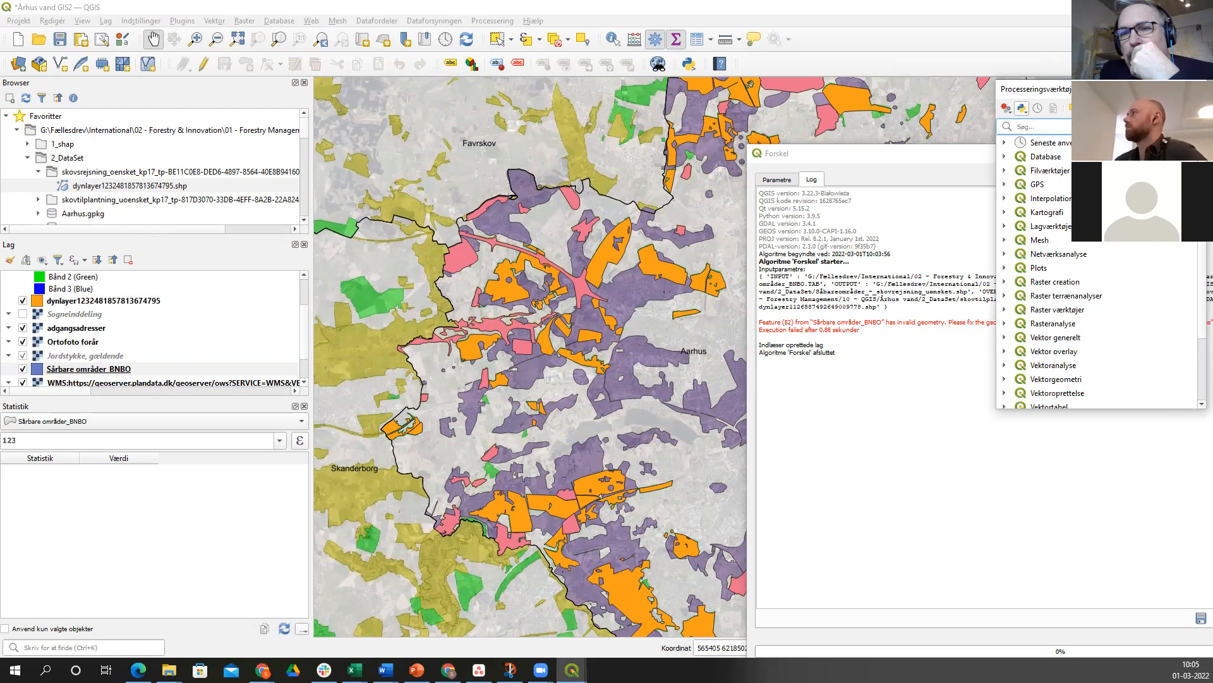
pyautogui.moveTo(1128, 89); pyautogui.dragTo(1204, 87)
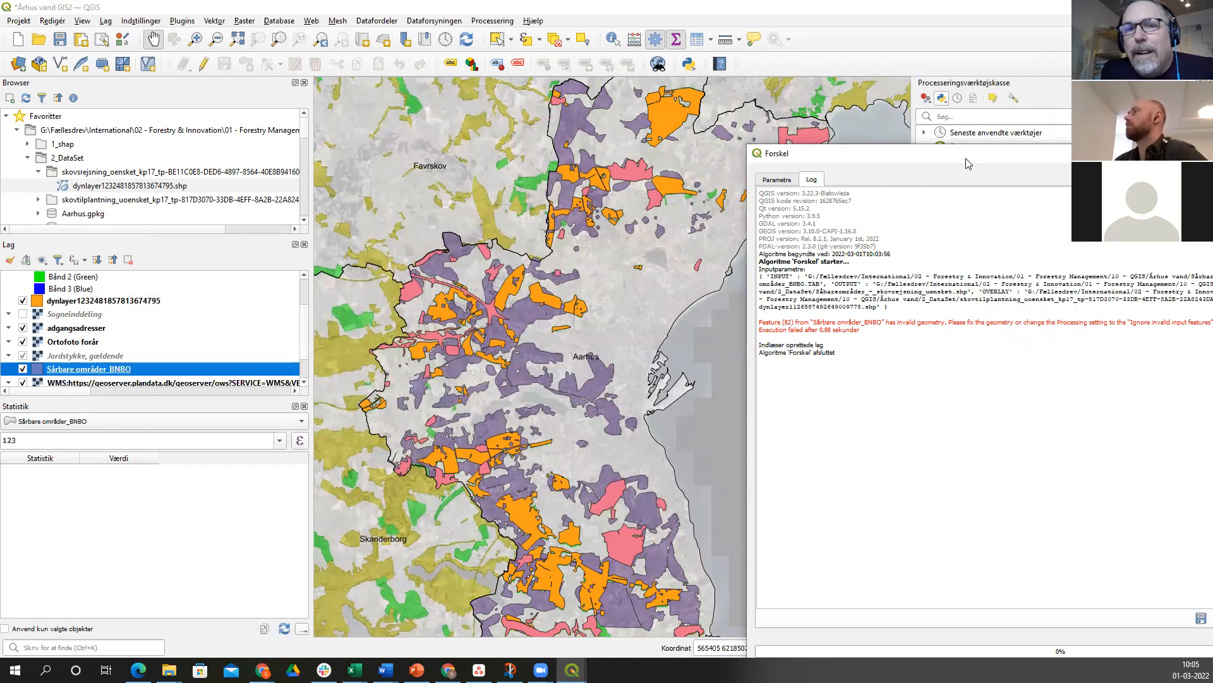
pyautogui.moveTo(968, 164); pyautogui.dragTo(611, 463)
pyautogui.moveTo(908, 318); pyautogui.dragTo(1000, 322)
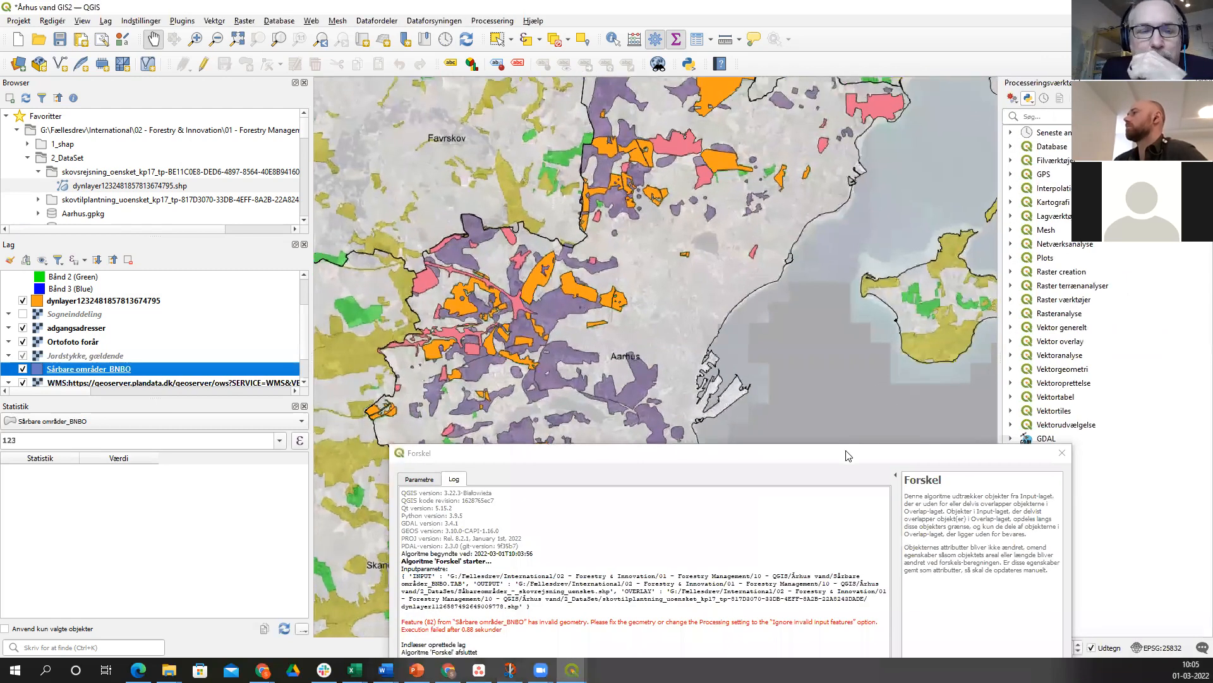
# - Shrink the Forskel dialog and move it up over the map so its full log and controls fit on screen
pyautogui.click(840, 456)
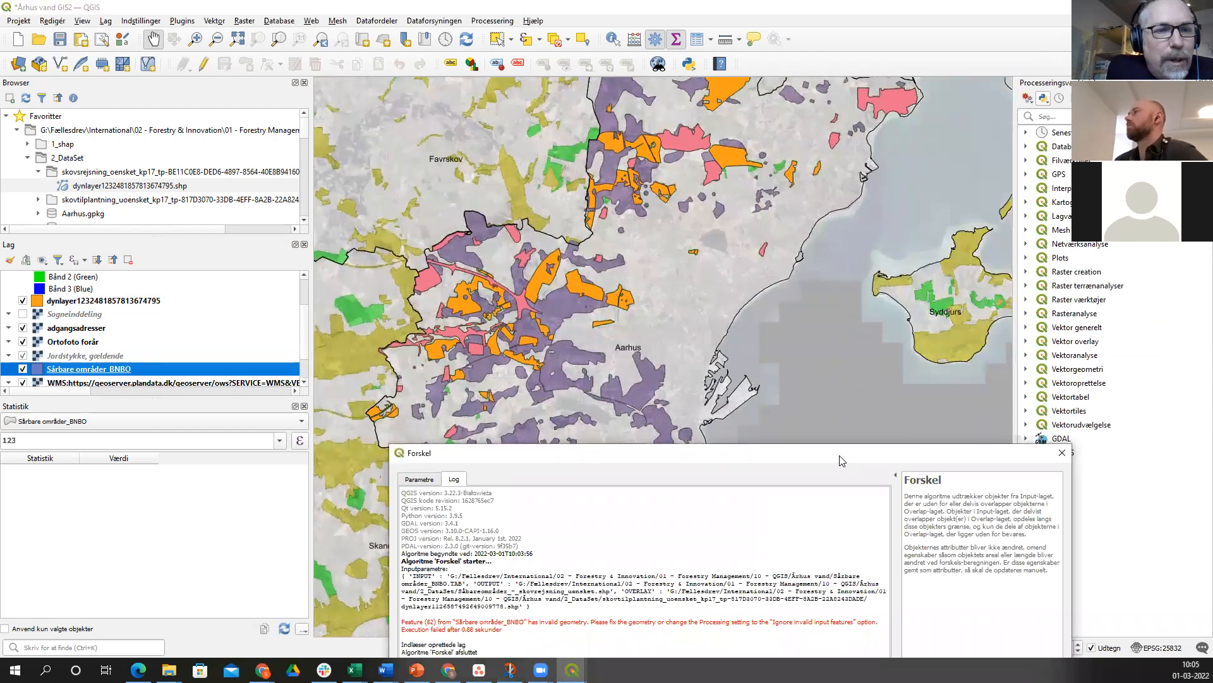
pyautogui.moveTo(842, 460); pyautogui.dragTo(793, 152)
pyautogui.moveTo(955, 137); pyautogui.dragTo(971, 263)
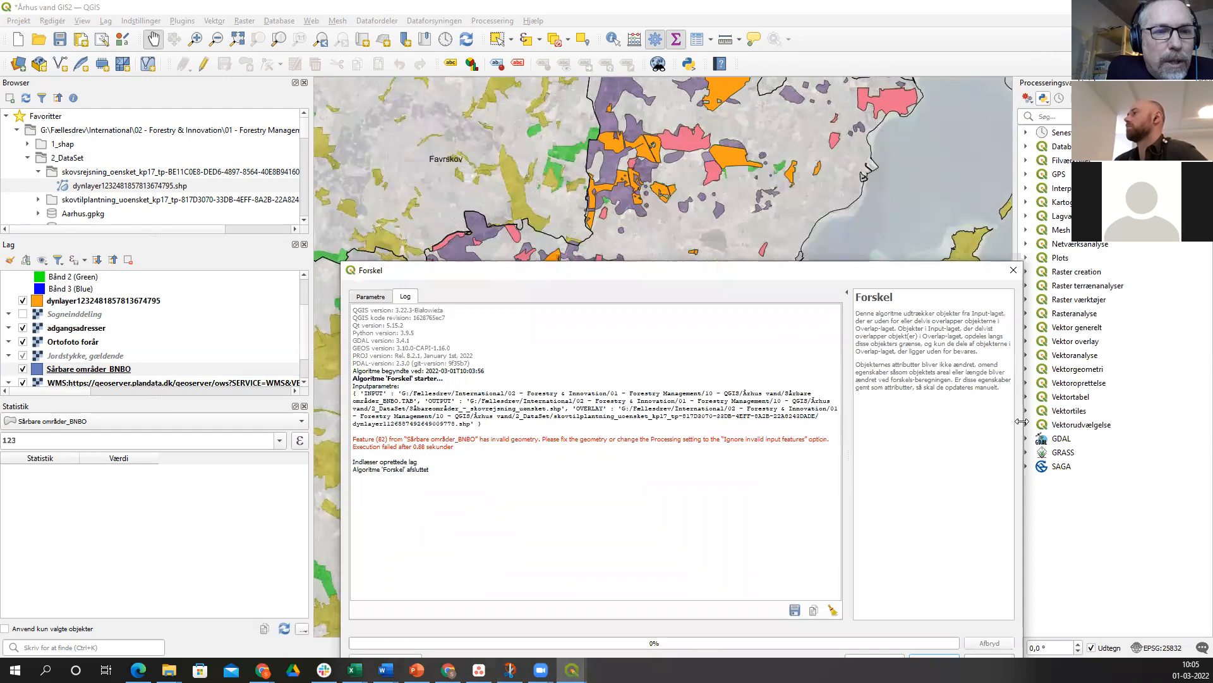
pyautogui.moveTo(1021, 421); pyautogui.dragTo(718, 370)
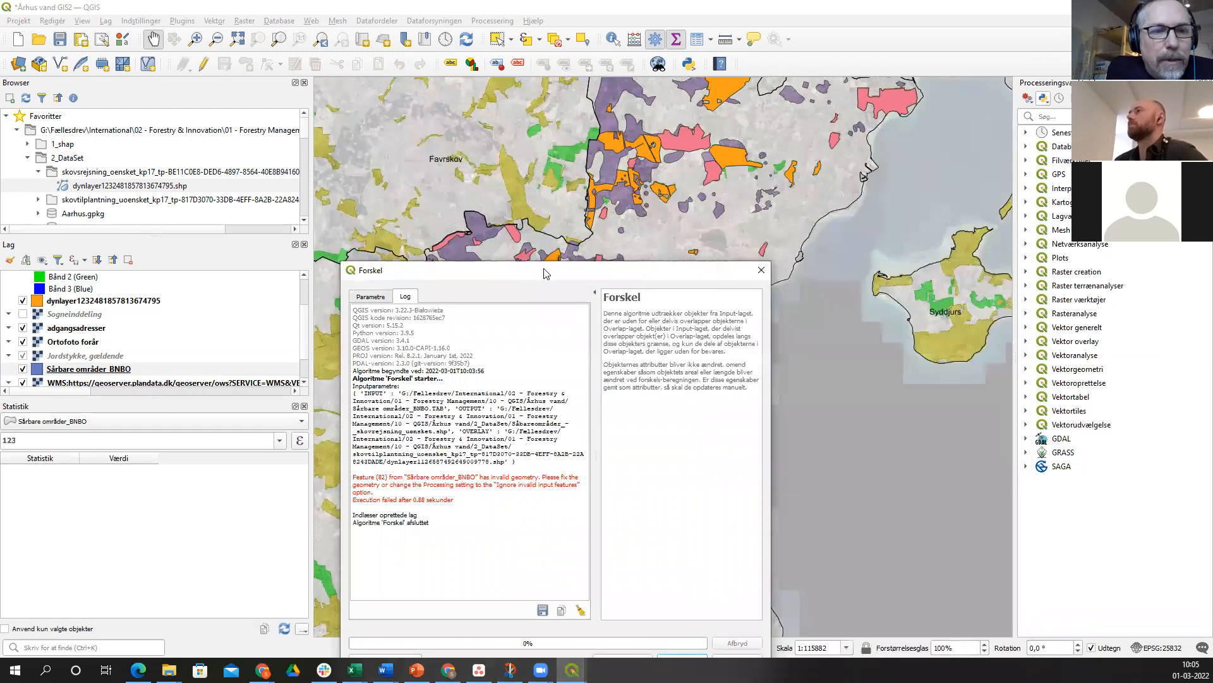
pyautogui.moveTo(546, 273); pyautogui.dragTo(530, 111)
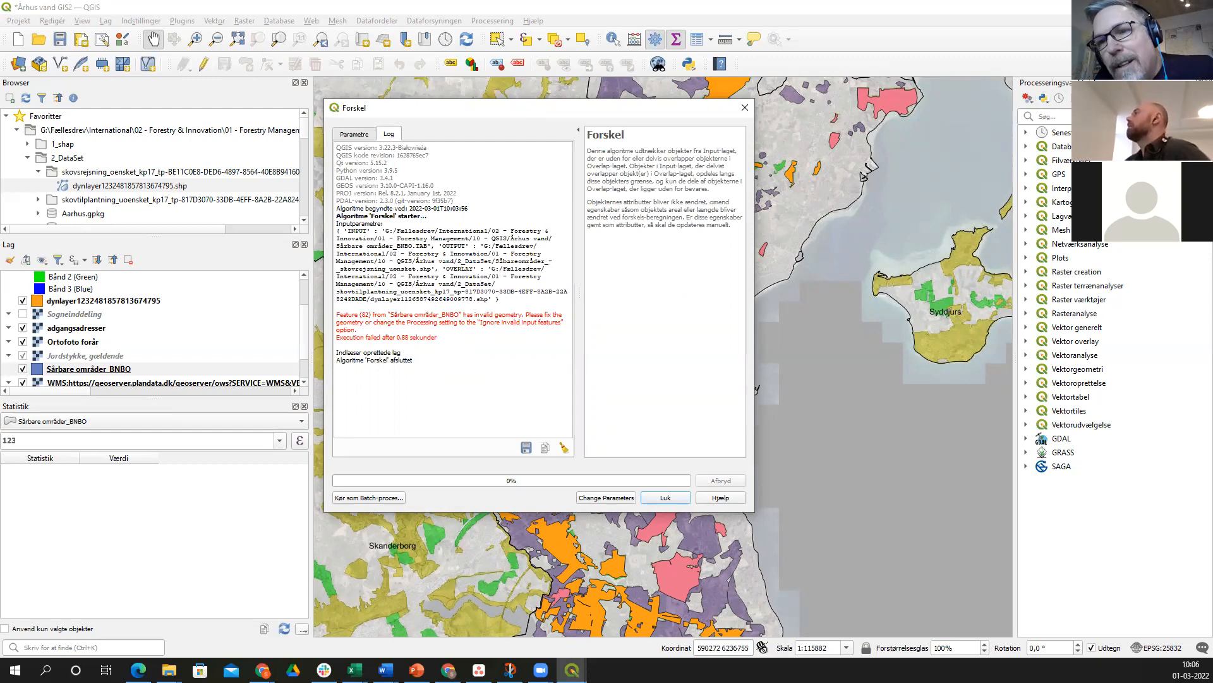
# - Switch the Processing toolbox to in-place feature editing and run Ret geometrier on the Sårbare områder_BNBO layer
pyautogui.click(1094, 98)
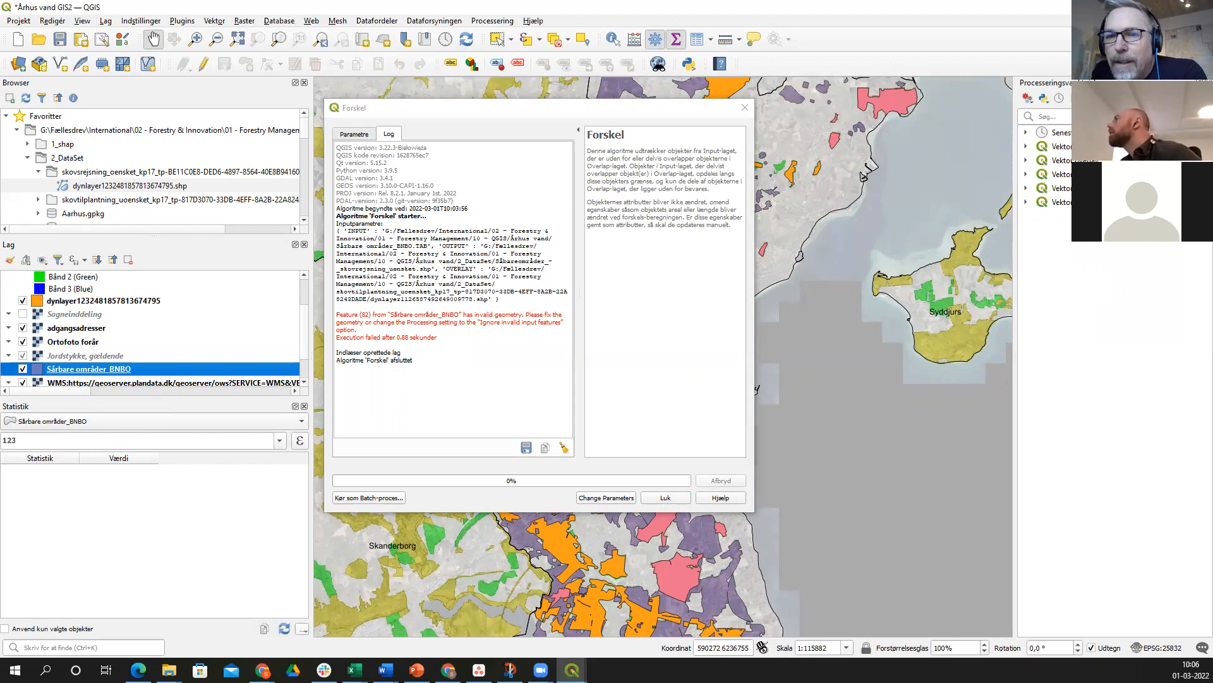
pyautogui.doubleClick(1061, 189)
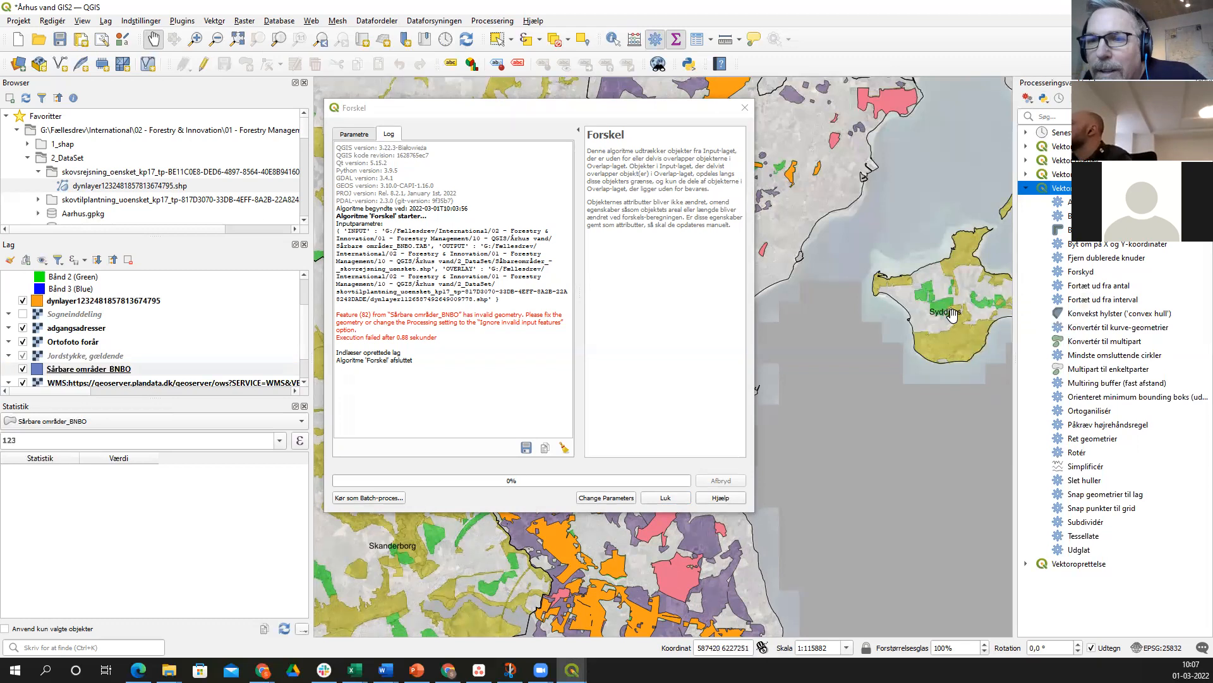
pyautogui.click(1091, 440)
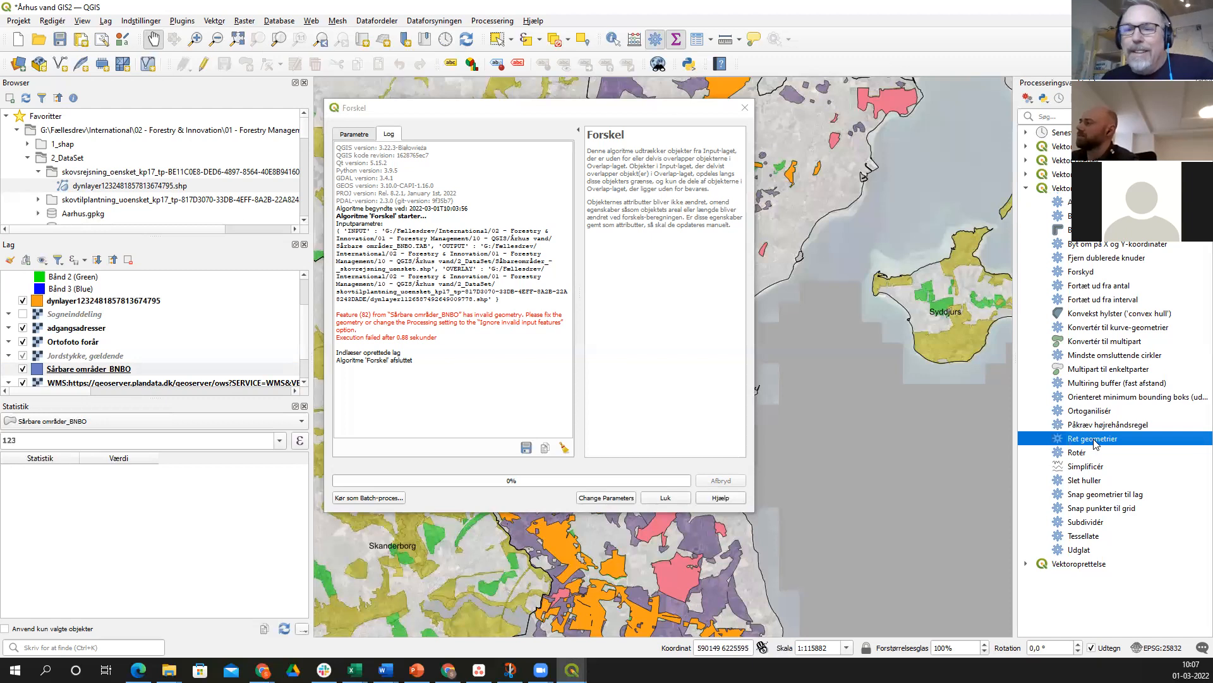
pyautogui.doubleClick(1095, 443)
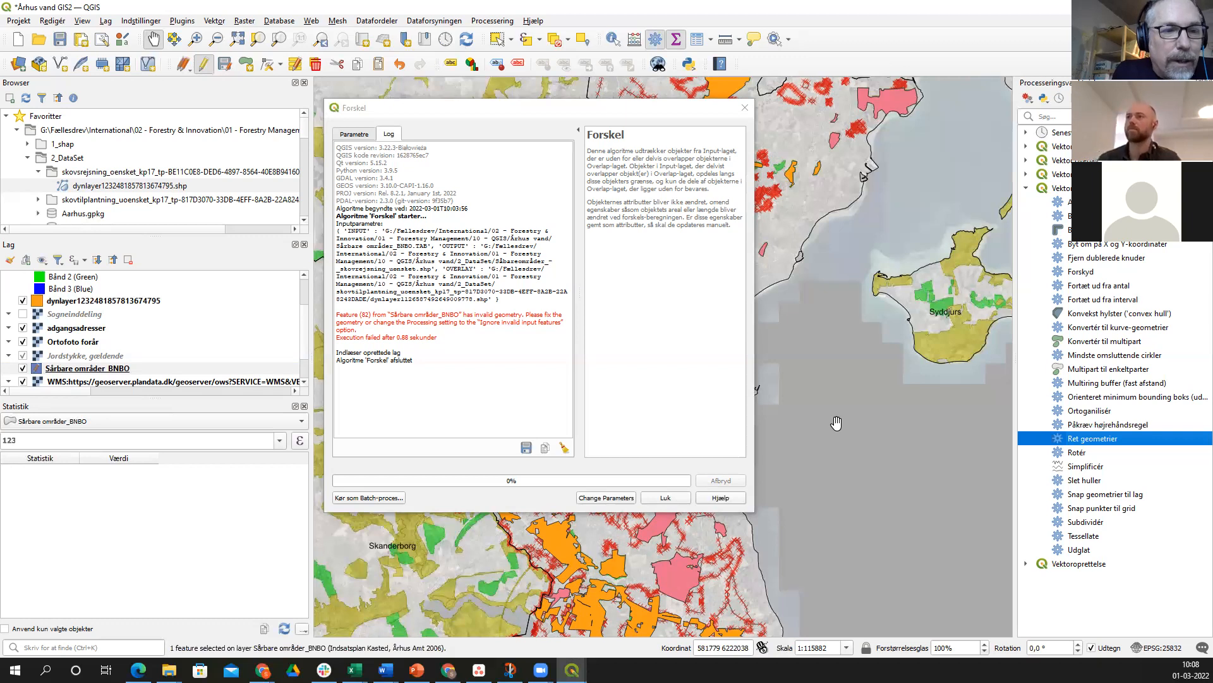
# - Stop editing the Sårbare områder_BNBO layer and save its changes
pyautogui.rightClick(49, 372)
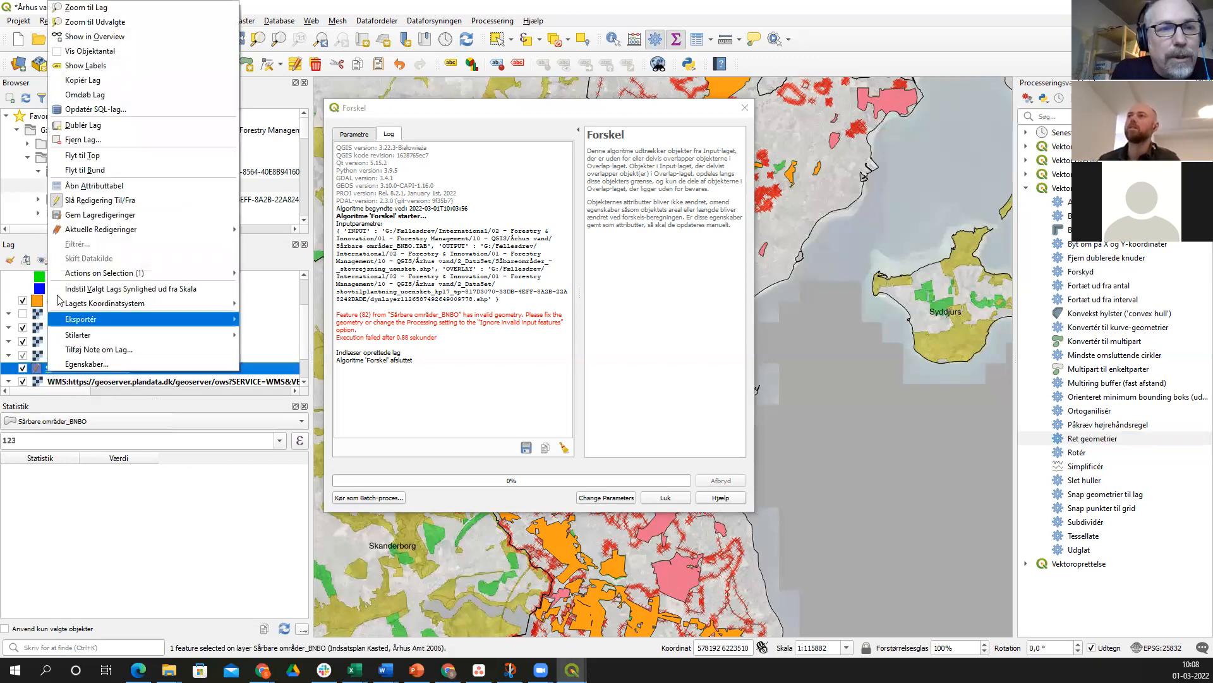
pyautogui.click(57, 206)
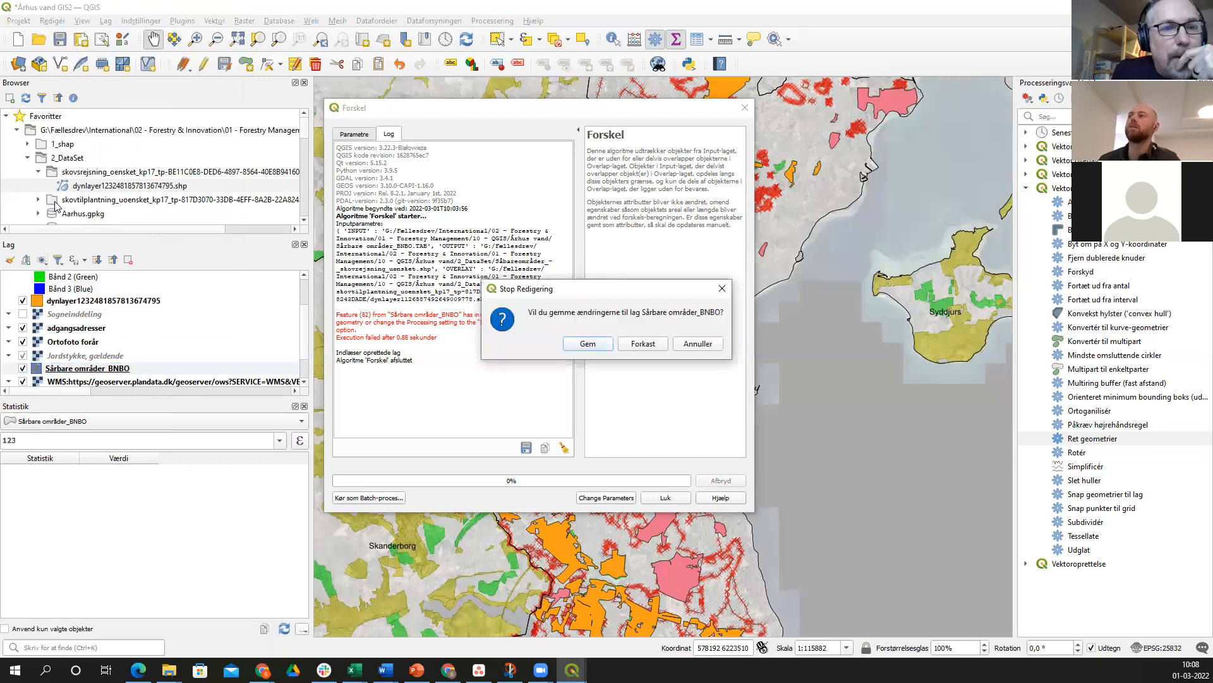
pyautogui.click(586, 344)
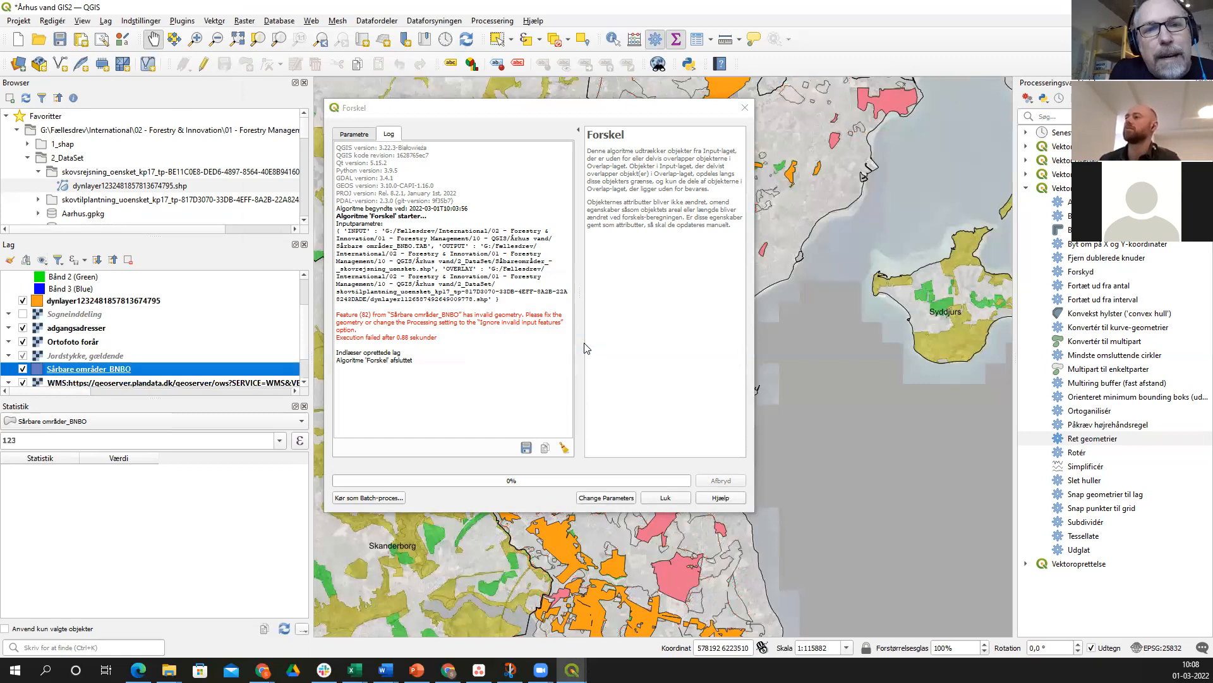
# - Rerun Forskel with the same input, overlay and output settings, and widen the log area to read its messages
pyautogui.click(500, 114)
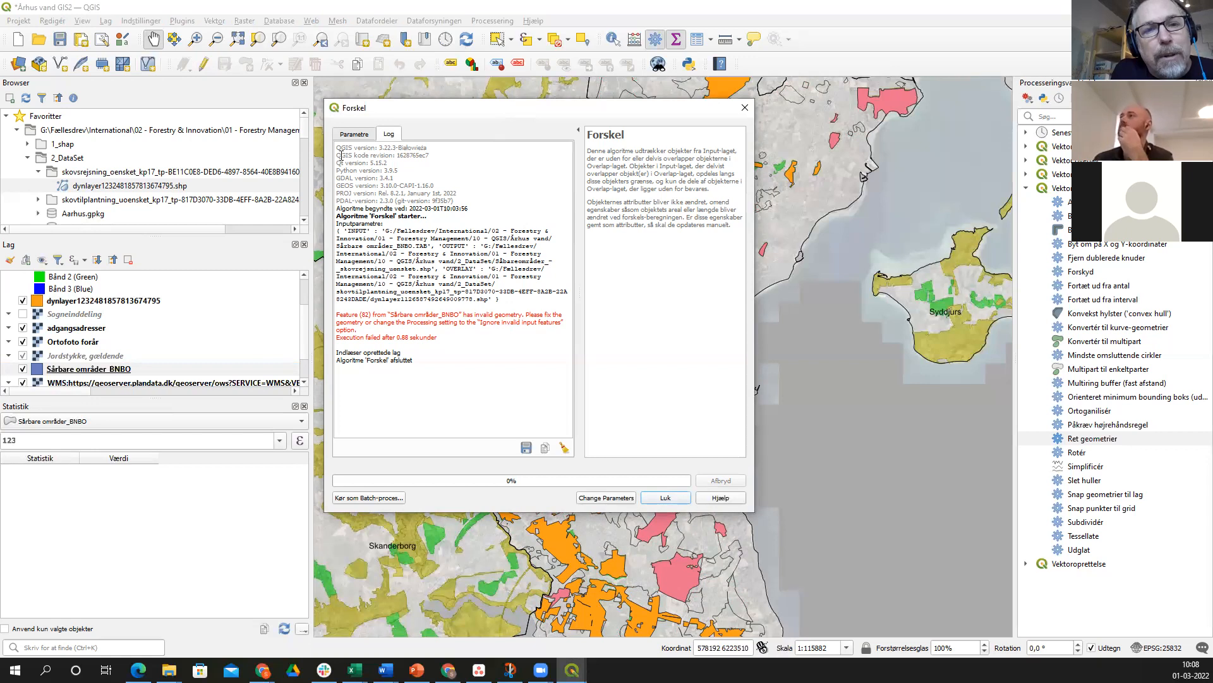
pyautogui.click(357, 134)
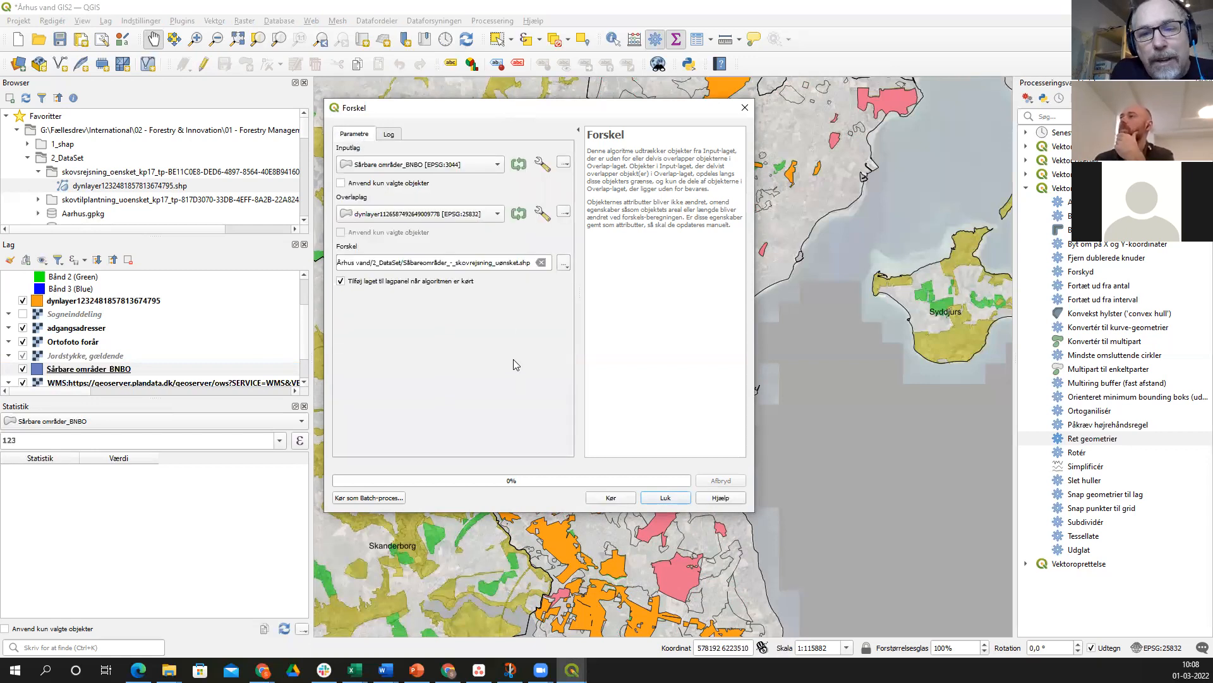
pyautogui.click(604, 496)
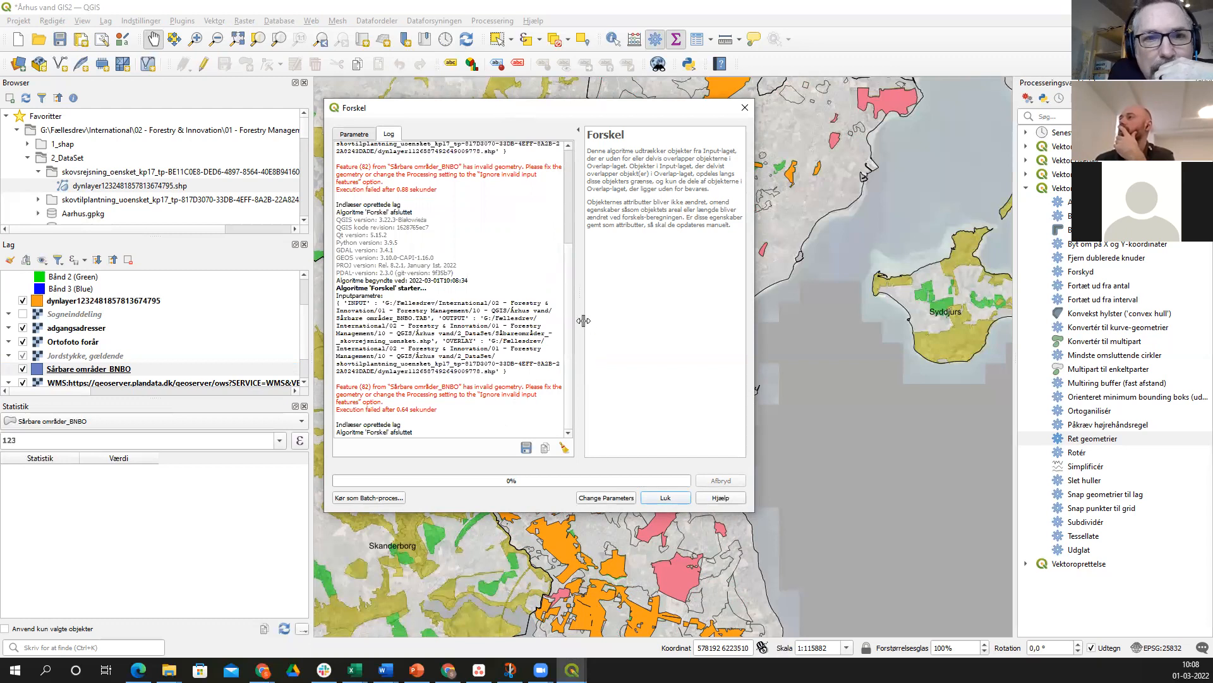
pyautogui.moveTo(581, 321); pyautogui.dragTo(642, 324)
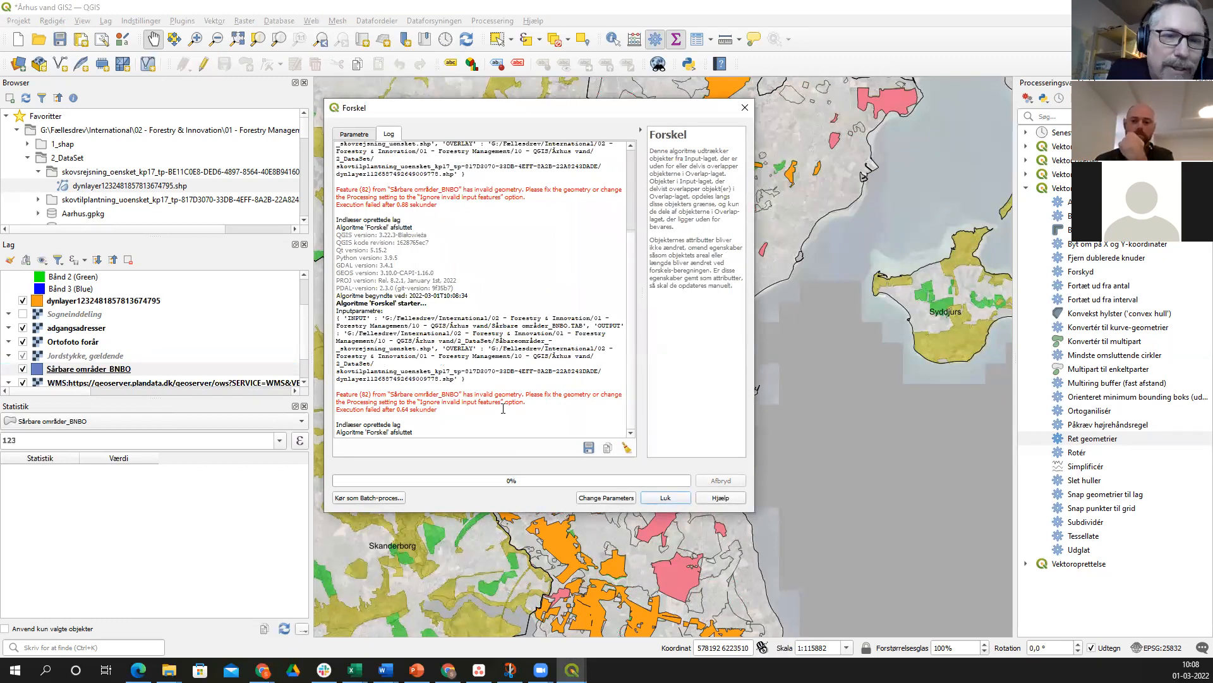
# - Run Ret geometrier in place on the Sårbare områder_BNBO layer and deselect the features in all layers
pyautogui.click(1087, 441)
pyautogui.doubleClick(1087, 440)
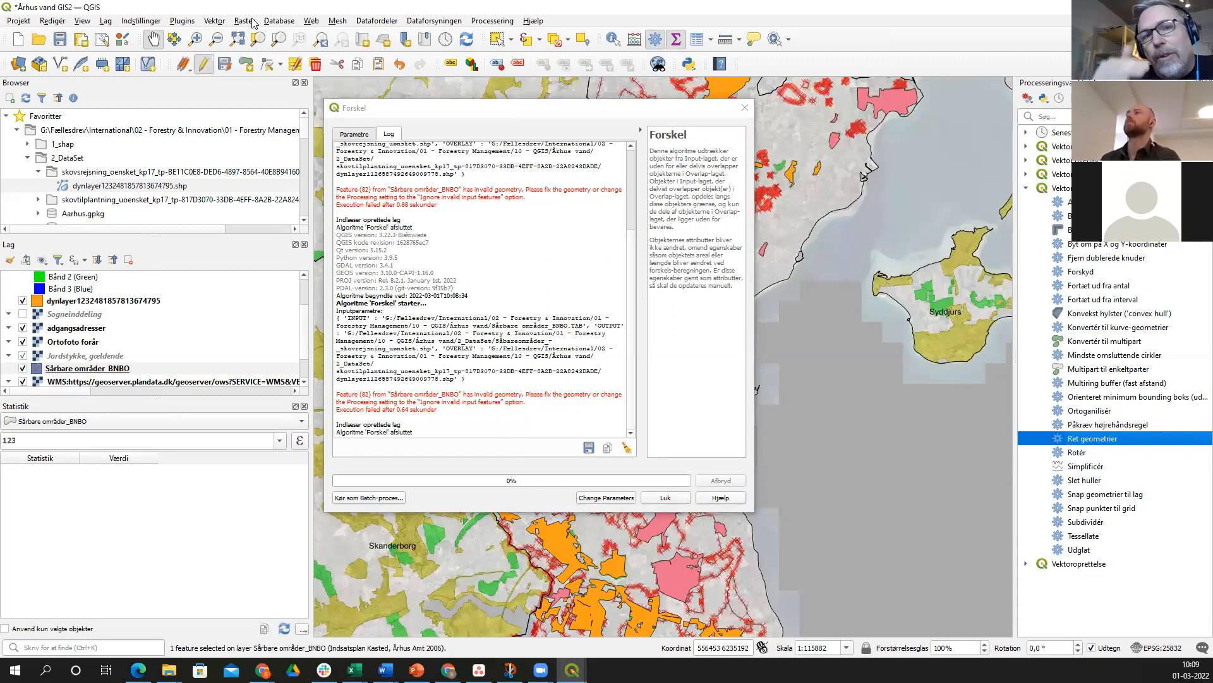
pyautogui.click(533, 21)
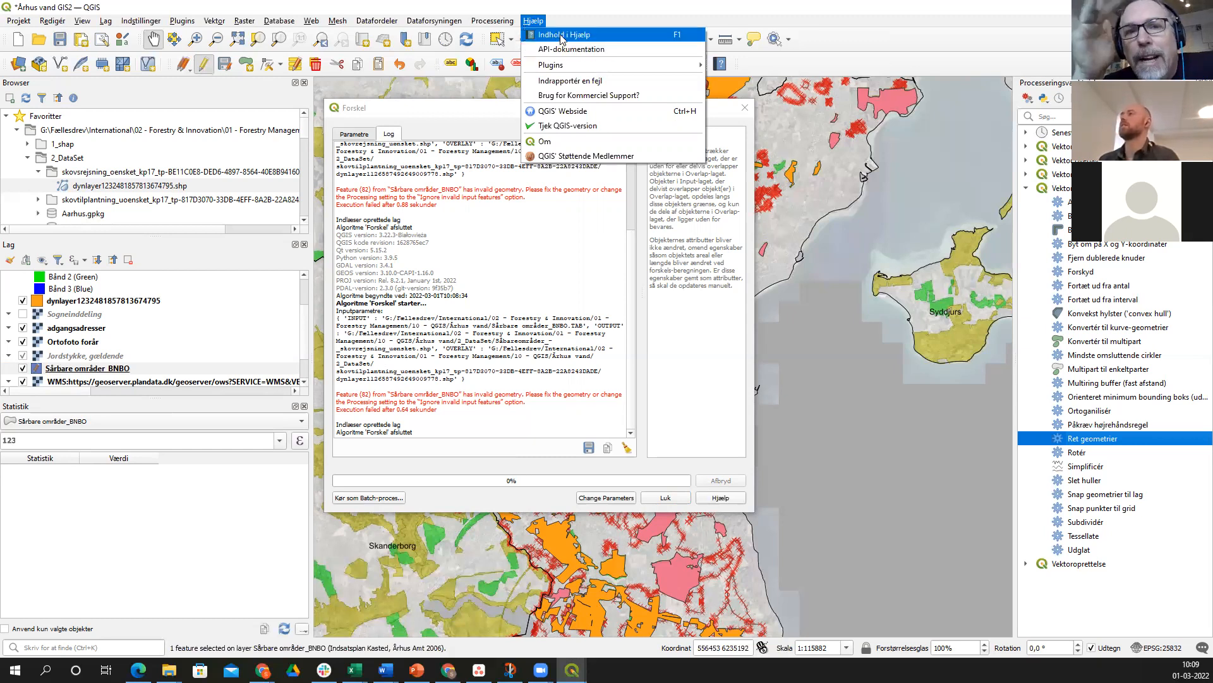
pyautogui.click(591, 21)
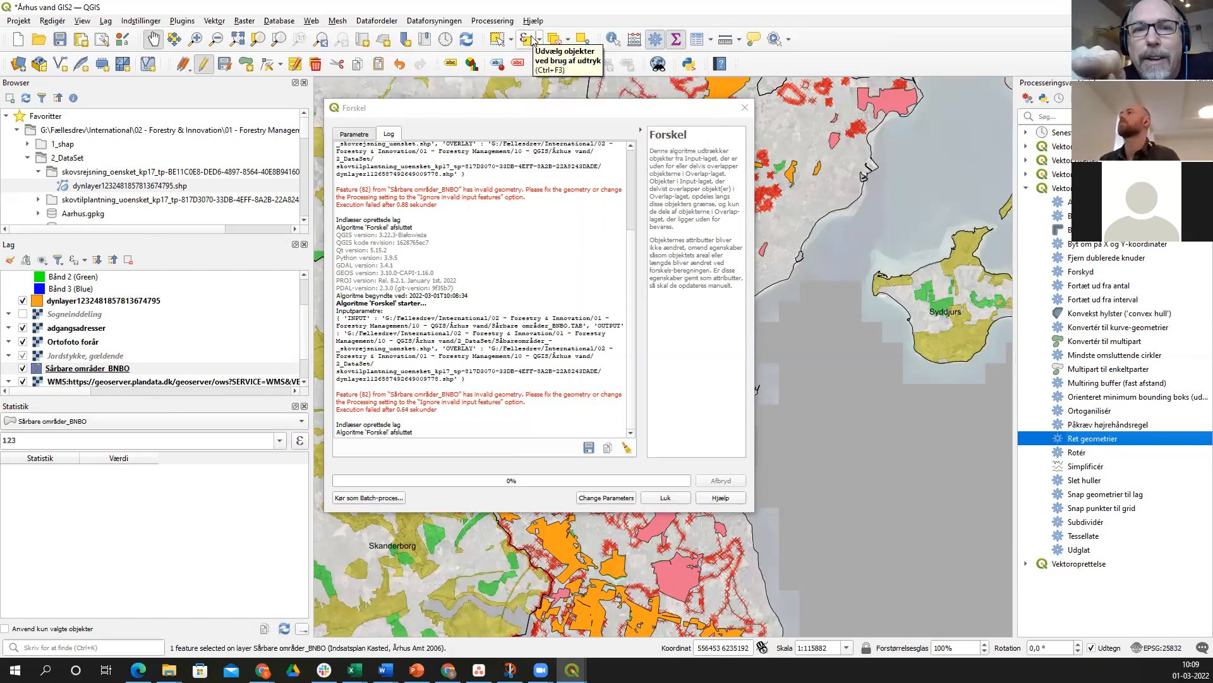
pyautogui.click(570, 39)
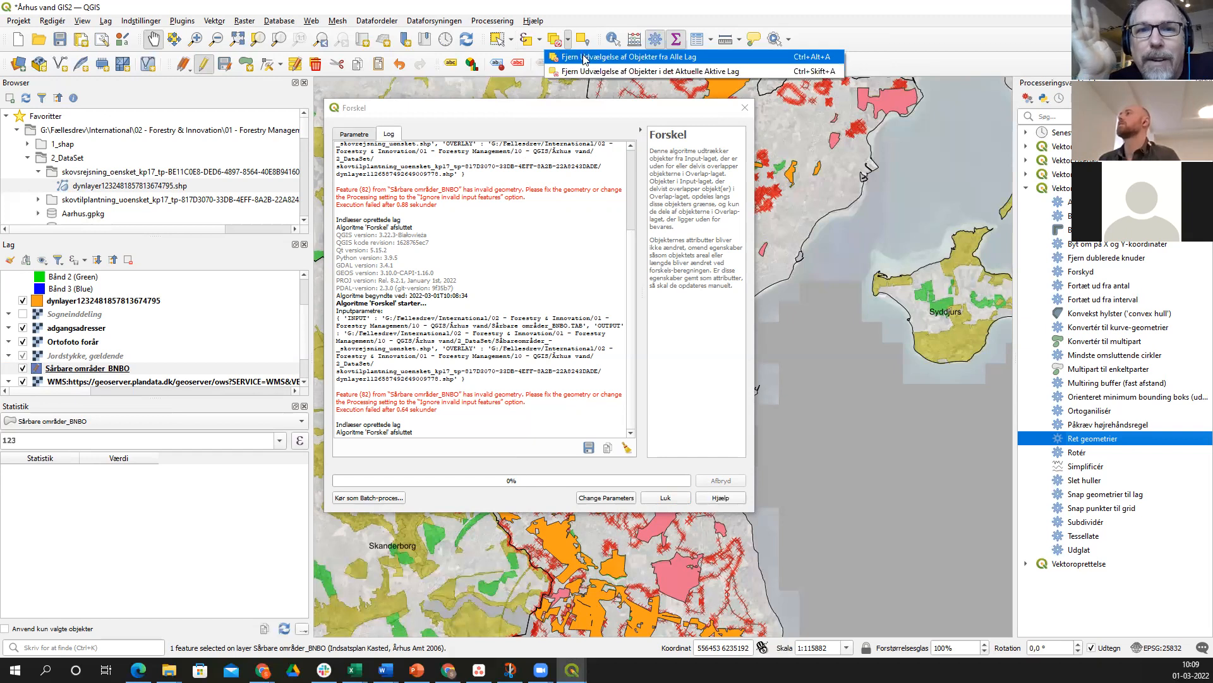
pyautogui.click(584, 59)
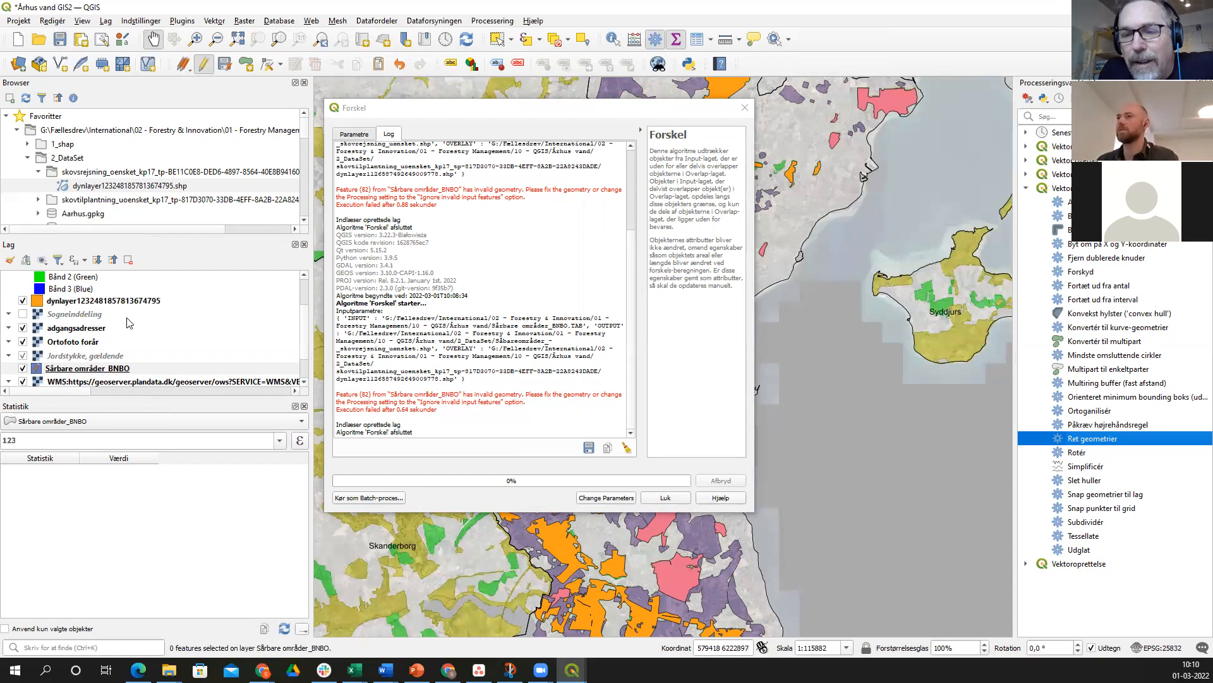
# - Rerun Ret geometrier on Sårbare områder_BNBO, then stop editing the layer and save its changes
pyautogui.scroll(-2, 220, 309)
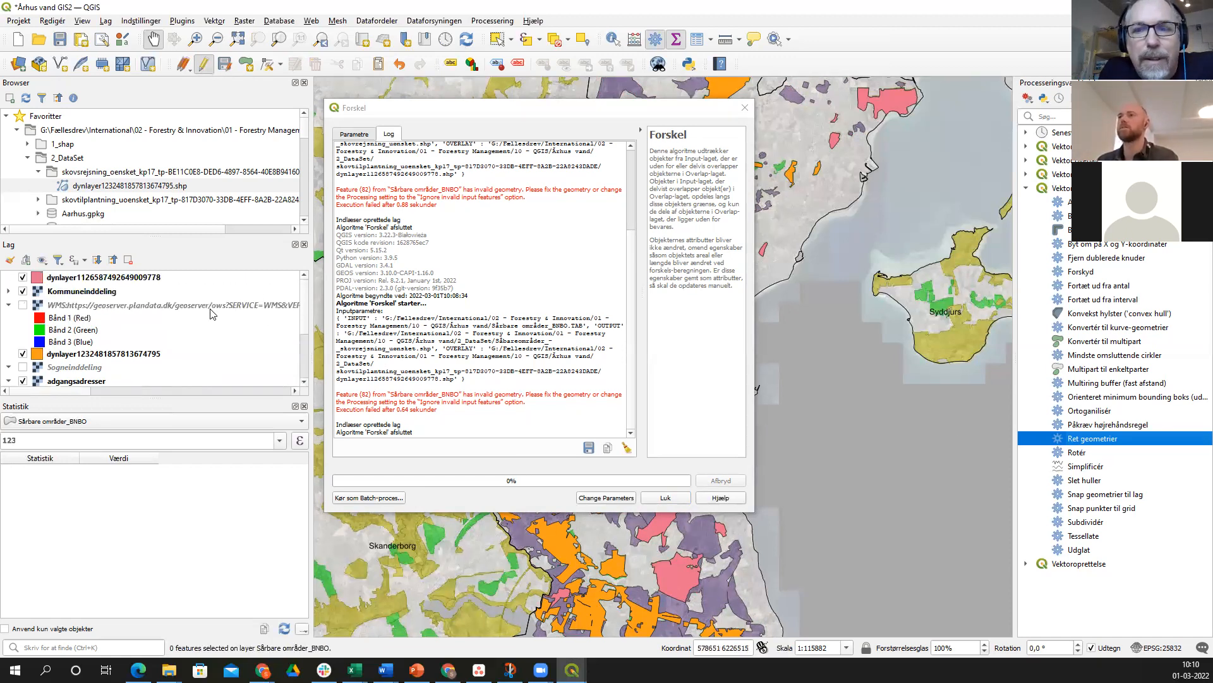
pyautogui.doubleClick(1076, 440)
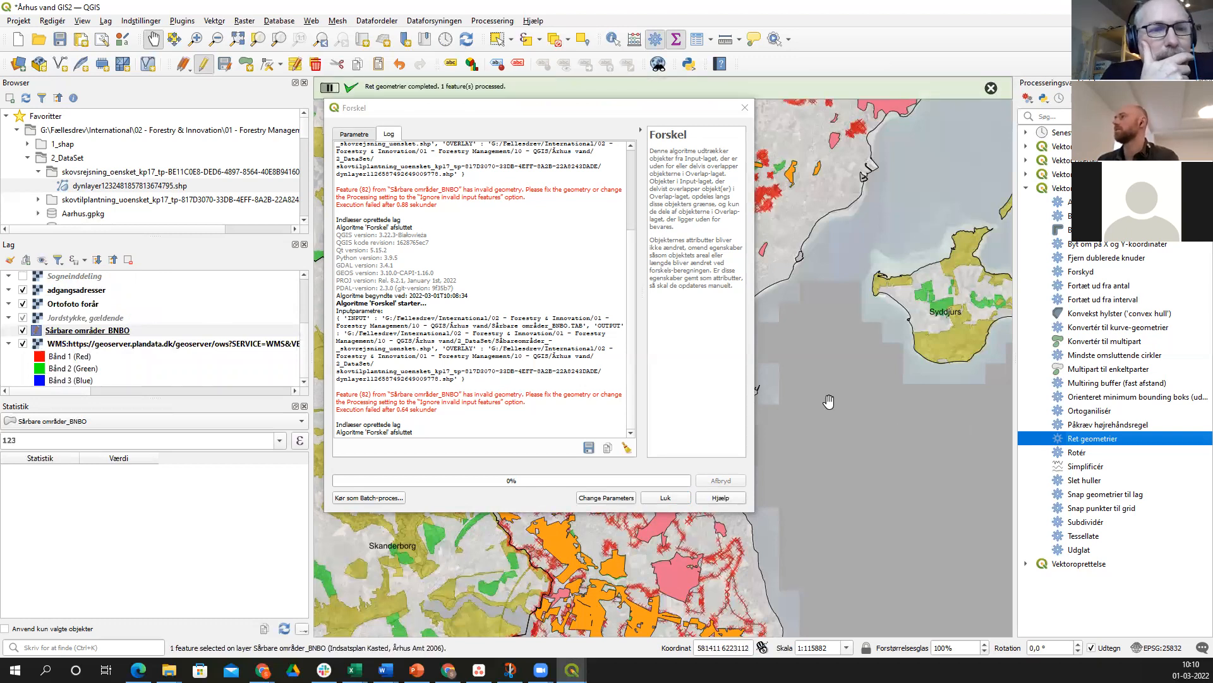
pyautogui.click(73, 331)
pyautogui.rightClick(72, 331)
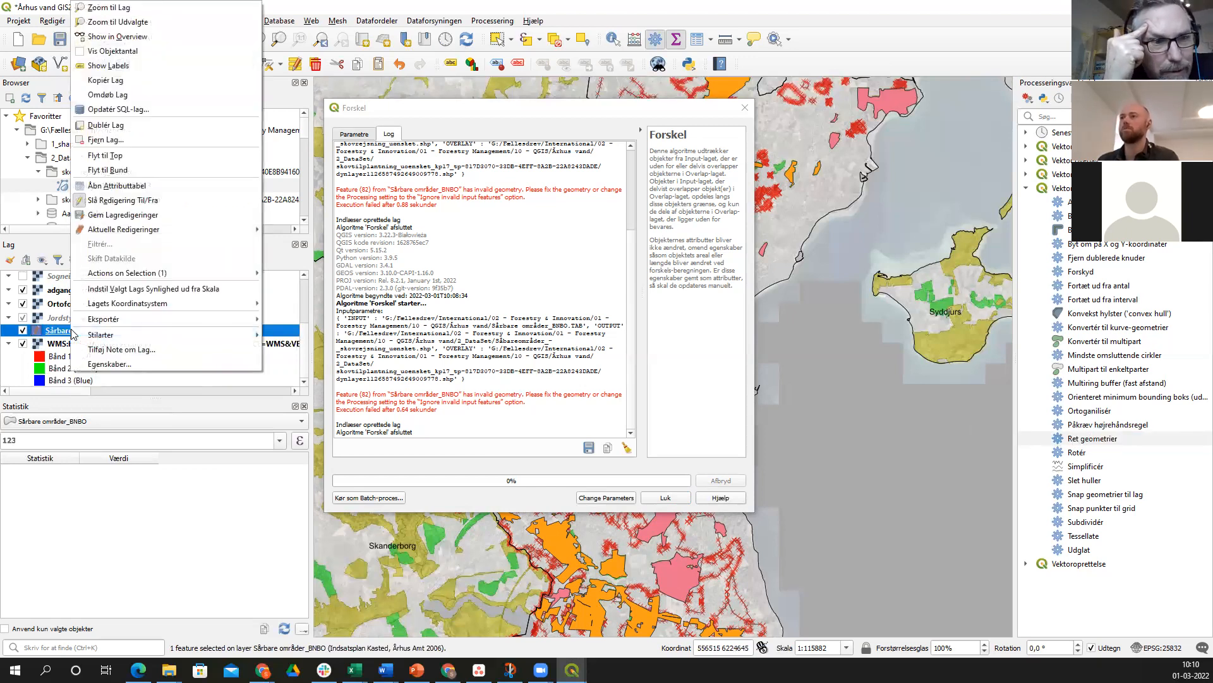
pyautogui.click(80, 200)
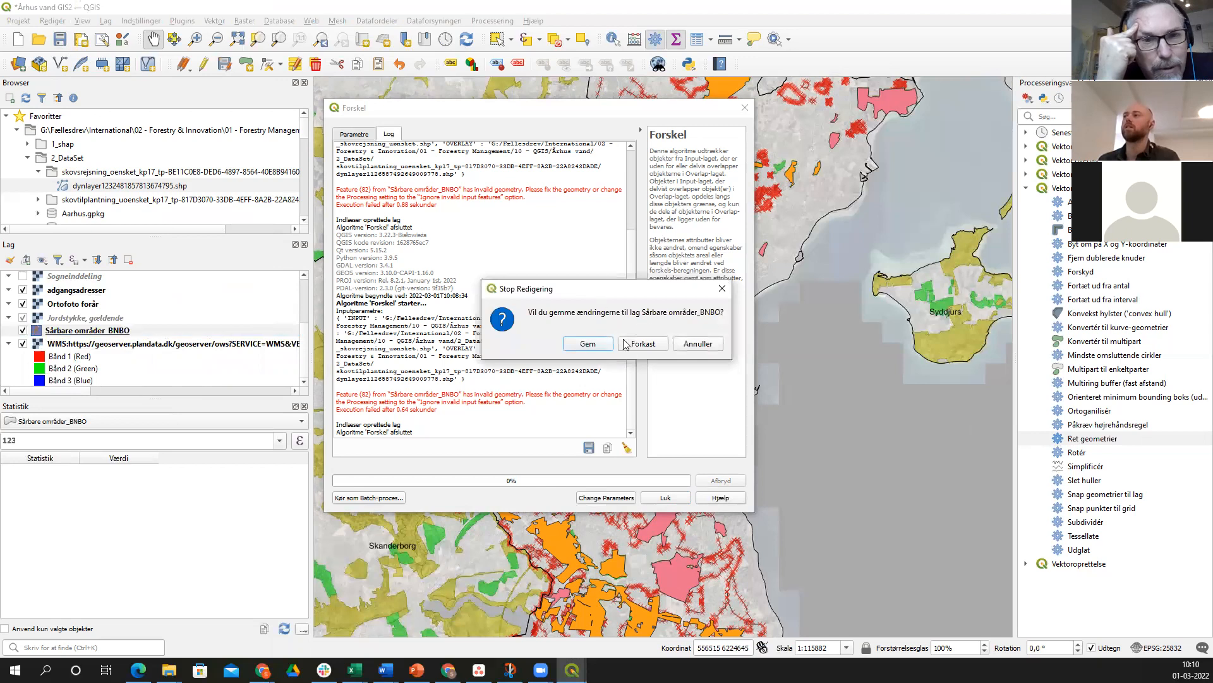
pyautogui.click(588, 345)
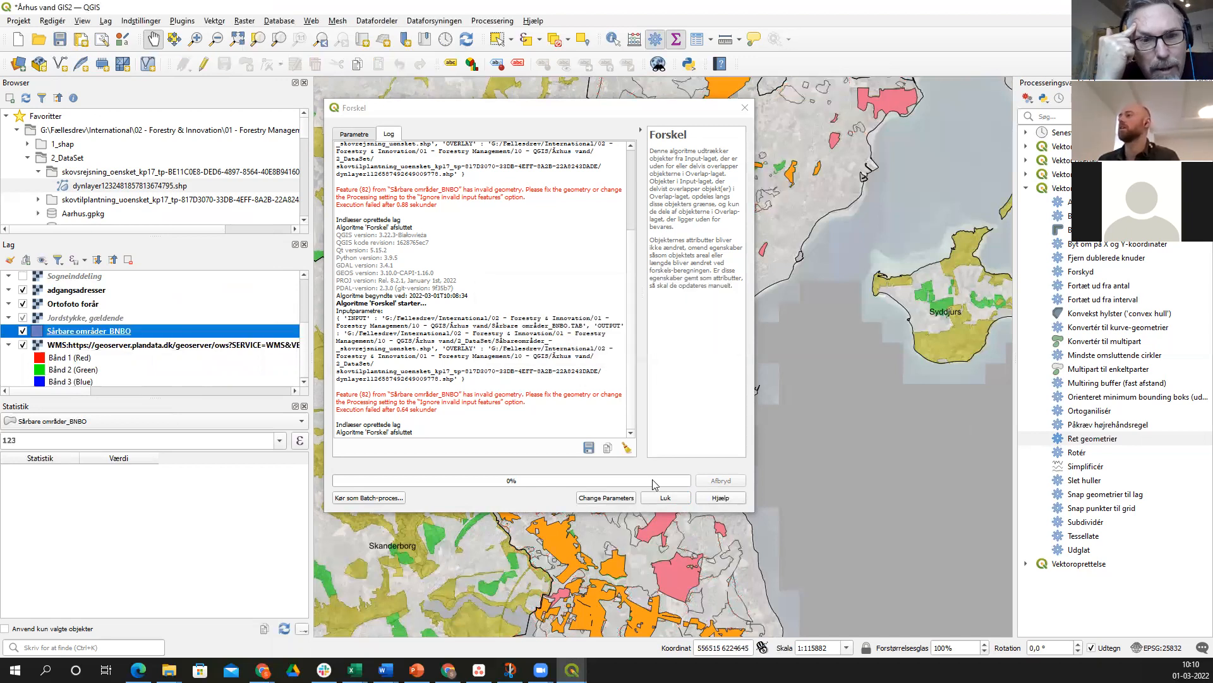
pyautogui.click(356, 137)
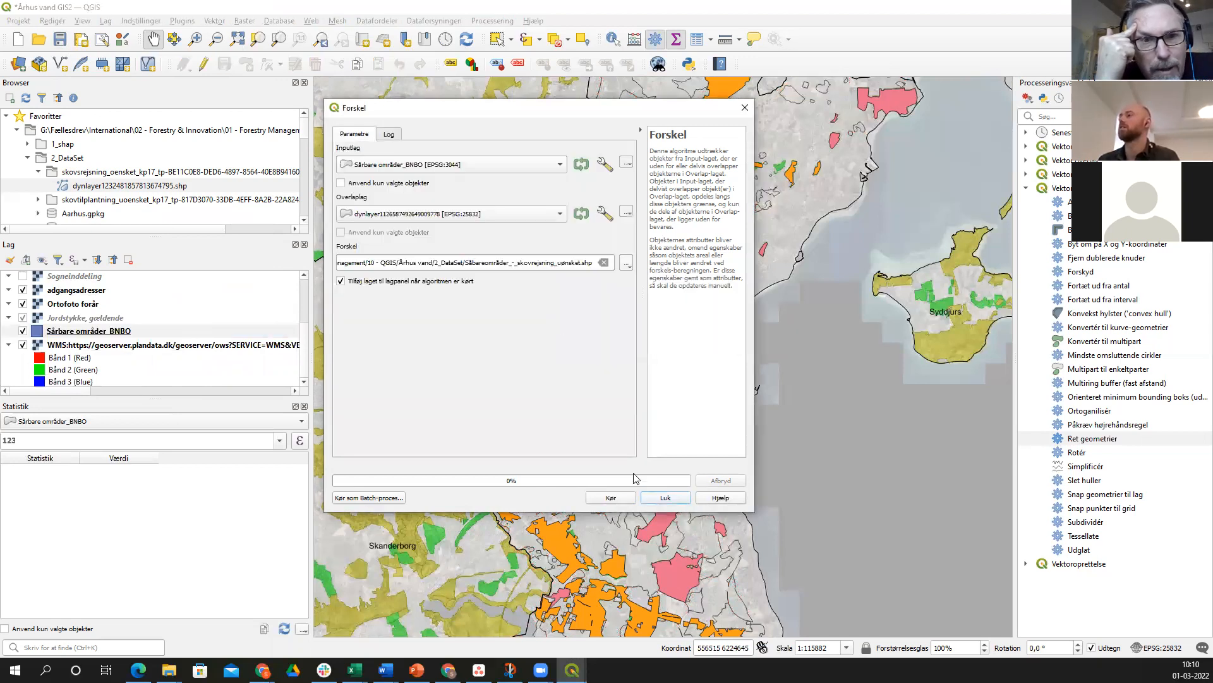
pyautogui.click(610, 498)
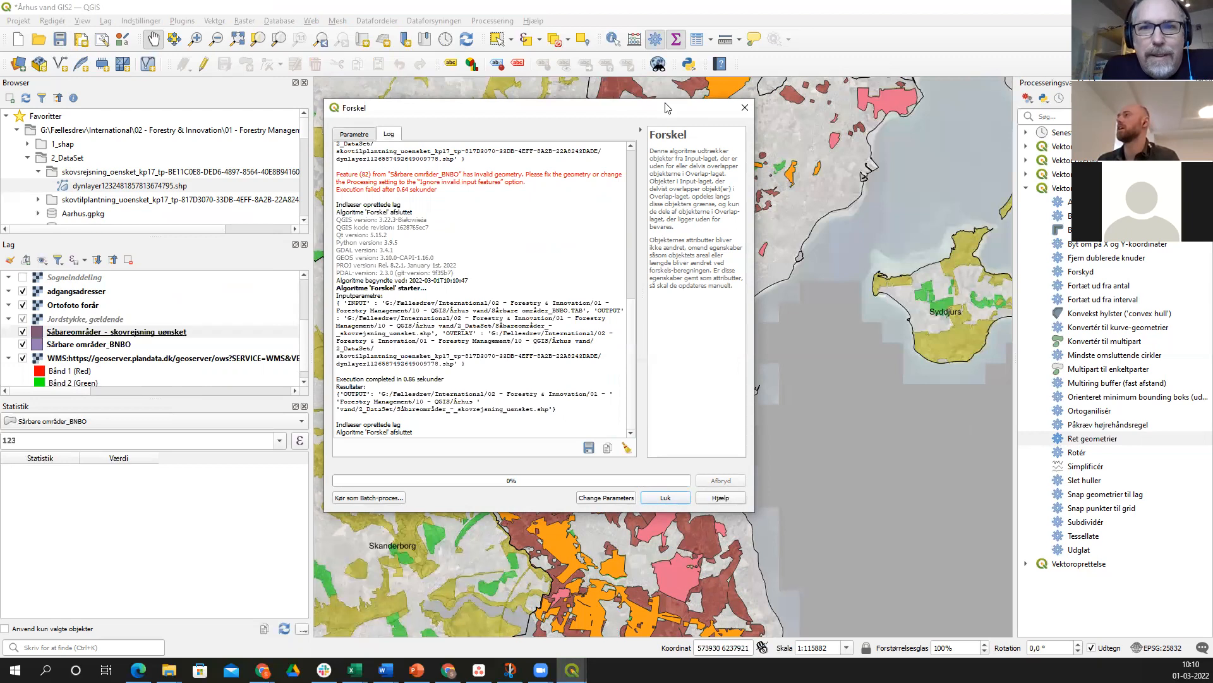
pyautogui.click(677, 501)
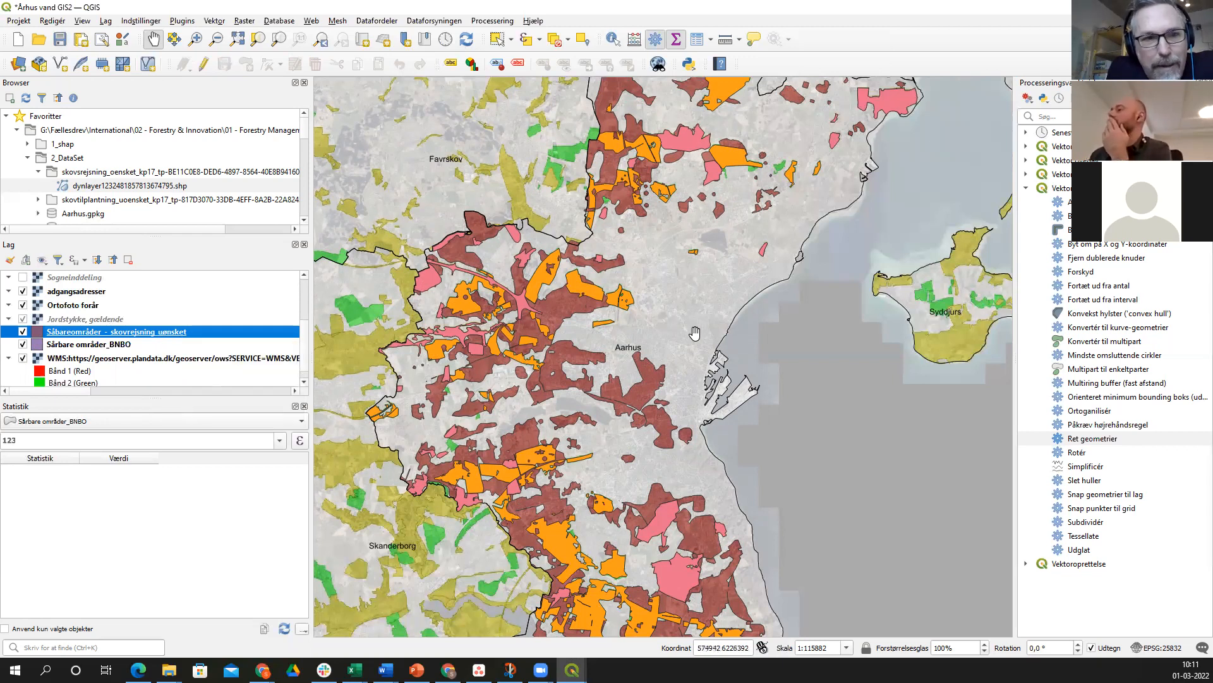
pyautogui.scroll(-1, 695, 332)
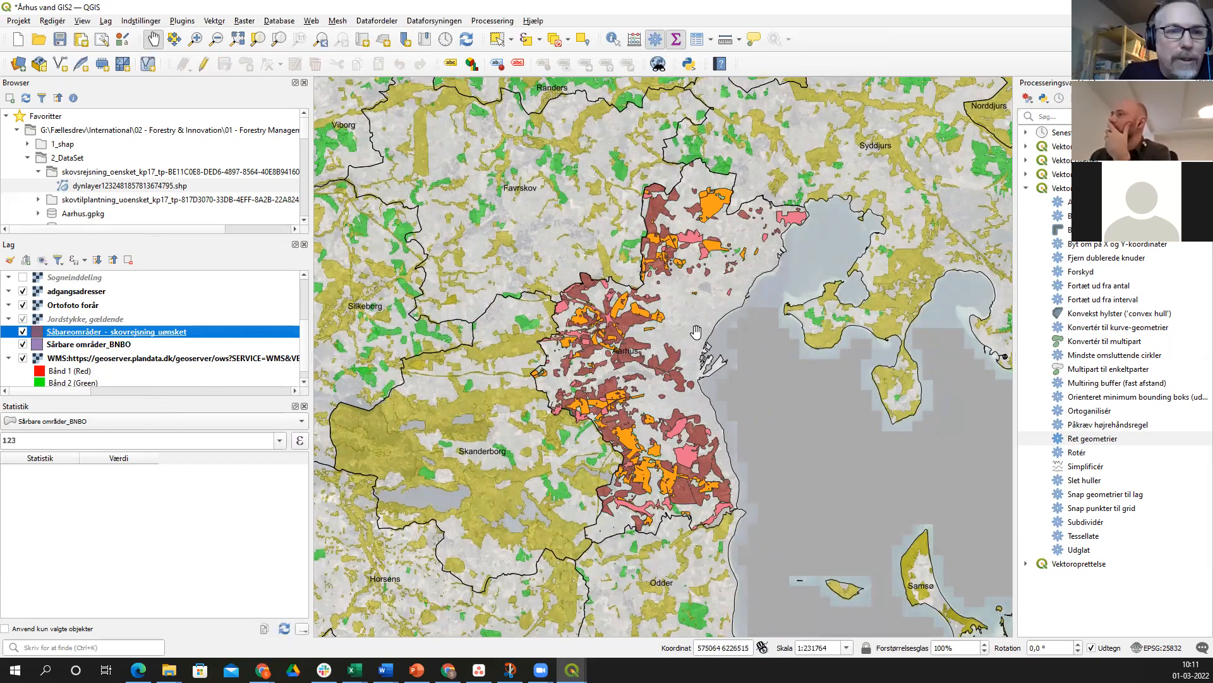
pyautogui.scroll(1, 624, 353)
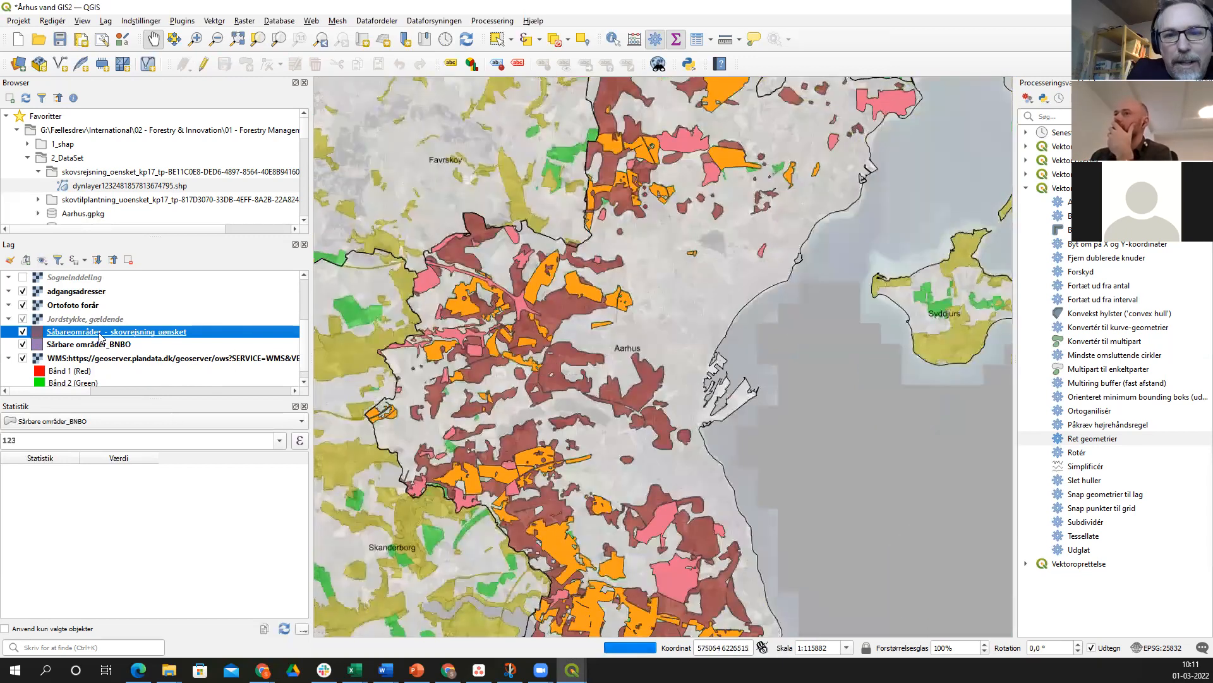
pyautogui.scroll(3, 26, 287)
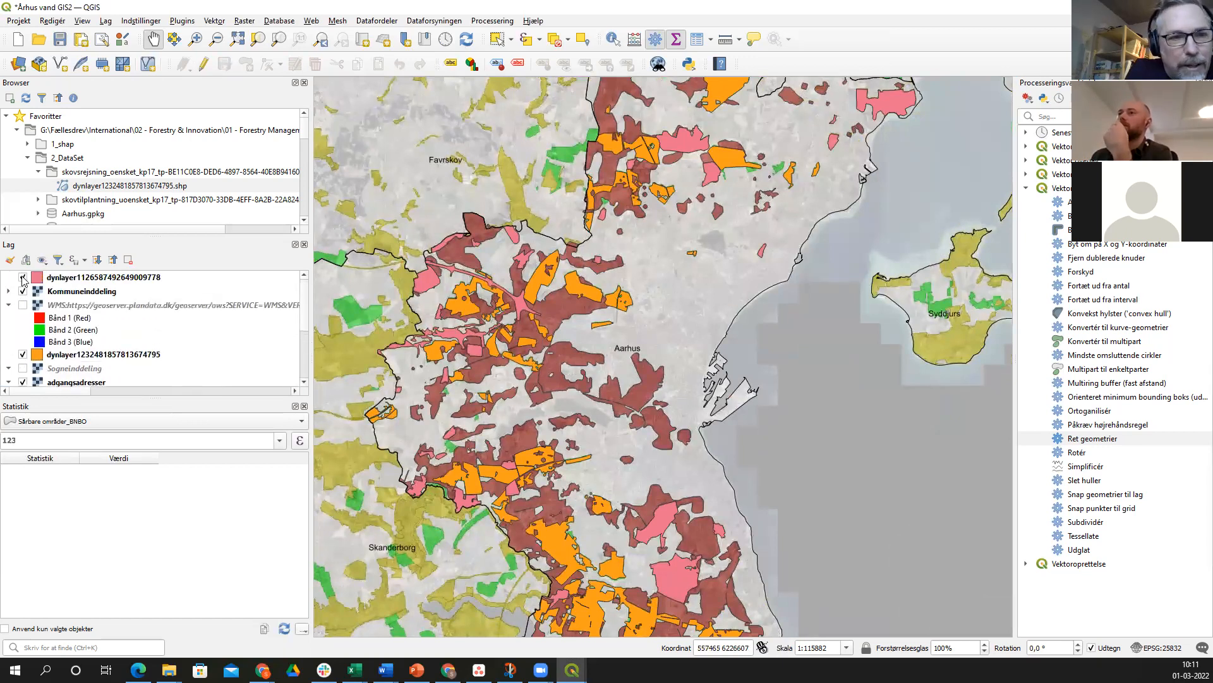
pyautogui.click(23, 278)
pyautogui.click(23, 278)
pyautogui.click(22, 278)
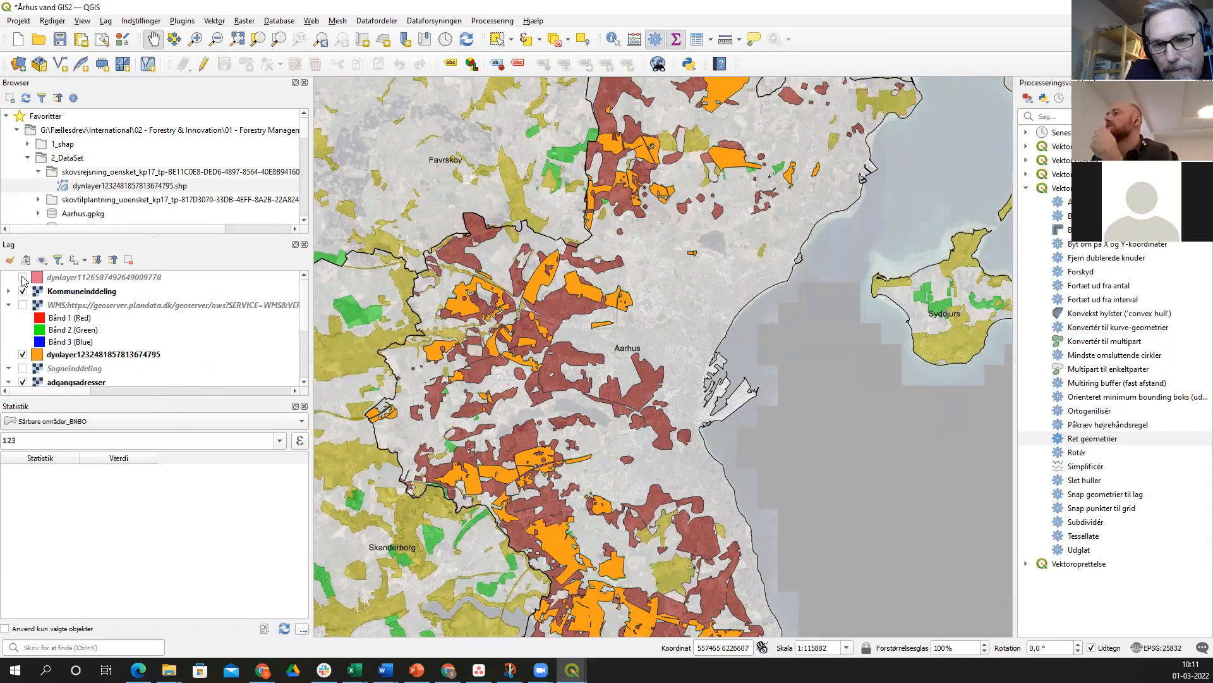
pyautogui.click(23, 278)
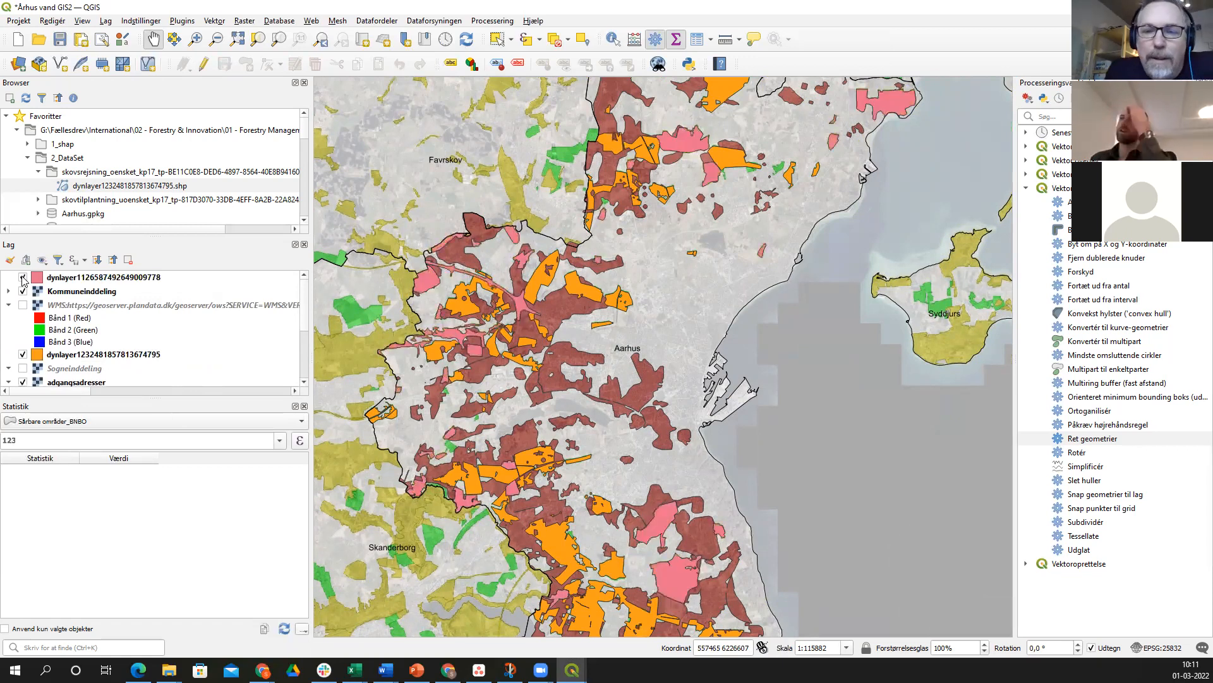
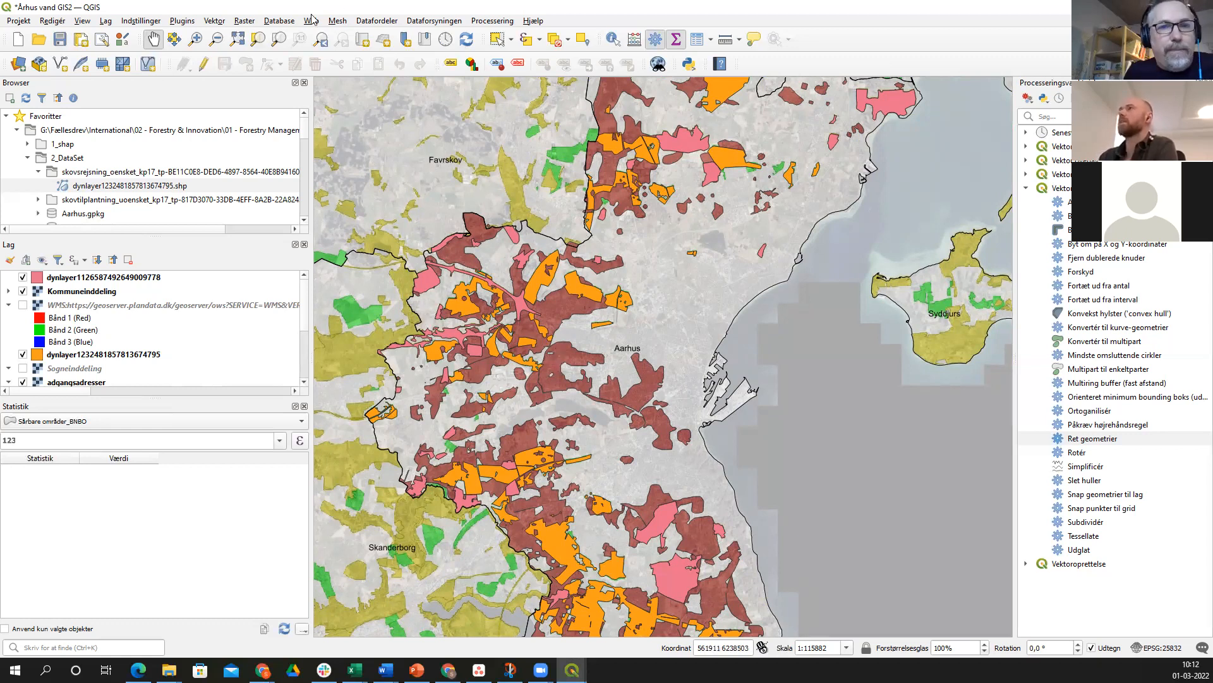
pyautogui.click(217, 23)
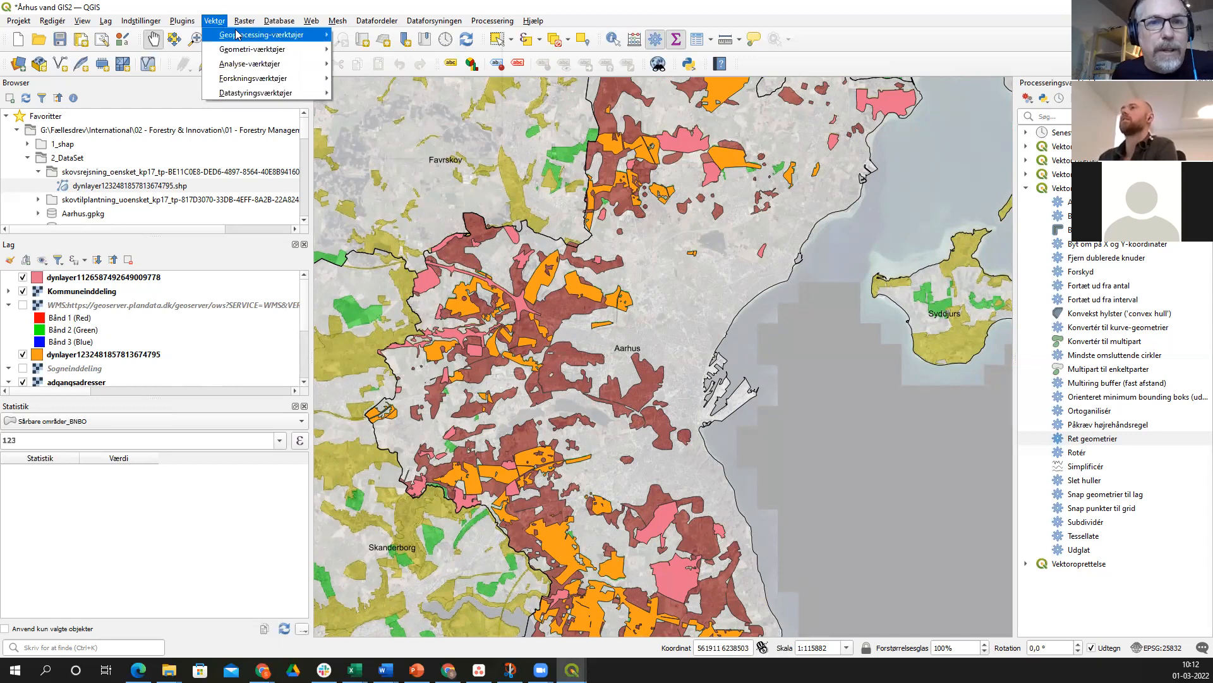
pyautogui.moveTo(285, 38)
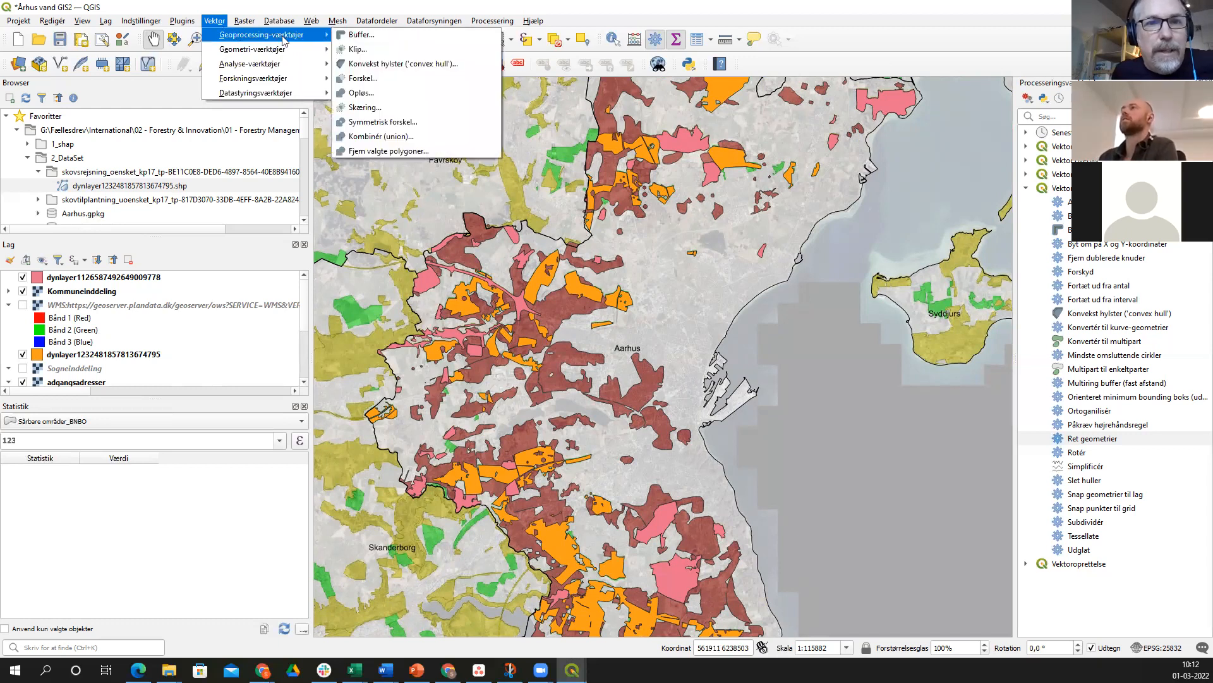
pyautogui.click(367, 52)
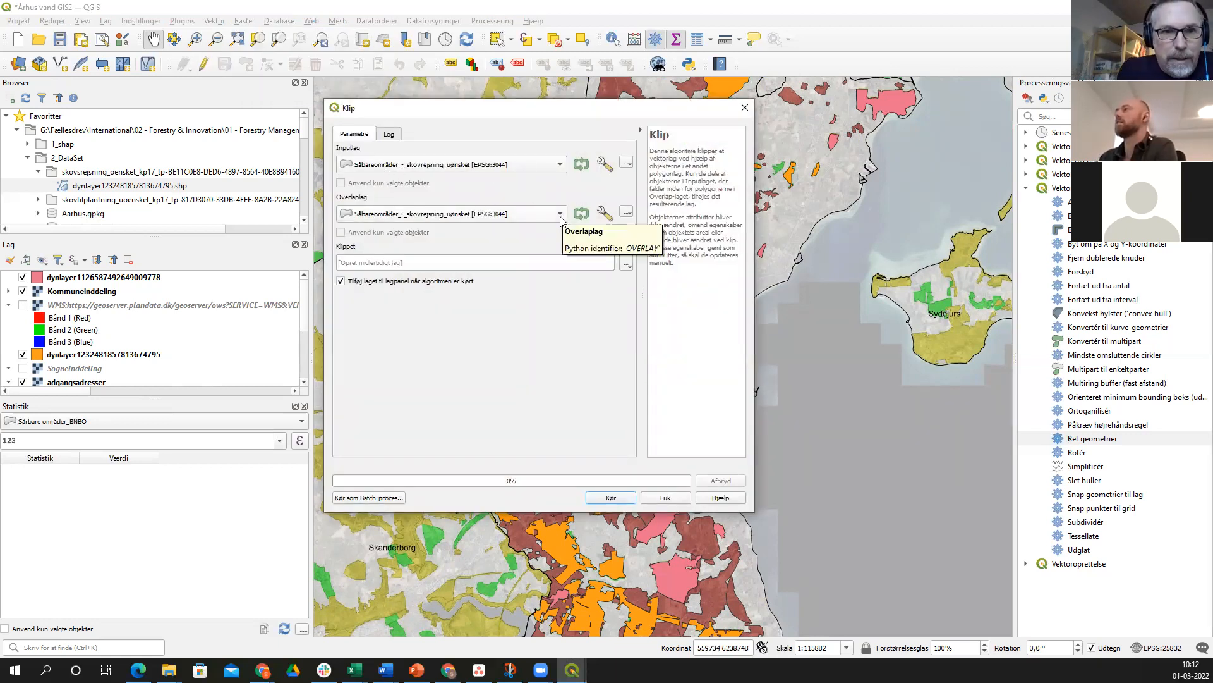
pyautogui.click(549, 167)
pyautogui.click(506, 177)
pyautogui.click(563, 215)
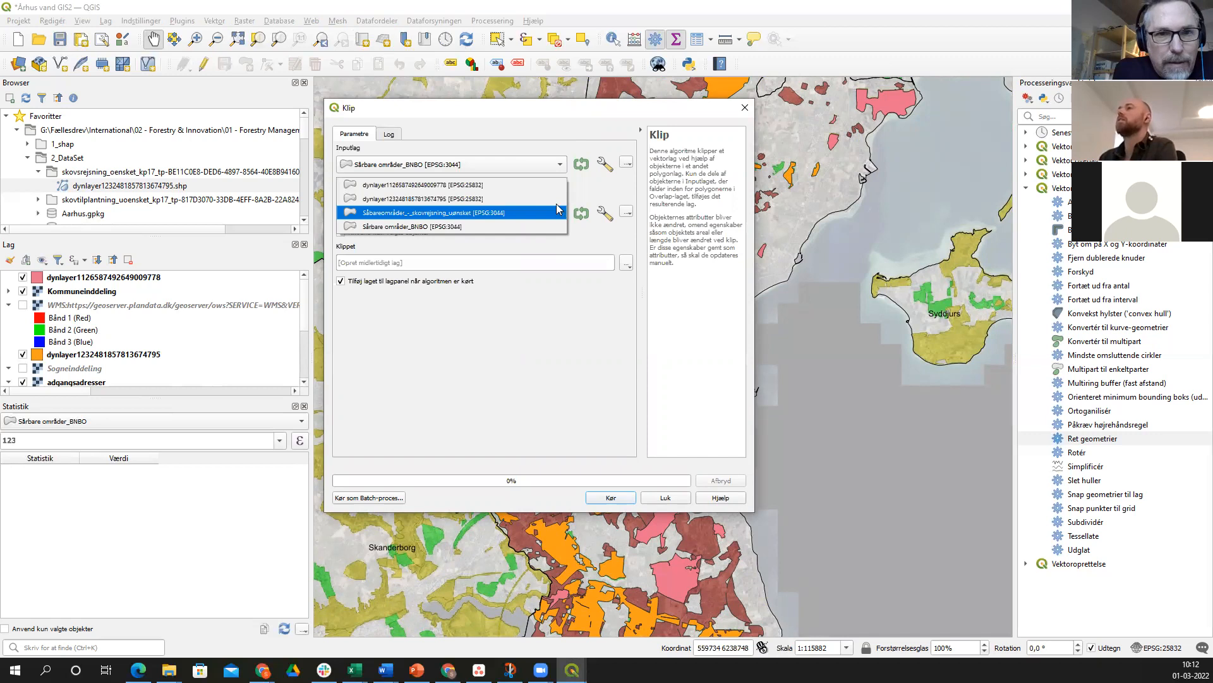
pyautogui.click(557, 205)
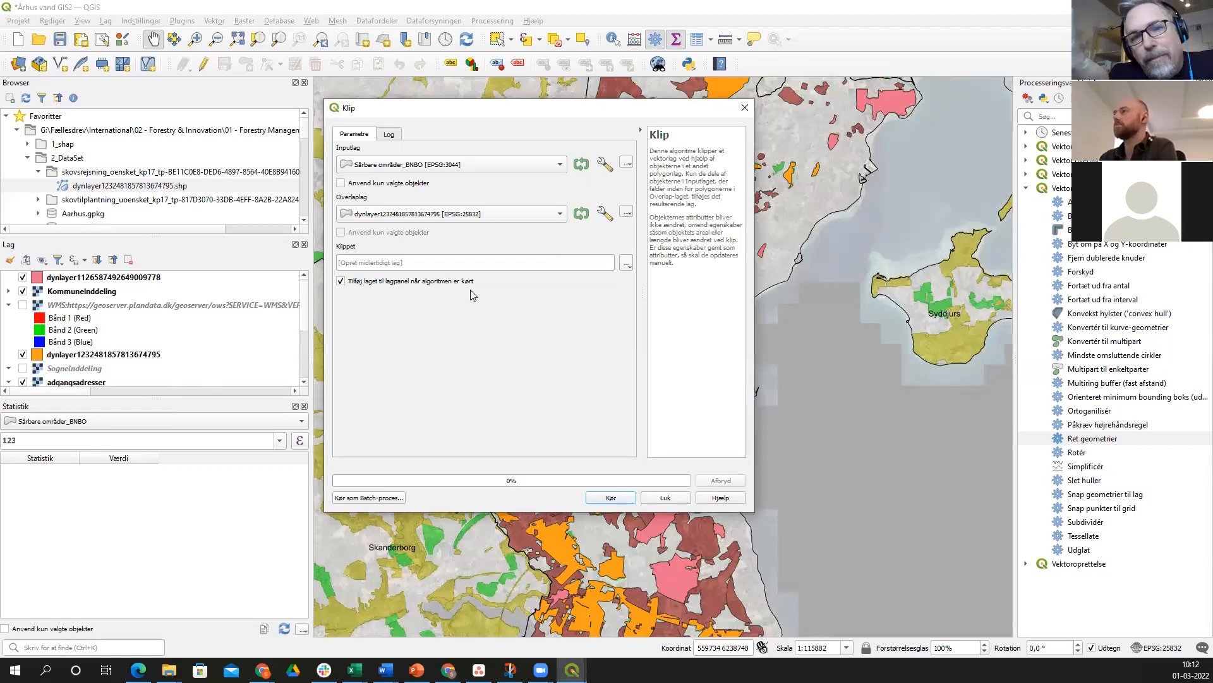
pyautogui.click(627, 267)
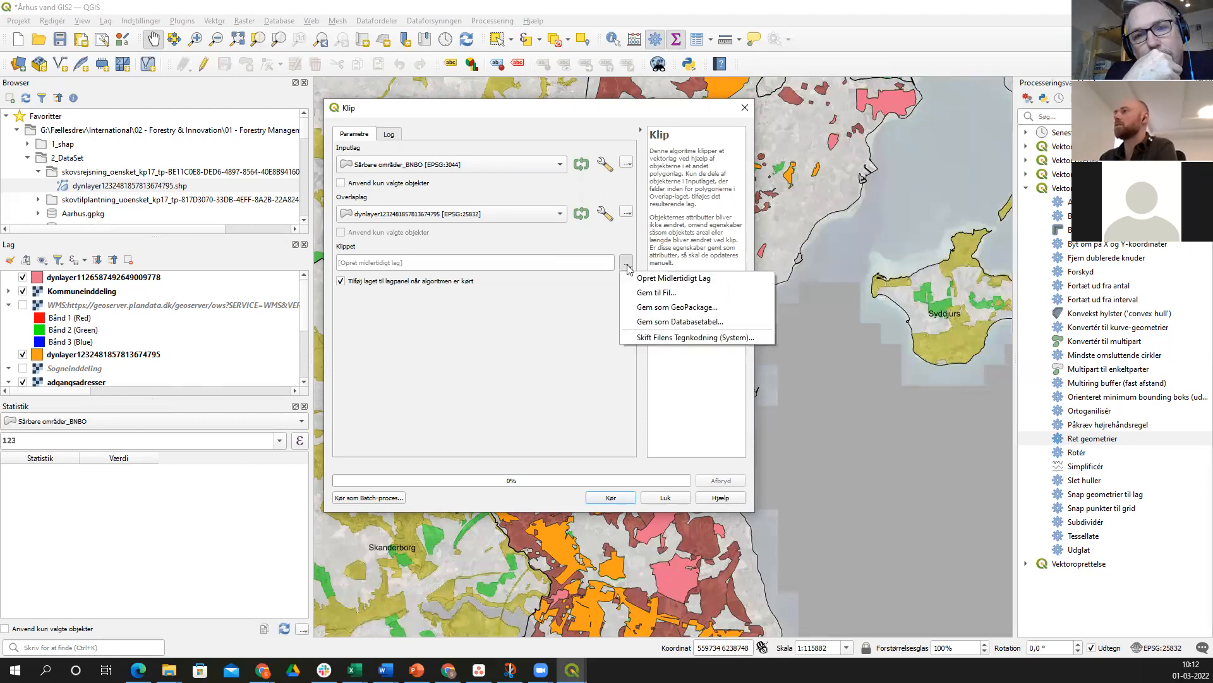
pyautogui.click(653, 292)
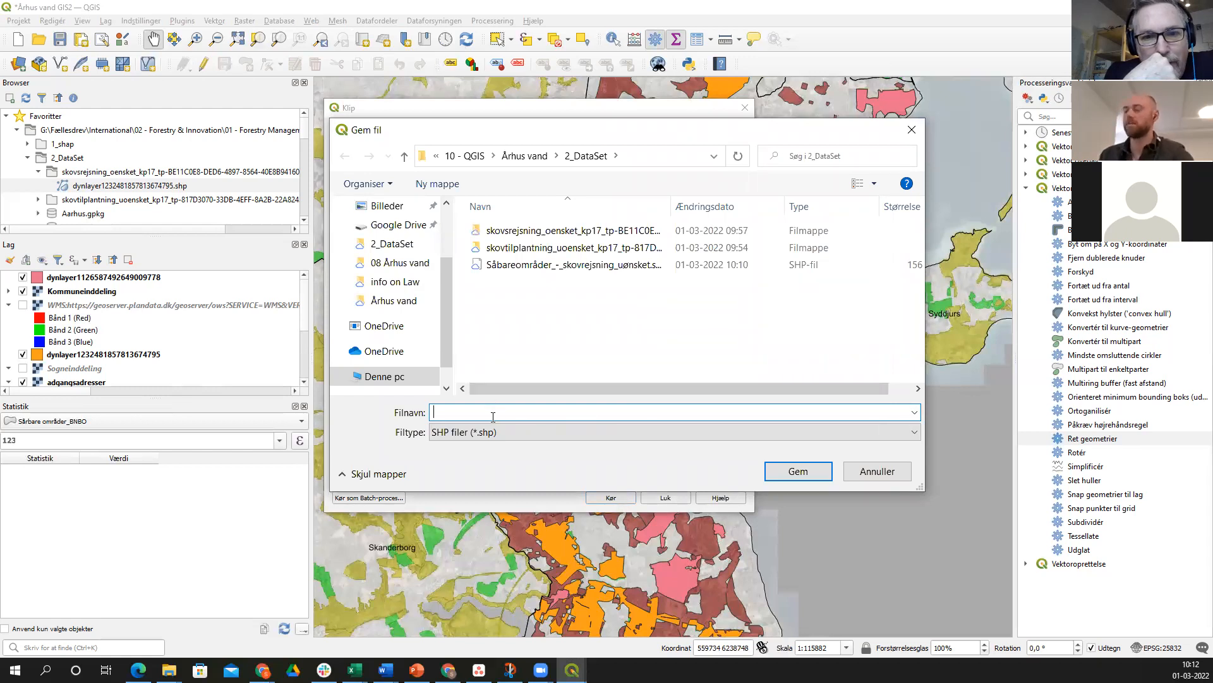
pyautogui.write('S')
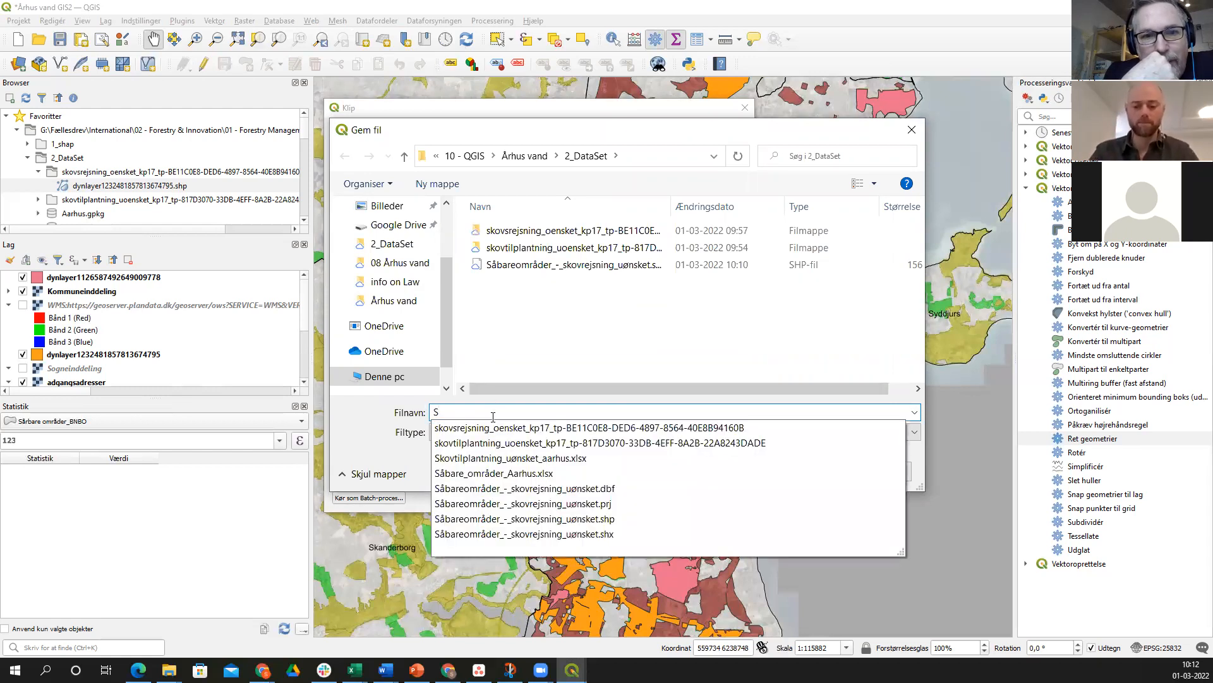
pyautogui.write('åbare')
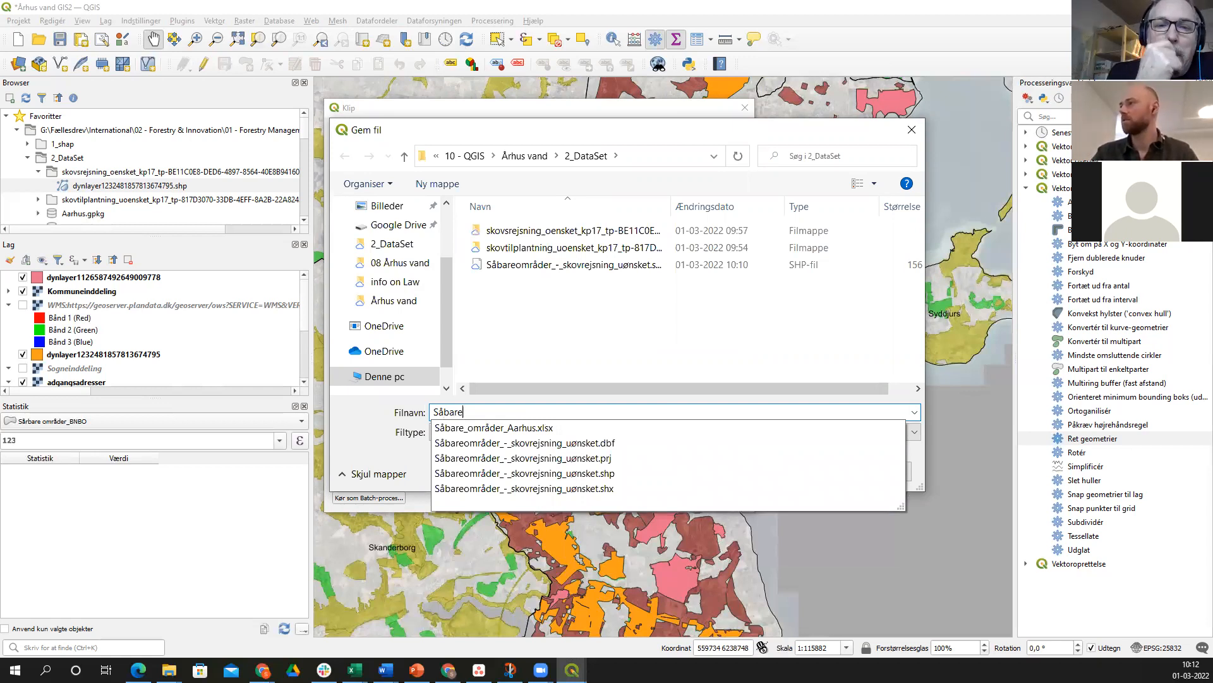
pyautogui.write('o')
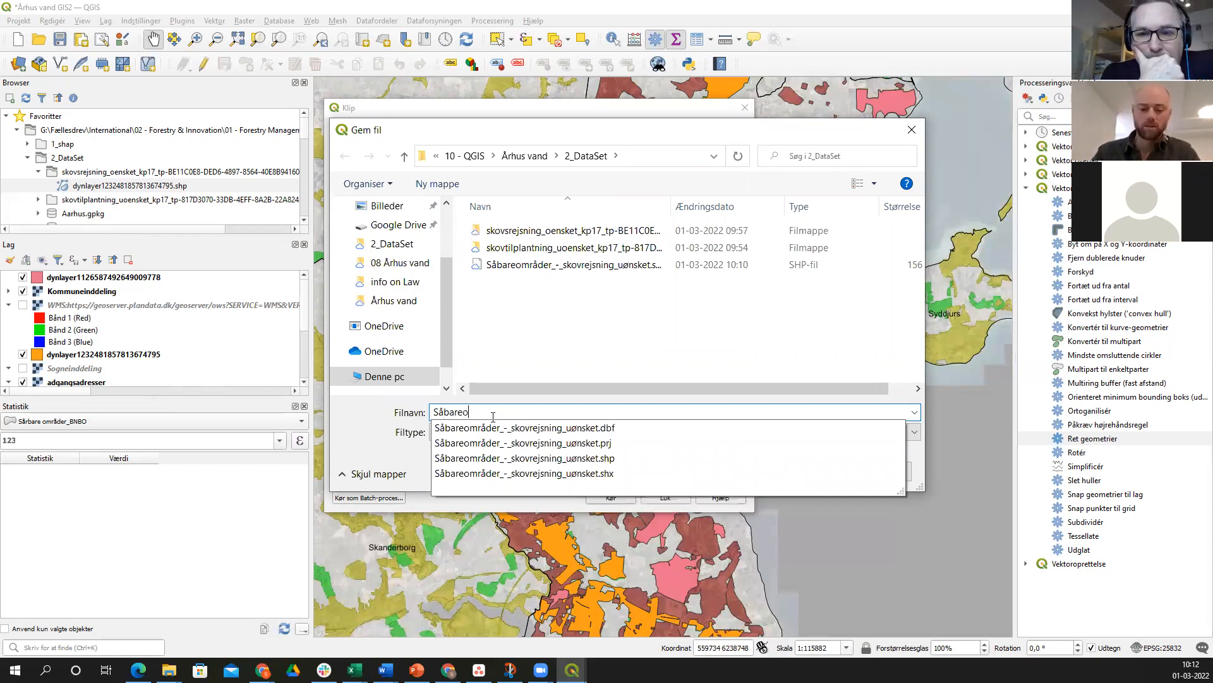
pyautogui.write('mråder')
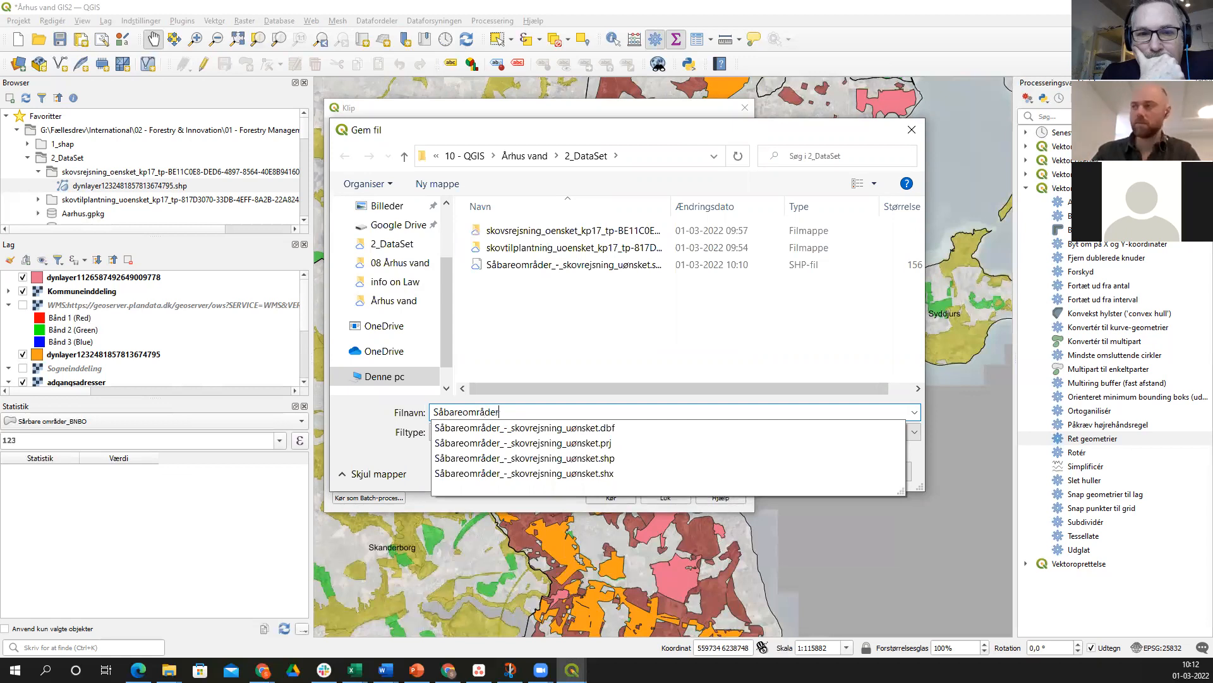
pyautogui.write('_+_')
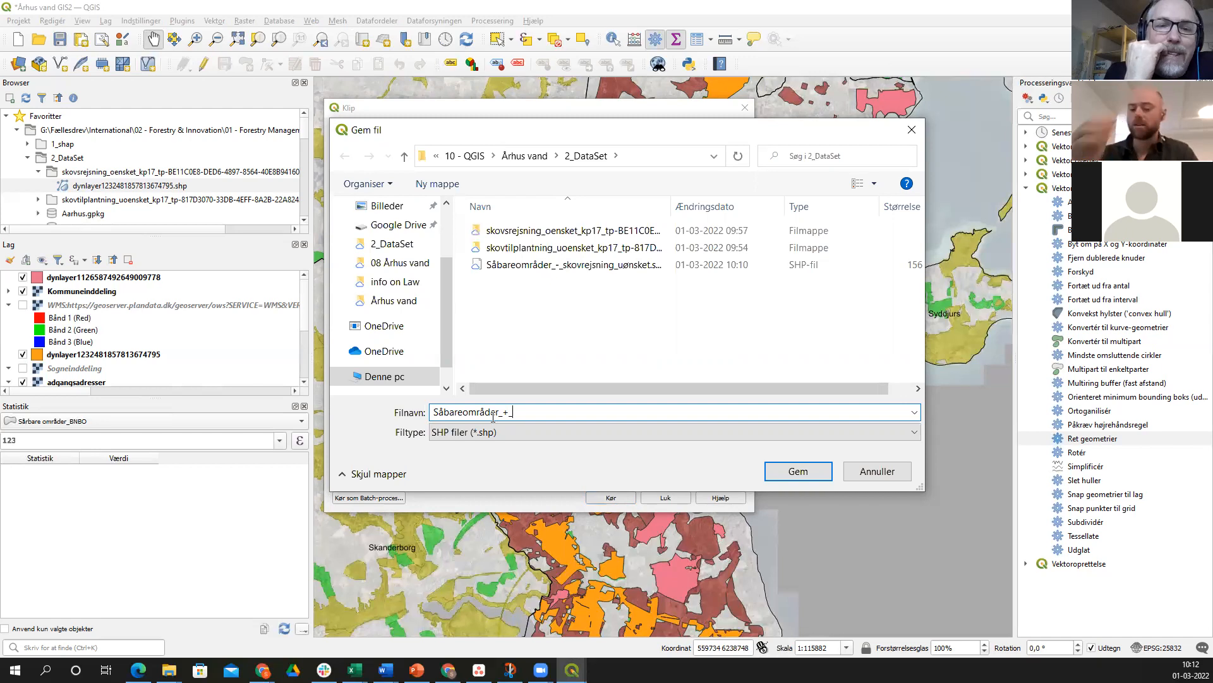
pyautogui.press('BackSpace')
pyautogui.press('BackSpace')
pyautogui.press('BackSpace')
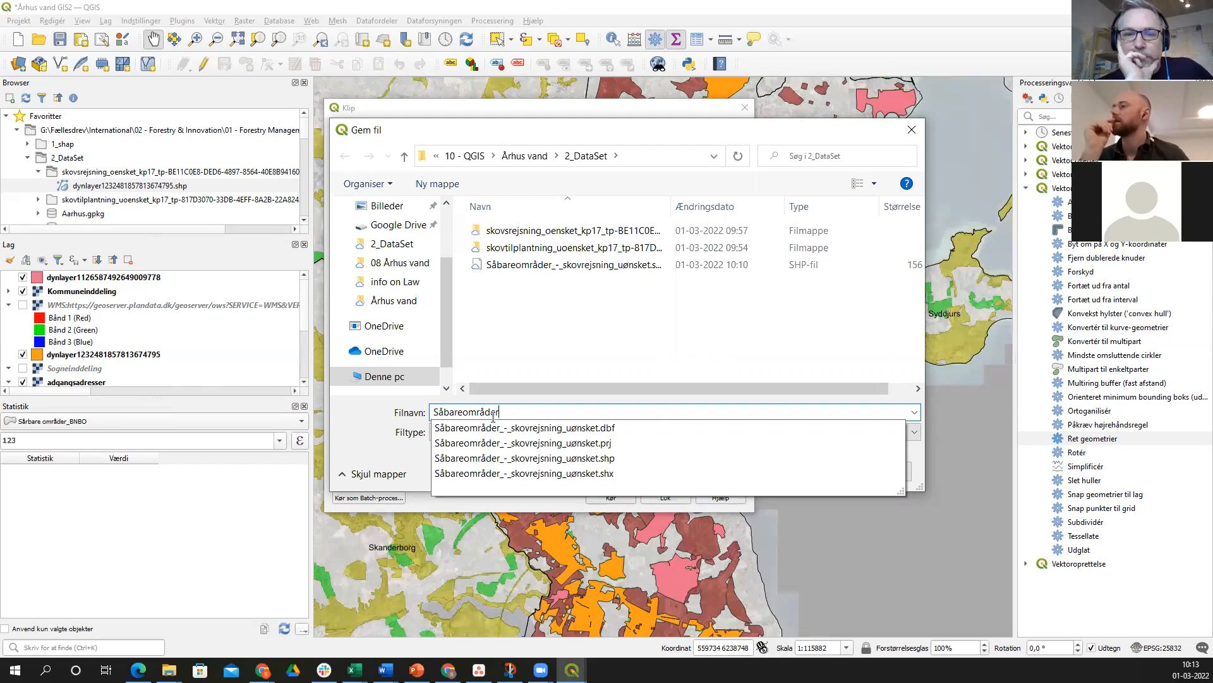
pyautogui.press('BackSpace')
pyautogui.press('BackSpace')
pyautogui.press('BackSpace')
pyautogui.press('BackSpace')
pyautogui.press('BackSpace')
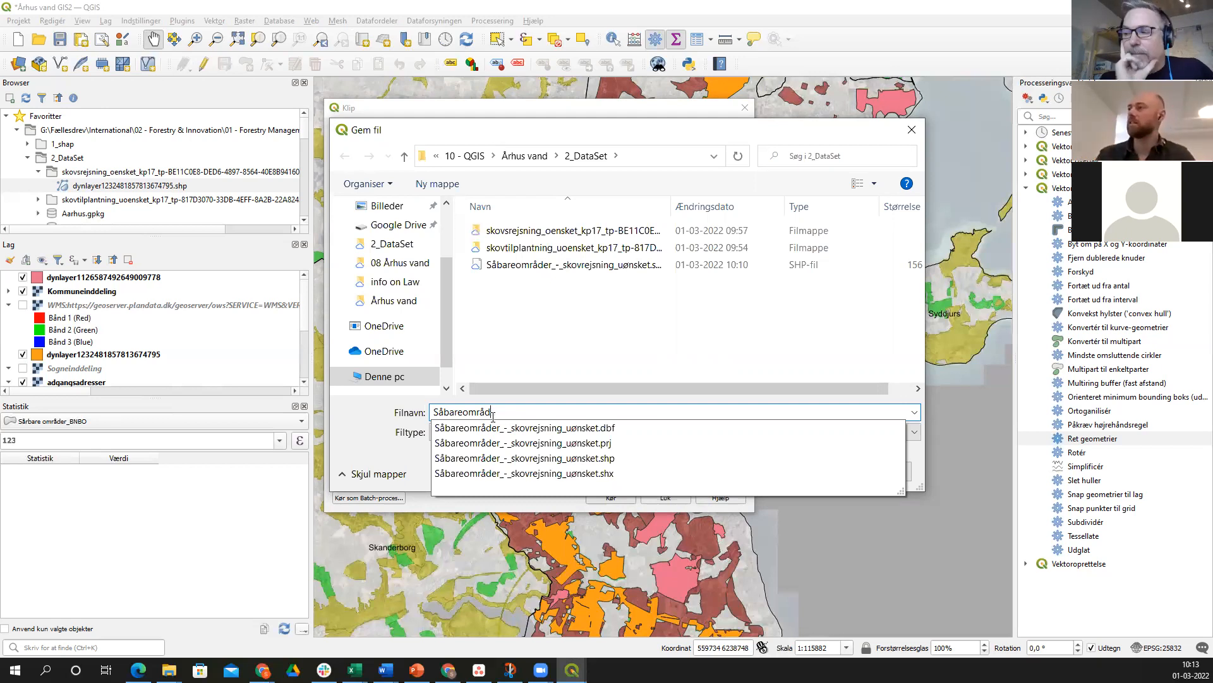
pyautogui.press('BackSpace')
pyautogui.press('BackSpace')
pyautogui.press('BackSpace')
pyautogui.press('BackSpace')
pyautogui.press('BackSpace')
pyautogui.press('BackSpace')
pyautogui.press('BackSpace')
pyautogui.press('BackSpace')
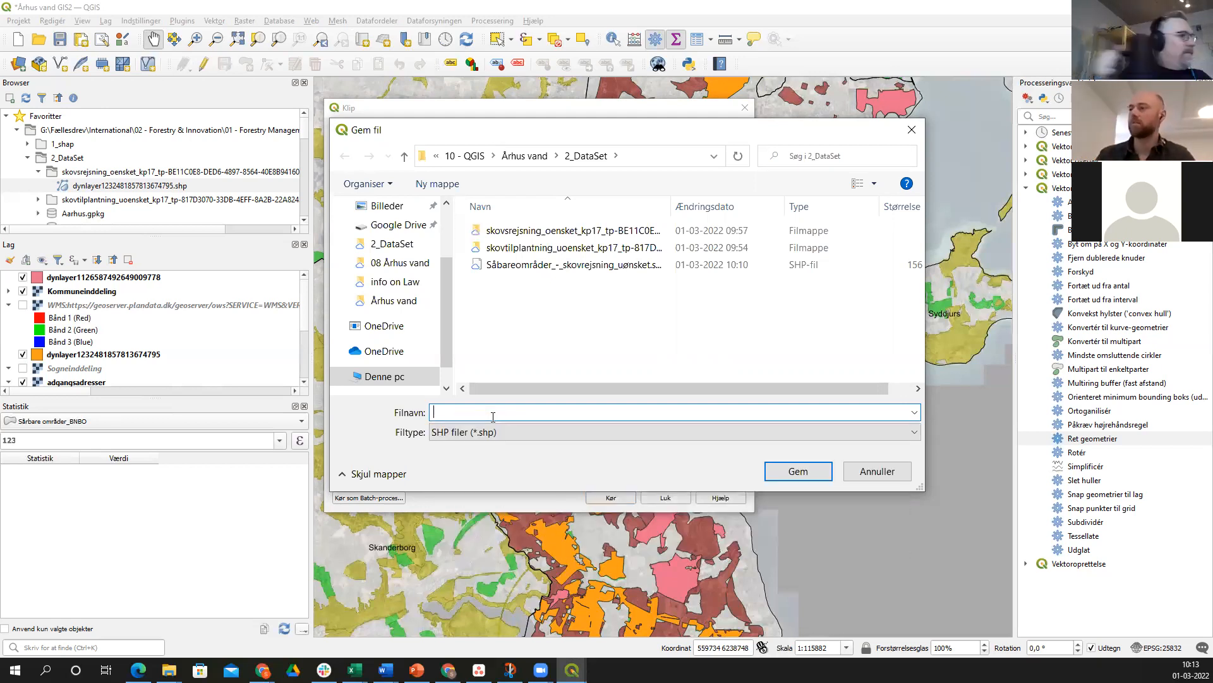
# - Save the clip output as Såbareområder_og_skovrejsning_ønsket.shp in the 2_DataSet folder, then run Klip and close the tool
pyautogui.write('S')
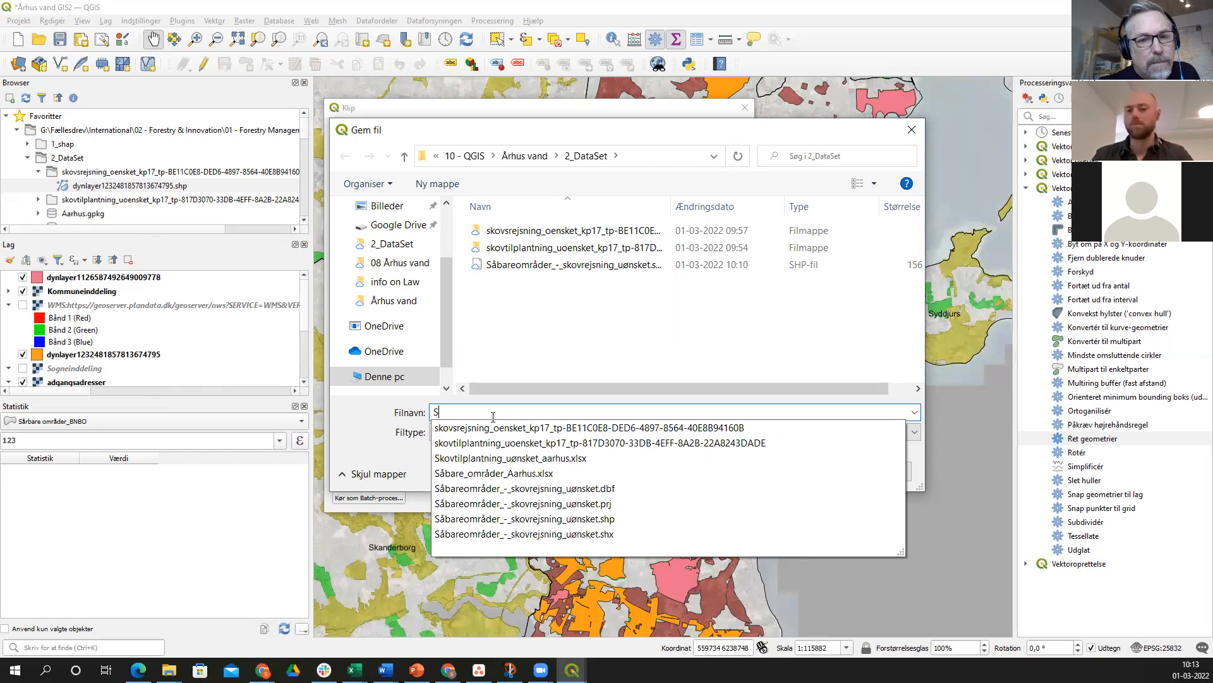
pyautogui.press('BackSpace')
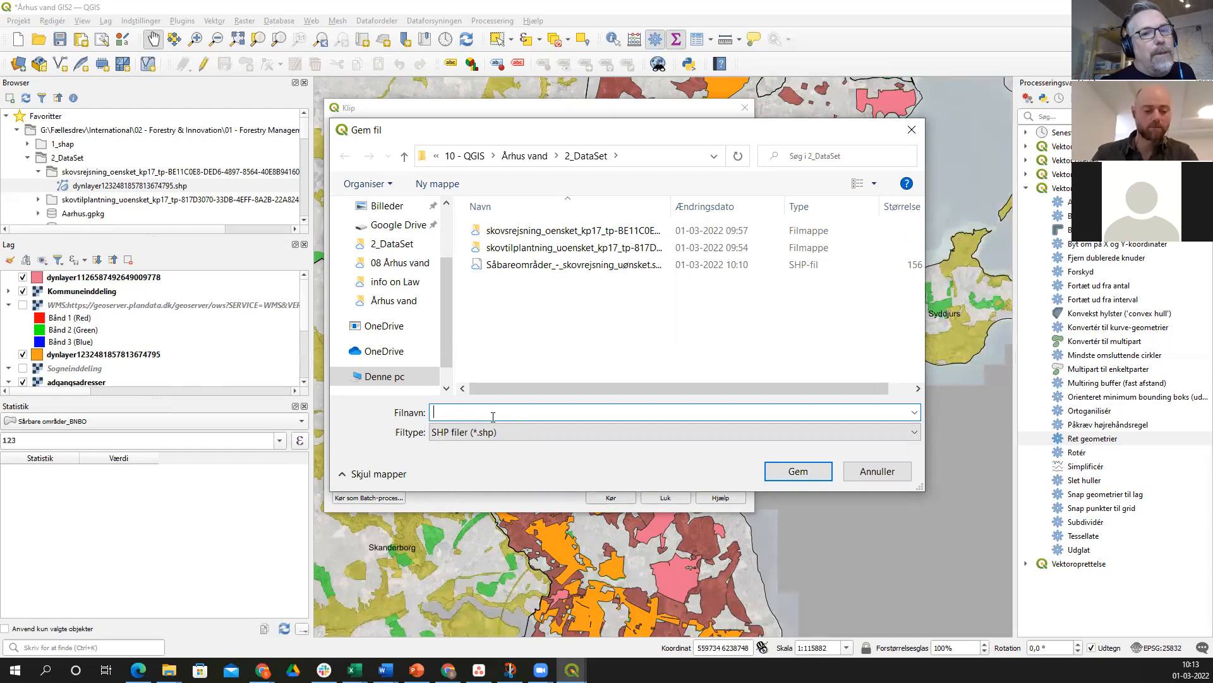
pyautogui.write('S')
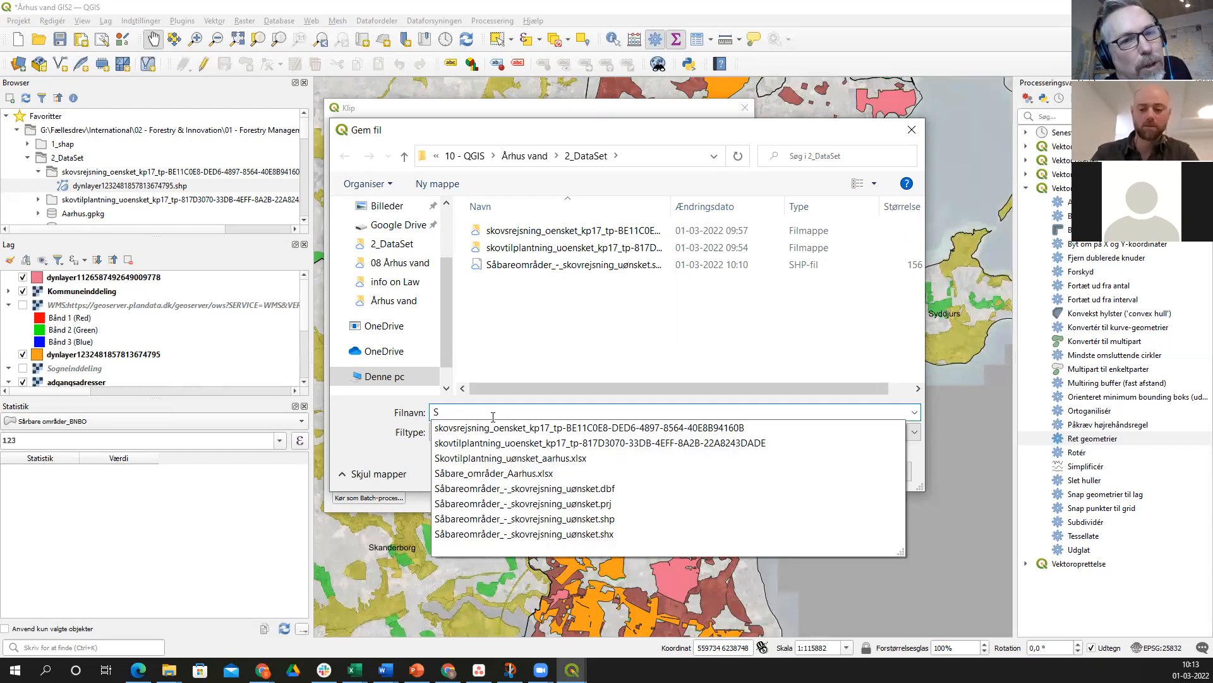
pyautogui.write('åbare')
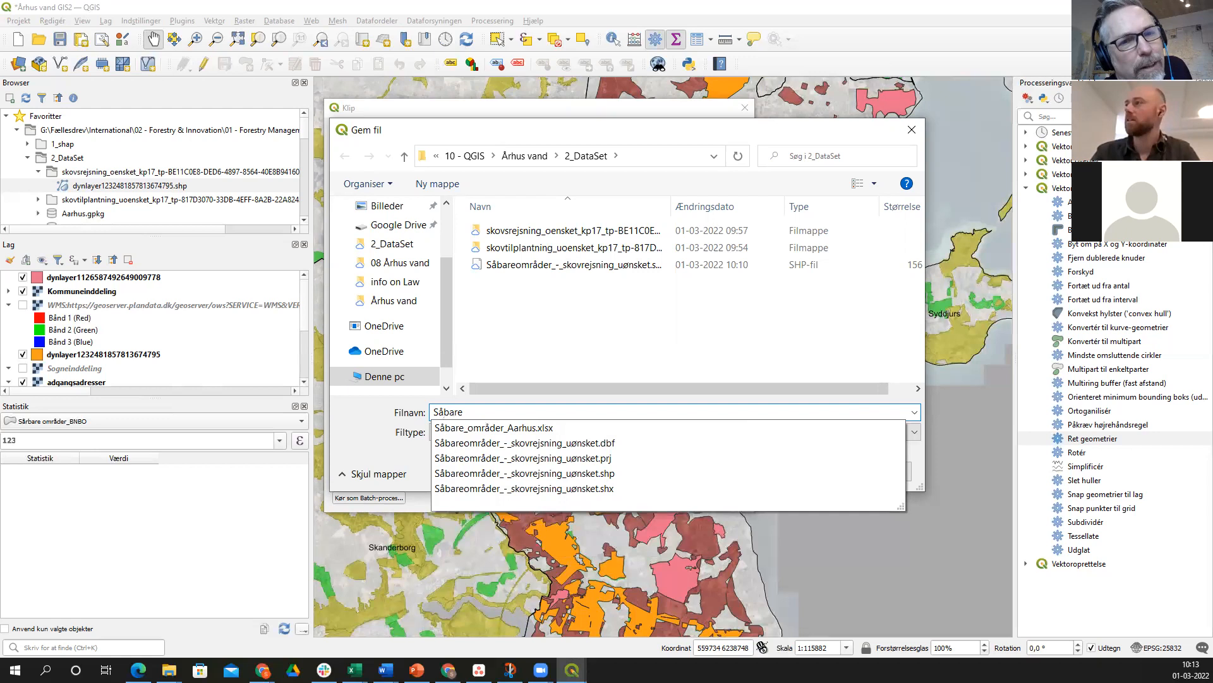
pyautogui.write('om')
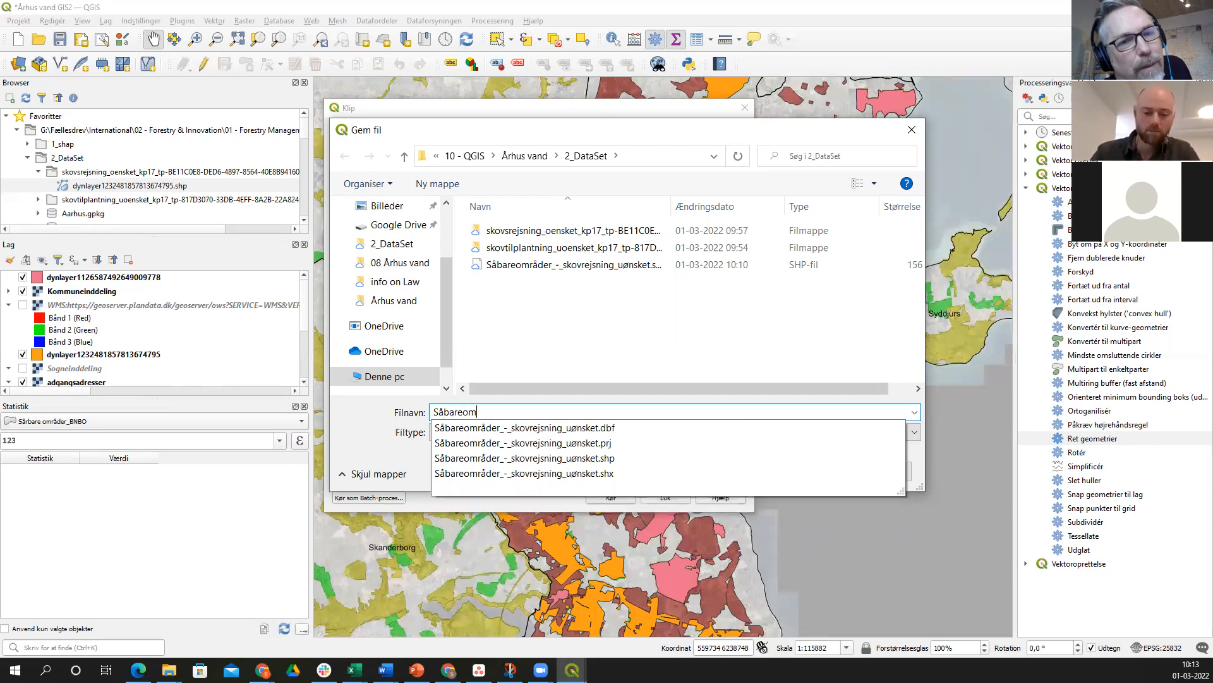
pyautogui.write('råder_og_')
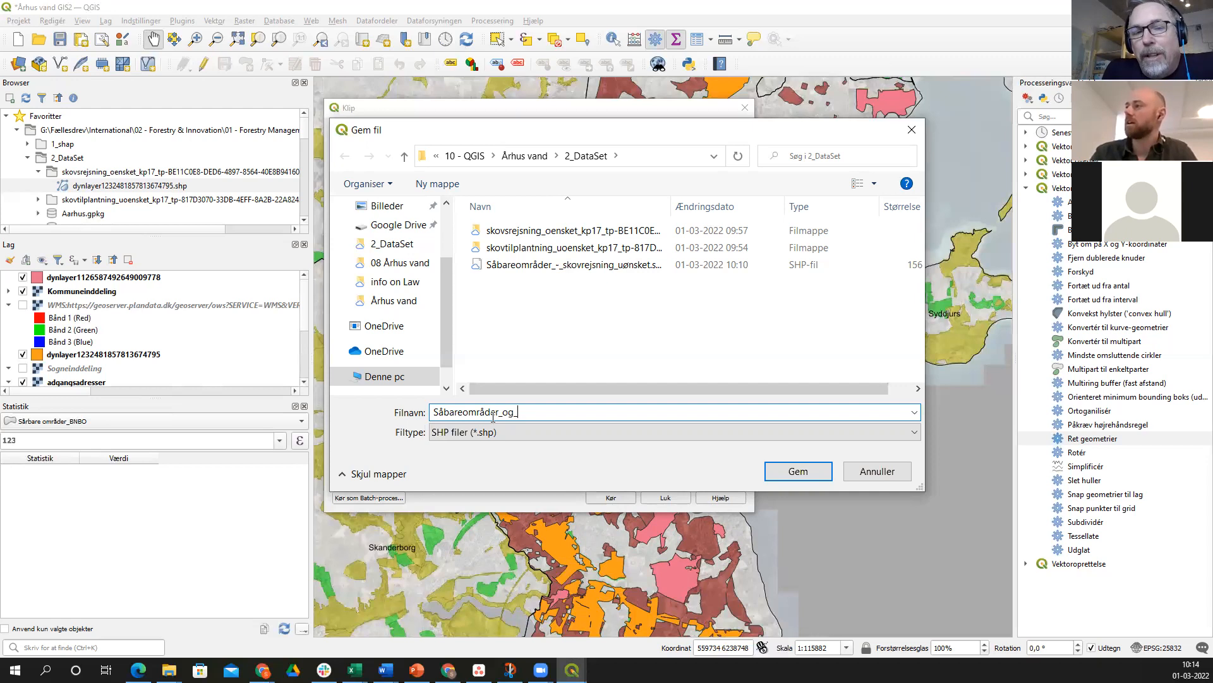
pyautogui.write('skov')
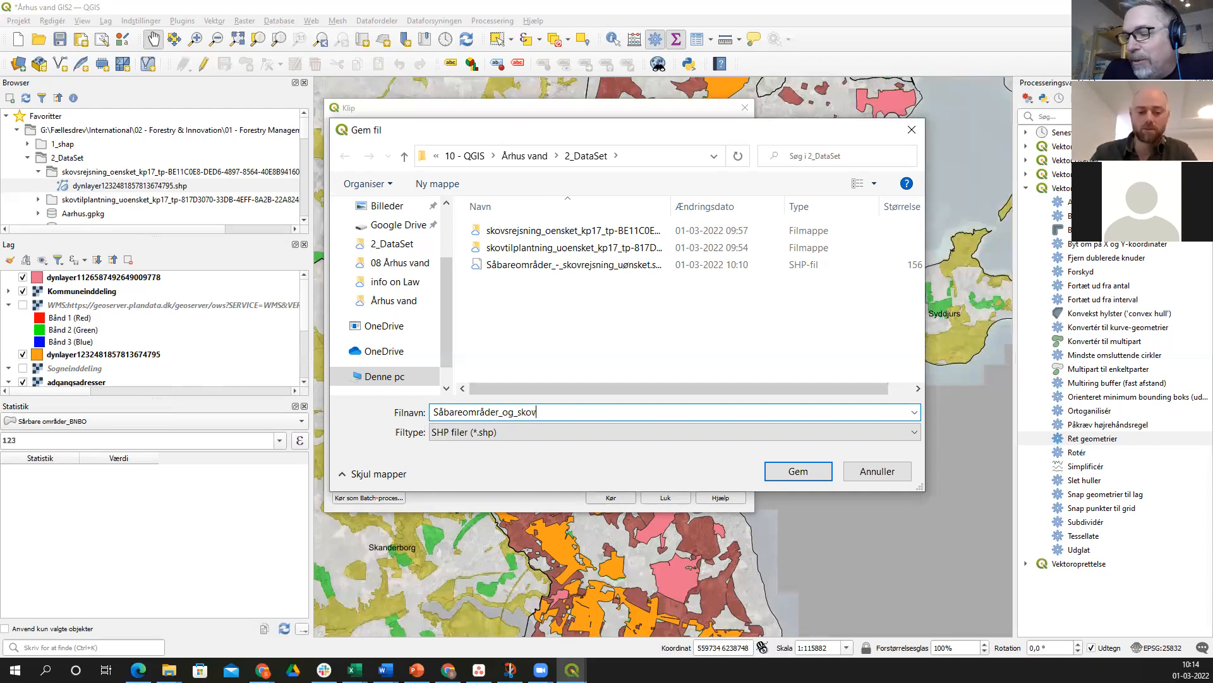
pyautogui.write('rejsning')
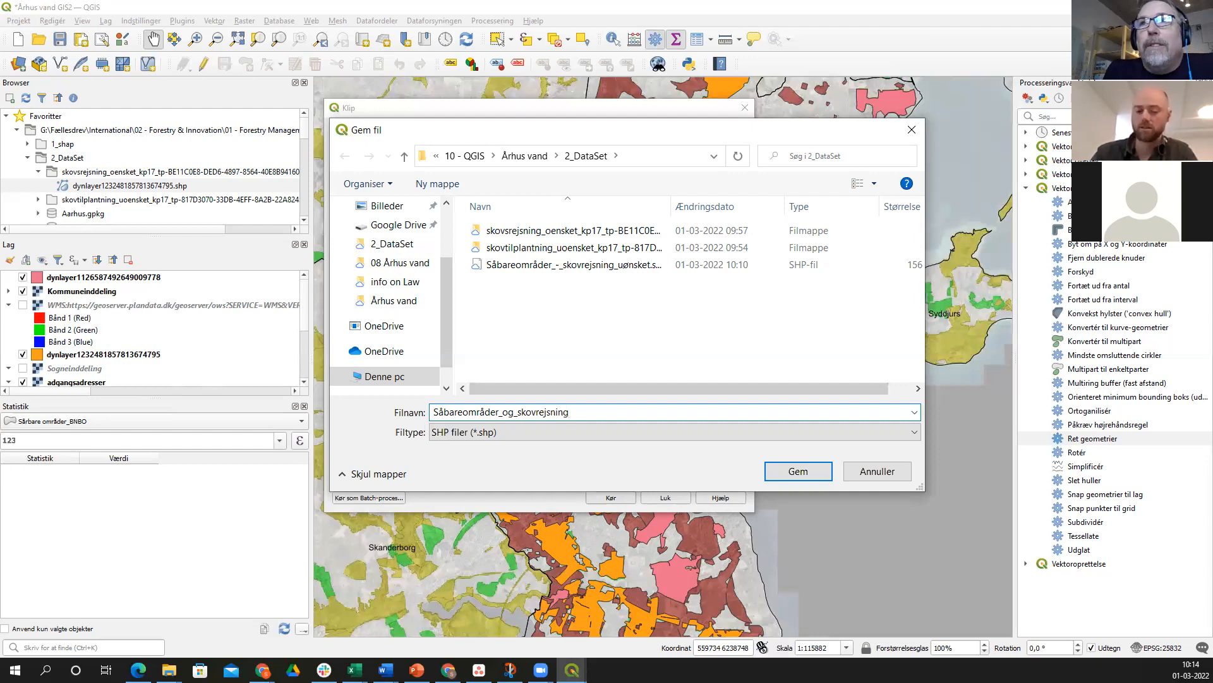
pyautogui.write('_ø')
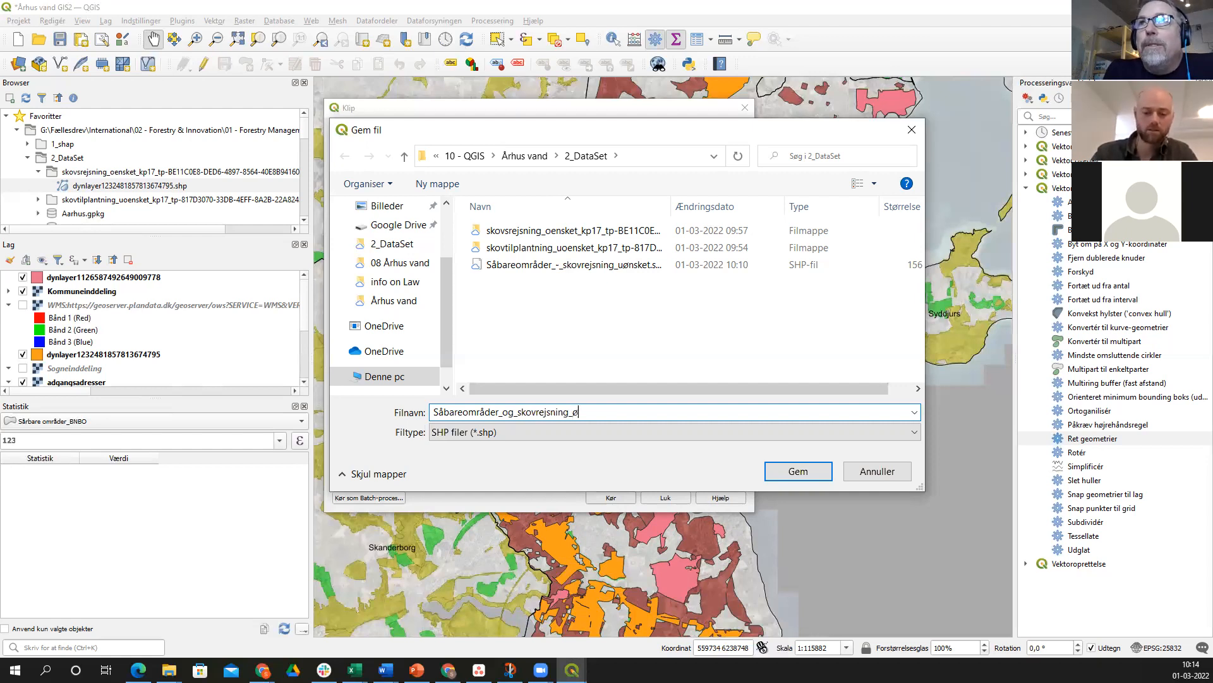
pyautogui.write('nsket')
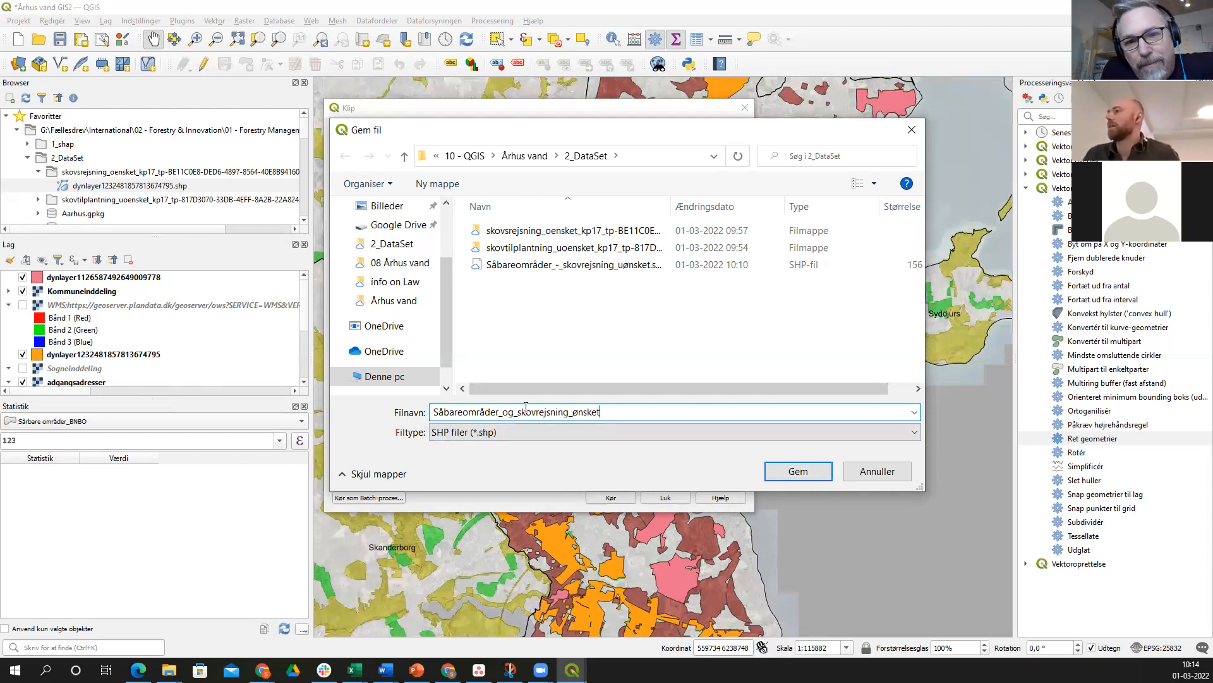
pyautogui.click(797, 473)
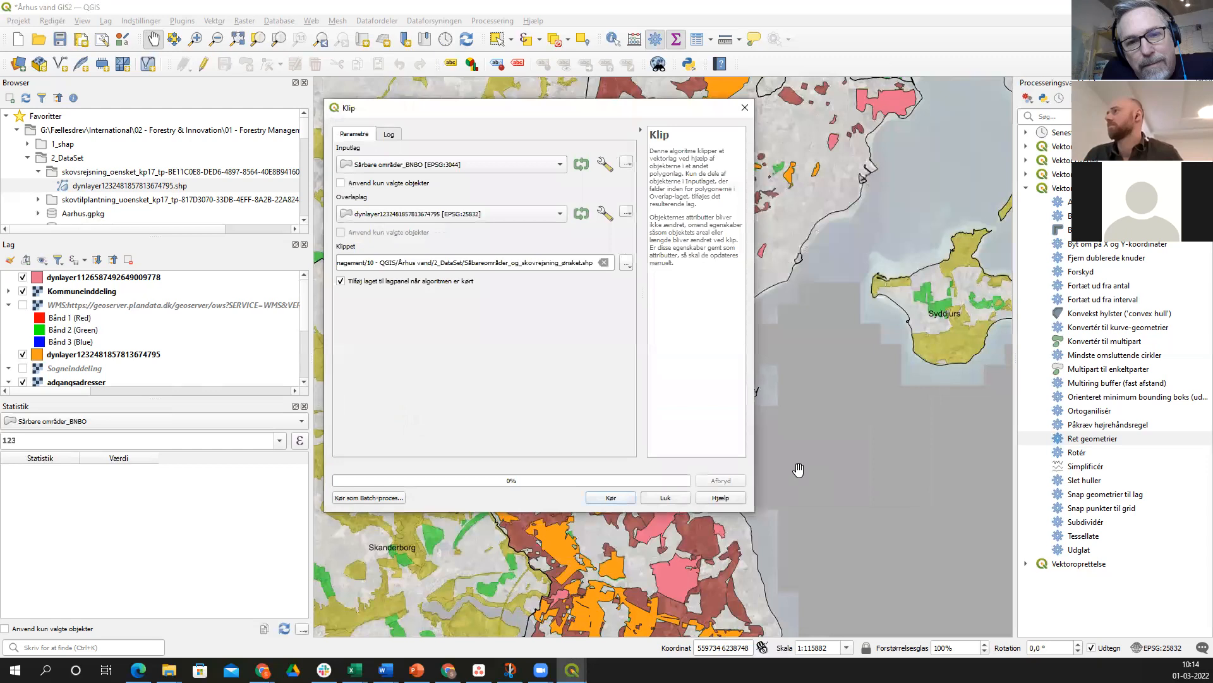
pyautogui.click(611, 498)
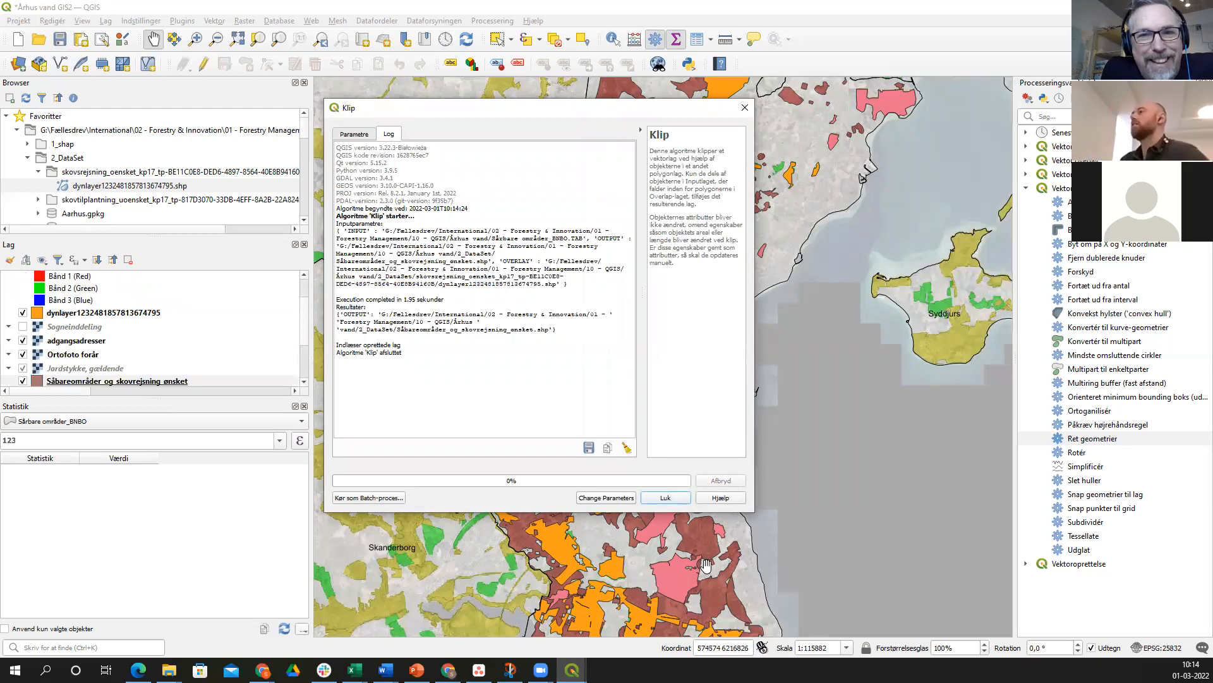
pyautogui.click(665, 497)
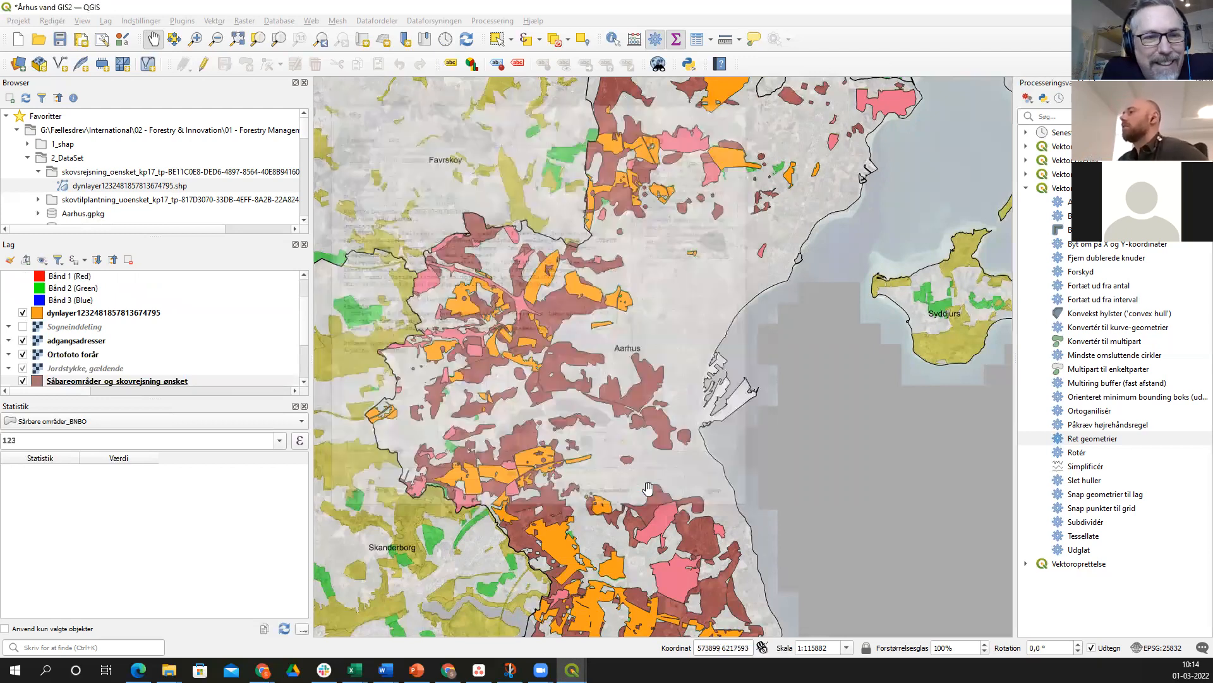
pyautogui.click(23, 313)
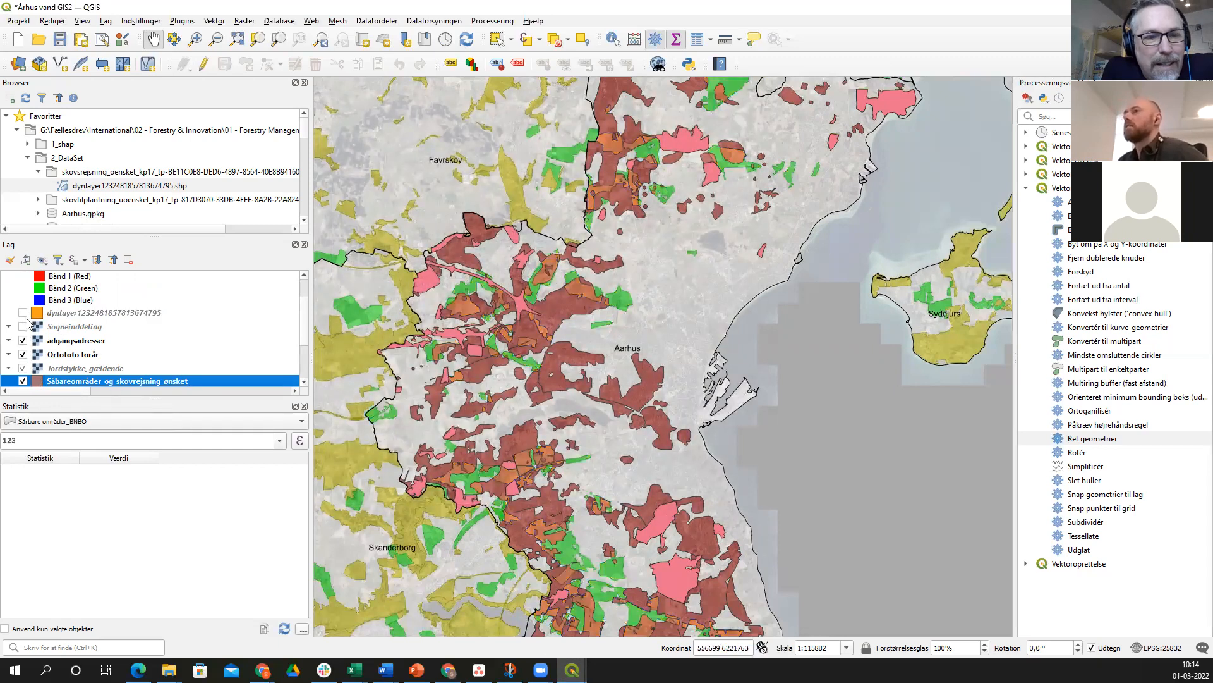
pyautogui.scroll(-2, 50, 322)
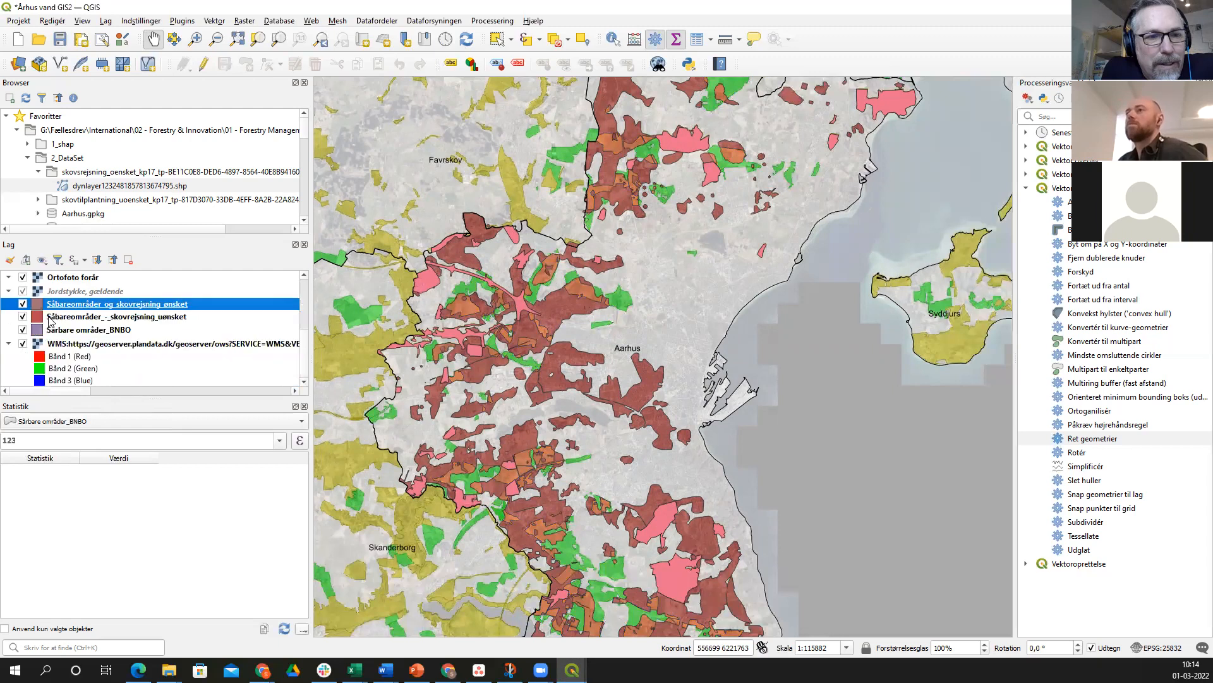
pyautogui.click(23, 330)
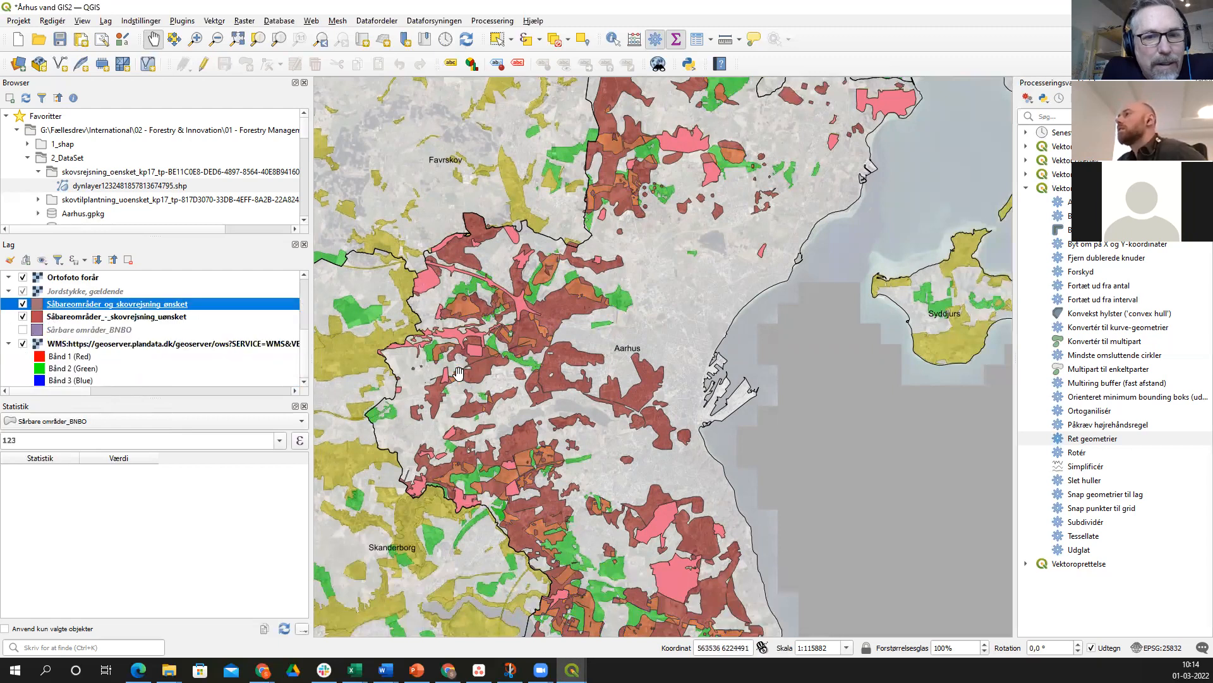
pyautogui.scroll(-3, 56, 335)
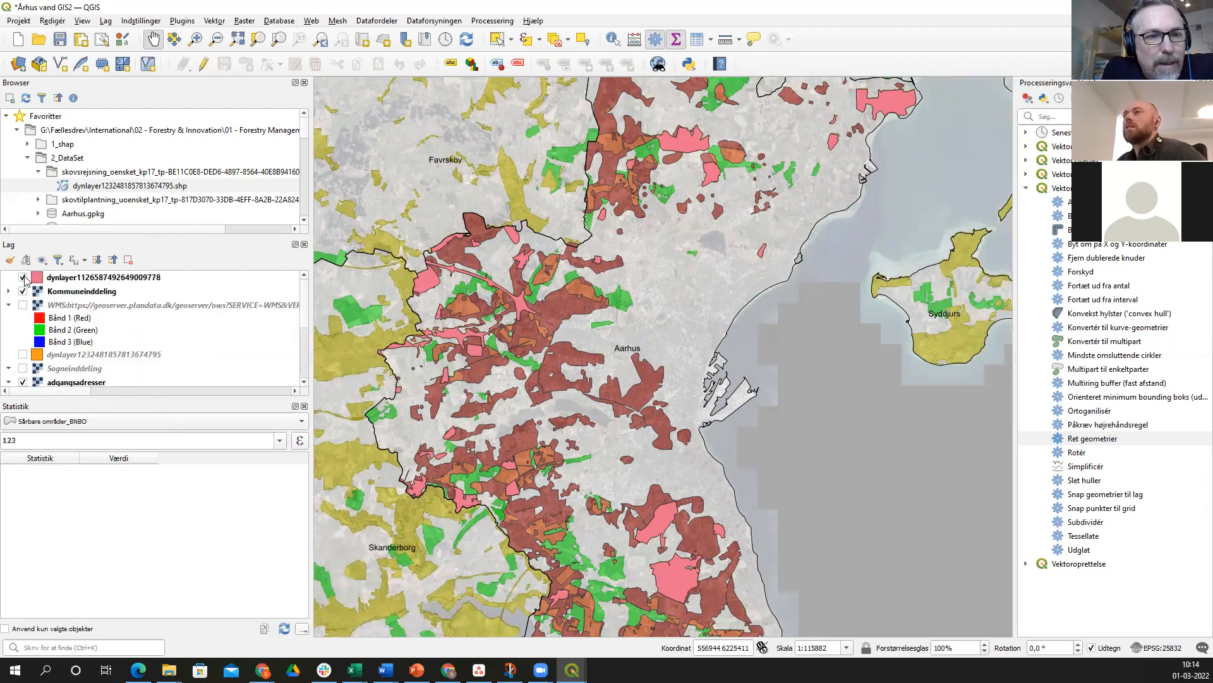
pyautogui.click(23, 278)
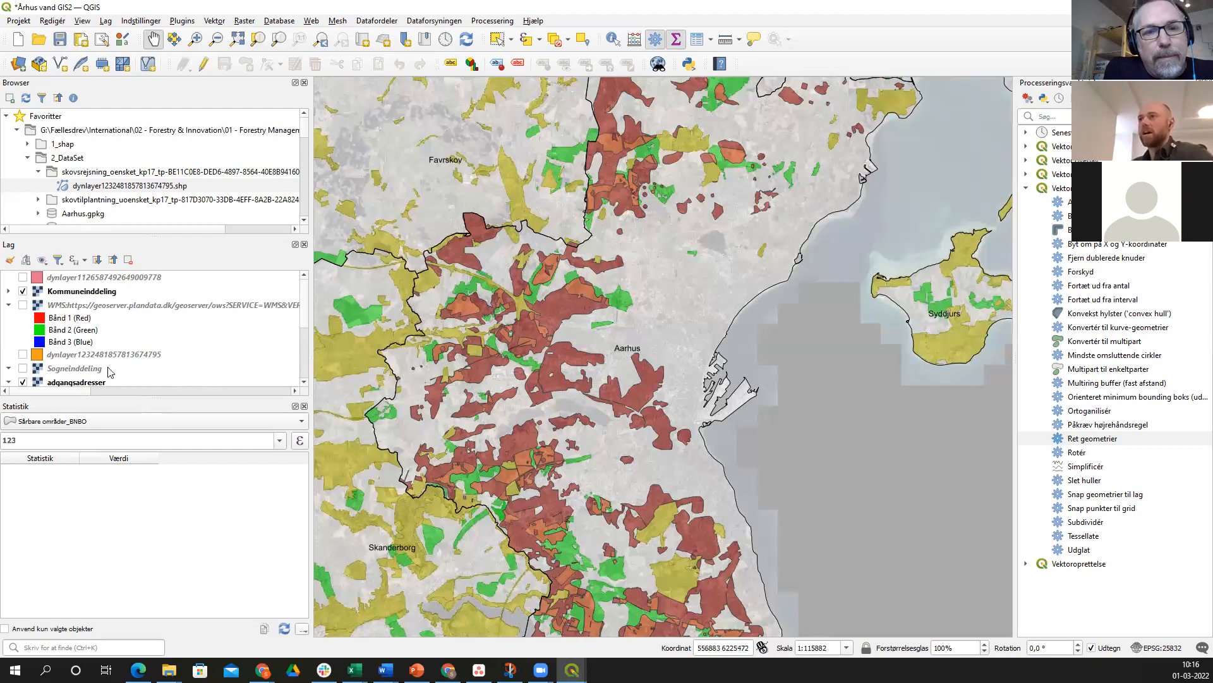
pyautogui.click(217, 21)
pyautogui.moveTo(215, 21)
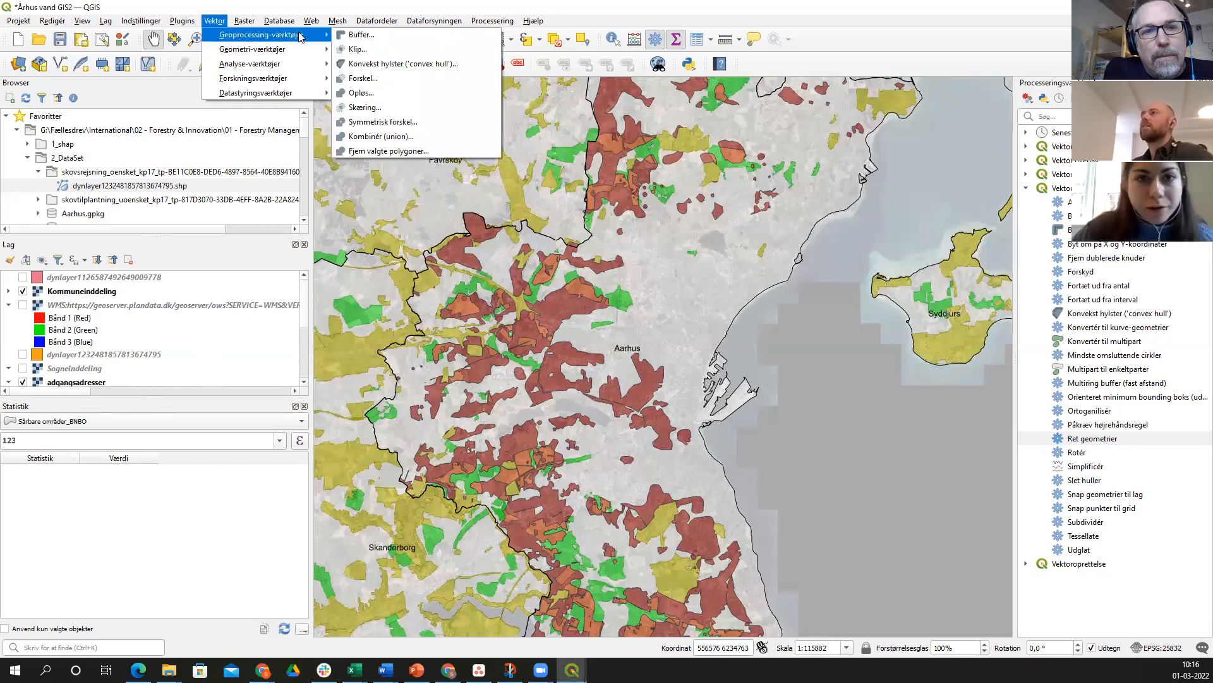
pyautogui.click(352, 52)
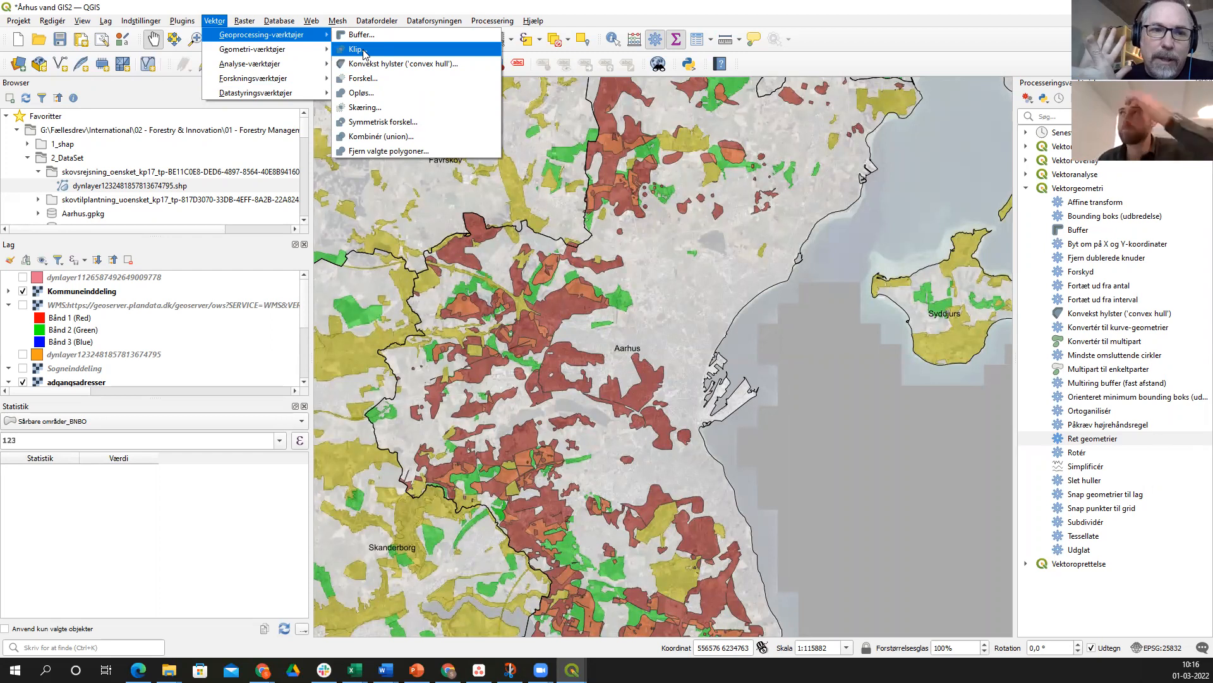
pyautogui.click(367, 53)
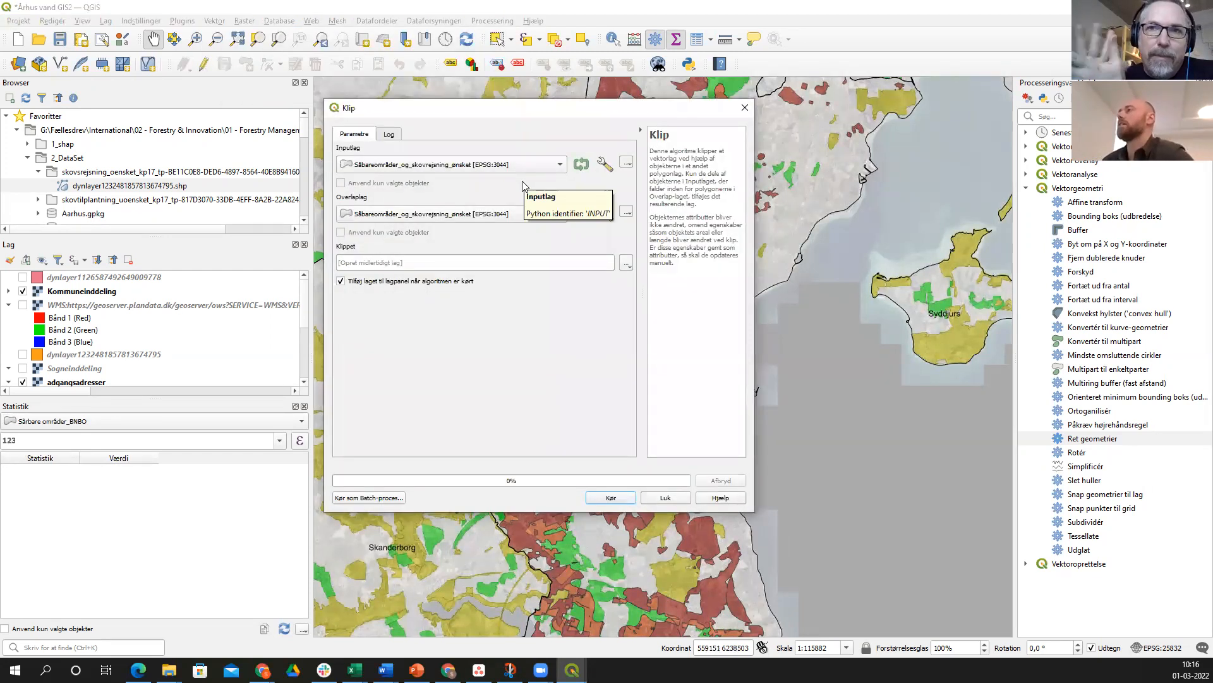
pyautogui.click(561, 166)
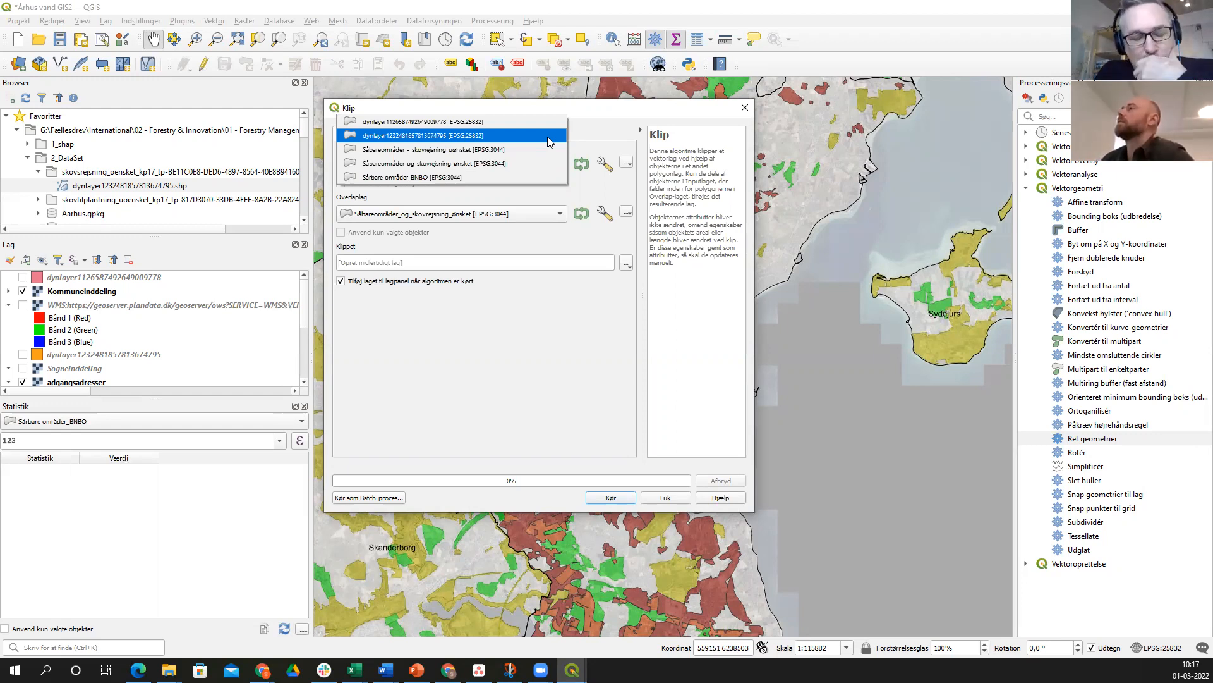
pyautogui.click(550, 136)
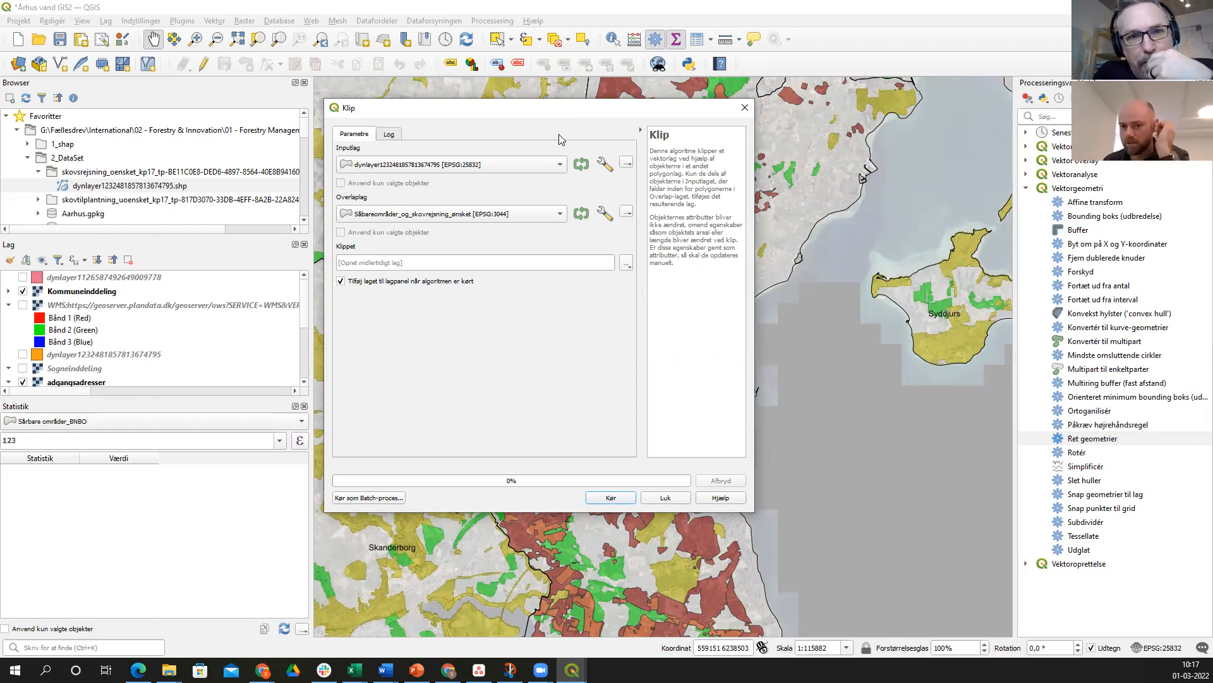
pyautogui.click(562, 216)
pyautogui.click(544, 230)
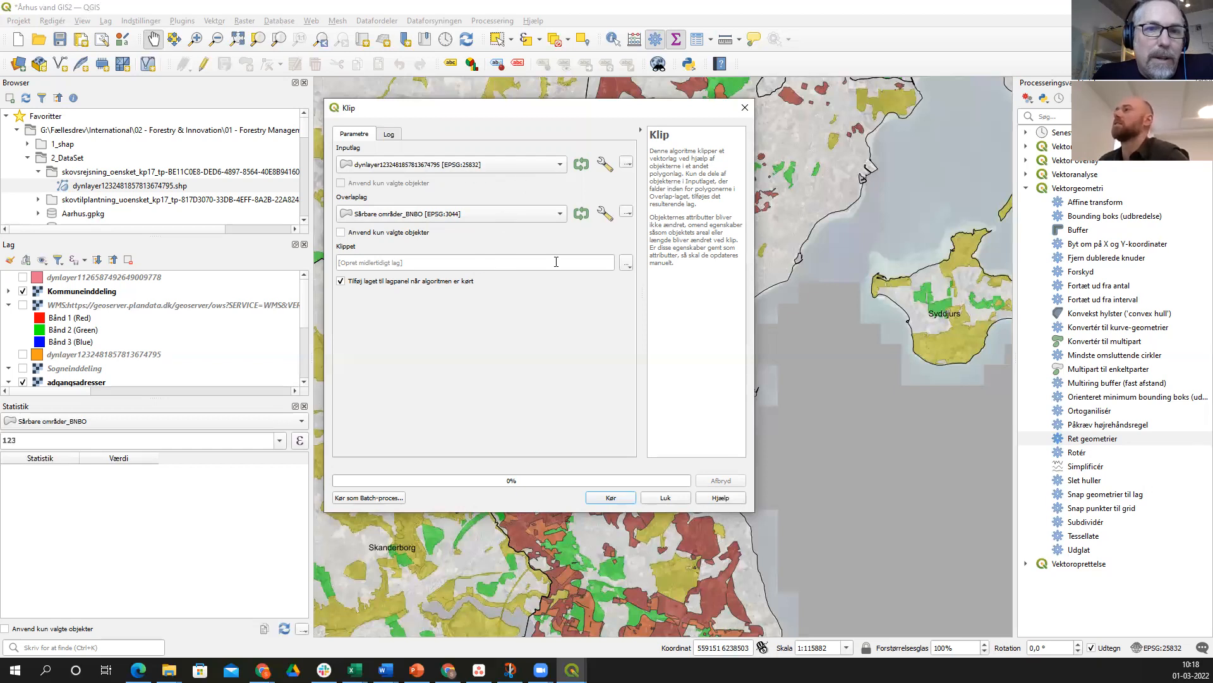
# - Save the clip output to file as Såbareområder_og_skovrejsning_ønsket2 in 2_DataSet, then run Klip and close the tool
pyautogui.click(622, 268)
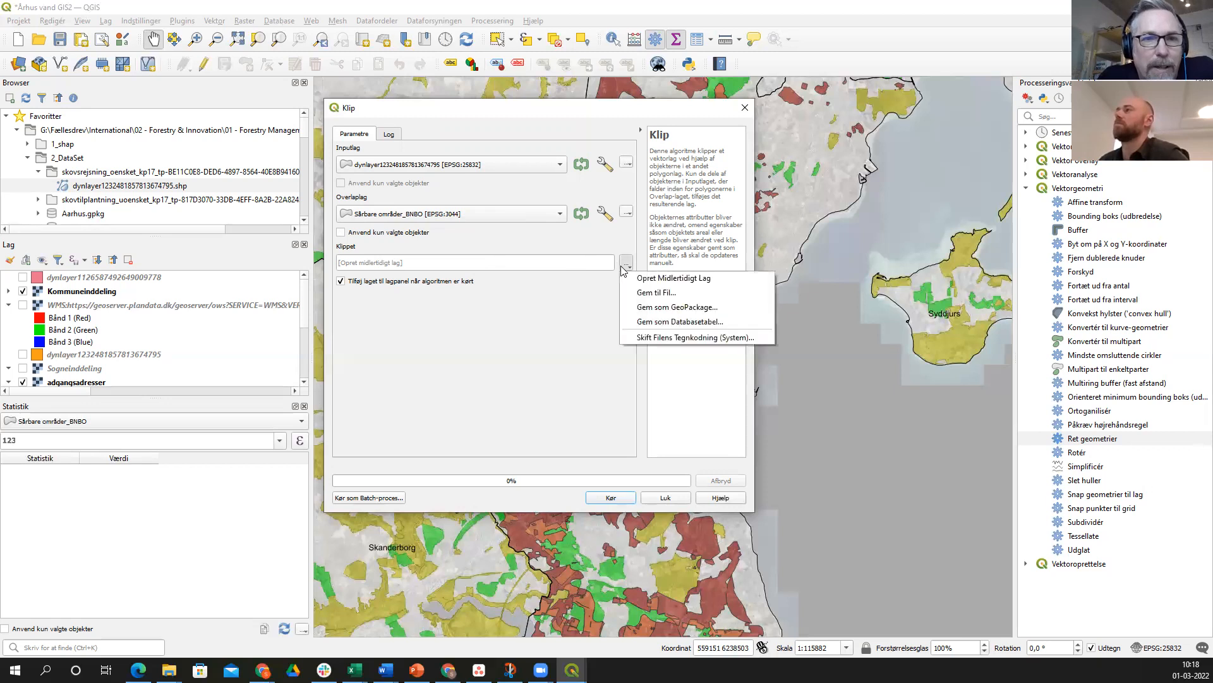
pyautogui.click(640, 294)
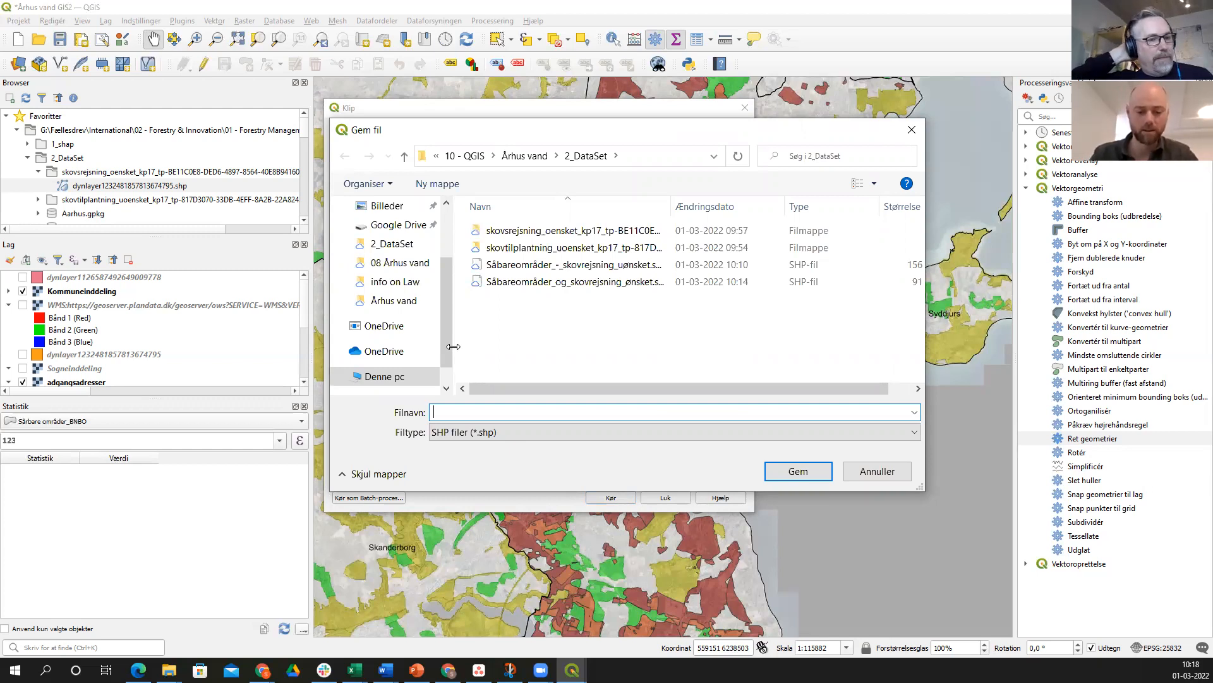
pyautogui.write('Såbare')
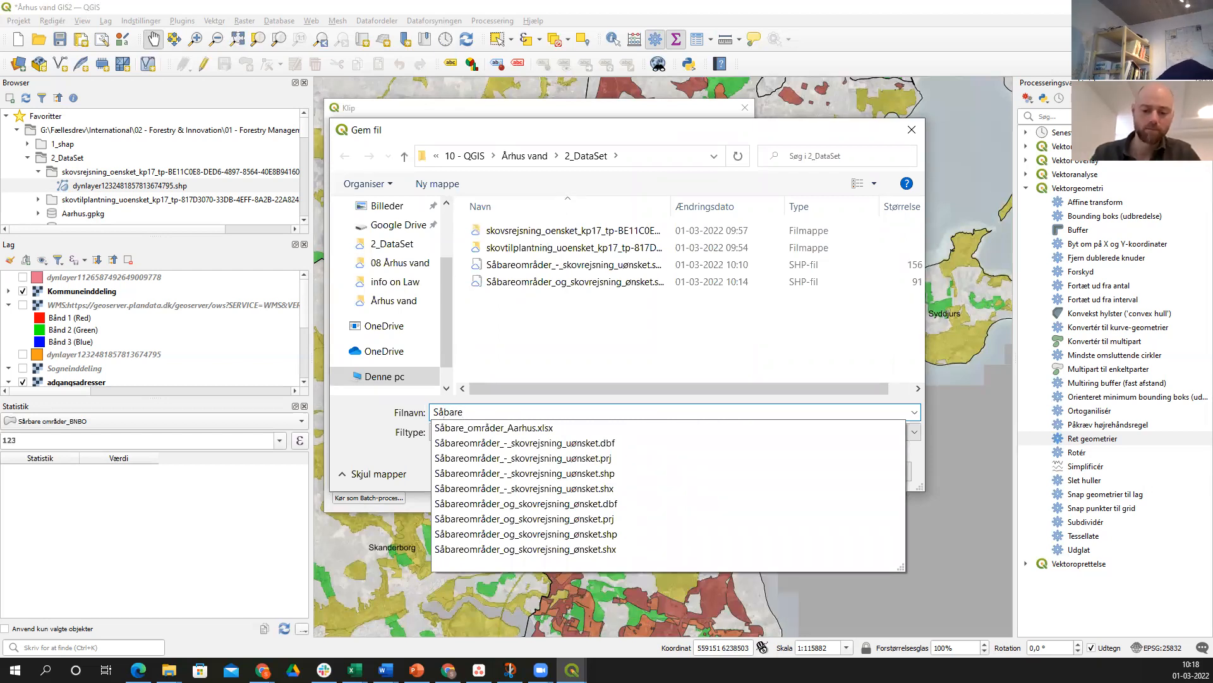
pyautogui.write('områder')
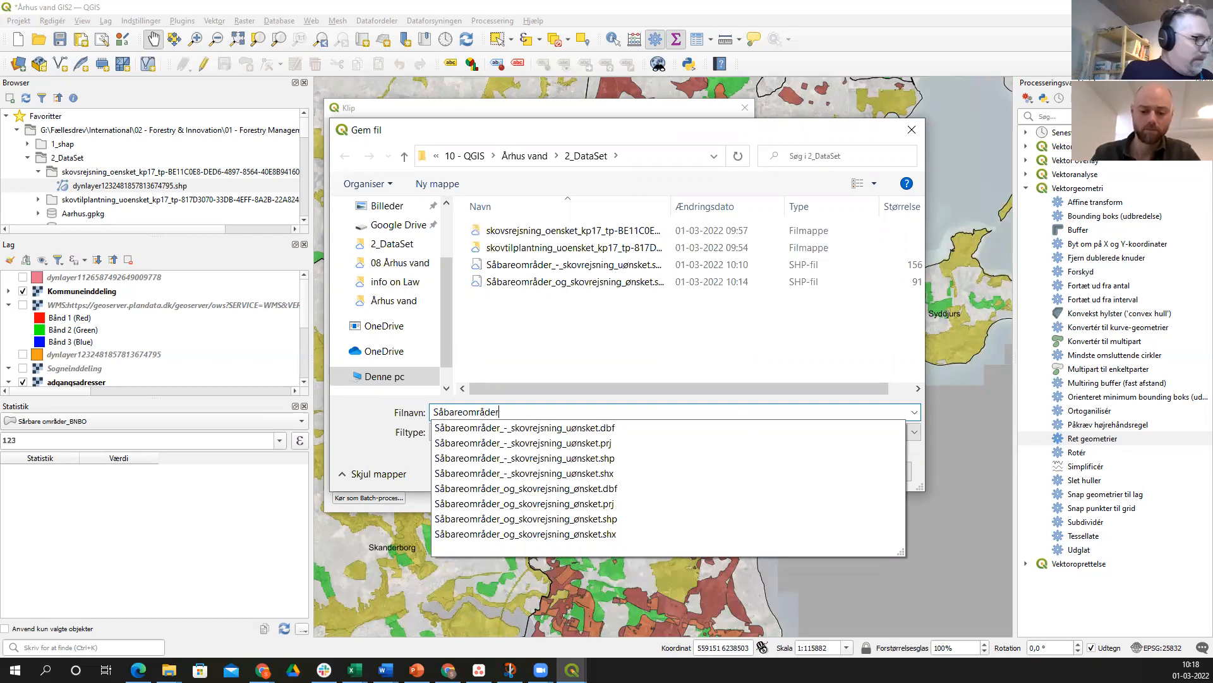
pyautogui.write('_og')
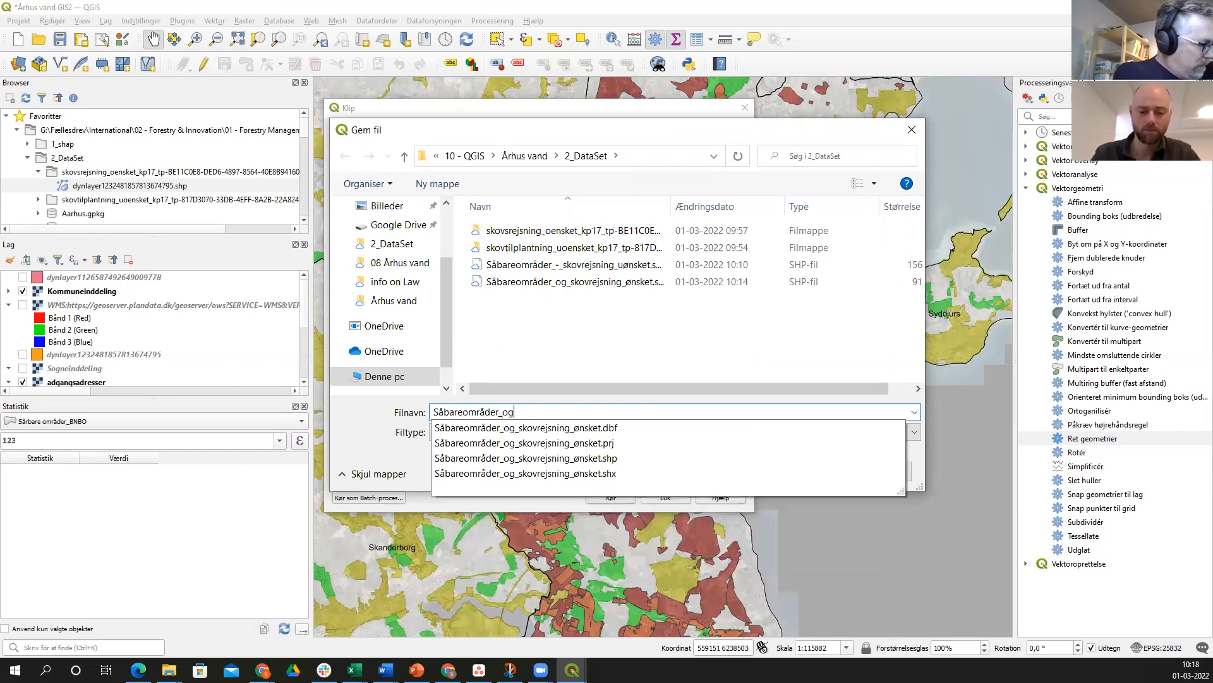
pyautogui.write('_skovrejsning_ønsket.dbf')
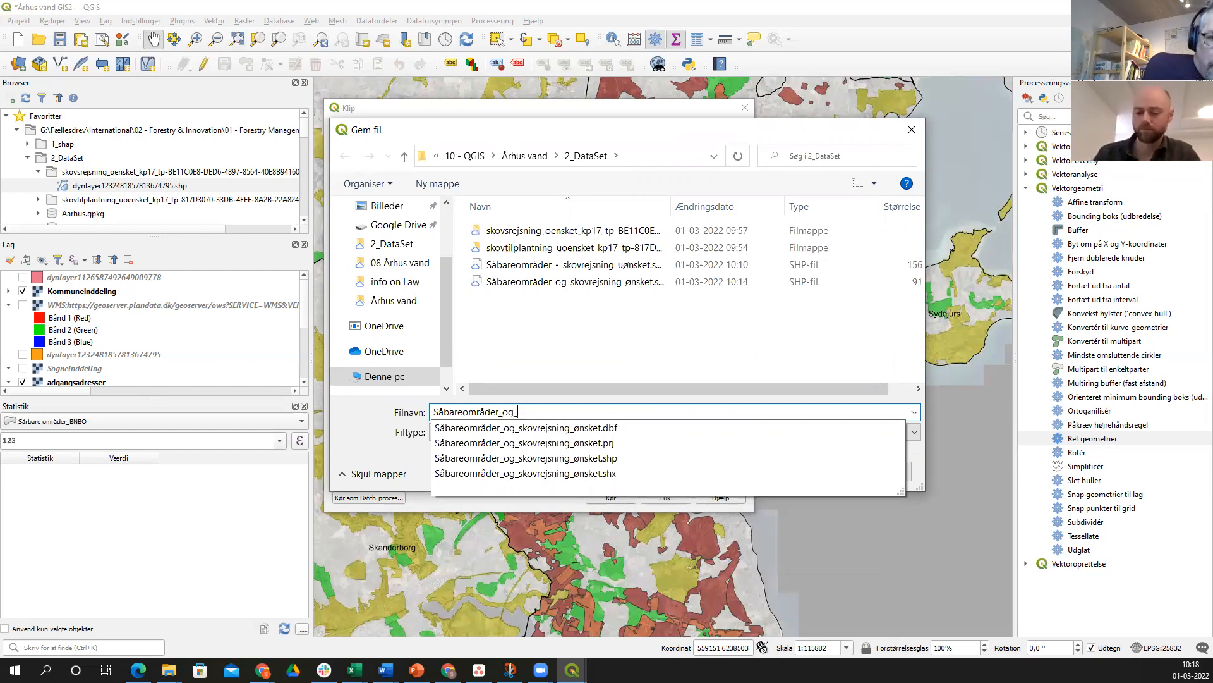
pyautogui.press('Down')
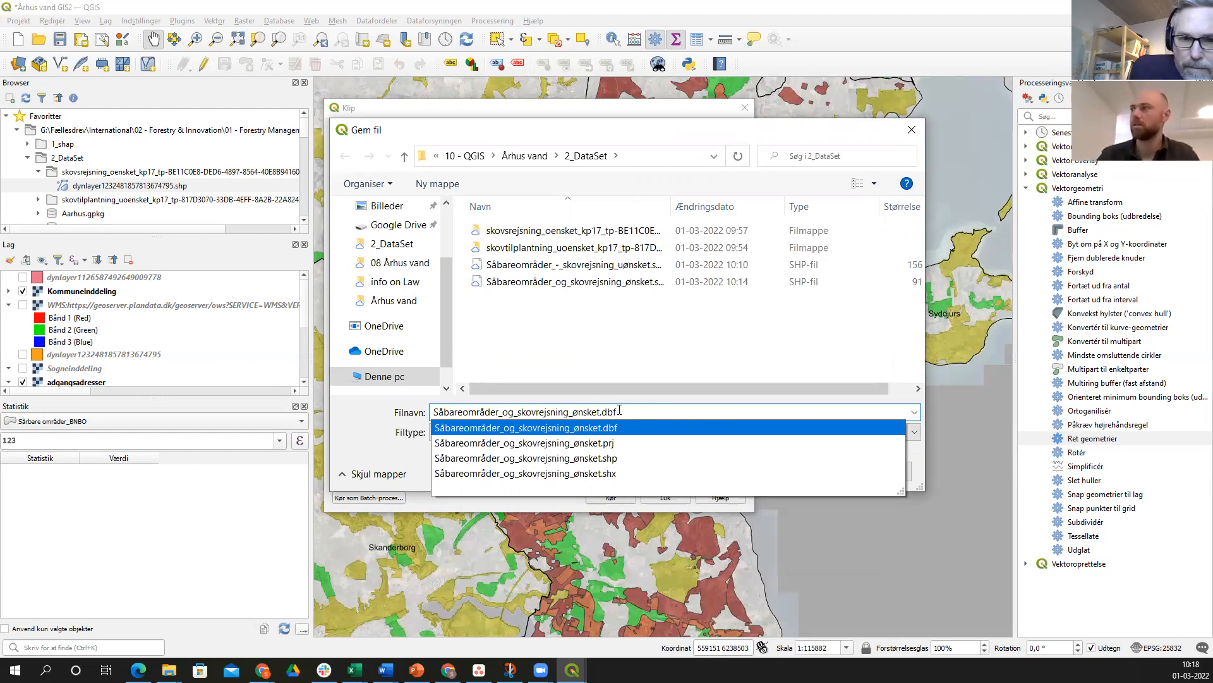
pyautogui.press('BackSpace')
pyautogui.press('BackSpace')
pyautogui.press('BackSpace')
pyautogui.press('BackSpace')
pyautogui.write('2')
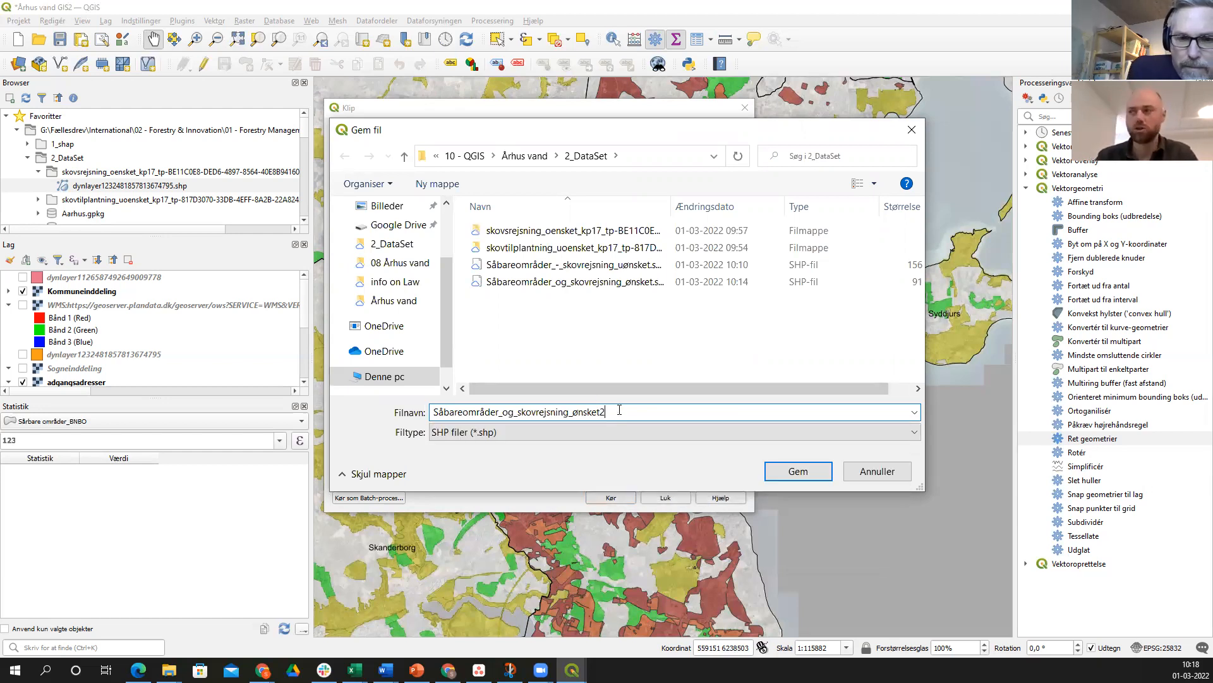
pyautogui.click(799, 472)
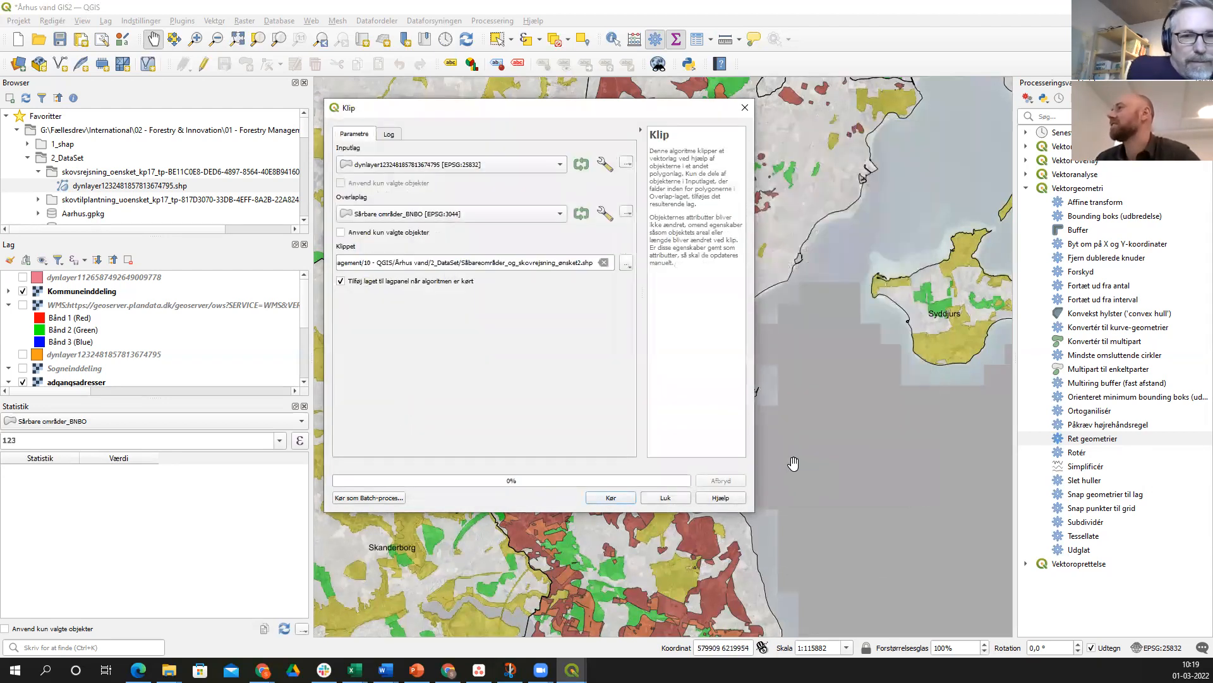
pyautogui.click(622, 499)
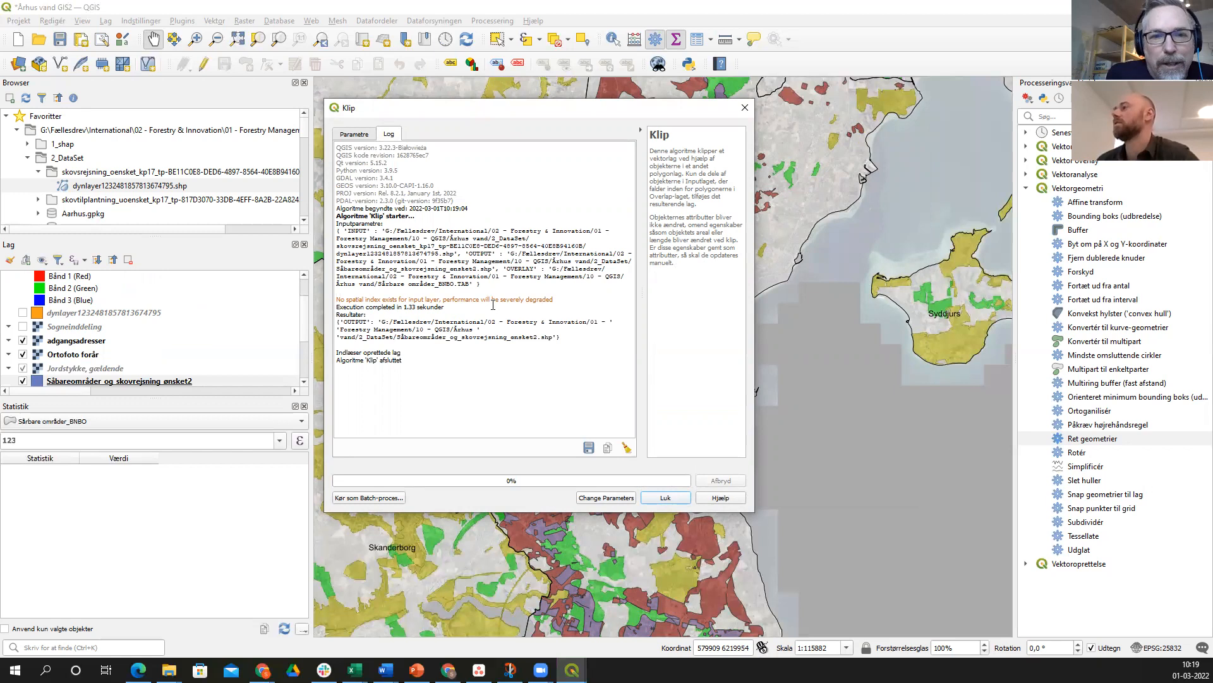
pyautogui.click(664, 498)
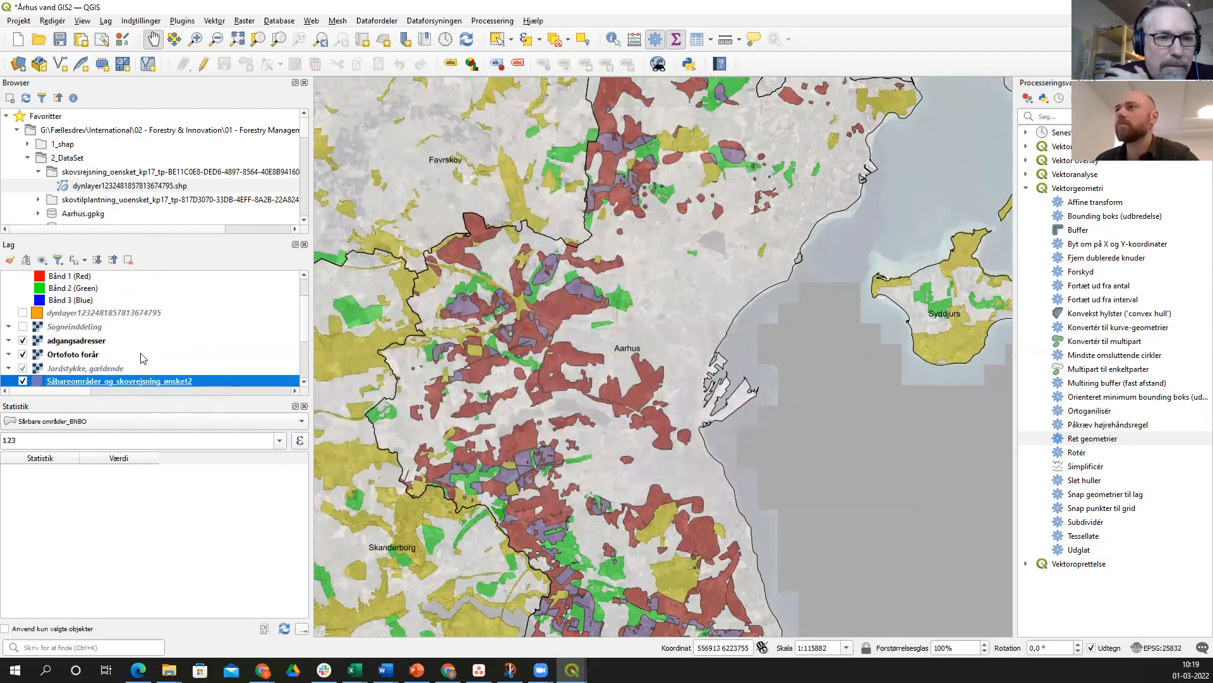
# - Hide Såbareområder_-_skovrejsning_uønsket and Såbareområder_og_skovrejsning_ønsket, then toggle Såbareområder_og_skovrejsning_ønsket2 off and on again to check its extent
pyautogui.scroll(-2, 41, 379)
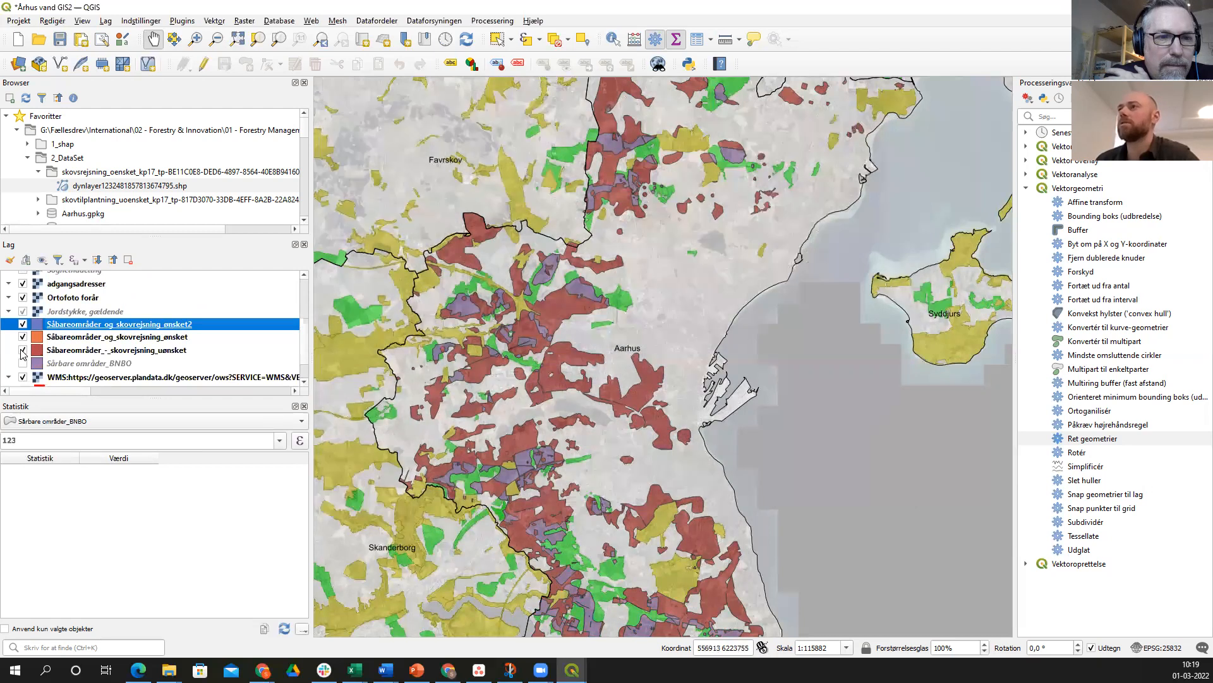
pyautogui.click(23, 350)
pyautogui.click(23, 337)
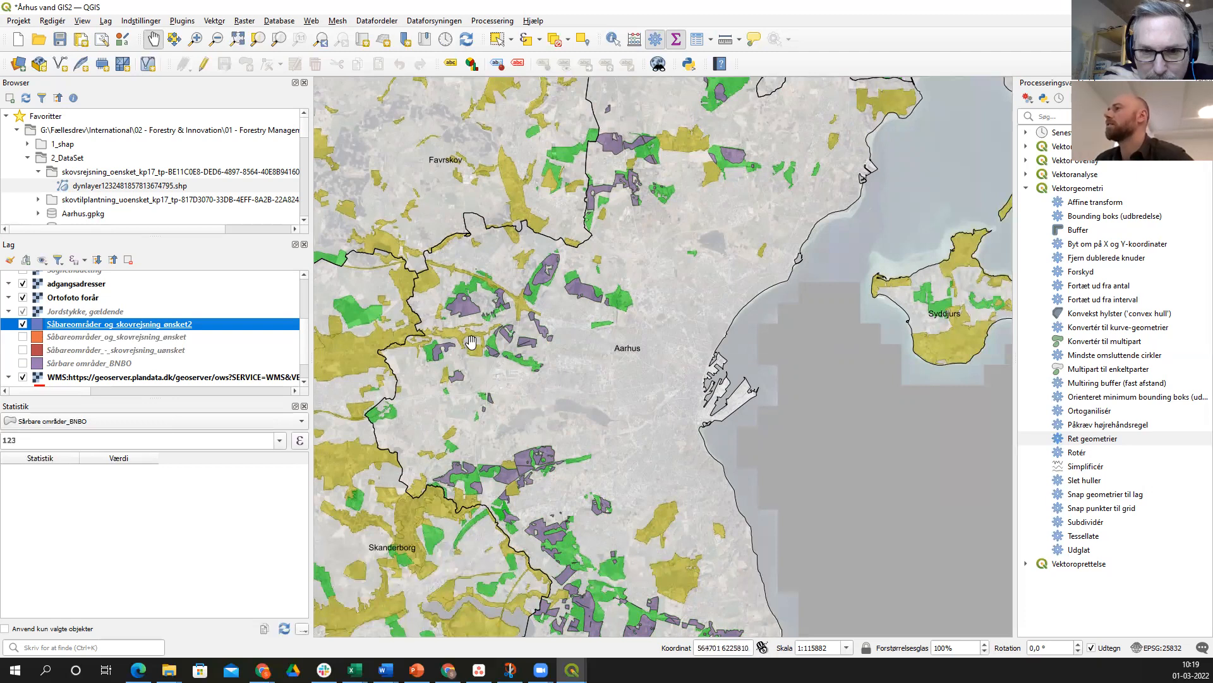
pyautogui.click(23, 324)
pyautogui.click(23, 324)
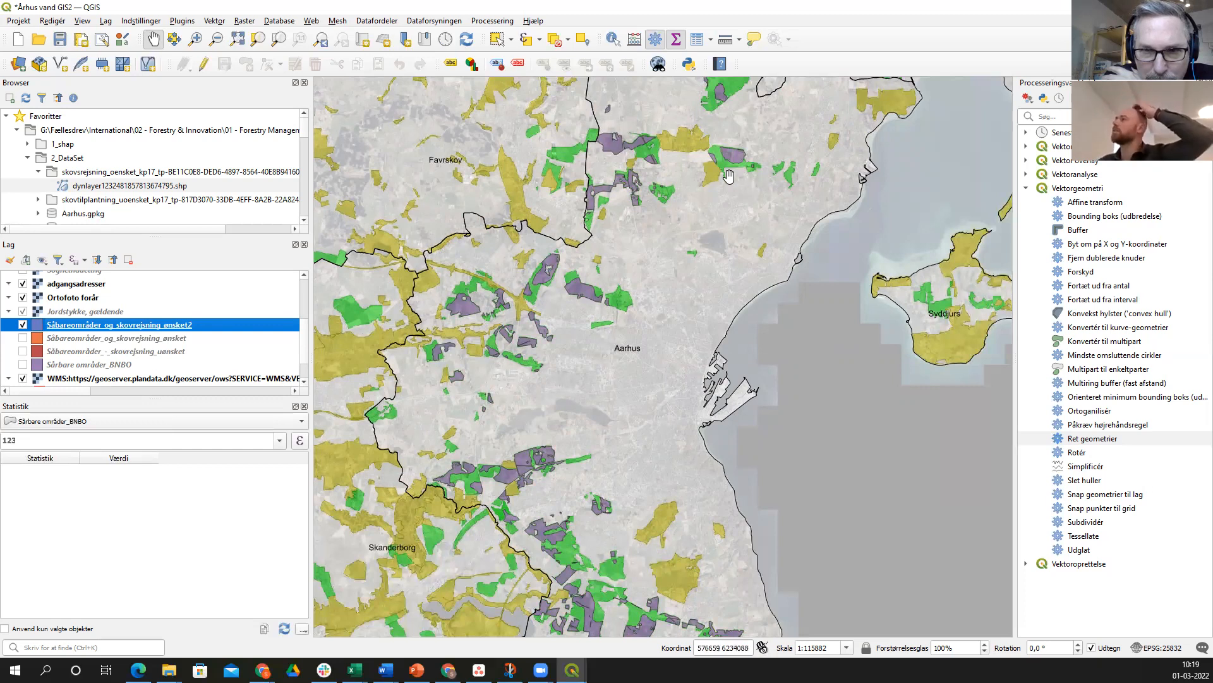
# - Examine how the Såbareområder_og_skovrejsning_ønsket2 areas lie against the wanted and unwanted afforestation areas around Aarhus, both in overview and at parcel level
pyautogui.scroll(1, 730, 177)
pyautogui.scroll(-1, 730, 177)
pyautogui.moveTo(727, 182); pyautogui.dragTo(734, 304)
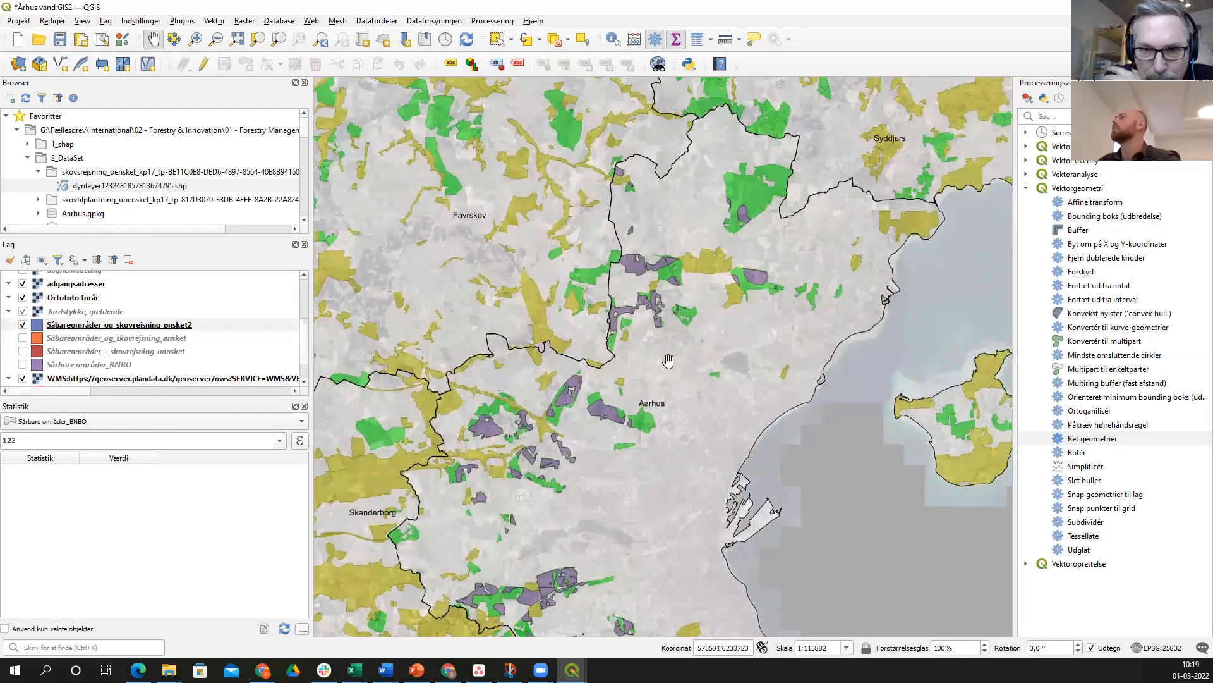
pyautogui.moveTo(711, 413); pyautogui.dragTo(651, 251)
pyautogui.moveTo(566, 288); pyautogui.dragTo(577, 402)
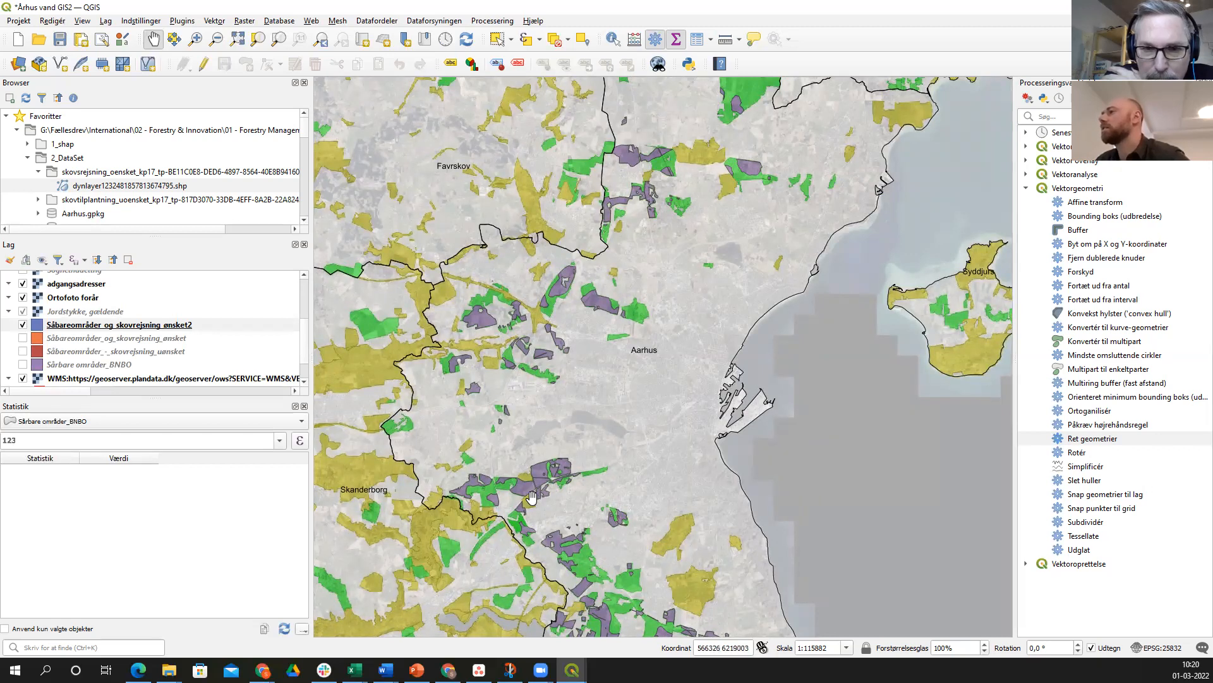
pyautogui.scroll(4, 528, 493)
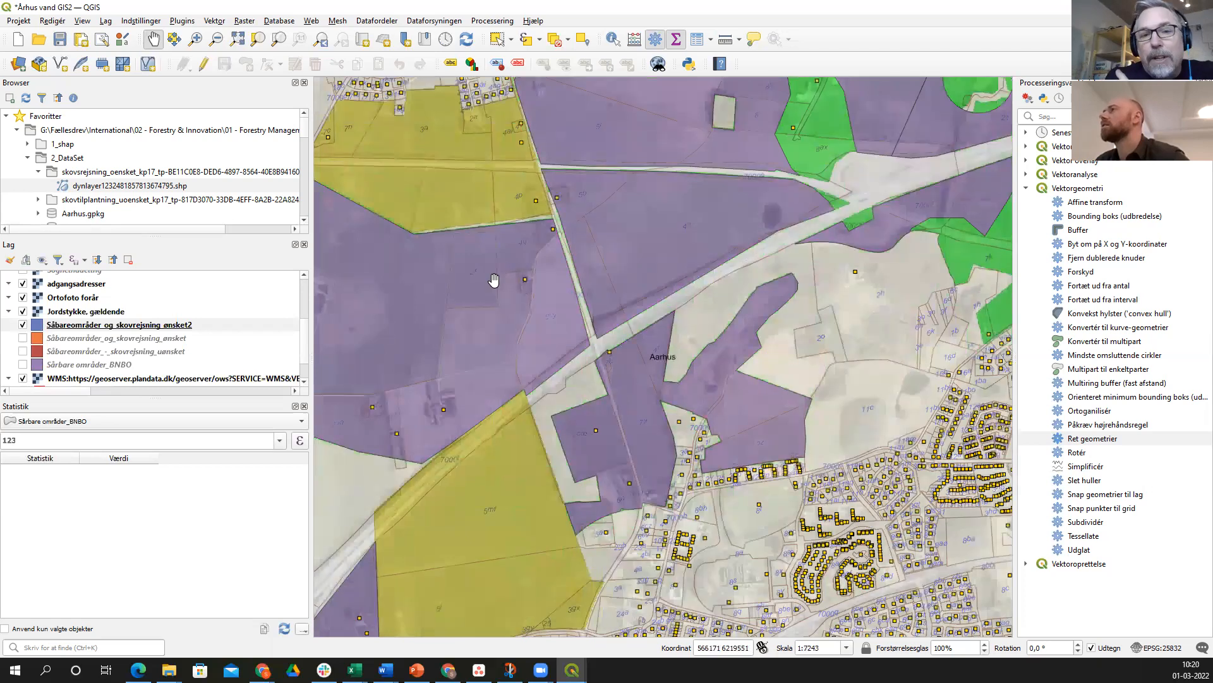
pyautogui.scroll(-1, 494, 280)
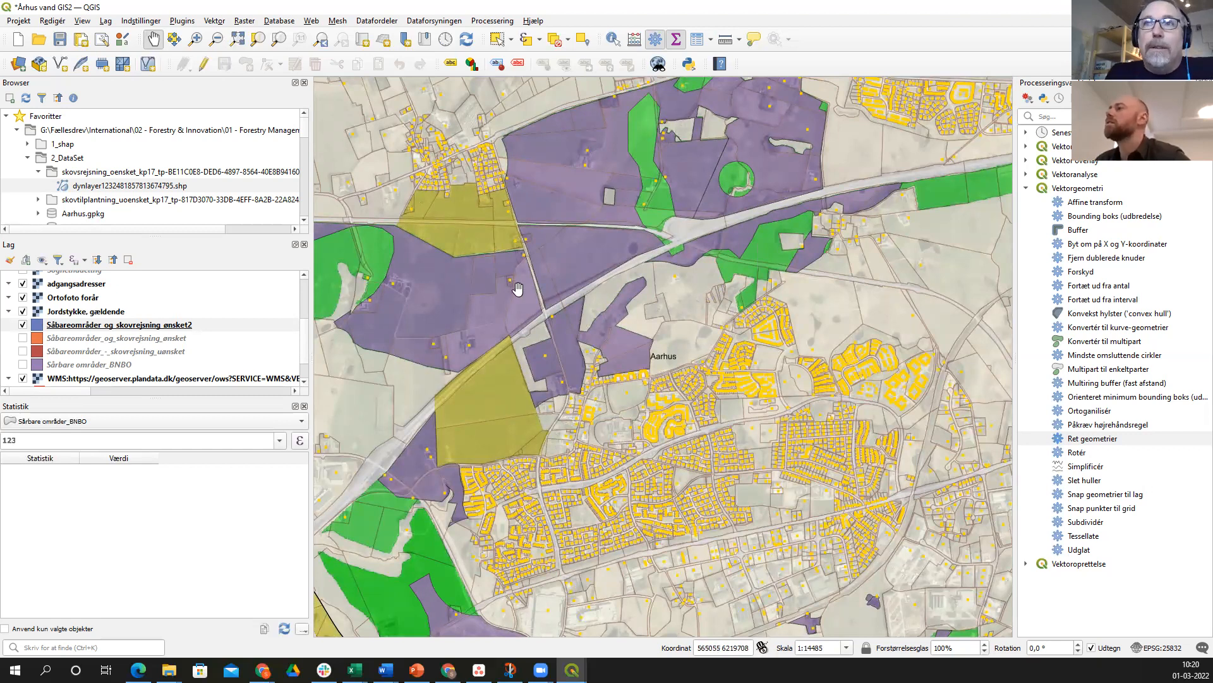
pyautogui.scroll(-1, 519, 285)
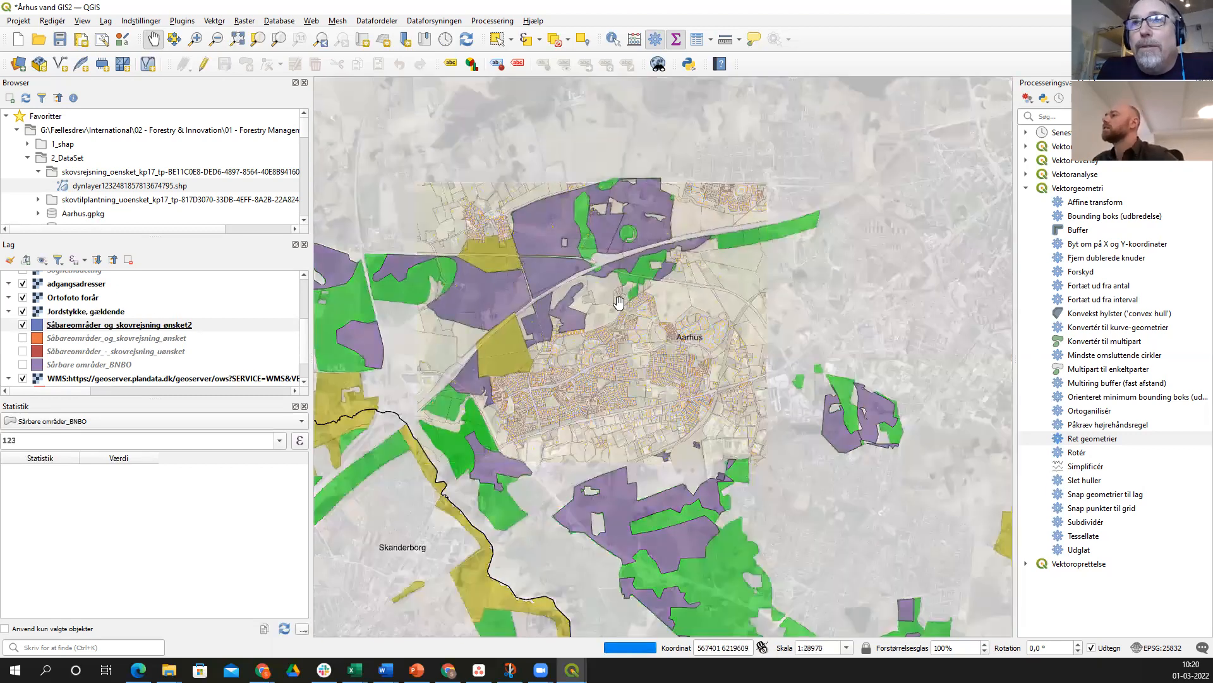
pyautogui.scroll(-1, 620, 303)
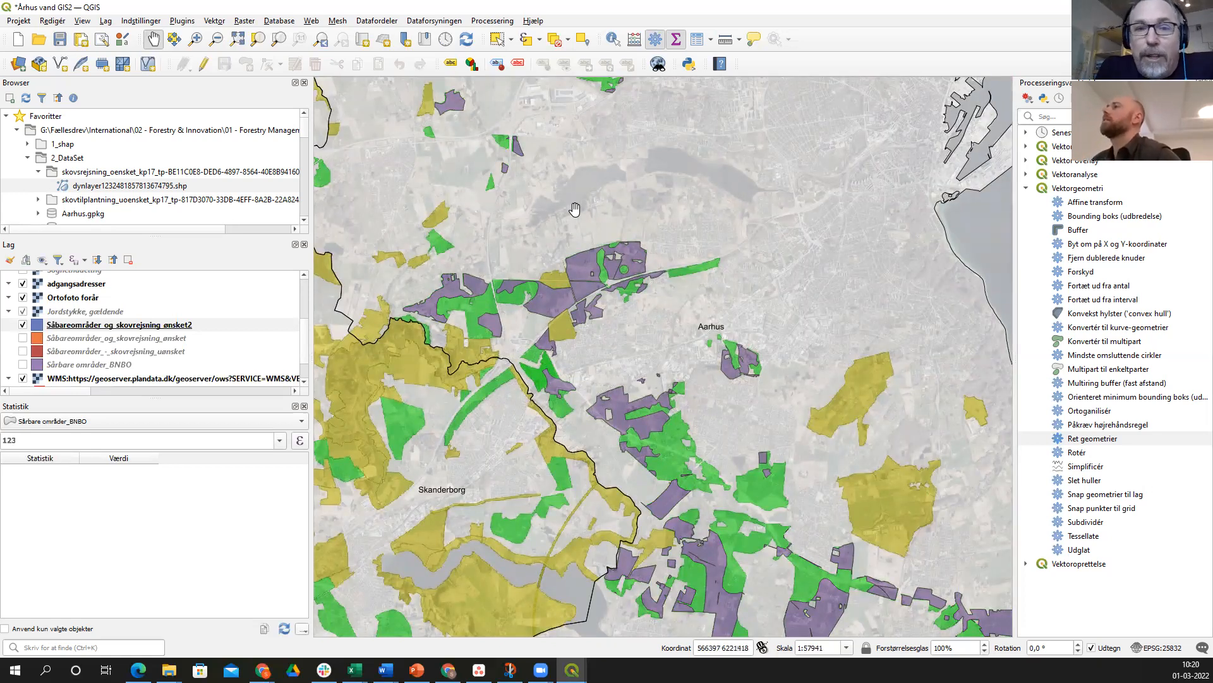
pyautogui.moveTo(545, 333); pyautogui.dragTo(508, 478)
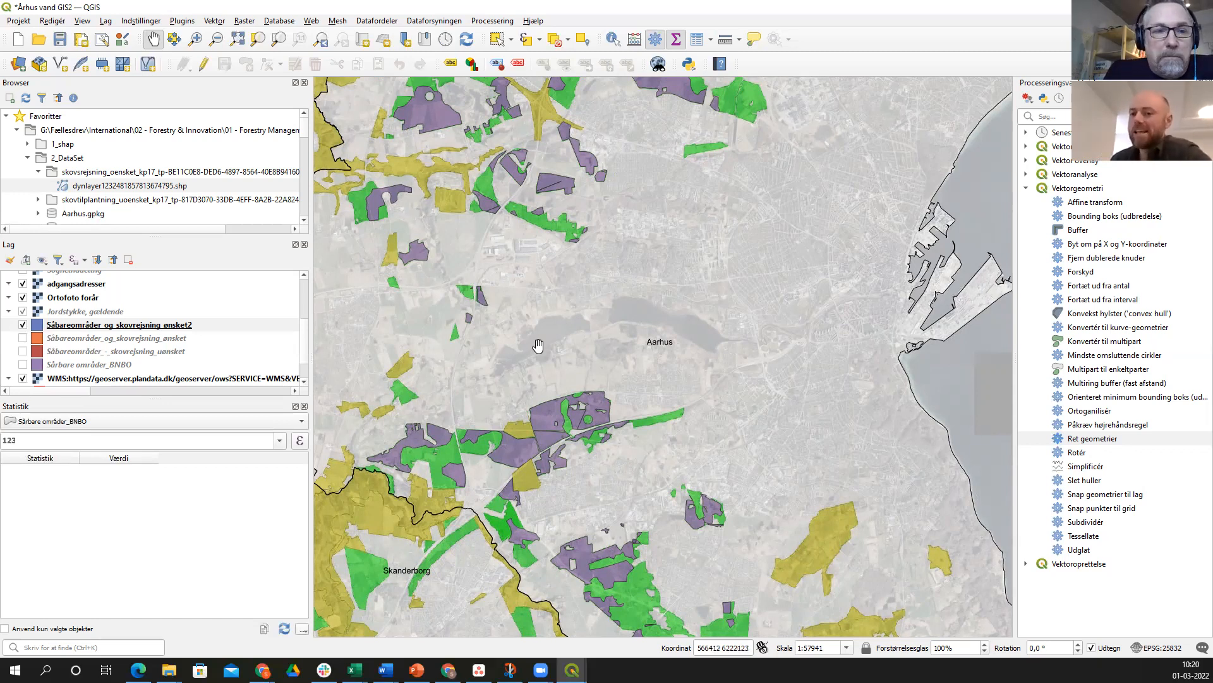
# - Switch to the BorgerGIS map in Chrome, close the old table and open the table view of the Jordstykke theme under Matrikelkort
pyautogui.click(262, 670)
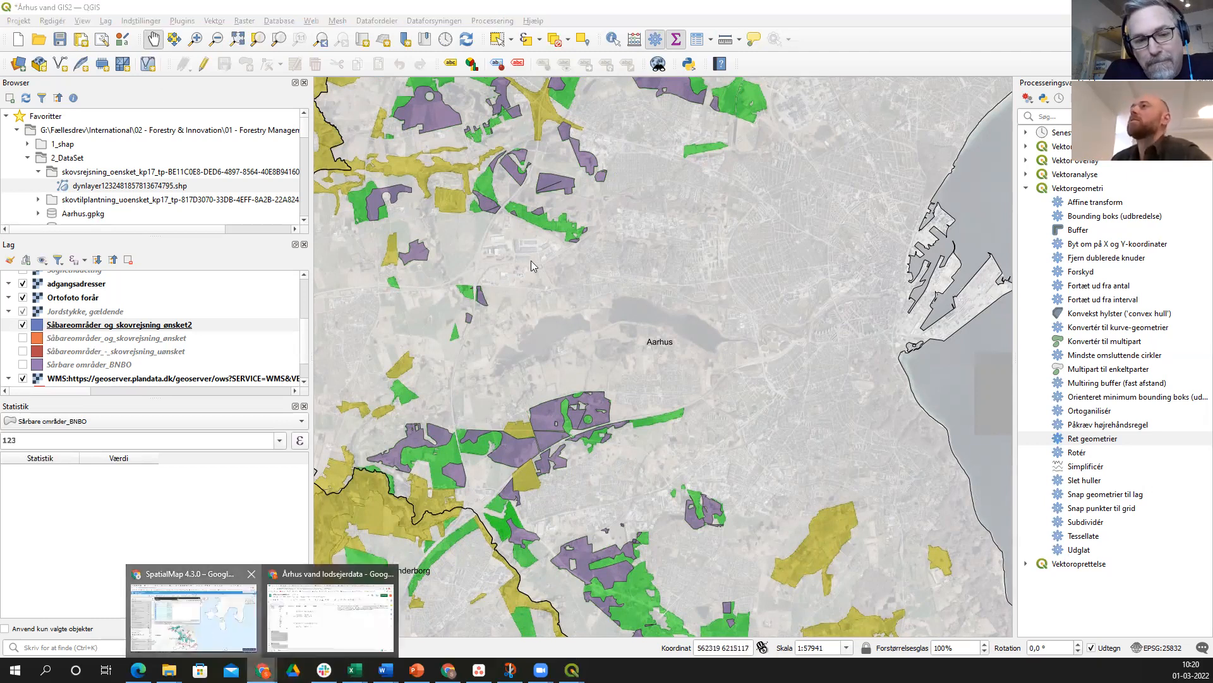
pyautogui.click(209, 635)
pyautogui.click(663, 134)
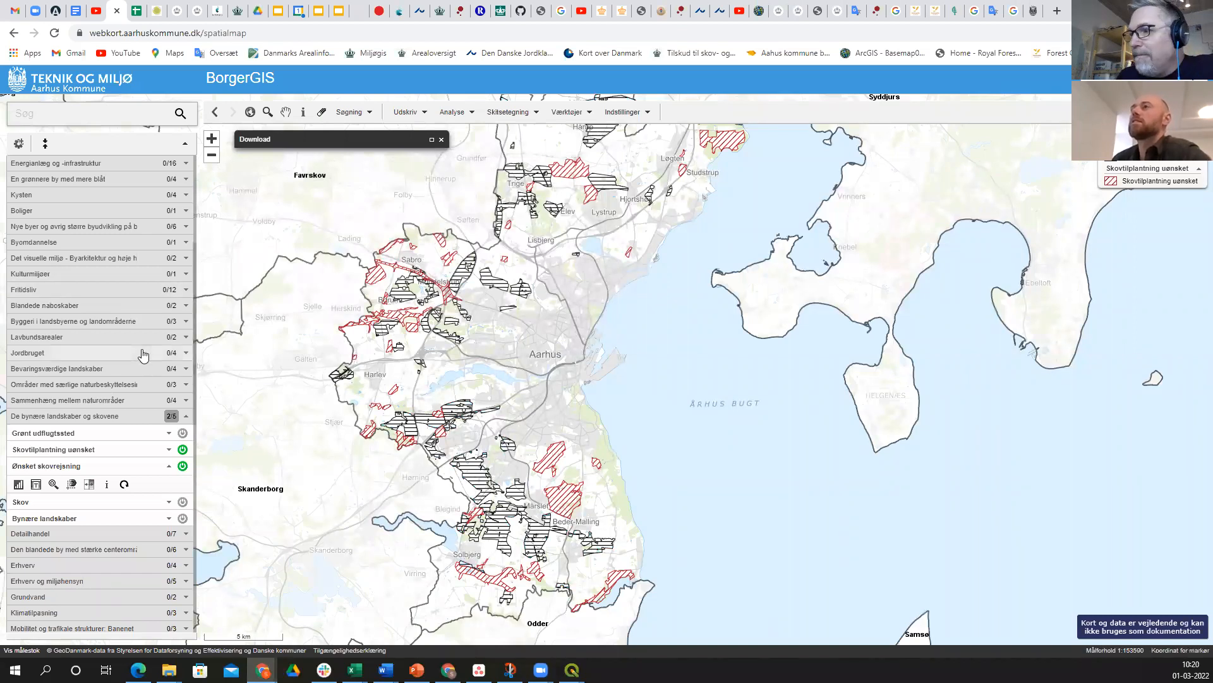
pyautogui.scroll(4, 141, 347)
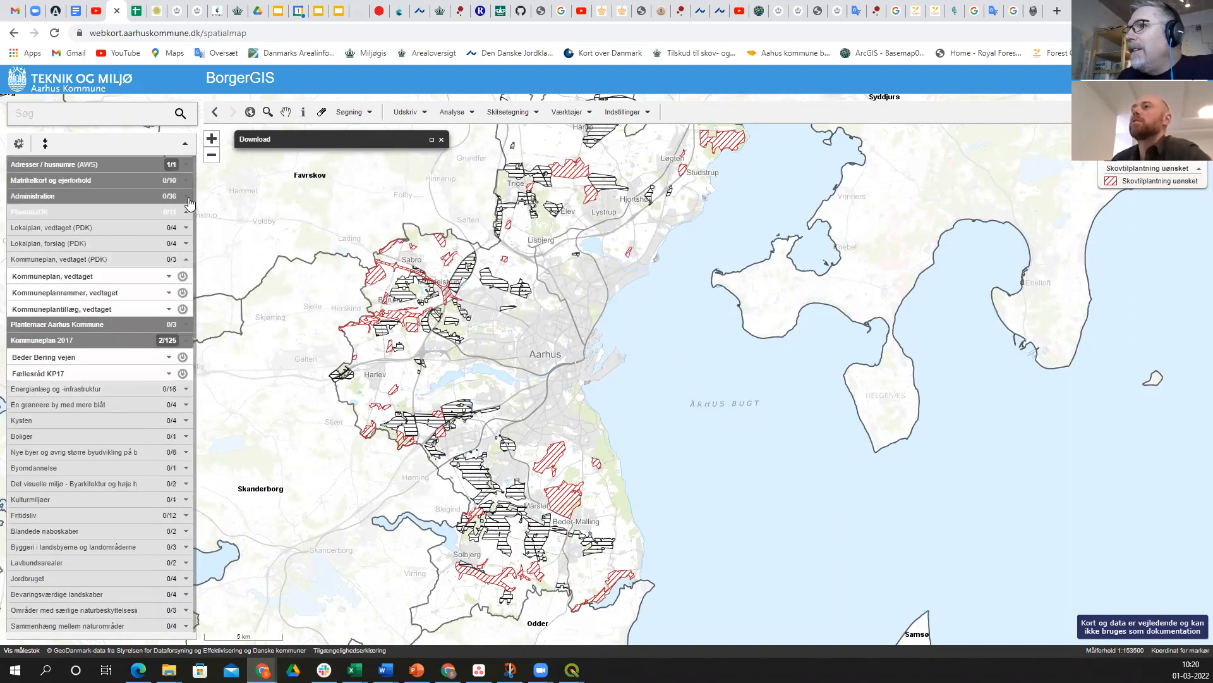
pyautogui.click(186, 184)
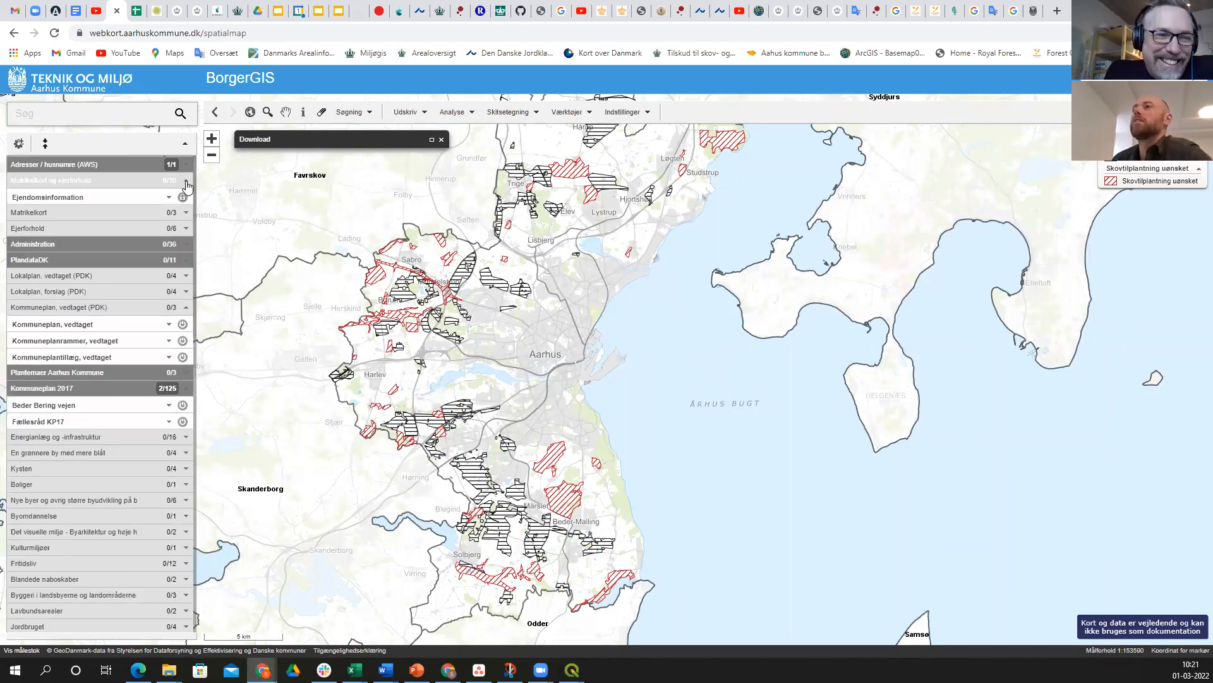
pyautogui.click(185, 214)
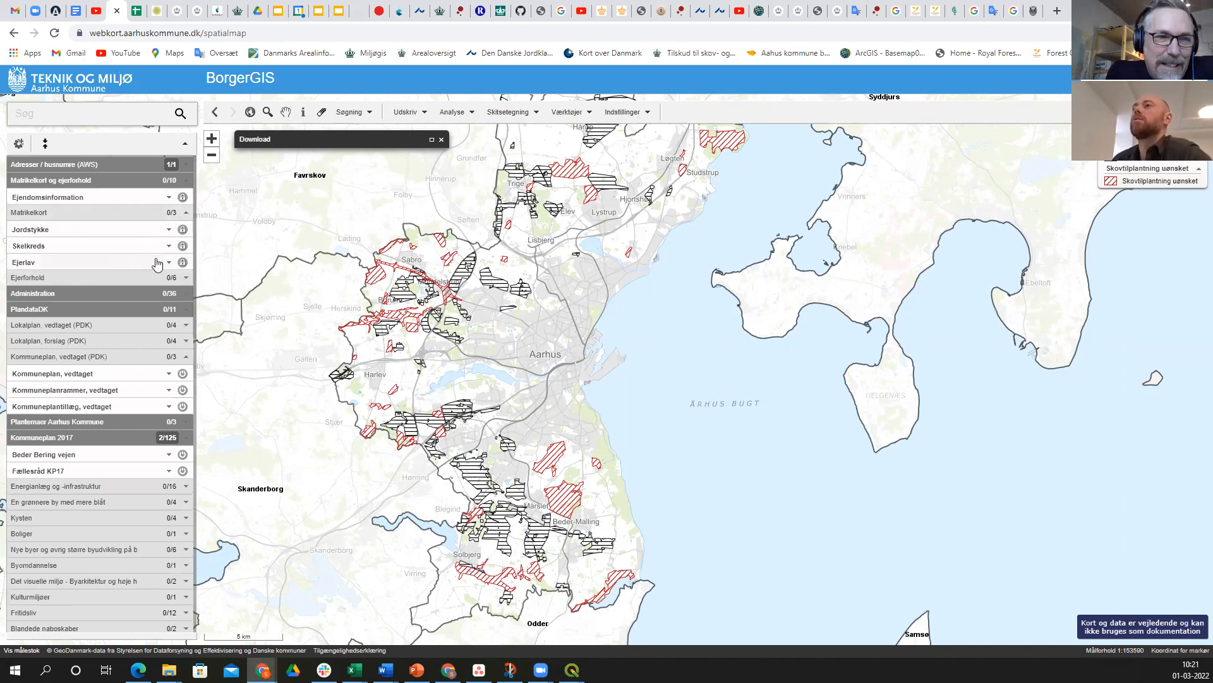
pyautogui.click(169, 230)
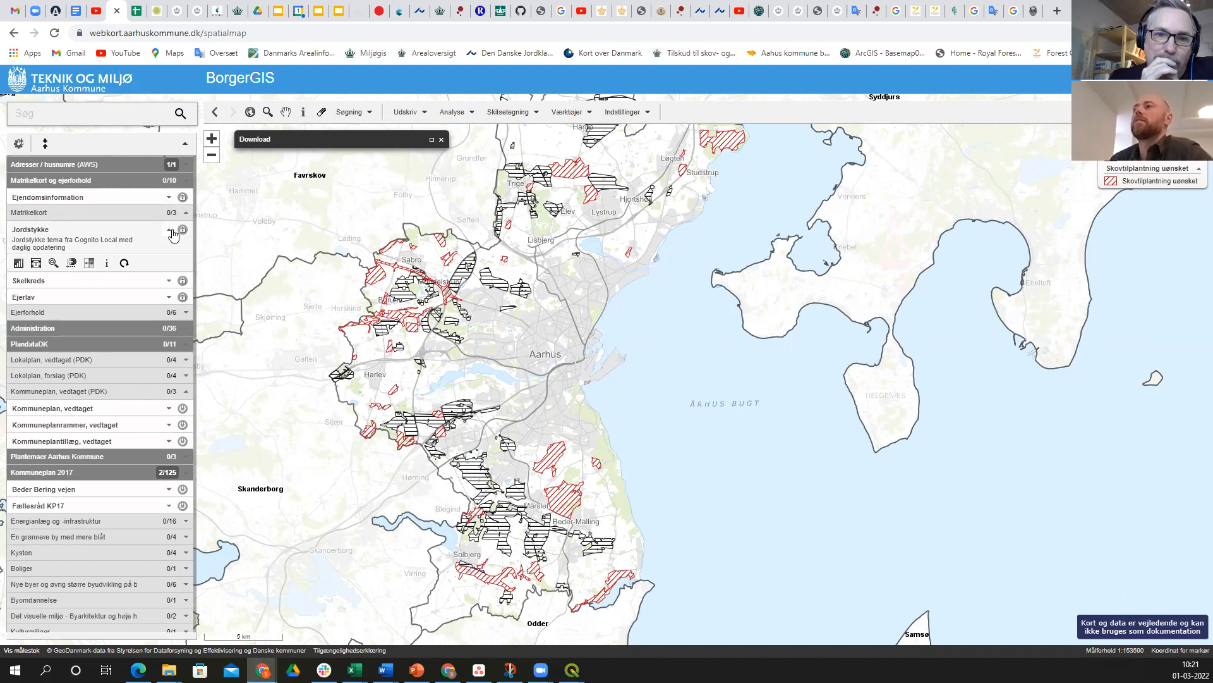
pyautogui.click(36, 265)
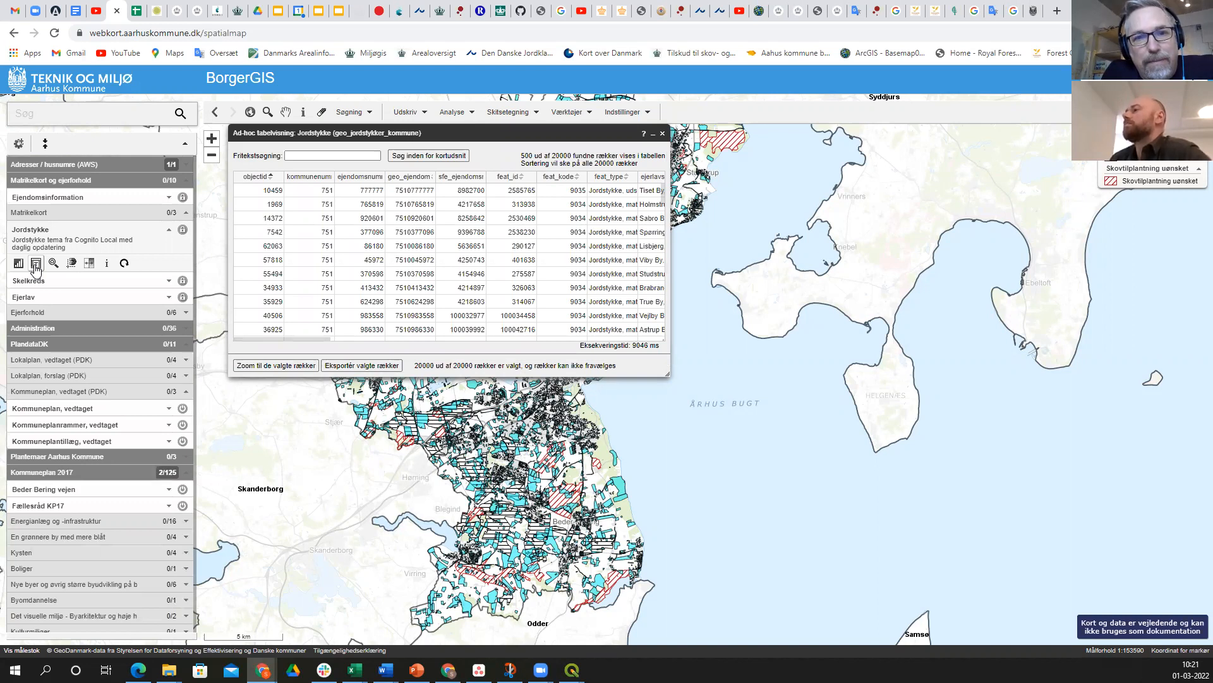
# - Export the selected Jordstykke rows as an ESRI Shapefile
pyautogui.click(388, 366)
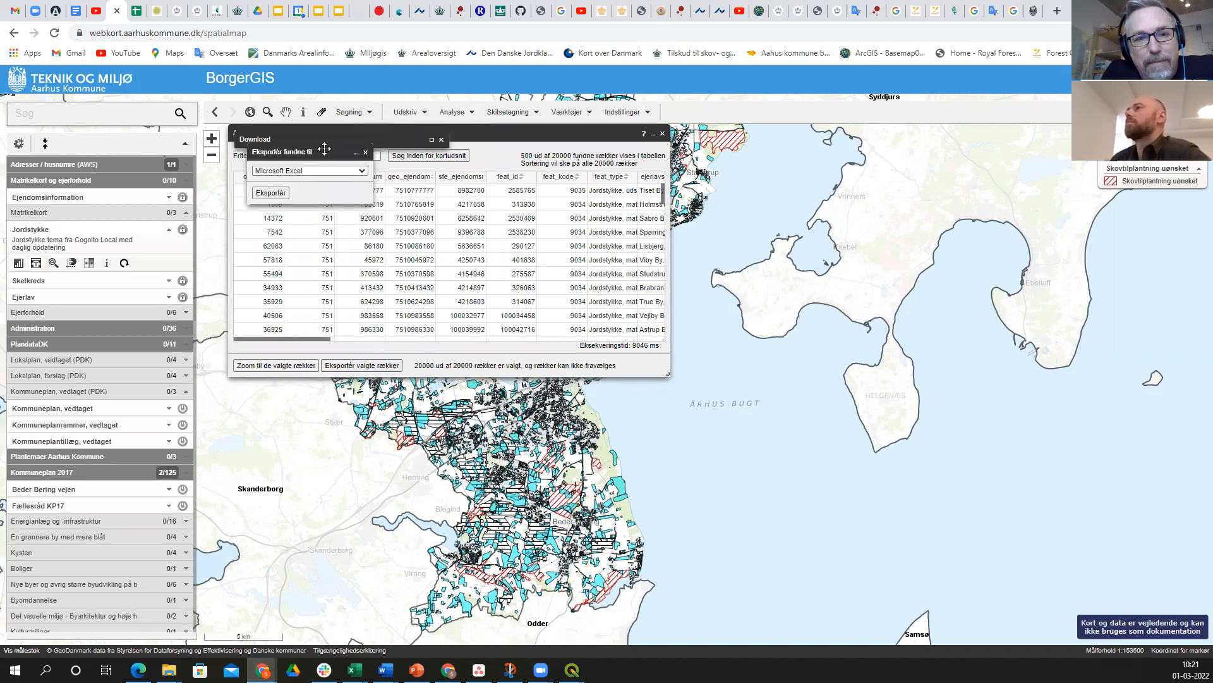
pyautogui.click(364, 174)
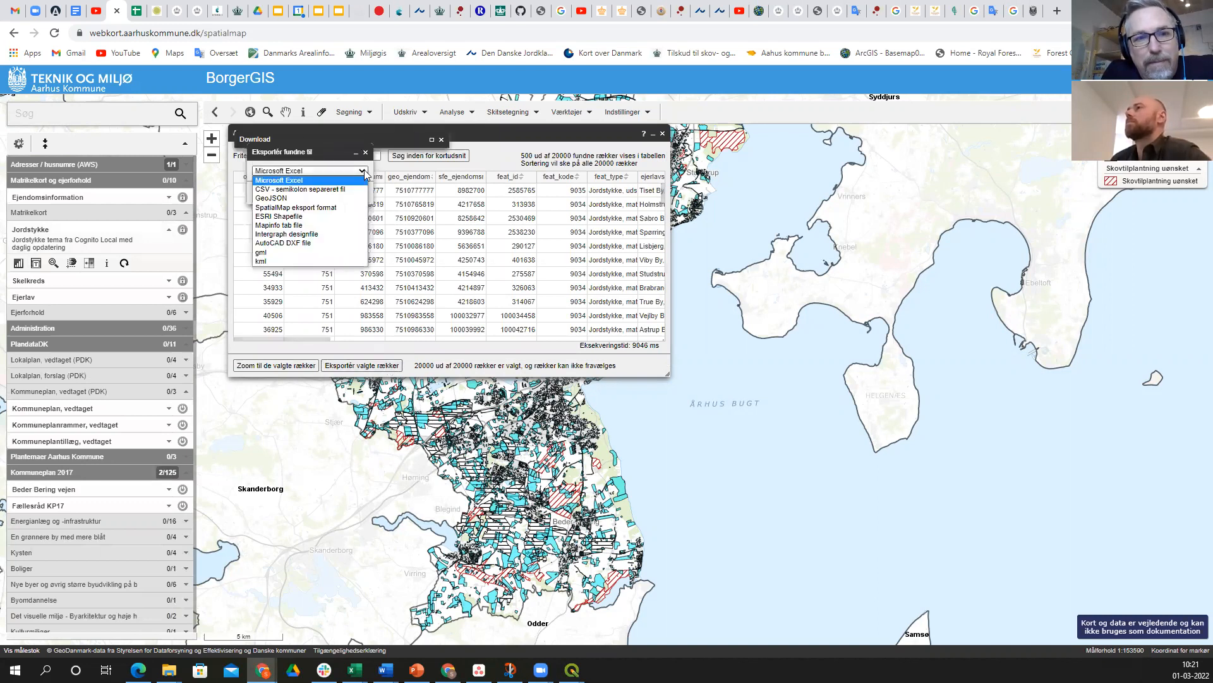
pyautogui.click(337, 215)
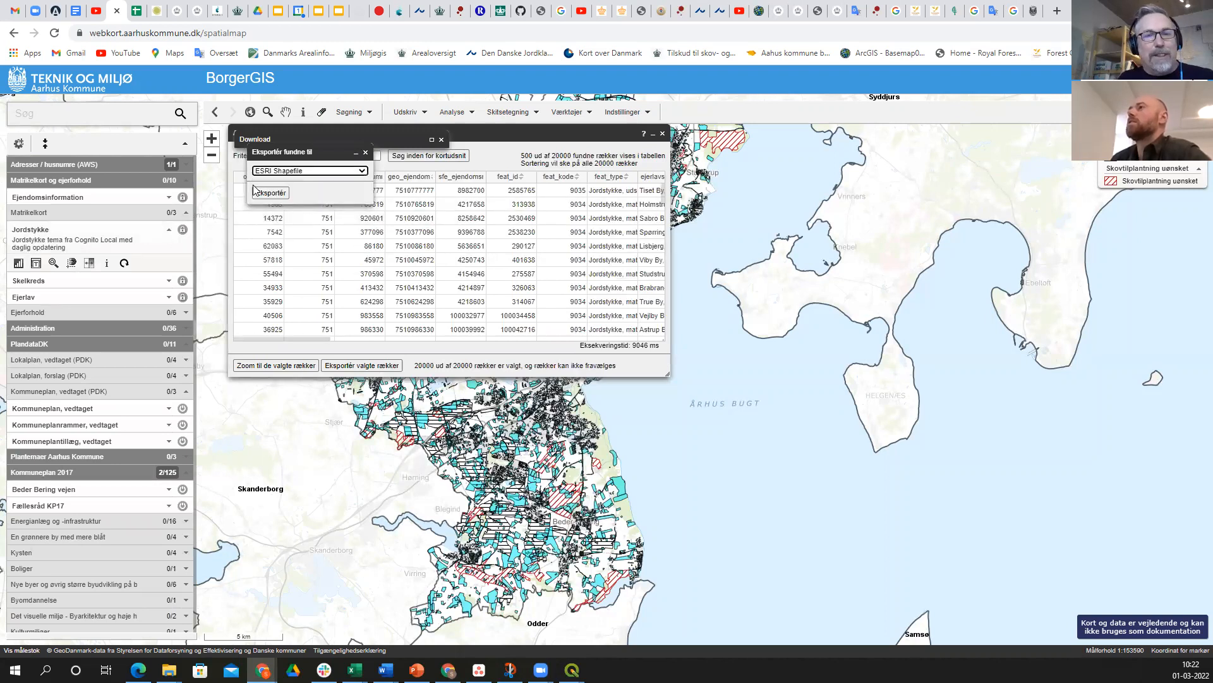
pyautogui.click(268, 193)
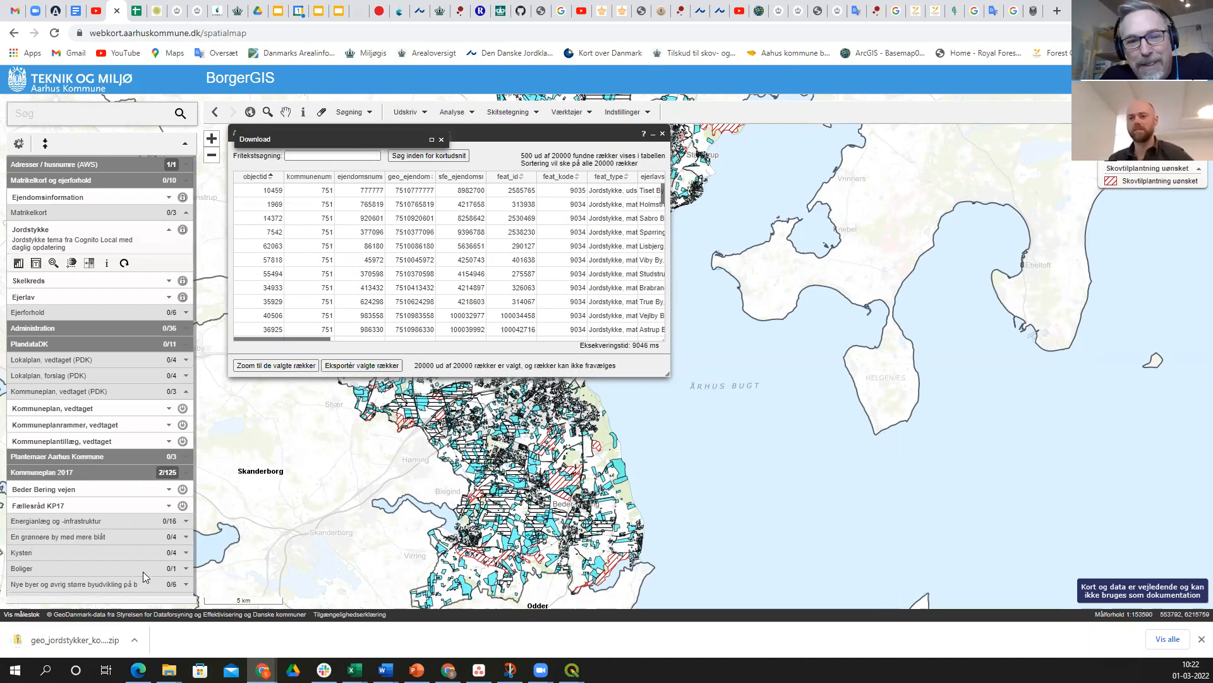
# - Extract the geo_jordstykker_kommune folder from the downloaded zip into 2_DataSet and open the extracted folder there
pyautogui.click(68, 640)
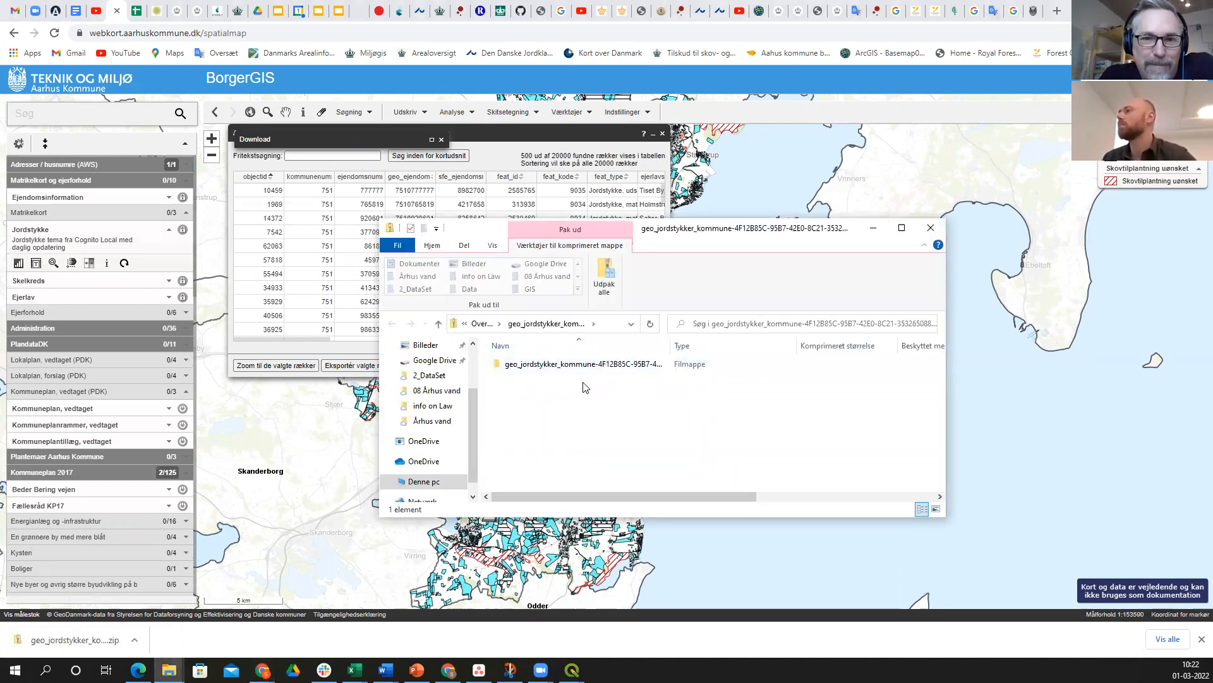
pyautogui.click(603, 285)
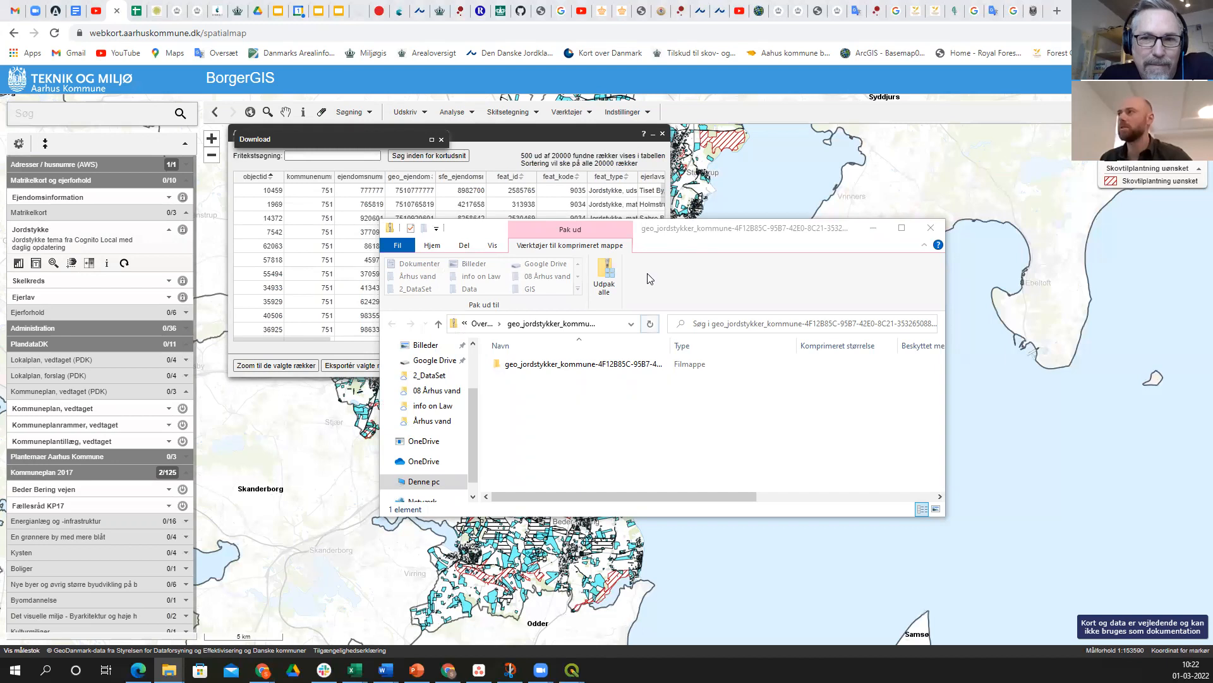
pyautogui.click(543, 360)
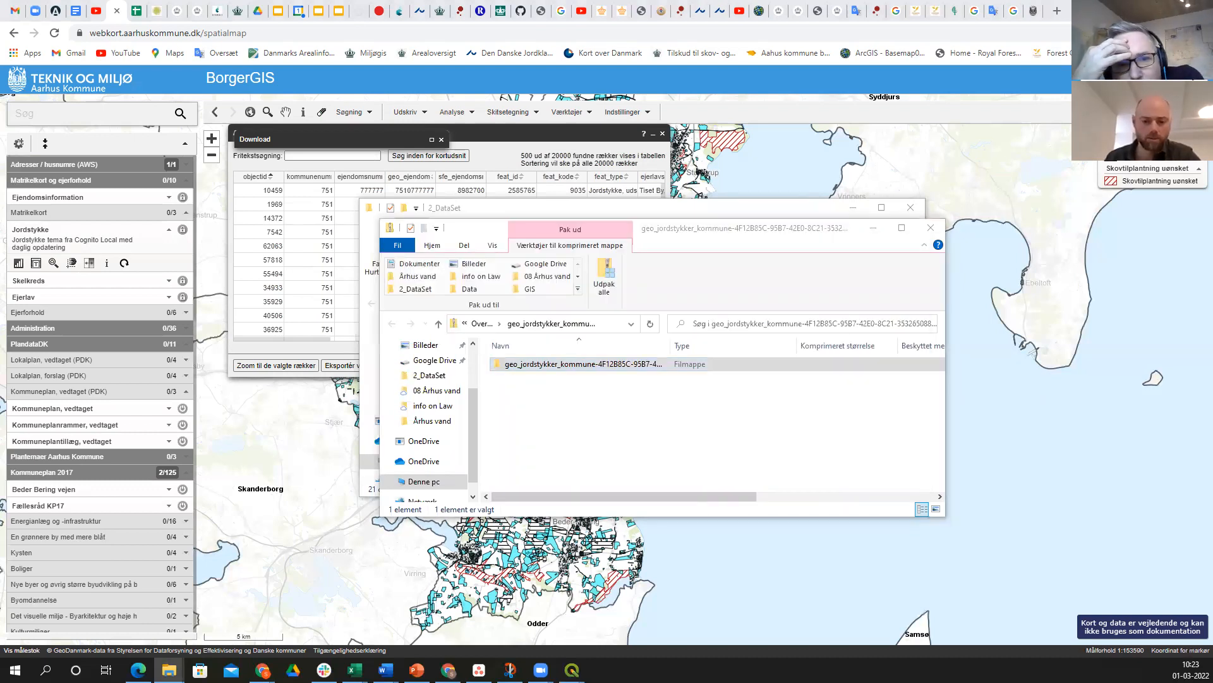
pyautogui.hotkey('alt', 'Tab')
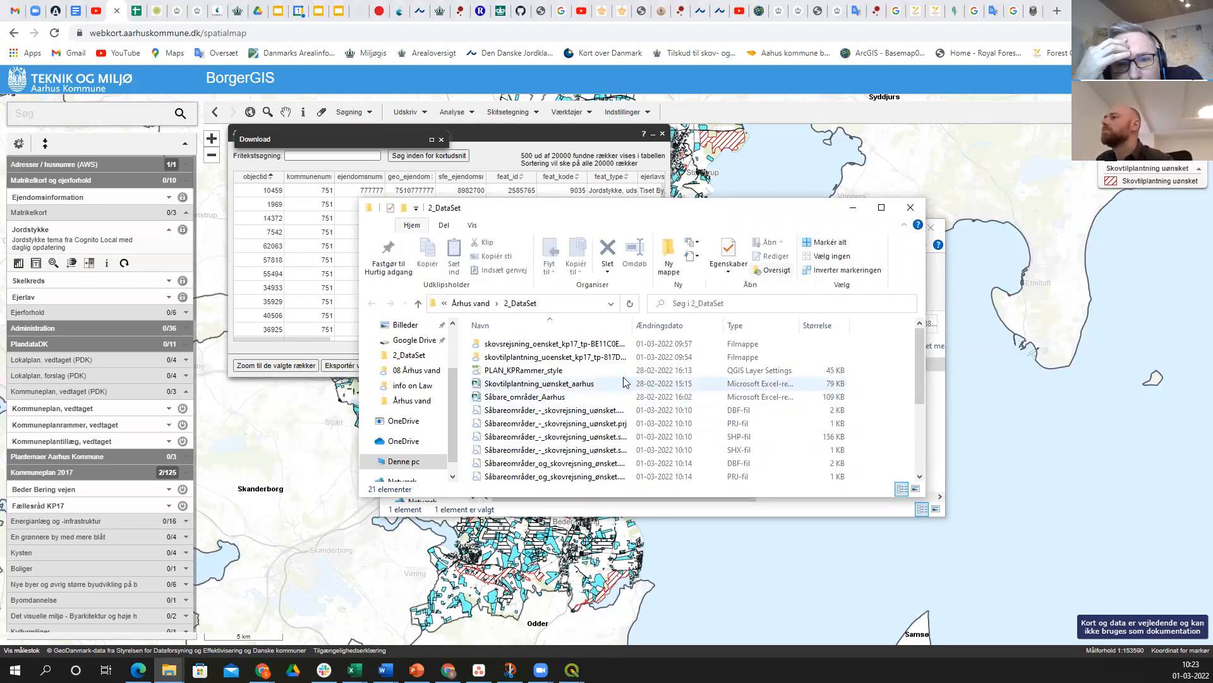
pyautogui.scroll(-2, 625, 385)
pyautogui.scroll(-1, 626, 382)
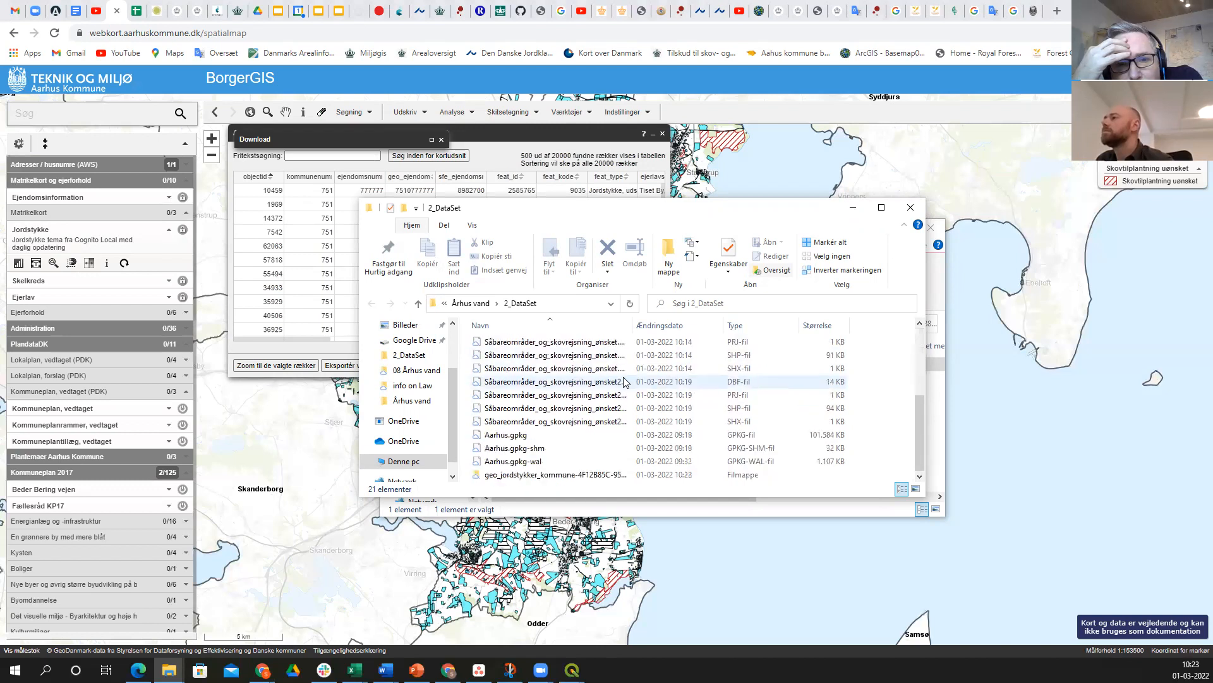
pyautogui.doubleClick(532, 476)
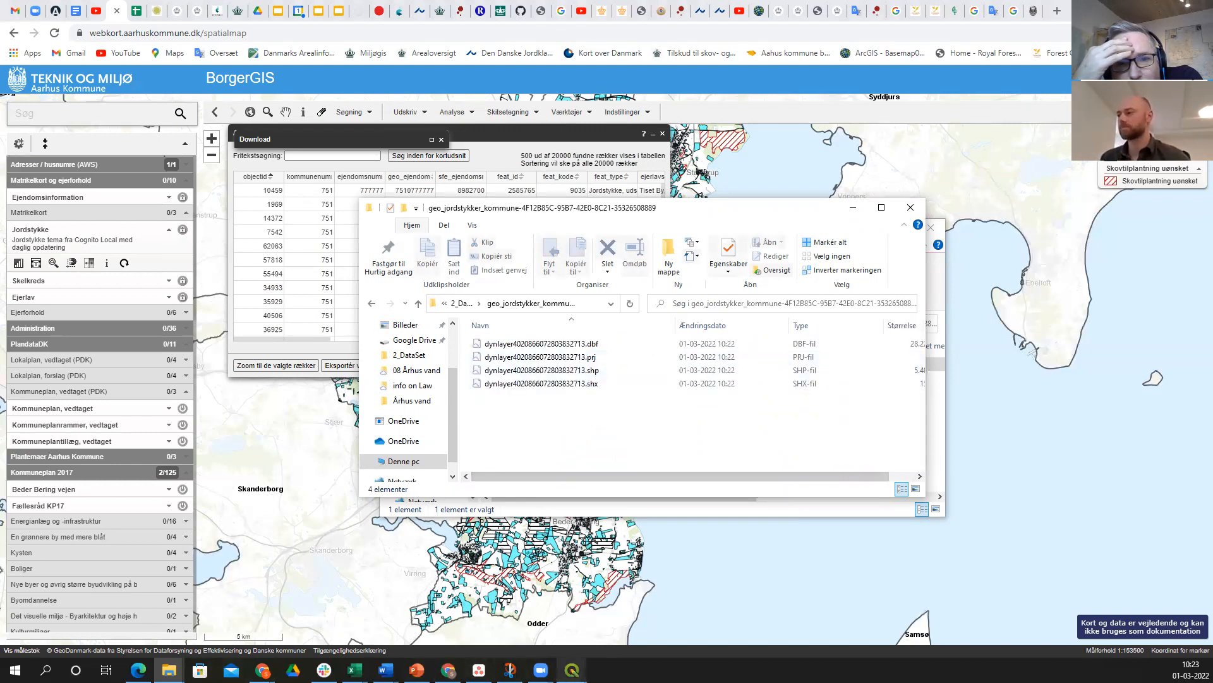
# - Switch to the Århus vand GIS2 project in QGIS and add dynlayer4020866072803832713.shp from the geo_jordstykker_kommune folder to the map
pyautogui.moveTo(572, 669)
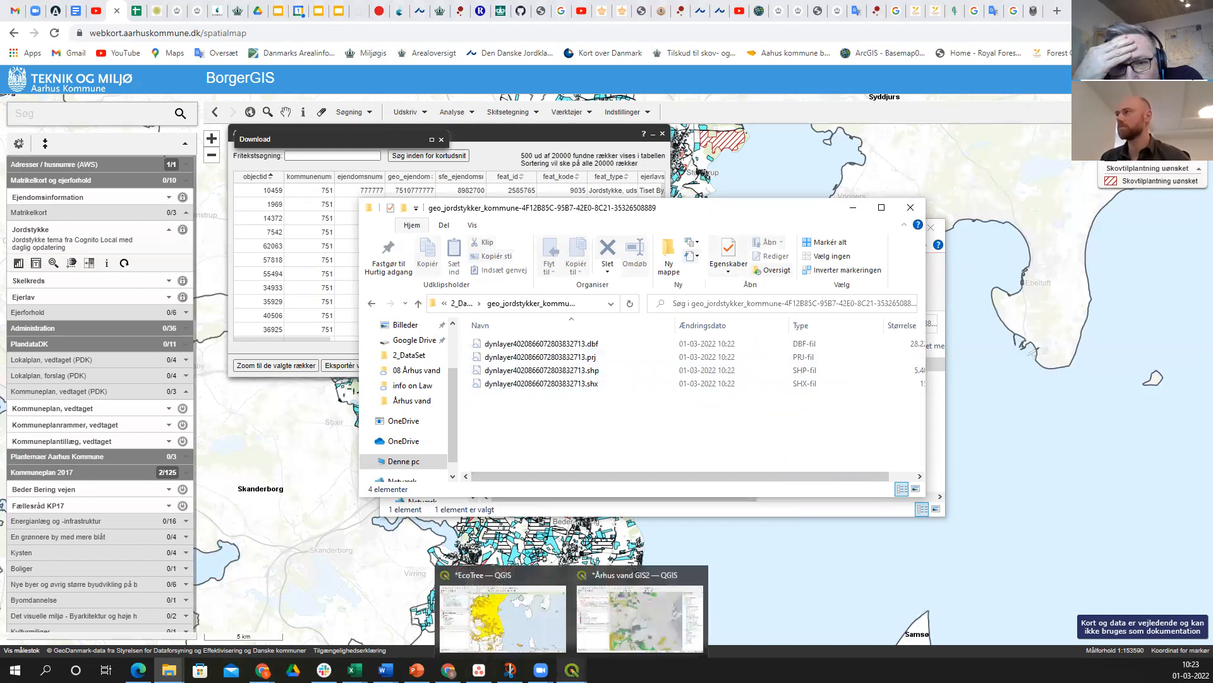
pyautogui.click(623, 609)
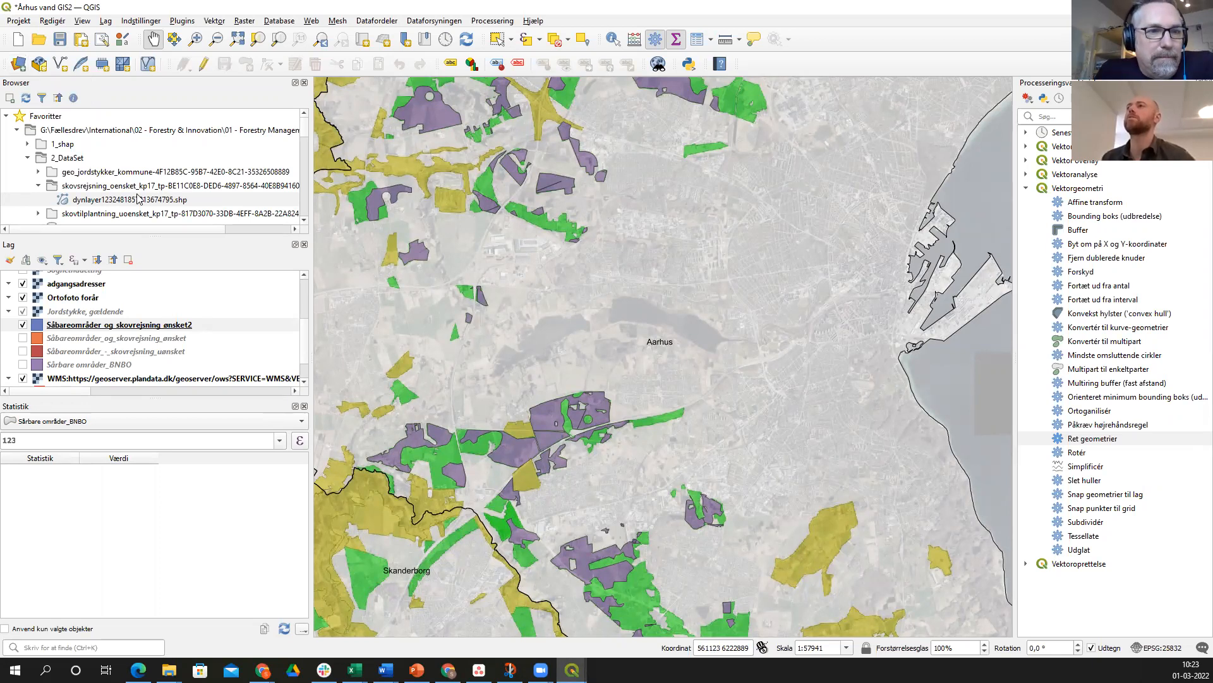
pyautogui.doubleClick(137, 174)
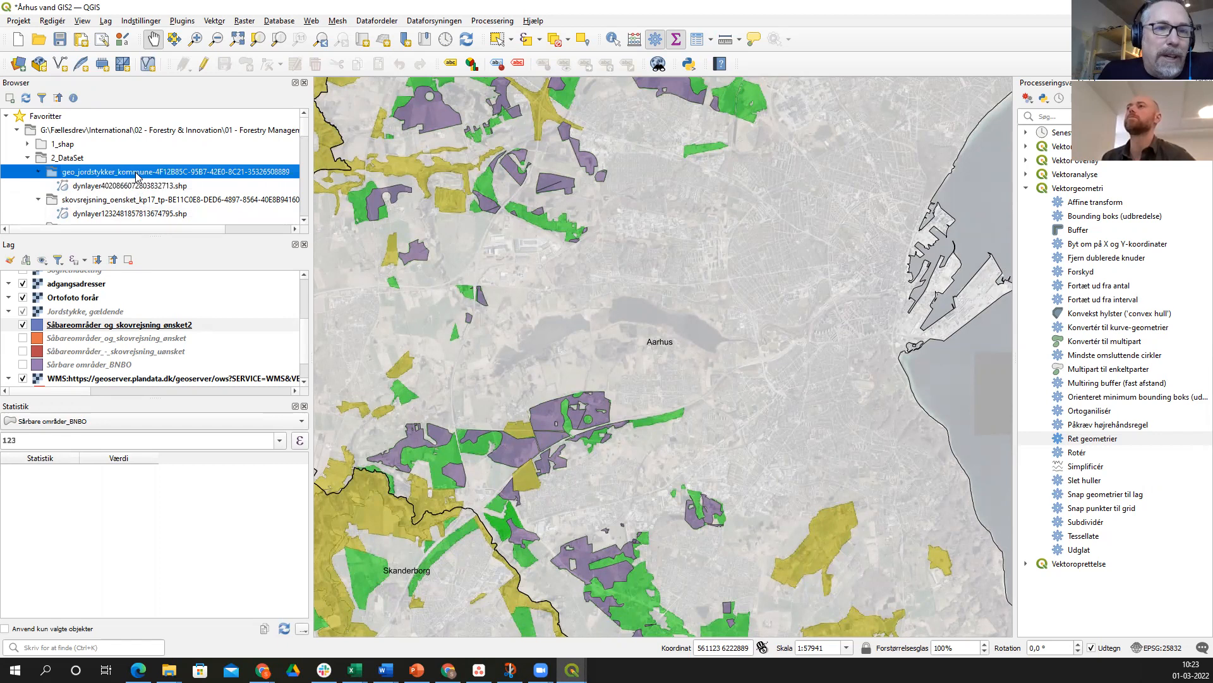
pyautogui.click(93, 186)
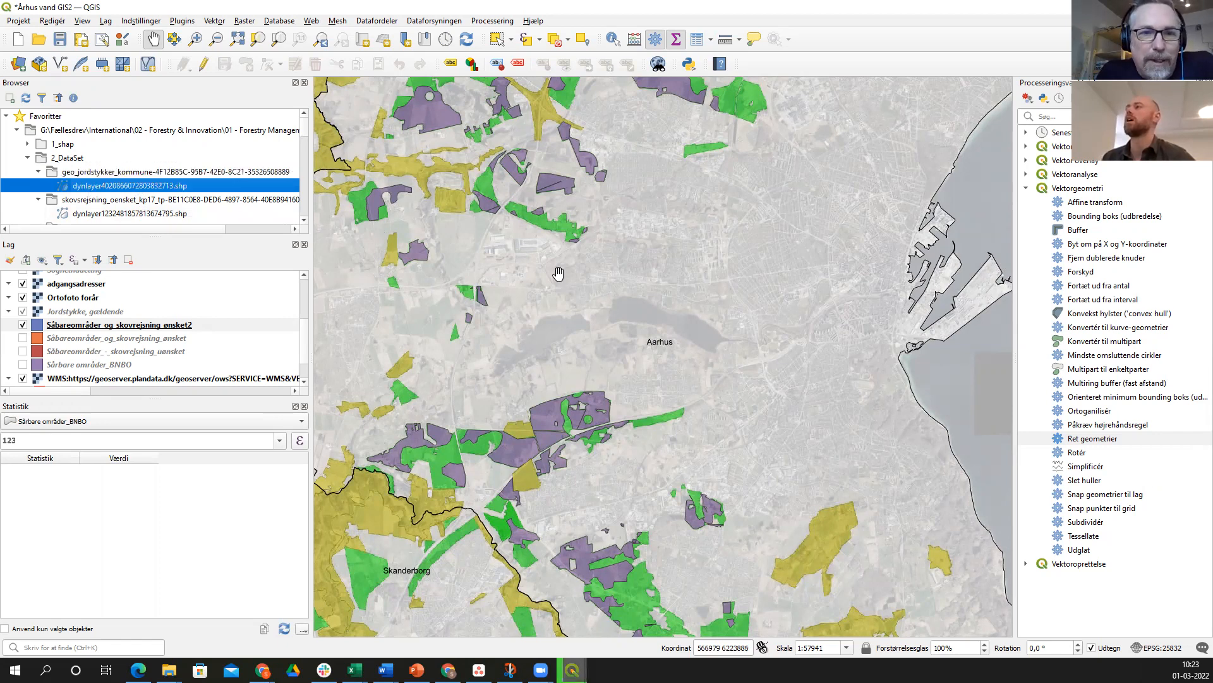
pyautogui.moveTo(559, 273); pyautogui.dragTo(558, 273)
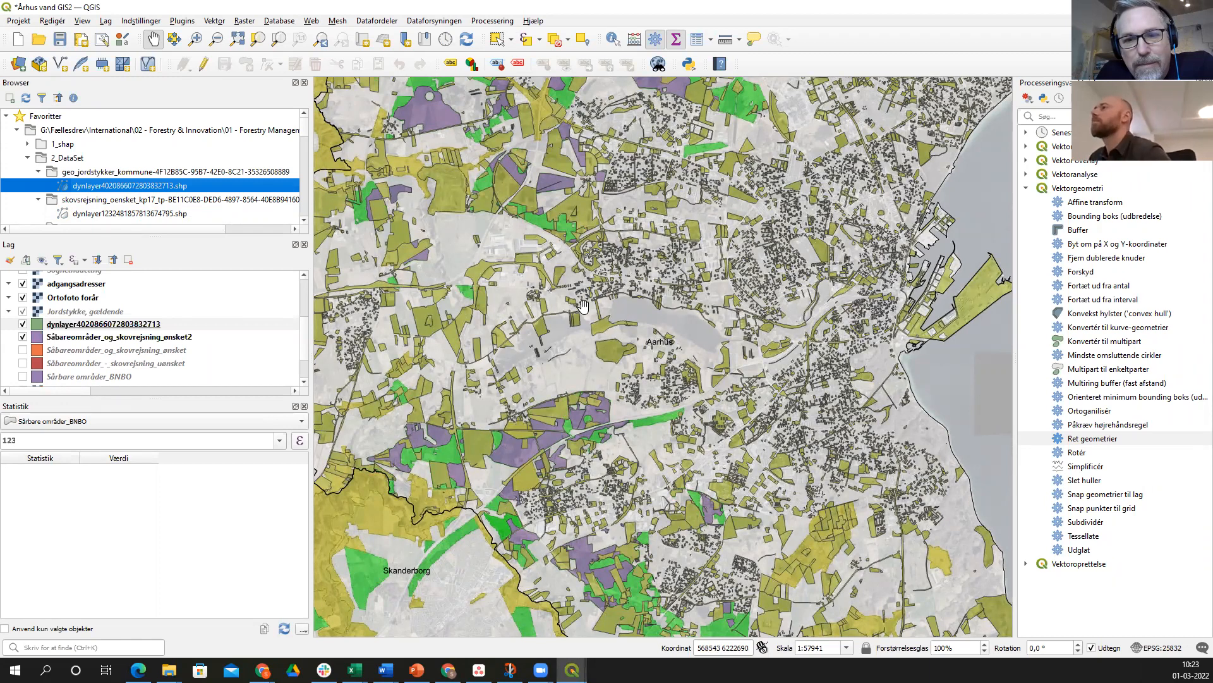
pyautogui.scroll(2, 625, 292)
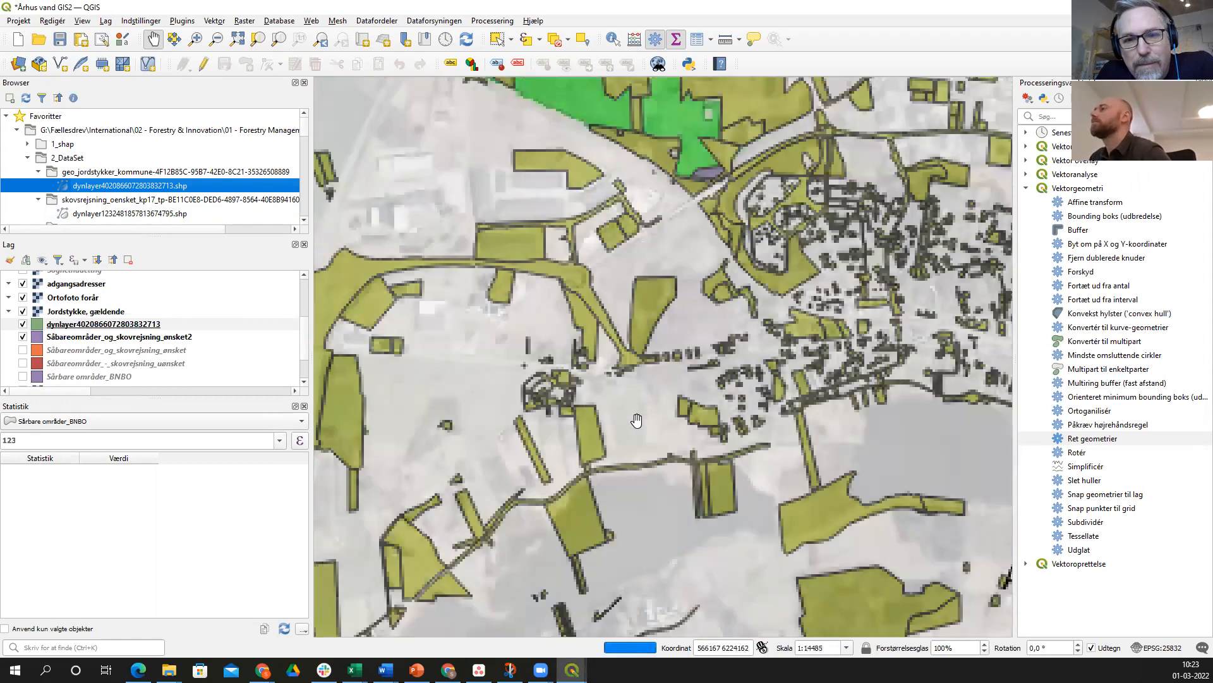
pyautogui.scroll(5, 602, 418)
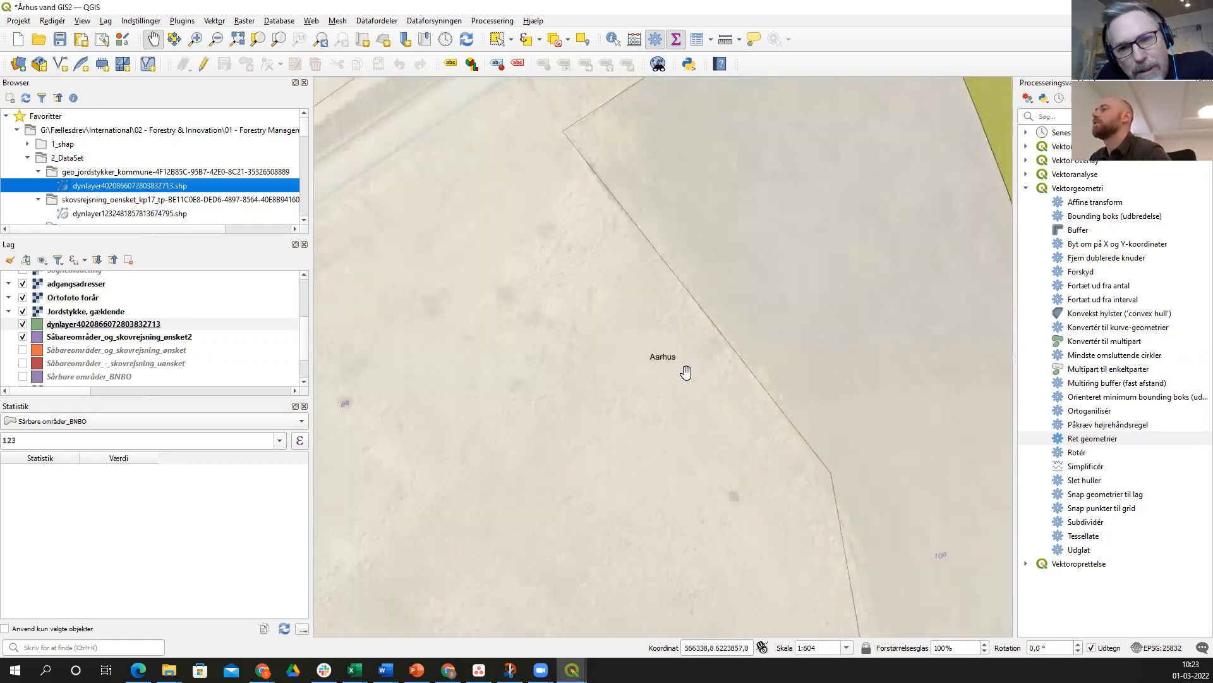
pyautogui.scroll(-1, 686, 372)
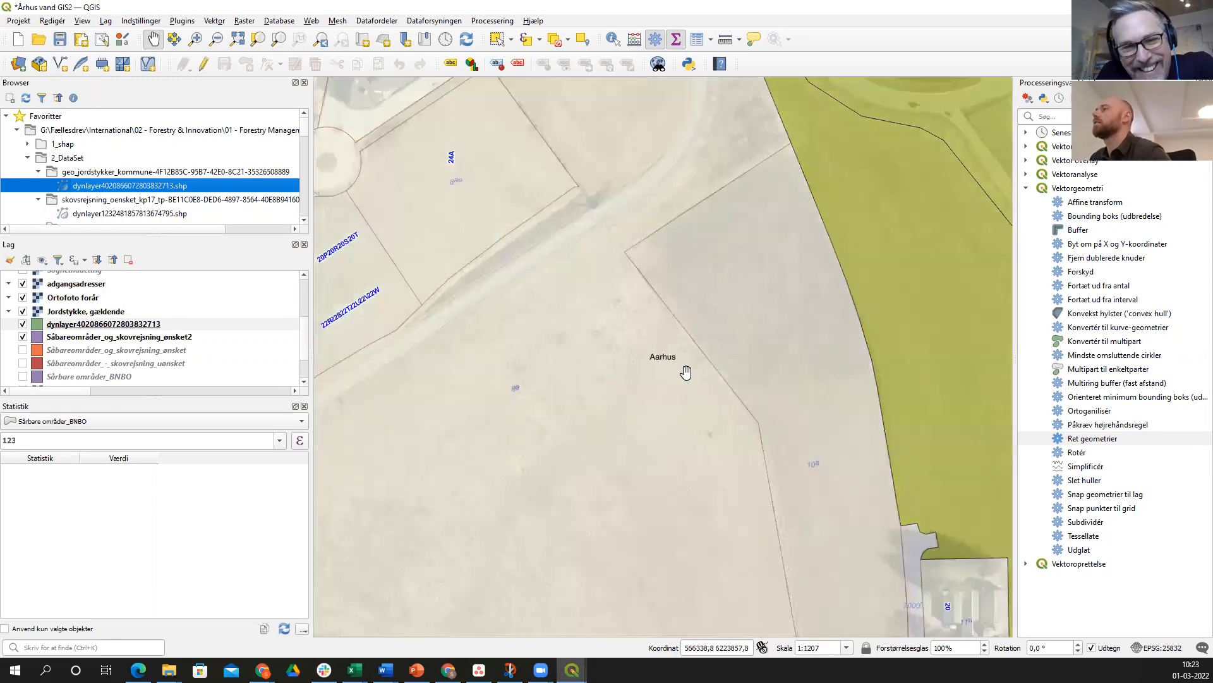
pyautogui.scroll(-3, 686, 372)
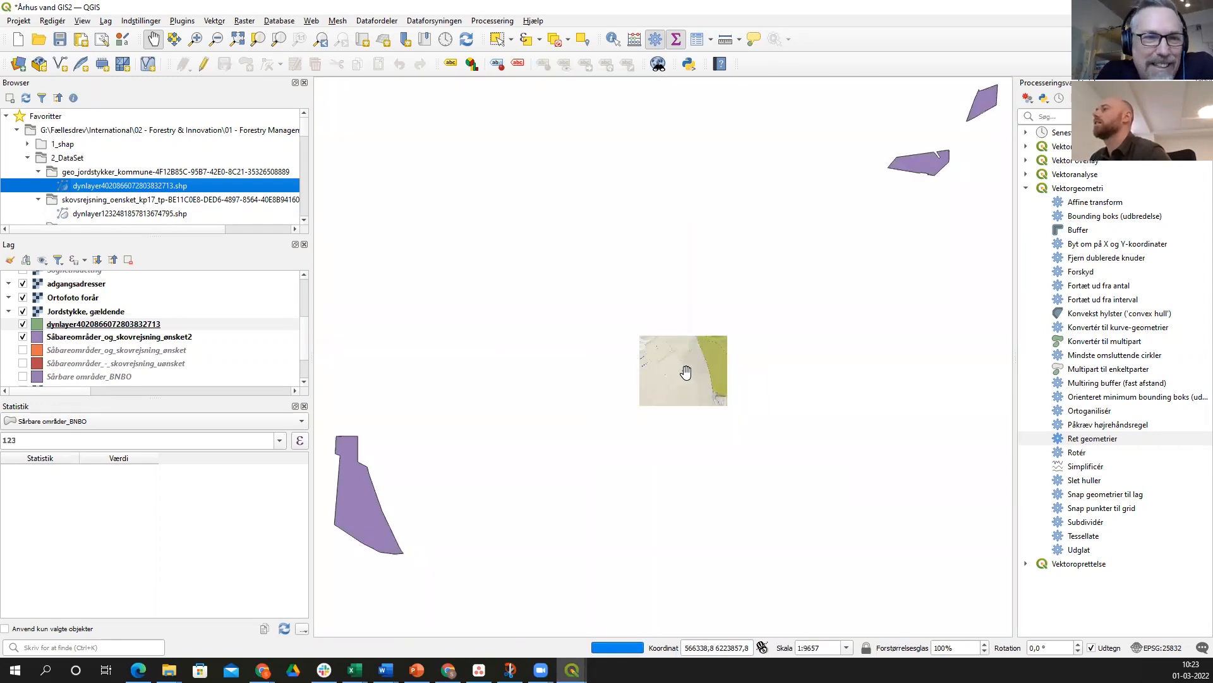
pyautogui.scroll(-4, 686, 371)
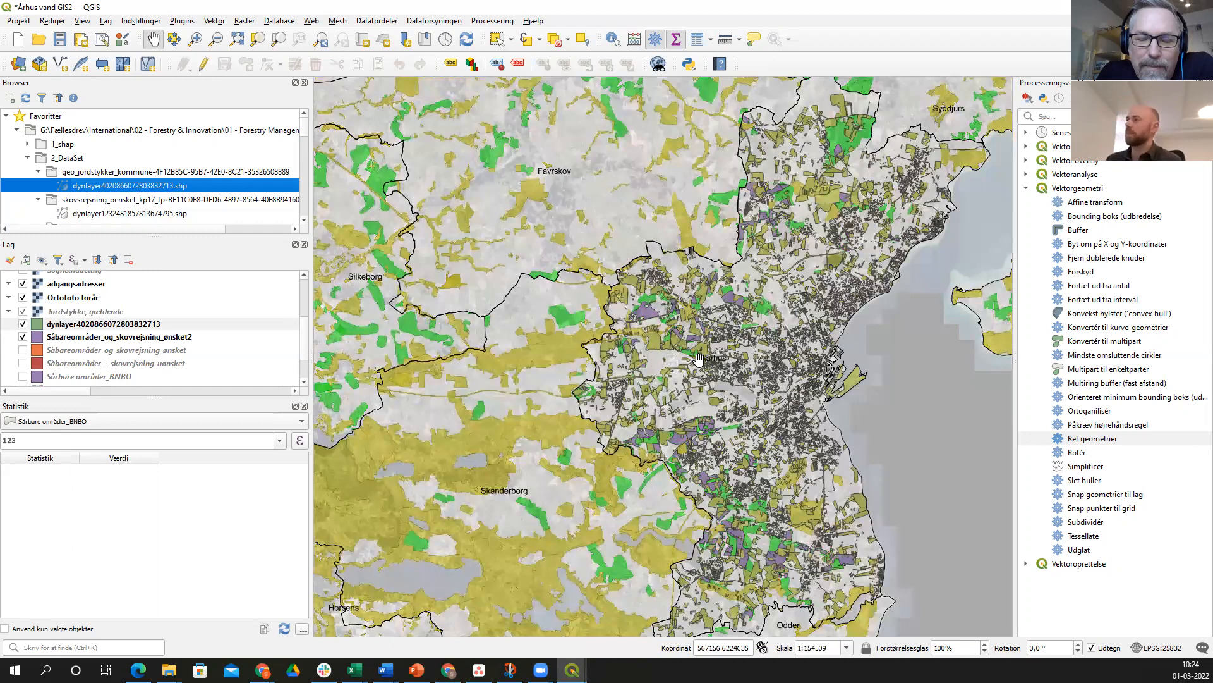
pyautogui.scroll(1, 698, 358)
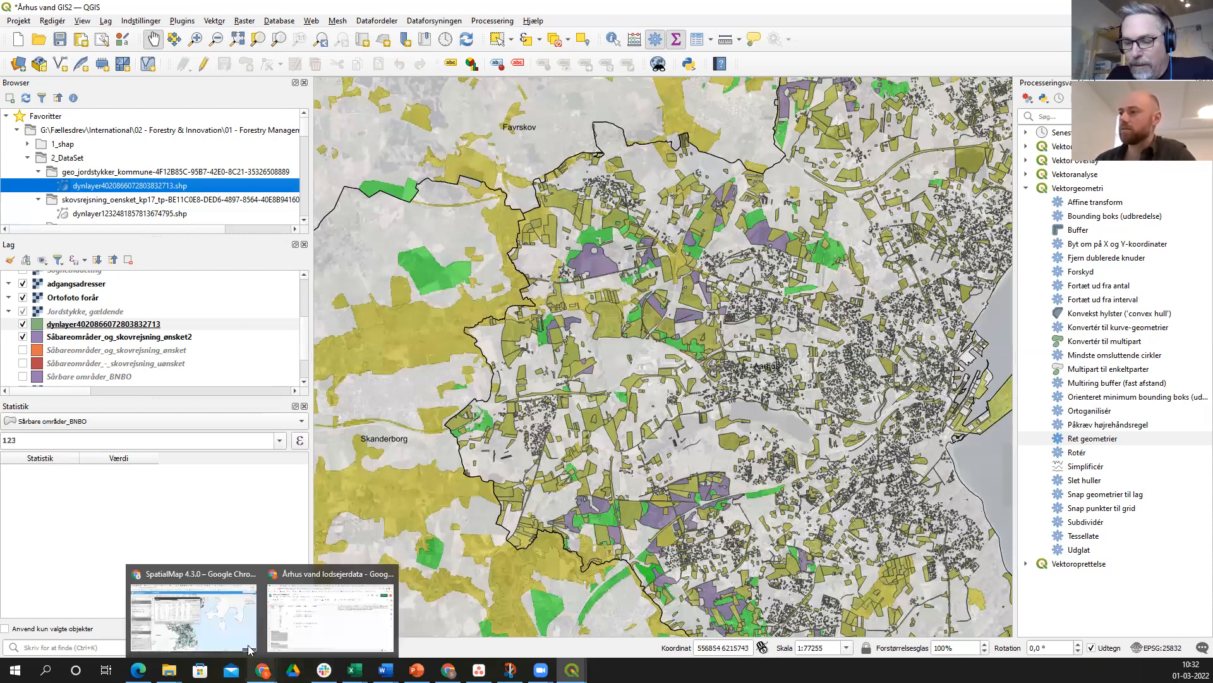
# - Switch to the BorgerGIS map in Chrome, close the Jordstykke table and open the table view of the Ejerlav theme
pyautogui.click(215, 632)
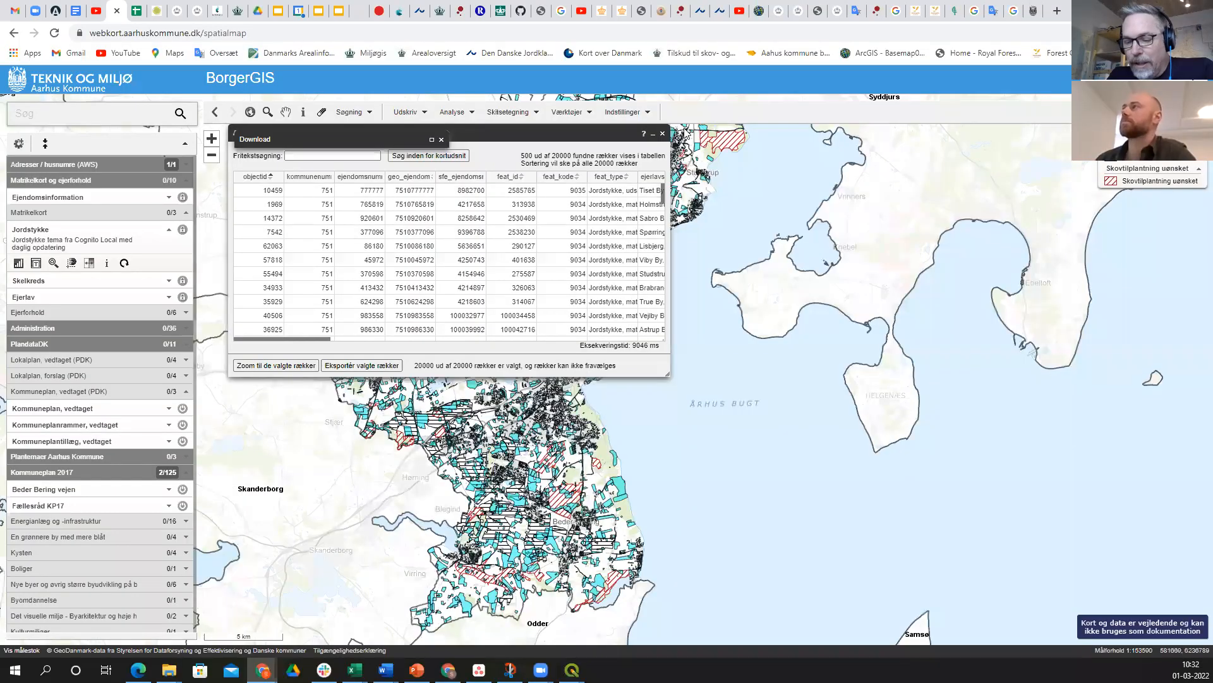
pyautogui.click(663, 134)
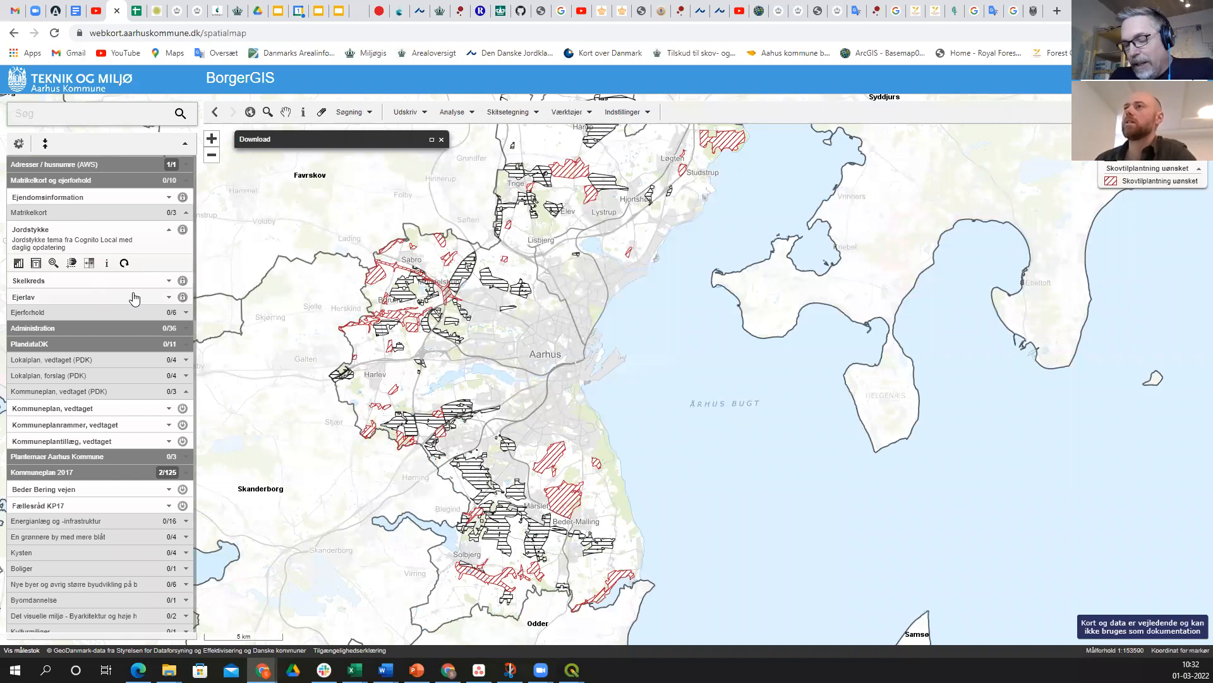
pyautogui.click(172, 299)
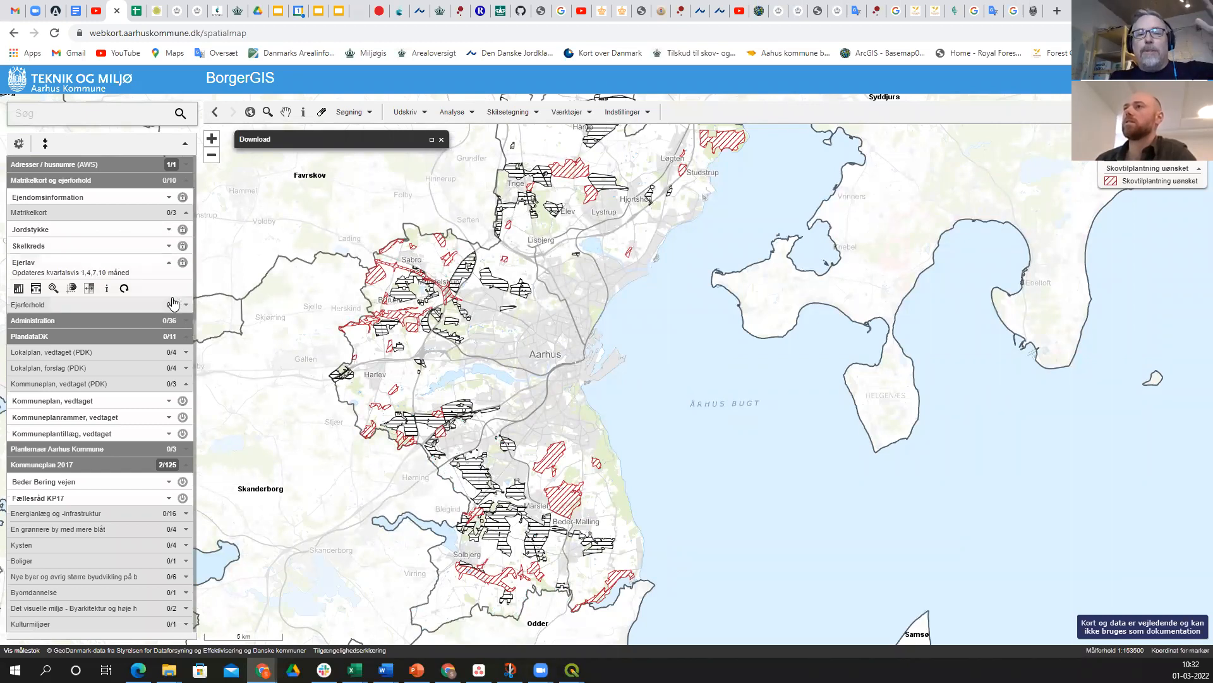
pyautogui.click(38, 291)
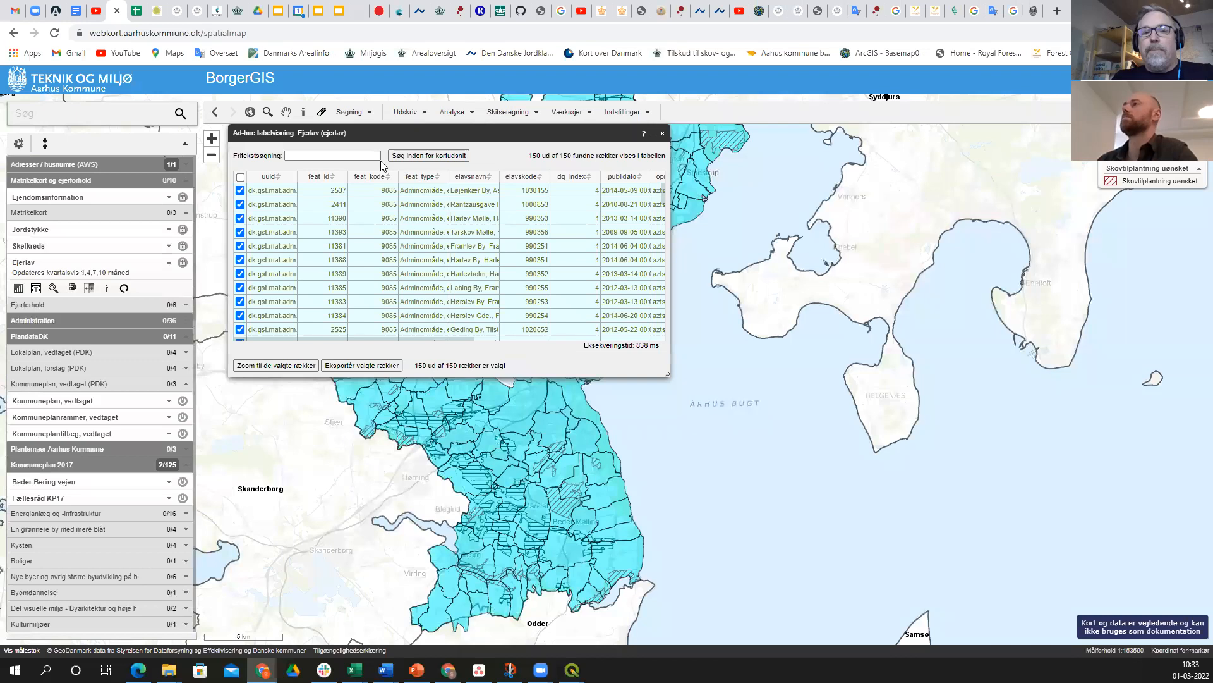
# - Export the selected Ejerlav rows as an ESRI Shapefile
pyautogui.click(353, 366)
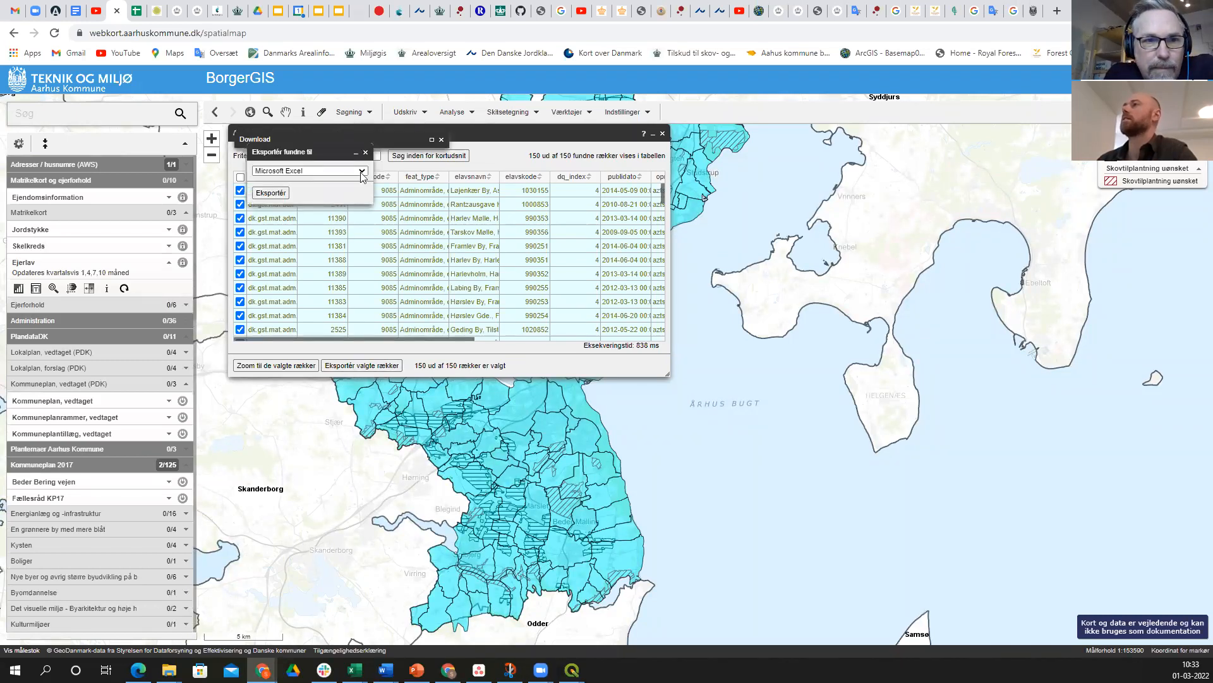
pyautogui.click(367, 172)
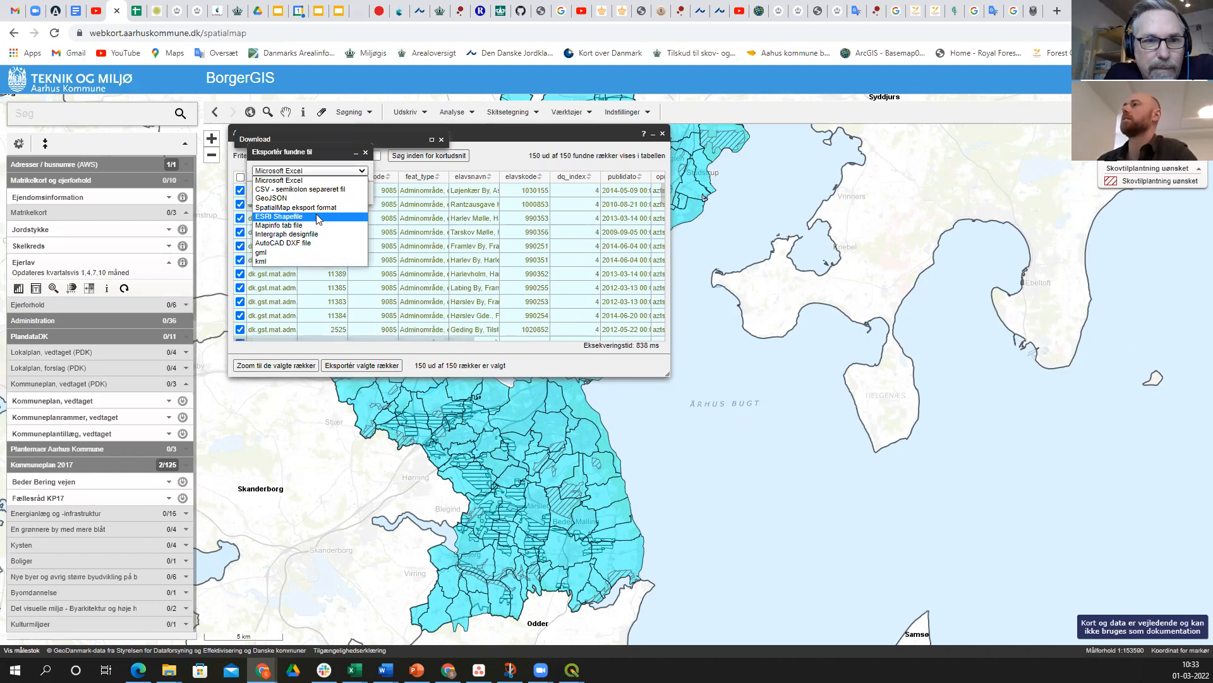
pyautogui.click(317, 218)
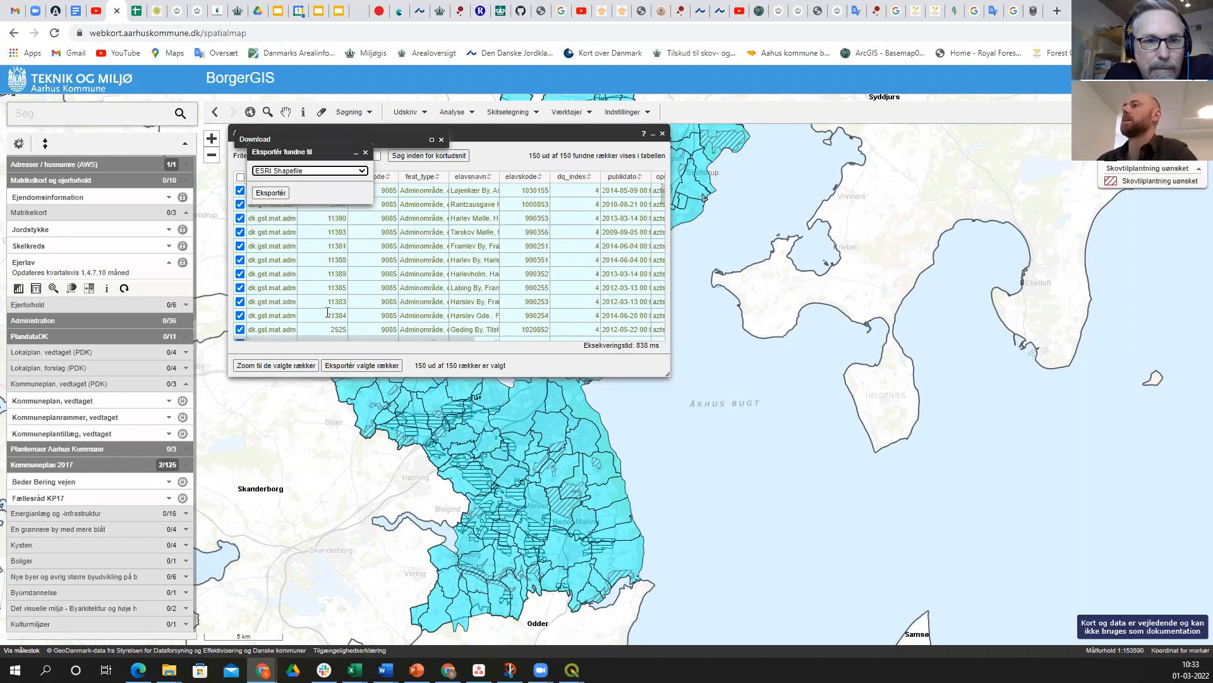
pyautogui.click(276, 193)
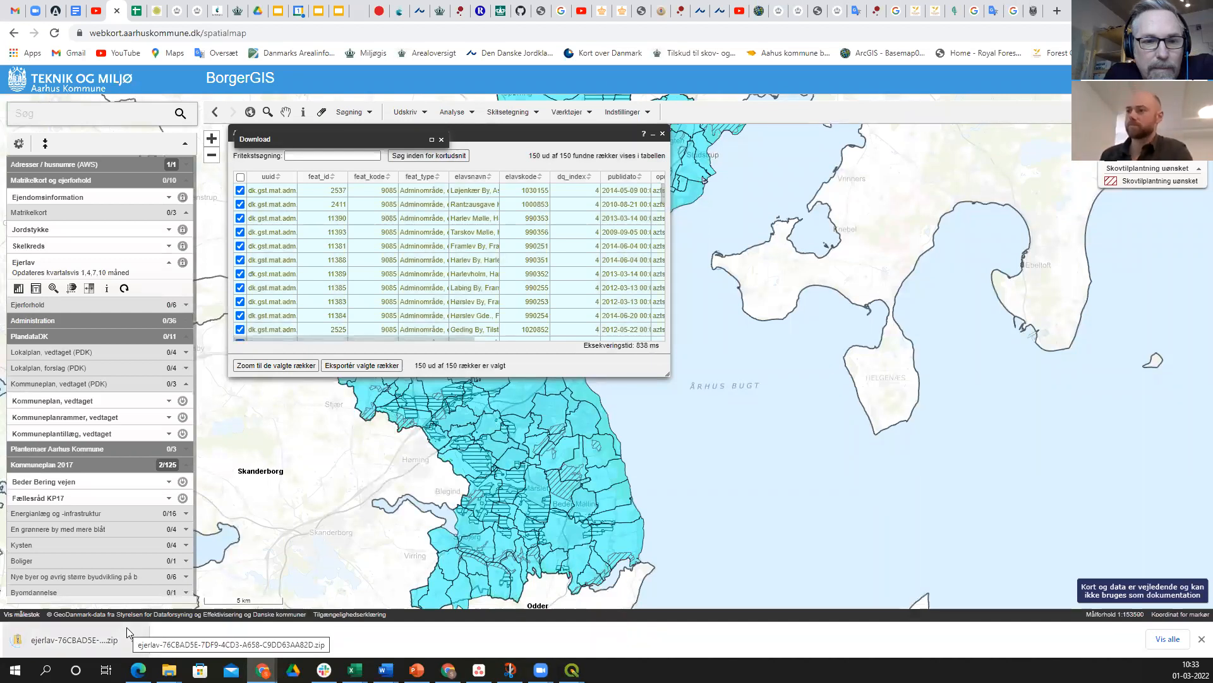
# - Extract the ejerlav folder from the downloaded zip into 2_DataSet and bring up the 2_DataSet folder
pyautogui.click(52, 639)
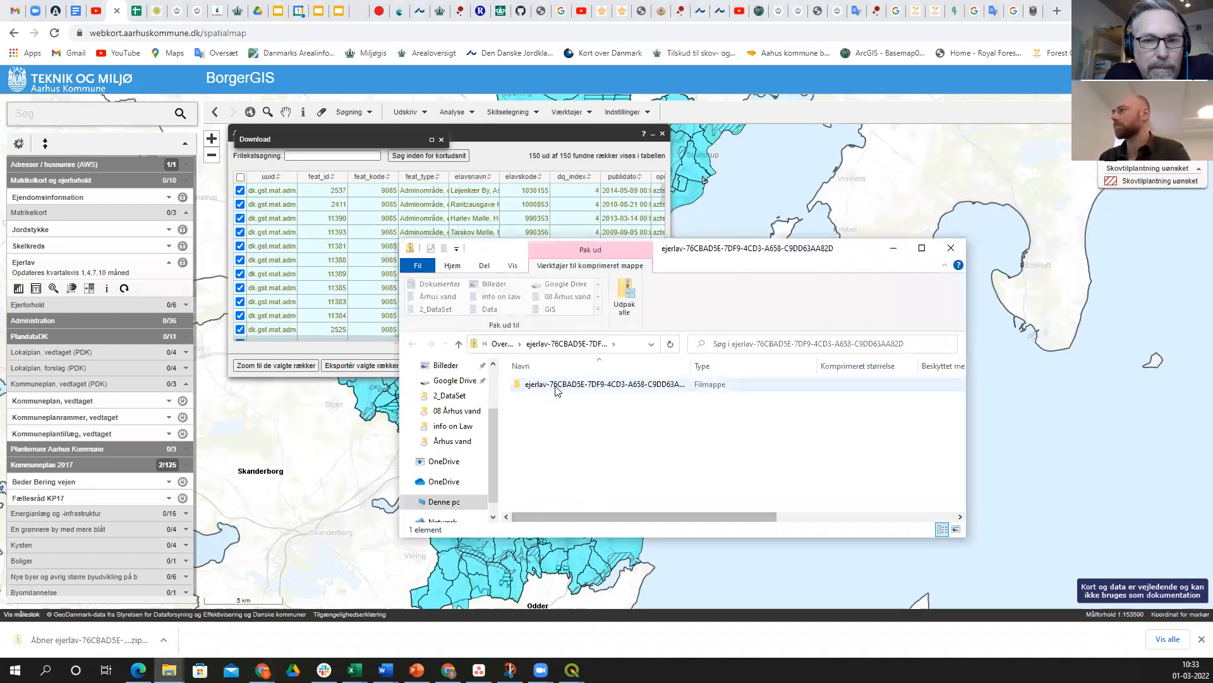
pyautogui.click(591, 384)
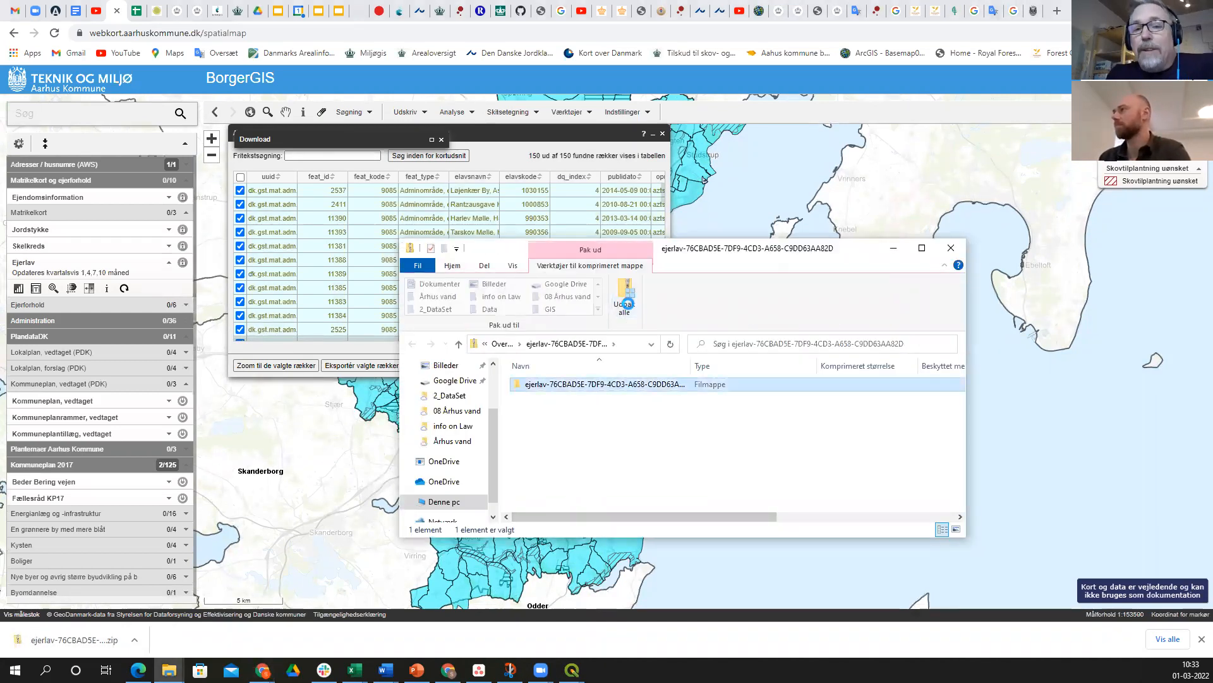
pyautogui.click(626, 297)
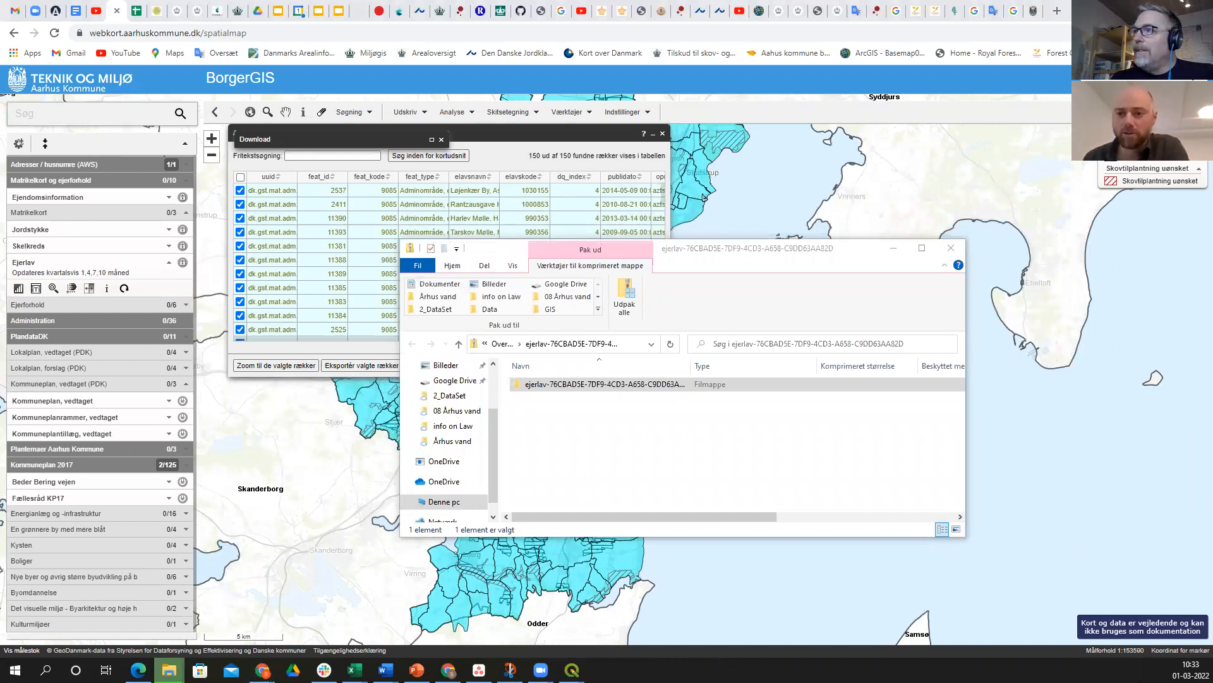
pyautogui.click(169, 670)
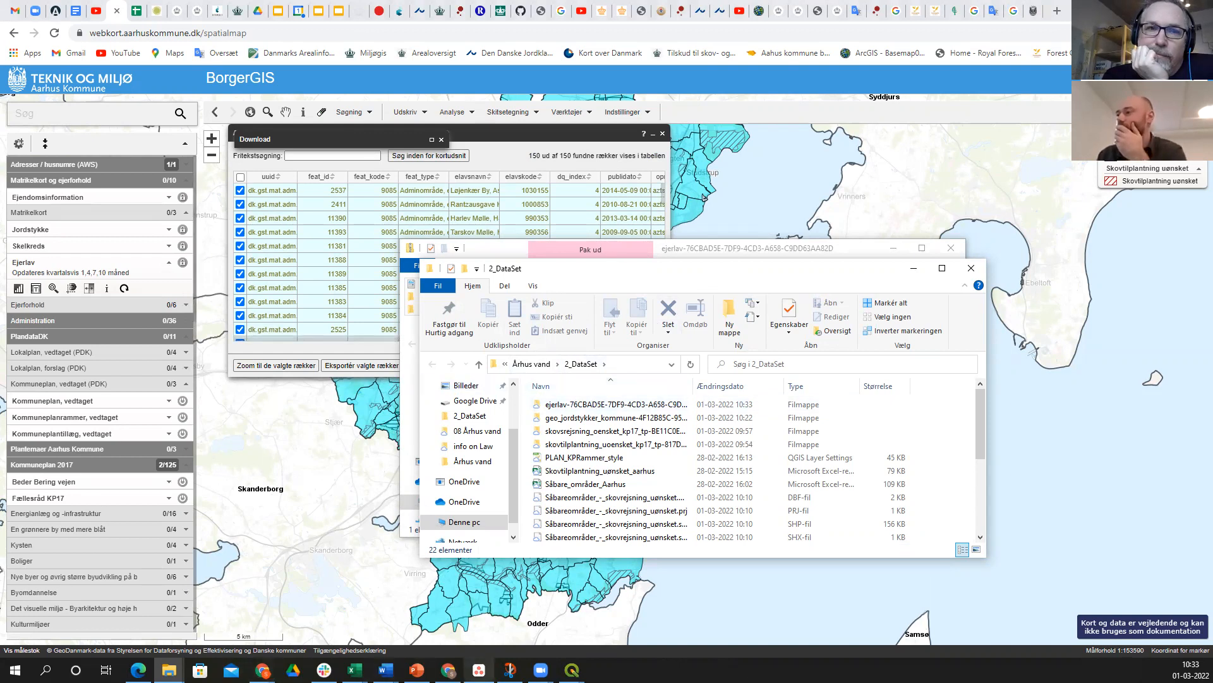
# - Switch to the Århus vand GIS2 project in QGIS, add dynlayer4710135391023618493.shp from the ejerlav folder and save the project
pyautogui.moveTo(572, 669)
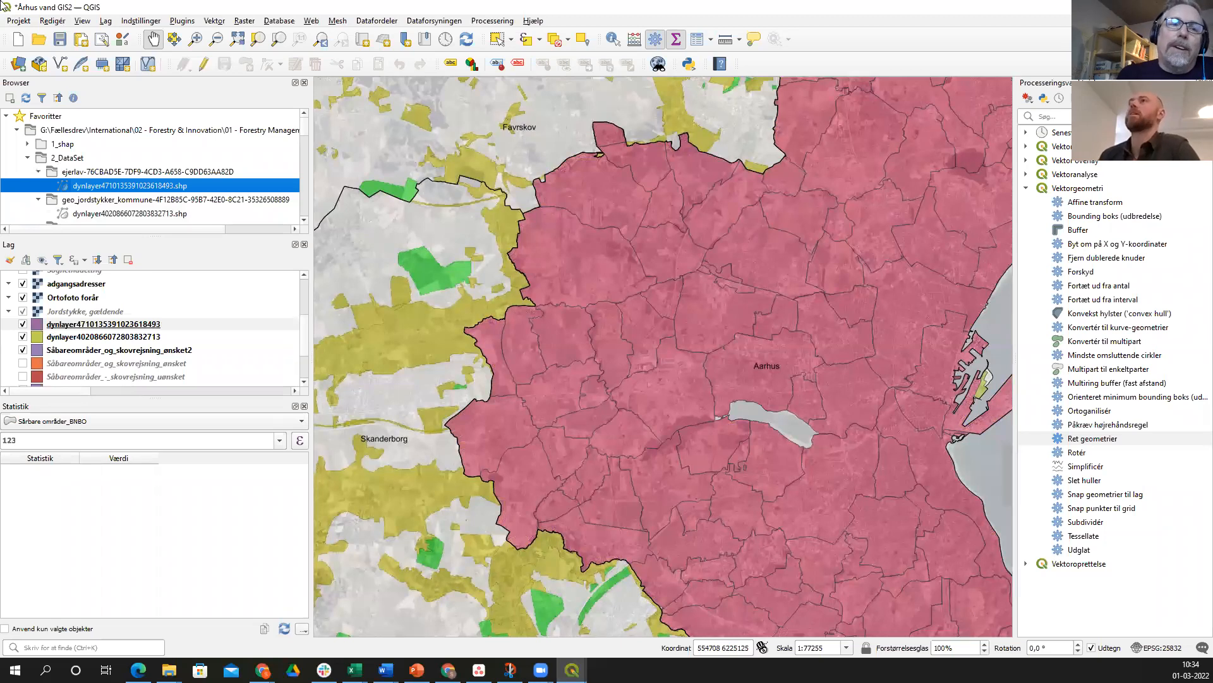
pyautogui.click(60, 41)
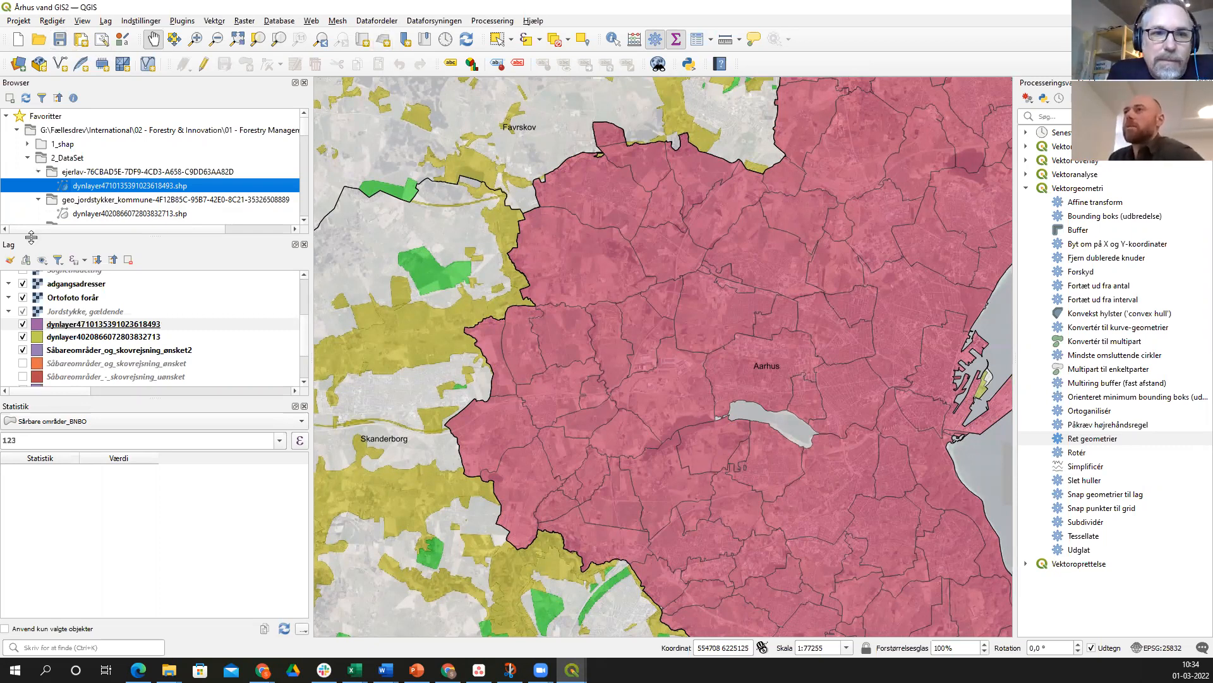
# - Hide the adgangsadresser layer and select the plandata WMS layer below Kommuneinddeling
pyautogui.click(23, 284)
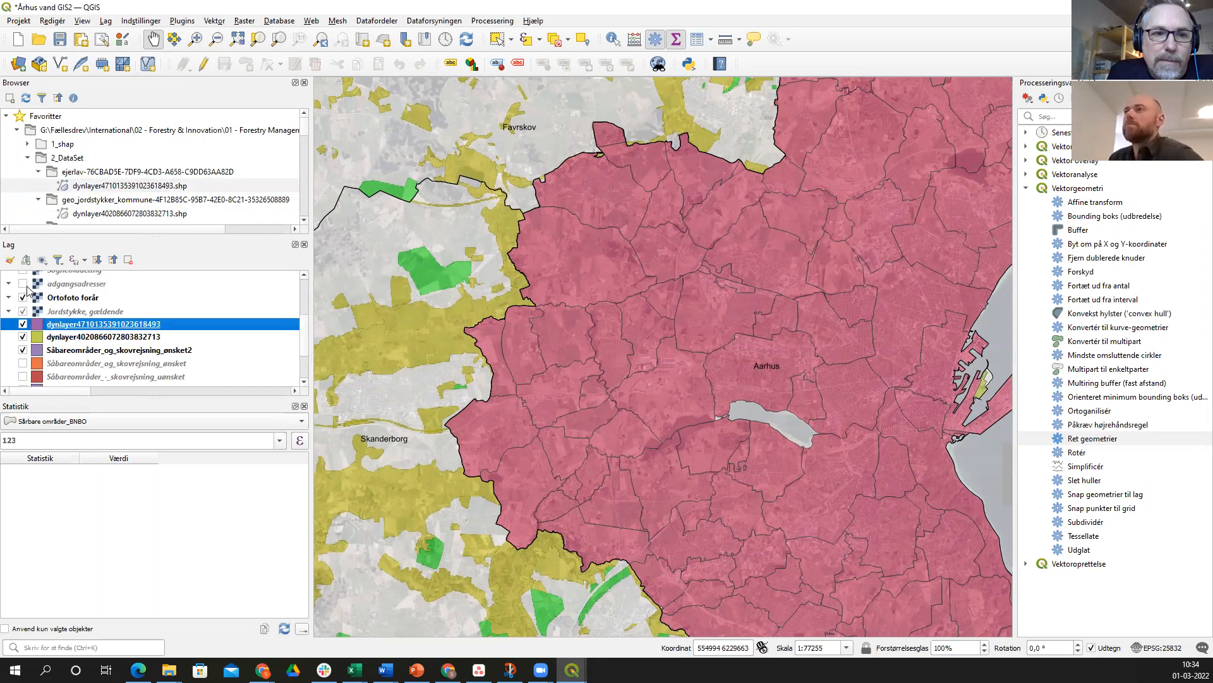
pyautogui.click(48, 289)
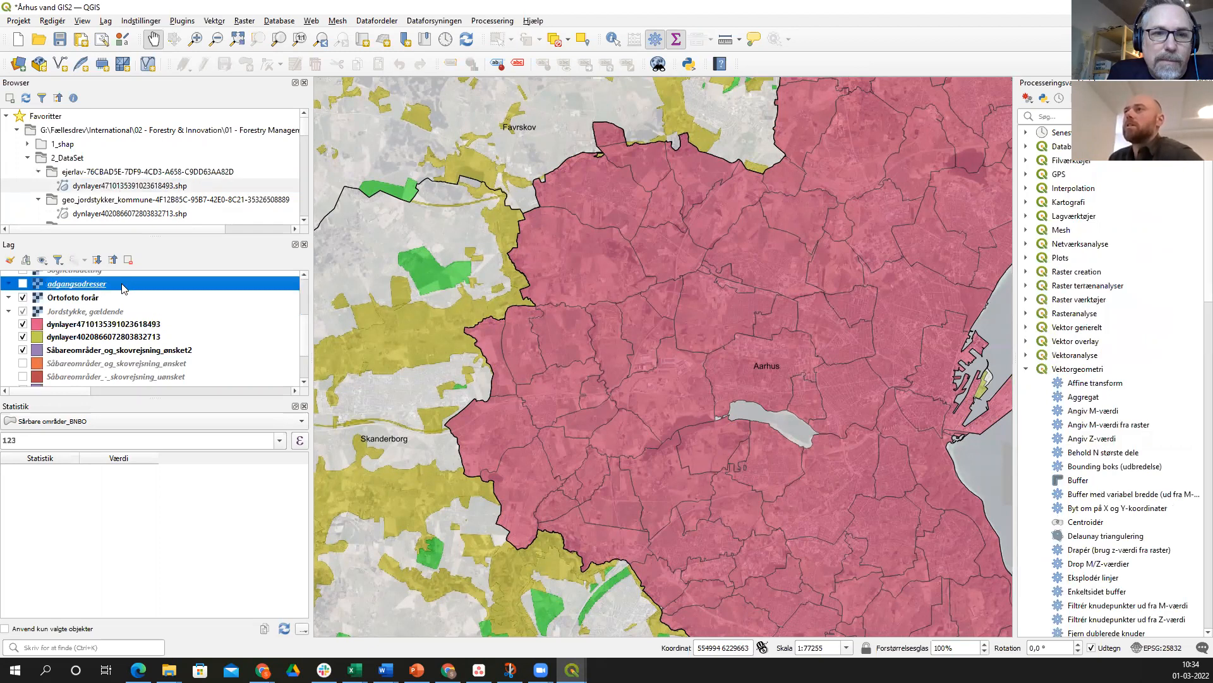
pyautogui.scroll(3, 129, 294)
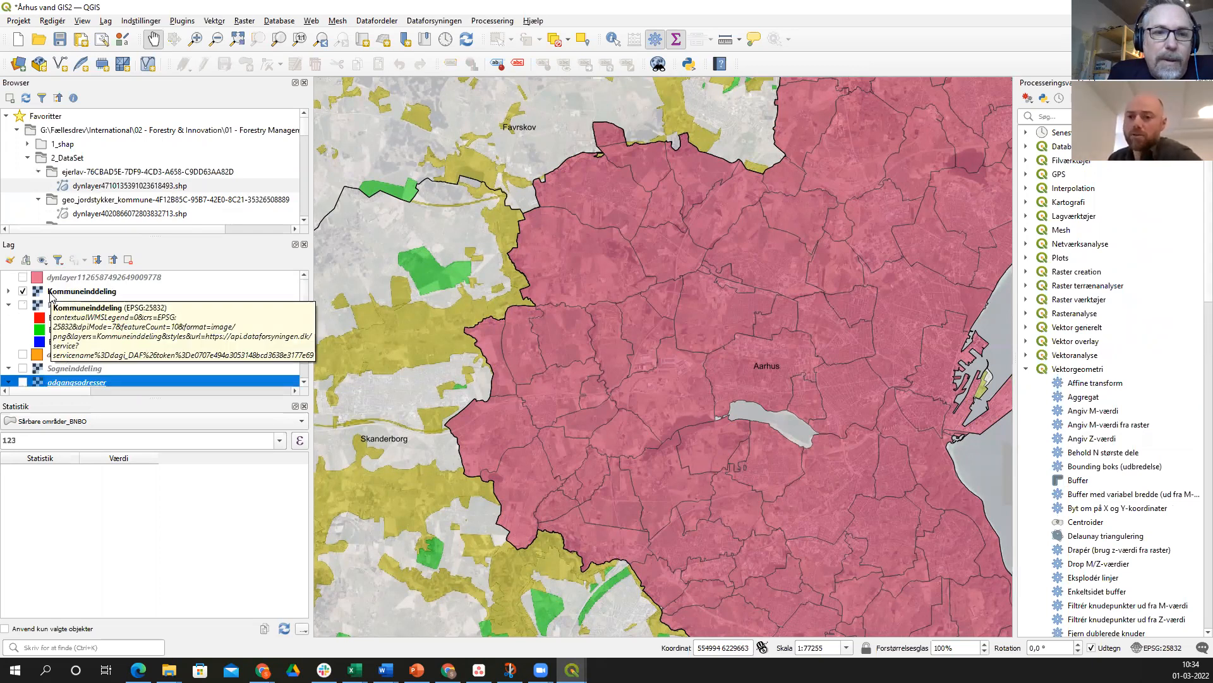
pyautogui.click(50, 293)
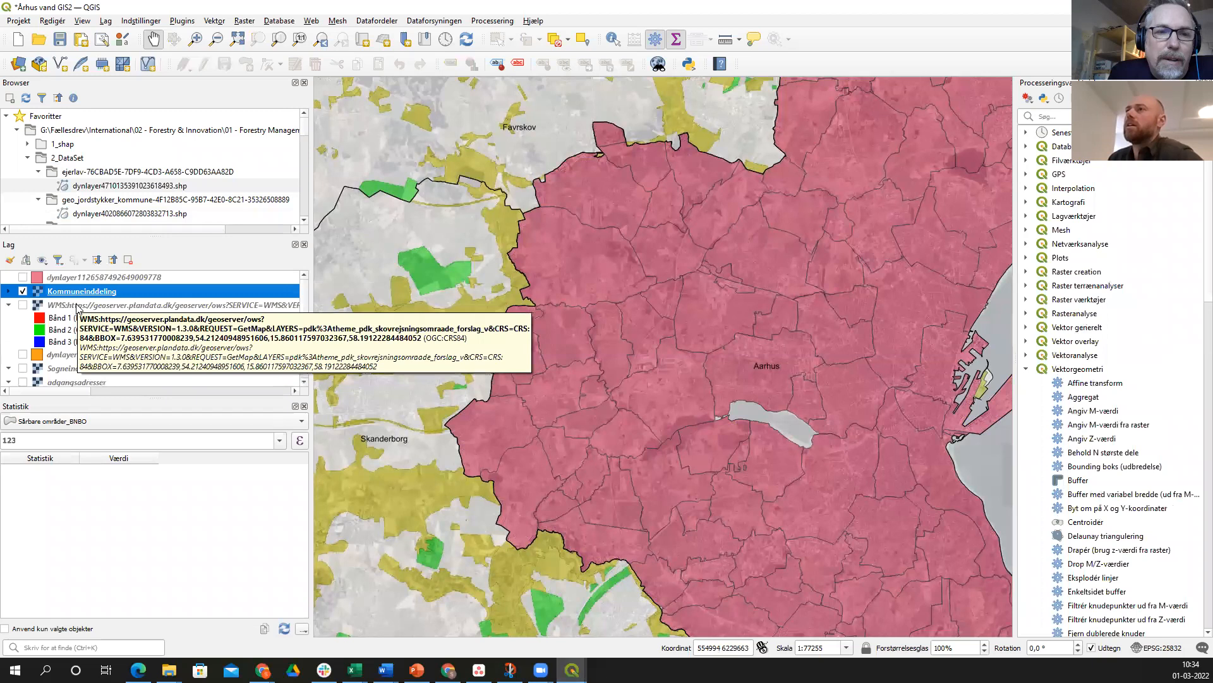
pyautogui.click(79, 307)
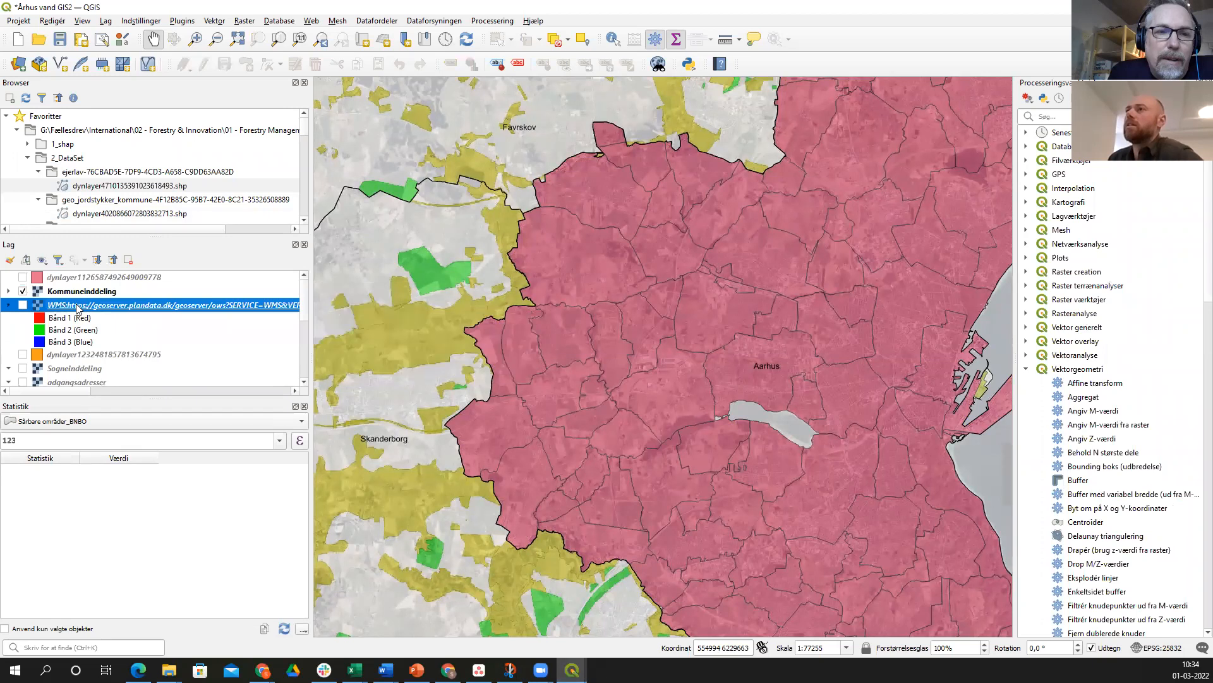
# - Hide the plandata WMS layer beneath Sårbare områder_BNBO, and switch the Ortofoto forår layer off and back on
pyautogui.scroll(-2, 40, 307)
pyautogui.click(23, 320)
pyautogui.click(22, 320)
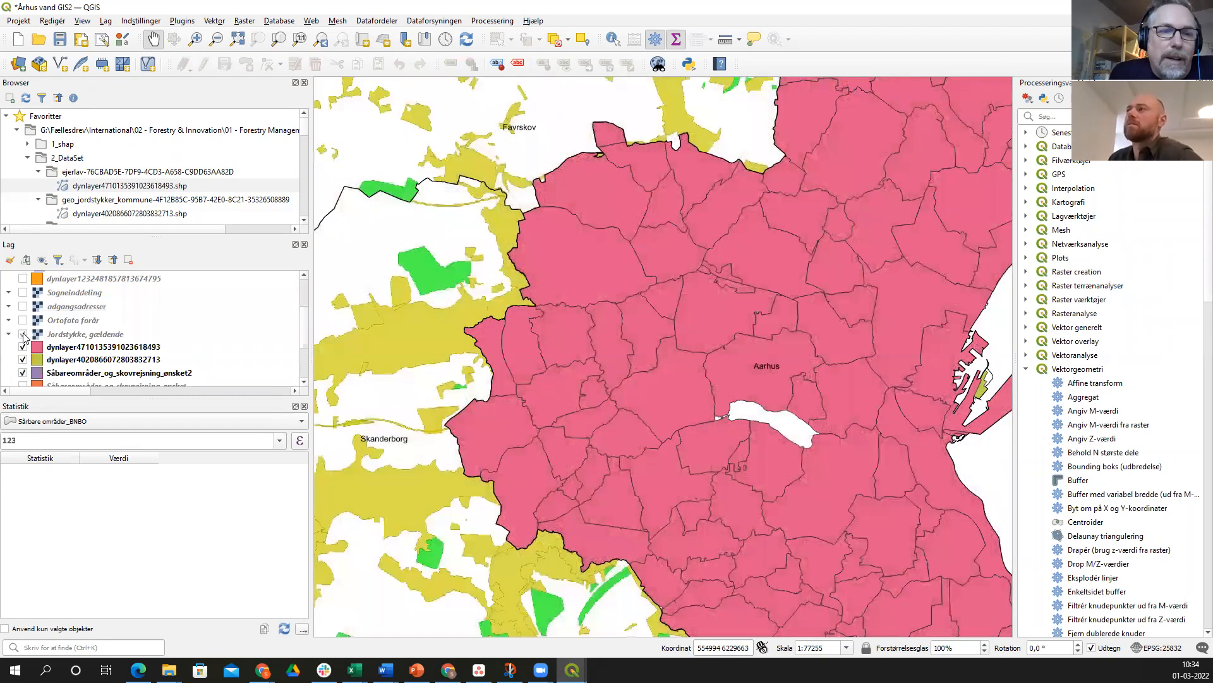
pyautogui.scroll(-2, 25, 328)
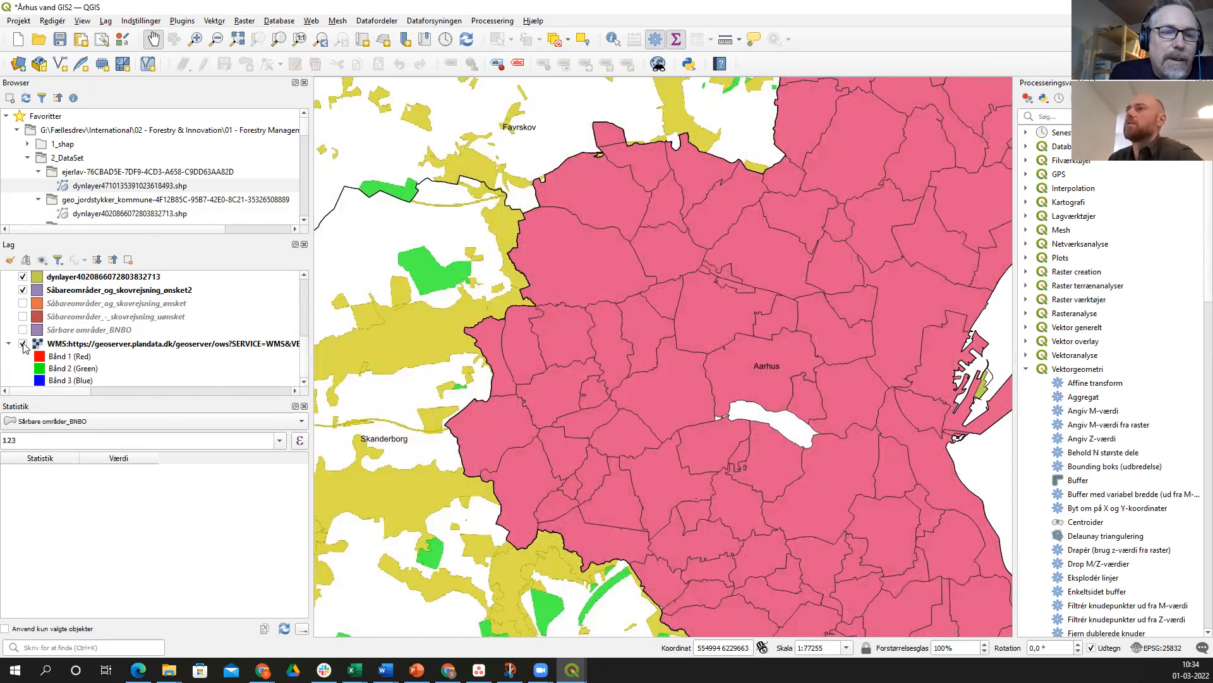
pyautogui.click(23, 343)
pyautogui.scroll(-2, 104, 350)
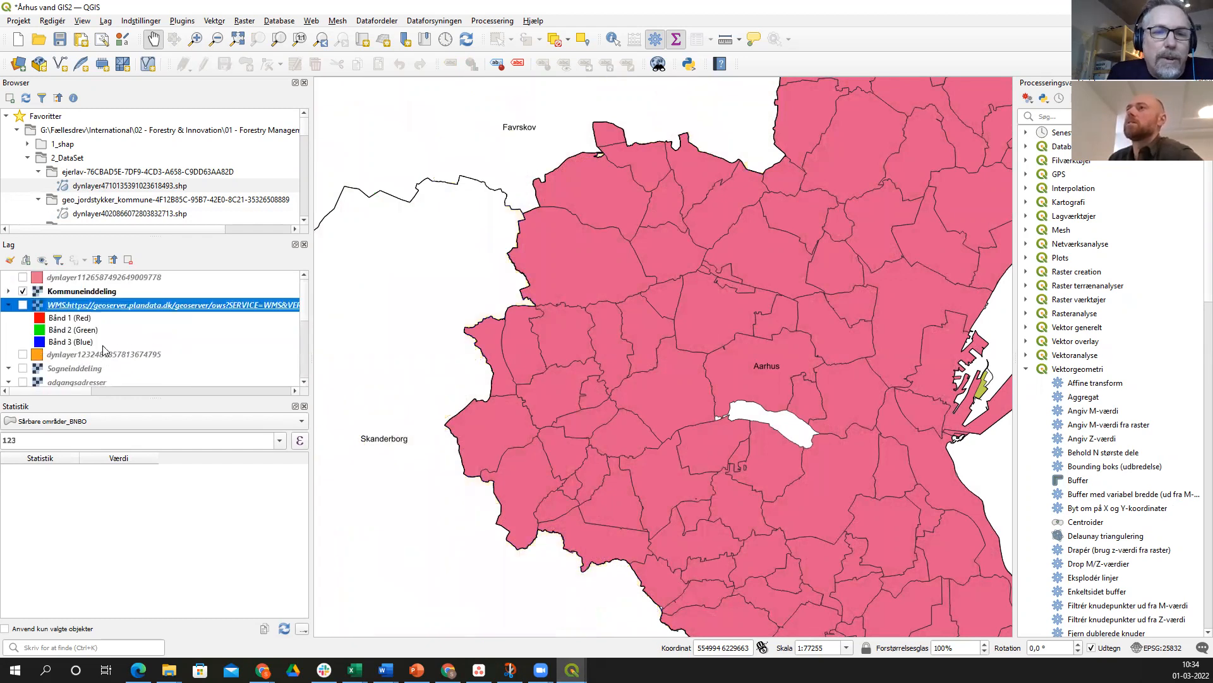
pyautogui.scroll(-1, 30, 294)
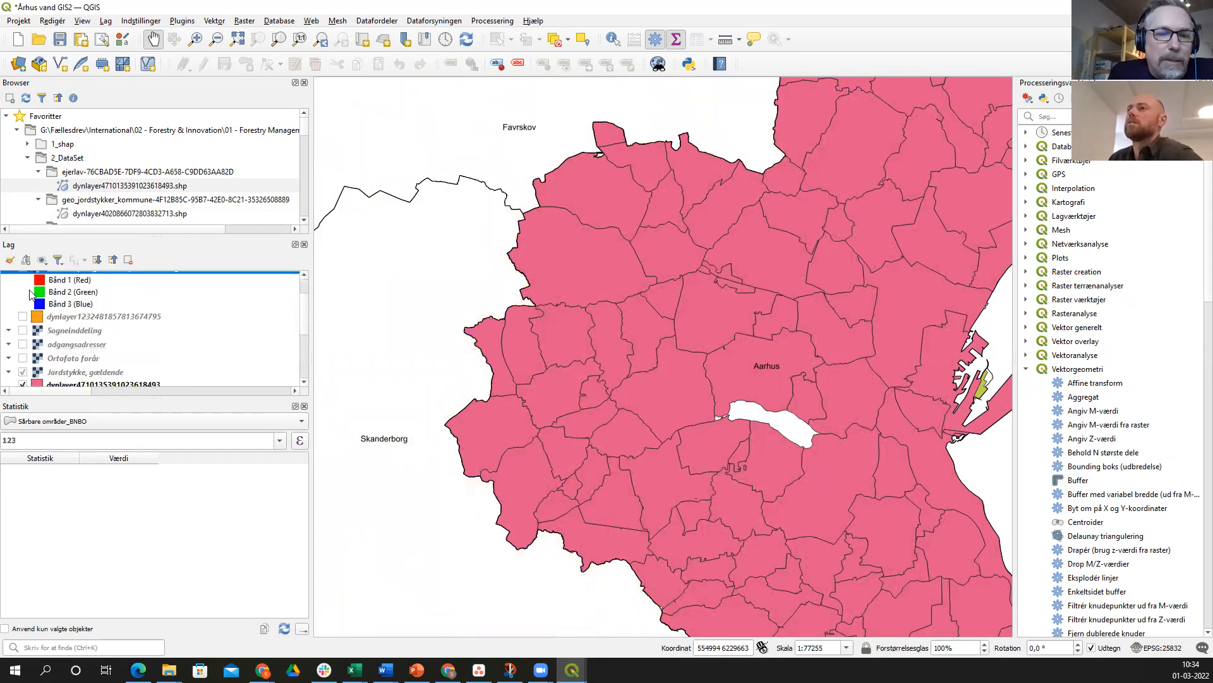
pyautogui.click(23, 358)
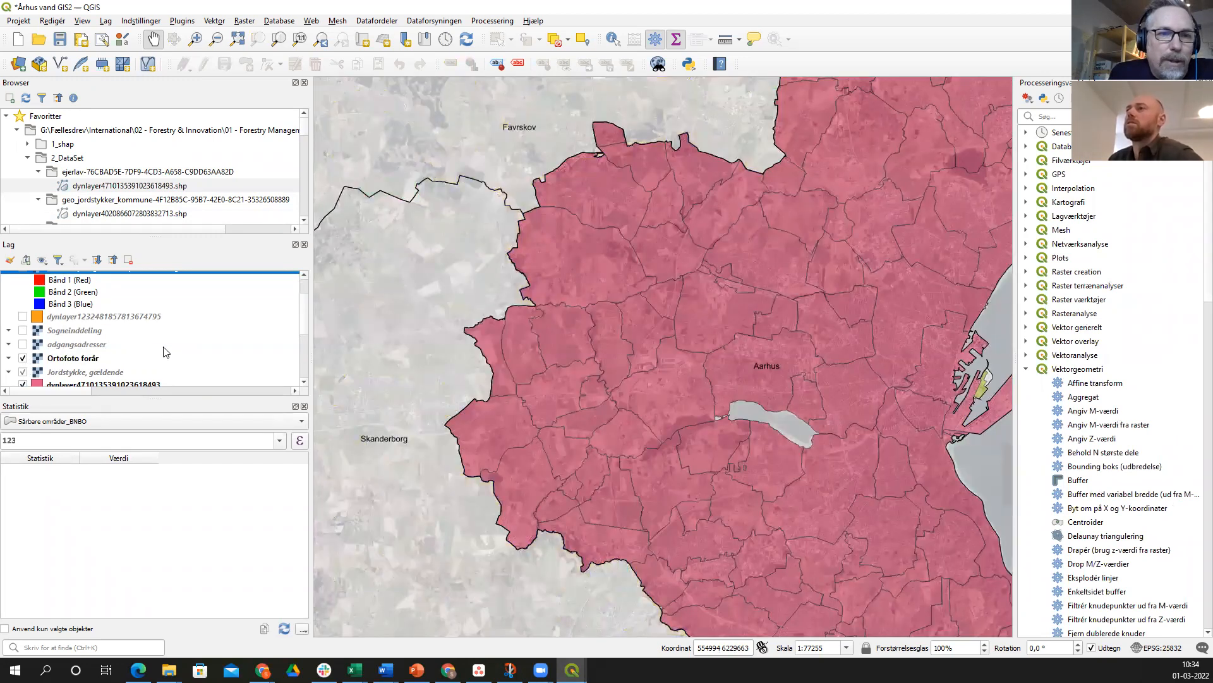
# - Narrow the docked panels and stack the Lag and Browser panels as tabs in one dock
pyautogui.moveTo(220, 332); pyautogui.dragTo(130, 326)
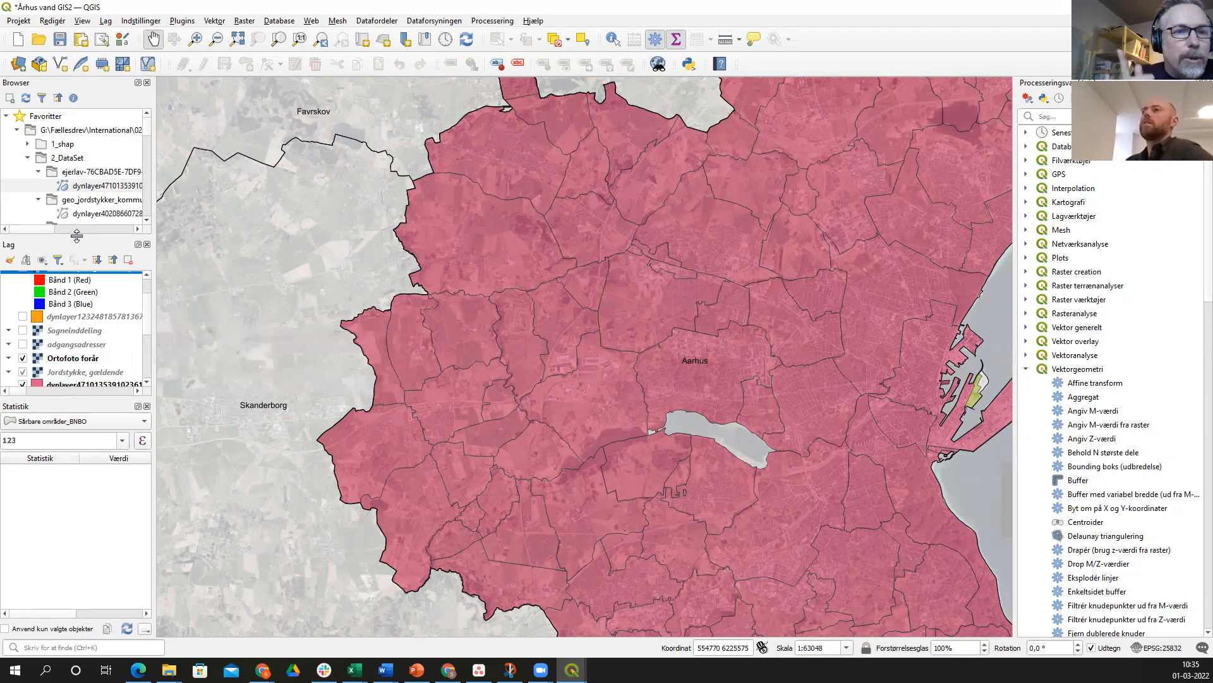
pyautogui.moveTo(77, 244); pyautogui.dragTo(111, 125)
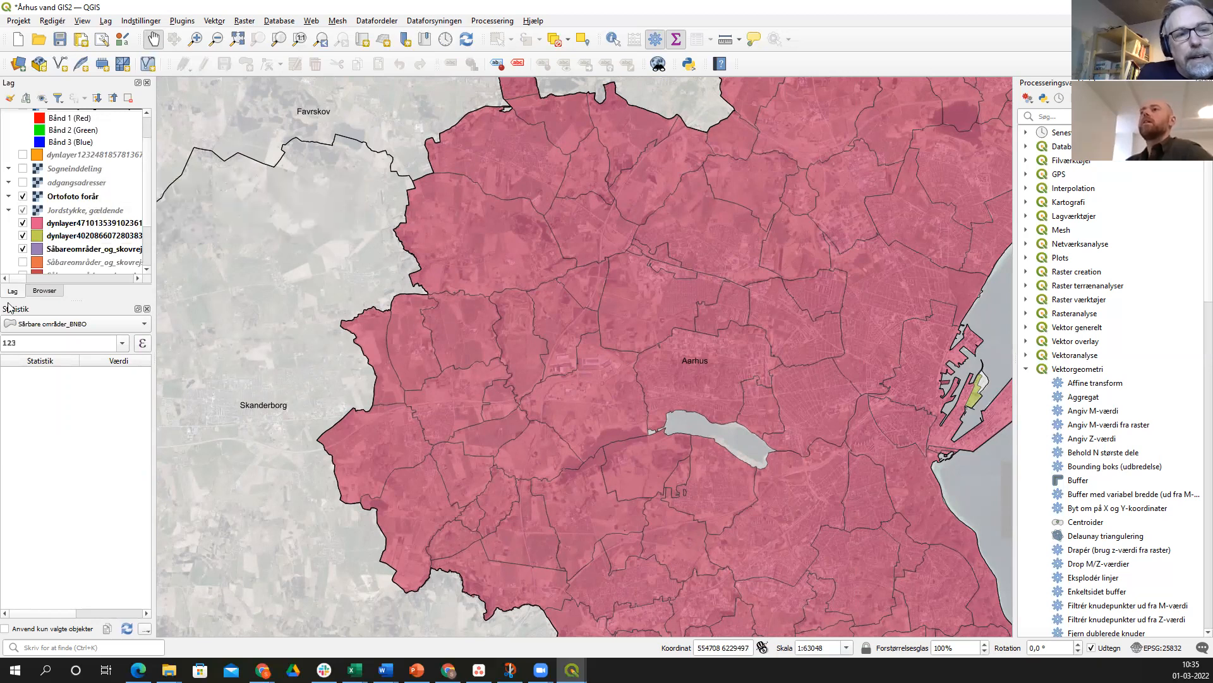
pyautogui.click(40, 295)
pyautogui.click(12, 295)
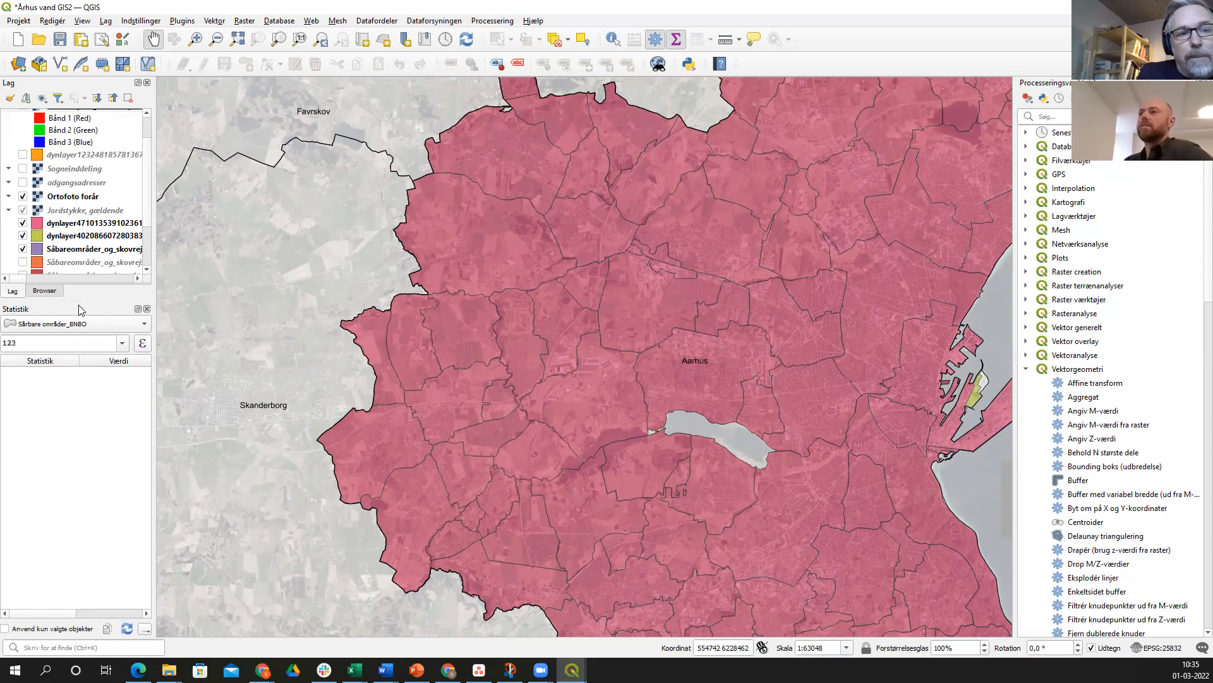
# - Stack the Statistik panel as another tab in the same dock as Lag and Browser
pyautogui.moveTo(81, 308); pyautogui.dragTo(100, 153)
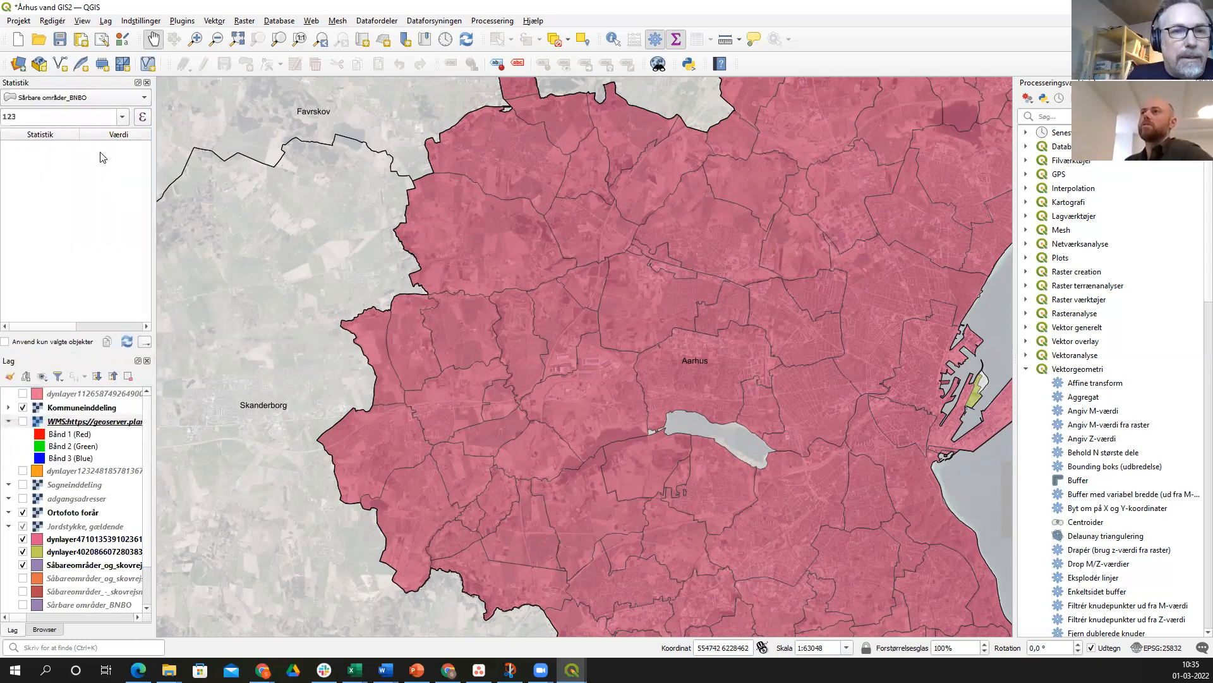
pyautogui.doubleClick(101, 83)
pyautogui.moveTo(326, 164); pyautogui.dragTo(128, 280)
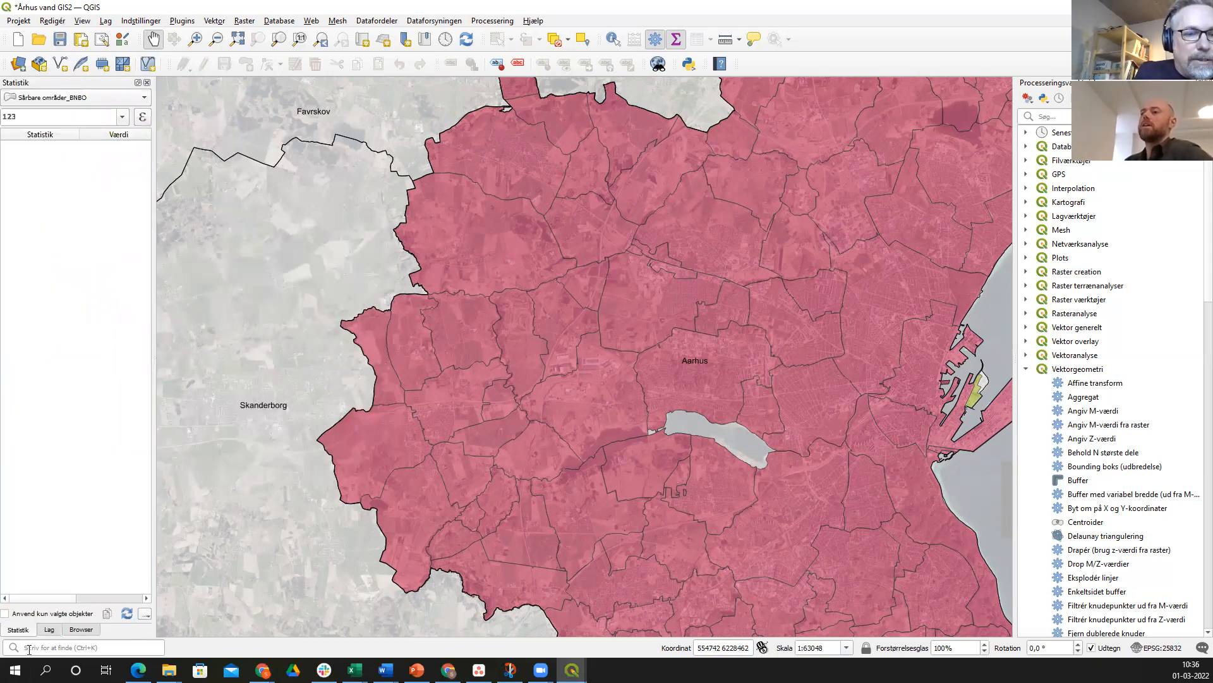
# - Bring the Lag panel to the front of the tabbed dock and widen it to fit the dynlayer names
pyautogui.click(45, 631)
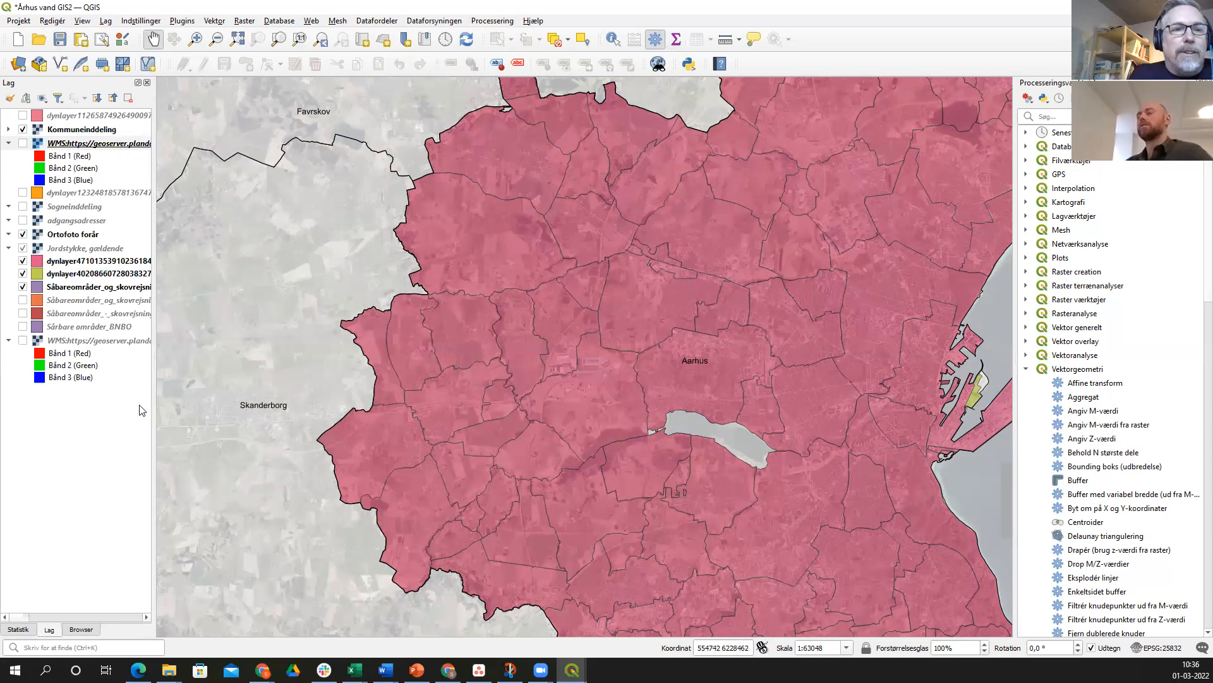
pyautogui.moveTo(153, 409)
pyautogui.mouseDown()
pyautogui.moveTo(306, 412)
pyautogui.moveTo(157, 412)
pyautogui.mouseUp()
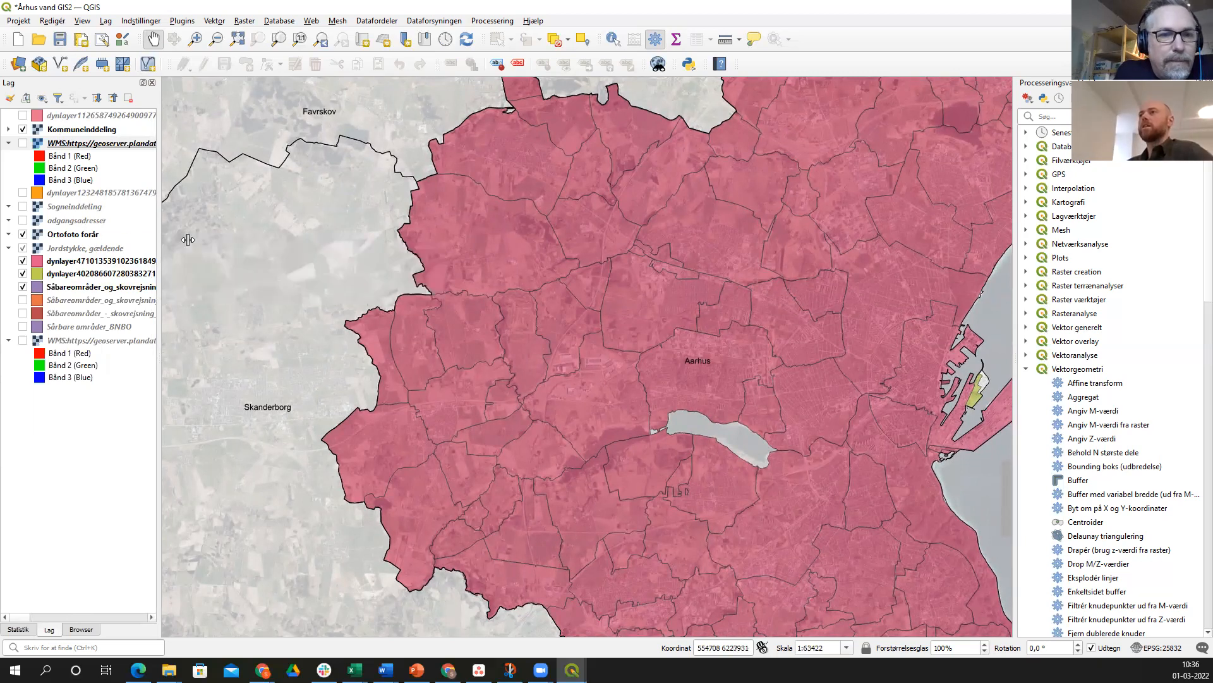
pyautogui.moveTo(188, 239); pyautogui.dragTo(259, 249)
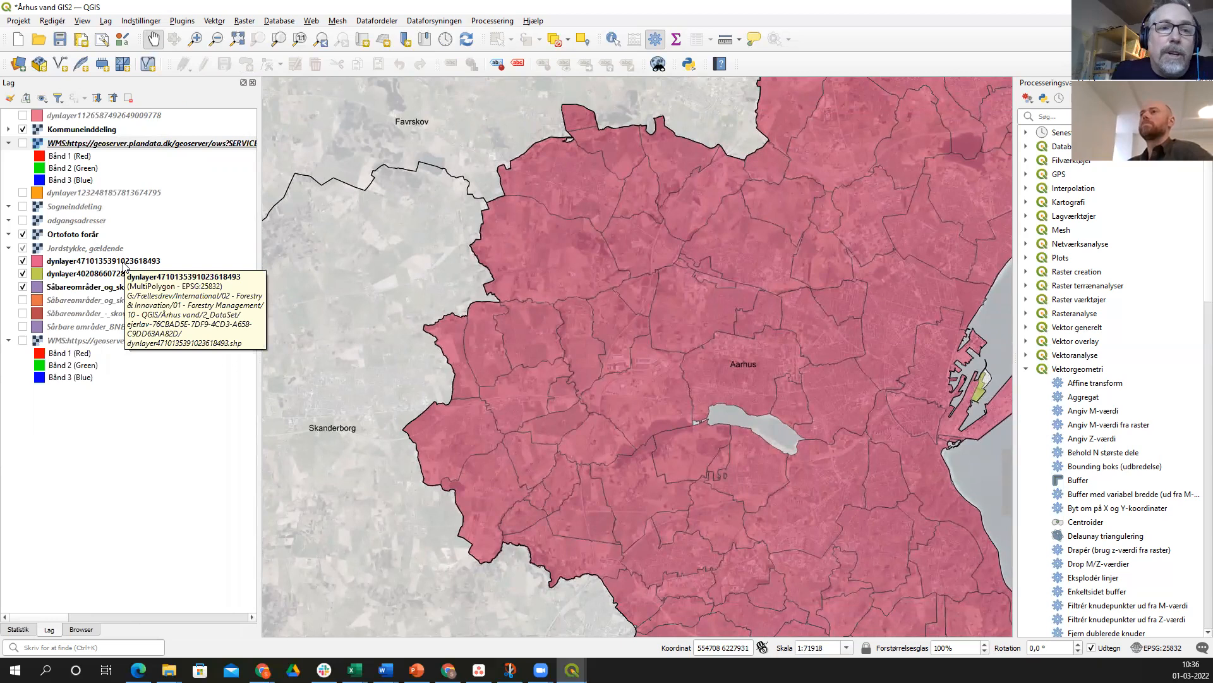
pyautogui.moveTo(125, 265); pyautogui.dragTo(129, 312)
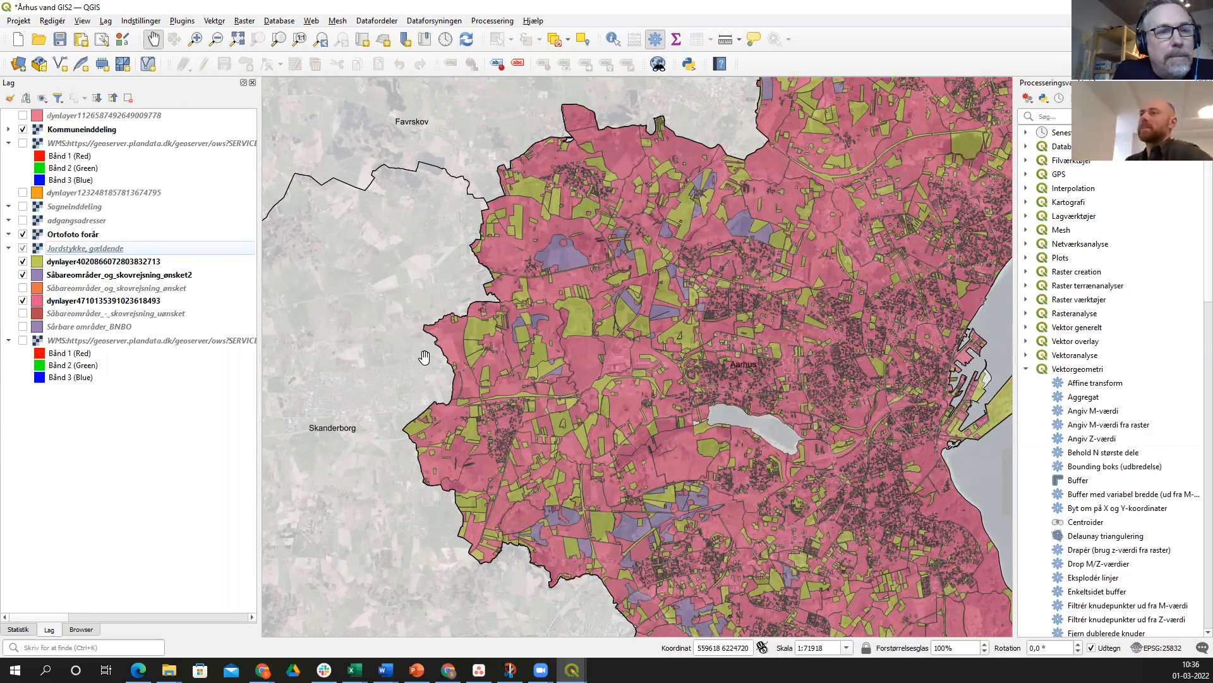
pyautogui.rightClick(79, 300)
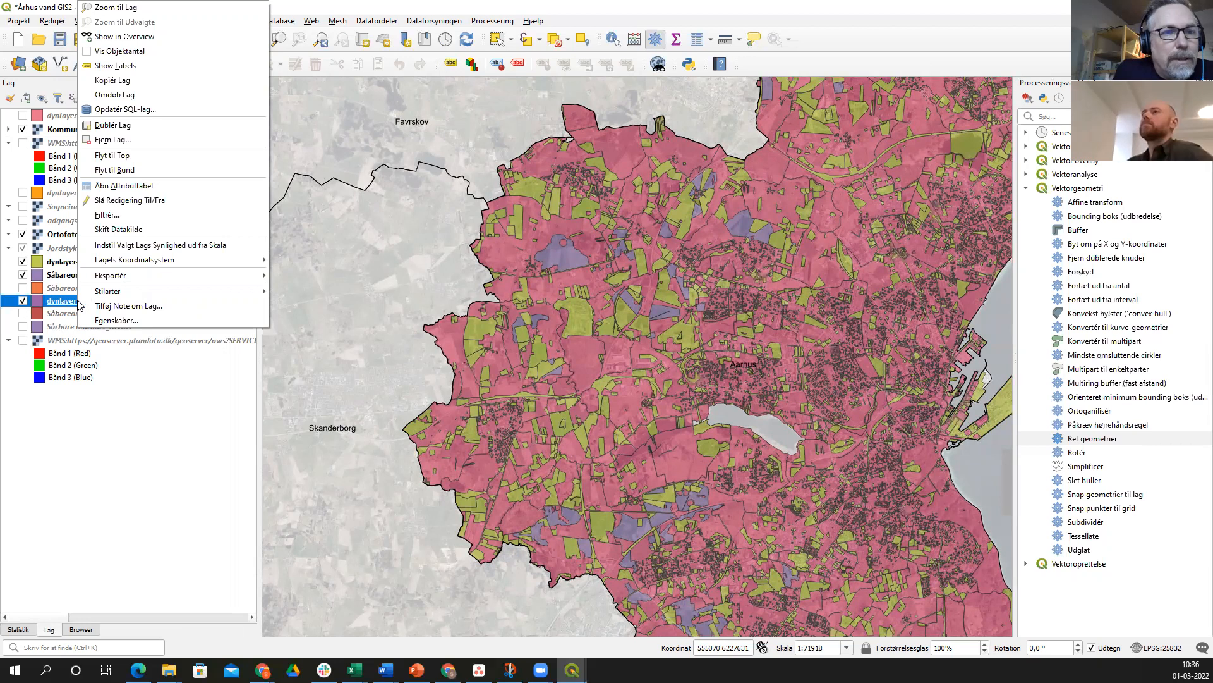
pyautogui.click(147, 95)
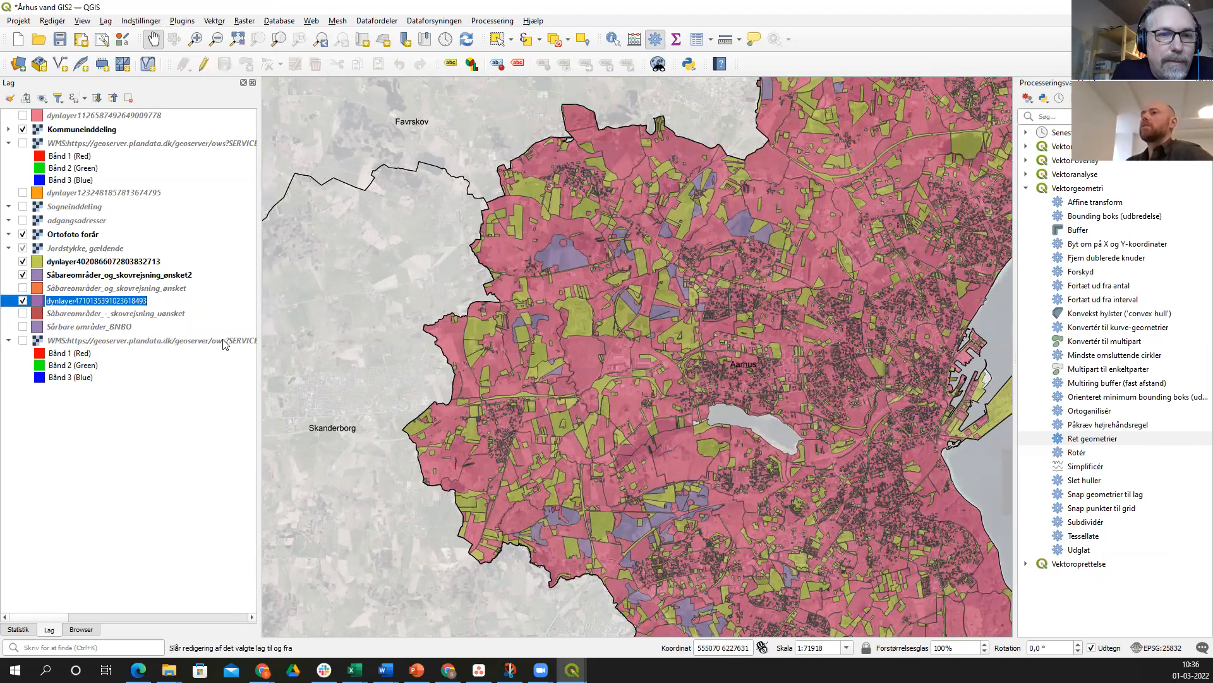
pyautogui.write('E')
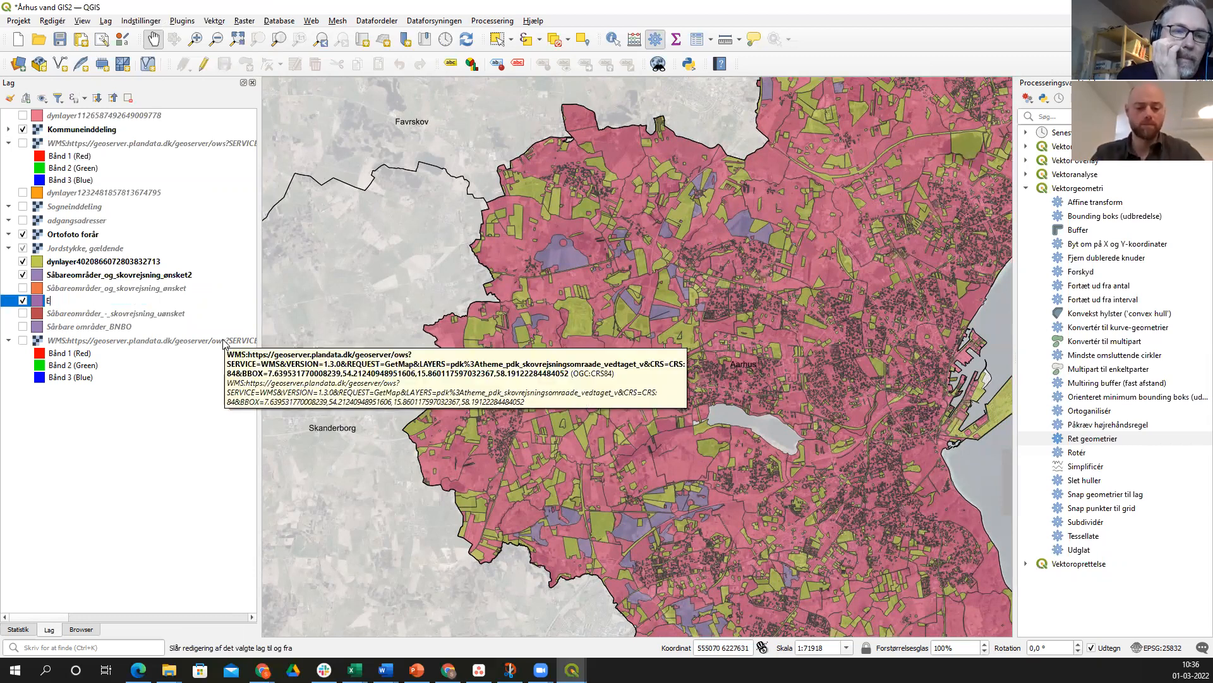
pyautogui.write('jerlav')
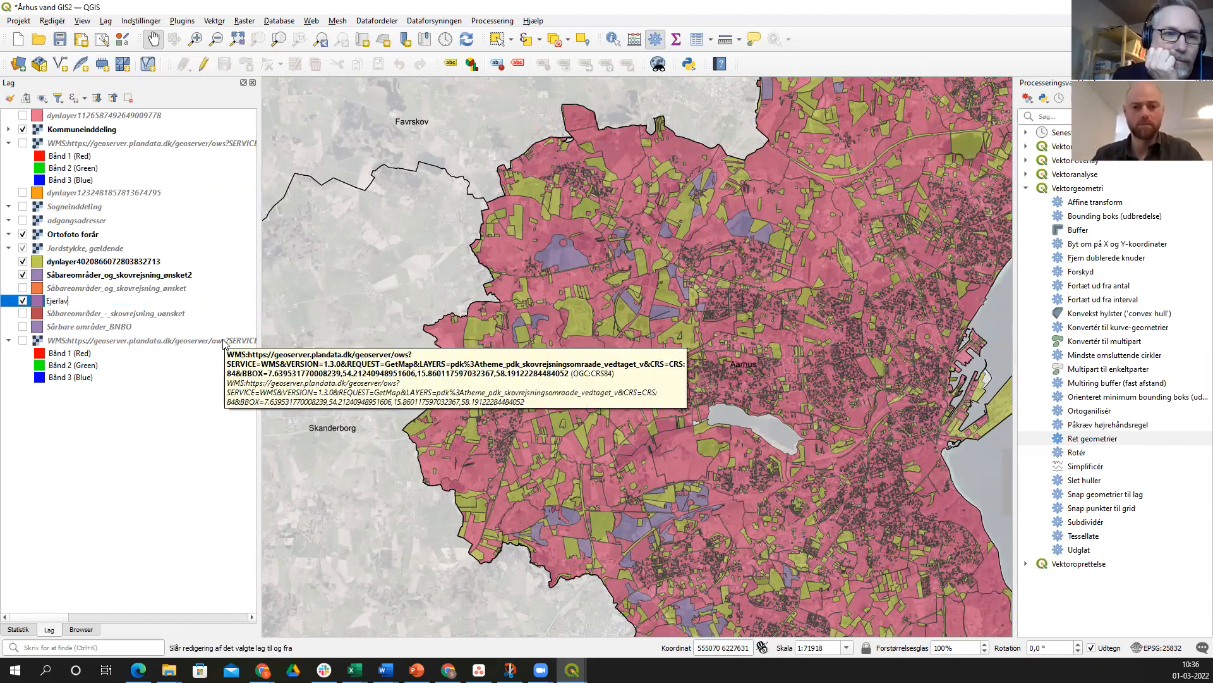
pyautogui.click(174, 390)
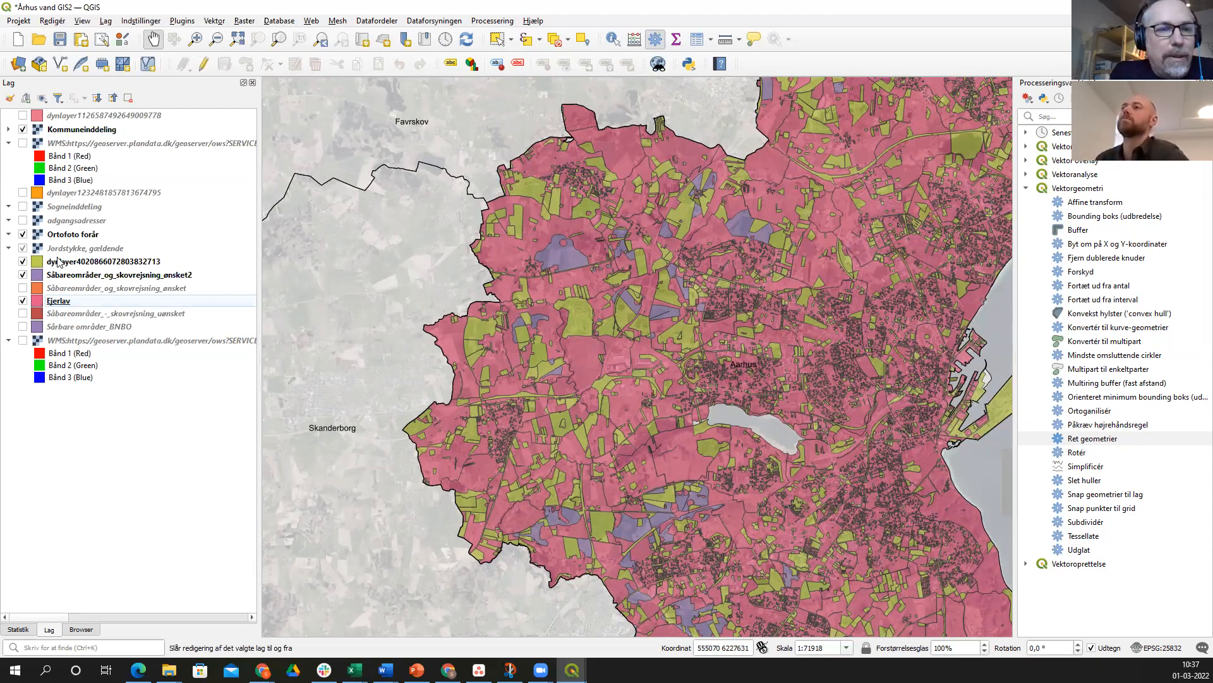
pyautogui.click(60, 261)
pyautogui.moveTo(63, 140); pyautogui.dragTo(66, 125)
pyautogui.moveTo(63, 276); pyautogui.dragTo(69, 135)
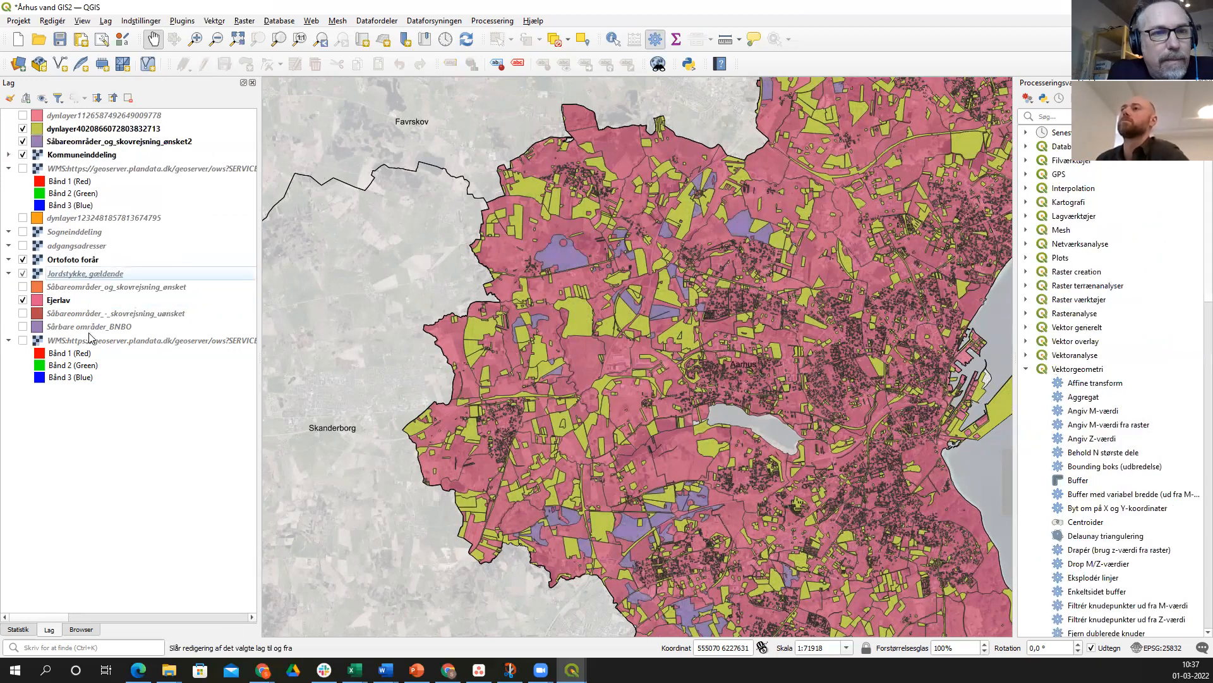
pyautogui.moveTo(63, 299); pyautogui.dragTo(64, 166)
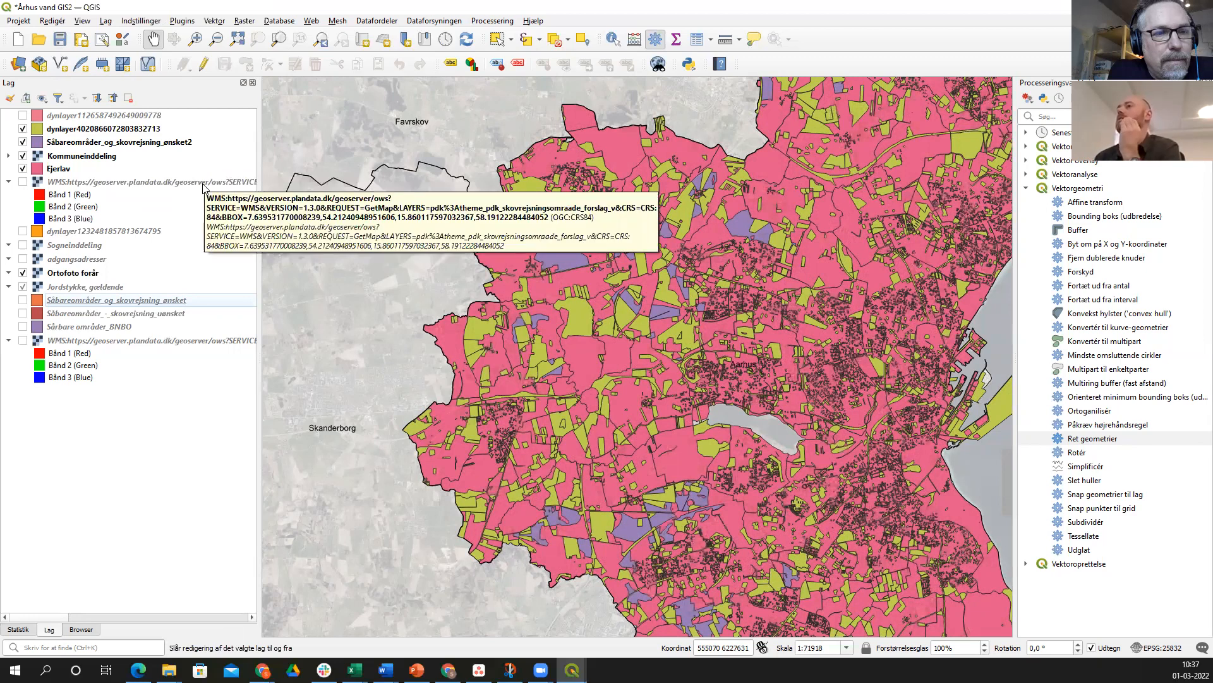
pyautogui.click(23, 143)
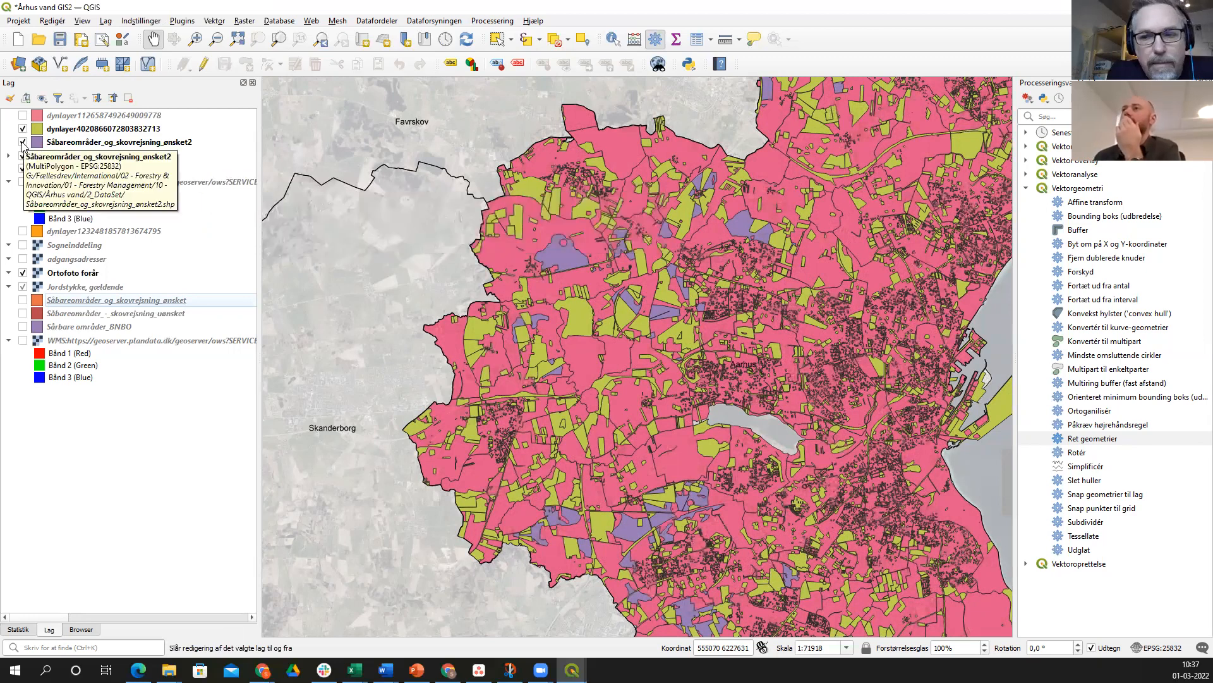
pyautogui.click(23, 143)
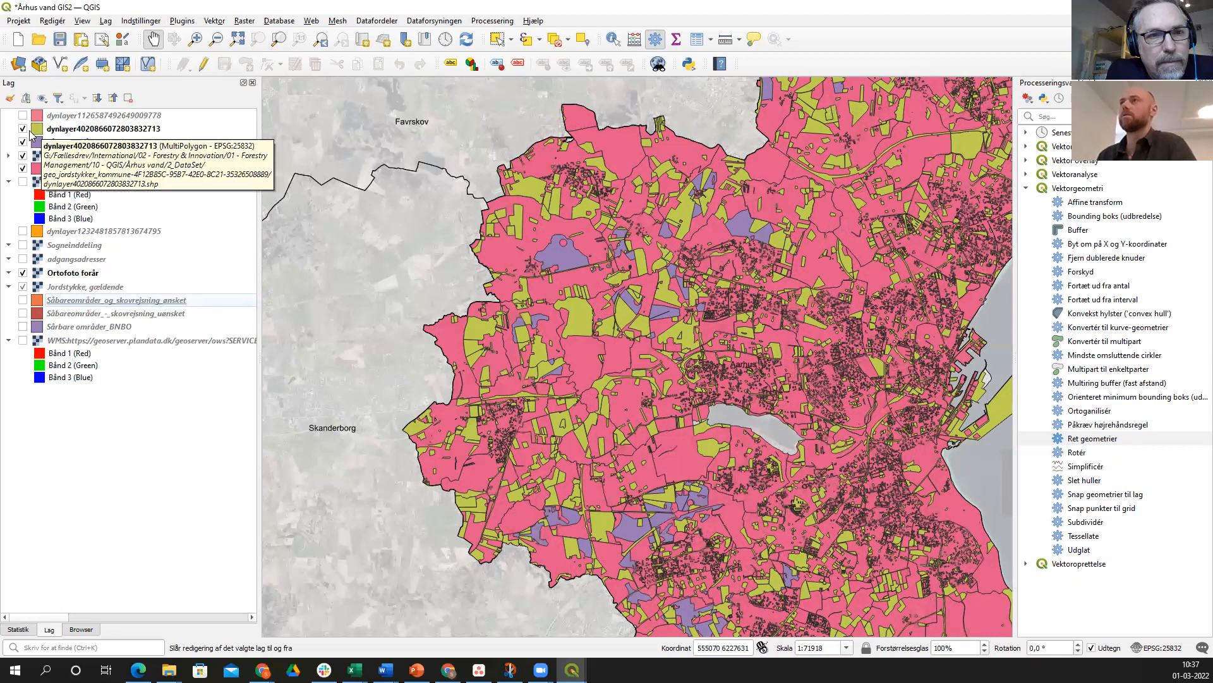
pyautogui.click(23, 129)
pyautogui.click(23, 130)
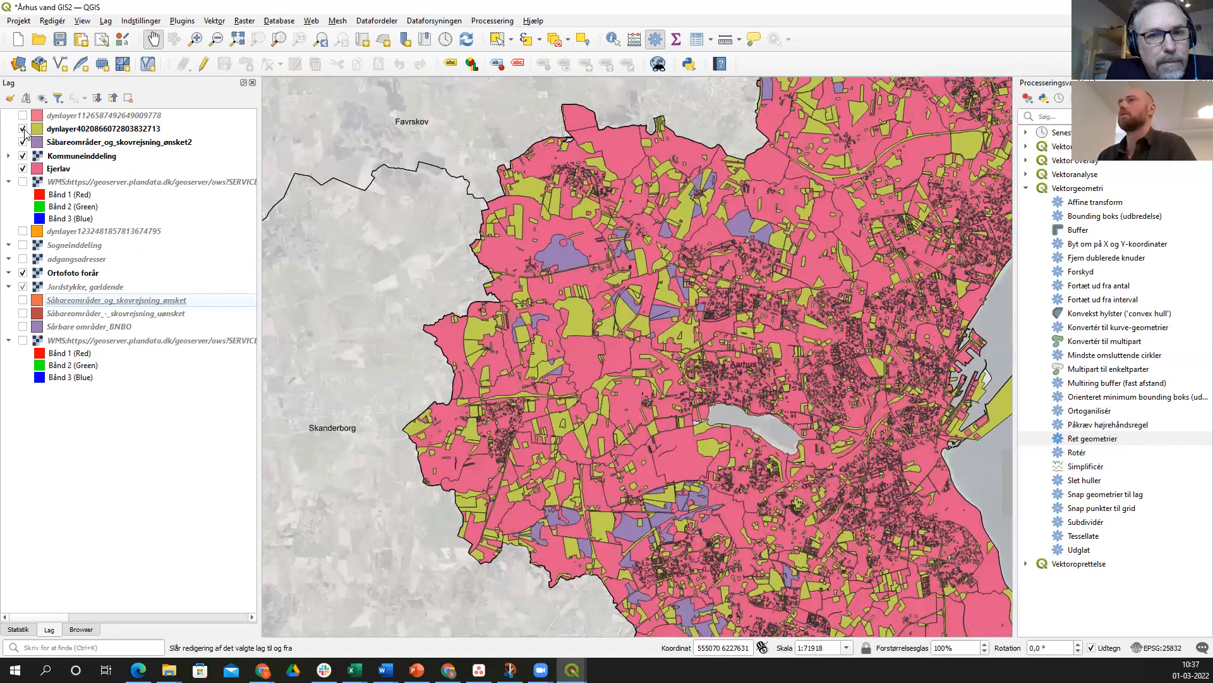
pyautogui.click(23, 169)
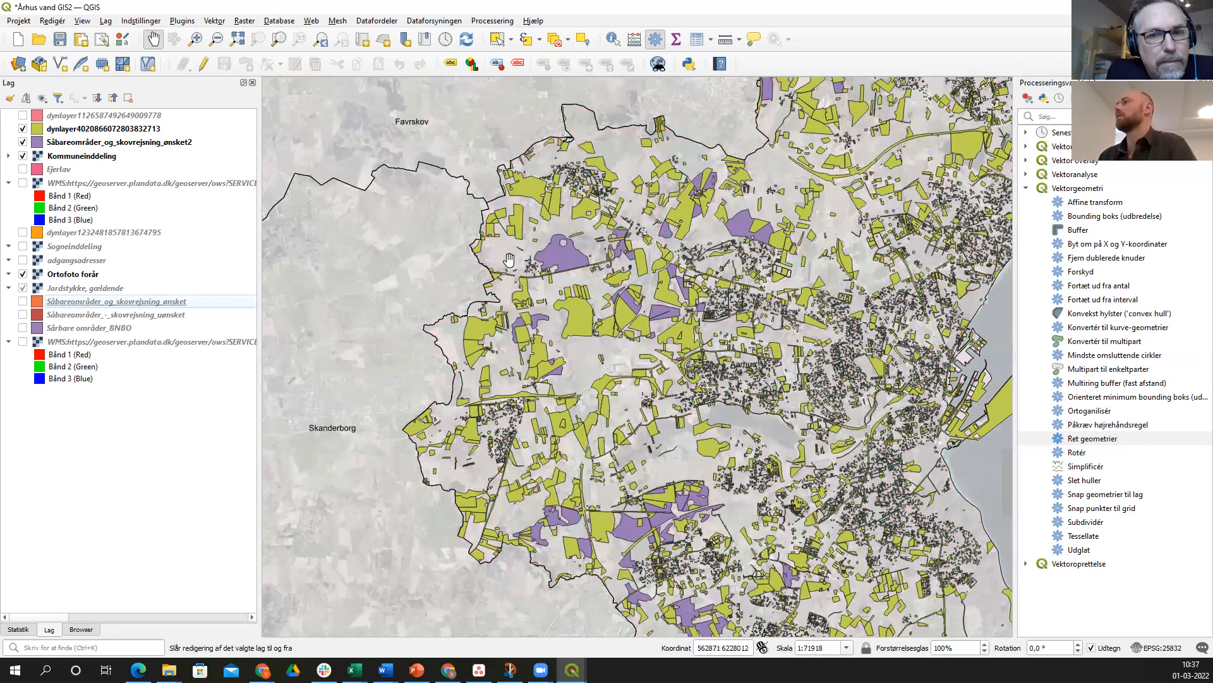
pyautogui.scroll(2, 509, 260)
pyautogui.scroll(3, 493, 266)
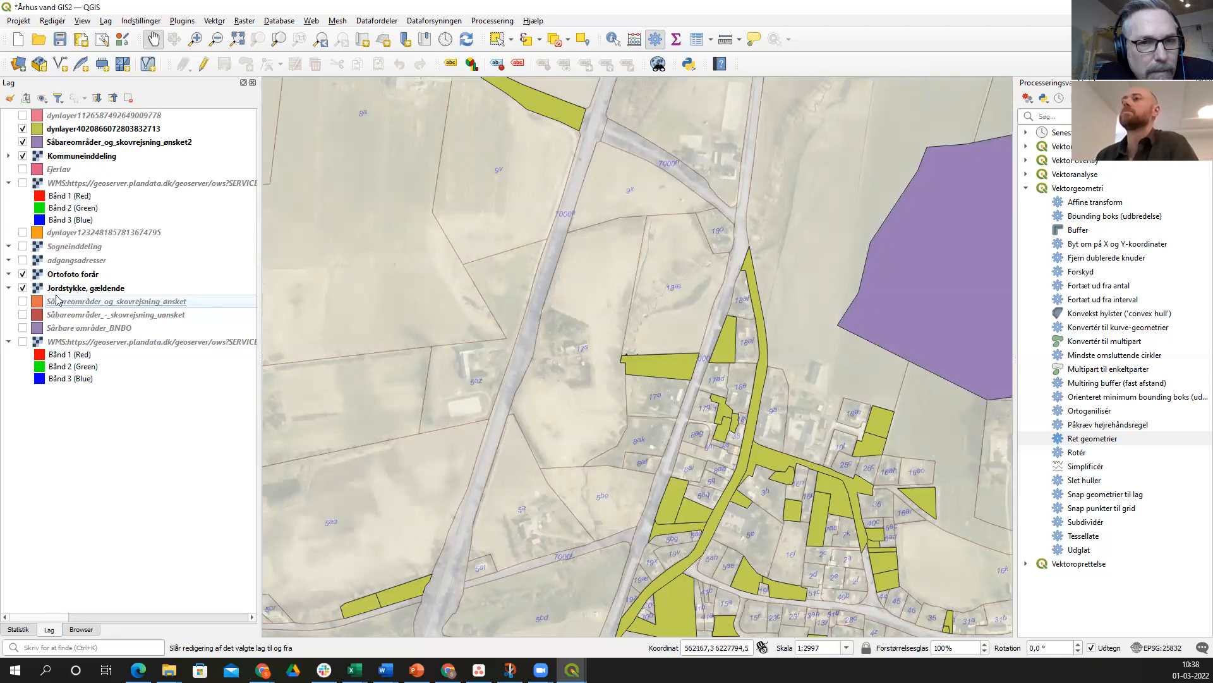
pyautogui.click(23, 289)
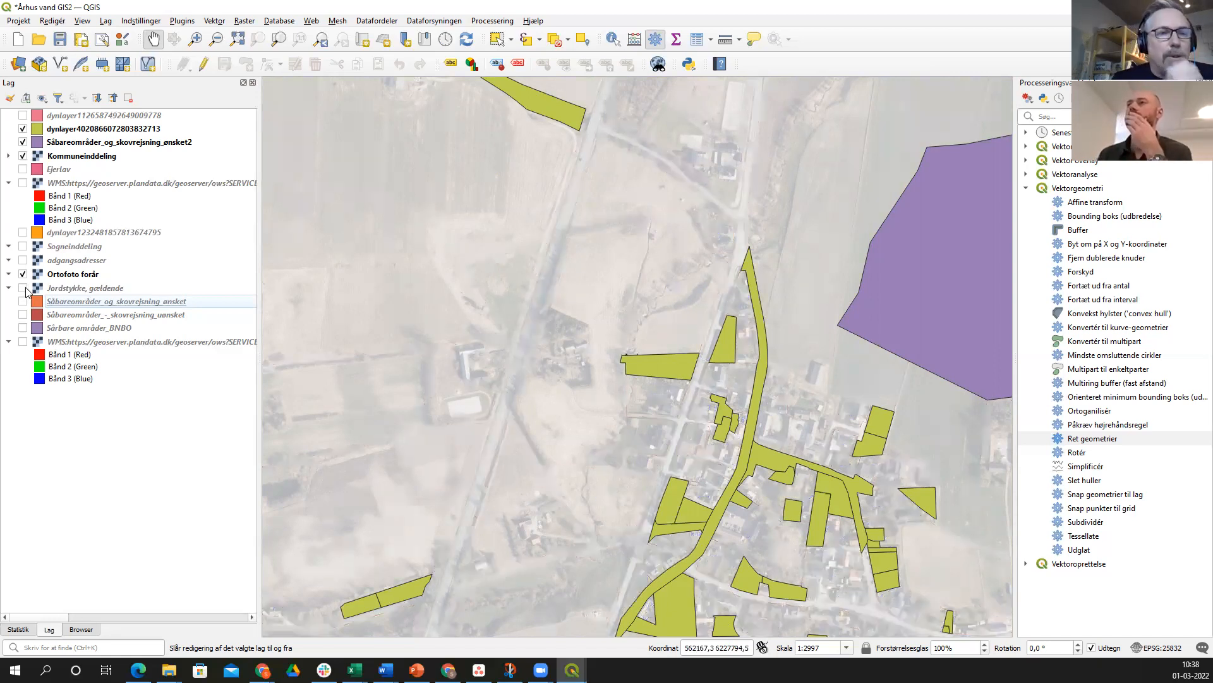
pyautogui.click(23, 289)
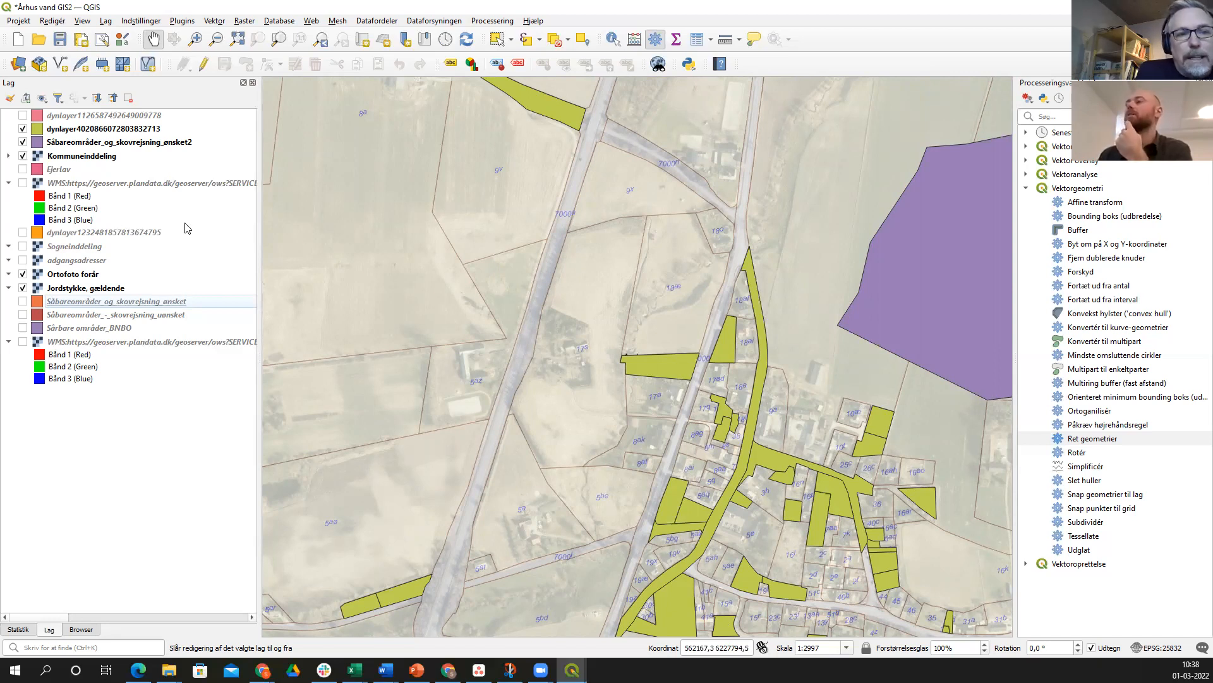
pyautogui.click(23, 289)
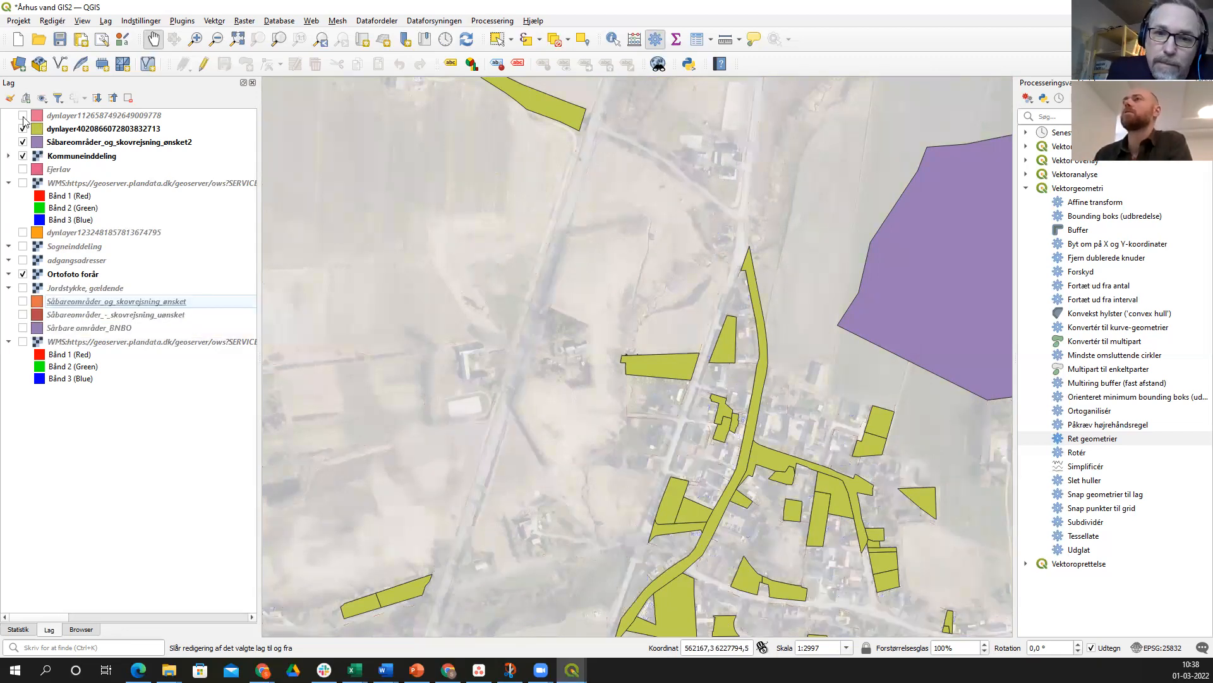
pyautogui.click(23, 115)
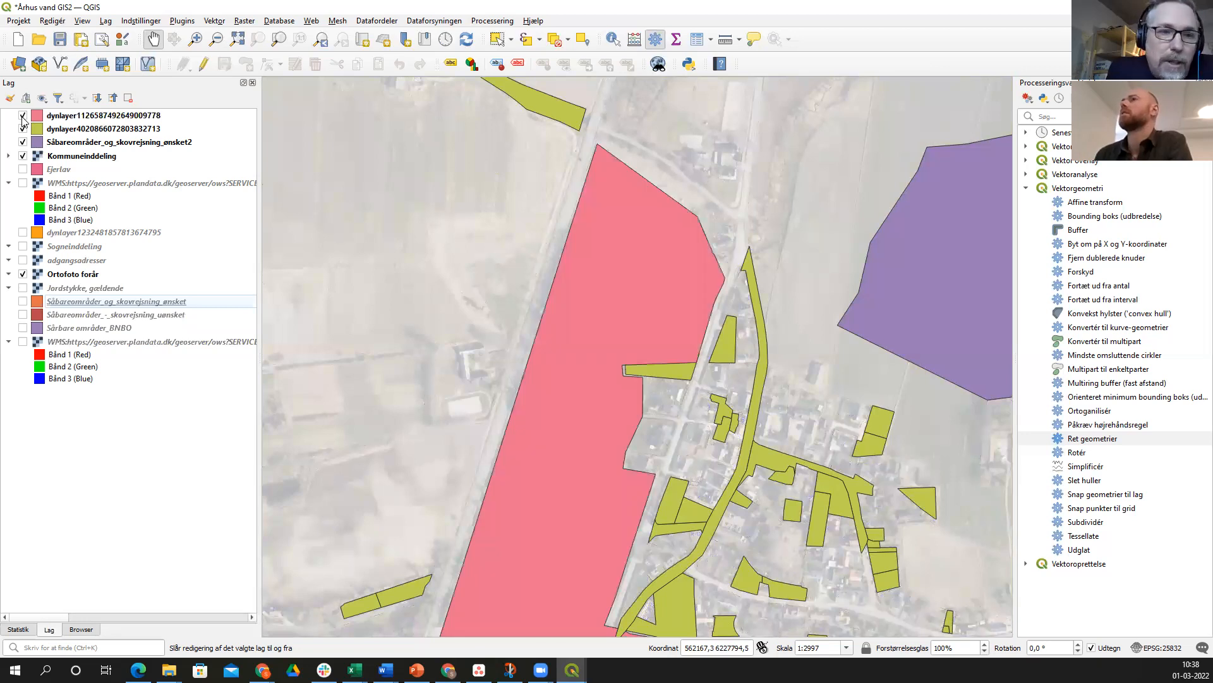
pyautogui.click(23, 116)
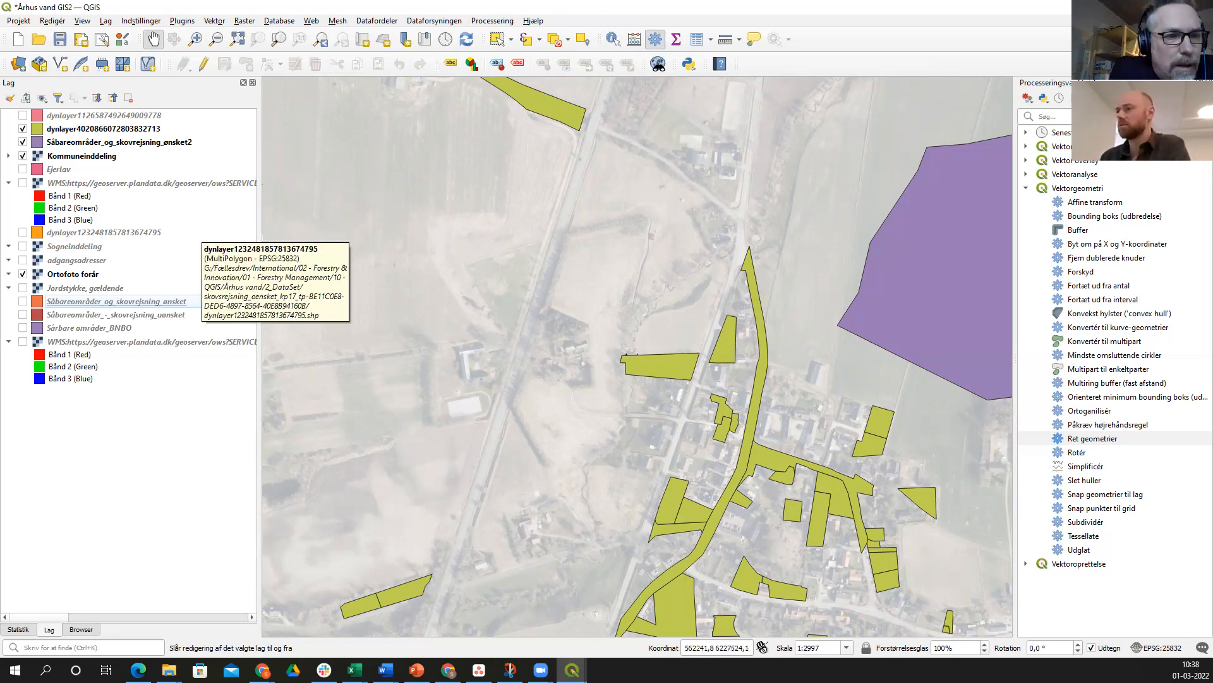
# - Switch to BorgerGIS in the web browser, expand the Jordstykke theme's details under Matrikelkort, and return to QGIS
pyautogui.click(262, 670)
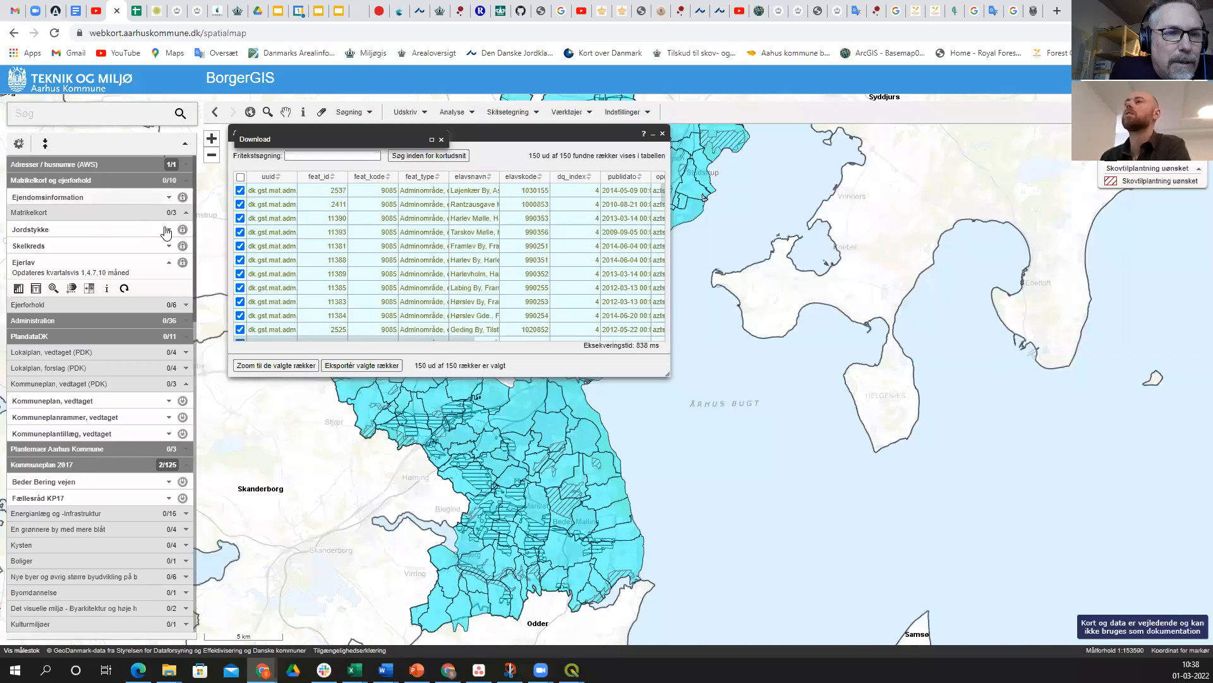
pyautogui.click(169, 231)
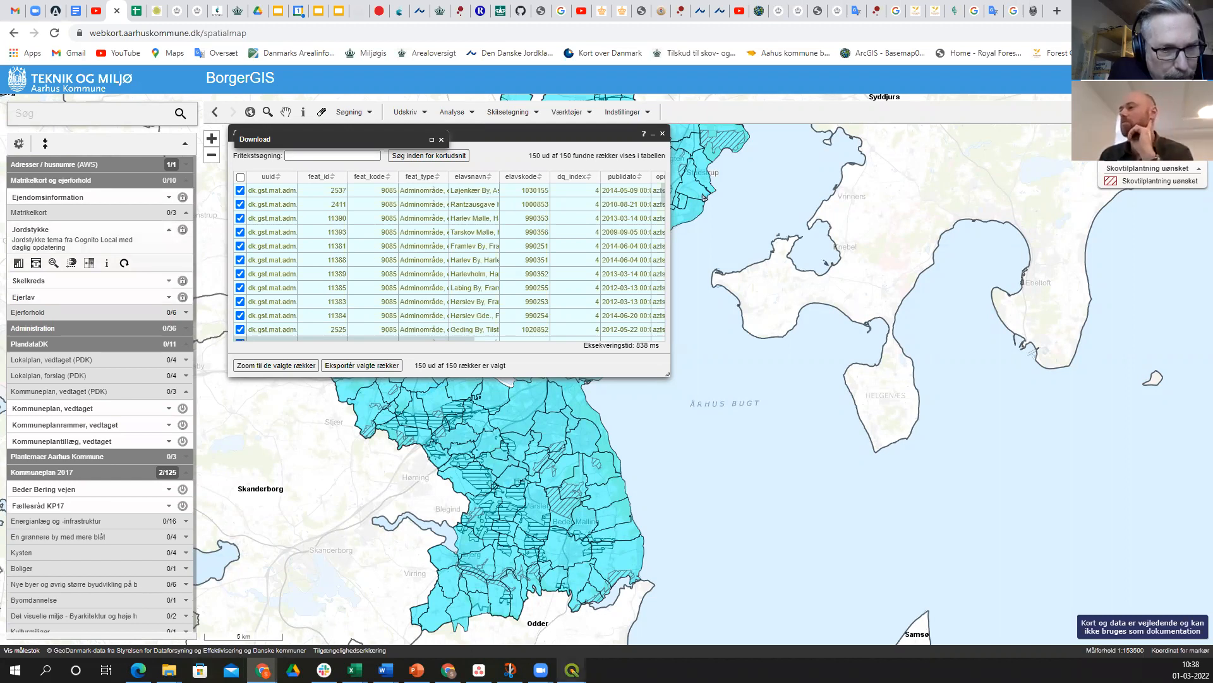
pyautogui.moveTo(572, 669)
pyautogui.click(639, 616)
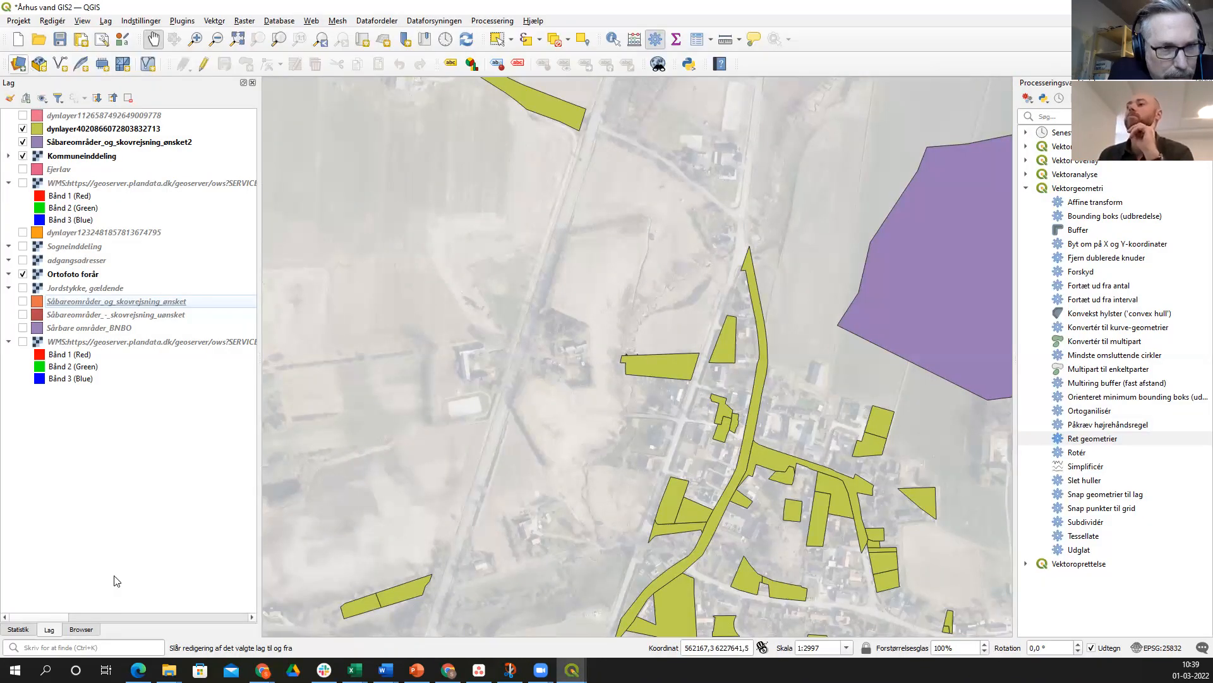
# - Add dynlayer4020866072803832713.shp from the geo_jordstykker_kommune dataset folder to the map again
pyautogui.click(80, 630)
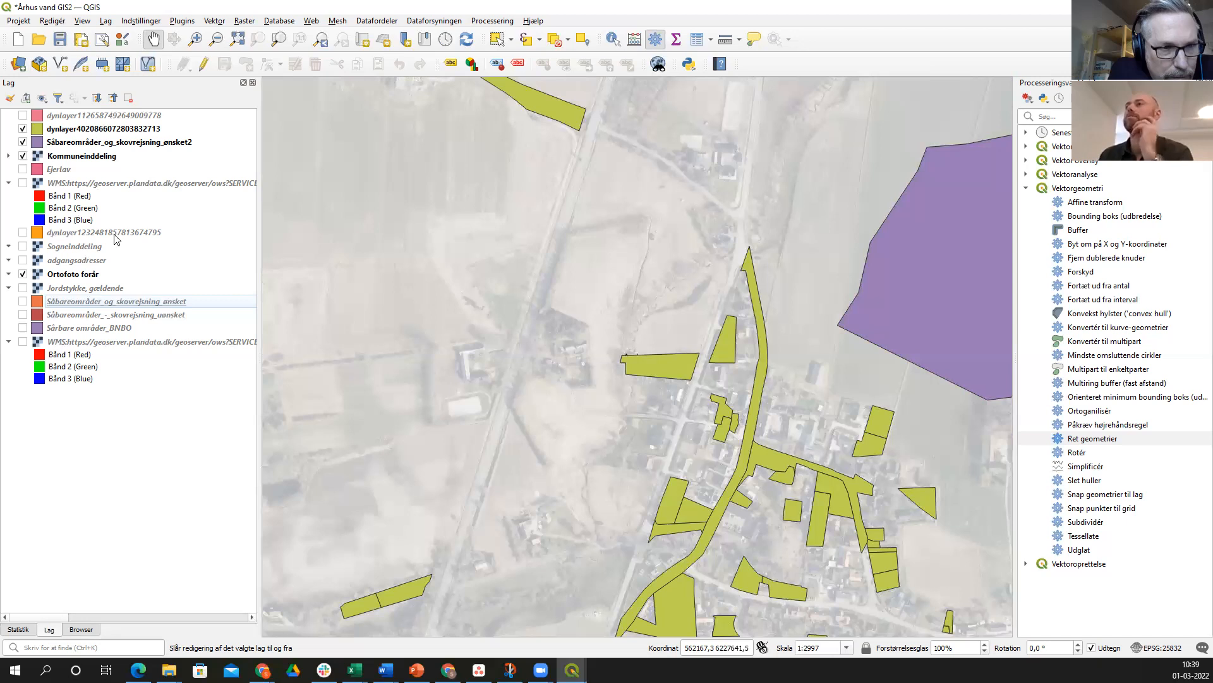
pyautogui.click(104, 218)
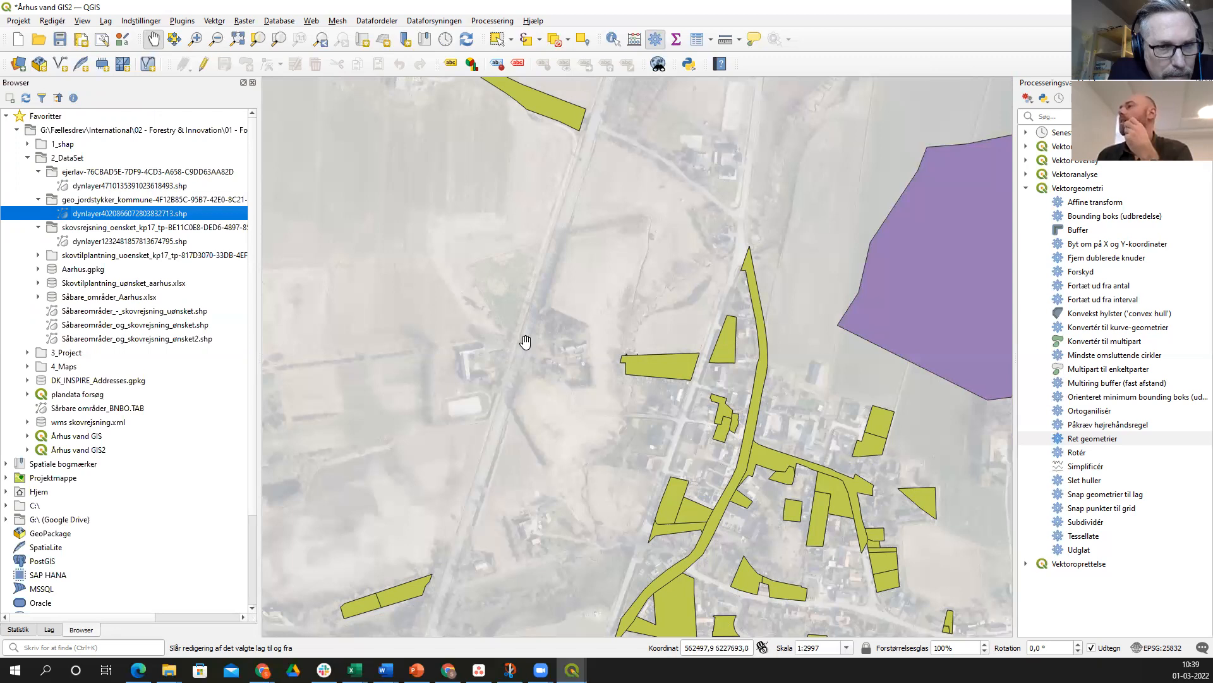
# - Examine the municipal parcel polygons around the village at several map scales
pyautogui.scroll(-1, 525, 341)
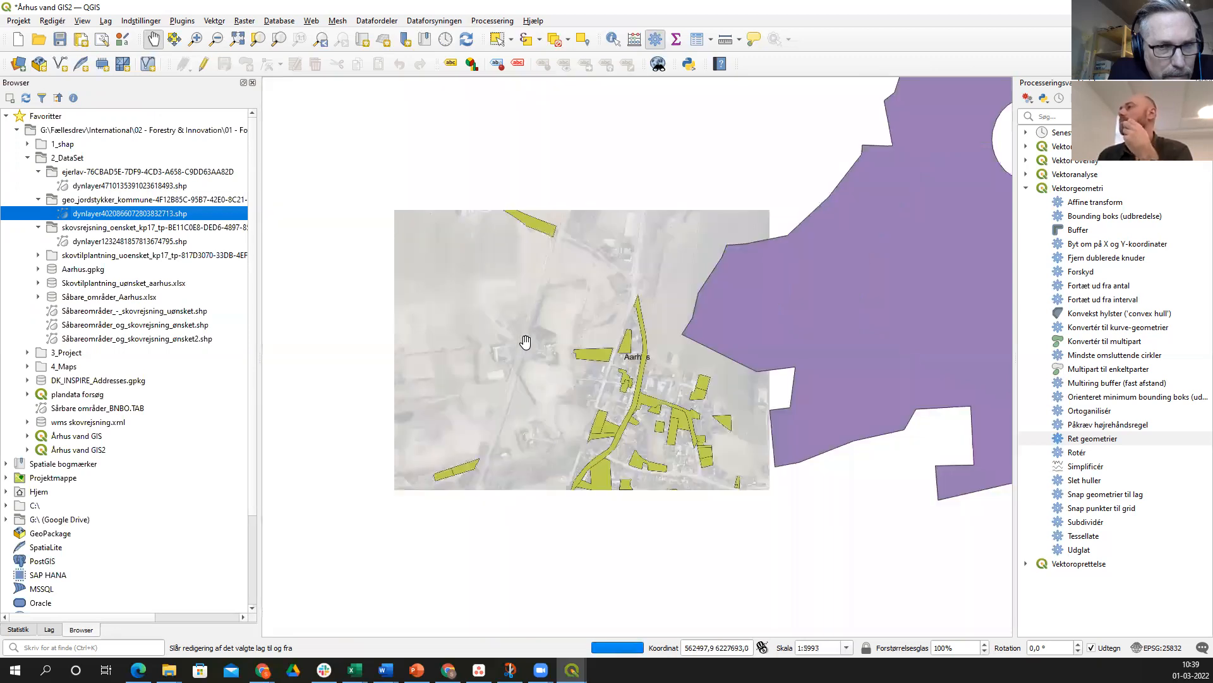
pyautogui.scroll(-3, 525, 341)
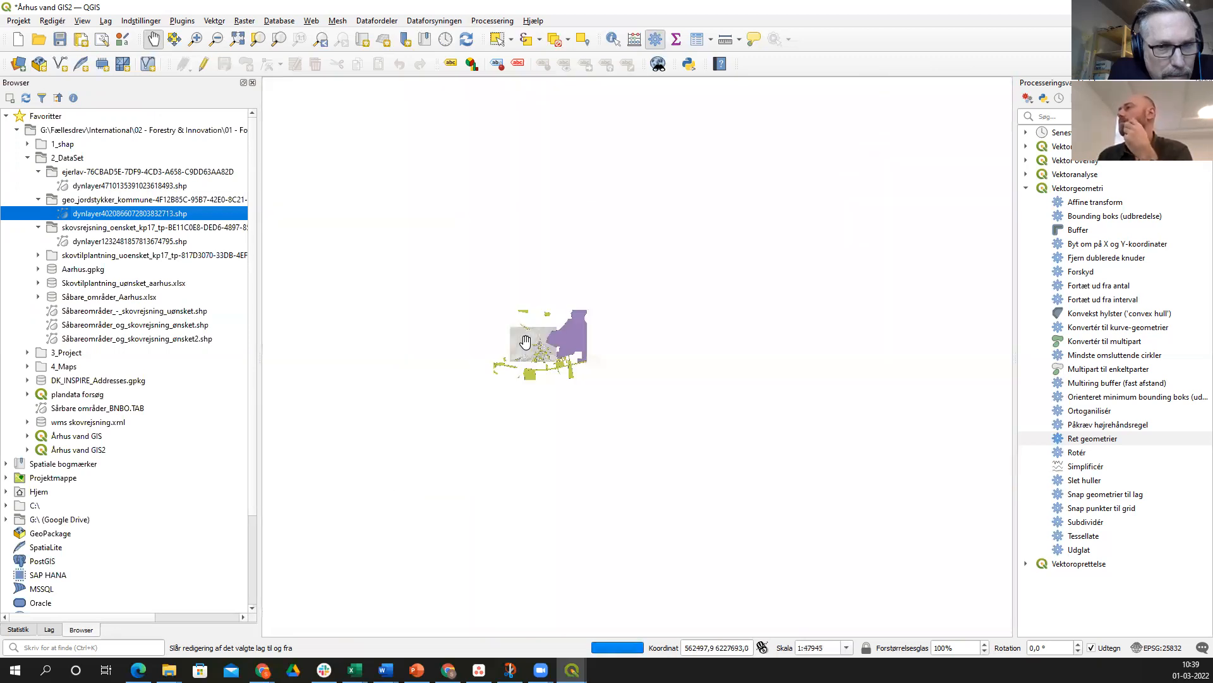
pyautogui.scroll(3, 525, 341)
pyautogui.scroll(2, 525, 341)
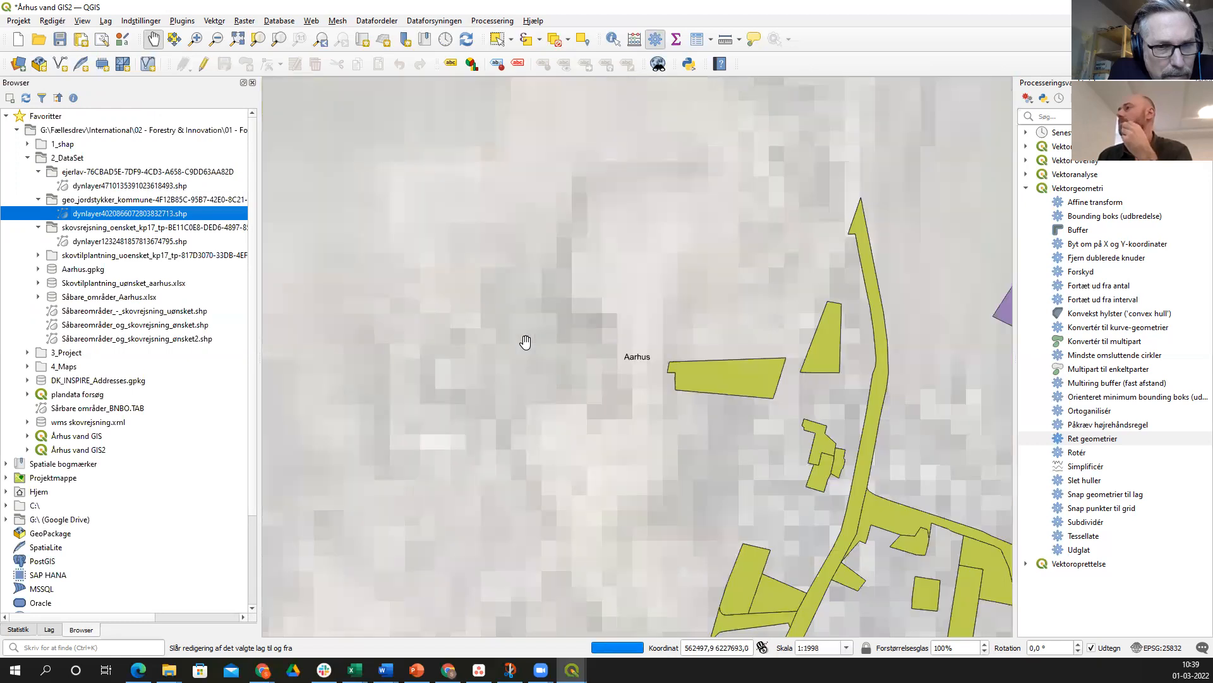
pyautogui.scroll(3, 526, 341)
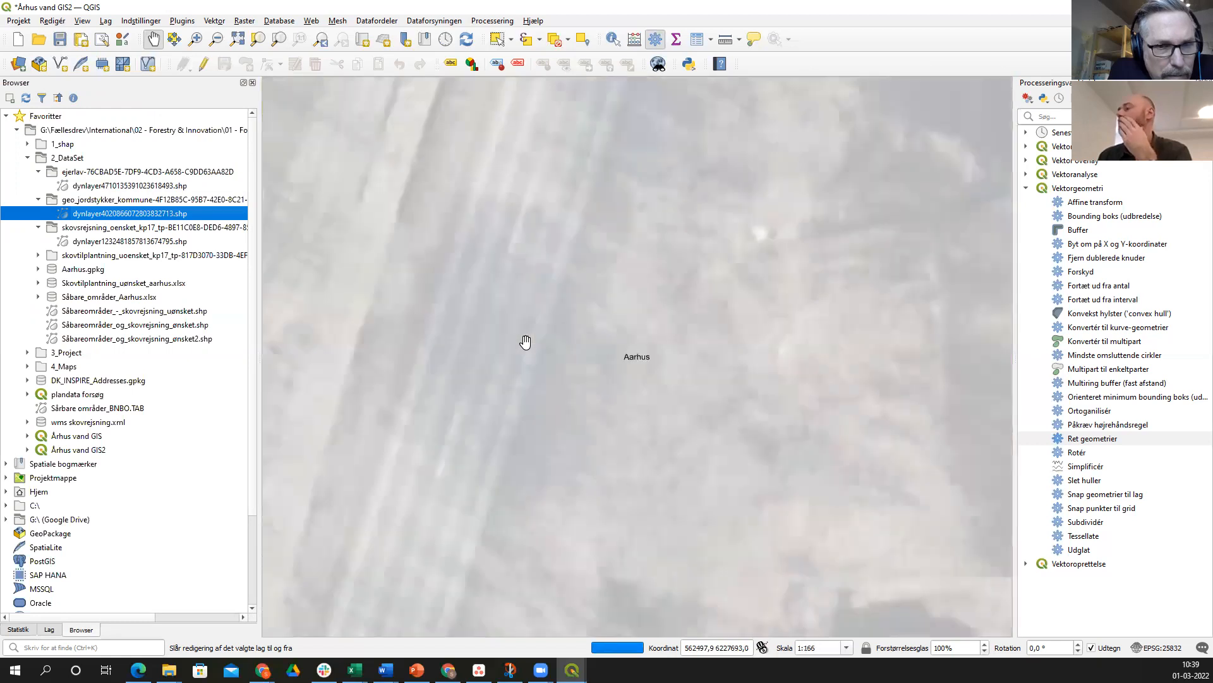
pyautogui.scroll(-1, 525, 341)
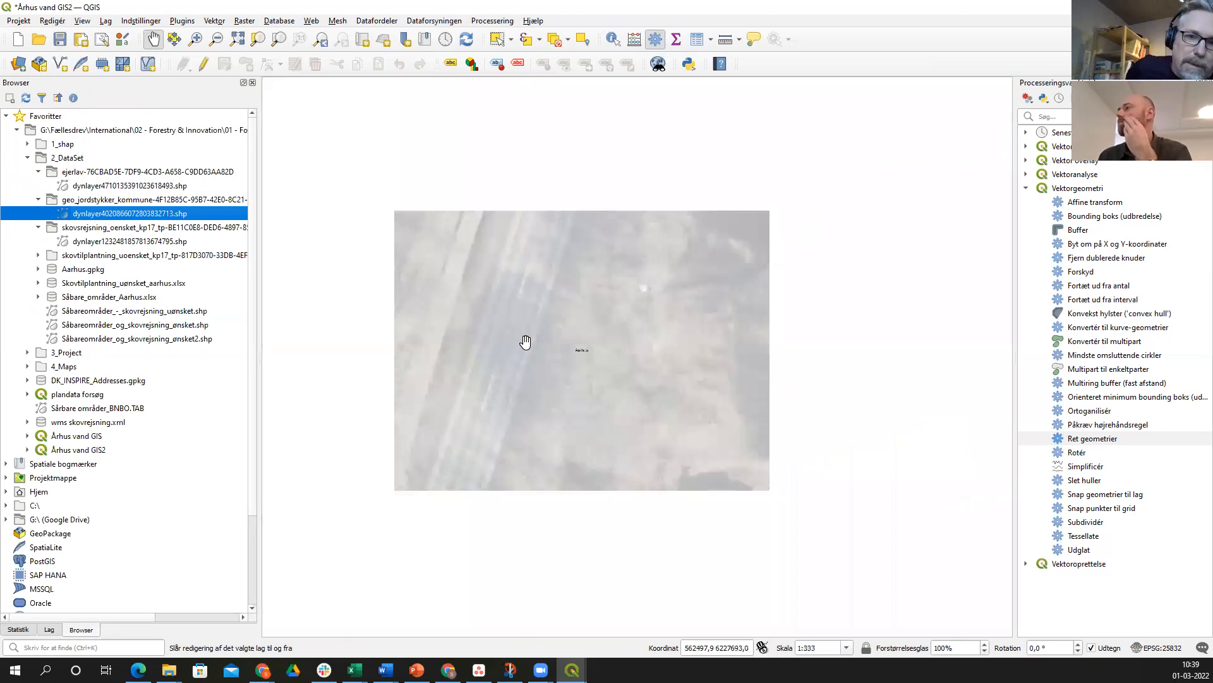
pyautogui.scroll(-1, 526, 341)
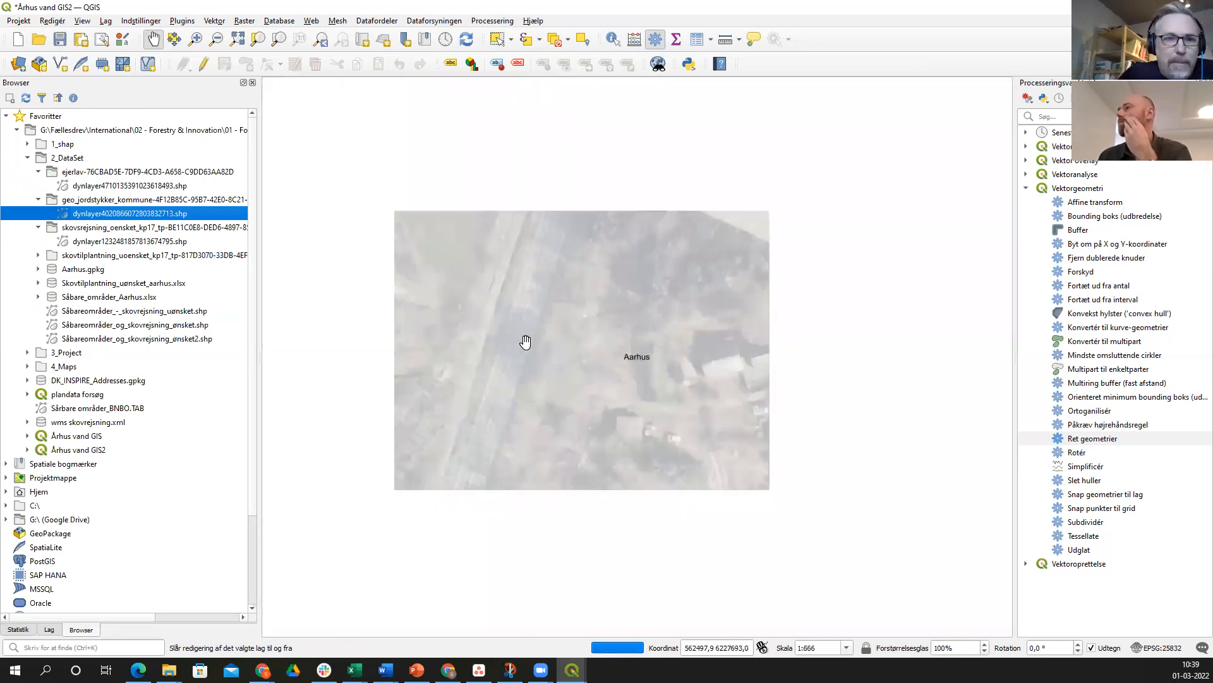
pyautogui.scroll(-1, 525, 341)
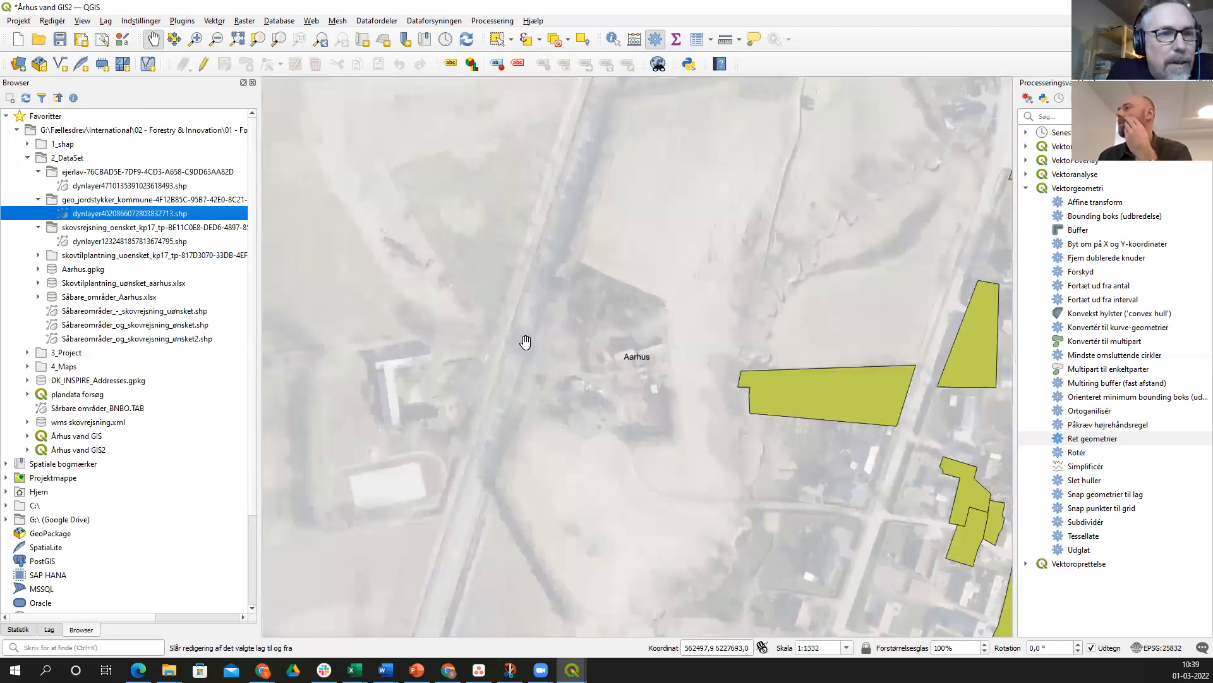
pyautogui.scroll(-1, 526, 341)
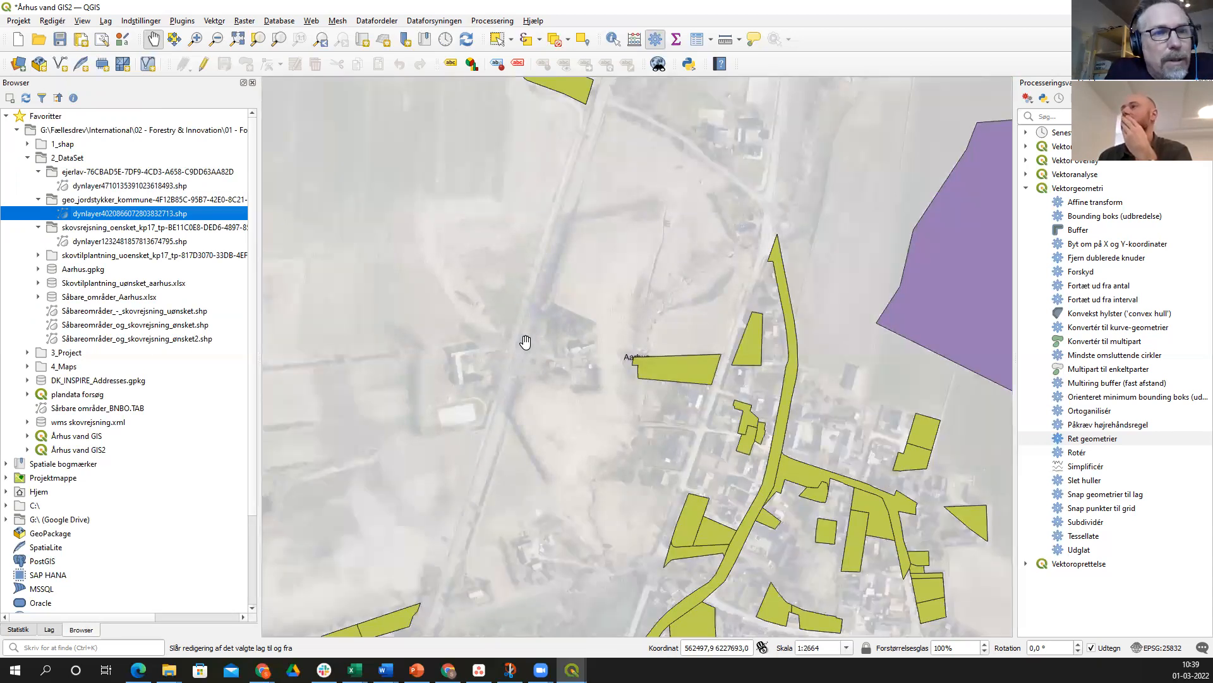
pyautogui.scroll(-2, 525, 342)
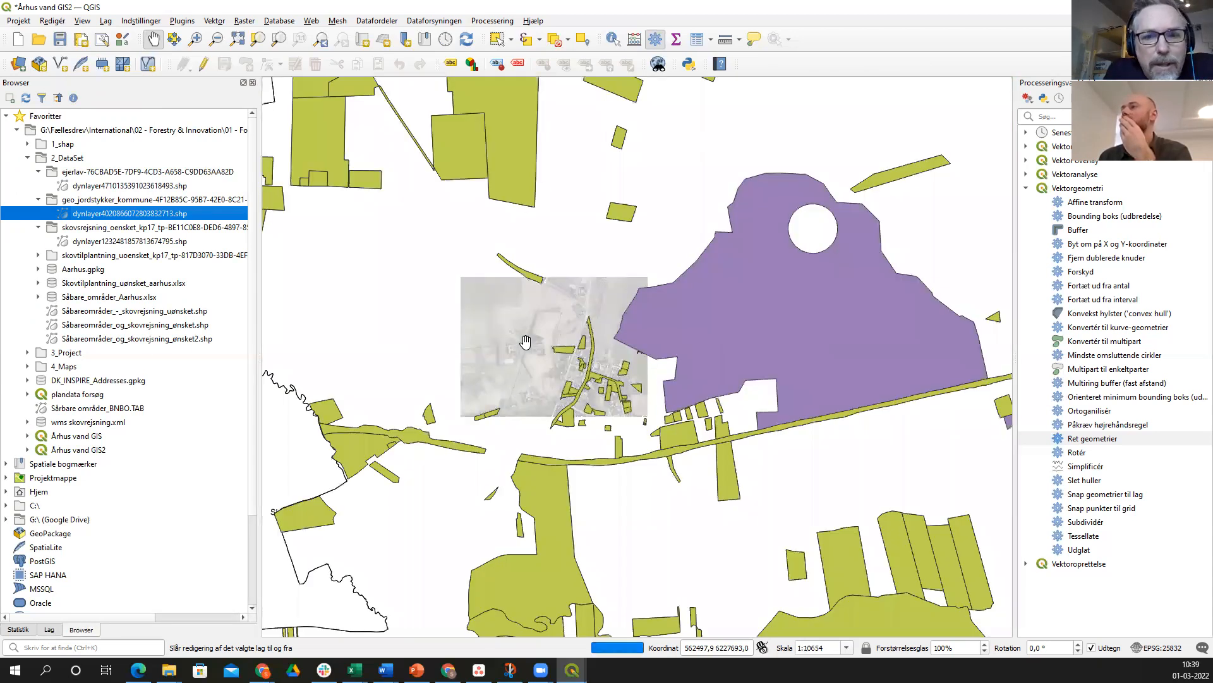
pyautogui.scroll(2, 525, 341)
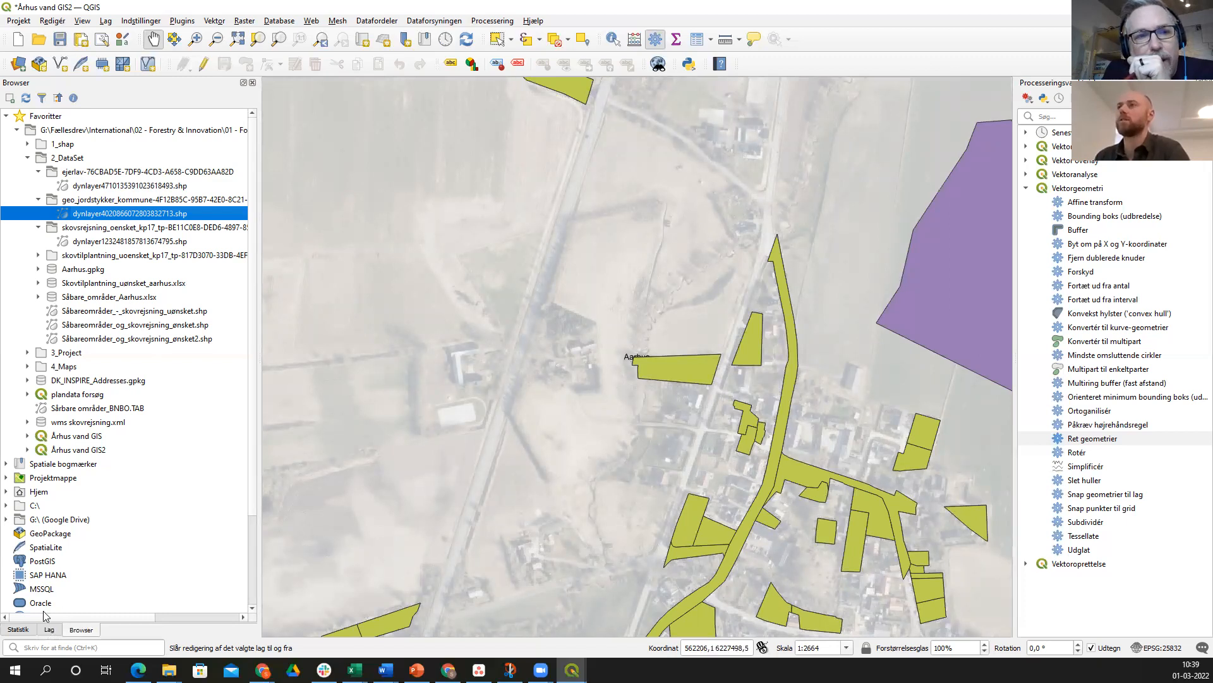
pyautogui.click(49, 630)
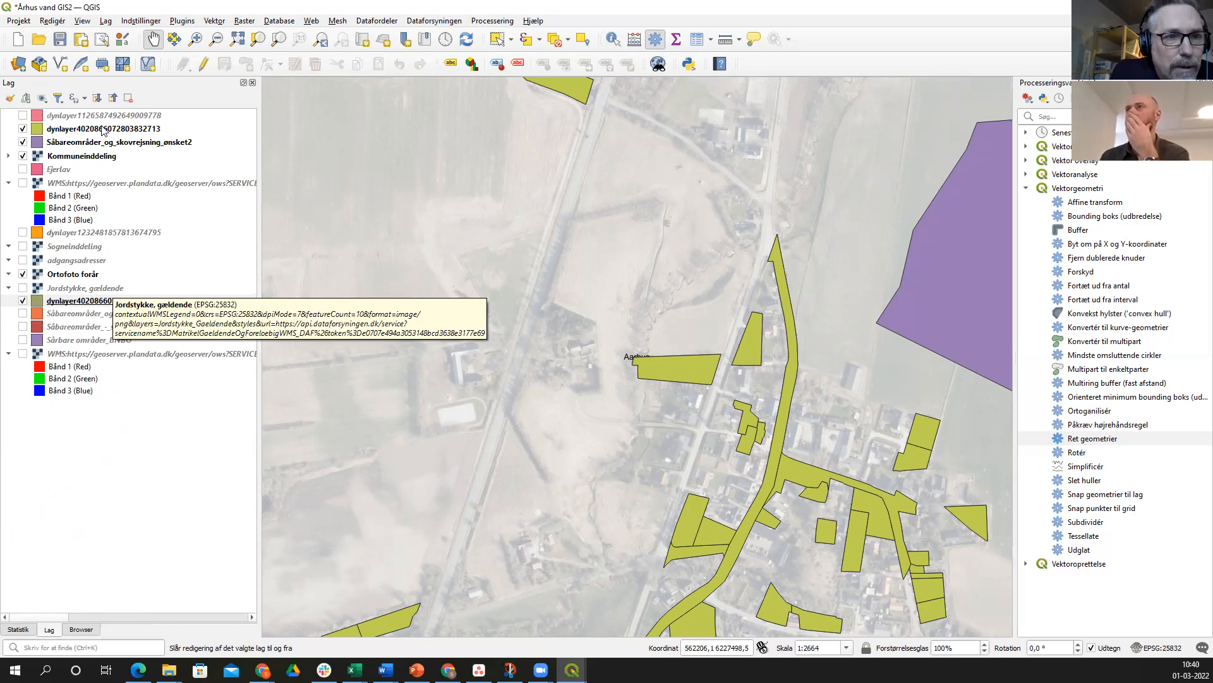
pyautogui.click(23, 129)
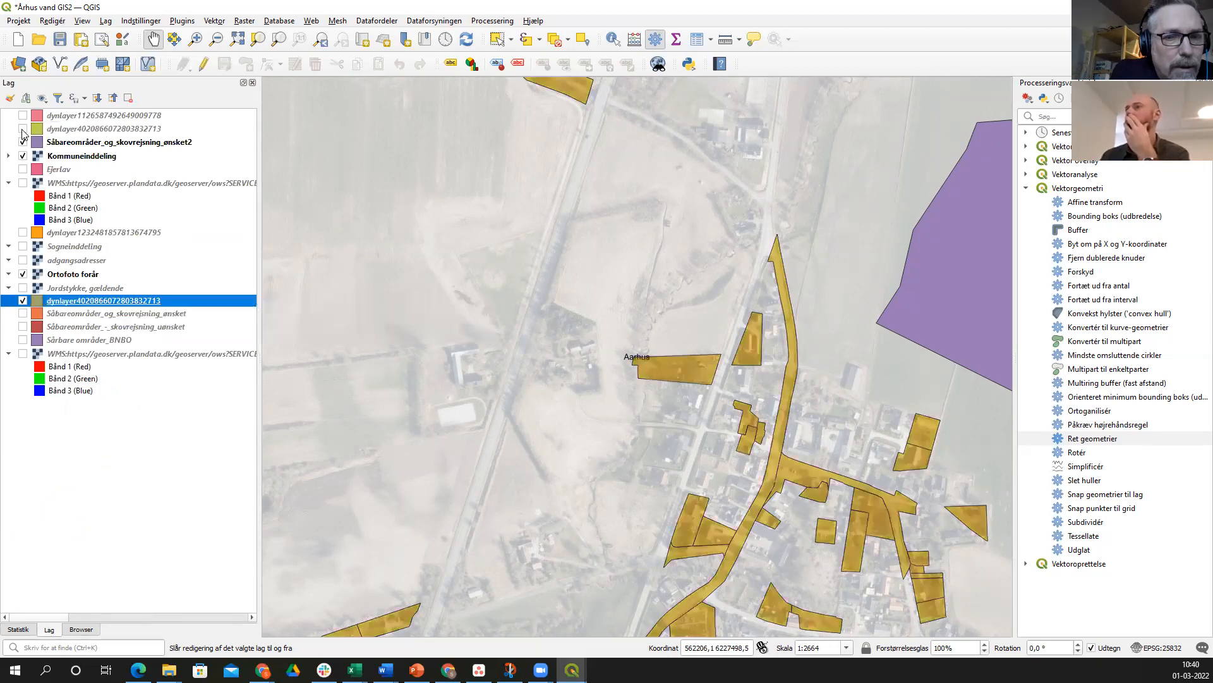
pyautogui.click(22, 129)
pyautogui.scroll(-2, 596, 460)
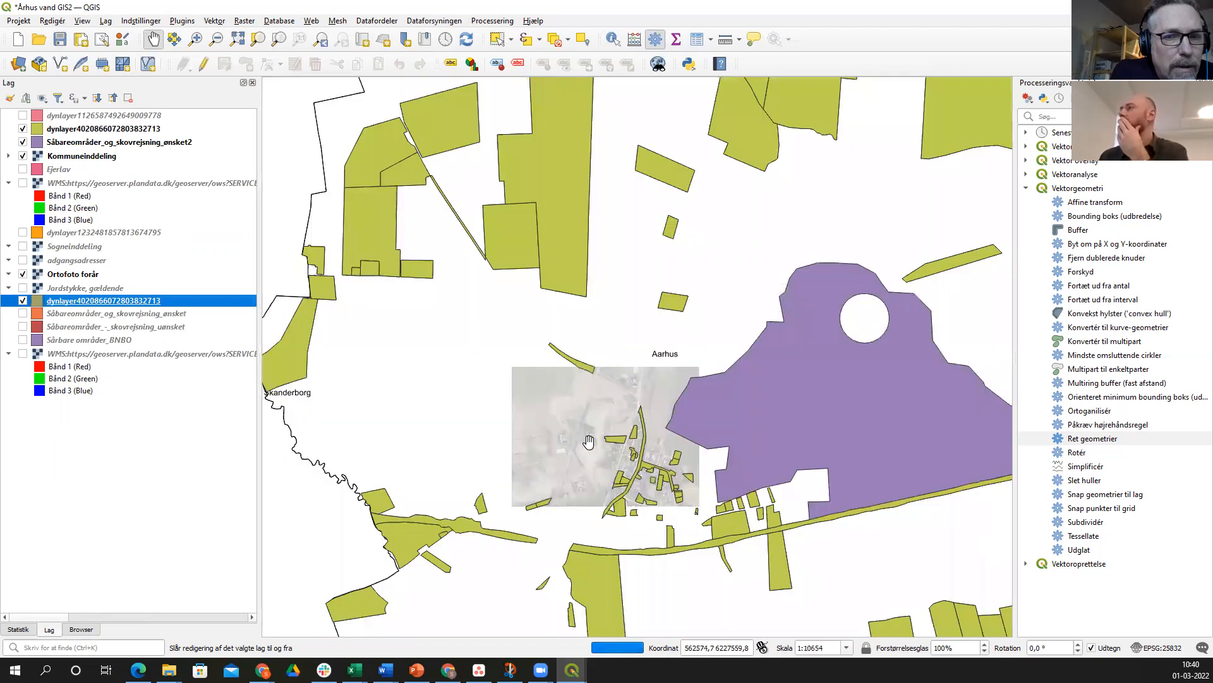
pyautogui.scroll(-1, 587, 438)
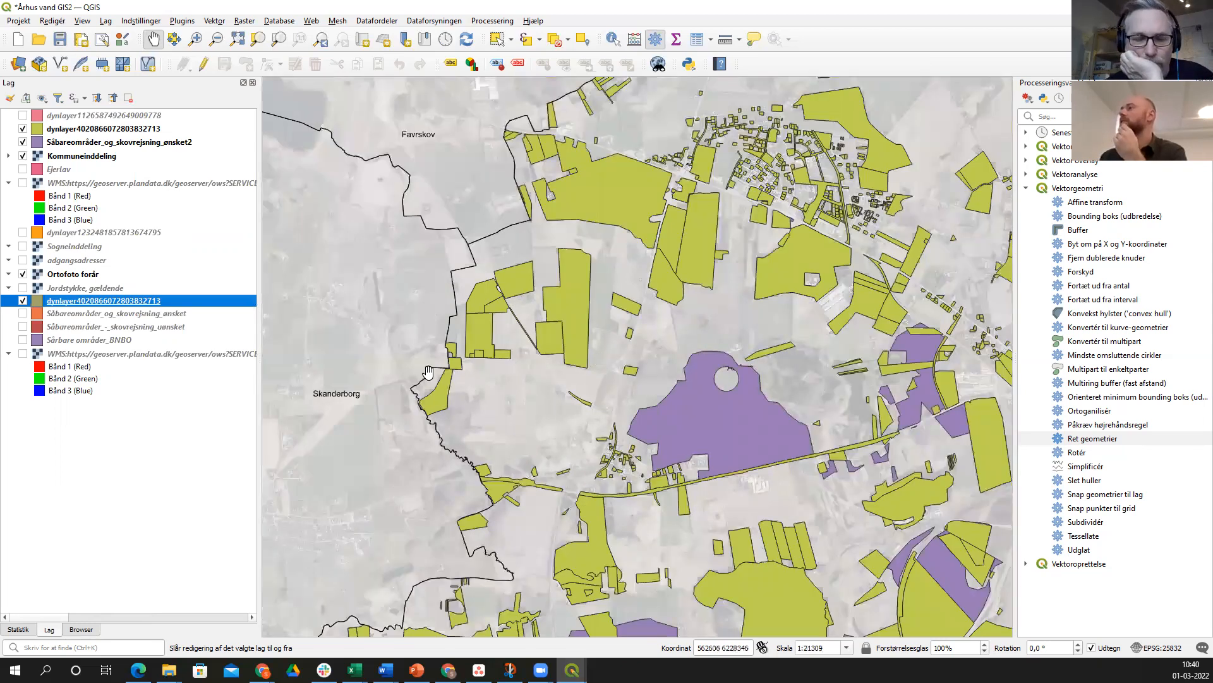
pyautogui.moveTo(596, 359); pyautogui.dragTo(428, 372)
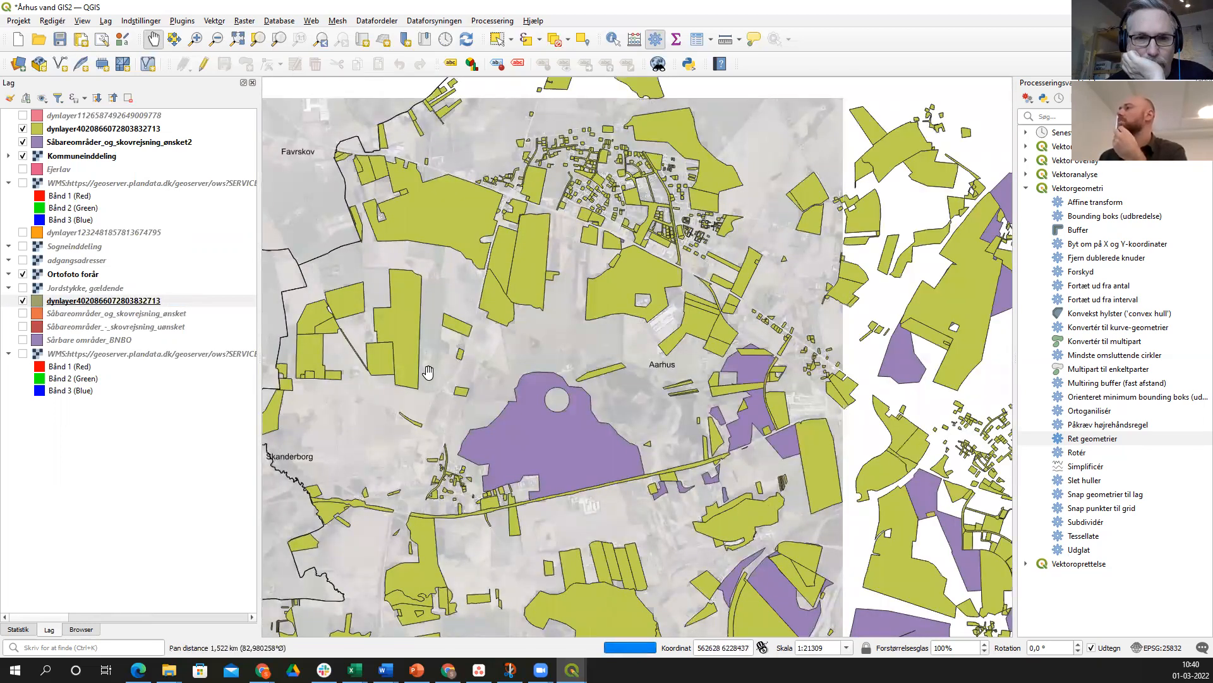
pyautogui.scroll(-1, 428, 371)
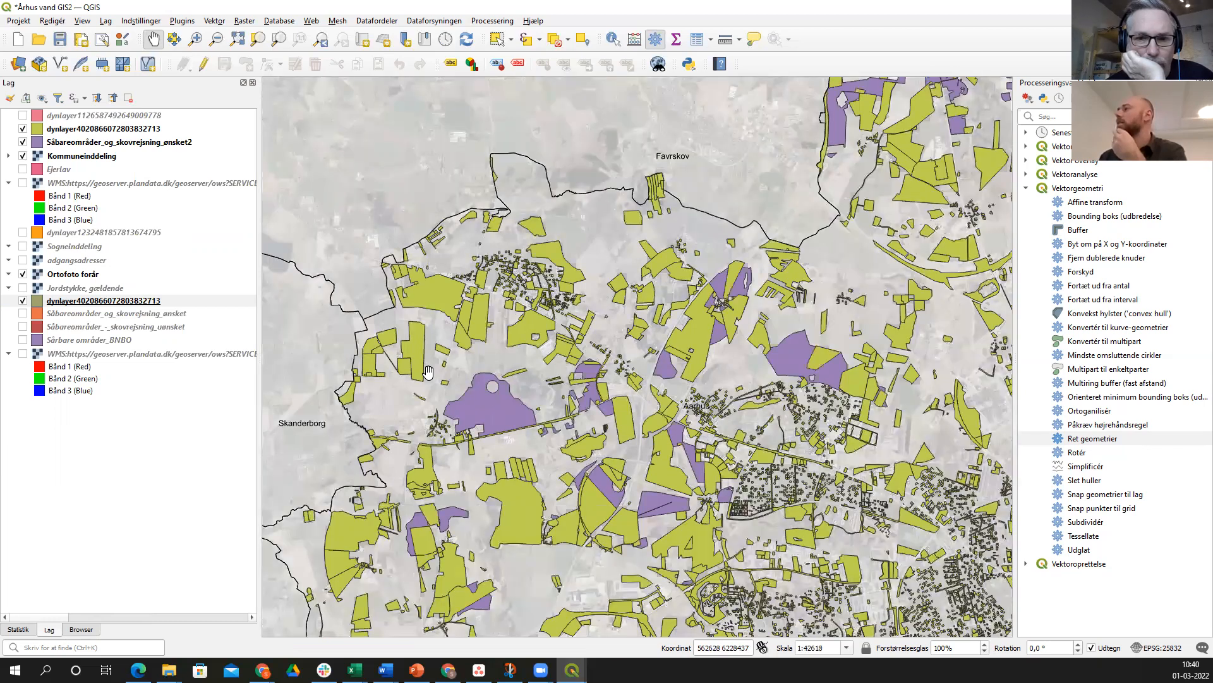
pyautogui.scroll(-1, 429, 371)
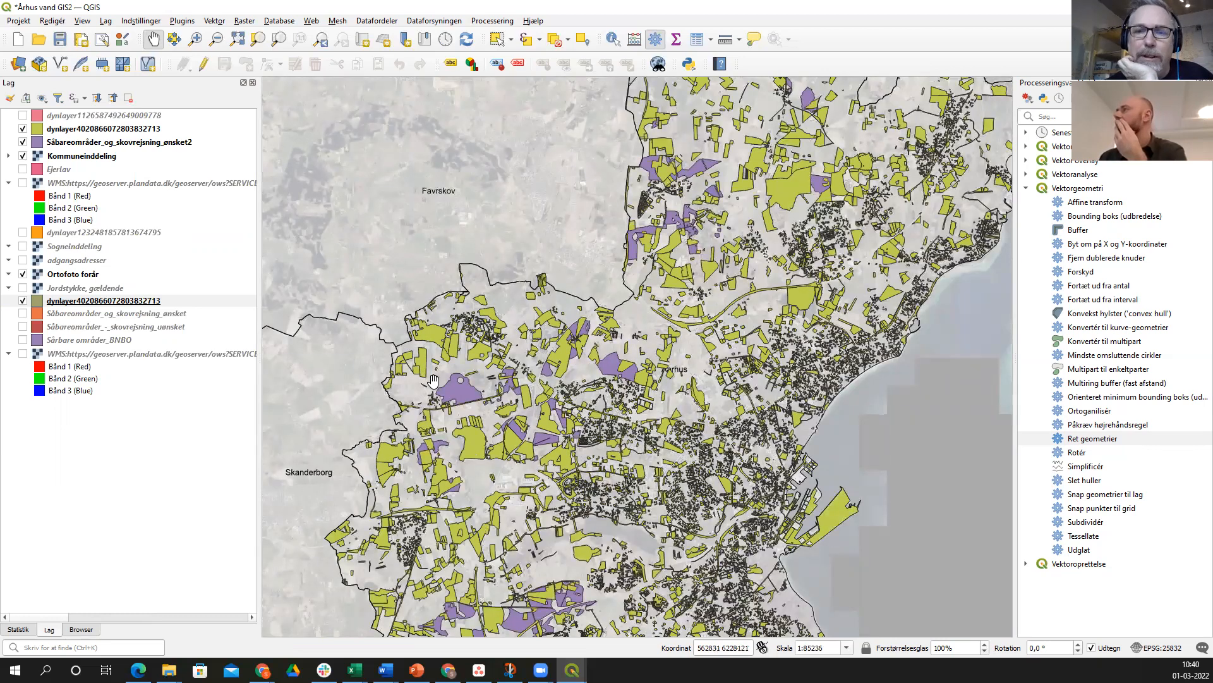
pyautogui.scroll(1, 433, 381)
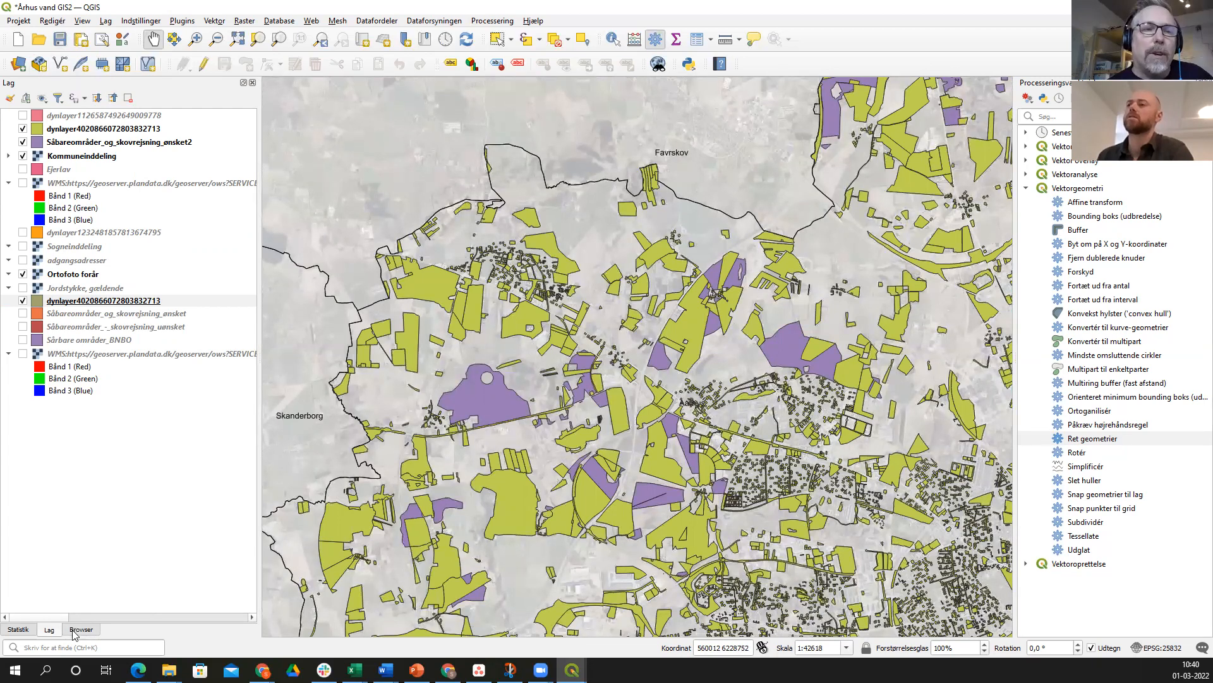
# - Collapse the opened dataset subfolders under 2_DataSet in the file browser and expand the Aarhus.gpkg contents
pyautogui.hotkey('ctrl', '2')
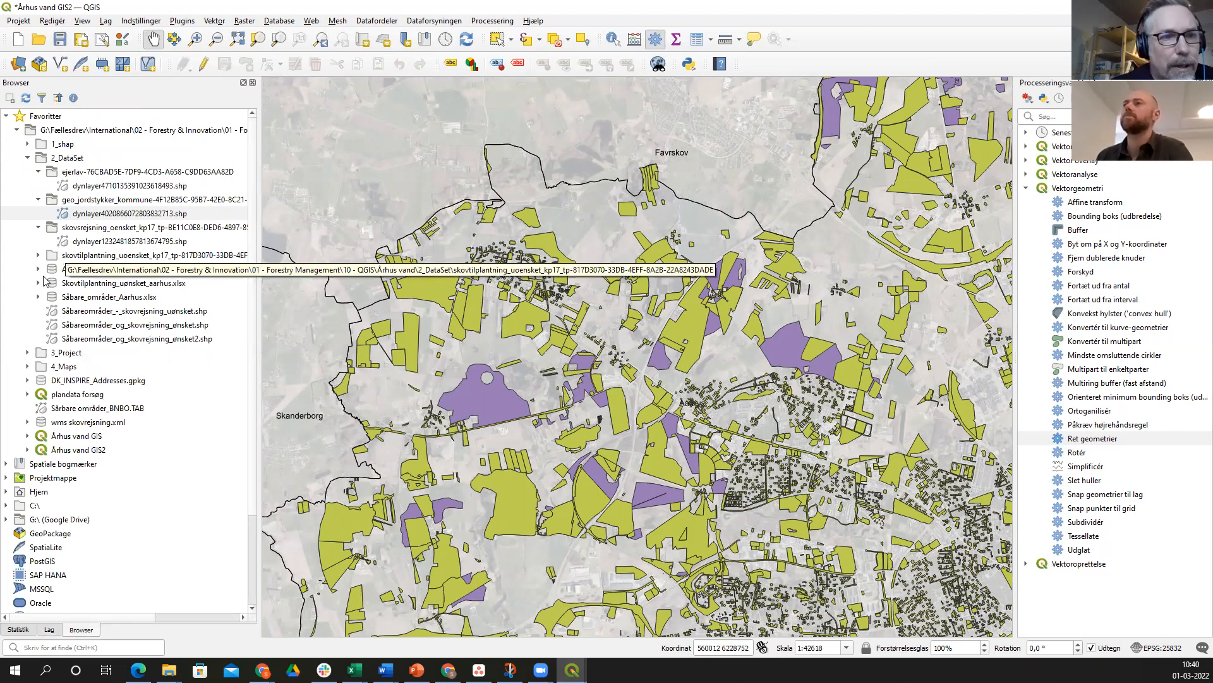
pyautogui.click(39, 228)
pyautogui.click(42, 213)
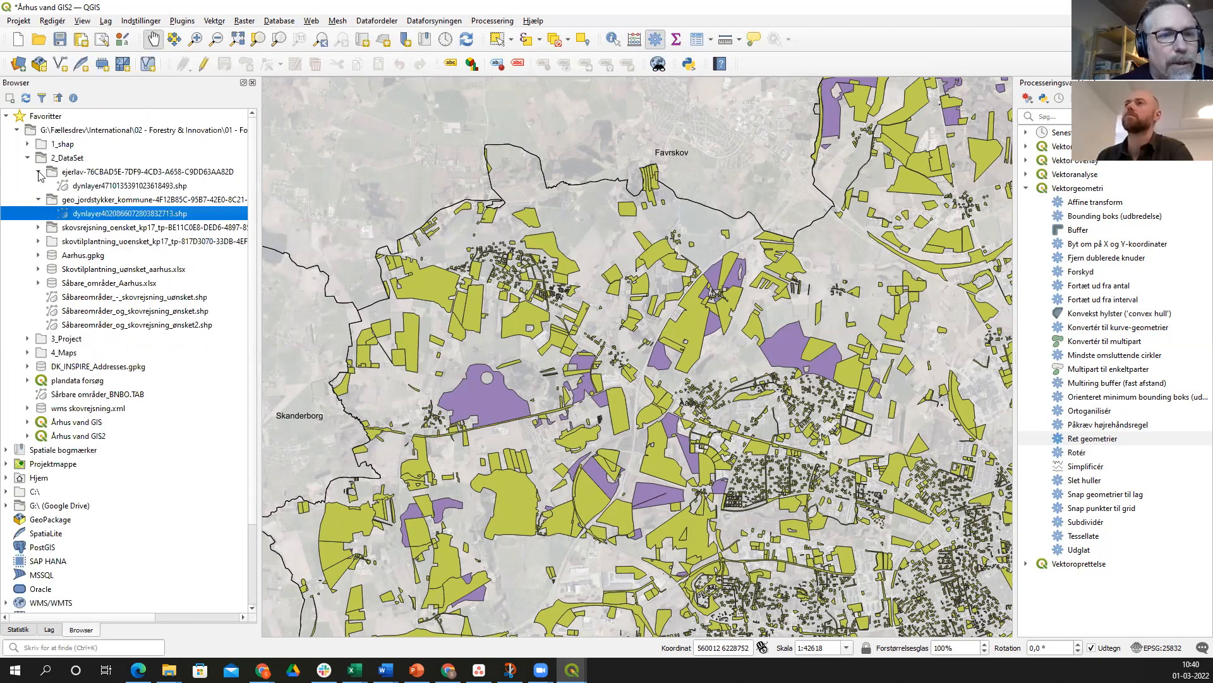
pyautogui.click(38, 200)
pyautogui.click(38, 172)
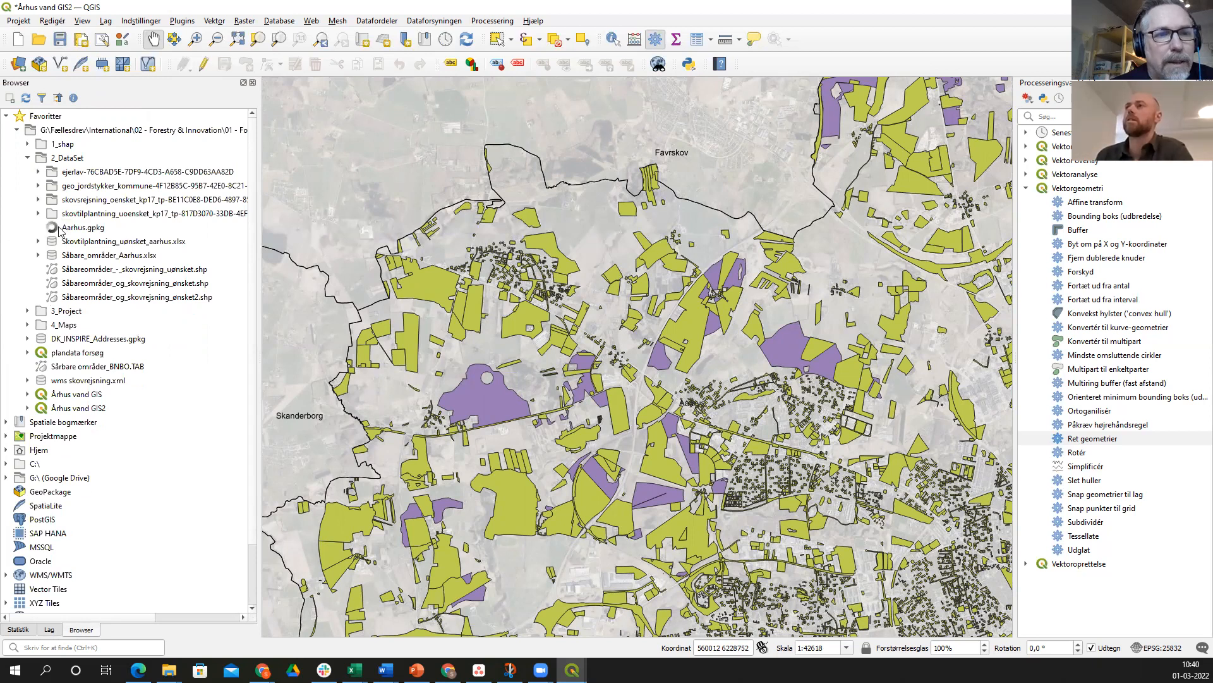
pyautogui.doubleClick(53, 228)
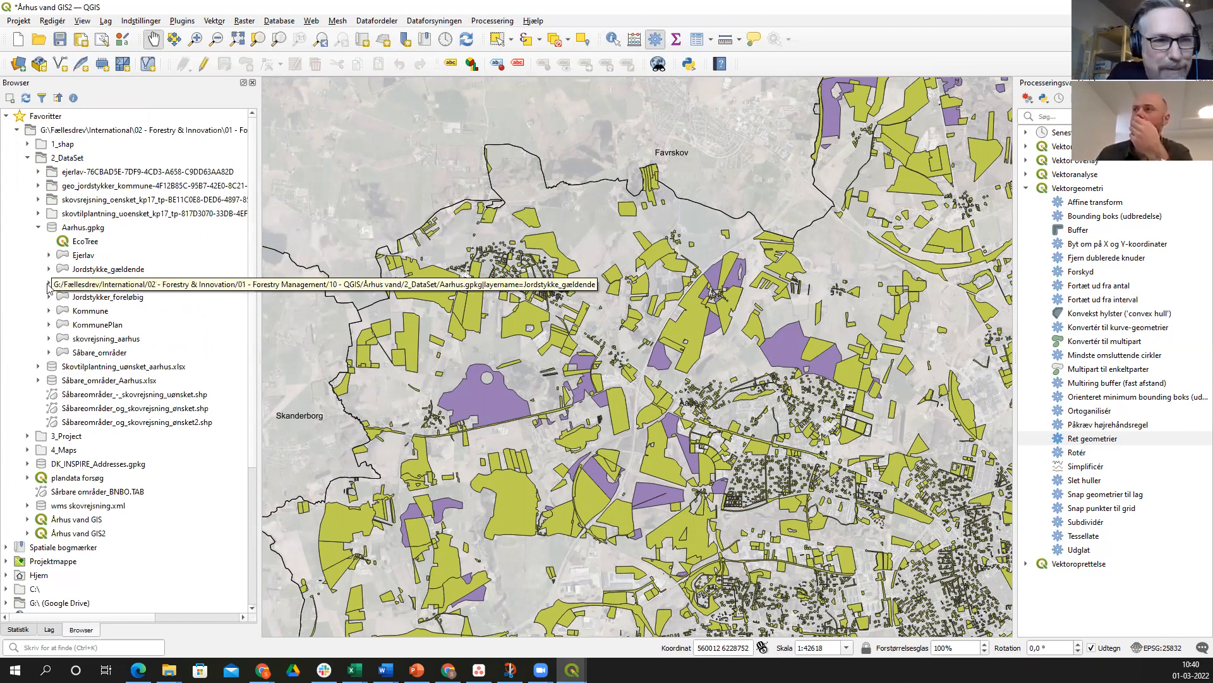
# - Add the Jordstykke_gældende2 layer from Aarhus.gpkg to the map and check its list of fields
pyautogui.doubleClick(88, 285)
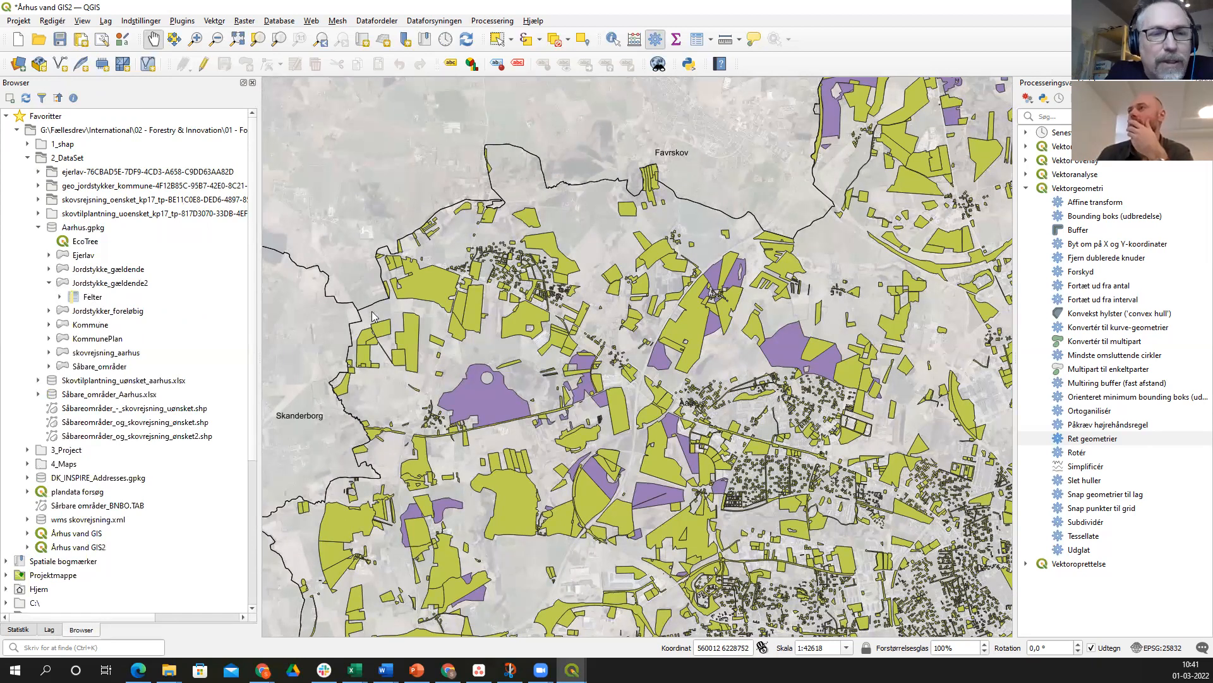
pyautogui.click(89, 285)
pyautogui.moveTo(92, 292); pyautogui.dragTo(459, 331)
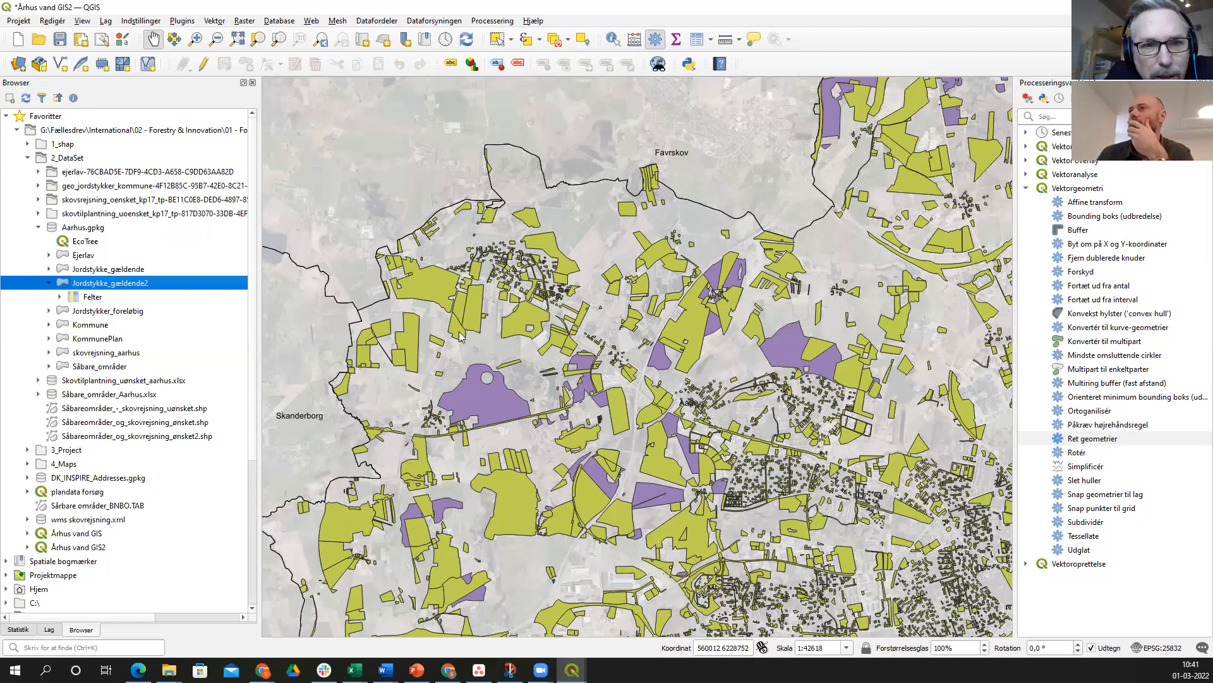
pyautogui.click(143, 298)
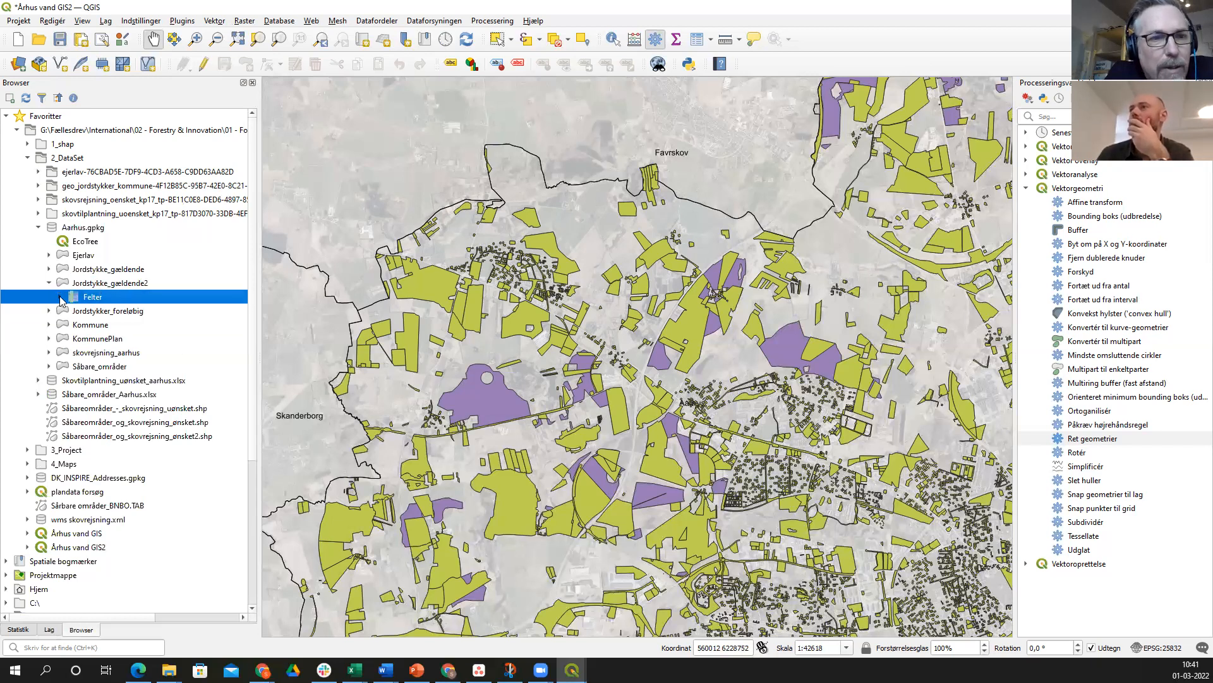
pyautogui.click(61, 298)
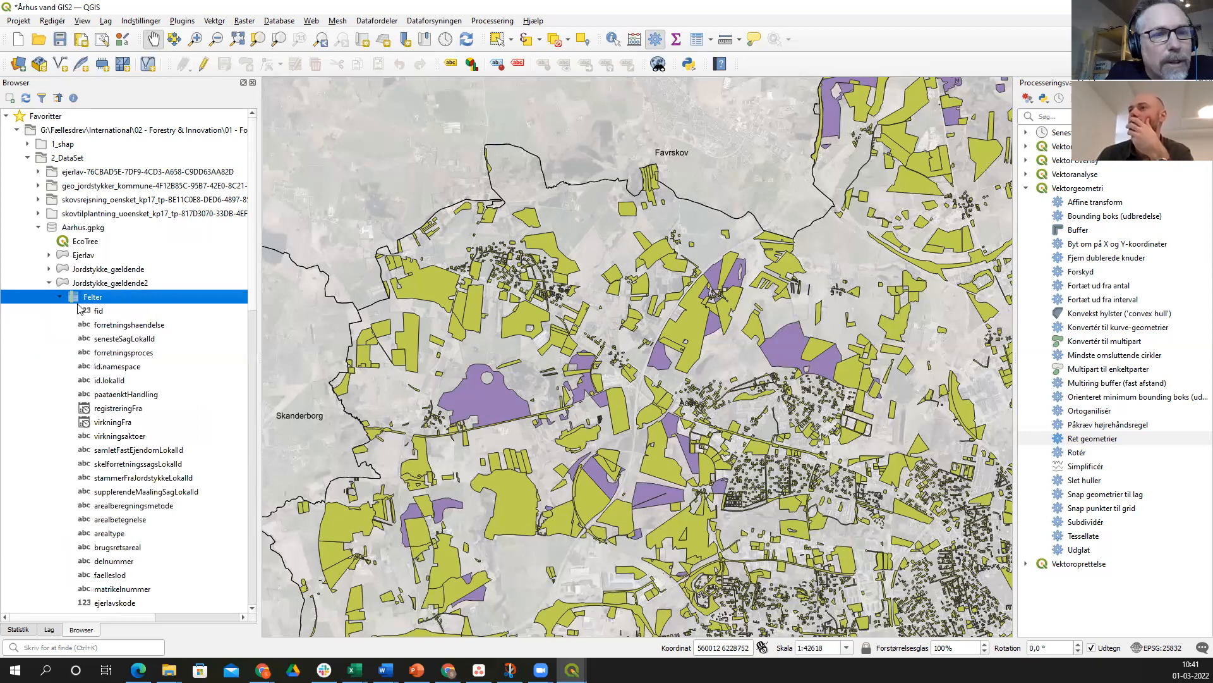
pyautogui.click(60, 296)
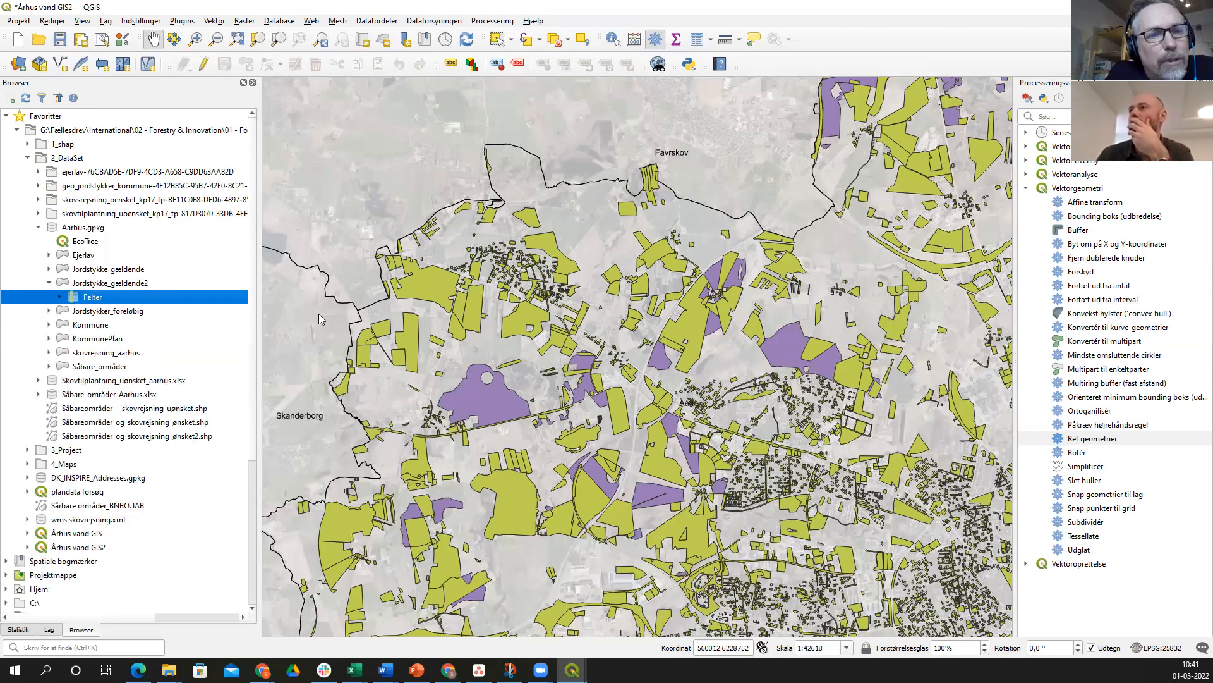
pyautogui.press('Left')
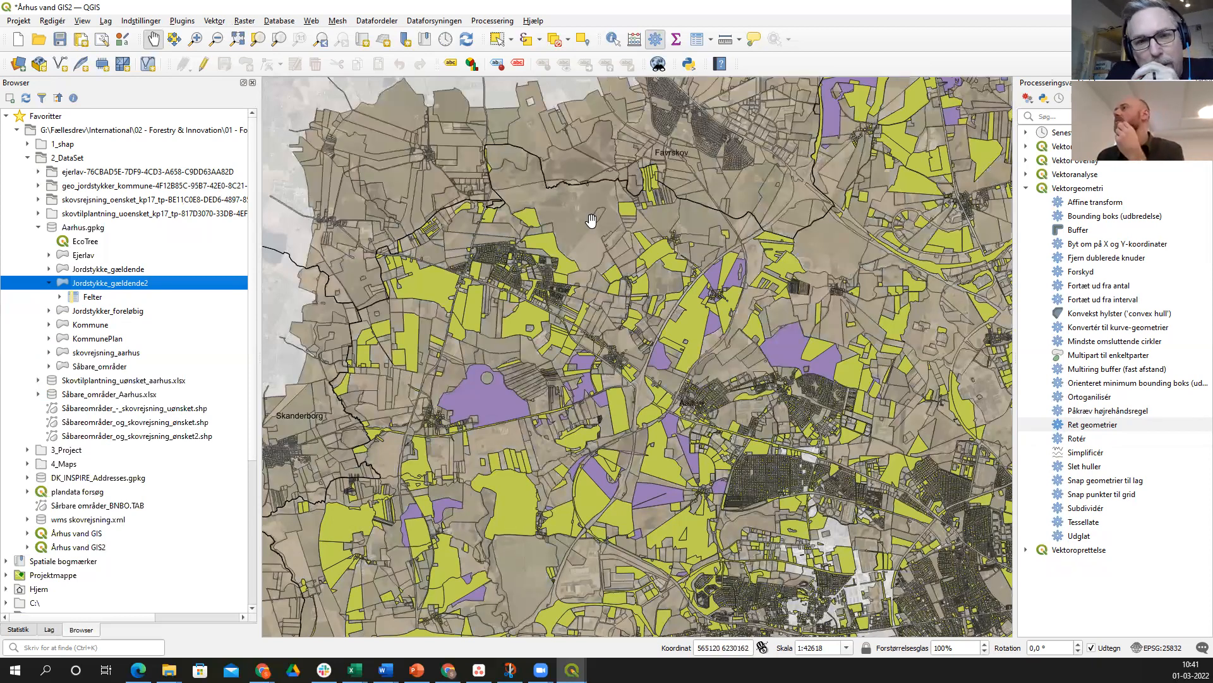
# - Examine the Jordstykke_gældende2 parcels around the Aarhus–Favrskov municipal border at several map scales
pyautogui.scroll(6, 591, 220)
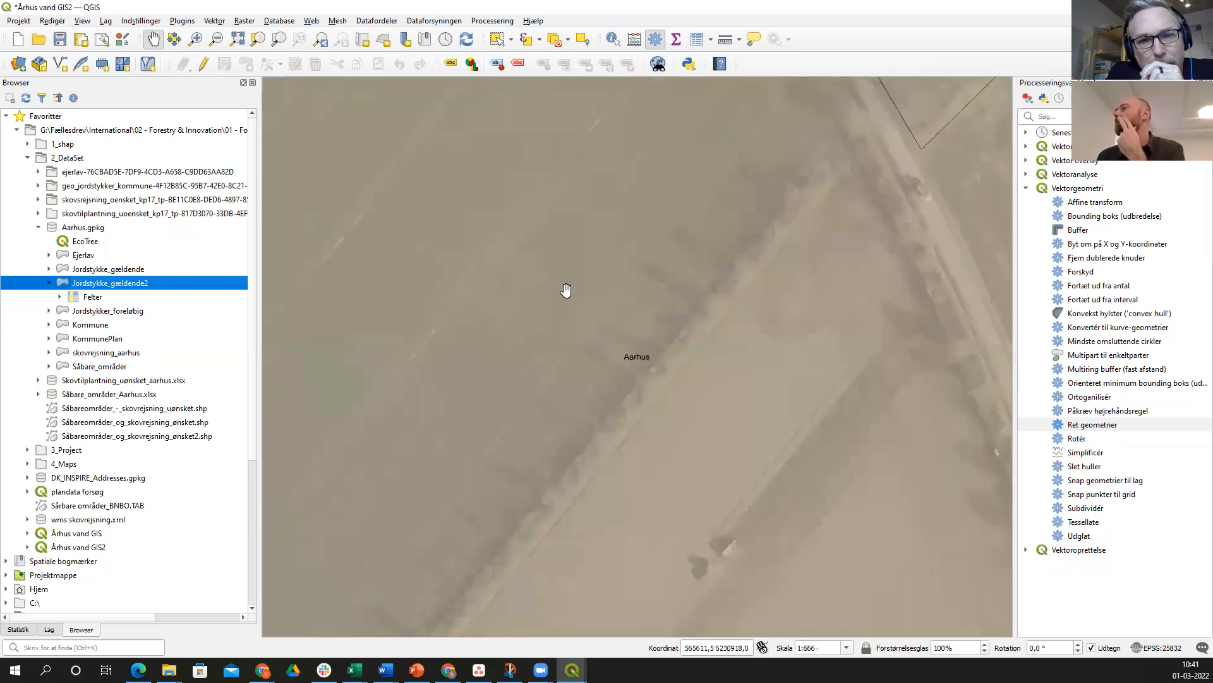
pyautogui.scroll(1, 567, 290)
pyautogui.scroll(-2, 567, 290)
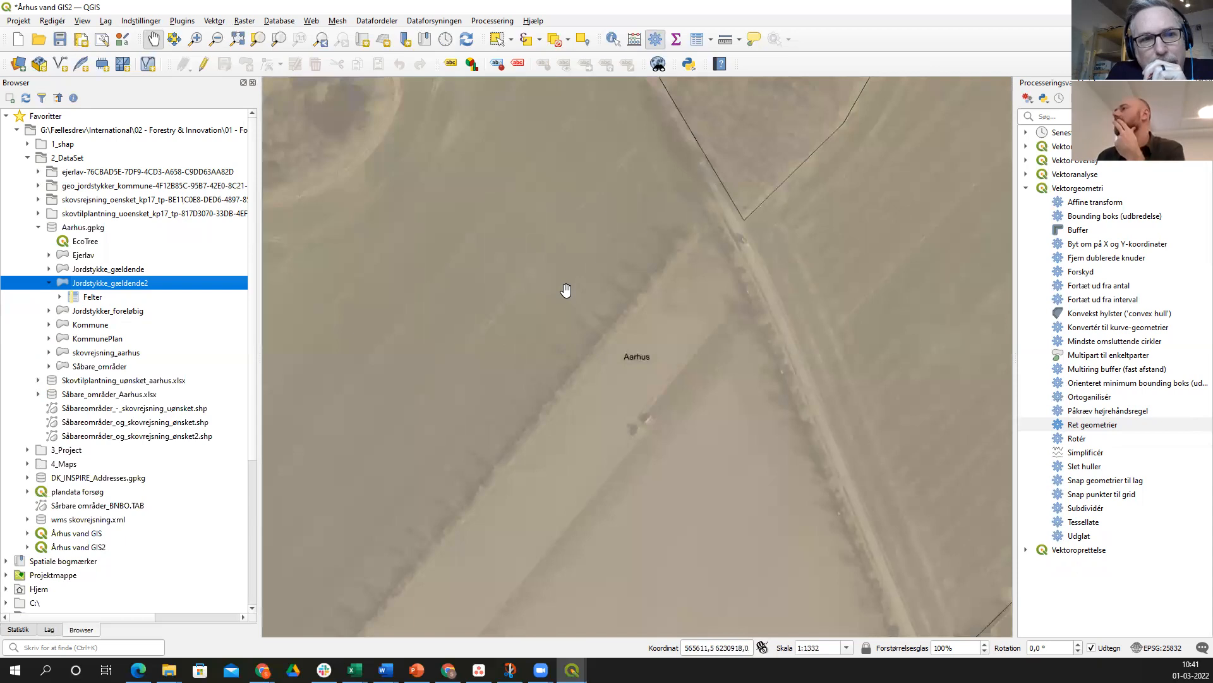
pyautogui.scroll(-1, 566, 290)
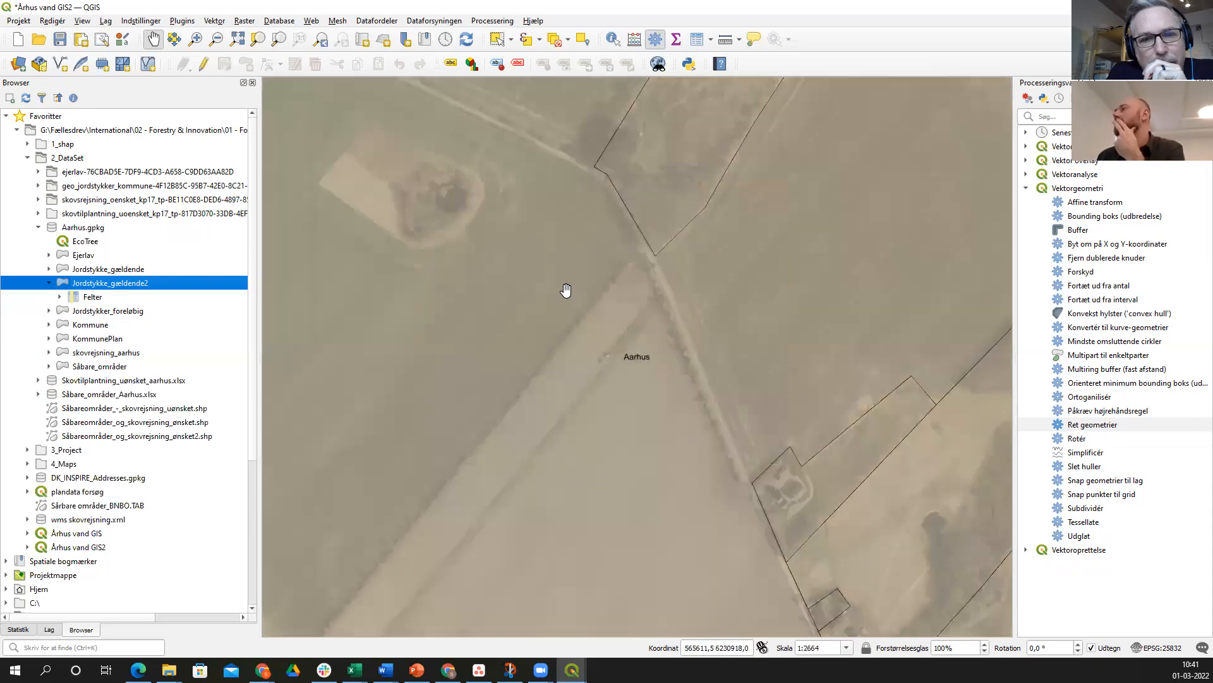
pyautogui.scroll(-1, 567, 290)
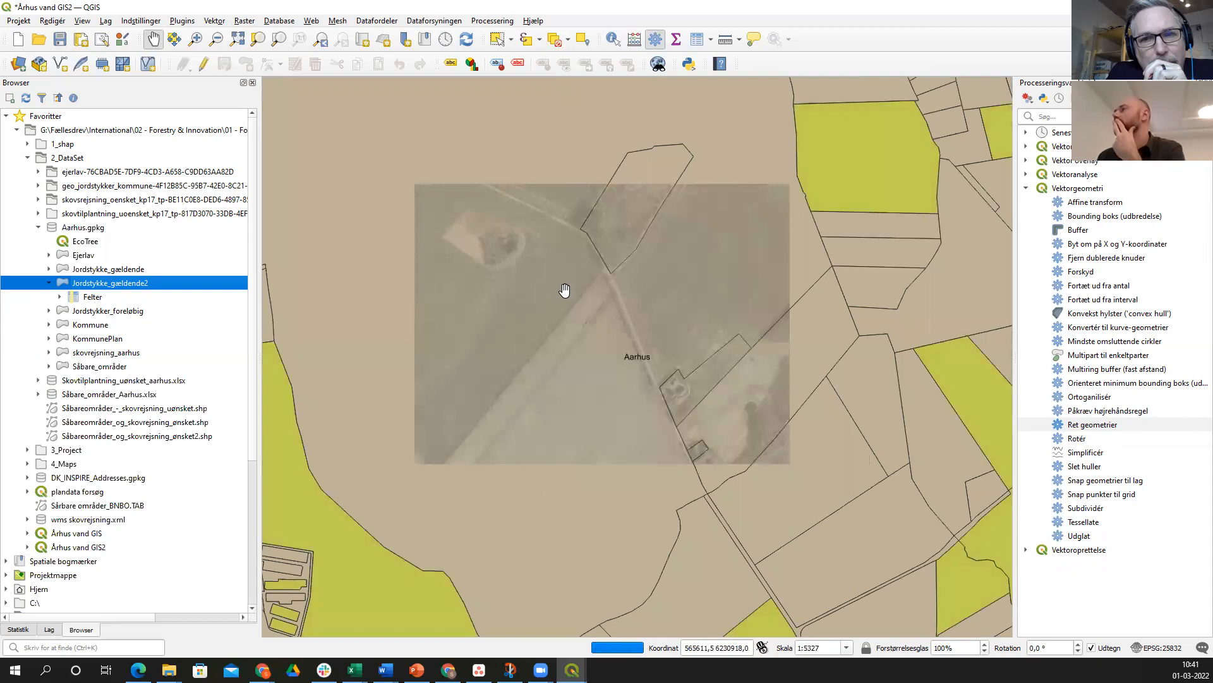
pyautogui.scroll(-1, 563, 292)
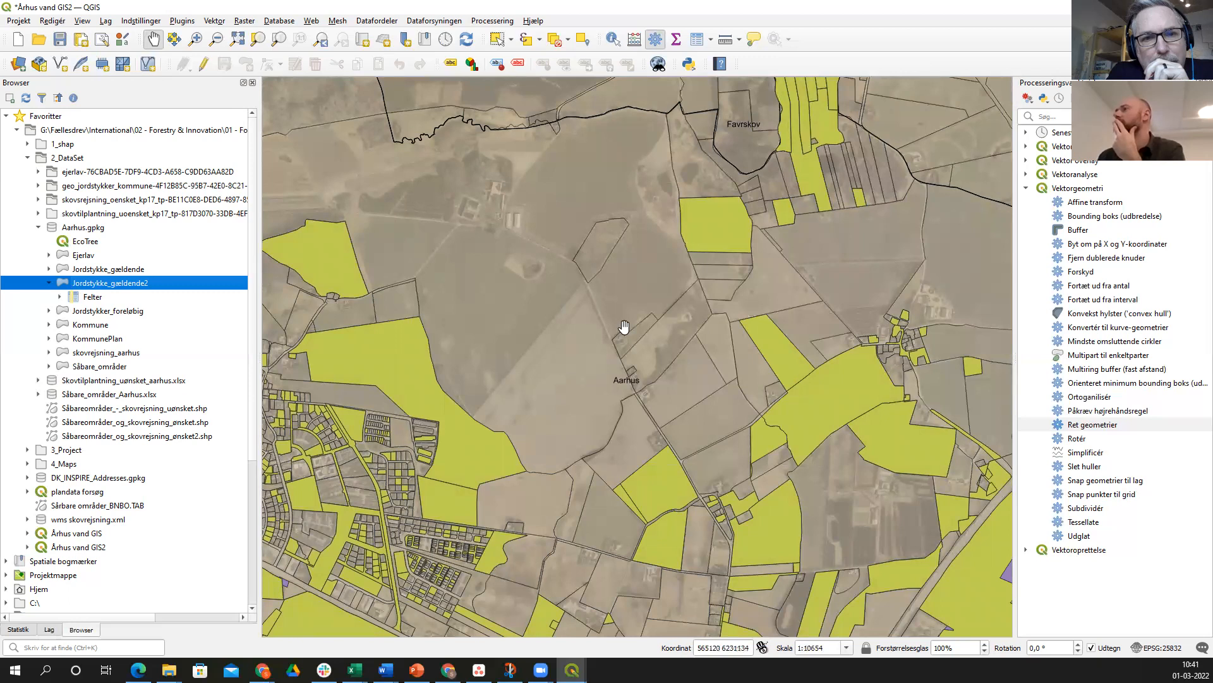
pyautogui.moveTo(624, 326); pyautogui.dragTo(794, 415)
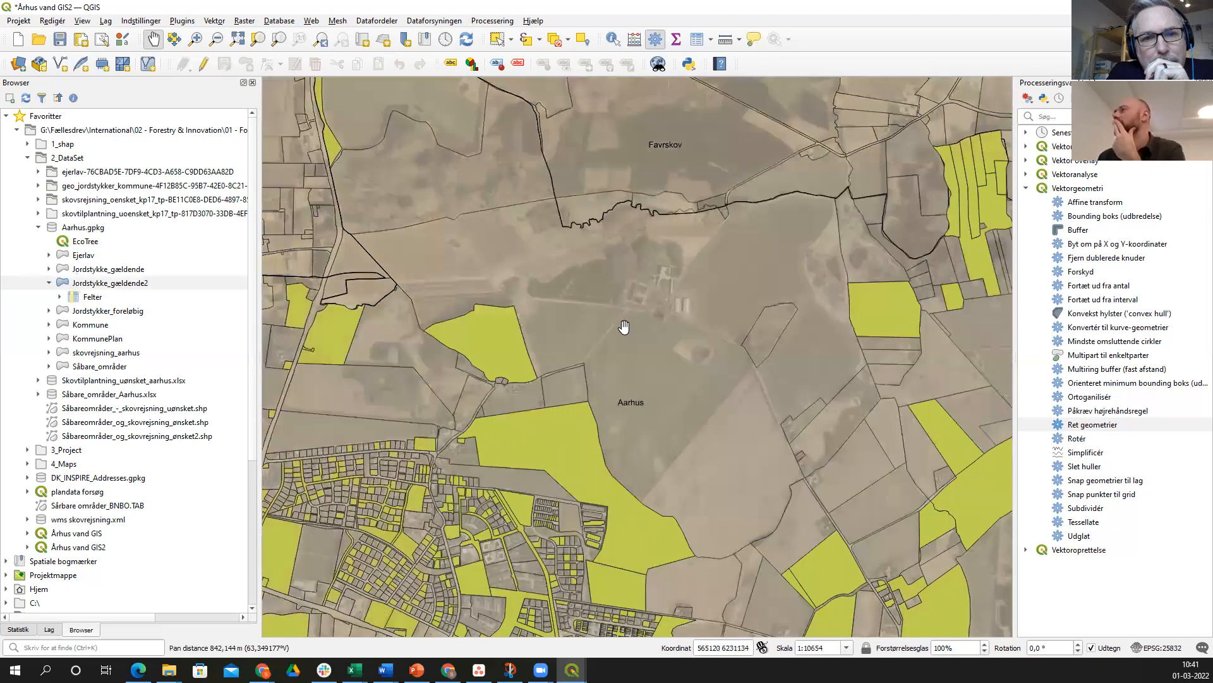
pyautogui.scroll(-1, 624, 326)
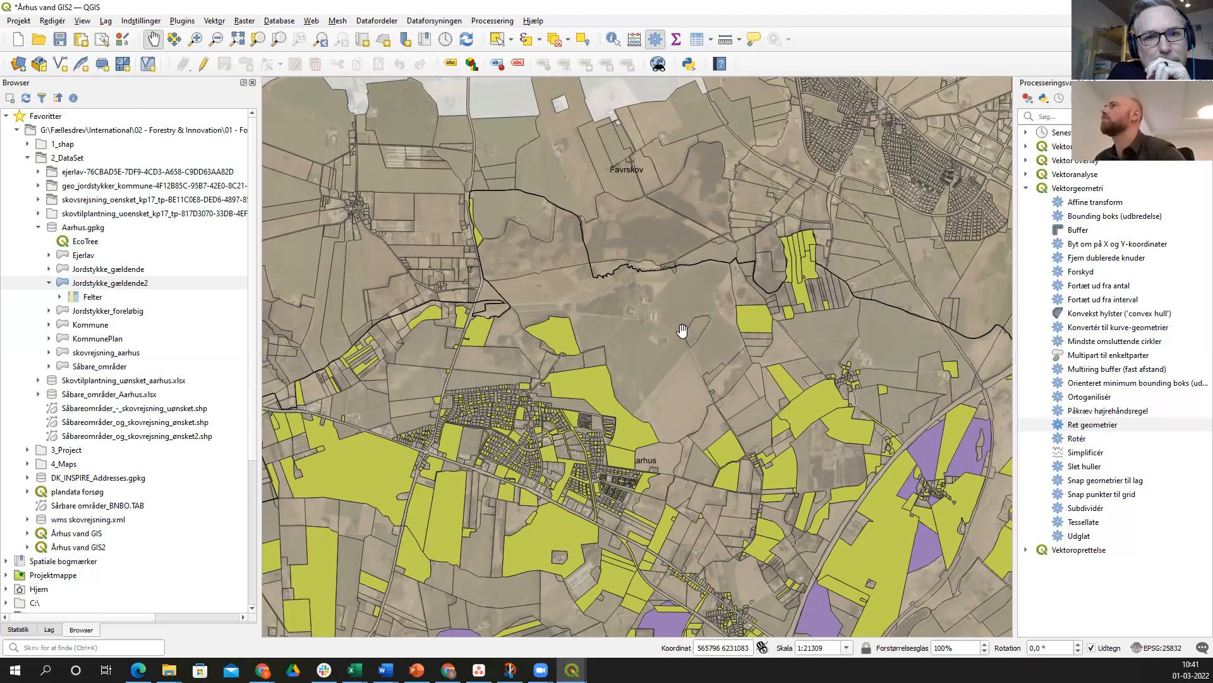
pyautogui.scroll(4, 695, 332)
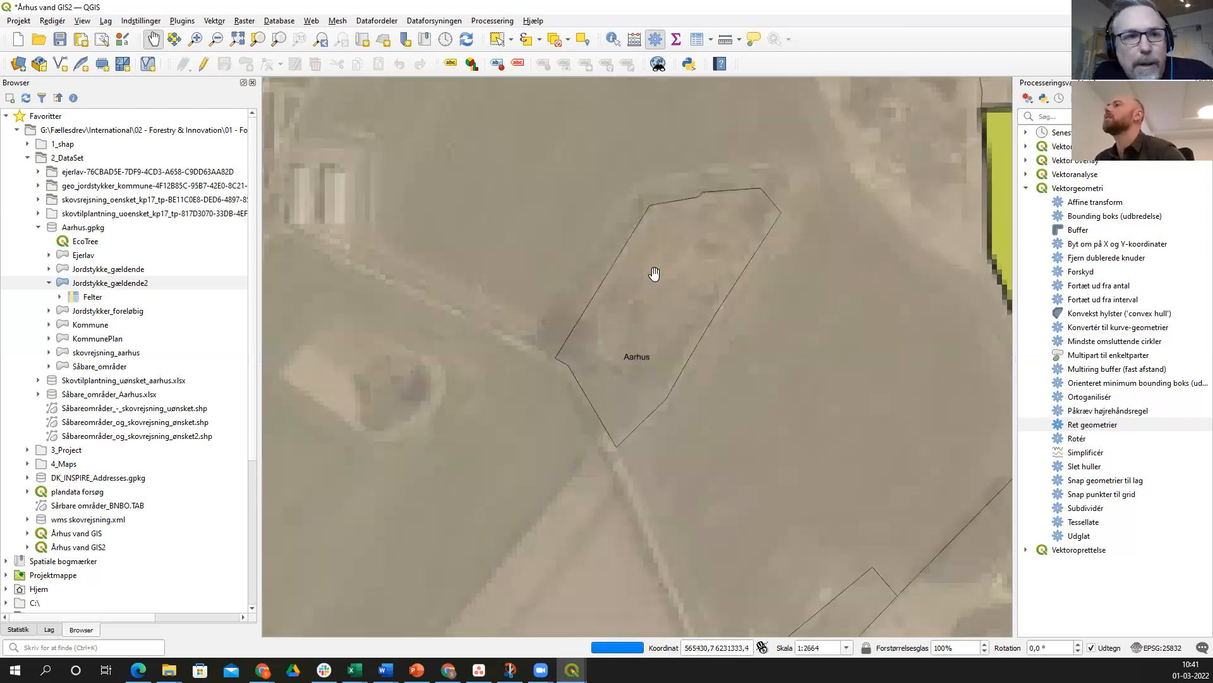
pyautogui.scroll(-2, 654, 273)
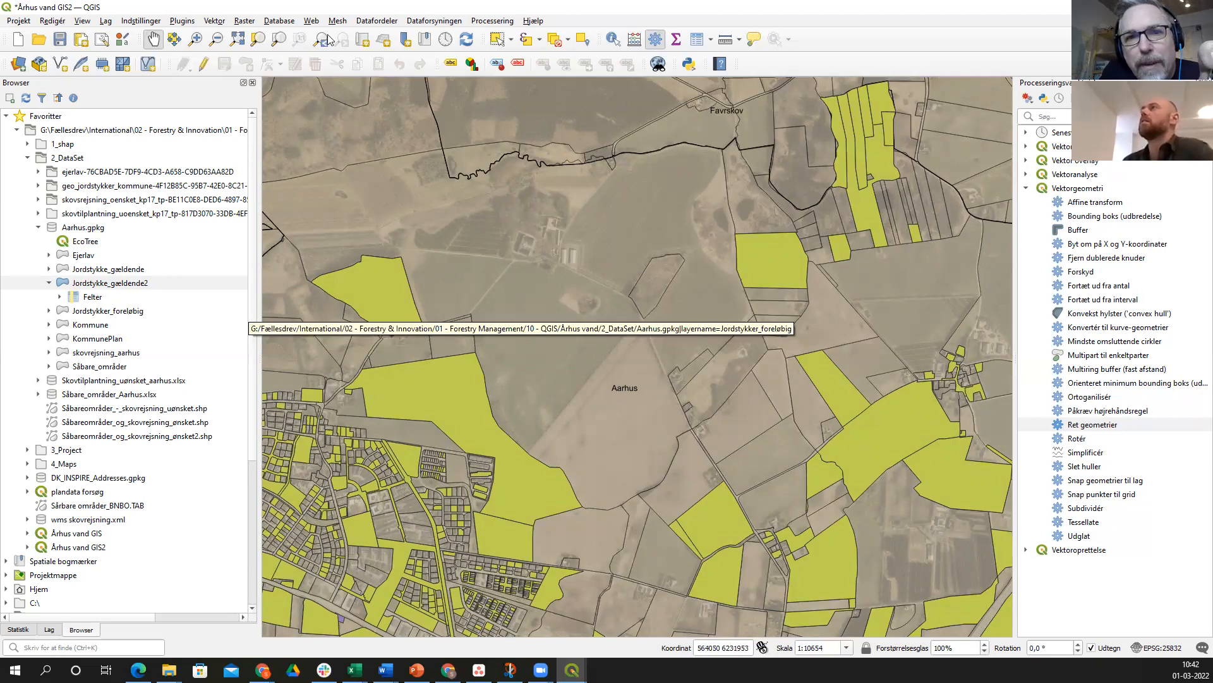
# - Identify the large Jordstykke_gældende2 parcel just south of the Favrskov border and read its attributes down to registreretAreal
pyautogui.click(511, 42)
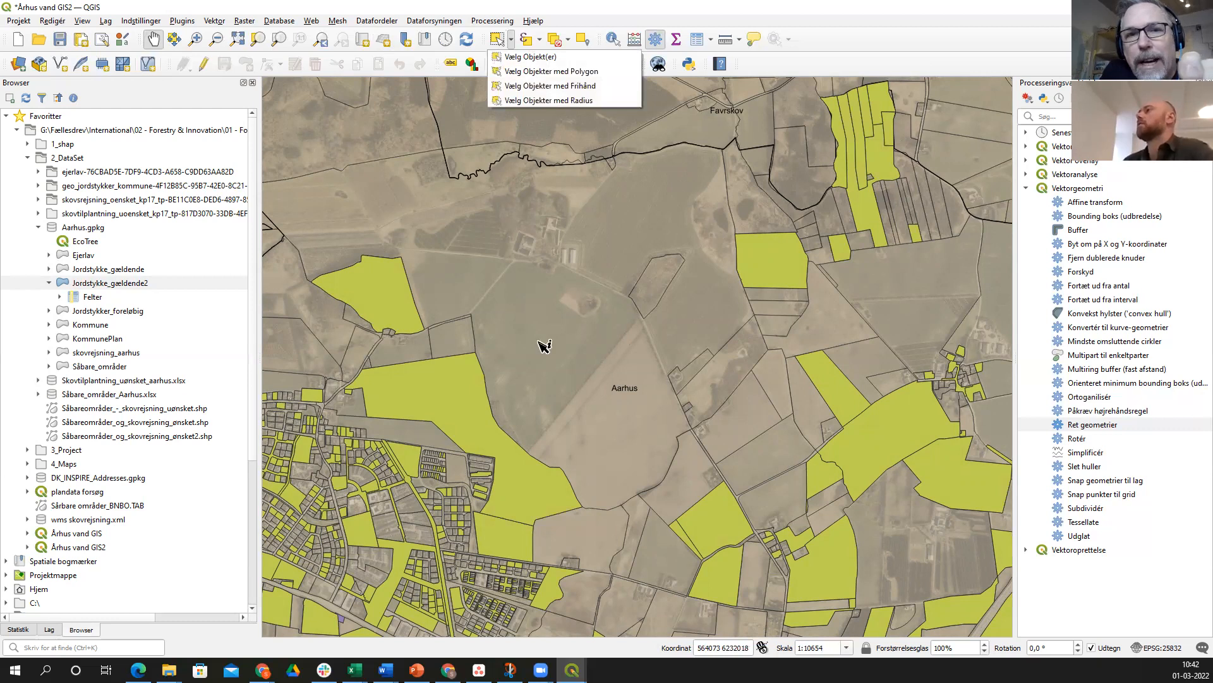
pyautogui.click(538, 341)
pyautogui.click(538, 342)
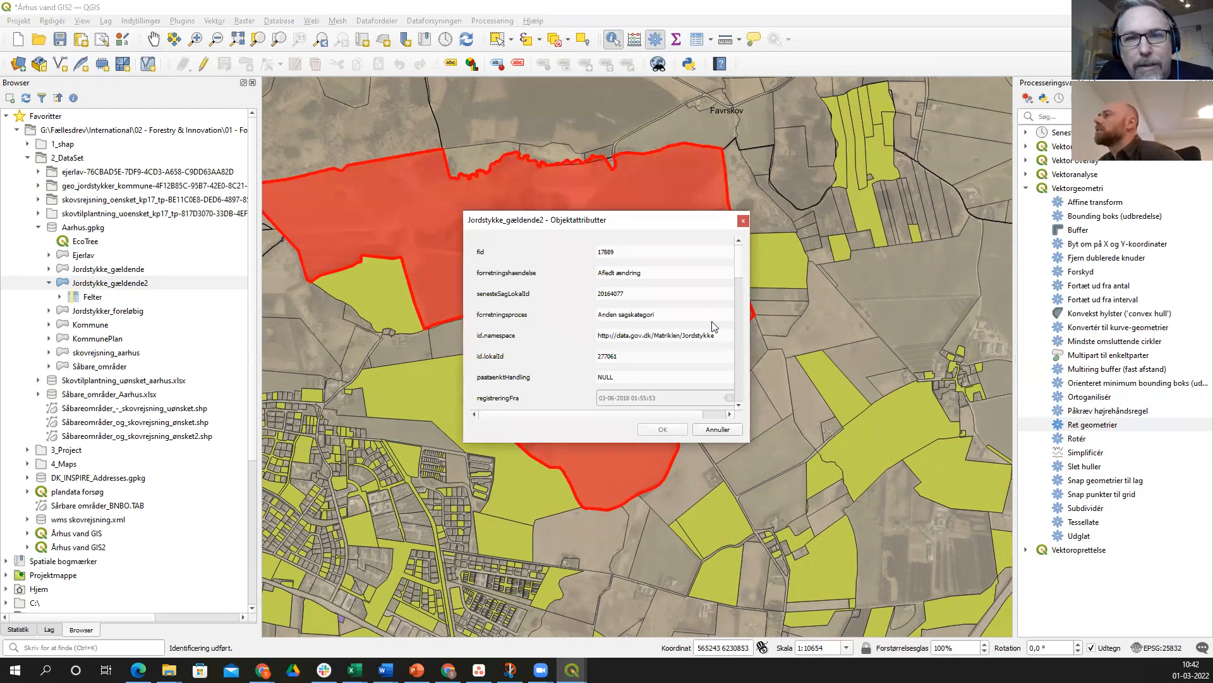
pyautogui.scroll(-1, 714, 326)
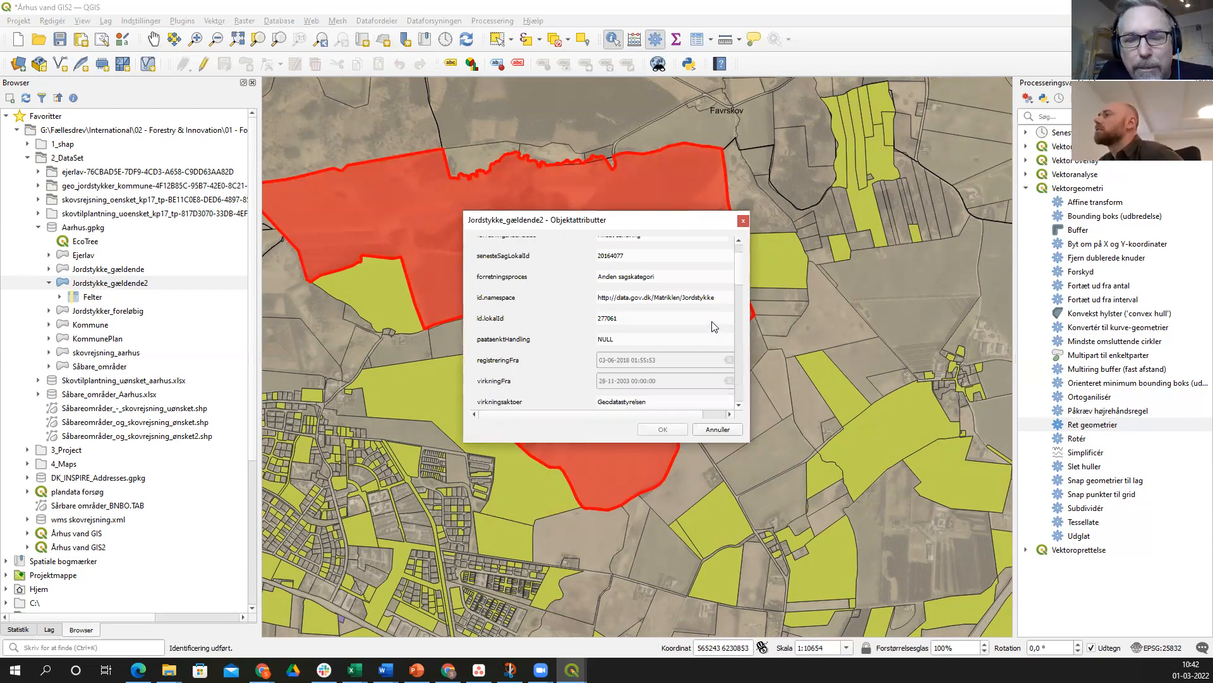
pyautogui.scroll(-2, 714, 326)
pyautogui.scroll(-3, 715, 326)
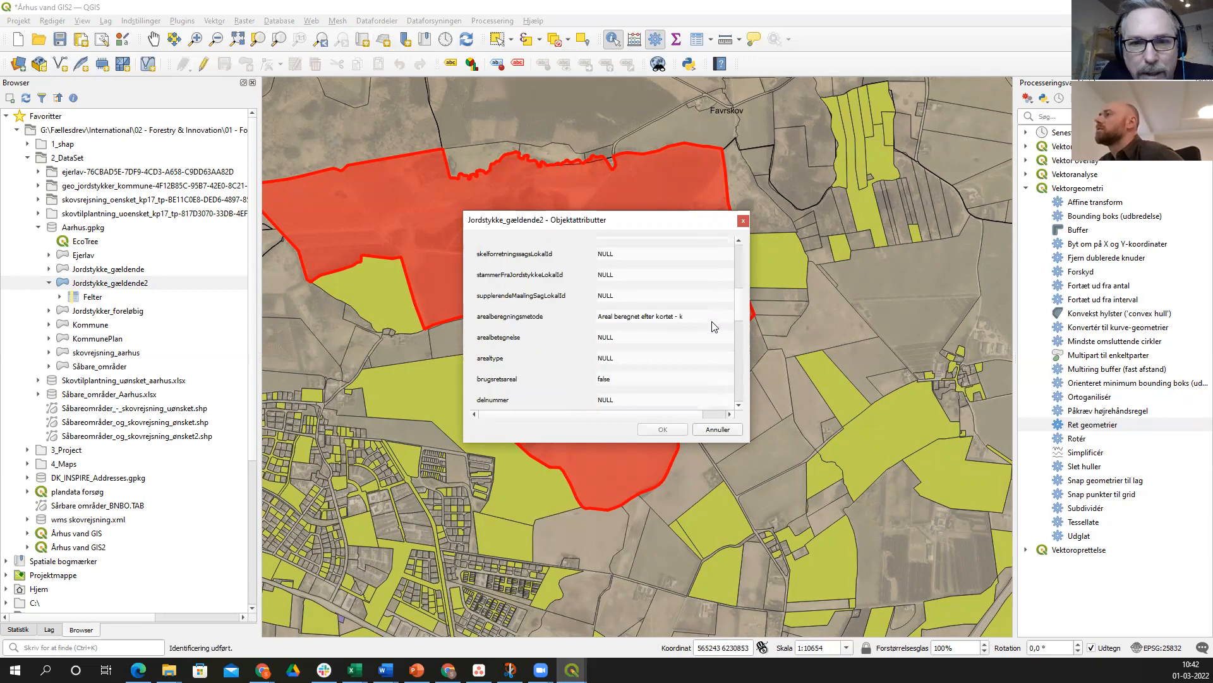
pyautogui.scroll(-2, 714, 326)
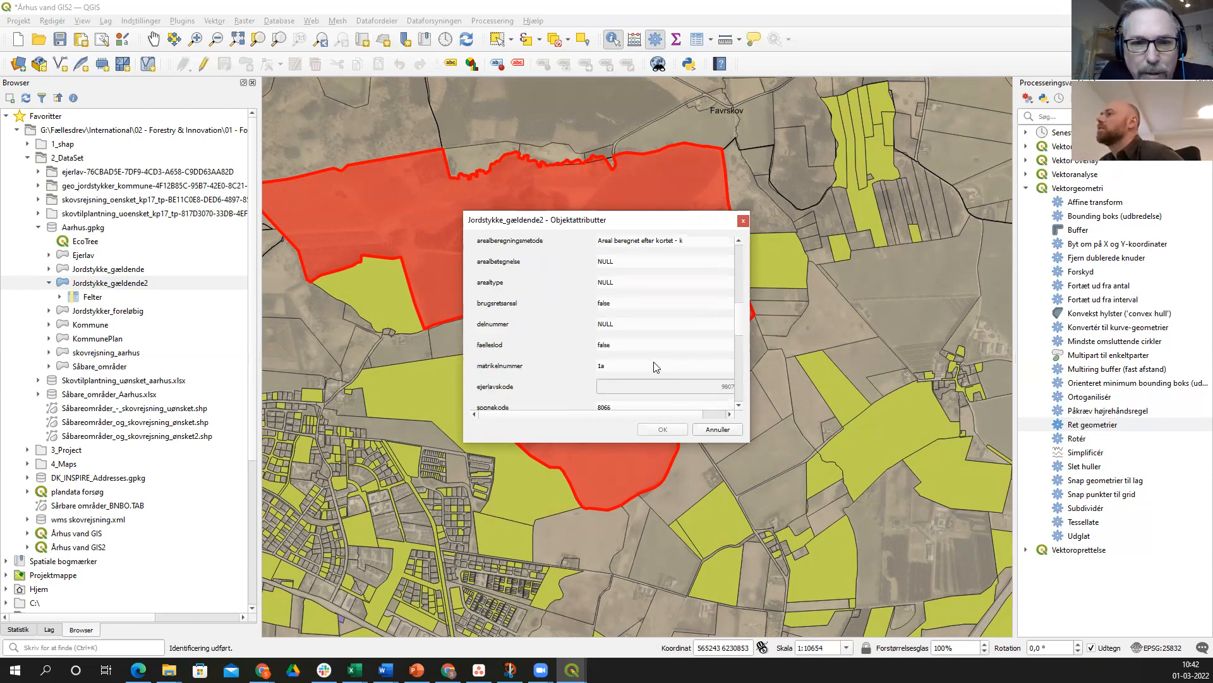
pyautogui.scroll(-2, 653, 367)
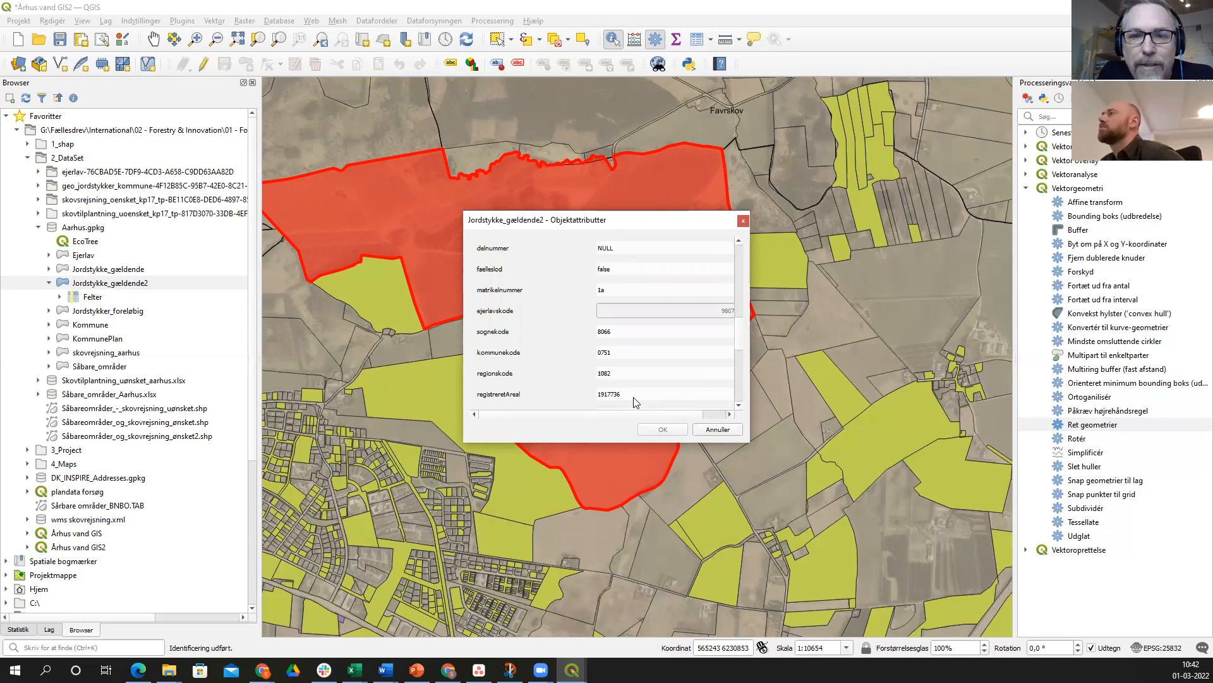
pyautogui.scroll(-3, 636, 402)
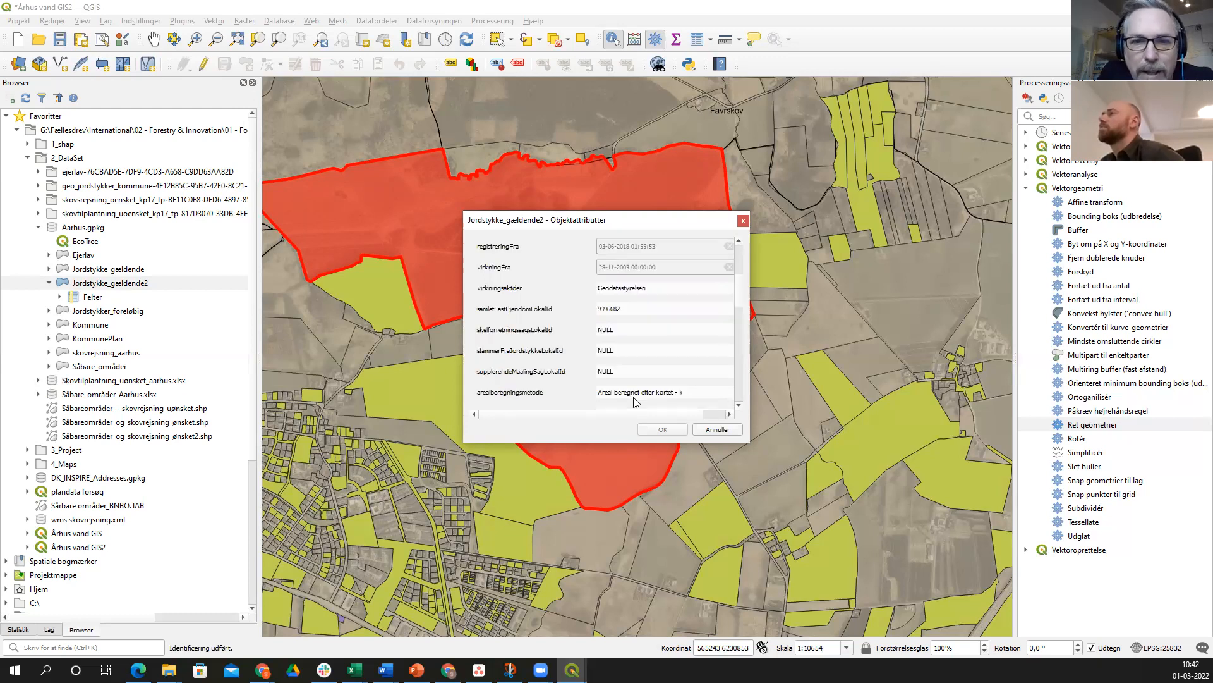
# - Enlarge the parcel's attribute form to review its first fields together, and close the form
pyautogui.scroll(1, 635, 402)
pyautogui.scroll(2, 635, 402)
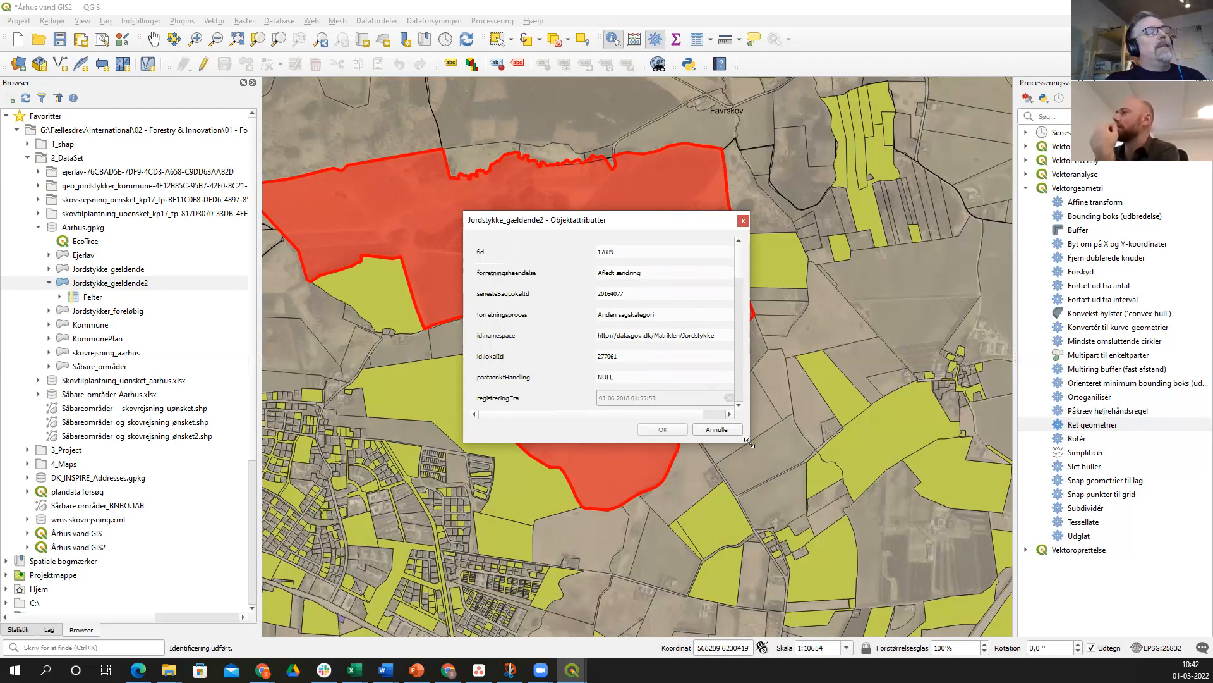
pyautogui.moveTo(750, 443); pyautogui.dragTo(830, 579)
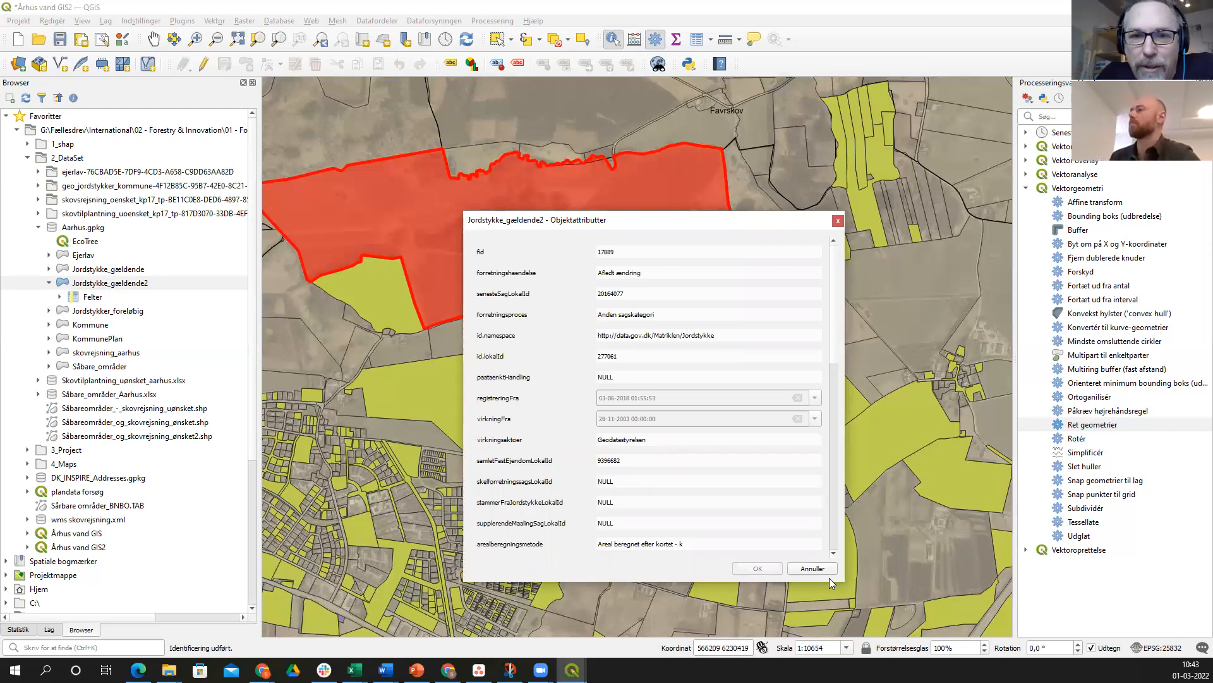
pyautogui.click(838, 222)
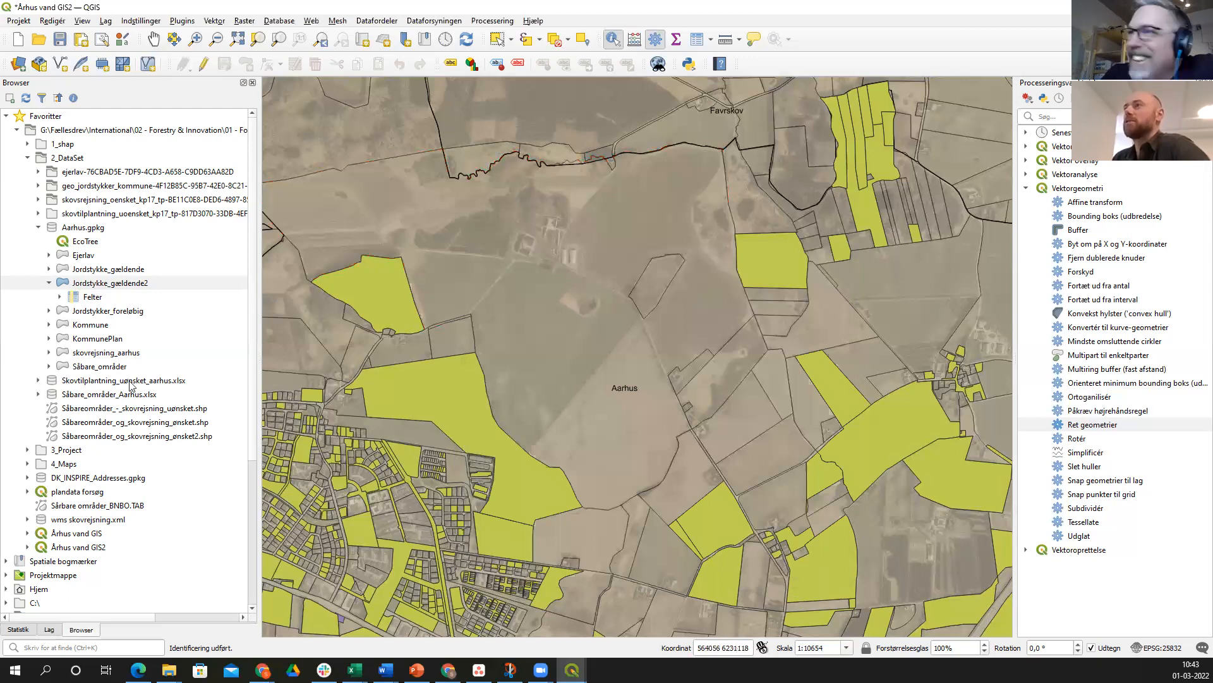
pyautogui.click(49, 629)
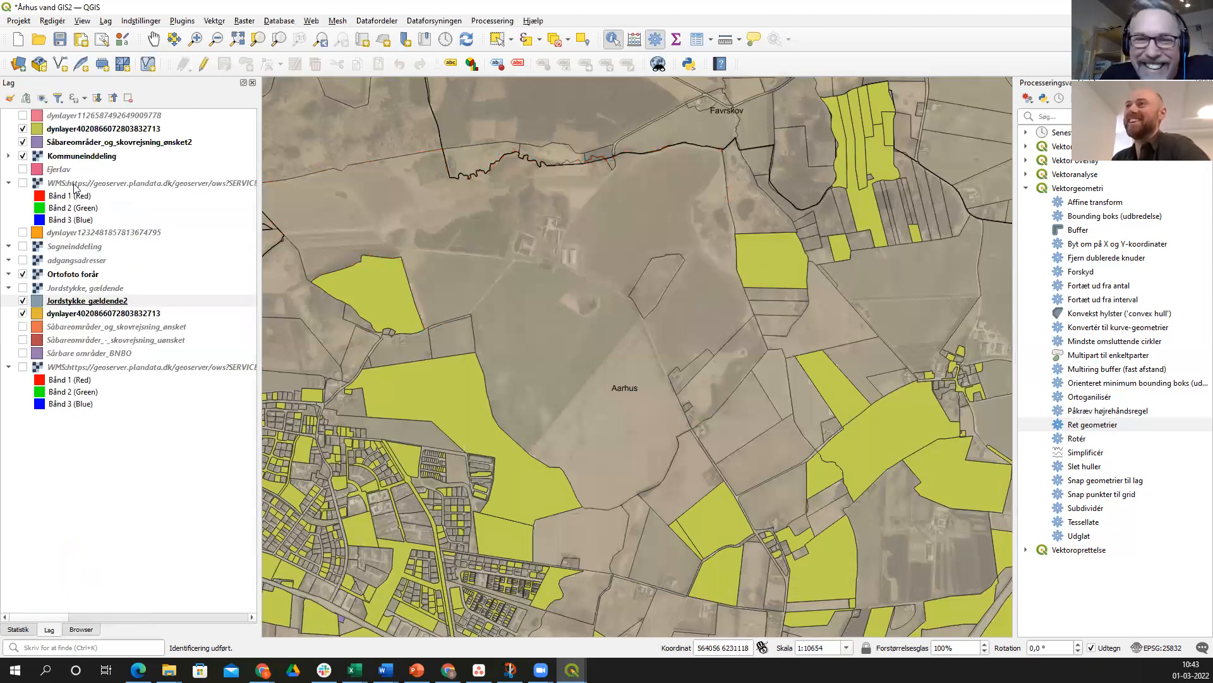
pyautogui.click(23, 129)
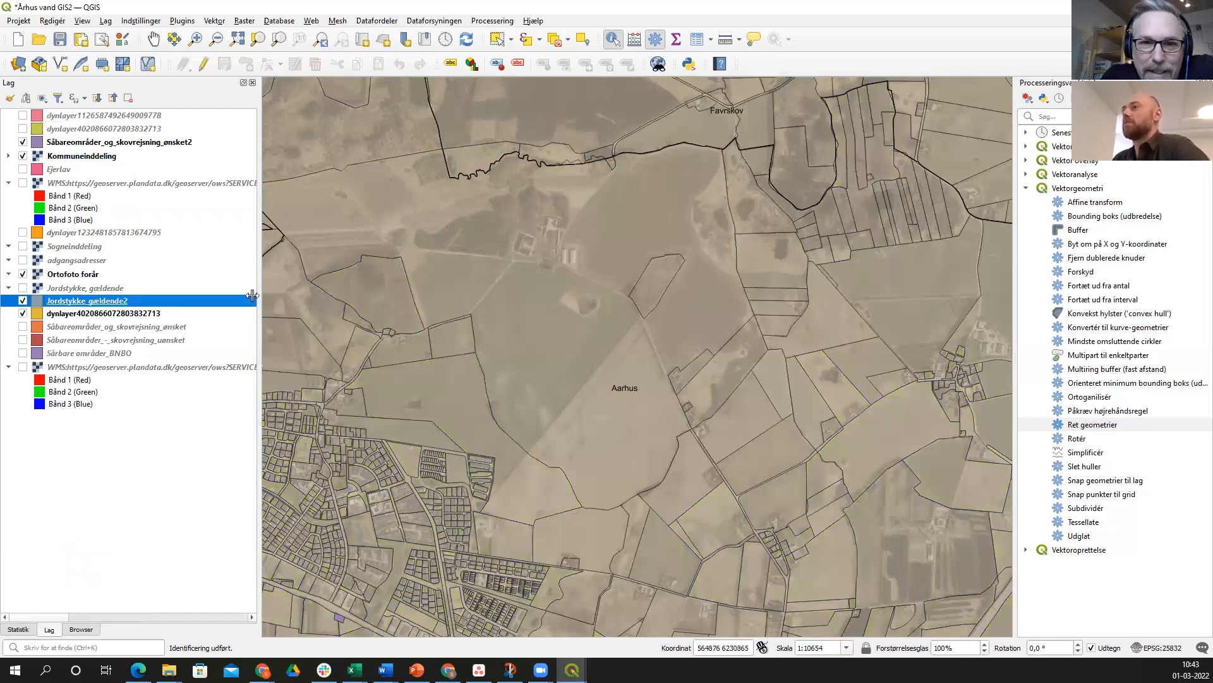
pyautogui.moveTo(251, 296); pyautogui.dragTo(187, 301)
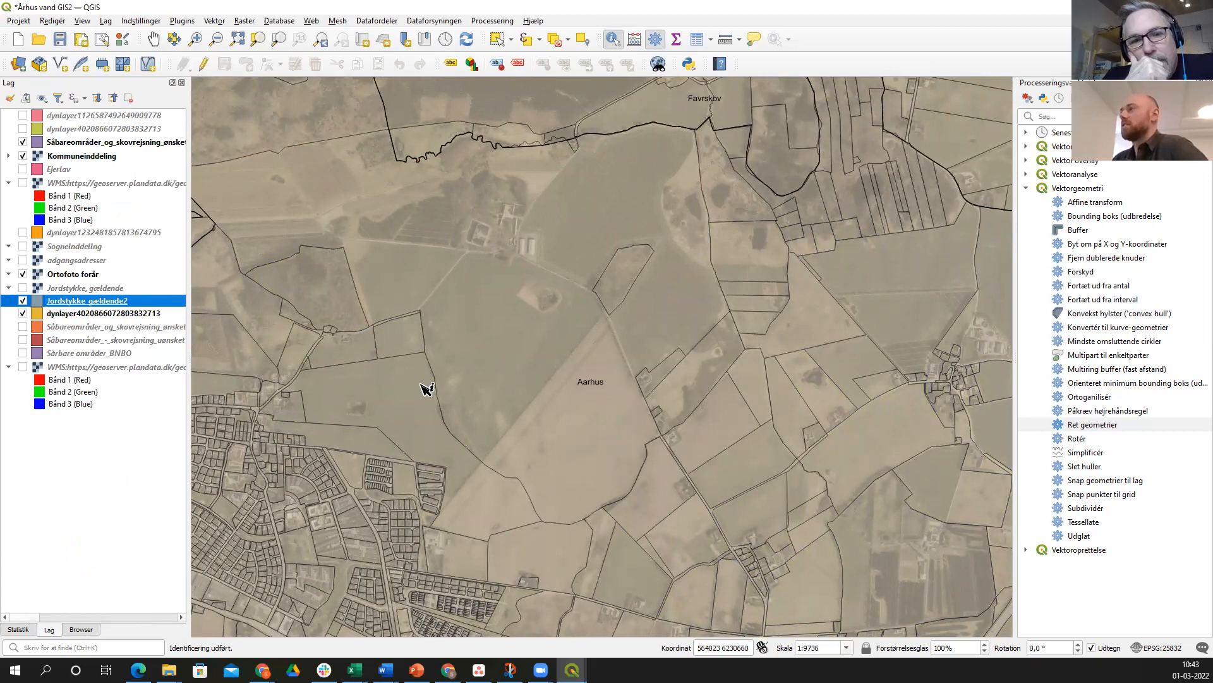
pyautogui.scroll(-1, 427, 388)
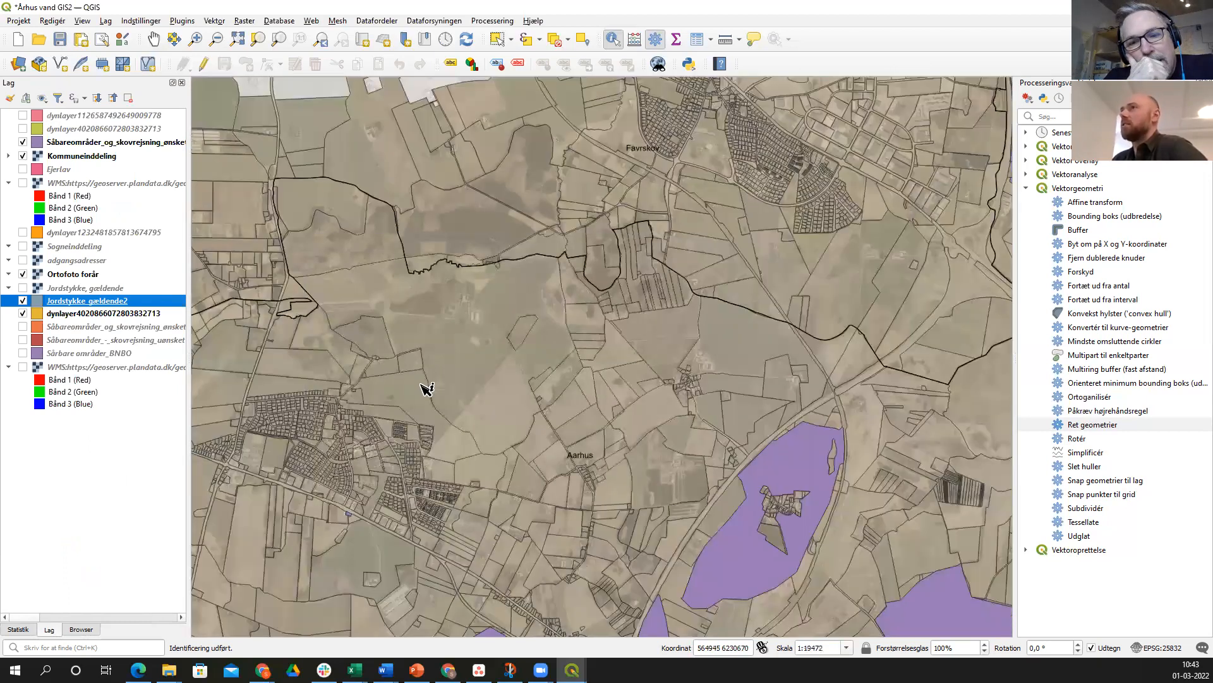
pyautogui.scroll(-1, 426, 389)
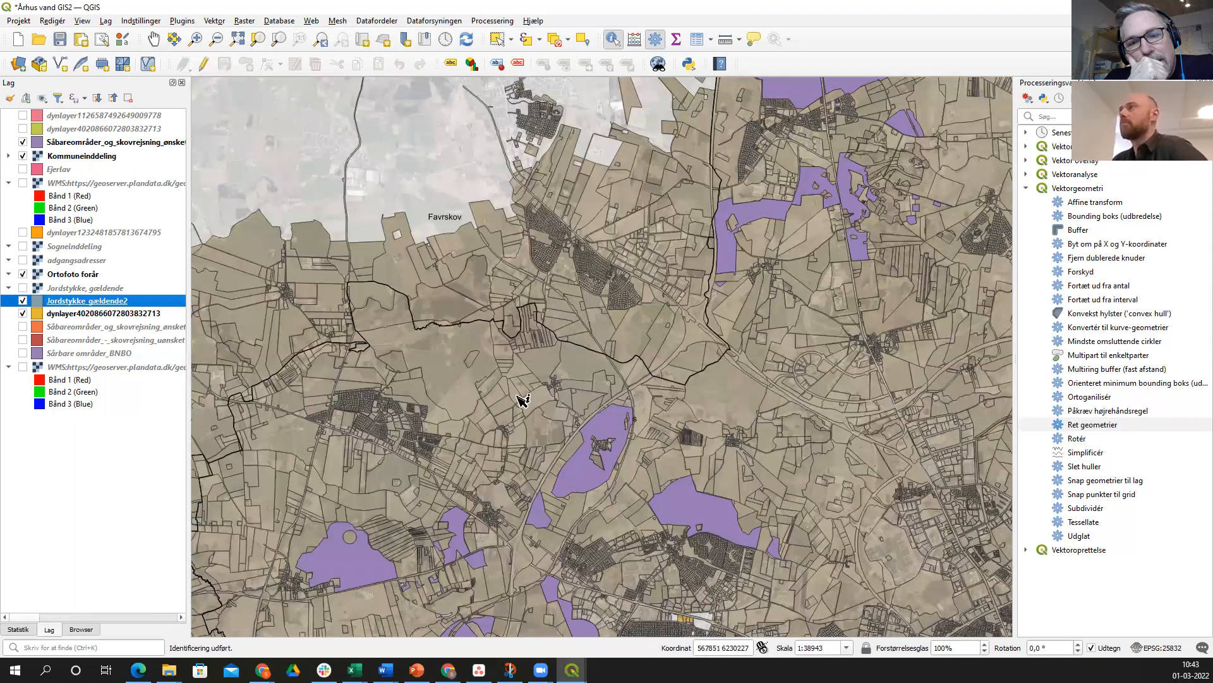
pyautogui.scroll(-1, 522, 400)
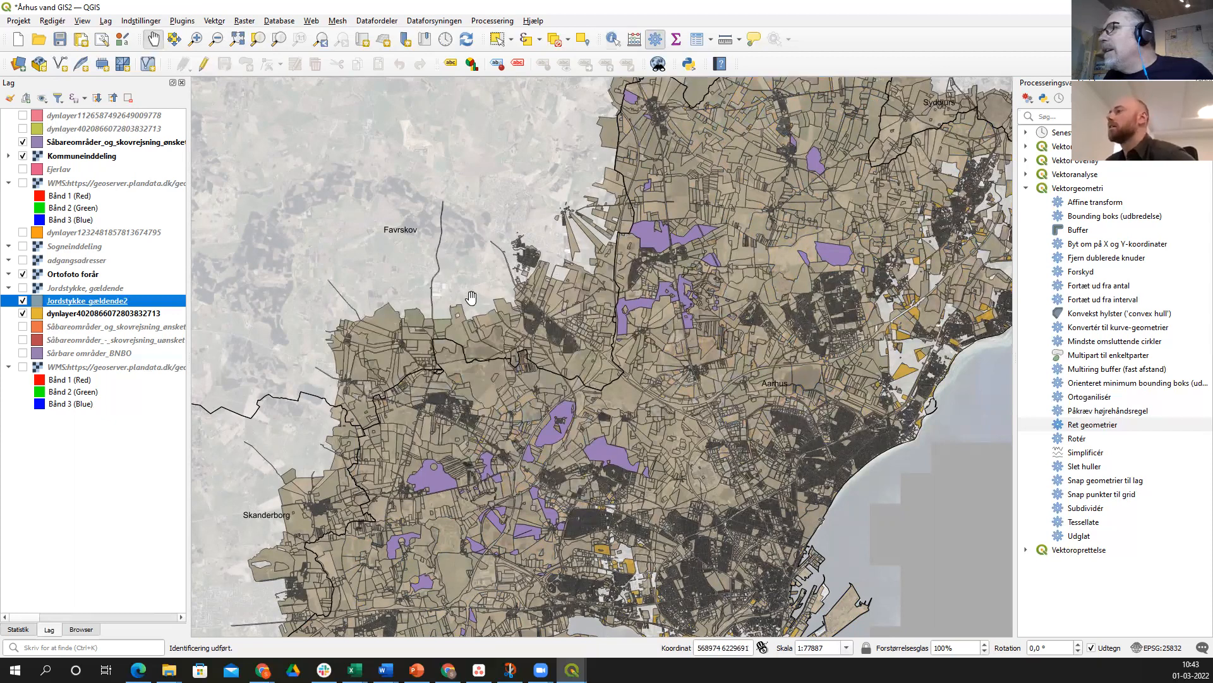
pyautogui.moveTo(593, 420); pyautogui.dragTo(472, 297)
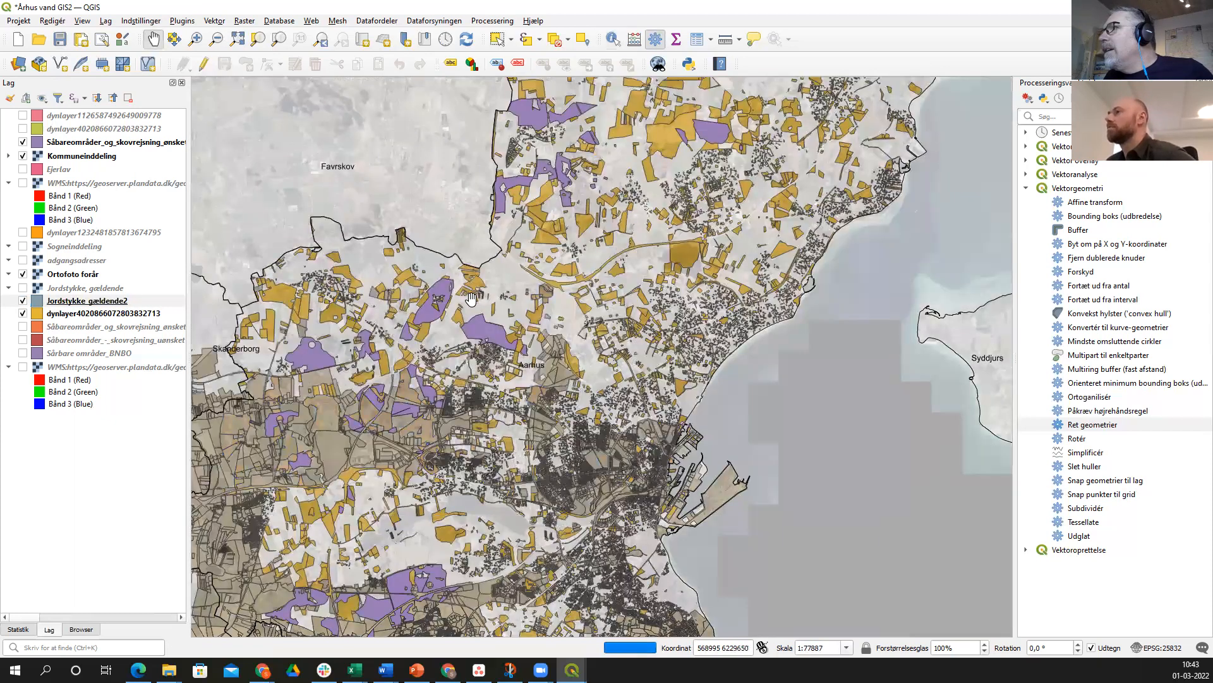
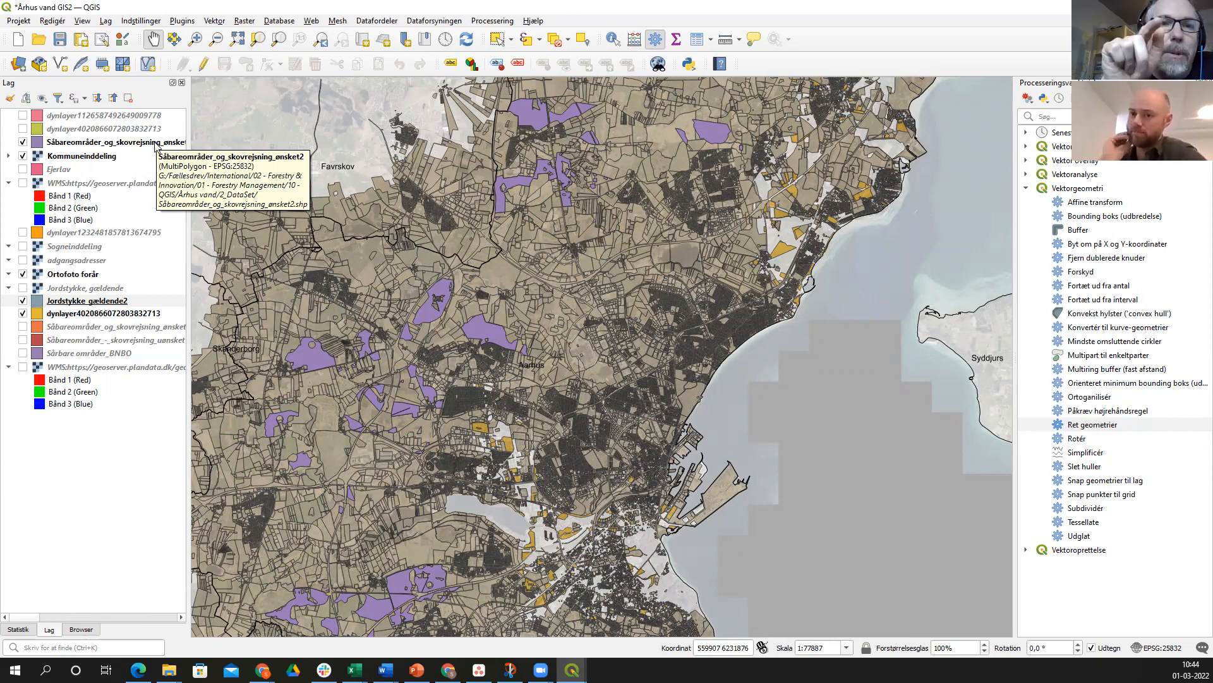
# - Set up a Skæring (intersection) with Såbareområder_og_skovrejsning_ønsket2 as the input layer and Jordstykke_gældende2 as the overlay layer
pyautogui.click(213, 22)
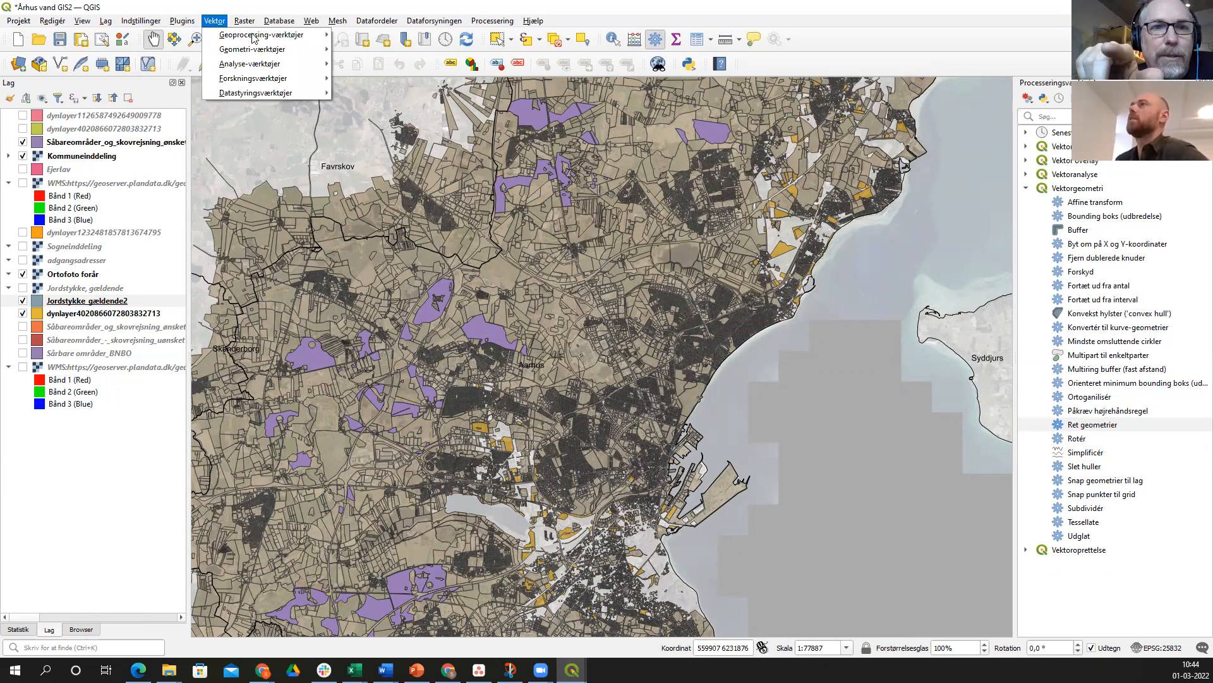
pyautogui.moveTo(255, 37)
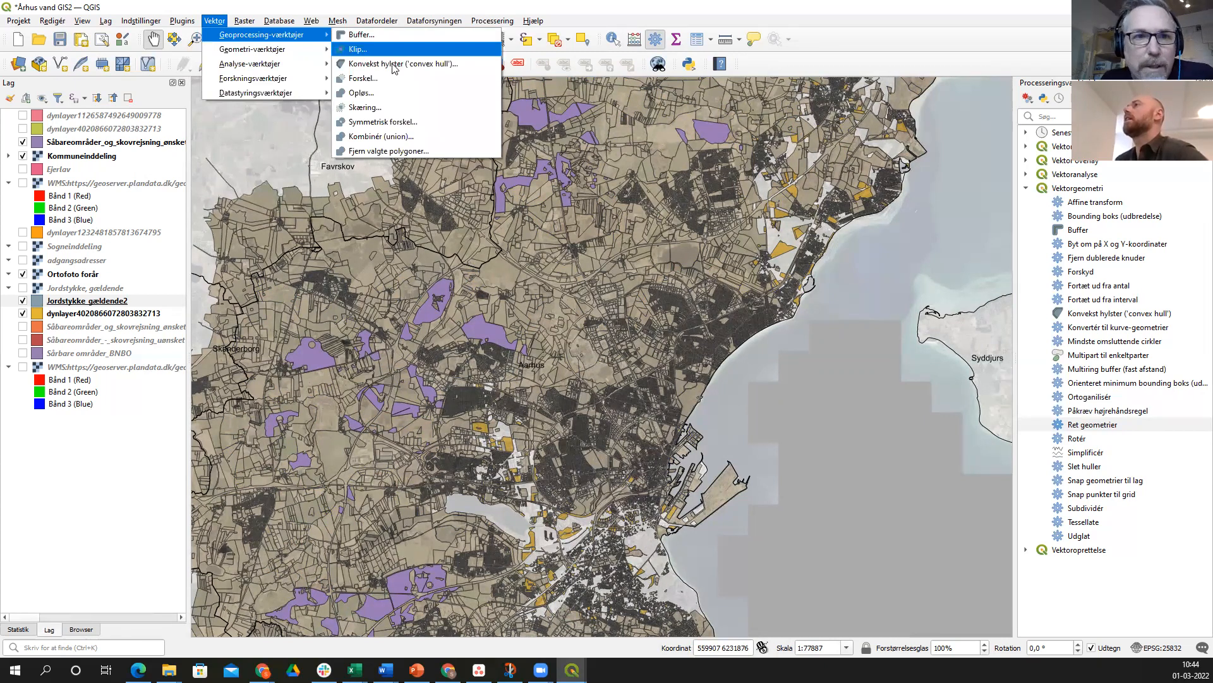
pyautogui.click(378, 111)
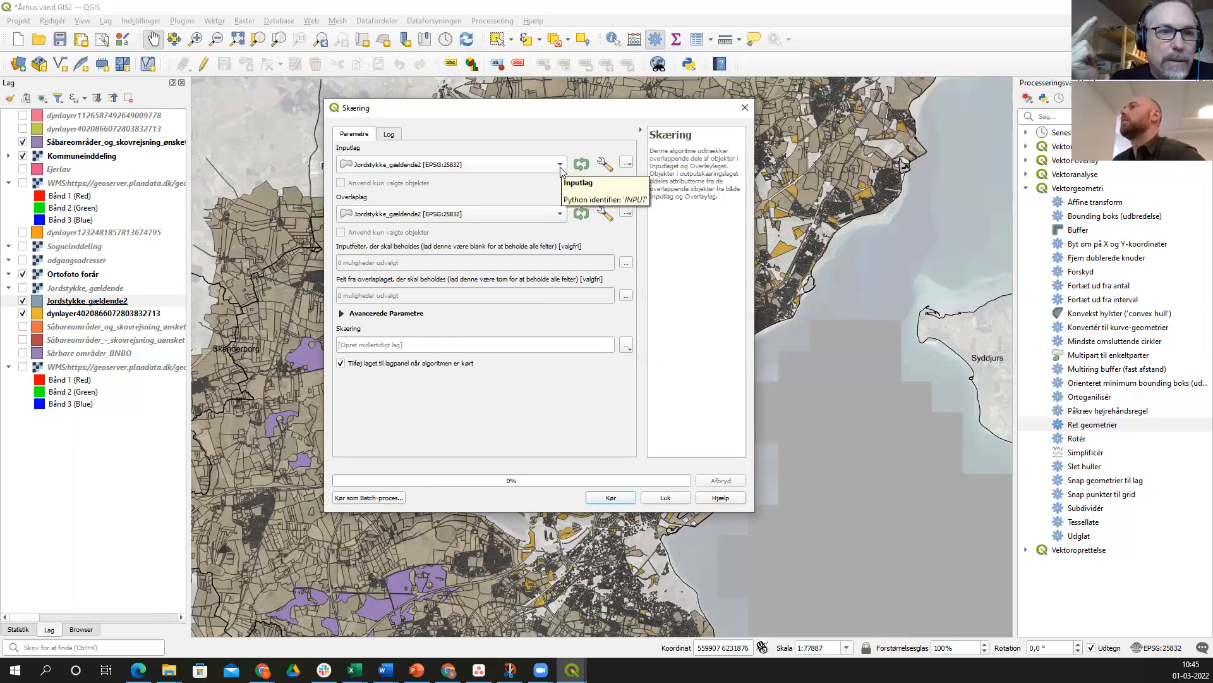
pyautogui.click(560, 166)
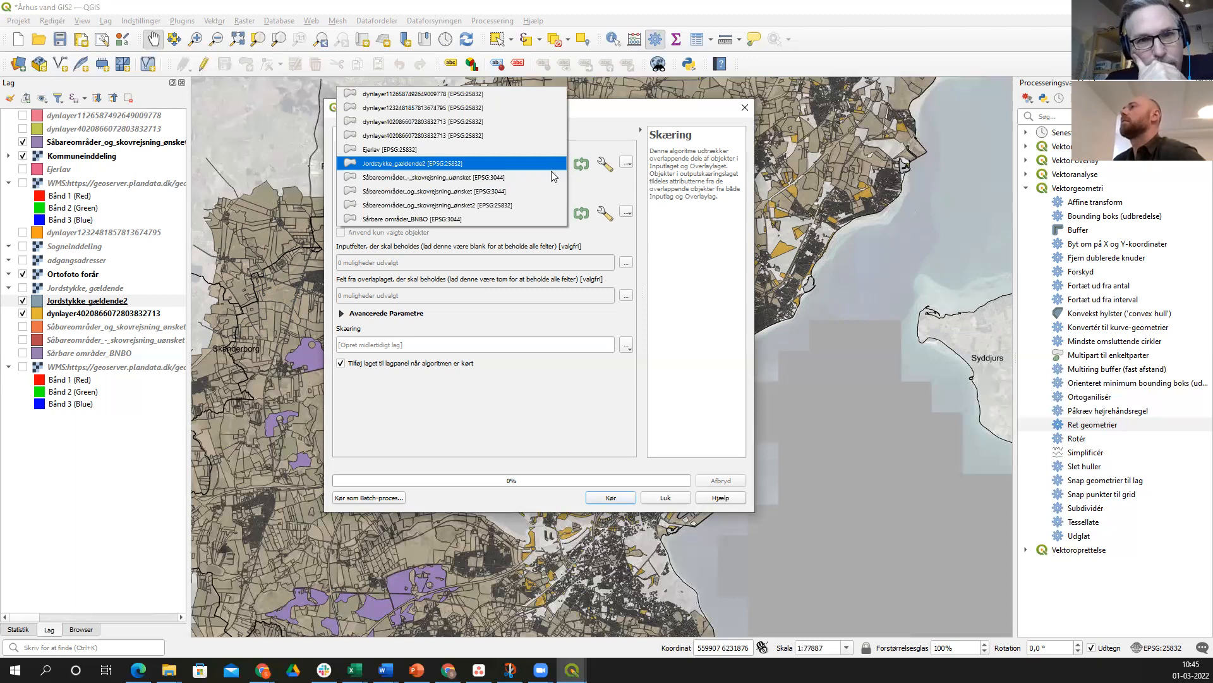
pyautogui.click(516, 204)
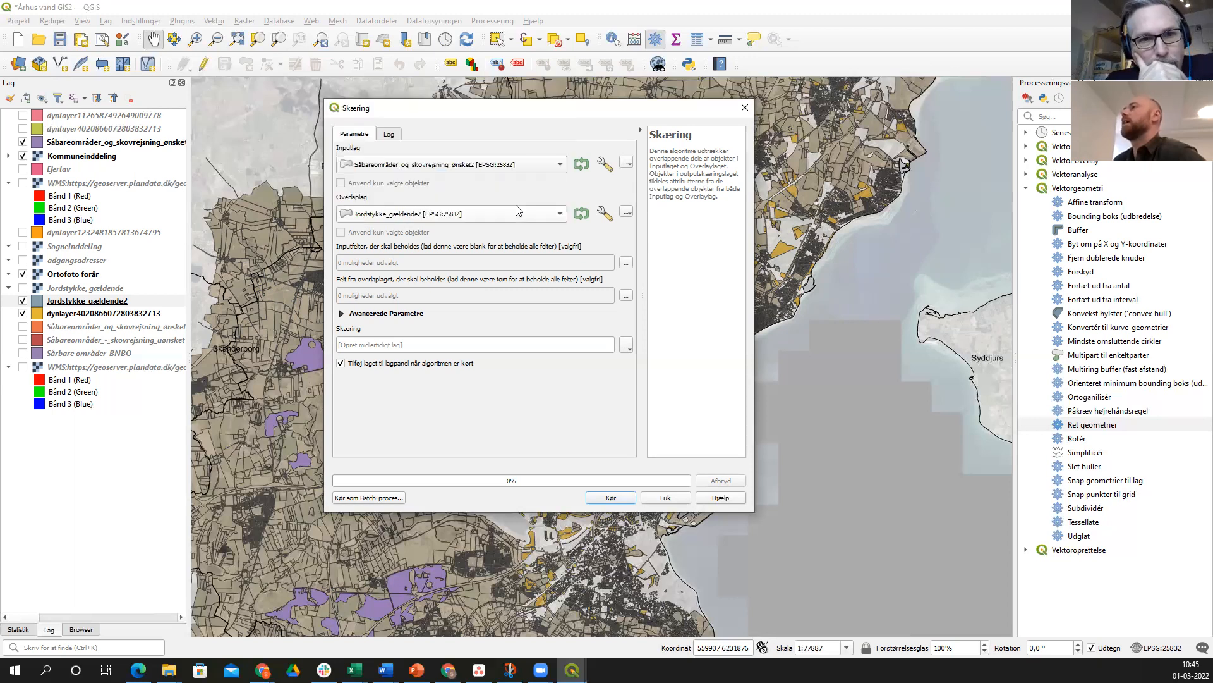
# - Set the intersection output to a shapefile named Såbareområder_og_skovrejsning_Matrikler in the 2_DataSet folder, and run the tool
pyautogui.click(625, 347)
pyautogui.click(639, 368)
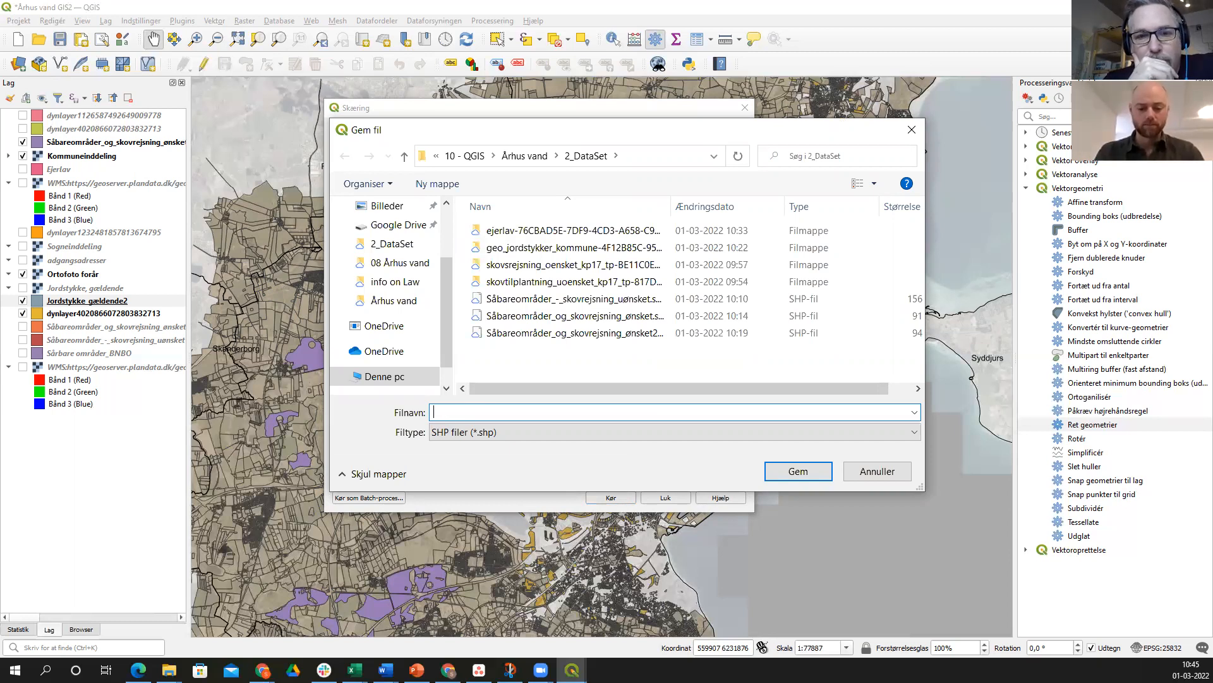
pyautogui.write('sko')
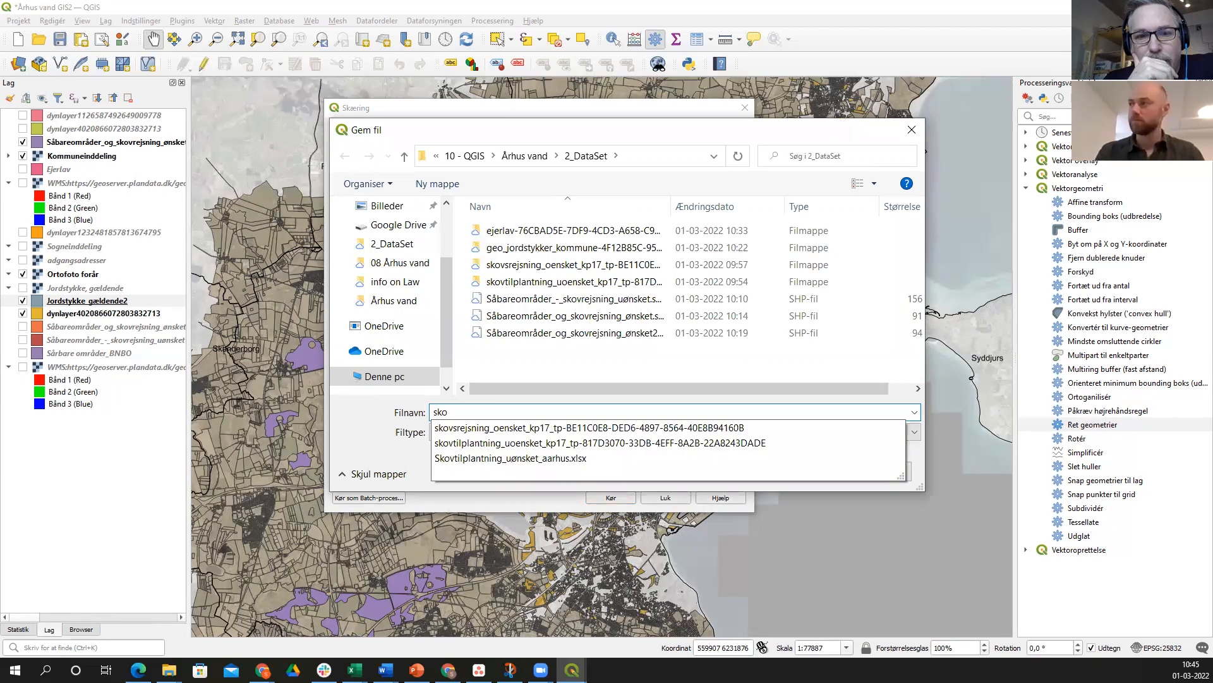
pyautogui.press('BackSpace')
pyautogui.press('BackSpace')
pyautogui.press('BackSpace')
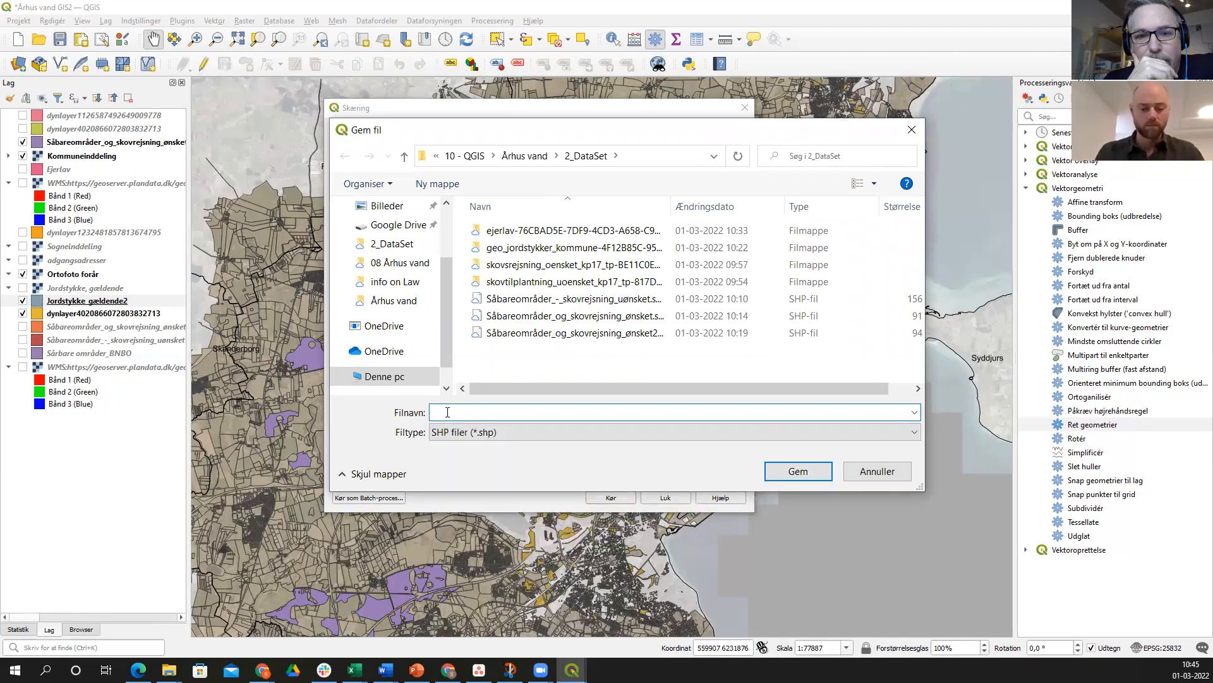
pyautogui.write('såbar')
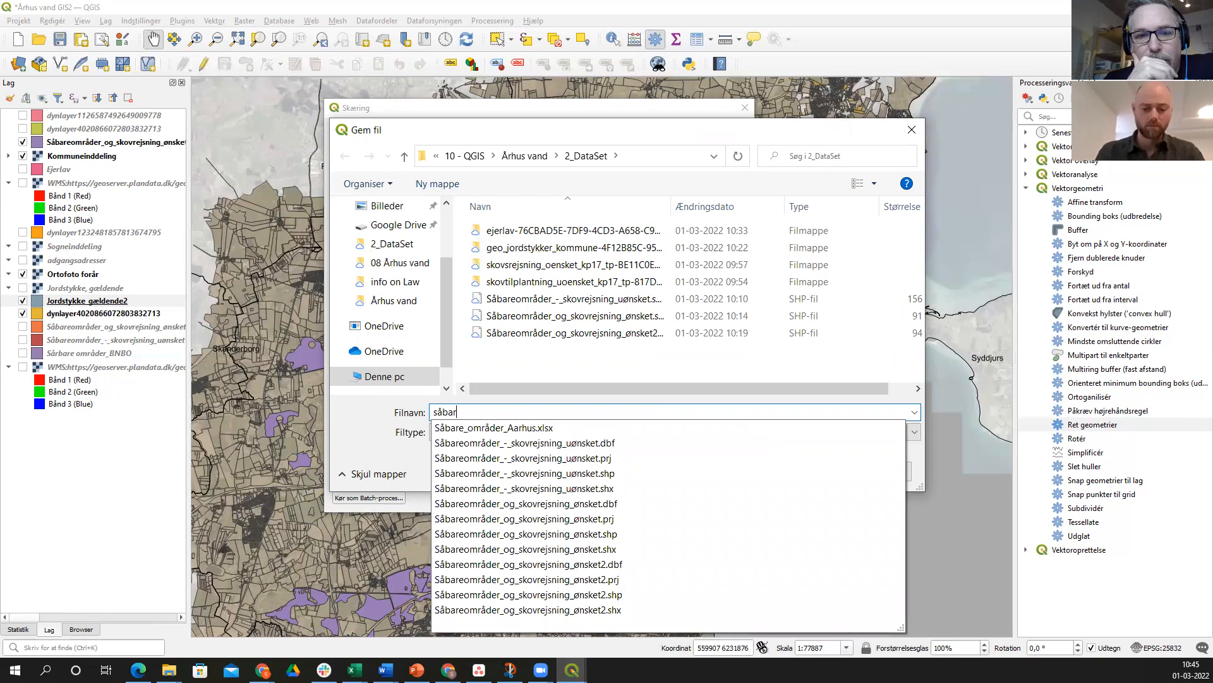
pyautogui.write('eområde')
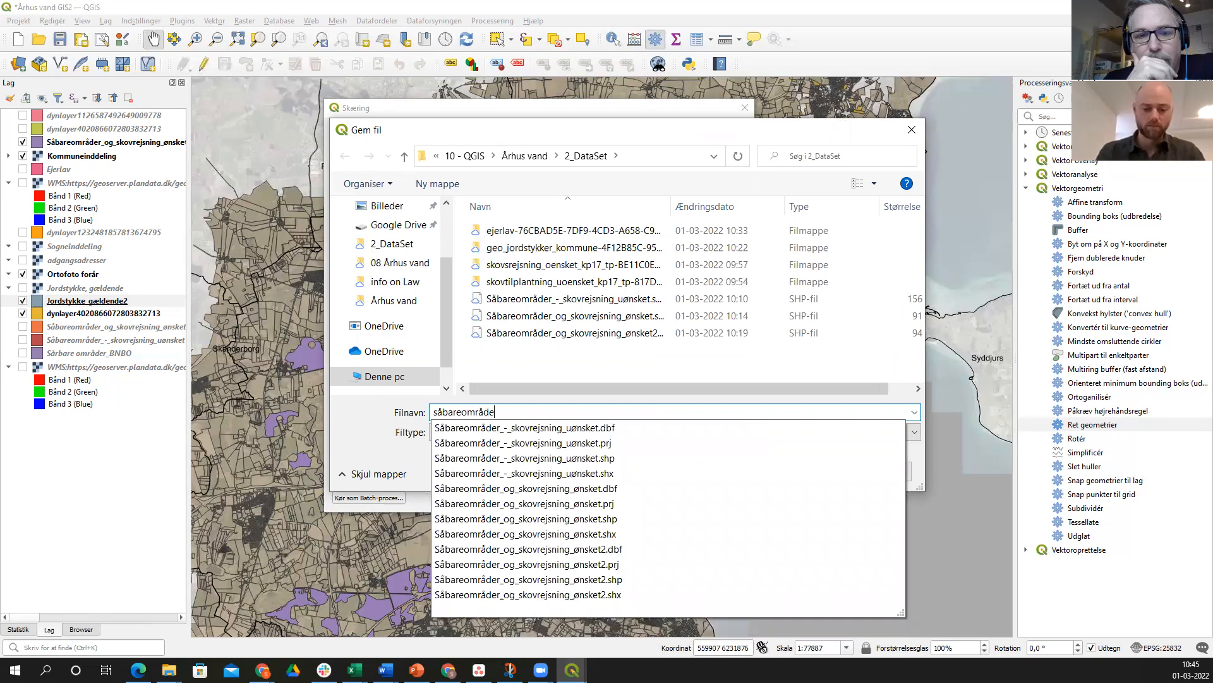
pyautogui.write('r_og_')
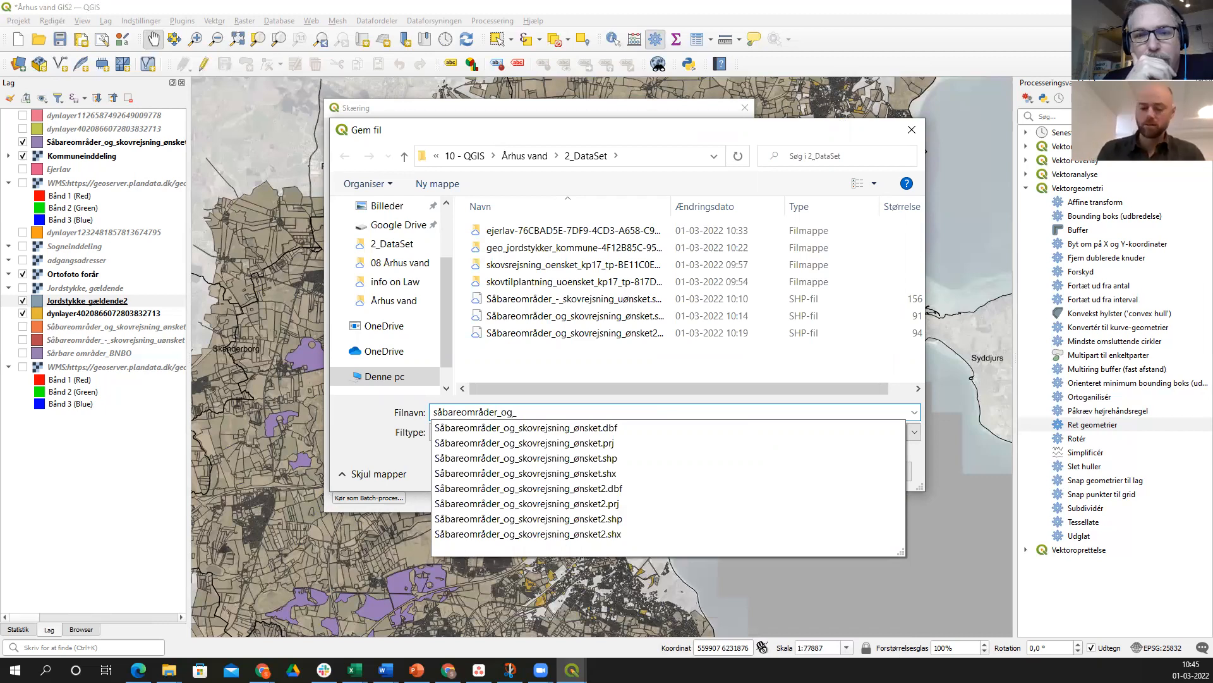
pyautogui.press('Down')
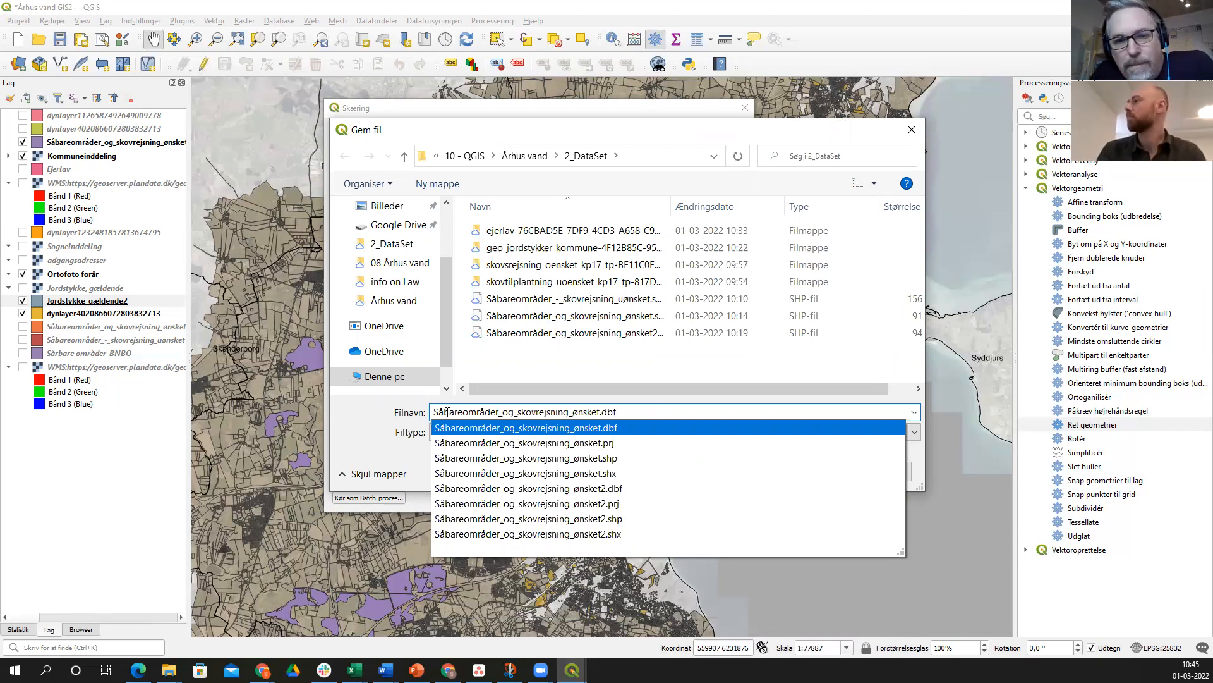
pyautogui.press('BackSpace')
pyautogui.press('BackSpace')
pyautogui.press('BackSpace')
pyautogui.press('BackSpace')
pyautogui.press('BackSpace')
pyautogui.press('BackSpace')
pyautogui.press('BackSpace')
pyautogui.press('BackSpace')
pyautogui.press('BackSpace')
pyautogui.press('BackSpace')
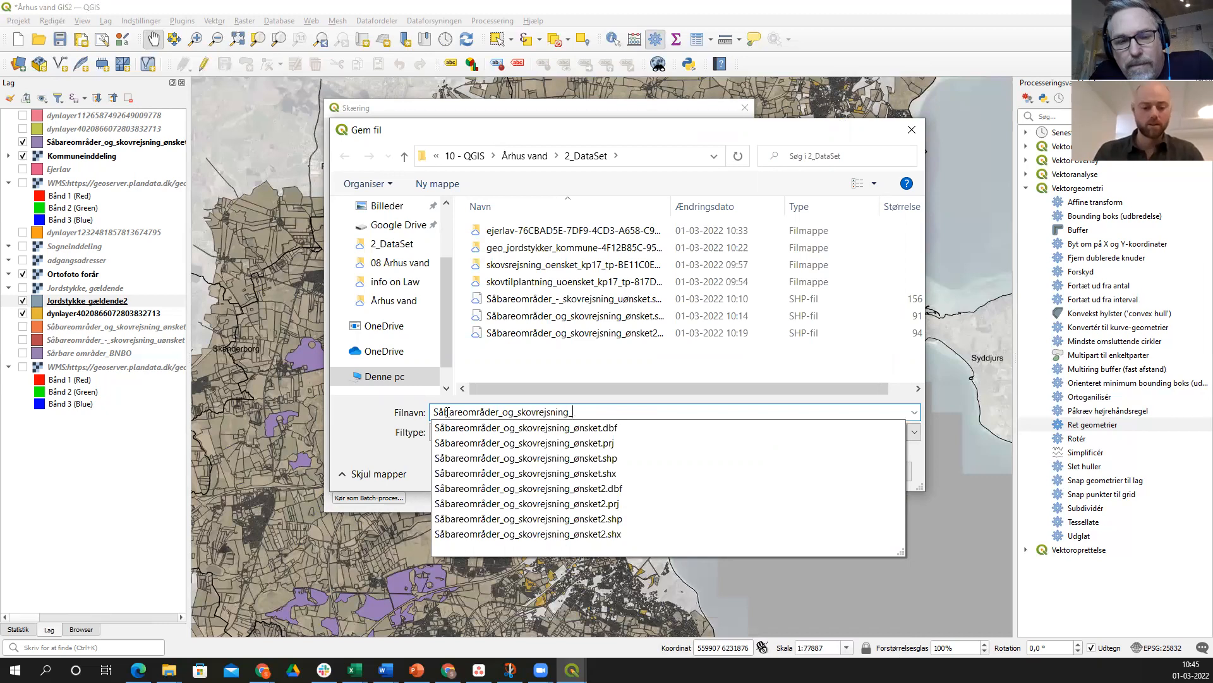
pyautogui.write('Matrikler')
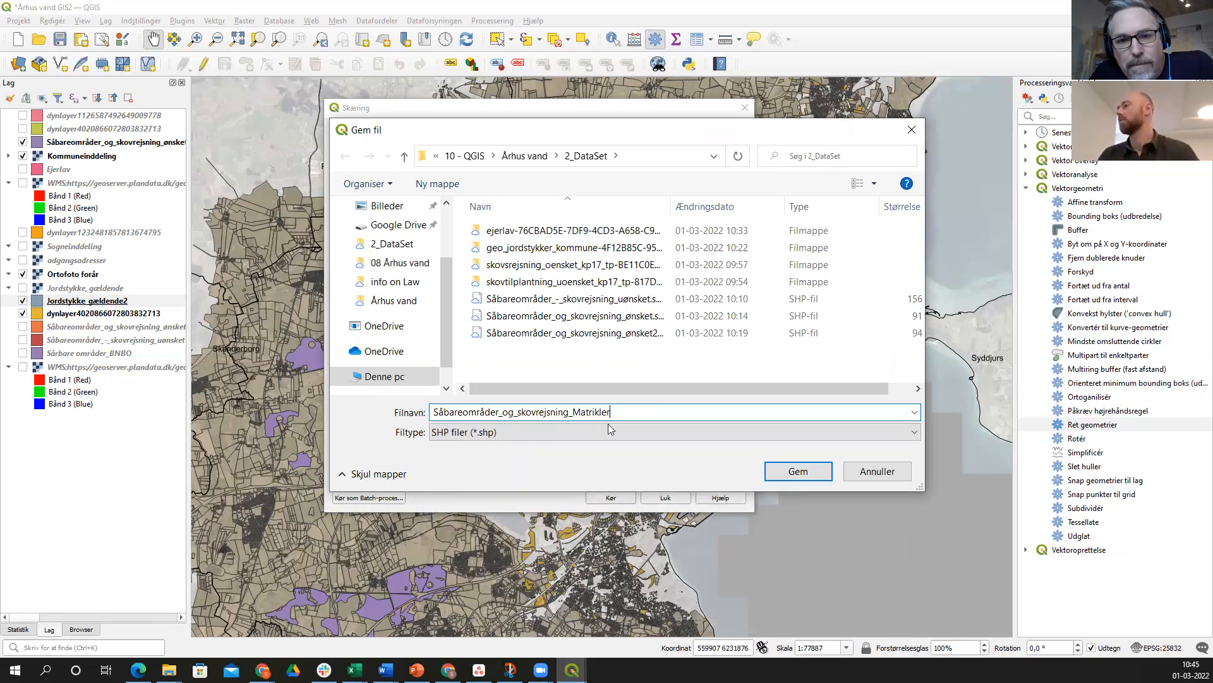
pyautogui.click(785, 472)
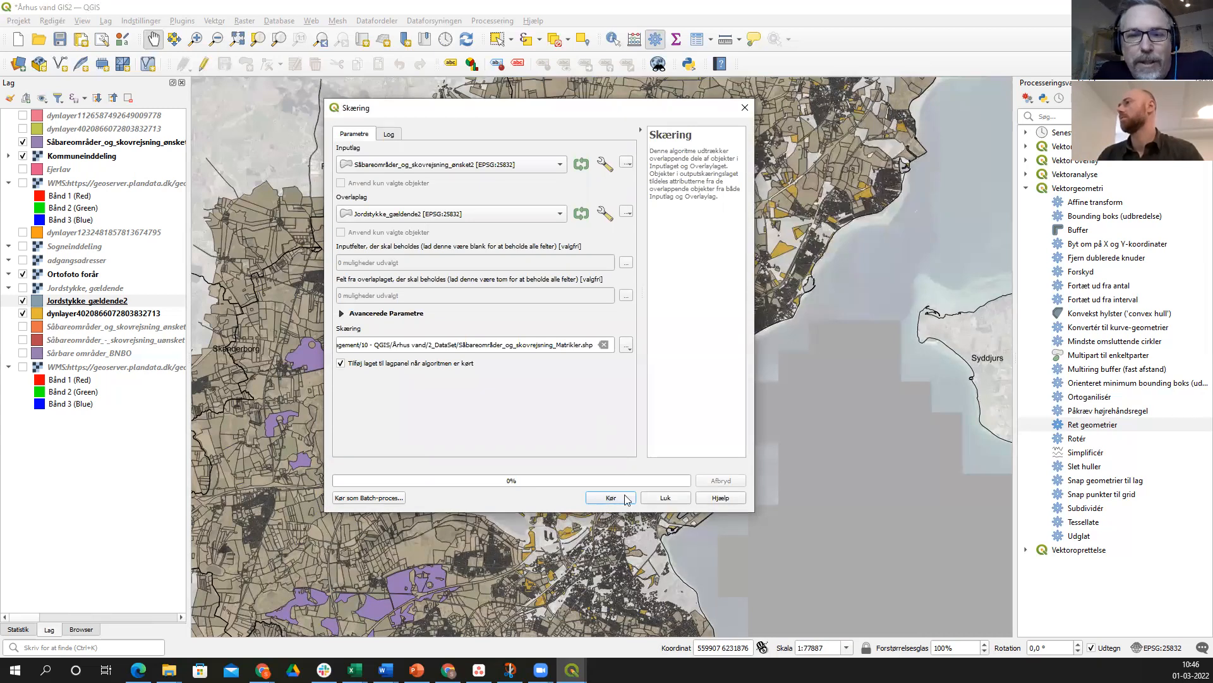
pyautogui.click(627, 498)
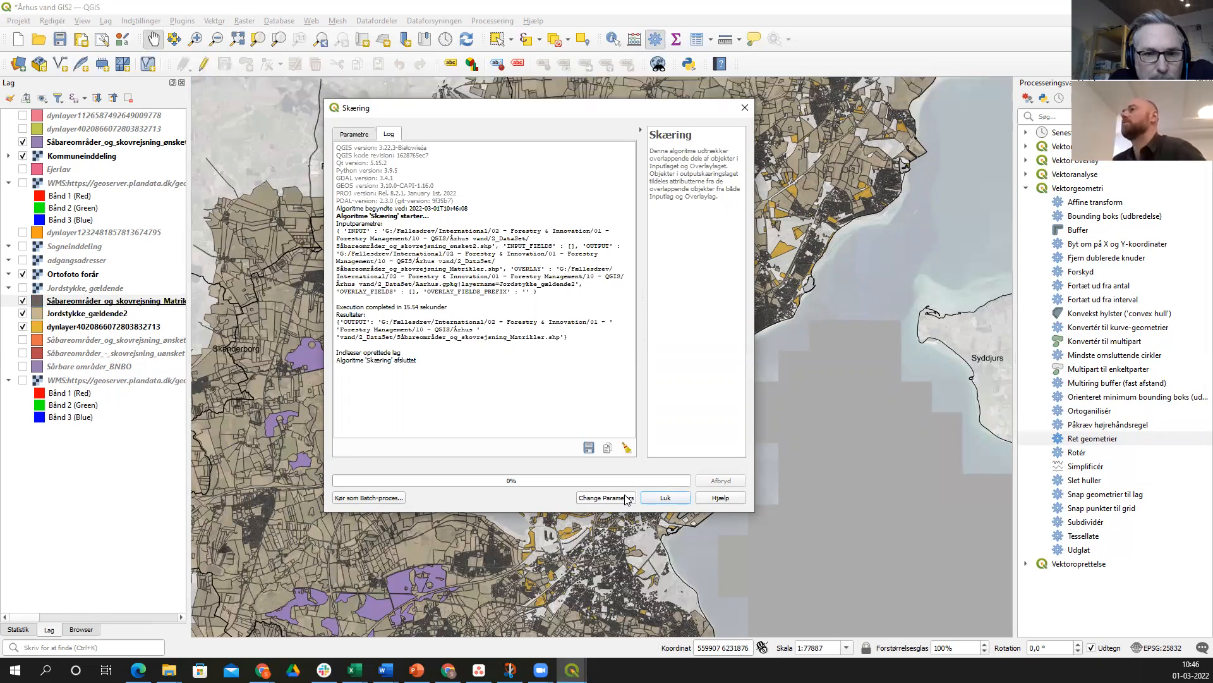
pyautogui.click(657, 498)
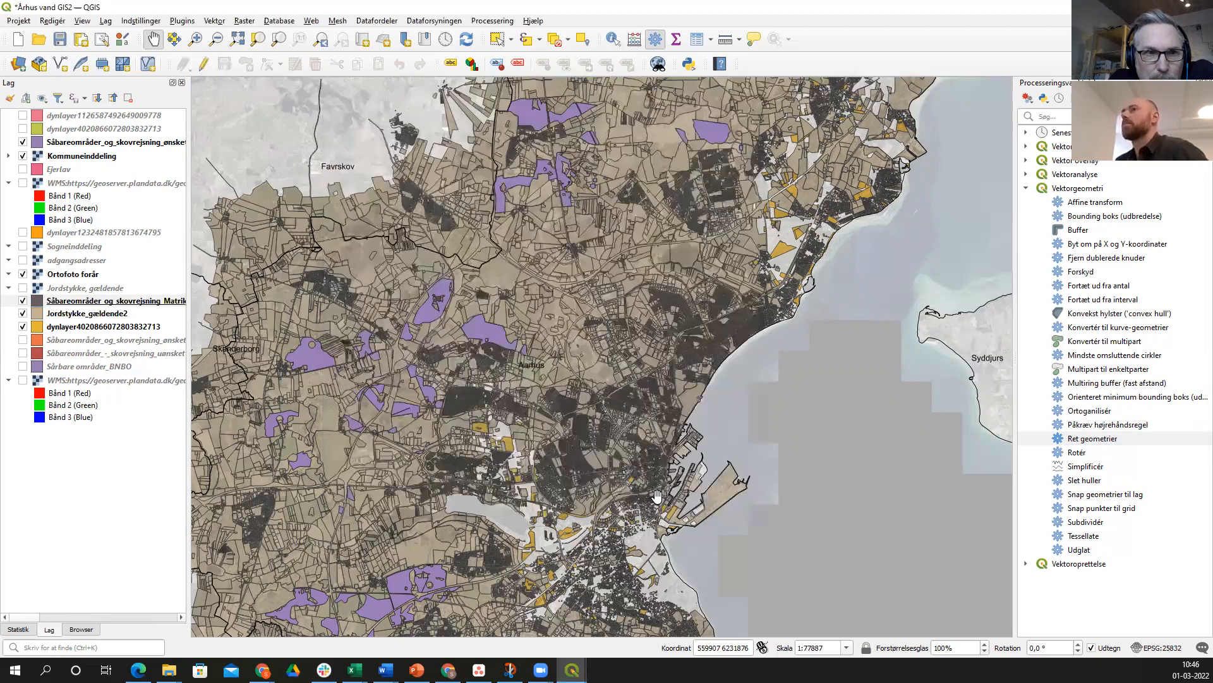
# - Show layer styling for Såbareområder_og_skovrejsning_Matrikler, docked together with the processing toolbox and widened to fit the colour settings
pyautogui.rightClick(46, 302)
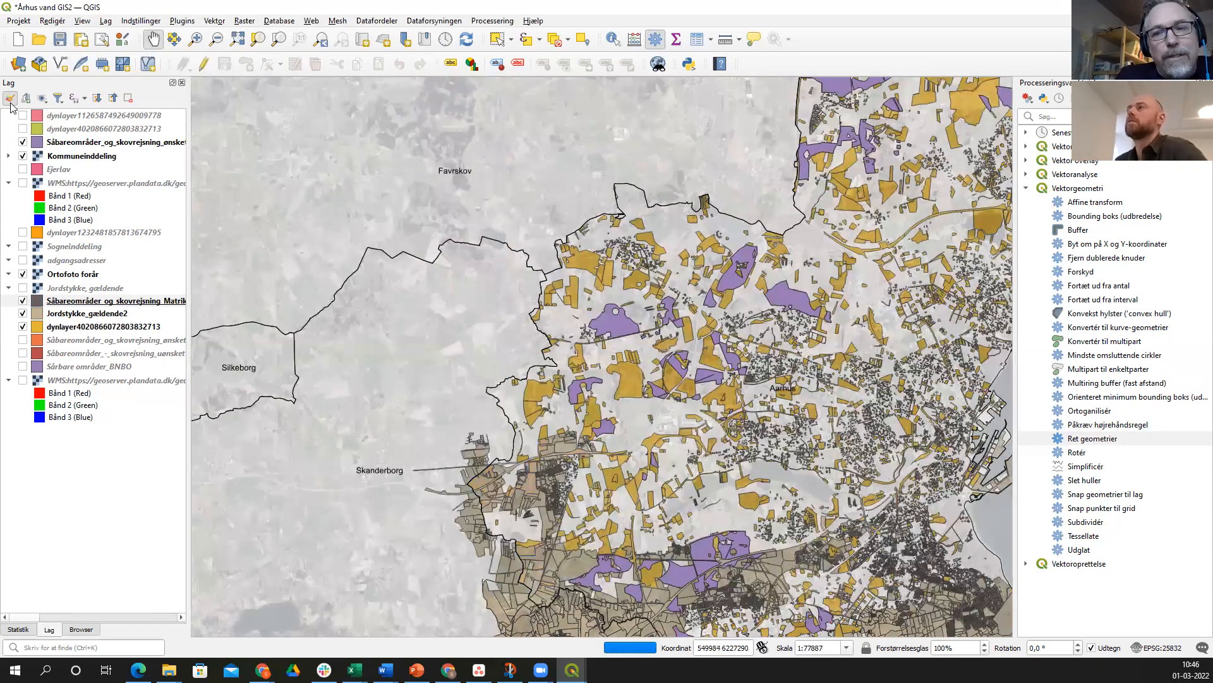
pyautogui.click(9, 99)
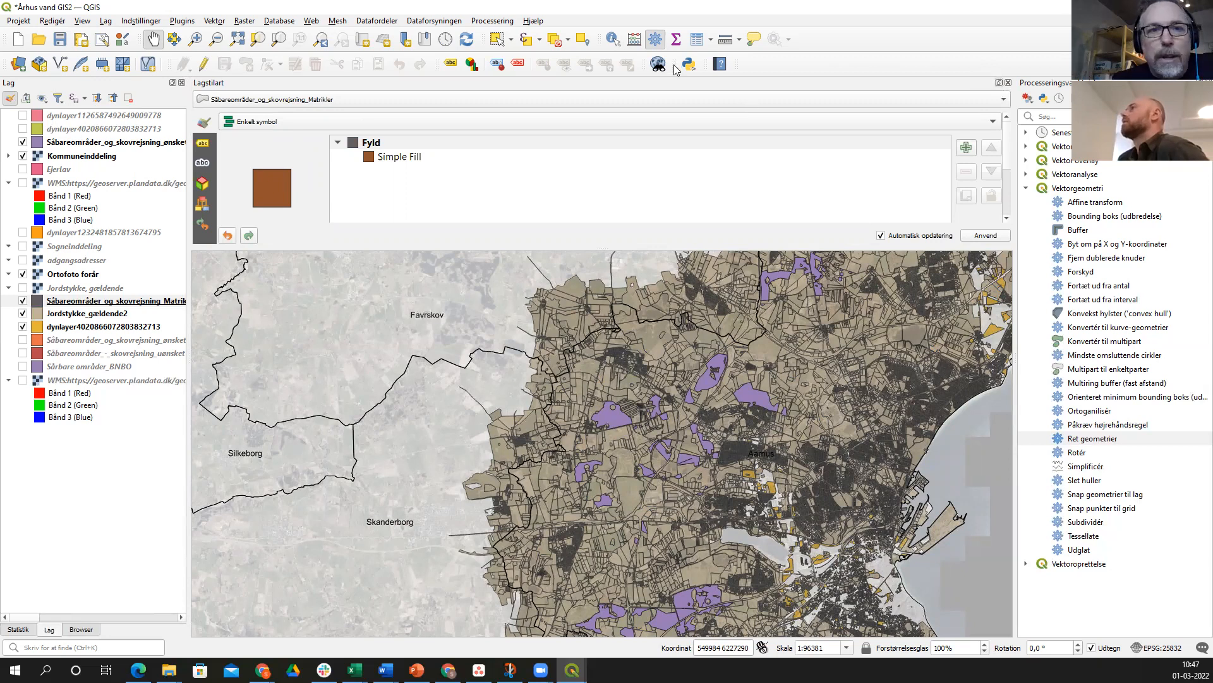
pyautogui.doubleClick(651, 84)
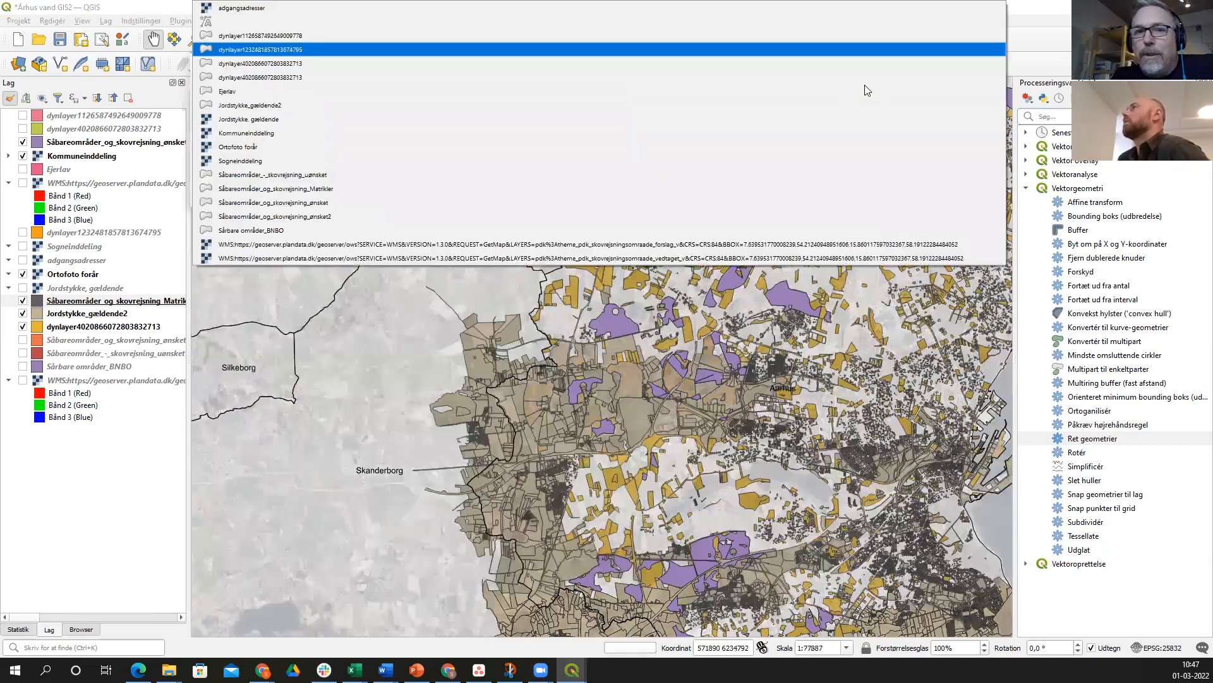
pyautogui.click(797, 55)
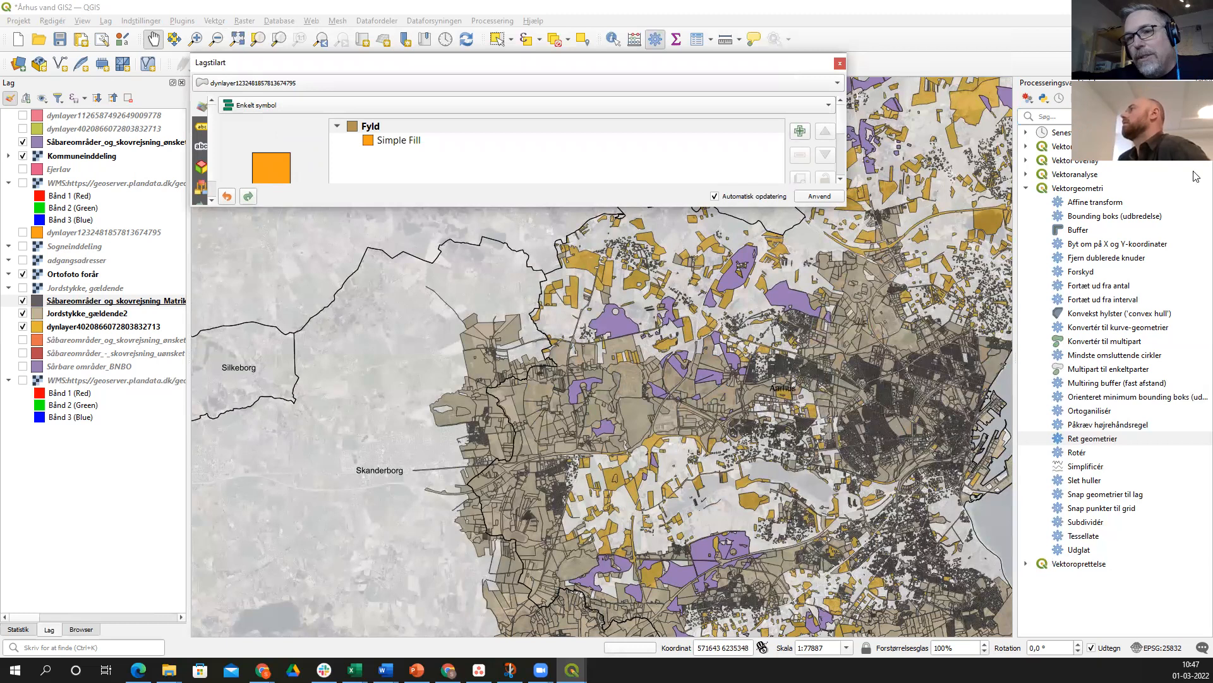
pyautogui.moveTo(1197, 176); pyautogui.dragTo(1196, 176)
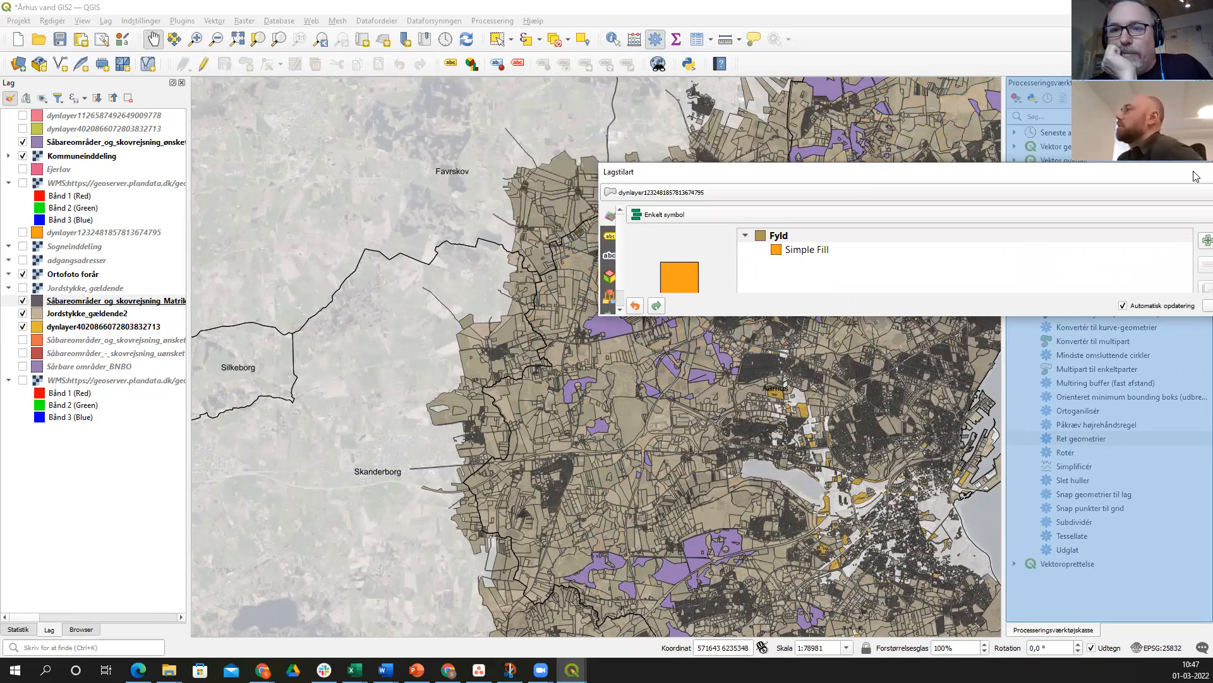
pyautogui.moveTo(1196, 176); pyautogui.dragTo(1127, 263)
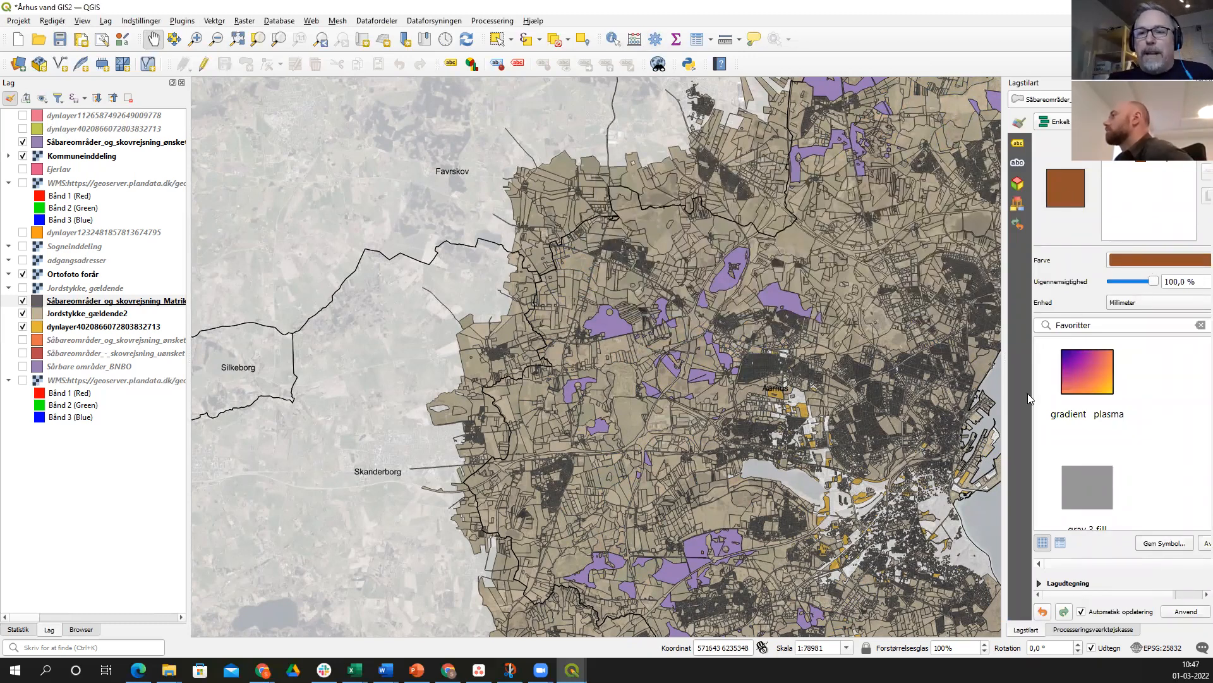
pyautogui.moveTo(1000, 392); pyautogui.dragTo(904, 388)
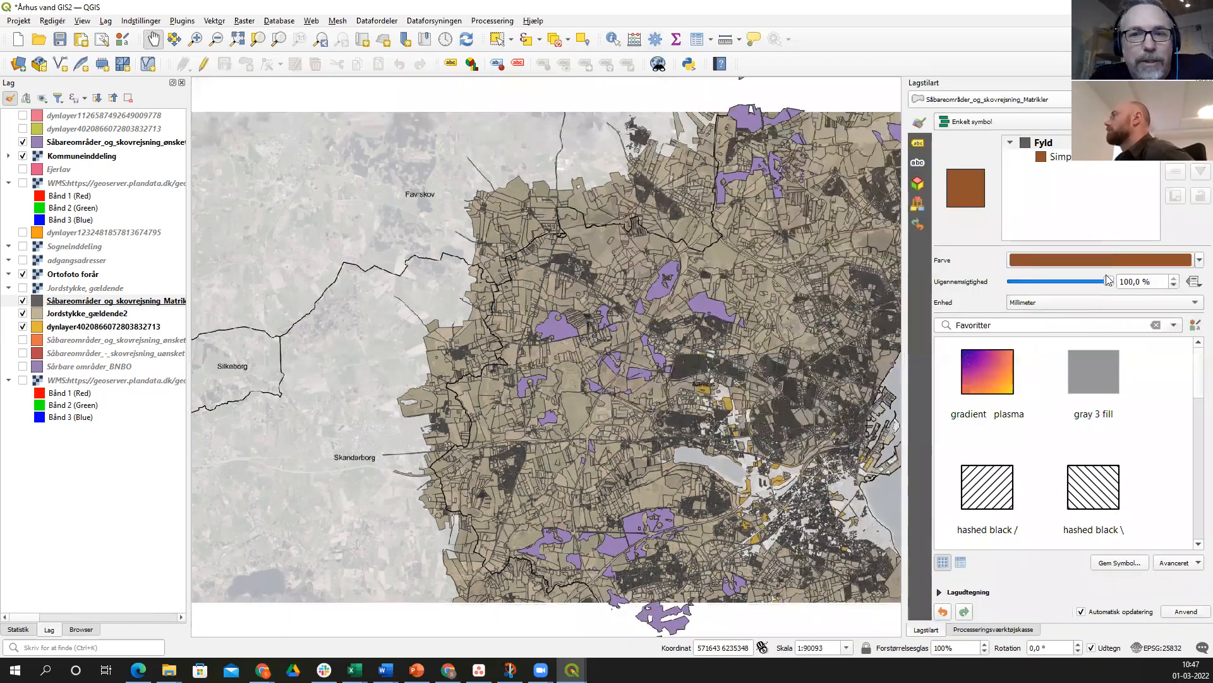
# - Change the fill colour of the Såbareområder_og_skovrejsning_Matrikler layer to green
pyautogui.click(1199, 260)
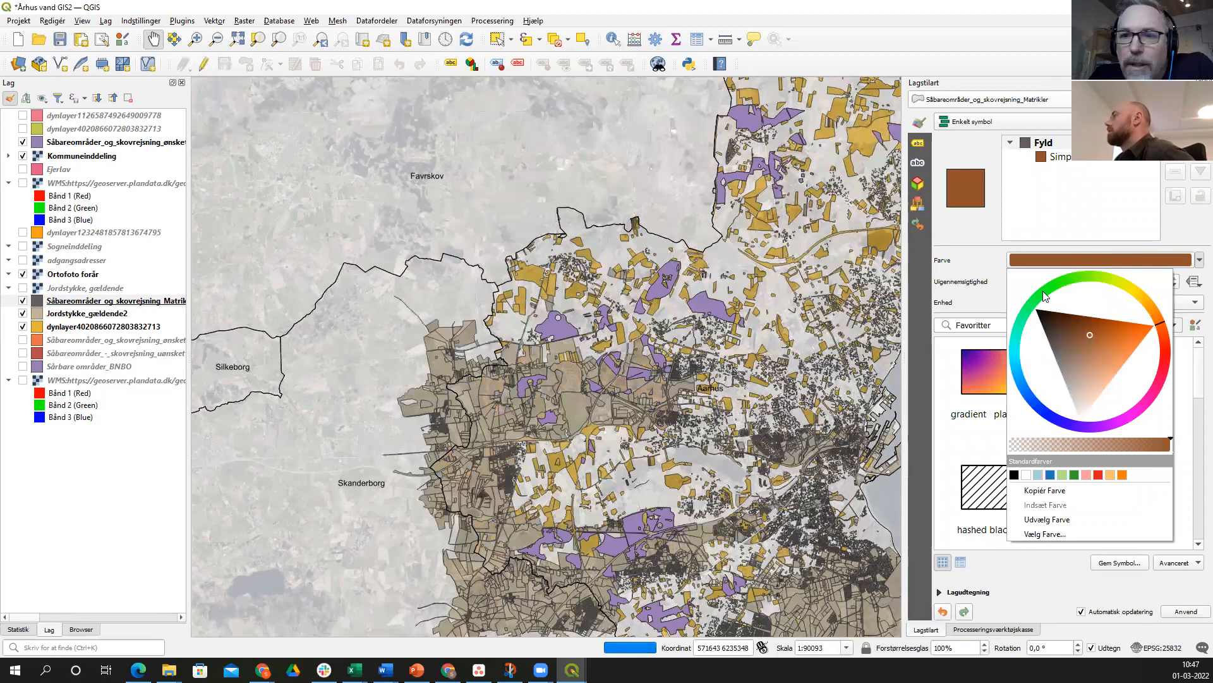
pyautogui.click(1043, 291)
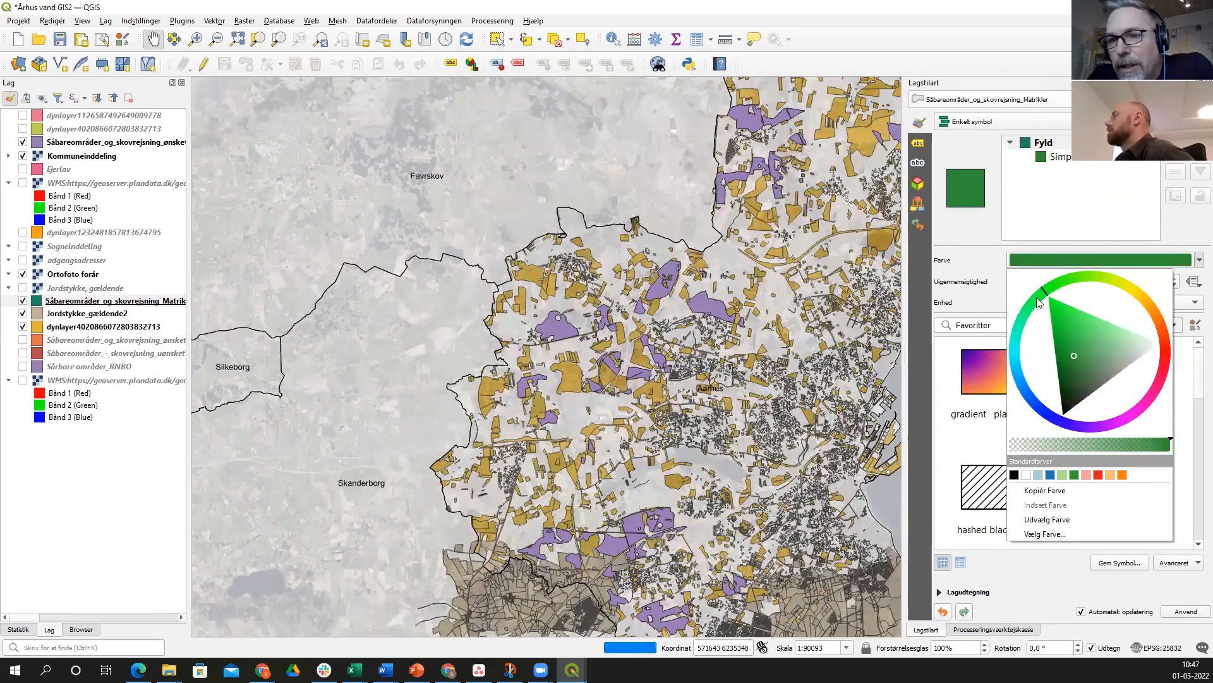
pyautogui.click(1037, 297)
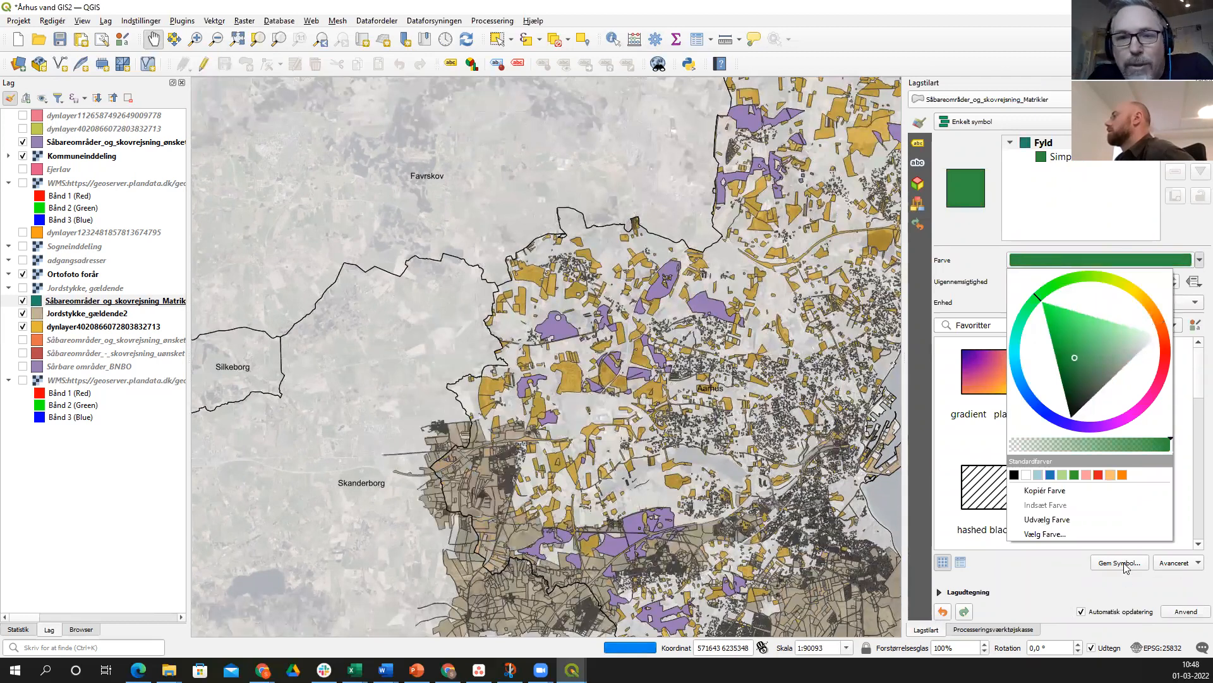
# - Apply the green fill, and hide the Jordstykke_gældende2 layer and the purple Såbareområder_og_skovrejsning_ønsket layer above Kommuneinddeling
pyautogui.click(1000, 450)
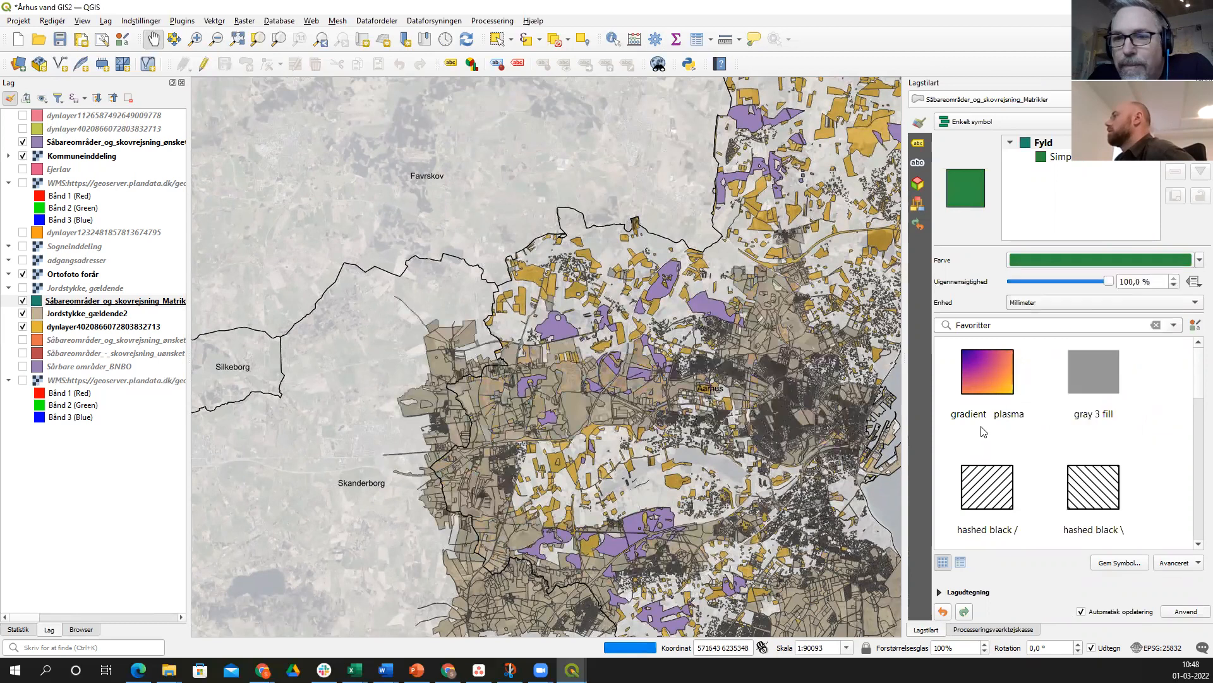
pyautogui.click(1181, 612)
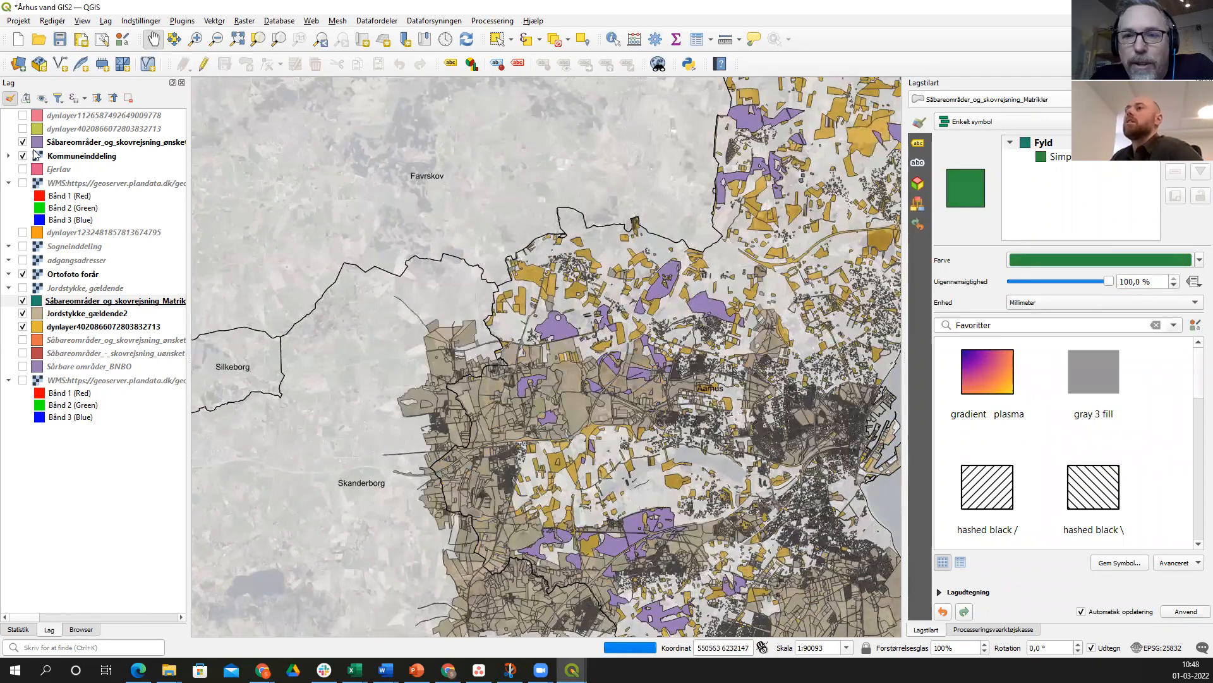
pyautogui.click(24, 314)
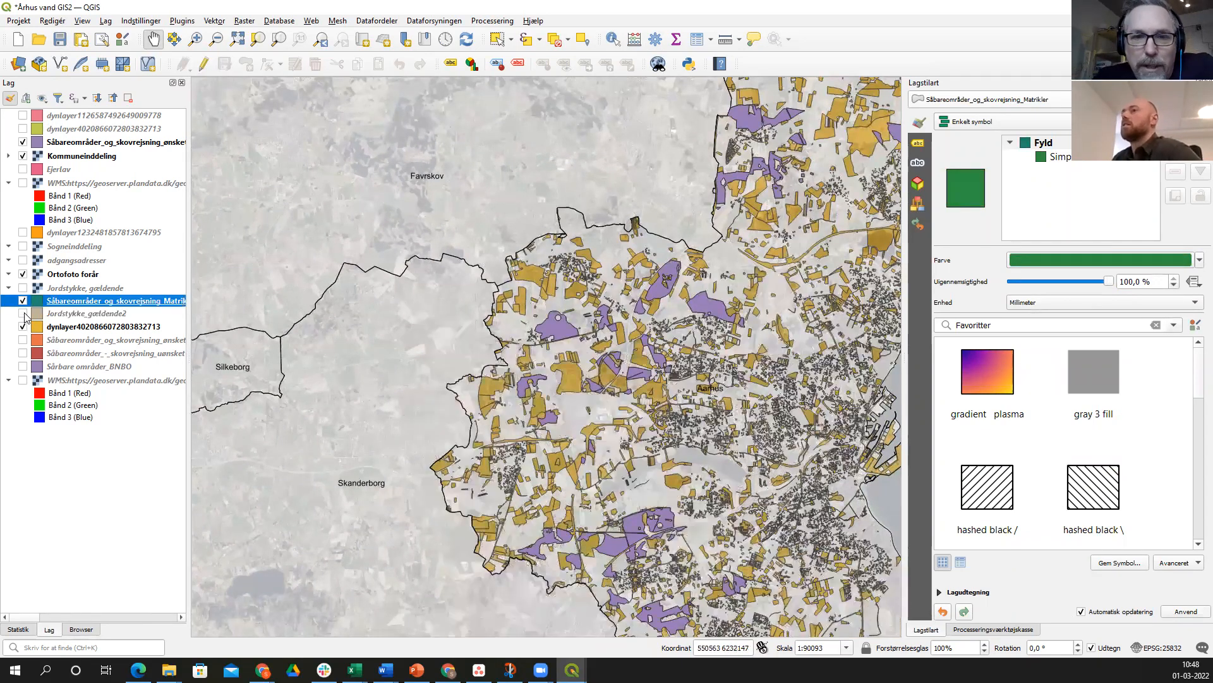
pyautogui.click(23, 143)
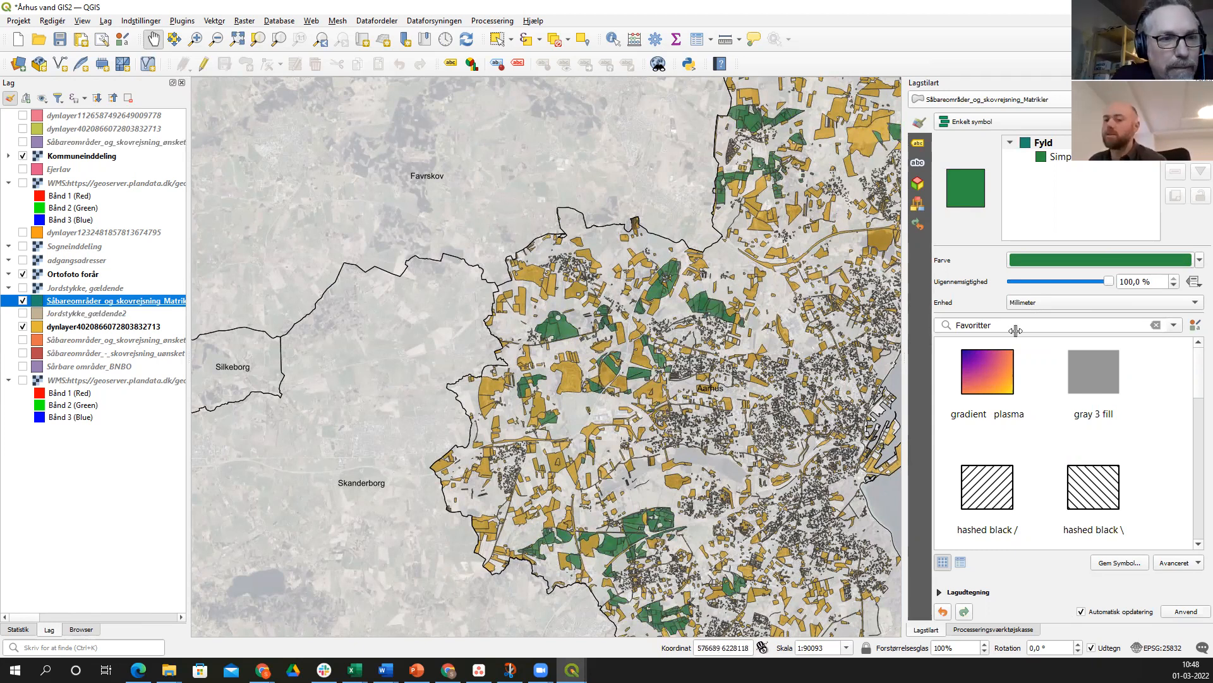
# - Narrow the layer styling panel, and move Såbareområder_og_skovrejsning_Matrikler to the top of the layer order
pyautogui.moveTo(1016, 331); pyautogui.dragTo(1015, 330)
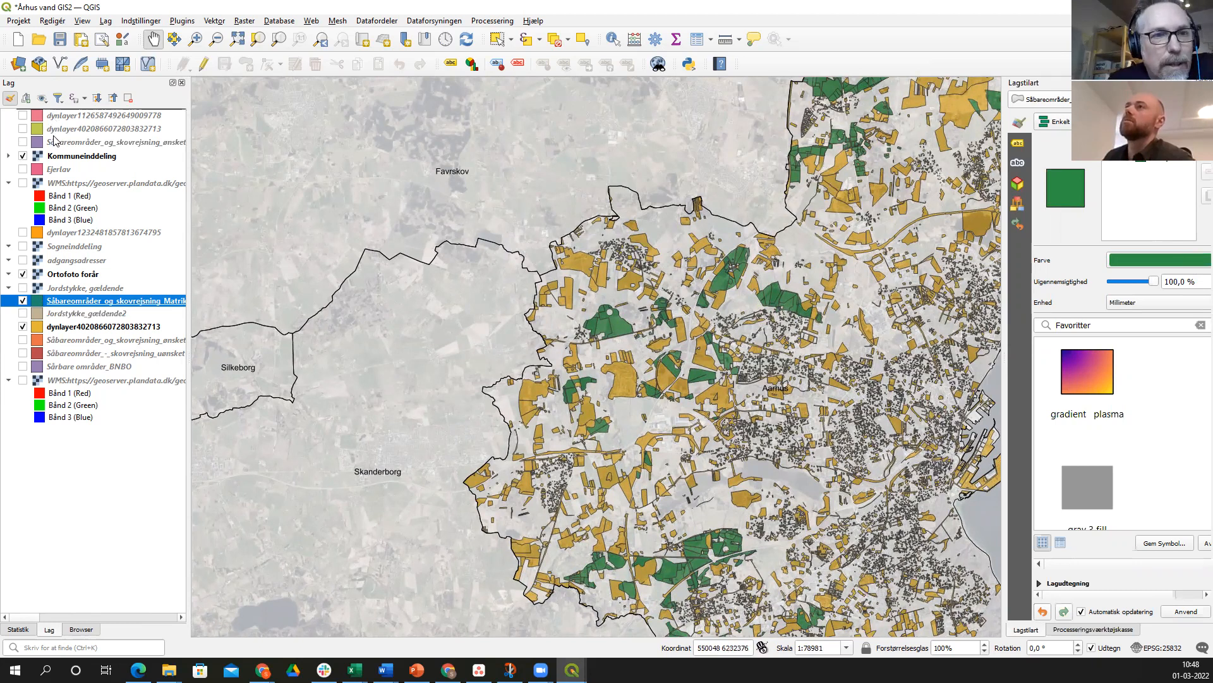
pyautogui.moveTo(55, 139); pyautogui.dragTo(55, 117)
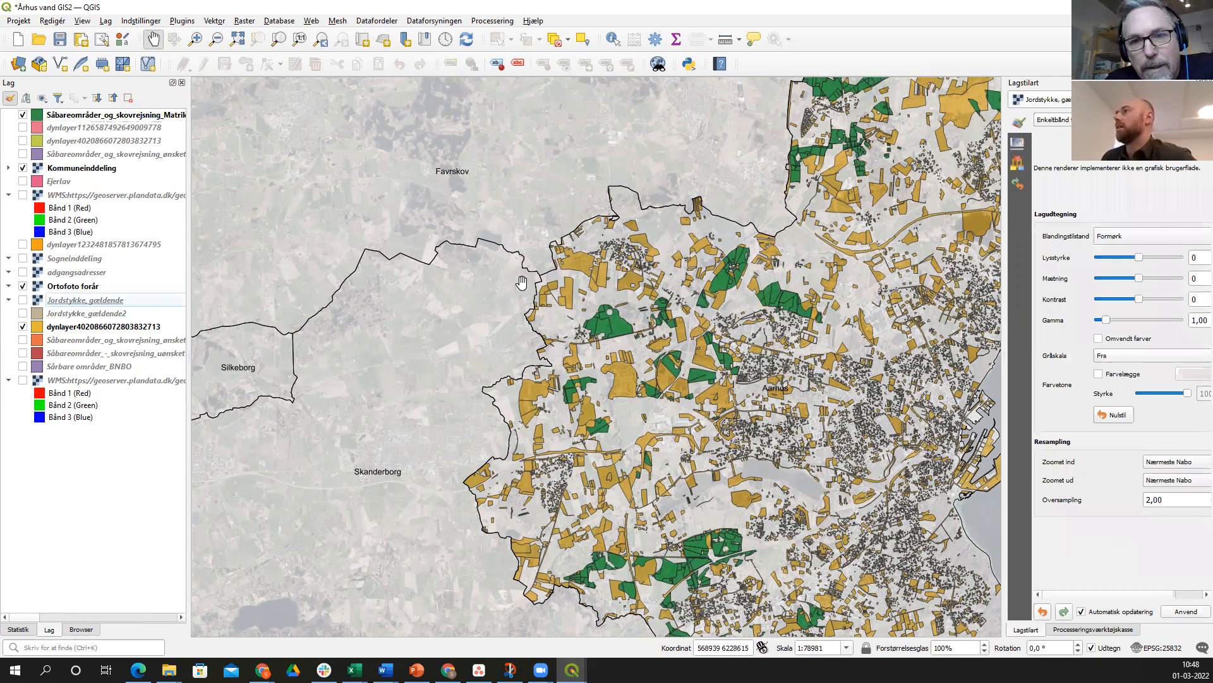
pyautogui.moveTo(740, 315); pyautogui.dragTo(522, 282)
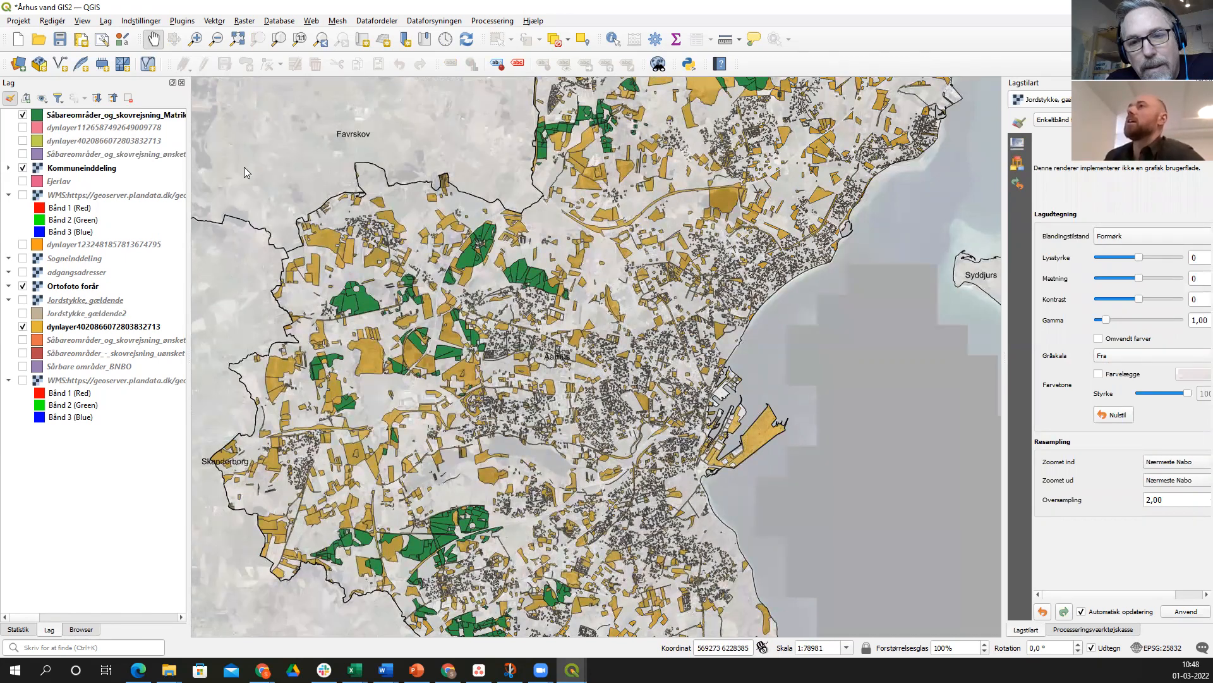
# - Examine the attribute table of Såbareområder_og_skovrejsning_Matrikler for its parcel number and ownership district fields, such as matrikelnu and ejerlavsko
pyautogui.click(70, 117)
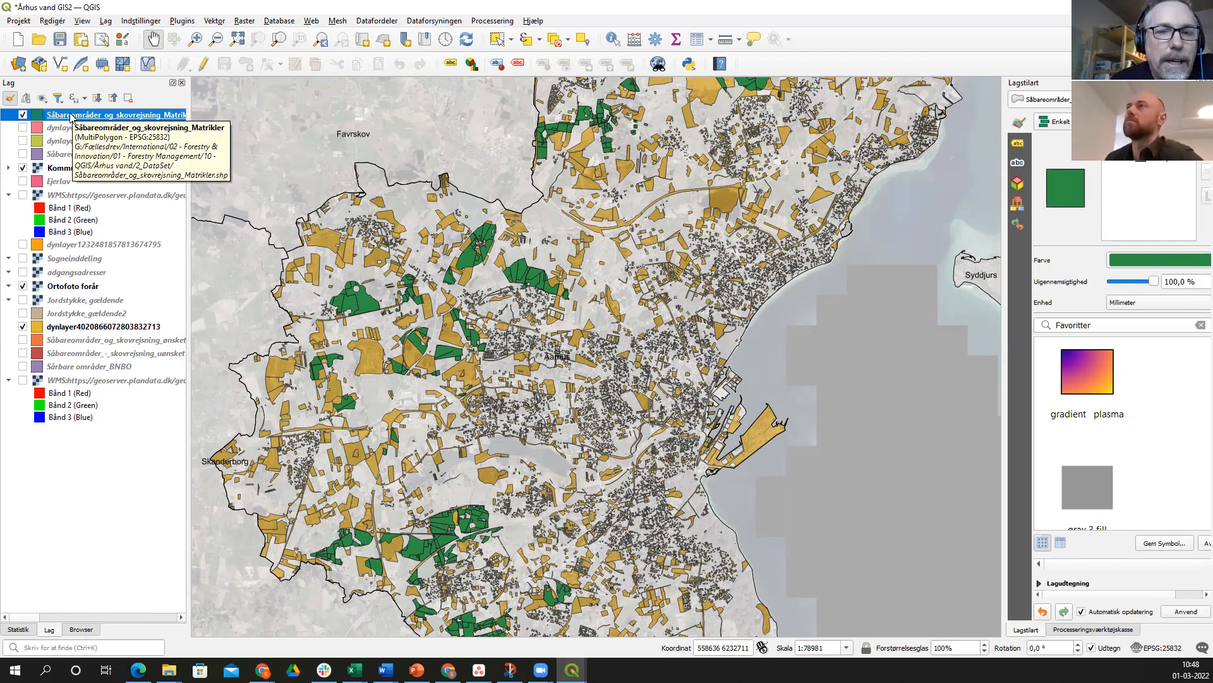
pyautogui.rightClick(73, 119)
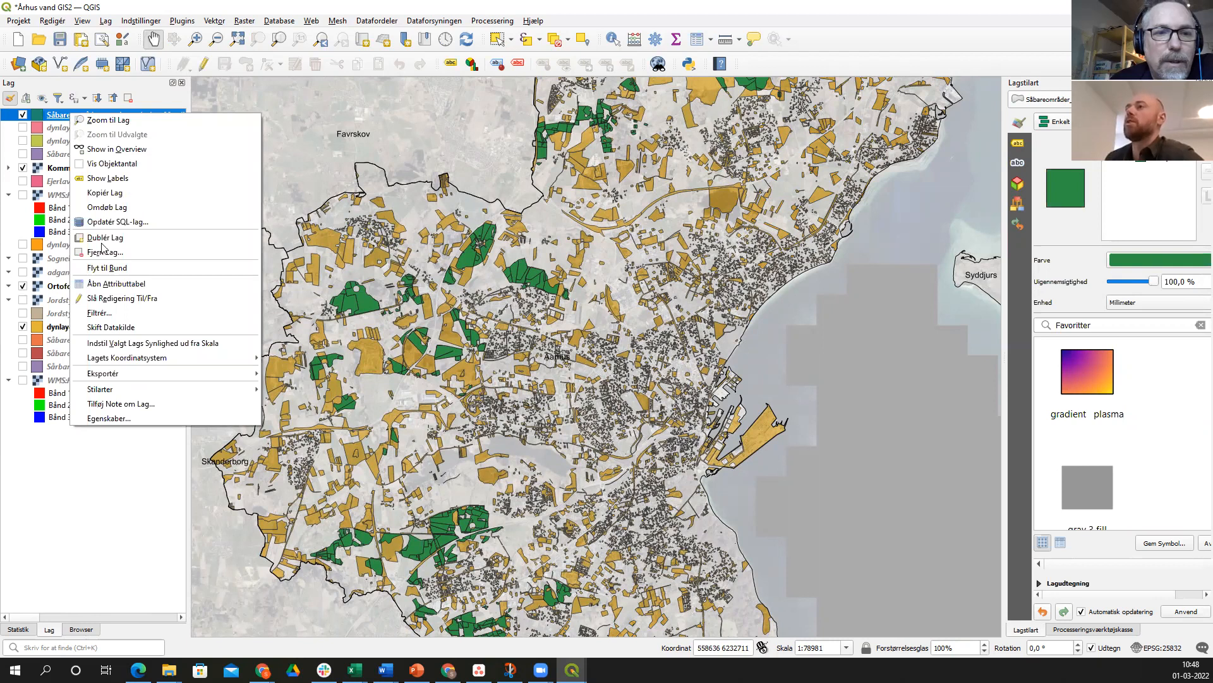
pyautogui.click(113, 285)
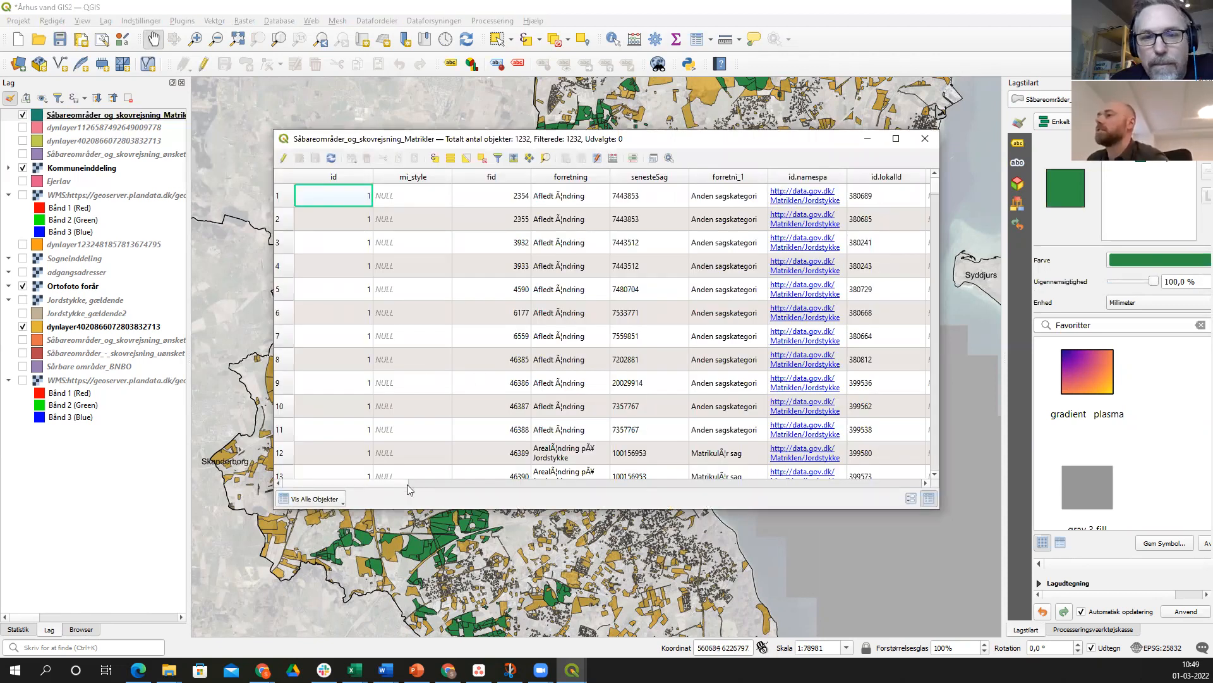
pyautogui.click(445, 482)
pyautogui.click(490, 482)
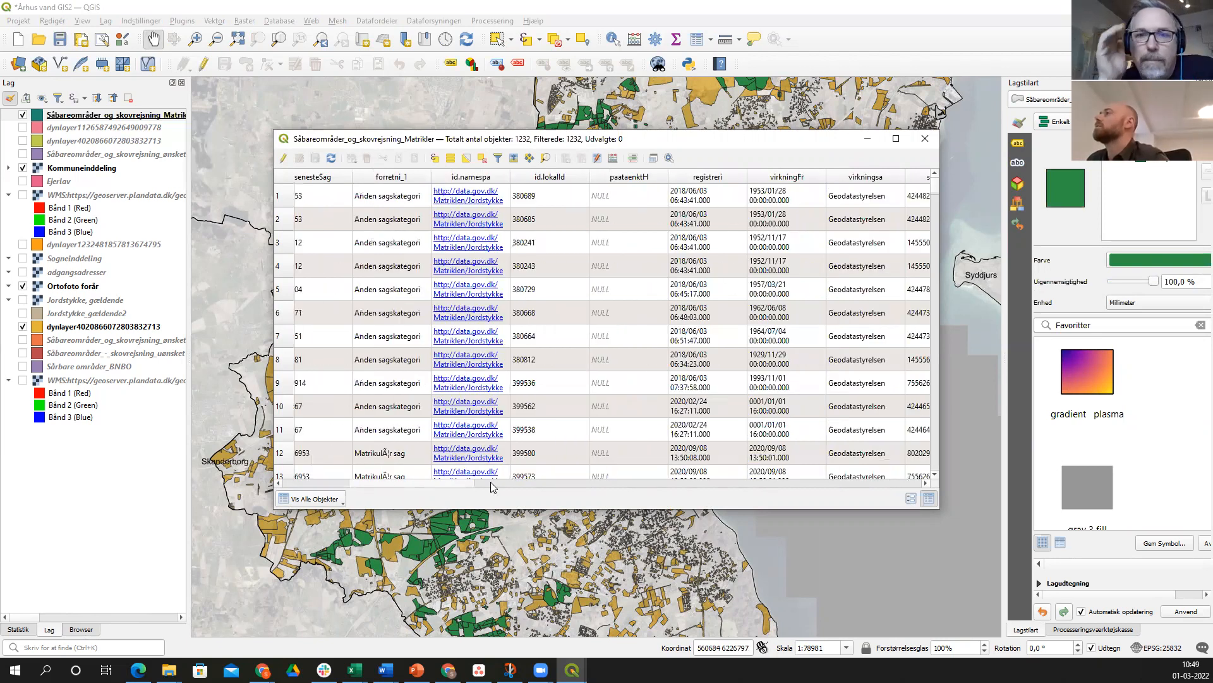
pyautogui.click(524, 481)
pyautogui.click(525, 481)
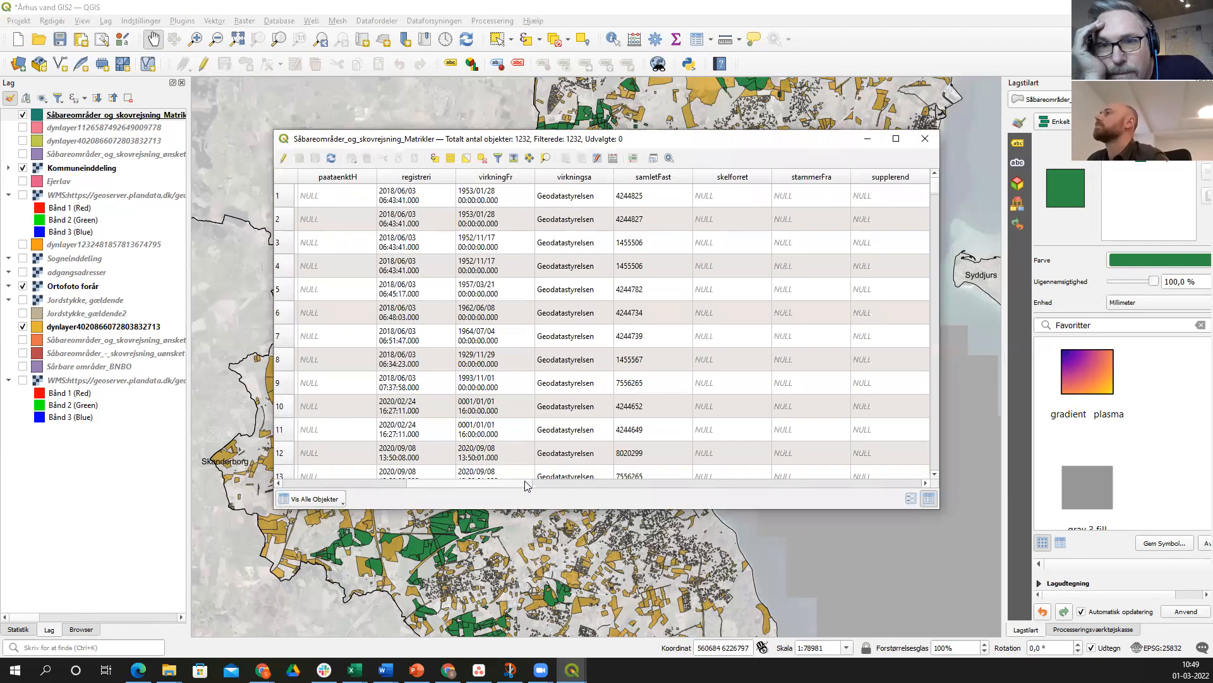
pyautogui.click(572, 482)
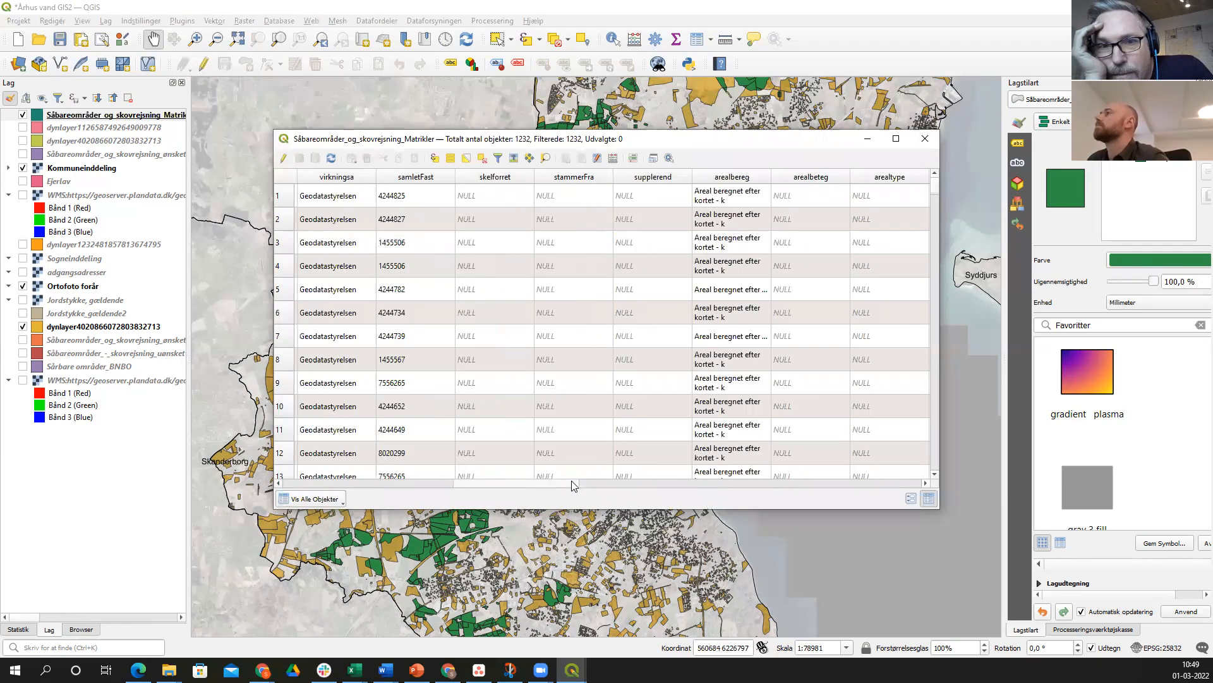
pyautogui.click(592, 482)
pyautogui.moveTo(593, 480); pyautogui.dragTo(692, 479)
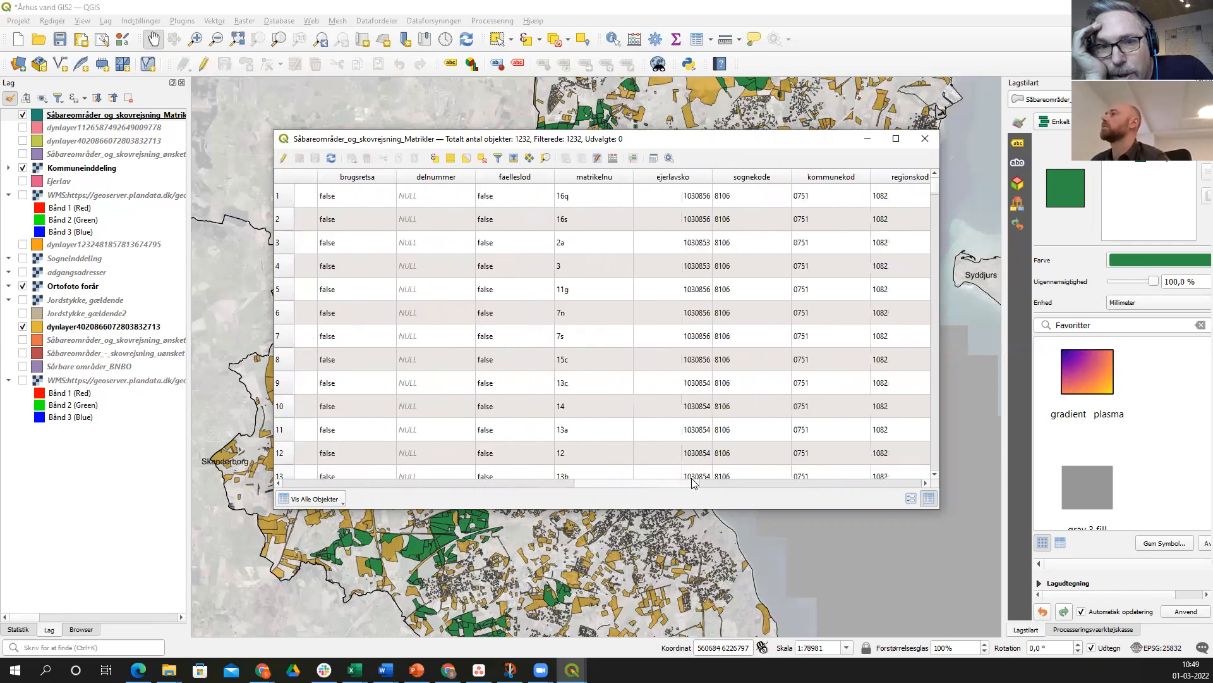
pyautogui.moveTo(693, 484); pyautogui.dragTo(924, 474)
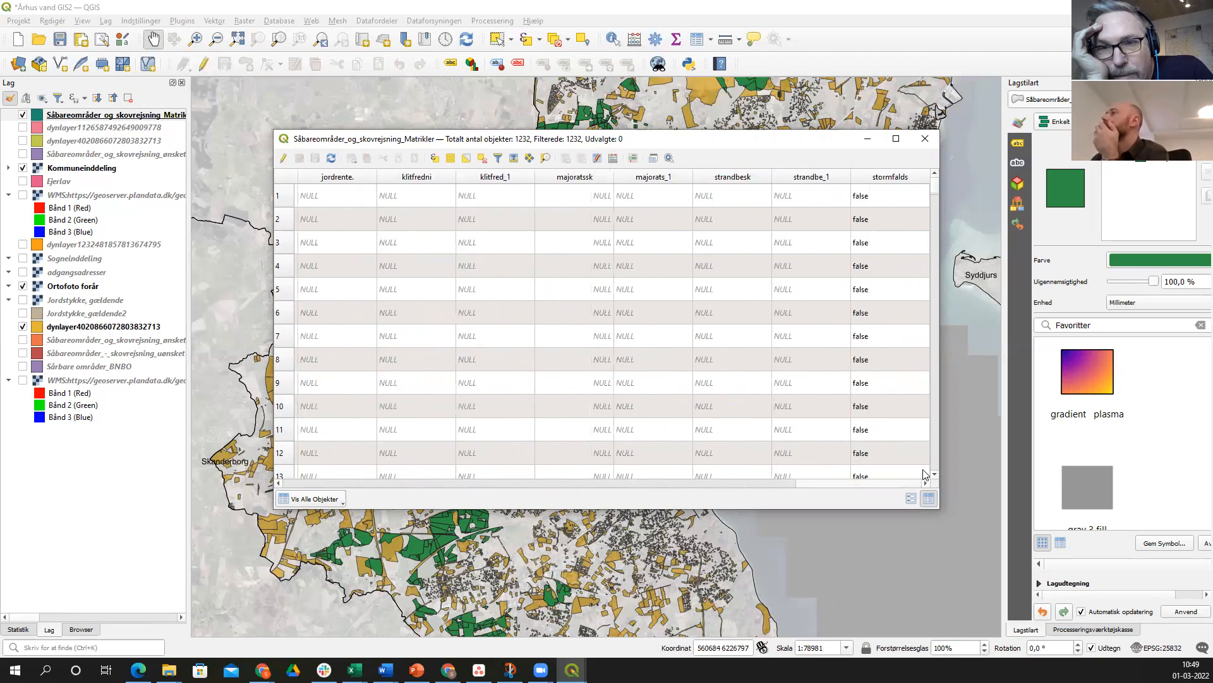
pyautogui.moveTo(924, 474); pyautogui.dragTo(706, 495)
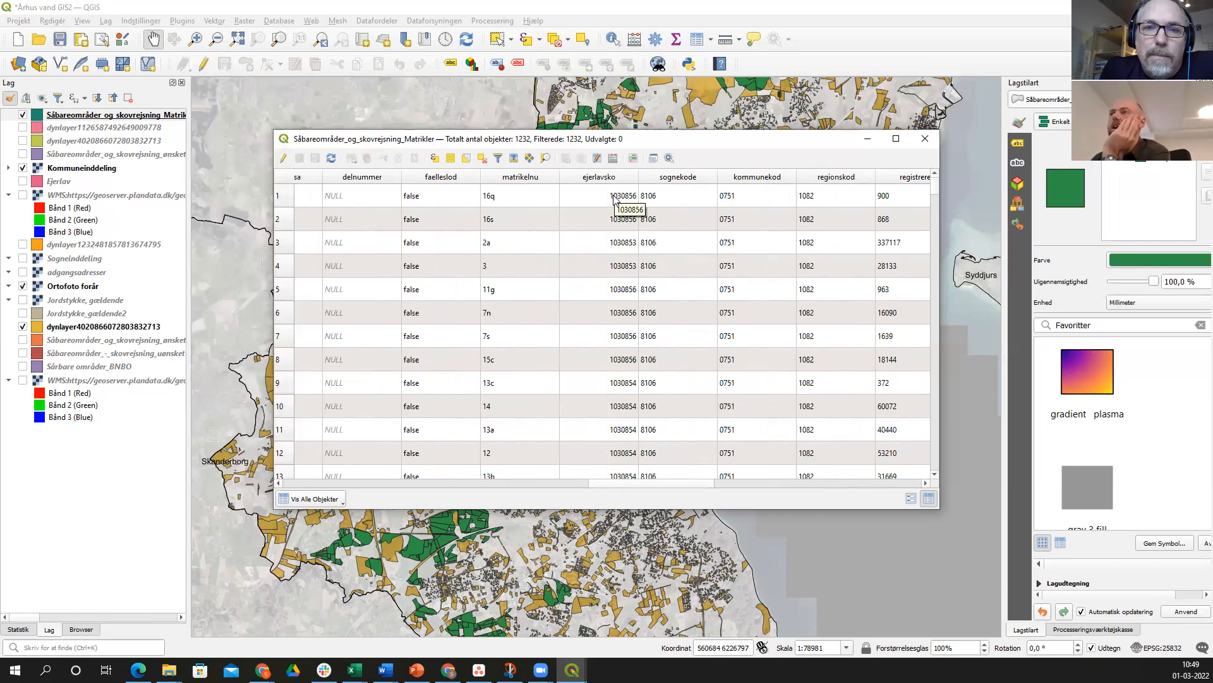
# - View the attribute table of the Ejerlav layer for the district names and codes in elavsnavn and elavskode
pyautogui.click(66, 182)
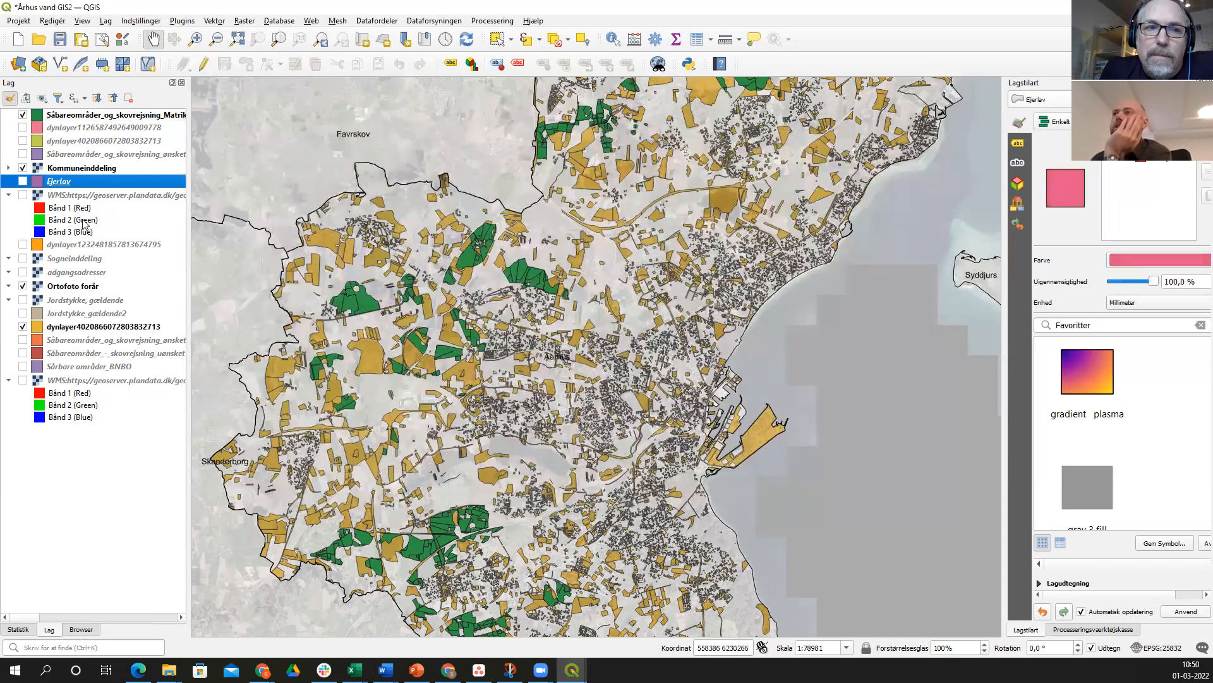
pyautogui.rightClick(66, 183)
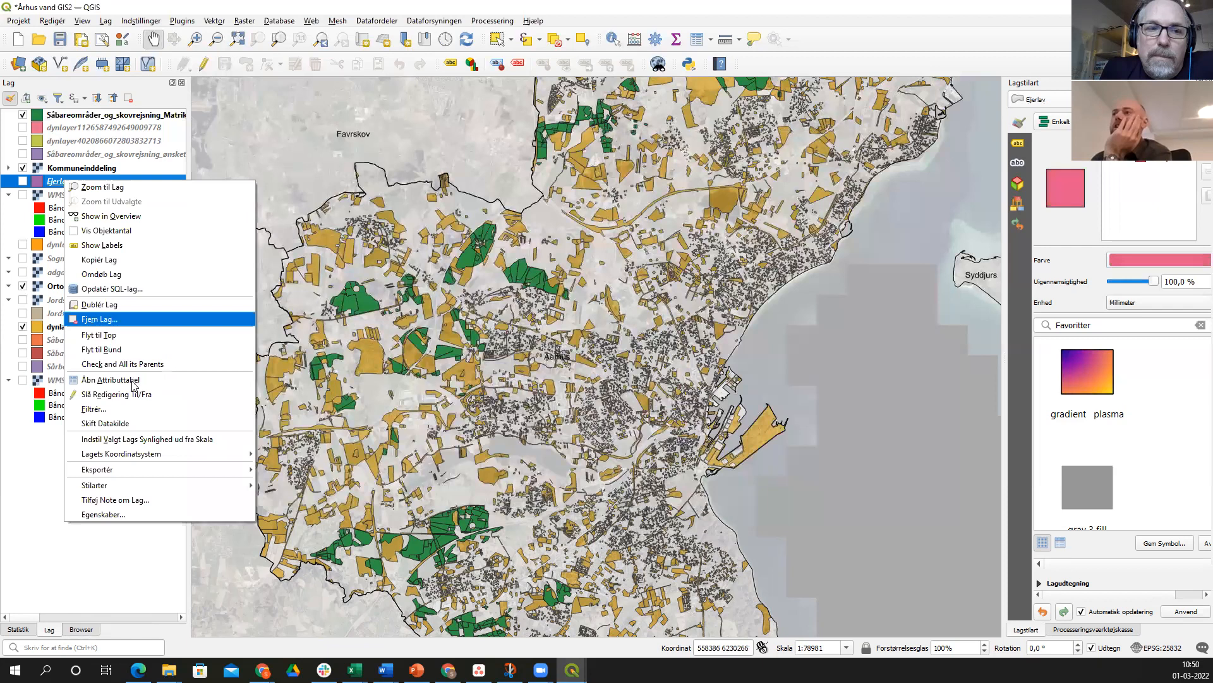
pyautogui.click(120, 380)
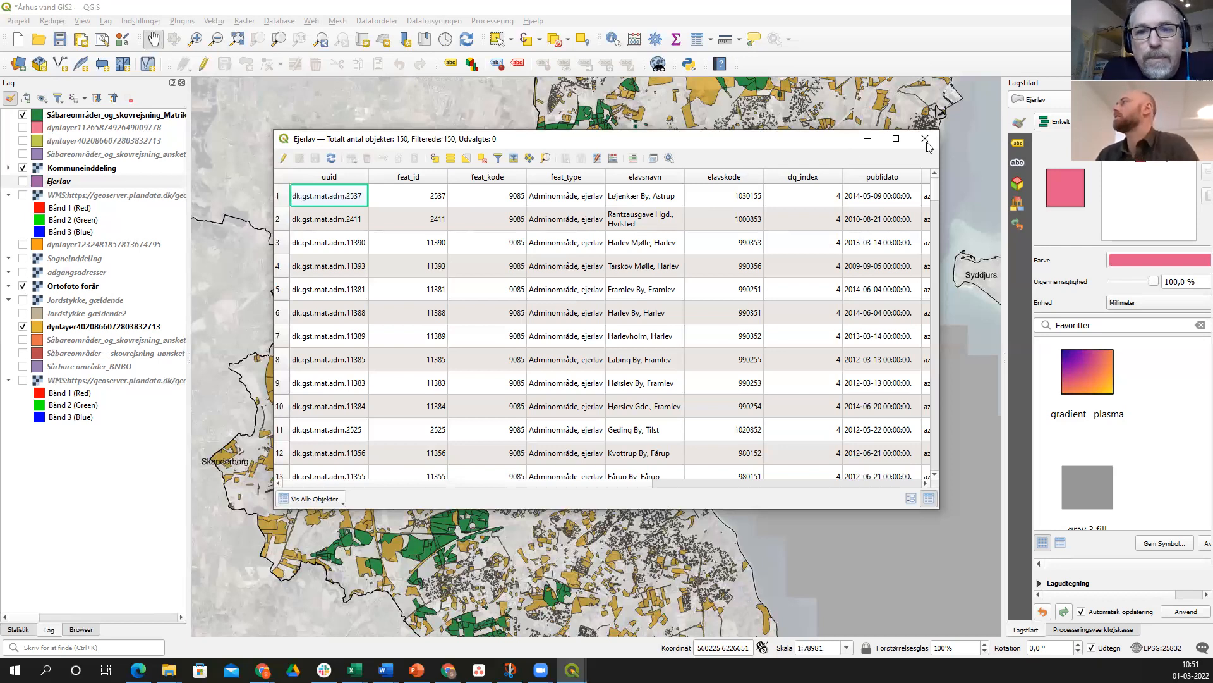
pyautogui.press('Escape')
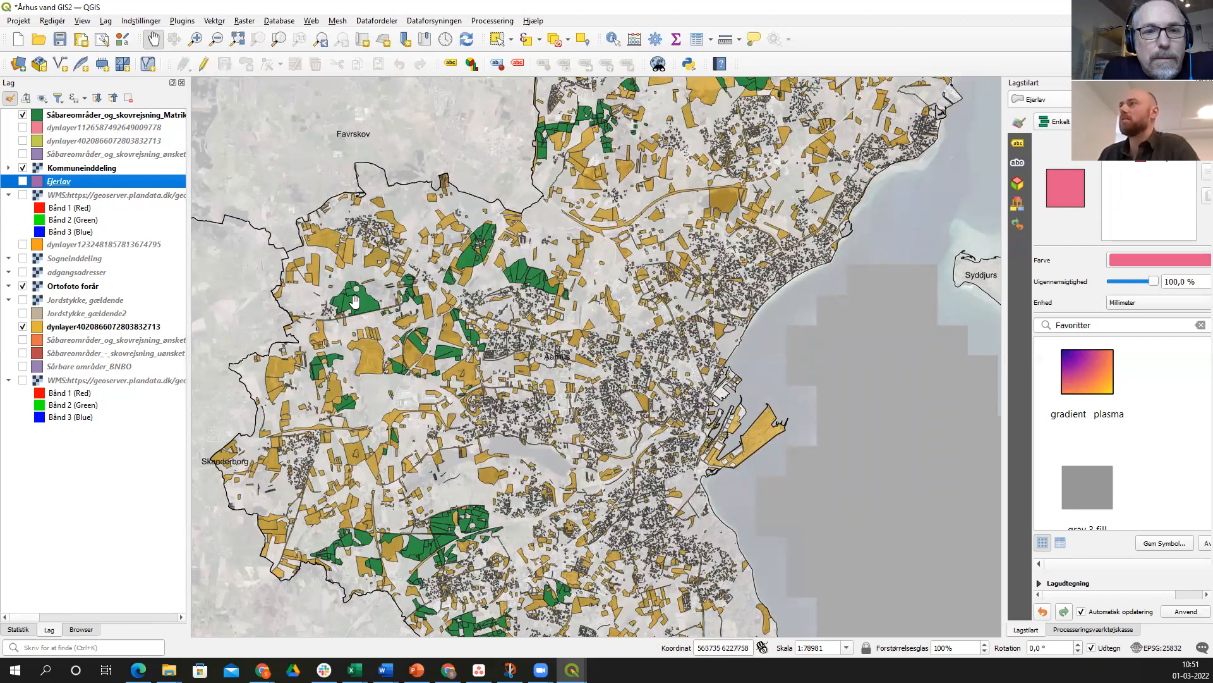
pyautogui.scroll(1, 354, 301)
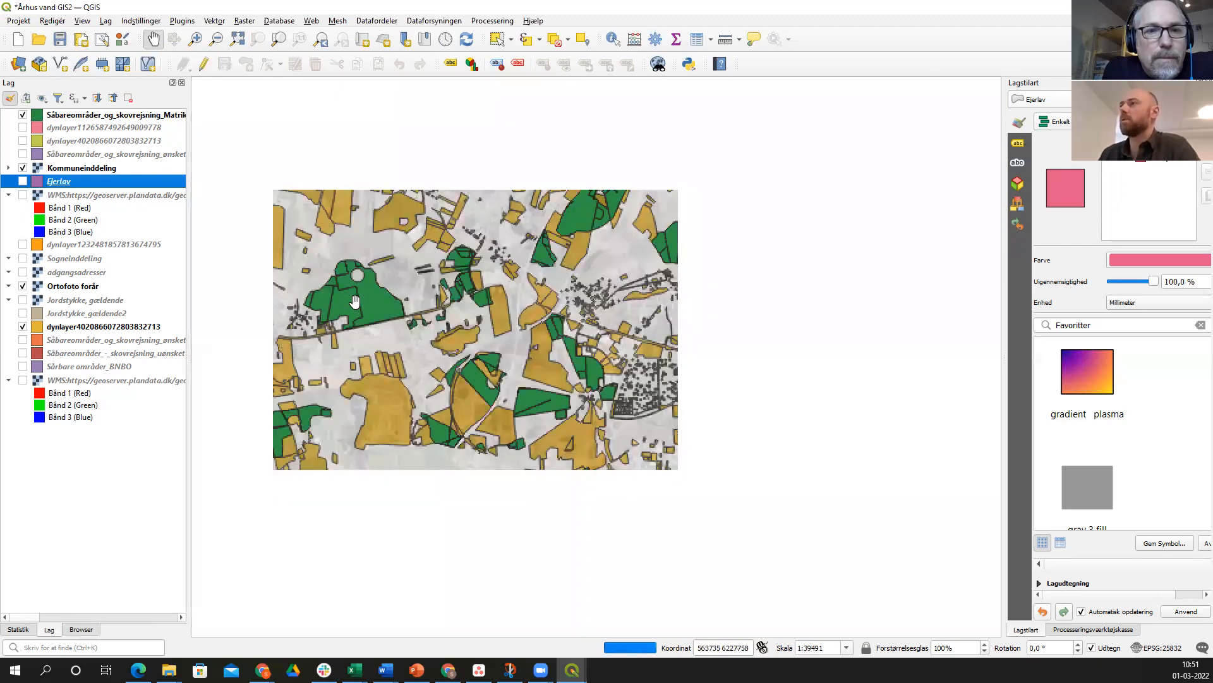
pyautogui.scroll(-1, 354, 301)
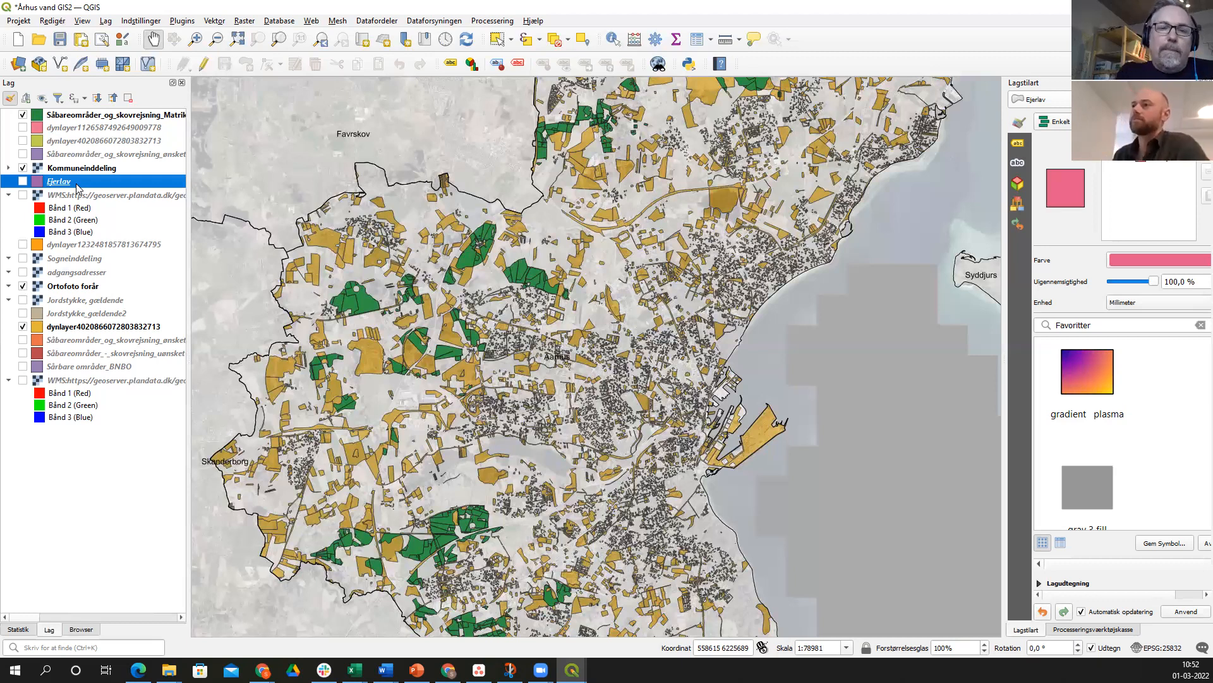
pyautogui.click(70, 368)
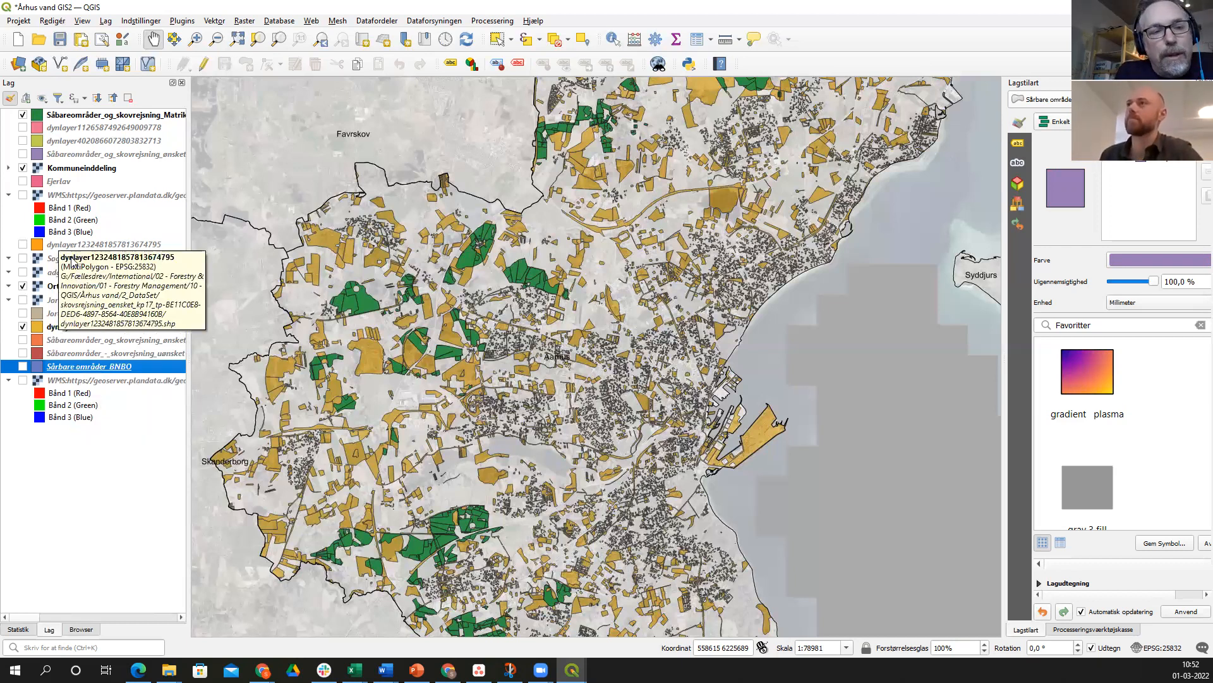
# - Reopen the Ejerlav attribute table and look through all its columns for fields that can identify the parcels' districts
pyautogui.click(68, 182)
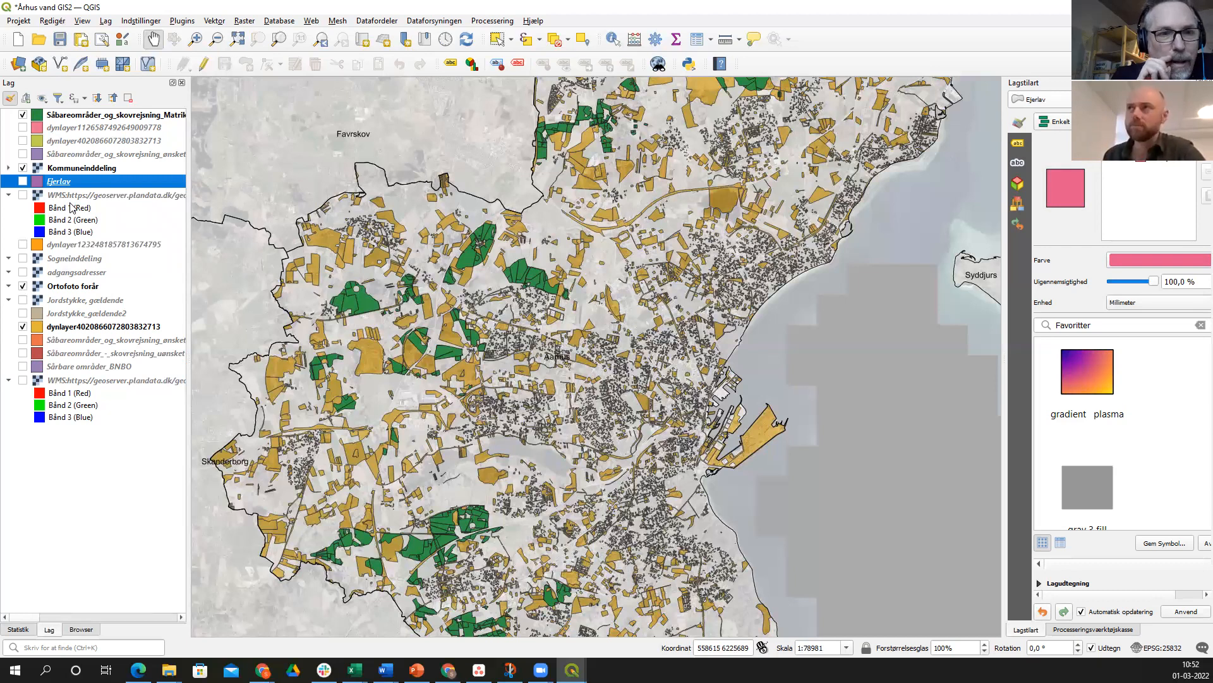
pyautogui.rightClick(70, 184)
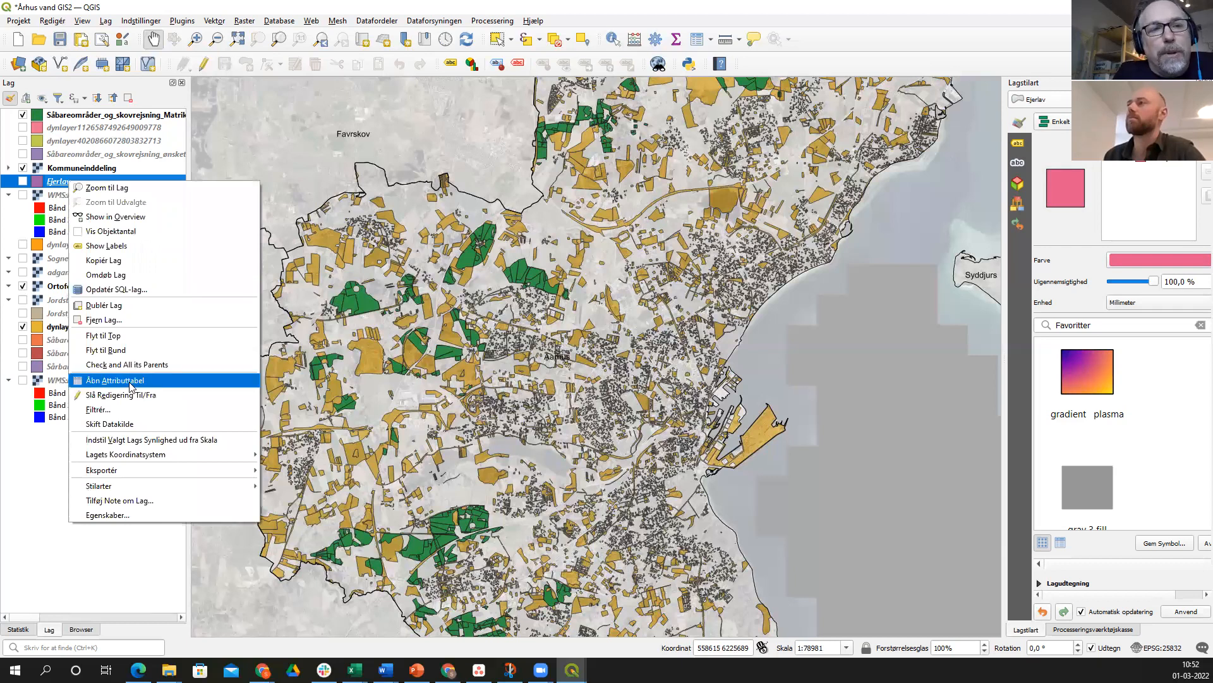
pyautogui.click(131, 381)
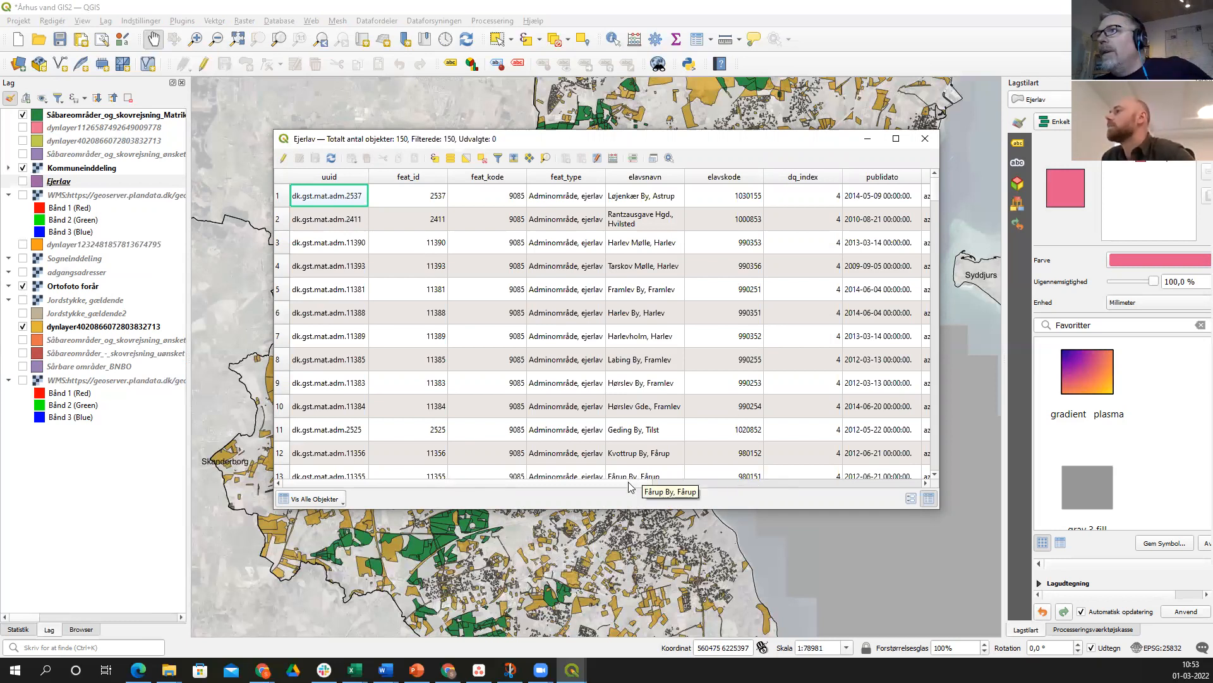
pyautogui.hscroll(1, 695, 485)
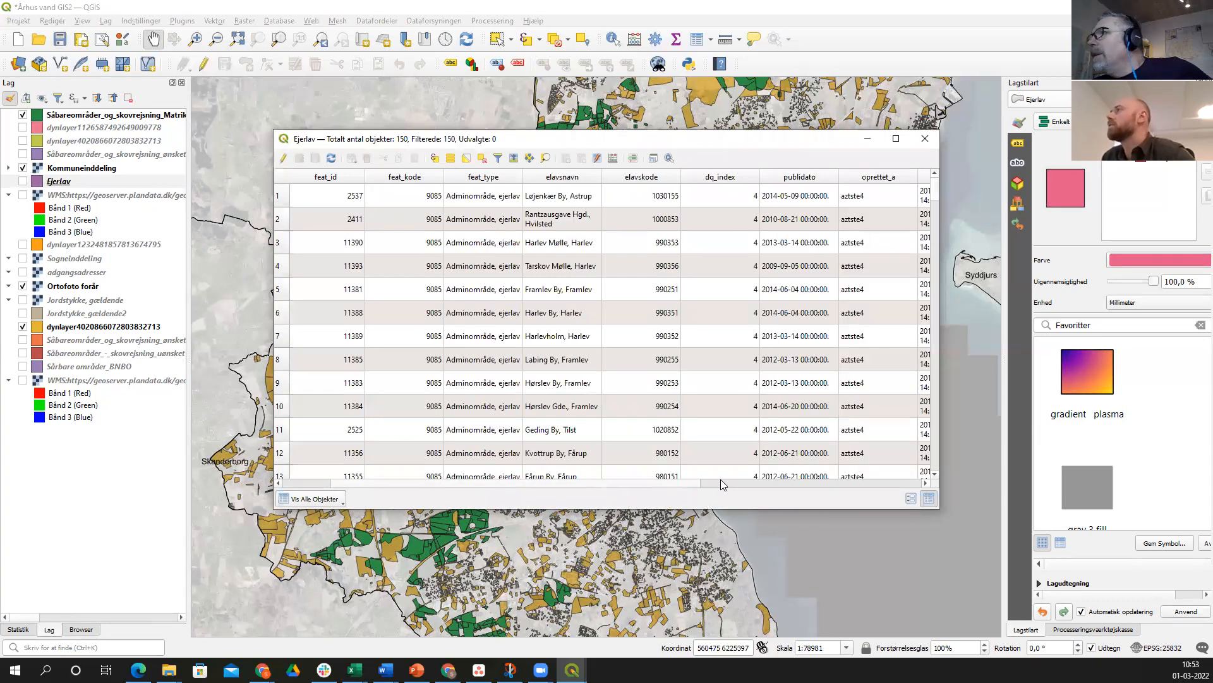
pyautogui.hscroll(1, 721, 484)
pyautogui.hscroll(1, 789, 475)
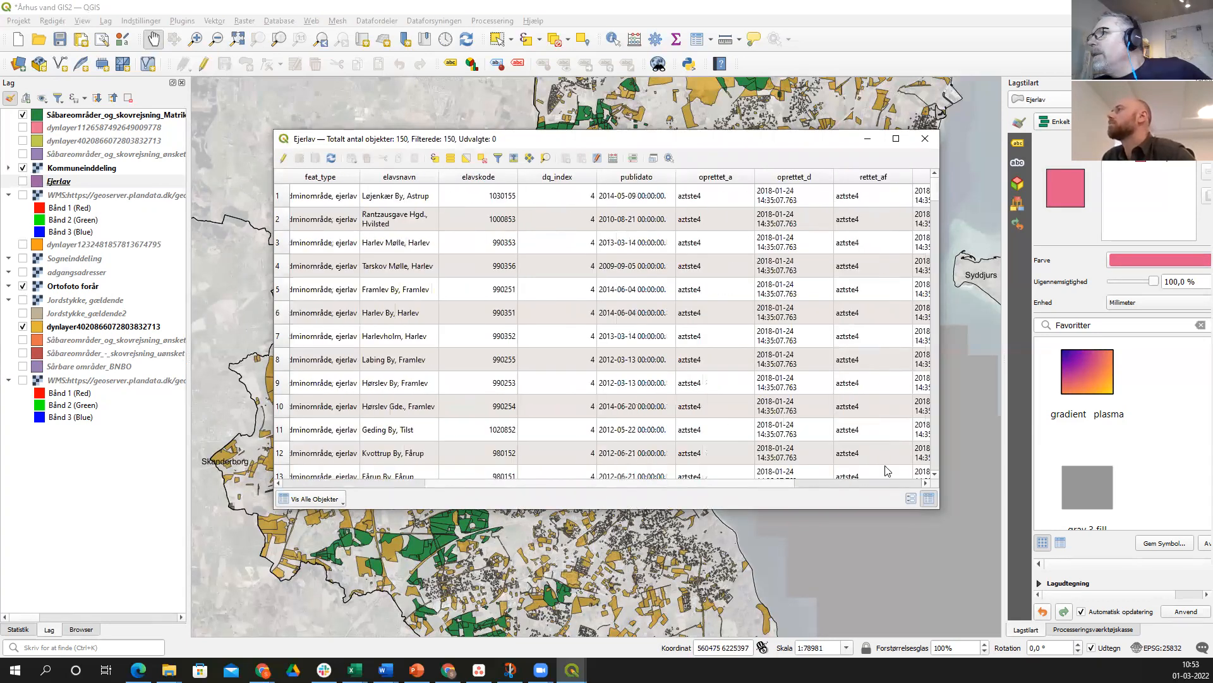
pyautogui.hscroll(1, 898, 470)
pyautogui.hscroll(1, 914, 468)
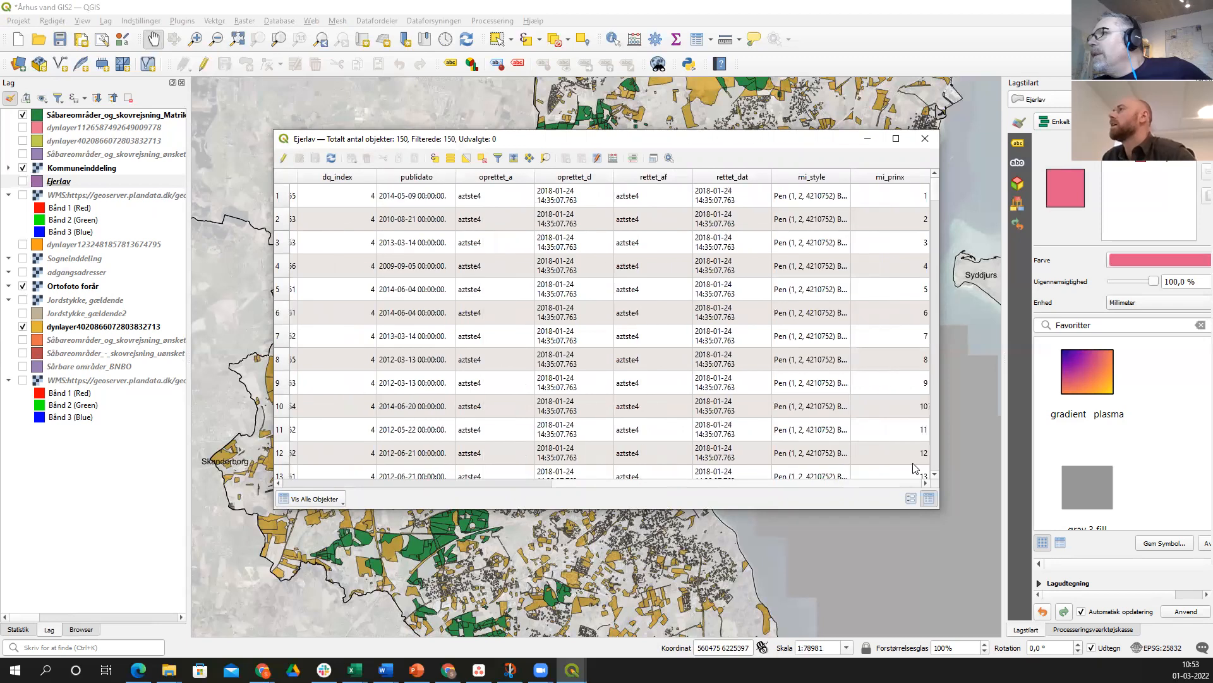
pyautogui.hscroll(-1, 776, 464)
pyautogui.hscroll(-2, 776, 463)
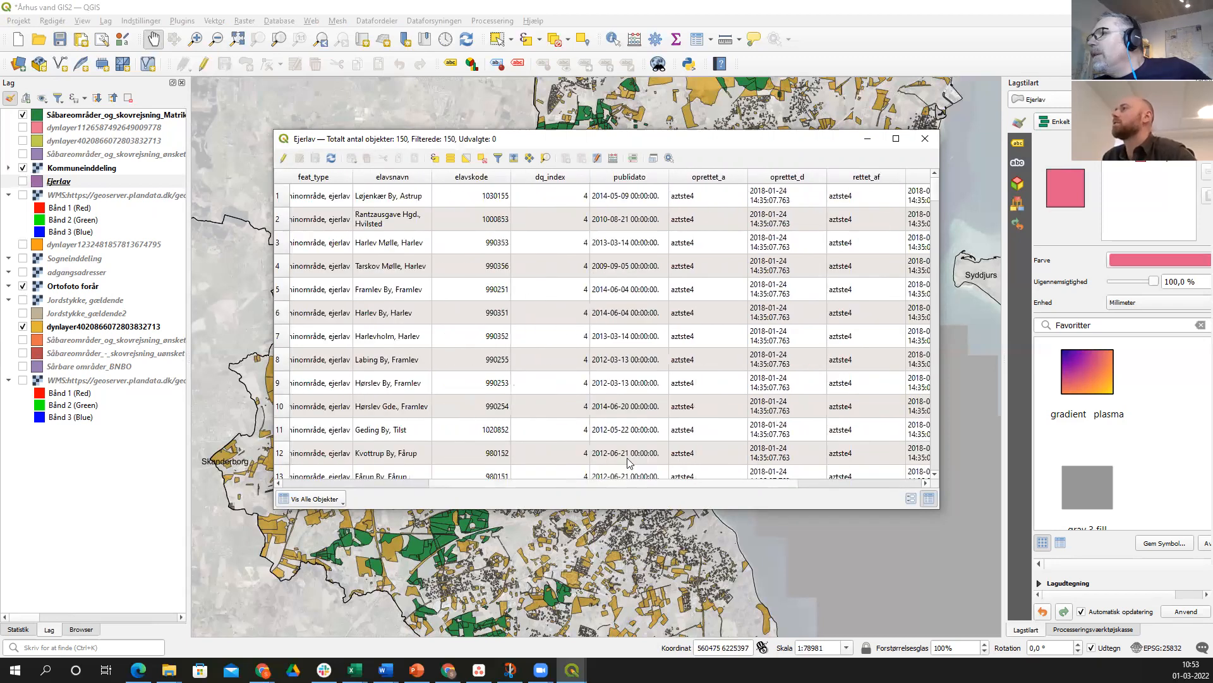
pyautogui.hscroll(-2, 631, 463)
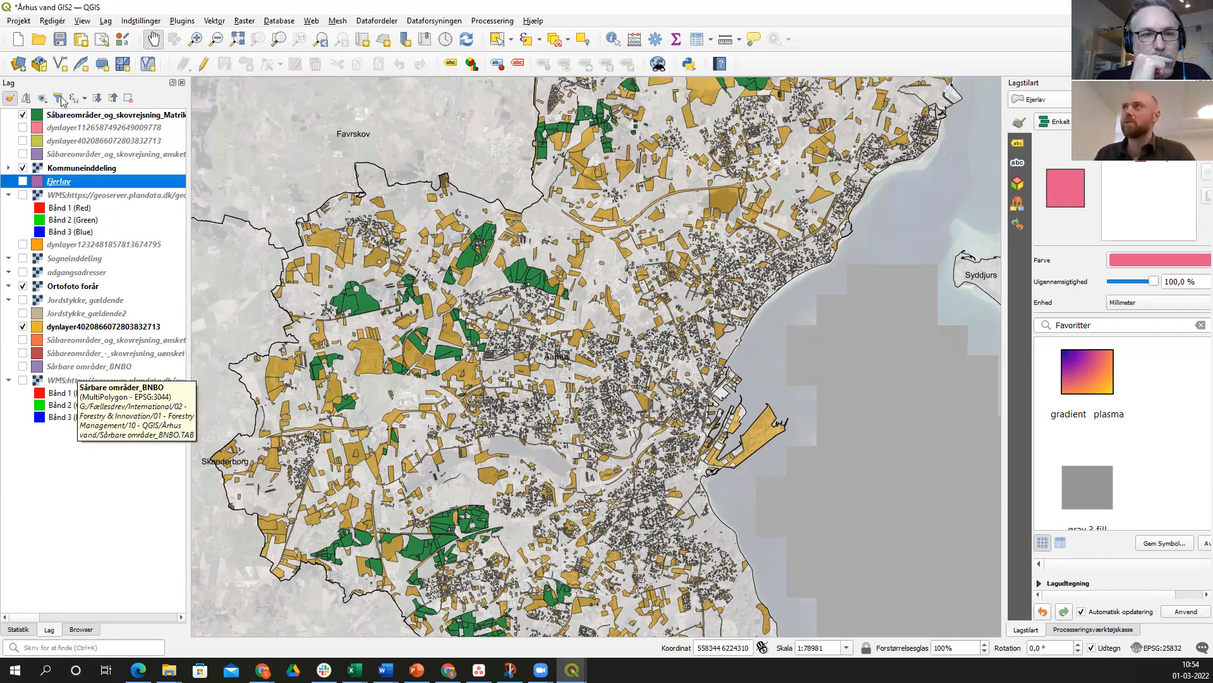
# - Set up an Intersection (Skæring) with Sårbare områder_BNBO as the input layer and Ejerlav as the overlay layer
pyautogui.click(214, 21)
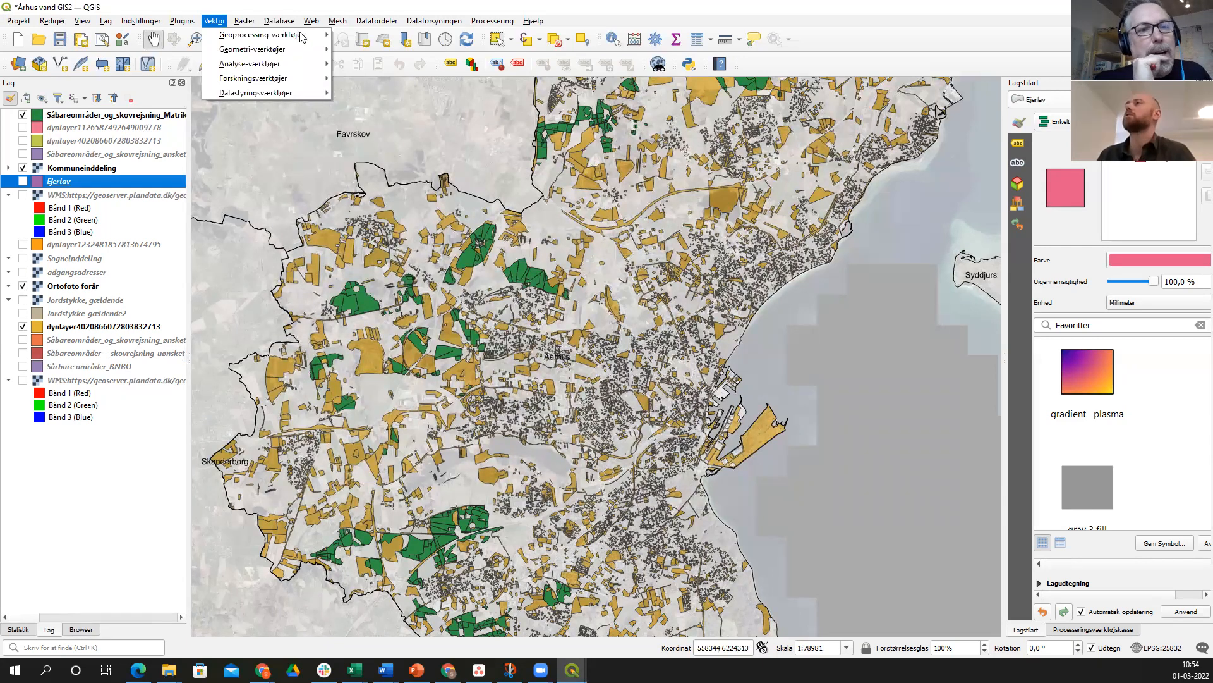
pyautogui.moveTo(326, 36)
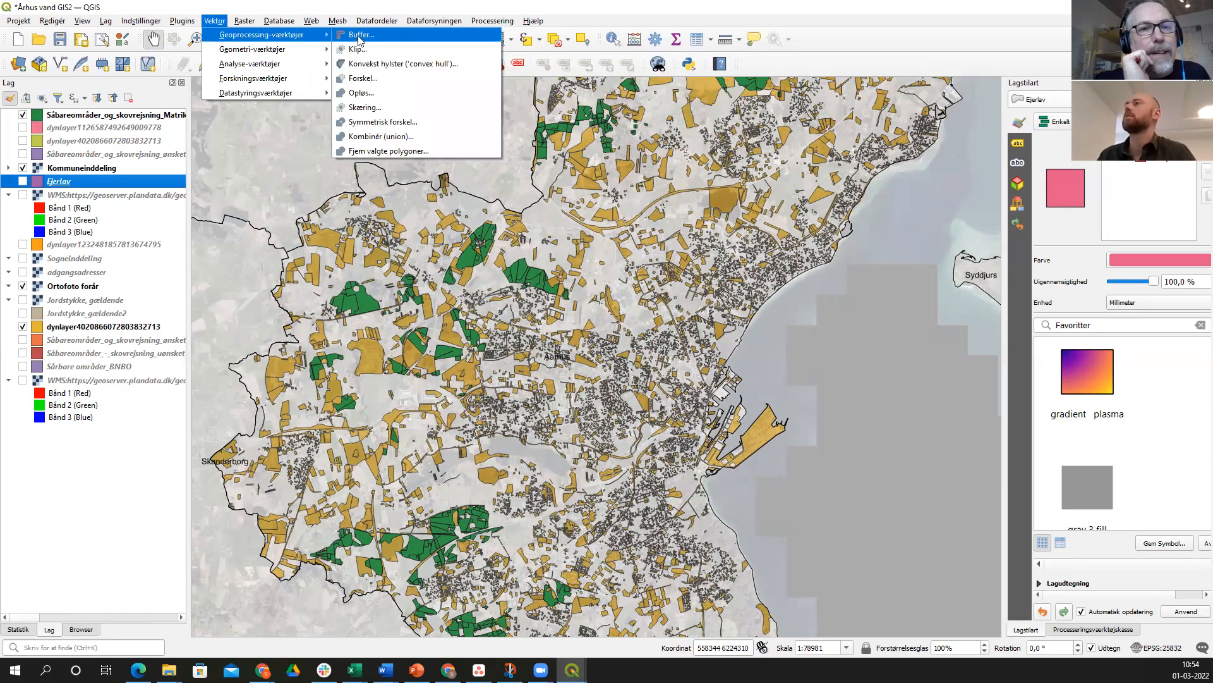
pyautogui.click(369, 113)
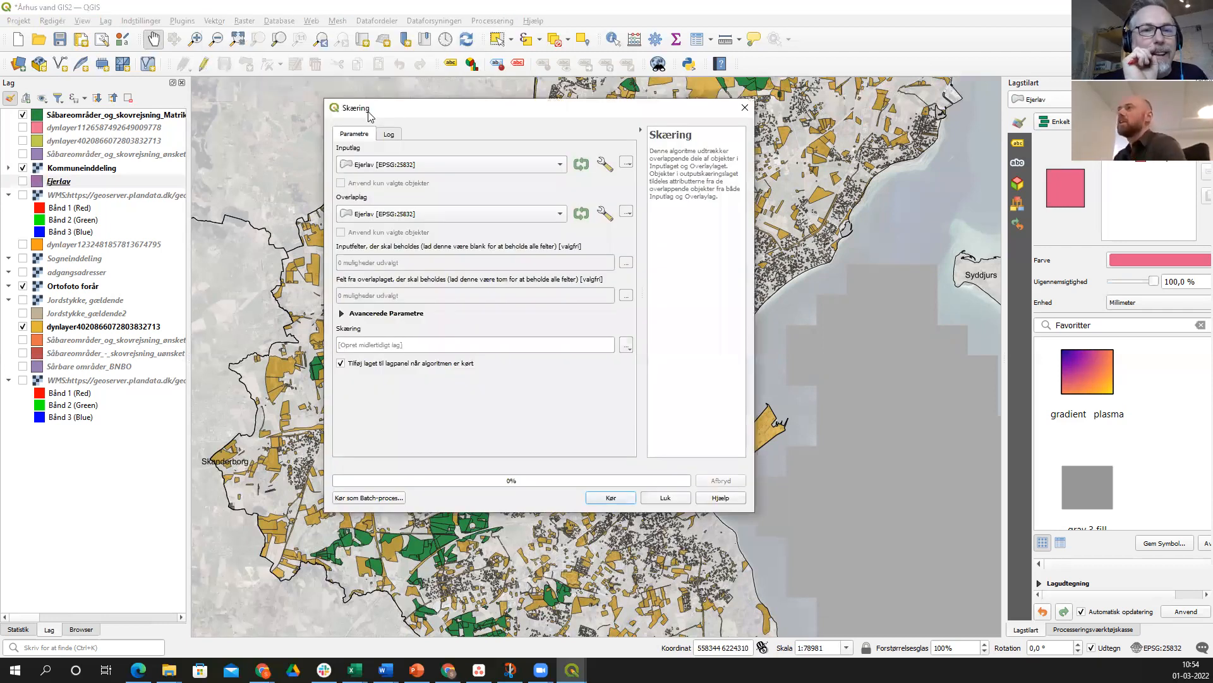
pyautogui.click(561, 165)
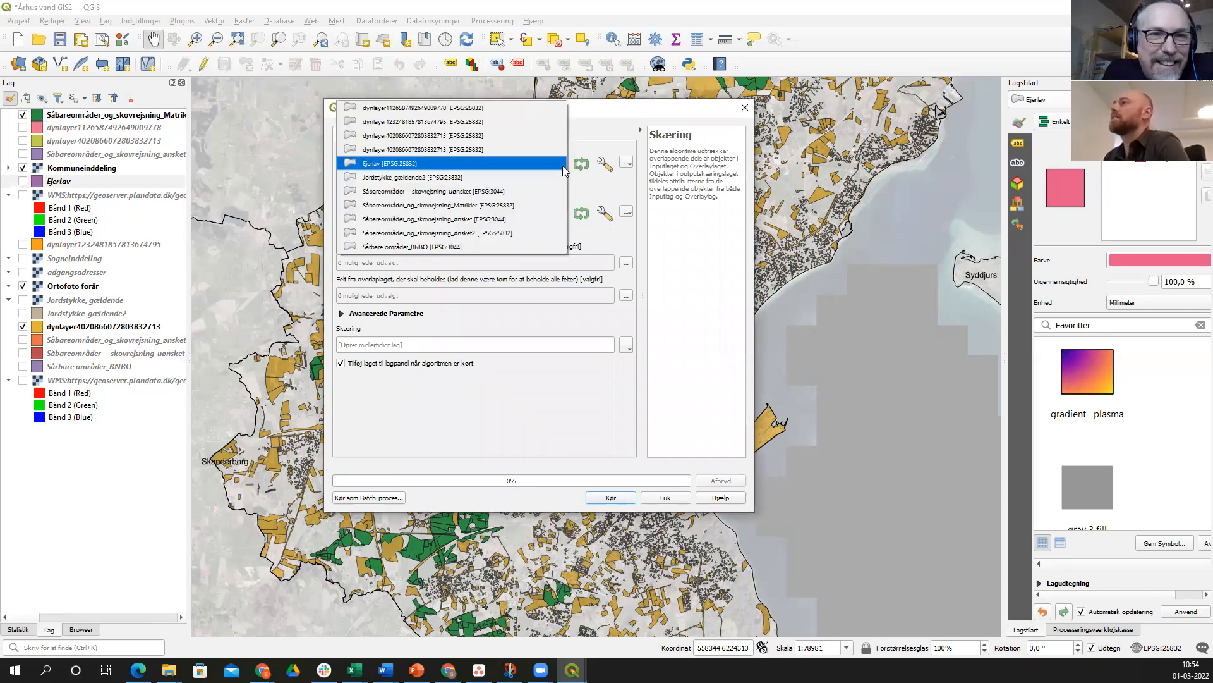
pyautogui.click(484, 247)
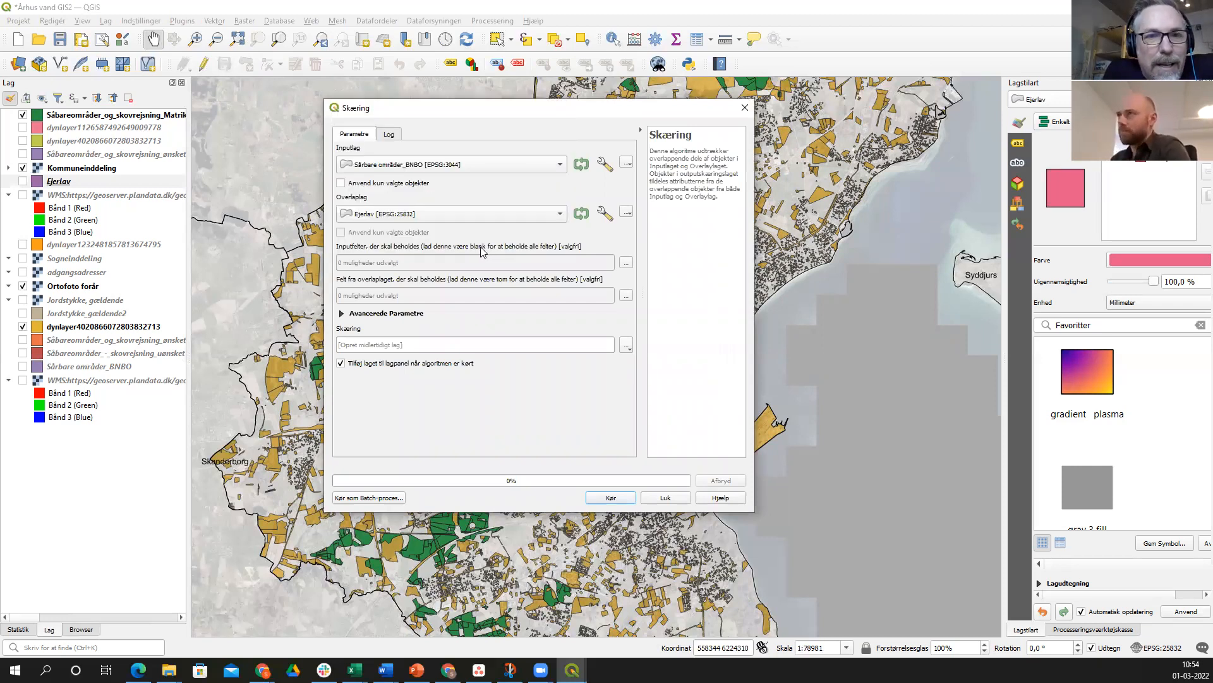
pyautogui.click(560, 217)
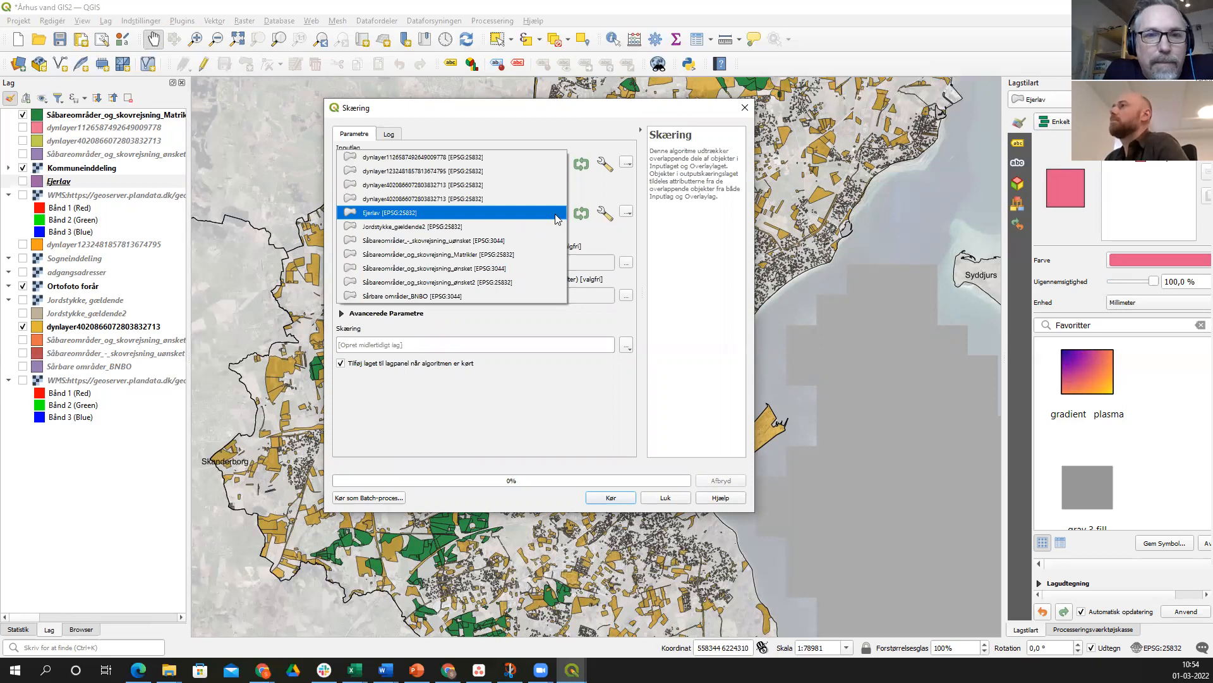
pyautogui.click(557, 213)
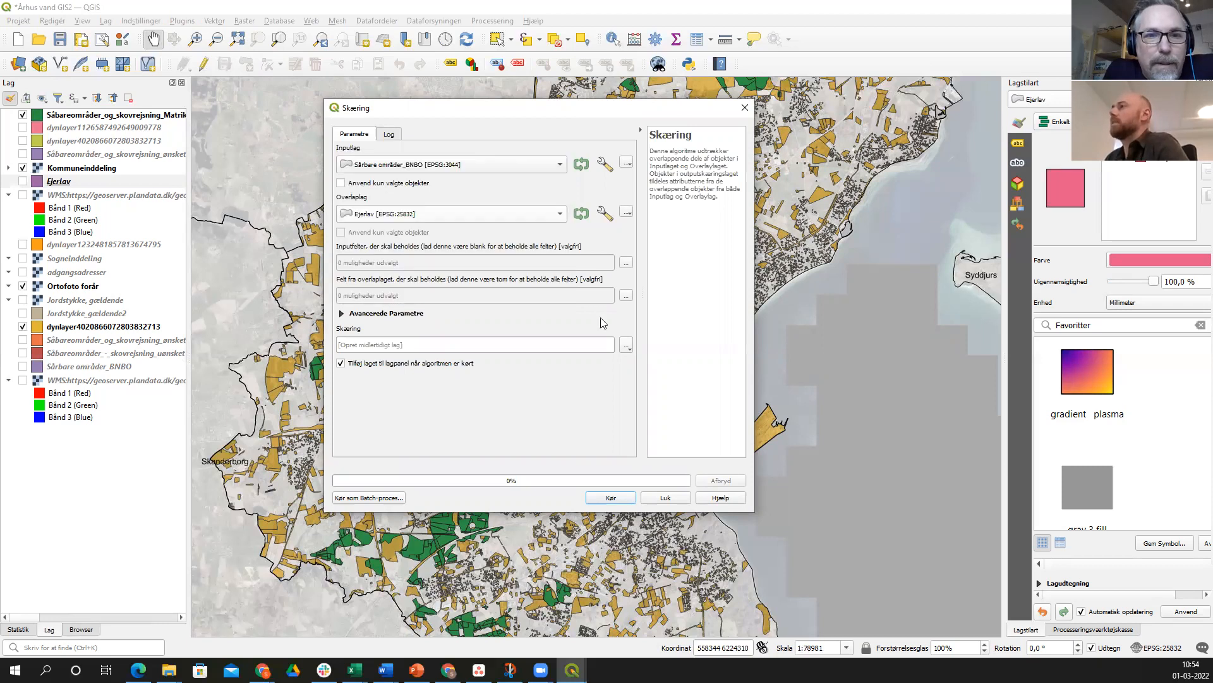
# - Set the intersection output to the shapefile Såbareområder_ejerlav in the 2_DataSet folder, and run it
pyautogui.click(625, 346)
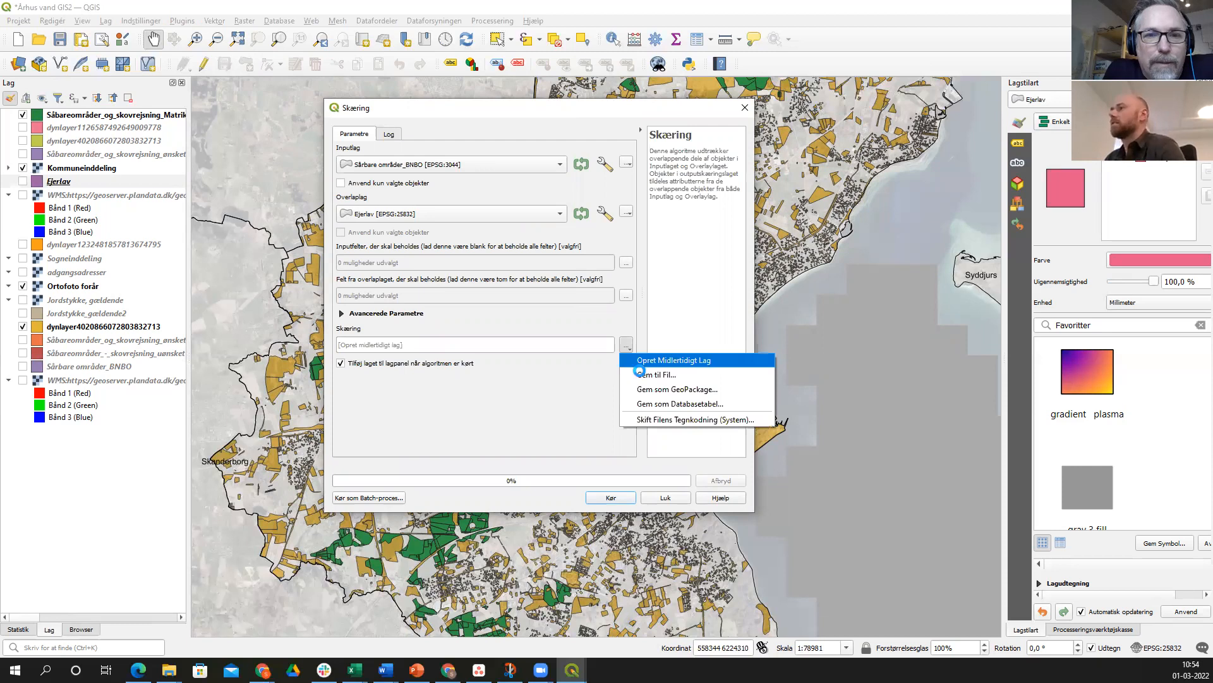
pyautogui.click(639, 368)
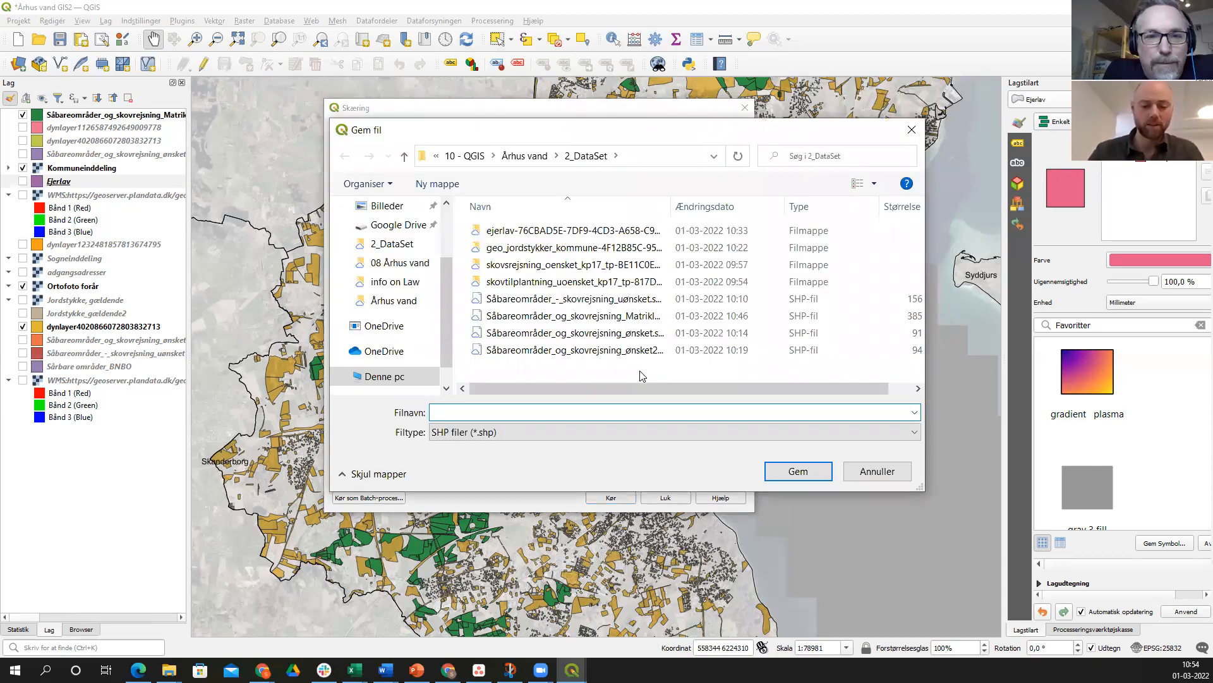
pyautogui.write('Såbare')
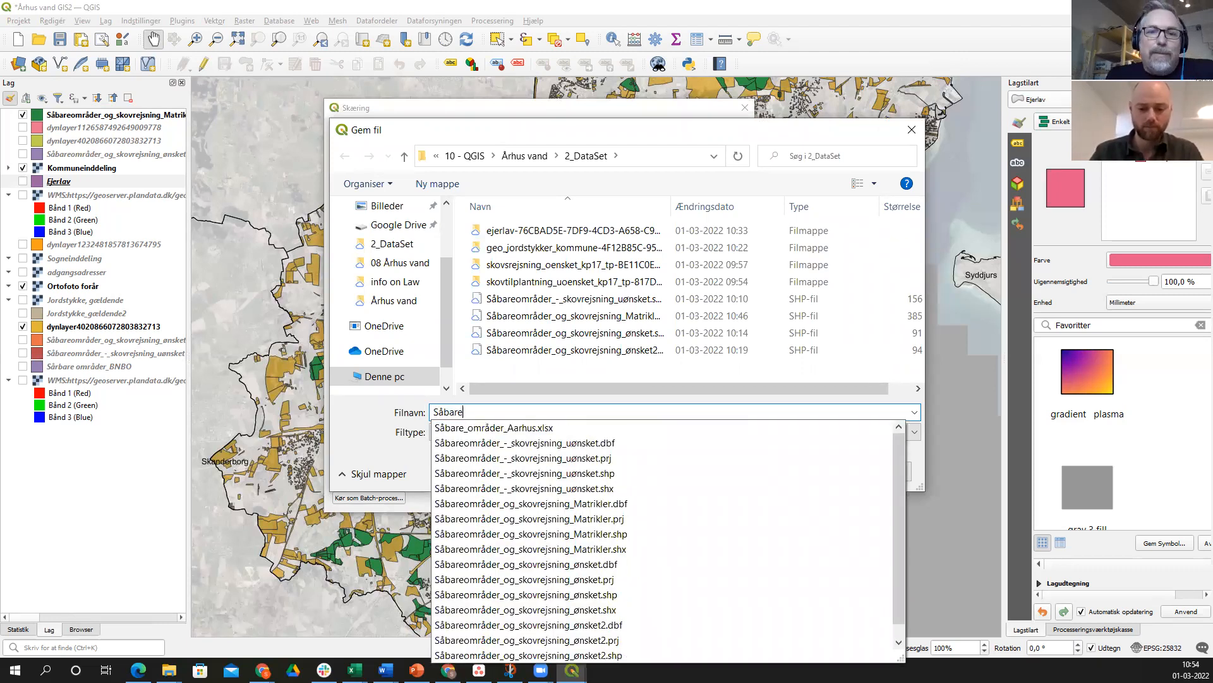
pyautogui.write('områder_')
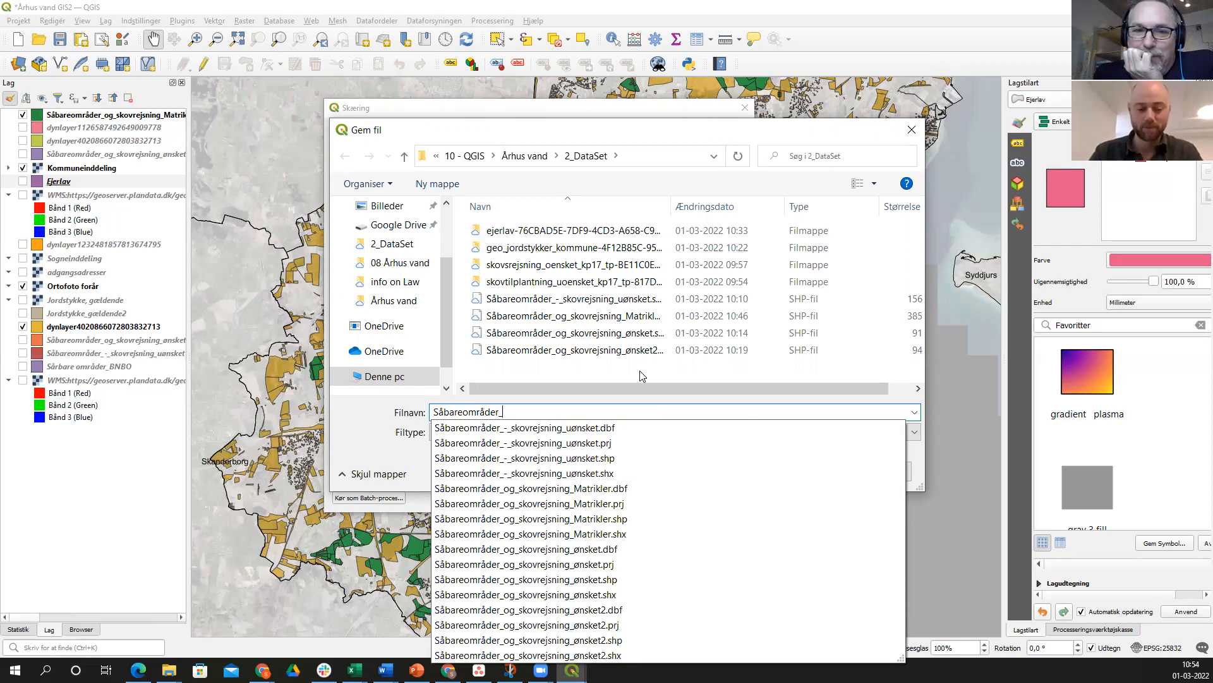
pyautogui.write('ejerlav')
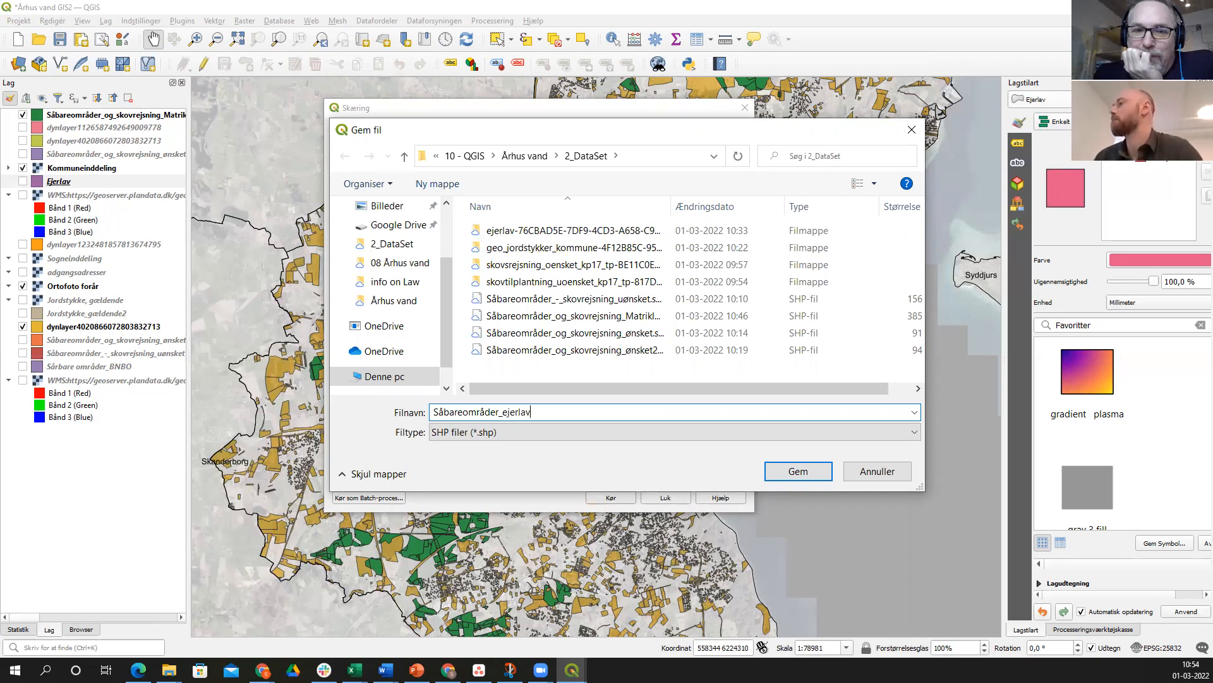
pyautogui.click(785, 475)
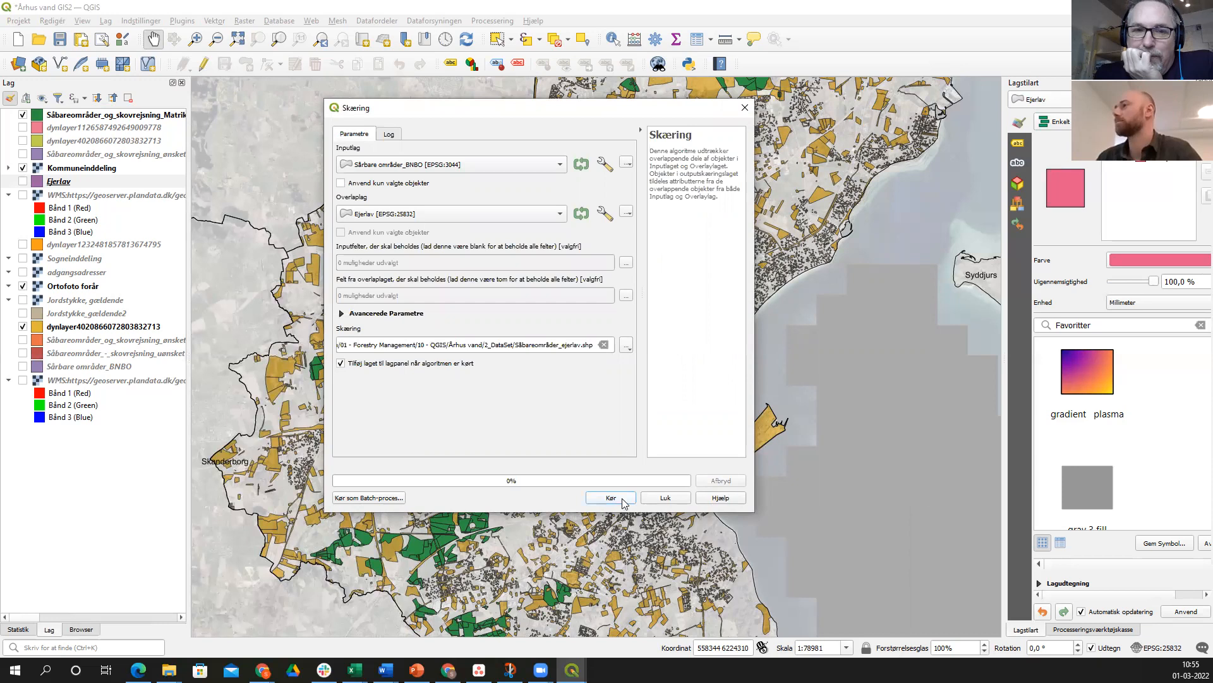
pyautogui.click(622, 500)
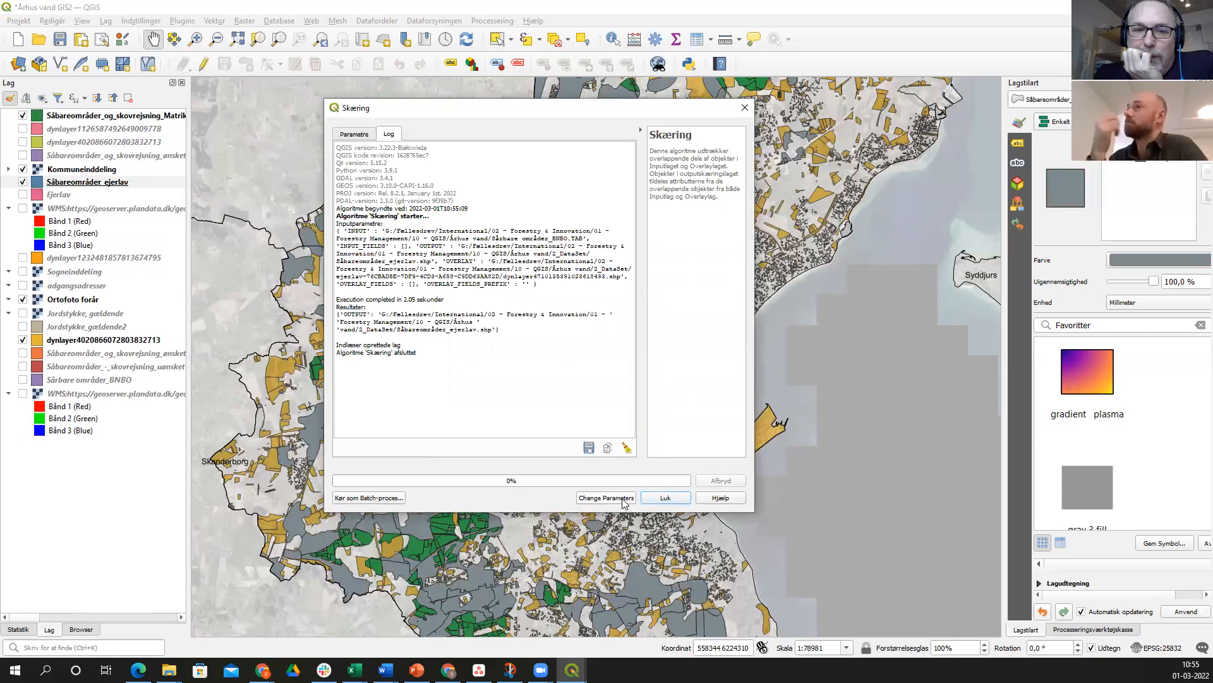
pyautogui.click(677, 499)
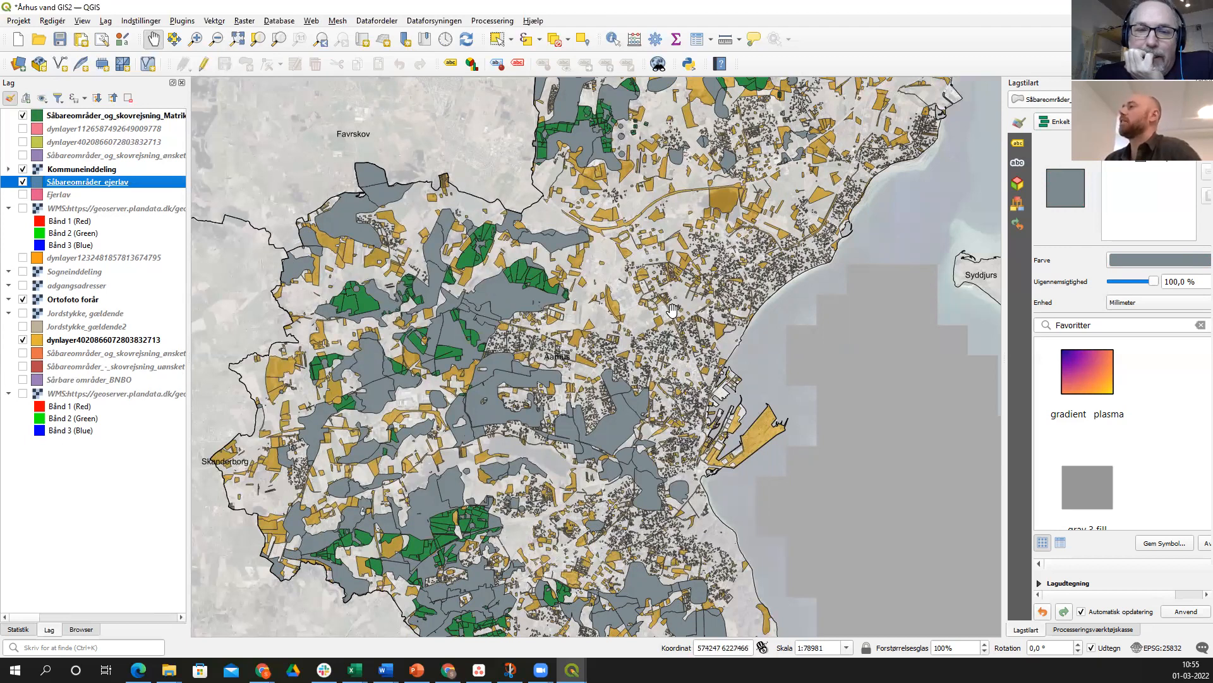
# - Examine the attribute table of Såbareområder_ejerlav across its columns for the district fields elavsnavn and elavskode
pyautogui.rightClick(71, 187)
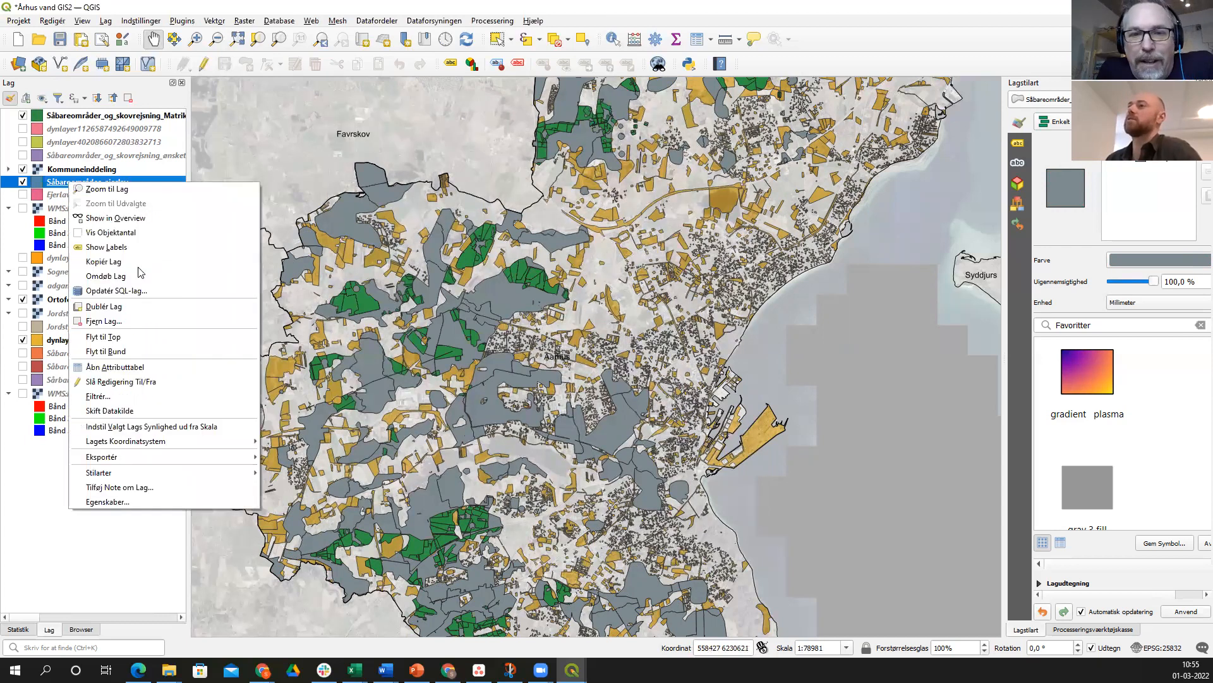
pyautogui.click(139, 374)
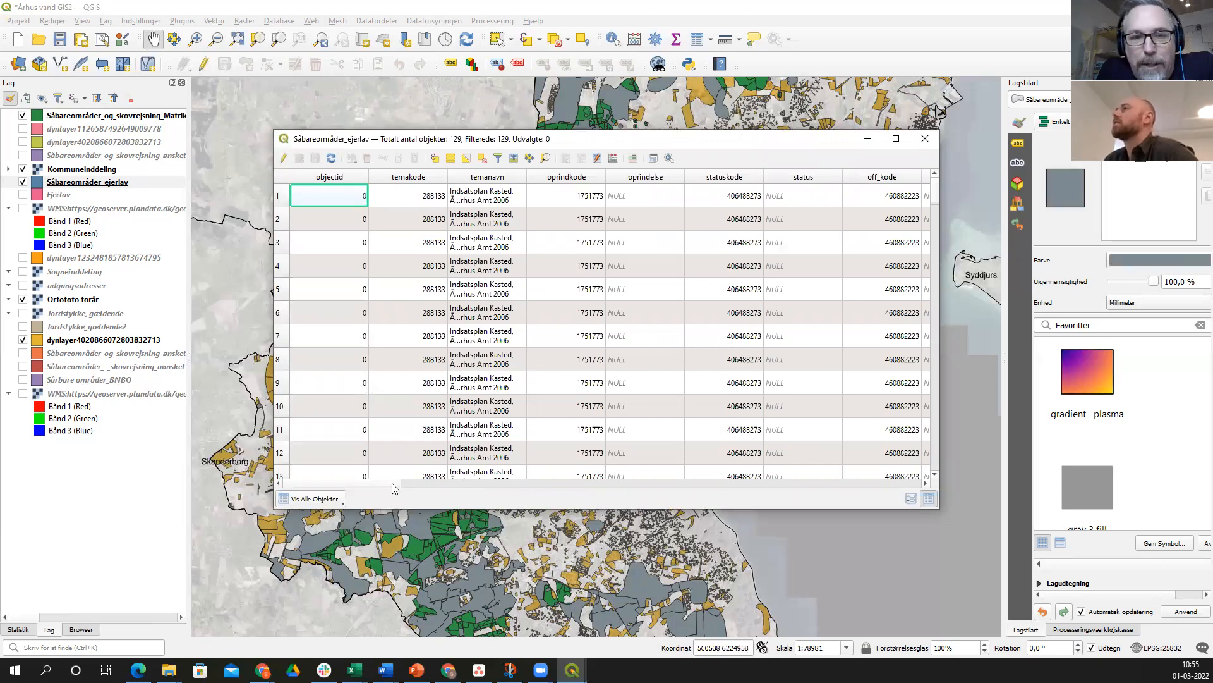
pyautogui.hscroll(1, 392, 483)
pyautogui.hscroll(1, 392, 483)
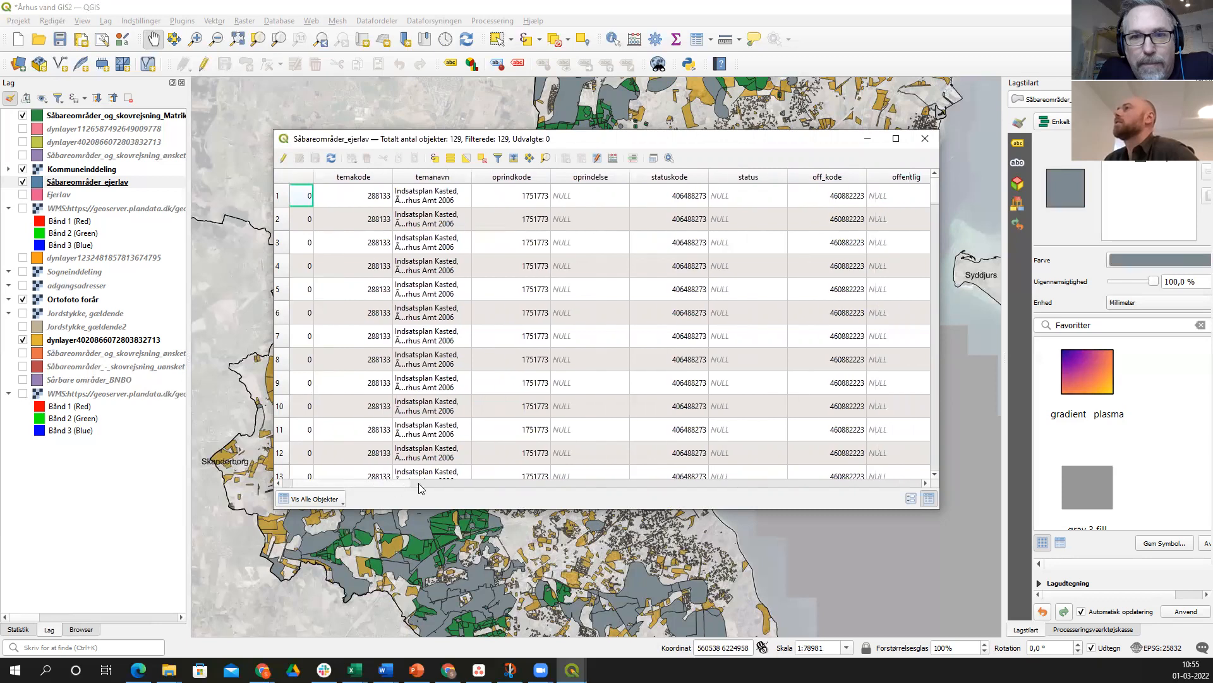
pyautogui.hscroll(5, 418, 483)
pyautogui.hscroll(5, 464, 486)
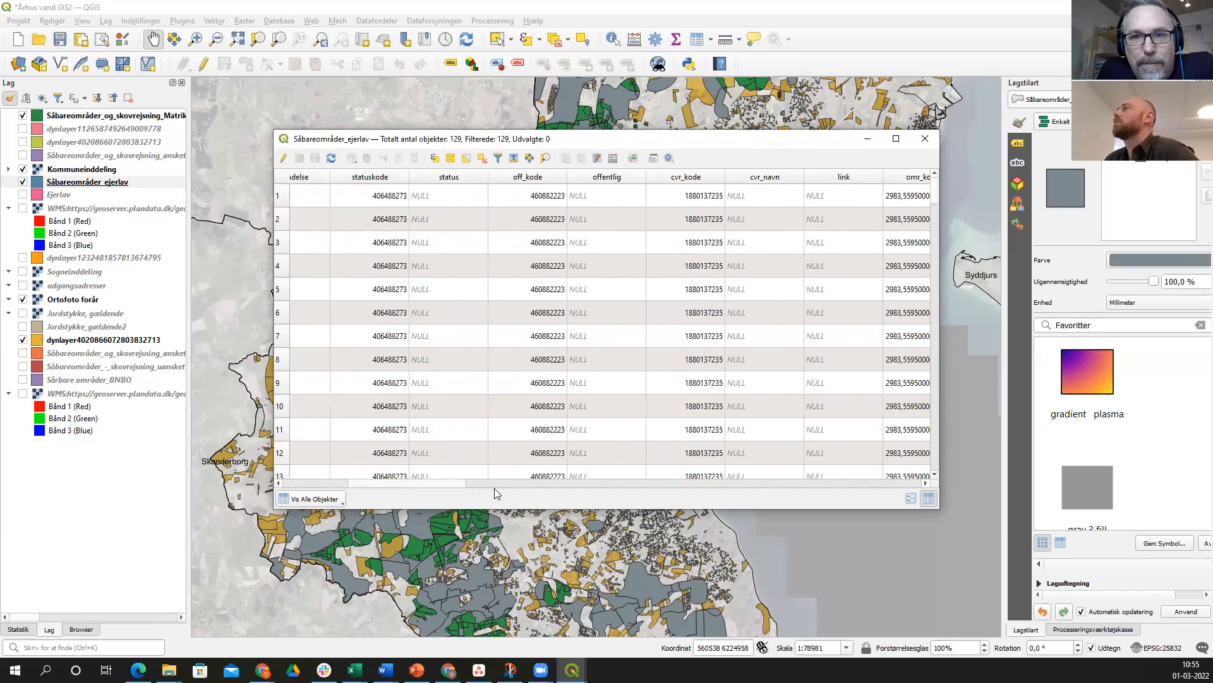
pyautogui.hscroll(5, 536, 490)
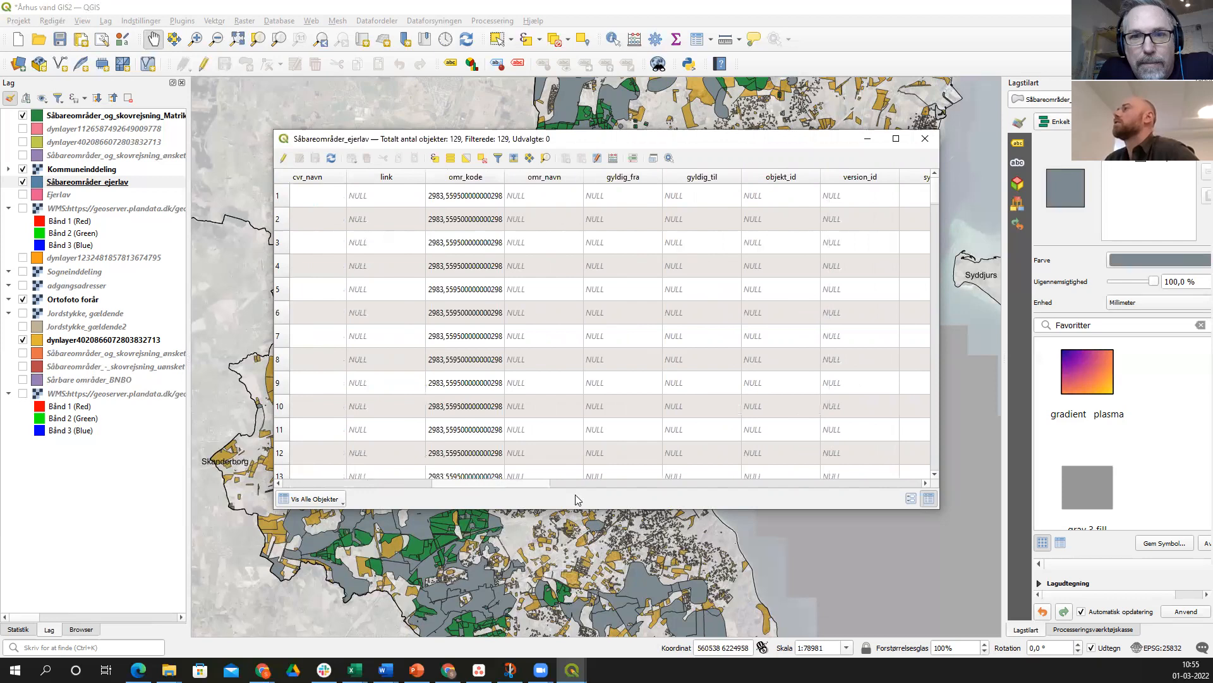
pyautogui.hscroll(5, 610, 497)
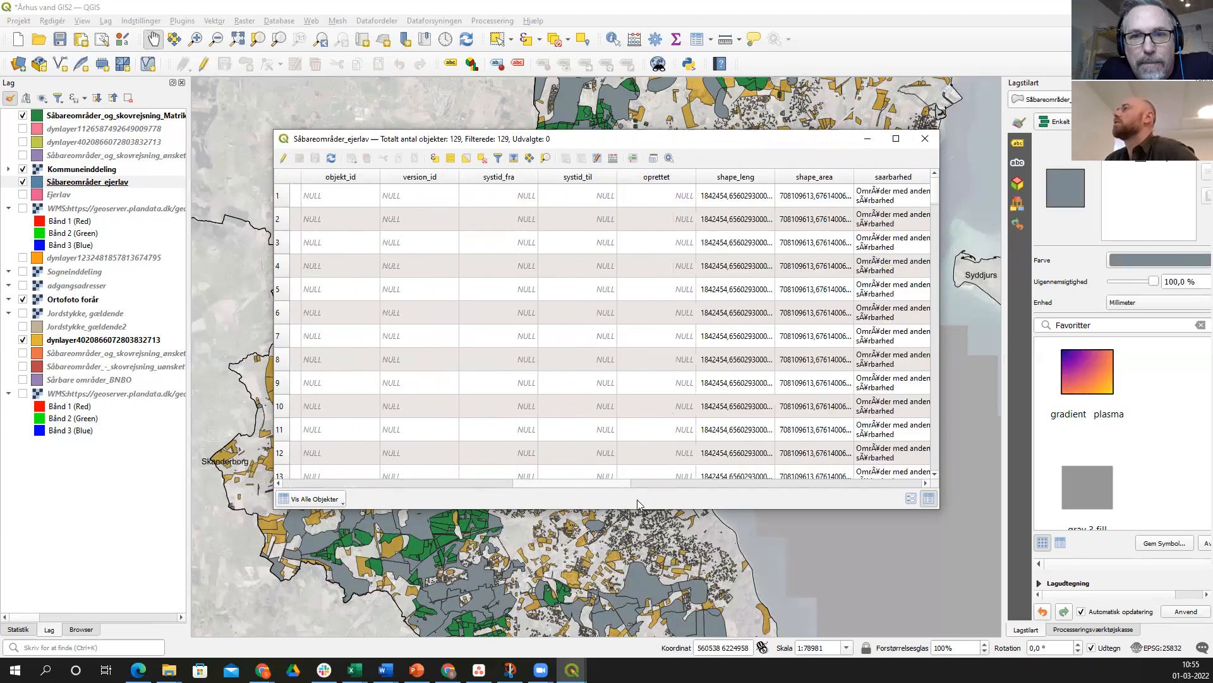
pyautogui.hscroll(3, 637, 499)
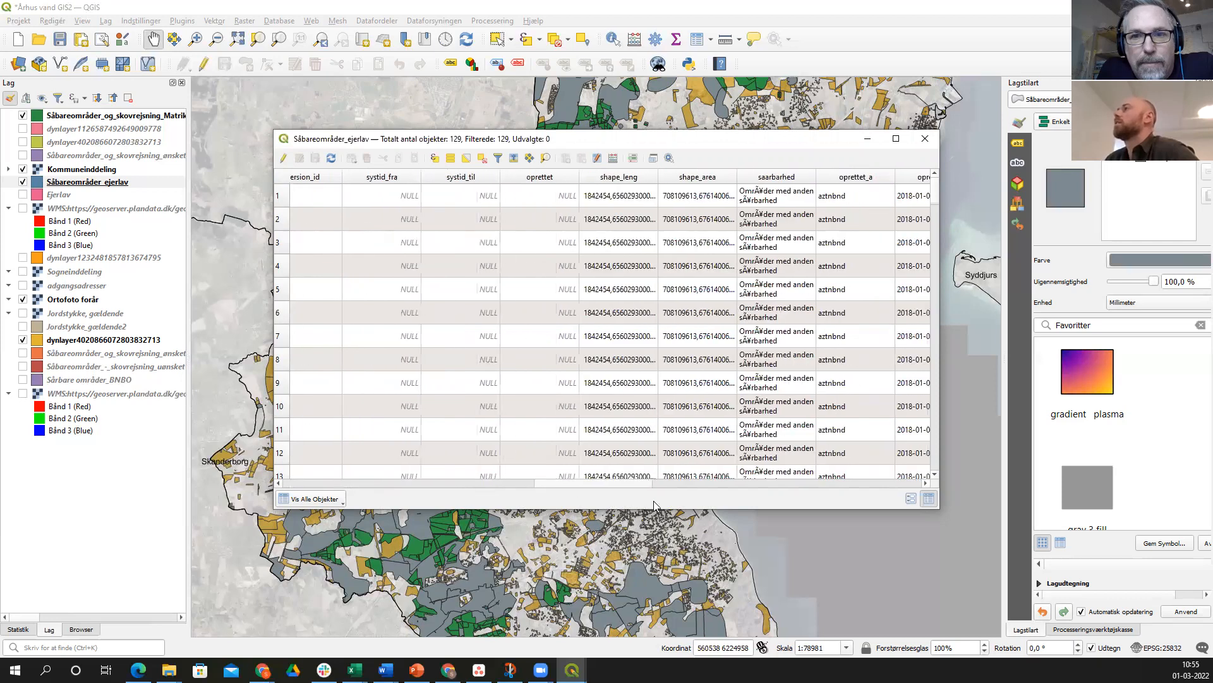
pyautogui.hscroll(2, 658, 501)
pyautogui.hscroll(3, 673, 500)
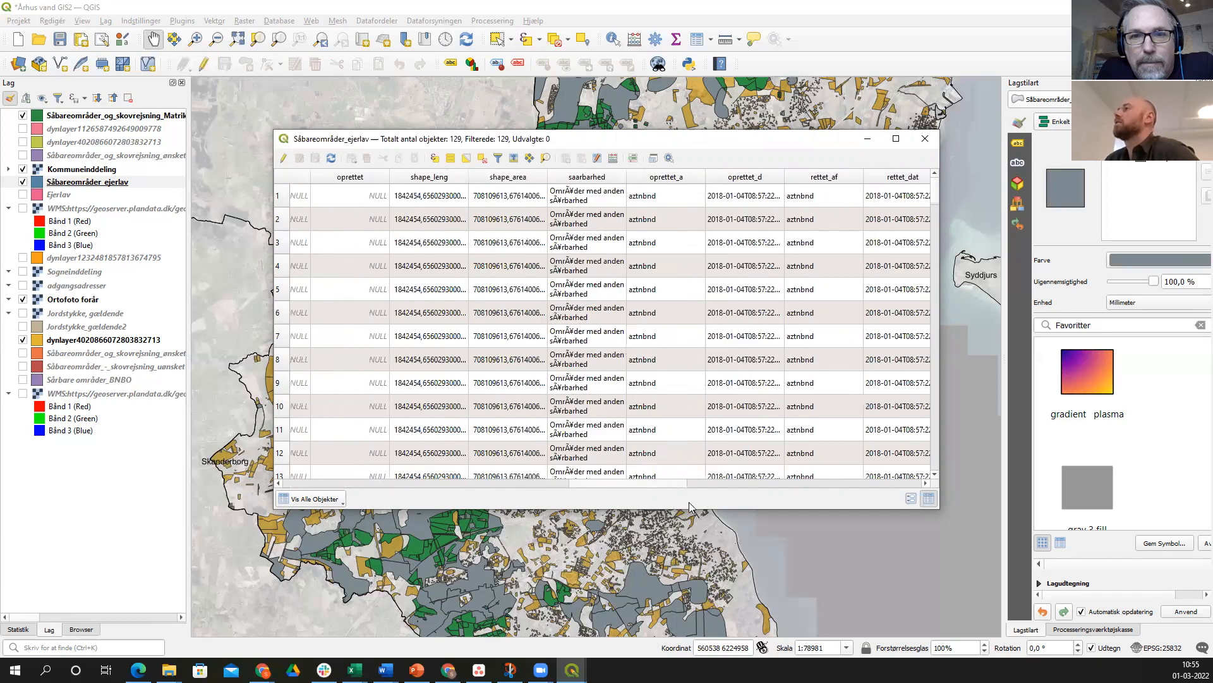
pyautogui.hscroll(3, 690, 505)
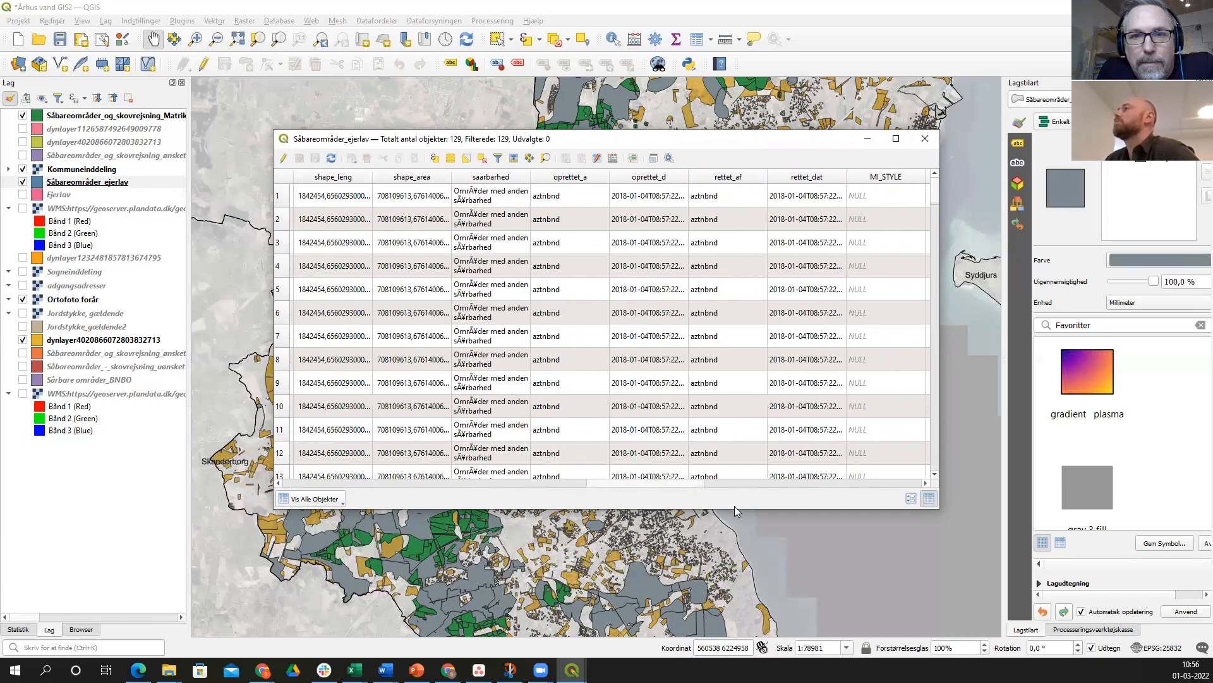
pyautogui.hscroll(3, 734, 506)
pyautogui.hscroll(1, 758, 508)
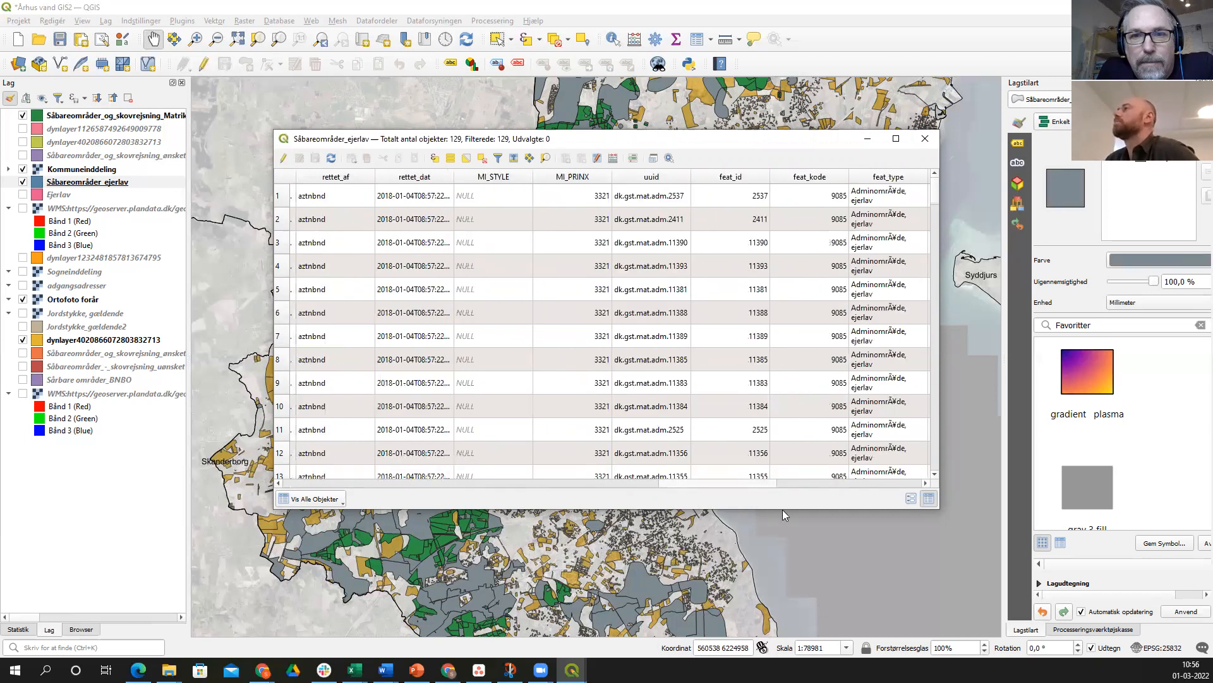
pyautogui.hscroll(1, 790, 511)
pyautogui.hscroll(2, 808, 514)
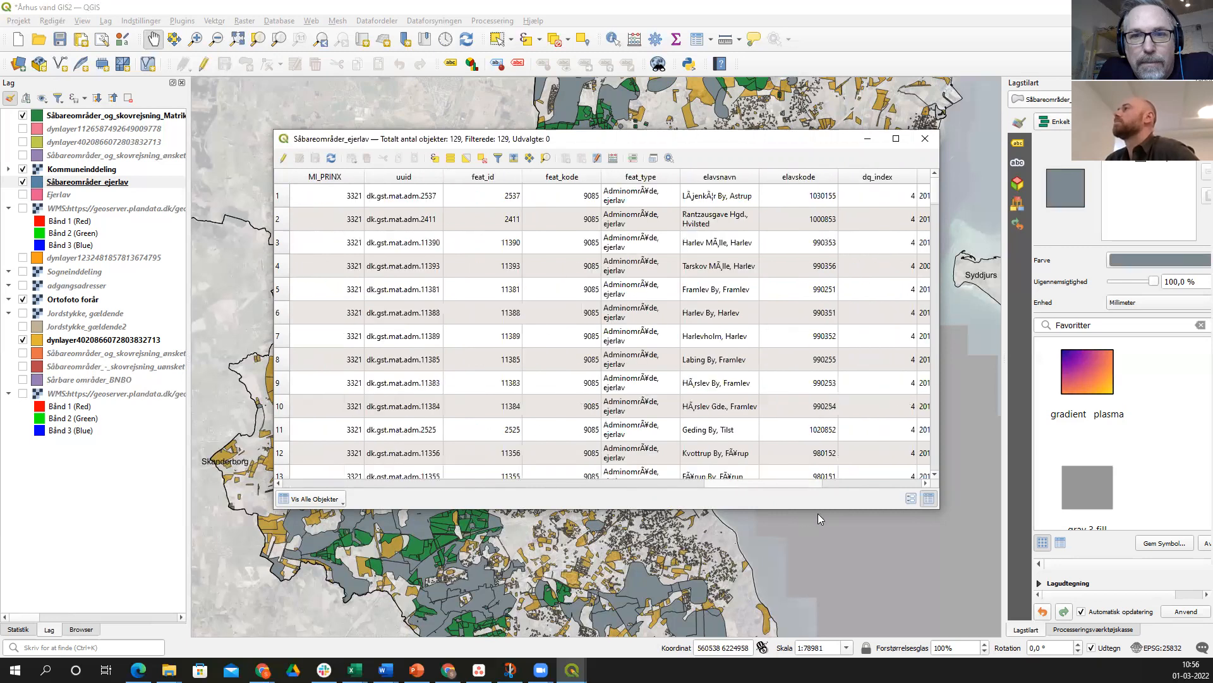
pyautogui.hscroll(1, 818, 513)
pyautogui.hscroll(1, 818, 513)
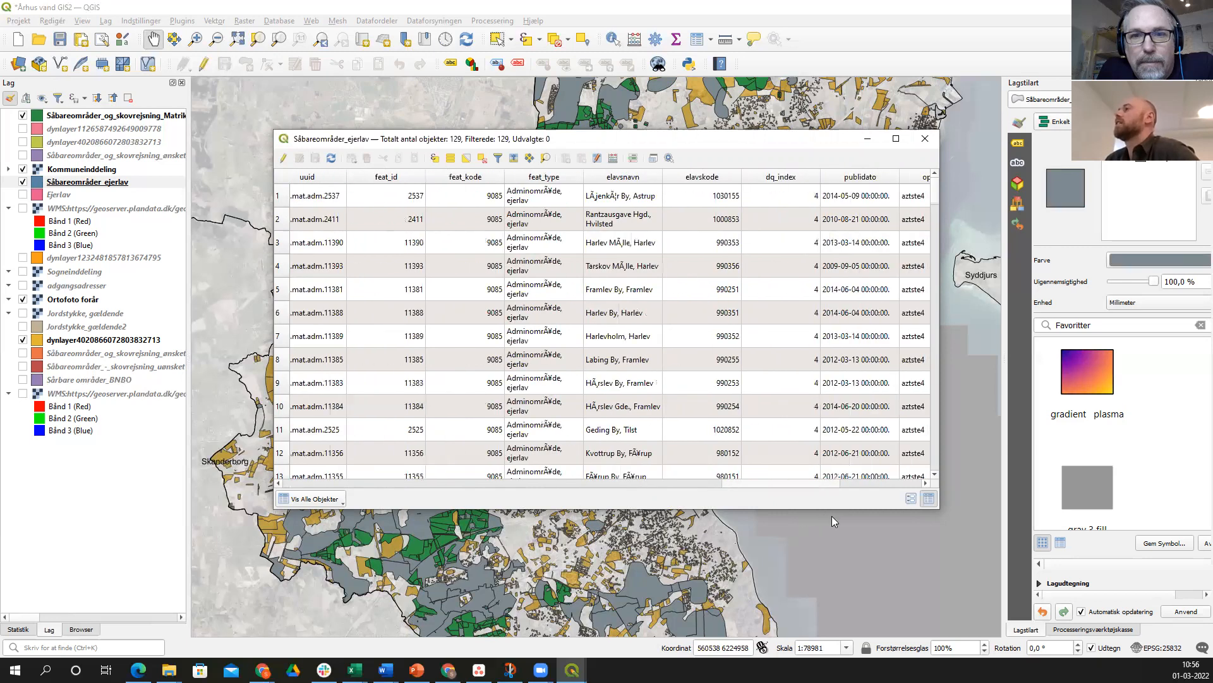
pyautogui.hscroll(1, 591, 458)
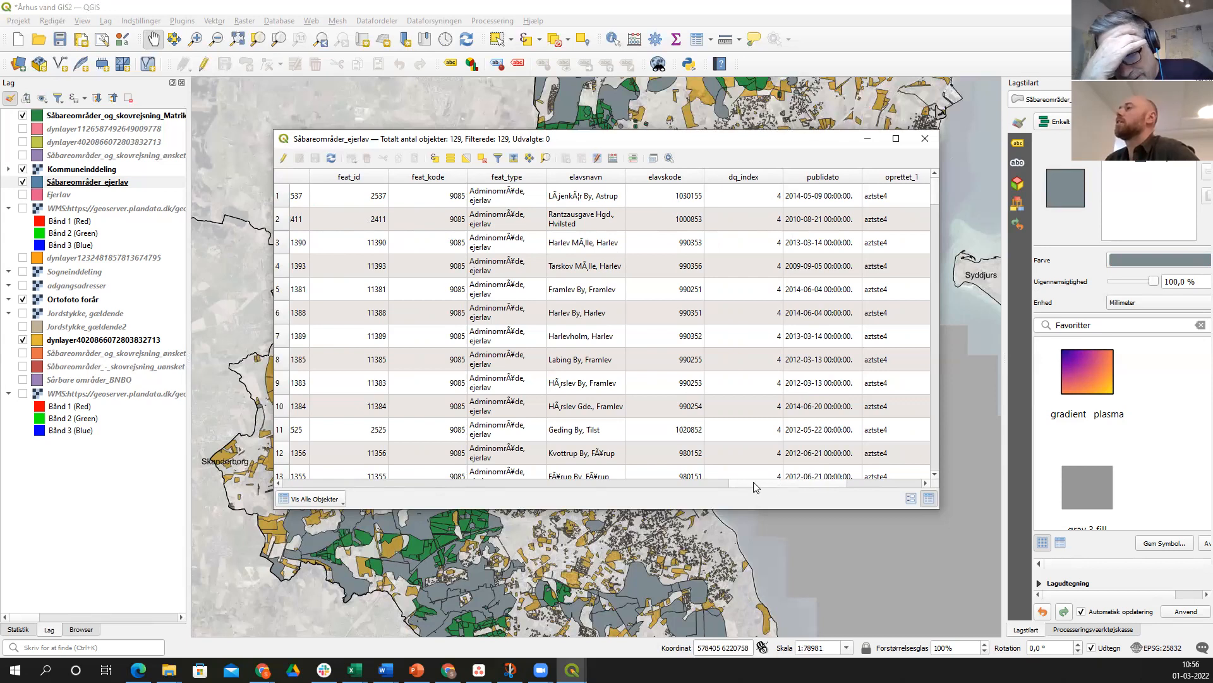
pyautogui.hscroll(1, 752, 482)
pyautogui.hscroll(-1, 531, 208)
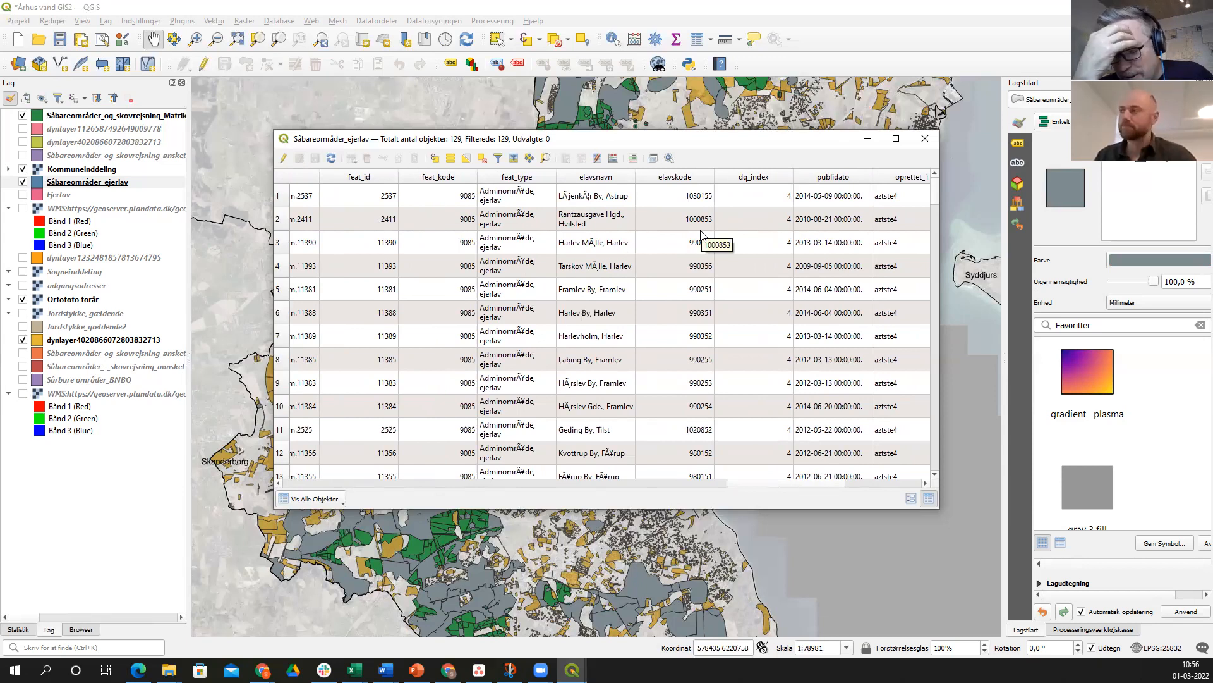
pyautogui.click(925, 139)
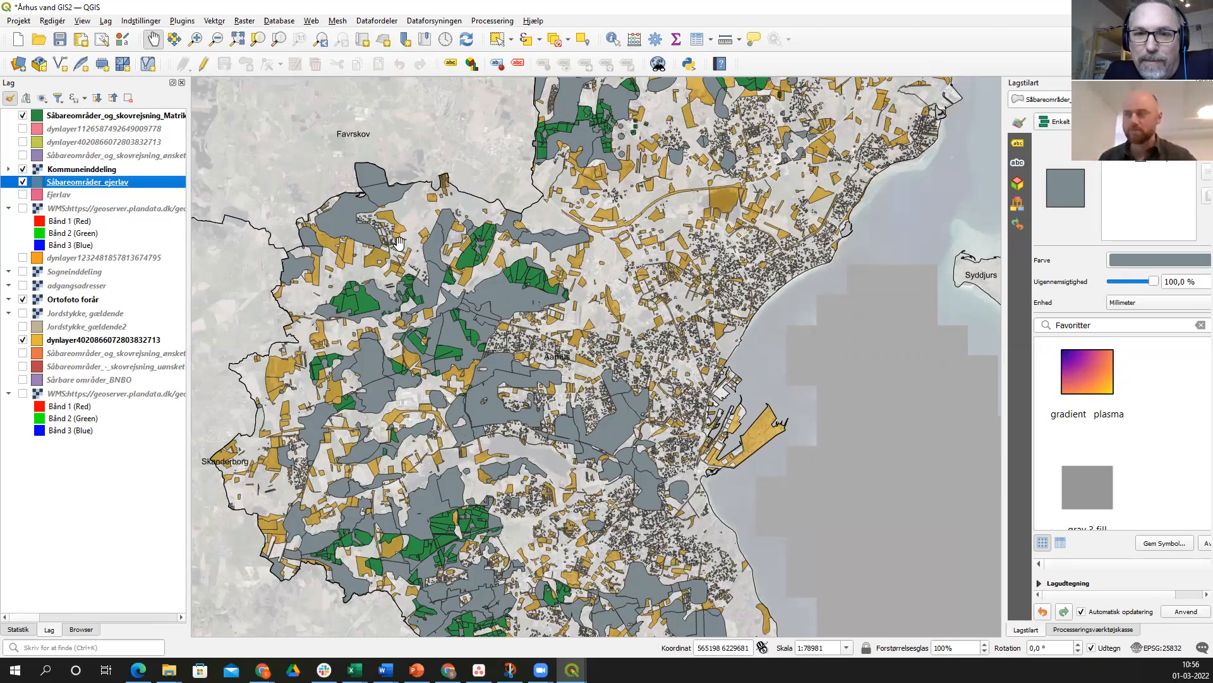
# - Start another vector geoprocessing operation
pyautogui.click(216, 22)
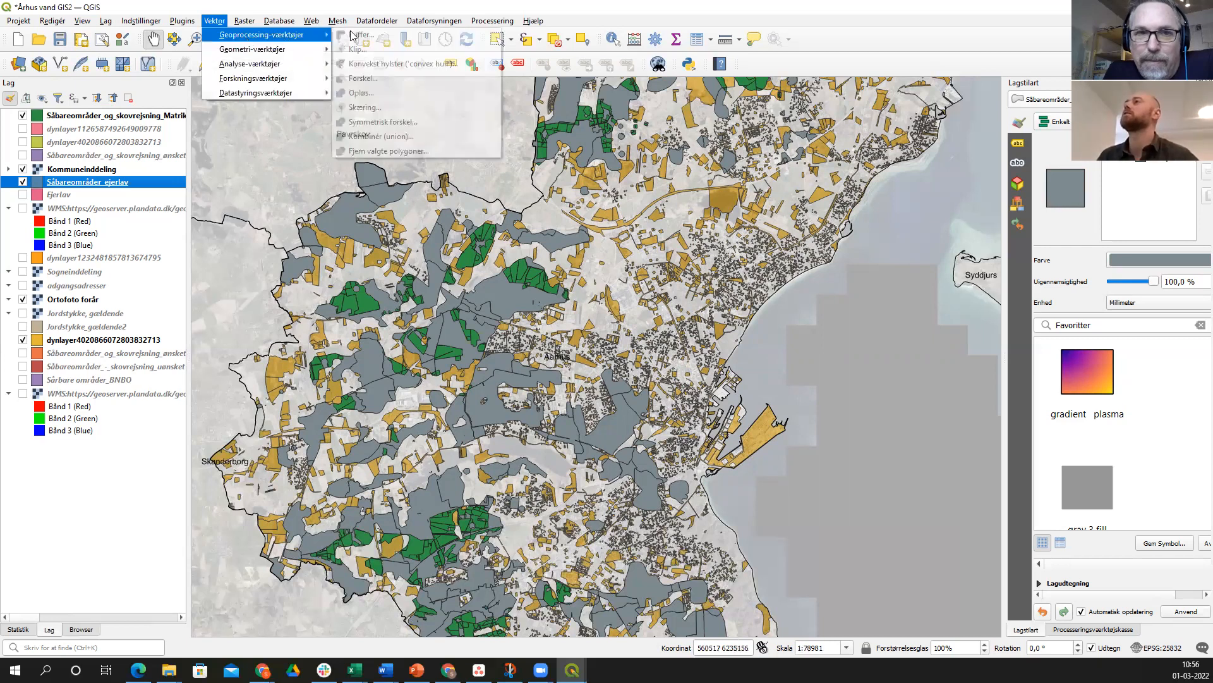
# - Set up an Intersection (Skæring) with Såbareområder_ejerlav as the input layer and Jordstykke_gældende2 as the overlay layer
pyautogui.moveTo(288, 35)
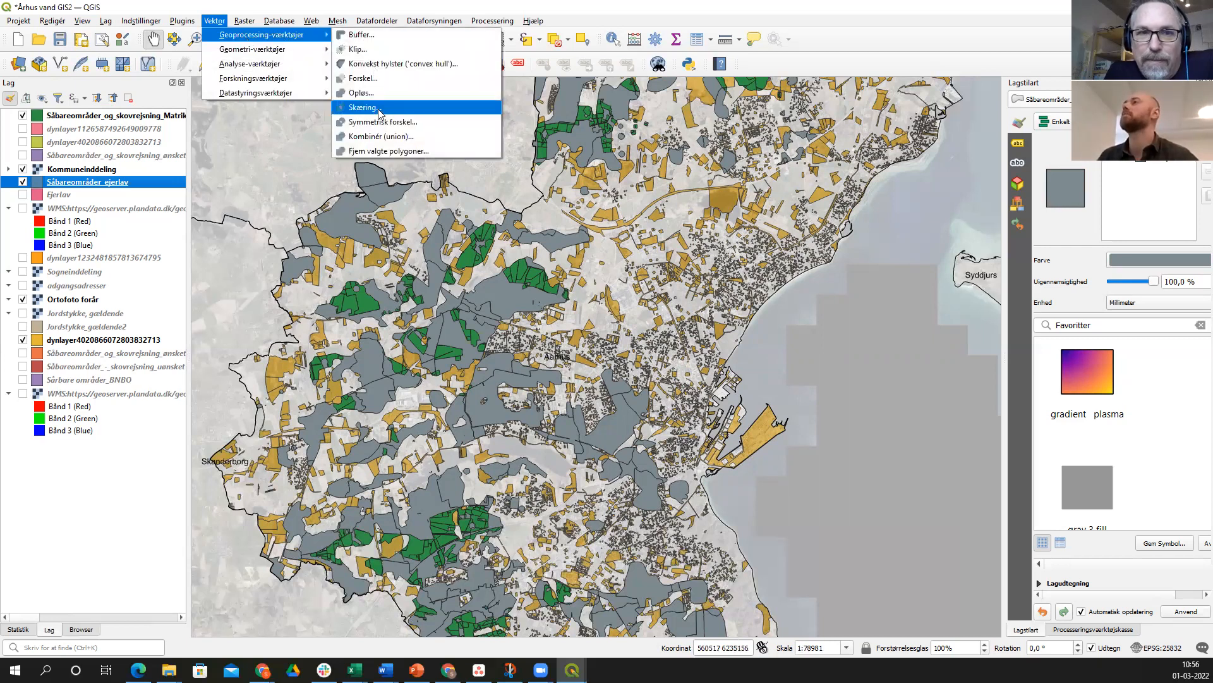
pyautogui.click(379, 109)
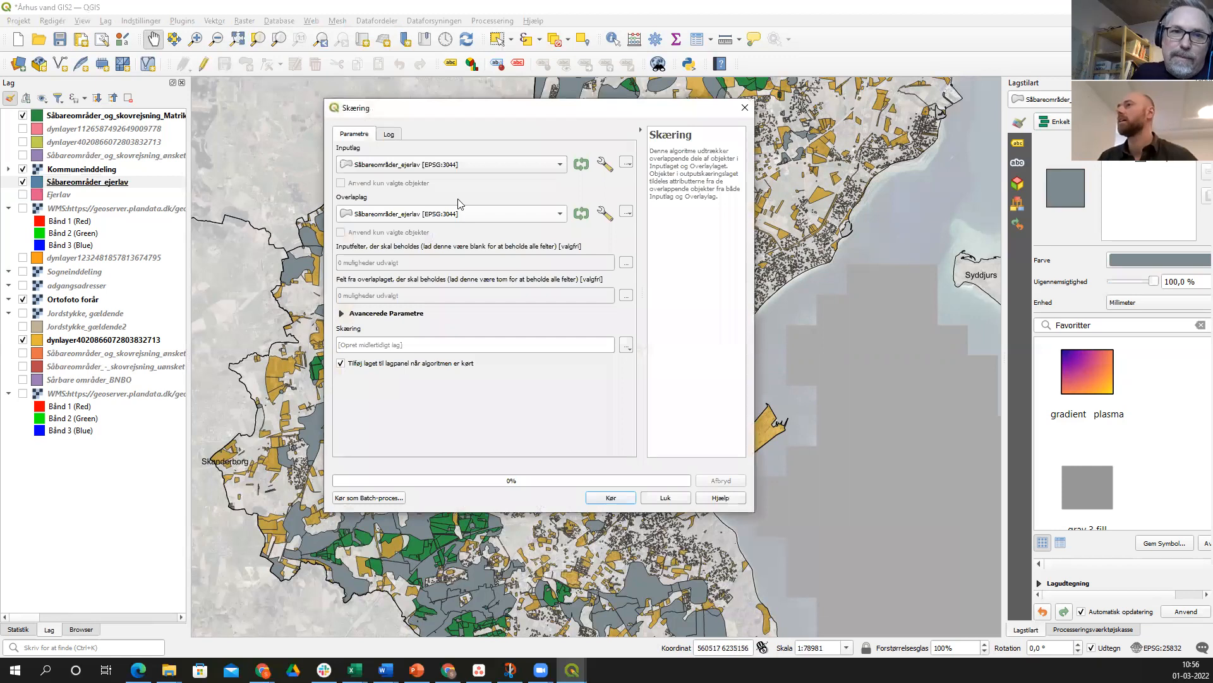
pyautogui.click(560, 171)
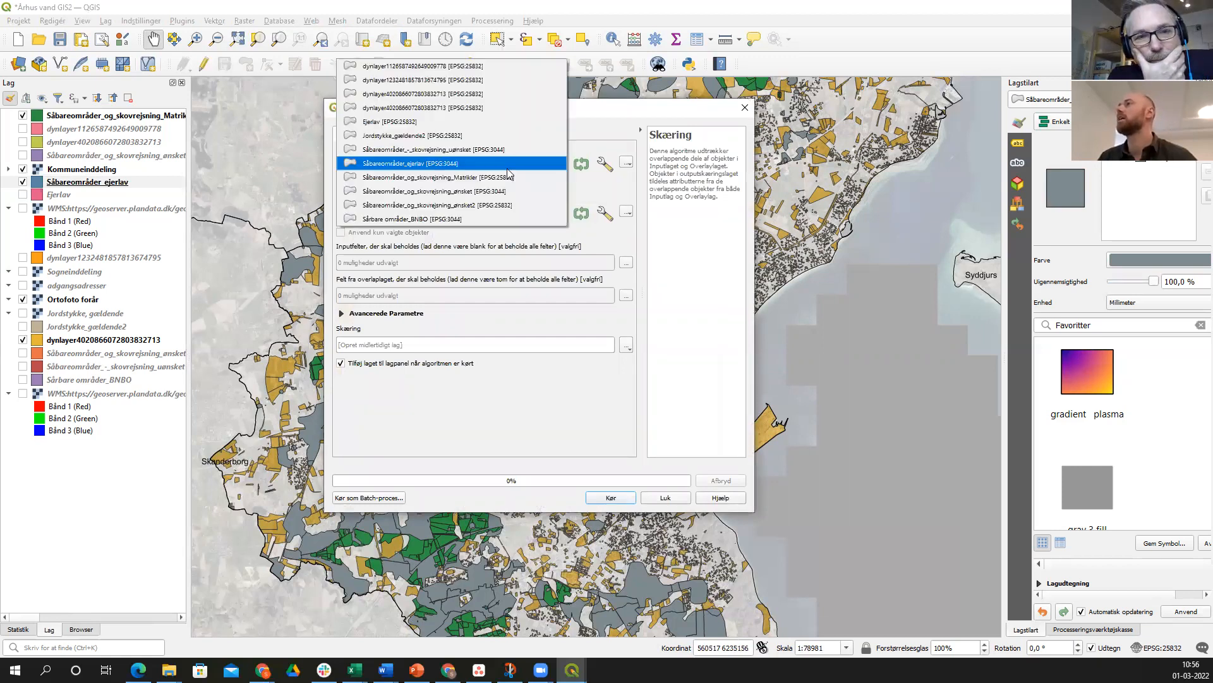
pyautogui.click(422, 164)
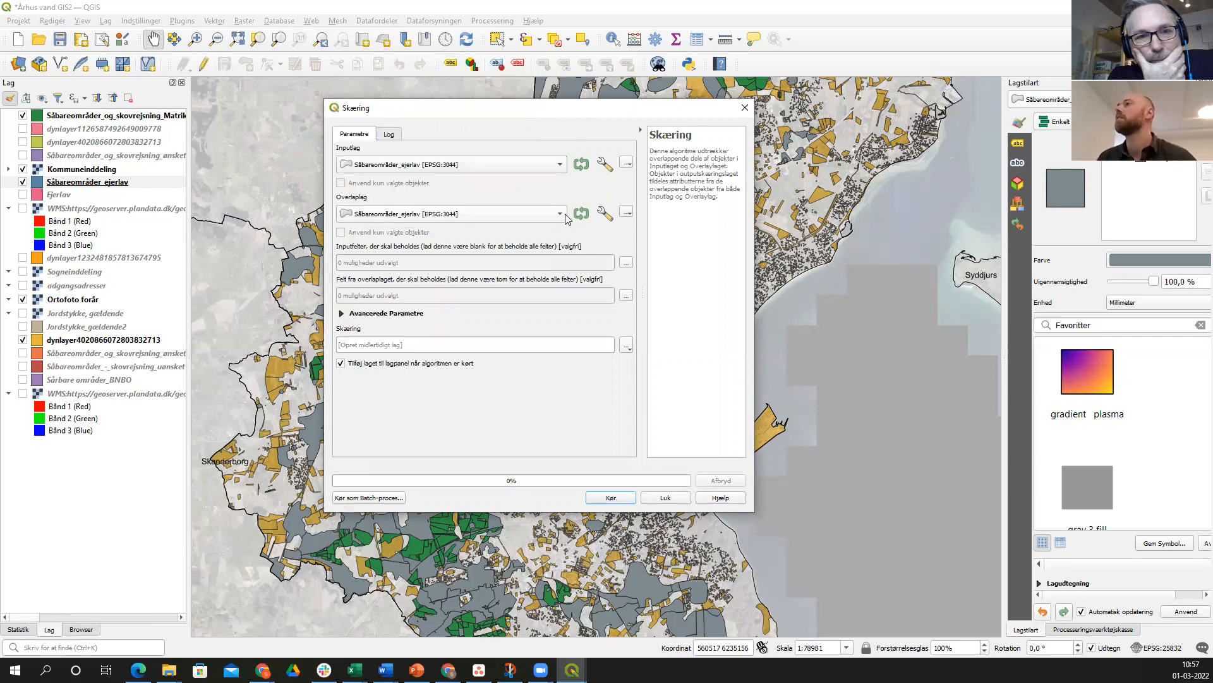
pyautogui.click(563, 215)
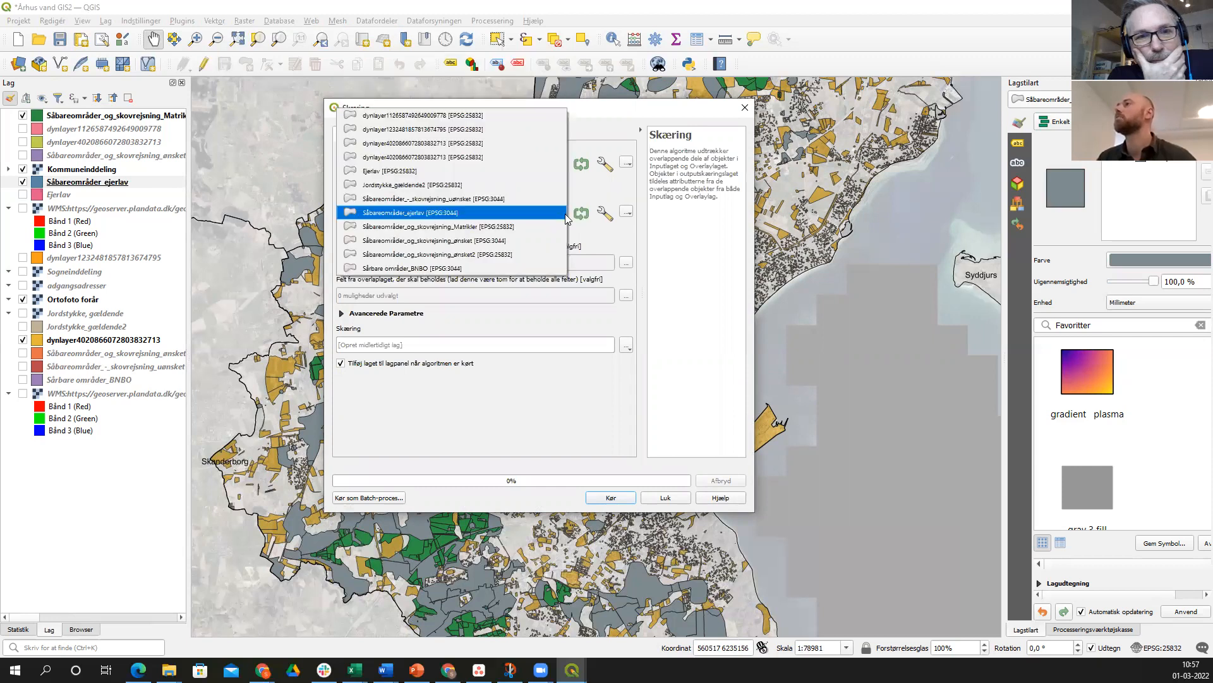
pyautogui.click(539, 188)
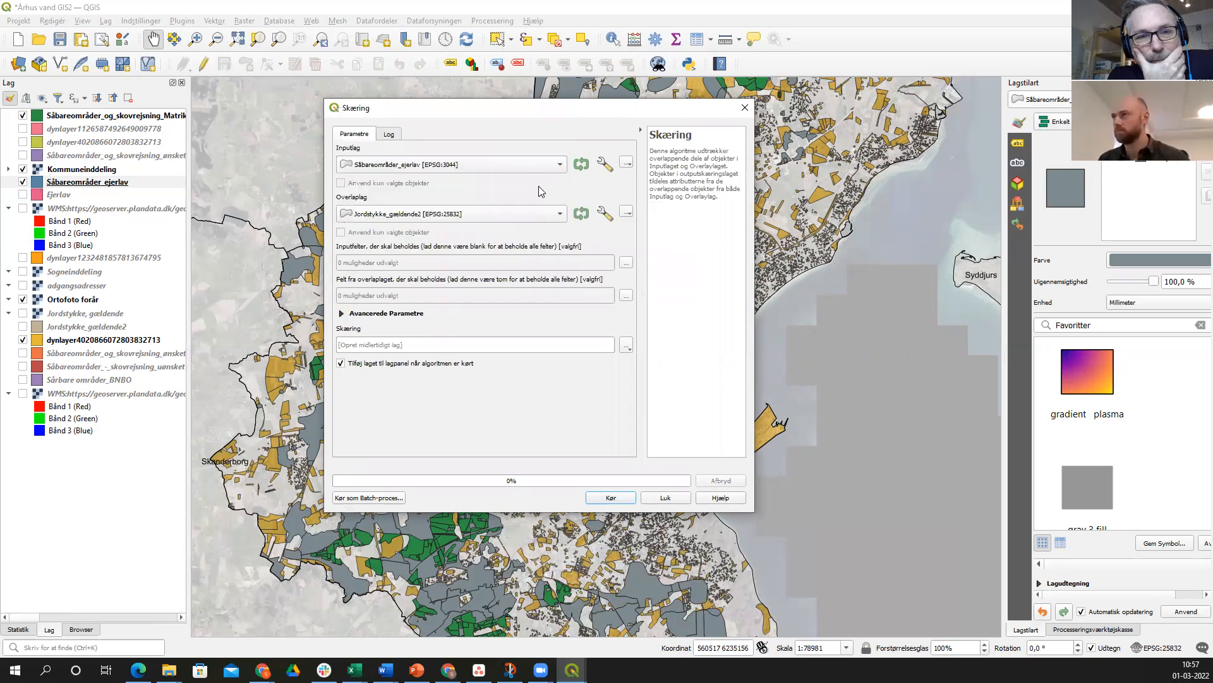
# - Set the intersection output to the shapefile såbareområder_ejerlav_matrikel in the 2_DataSet folder, and run the algorithm
pyautogui.click(627, 346)
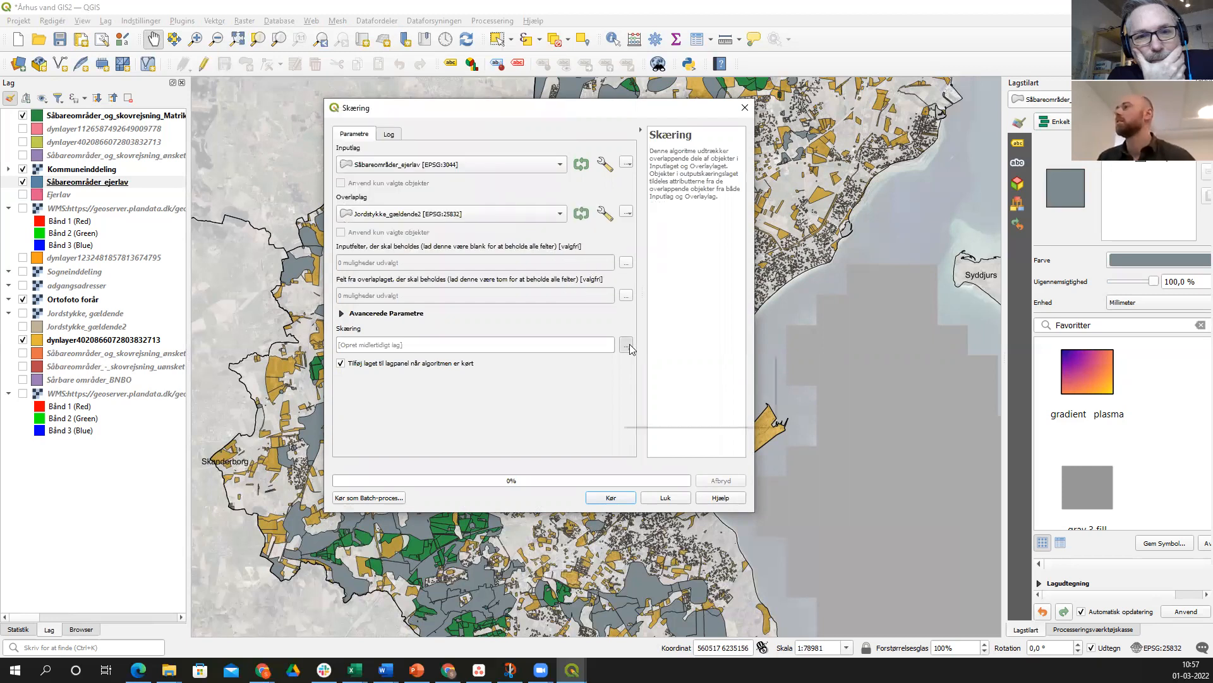
pyautogui.click(658, 377)
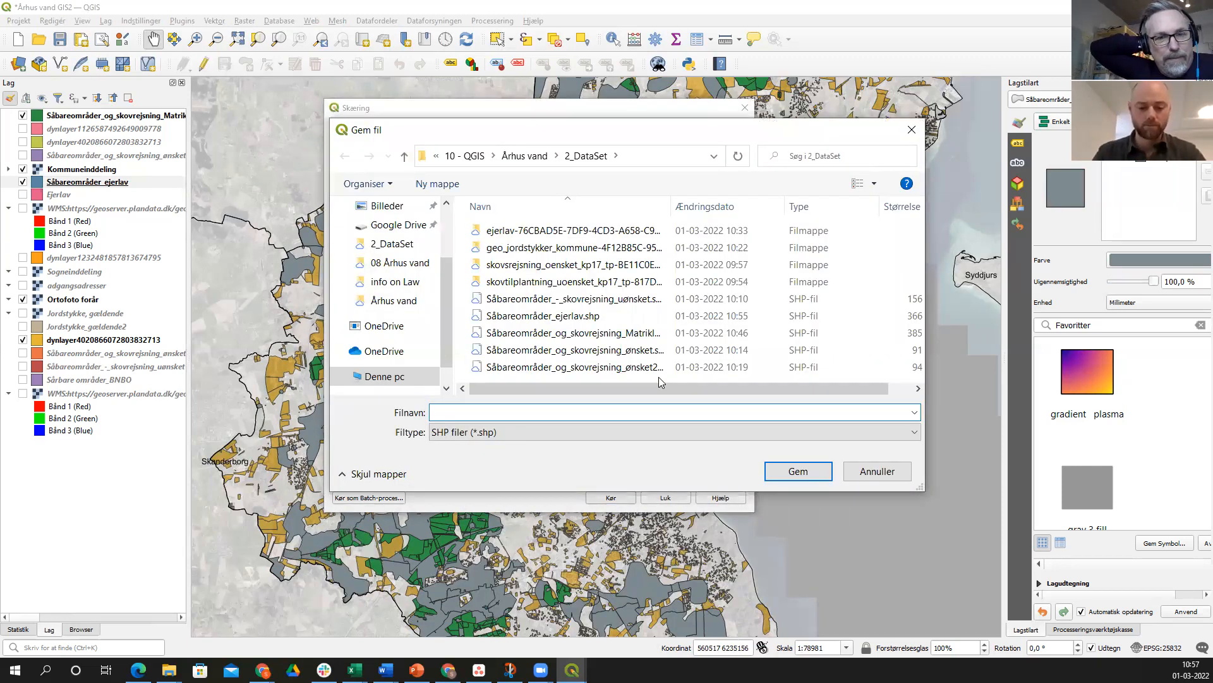
pyautogui.write('så')
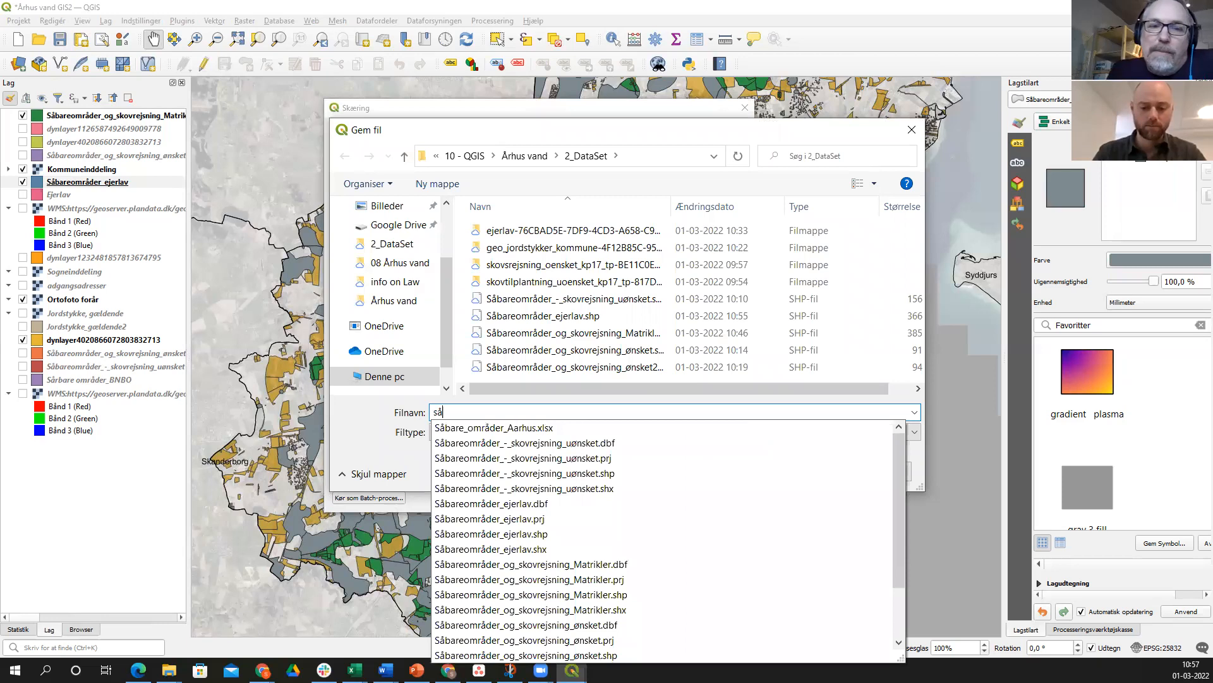
pyautogui.write('bareomr')
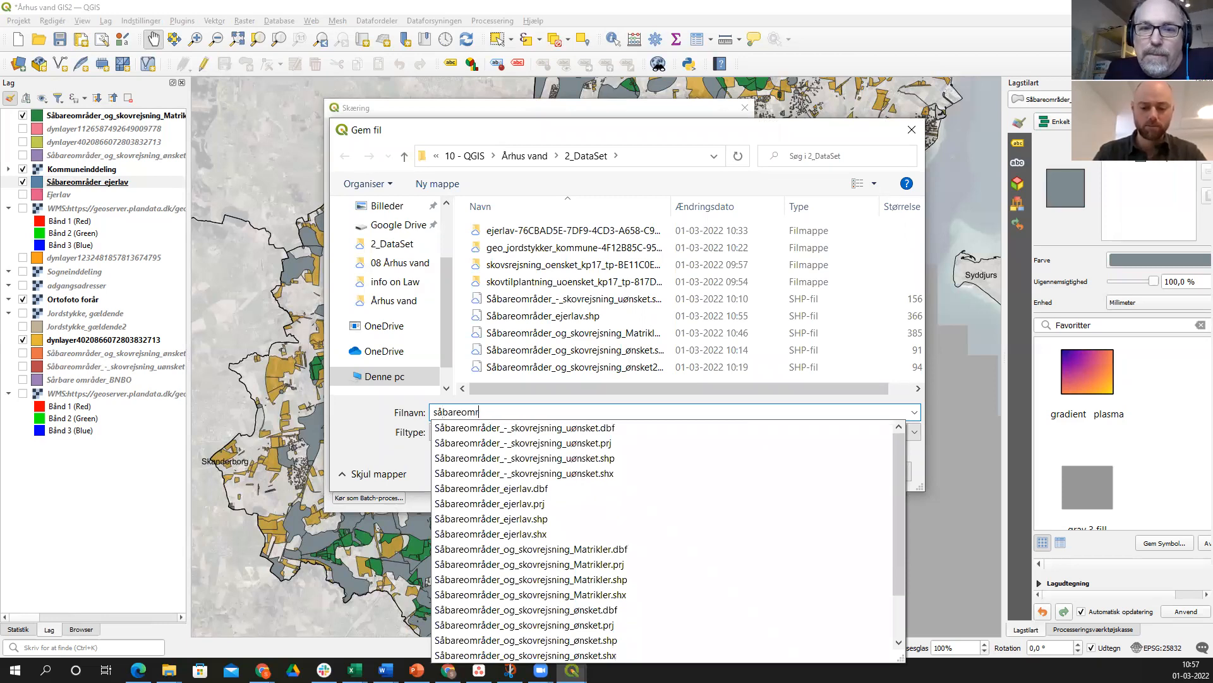
pyautogui.write('åder_eje')
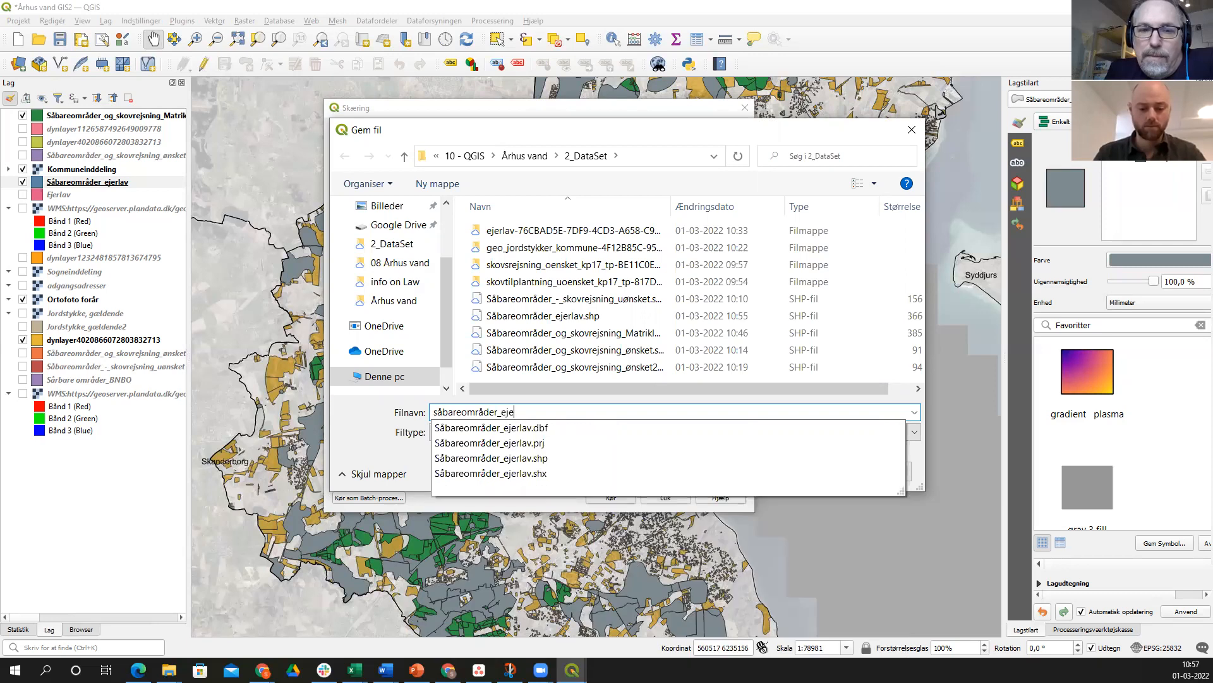
pyautogui.write('rlav')
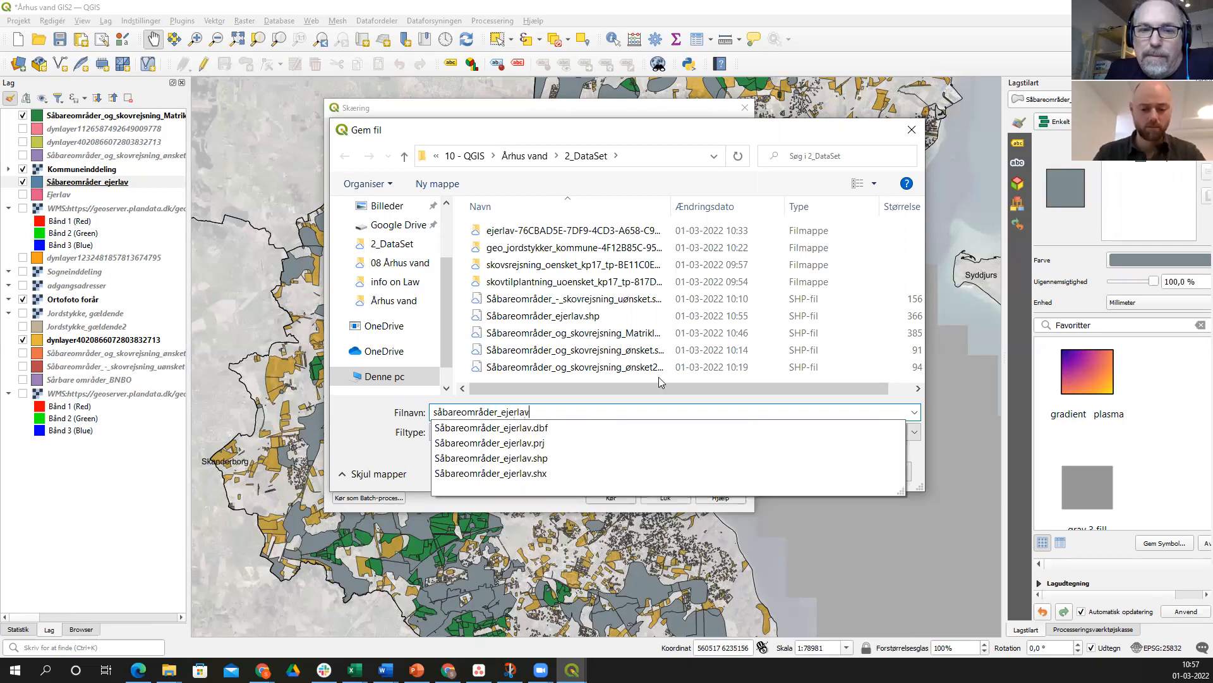
pyautogui.write('_mat')
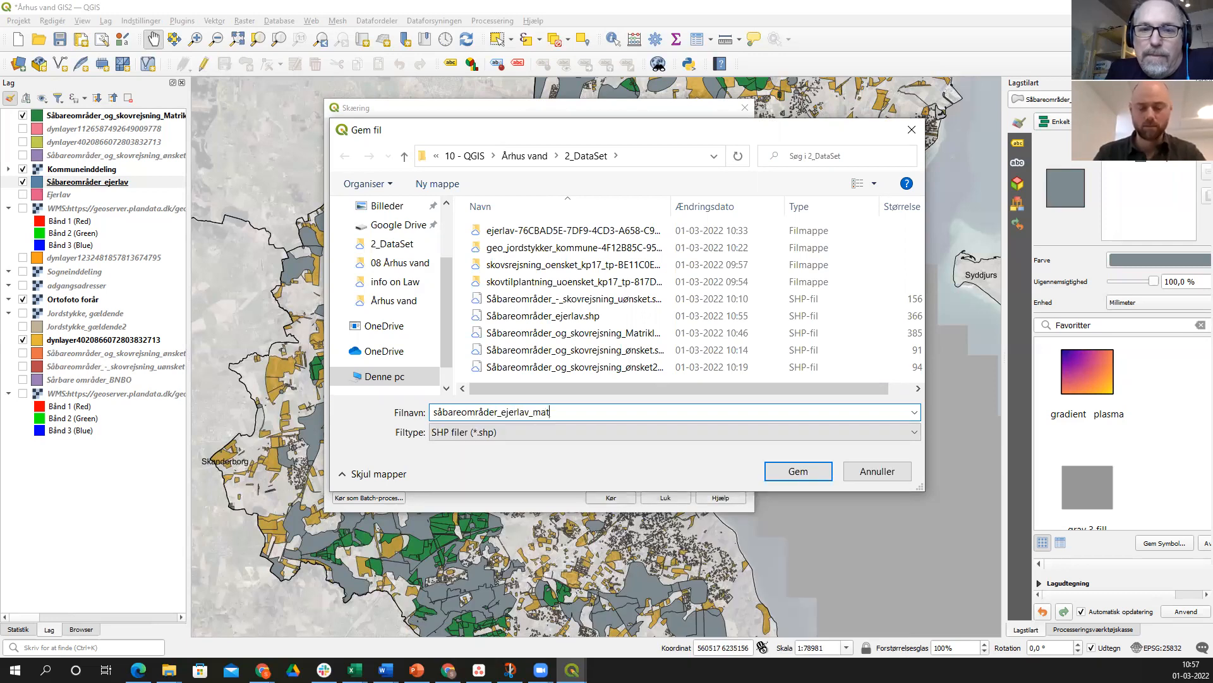
pyautogui.write('rikel')
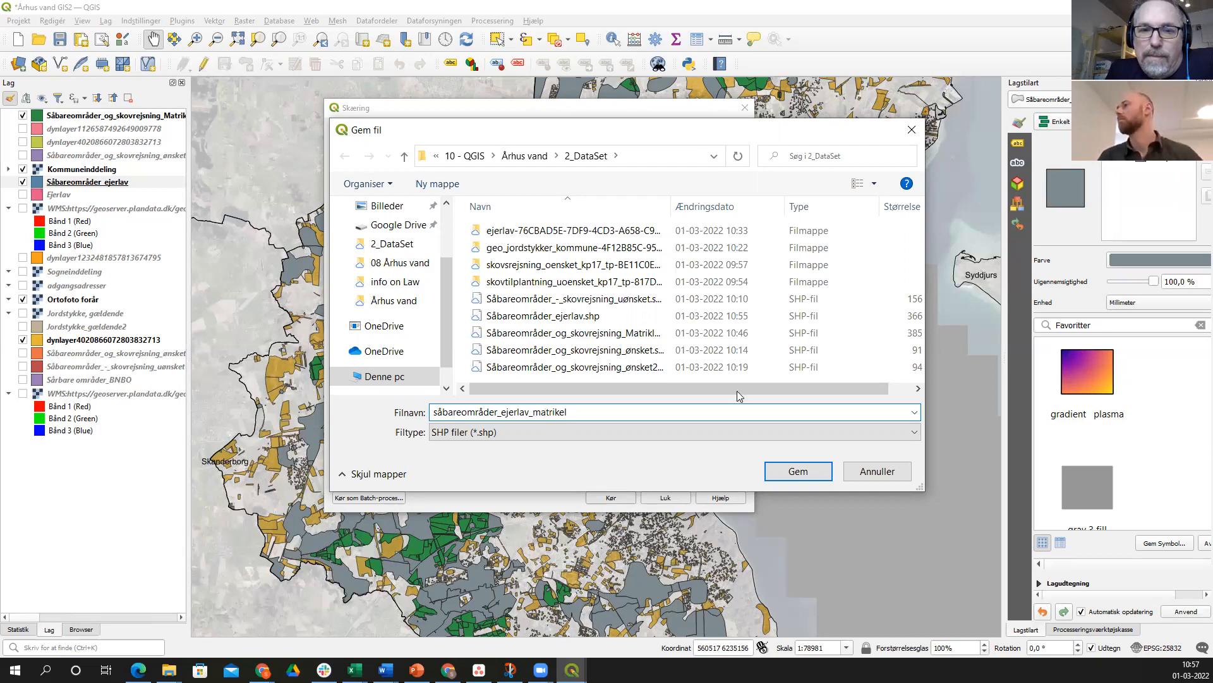
pyautogui.click(796, 472)
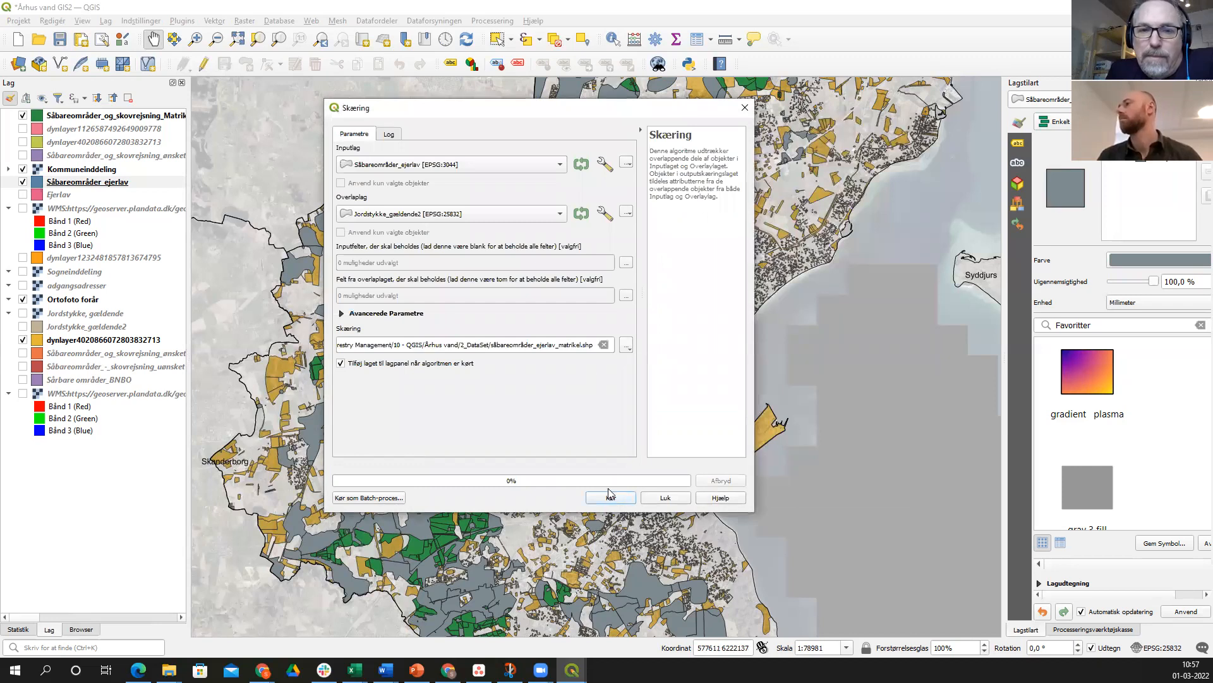
pyautogui.click(610, 498)
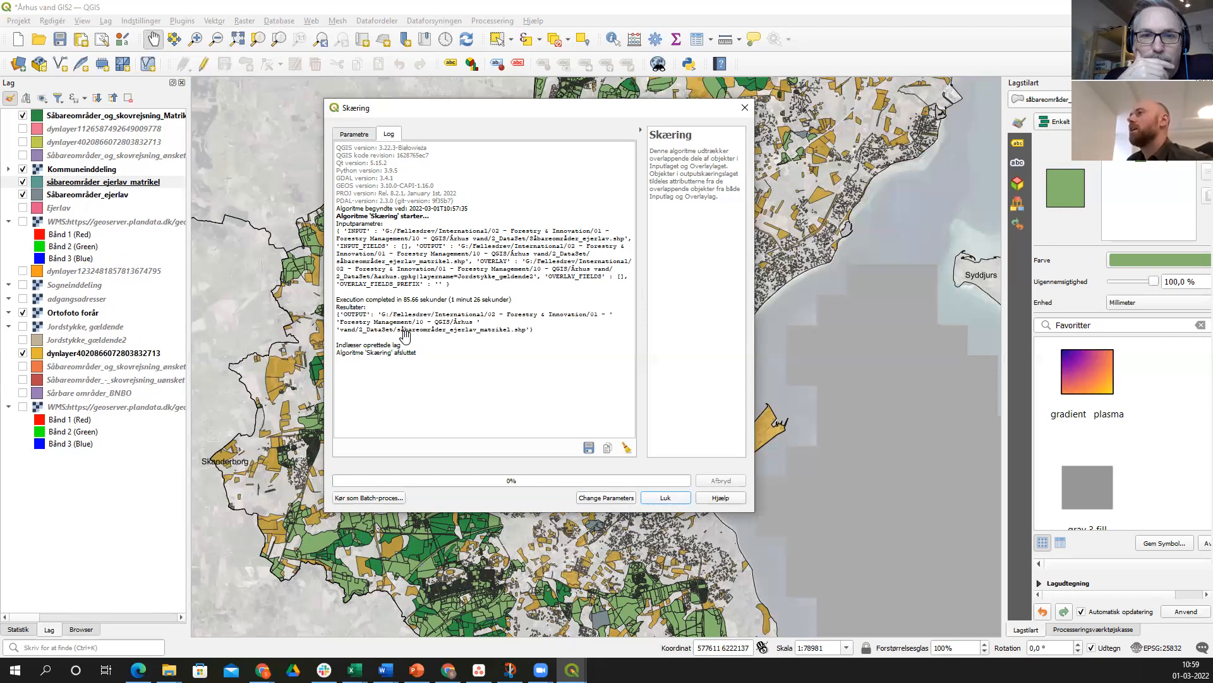
pyautogui.click(661, 498)
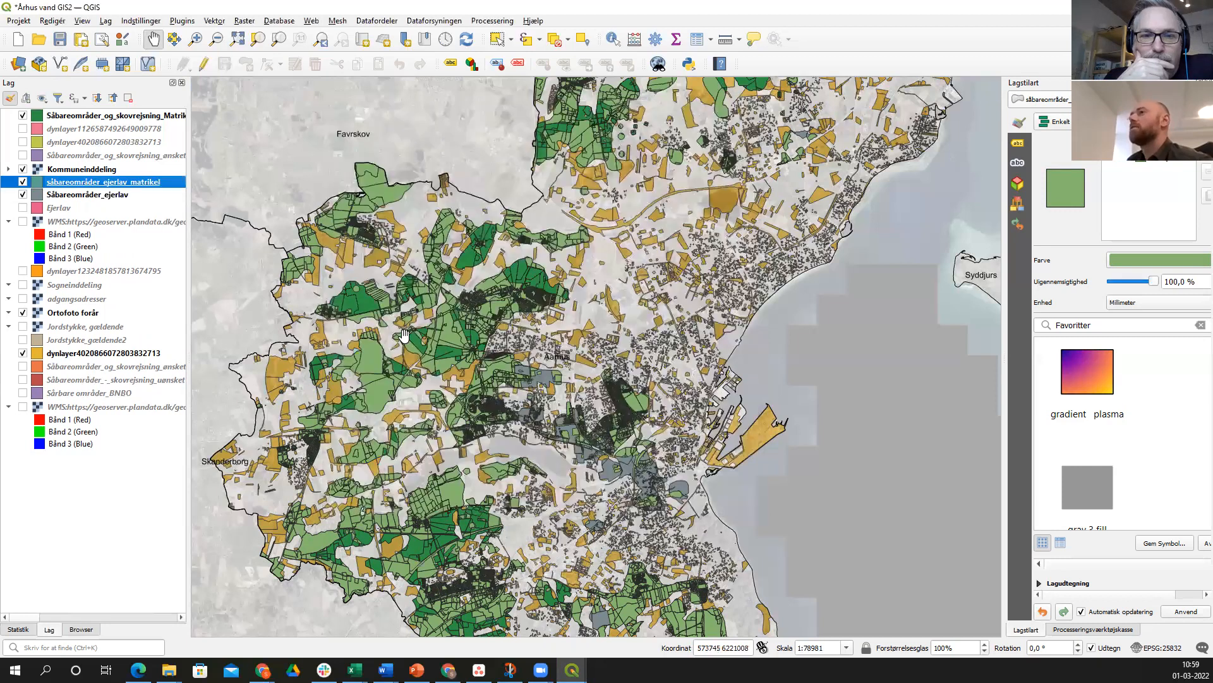
# - Open the attribute table of såbareområder_ejerlav_matrikel and examine its shape_area and saarbarhed fields across the rows
pyautogui.rightClick(107, 185)
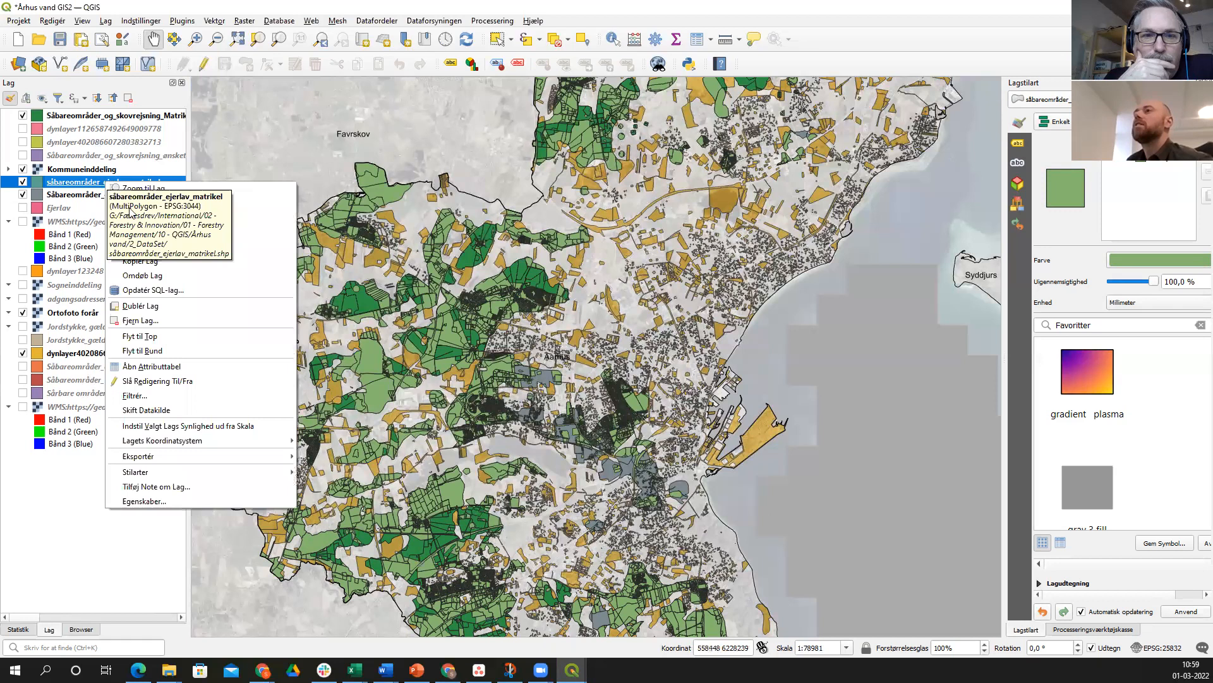
pyautogui.click(444, 285)
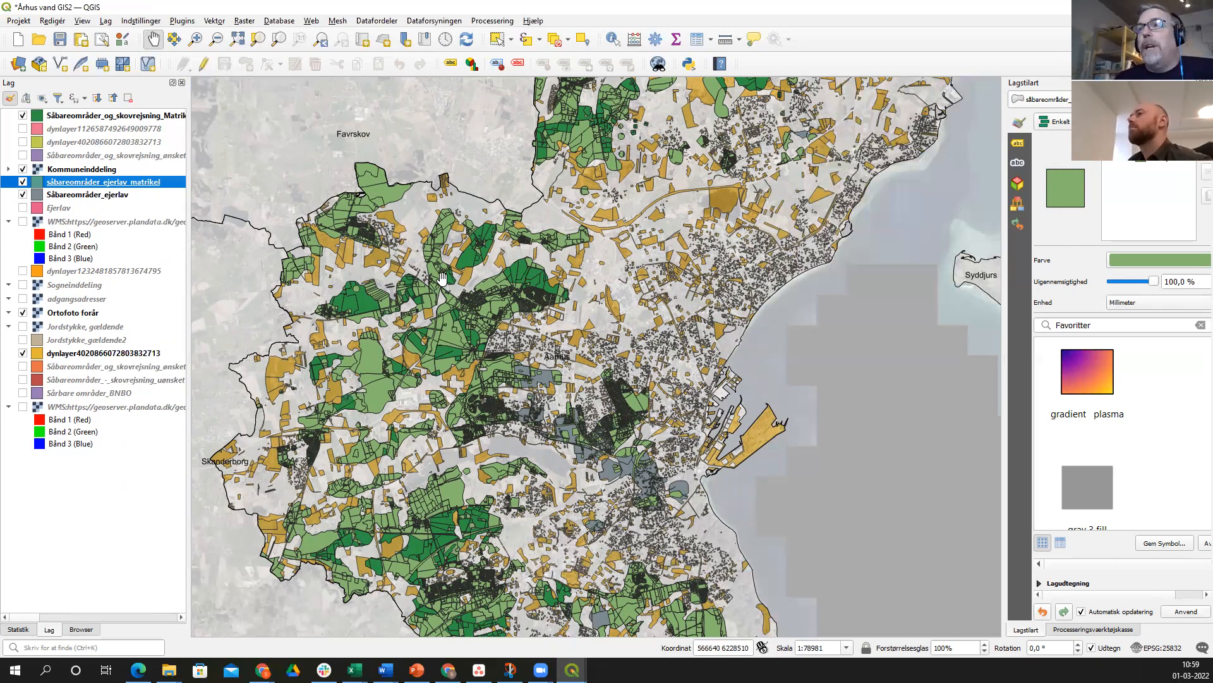
pyautogui.press('F6')
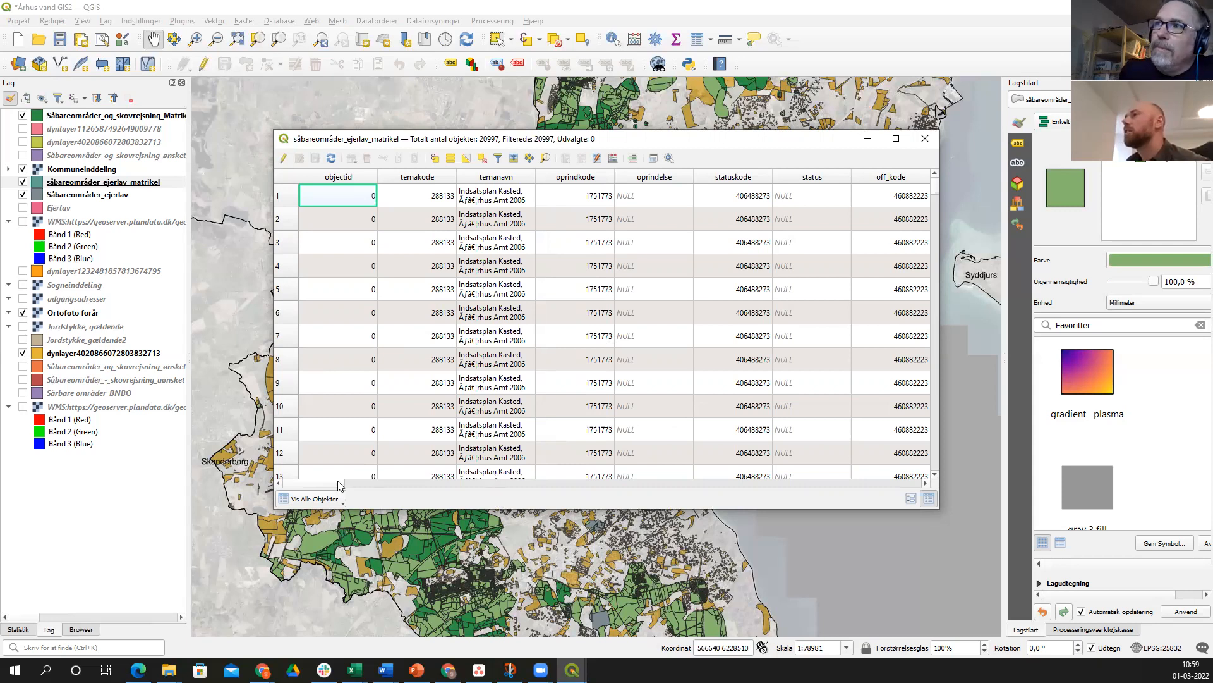
pyautogui.click(414, 483)
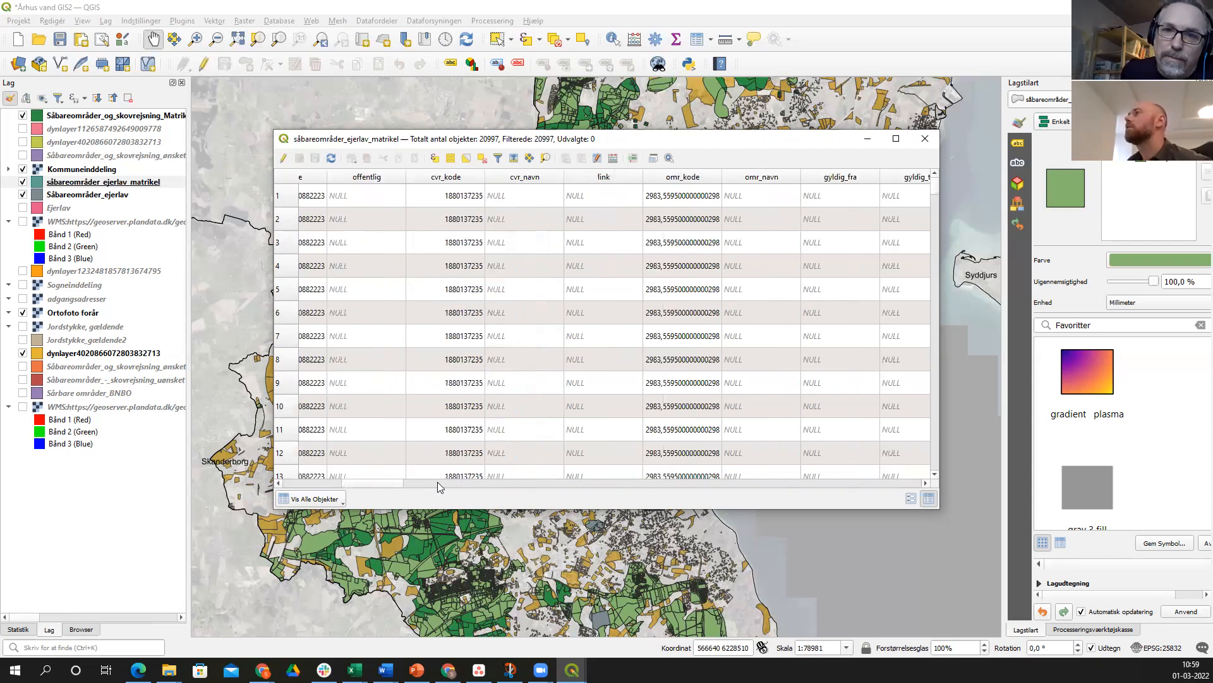
pyautogui.click(437, 481)
pyautogui.moveTo(483, 479); pyautogui.dragTo(497, 310)
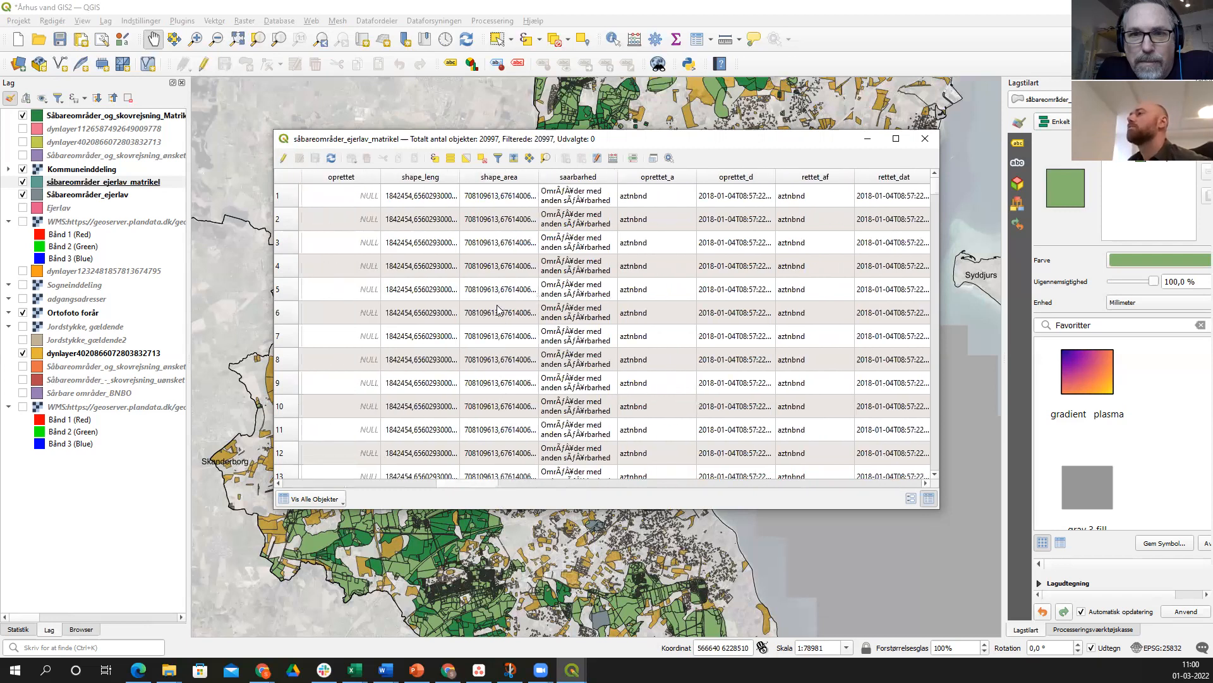
pyautogui.scroll(-20, 497, 310)
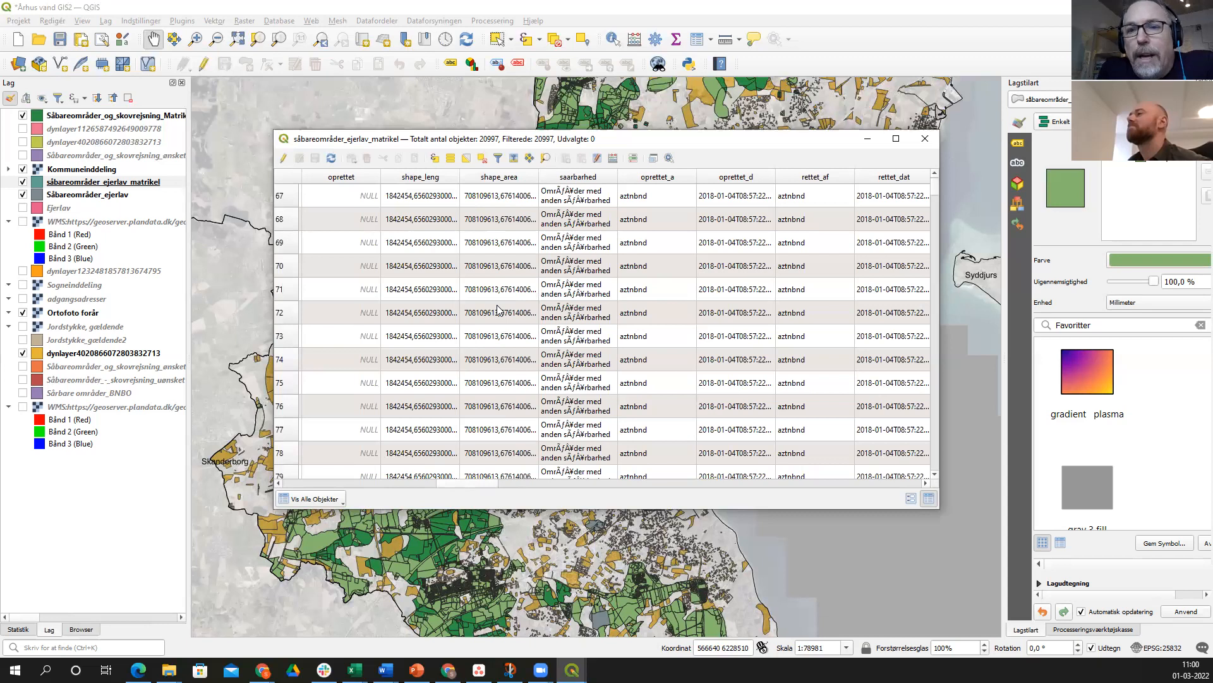
pyautogui.scroll(18, 498, 310)
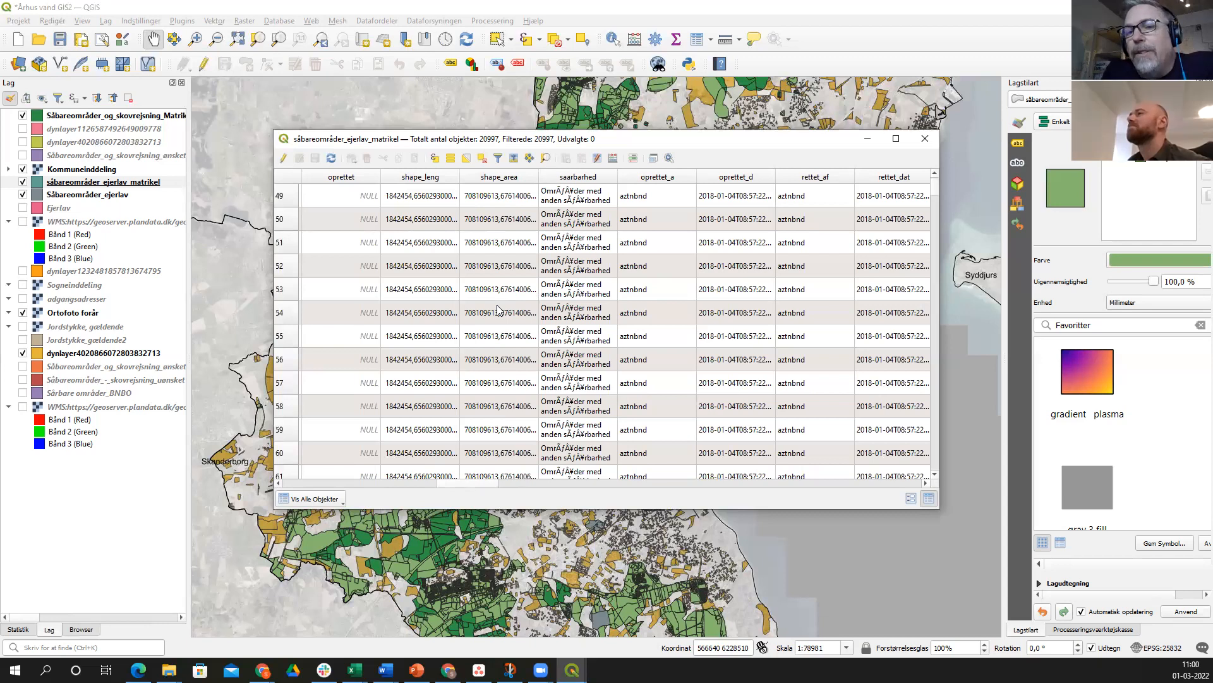
pyautogui.scroll(4, 497, 309)
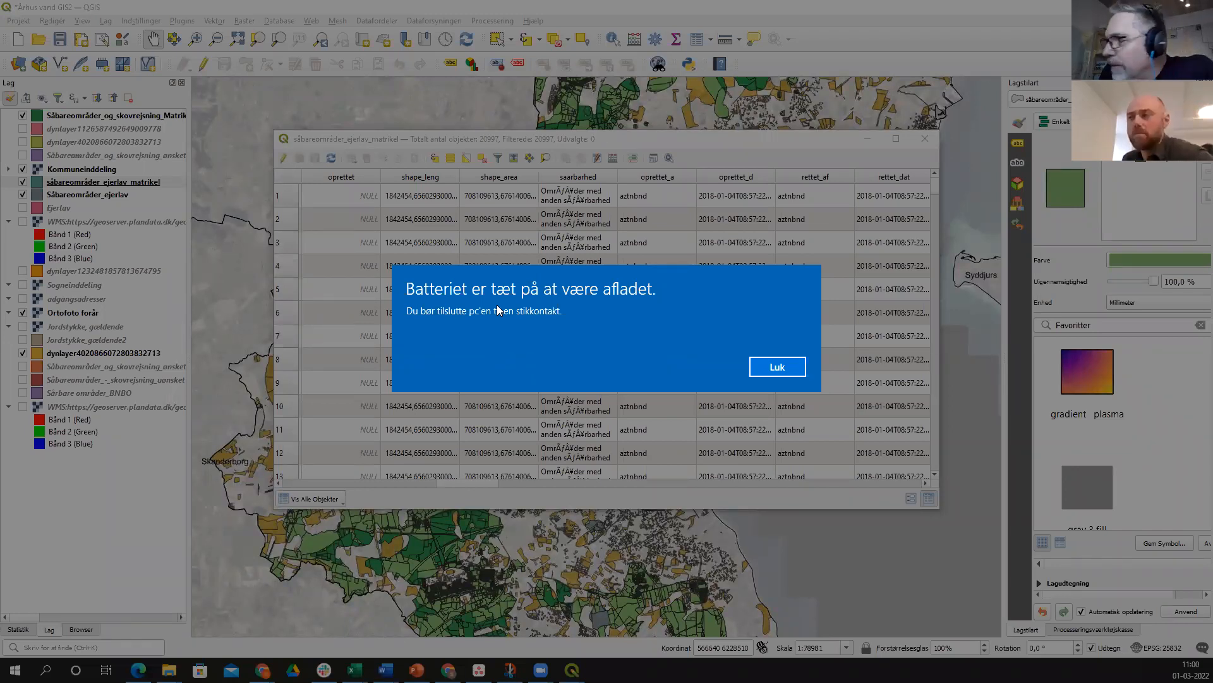
pyautogui.press('Return')
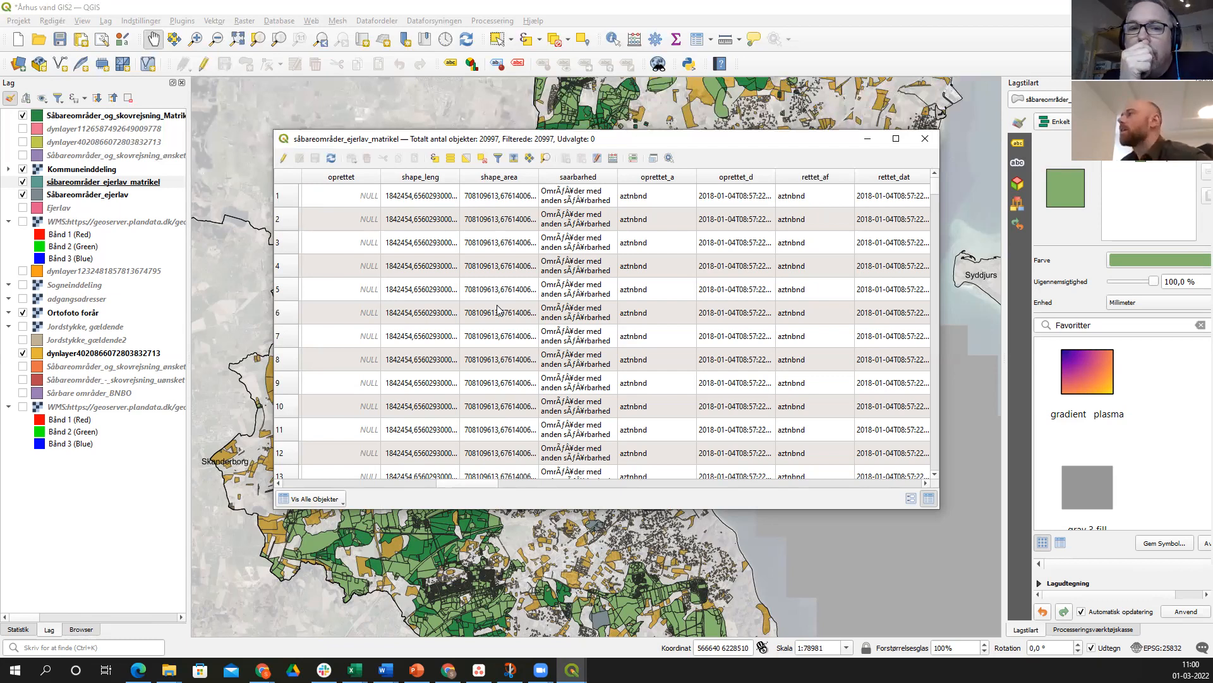
# - Examine the parcel fields such as registrere and vejareal in the table, and compare them with the shape_area field
pyautogui.moveTo(461, 487); pyautogui.dragTo(810, 507)
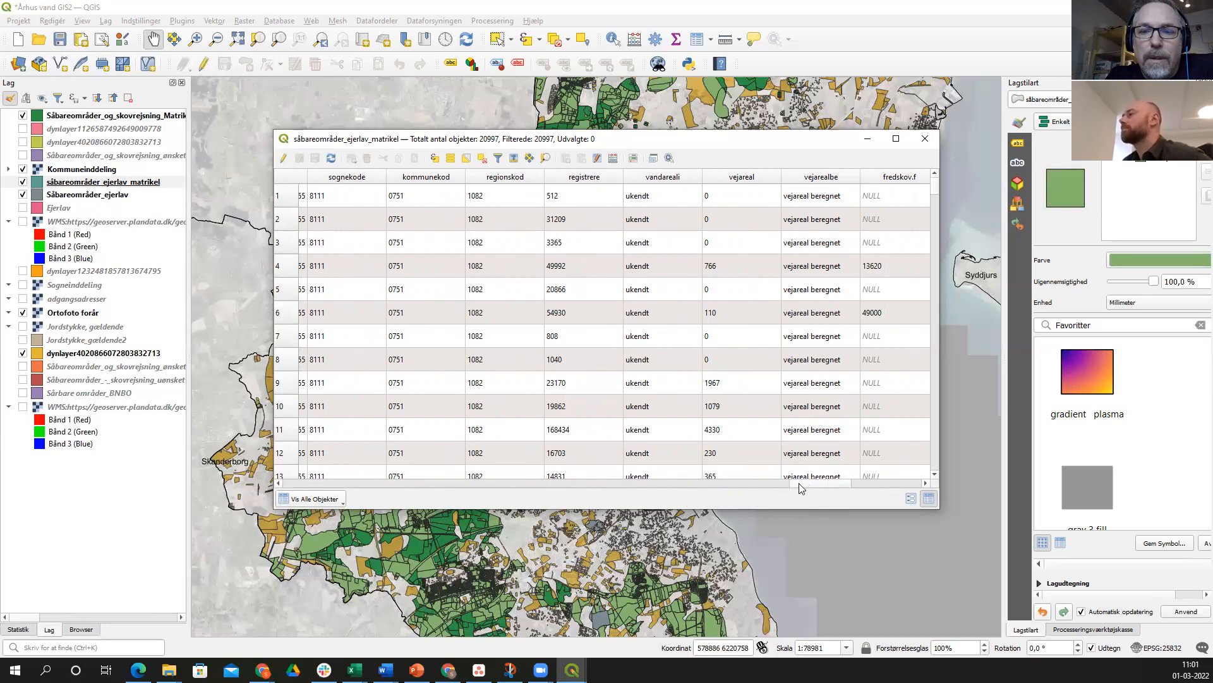
pyautogui.moveTo(810, 485); pyautogui.dragTo(767, 485)
pyautogui.moveTo(761, 485); pyautogui.dragTo(453, 438)
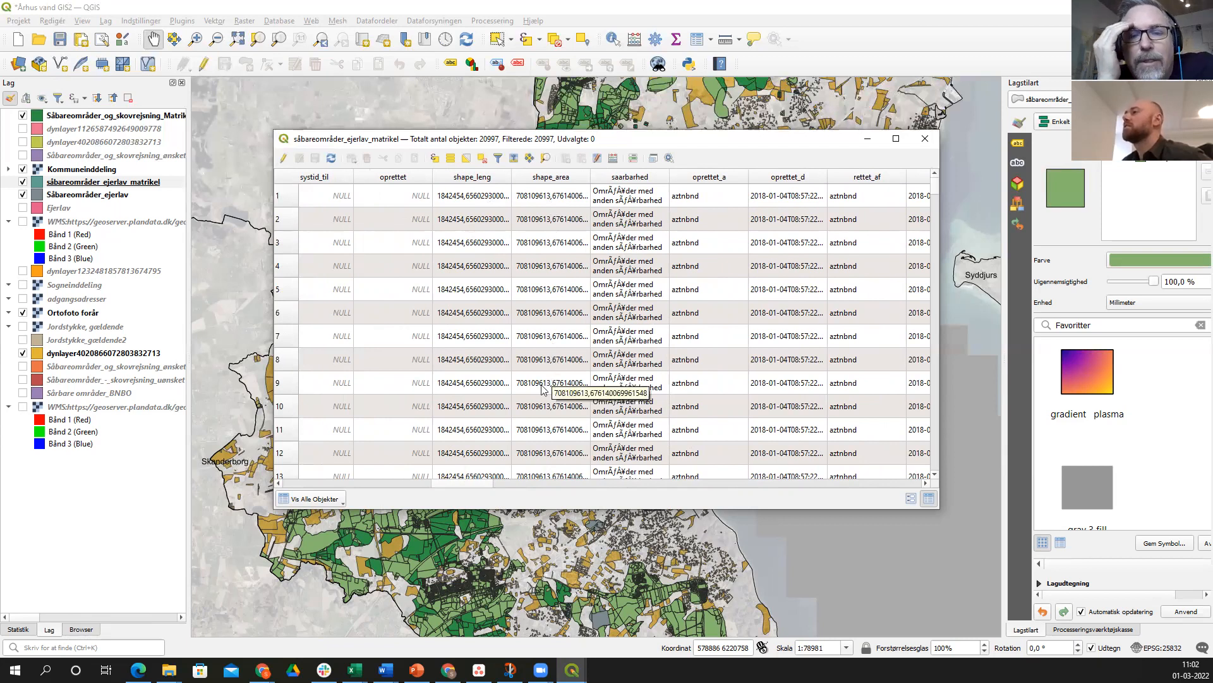
pyautogui.moveTo(465, 484); pyautogui.dragTo(304, 469)
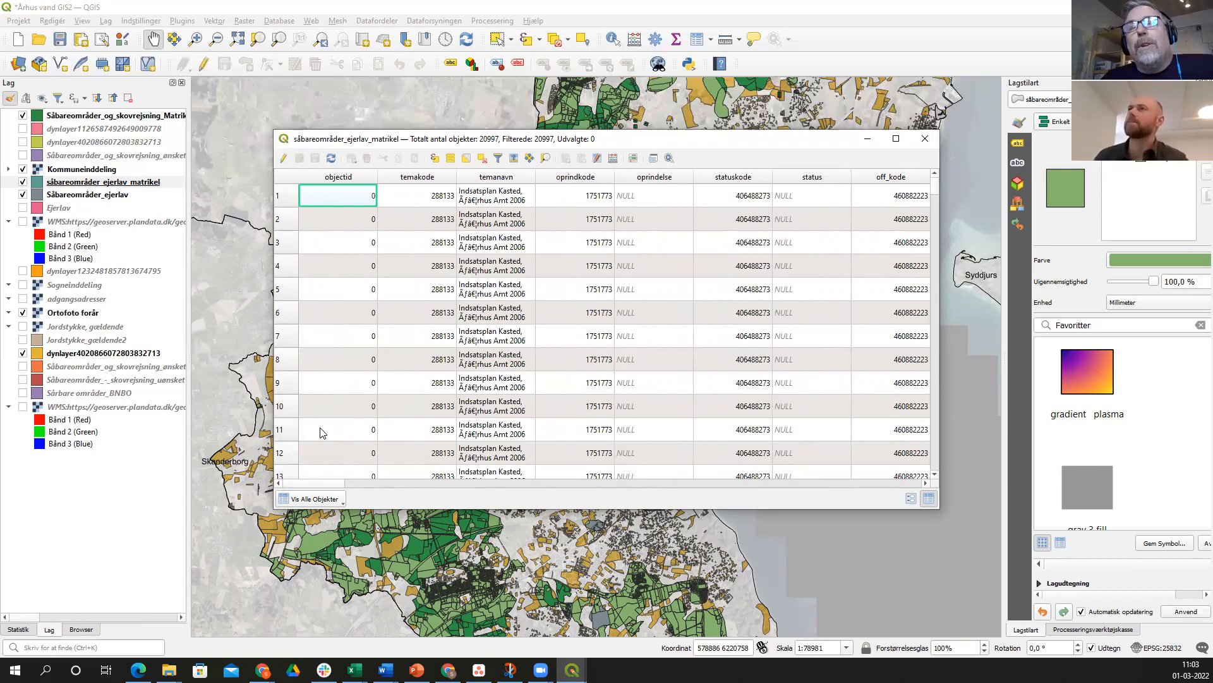
# - Check the matrikelnummer and registreretAreal fields in Jordstykke_gældende2's attribute table, and return to the såbareområder_ejerlav_matrikel table
pyautogui.click(81, 339)
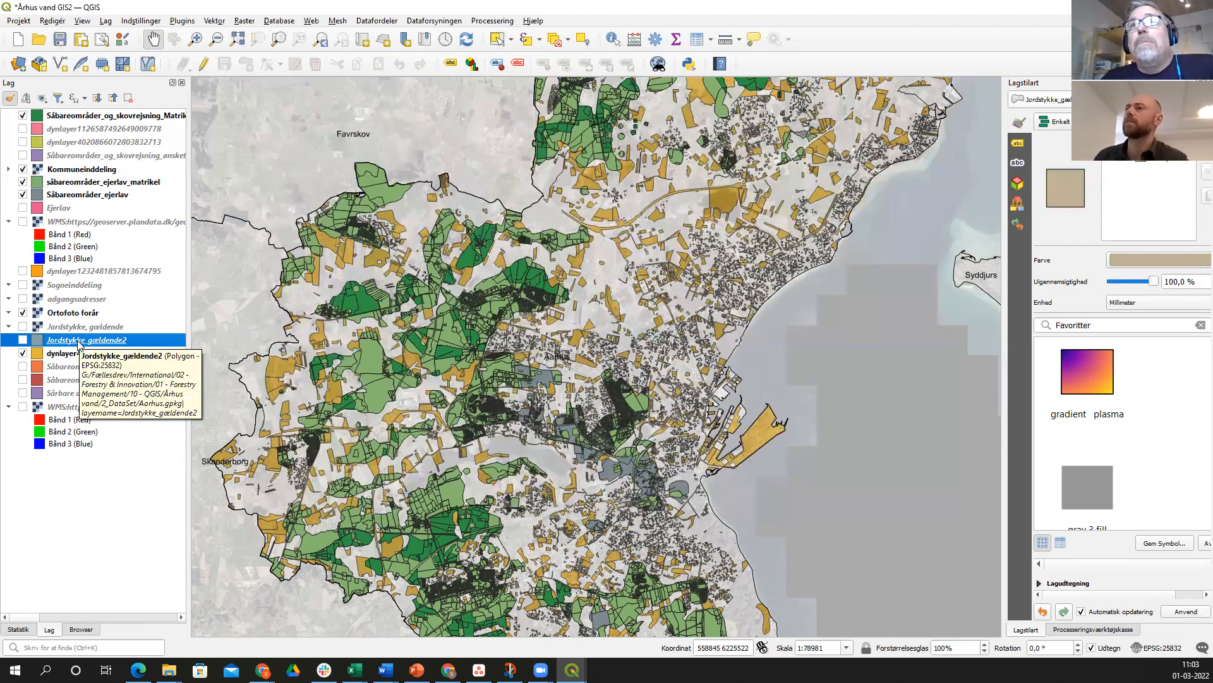
pyautogui.rightClick(78, 343)
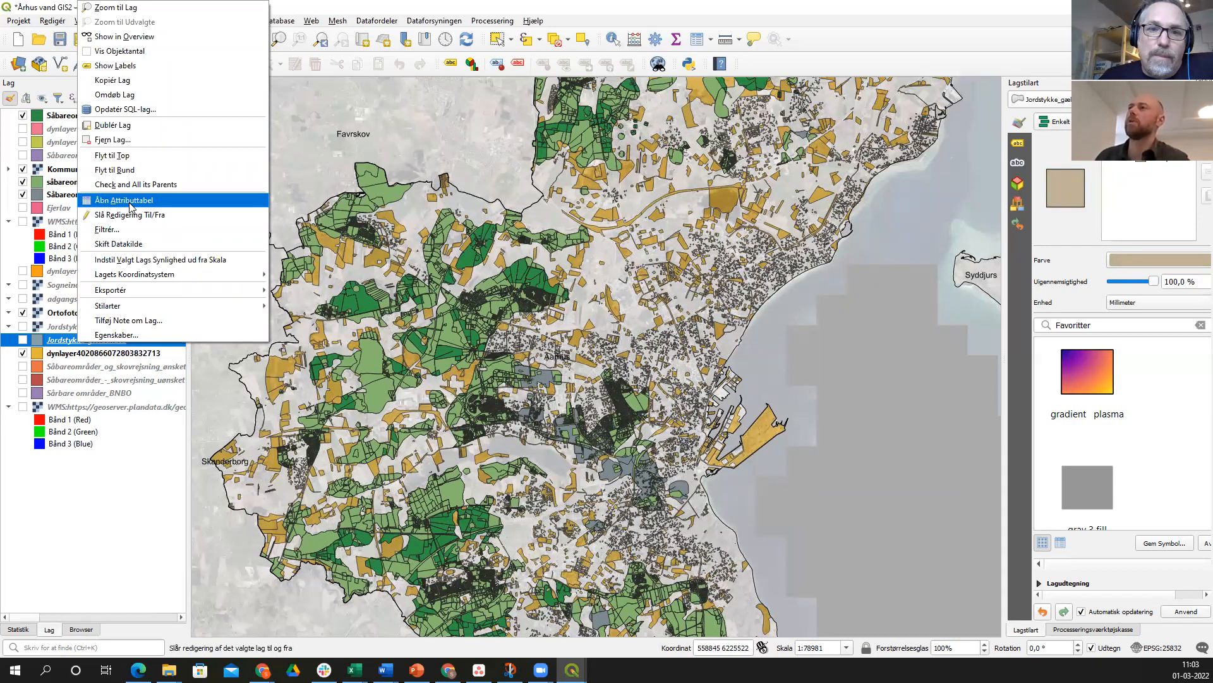
pyautogui.click(125, 201)
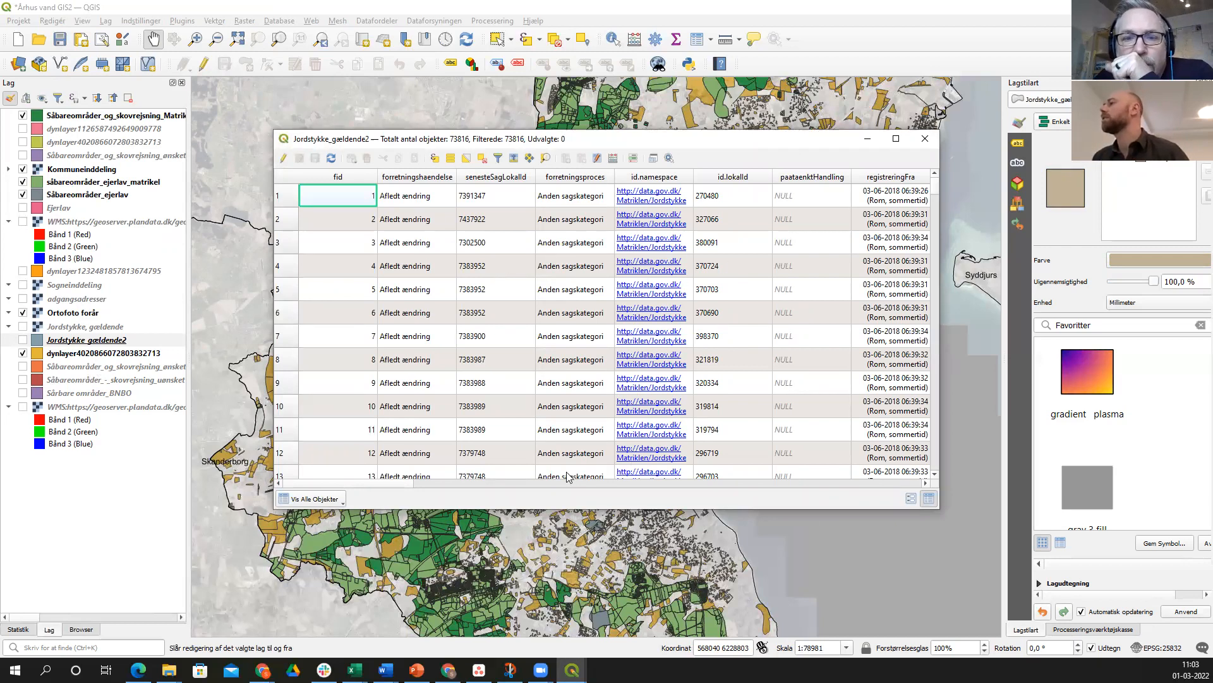
pyautogui.moveTo(402, 484); pyautogui.dragTo(731, 522)
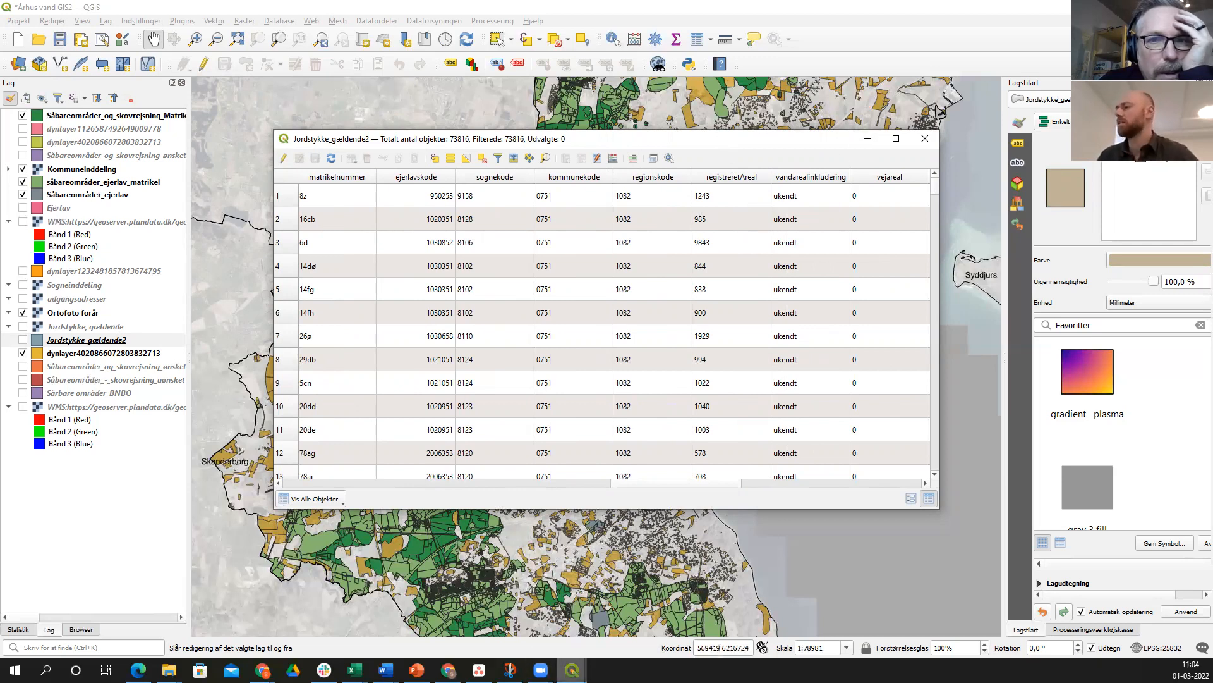
pyautogui.moveTo(572, 668)
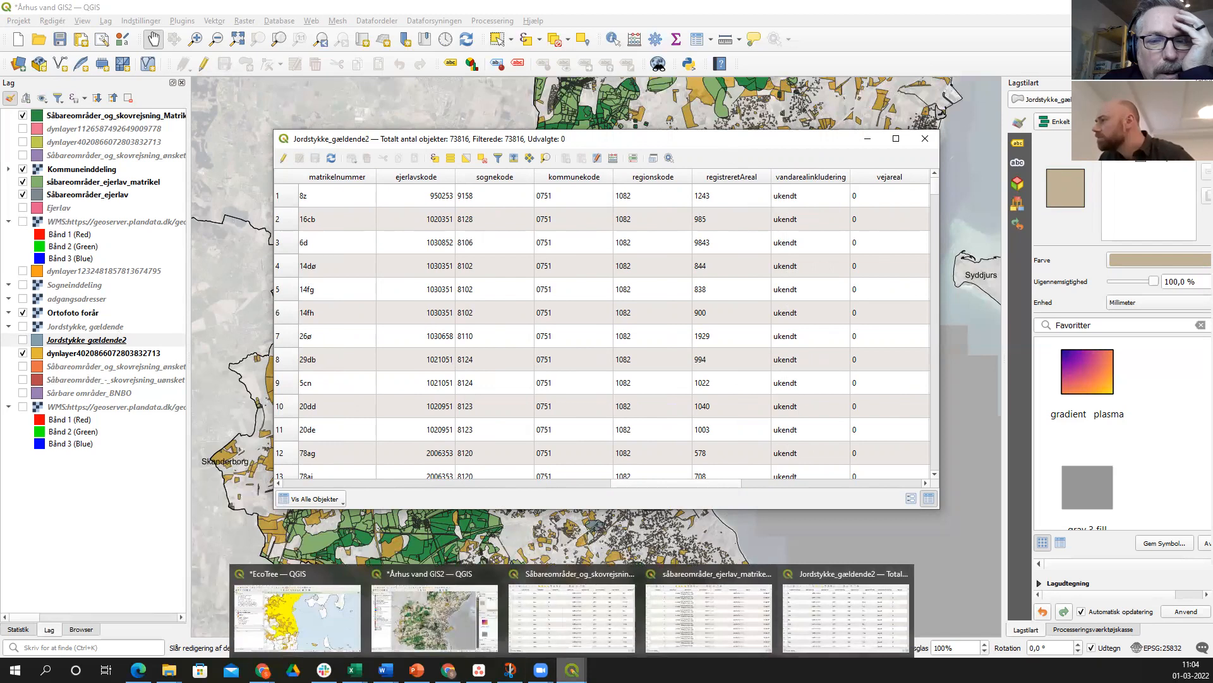
pyautogui.click(708, 617)
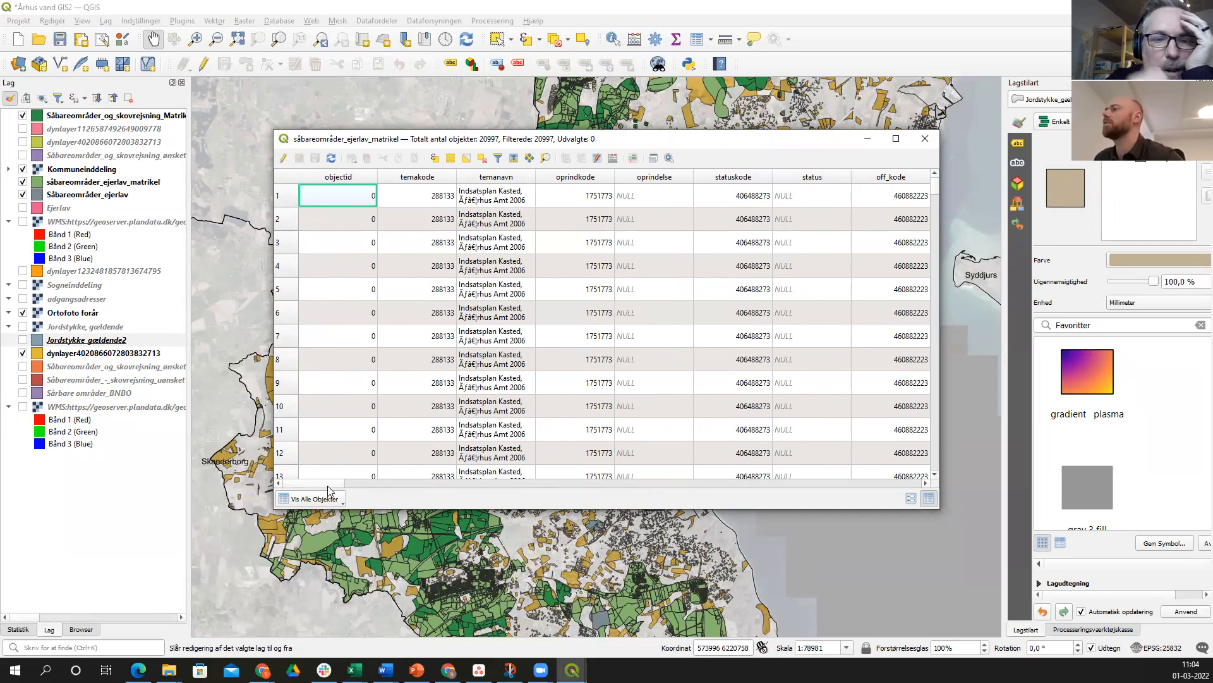
# - Start editing såbareområder_ejerlav_matrikel and add a decimal field named areal_ha with length 10 and a lowered precision
pyautogui.moveTo(334, 486); pyautogui.dragTo(811, 535)
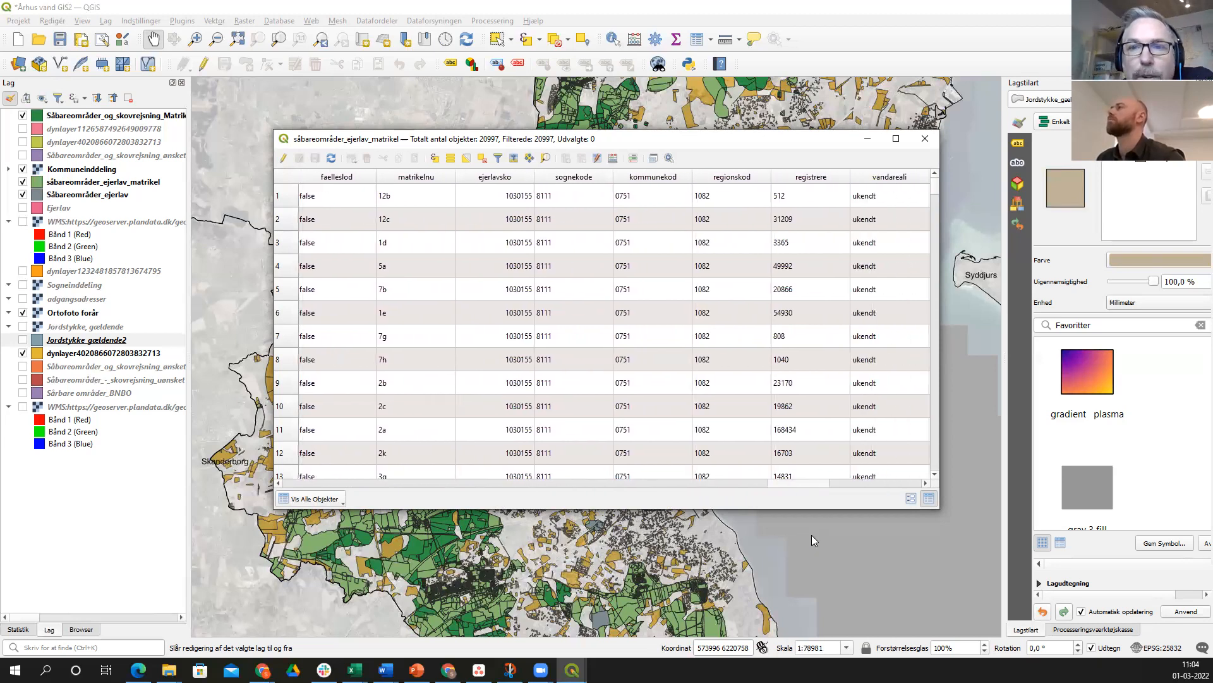
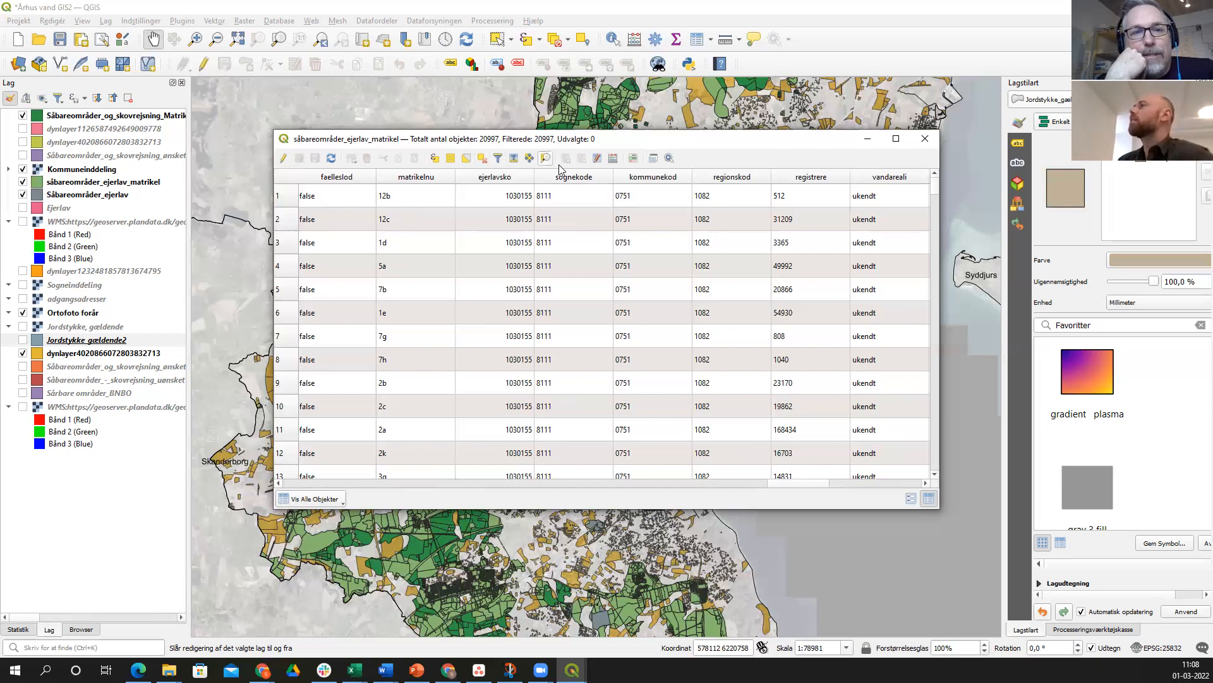
pyautogui.click(598, 159)
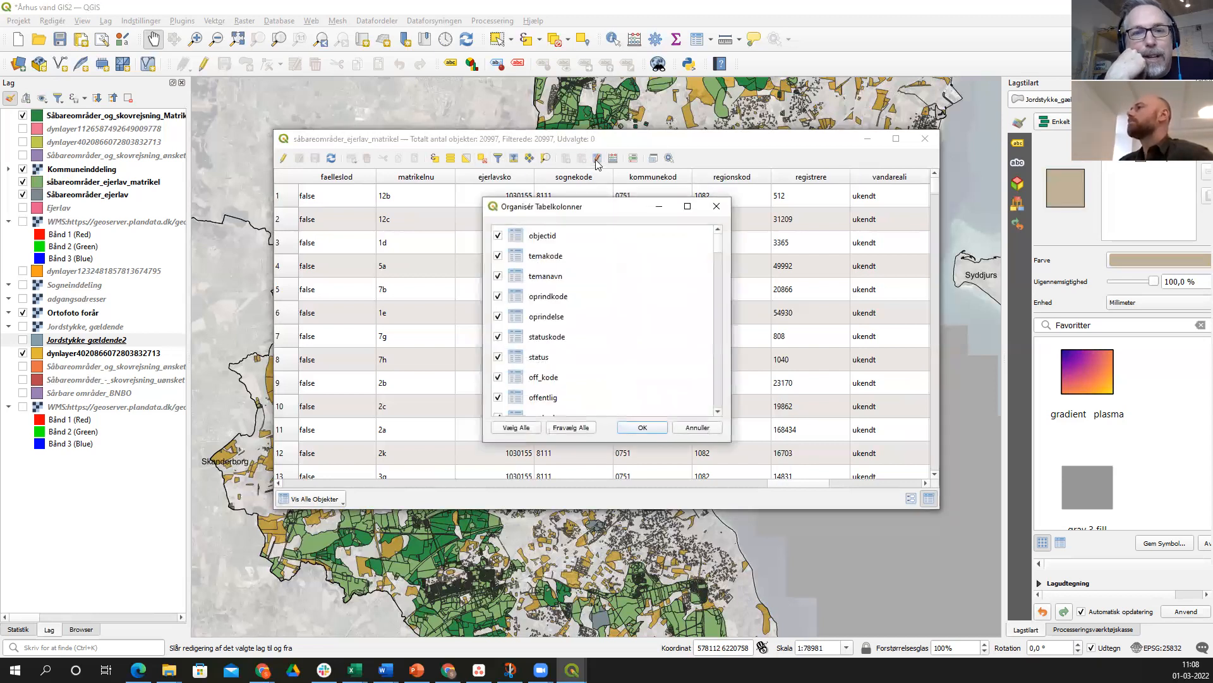
pyautogui.click(716, 207)
pyautogui.click(285, 159)
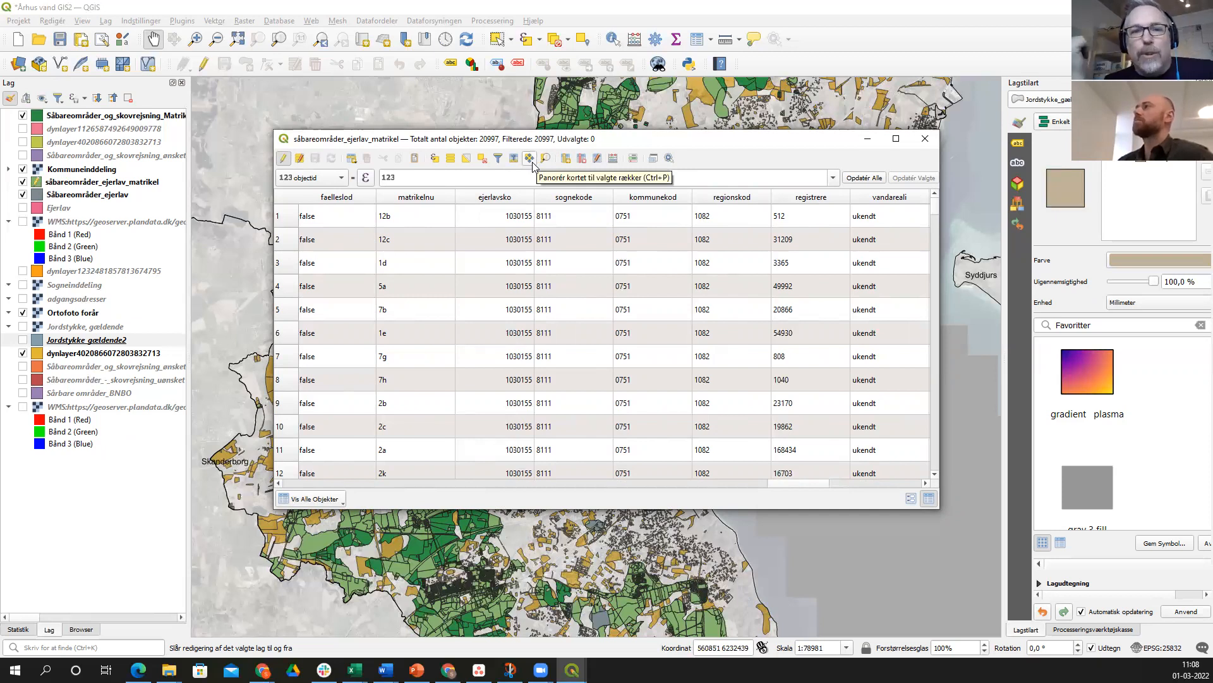
pyautogui.click(571, 161)
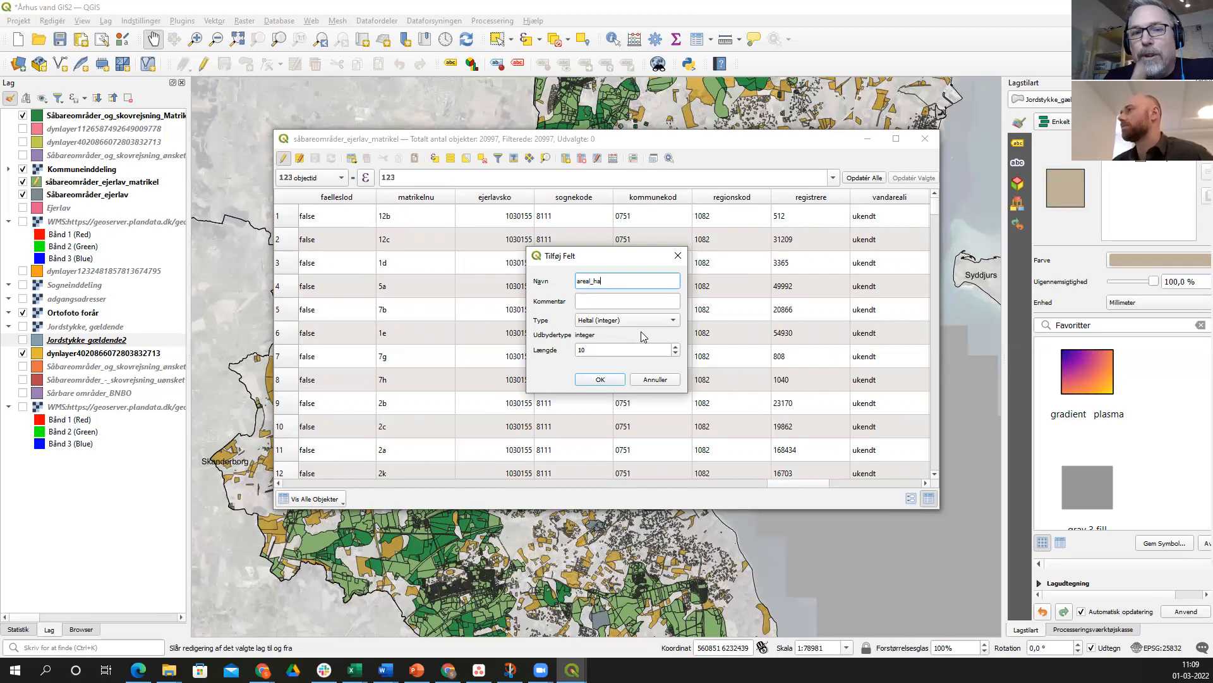
pyautogui.click(672, 322)
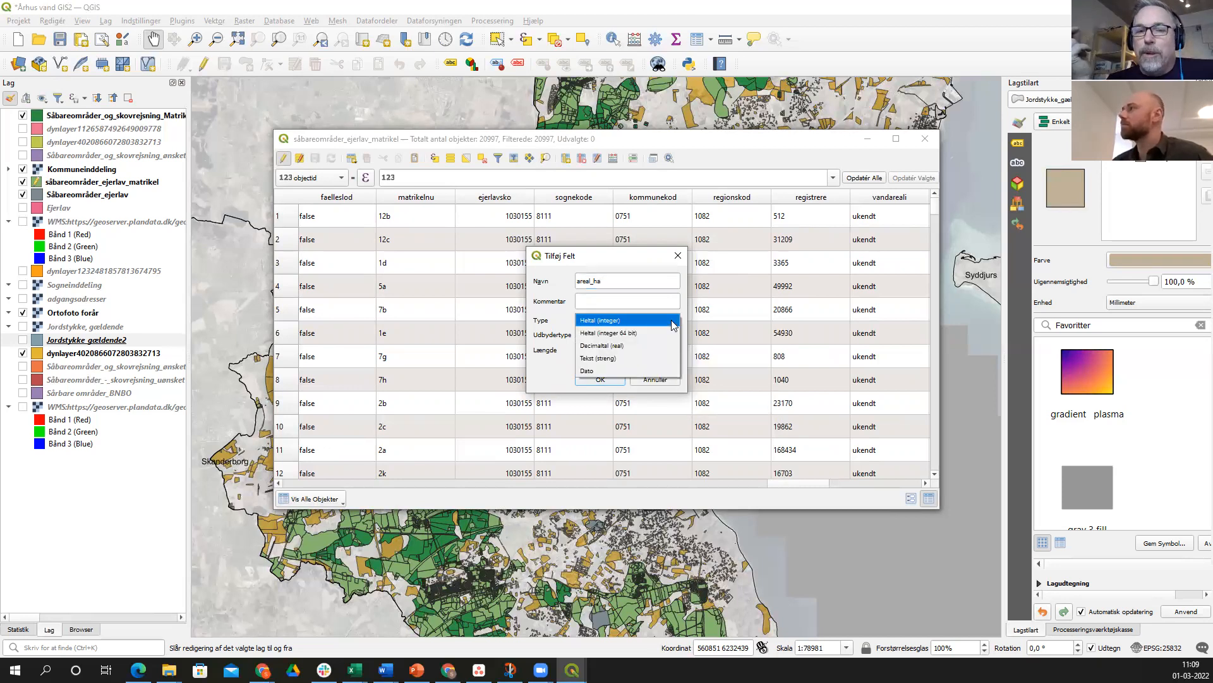
pyautogui.click(650, 347)
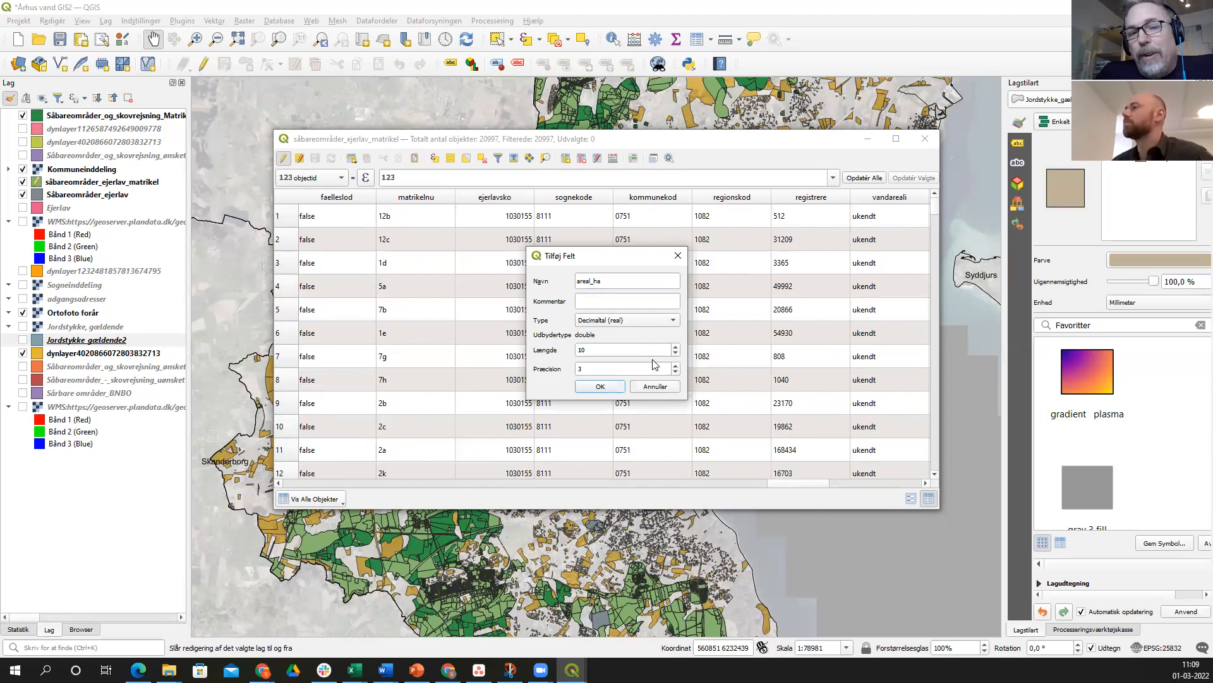
pyautogui.click(677, 372)
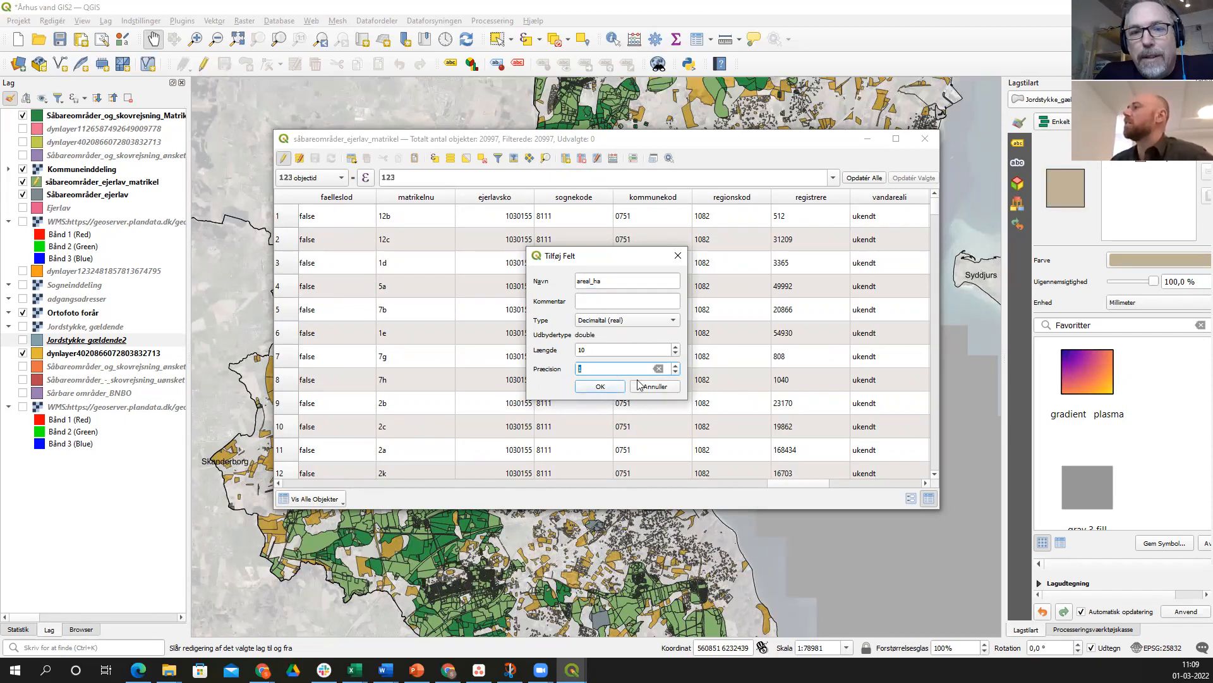
pyautogui.click(613, 395)
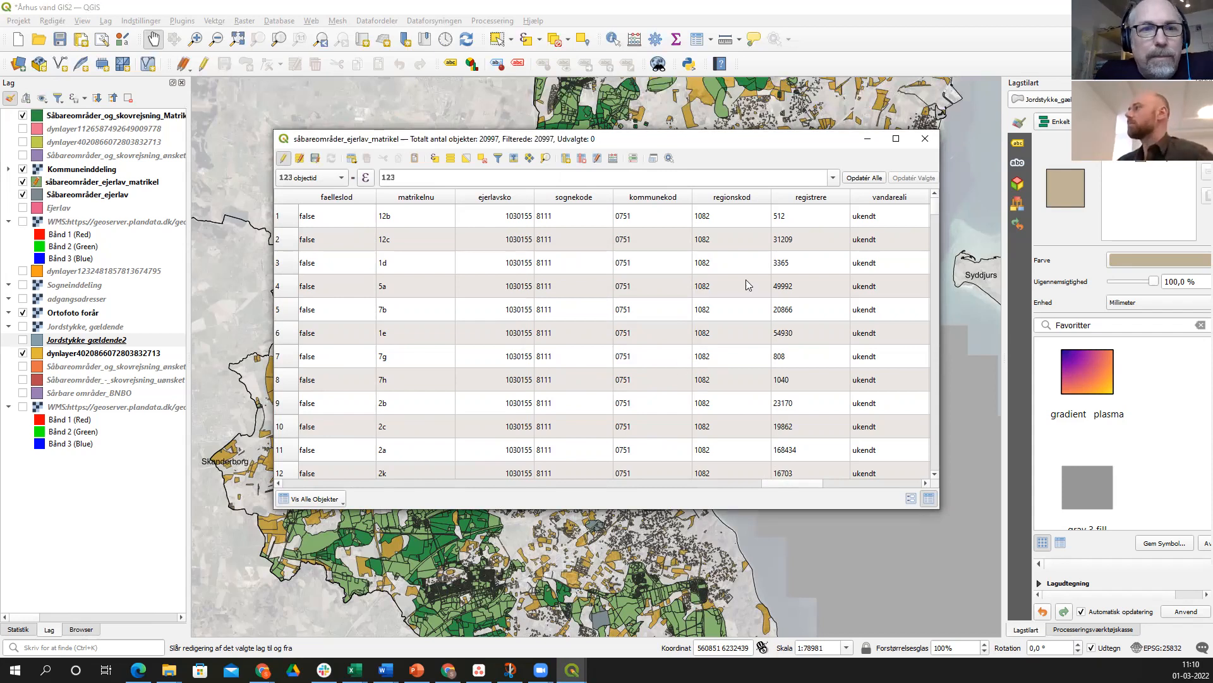
# - Close both attribute tables, and end editing of the såbareområder_ejerlav_matrikel layer, saving its changes
pyautogui.click(924, 138)
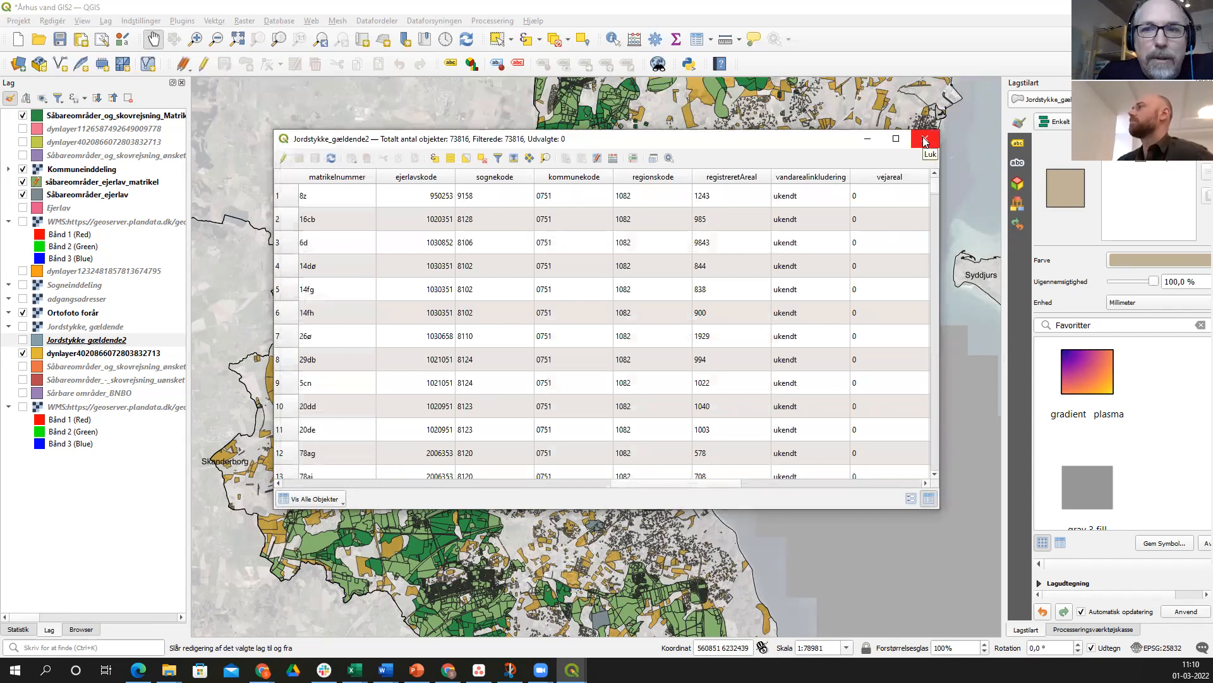
pyautogui.click(925, 139)
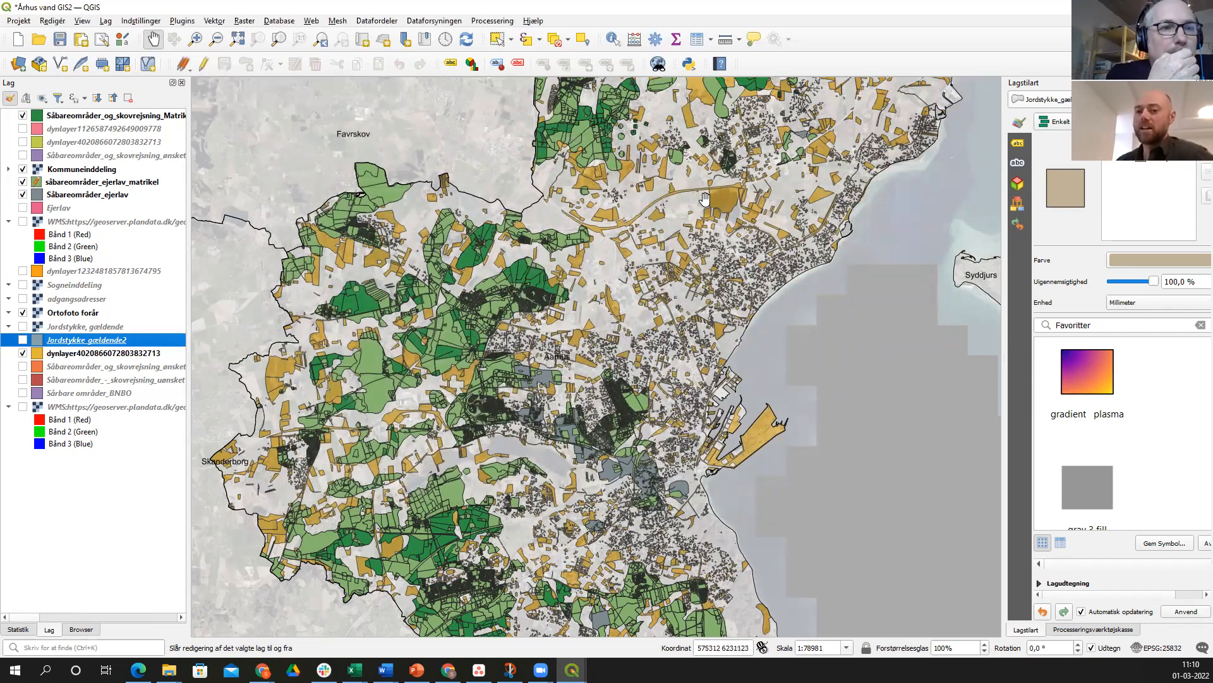
pyautogui.click(75, 183)
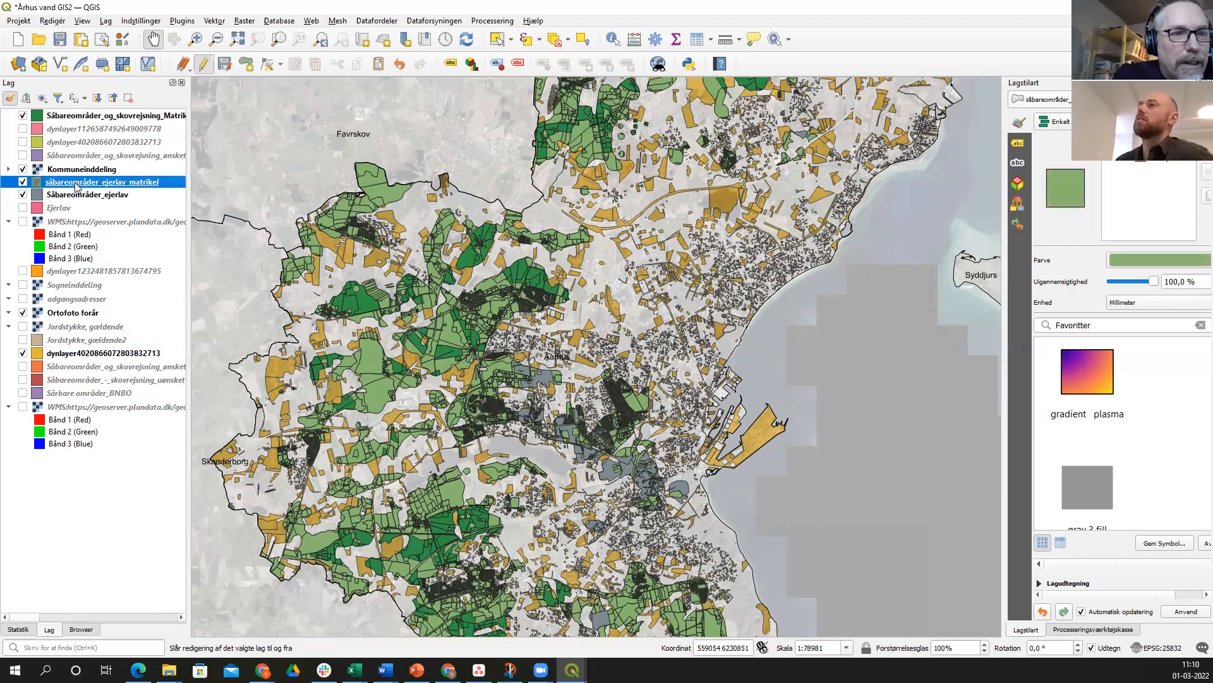
pyautogui.rightClick(76, 185)
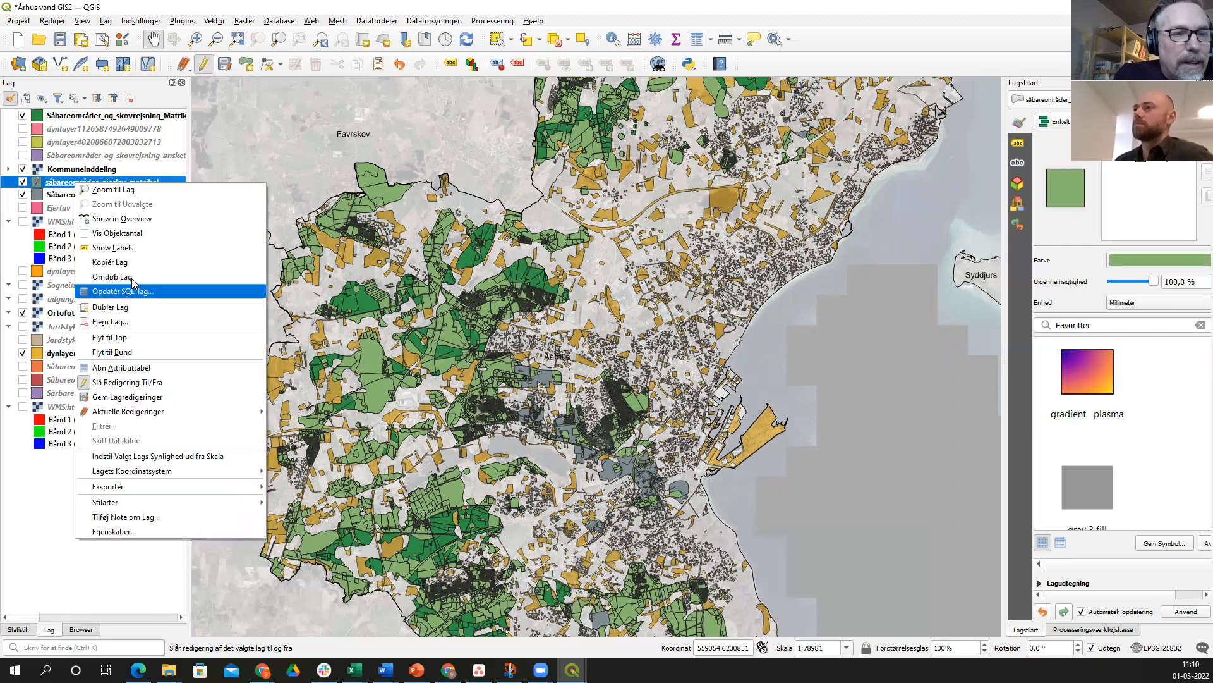
pyautogui.click(89, 382)
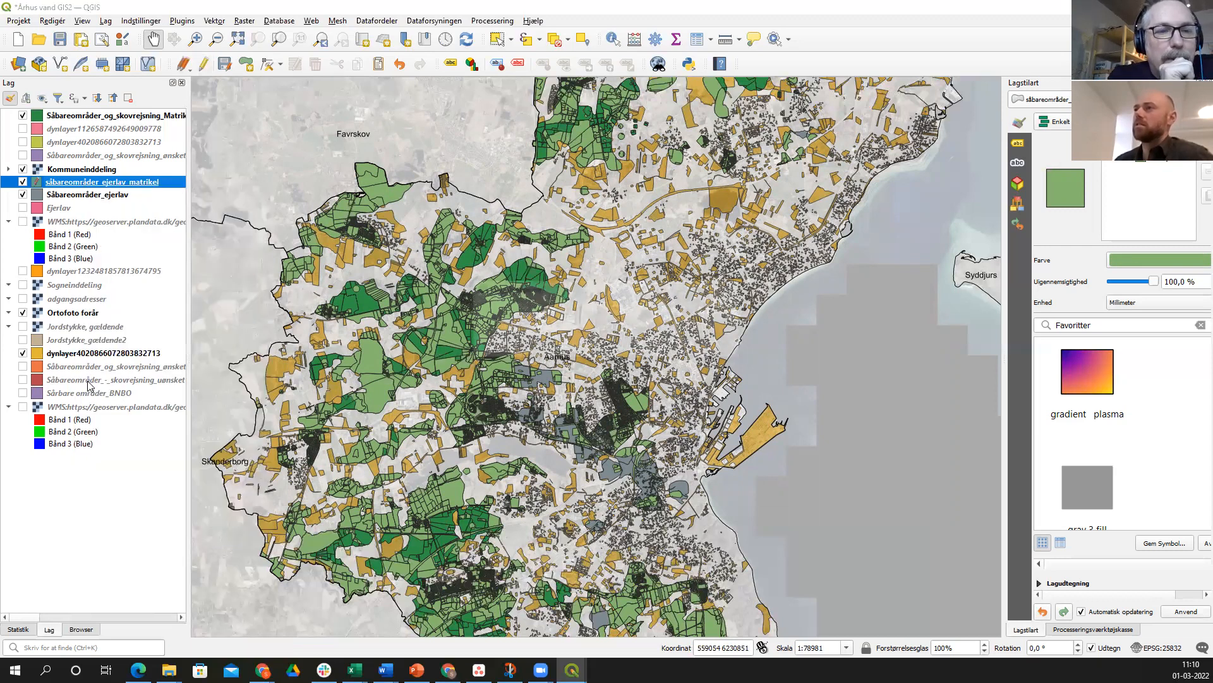
pyautogui.click(610, 344)
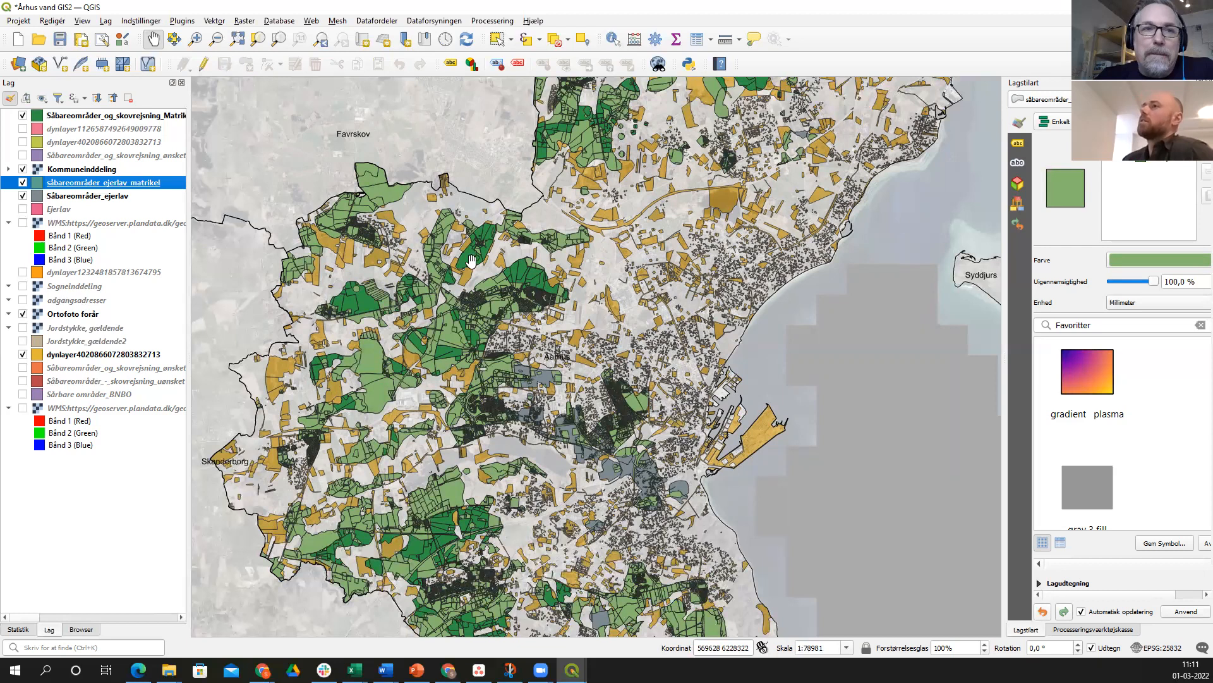
pyautogui.click(24, 196)
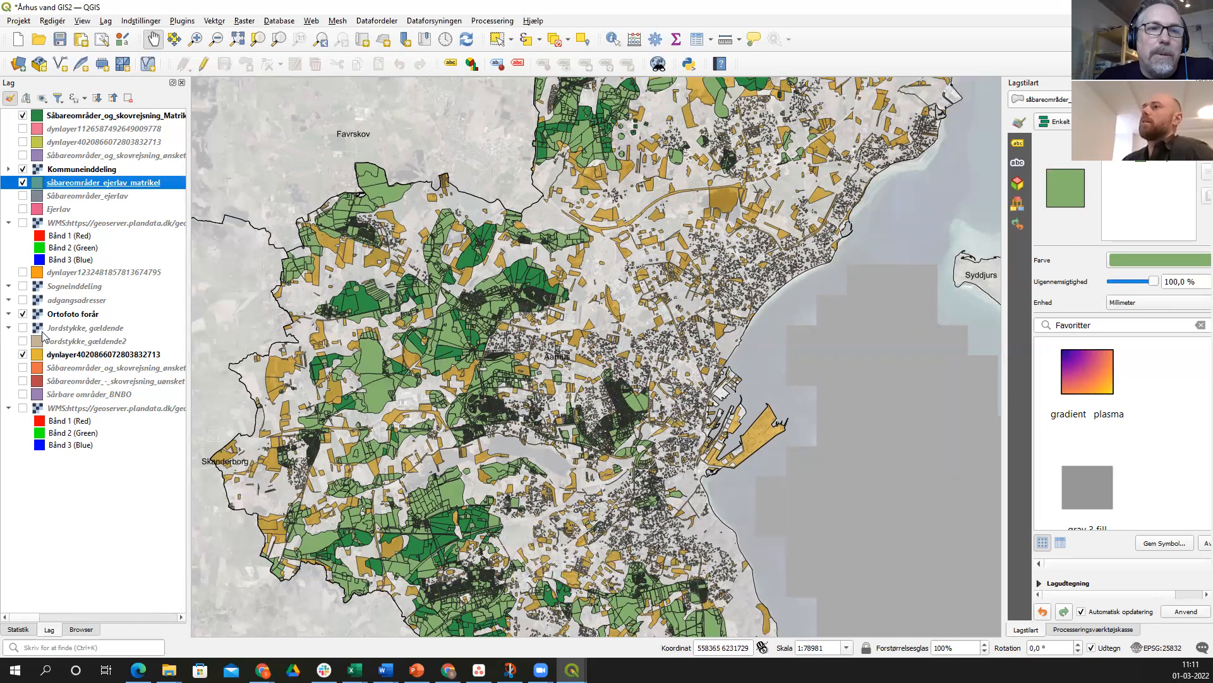
pyautogui.click(23, 354)
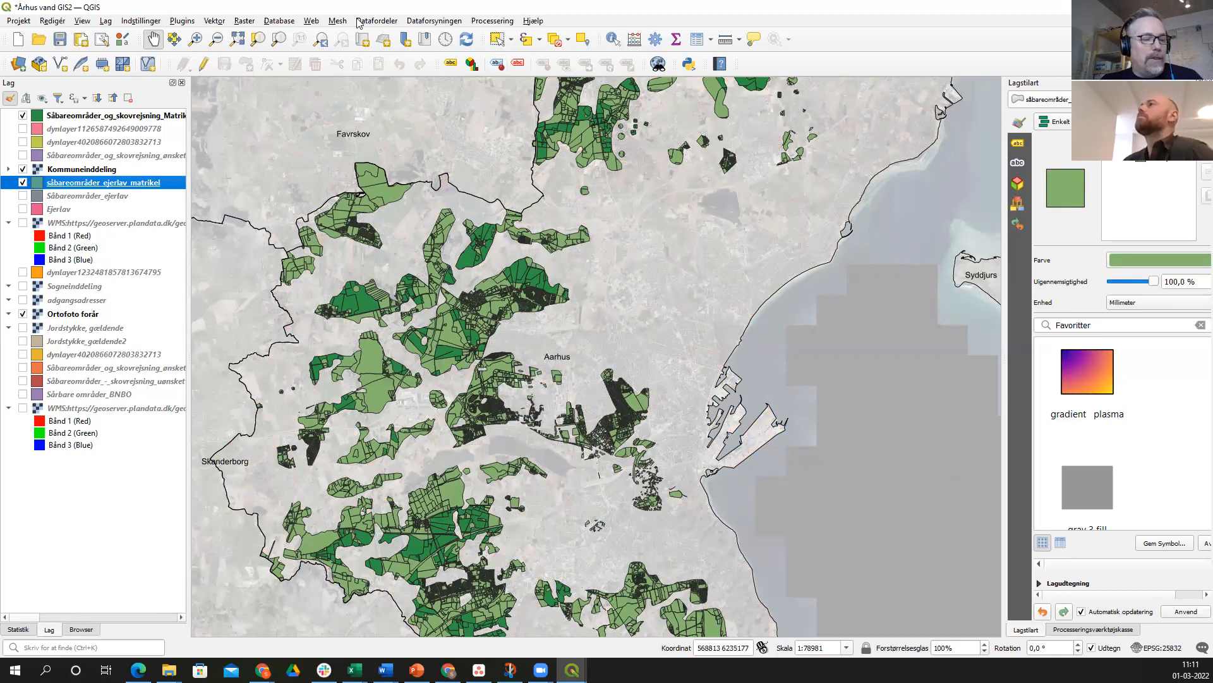
# - Search all available plugins for "calc", install the Calculate Geometry plugin, and close the plugin manager
pyautogui.click(179, 21)
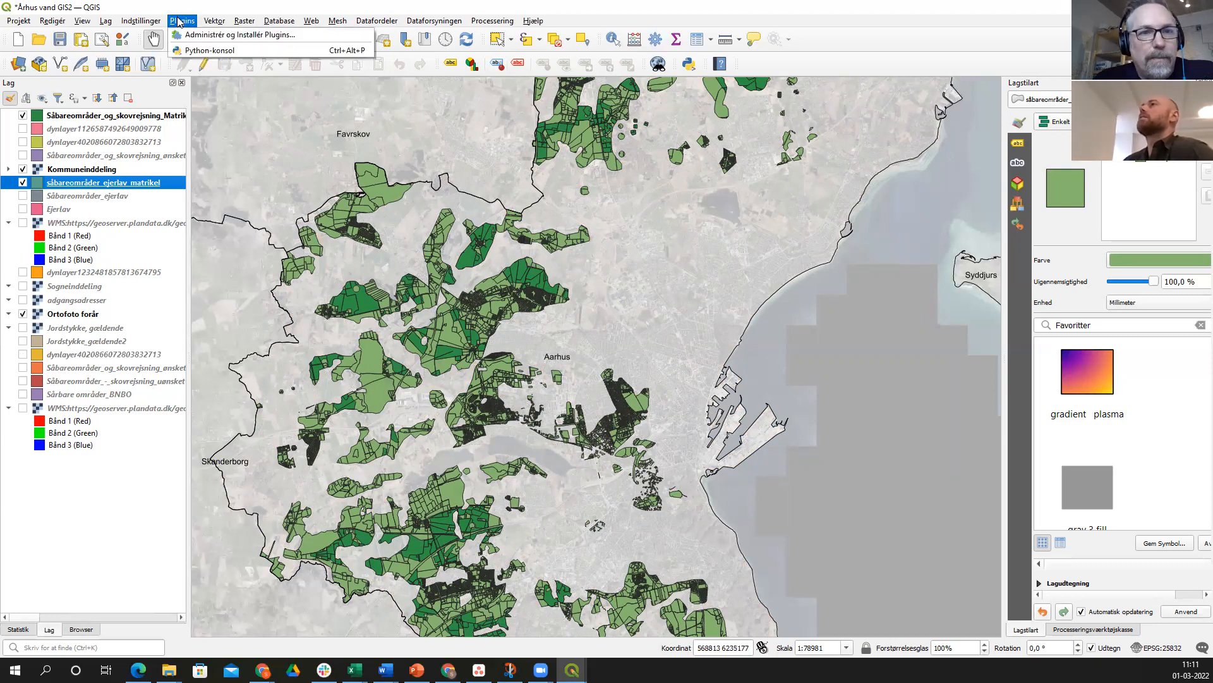
pyautogui.click(226, 37)
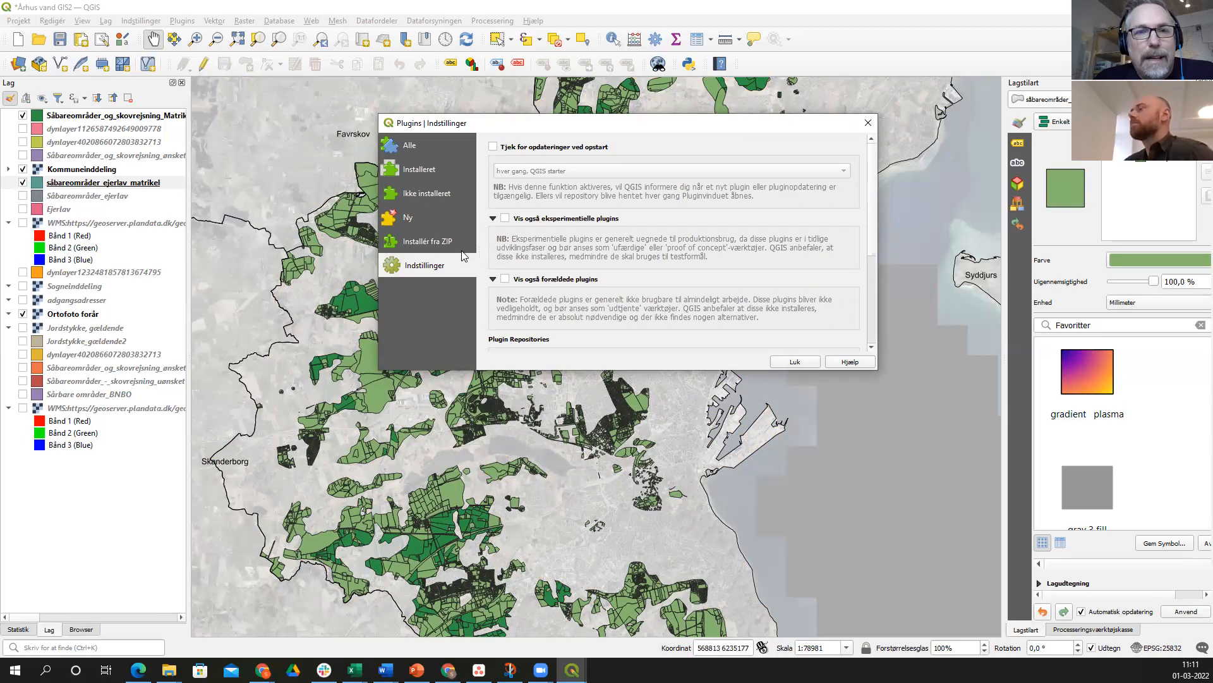
pyautogui.click(426, 145)
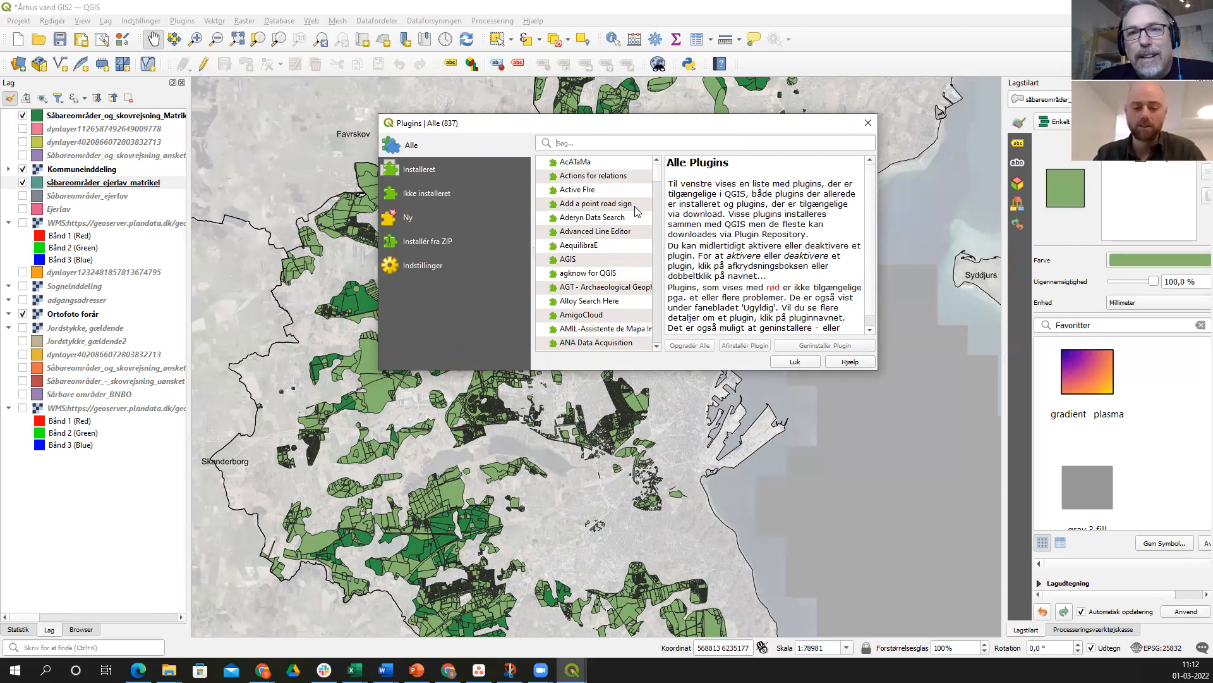
pyautogui.click(571, 143)
pyautogui.write('d')
pyautogui.write('a')
pyautogui.write('lc')
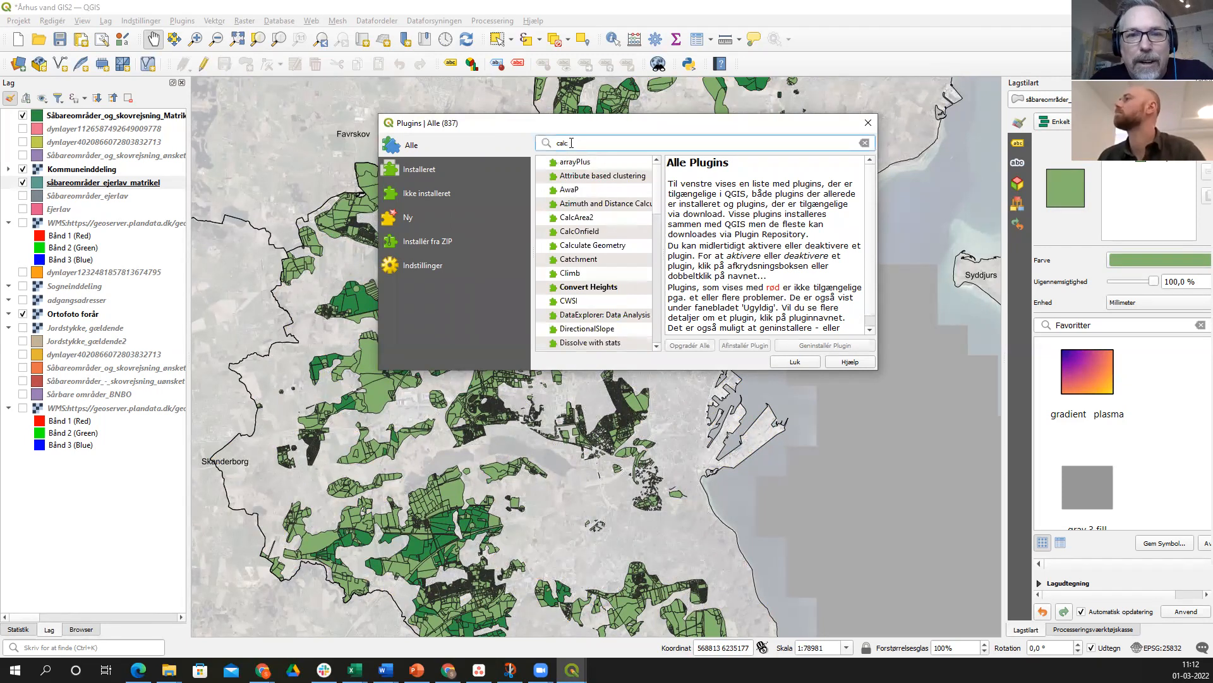
pyautogui.click(602, 247)
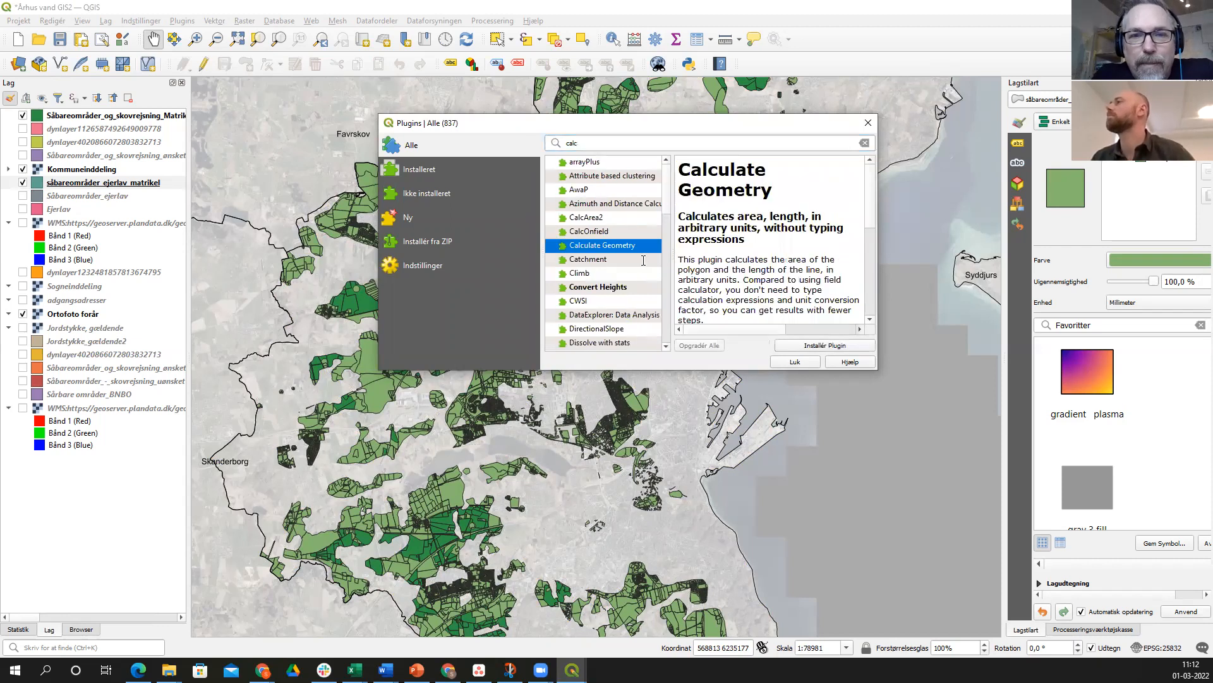
pyautogui.click(810, 346)
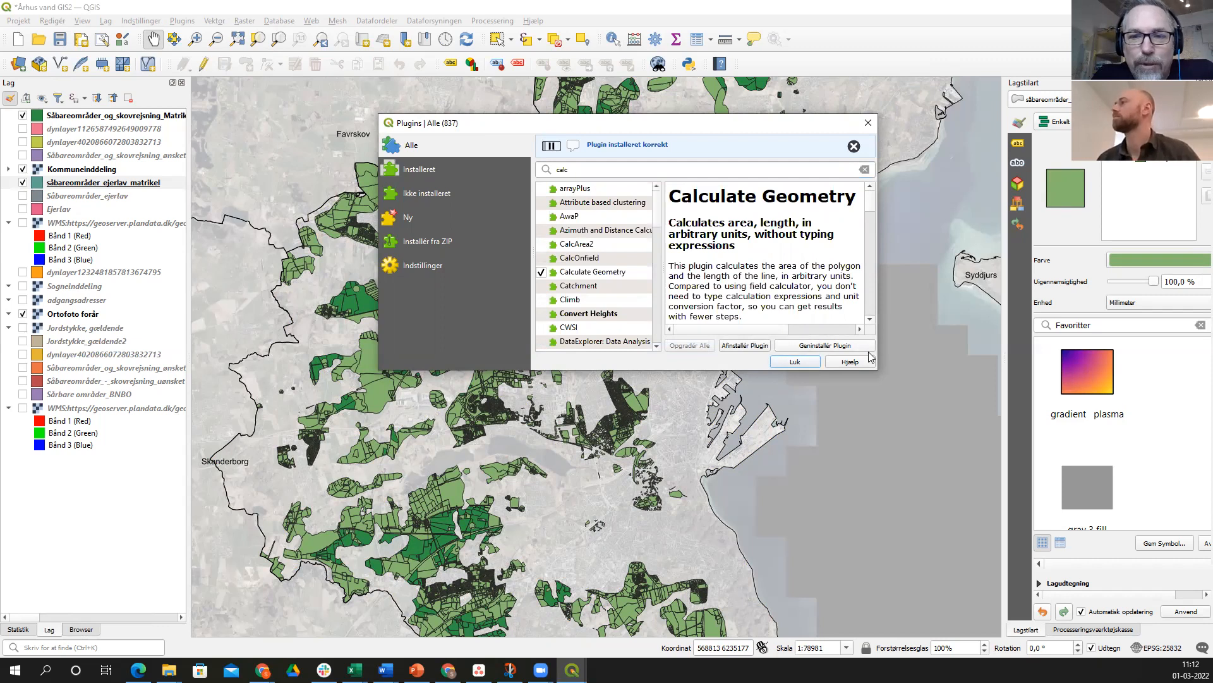
pyautogui.click(795, 361)
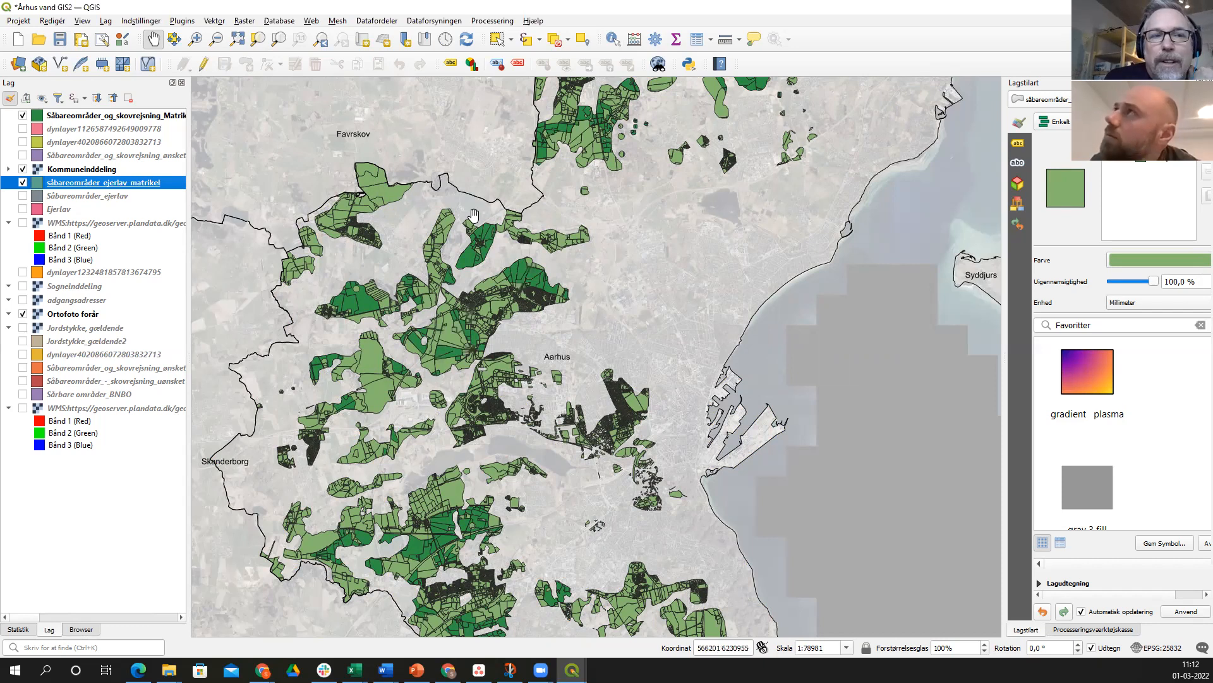
pyautogui.rightClick(80, 118)
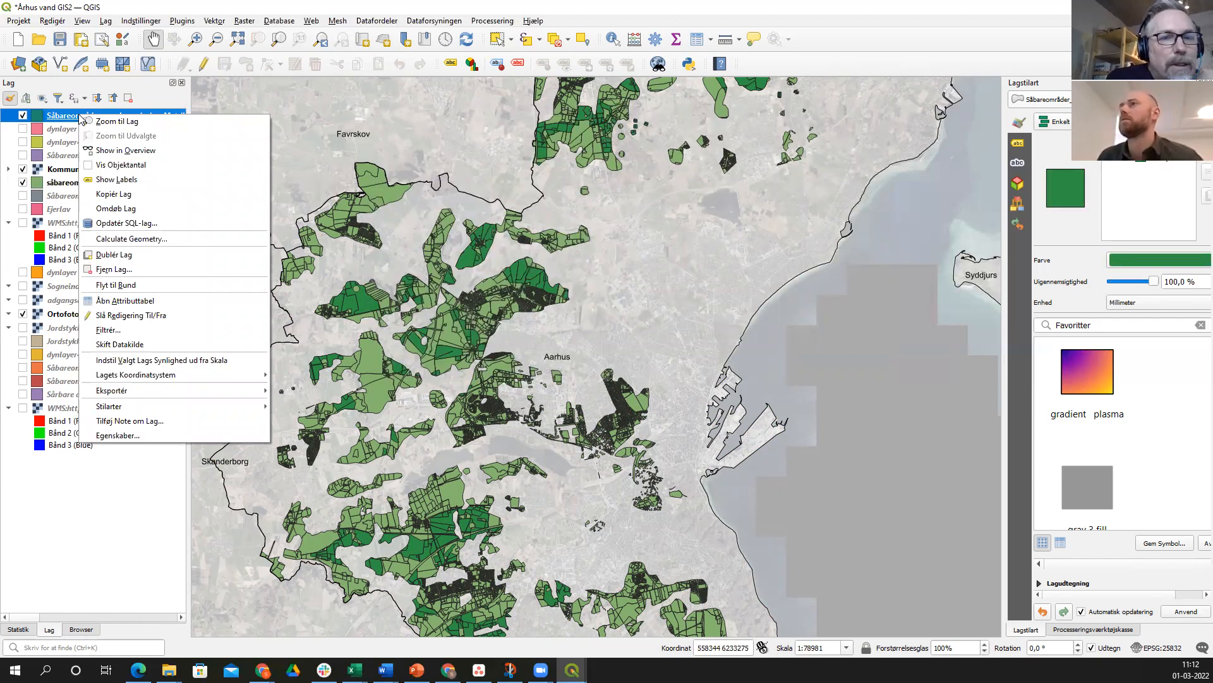
pyautogui.click(301, 115)
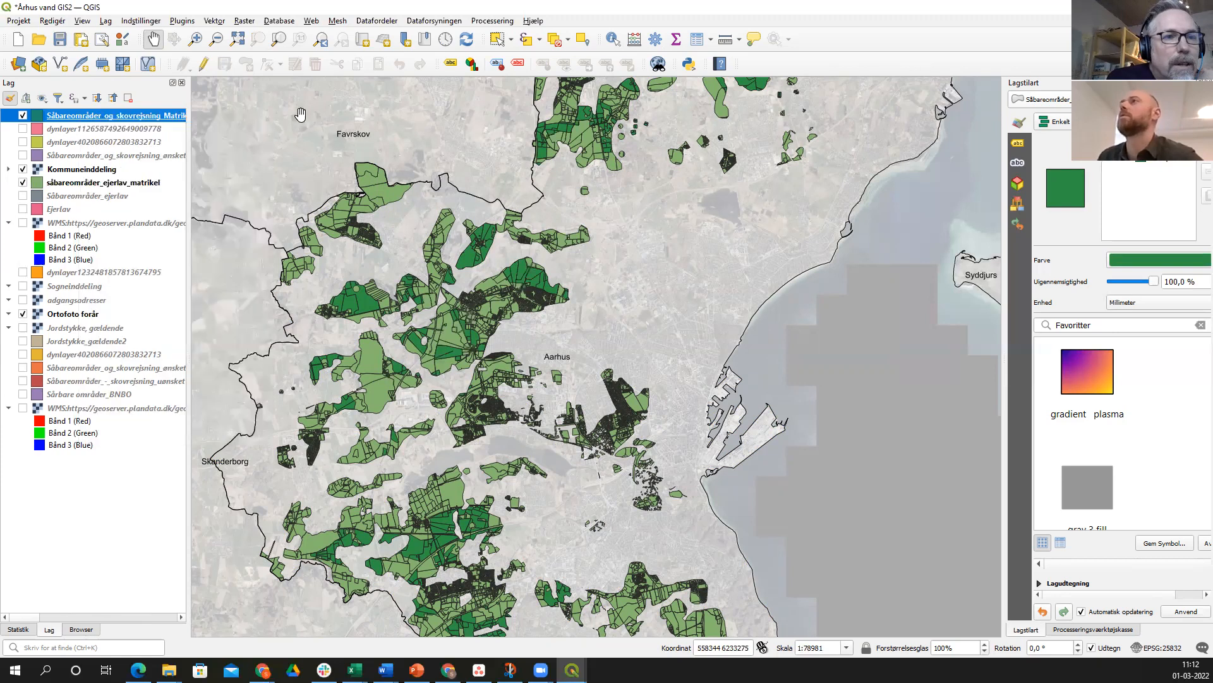
pyautogui.rightClick(147, 115)
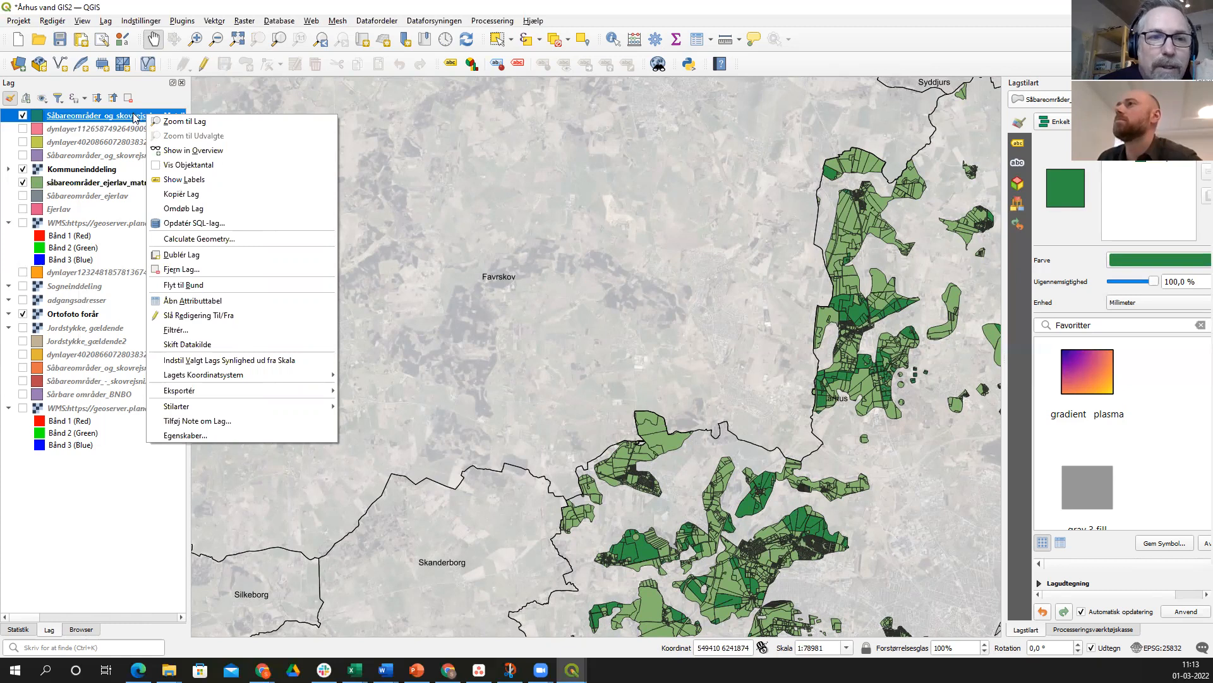
pyautogui.click(224, 240)
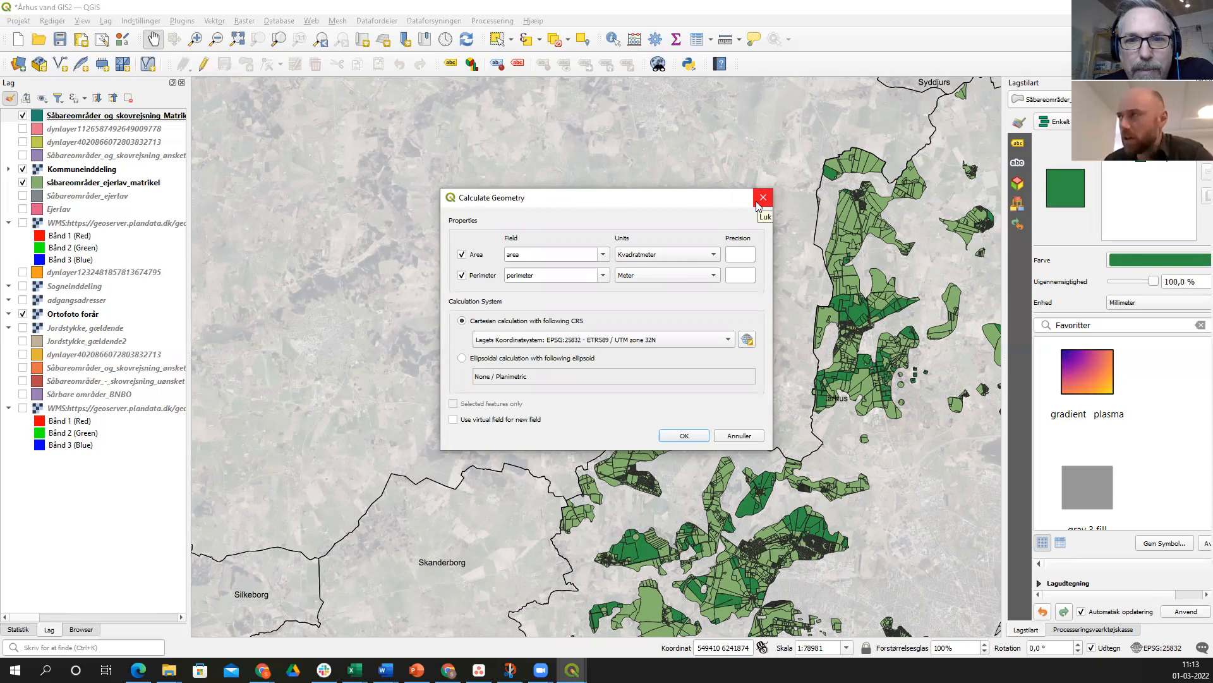
pyautogui.click(603, 256)
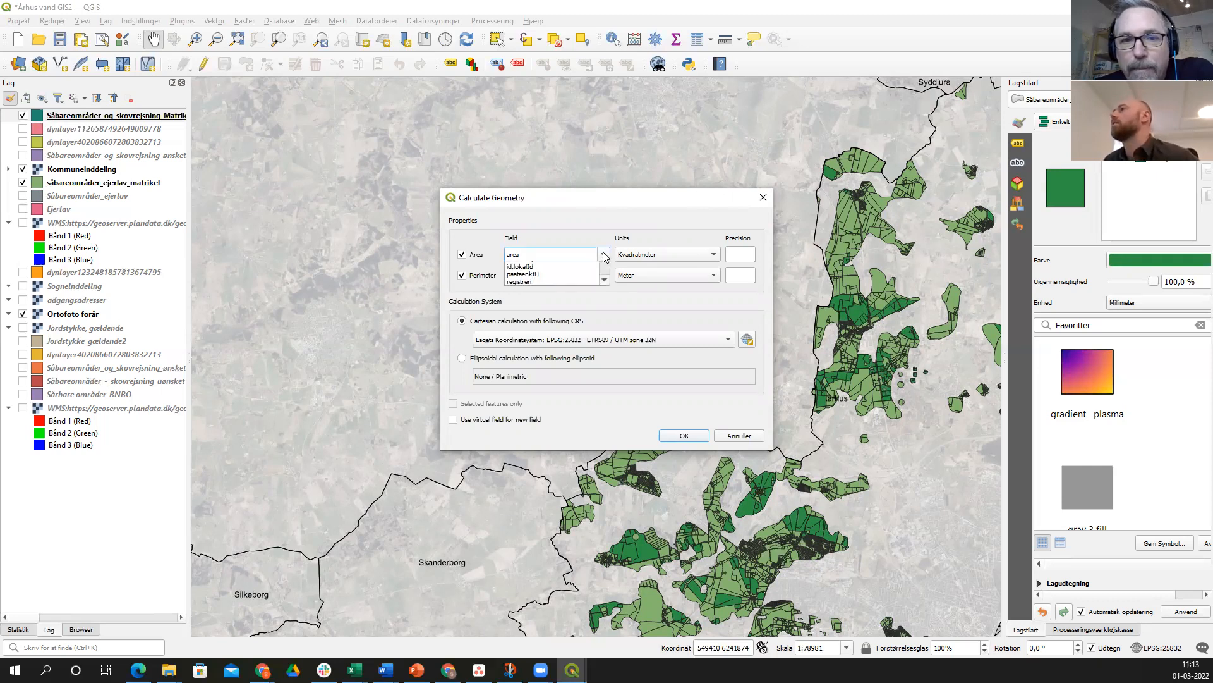
pyautogui.click(603, 255)
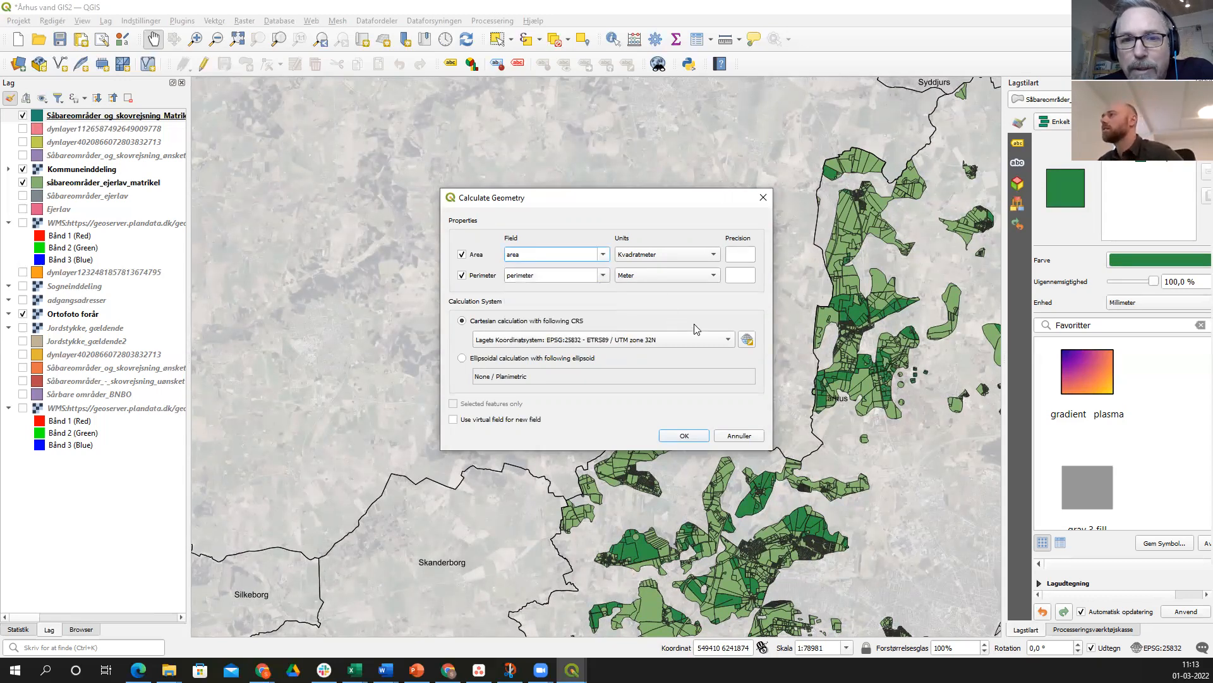
pyautogui.click(603, 256)
pyautogui.scroll(-5, 597, 272)
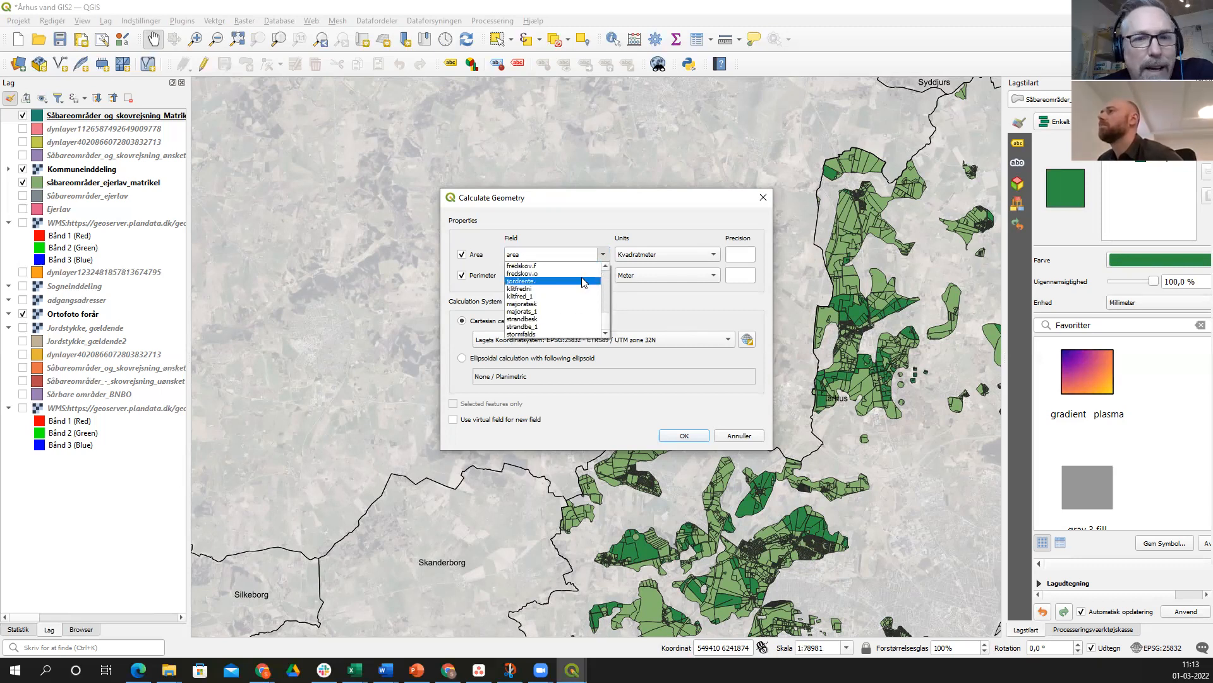
pyautogui.scroll(1, 583, 282)
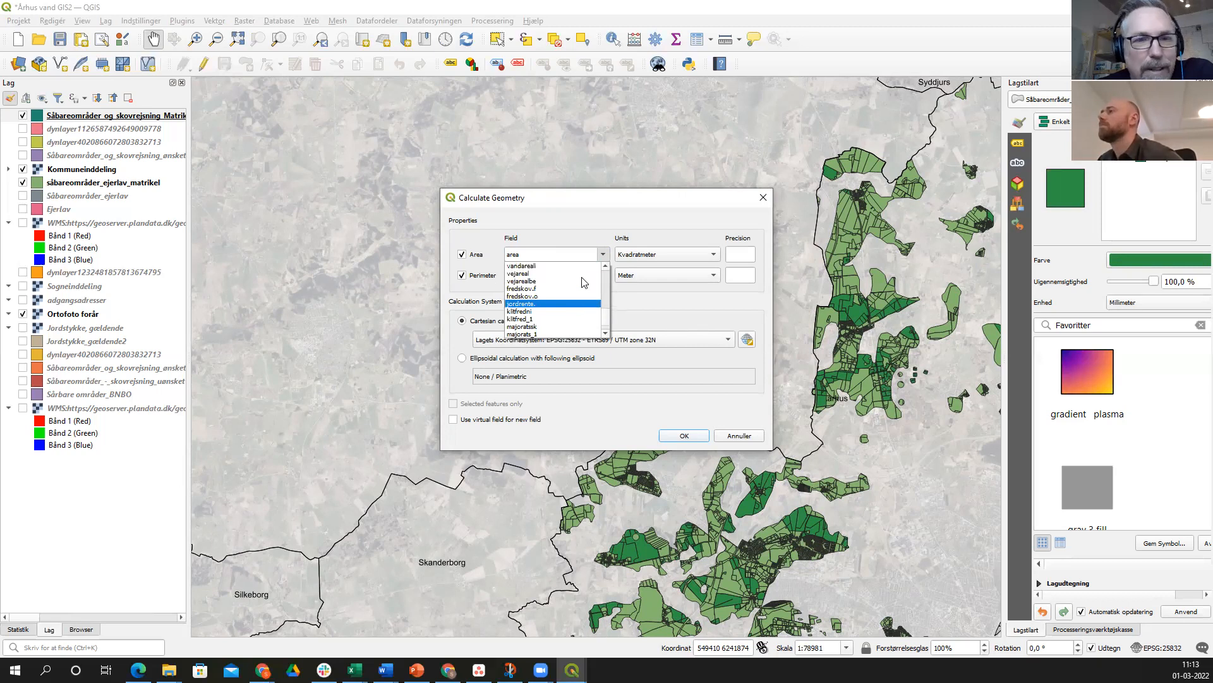
pyautogui.click(764, 201)
pyautogui.click(764, 201)
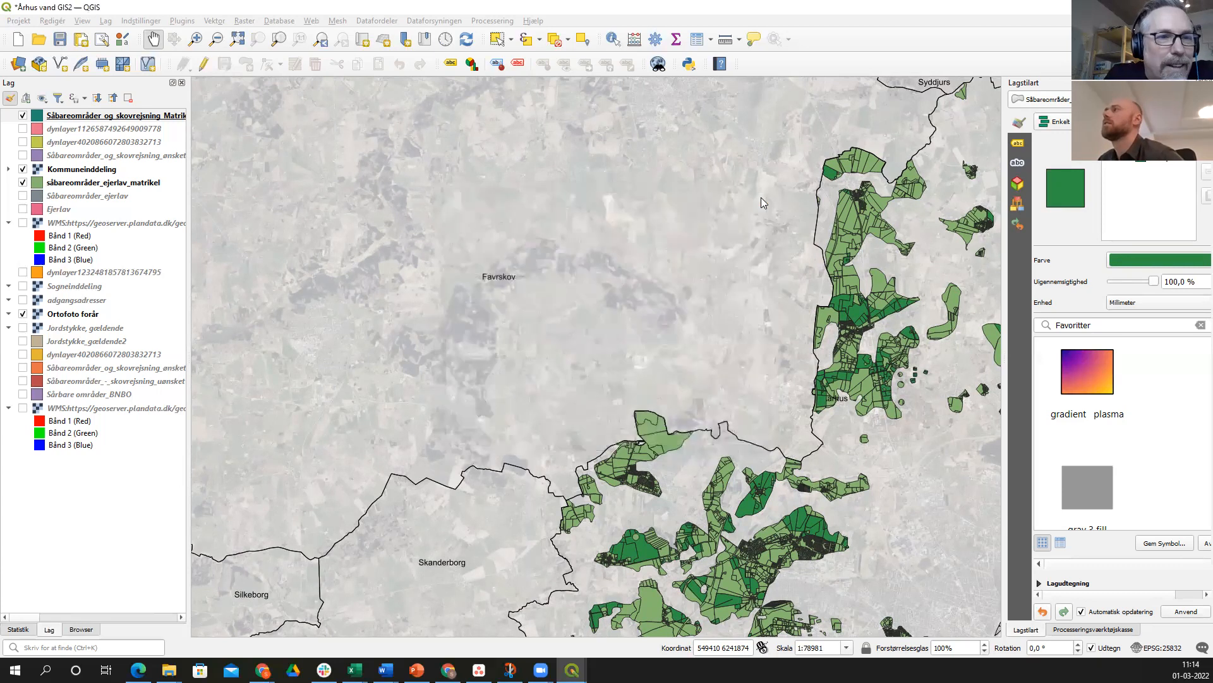
# - Start Calculate Geometry on the såbareområder_ejerlav_matrikel layer and choose areal_ha as the field for the area
pyautogui.click(81, 184)
pyautogui.rightClick(81, 183)
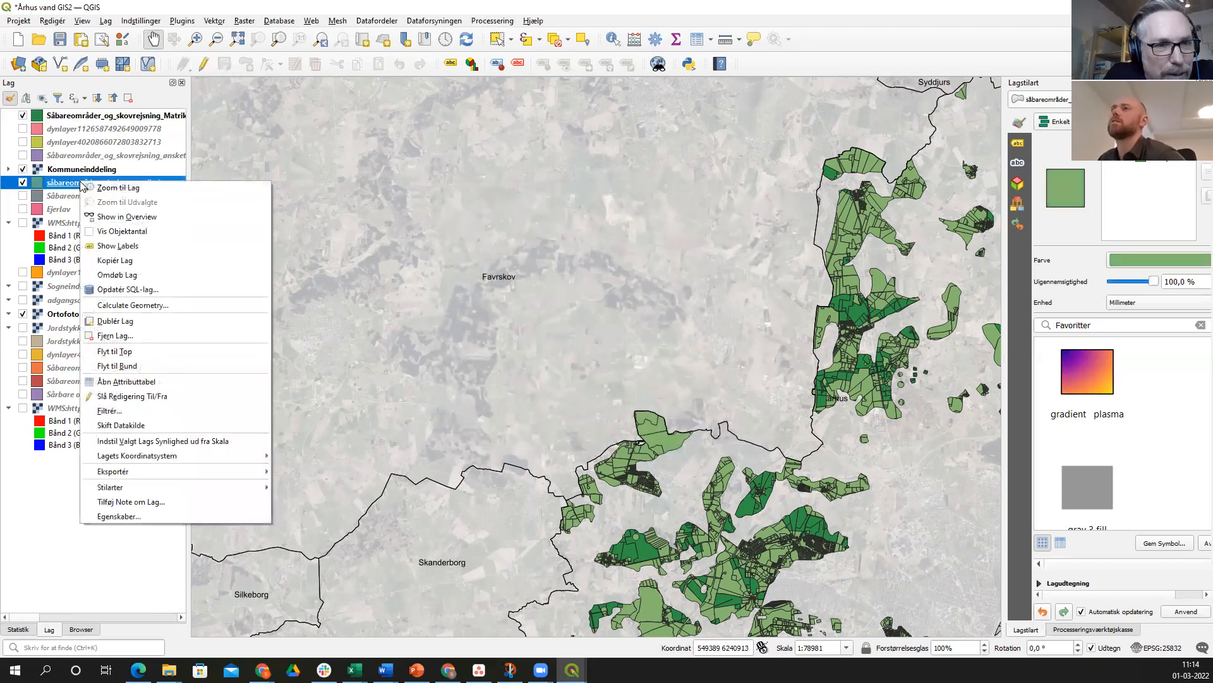
pyautogui.click(158, 308)
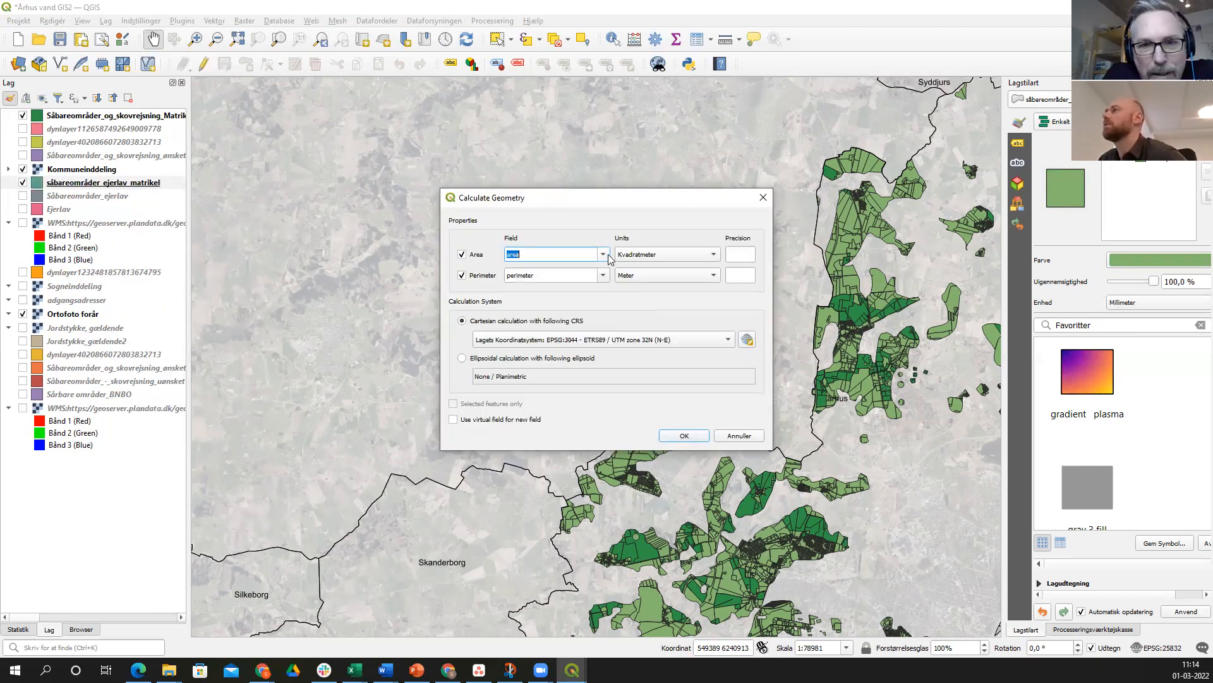
pyautogui.click(604, 255)
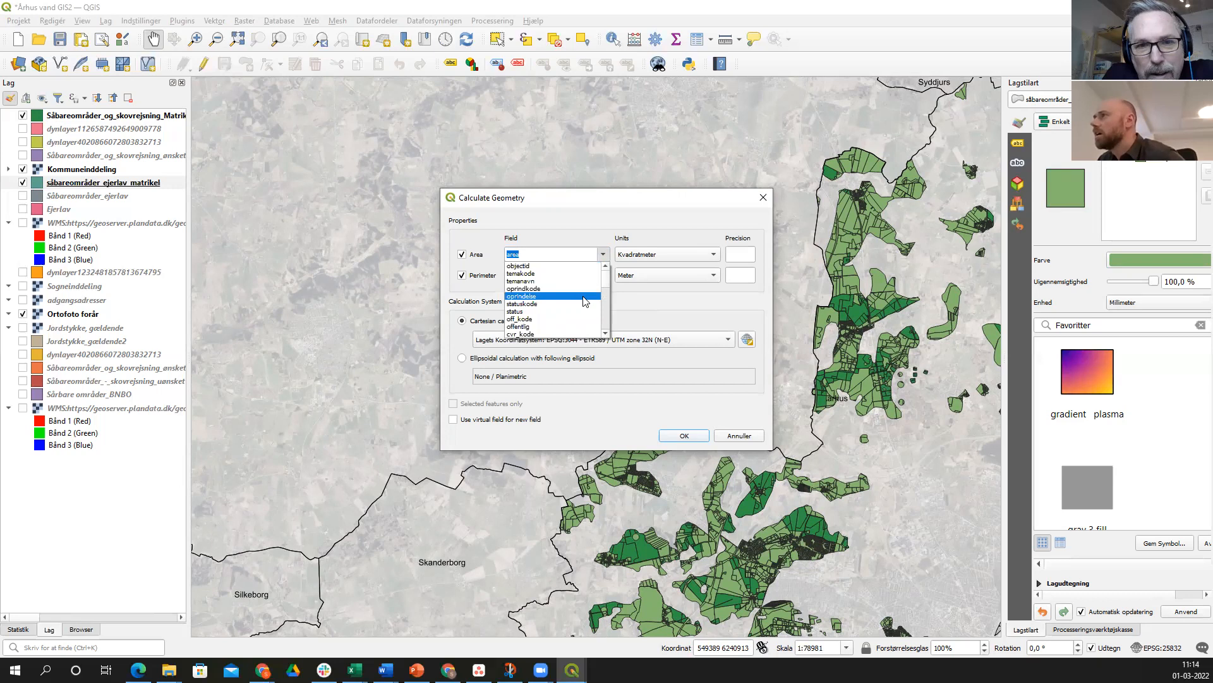
pyautogui.scroll(-1, 585, 302)
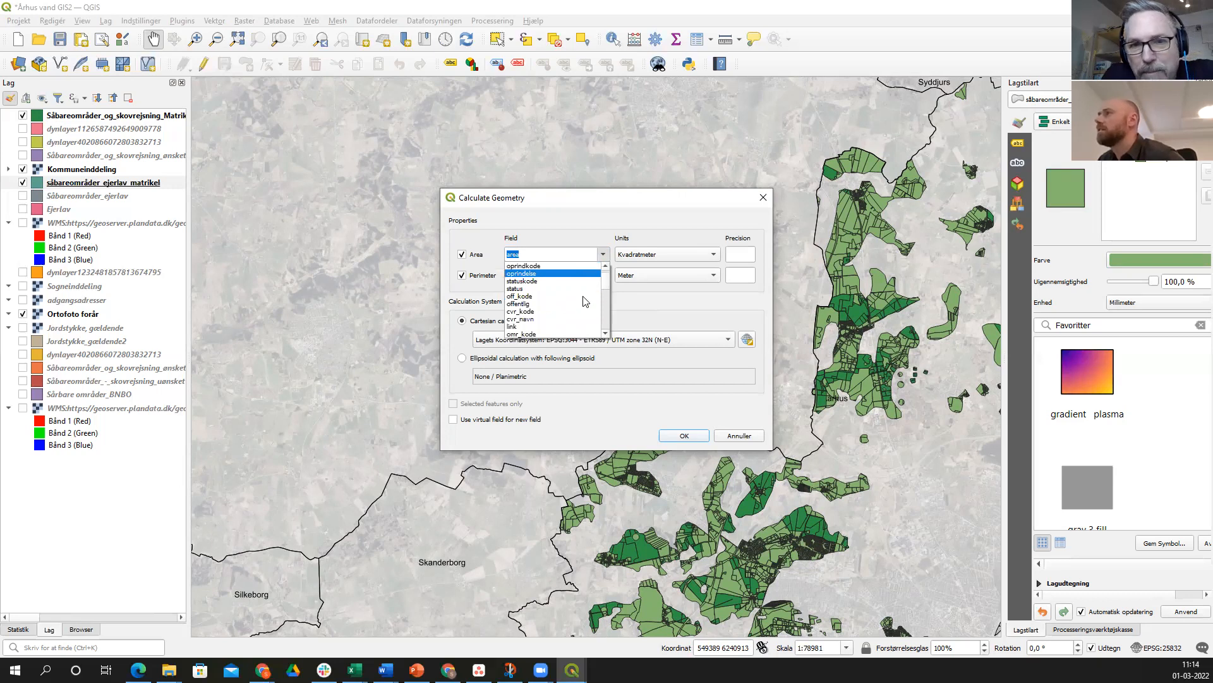
pyautogui.scroll(-6, 585, 302)
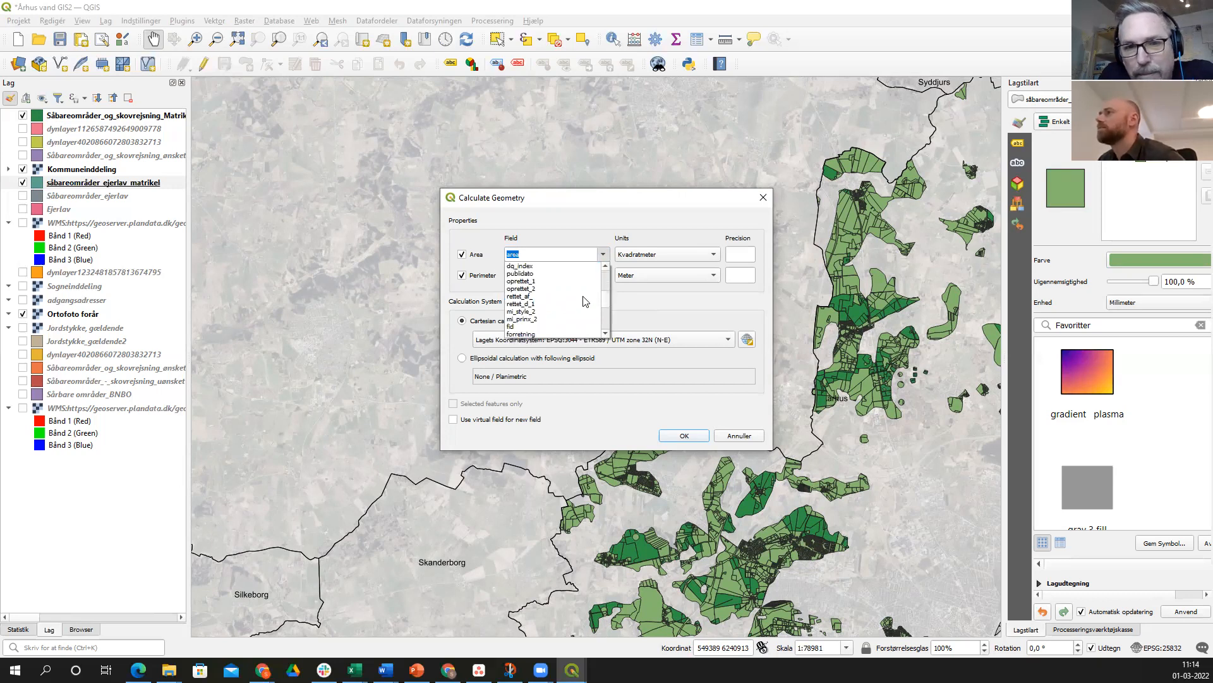
pyautogui.scroll(-4, 586, 302)
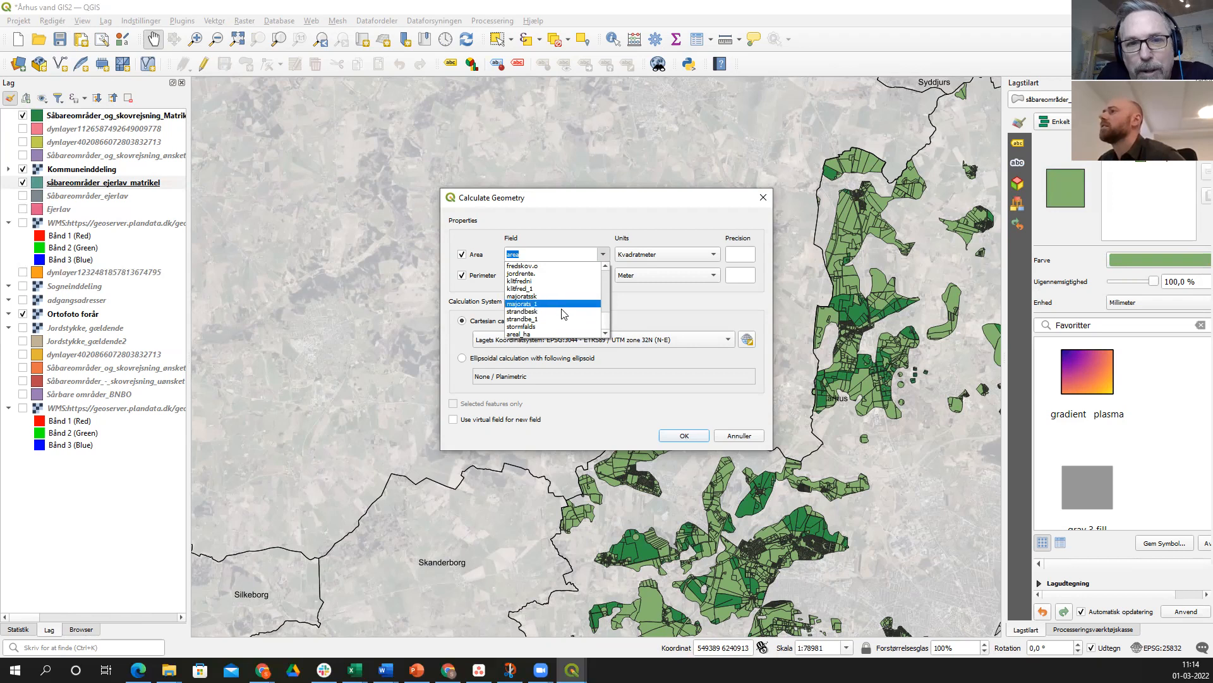
pyautogui.click(549, 333)
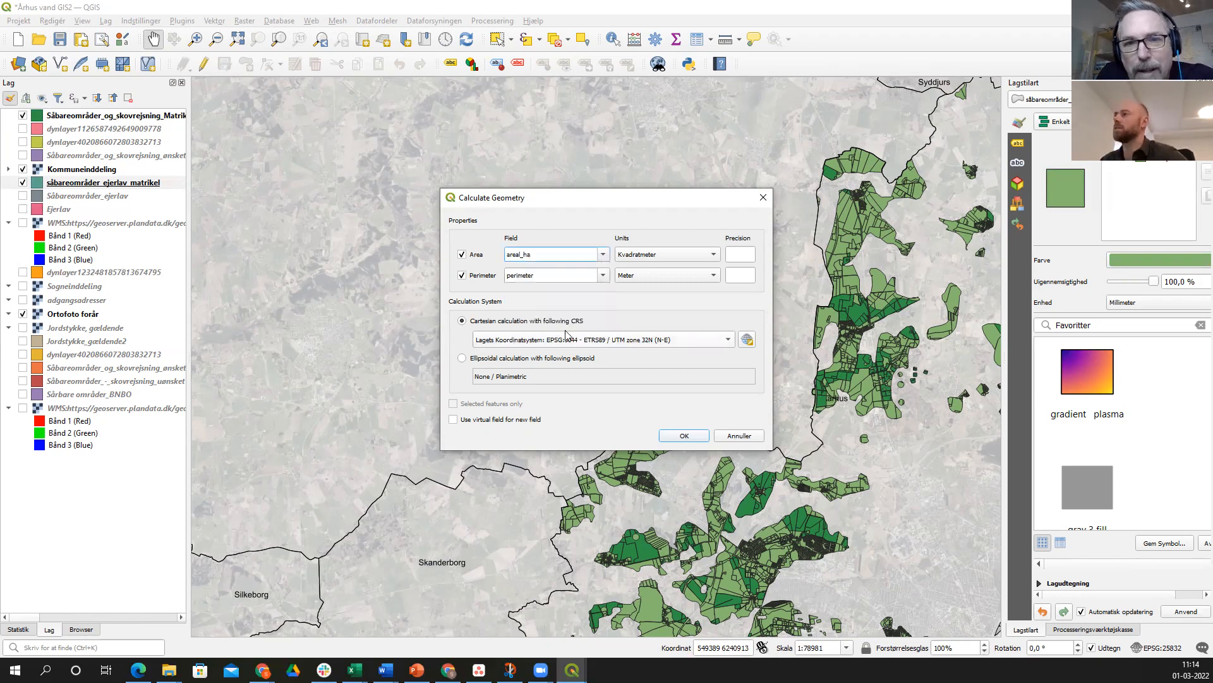
# - Set the area unit to Hektar, exclude the perimeter, and run the geometry calculation
pyautogui.click(715, 256)
pyautogui.click(668, 317)
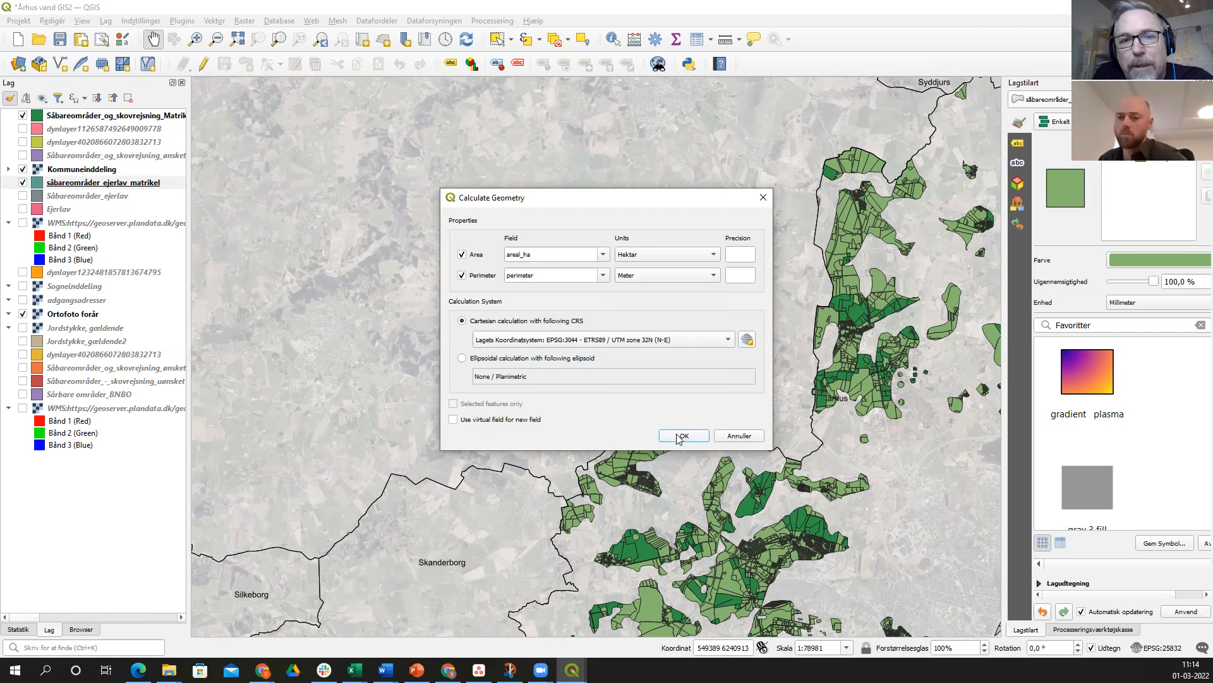
pyautogui.click(462, 275)
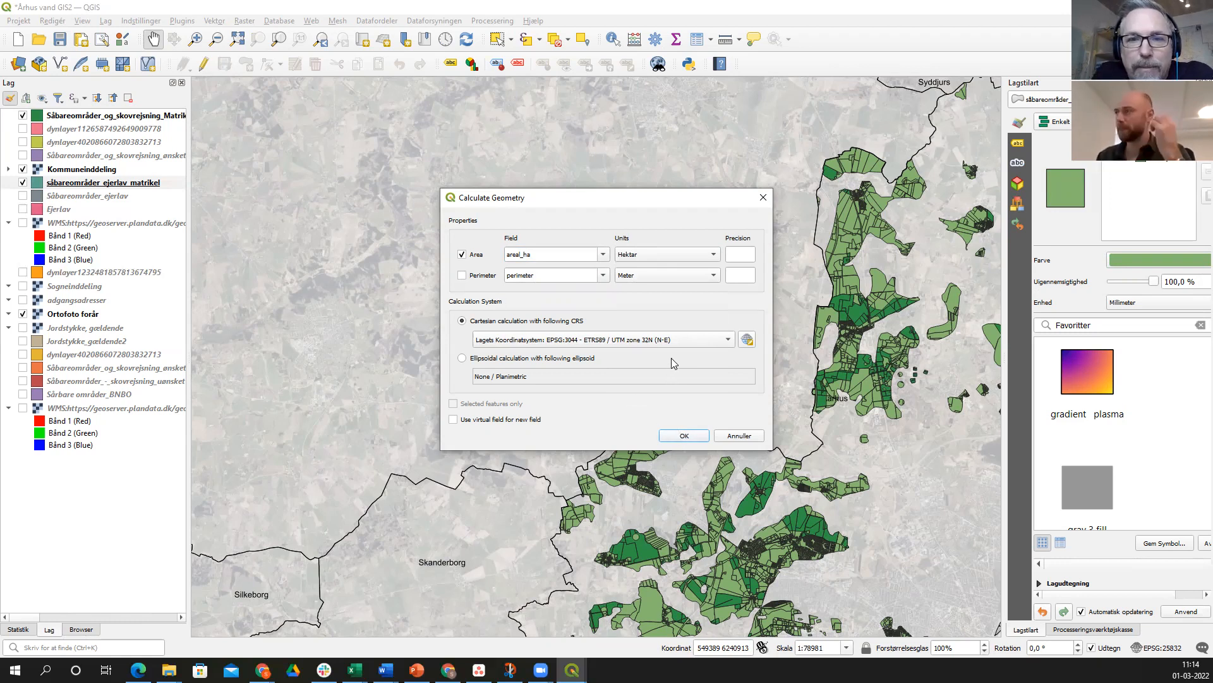
pyautogui.click(677, 434)
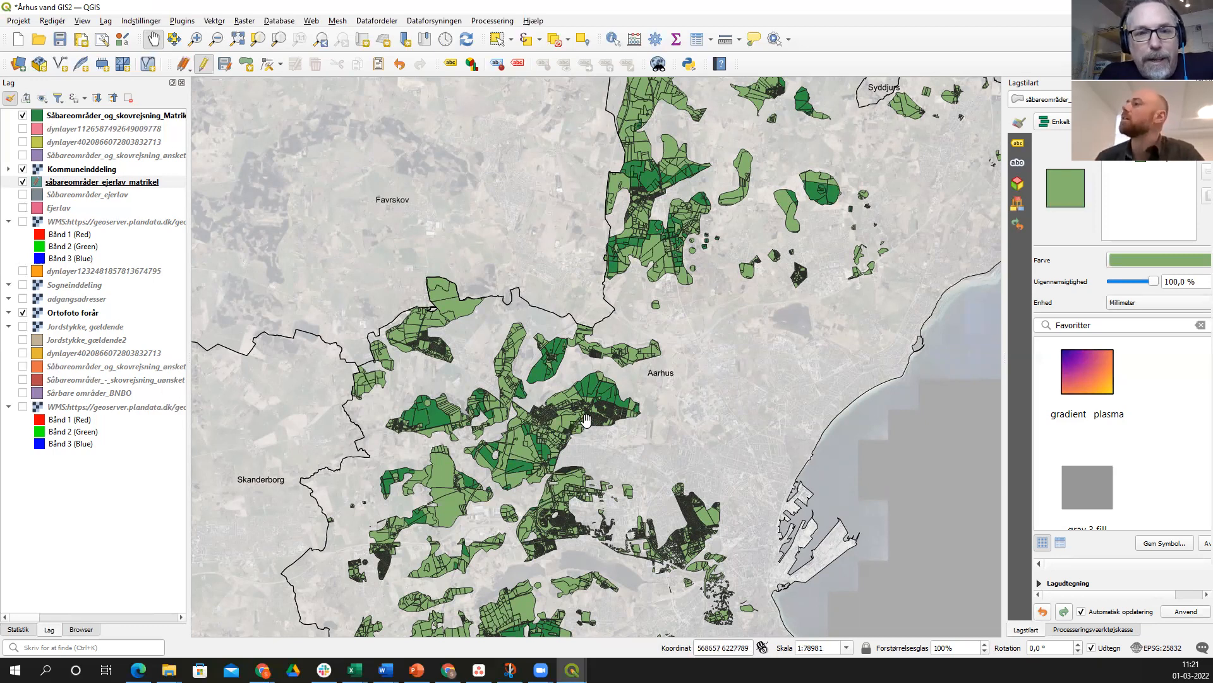
# - Identify the large parcel on the municipal border south of Favrskov and check its areal_ha value, then close its attribute form
pyautogui.moveTo(577, 433); pyautogui.dragTo(548, 323)
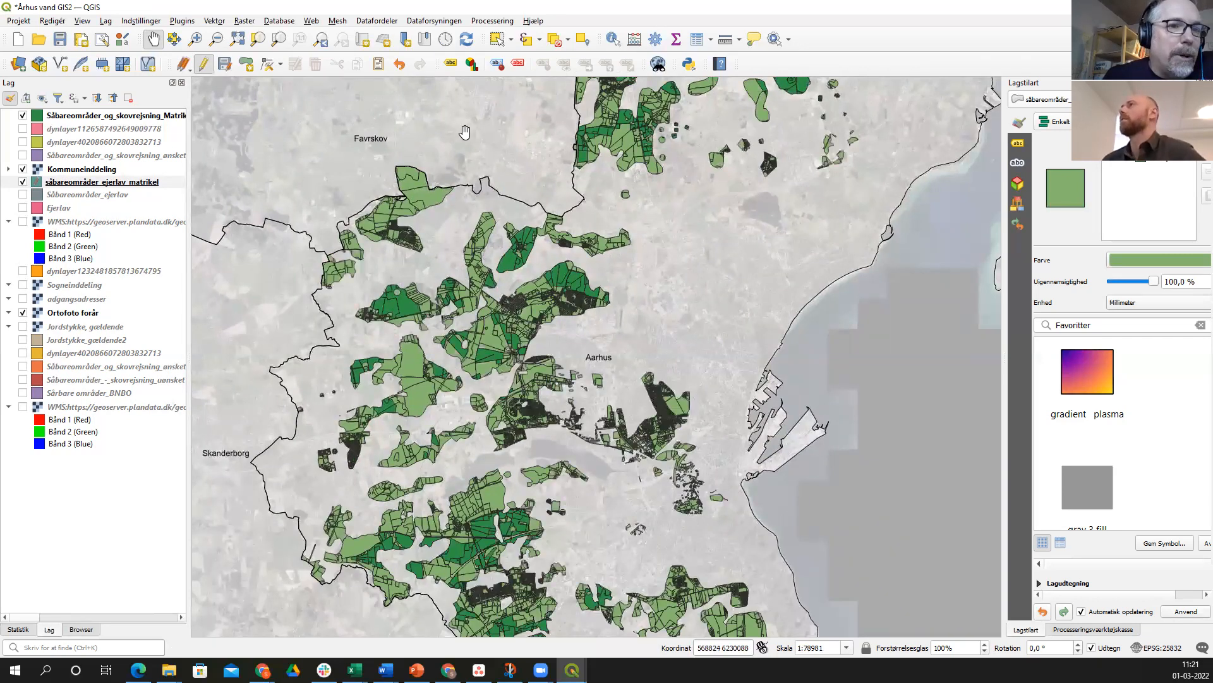
pyautogui.click(612, 41)
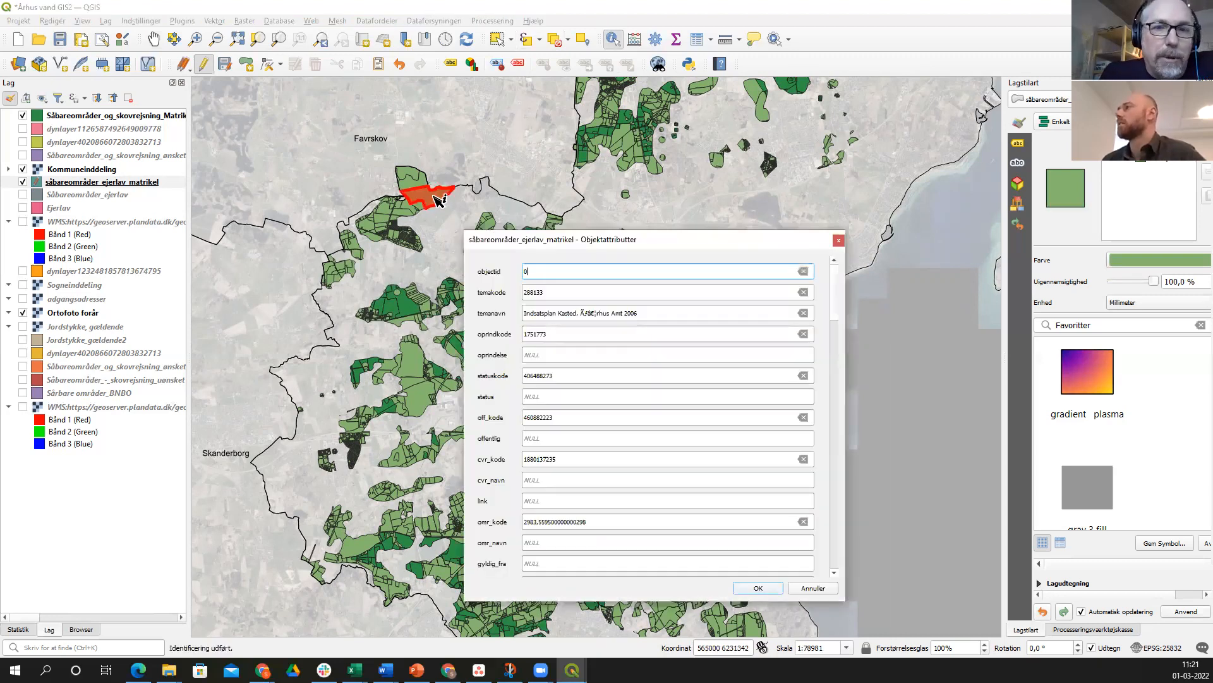
pyautogui.scroll(-5, 654, 374)
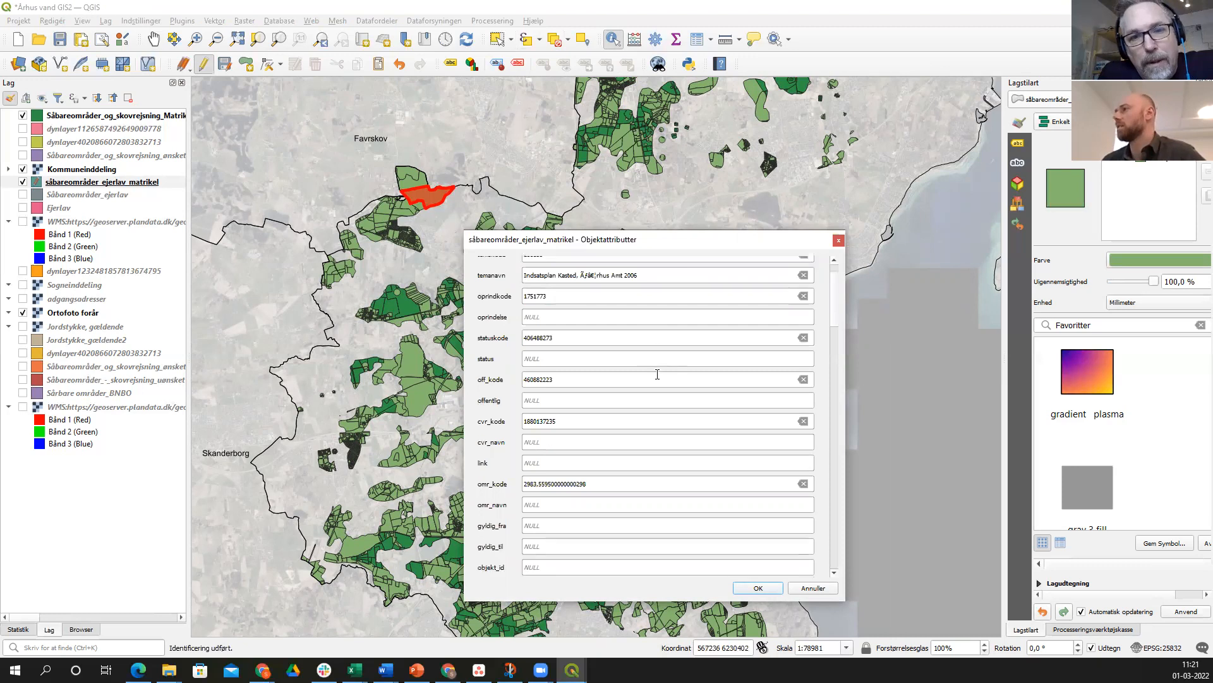
pyautogui.scroll(-2, 657, 373)
pyautogui.scroll(-10, 657, 373)
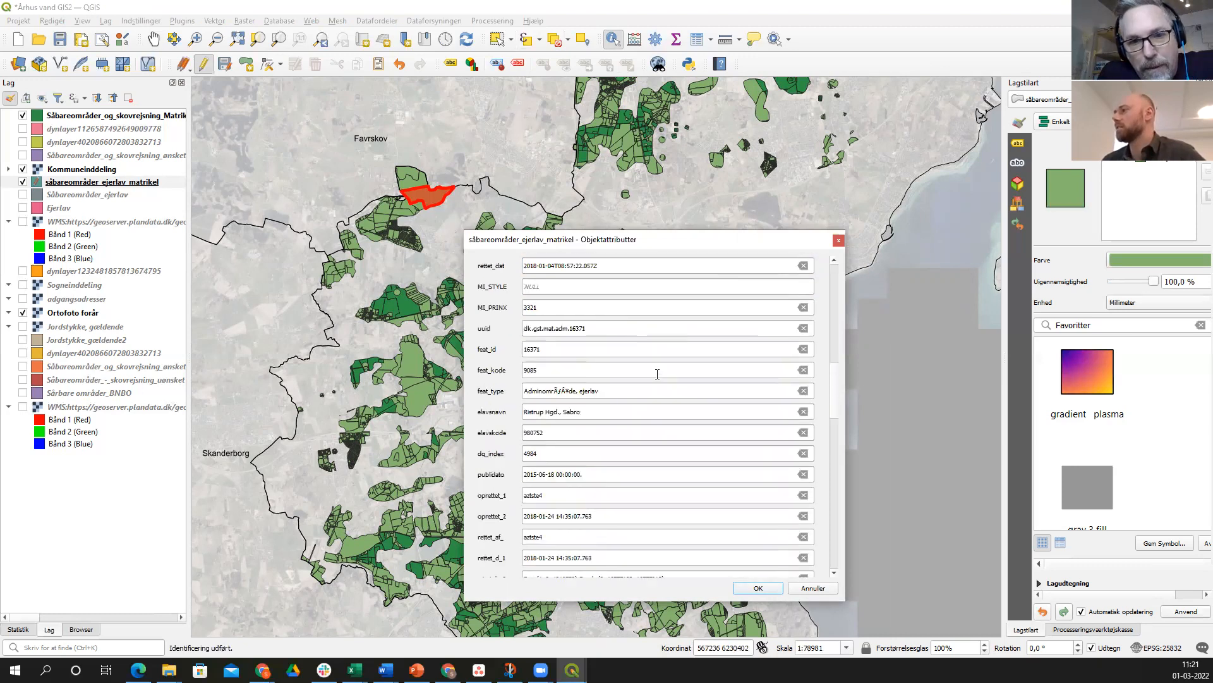
pyautogui.scroll(-6, 658, 374)
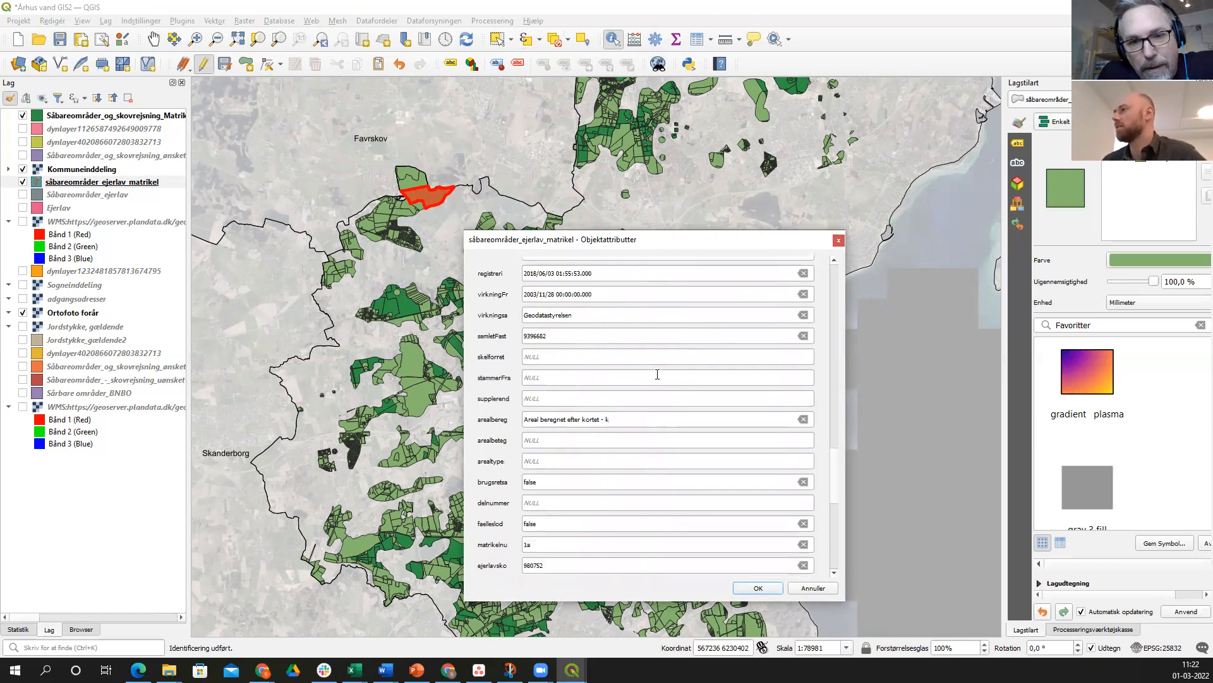
pyautogui.scroll(-3, 657, 374)
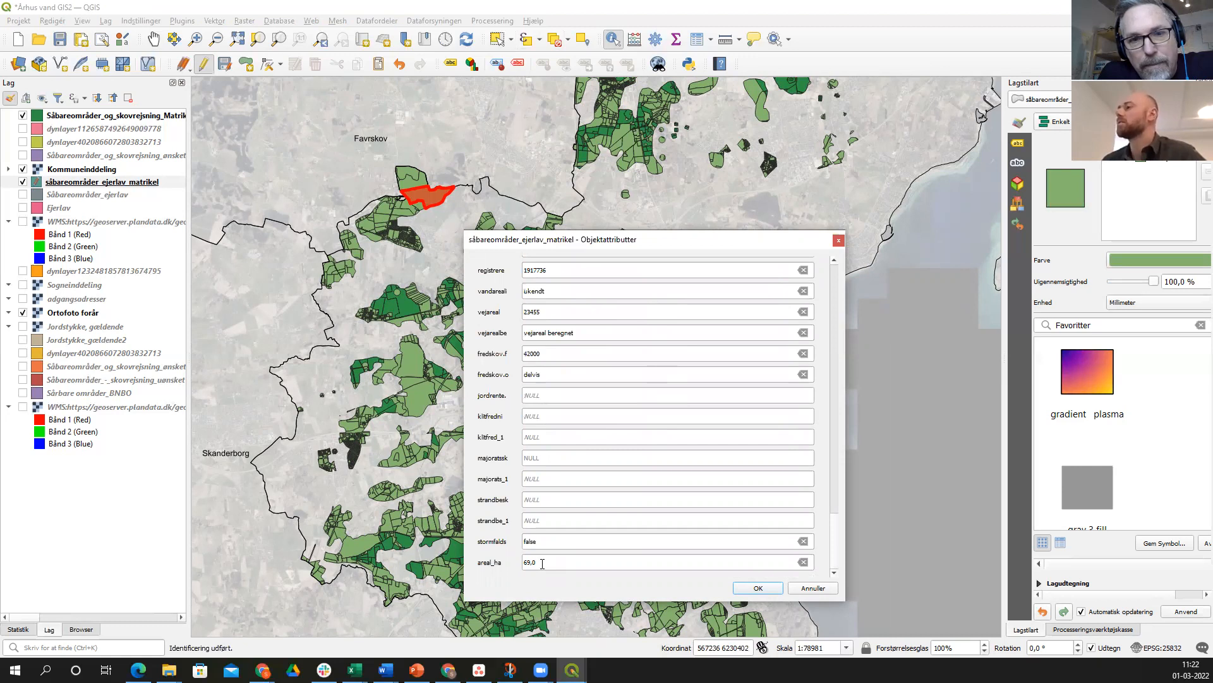
pyautogui.click(839, 241)
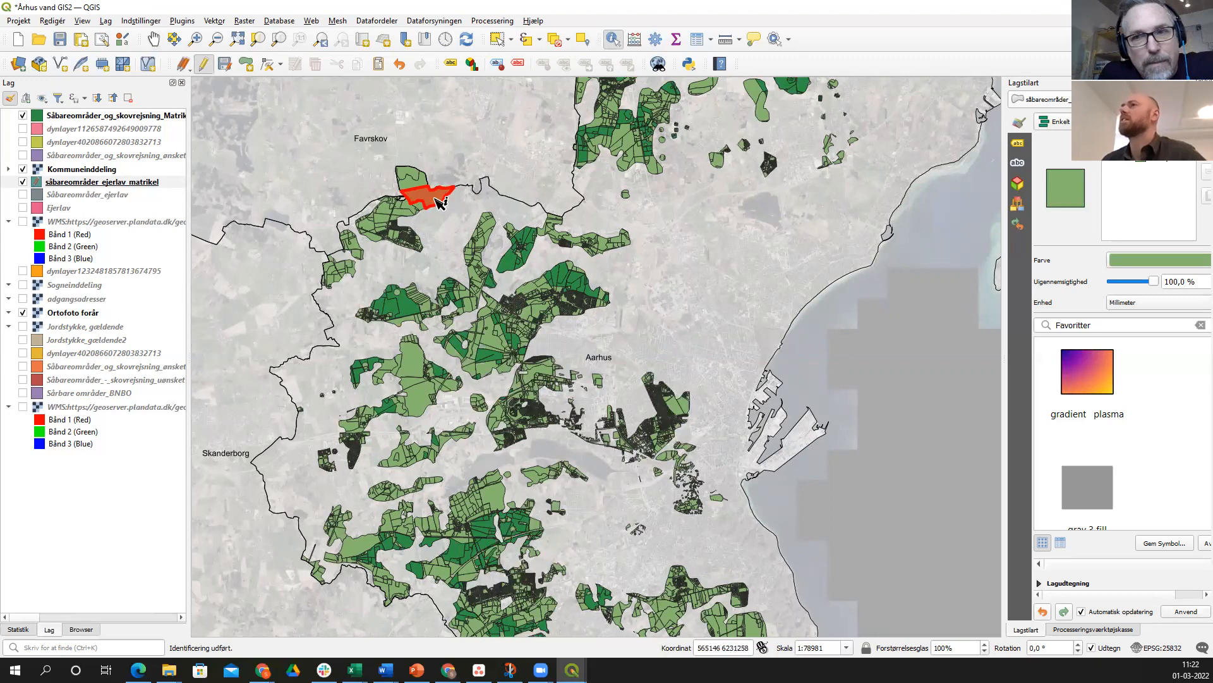
# - End editing of the såbareområder_ejerlav_matrikel layer and save its changes
pyautogui.rightClick(57, 184)
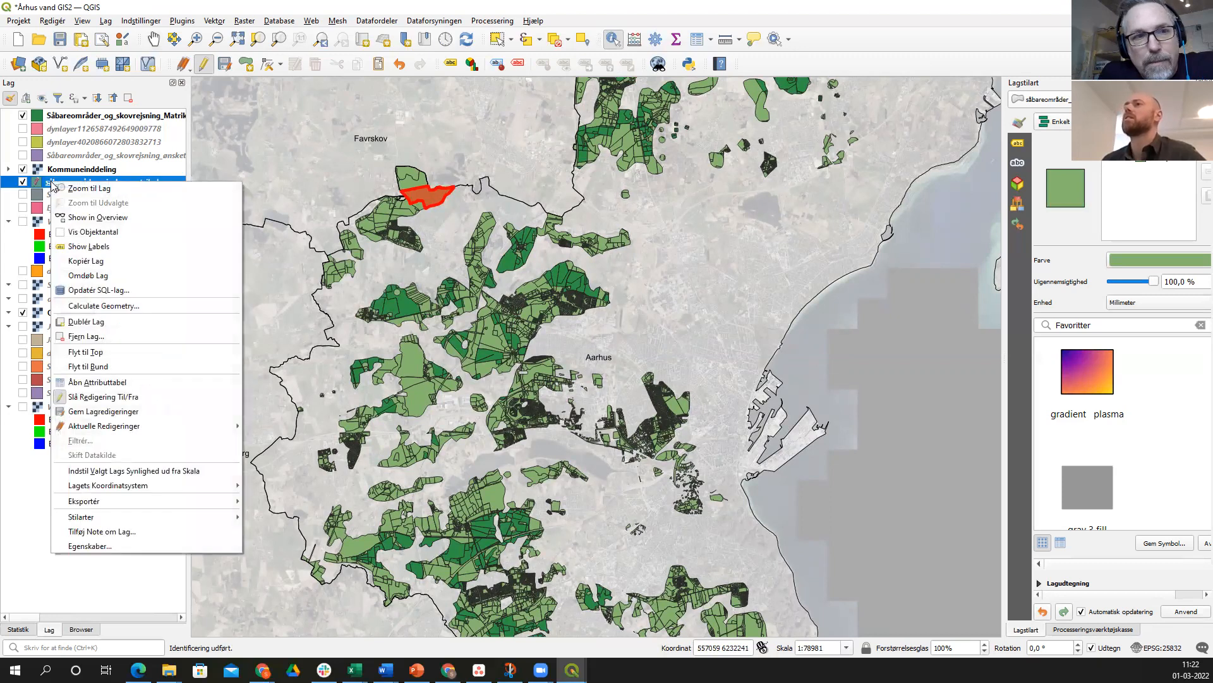
pyautogui.click(60, 397)
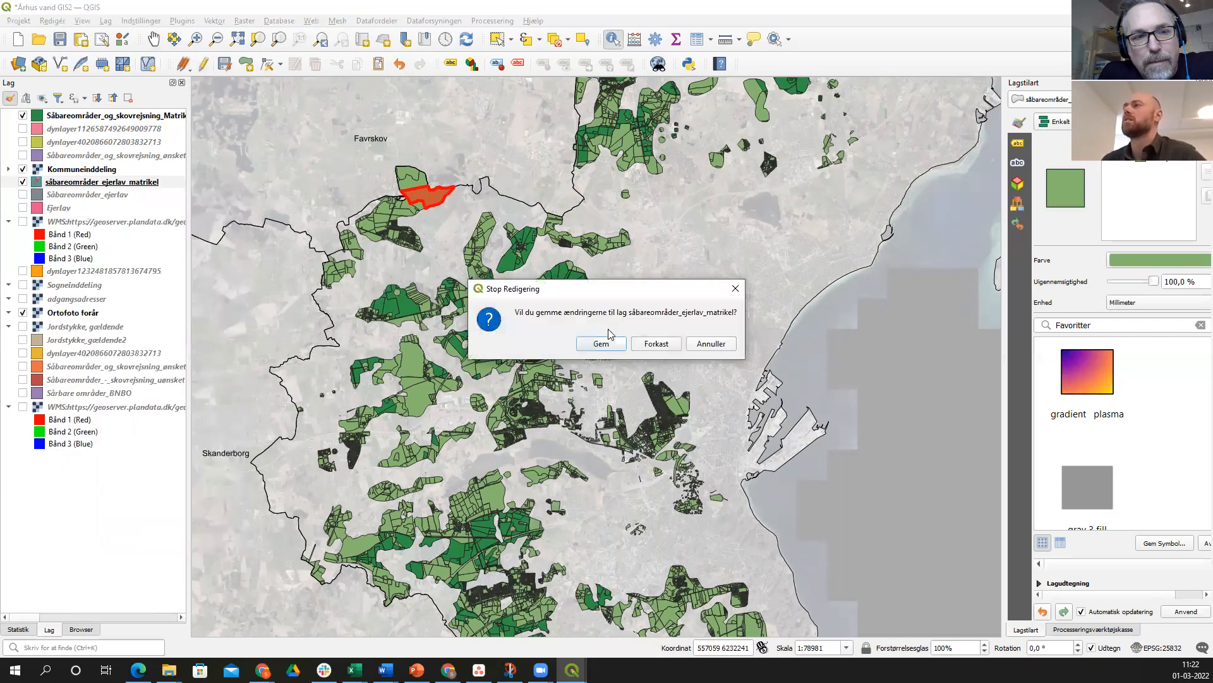
pyautogui.click(607, 341)
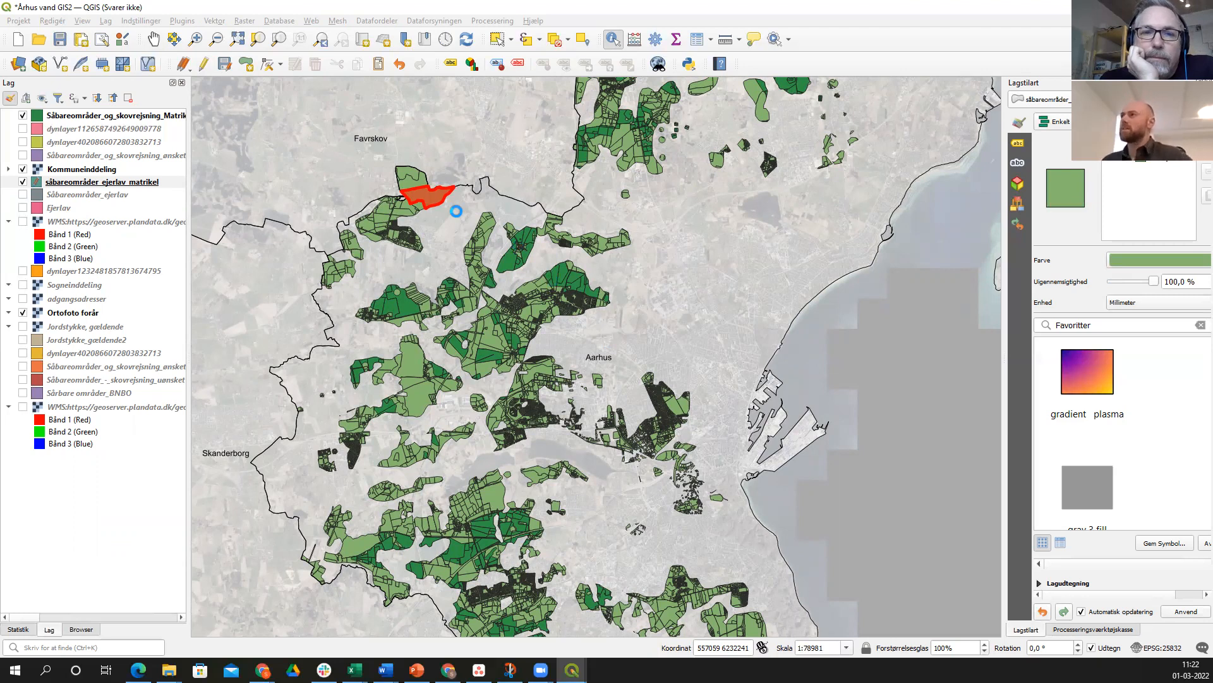
# - Switch to the BorgerGIS map in Chrome, close the ejerlav results table, and turn on the Jordstykke layer
pyautogui.moveTo(257, 668)
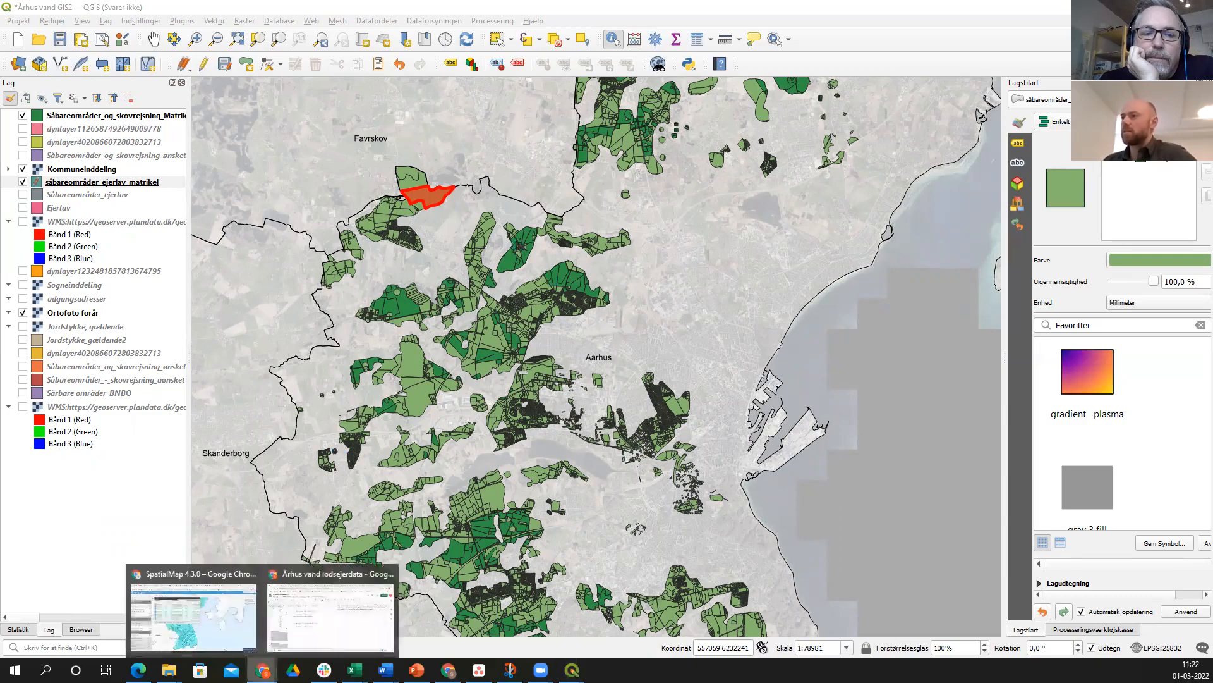
pyautogui.click(236, 640)
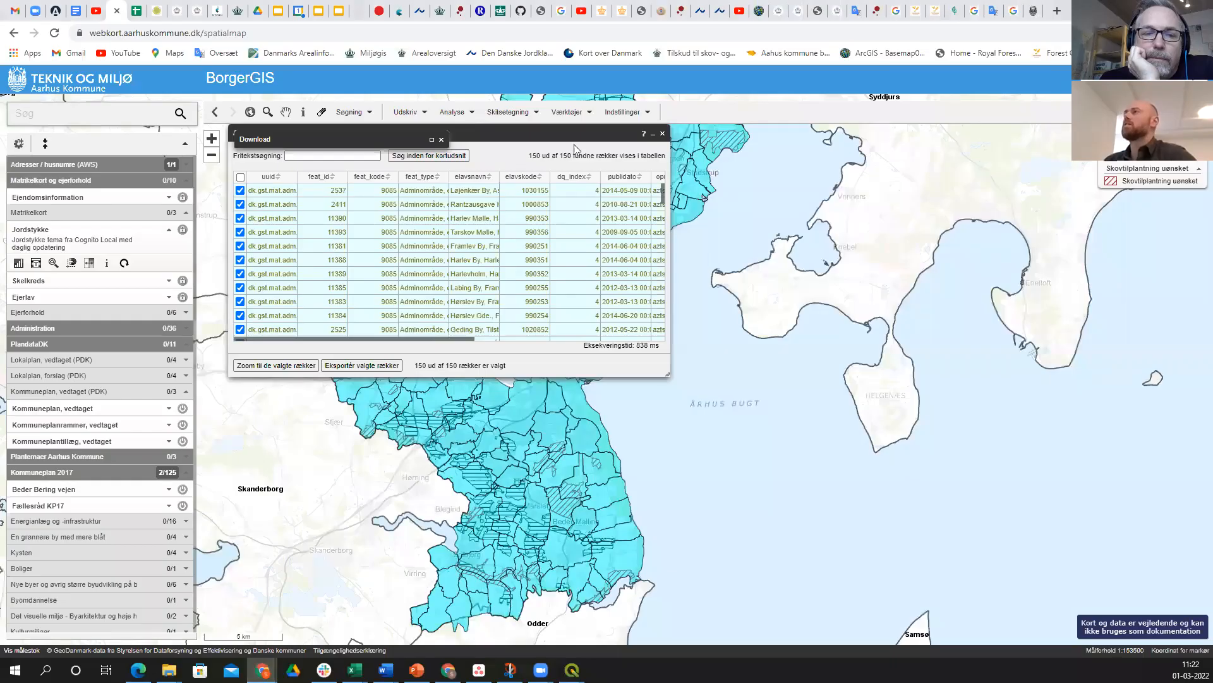
pyautogui.click(662, 134)
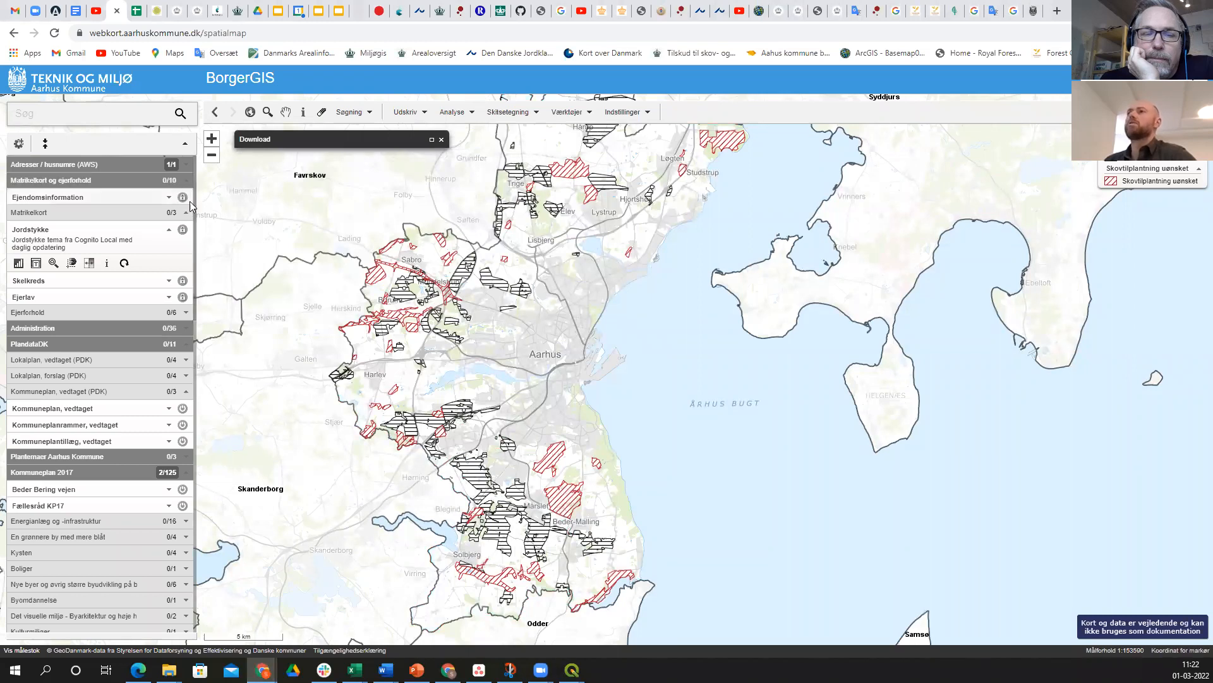
pyautogui.click(183, 229)
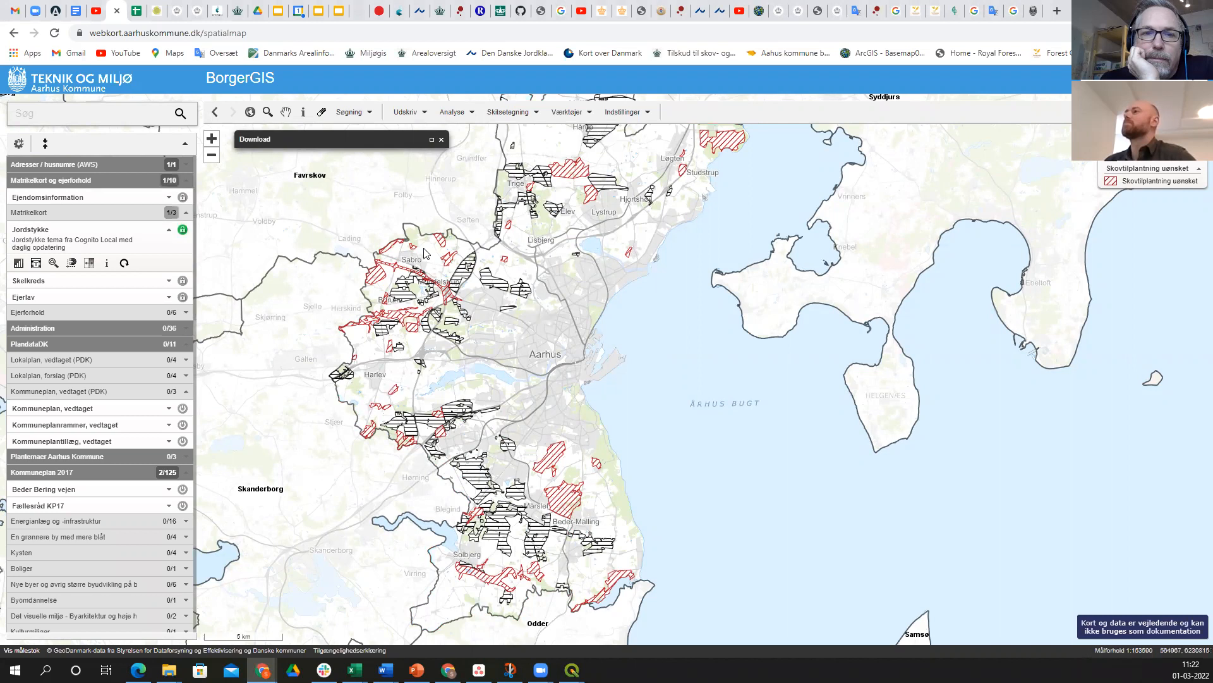
# - Examine the boundaries of parcel 1a northeast of Sabro, including its extent around the Hanghedevej forest areas
pyautogui.scroll(3, 425, 251)
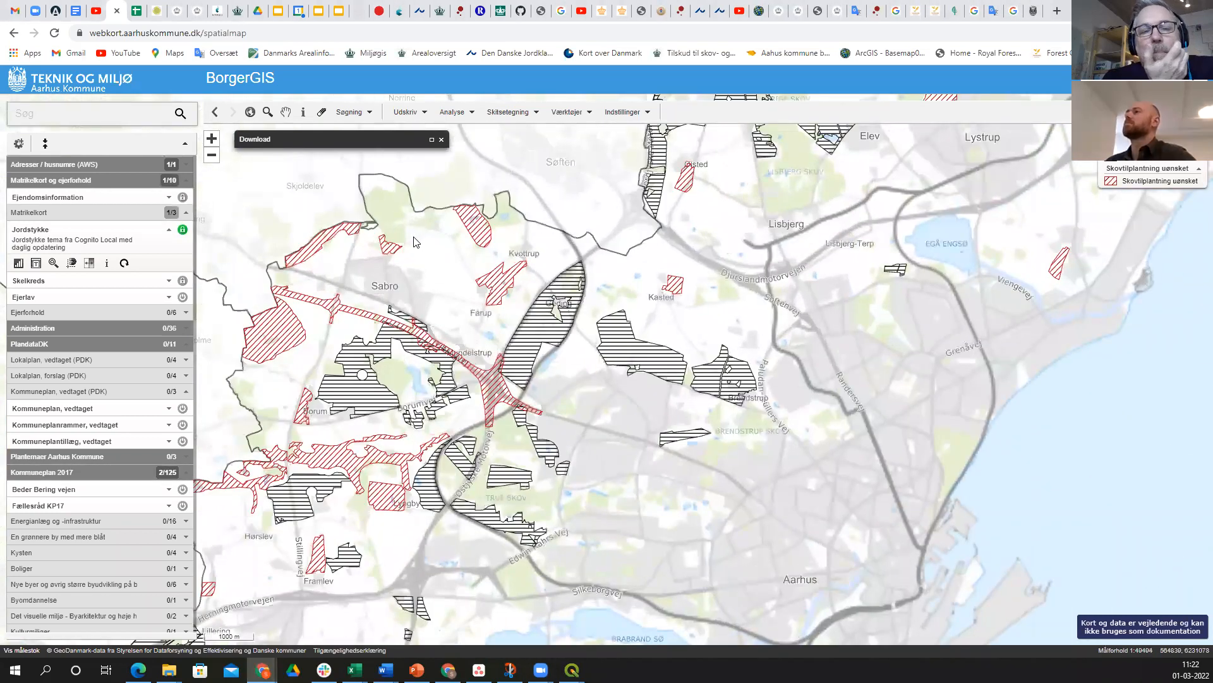
pyautogui.scroll(2, 415, 242)
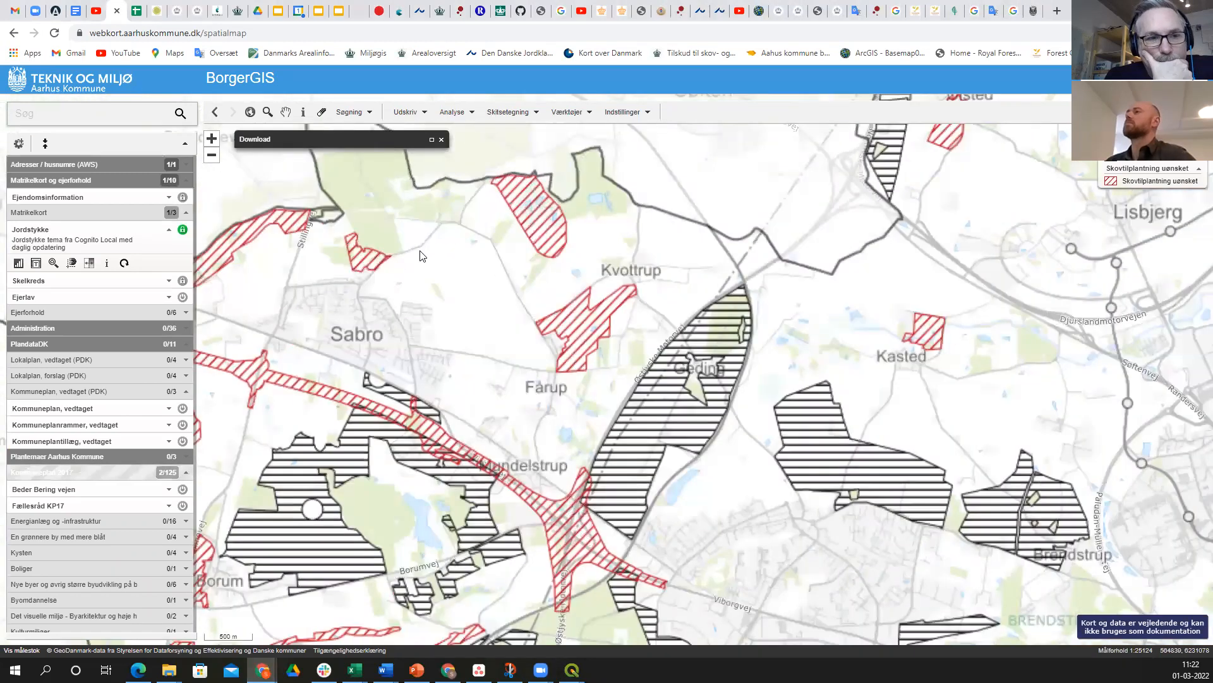
pyautogui.scroll(1, 463, 405)
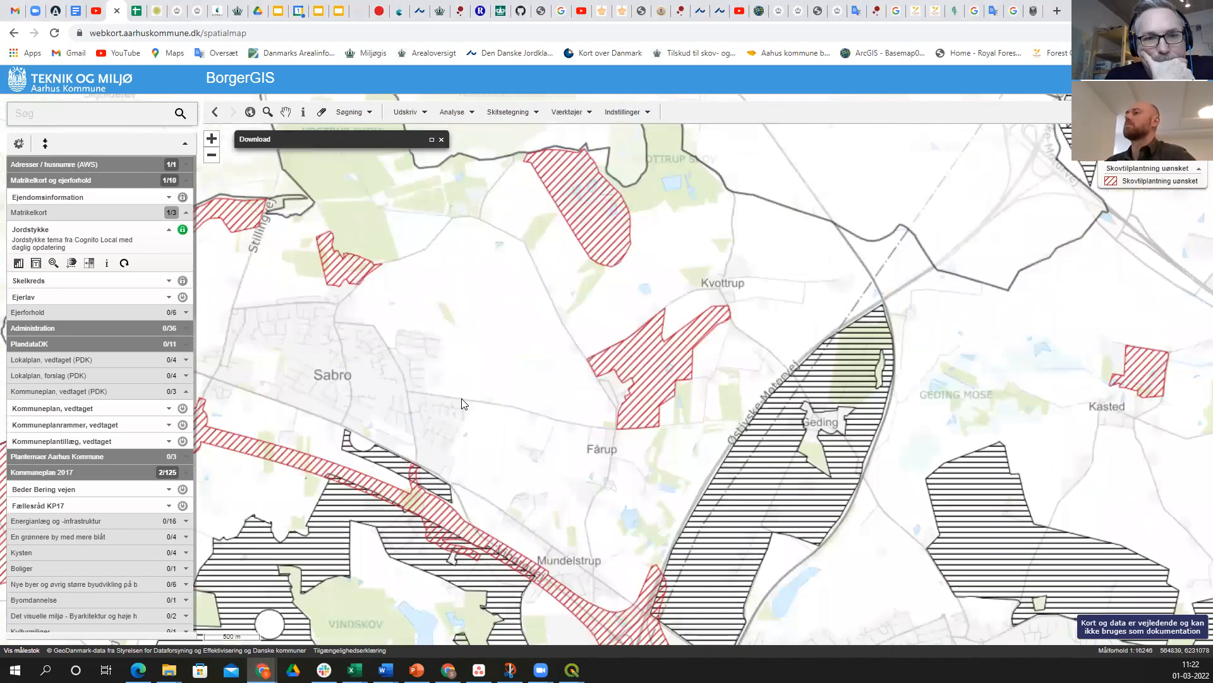
pyautogui.scroll(2, 447, 384)
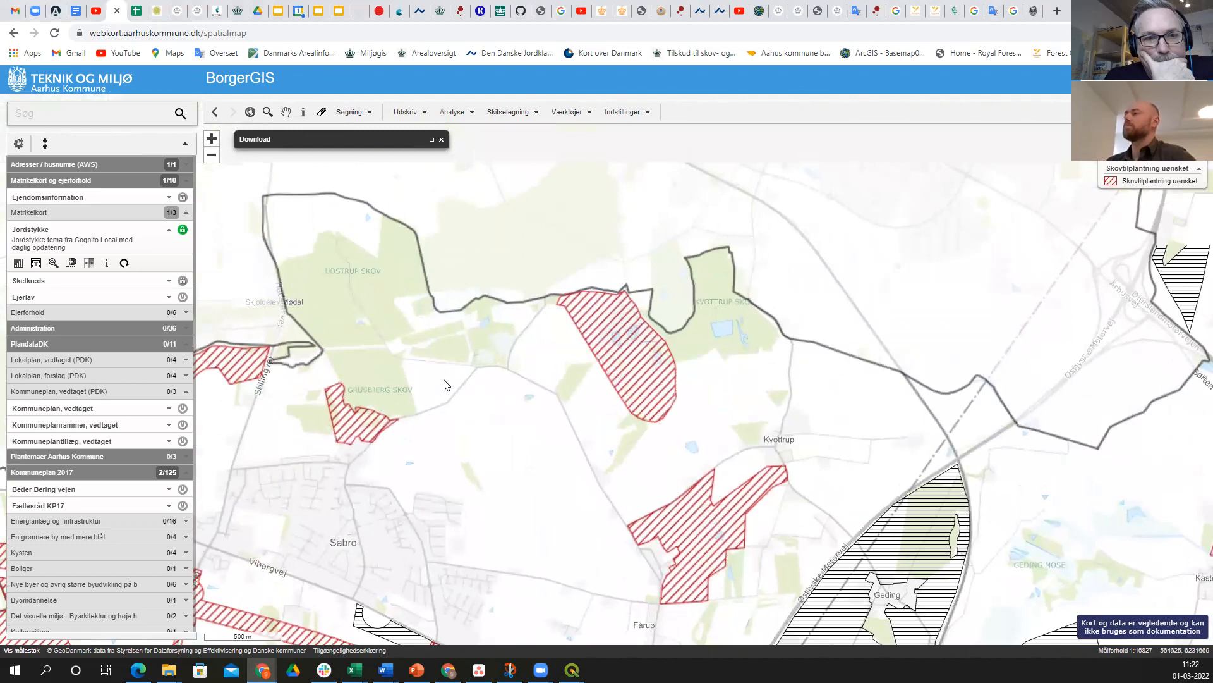
pyautogui.scroll(1, 465, 392)
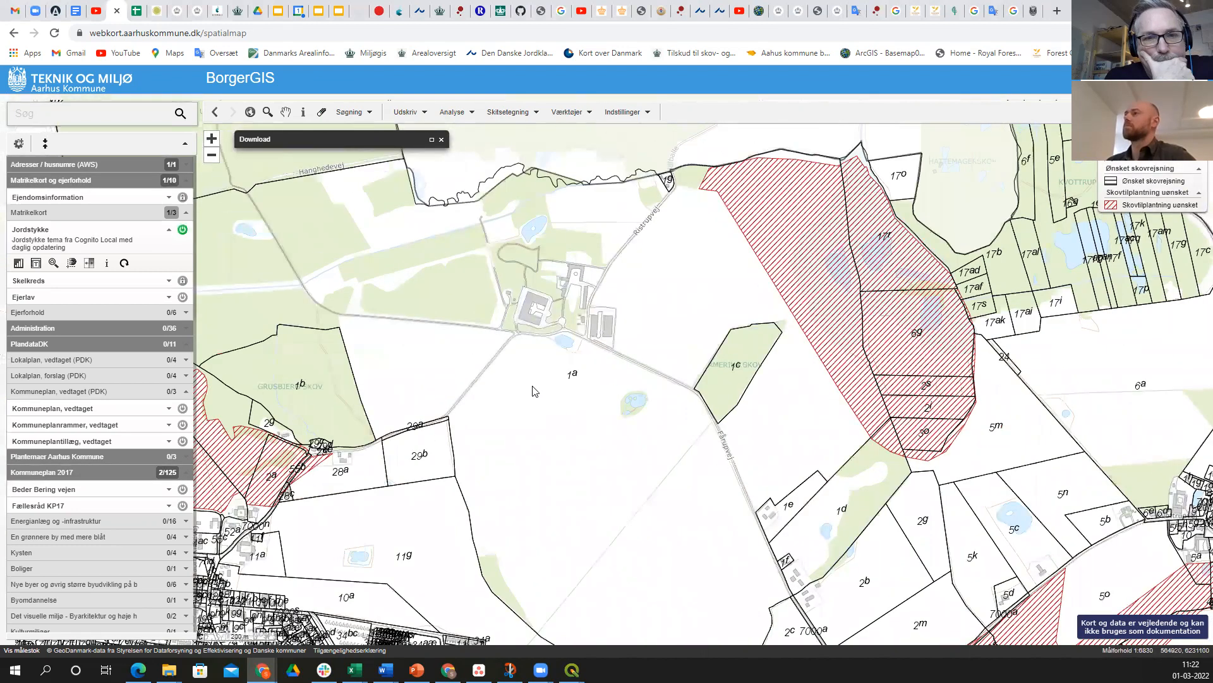
pyautogui.scroll(1, 632, 395)
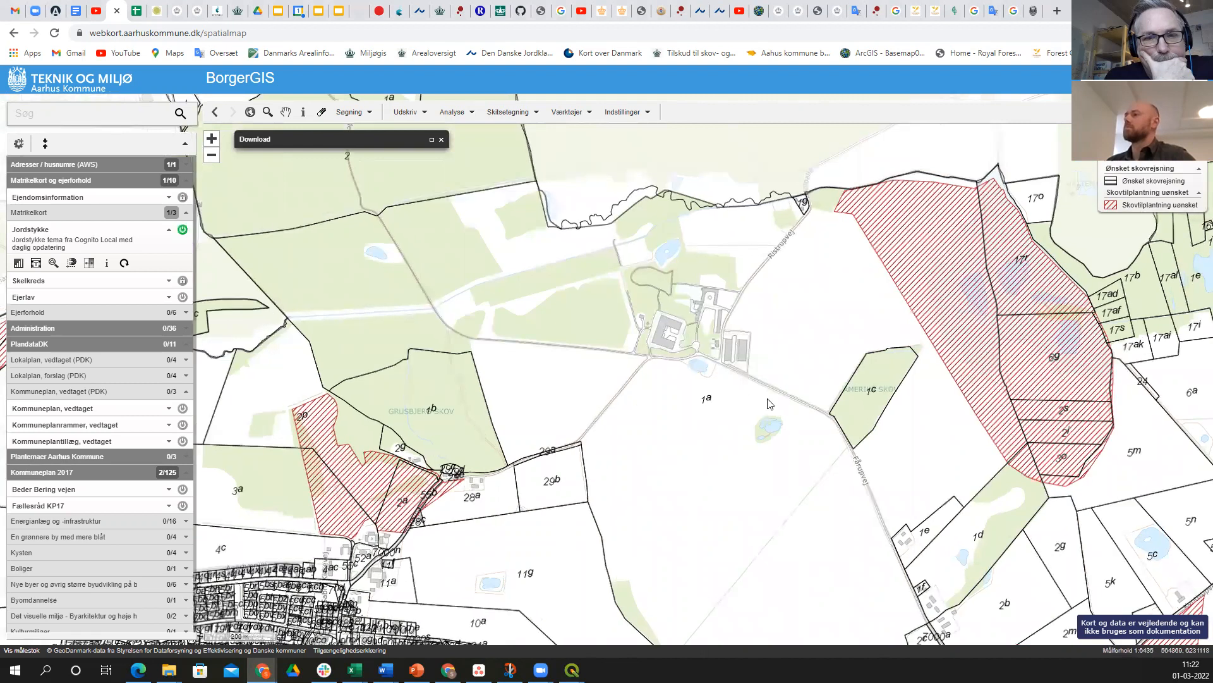
pyautogui.scroll(2, 670, 471)
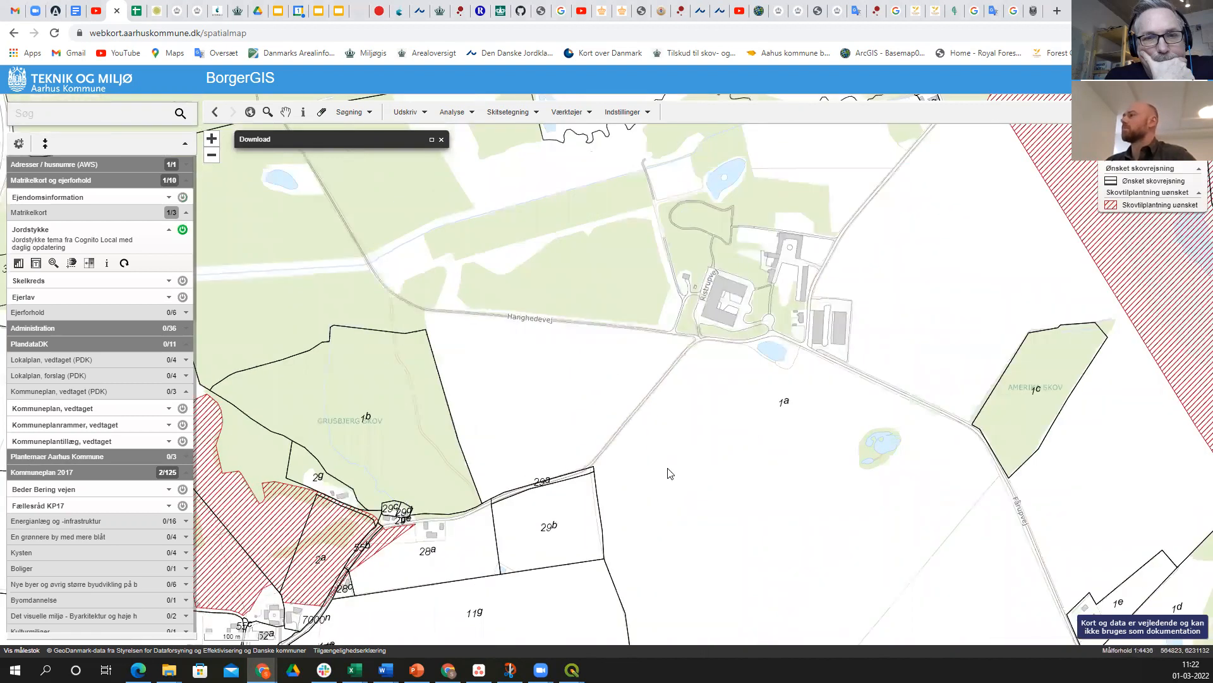
pyautogui.press('Left')
pyautogui.press('Up')
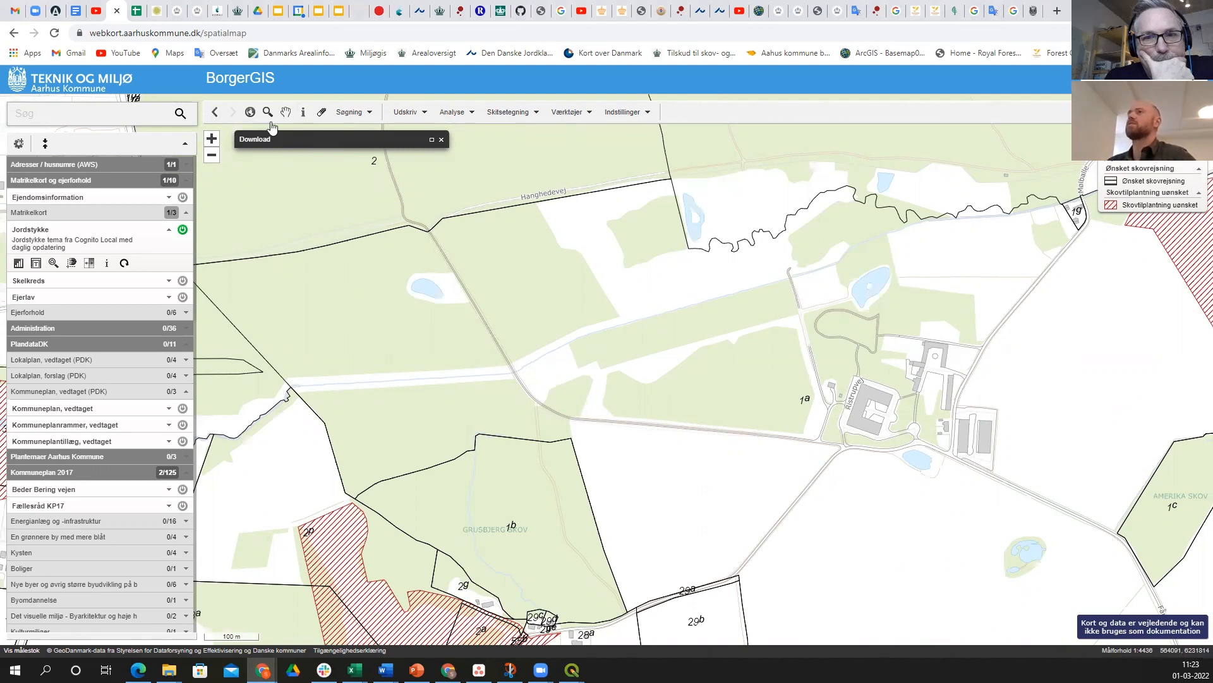
# - Switch back to the Århus vand GIS2 project in QGIS and return to the highlighted parcel south of Favrskov
pyautogui.moveTo(572, 669)
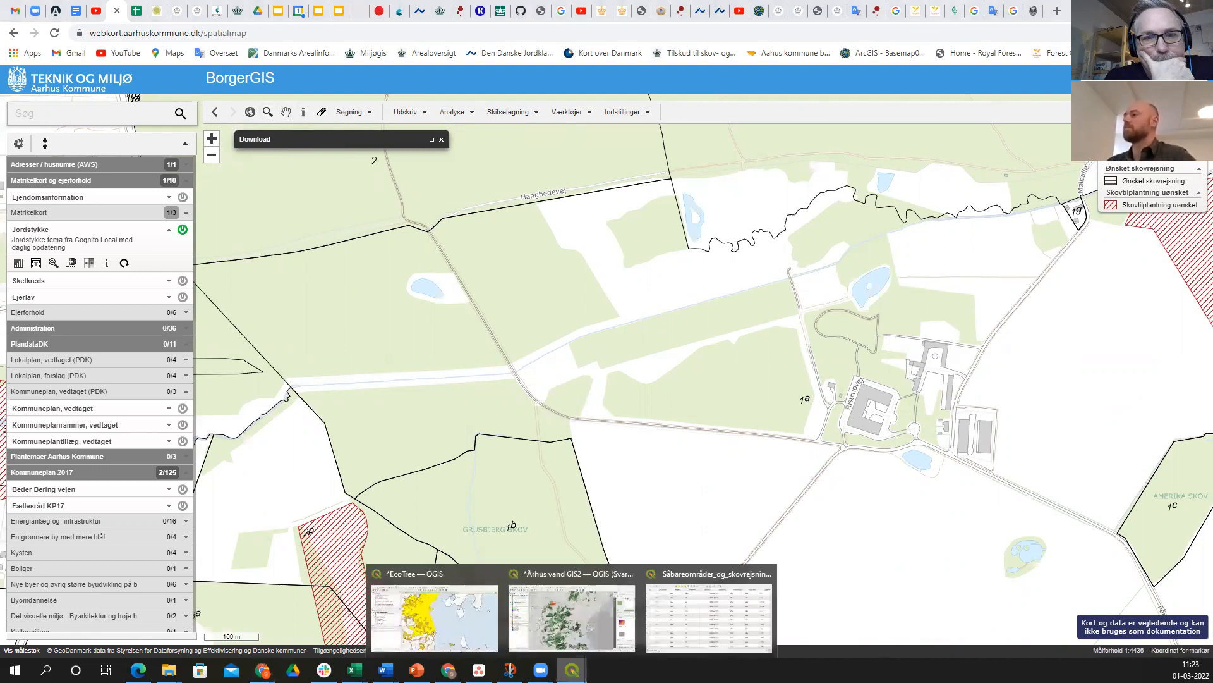
pyautogui.click(548, 624)
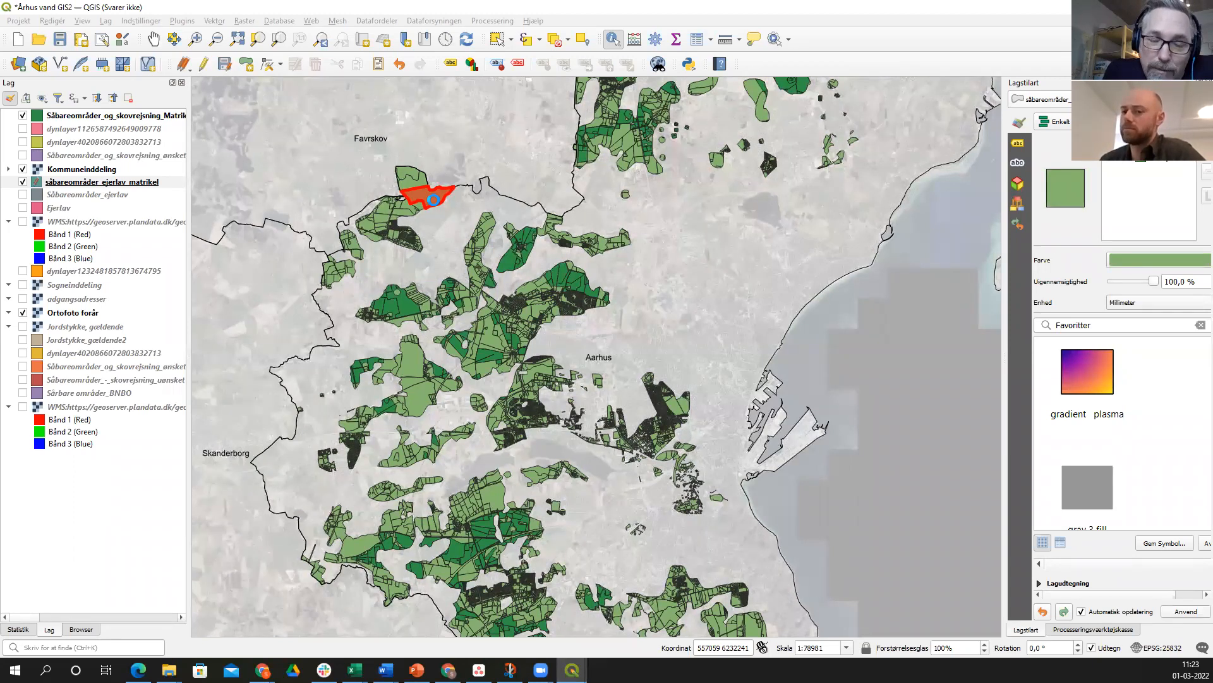
pyautogui.click(433, 199)
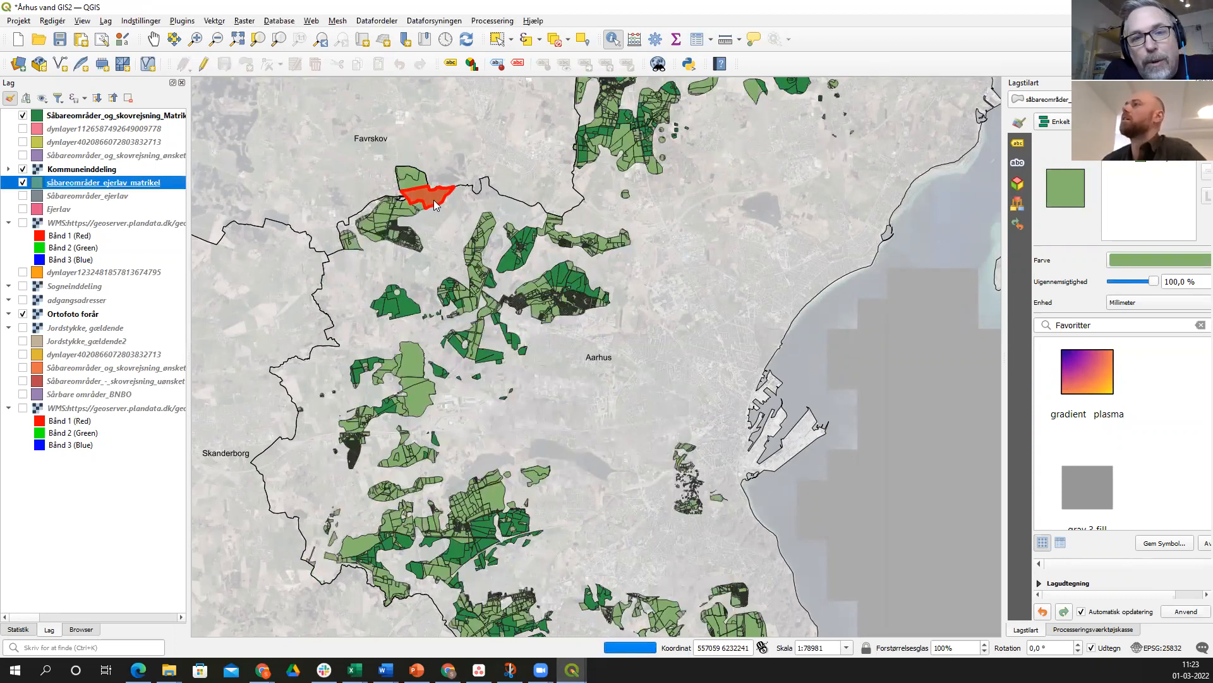
# - Hide the såbareområder_ejerlav_matrikel layer and show Sårbare områder_BNBO on the map
pyautogui.scroll(2, 438, 204)
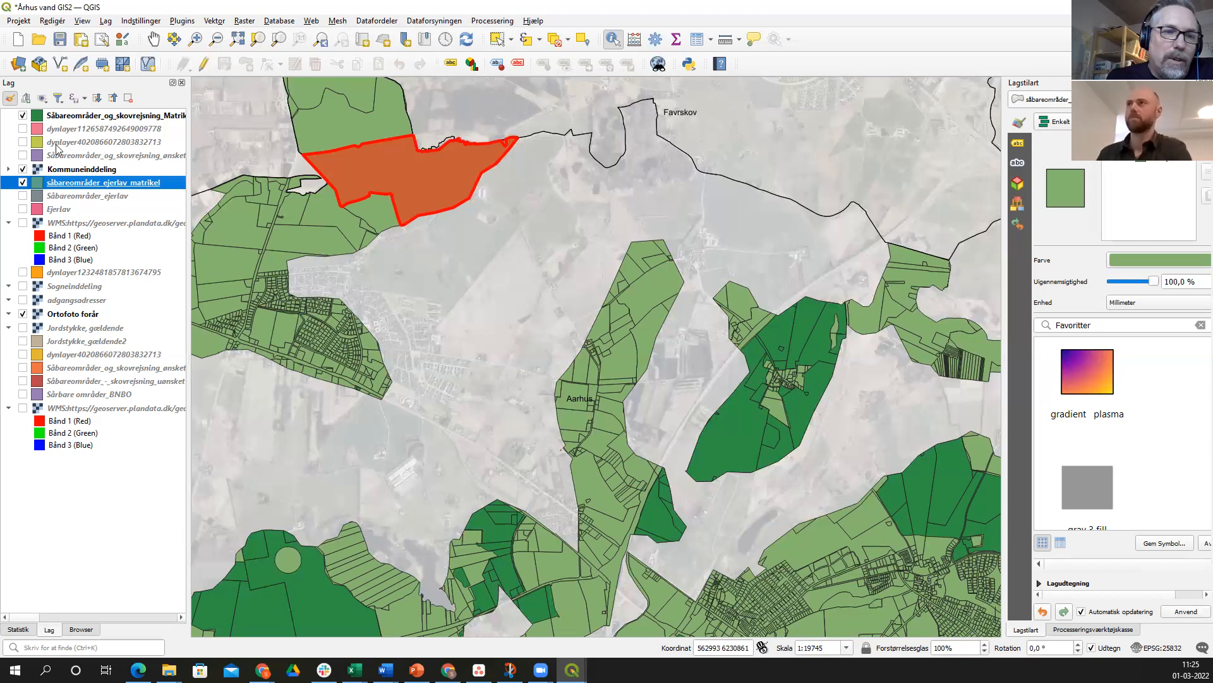
pyautogui.click(23, 182)
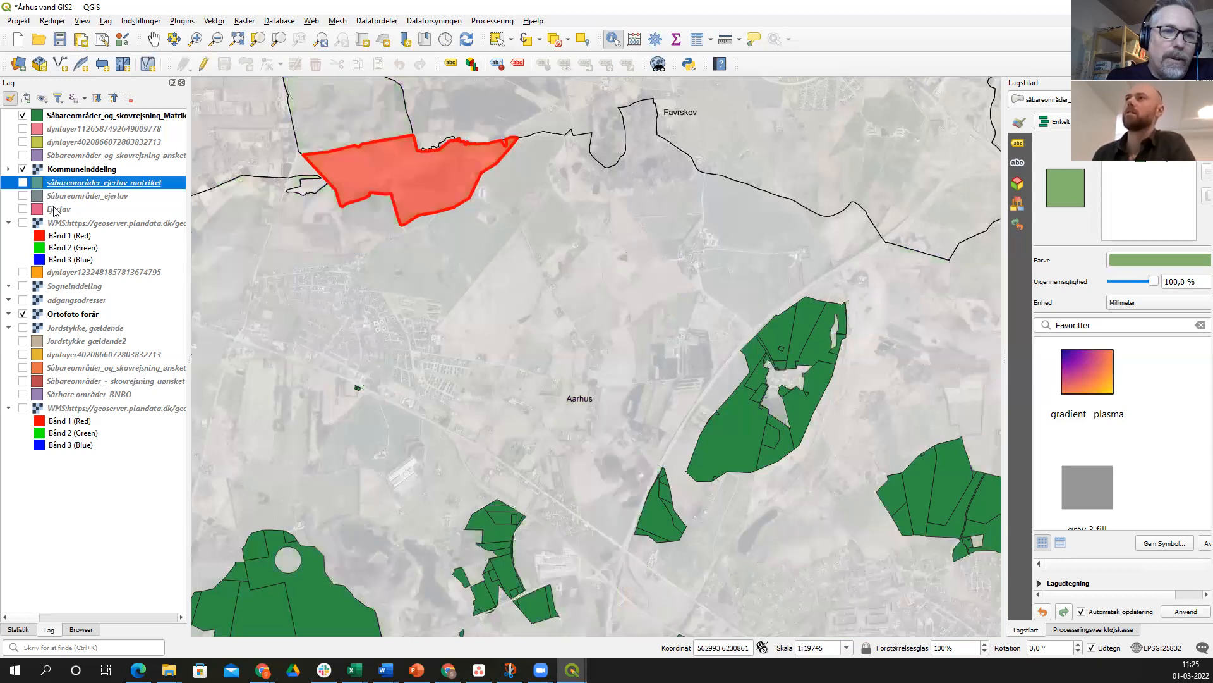
pyautogui.click(82, 395)
pyautogui.click(23, 394)
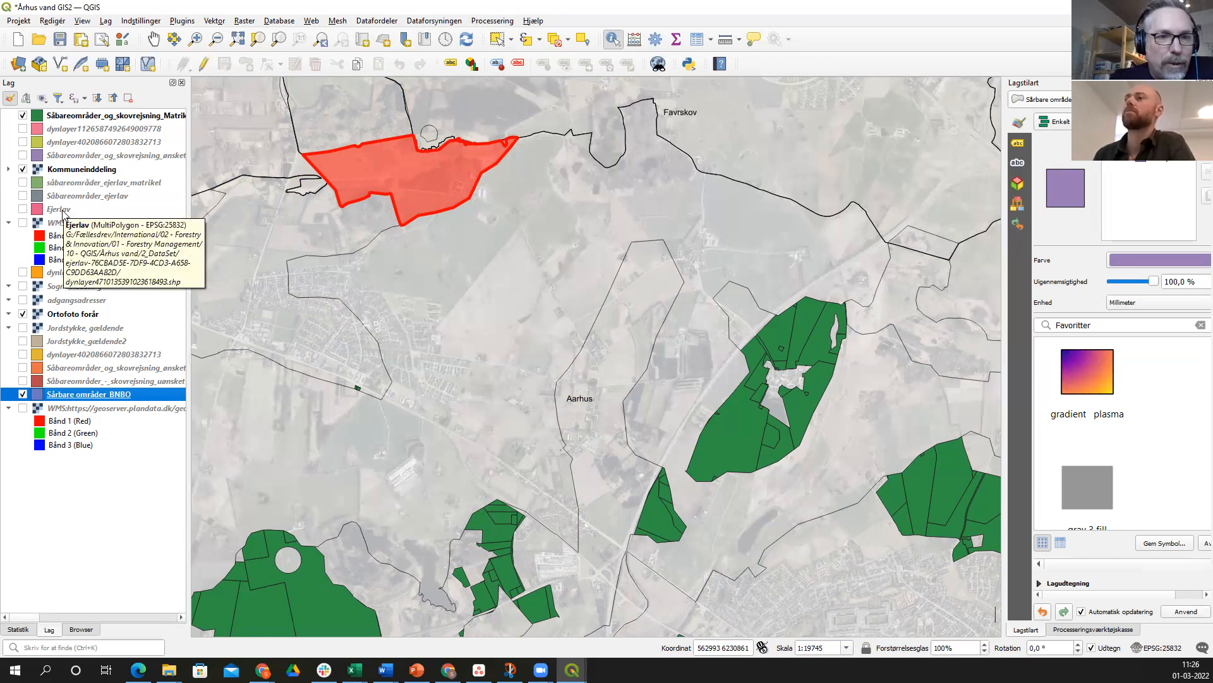
pyautogui.click(24, 395)
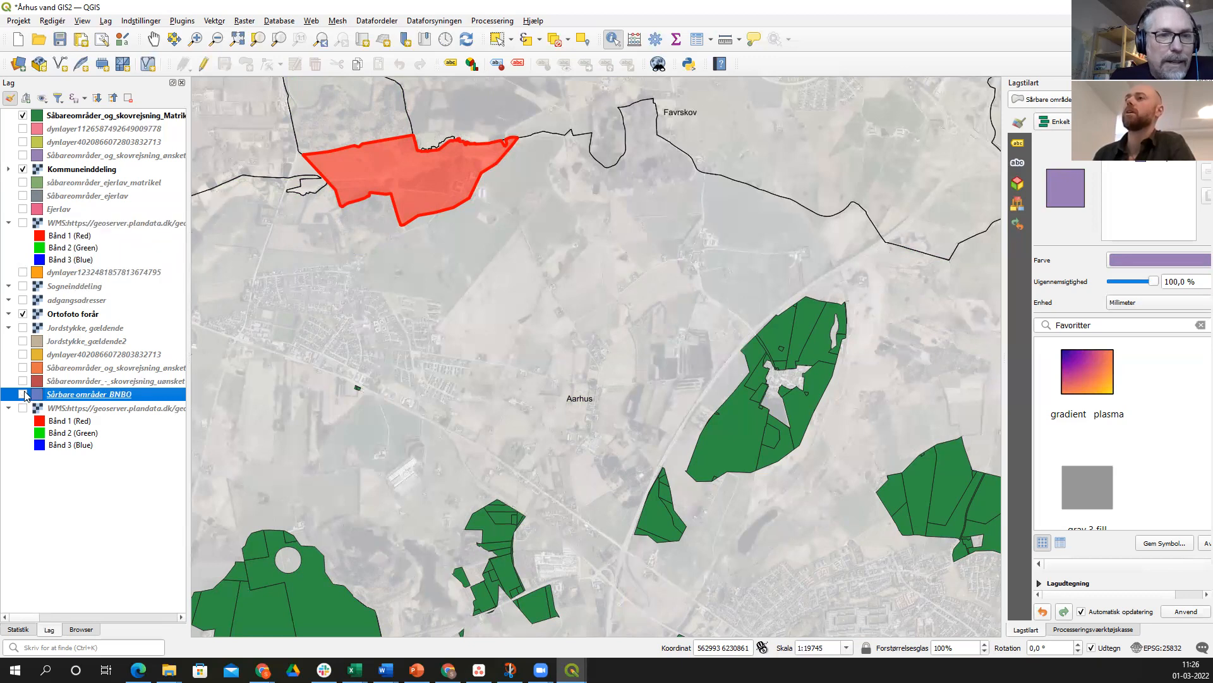
pyautogui.click(23, 395)
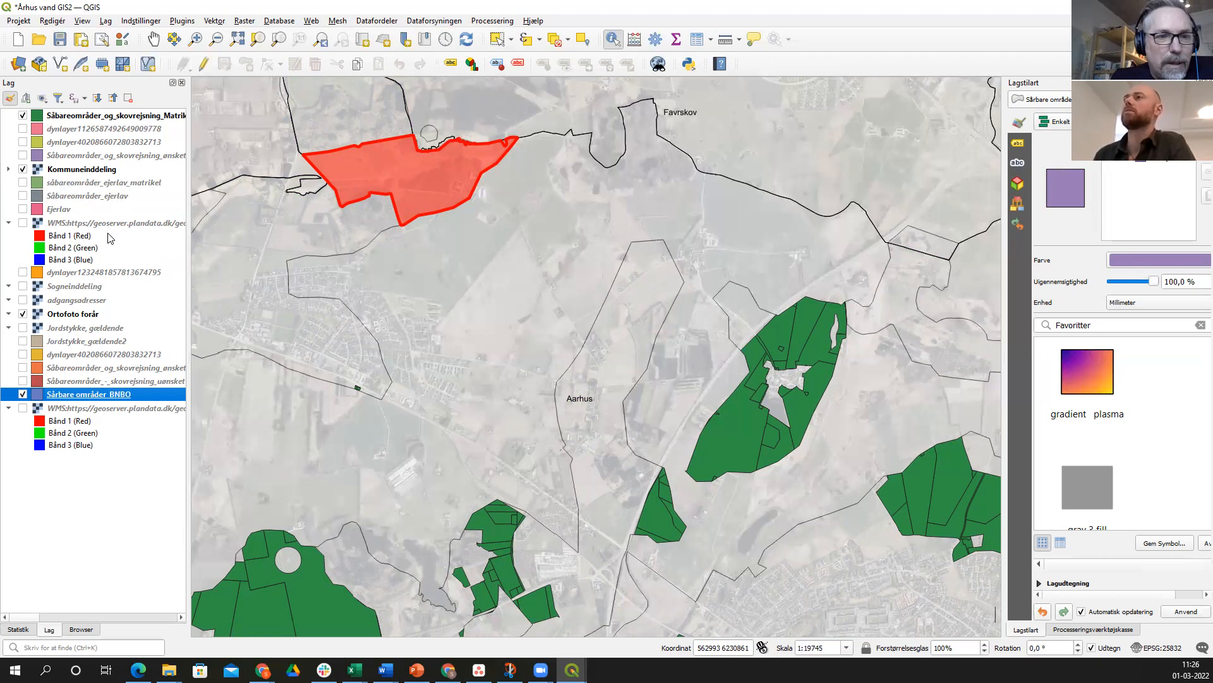
# - Show Jordstykke_gældende2 directly beneath Sårbare områder_BNBO and hide the dark green Såbareområder_og_skovrejsning parcel layer
pyautogui.click(23, 341)
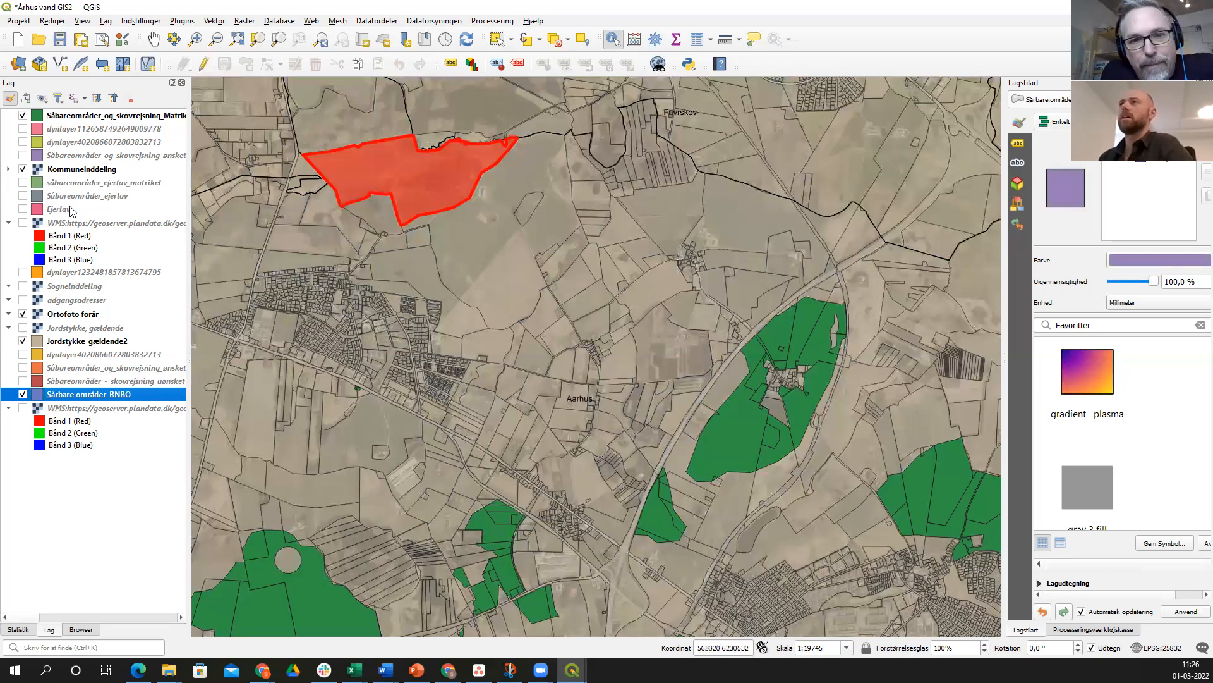
pyautogui.click(24, 115)
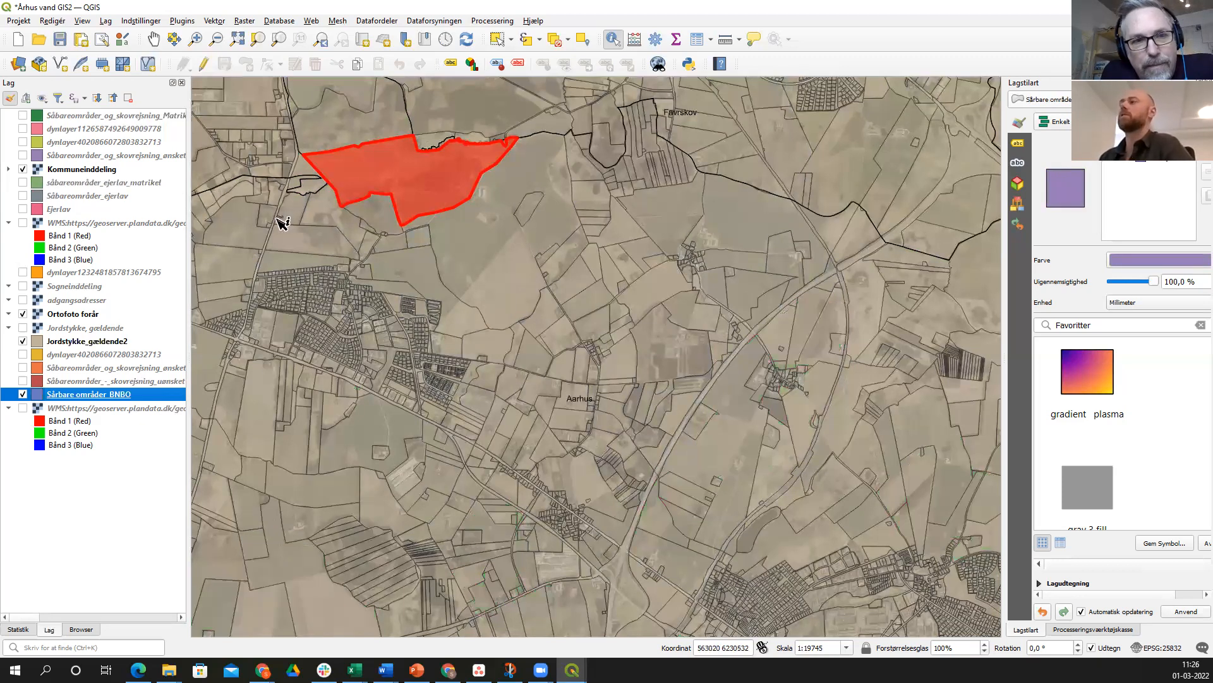
pyautogui.scroll(-1, 490, 298)
pyautogui.scroll(-2, 489, 298)
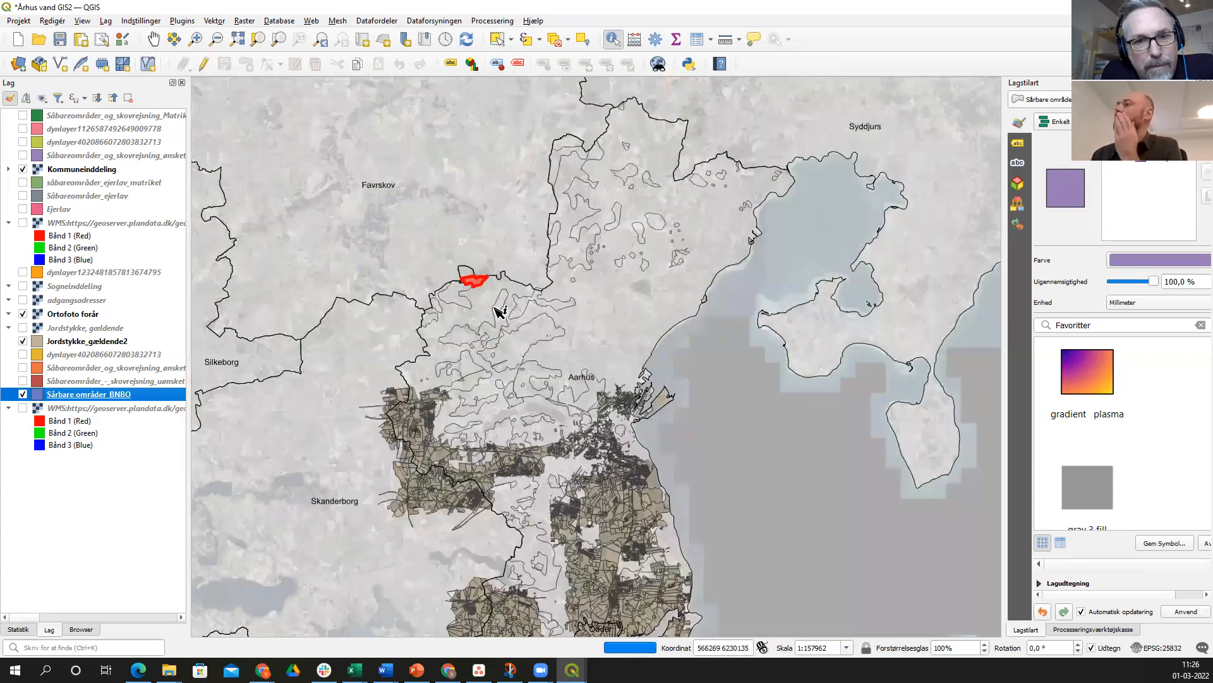
pyautogui.moveTo(69, 345); pyautogui.dragTo(63, 405)
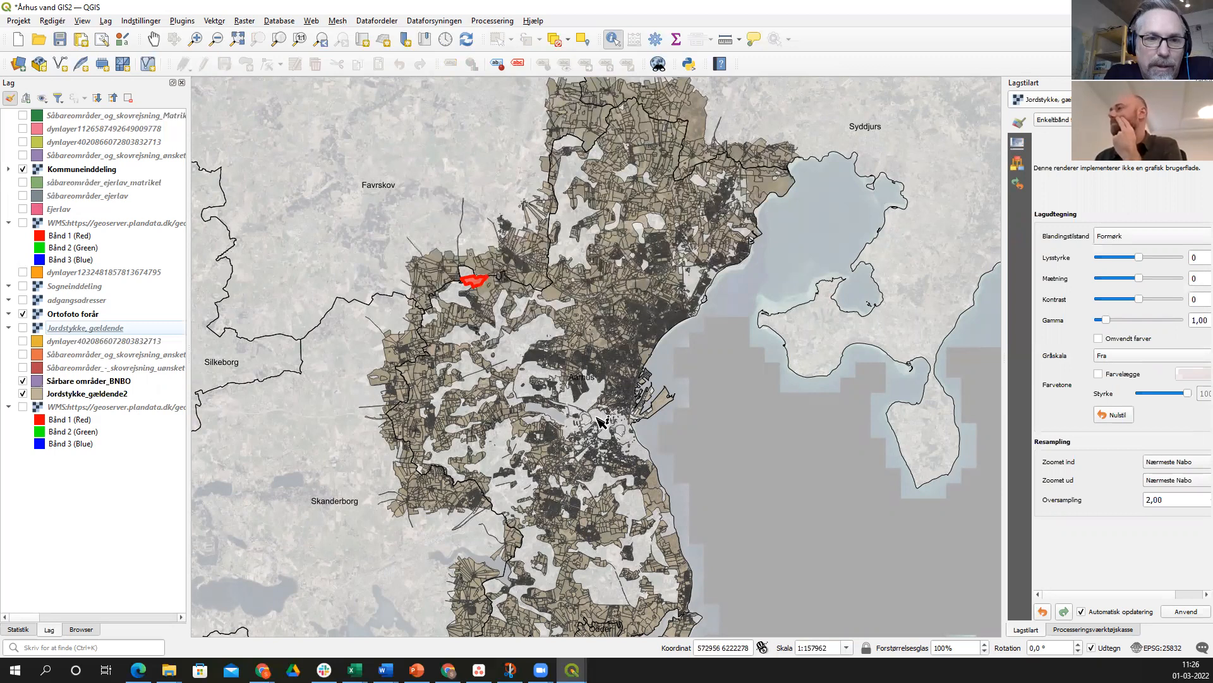
pyautogui.scroll(1, 596, 411)
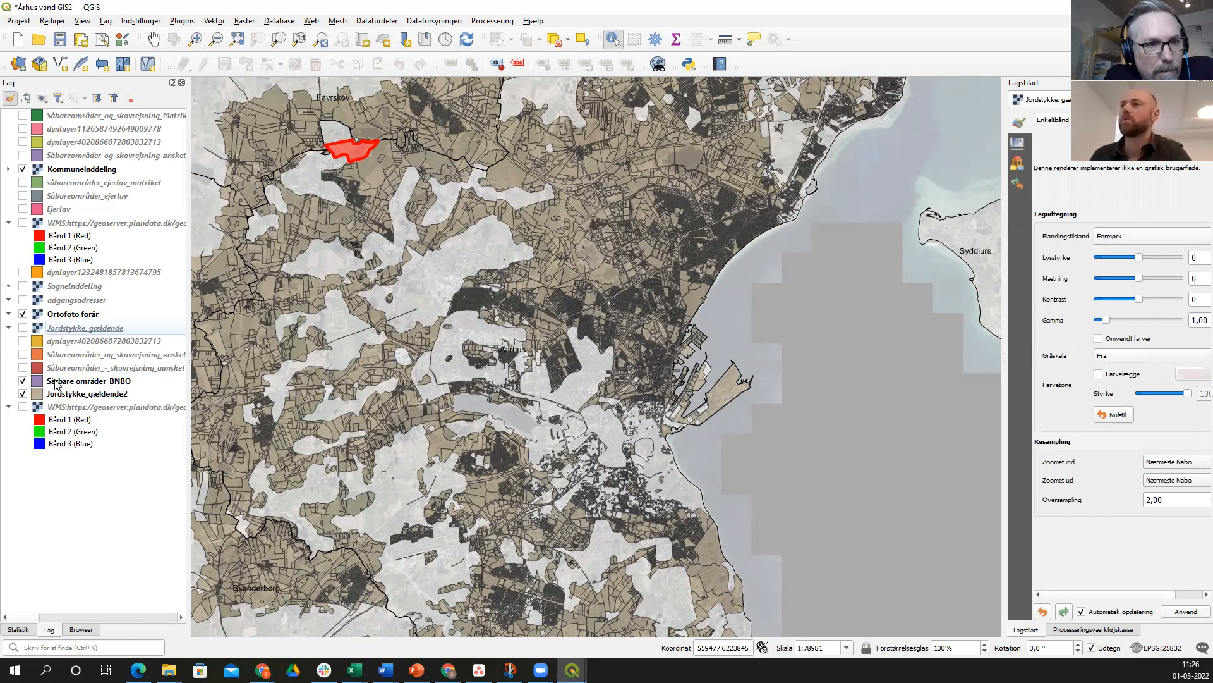
# - Select the Sårbare områder_BNBO layer and set its fill opacity to 89.4%
pyautogui.rightClick(56, 381)
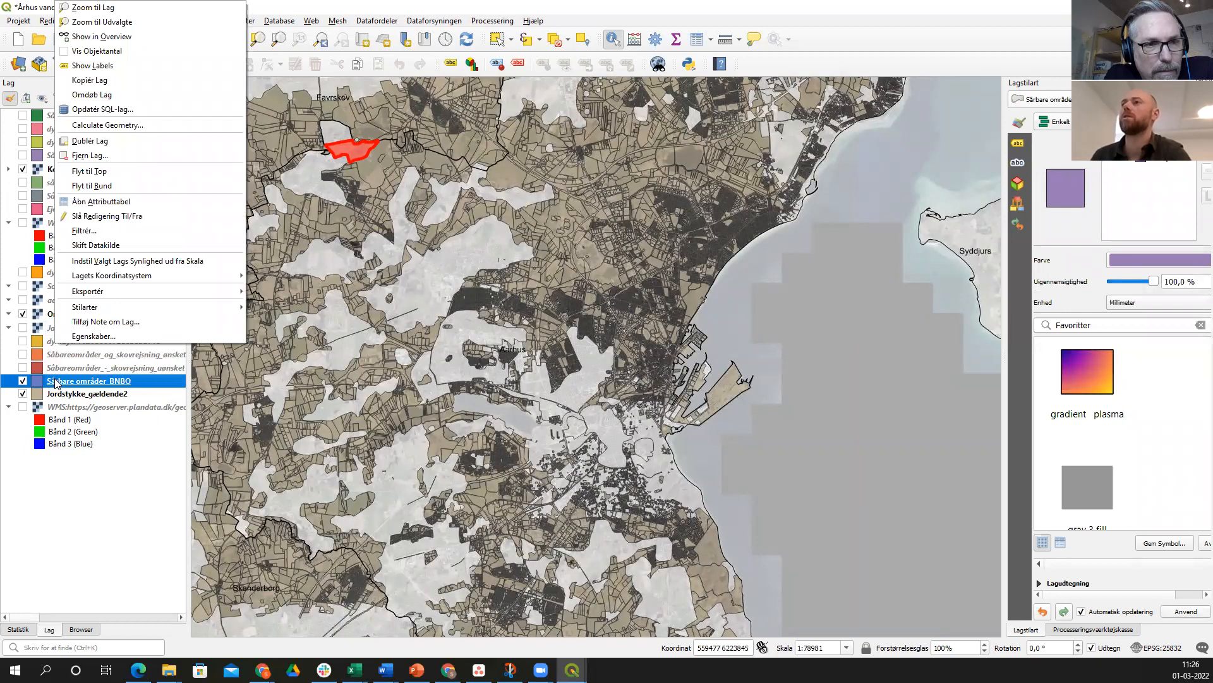
pyautogui.press('Escape')
pyautogui.click(9, 98)
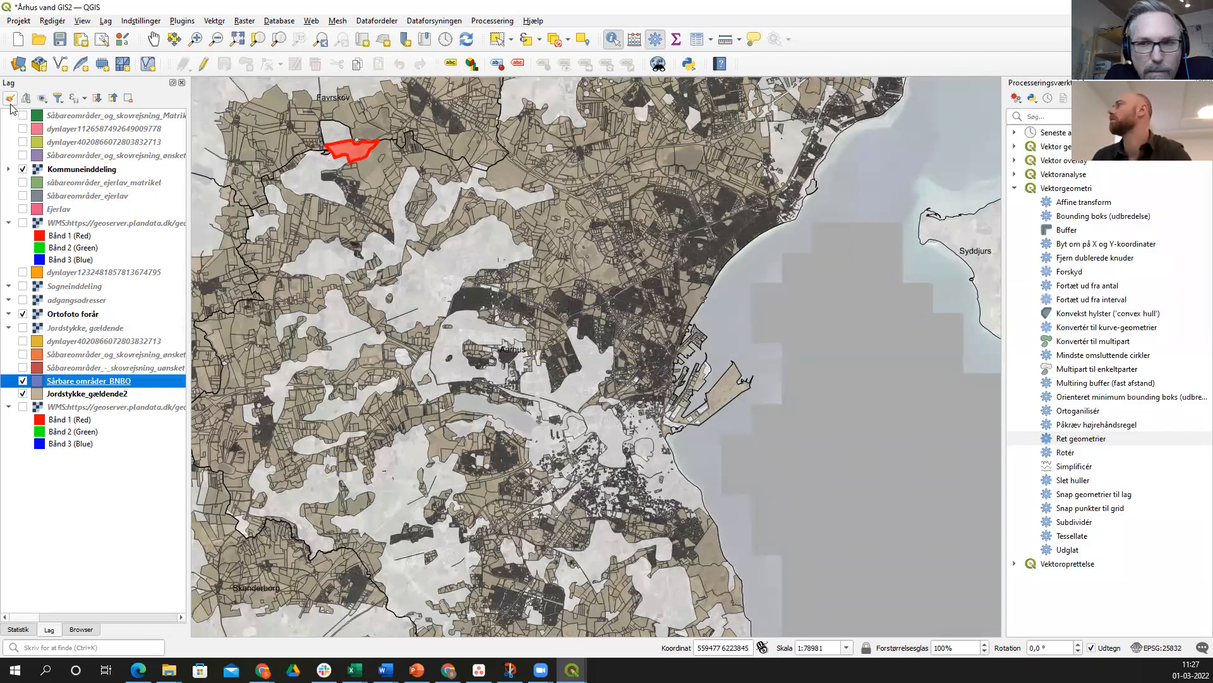
pyautogui.click(9, 99)
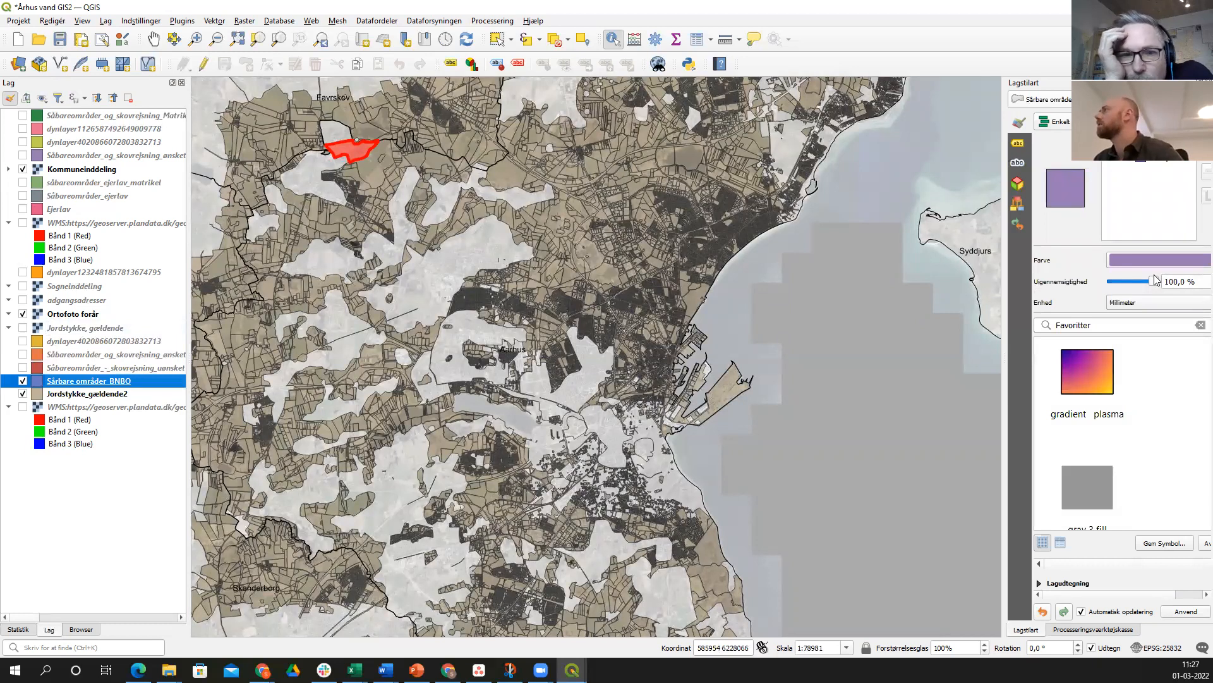
pyautogui.click(1173, 613)
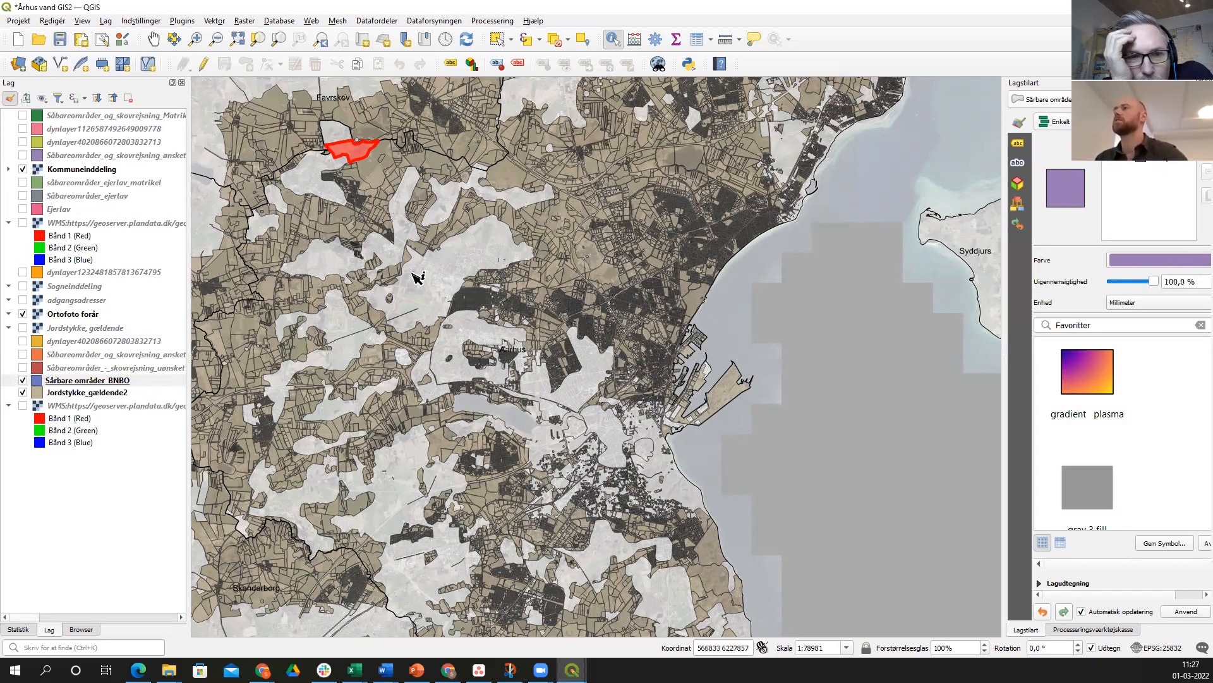
pyautogui.click(23, 381)
pyautogui.click(23, 381)
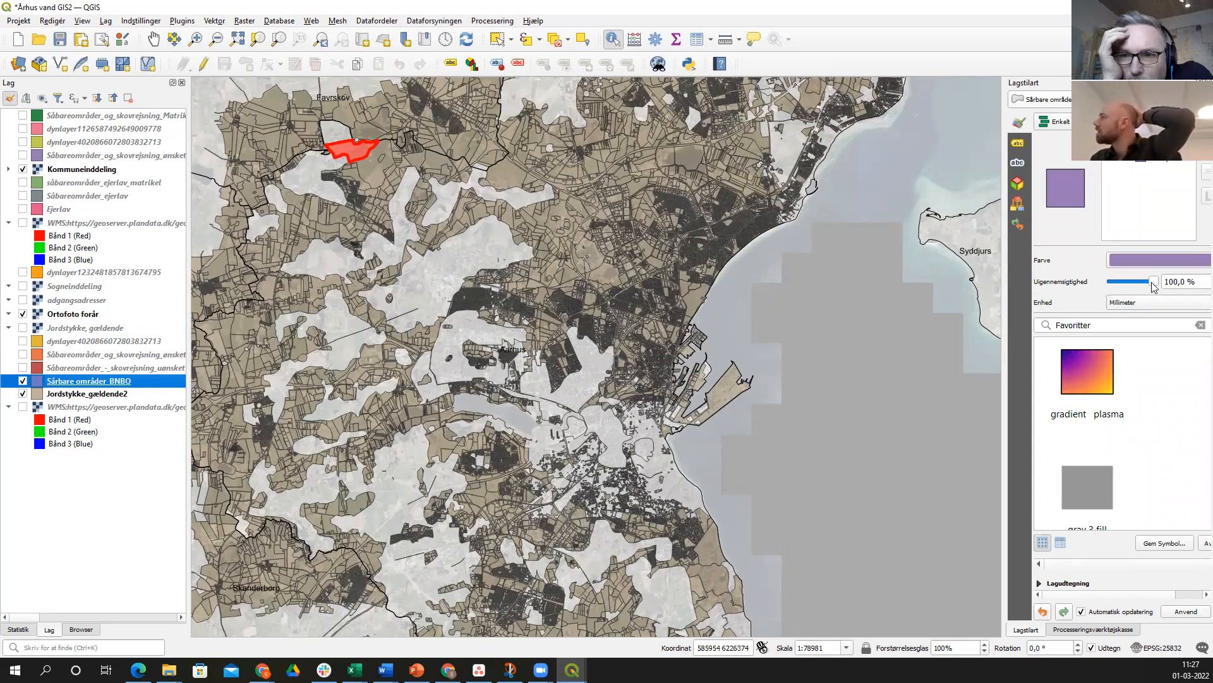
pyautogui.moveTo(1153, 281); pyautogui.dragTo(1103, 286)
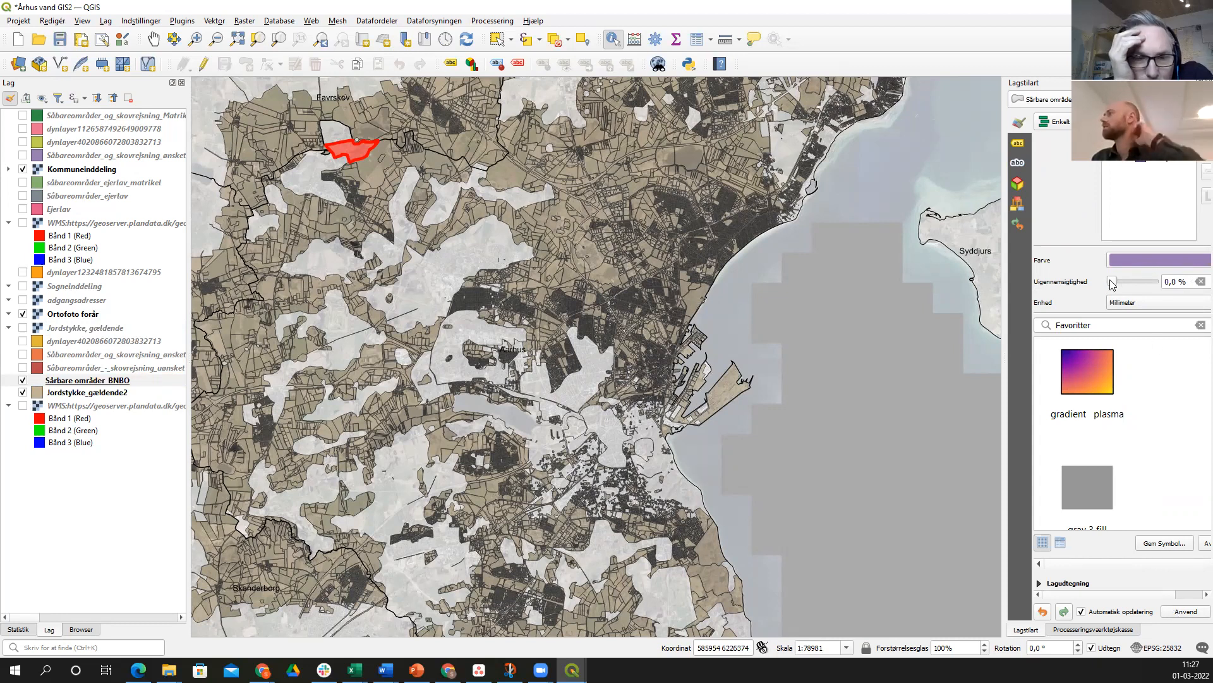
pyautogui.moveTo(1112, 281); pyautogui.dragTo(1153, 283)
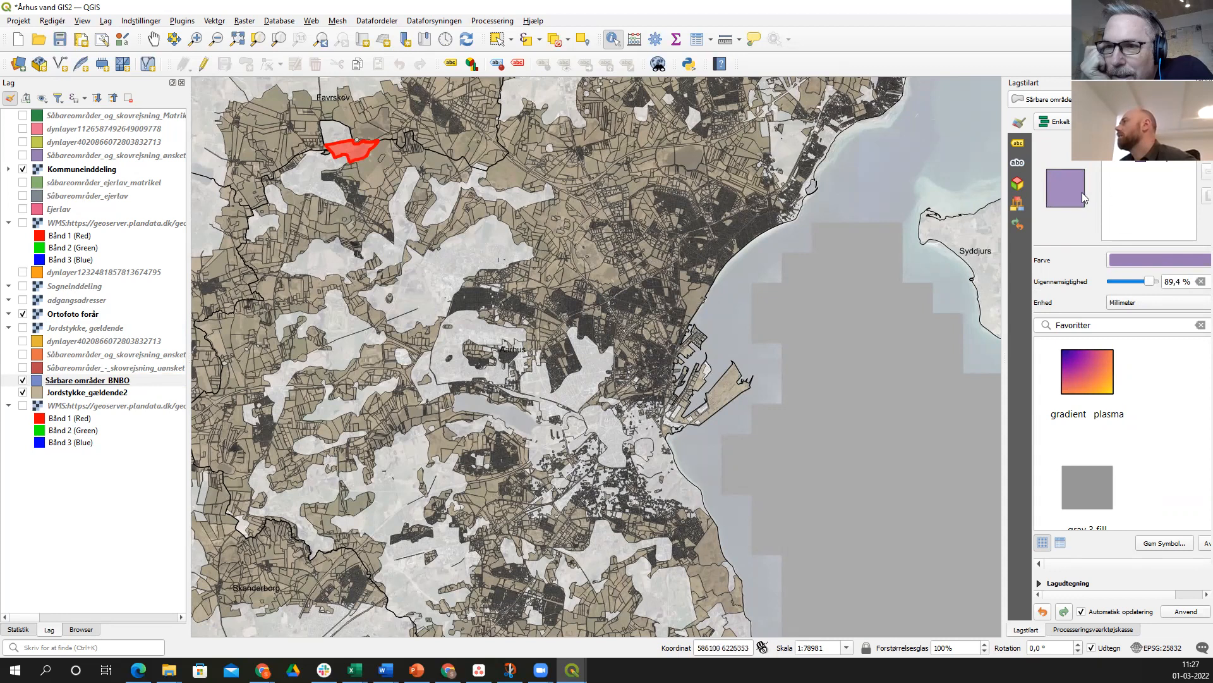
# - Apply the gradient plasma fill to Sårbare områder_BNBO and pick #00f7ff as its symbol colour
pyautogui.click(1094, 363)
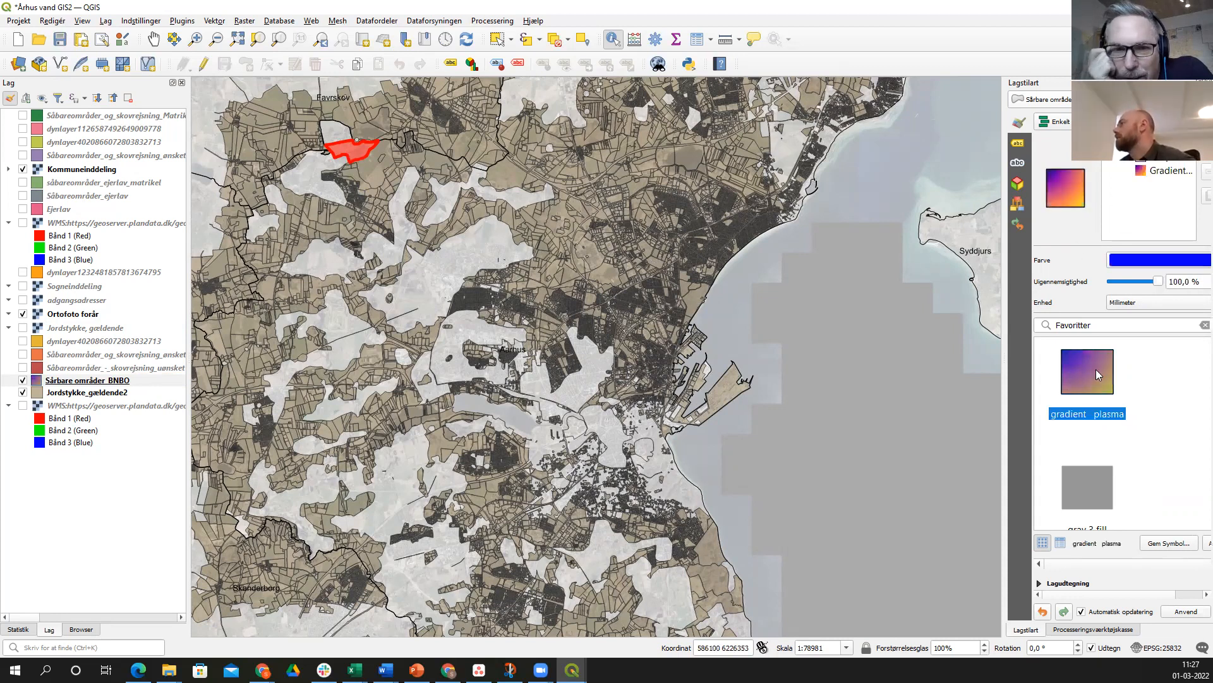
pyautogui.click(1162, 270)
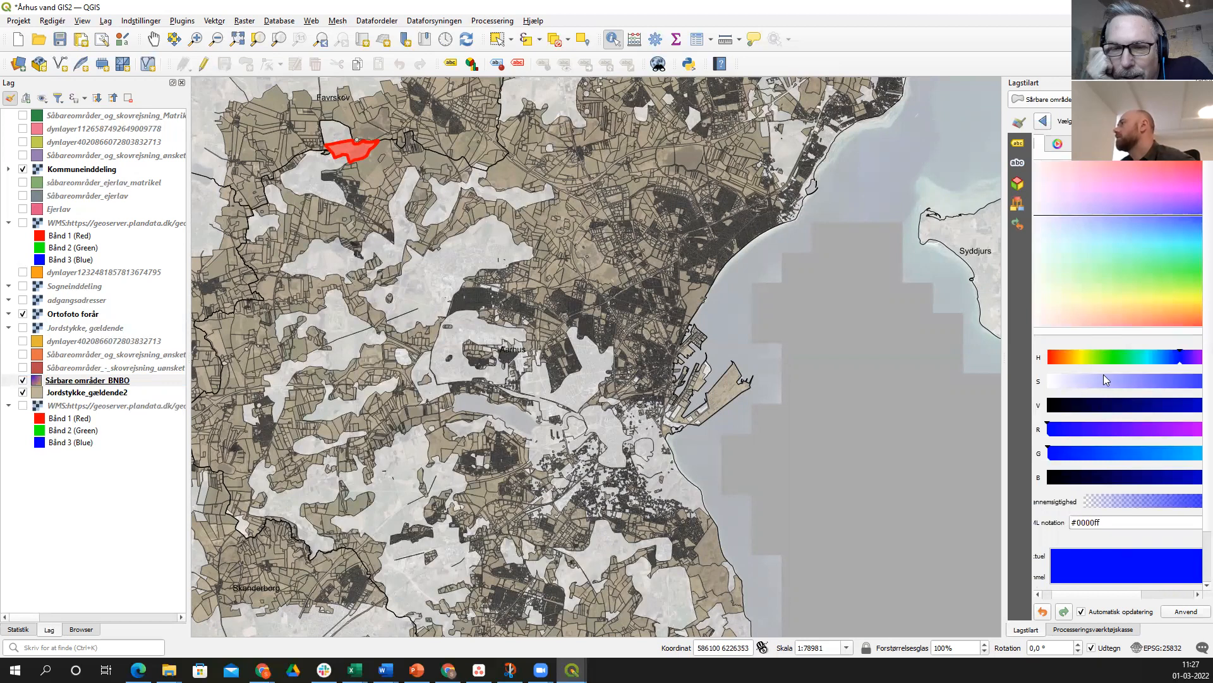
pyautogui.click(1149, 357)
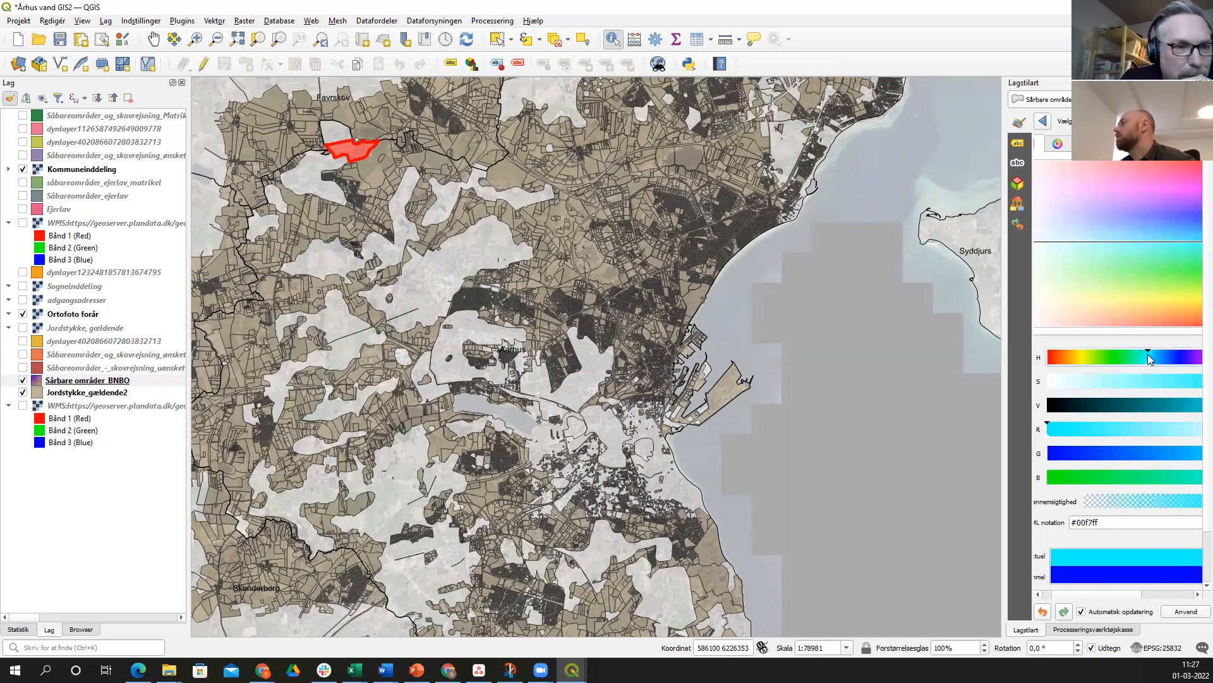
pyautogui.click(1185, 612)
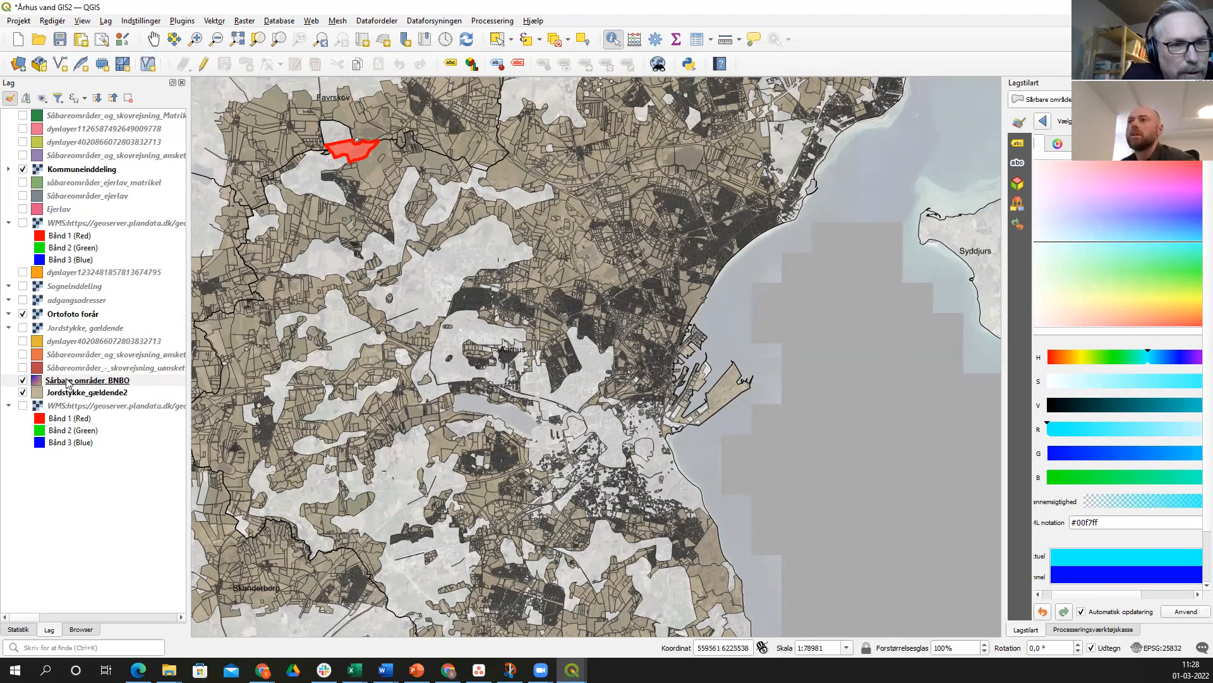
# - Move Sårbare områder_BNBO and Jordstykke_gældende2 above the adgangsadresser layer, and hide Jordstykke_gældende2
pyautogui.moveTo(73, 380); pyautogui.dragTo(70, 301)
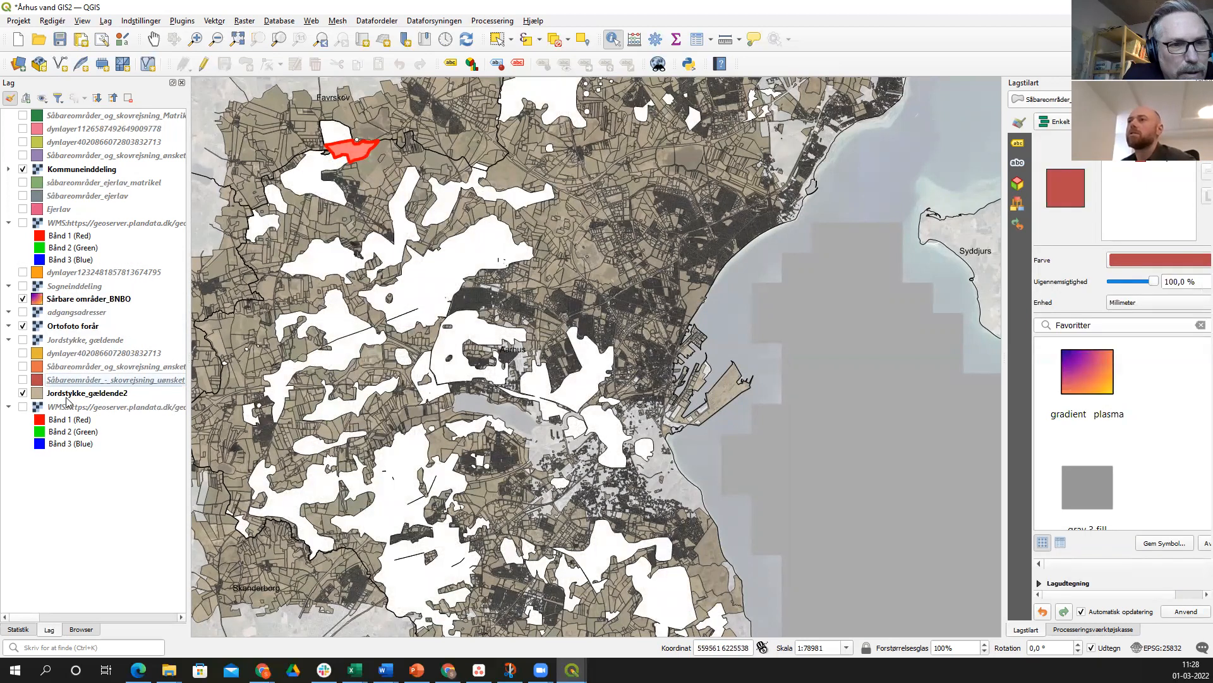
pyautogui.moveTo(77, 388); pyautogui.dragTo(72, 315)
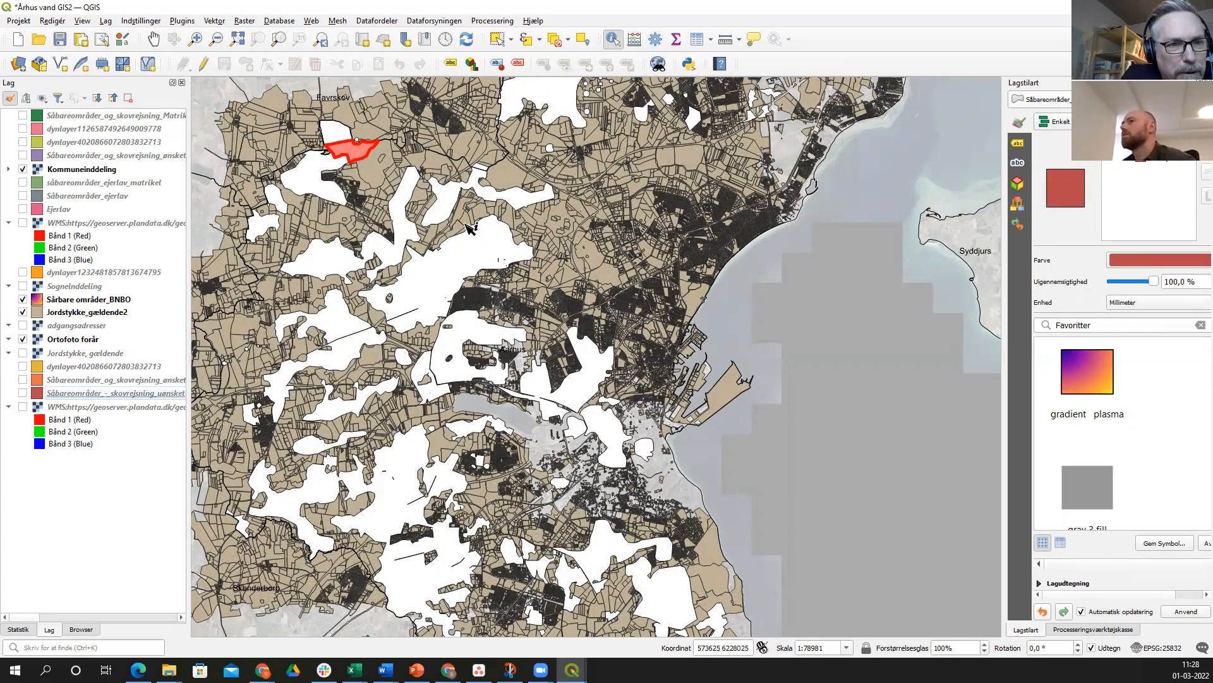
pyautogui.click(22, 313)
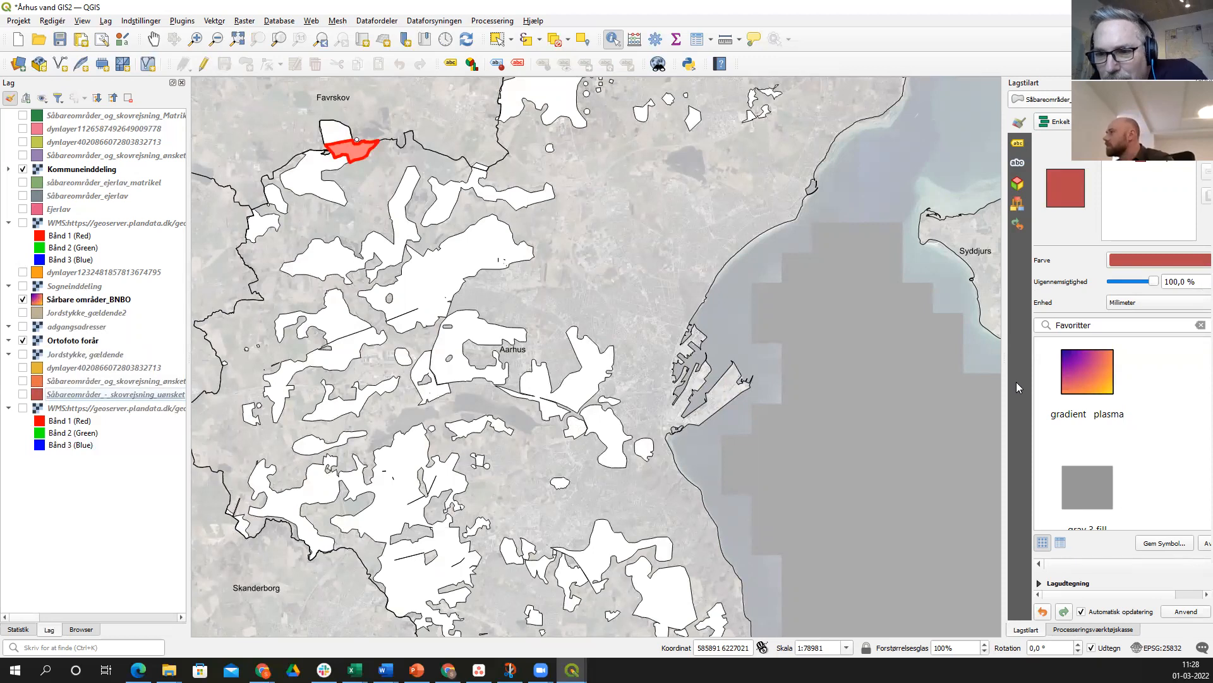
# - Enlarge the styling area and expand the Lagudtegning settings for Såbareområder_-_skovrejsning_uønsket
pyautogui.moveTo(1008, 383); pyautogui.dragTo(838, 408)
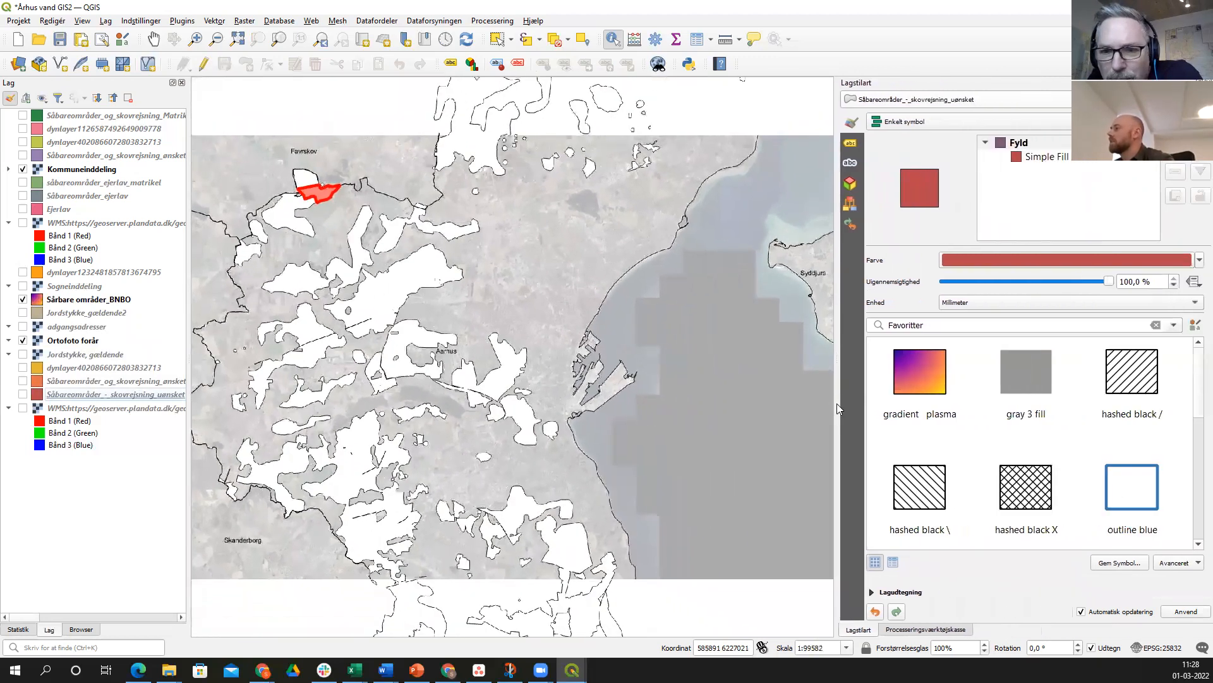
pyautogui.click(1172, 565)
pyautogui.click(1169, 566)
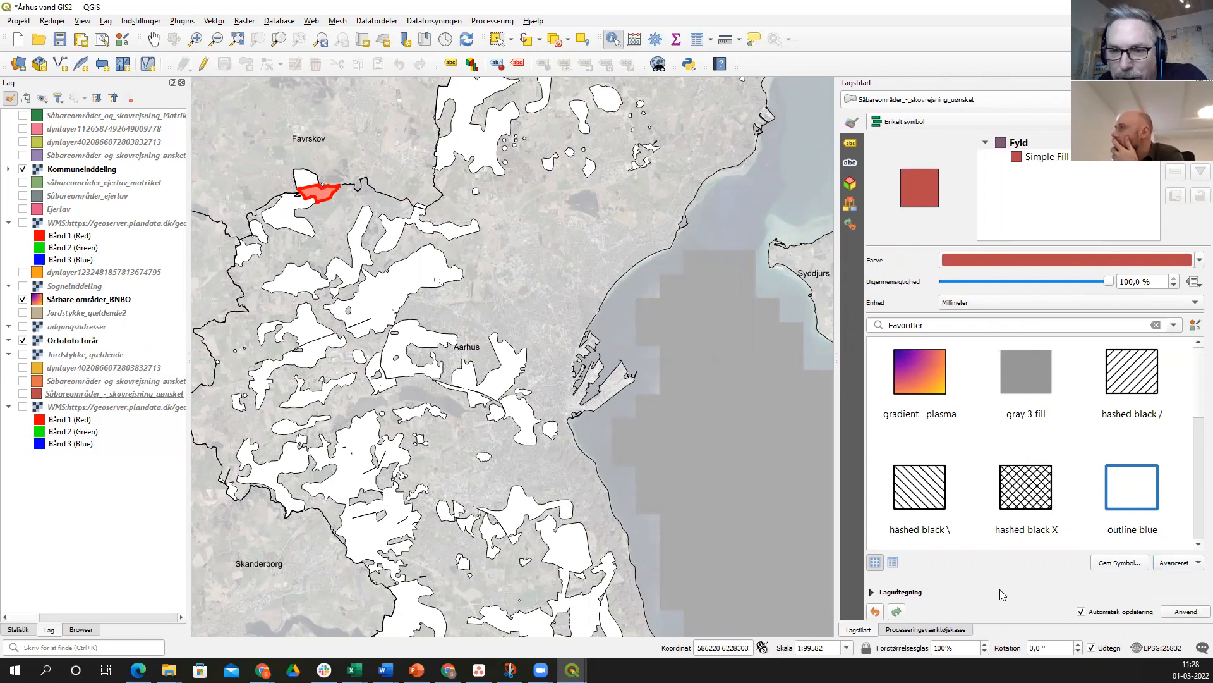
pyautogui.click(871, 593)
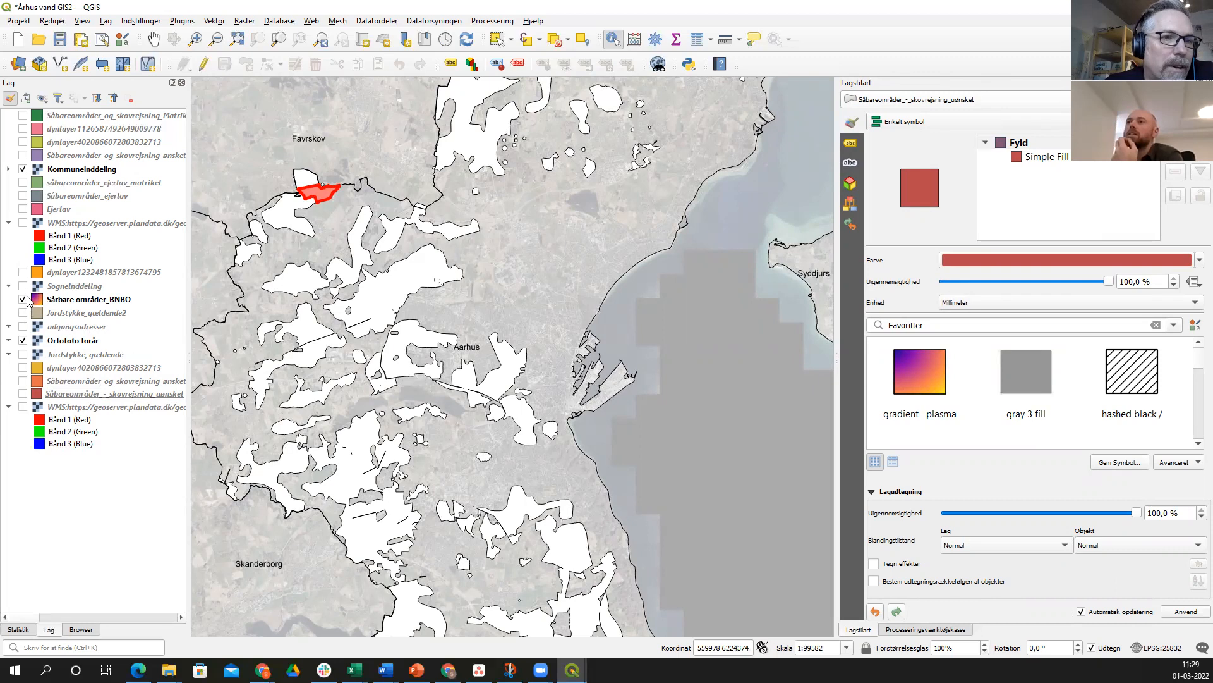
# - Compare the map with and without the Kommuneinddeling boundaries, leaving that layer visible
pyautogui.click(22, 170)
pyautogui.click(22, 170)
pyautogui.click(22, 170)
pyautogui.click(22, 170)
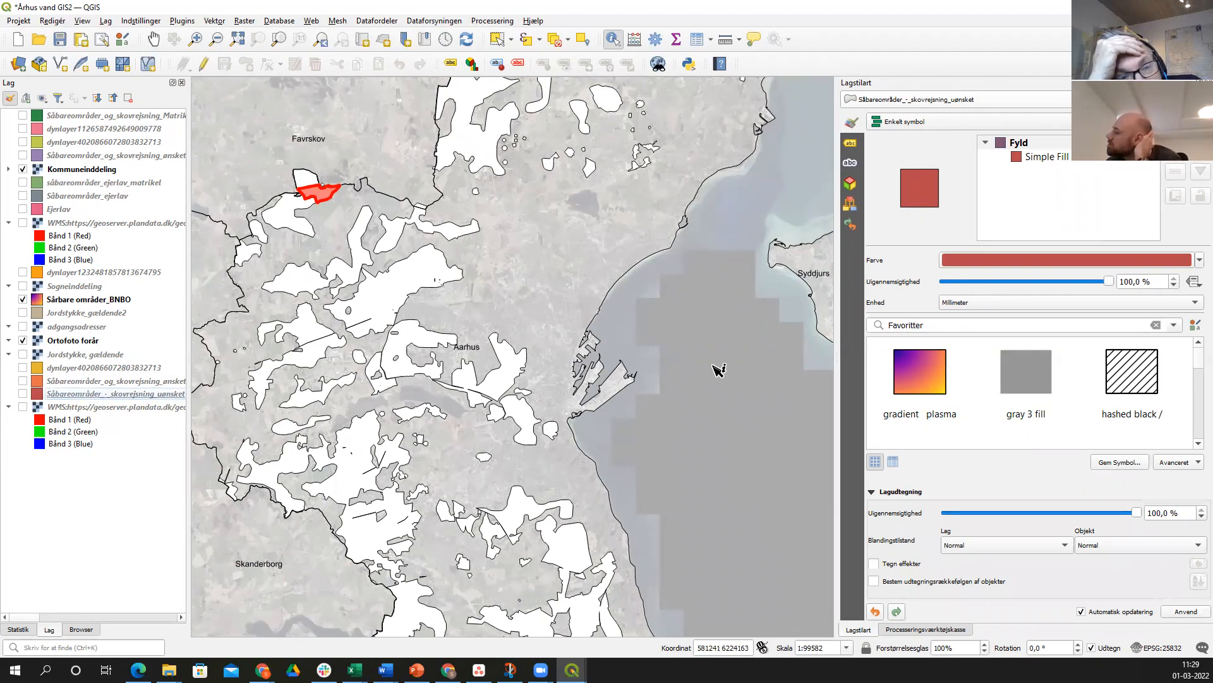
# - Save the project and shrink the styling area to give the map more room
pyautogui.click(67, 47)
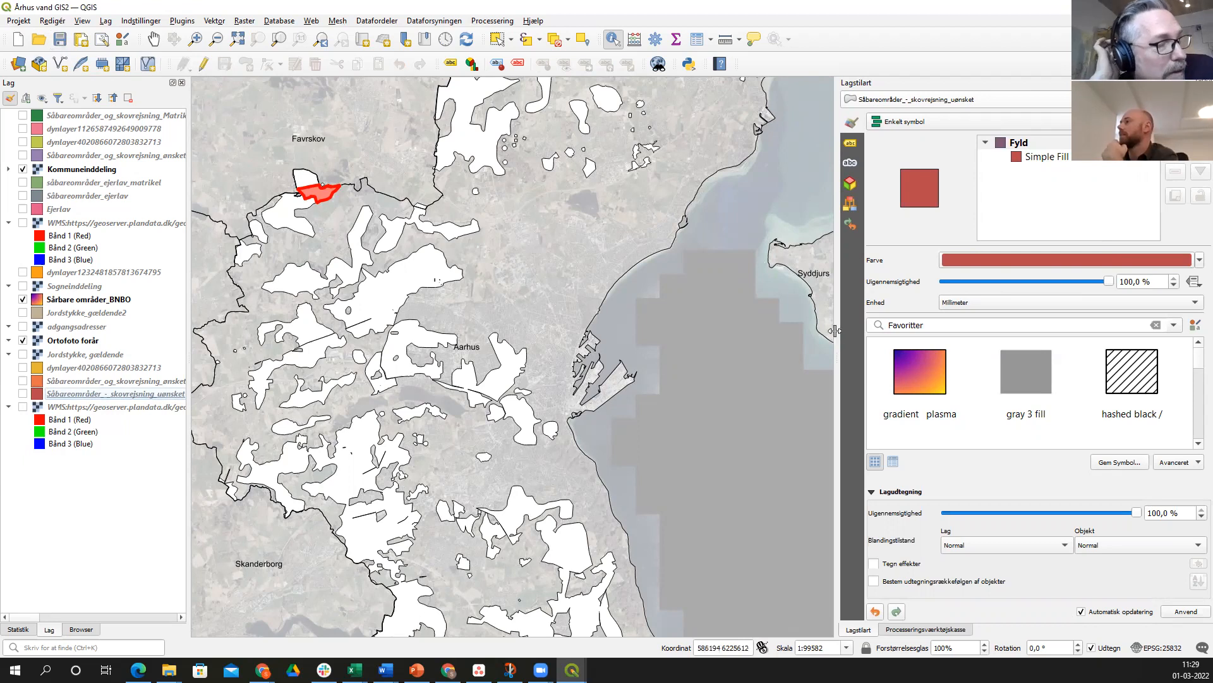
pyautogui.moveTo(835, 331); pyautogui.dragTo(1130, 369)
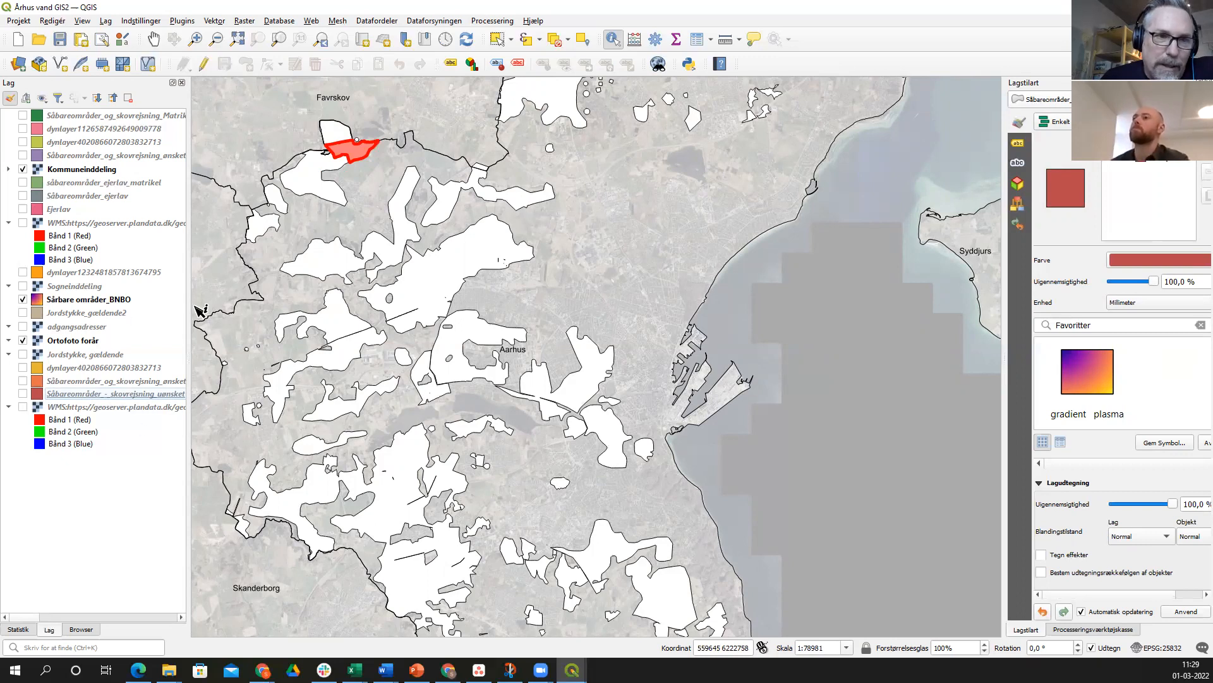
# - Open the attribute table of Jordstykke_gældende2, examine its parcel records, and close it
pyautogui.click(91, 314)
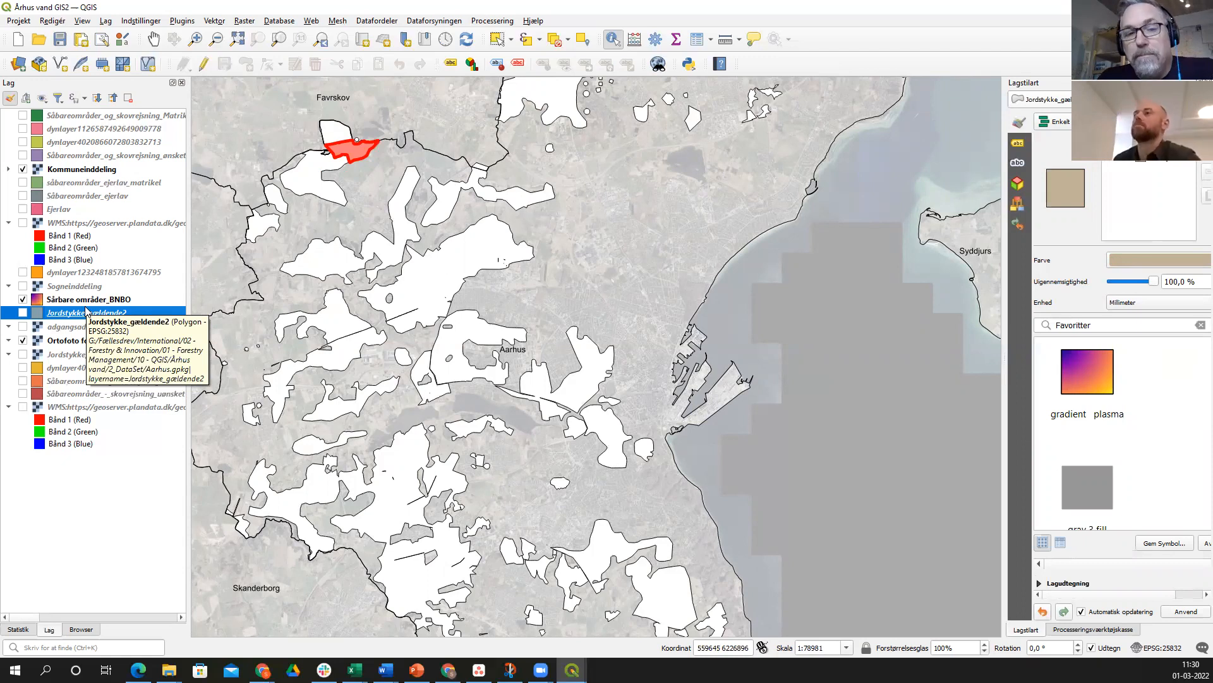
pyautogui.rightClick(82, 316)
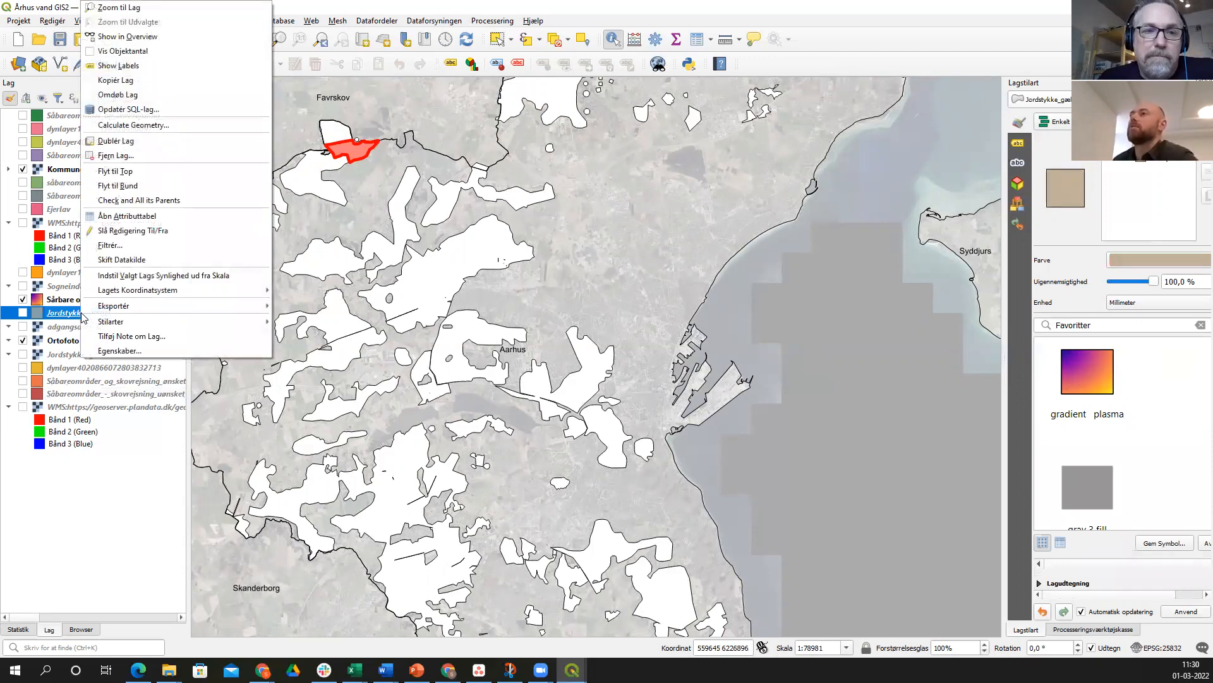
pyautogui.click(141, 219)
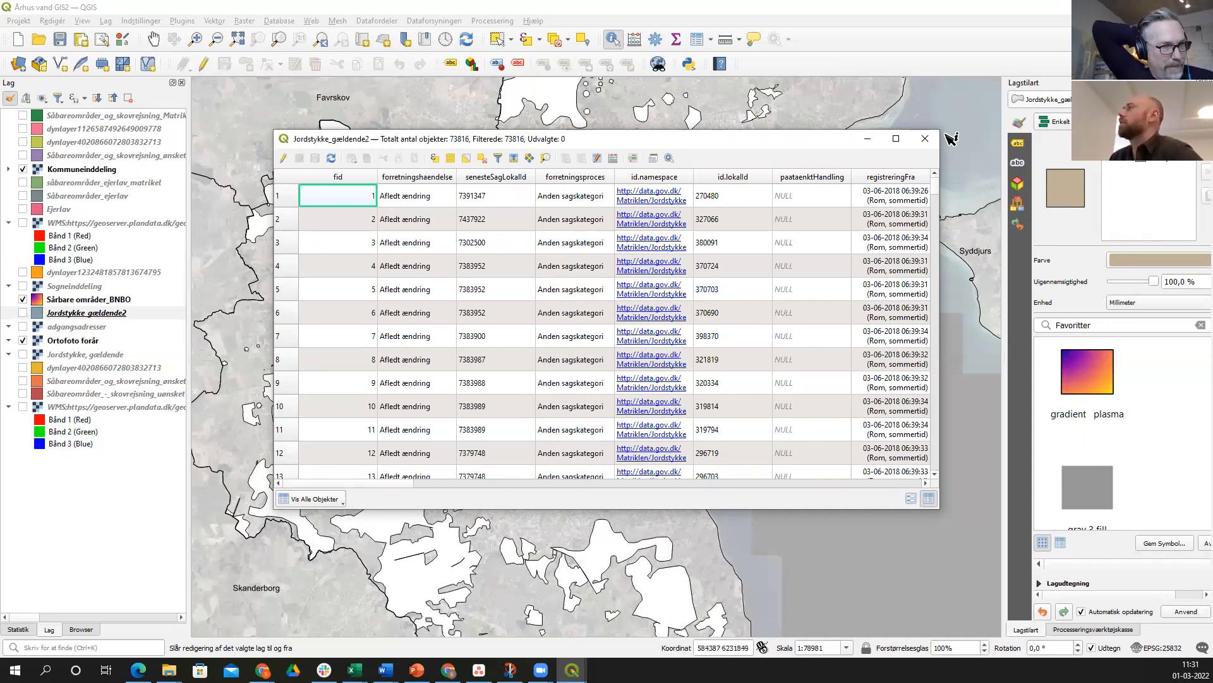
pyautogui.click(926, 139)
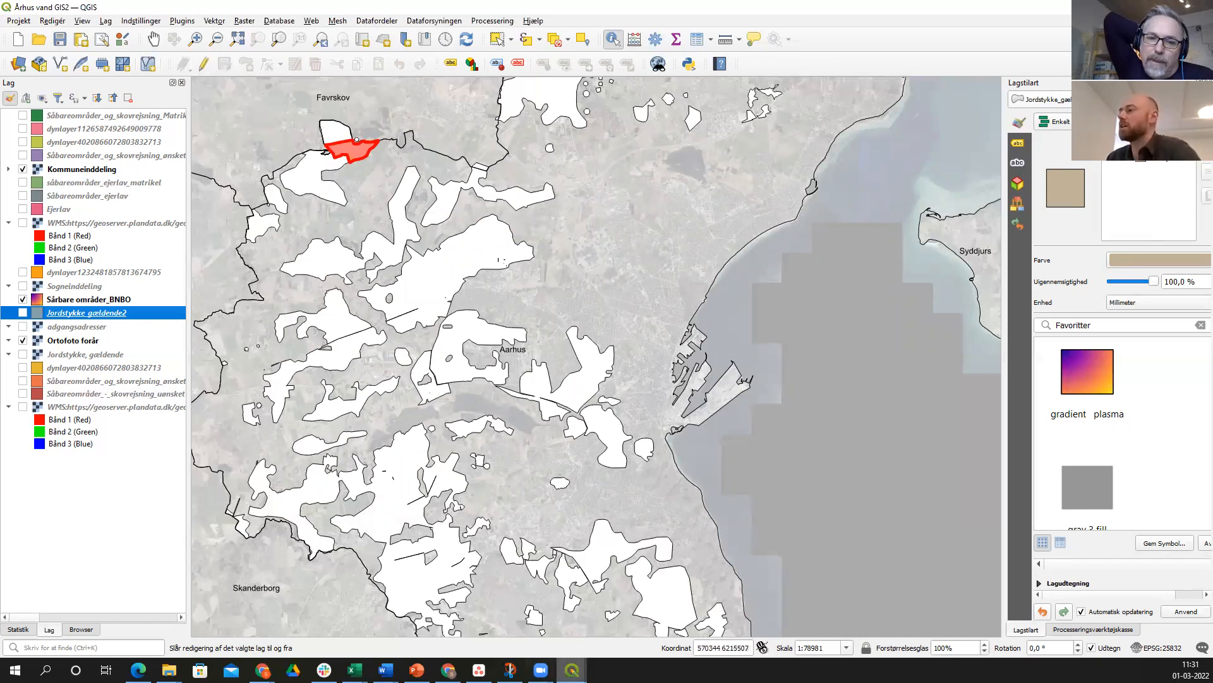
# - Copy the Aarhus — KommunePlan layer from the EcoTree project and paste it into the Århus vand GIS2 project
pyautogui.moveTo(571, 669)
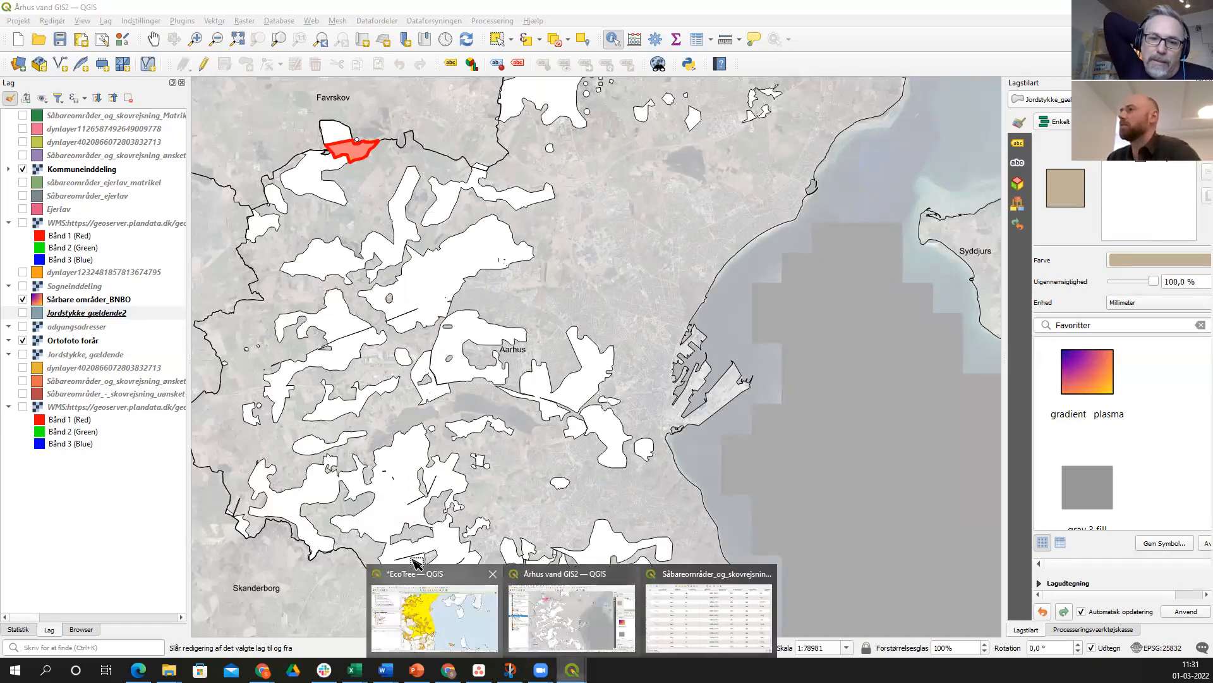
pyautogui.click(436, 610)
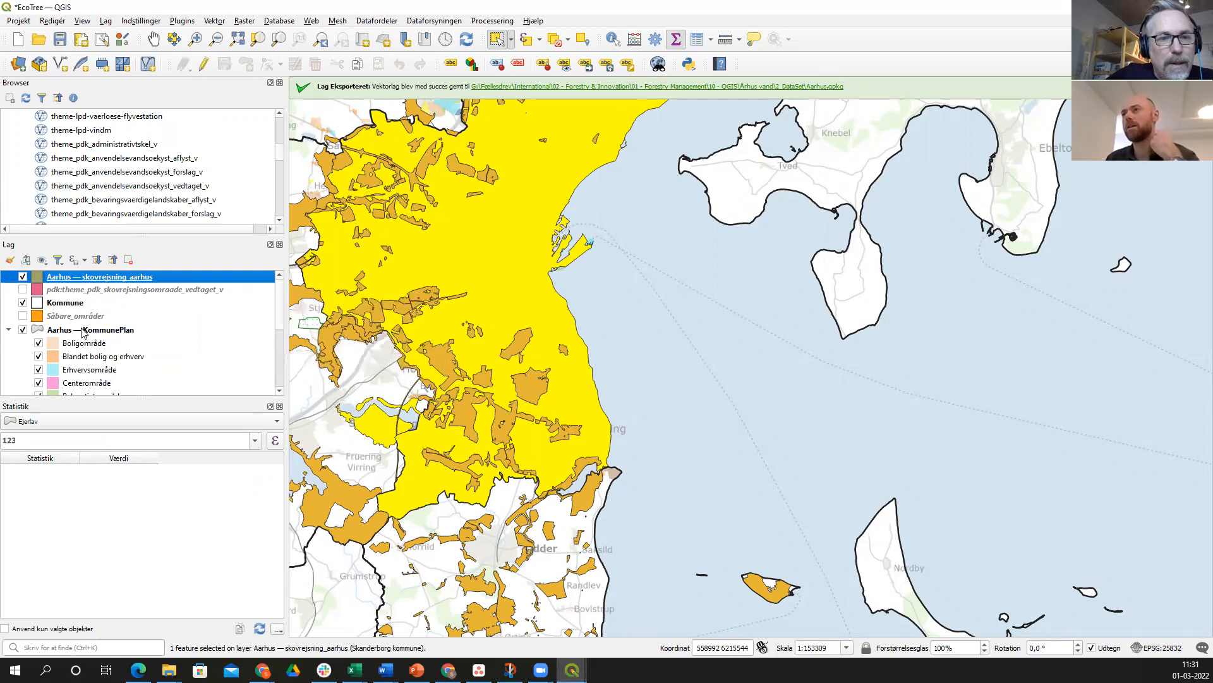
pyautogui.rightClick(84, 331)
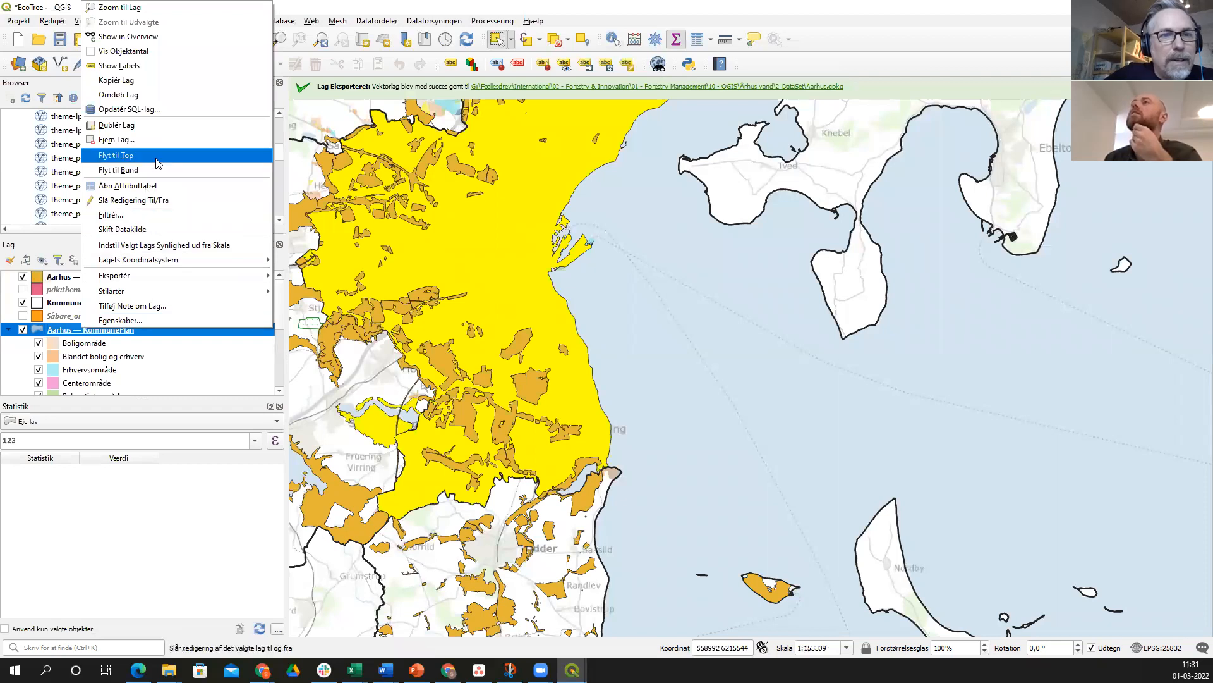
pyautogui.click(146, 81)
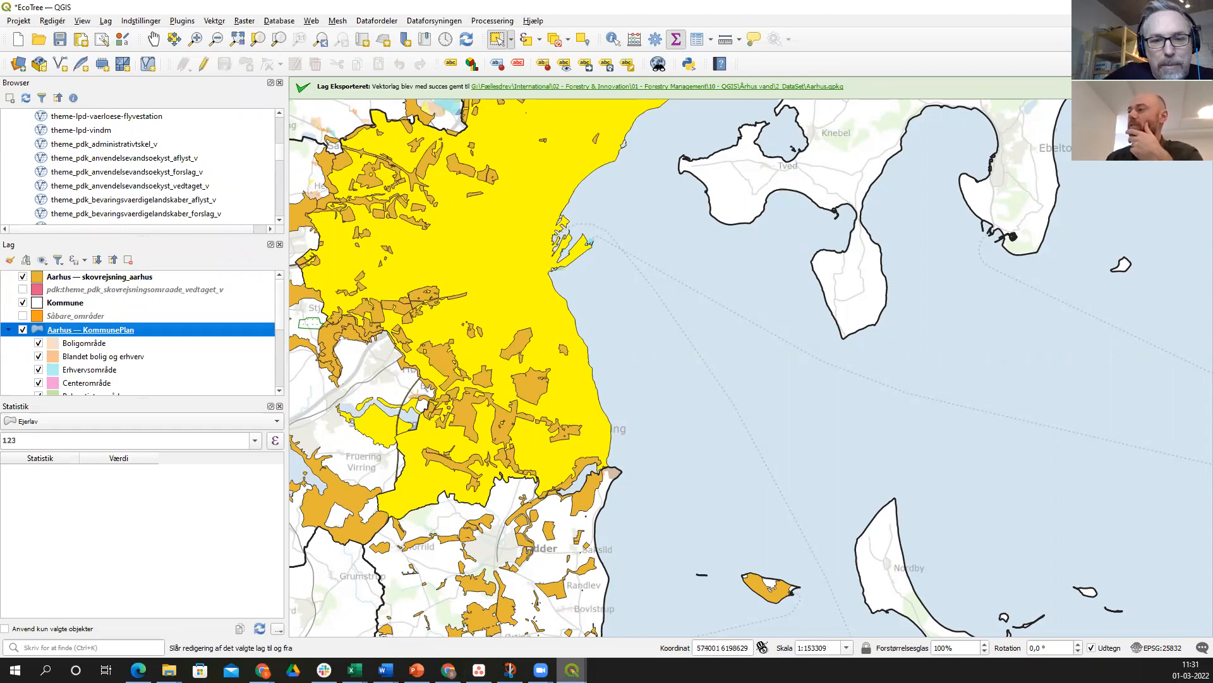
pyautogui.moveTo(572, 670)
pyautogui.click(570, 623)
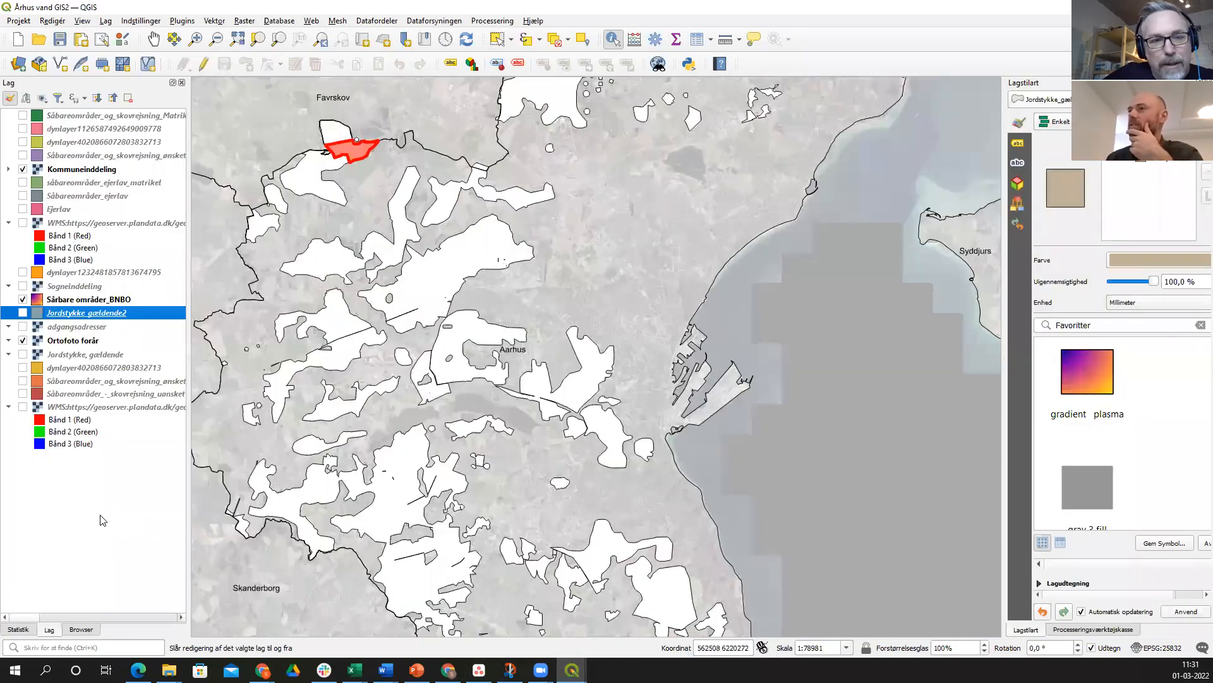
pyautogui.rightClick(92, 490)
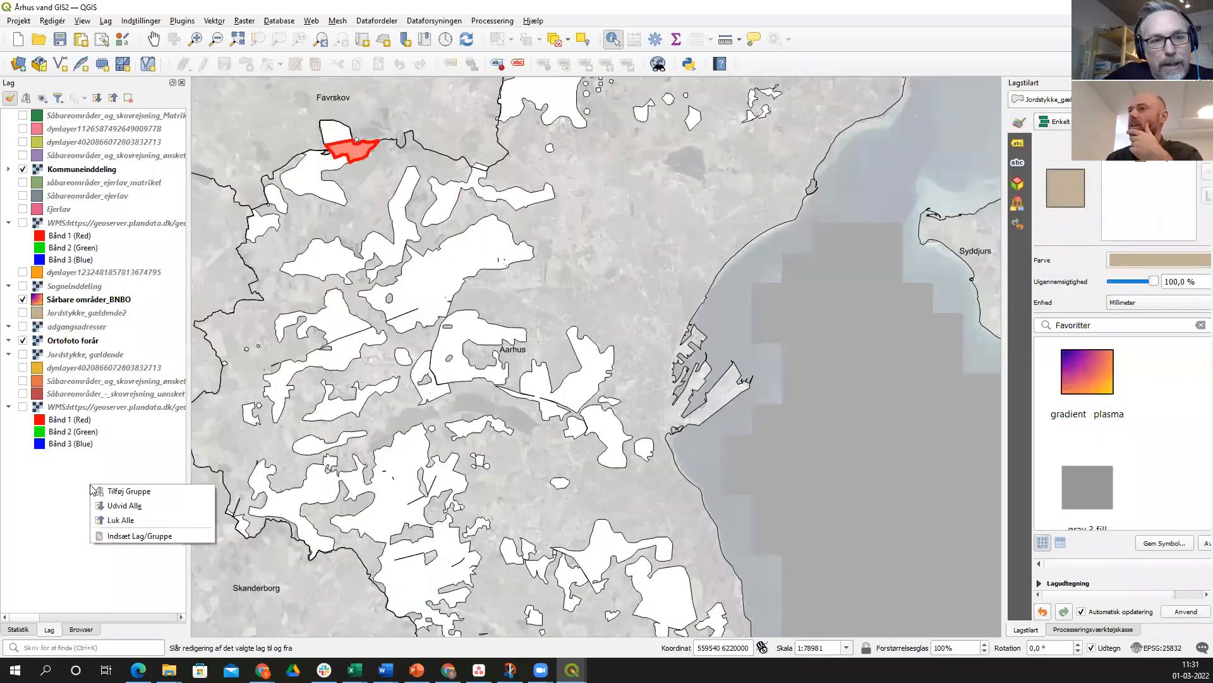
pyautogui.click(127, 536)
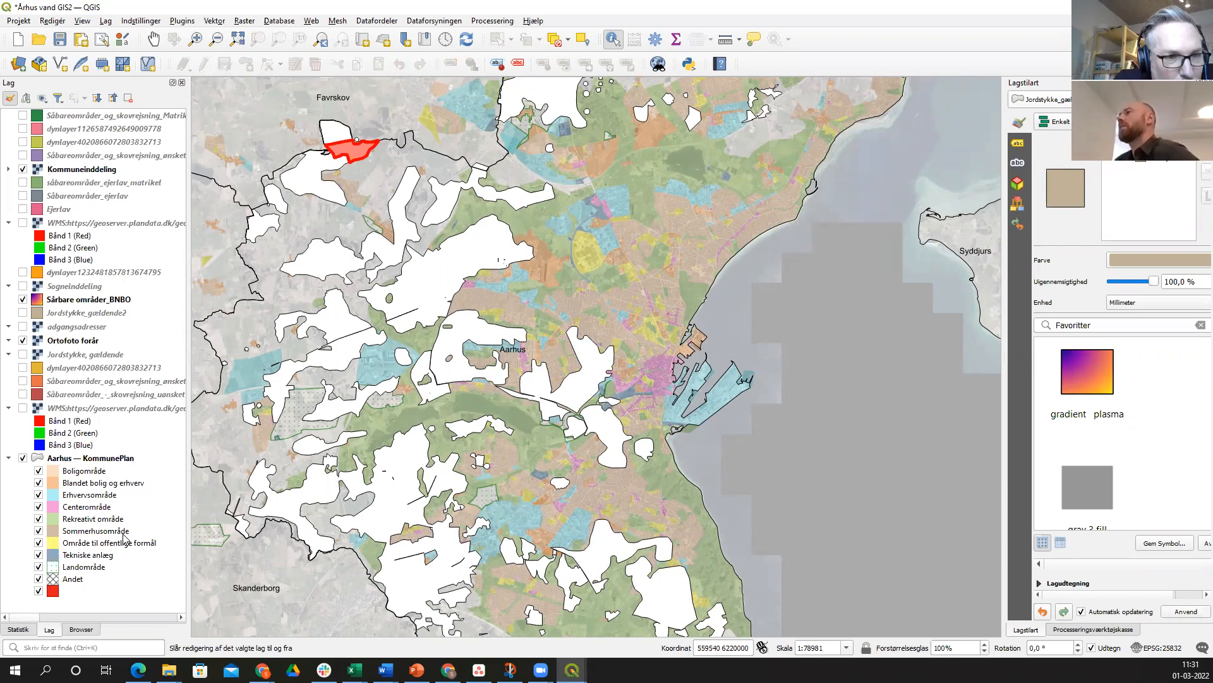
# - Widen the layer list until the full name of Såbareområder_og_skovrejsning_Matrikler fits
pyautogui.click(94, 117)
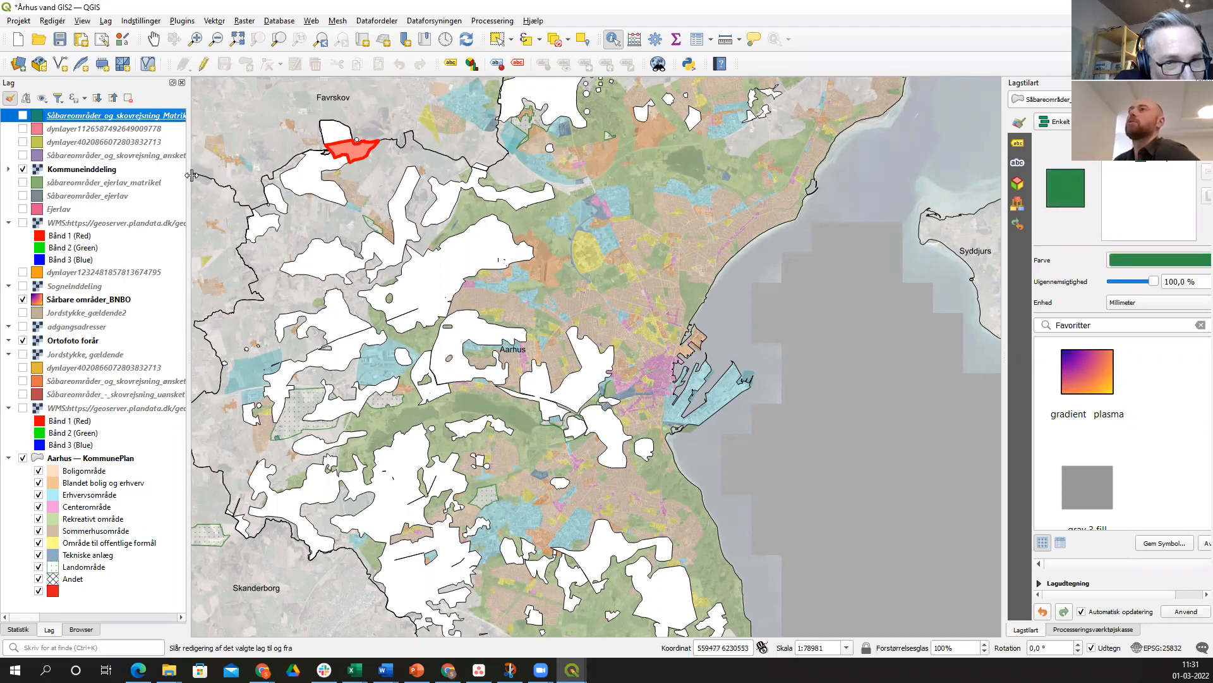
pyautogui.click(153, 39)
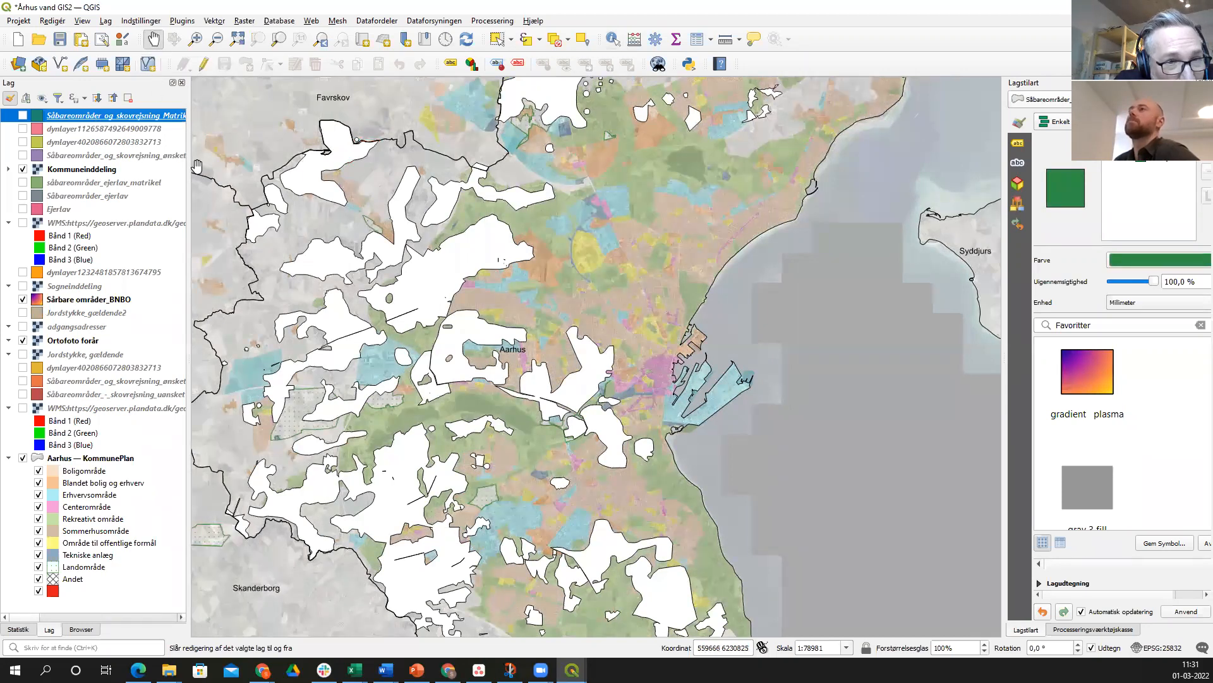
pyautogui.moveTo(190, 168); pyautogui.dragTo(246, 182)
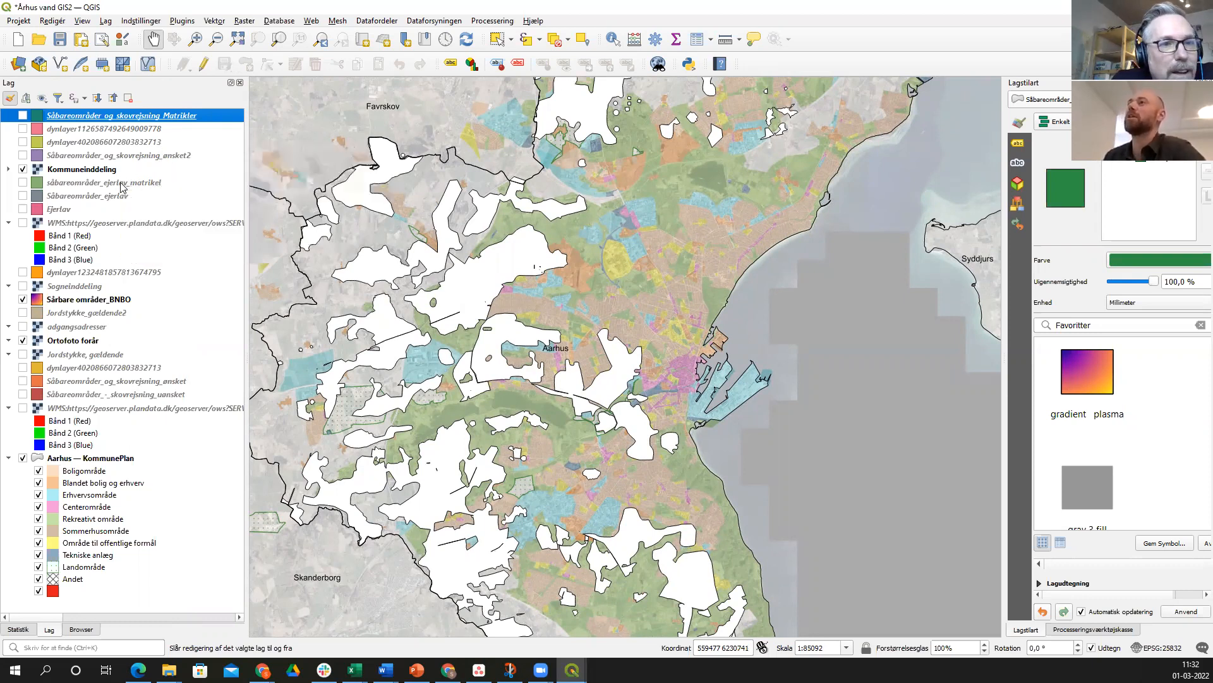
# - Compare the Sårbare områder_BNBO areas with the surrounding municipal plan zones north-west of central Aarhus
pyautogui.click(121, 183)
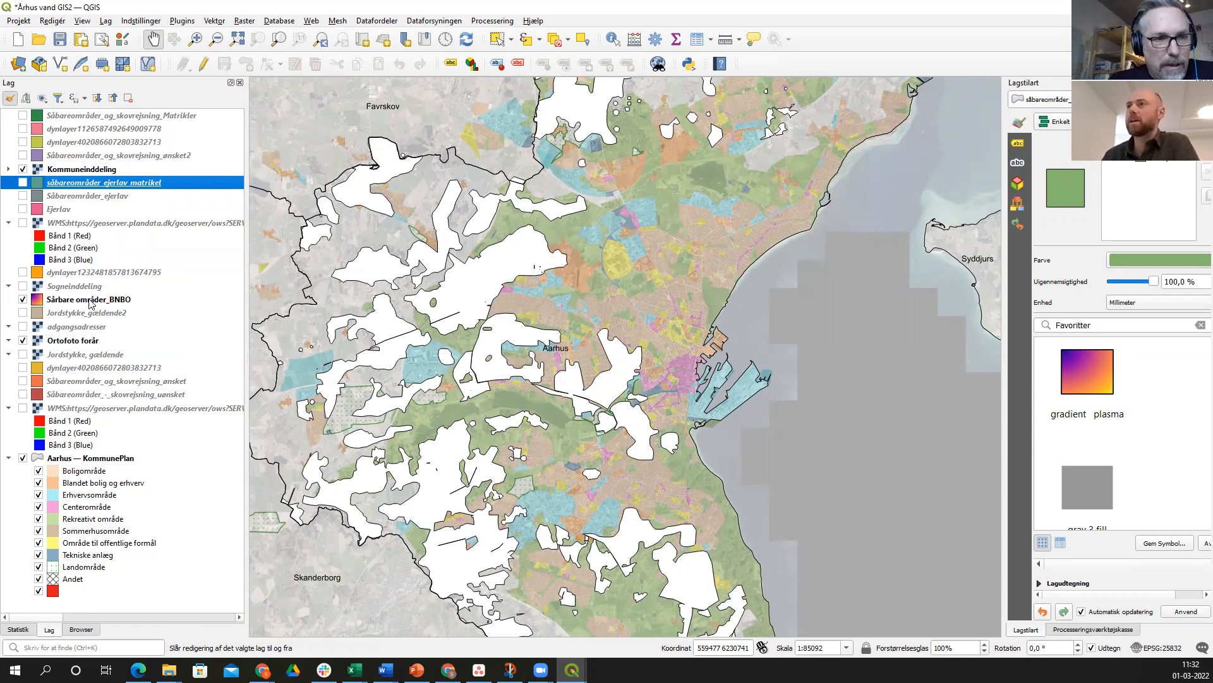
pyautogui.click(91, 300)
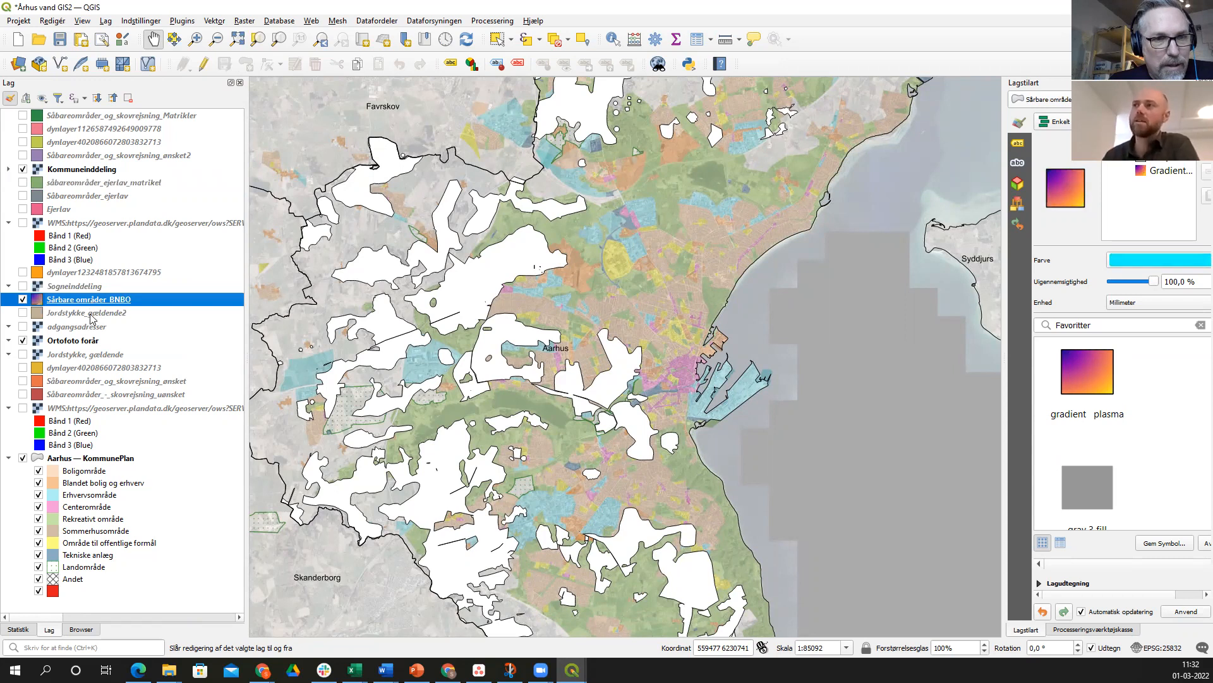
pyautogui.click(90, 315)
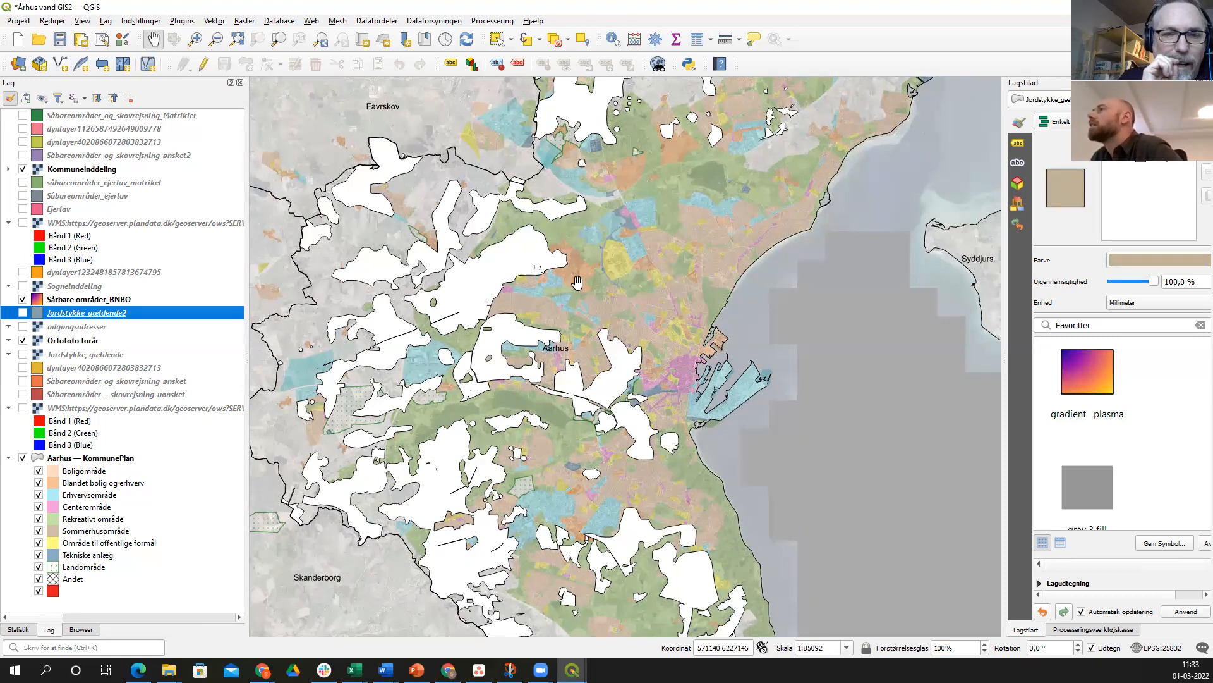
pyautogui.scroll(2, 572, 278)
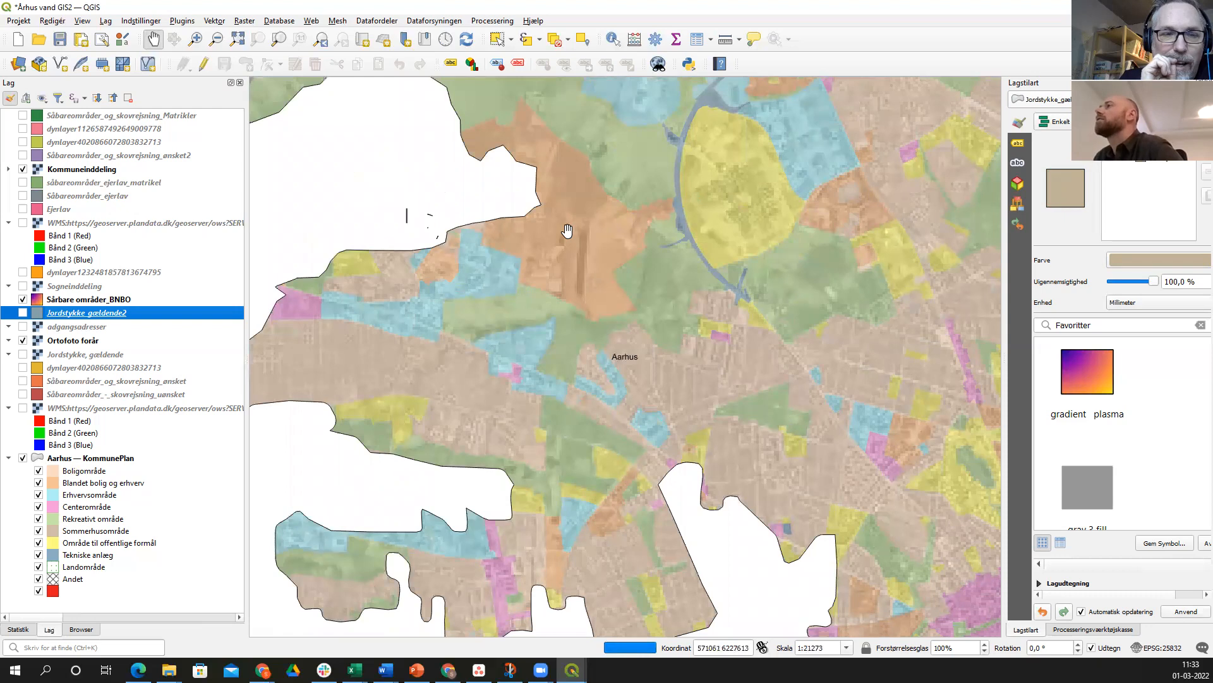
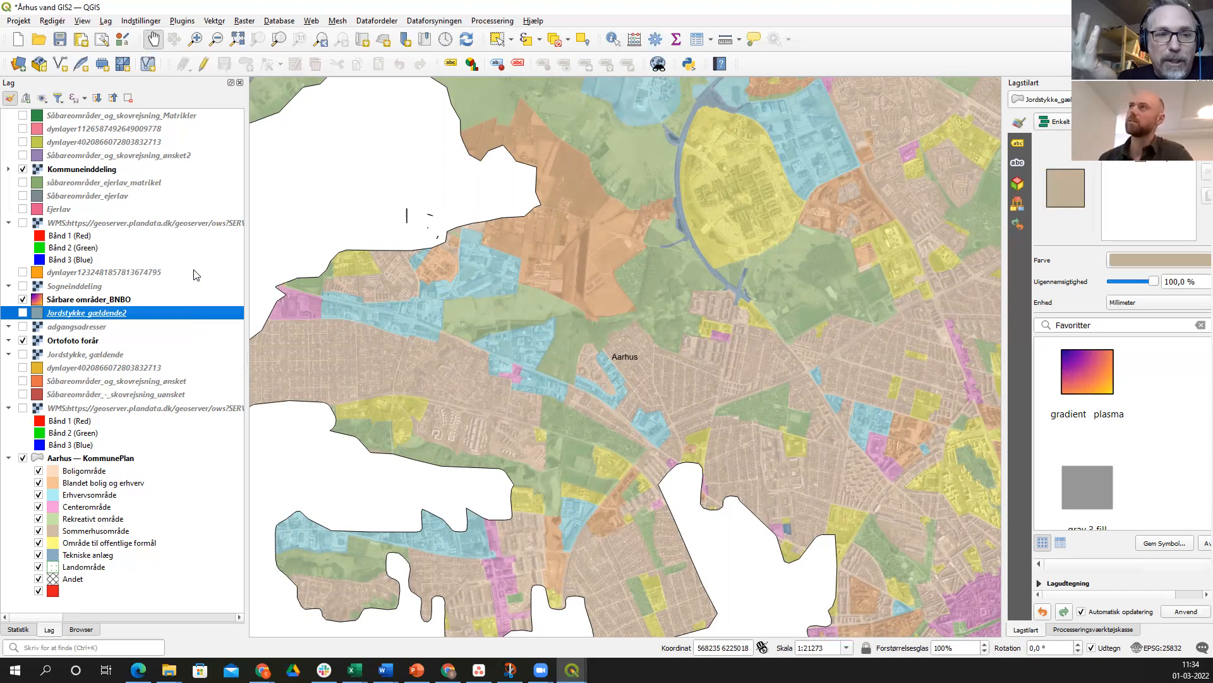
# - Open the attribute table of Aarhus — KommunePlan and start a selection by expression
pyautogui.rightClick(107, 460)
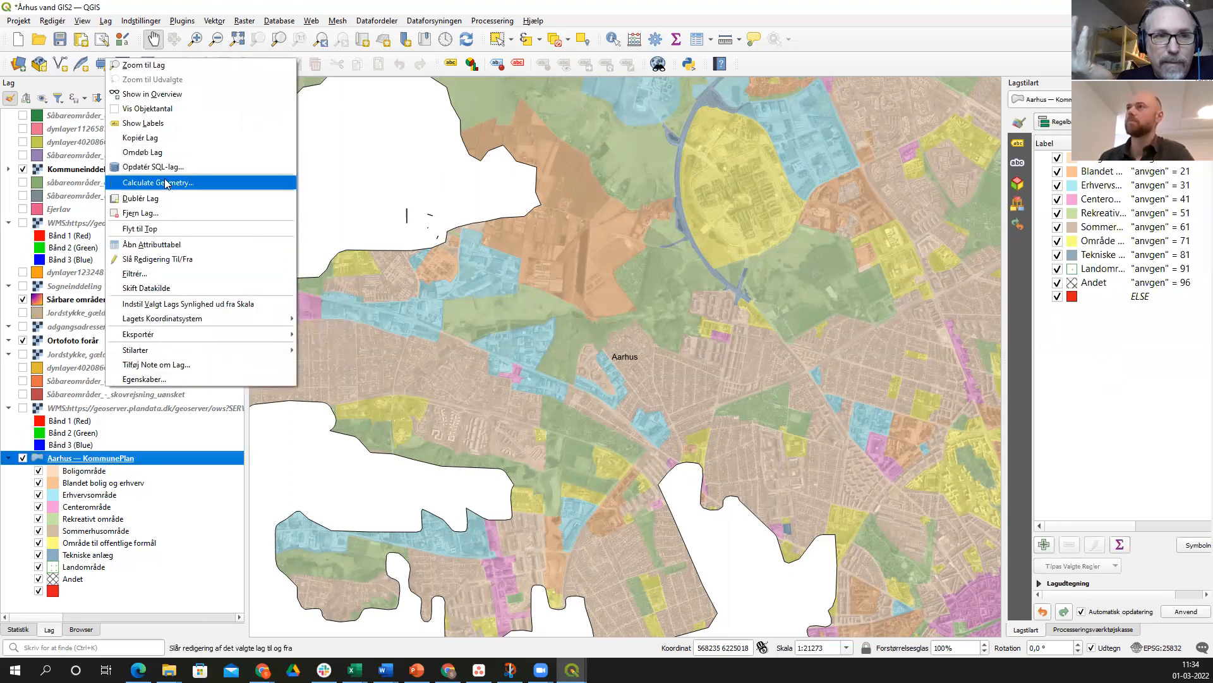
pyautogui.click(166, 245)
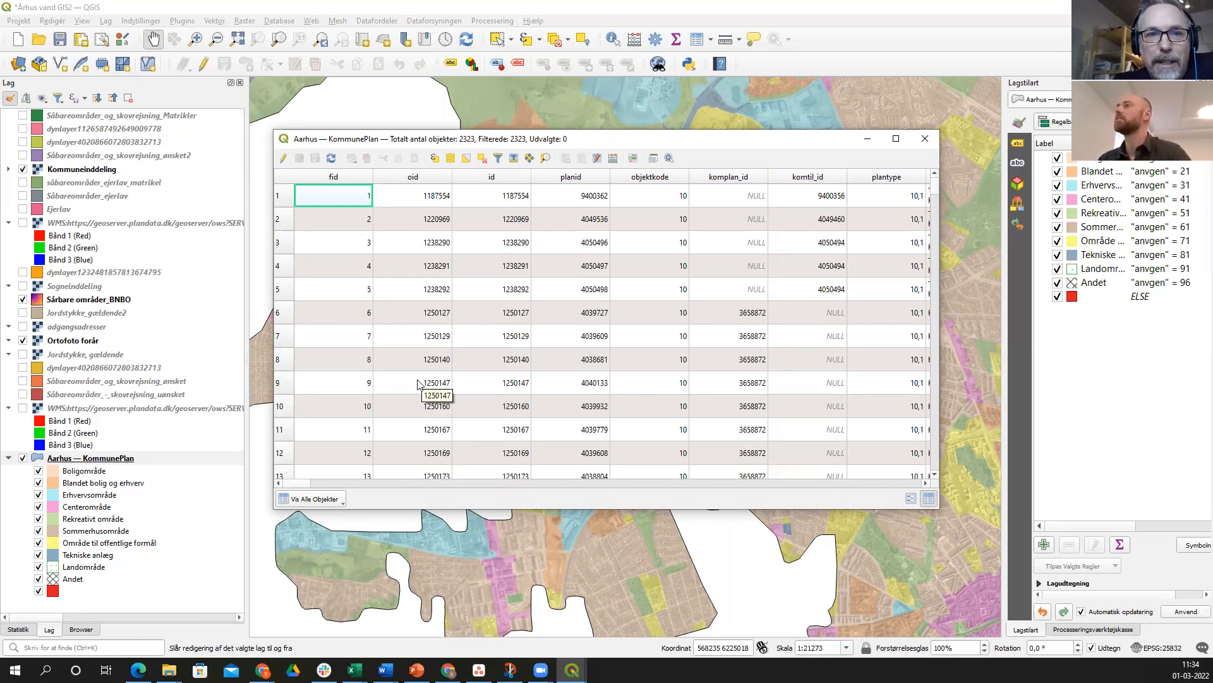
pyautogui.click(435, 159)
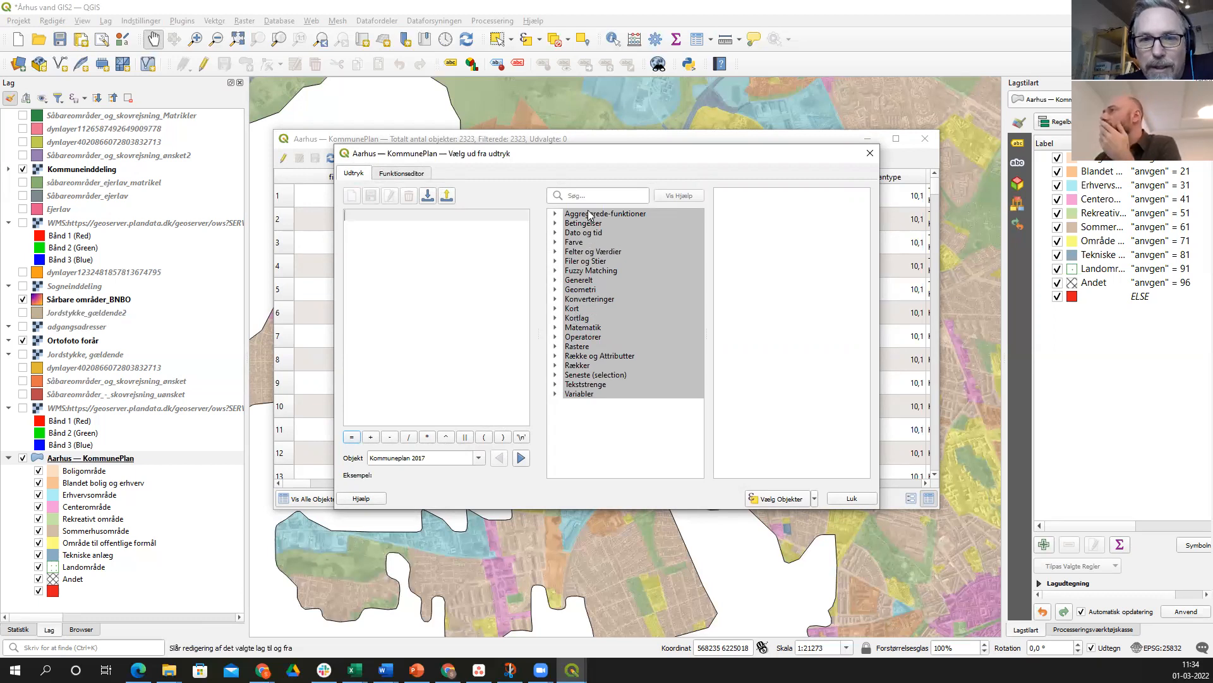
# - Build the selection condition "anvgen" = 11 from the layer's fields and the unique values of anvgen
pyautogui.click(588, 252)
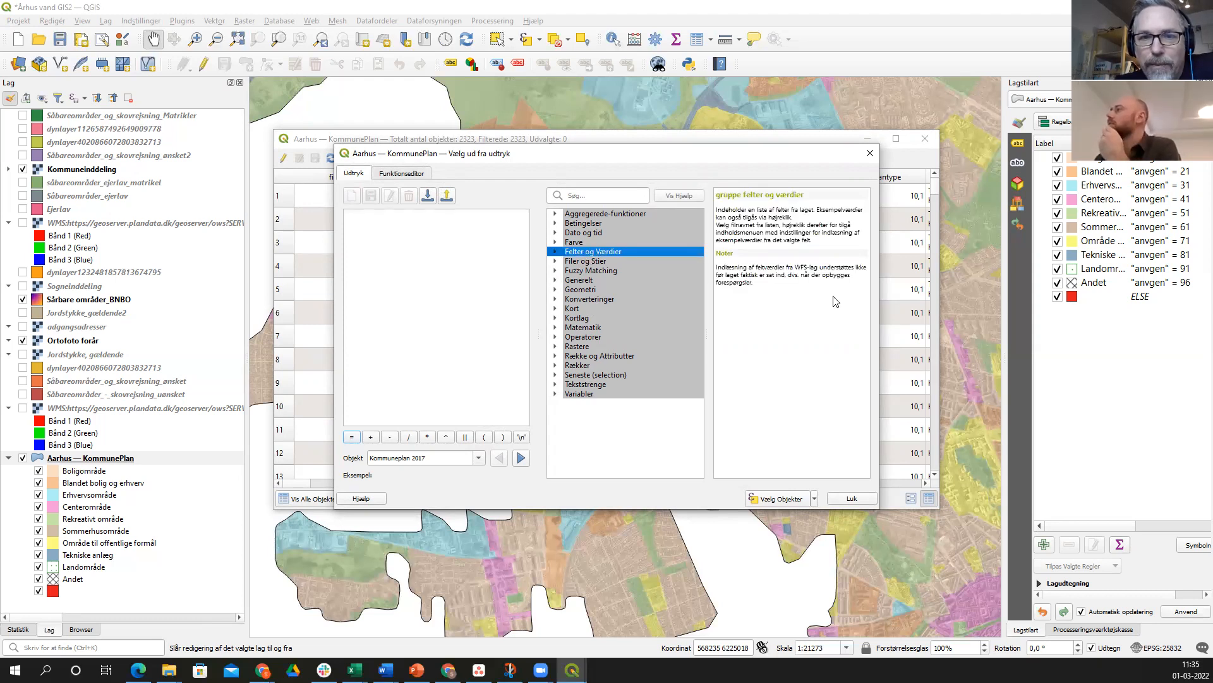
pyautogui.click(557, 252)
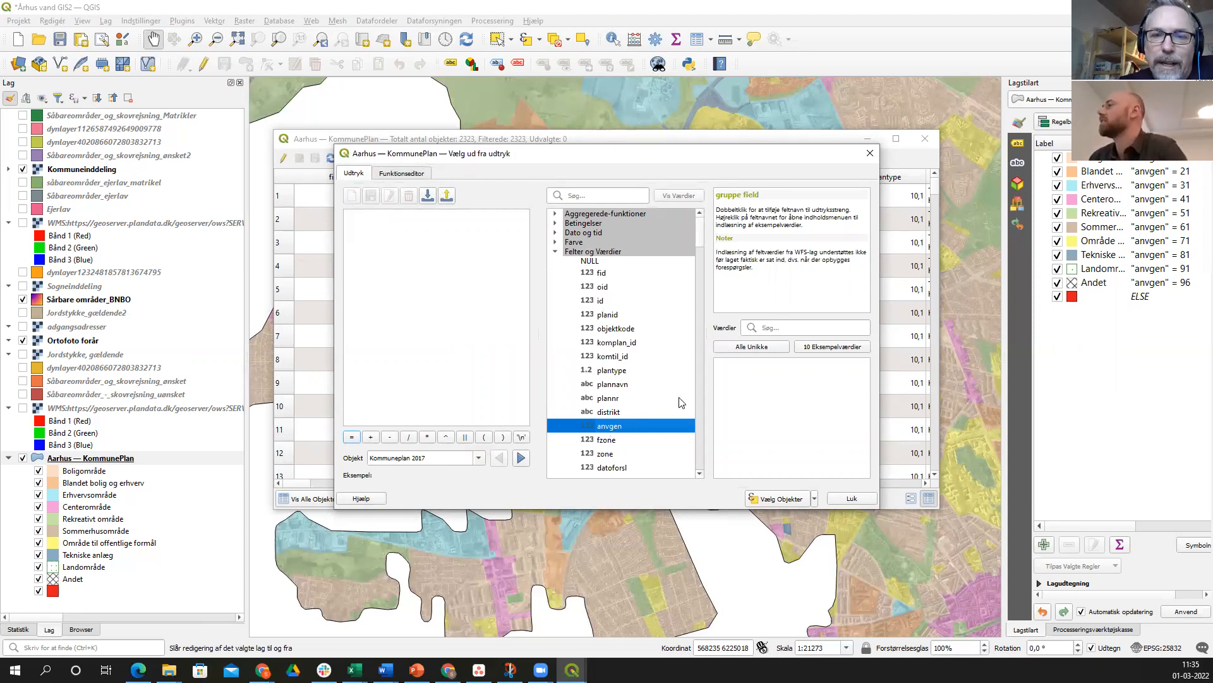
pyautogui.doubleClick(607, 425)
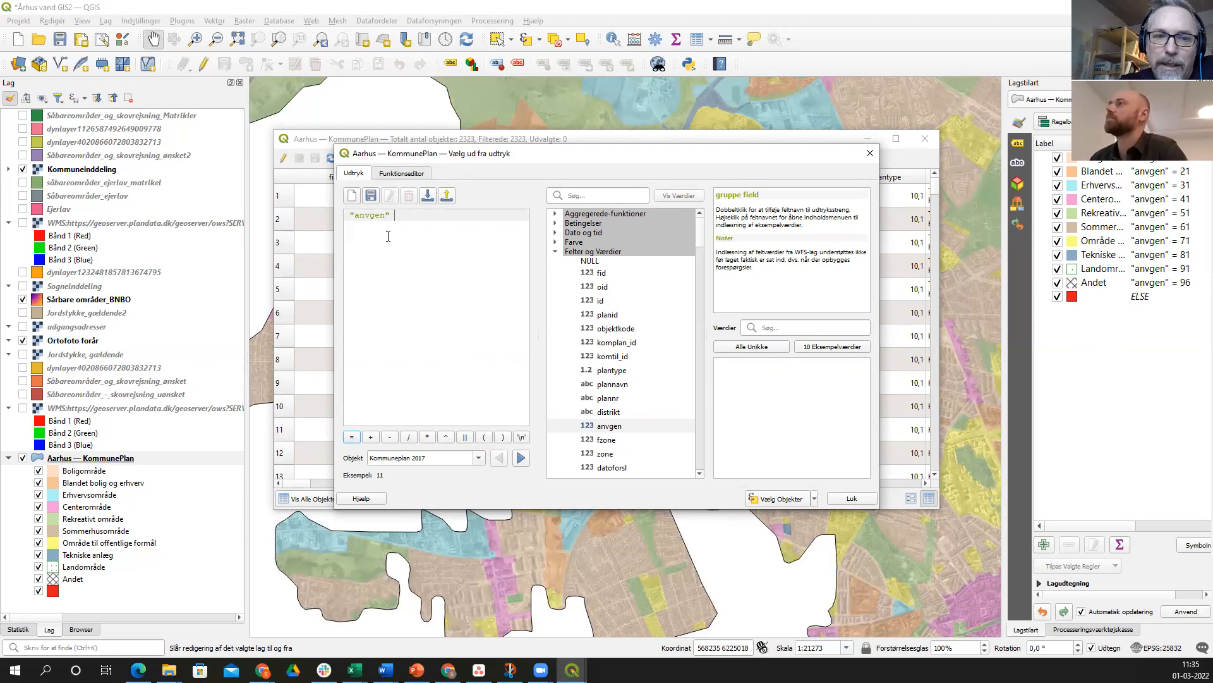
pyautogui.click(352, 437)
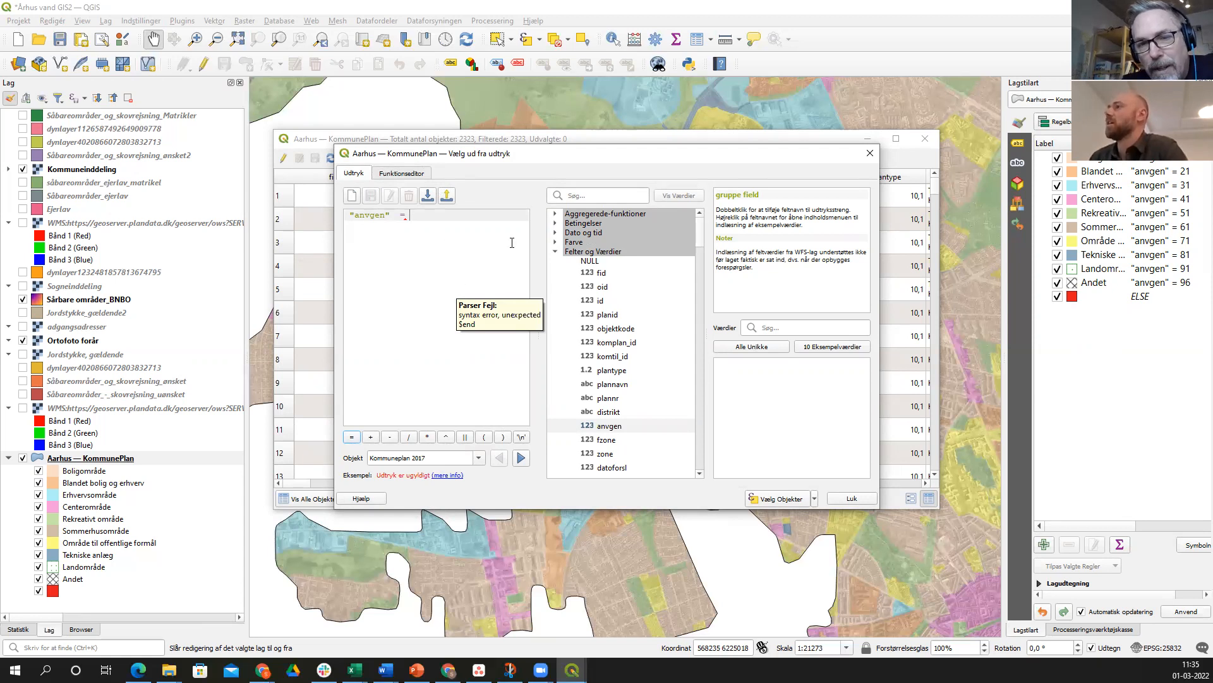
pyautogui.click(769, 350)
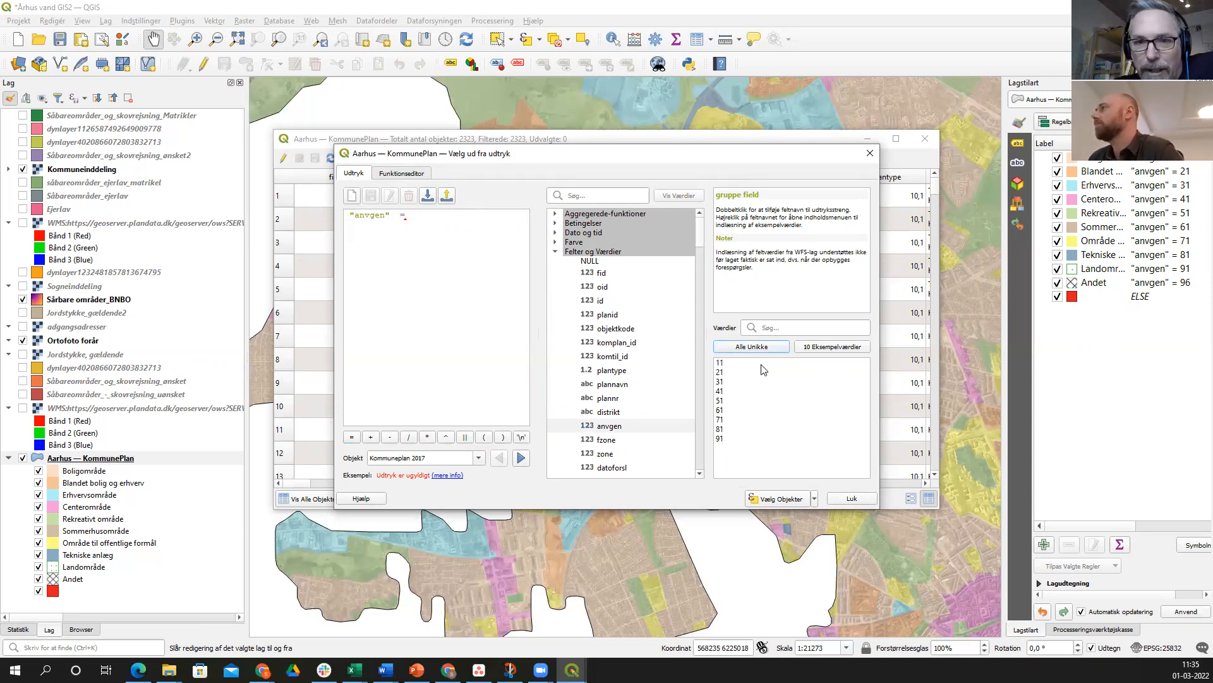
pyautogui.click(740, 362)
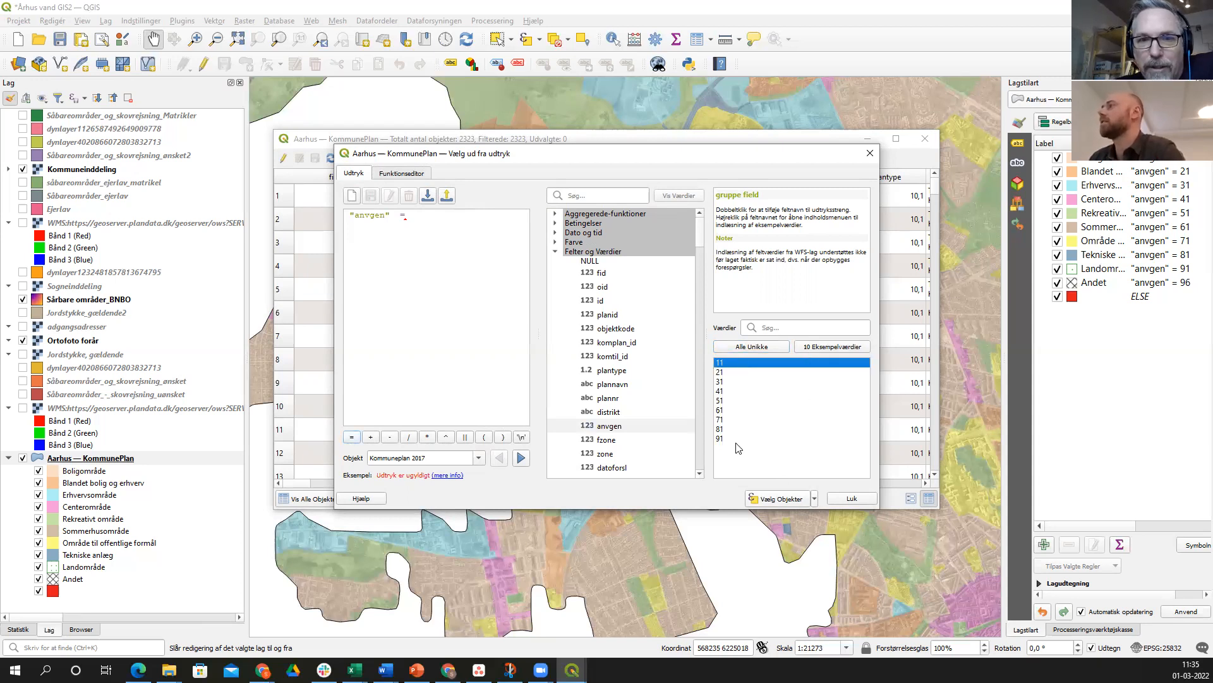
pyautogui.doubleClick(742, 364)
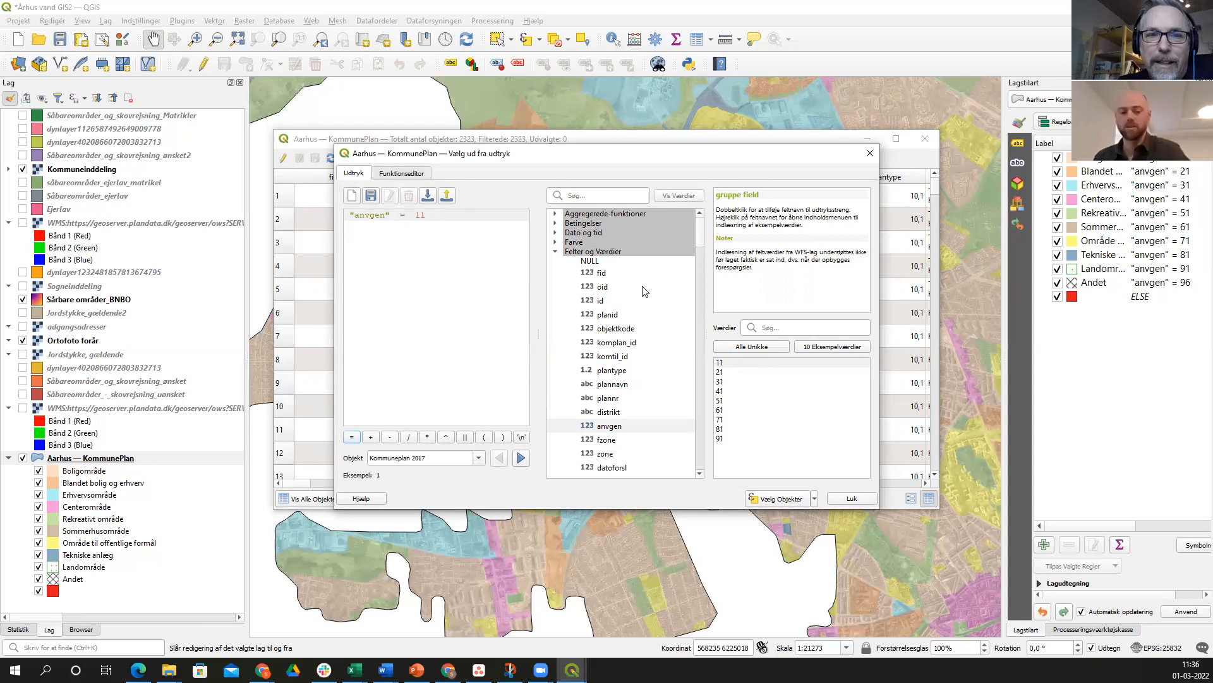
# - Extend the expression with and "anvgen" = 41, followed by the start of a third condition, and "anvgen" =
pyautogui.write('and')
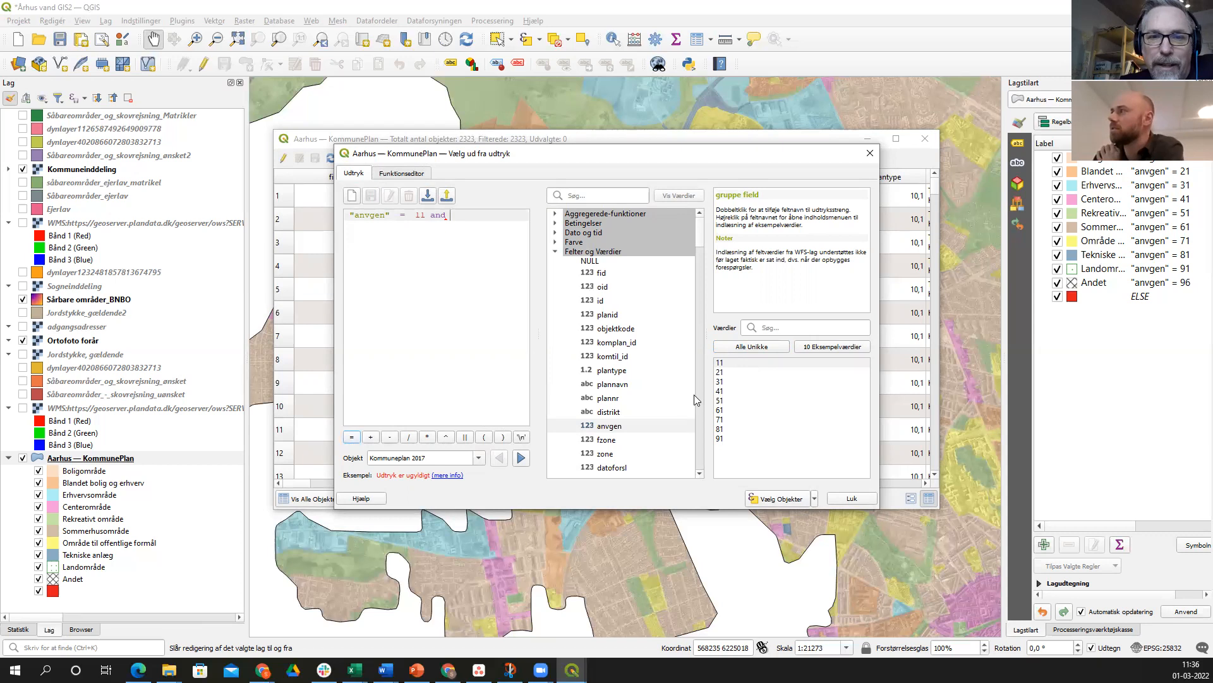
pyautogui.doubleClick(610, 427)
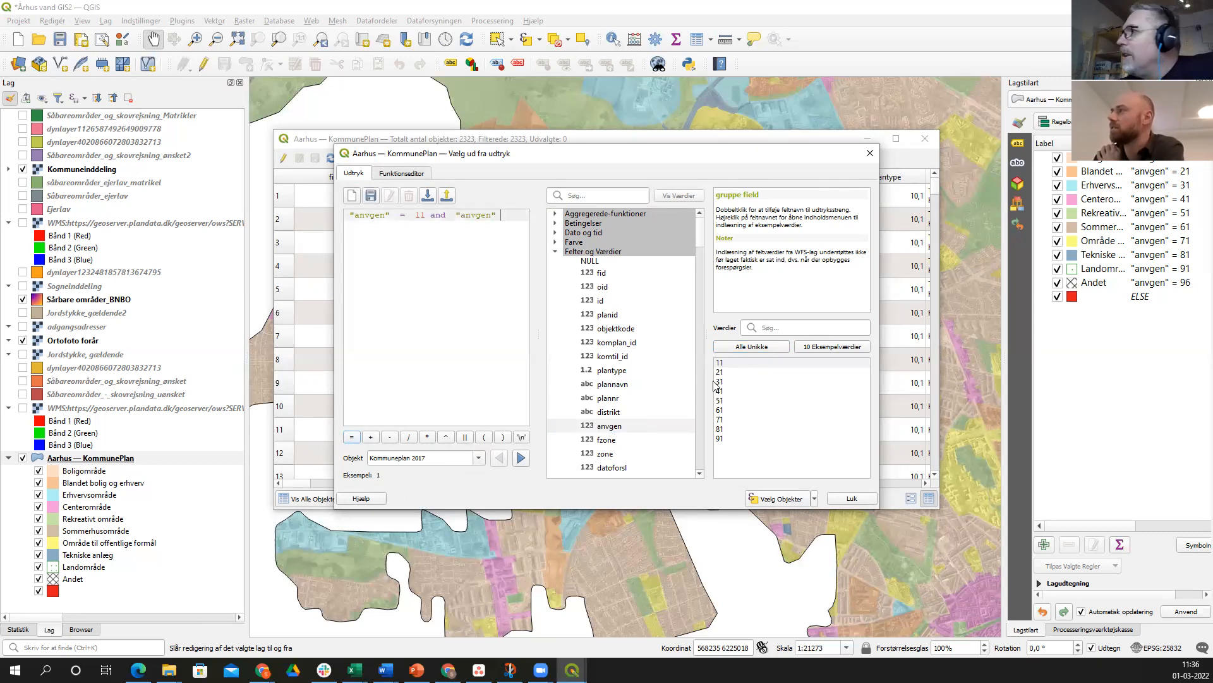
pyautogui.click(352, 437)
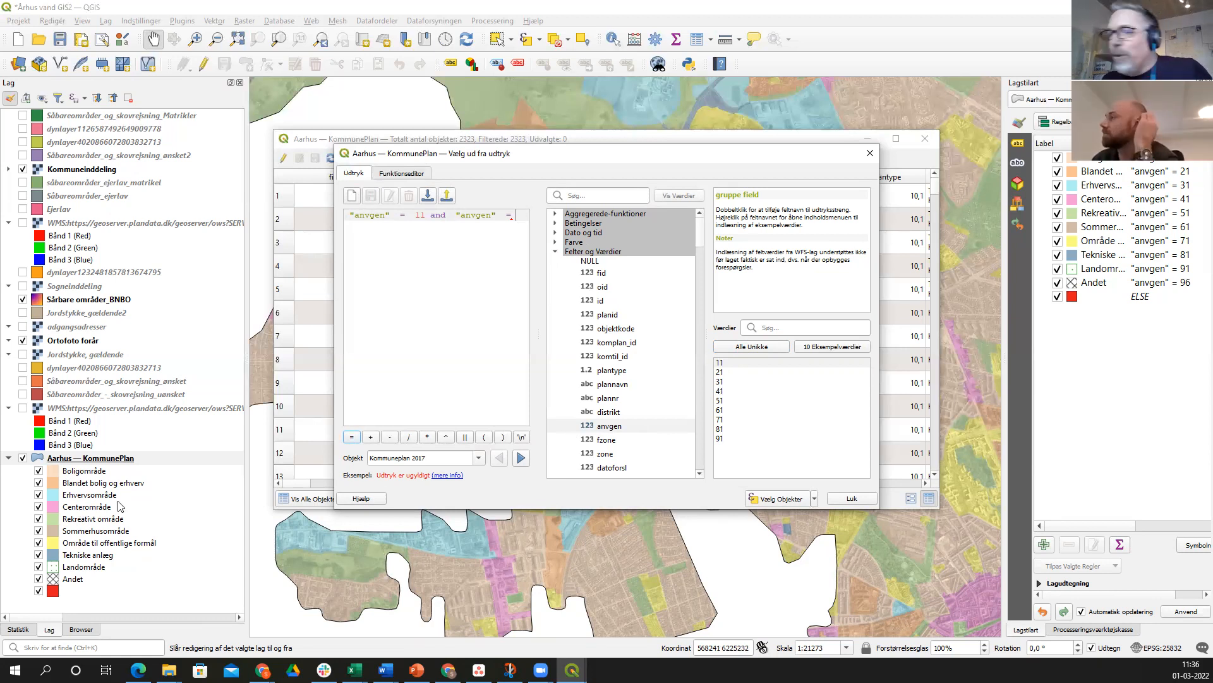
pyautogui.doubleClick(727, 392)
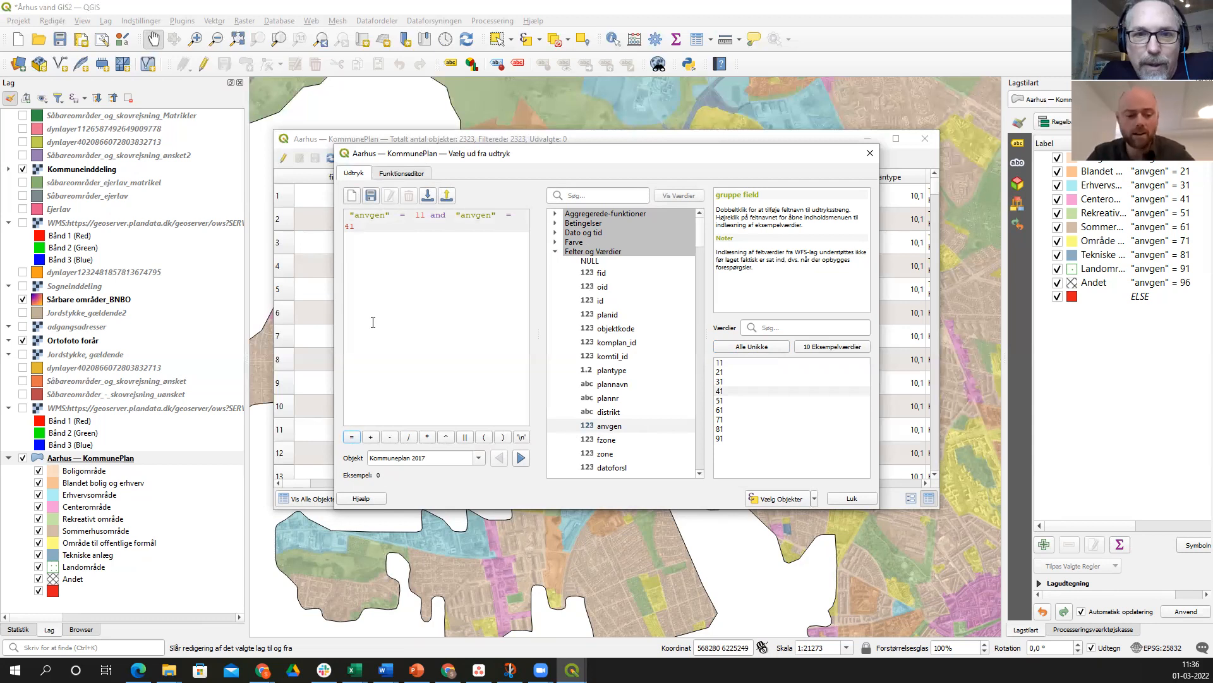
pyautogui.write('and')
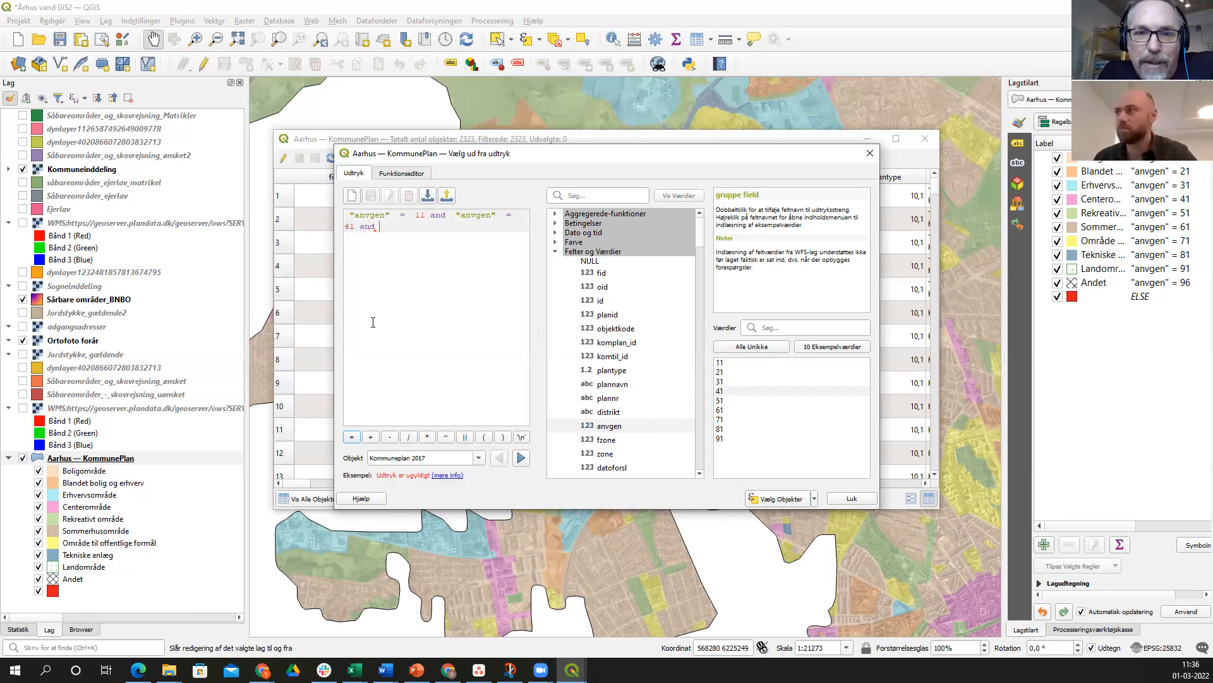
pyautogui.doubleClick(610, 426)
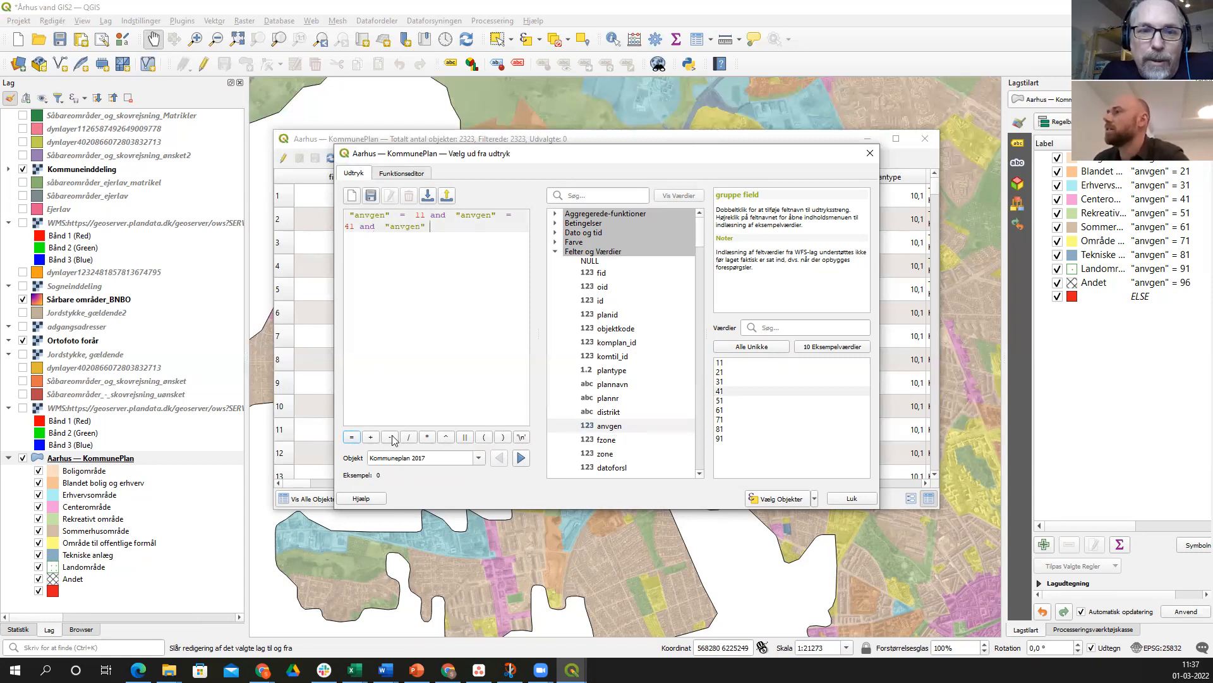
pyautogui.click(353, 437)
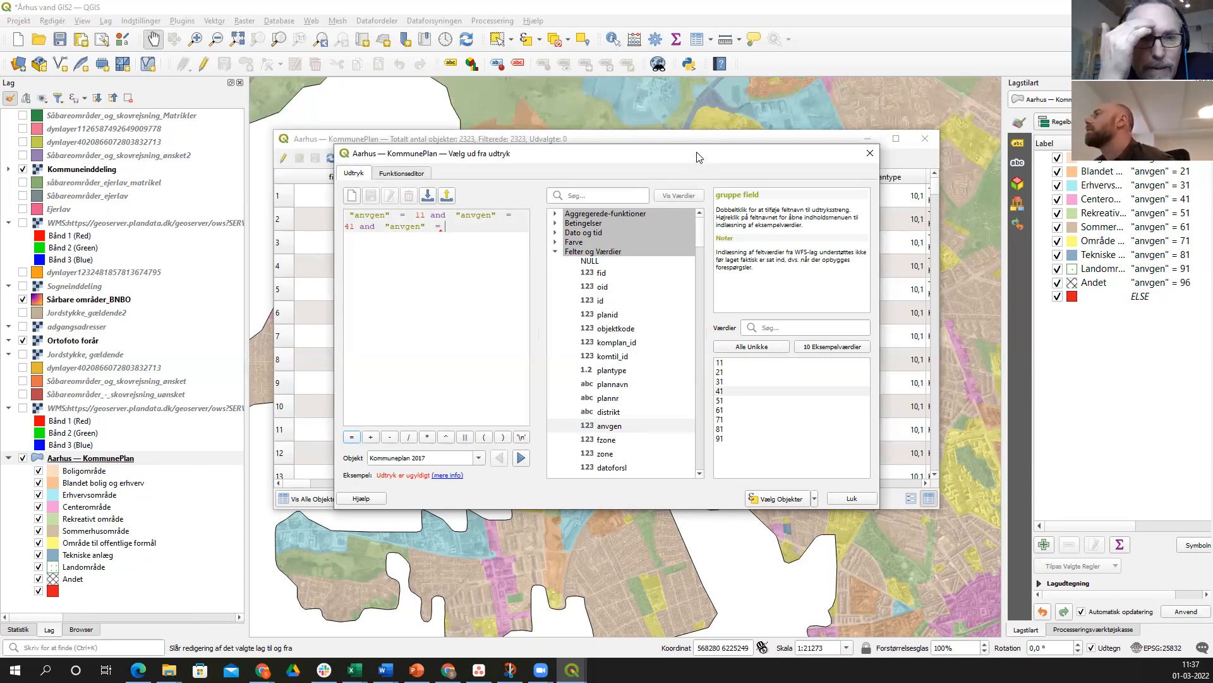
# - Hide the Sårbare områder_BNBO layer to expose the municipal plan zones beneath it around Aarhus
pyautogui.scroll(-1, 660, 584)
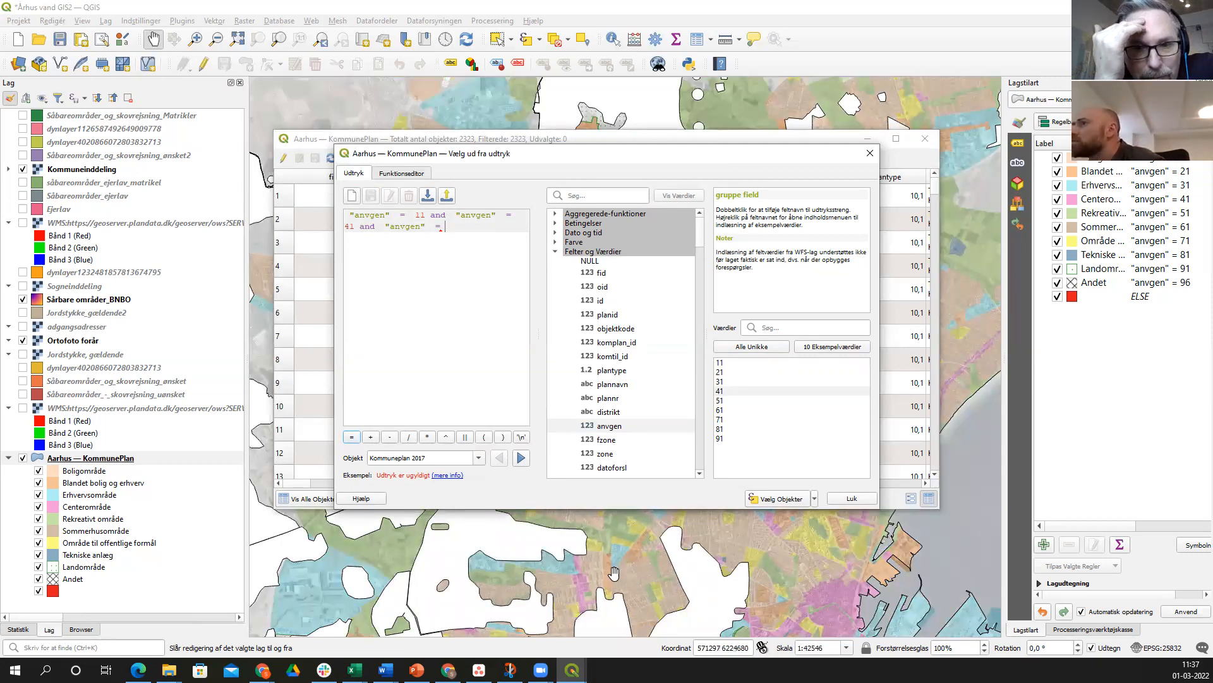
pyautogui.click(23, 299)
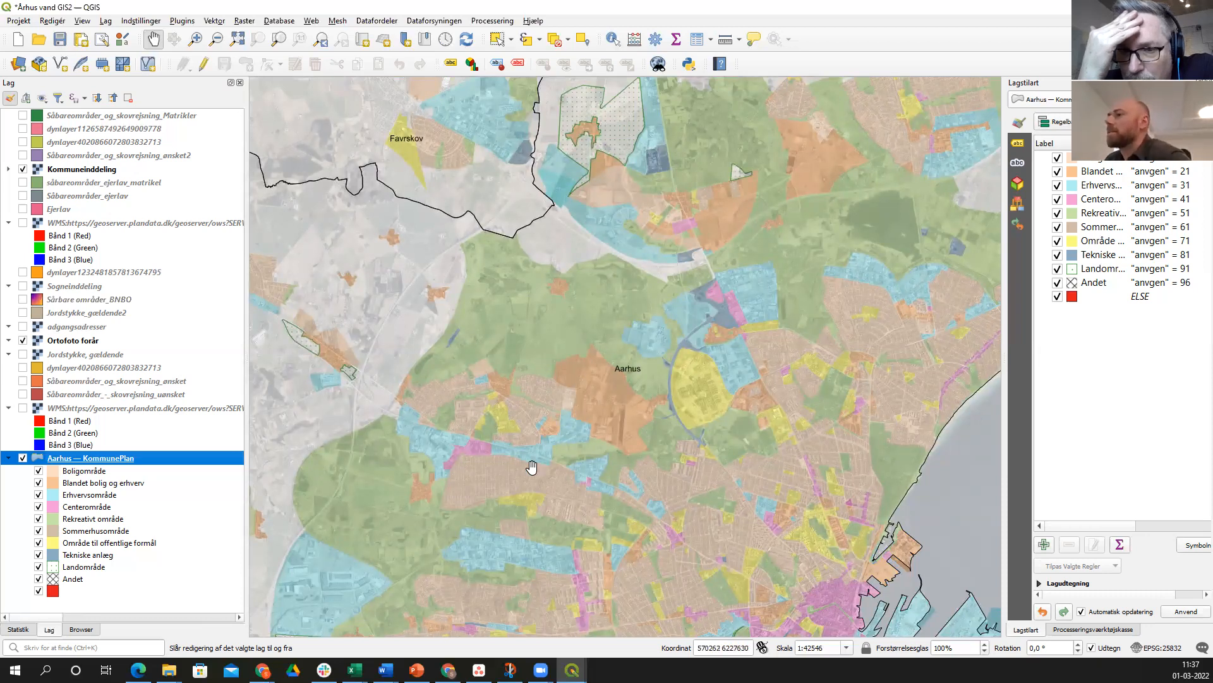
pyautogui.moveTo(572, 669)
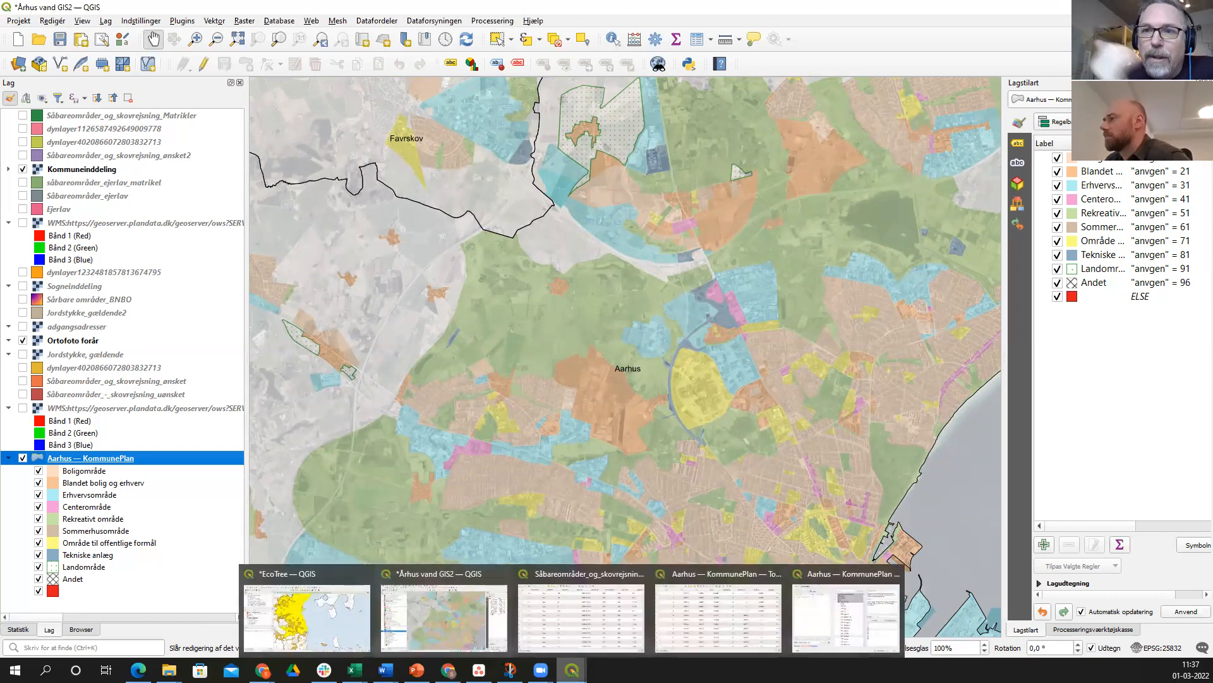
# - Remove the unfinished third anvgen condition from the selection expression and run the selection on Aarhus — KommunePlan
pyautogui.click(820, 604)
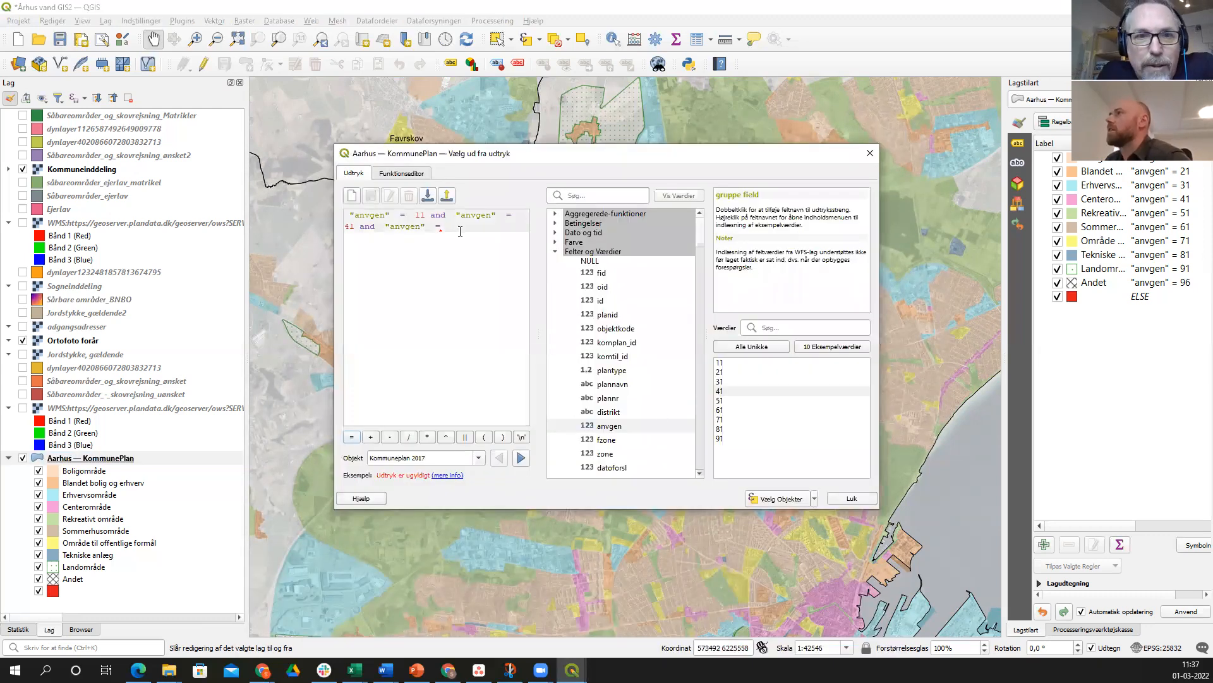
pyautogui.moveTo(445, 235)
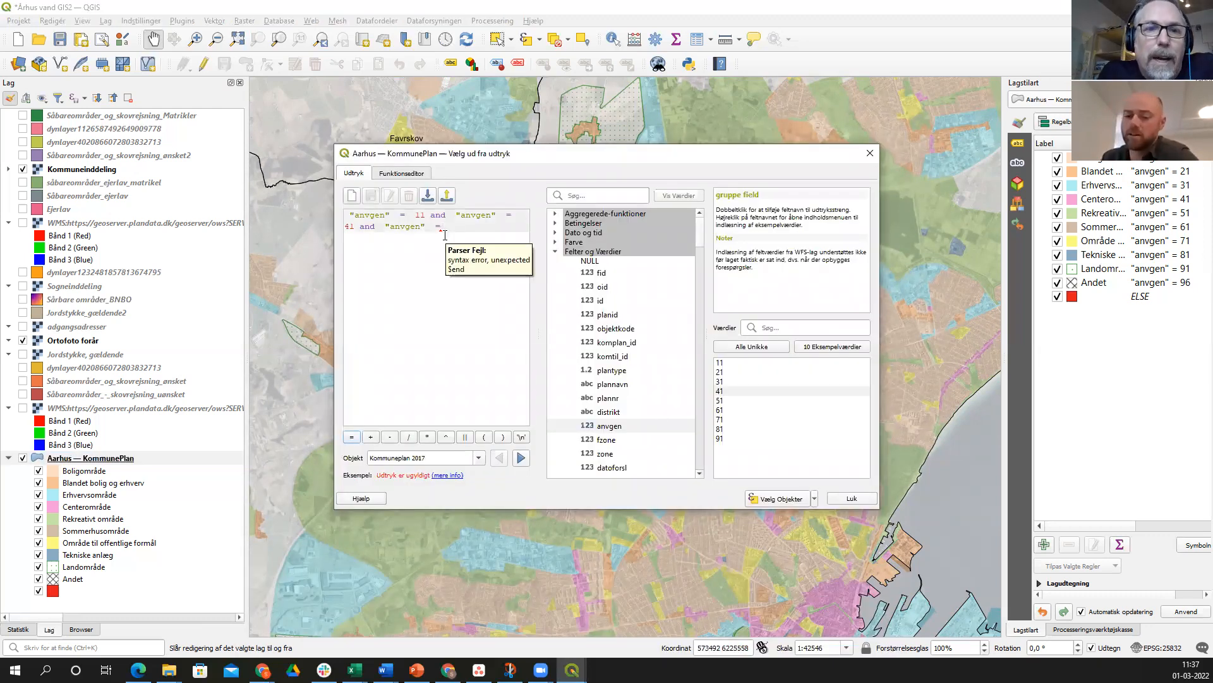
pyautogui.press('BackSpace')
pyautogui.press('BackSpace')
pyautogui.press('BackSpace')
pyautogui.press('BackSpace')
pyautogui.press('BackSpace')
pyautogui.press('BackSpace')
pyautogui.press('BackSpace')
pyautogui.press('BackSpace')
pyautogui.press('BackSpace')
pyautogui.press('BackSpace')
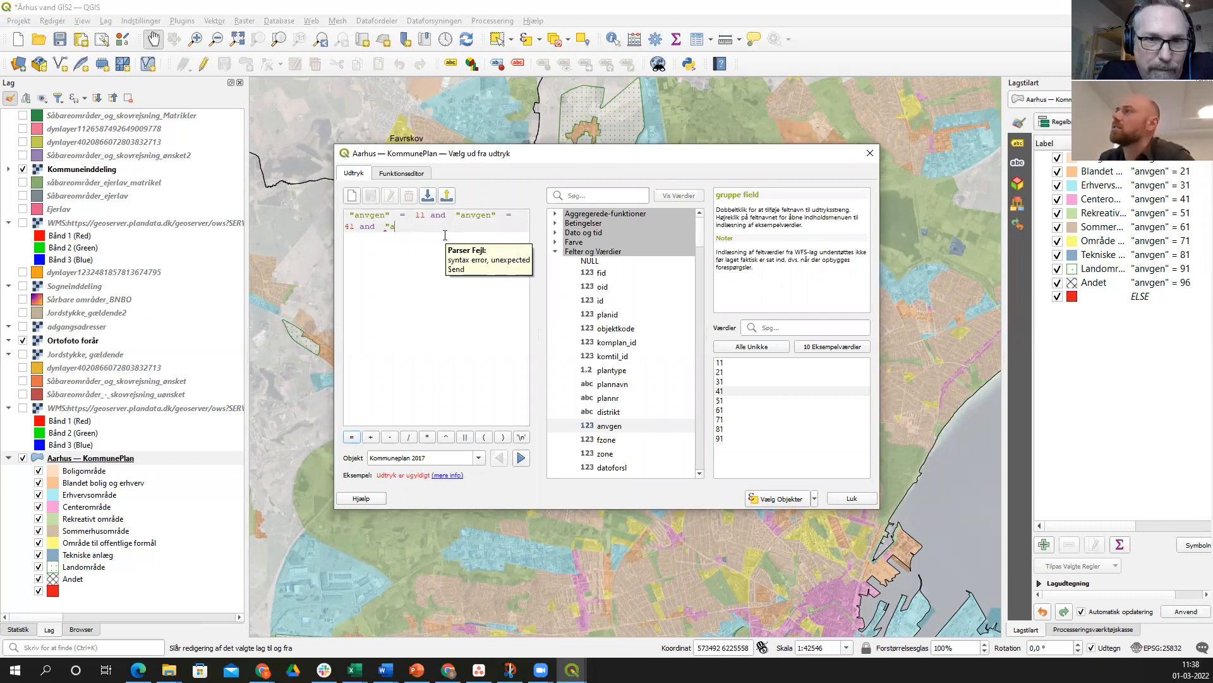
pyautogui.press('BackSpace')
pyautogui.press('BackSpace')
pyautogui.press('BackSpace')
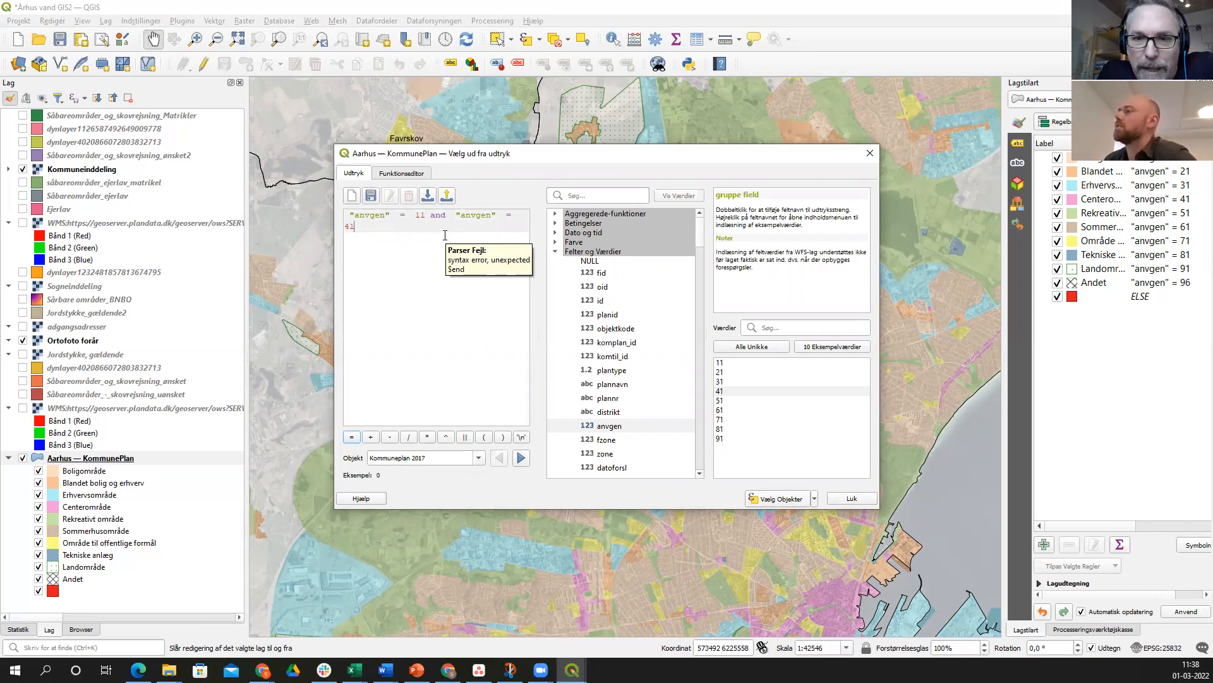
pyautogui.click(781, 500)
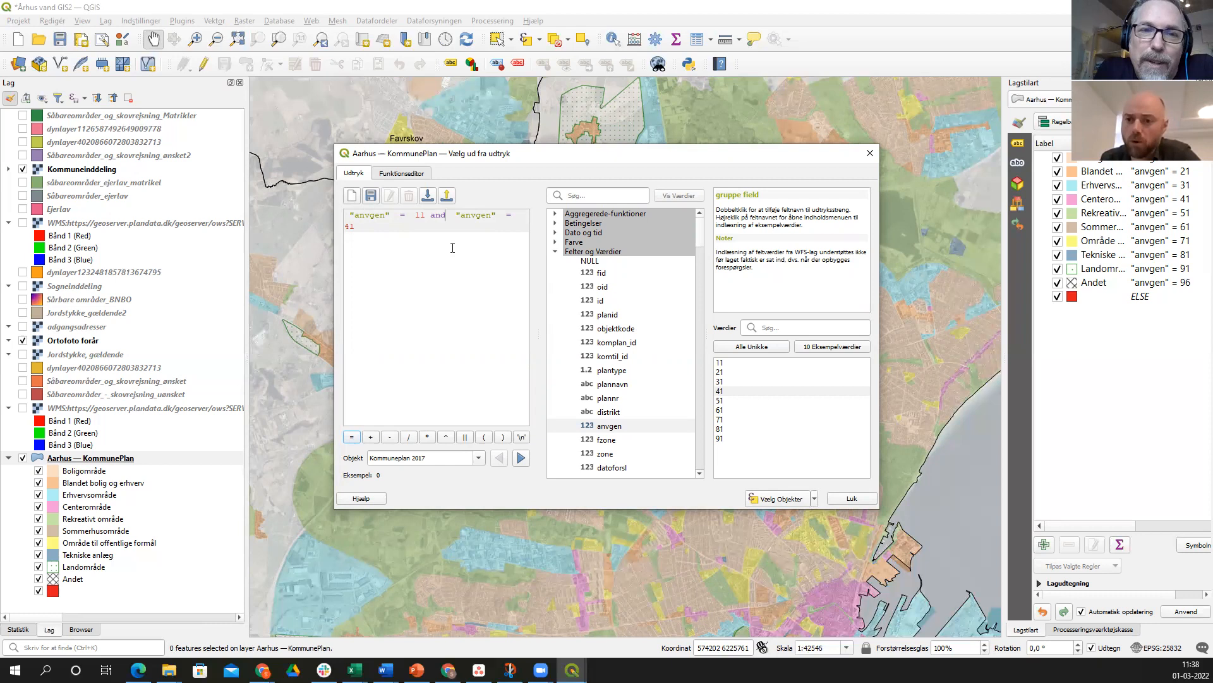
# - Change the operator between the conditions "anvgen" = 11 and "anvgen" = 41 to or, and select the matching zones
pyautogui.press('BackSpace')
pyautogui.press('BackSpace')
pyautogui.press('BackSpace')
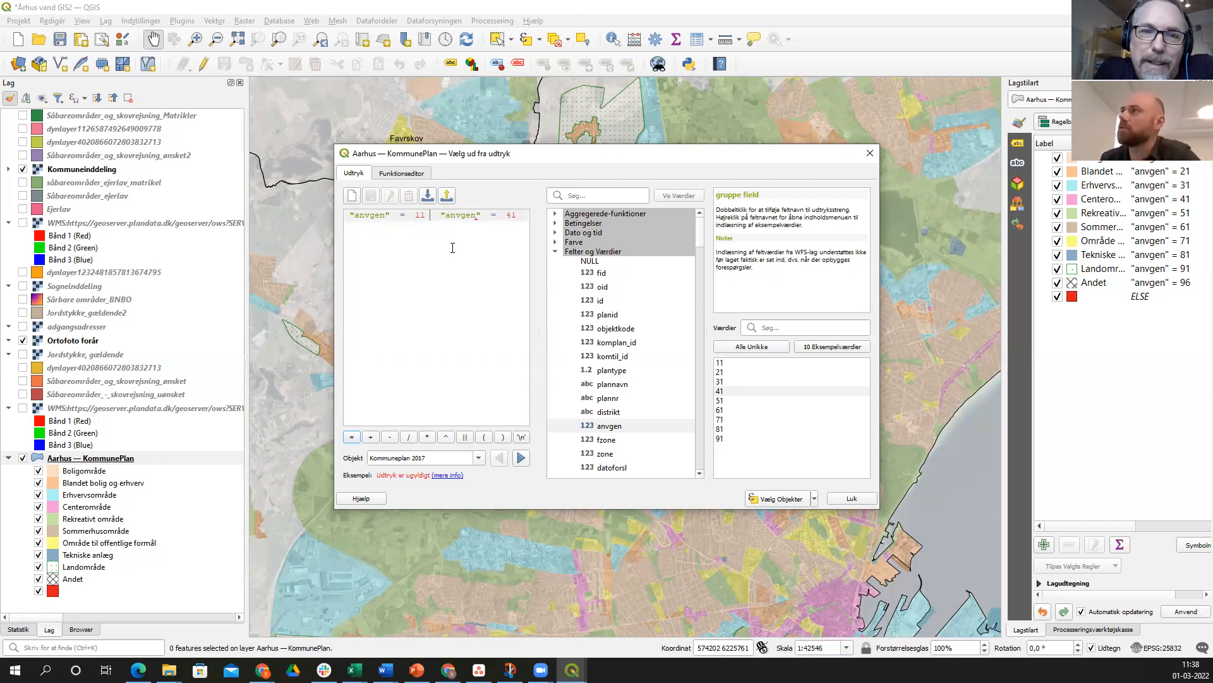
pyautogui.write('og')
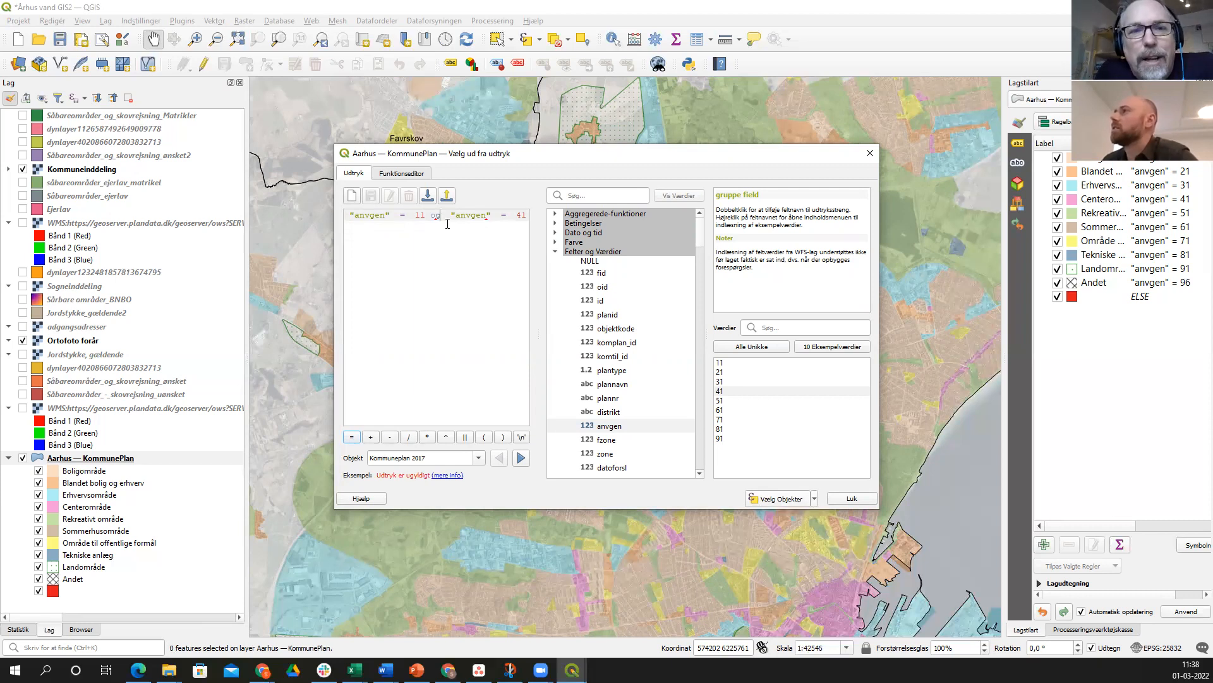
pyautogui.moveTo(447, 224)
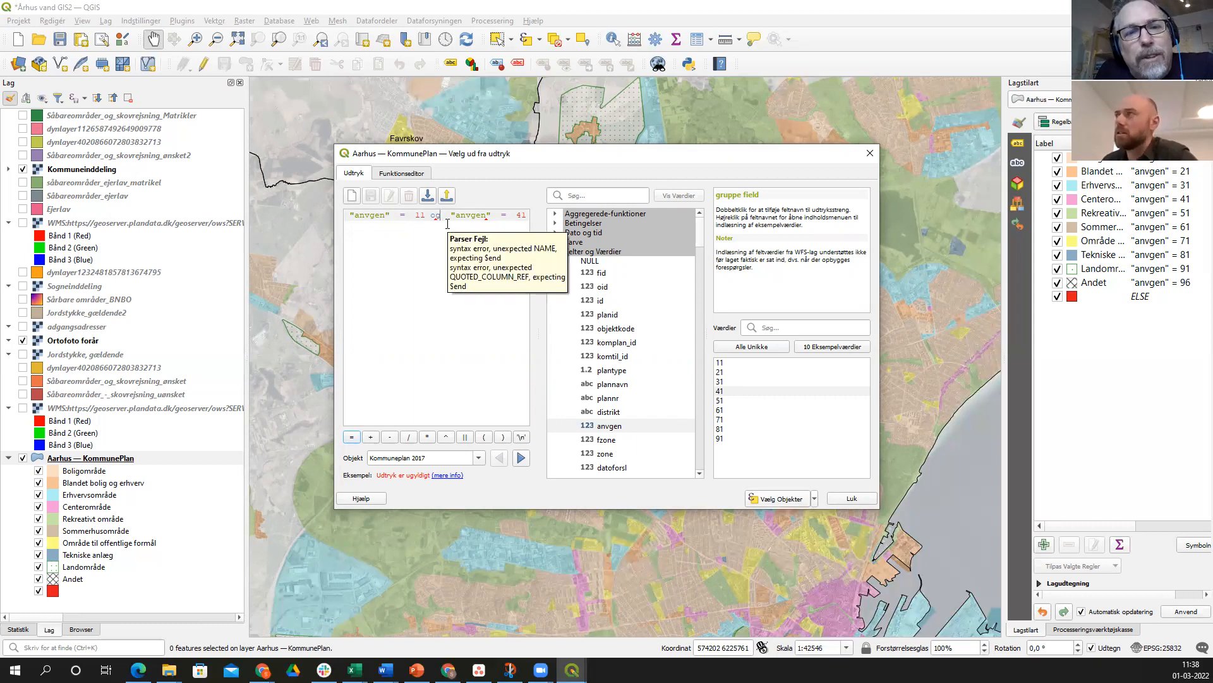
pyautogui.press('BackSpace')
pyautogui.write('r')
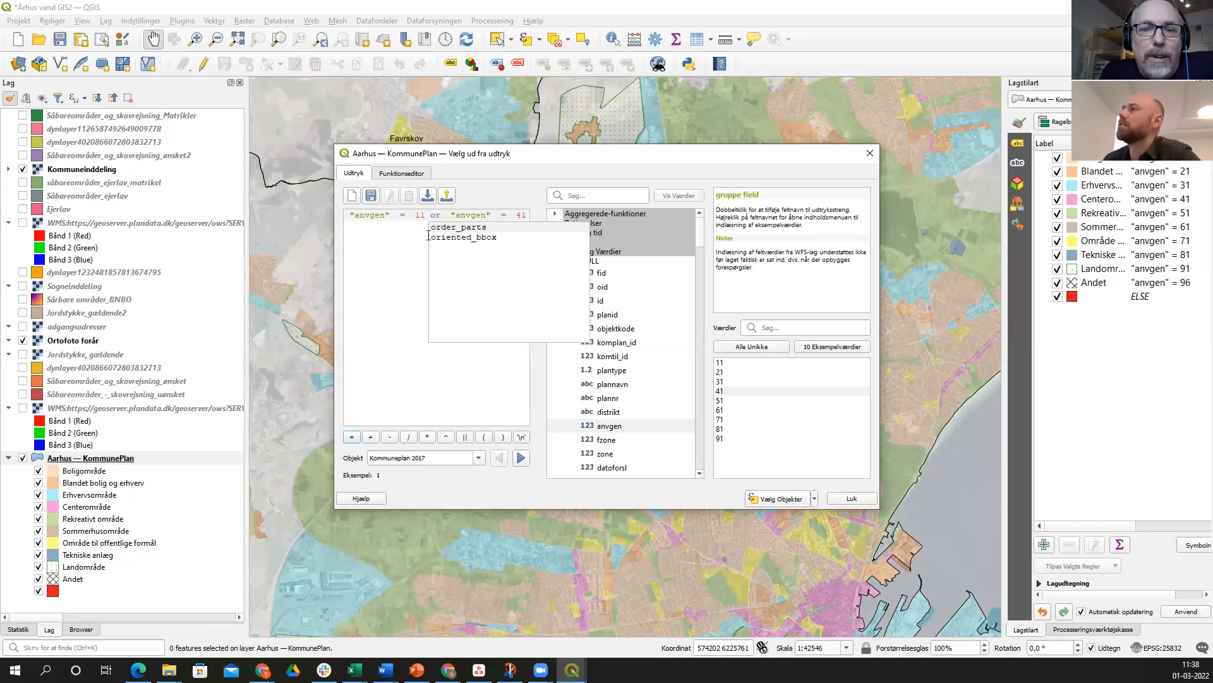
pyautogui.click(380, 258)
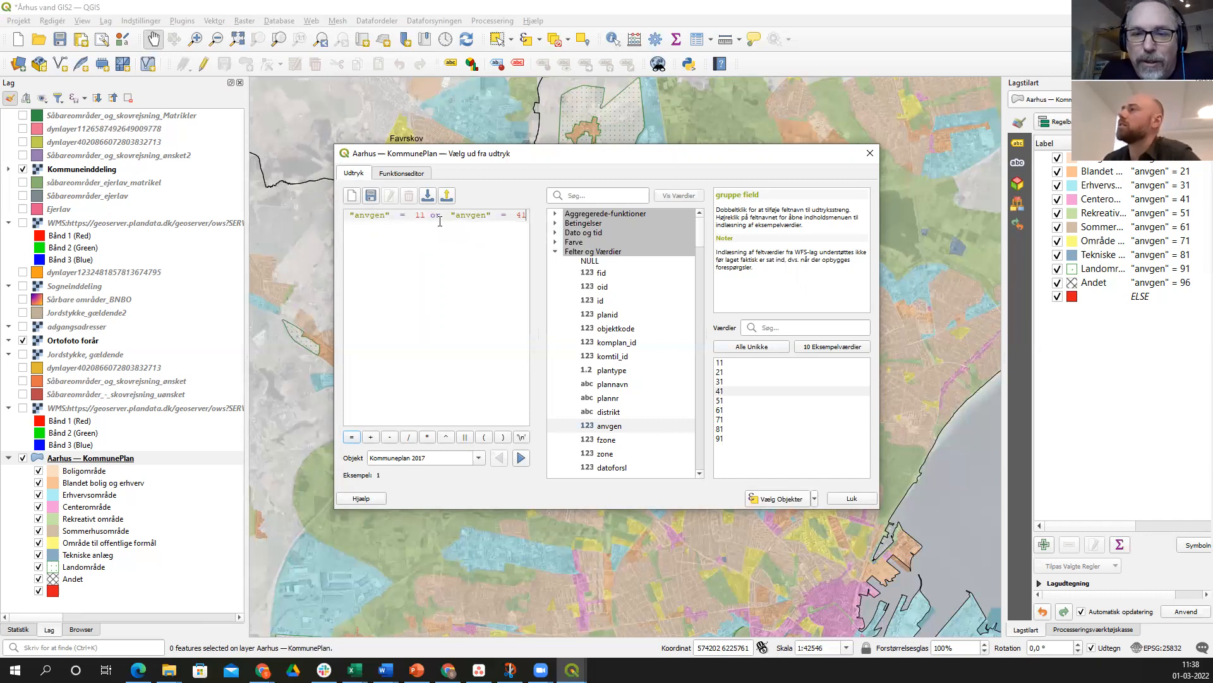
pyautogui.click(770, 499)
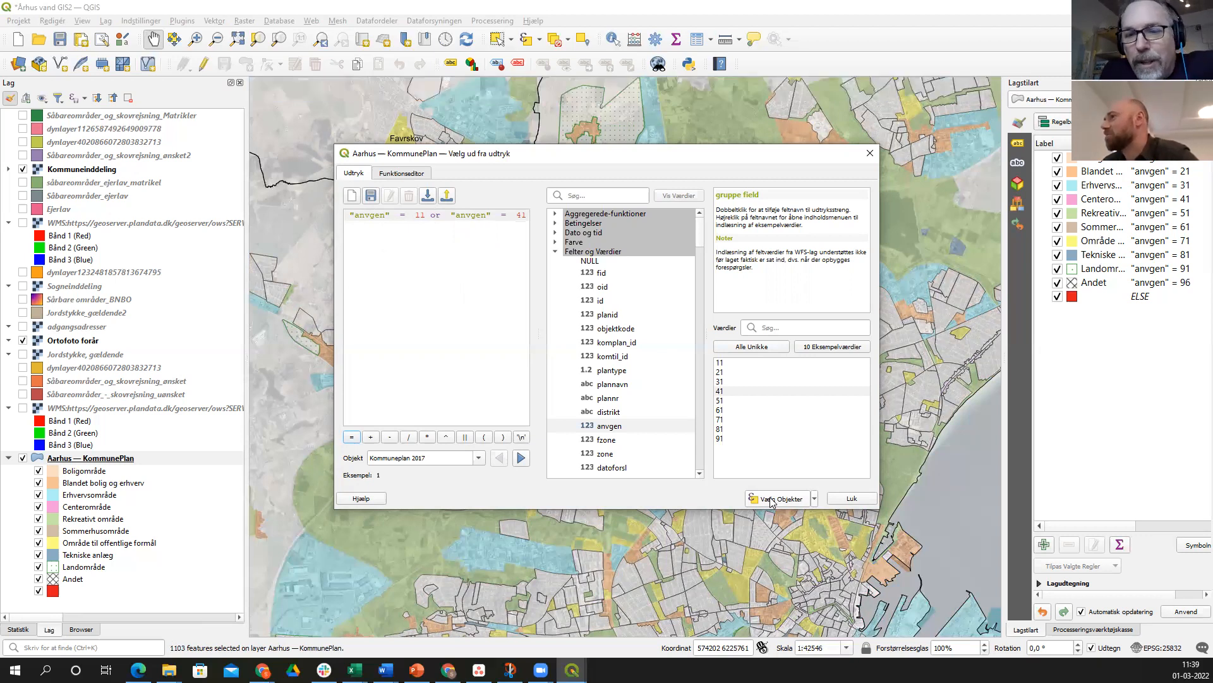
pyautogui.click(834, 498)
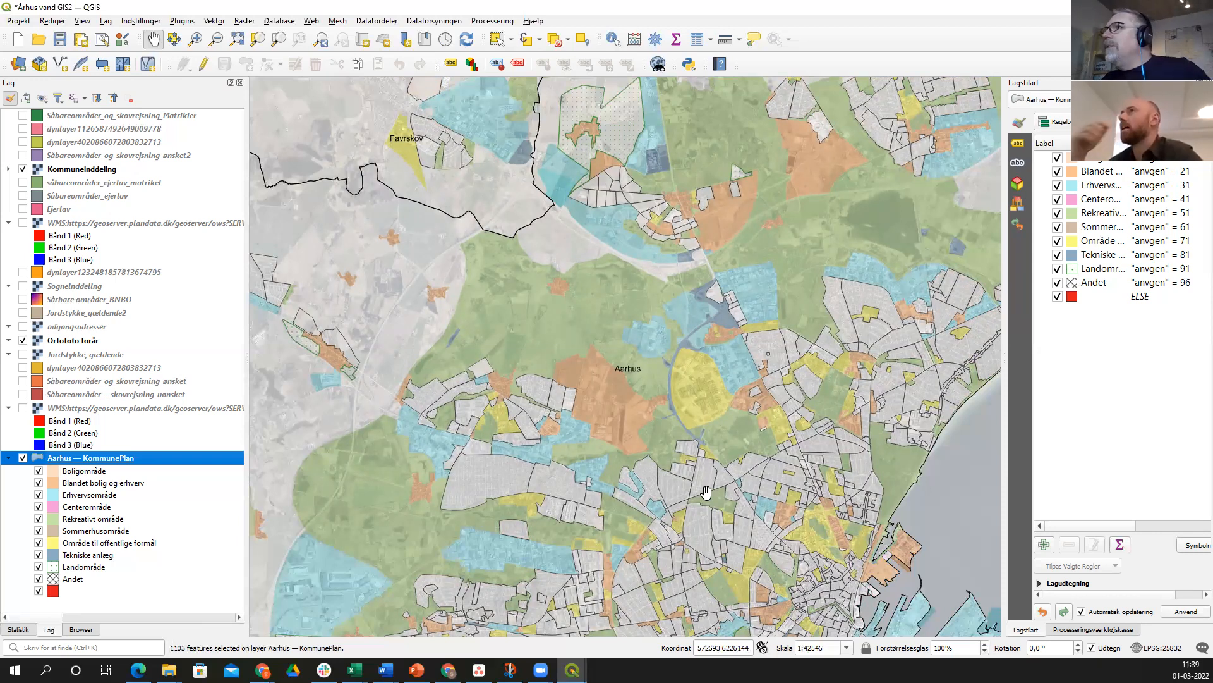
# - Set up a Difference (Forskel) with Jordstykke_gældende2 as input and only the selected features of Aarhus — KommunePlan as overlay
pyautogui.click(220, 22)
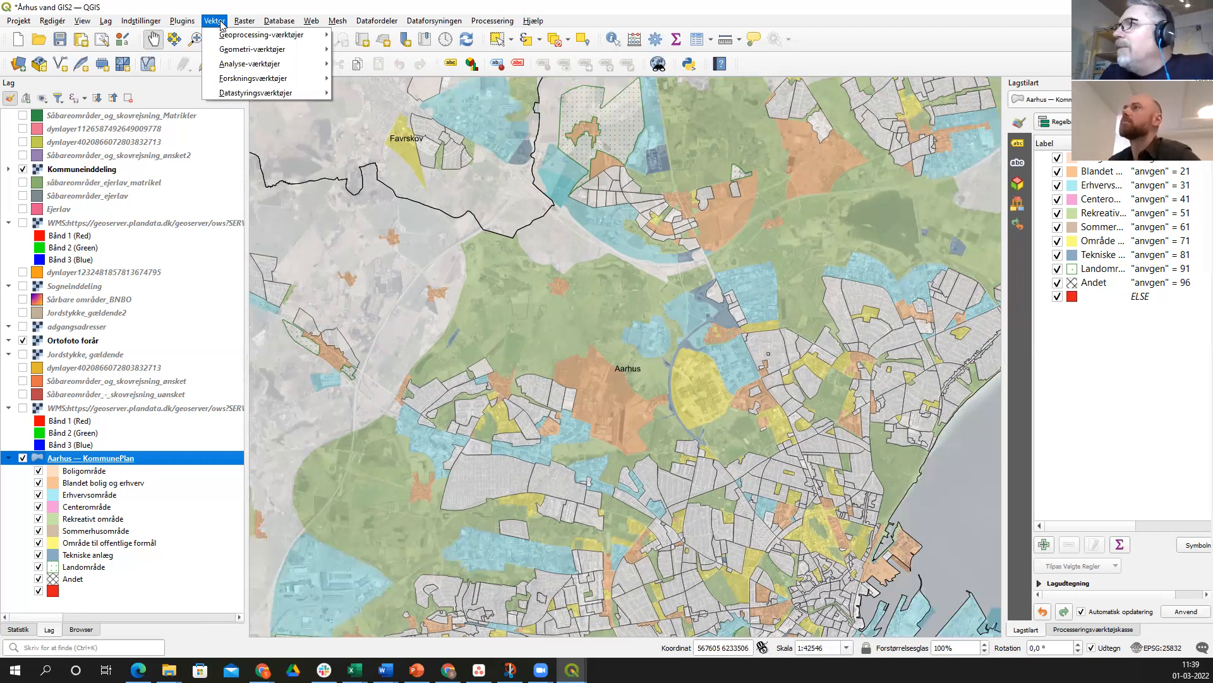
pyautogui.moveTo(259, 35)
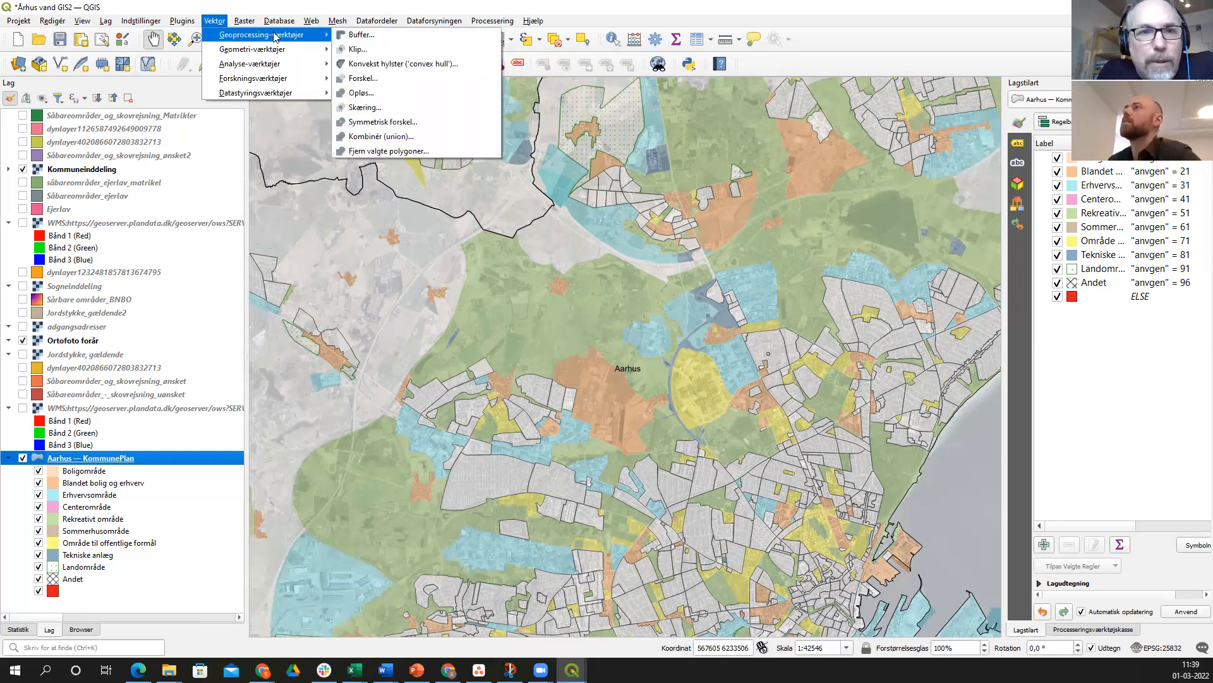
pyautogui.click(361, 79)
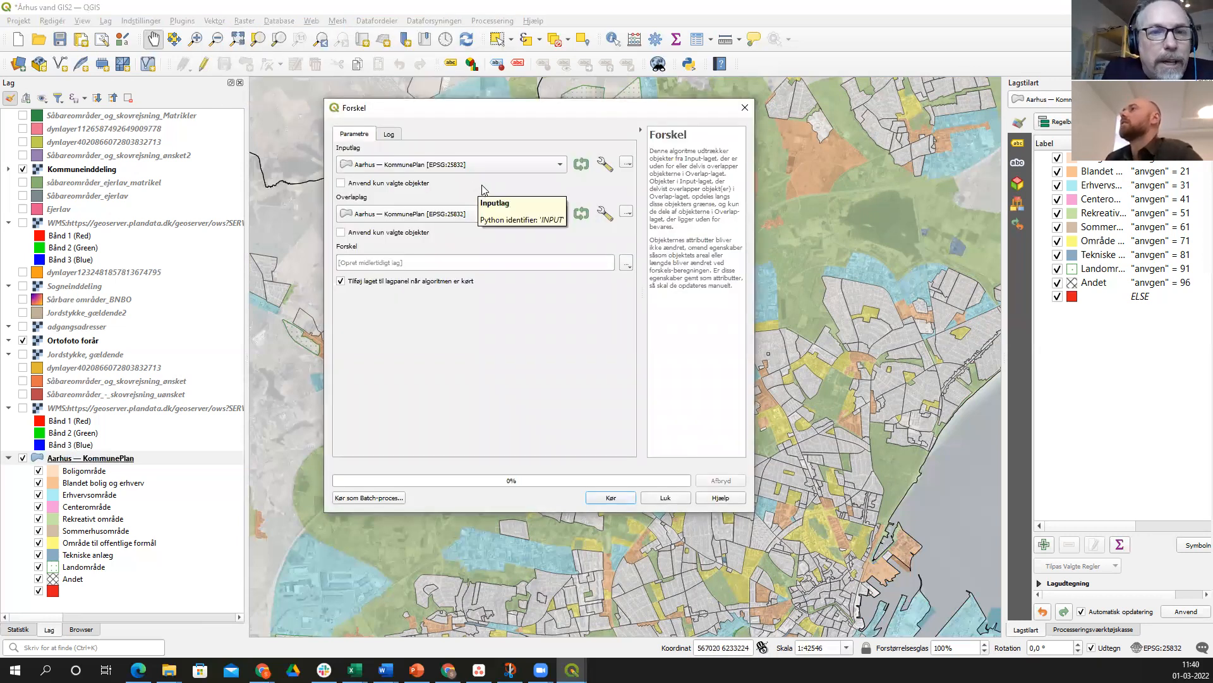
pyautogui.click(562, 166)
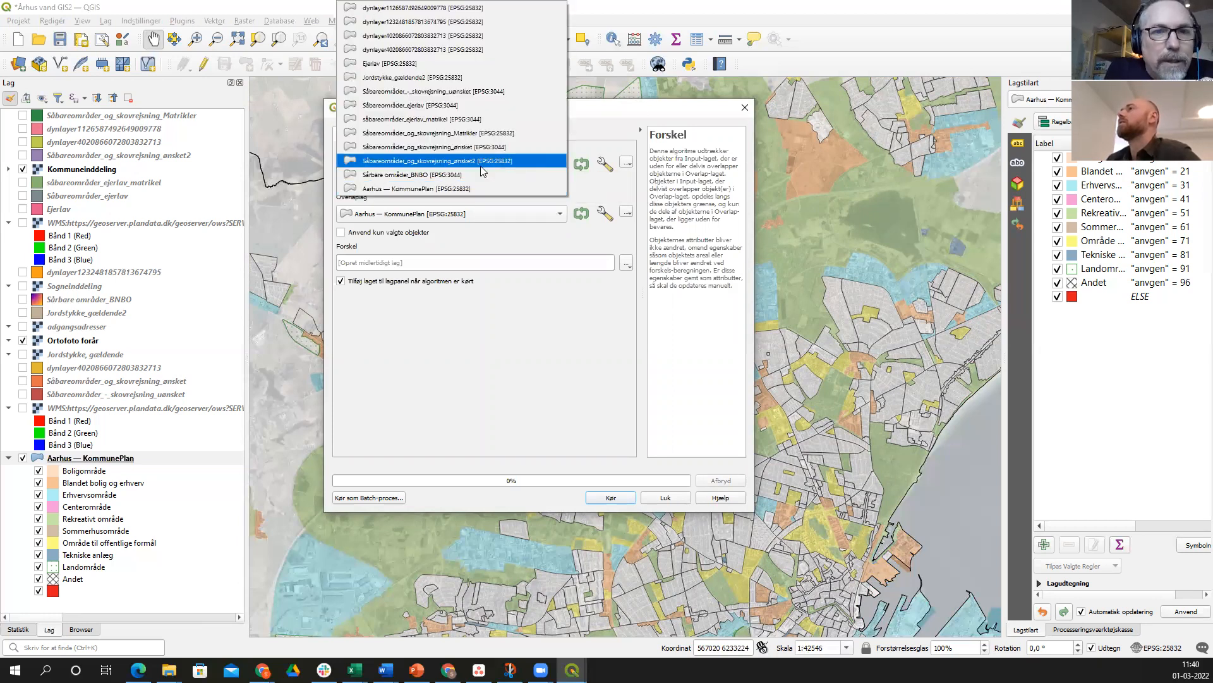
pyautogui.click(455, 78)
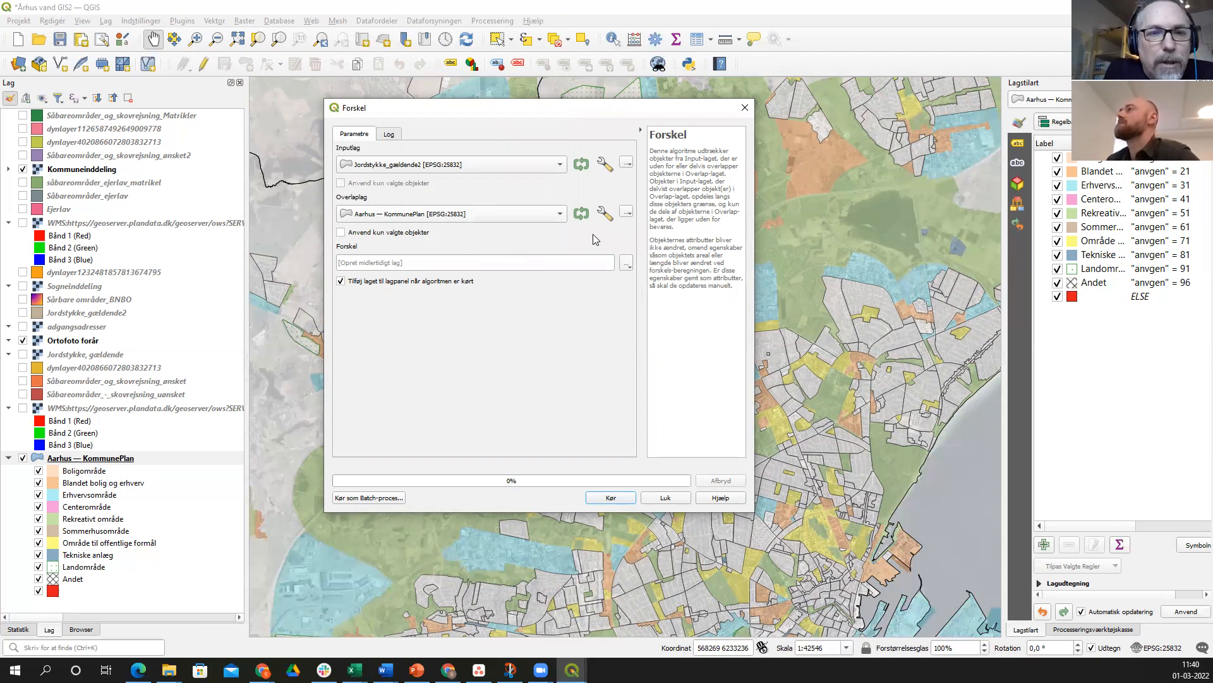
pyautogui.click(340, 232)
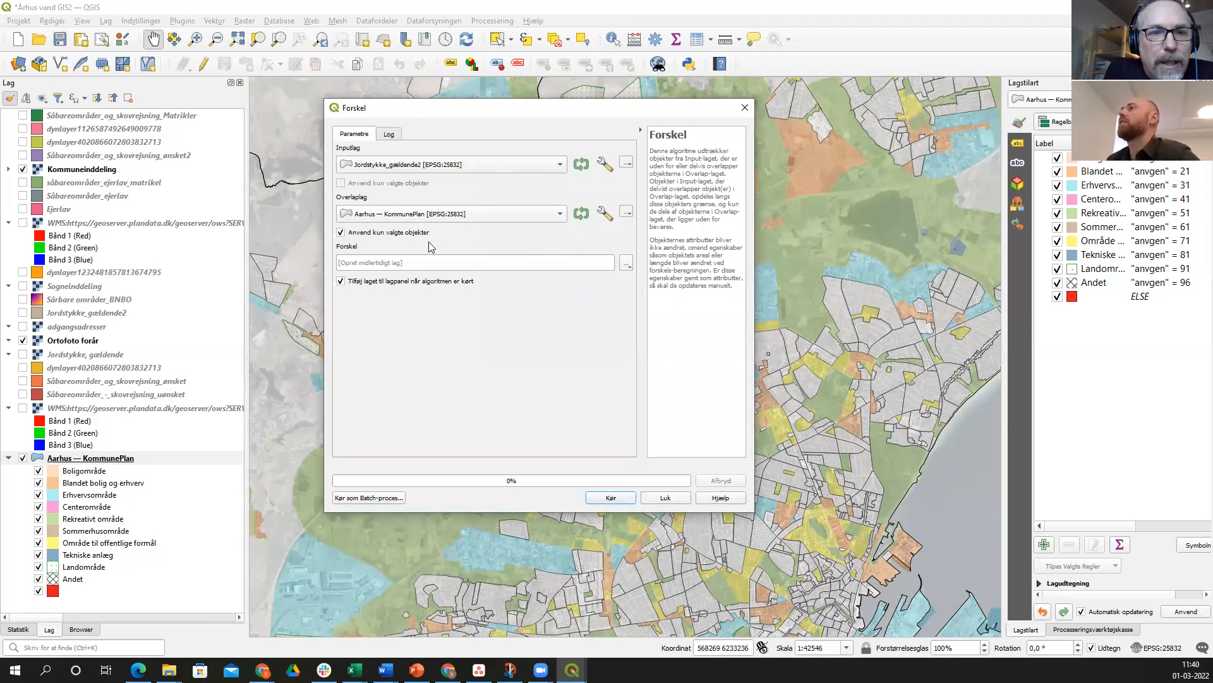
# - Set the difference output to a shapefile named matrikler_-_bolig_og_centerområder in the 2_DataSet folder
pyautogui.click(629, 265)
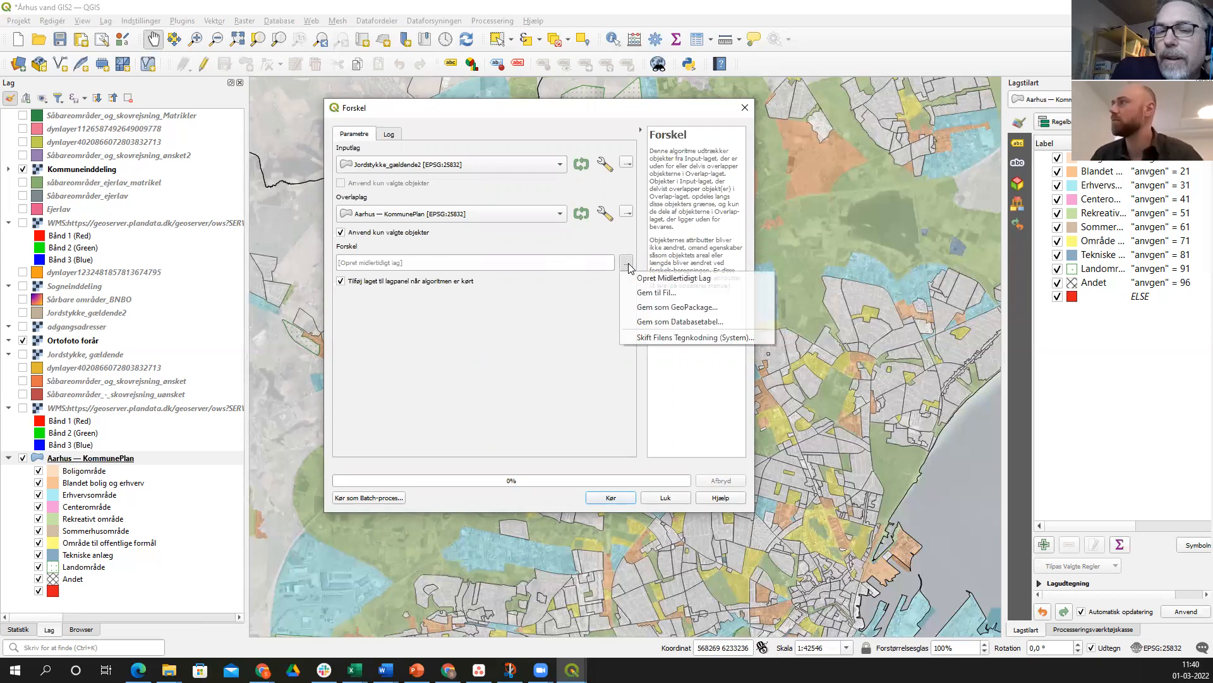
pyautogui.click(642, 294)
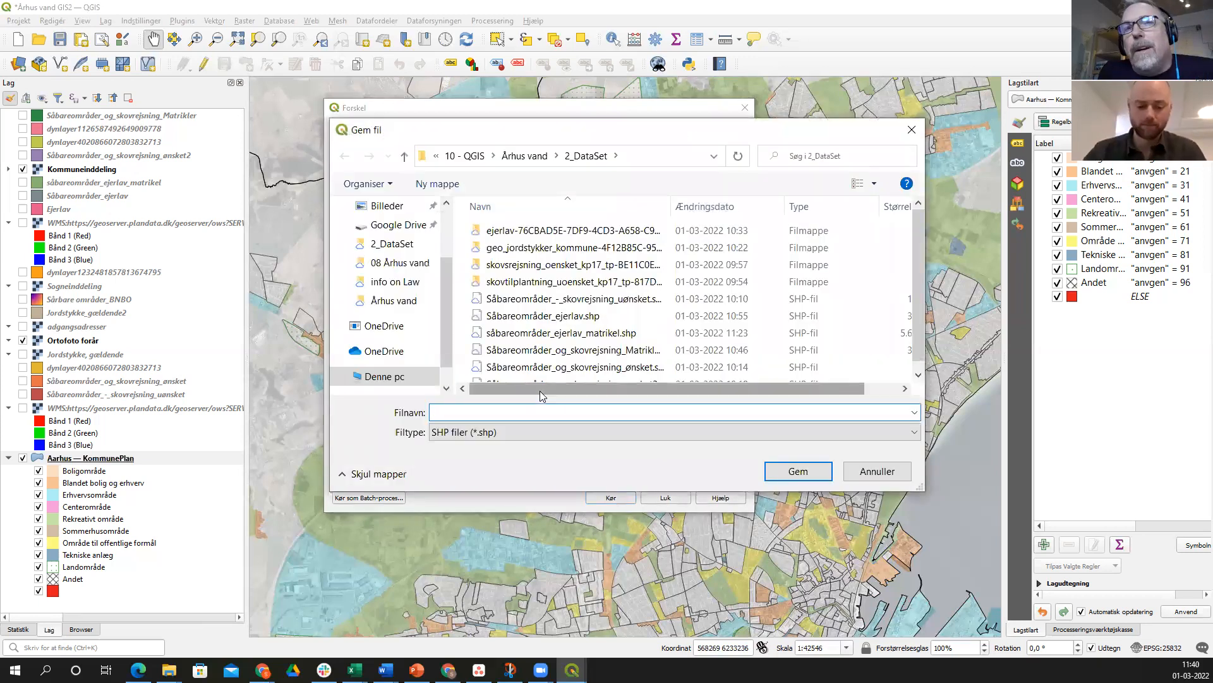
pyautogui.write('ma')
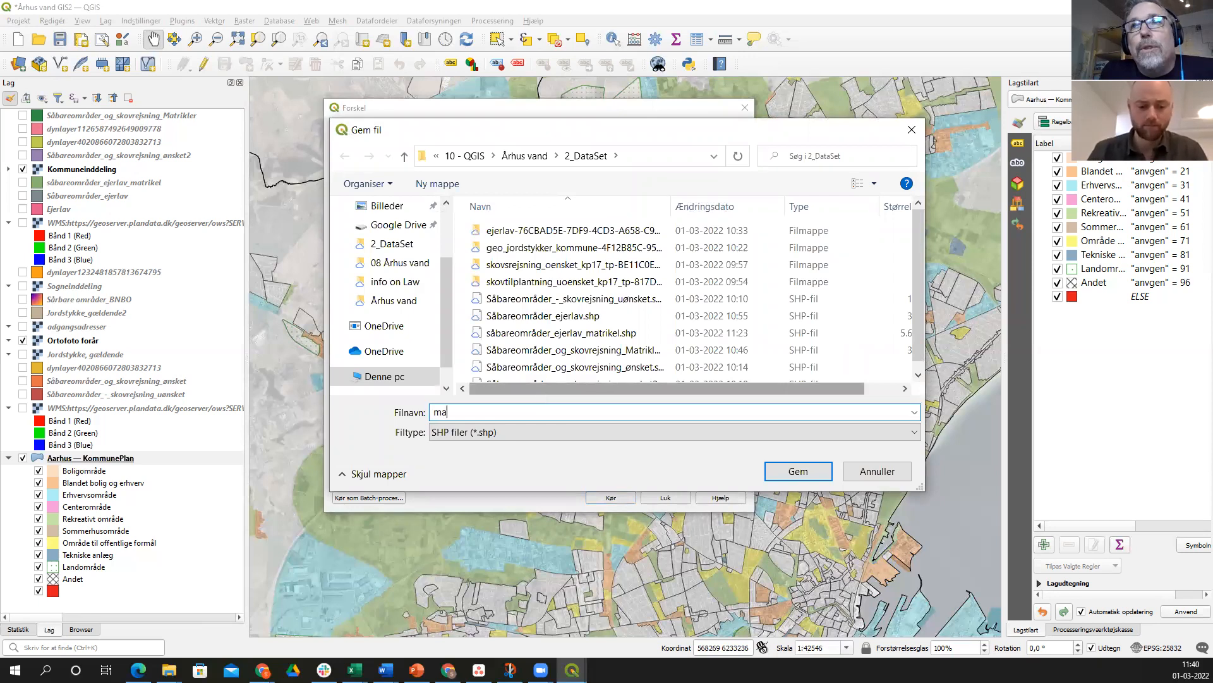
pyautogui.write('tri')
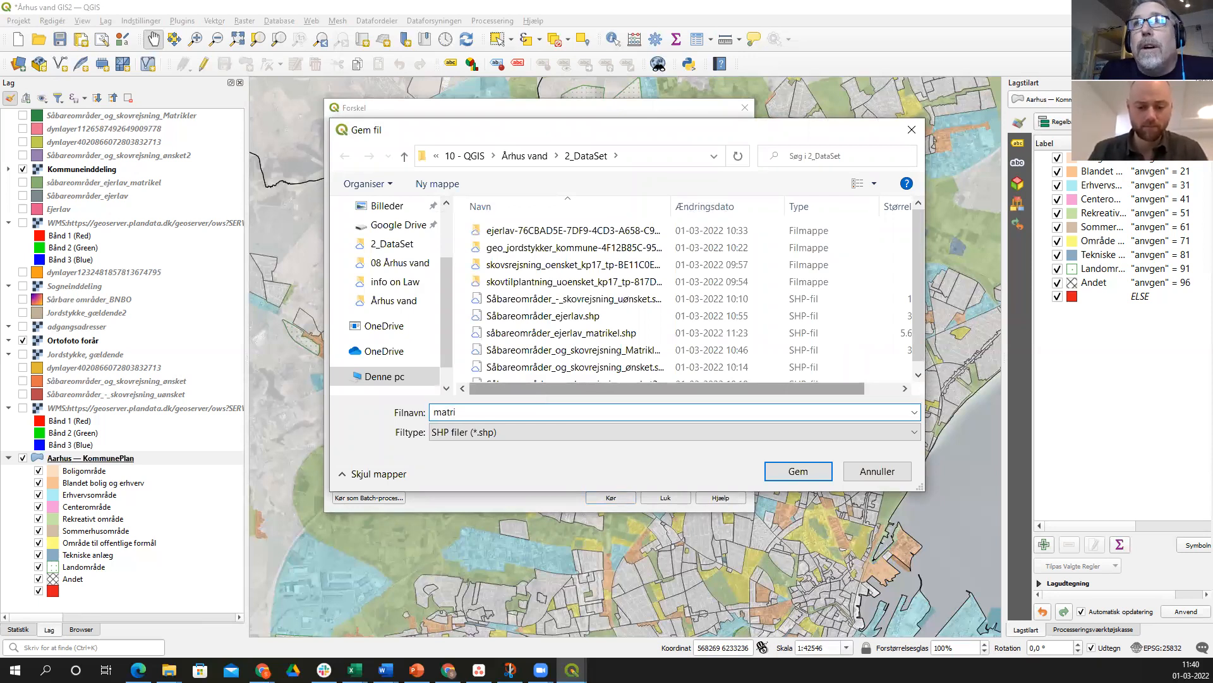
pyautogui.write('kler')
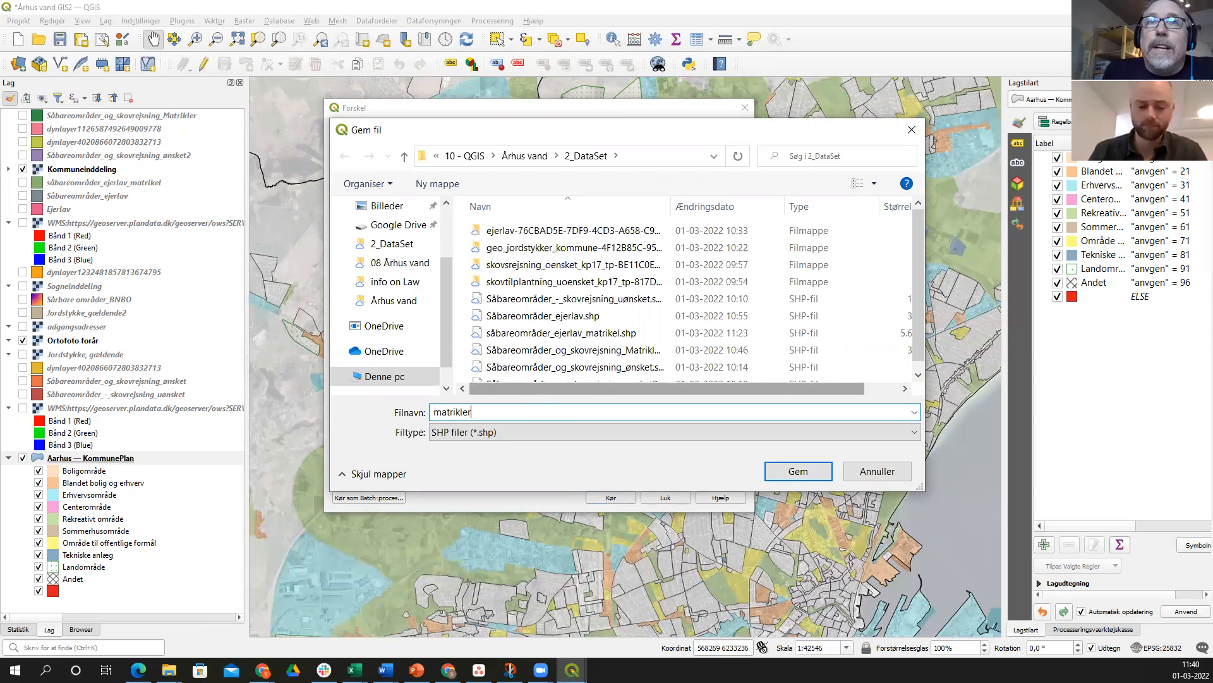
pyautogui.write('_-')
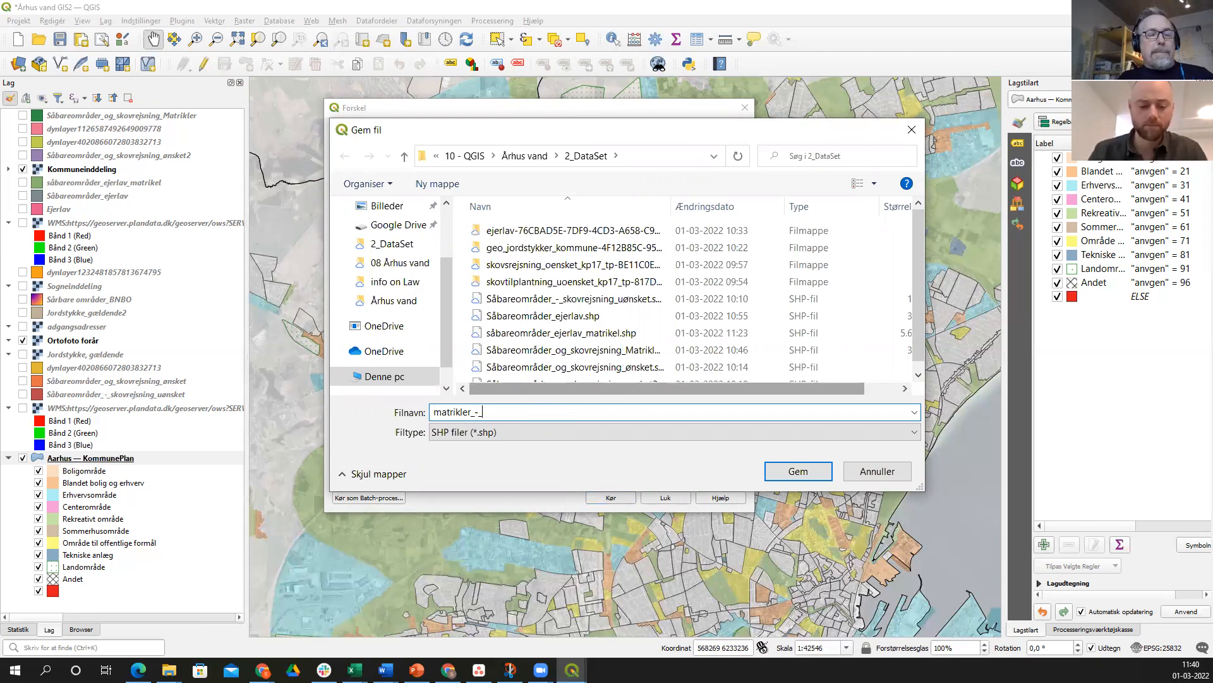
pyautogui.write('_boli')
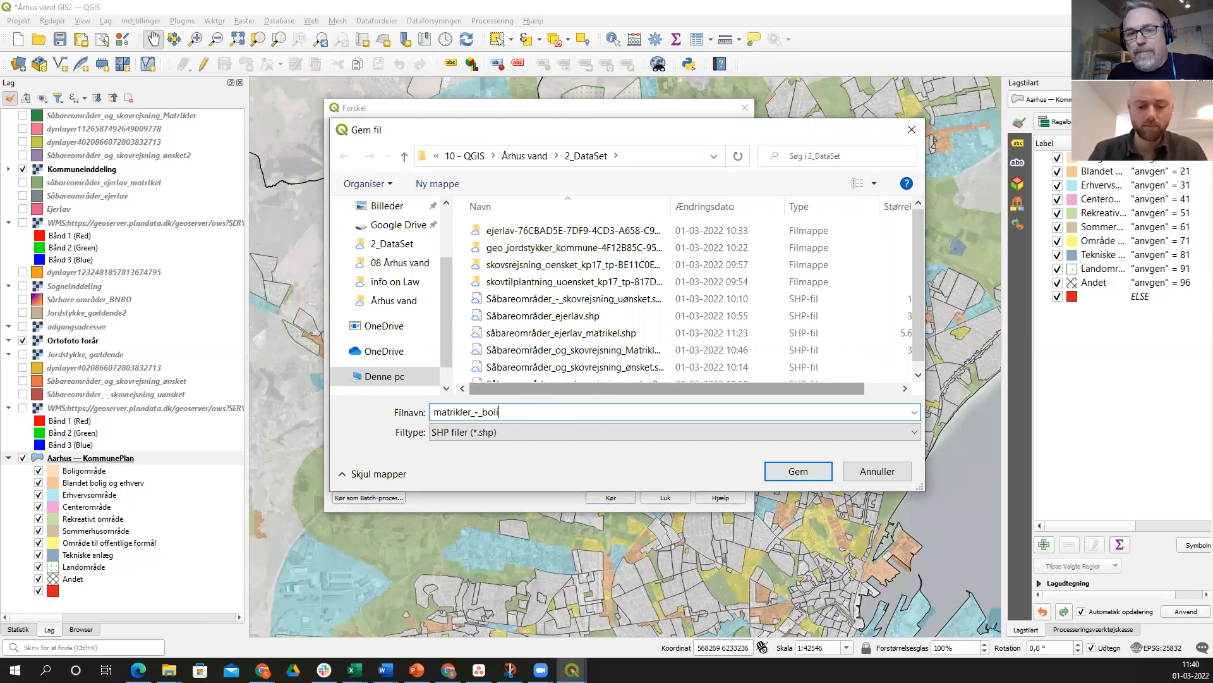
pyautogui.write('g')
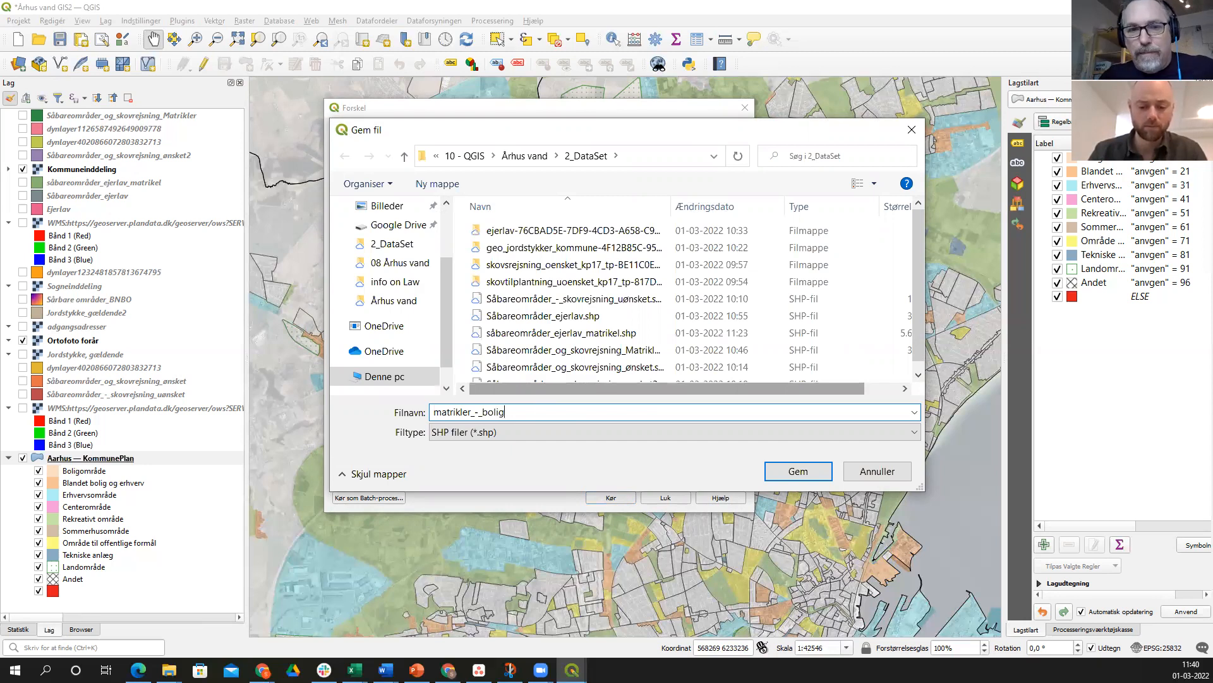
pyautogui.write('_og_ce')
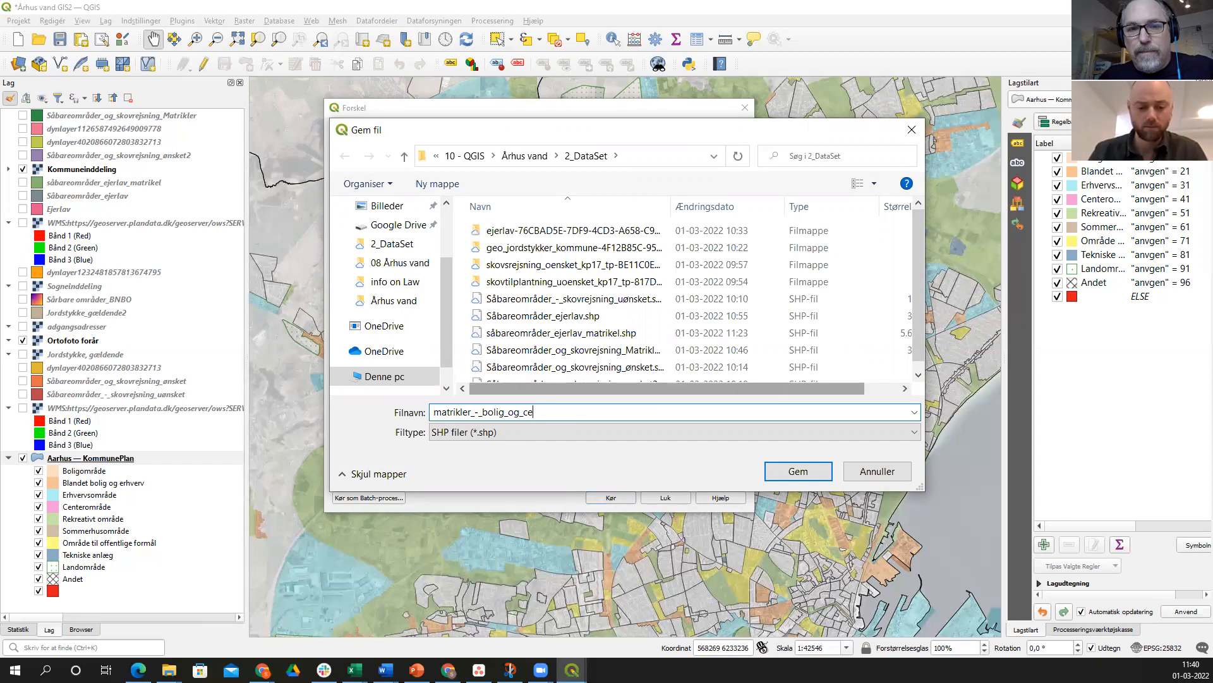
pyautogui.write('nterområder')
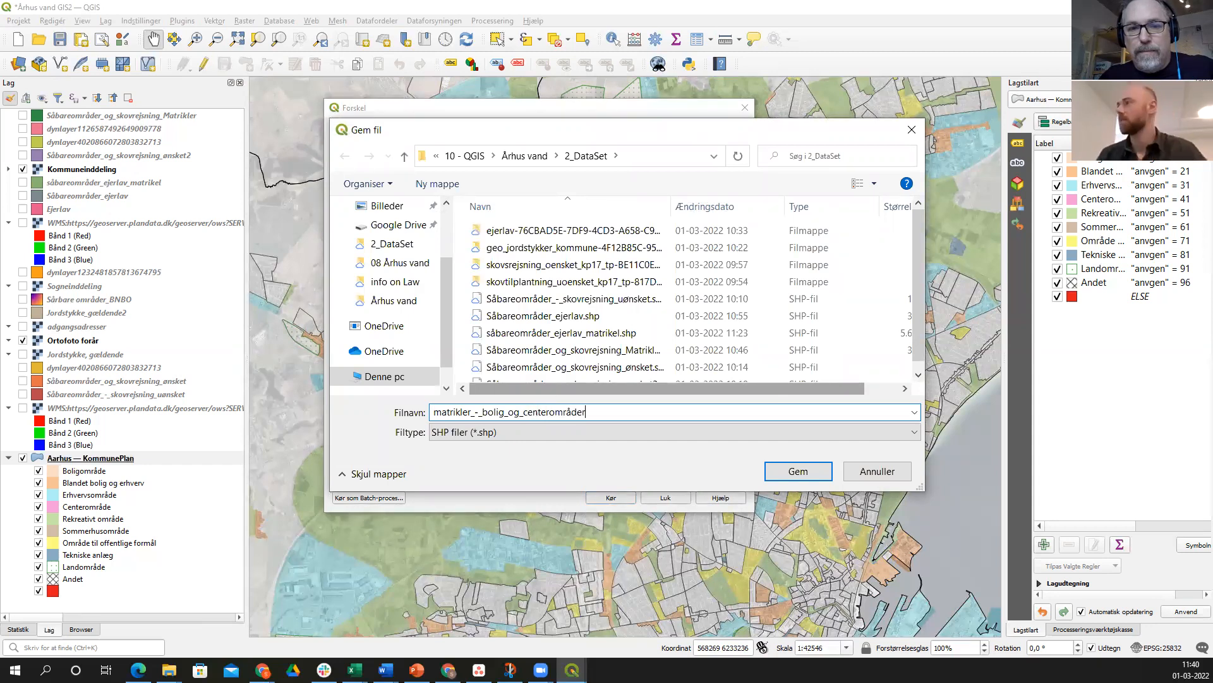
pyautogui.click(798, 472)
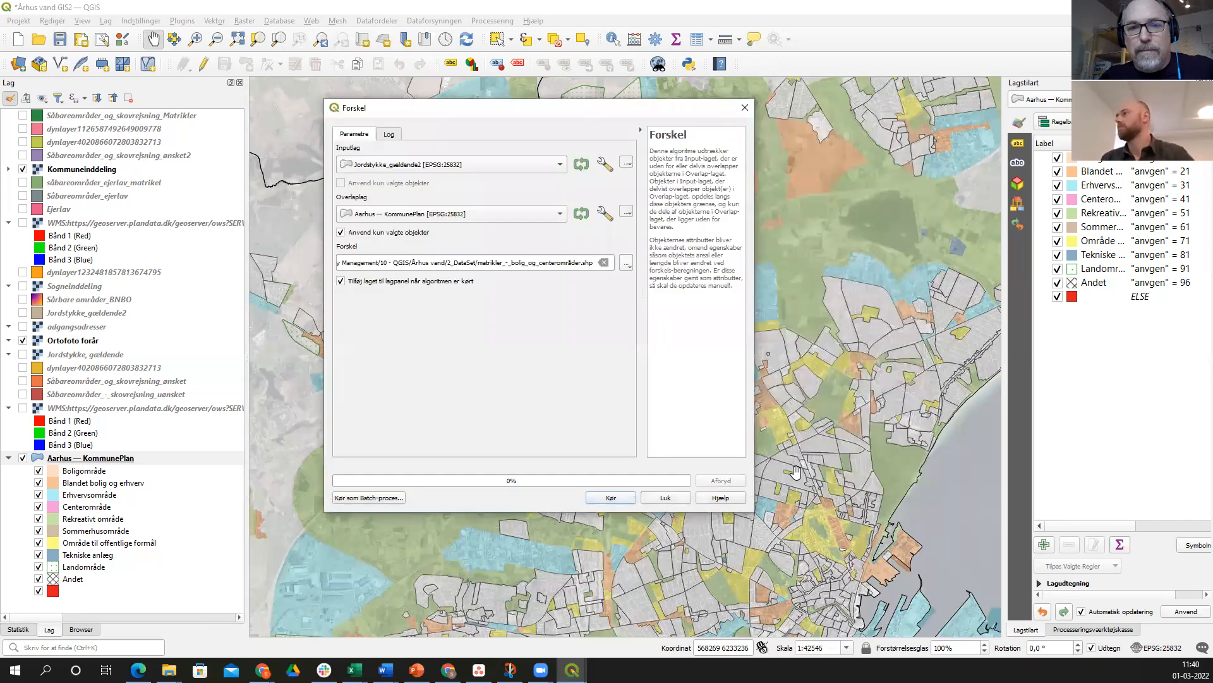
# - Run the Difference tool and examine the resulting parcel layer around Aarhus and Favrskov
pyautogui.click(621, 503)
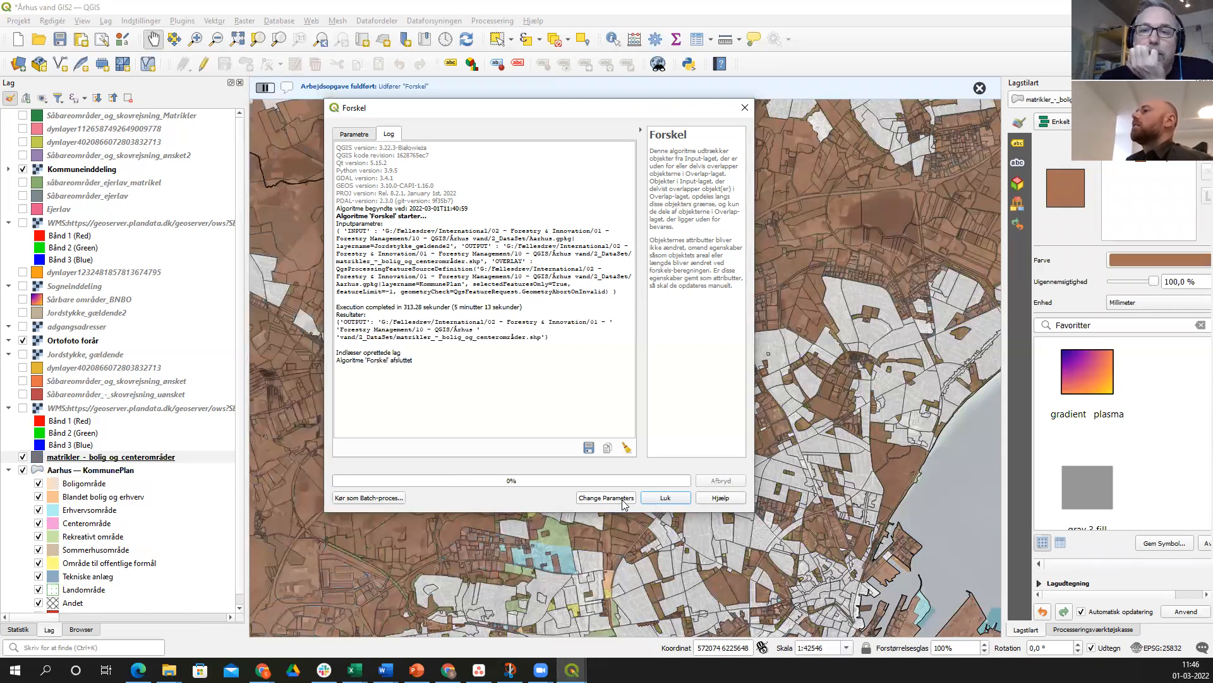
pyautogui.click(665, 498)
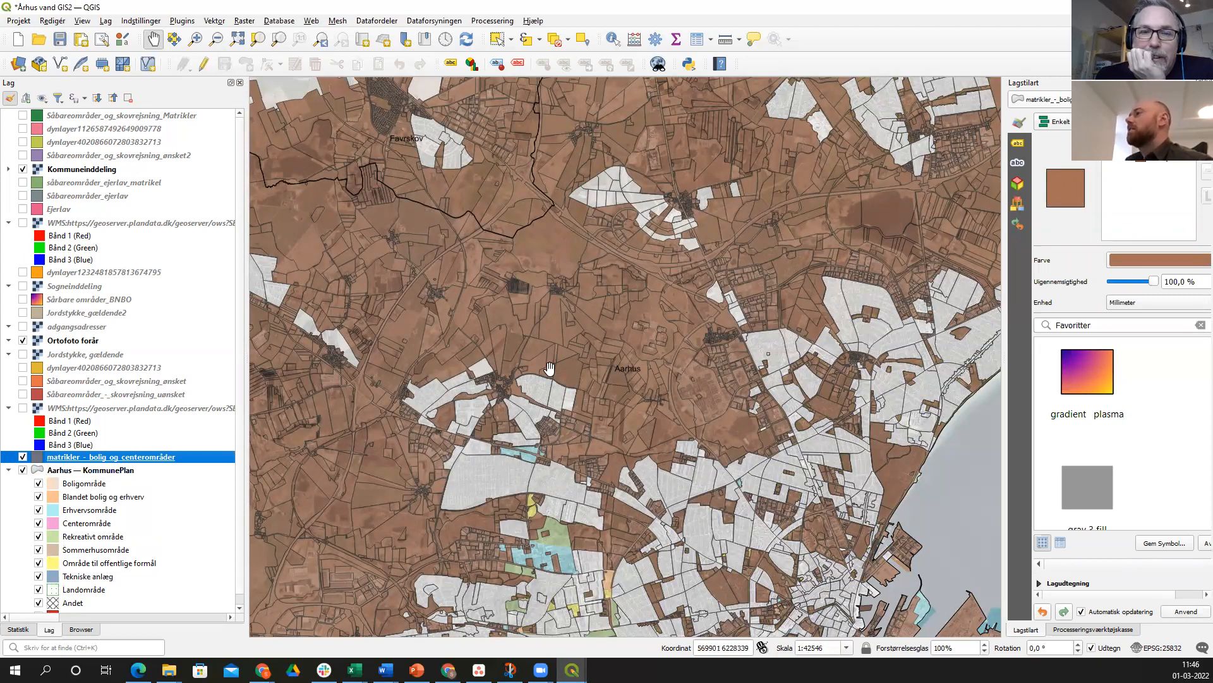
pyautogui.scroll(-1, 549, 368)
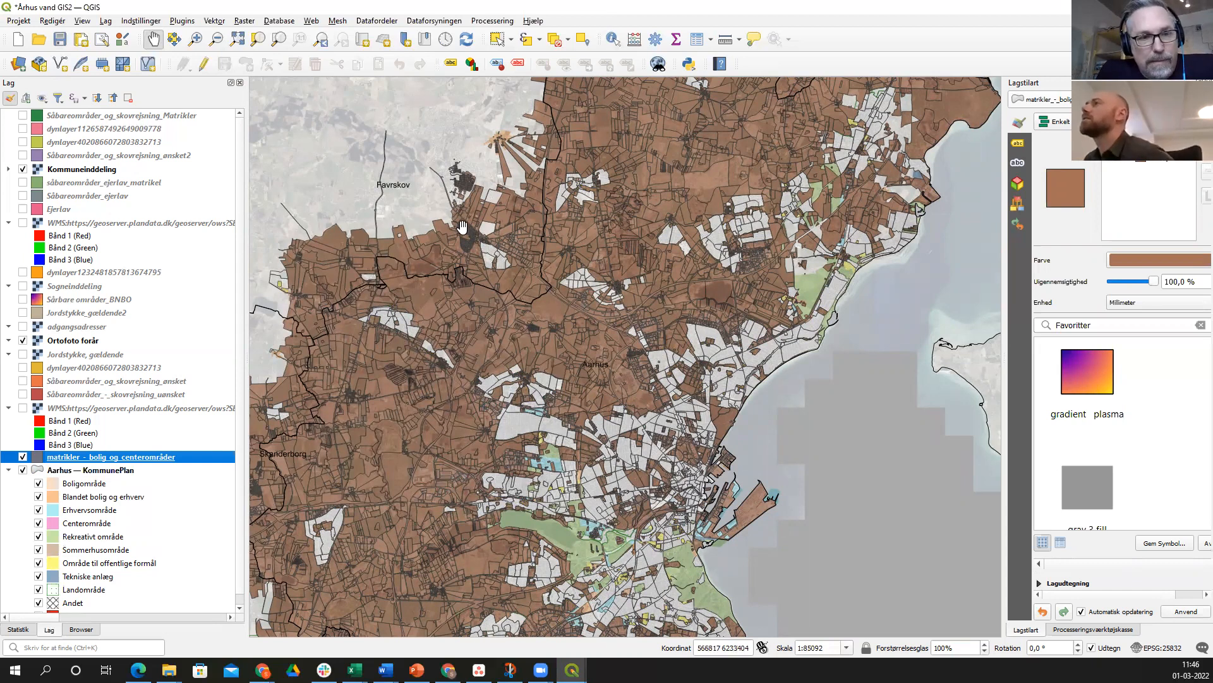
pyautogui.scroll(3, 469, 247)
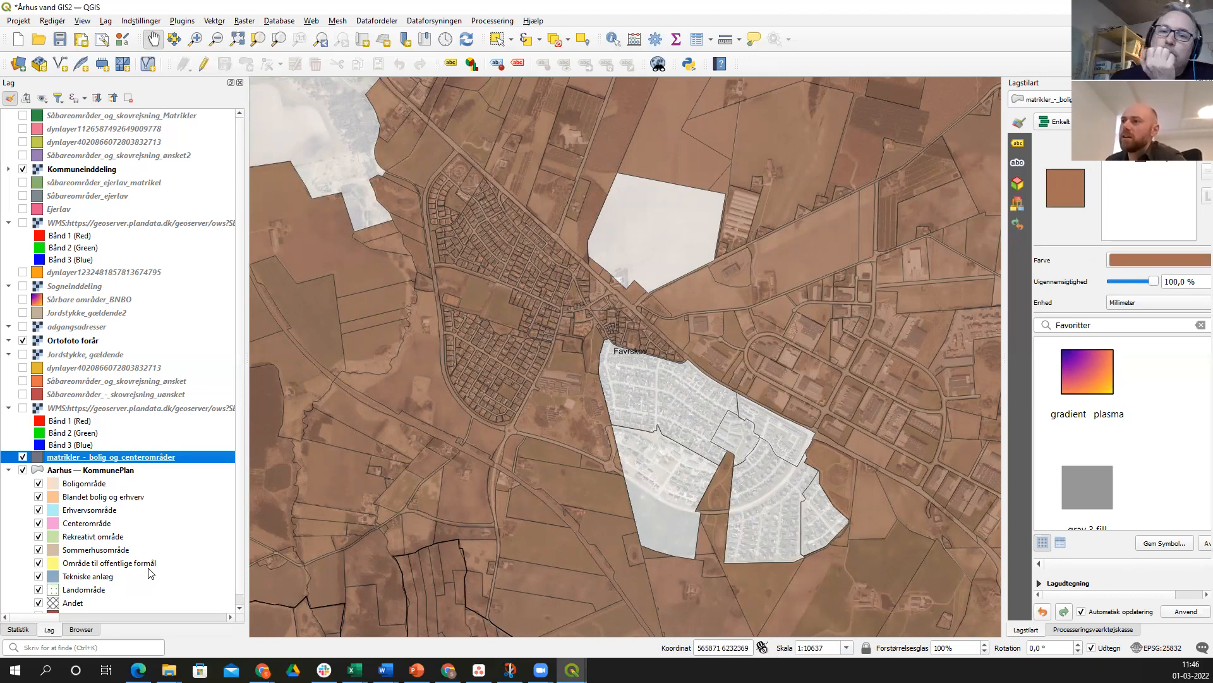
pyautogui.scroll(-1, 582, 433)
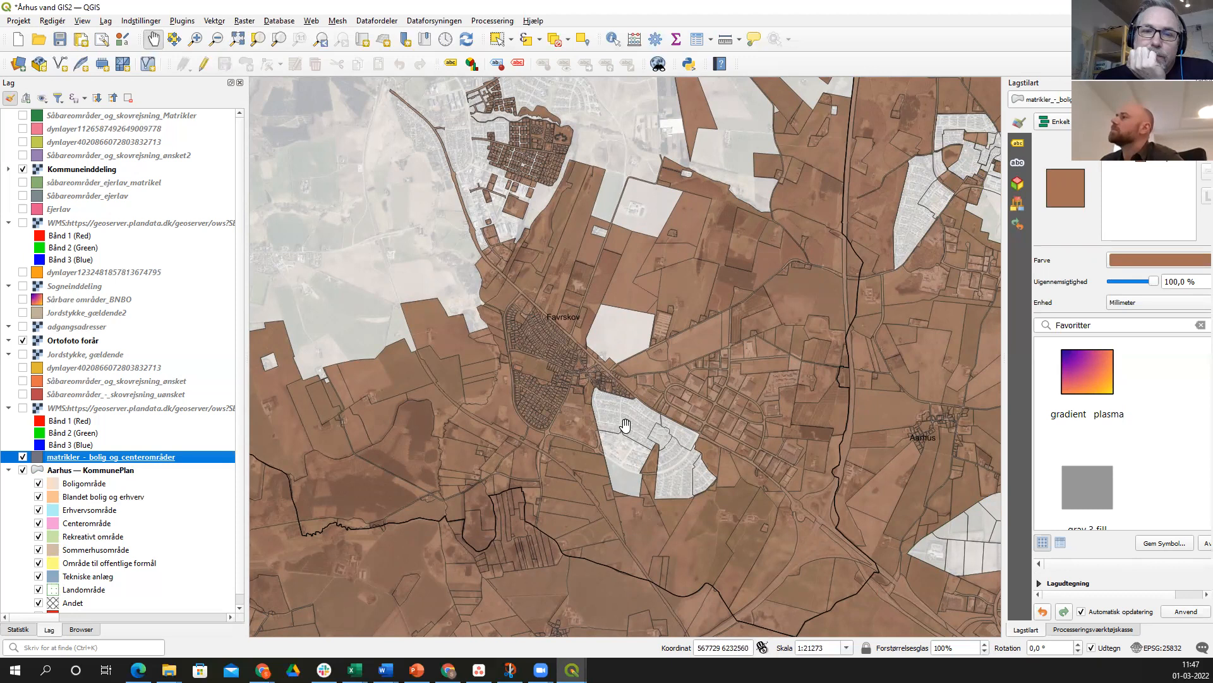
pyautogui.scroll(-1, 625, 425)
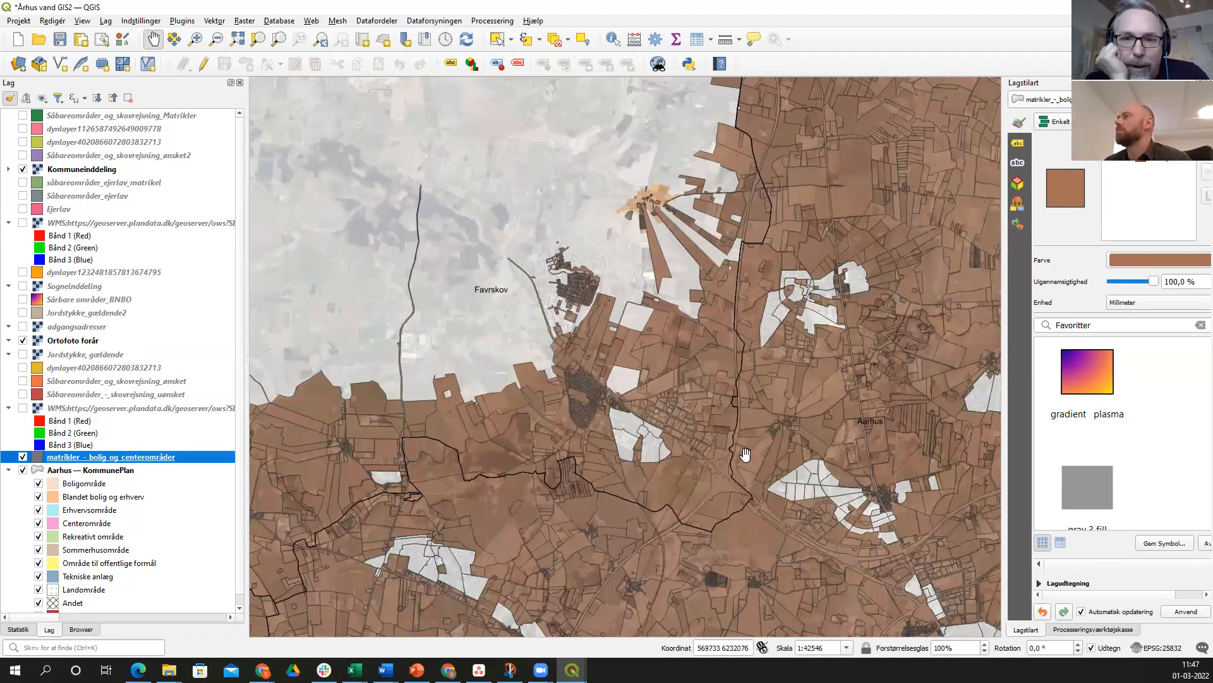
pyautogui.moveTo(762, 462); pyautogui.dragTo(588, 365)
pyautogui.scroll(-1, 587, 364)
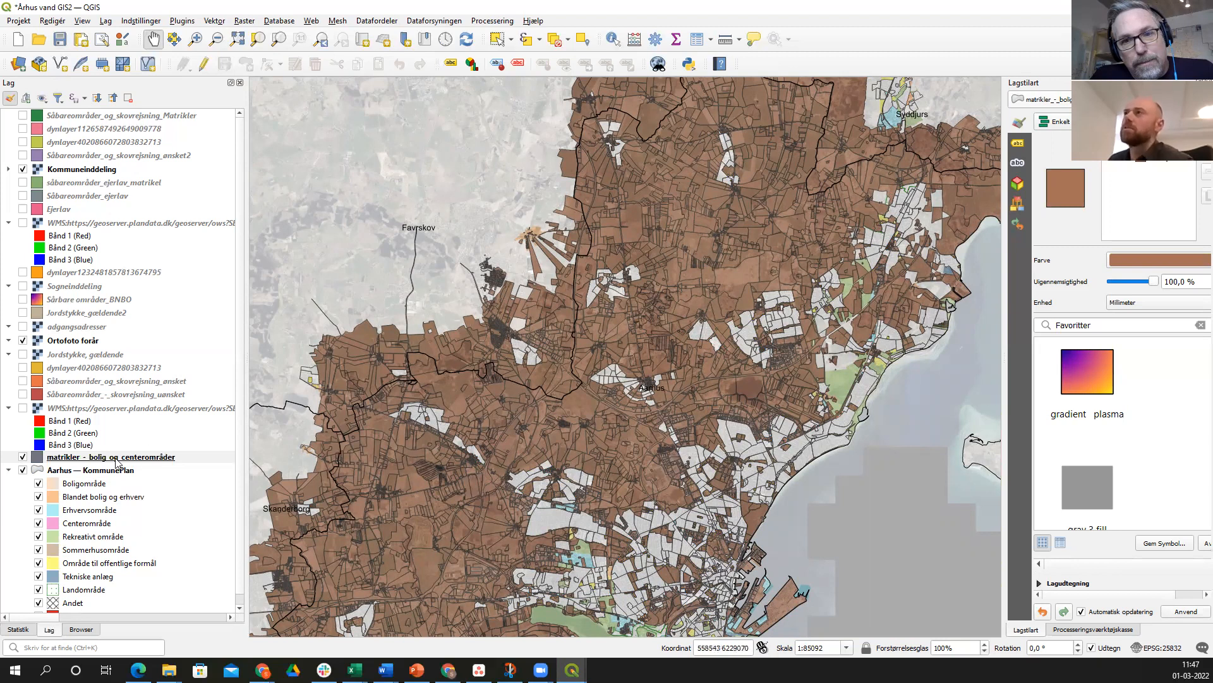
pyautogui.click(212, 21)
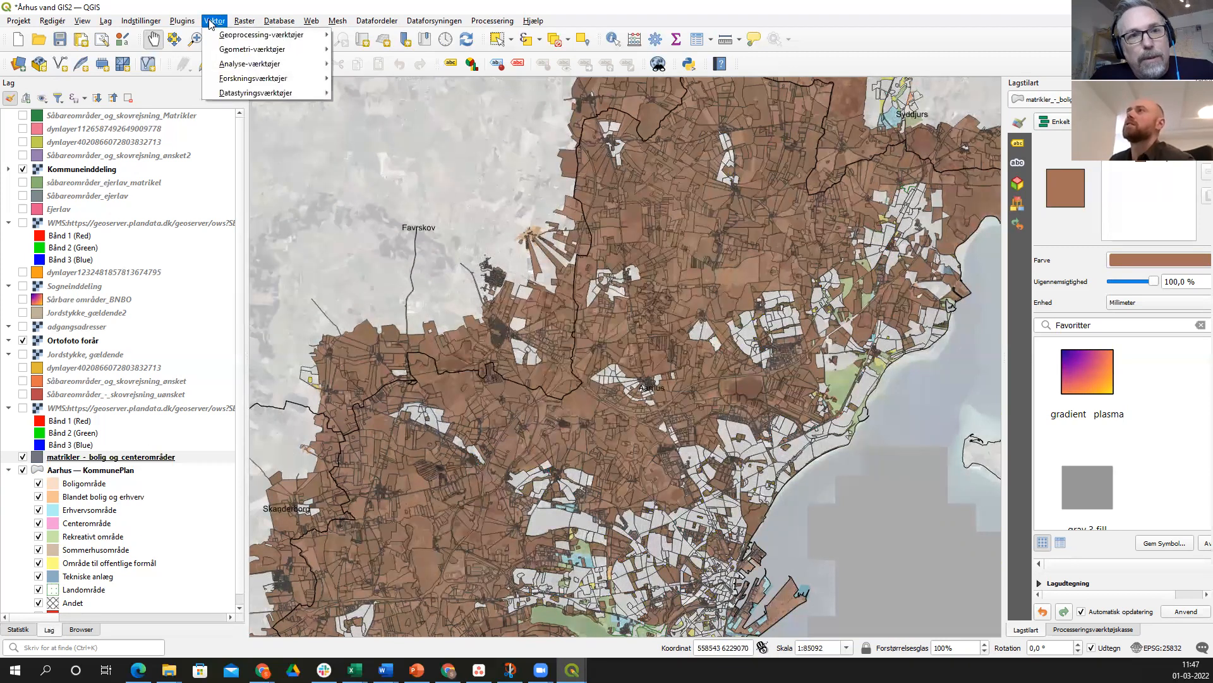
pyautogui.moveTo(278, 34)
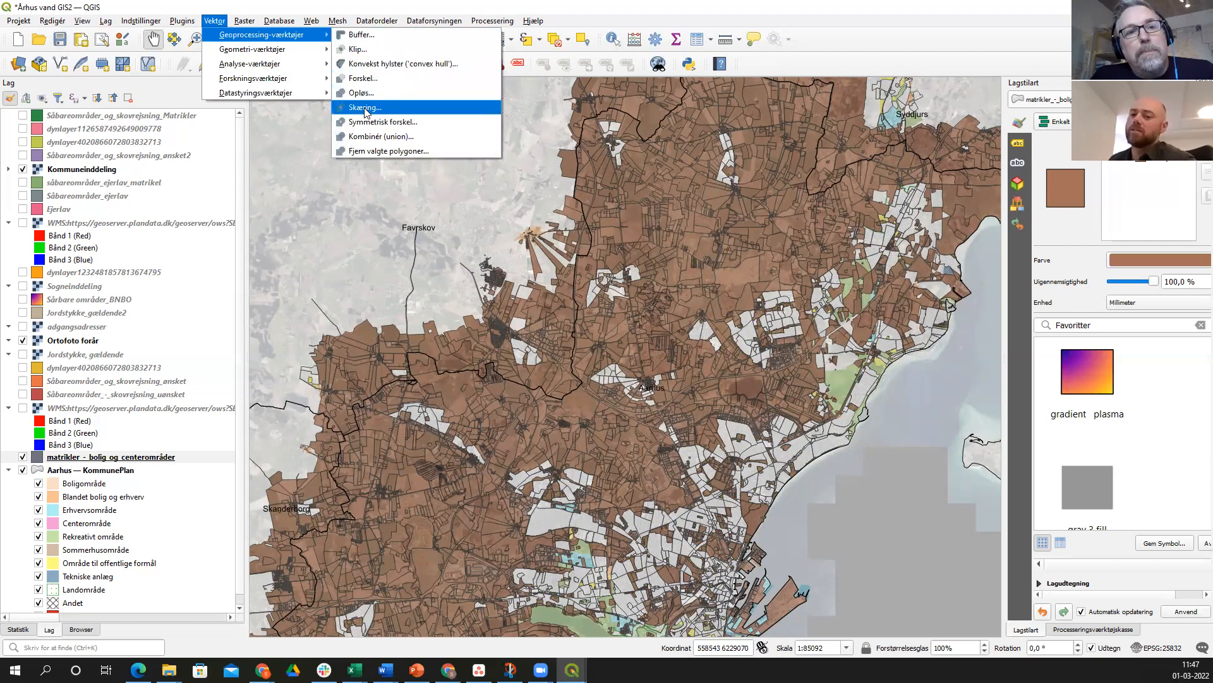
pyautogui.click(363, 49)
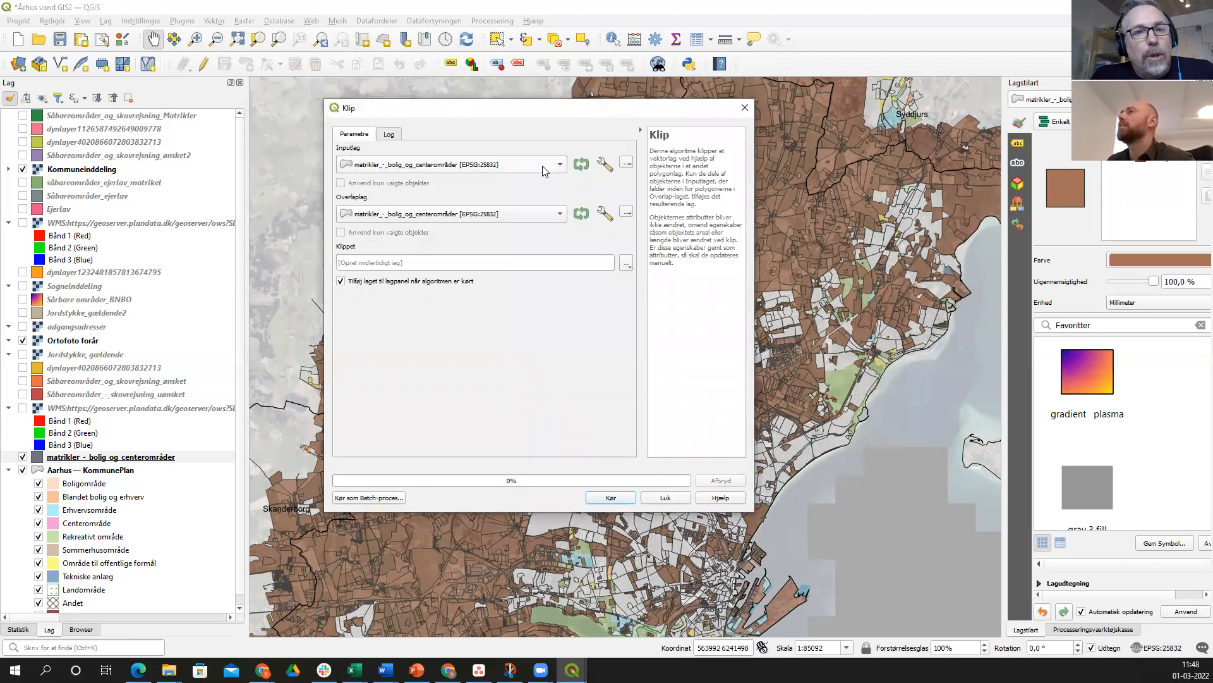
pyautogui.click(561, 215)
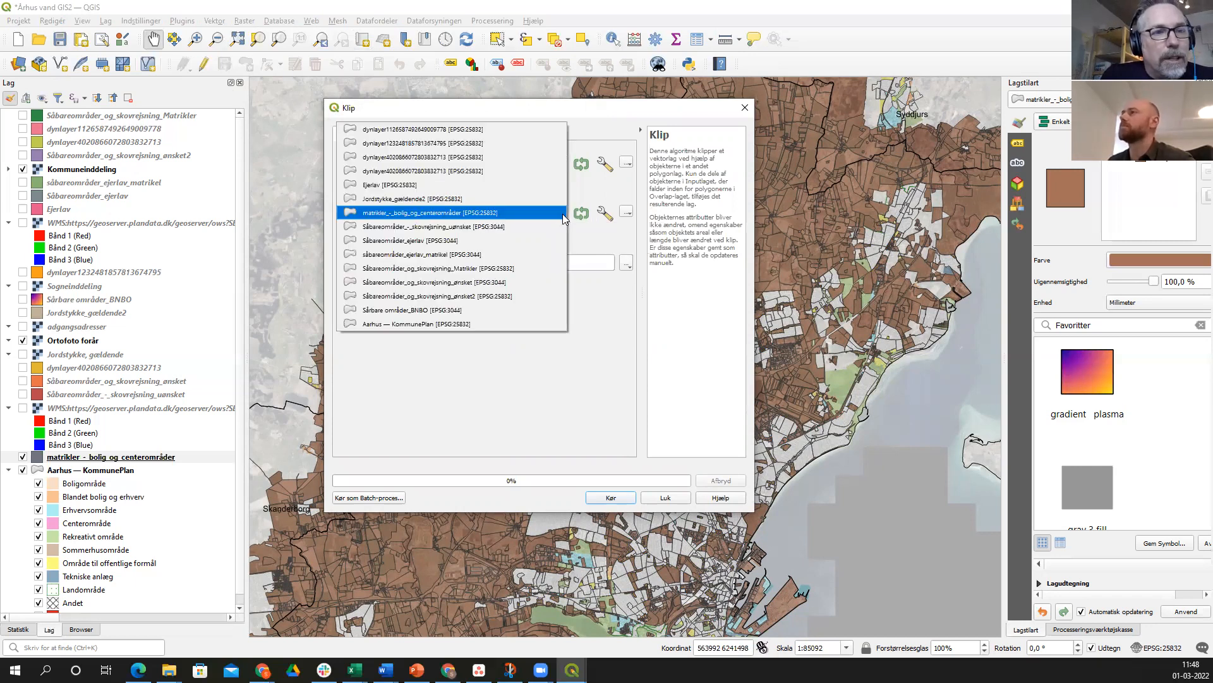
pyautogui.click(446, 323)
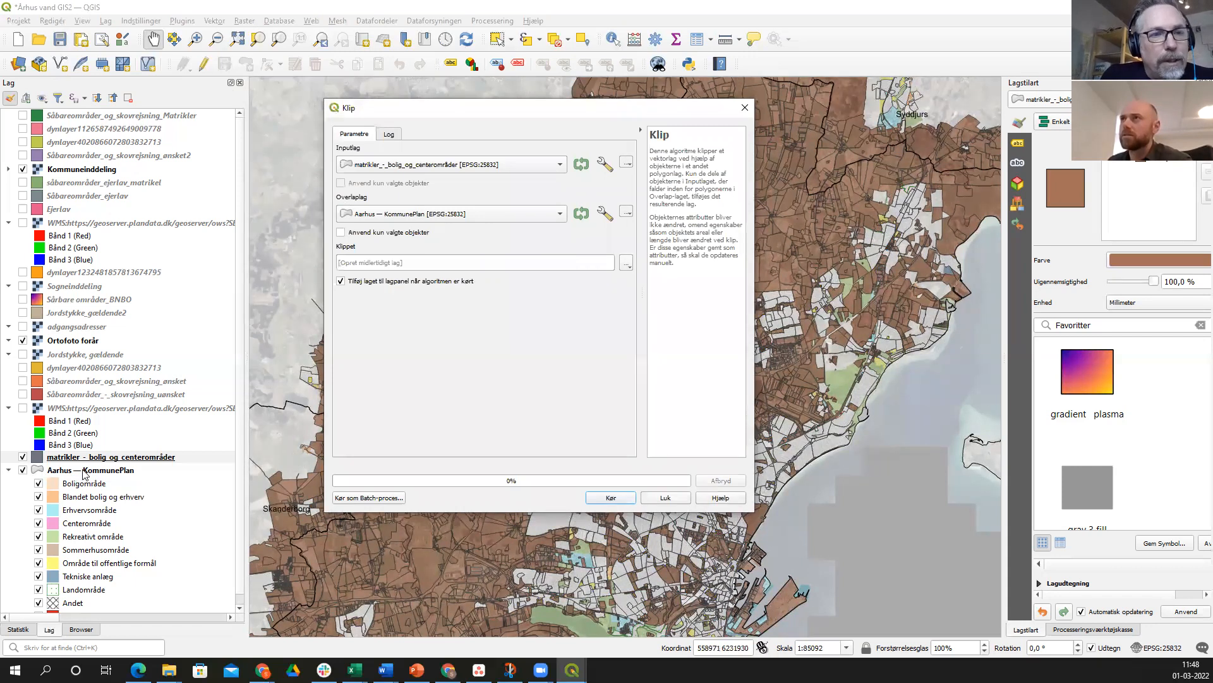
pyautogui.scroll(-1, 84, 477)
pyautogui.click(83, 464)
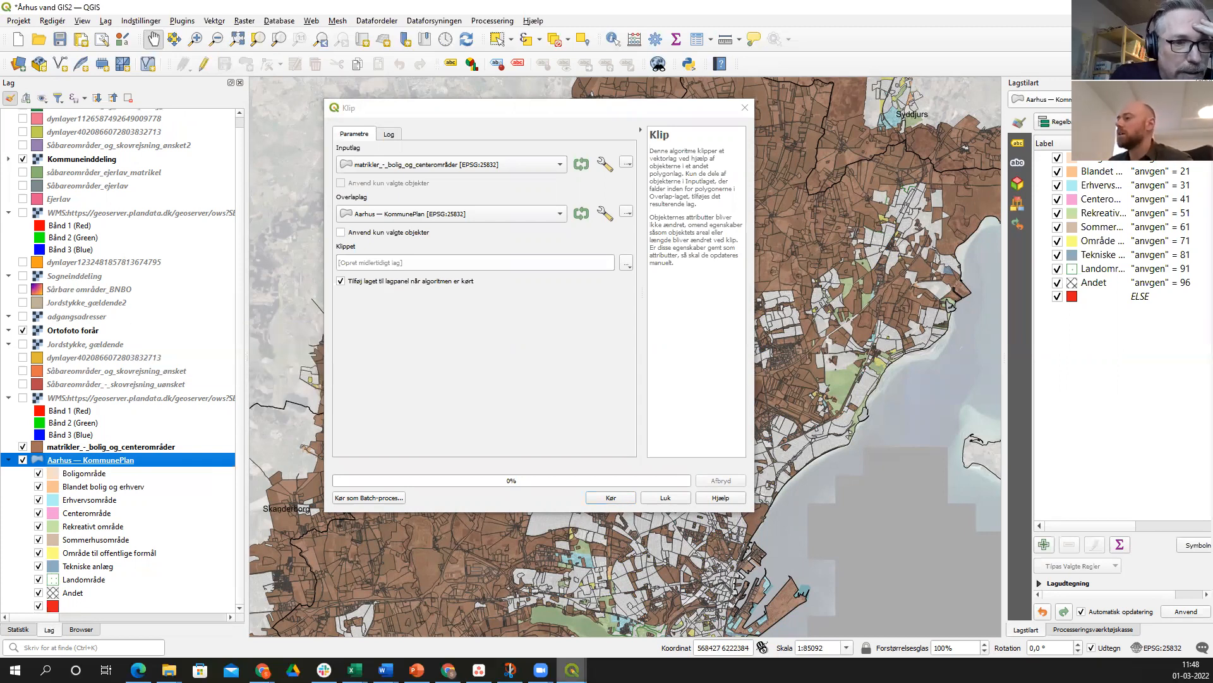
# - Switch to the EcoTree project and copy its Kommune layer
pyautogui.moveTo(572, 670)
pyautogui.click(383, 634)
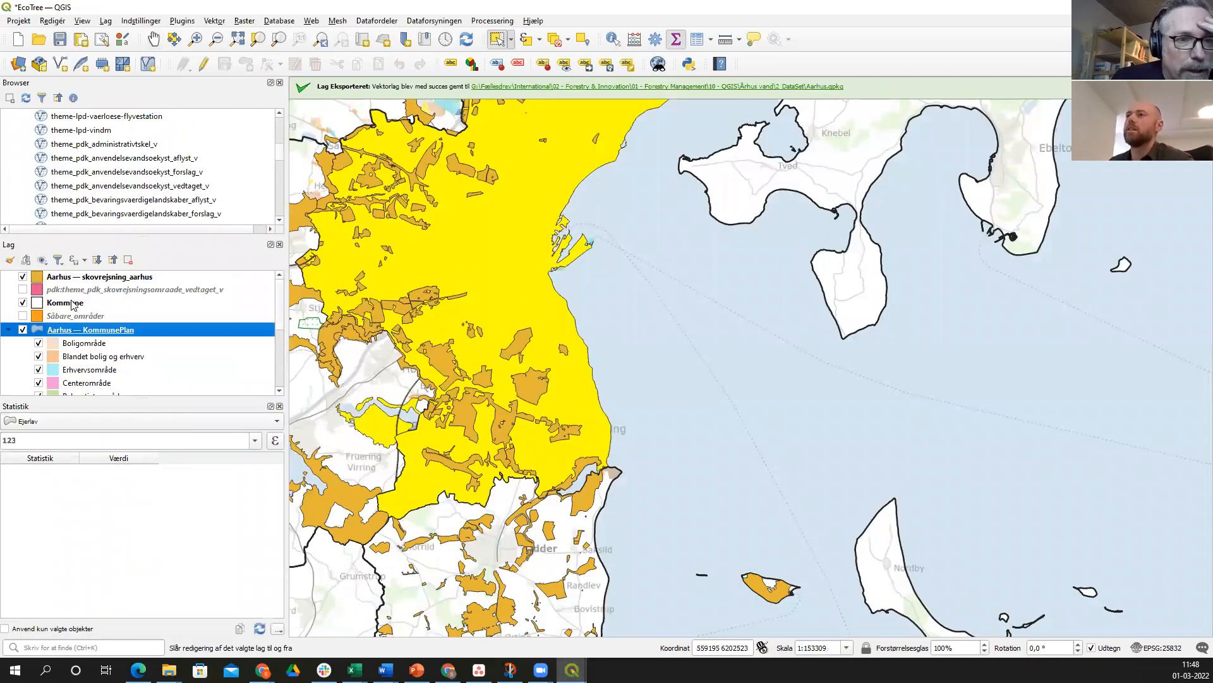
pyautogui.scroll(-4, 74, 318)
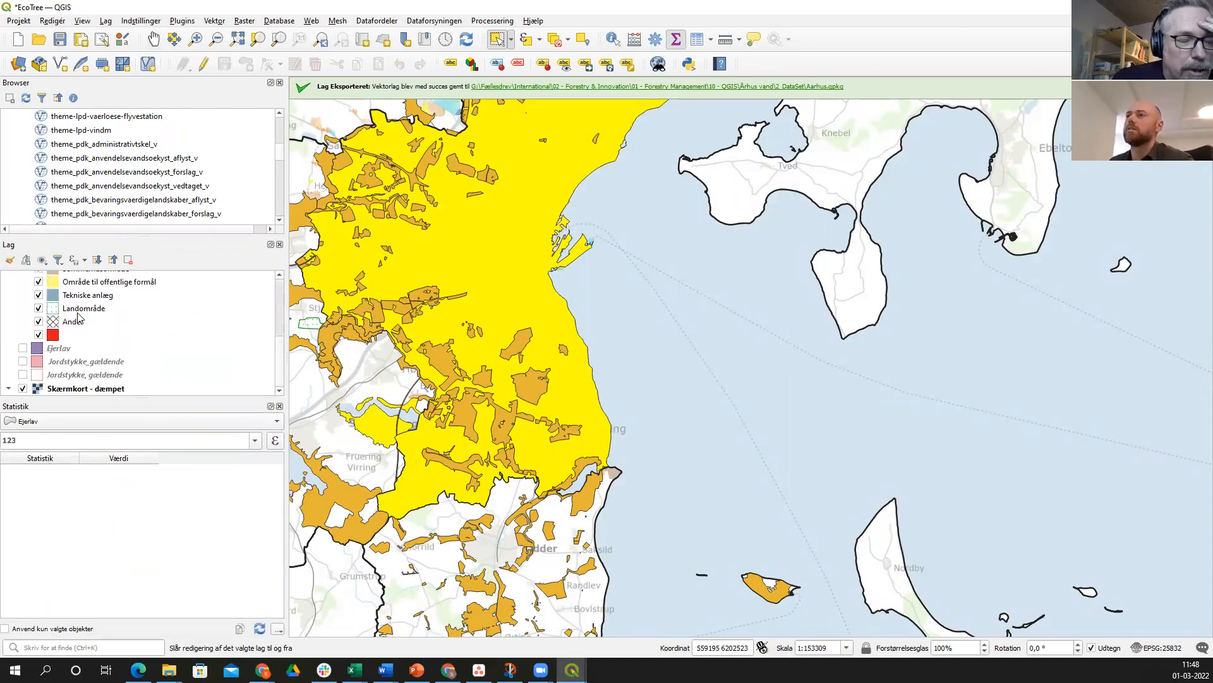
pyautogui.scroll(1, 120, 349)
pyautogui.scroll(2, 121, 349)
pyautogui.click(89, 286)
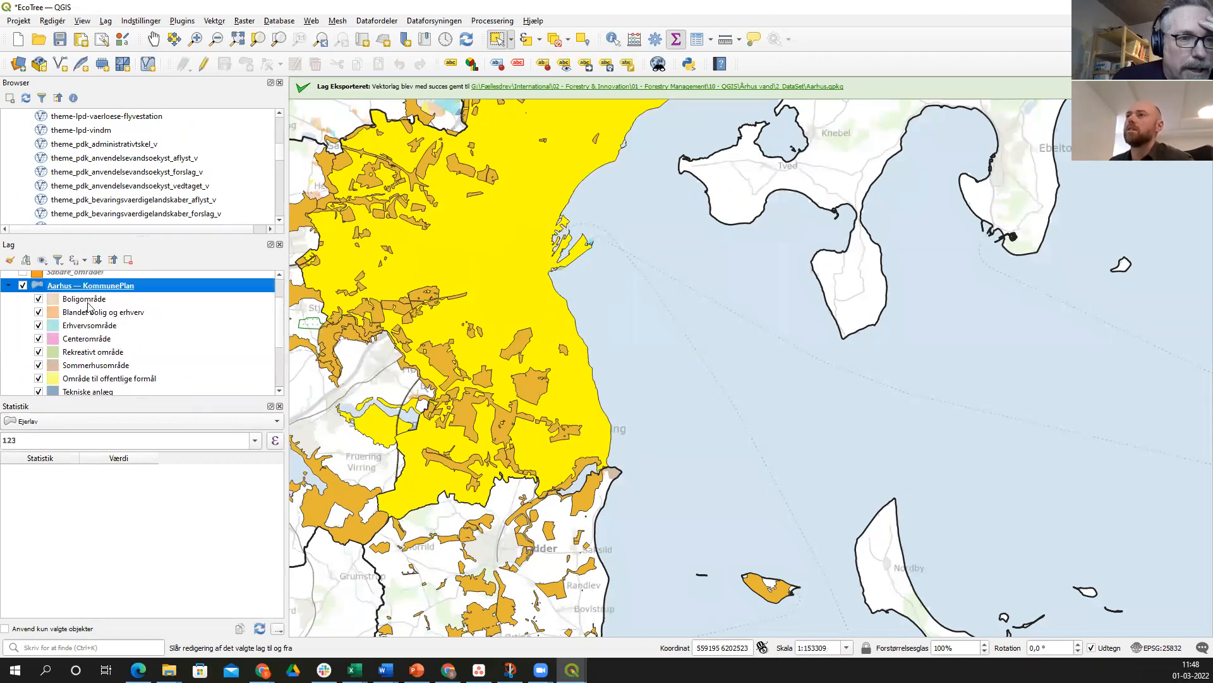
pyautogui.scroll(2, 90, 289)
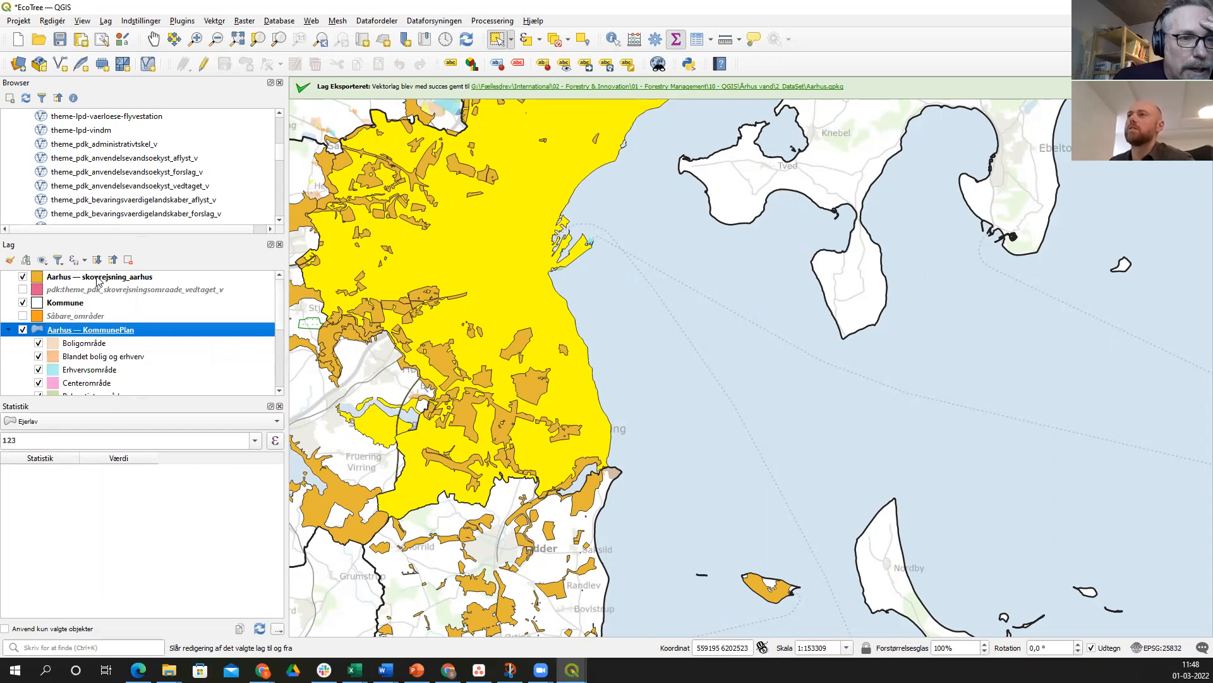
pyautogui.click(79, 305)
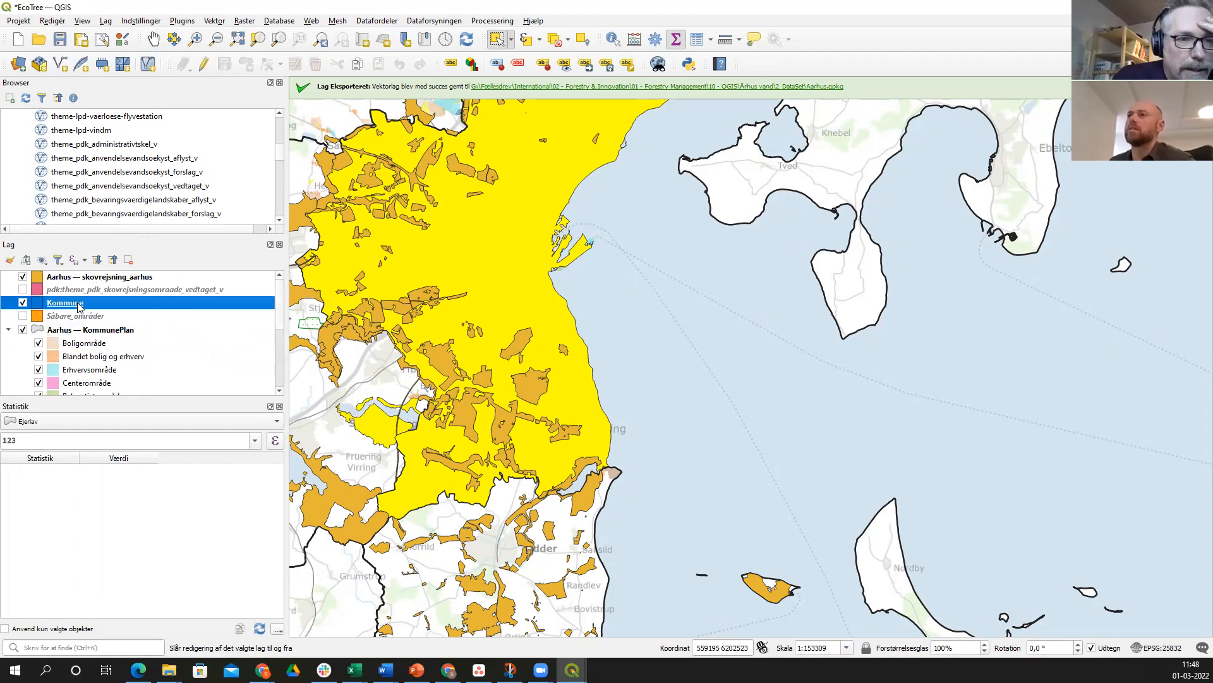
pyautogui.rightClick(78, 307)
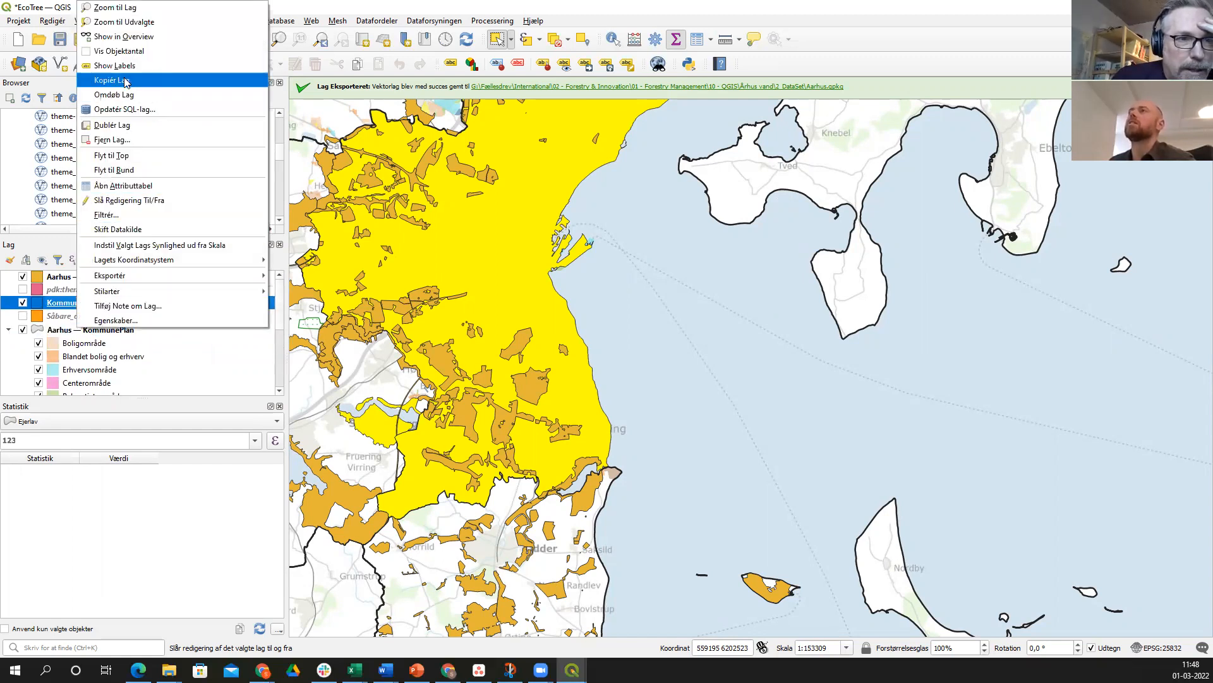
pyautogui.click(125, 81)
# - Return to the Århus vand GIS2 project and close the unused Clip (Klip) dialog
pyautogui.moveTo(572, 670)
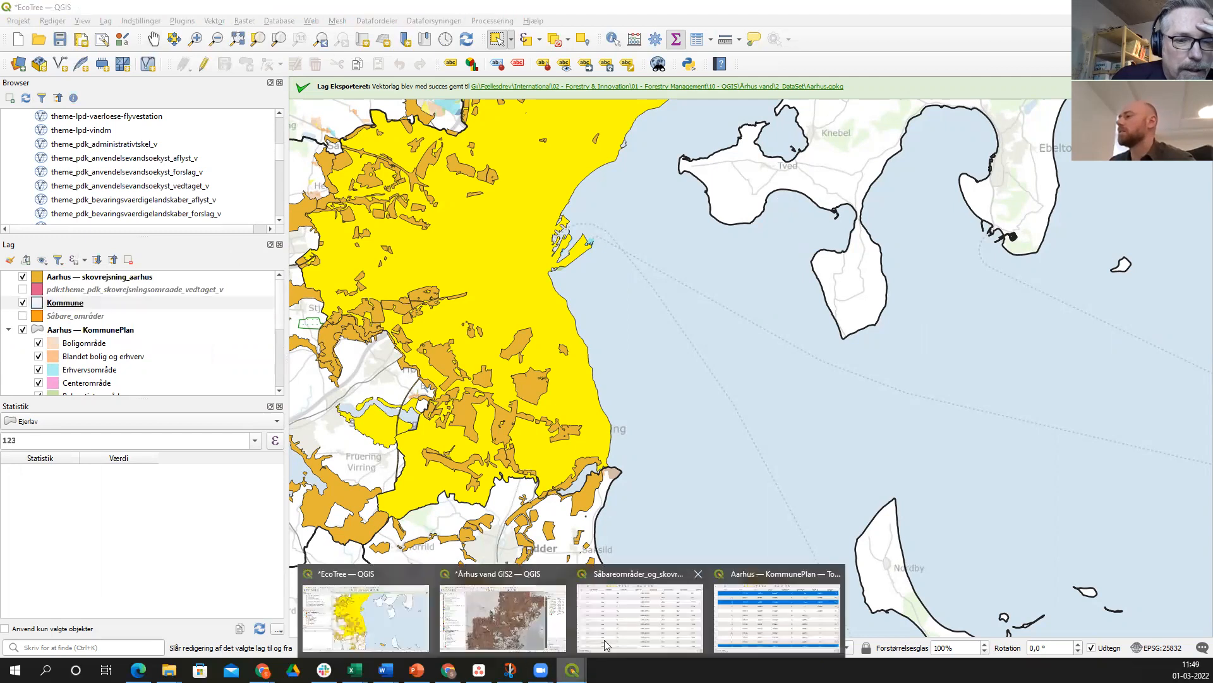
pyautogui.click(481, 615)
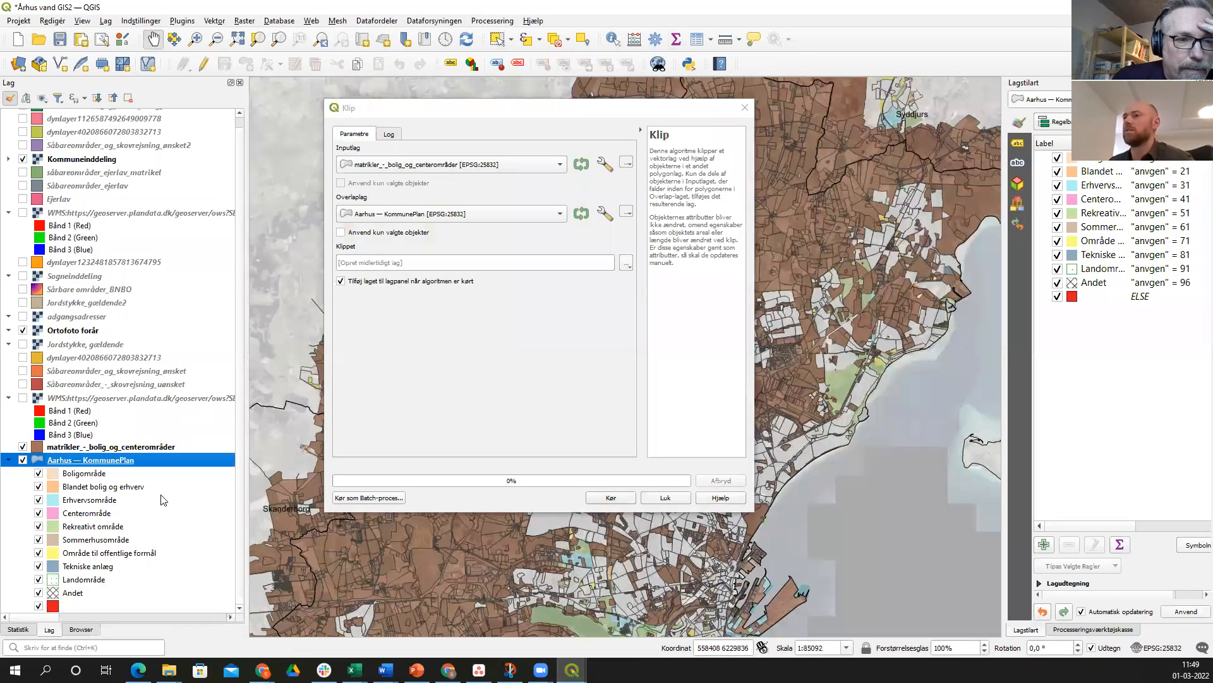
pyautogui.click(745, 108)
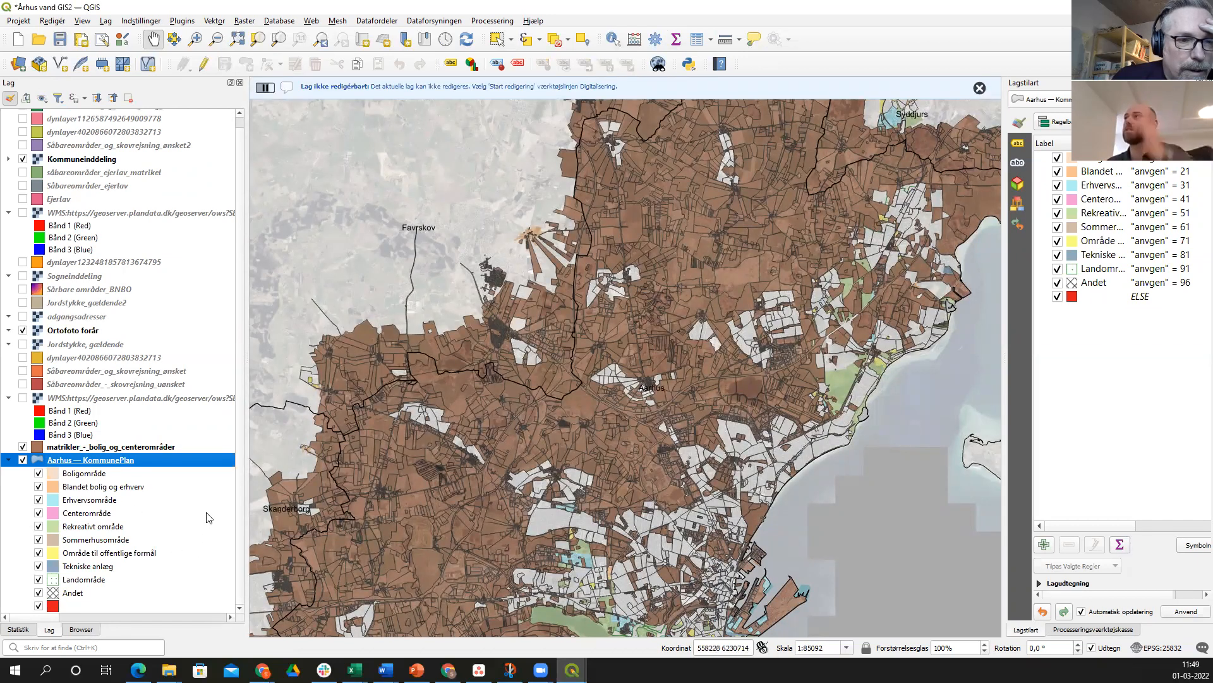
# - Collapse the legend of Aarhus — KommunePlan and paste the copied Kommune layer into the layer list
pyautogui.rightClick(160, 578)
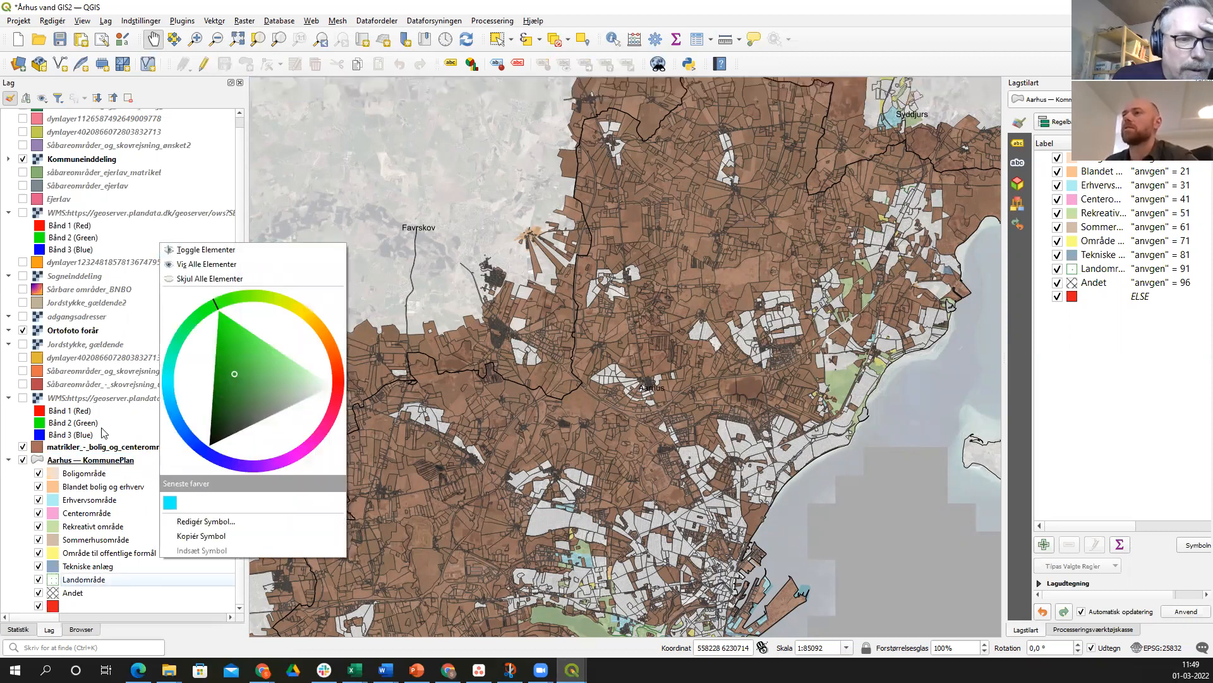
pyautogui.rightClick(204, 172)
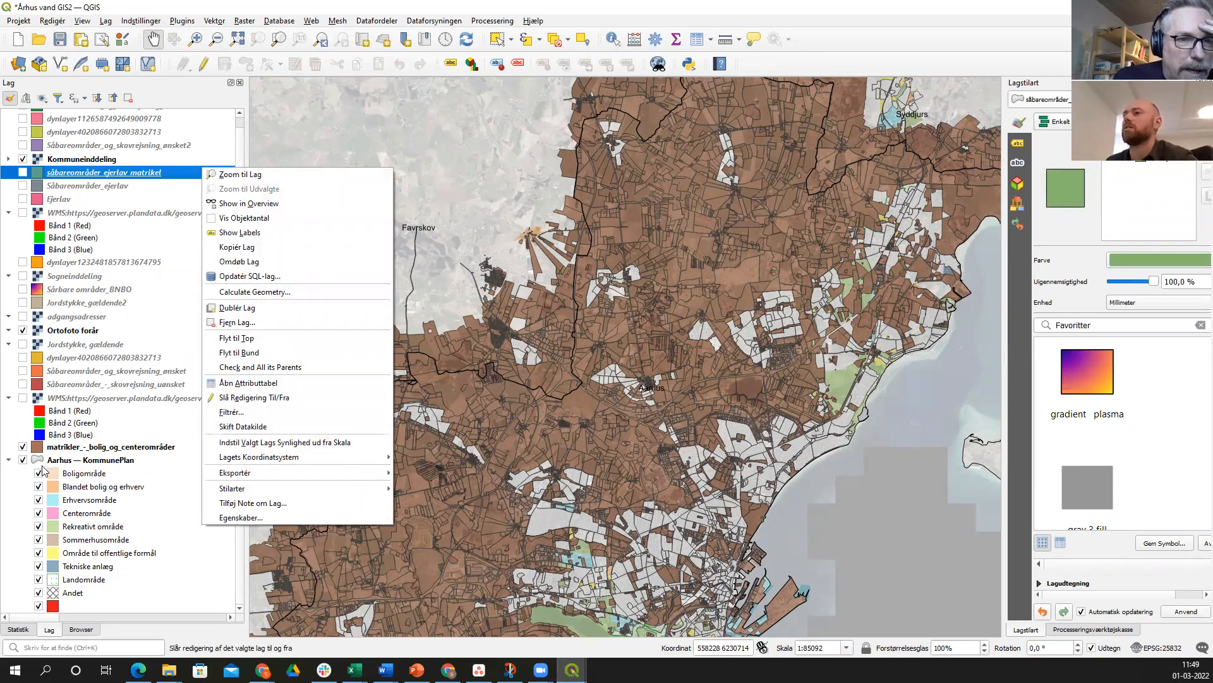
pyautogui.click(23, 460)
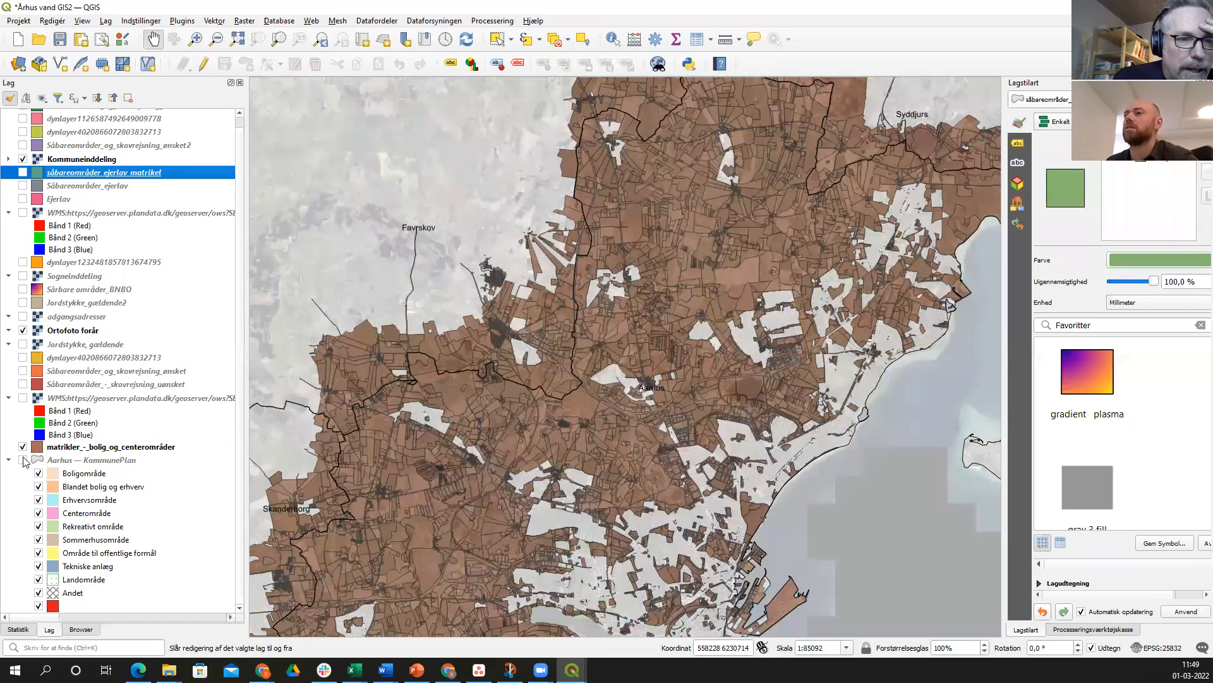
pyautogui.click(23, 460)
pyautogui.click(8, 461)
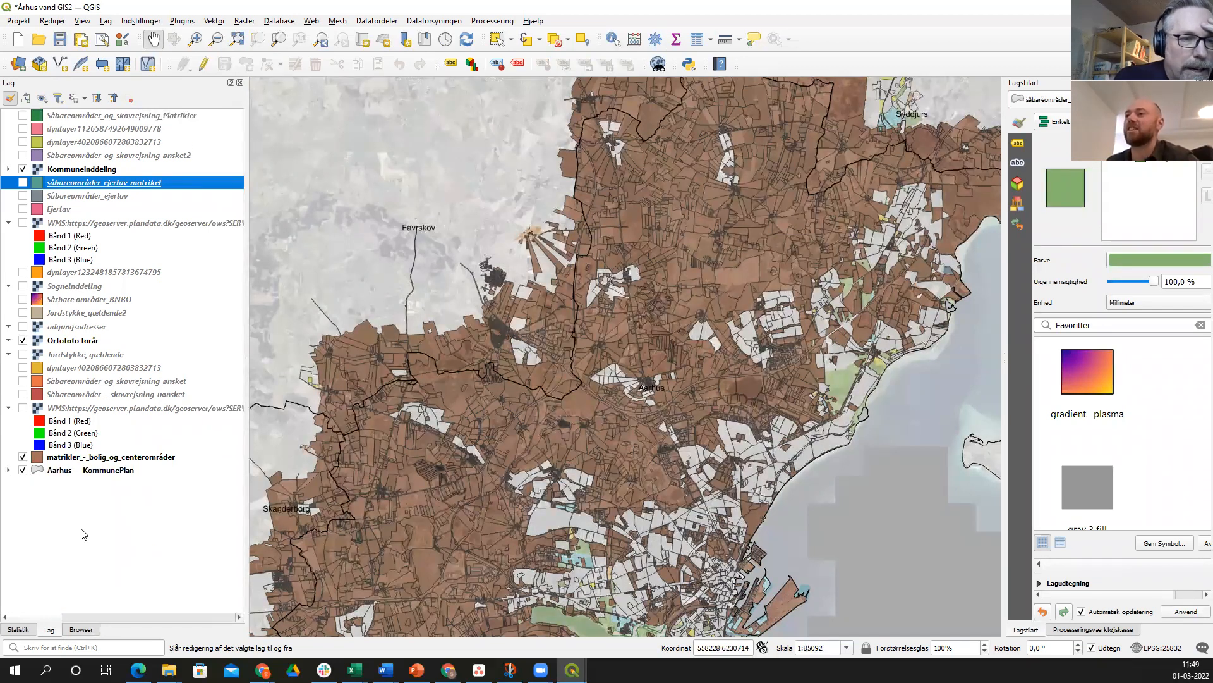
pyautogui.rightClick(82, 530)
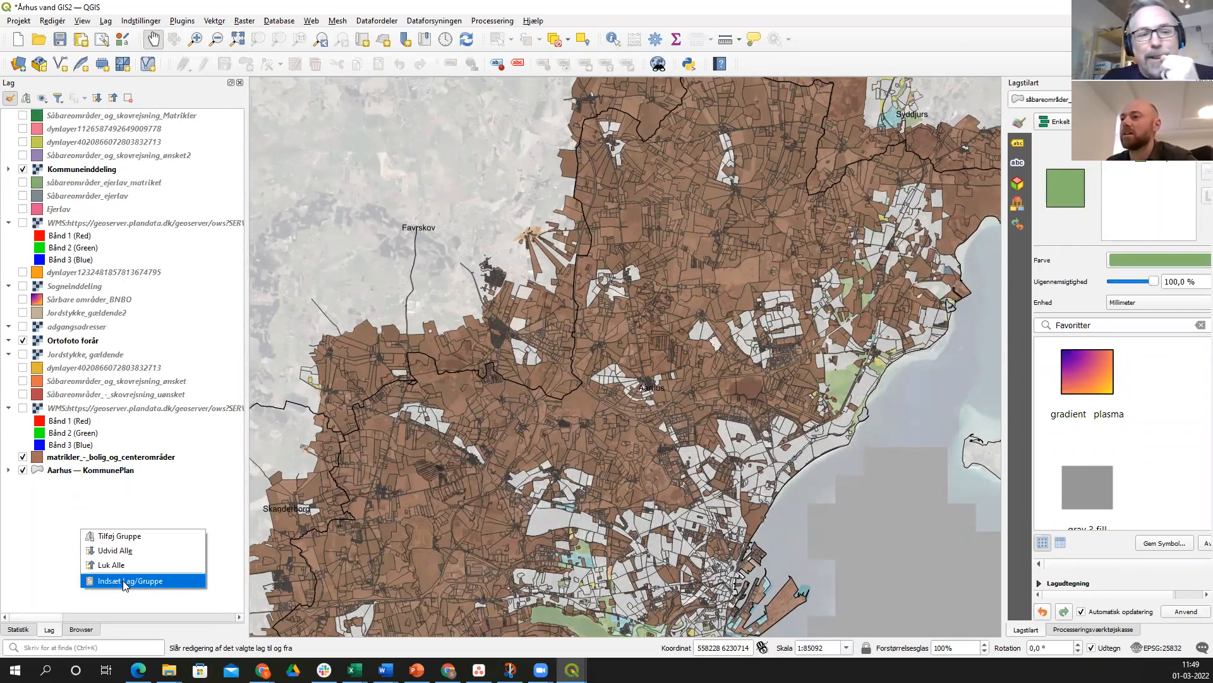
pyautogui.click(30, 494)
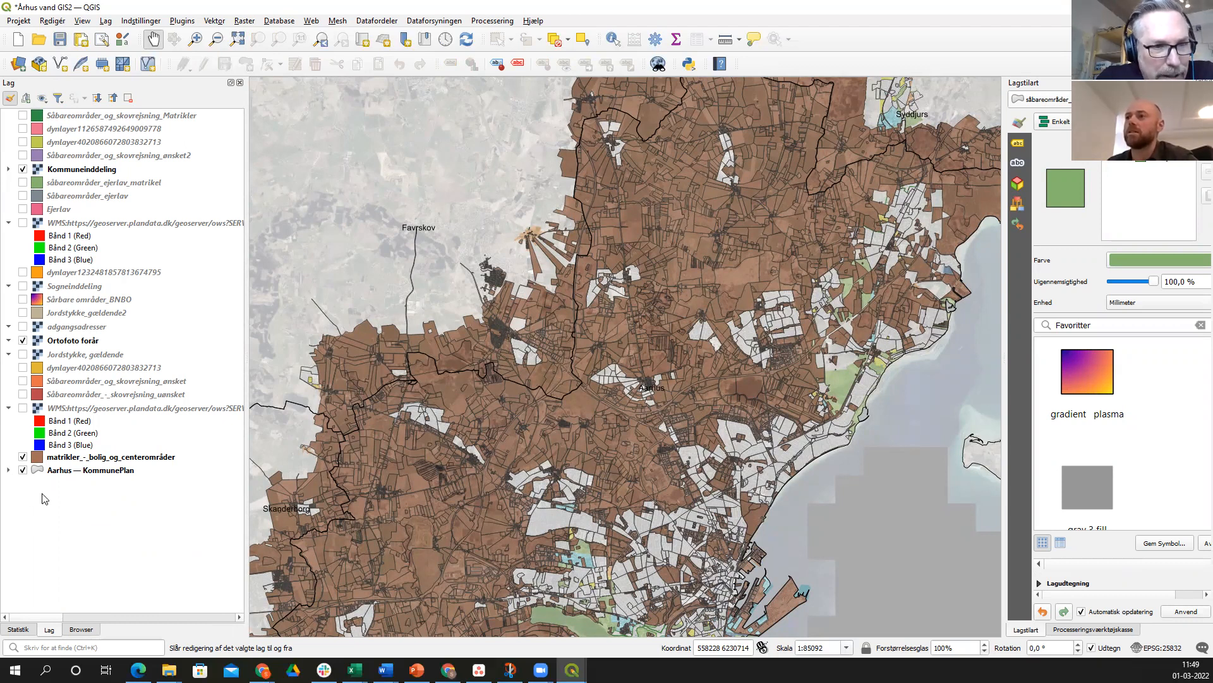
pyautogui.rightClick(46, 495)
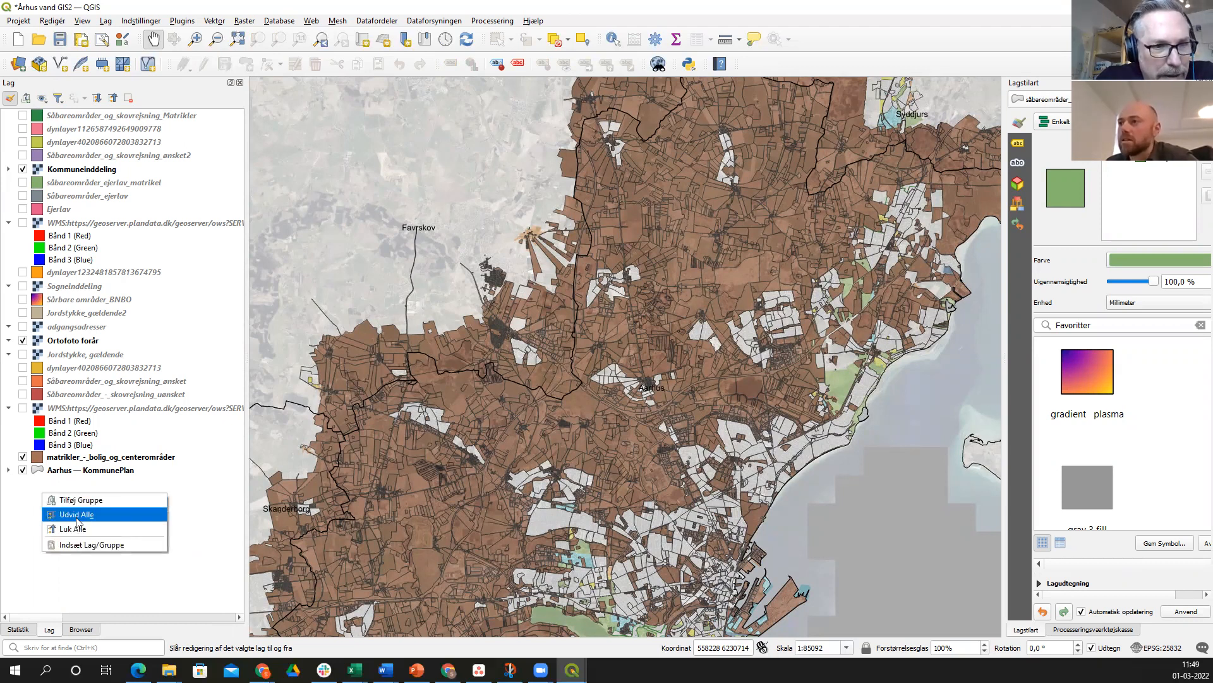
pyautogui.click(82, 543)
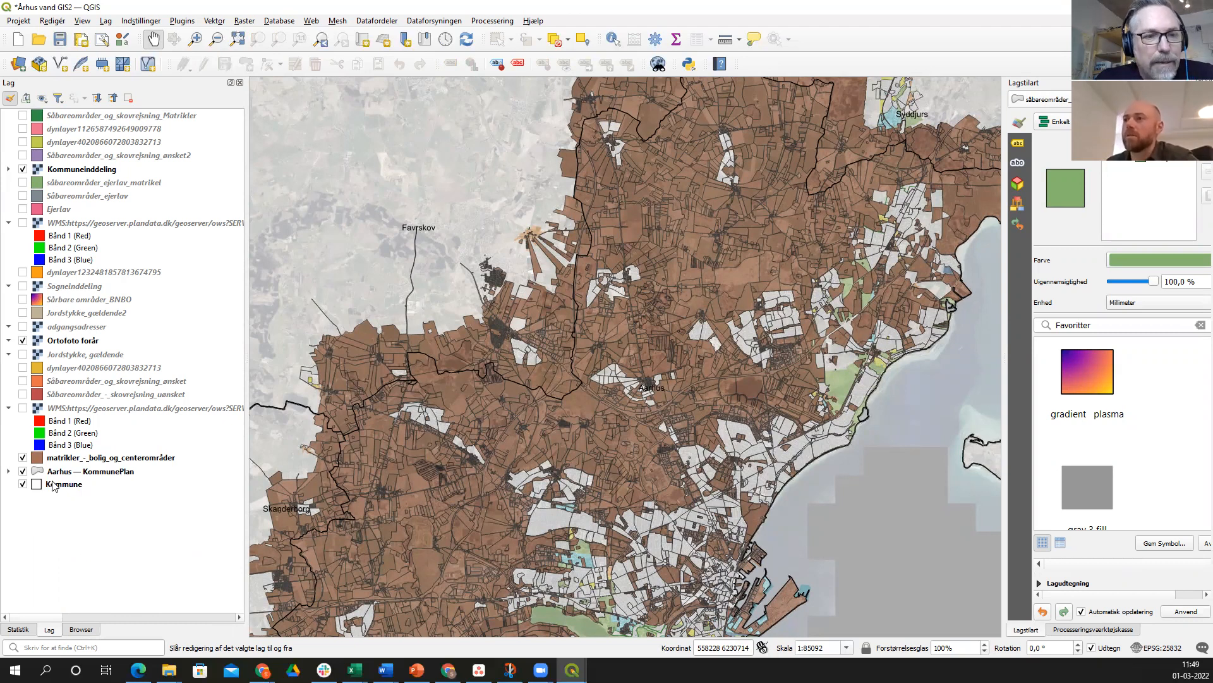
# - Select the Aarhus municipality polygon in the Kommune layer on the map
pyautogui.click(57, 488)
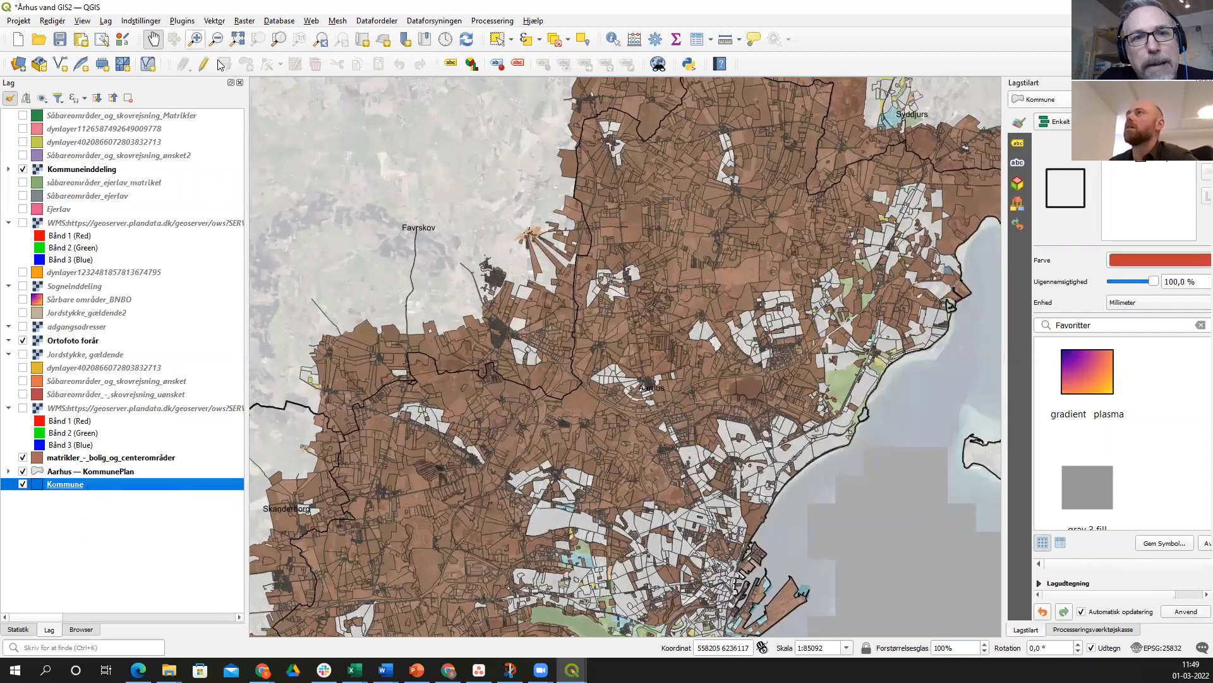
pyautogui.click(497, 43)
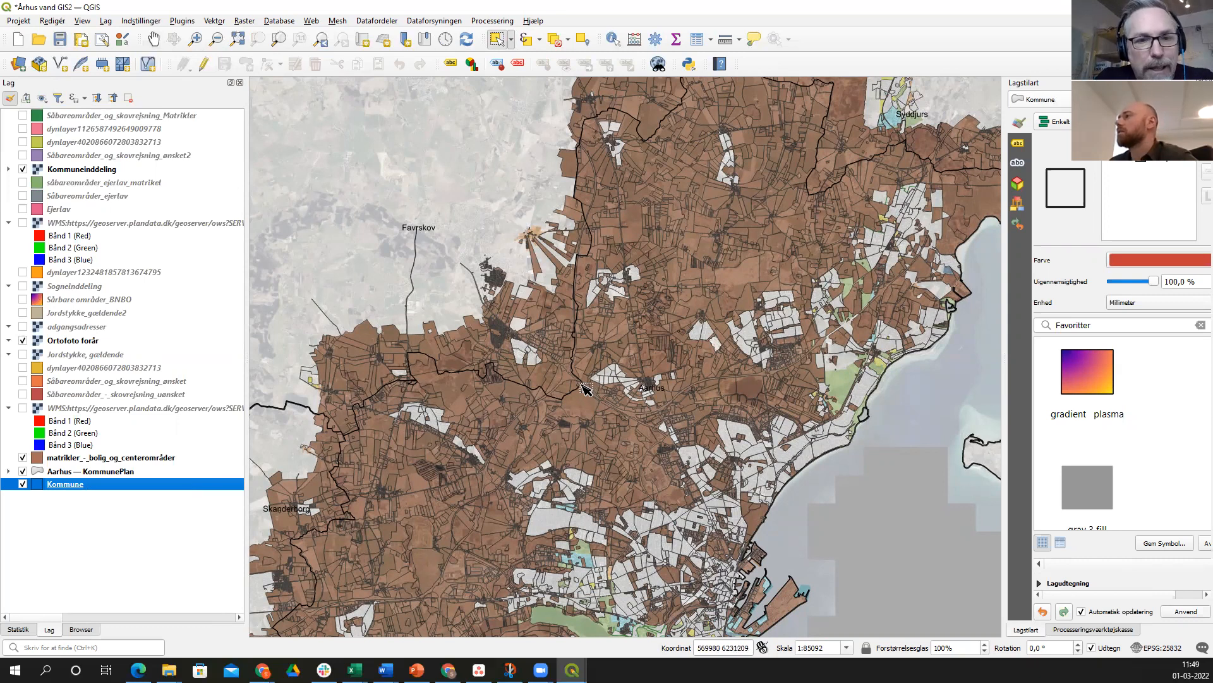
pyautogui.click(612, 403)
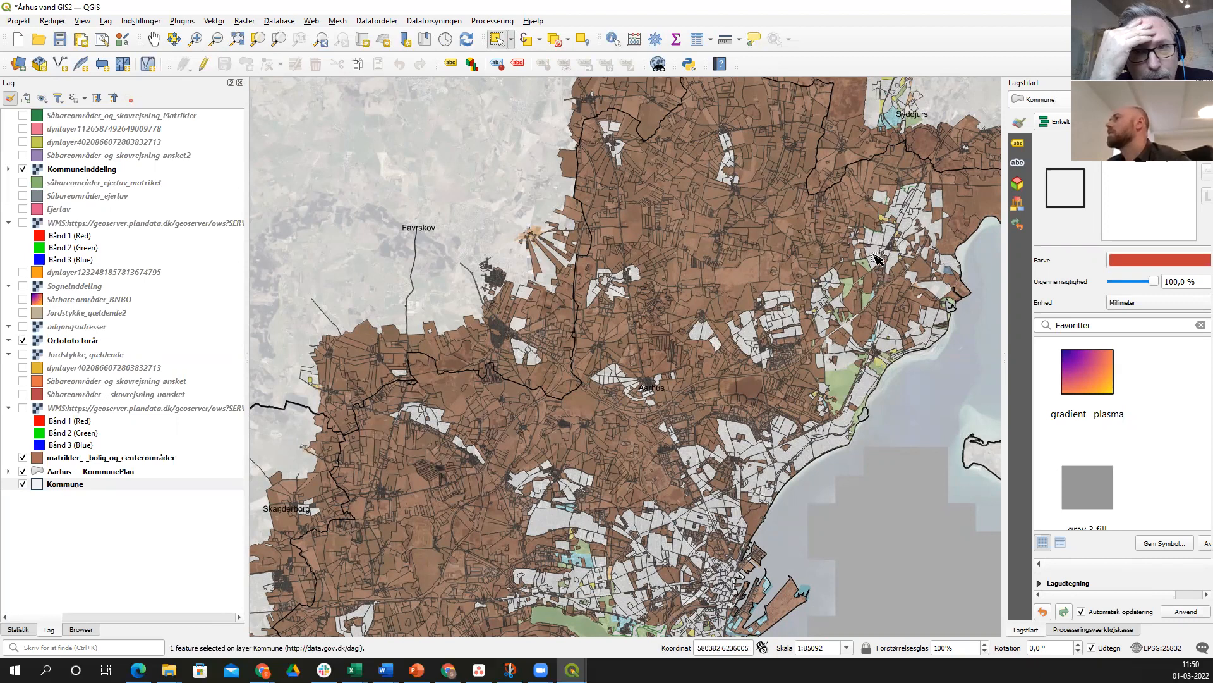
# - Check the selected municipality record in the attribute table of the Kommune layer
pyautogui.scroll(2, 657, 391)
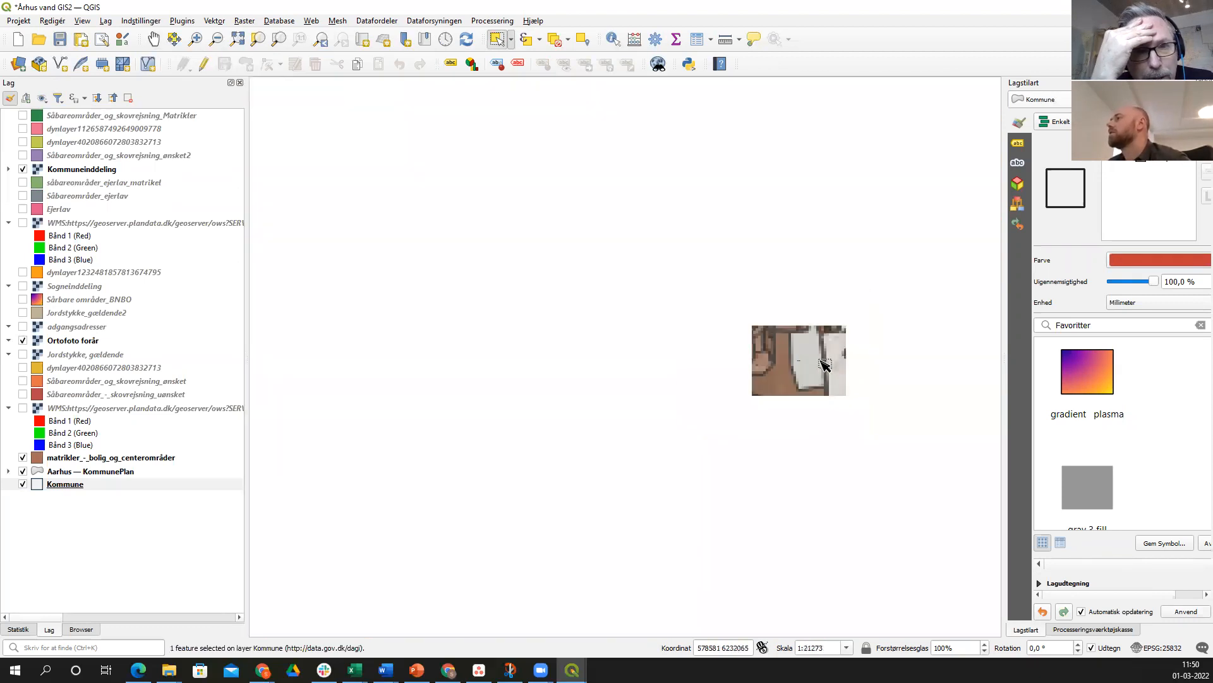
pyautogui.scroll(-1, 588, 325)
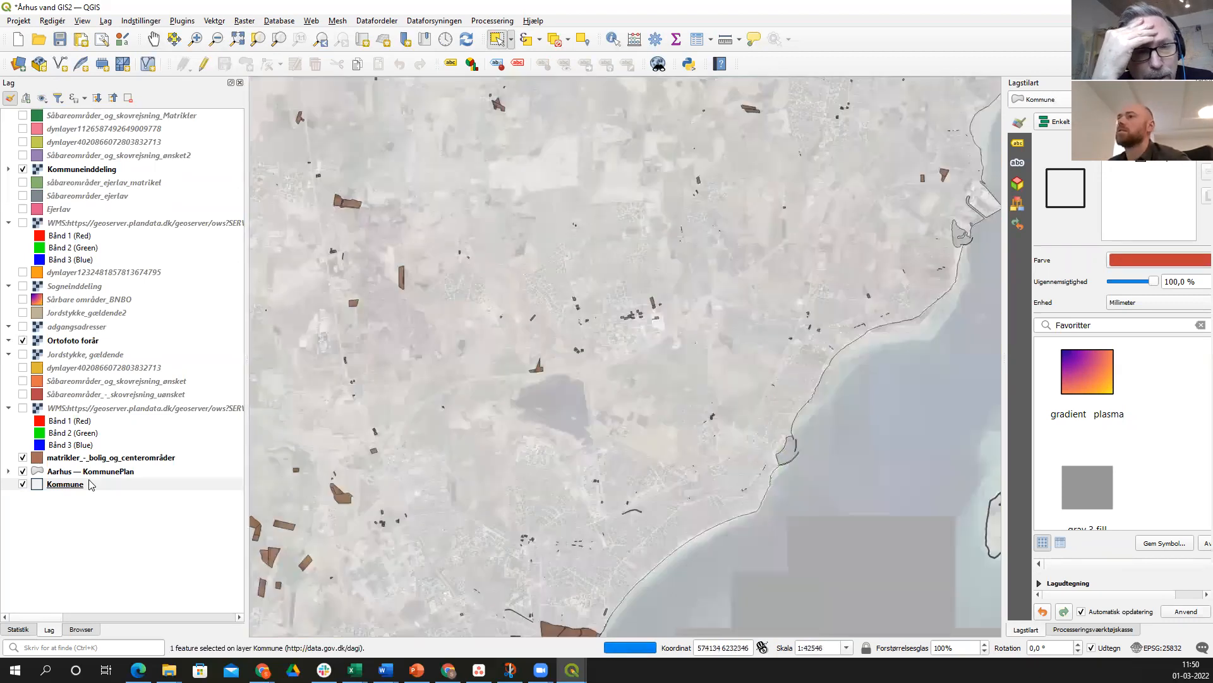
pyautogui.click(60, 486)
pyautogui.rightClick(60, 486)
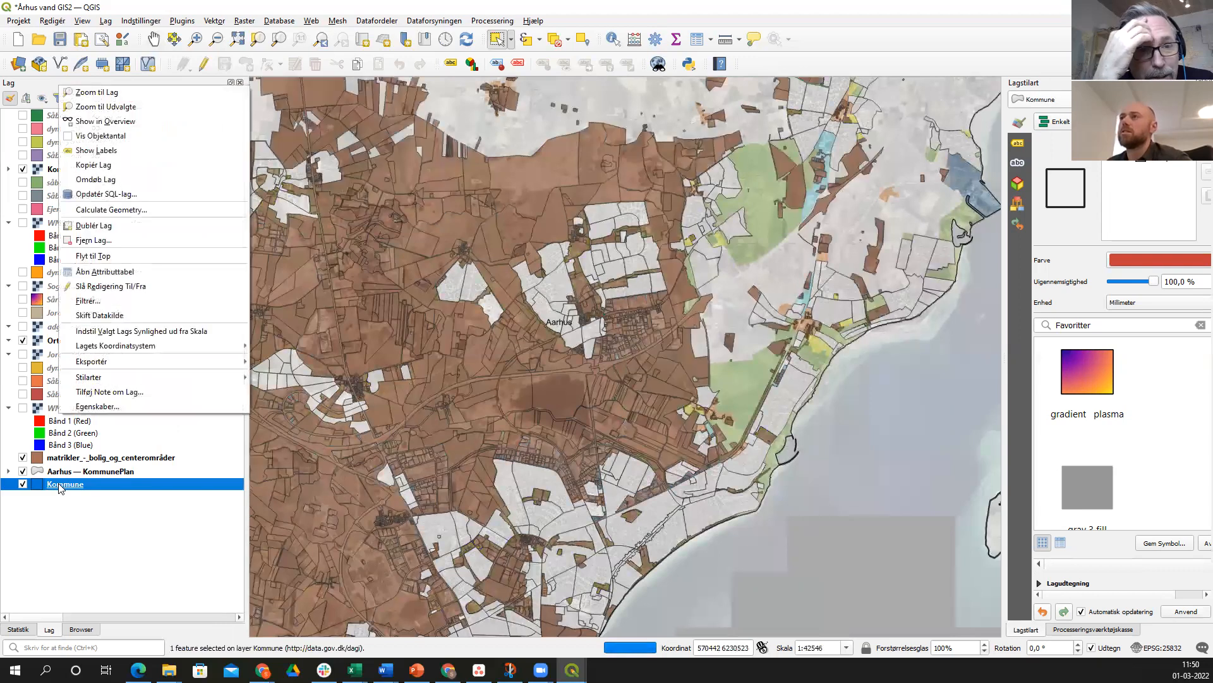
pyautogui.click(105, 276)
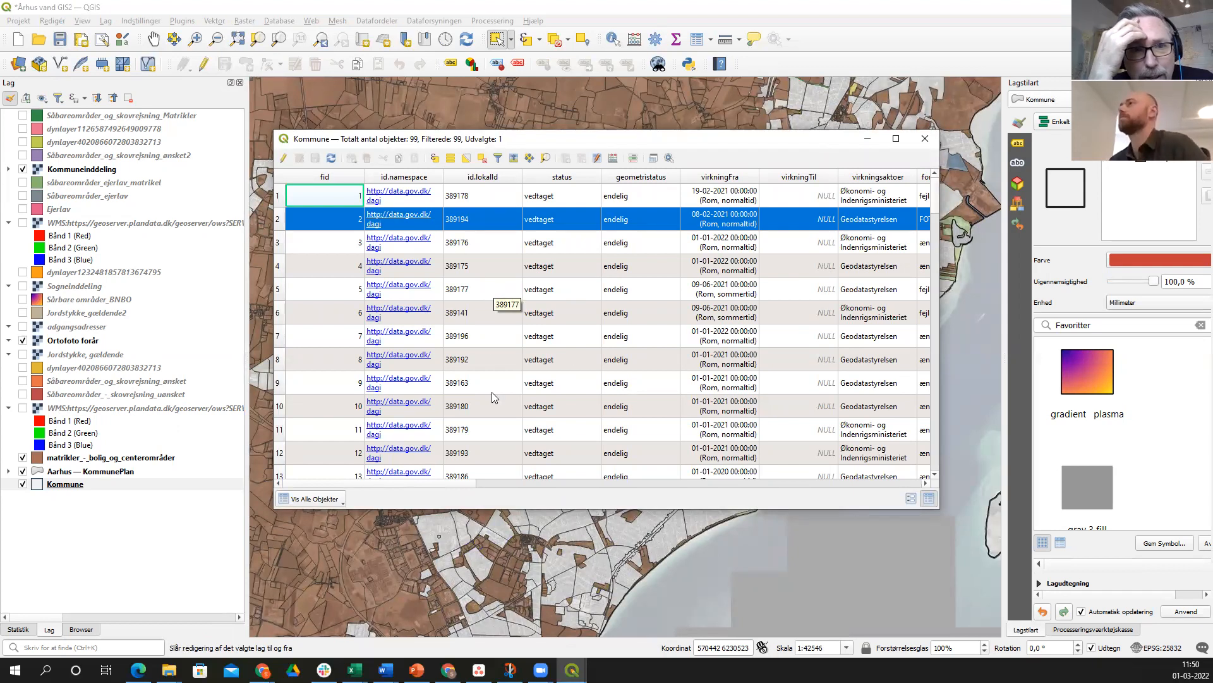
pyautogui.click(922, 140)
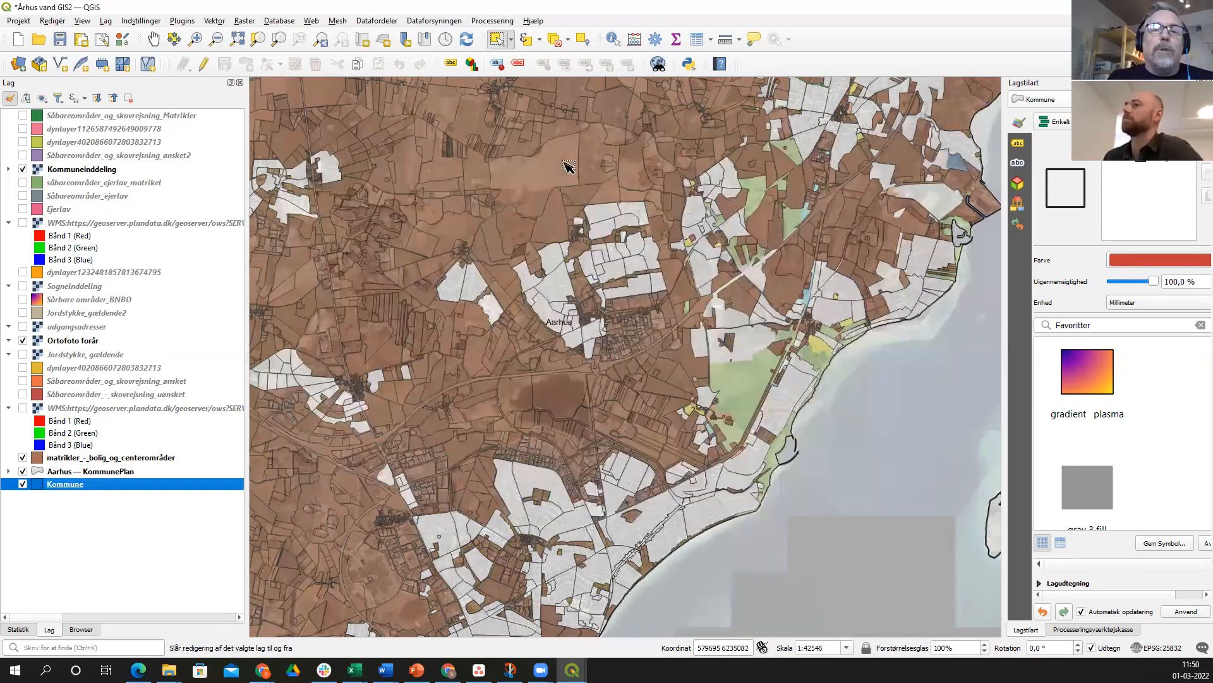
# - Set up a Clip (Klip) with matrikler_-_bolig_og_centerområder as input and only the selected features of Kommune as overlay
pyautogui.click(215, 21)
pyautogui.moveTo(259, 35)
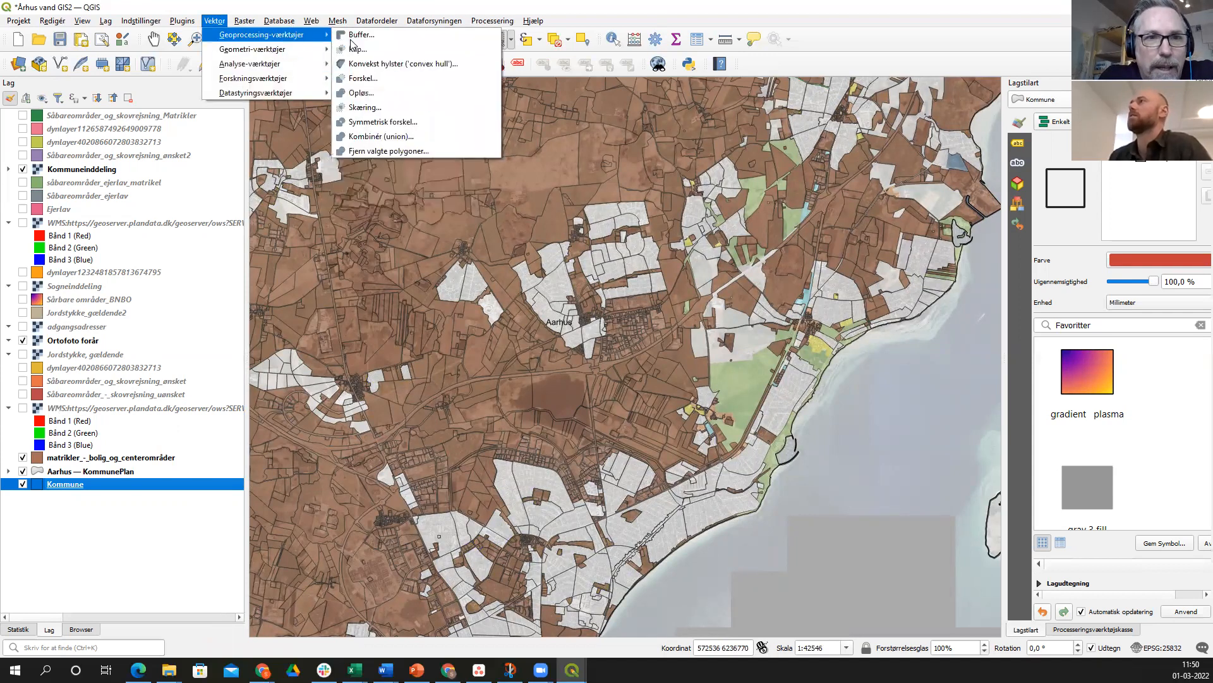
pyautogui.click(353, 49)
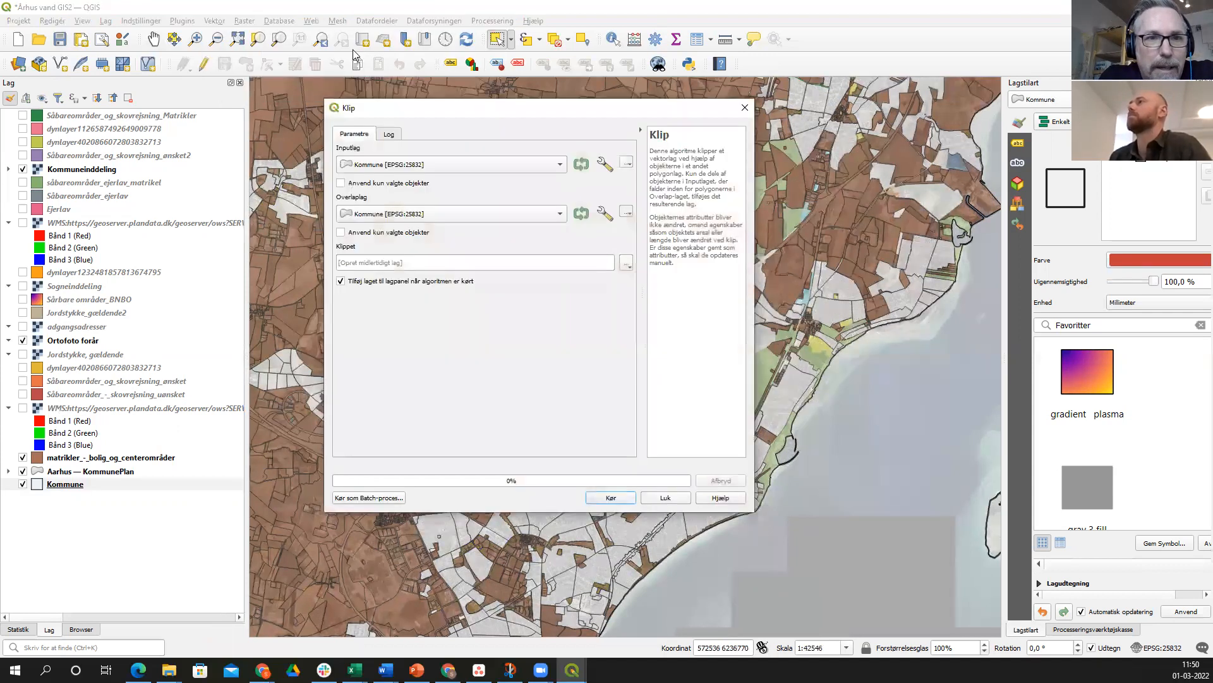
pyautogui.click(560, 214)
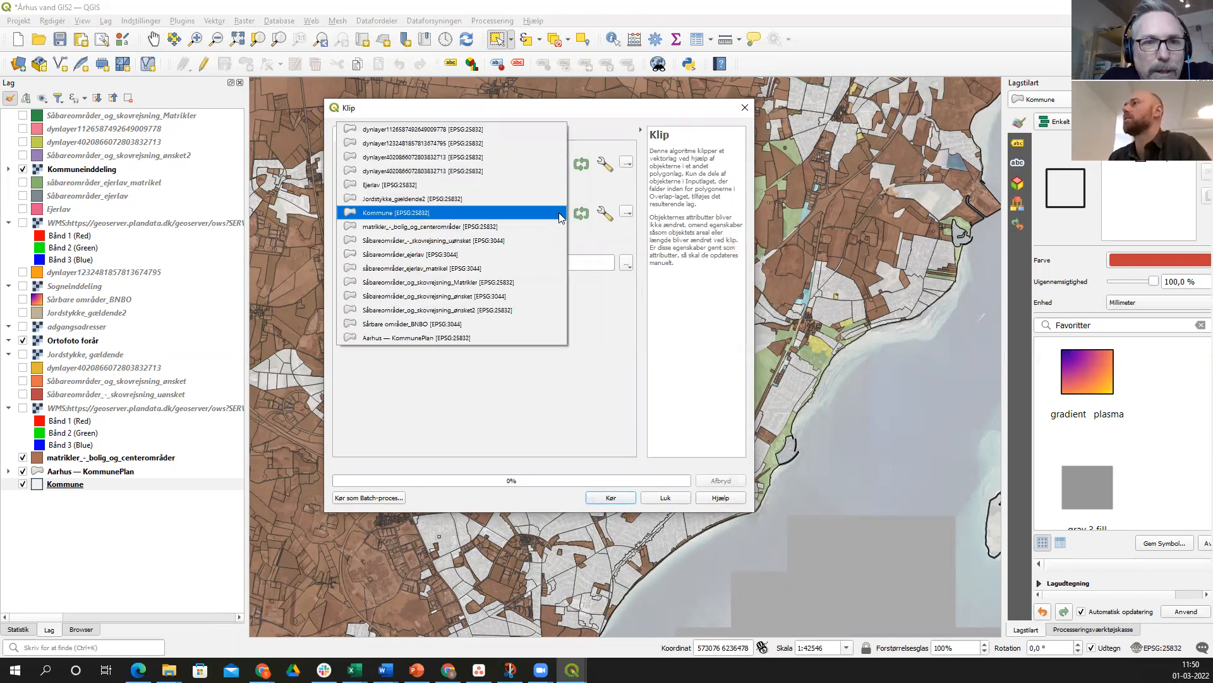
pyautogui.click(521, 228)
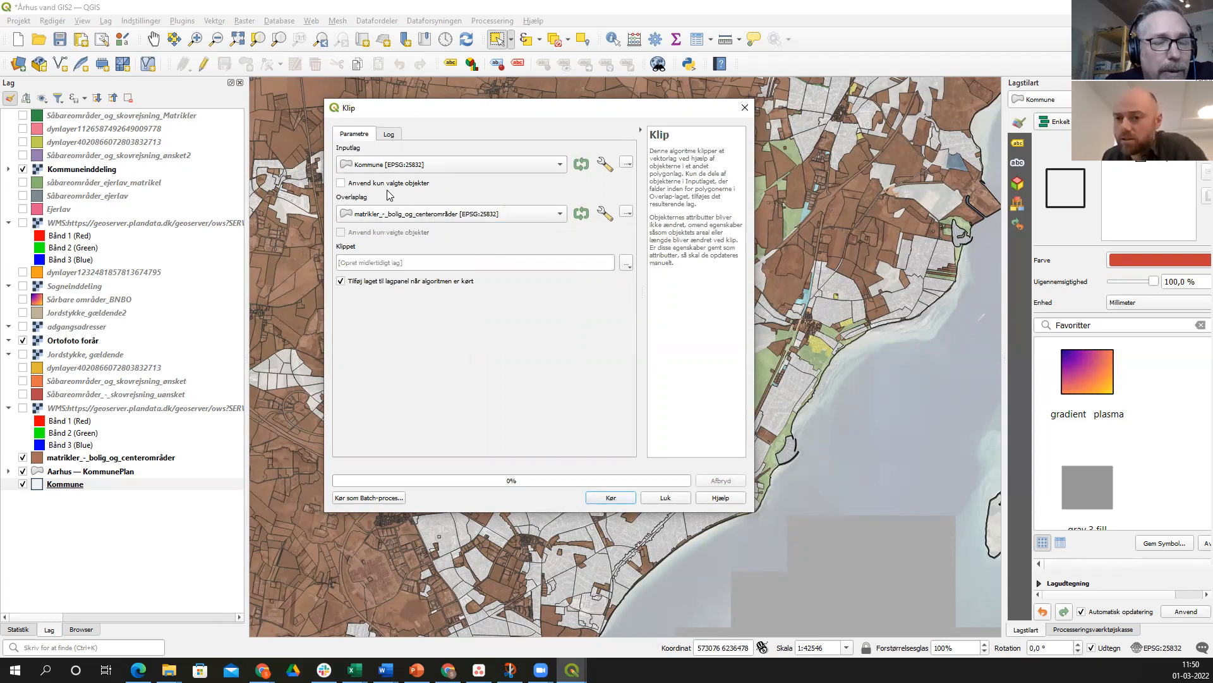
pyautogui.click(557, 164)
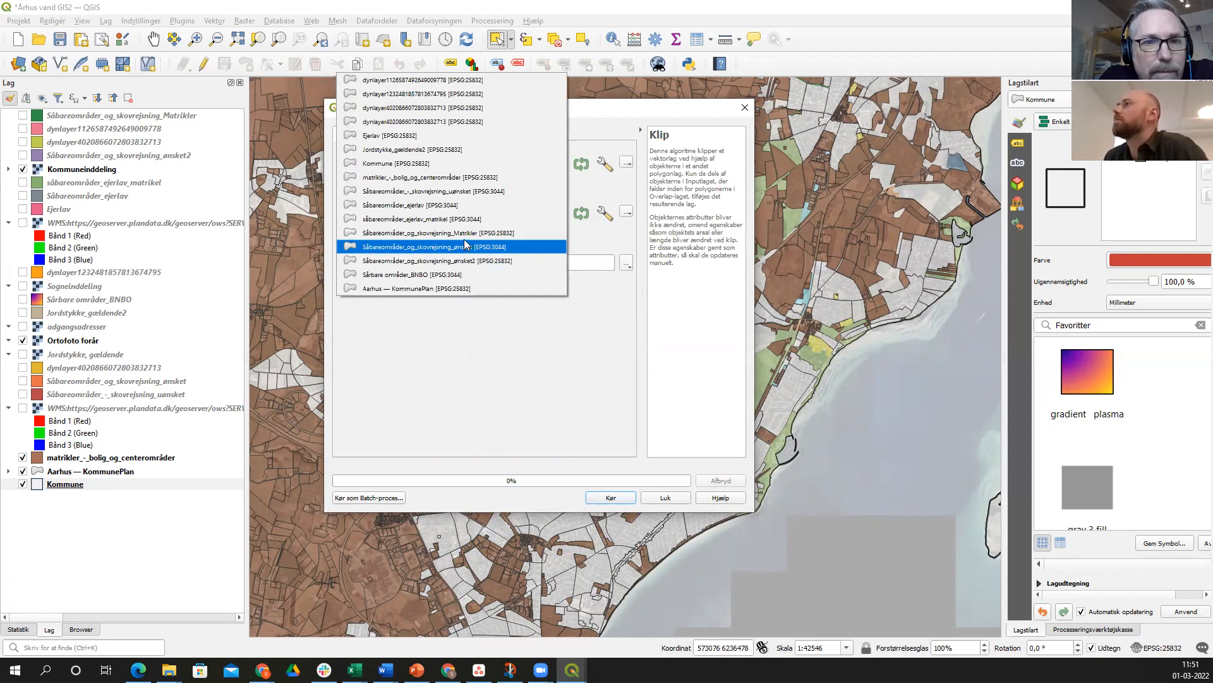
pyautogui.click(432, 178)
pyautogui.click(560, 213)
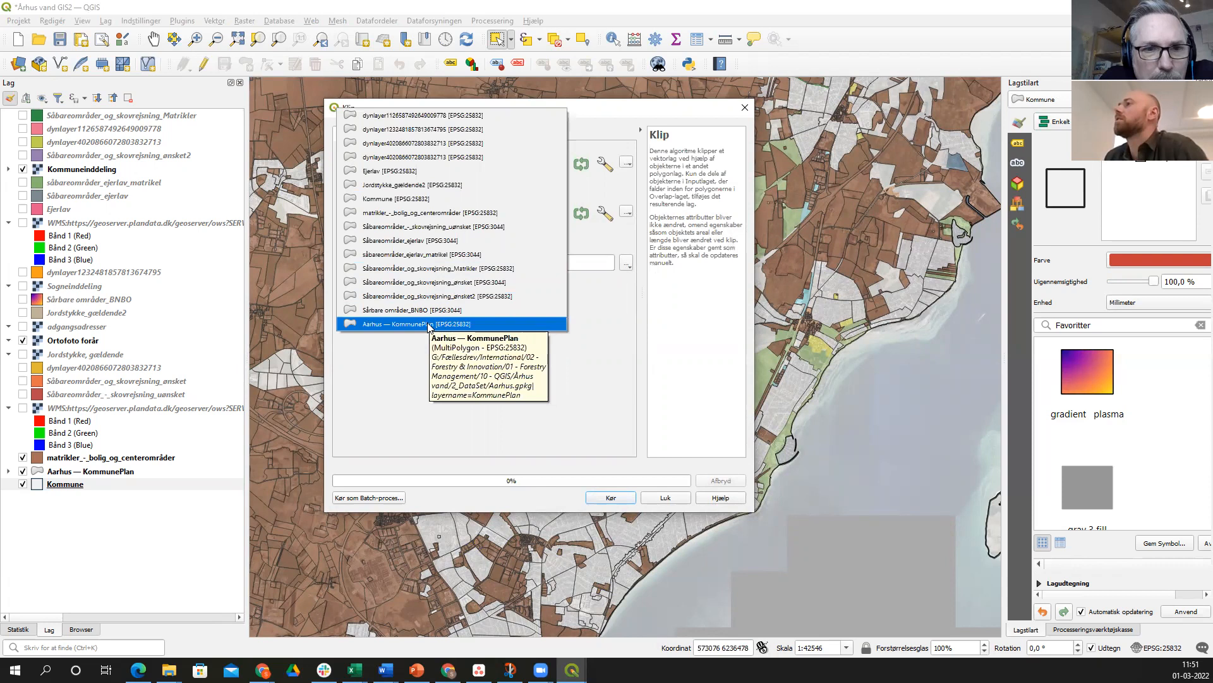
pyautogui.click(425, 199)
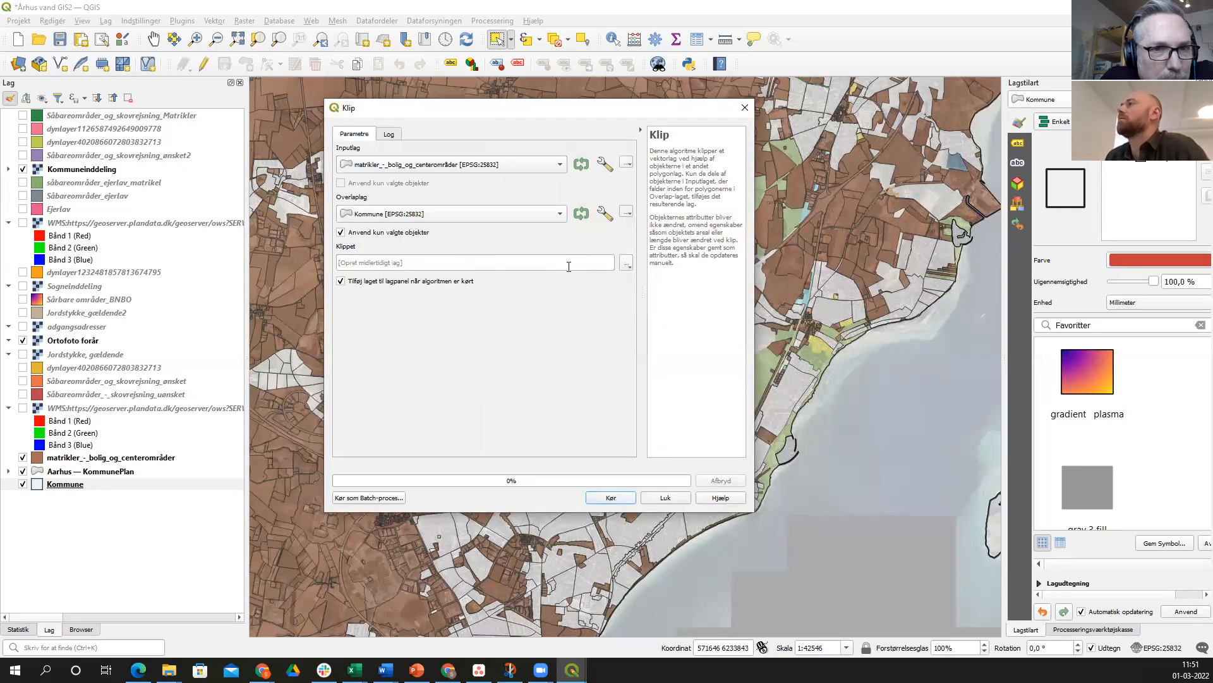
# - Set the clip output to the shapefile matrikler_-_bolig_og_centerområder_aarhus in the 2_DataSet folder and run the clip
pyautogui.click(626, 265)
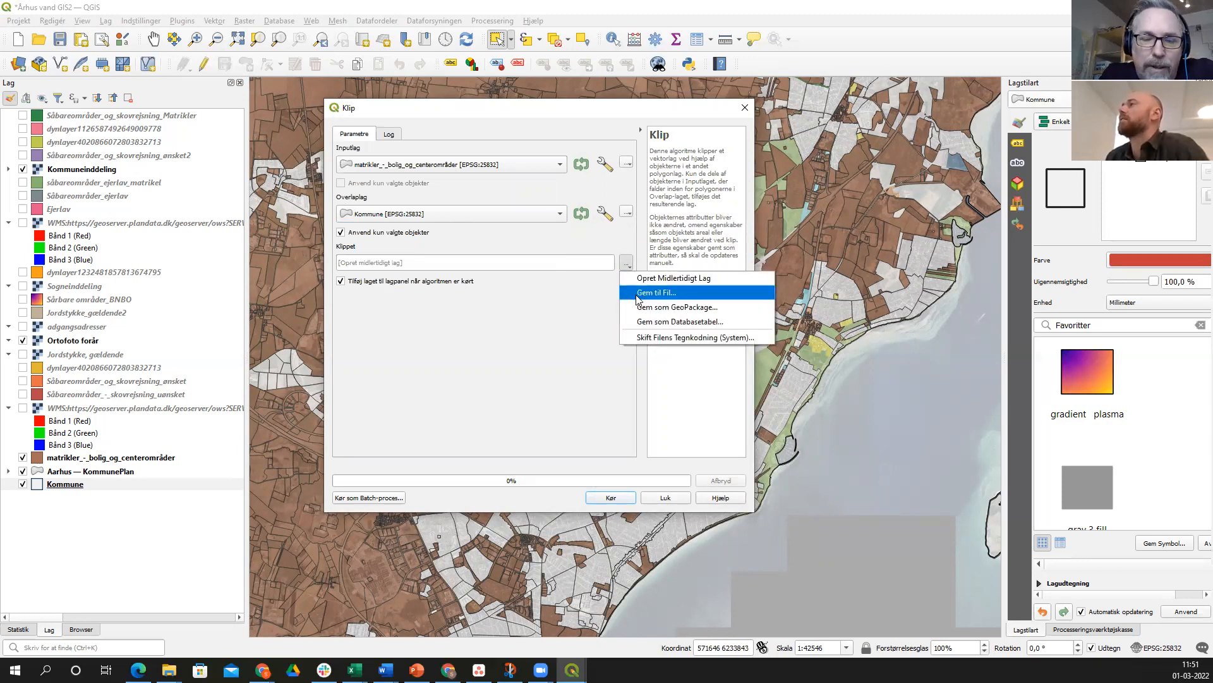
pyautogui.click(626, 293)
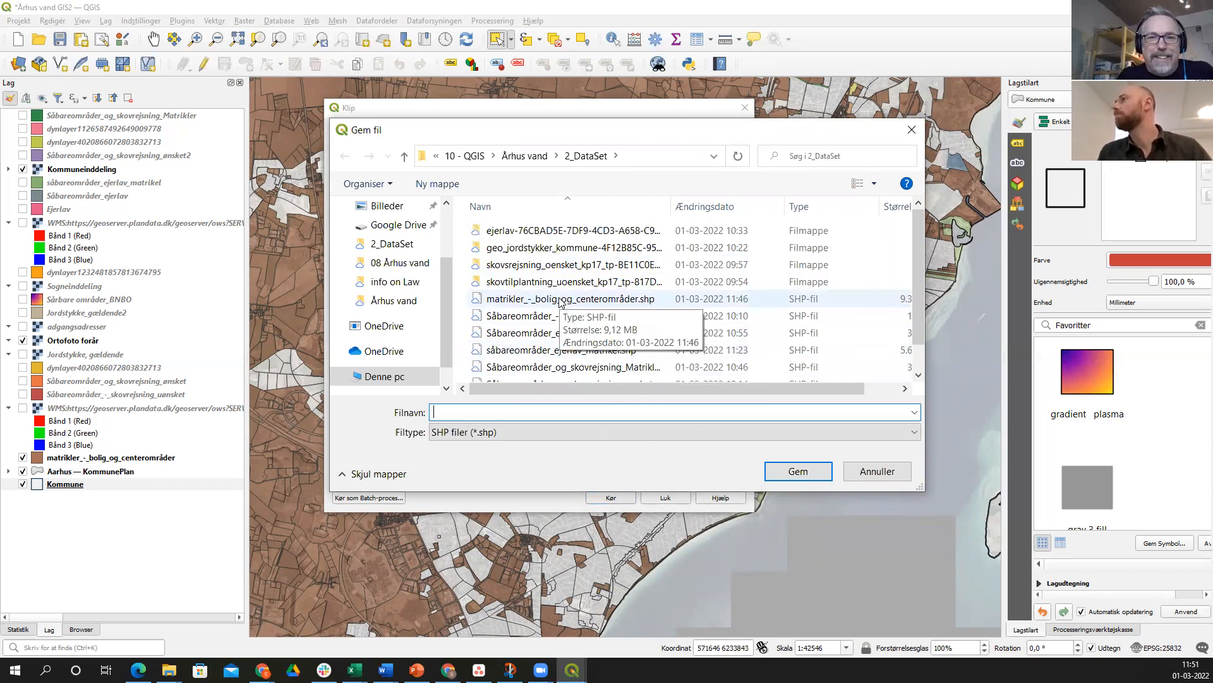
pyautogui.click(561, 300)
pyautogui.click(594, 410)
pyautogui.click(608, 414)
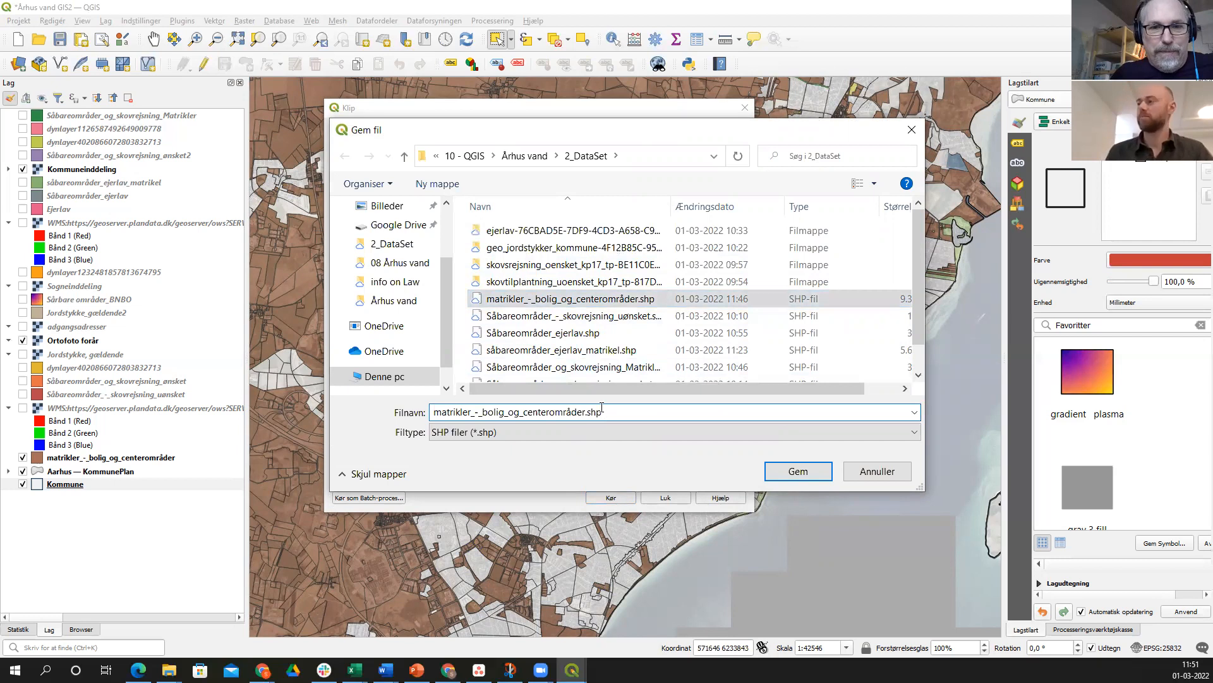
pyautogui.press('BackSpace')
pyautogui.press('BackSpace')
pyautogui.press('BackSpace')
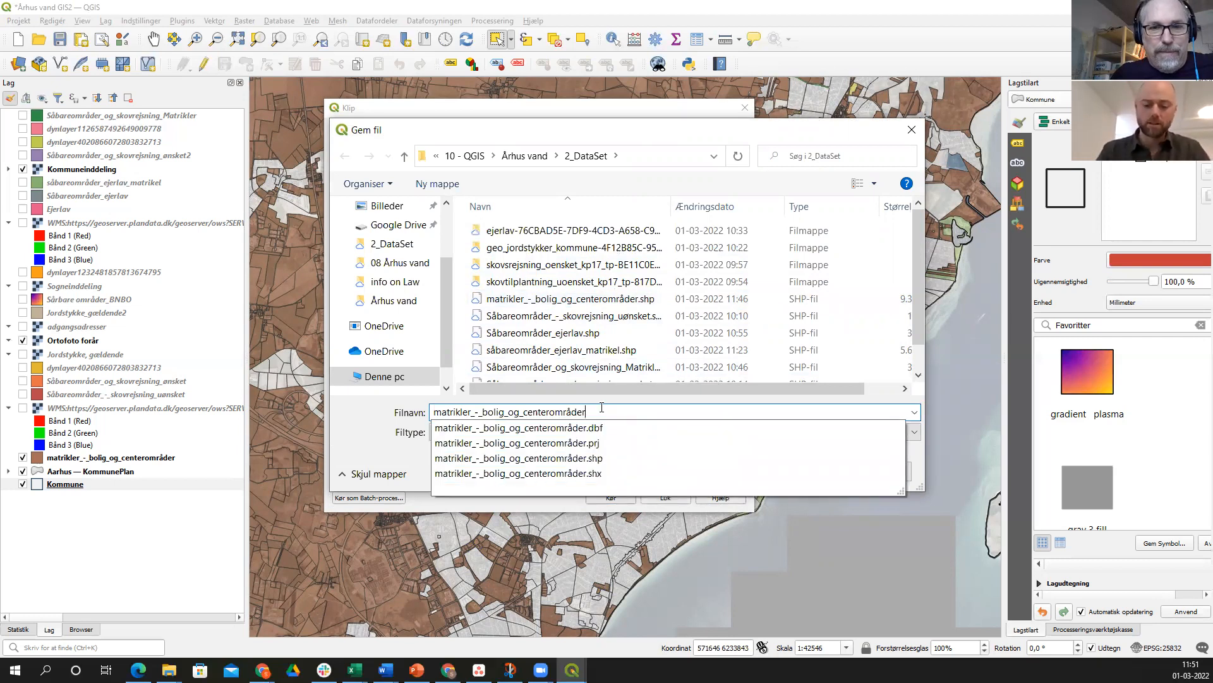
pyautogui.write('_aarhus')
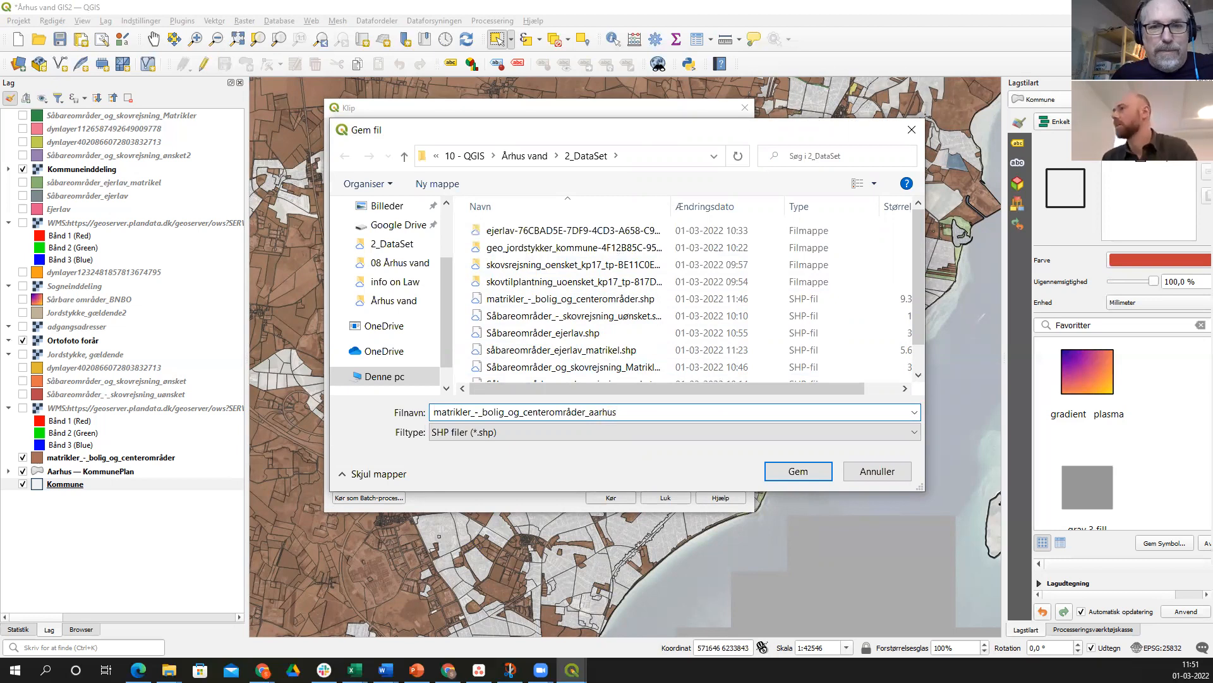
pyautogui.click(805, 474)
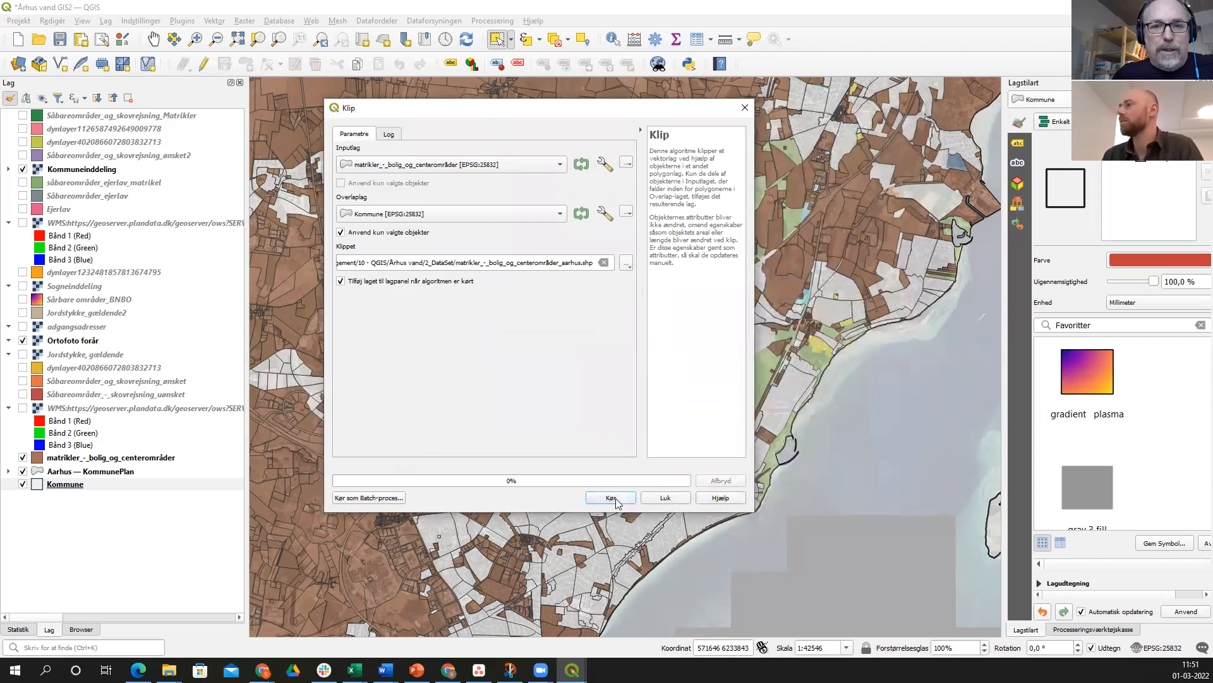
pyautogui.click(617, 499)
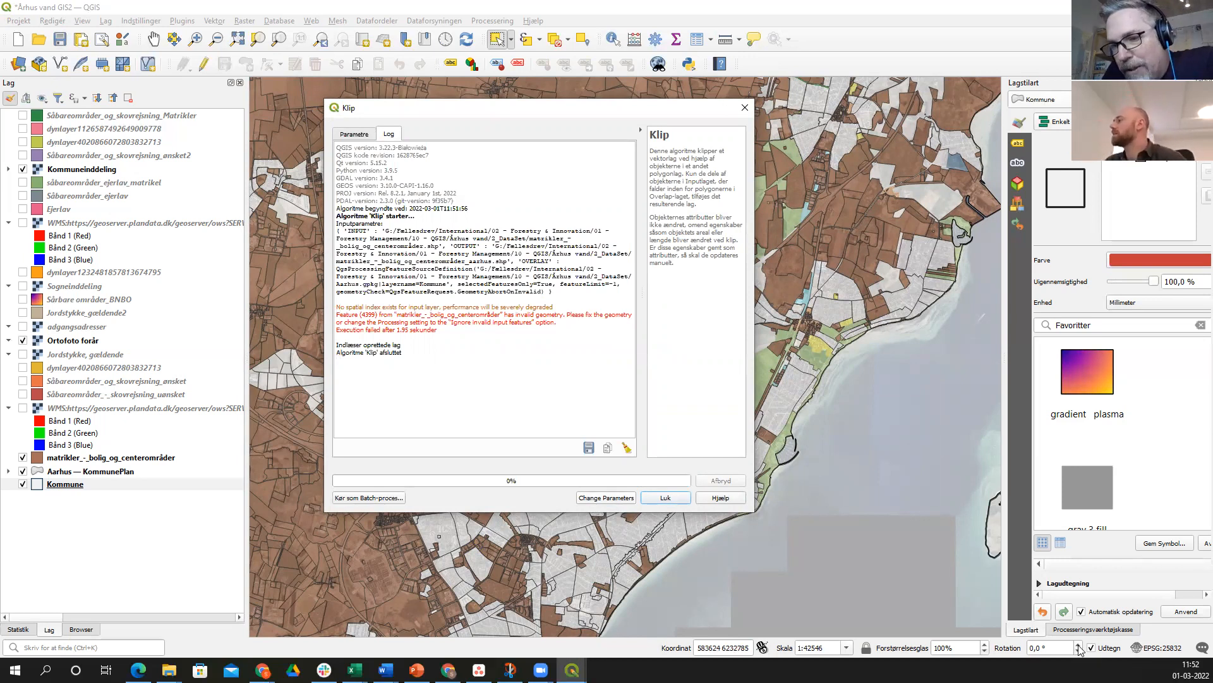
# - Run Fix geometries (Ret geometrier) in place on the Kommune layer and on the matrikler_-_bolig_og_centerområder layer
pyautogui.click(1031, 632)
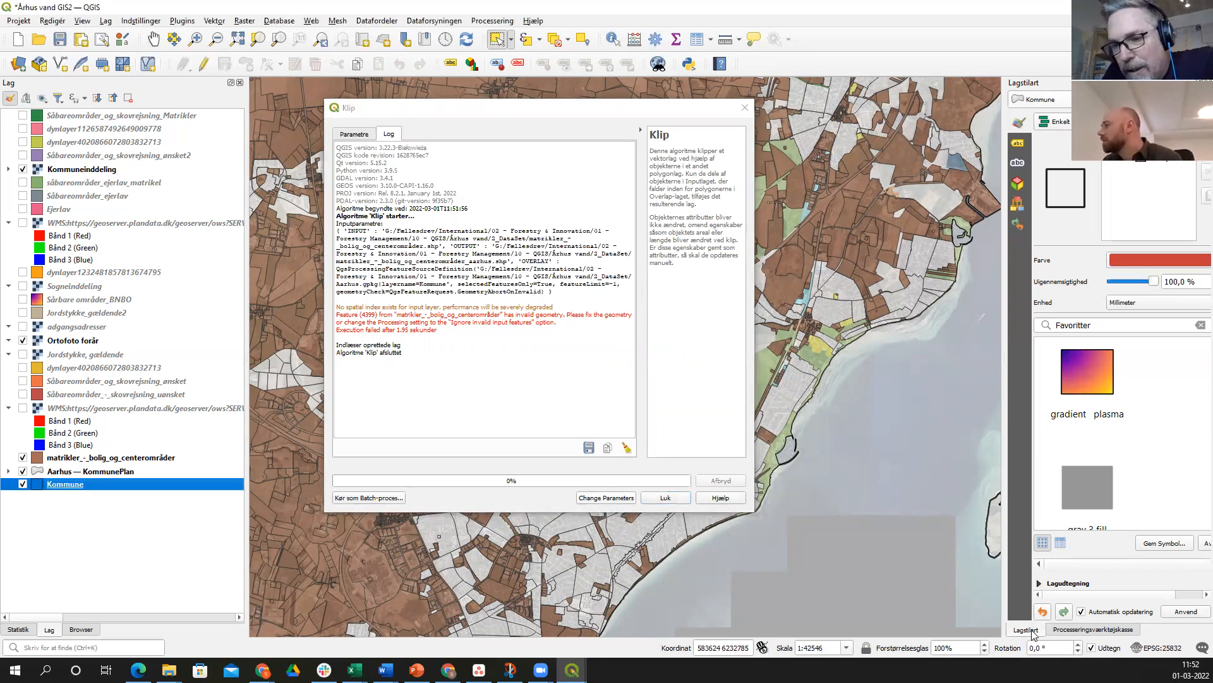
pyautogui.click(1078, 630)
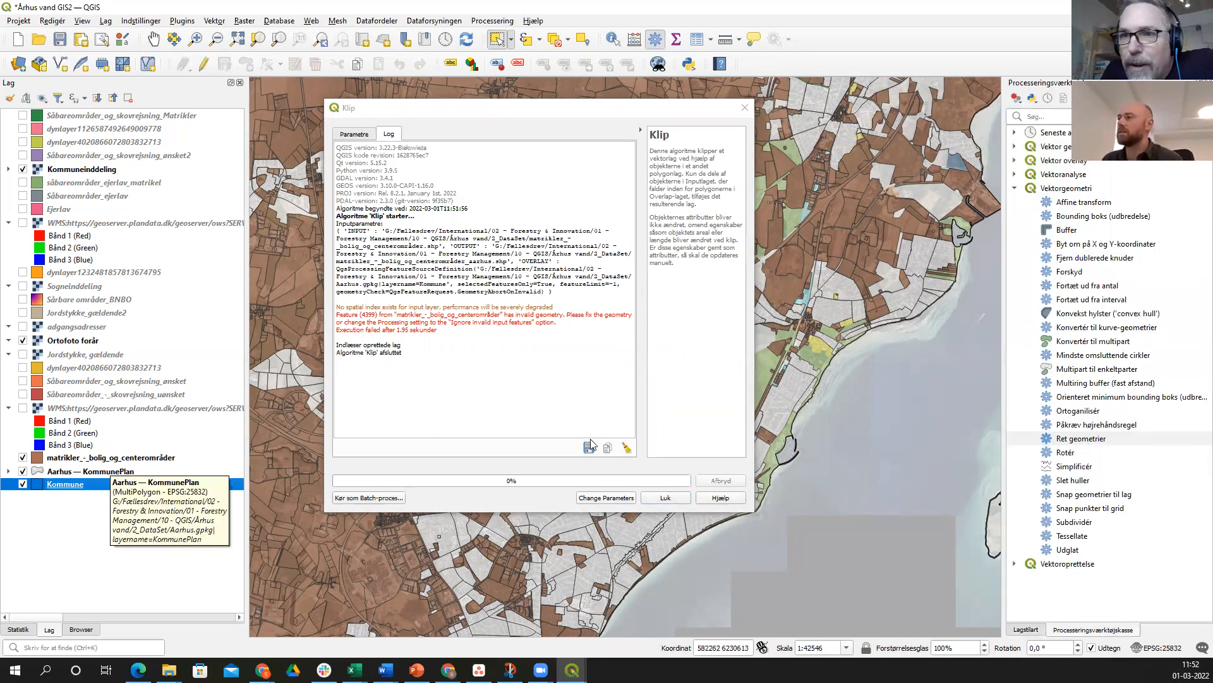
pyautogui.click(1078, 441)
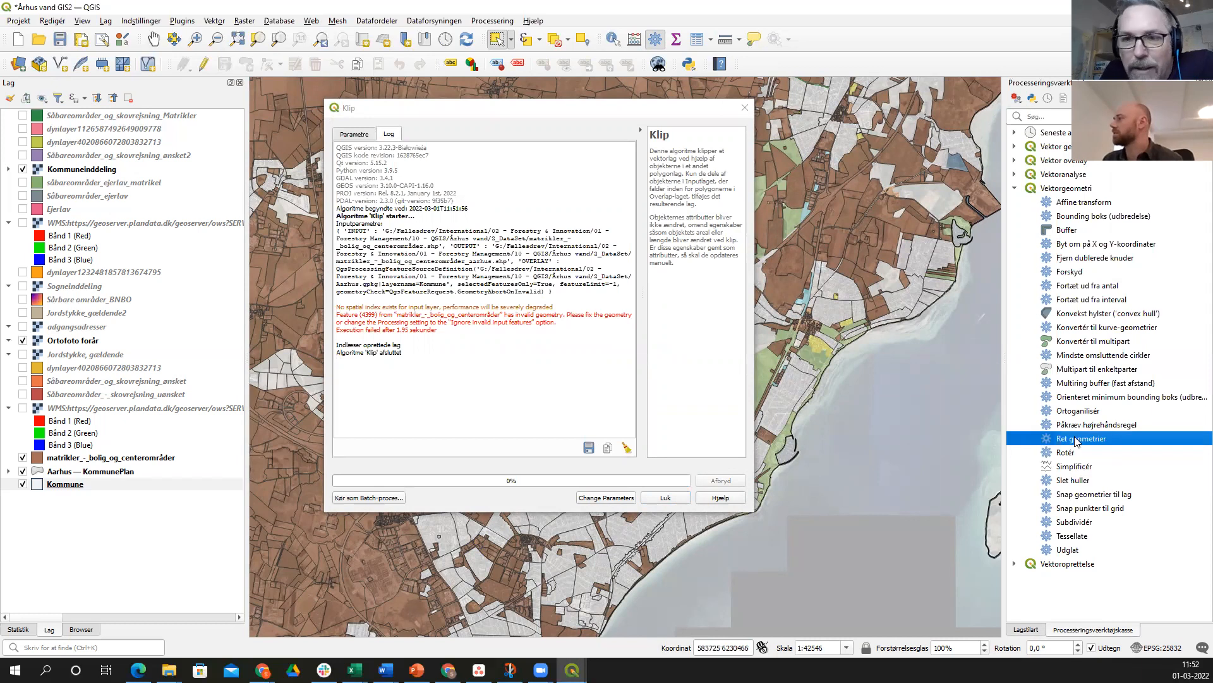
pyautogui.doubleClick(1077, 441)
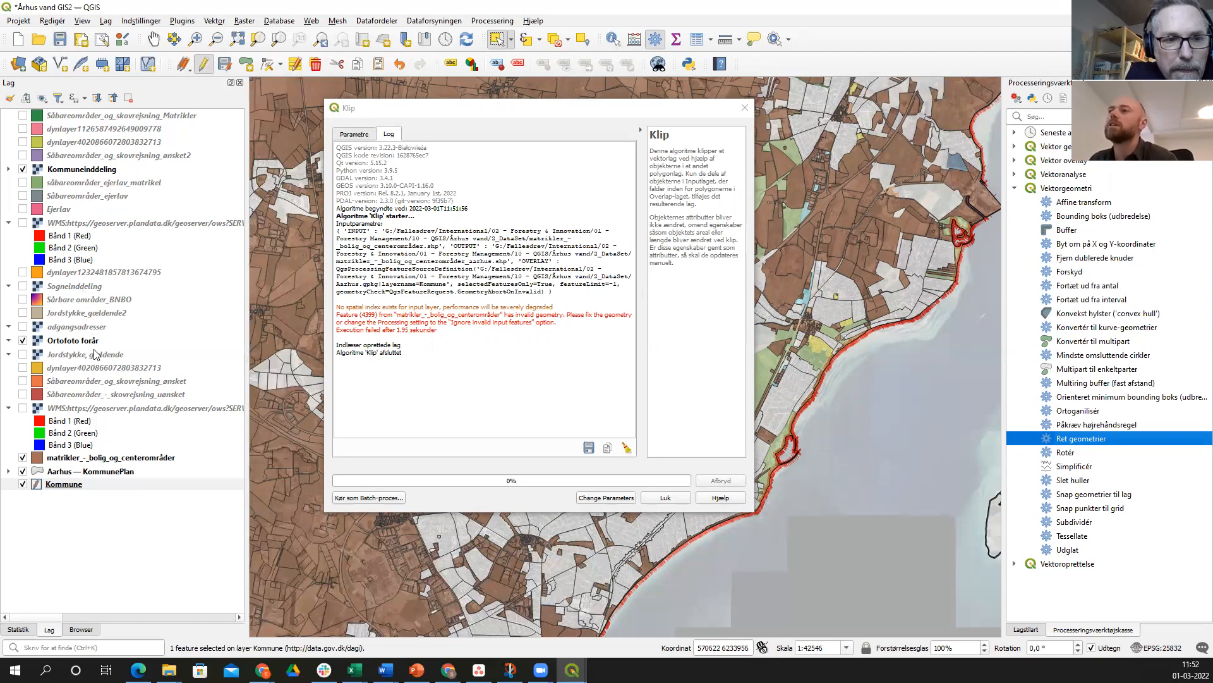
pyautogui.click(103, 458)
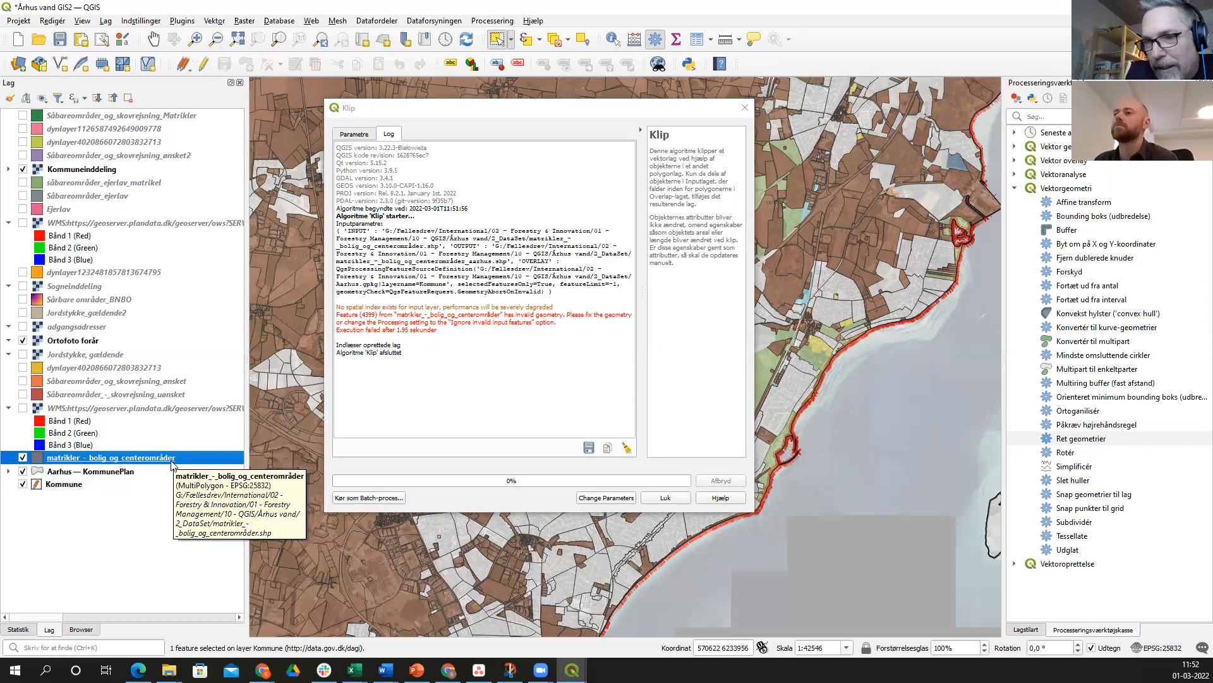
pyautogui.click(1079, 439)
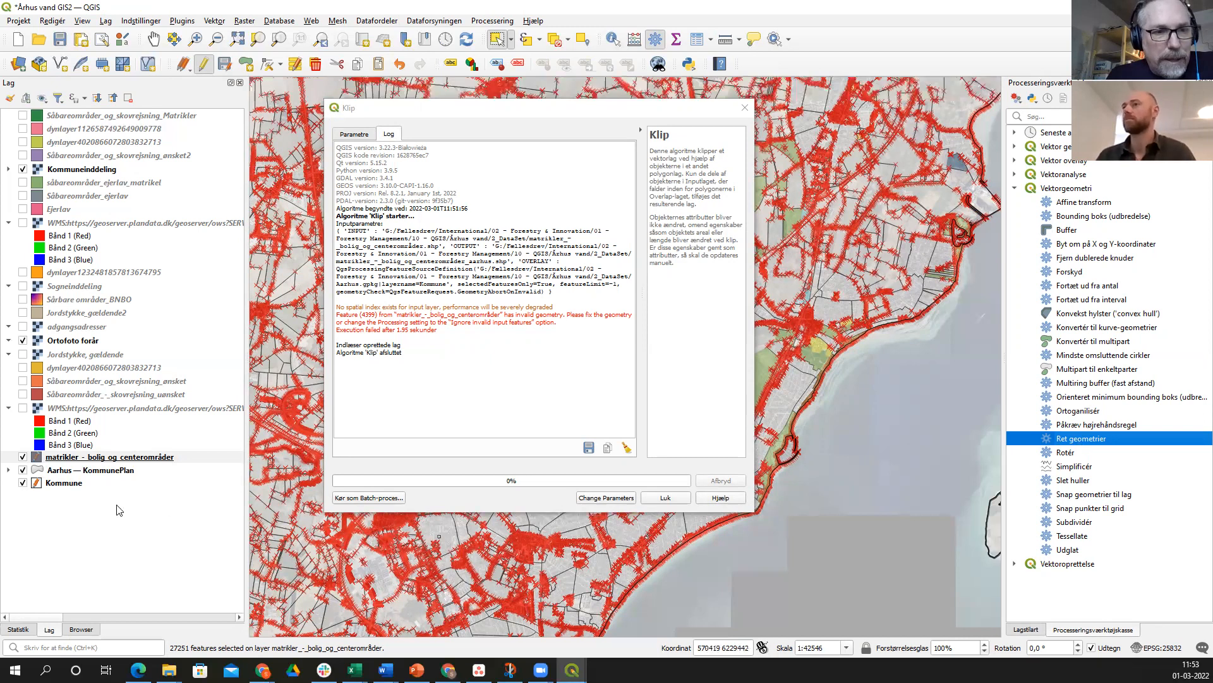
# - Stop editing matrikler_-_bolig_og_centerområder and Kommune, saving the changes to both layers
pyautogui.rightClick(51, 461)
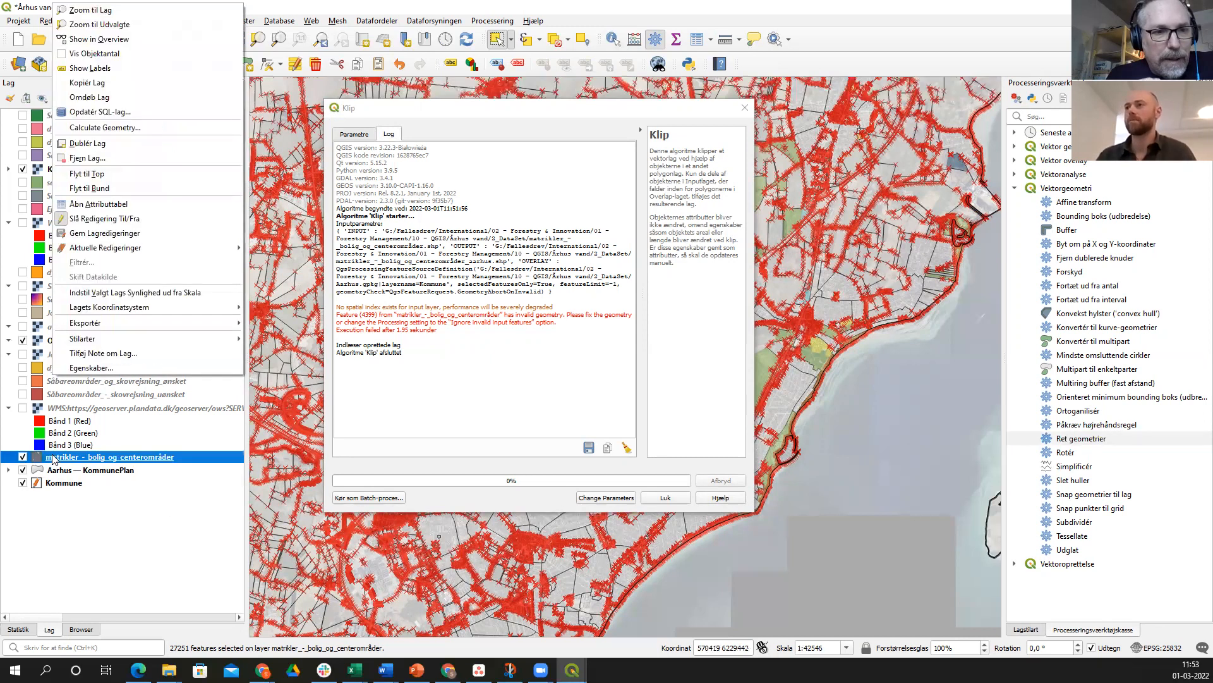
pyautogui.click(63, 219)
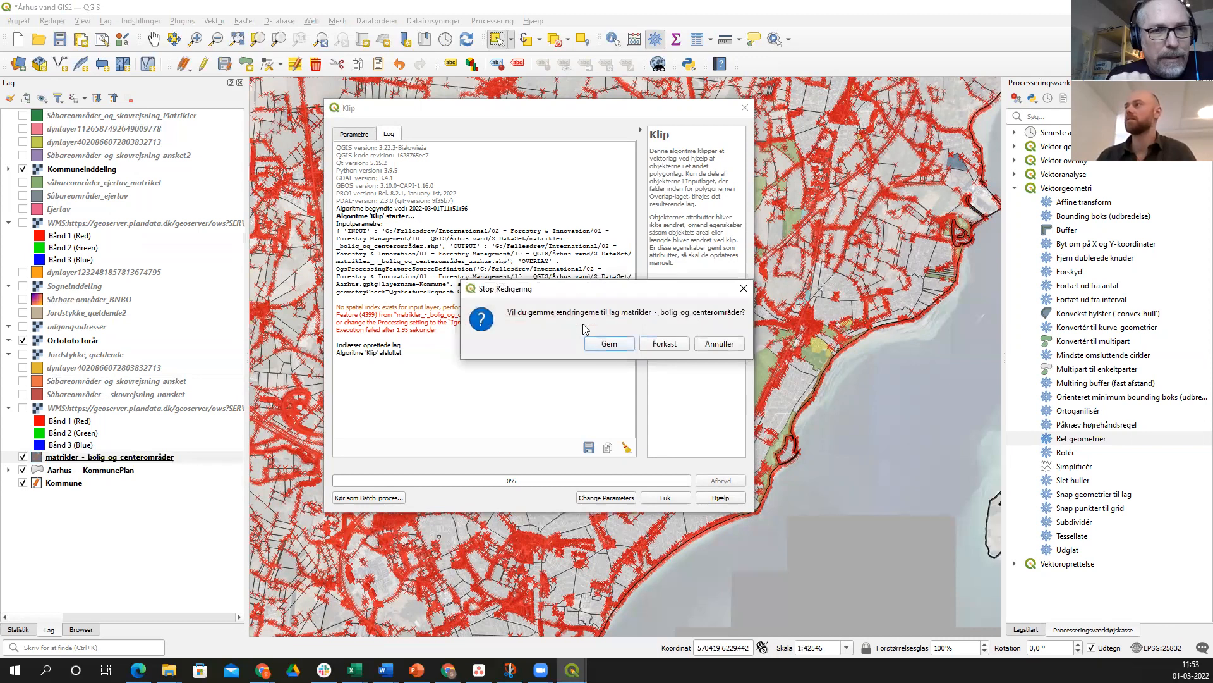
pyautogui.click(606, 346)
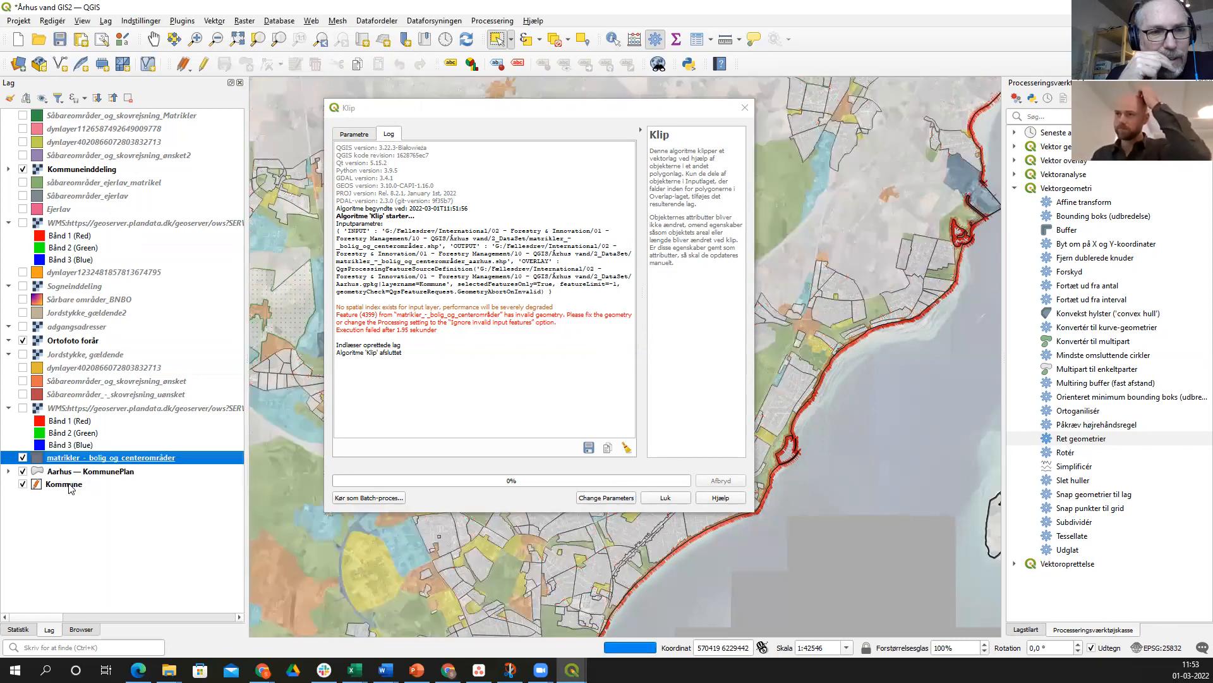
pyautogui.rightClick(69, 486)
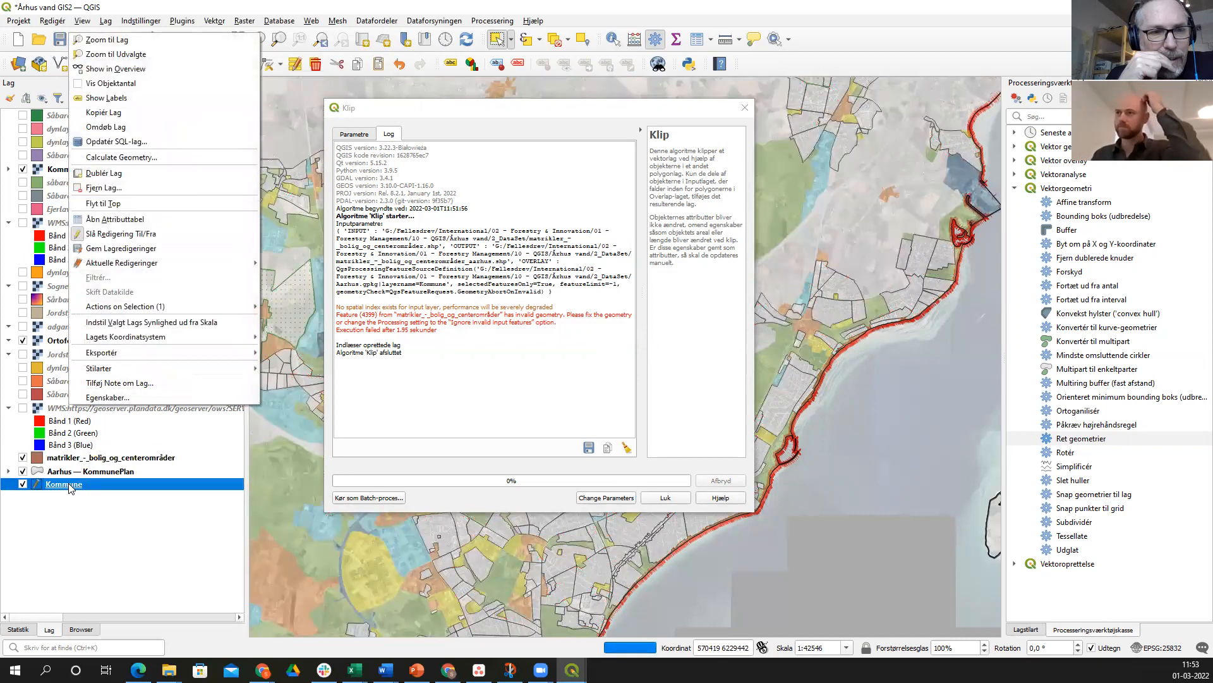
pyautogui.click(94, 235)
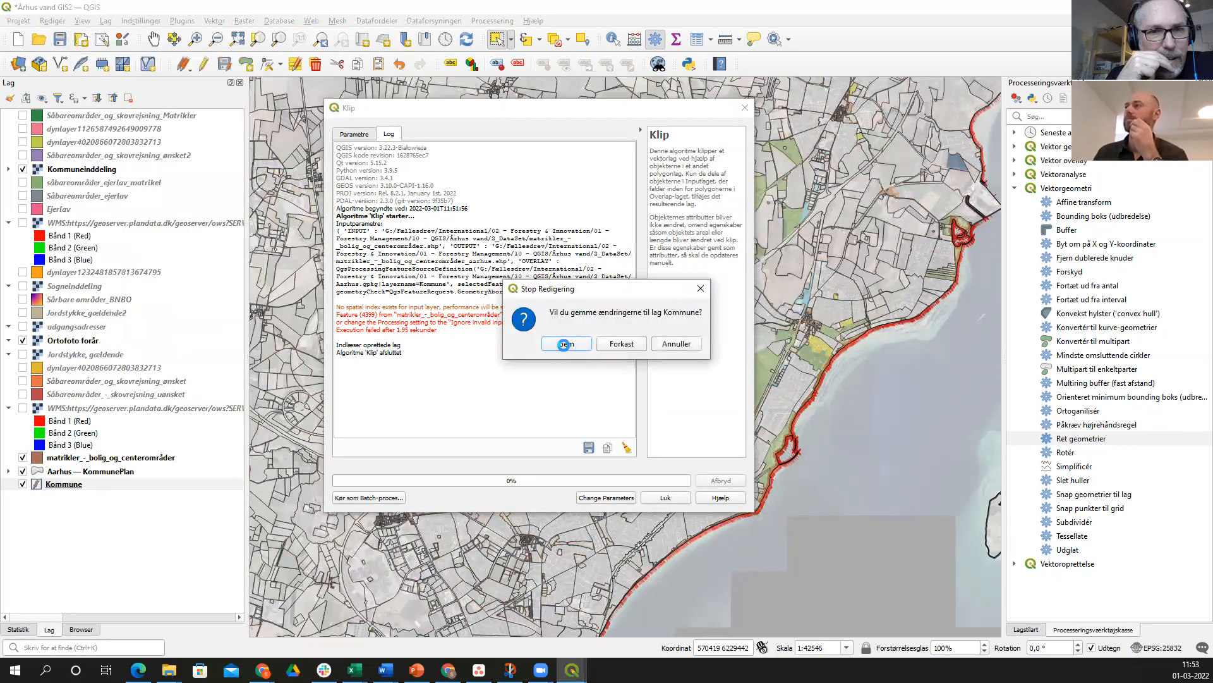
pyautogui.click(563, 344)
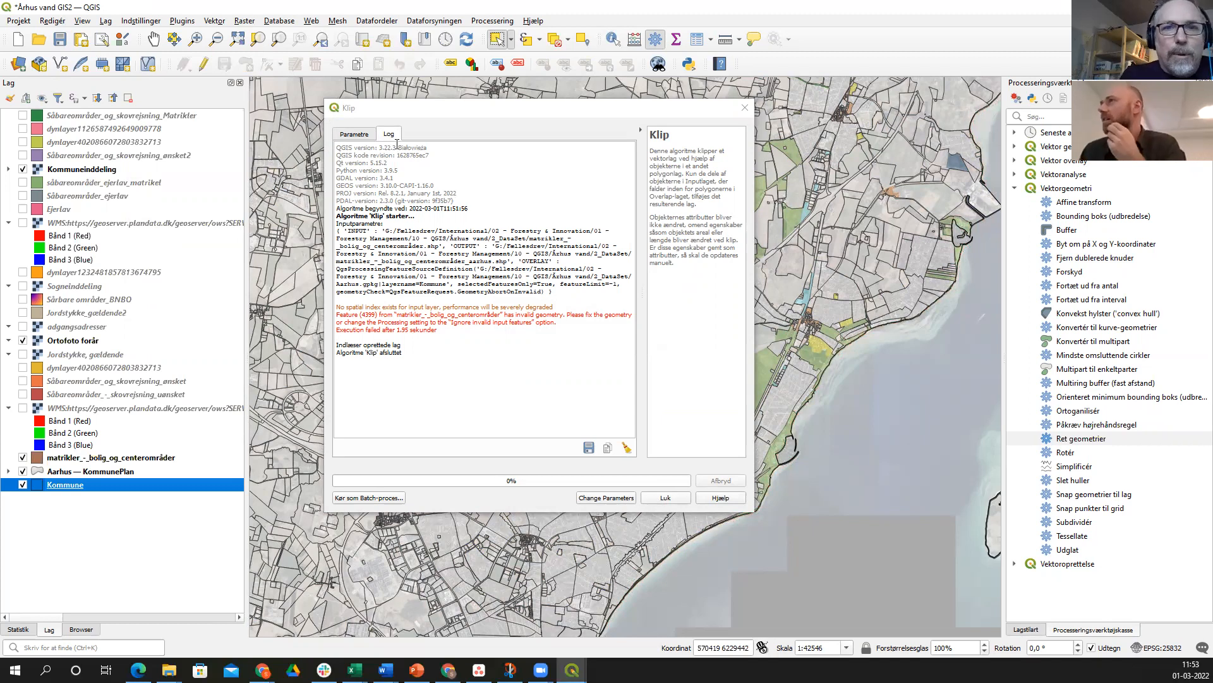
# - Reselect the Aarhus polygon in the Kommune layer, then rerun the clip with the same parameters and close its dialog
pyautogui.click(351, 135)
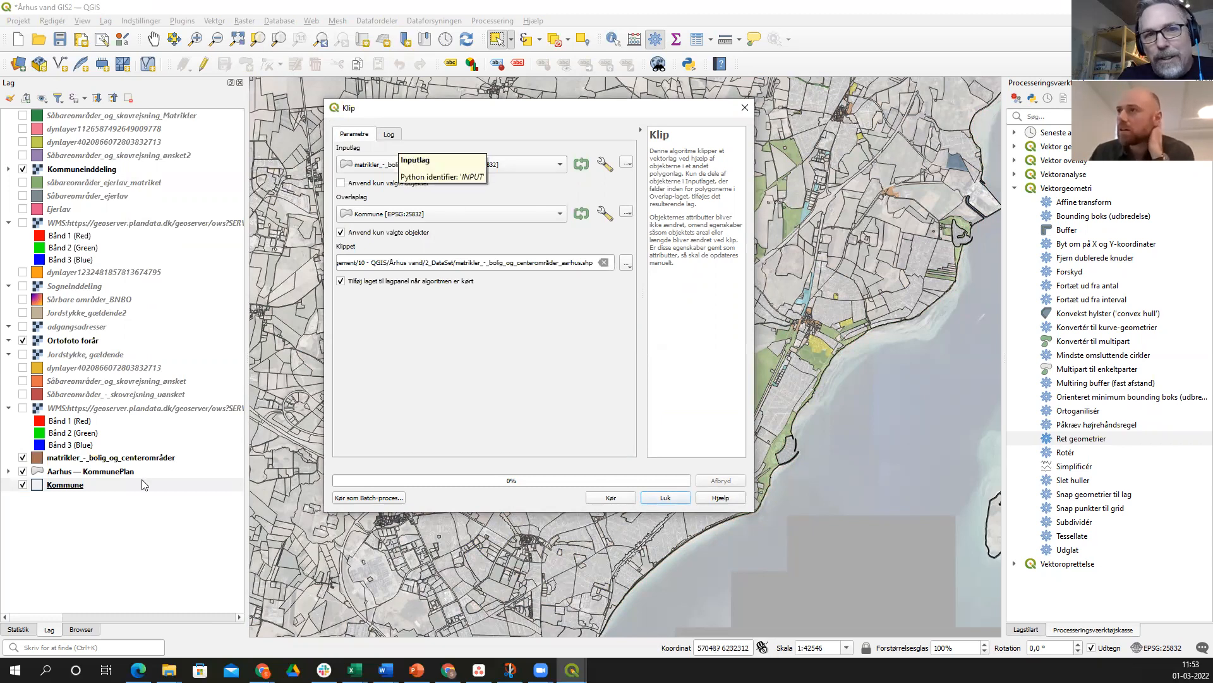
pyautogui.click(61, 488)
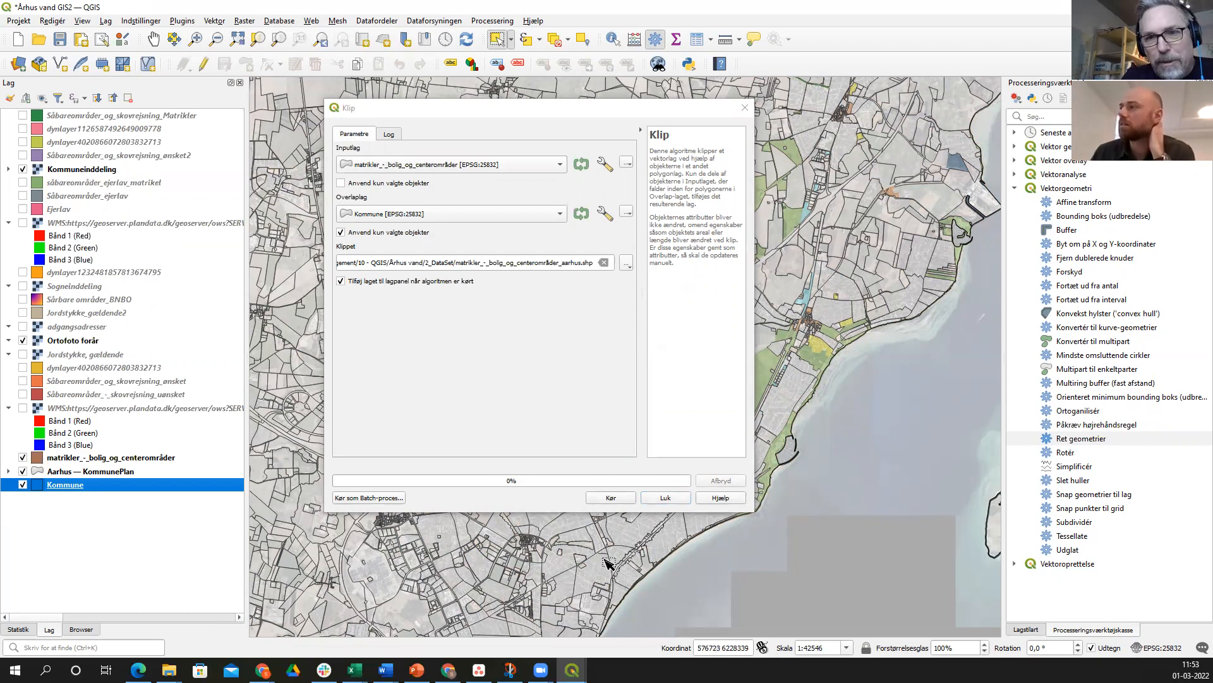
pyautogui.click(921, 257)
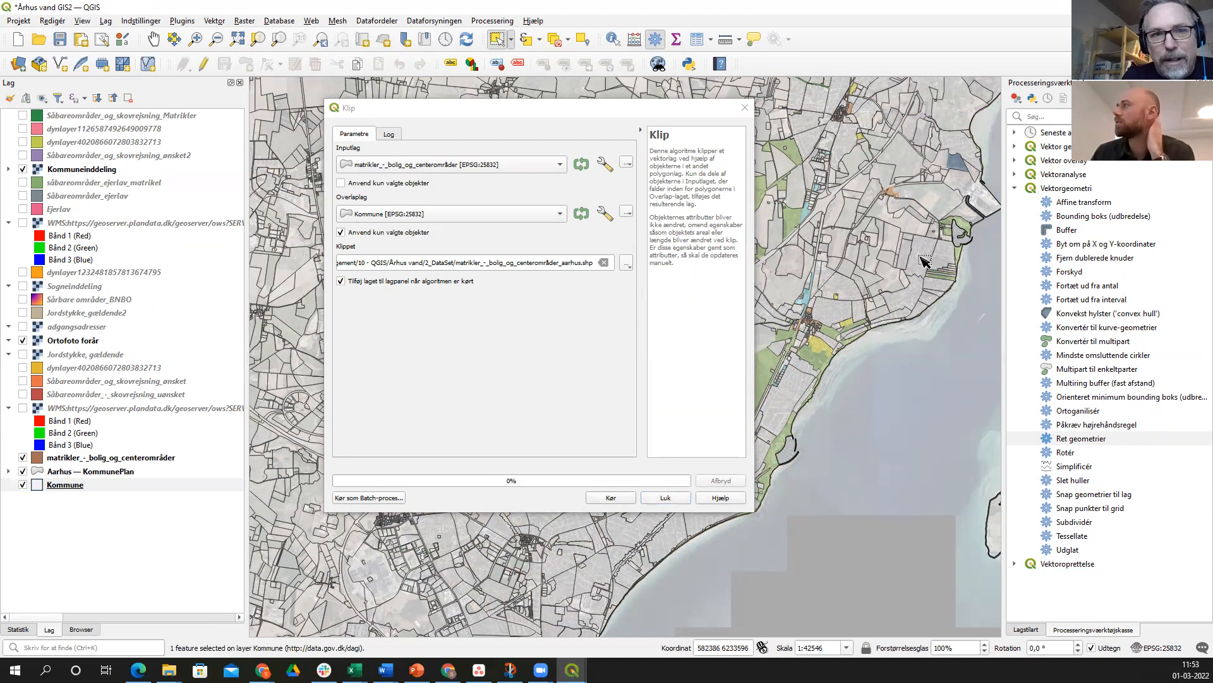
pyautogui.click(617, 500)
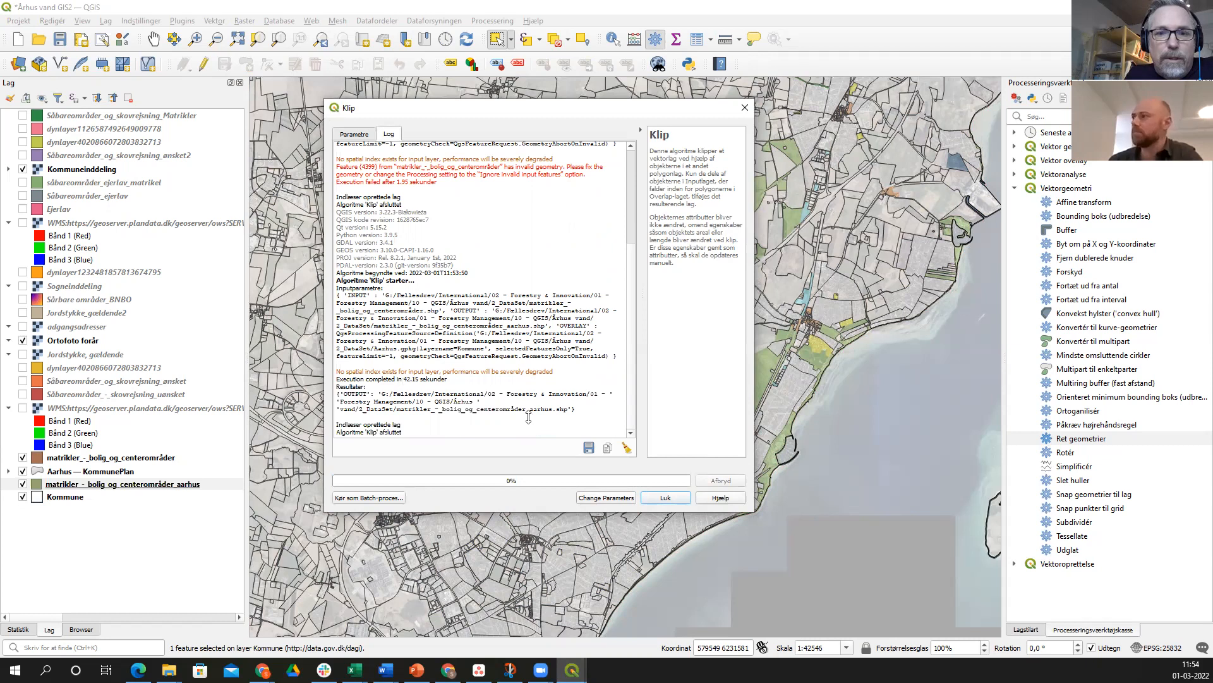
pyautogui.click(665, 498)
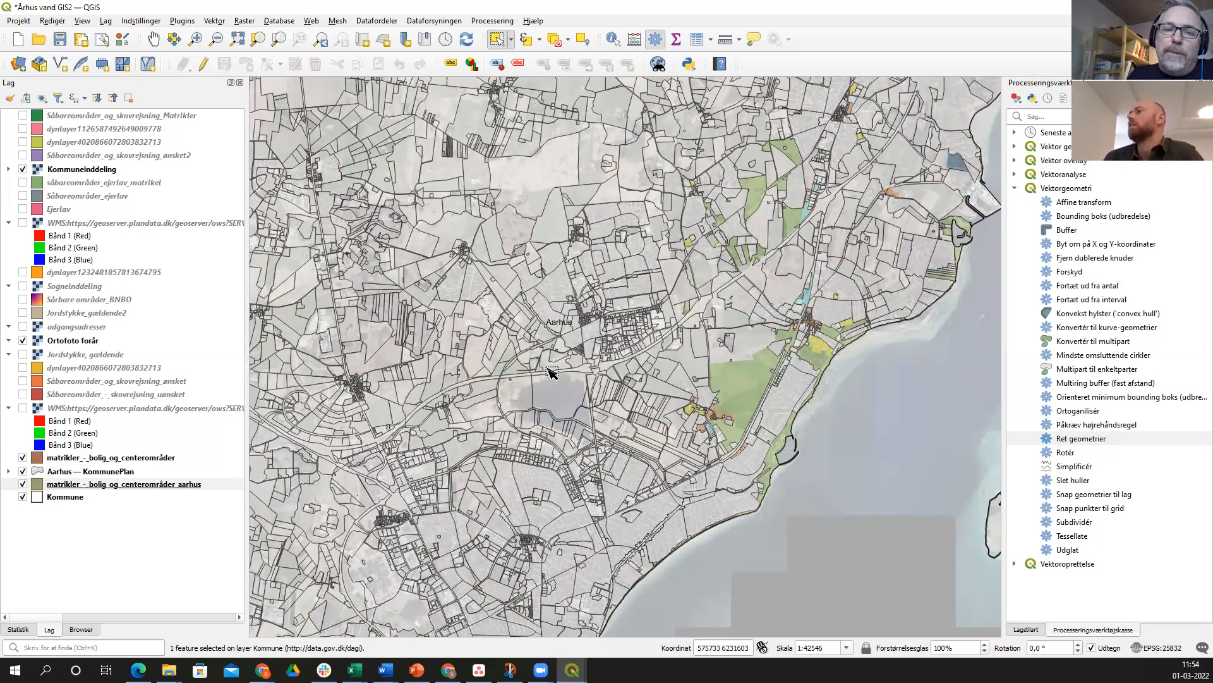
# - Start exporting the såbareområder_ejerlav_matrikel layer's features in the MS Office Open XML spreadsheet (XLSX) format
pyautogui.scroll(-1, 549, 373)
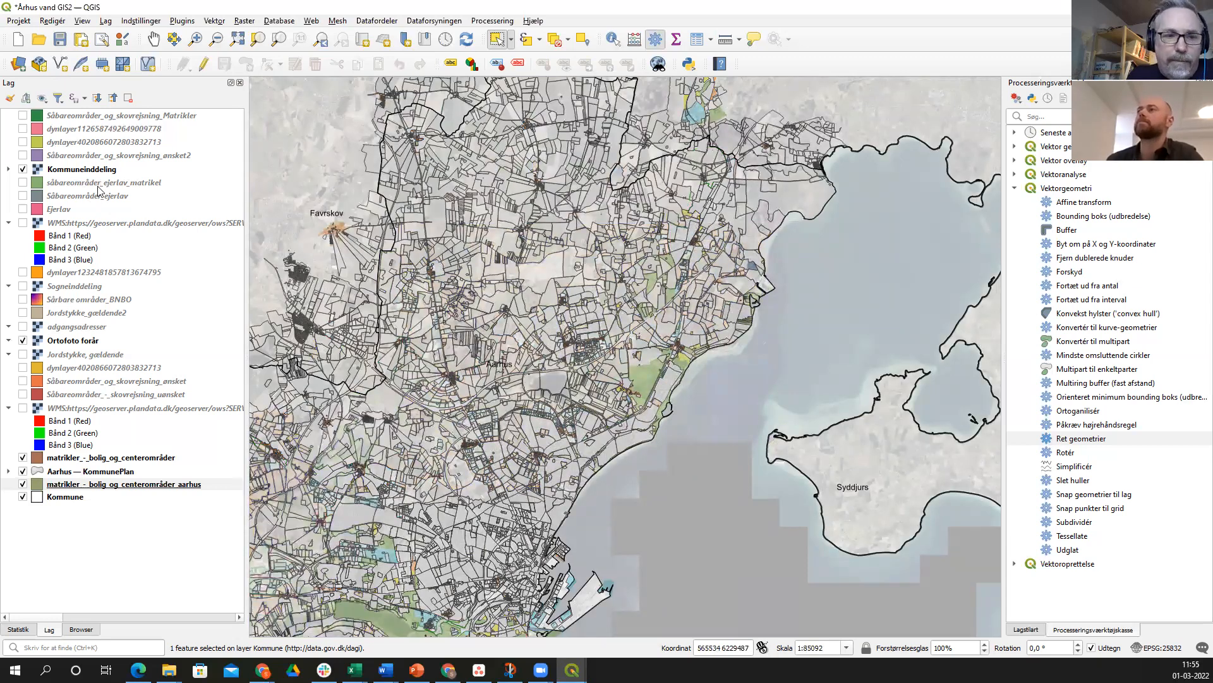
pyautogui.click(98, 188)
pyautogui.rightClick(98, 188)
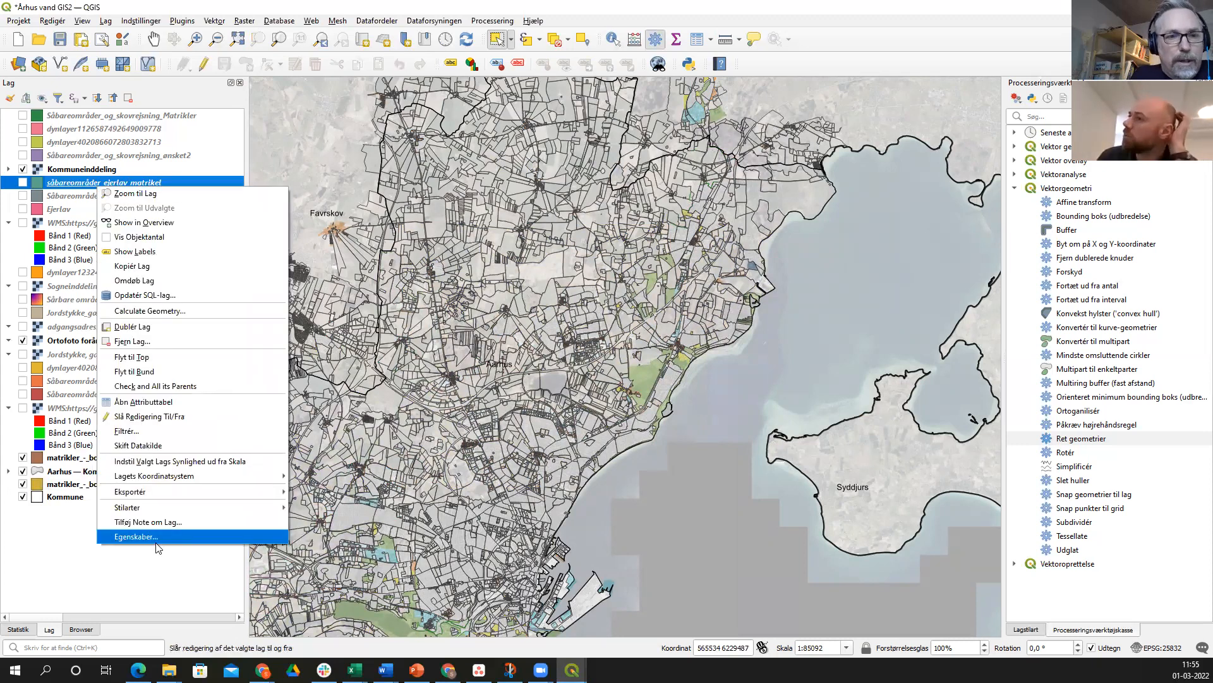
pyautogui.moveTo(191, 496)
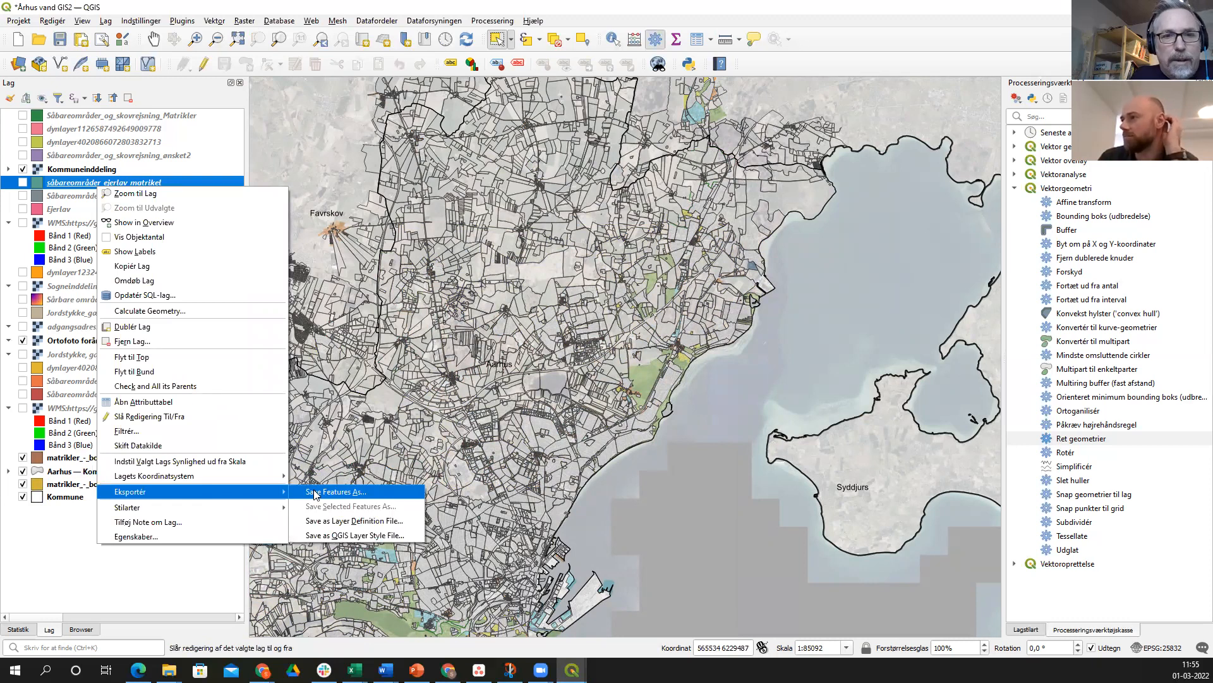
pyautogui.click(315, 493)
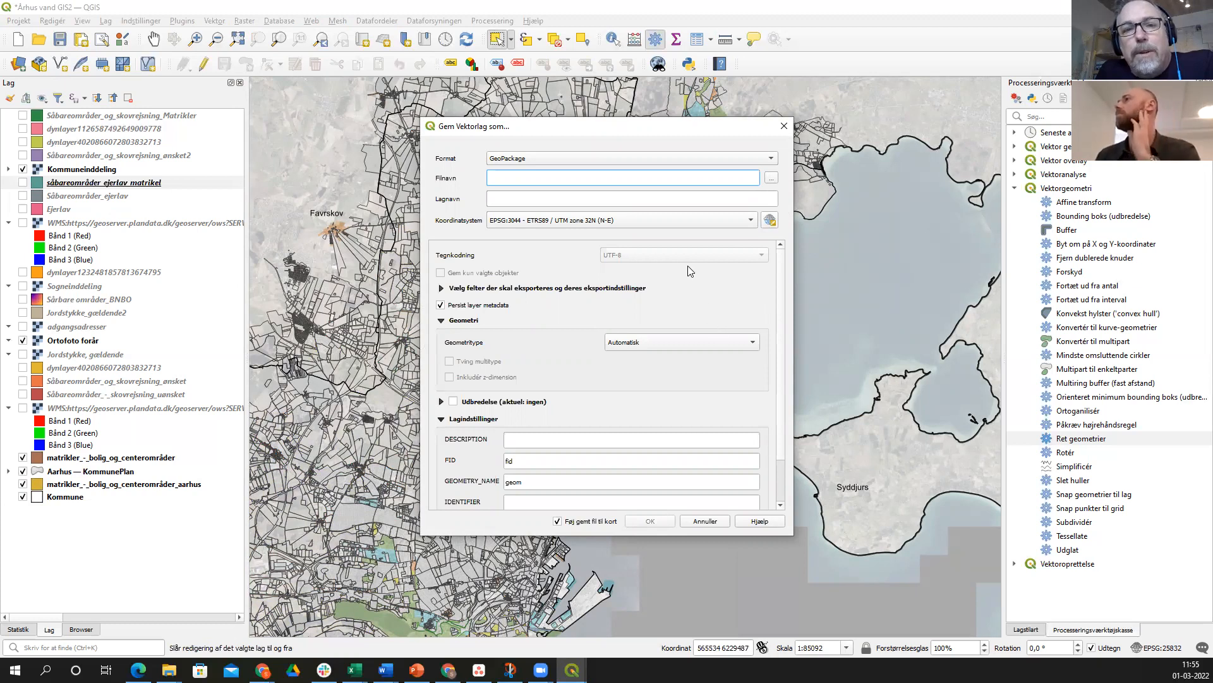
pyautogui.click(775, 159)
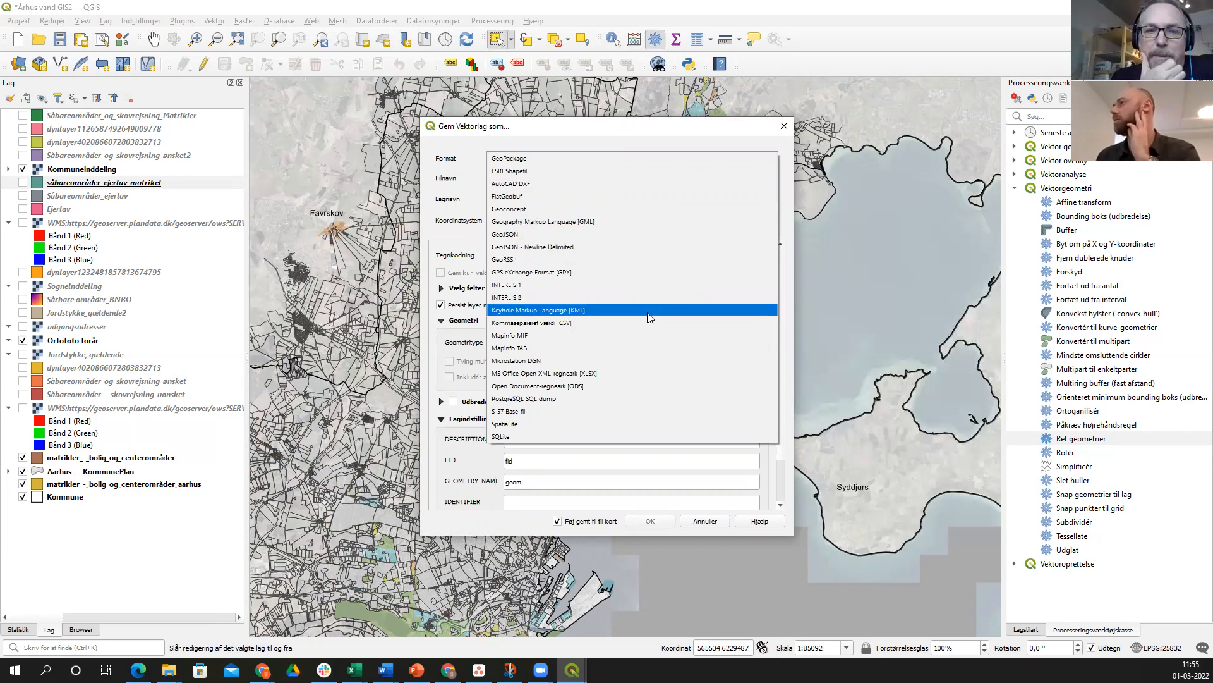
pyautogui.click(629, 372)
# - Enter Såbareområder_ejerlav_matrikel as the file name of the export
pyautogui.click(518, 178)
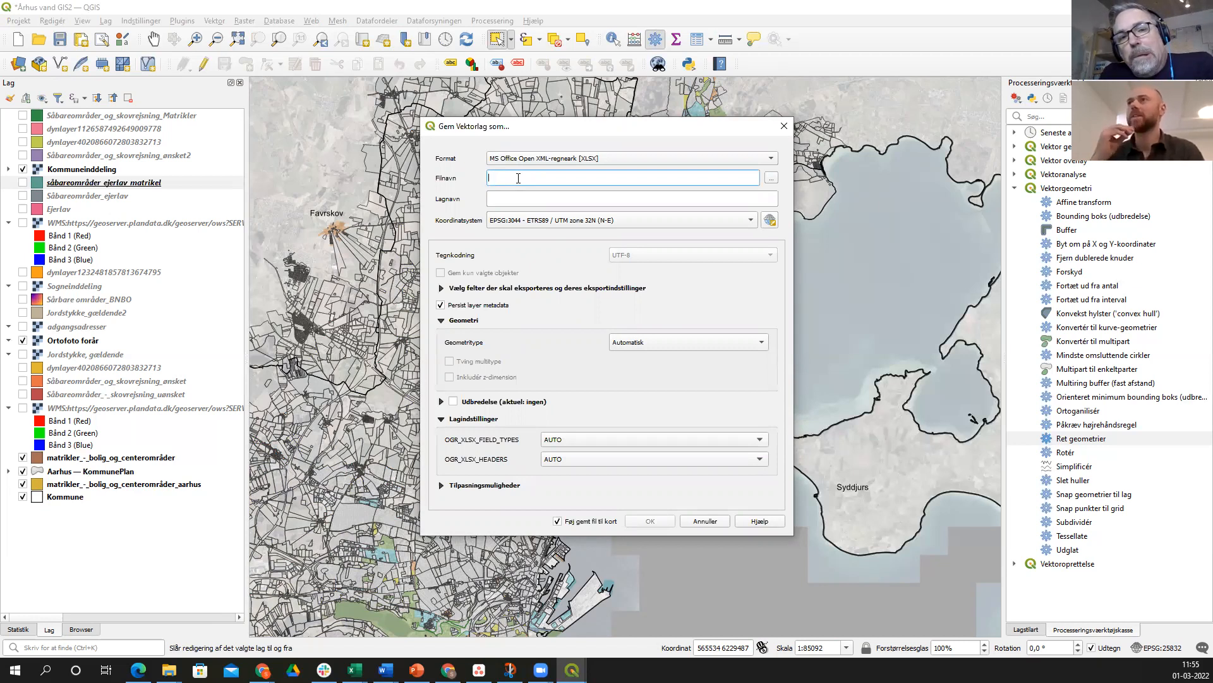
pyautogui.write('Såbare')
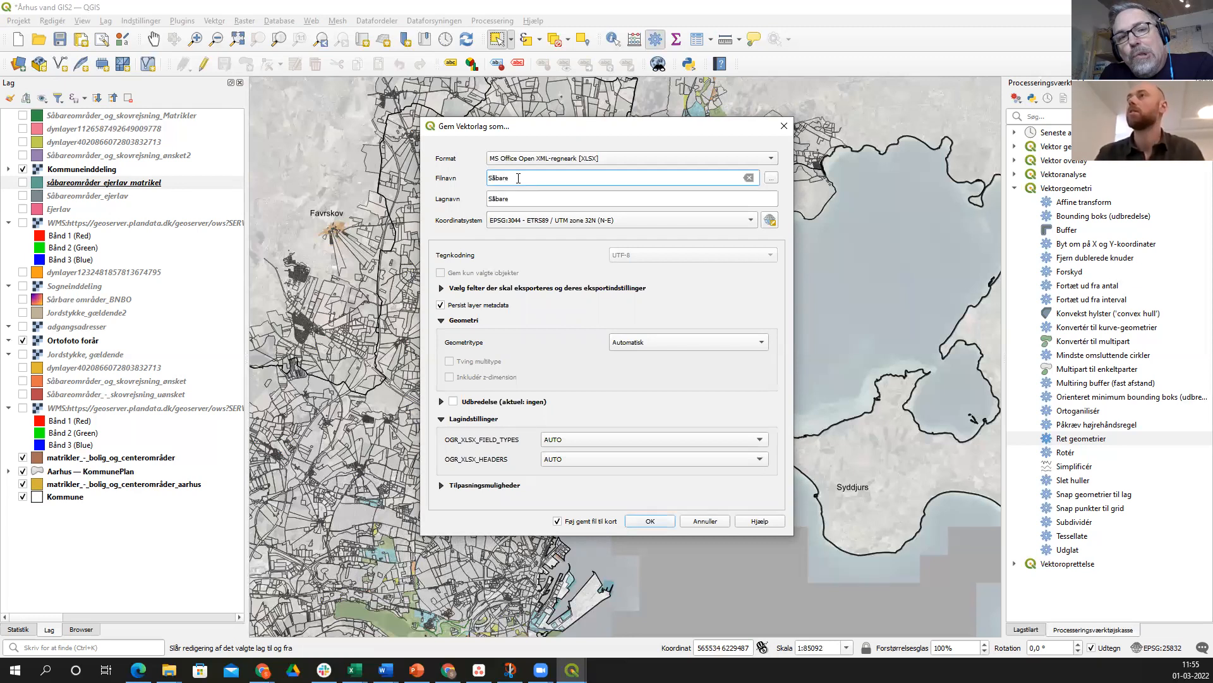
pyautogui.write('områder_e')
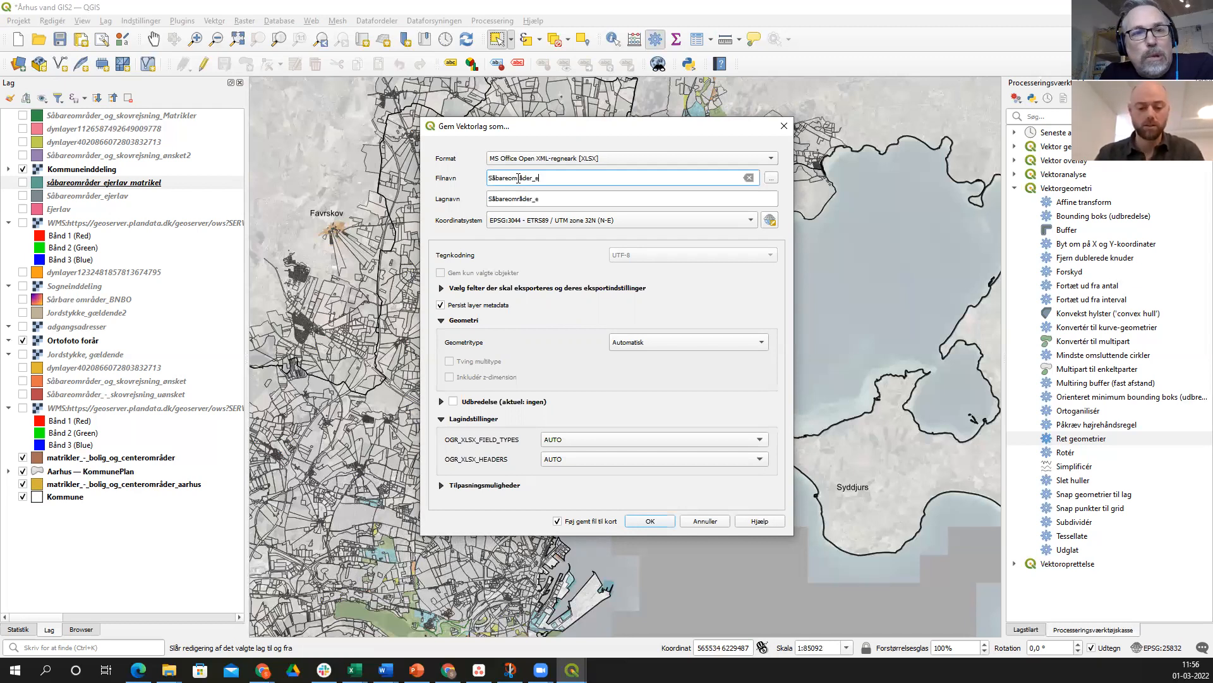
pyautogui.write('jerlav_m')
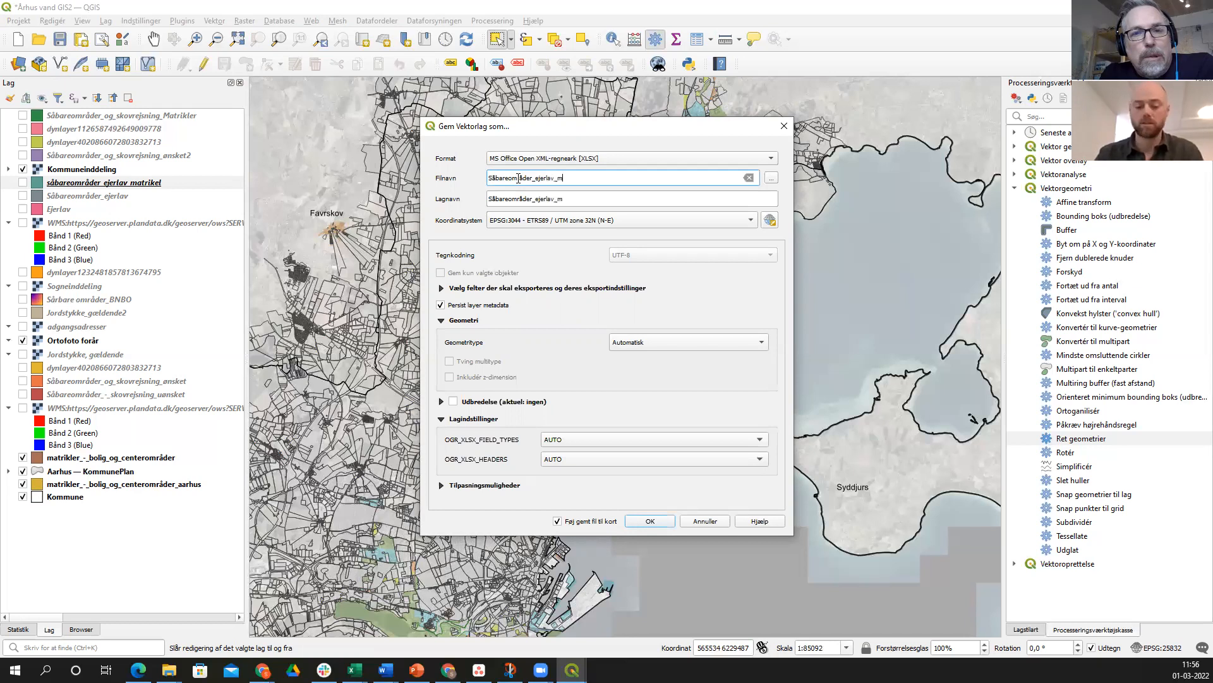
pyautogui.write('atr')
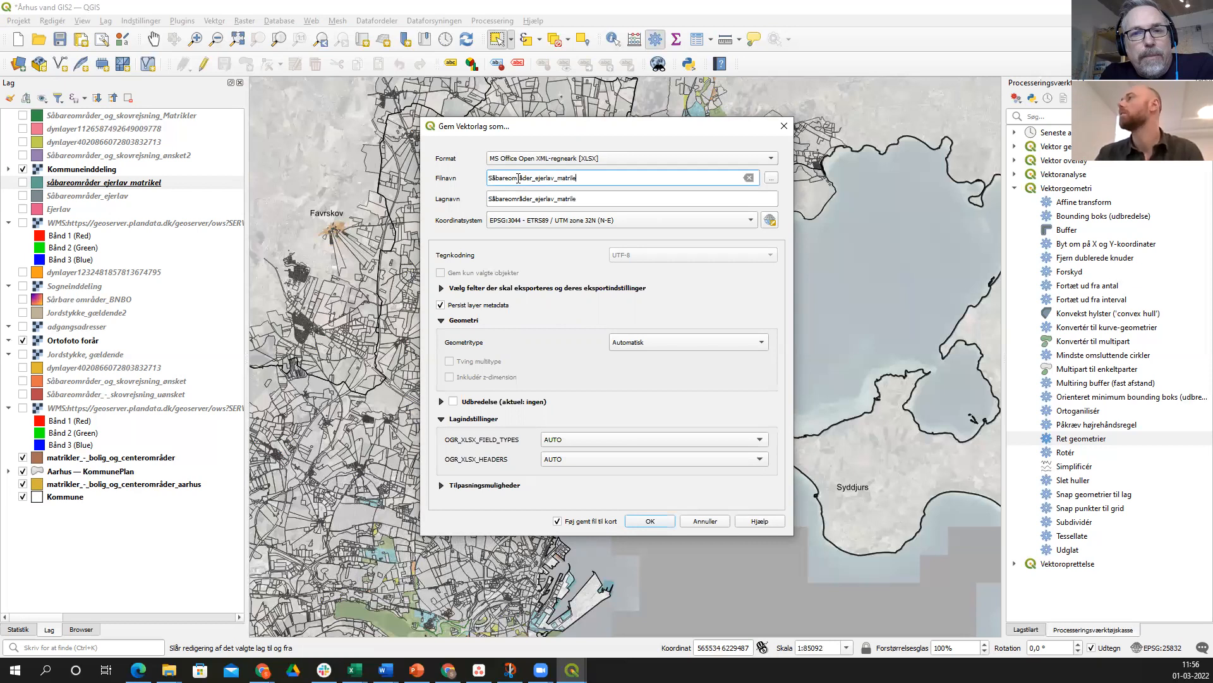
pyautogui.write('i')
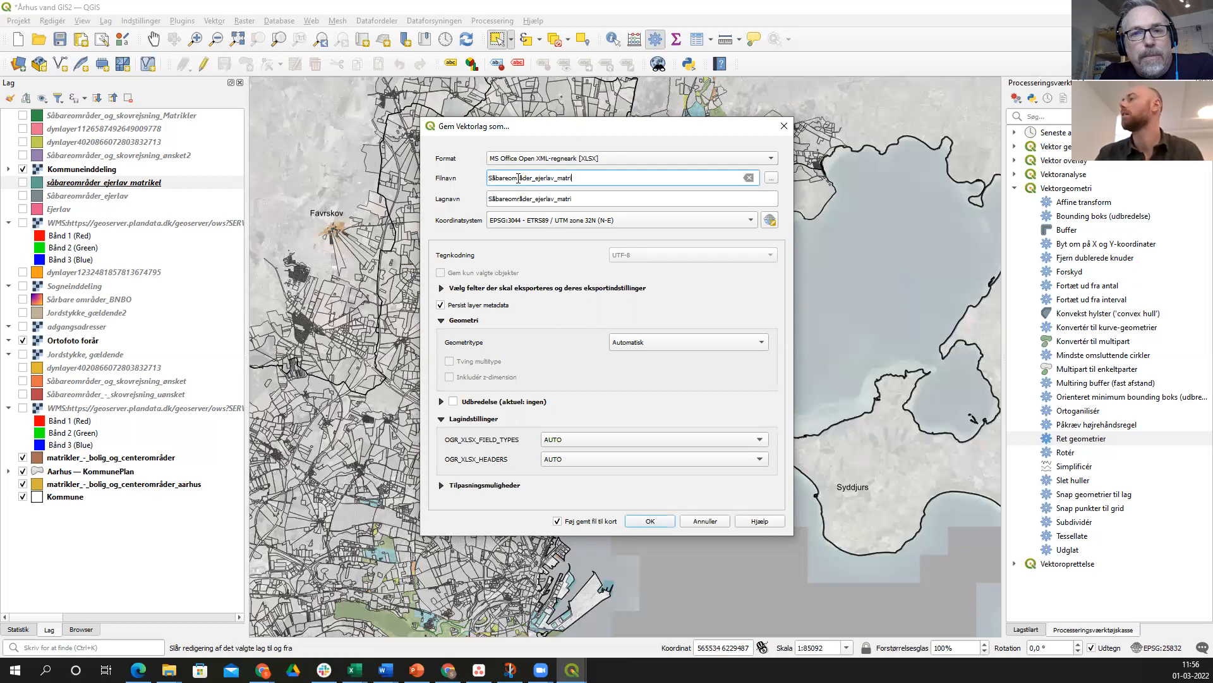
pyautogui.write('kel')
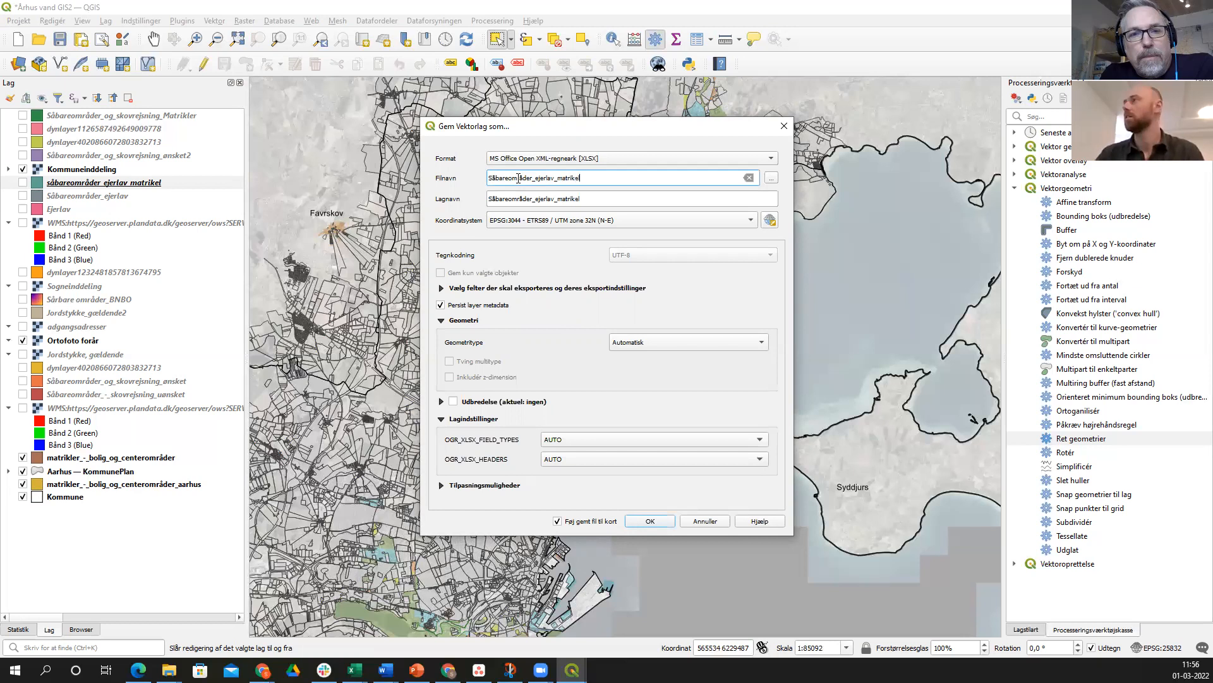
# - Set the export destination to Såbareområder_ejerlav_matrikel.xlsx in the 2_DataSet folder and run the export
pyautogui.click(773, 180)
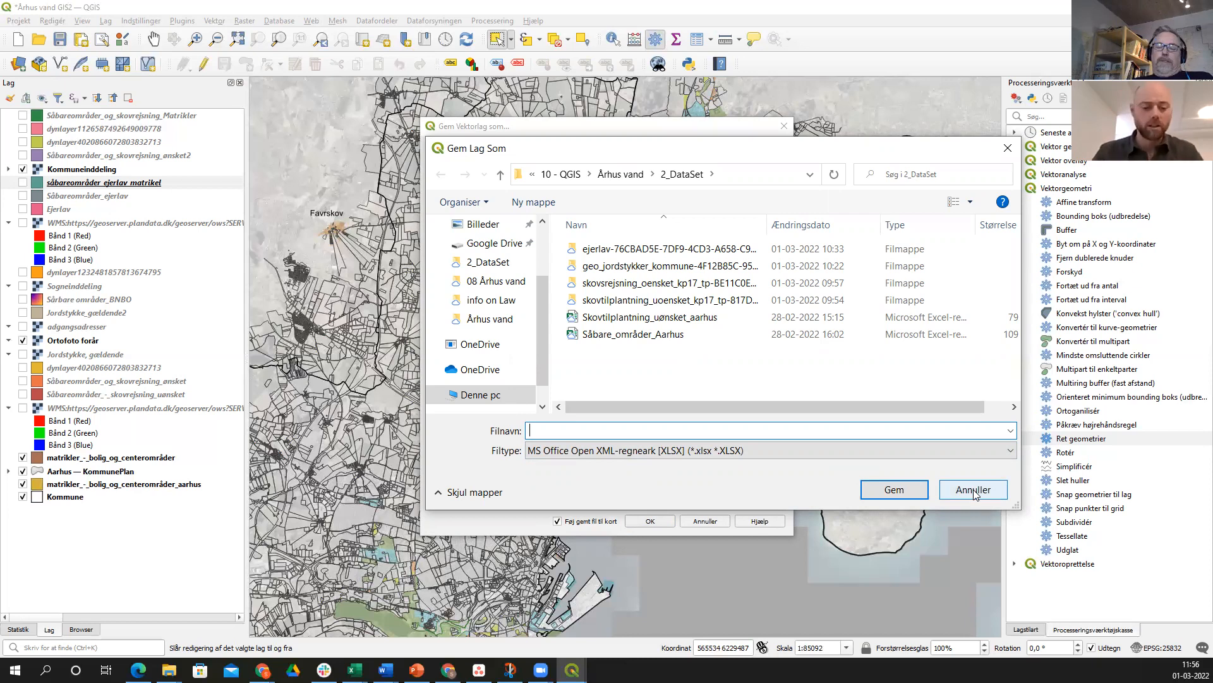
pyautogui.write('Såba')
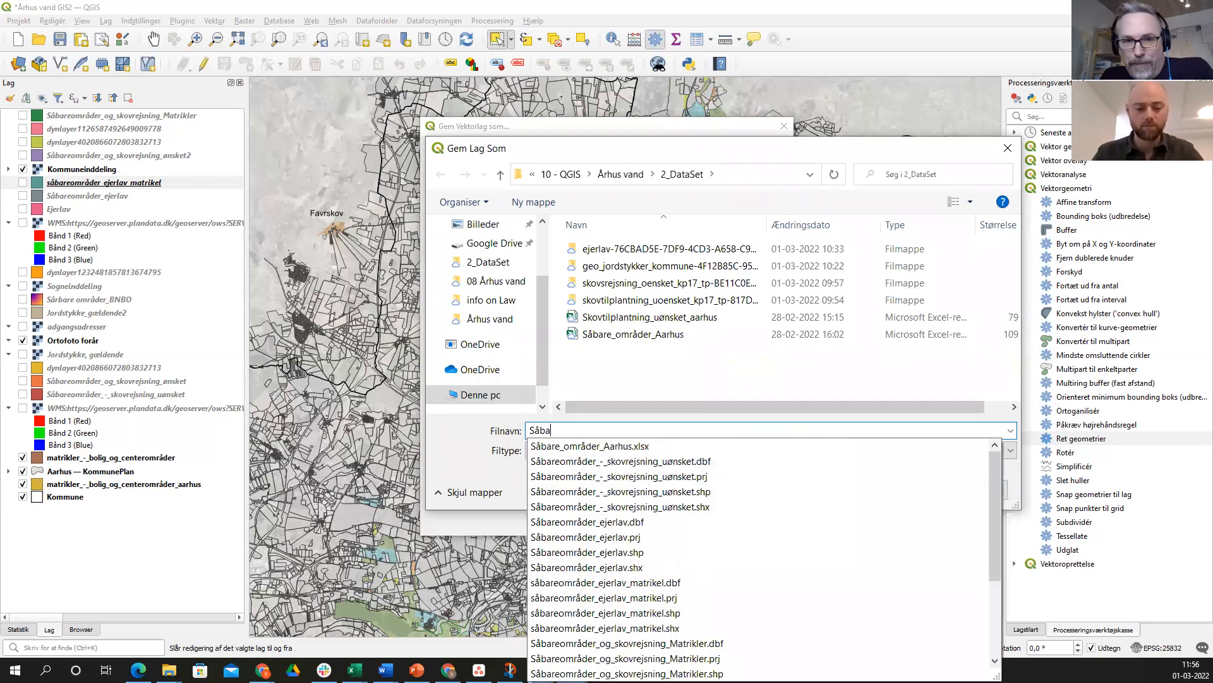
pyautogui.write('reomr')
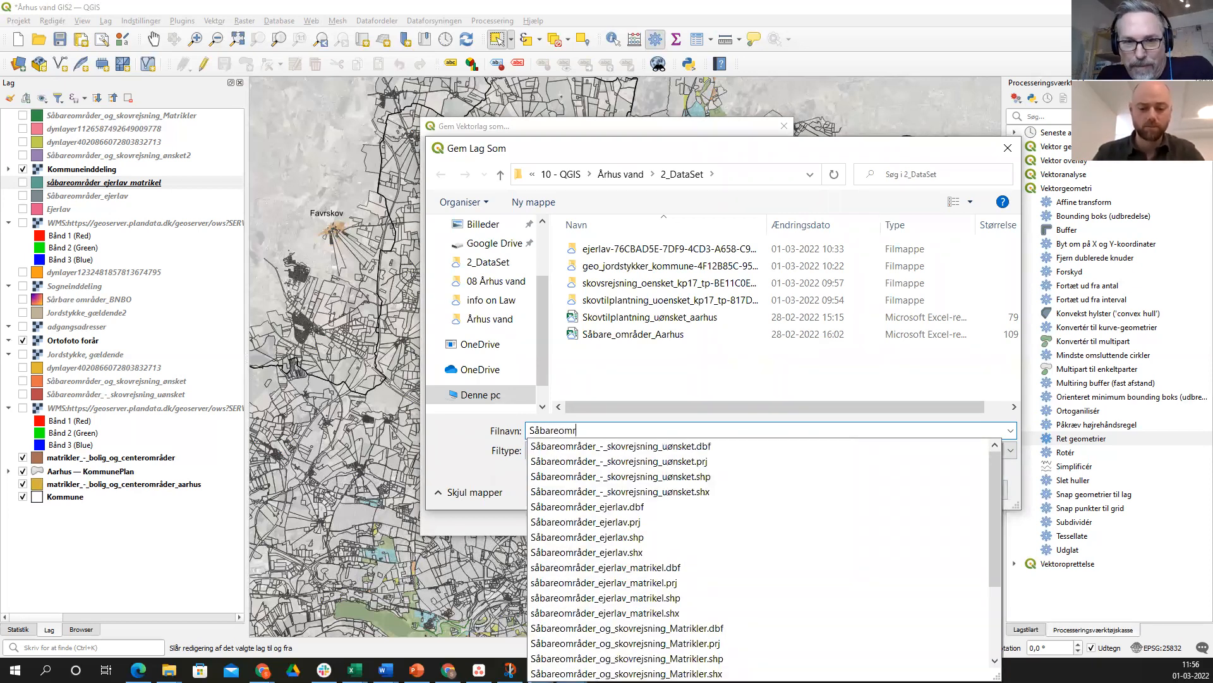
pyautogui.write('åder_')
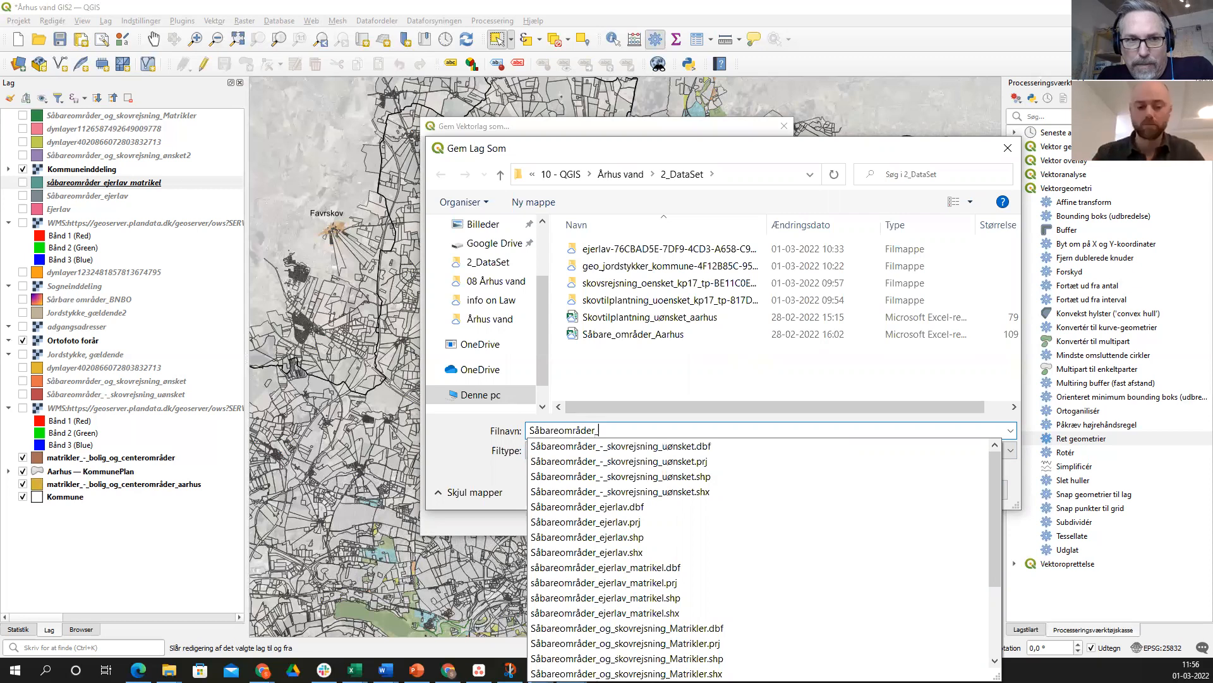
pyautogui.write('ejerlav_')
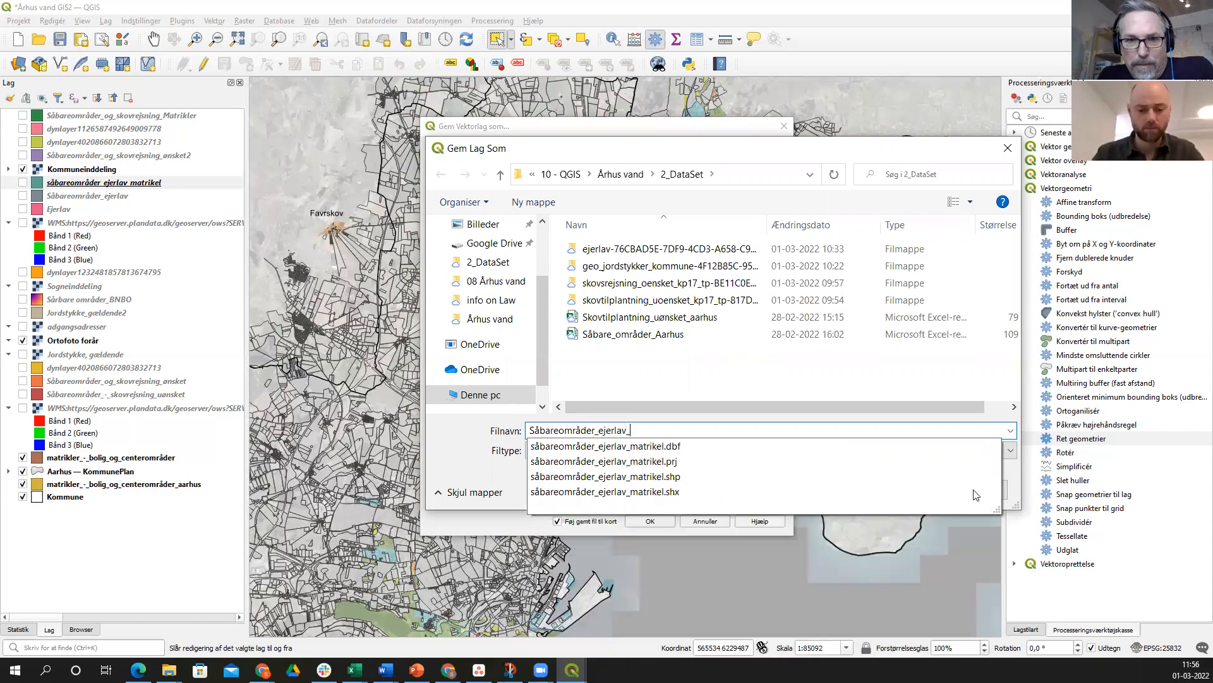
pyautogui.write('matrikel')
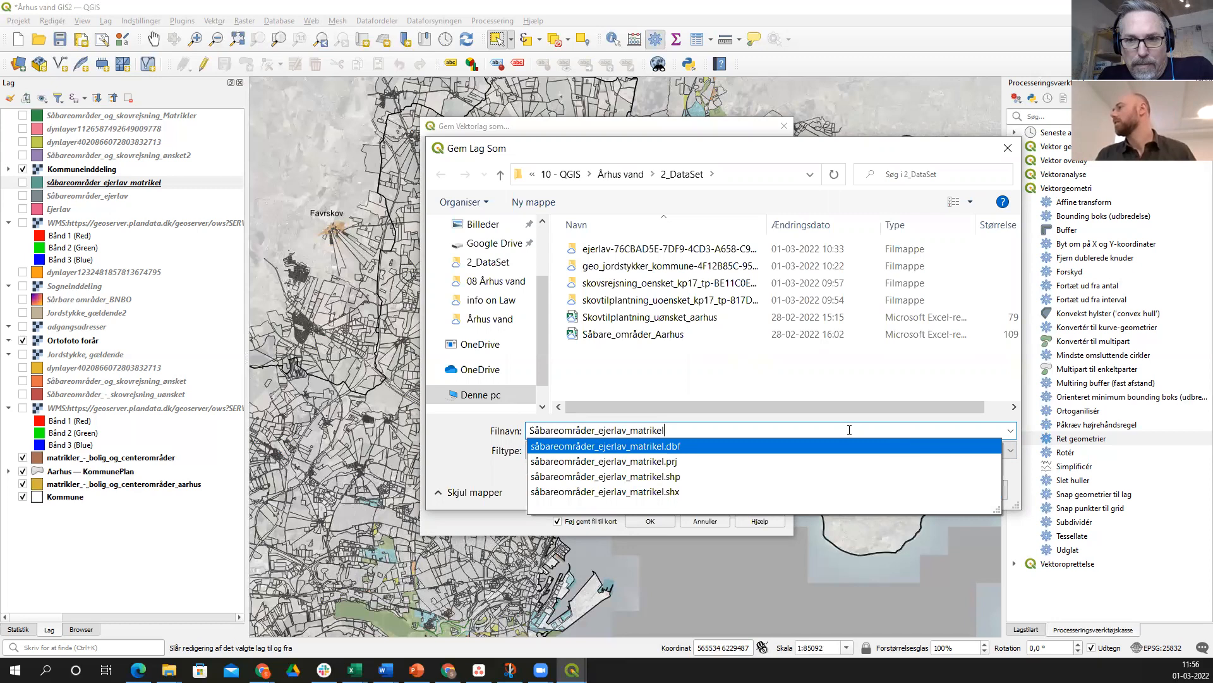
pyautogui.click(1000, 545)
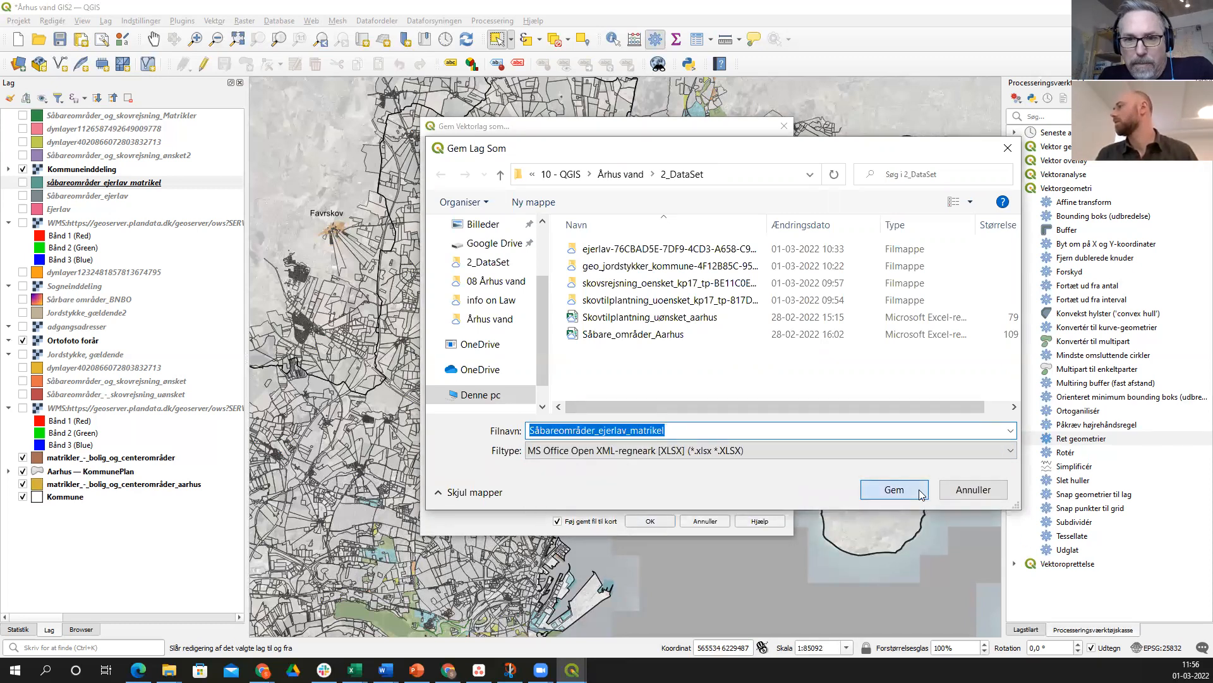
pyautogui.click(893, 489)
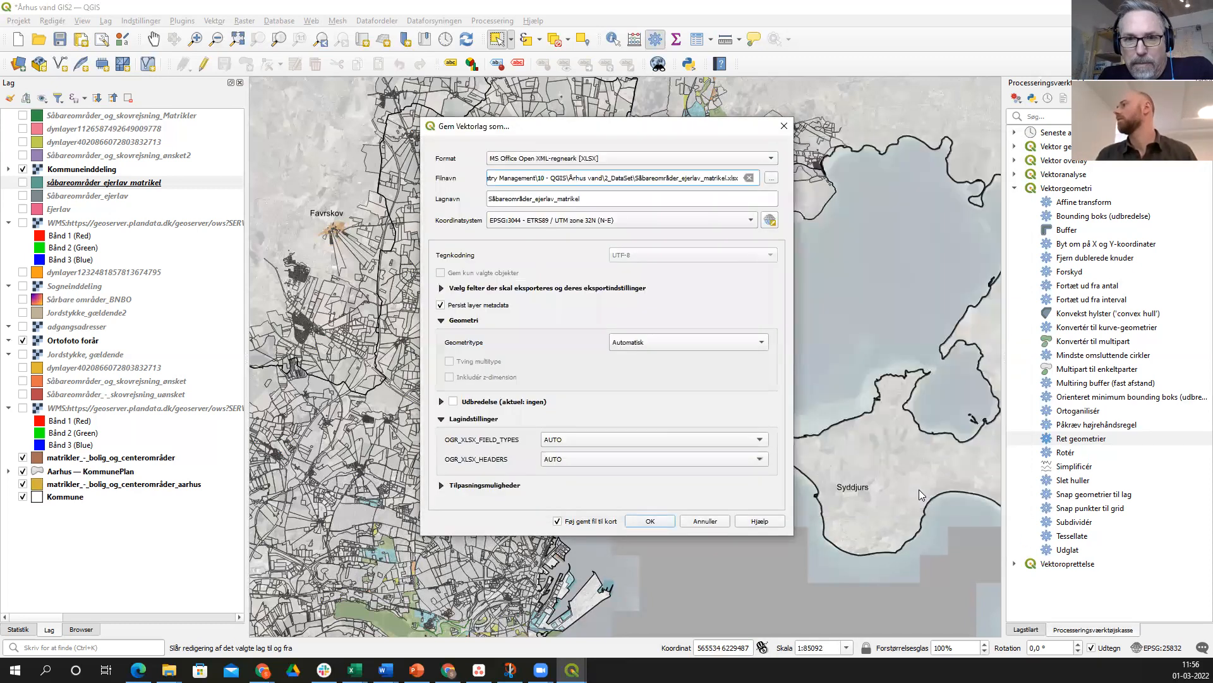
pyautogui.click(651, 521)
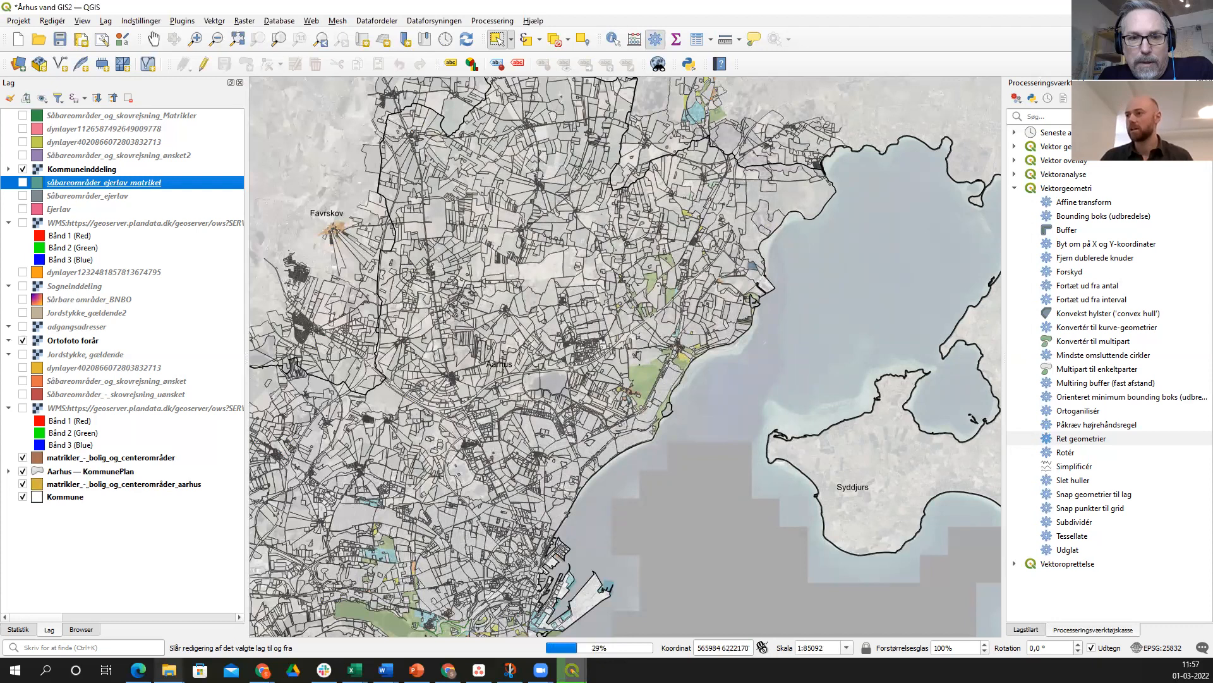
# - Open the exported Såbareområder_ejerlav_matrikel workbook in Excel from the 2_DataSet folder
pyautogui.moveTo(169, 670)
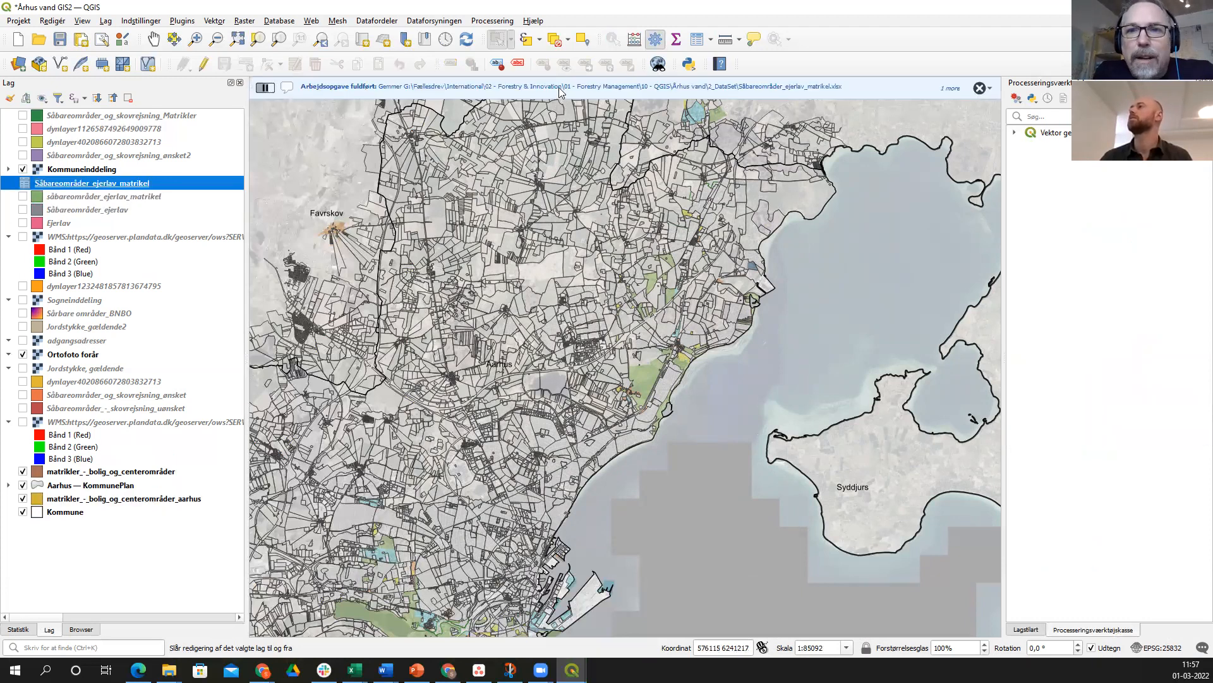
pyautogui.click(559, 87)
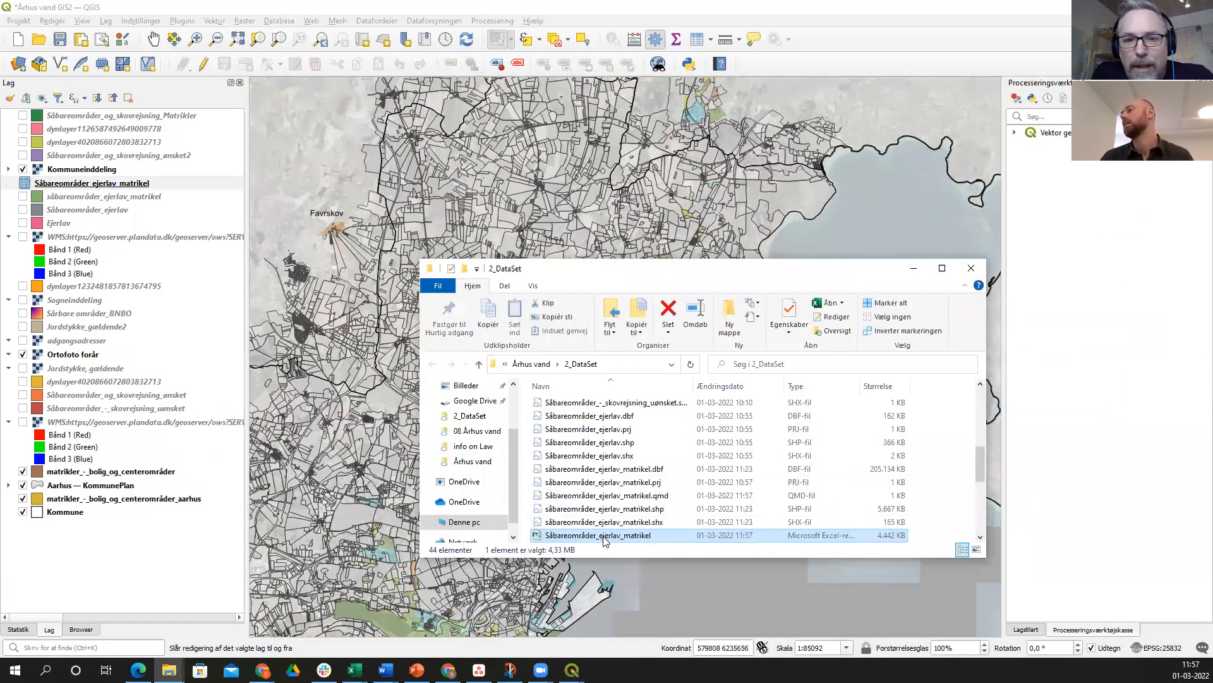
pyautogui.doubleClick(604, 536)
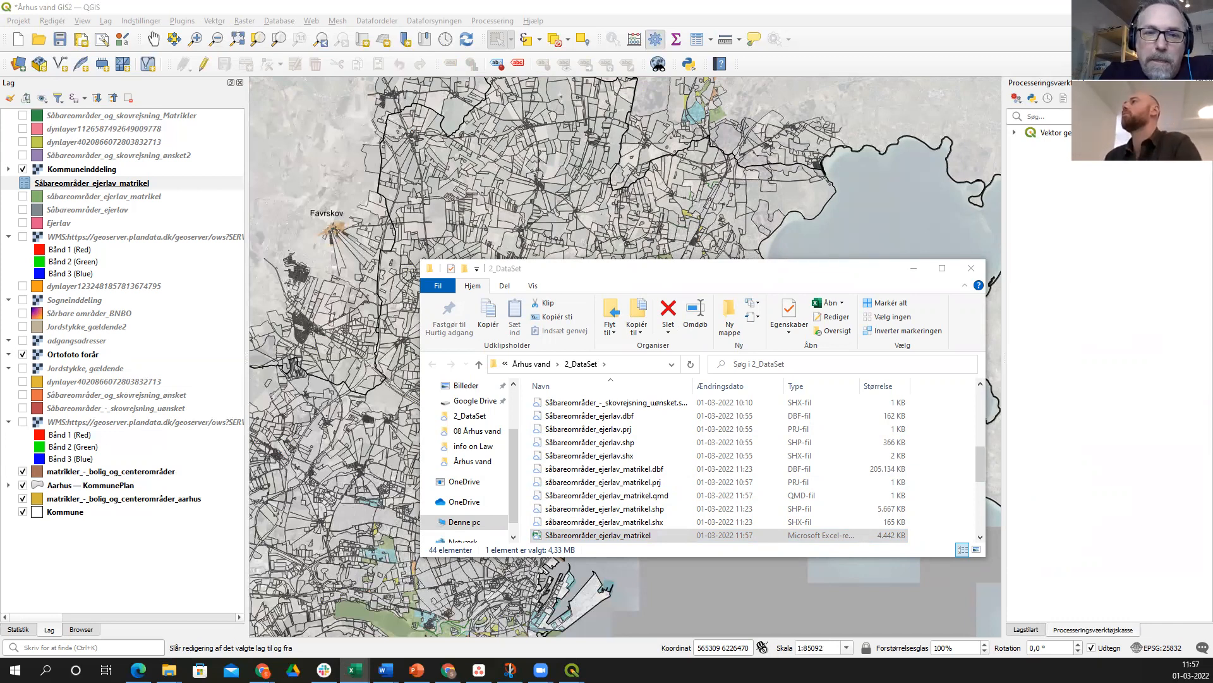
pyautogui.click(824, 79)
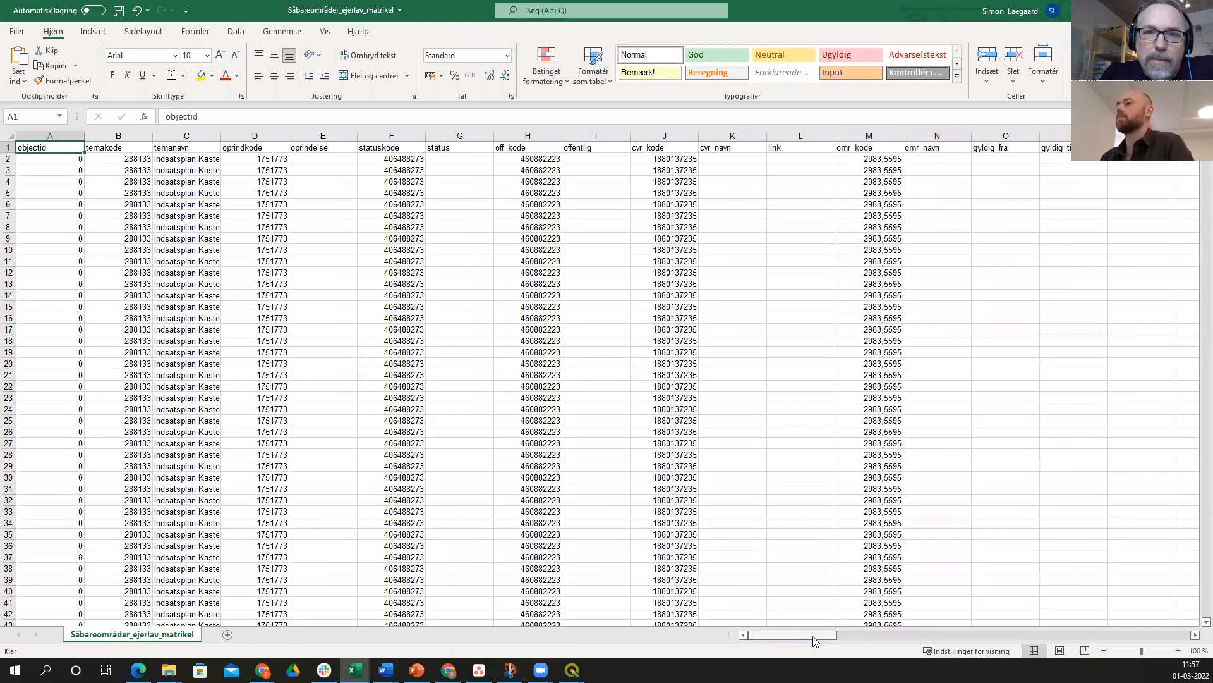
# - Examine the cadastral district names in the elavsnavn column of the exported sheet
pyautogui.moveTo(814, 641); pyautogui.dragTo(939, 640)
pyautogui.hscroll(6, 442, 158)
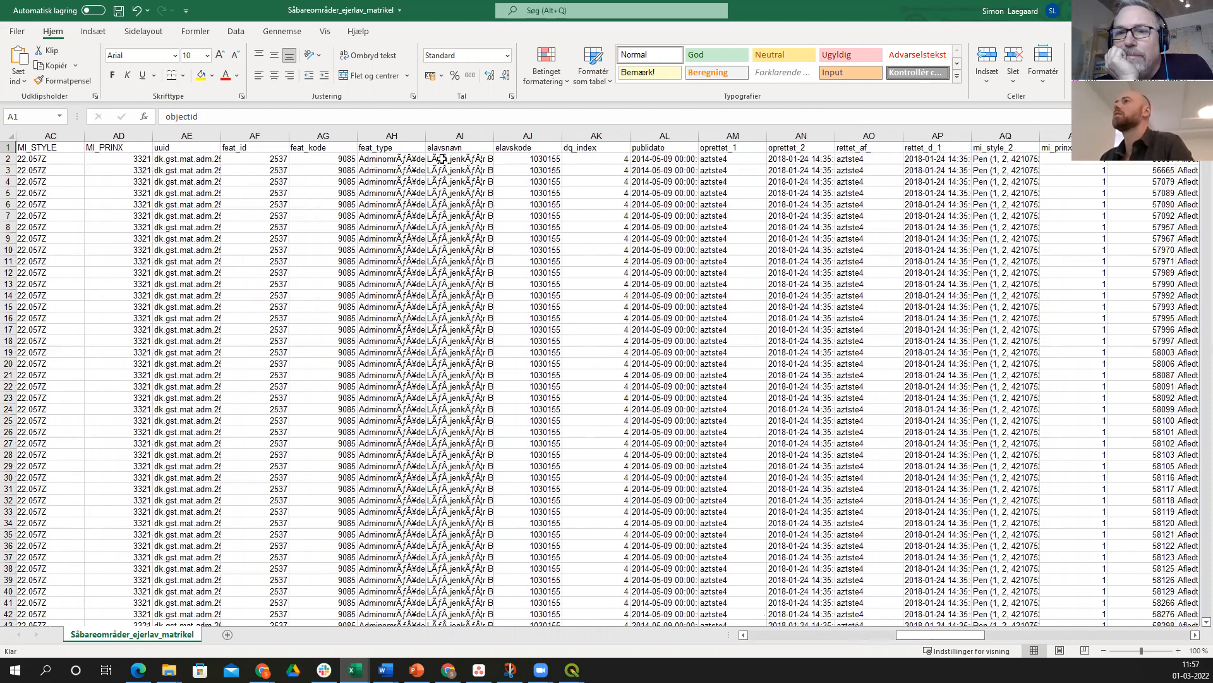
pyautogui.click(442, 158)
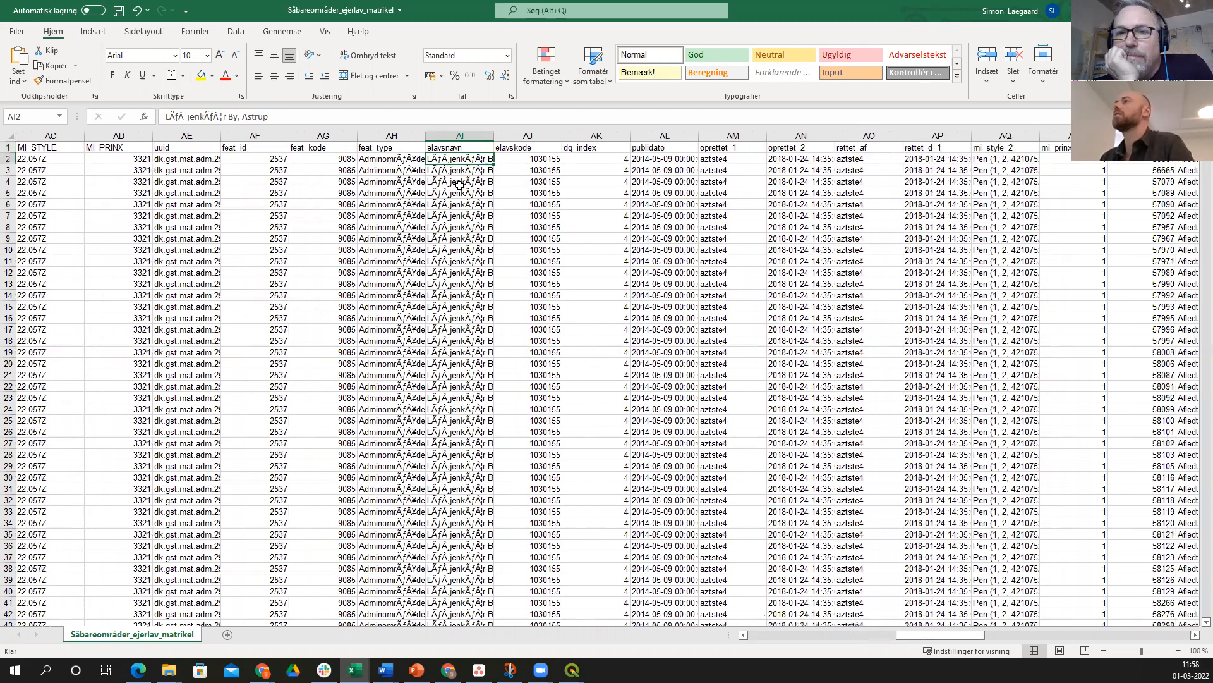
pyautogui.press('Down')
pyautogui.press('Down')
pyautogui.press('Down')
pyautogui.click(456, 591)
pyautogui.scroll(-8, 460, 435)
pyautogui.scroll(-7, 460, 435)
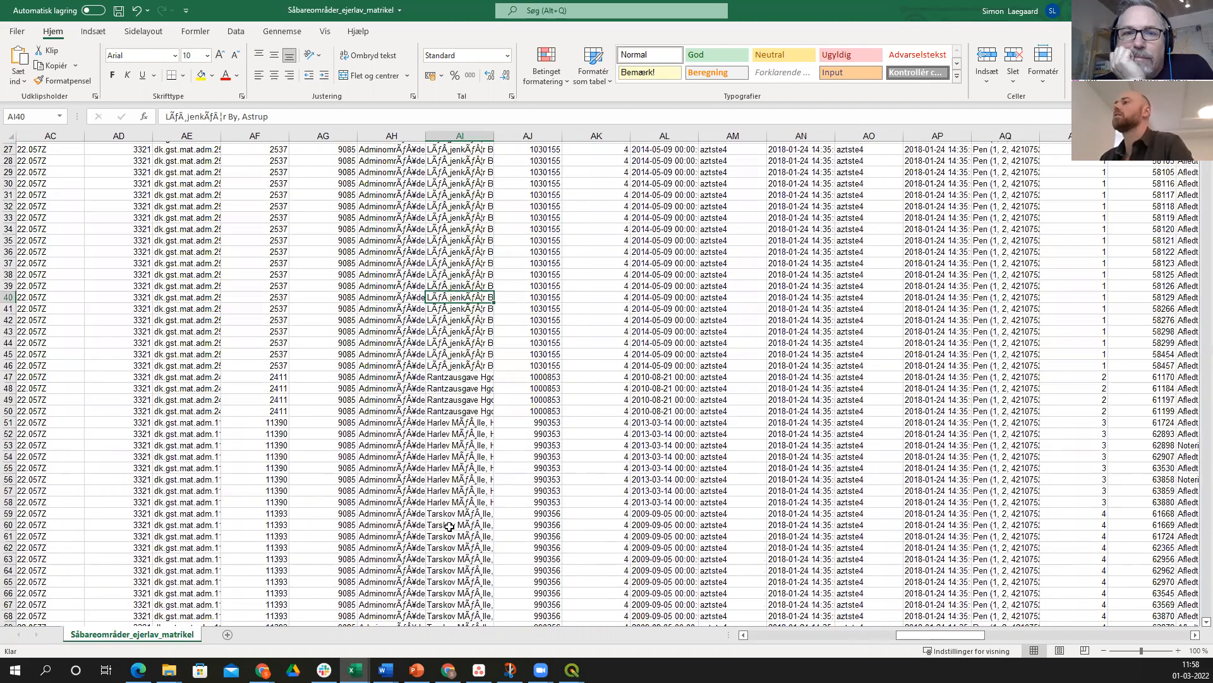
pyautogui.click(464, 522)
pyautogui.click(473, 452)
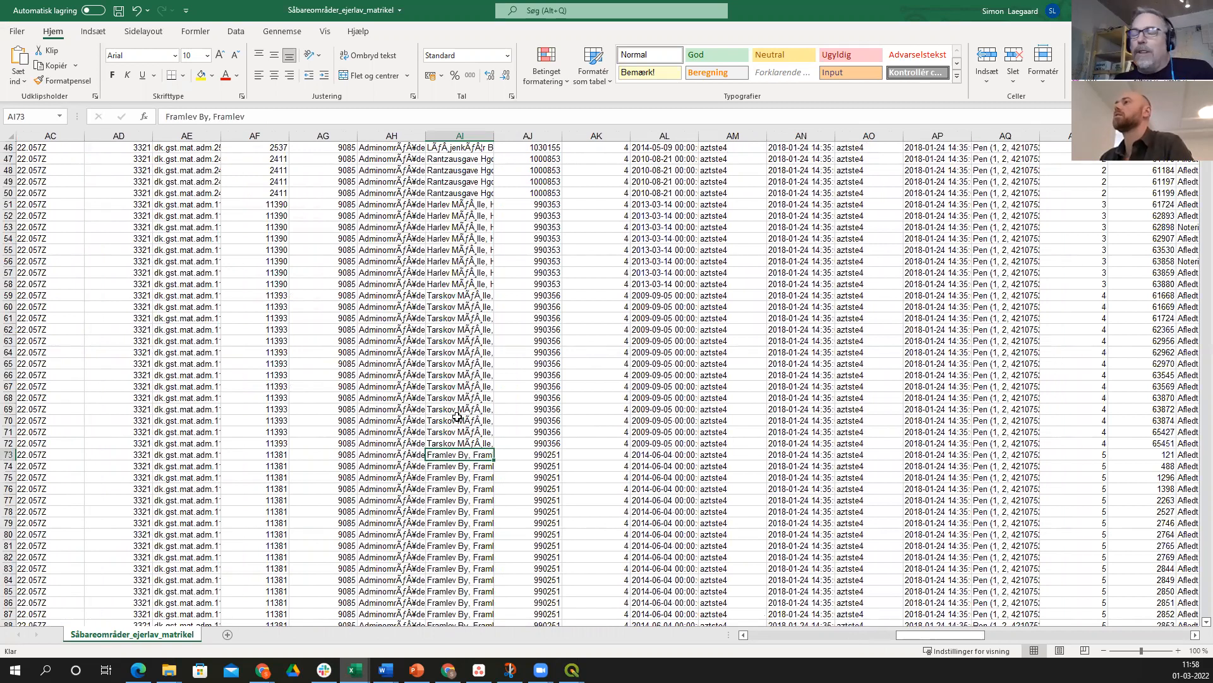
pyautogui.click(467, 367)
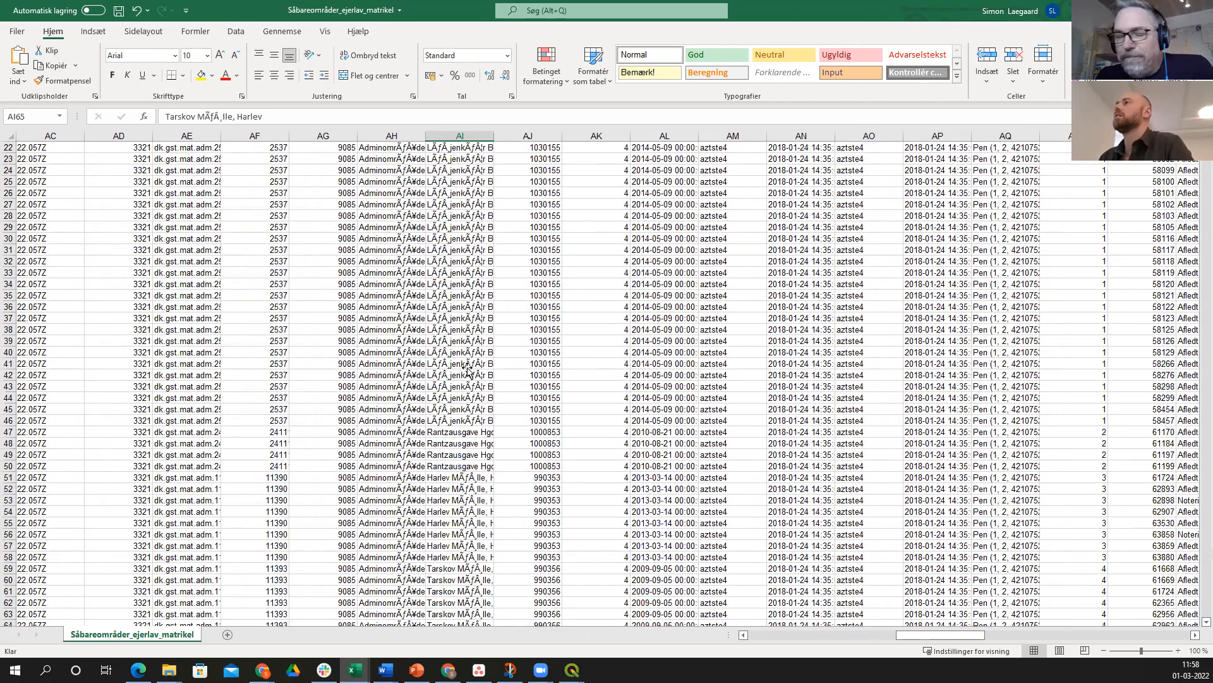
pyautogui.scroll(15, 442, 285)
pyautogui.click(399, 176)
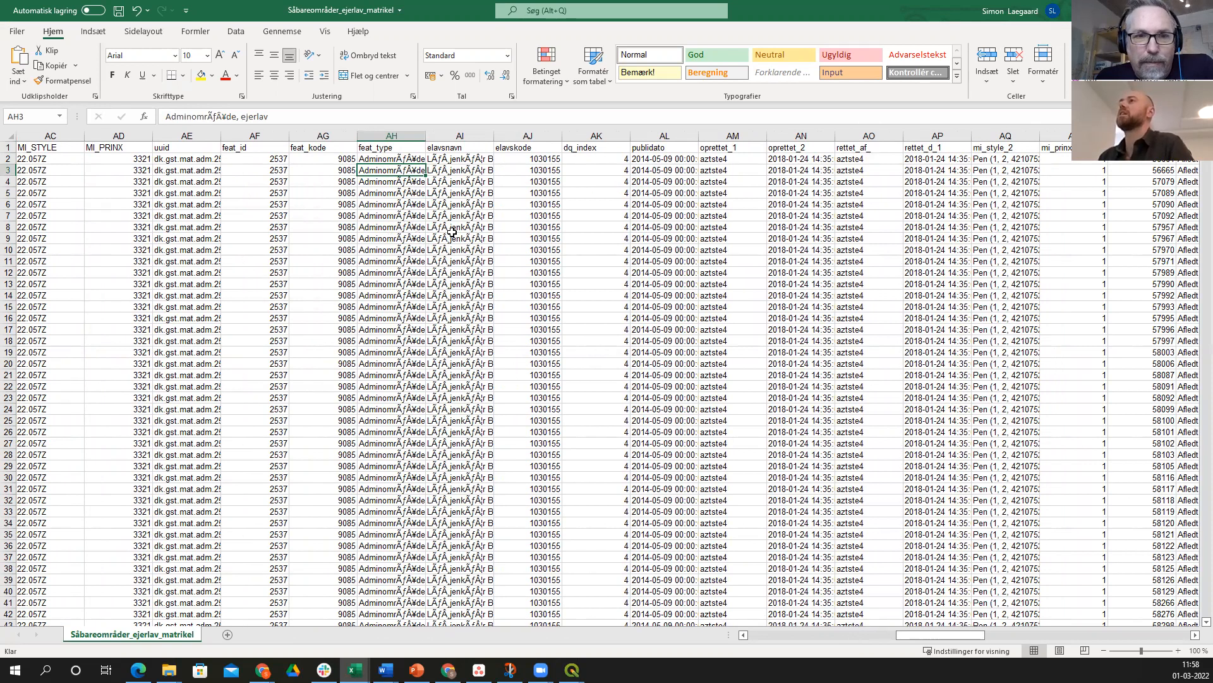
pyautogui.click(473, 205)
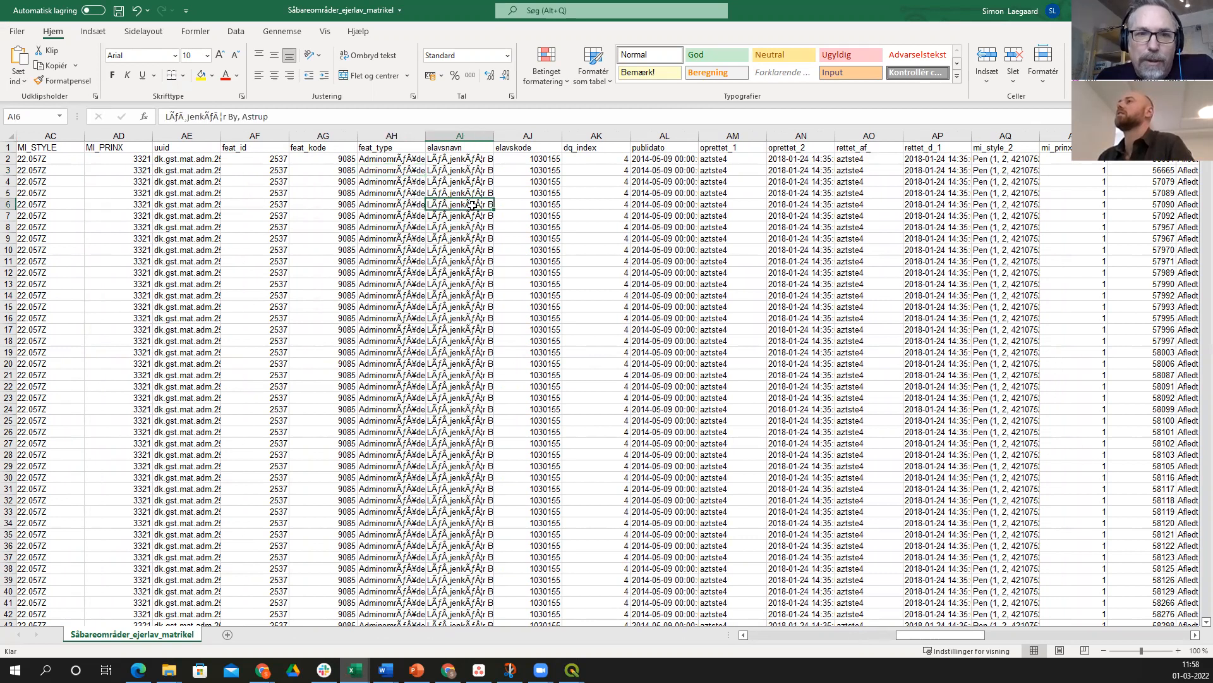
# - Examine the numeric values in the sheet's last column, CF
pyautogui.click(817, 185)
pyautogui.click(1138, 185)
pyautogui.moveTo(927, 634); pyautogui.dragTo(1170, 634)
pyautogui.moveTo(1123, 638); pyautogui.dragTo(1129, 637)
pyautogui.moveTo(1172, 356); pyautogui.dragTo(1158, 157)
pyautogui.click(1152, 170)
pyautogui.click(1152, 159)
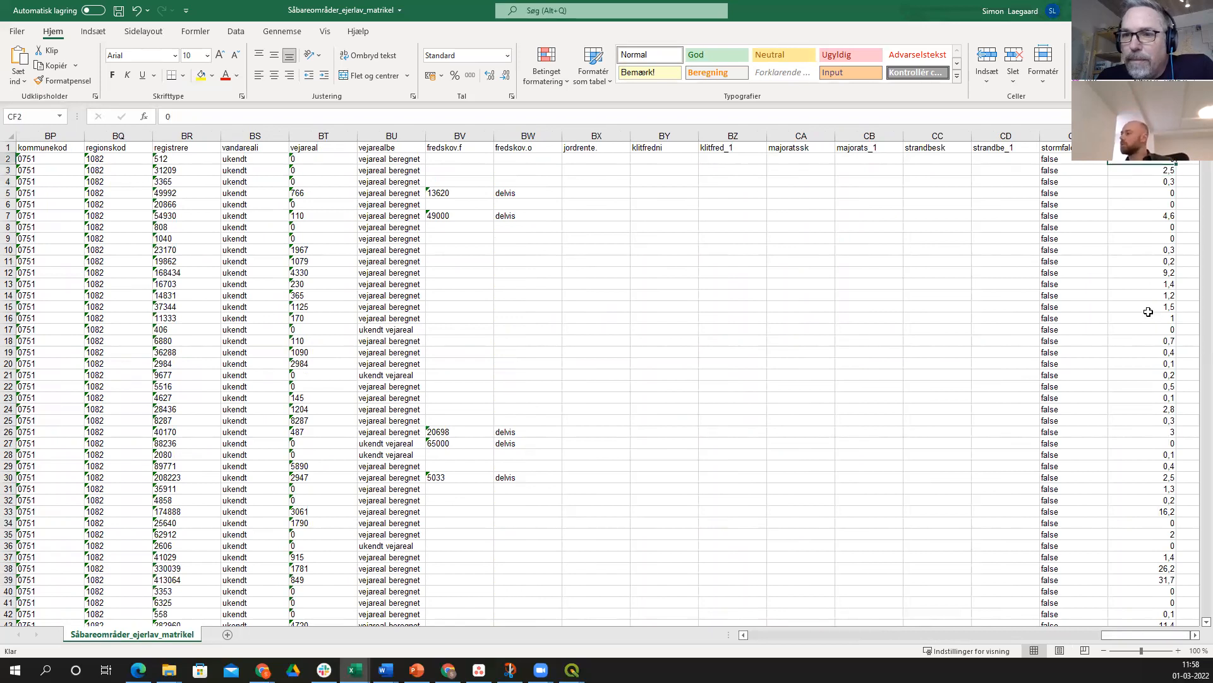
pyautogui.click(1163, 567)
# - Display the value in cell CF36 with four decimals and reduce it back to no decimals
pyautogui.click(1166, 547)
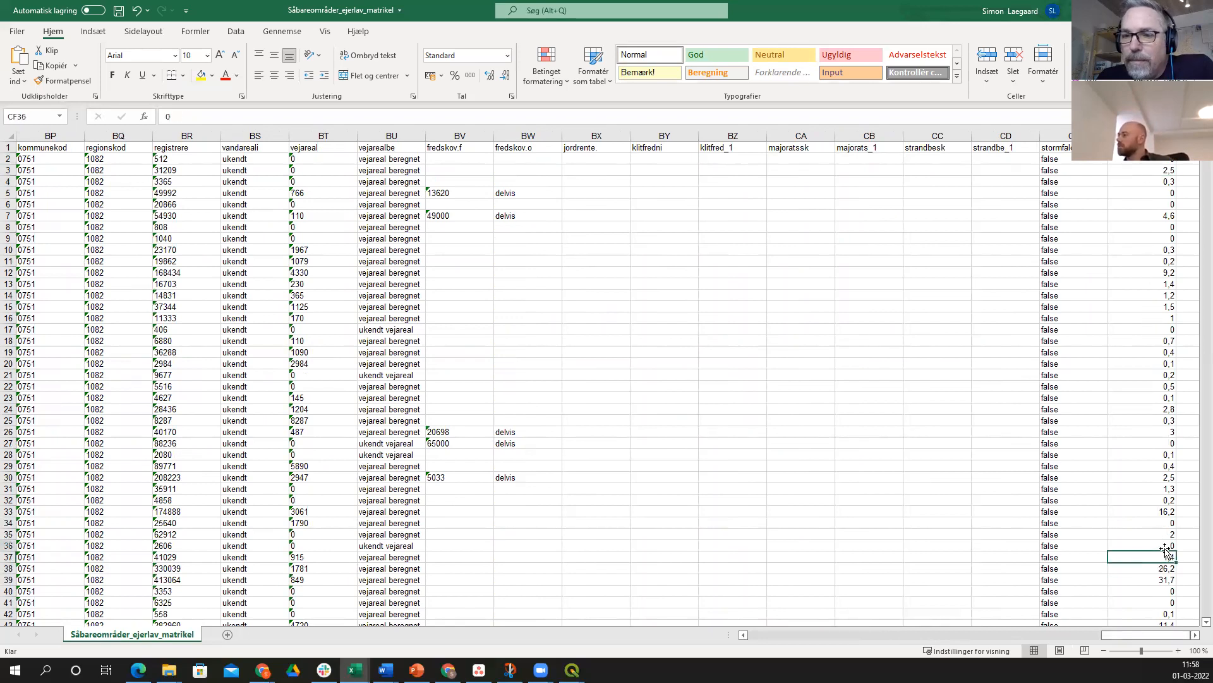
pyautogui.click(492, 77)
pyautogui.click(491, 77)
pyautogui.click(491, 77)
pyautogui.click(491, 77)
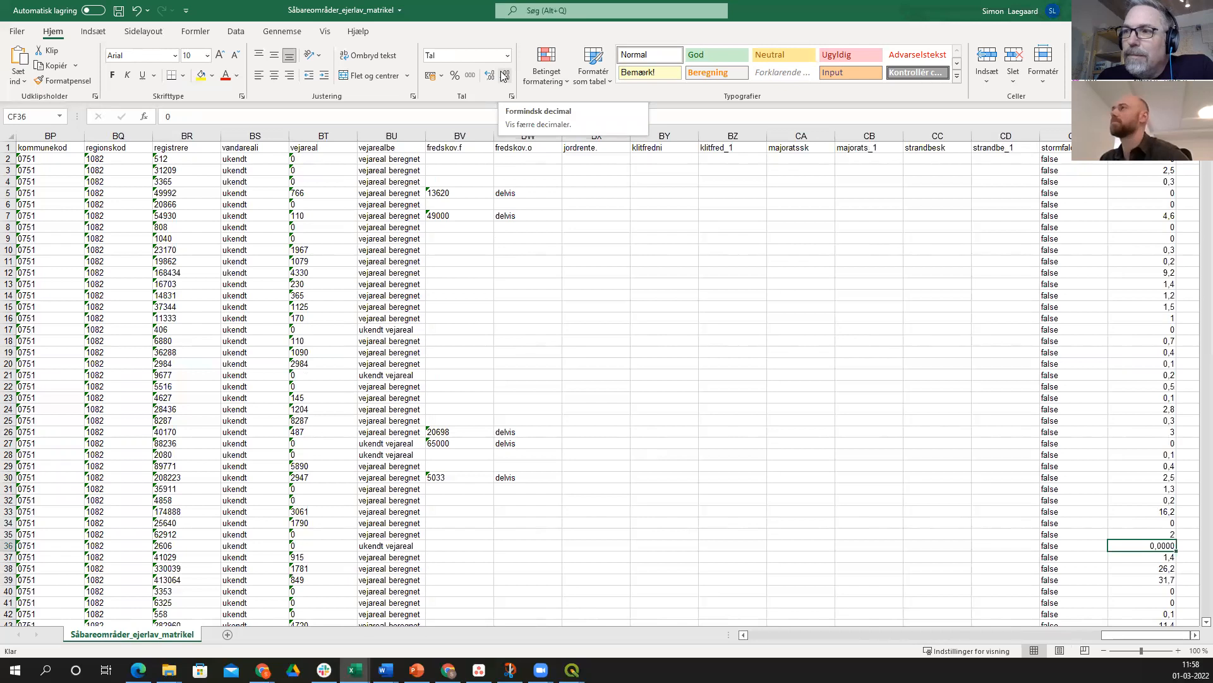
pyautogui.click(506, 76)
pyautogui.click(506, 76)
pyautogui.click(506, 75)
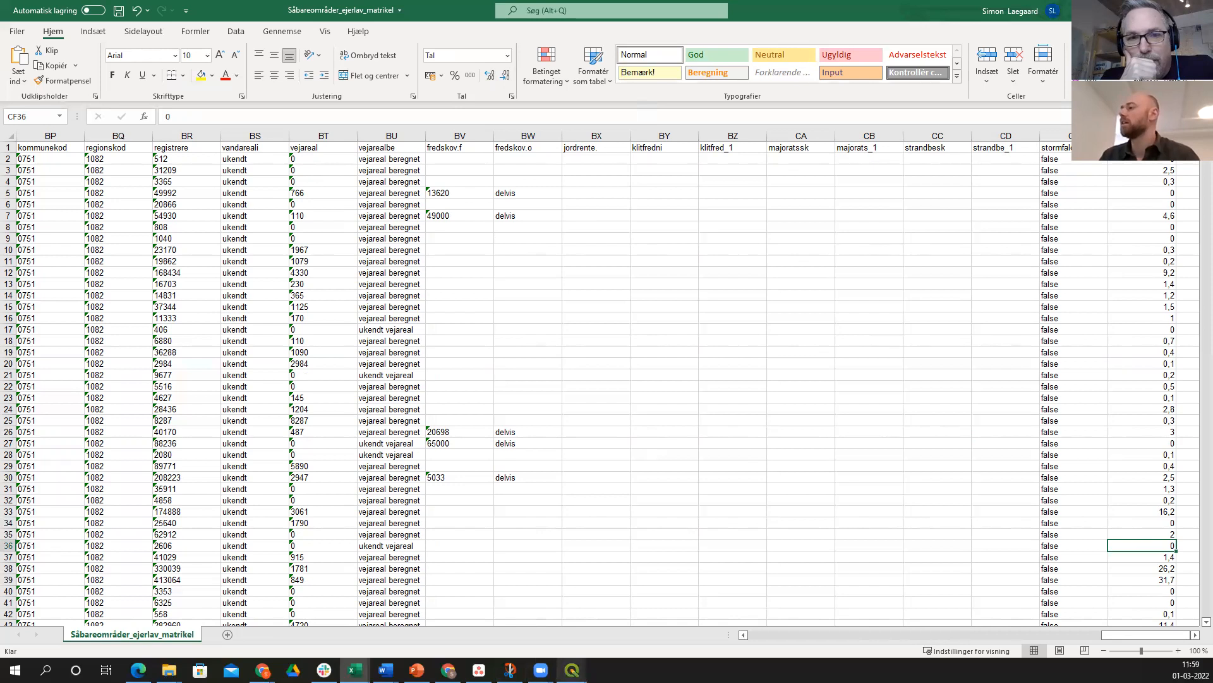
# - Switch back to the Århus vand GIS2 project in QGIS
pyautogui.click(572, 669)
pyautogui.click(508, 629)
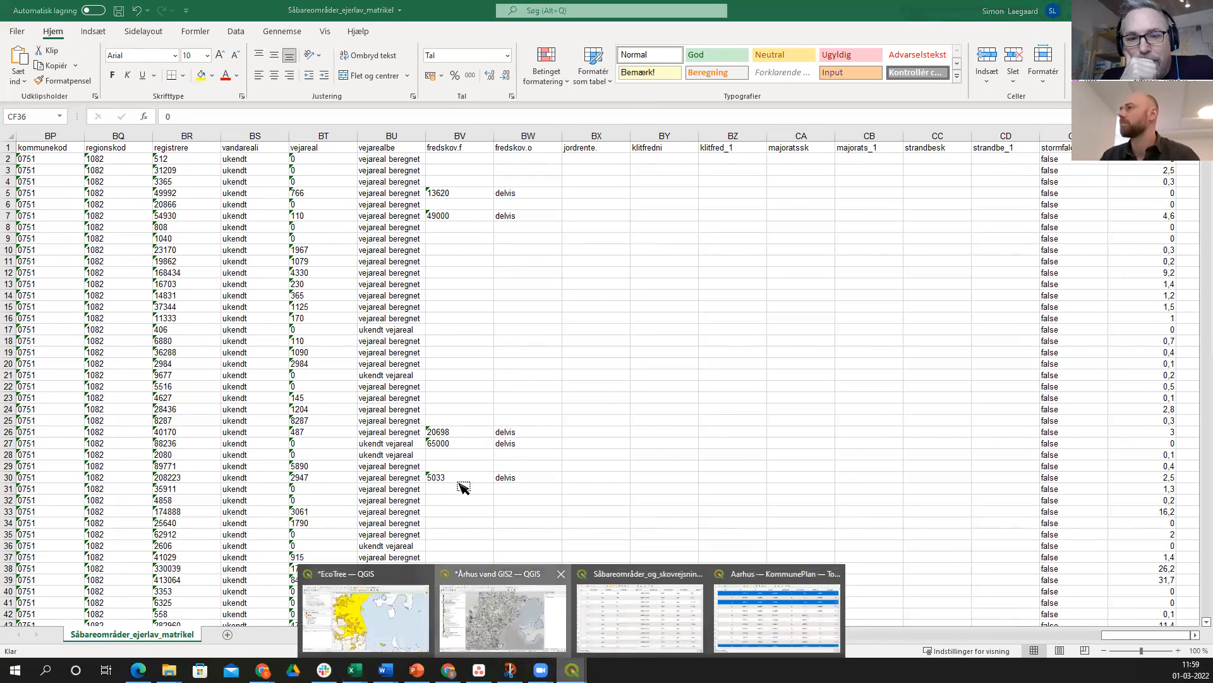